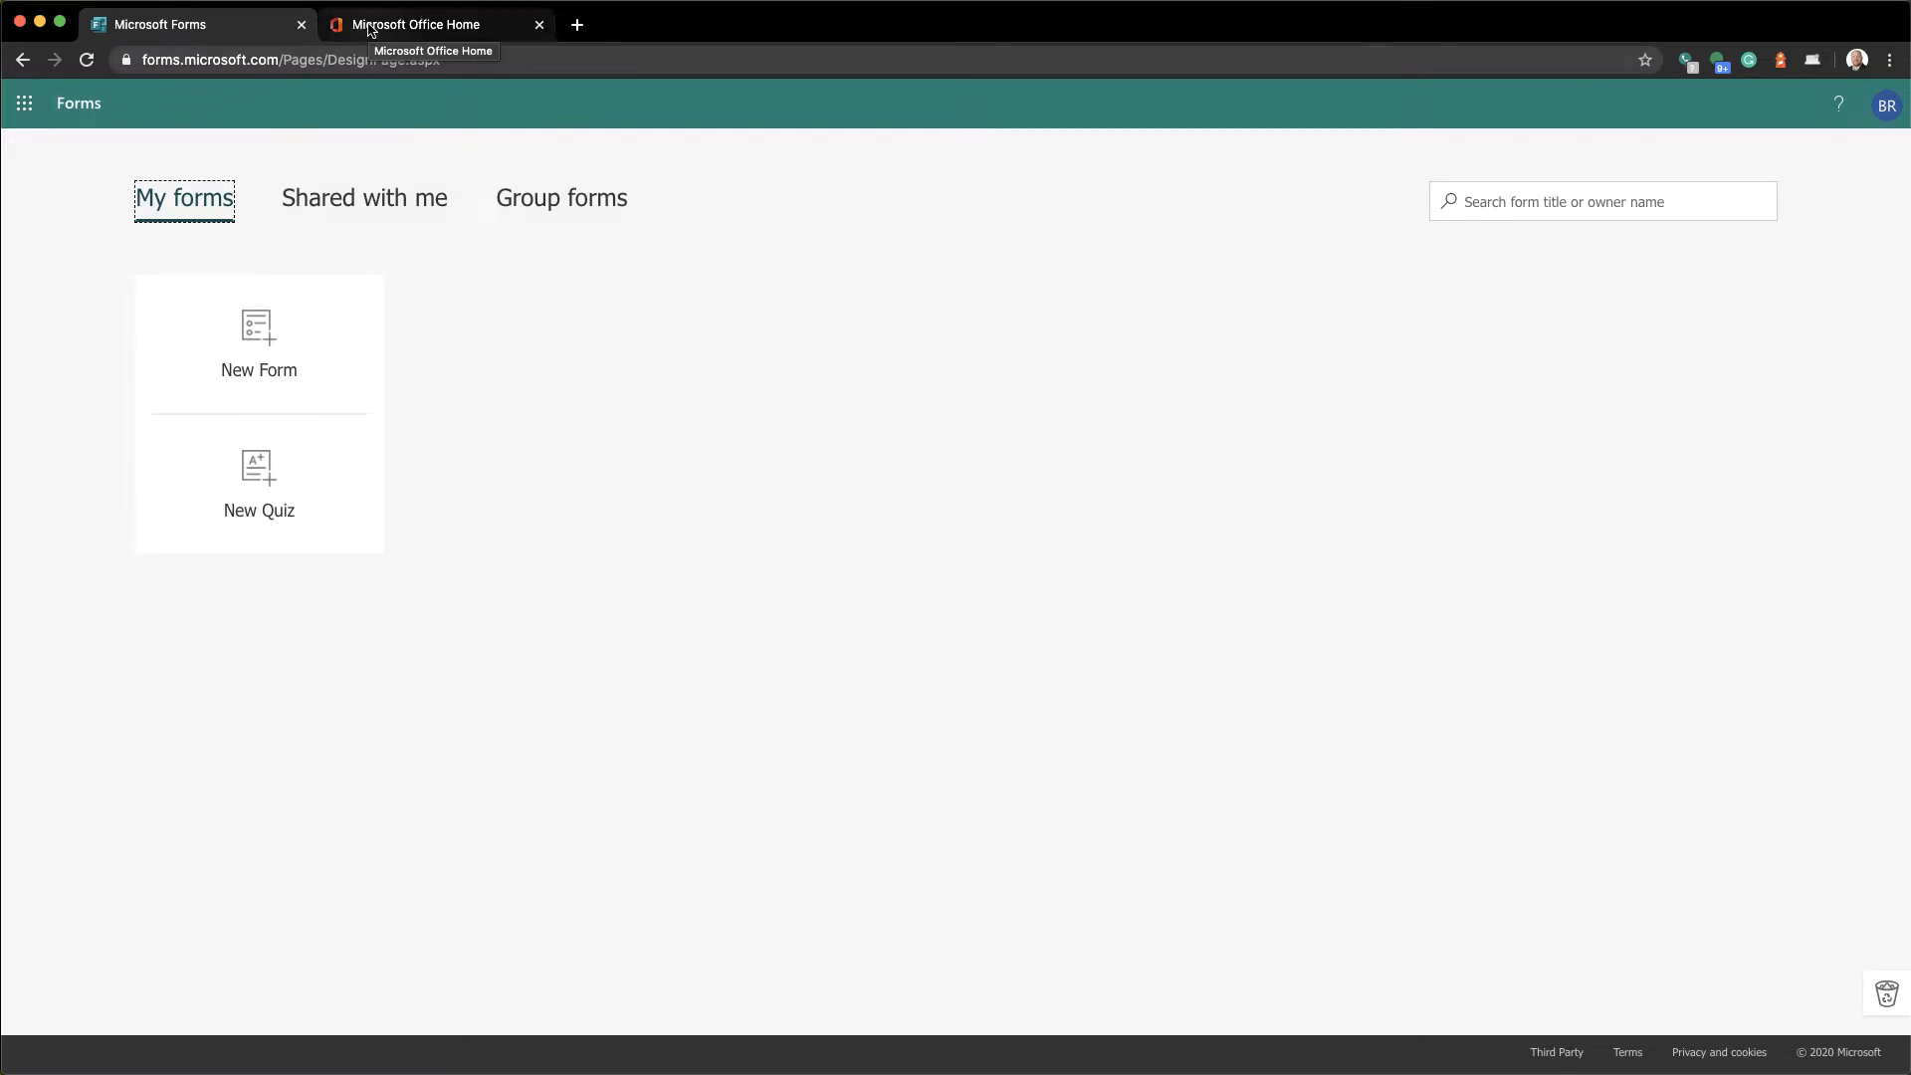
From the Office 365 home page, launch Forms from the All apps list
{"action": "left_click", "coordinate": [369, 30]}
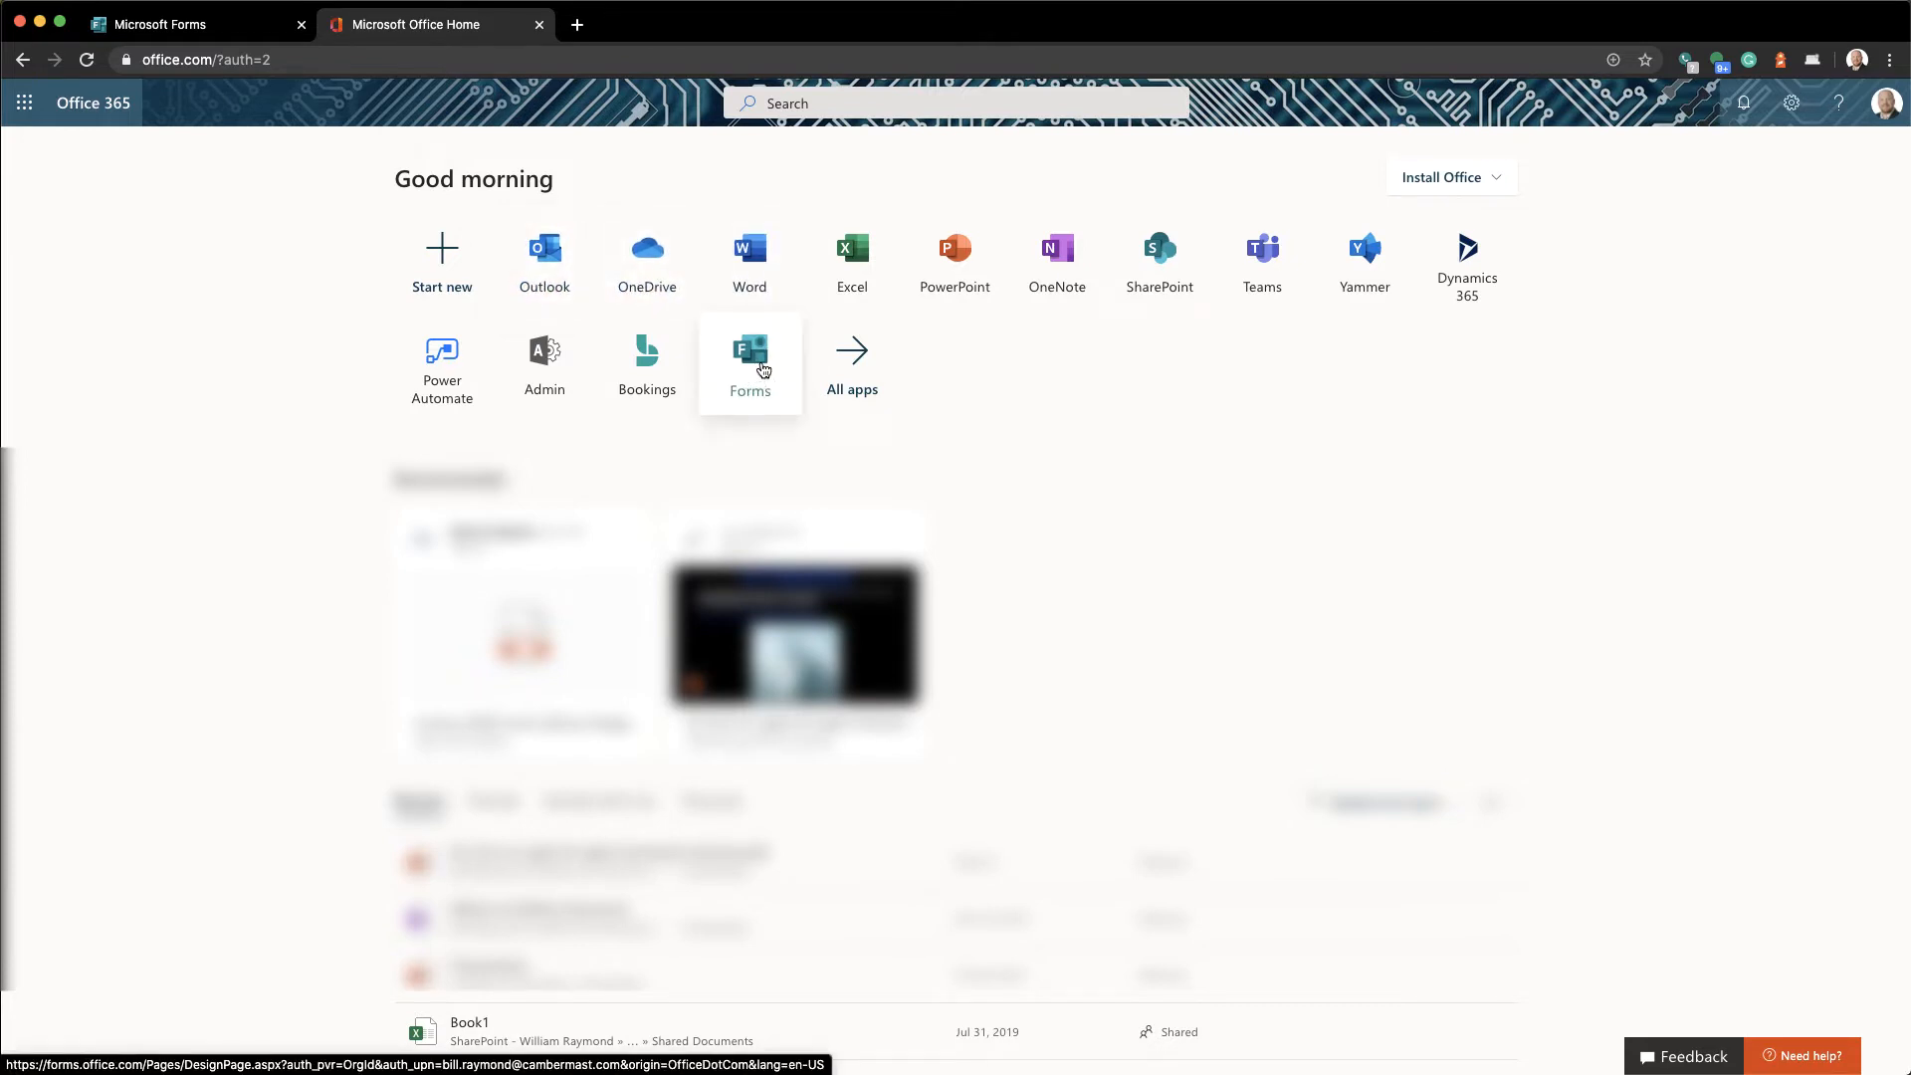
{"action": "left_click", "coordinate": [852, 370]}
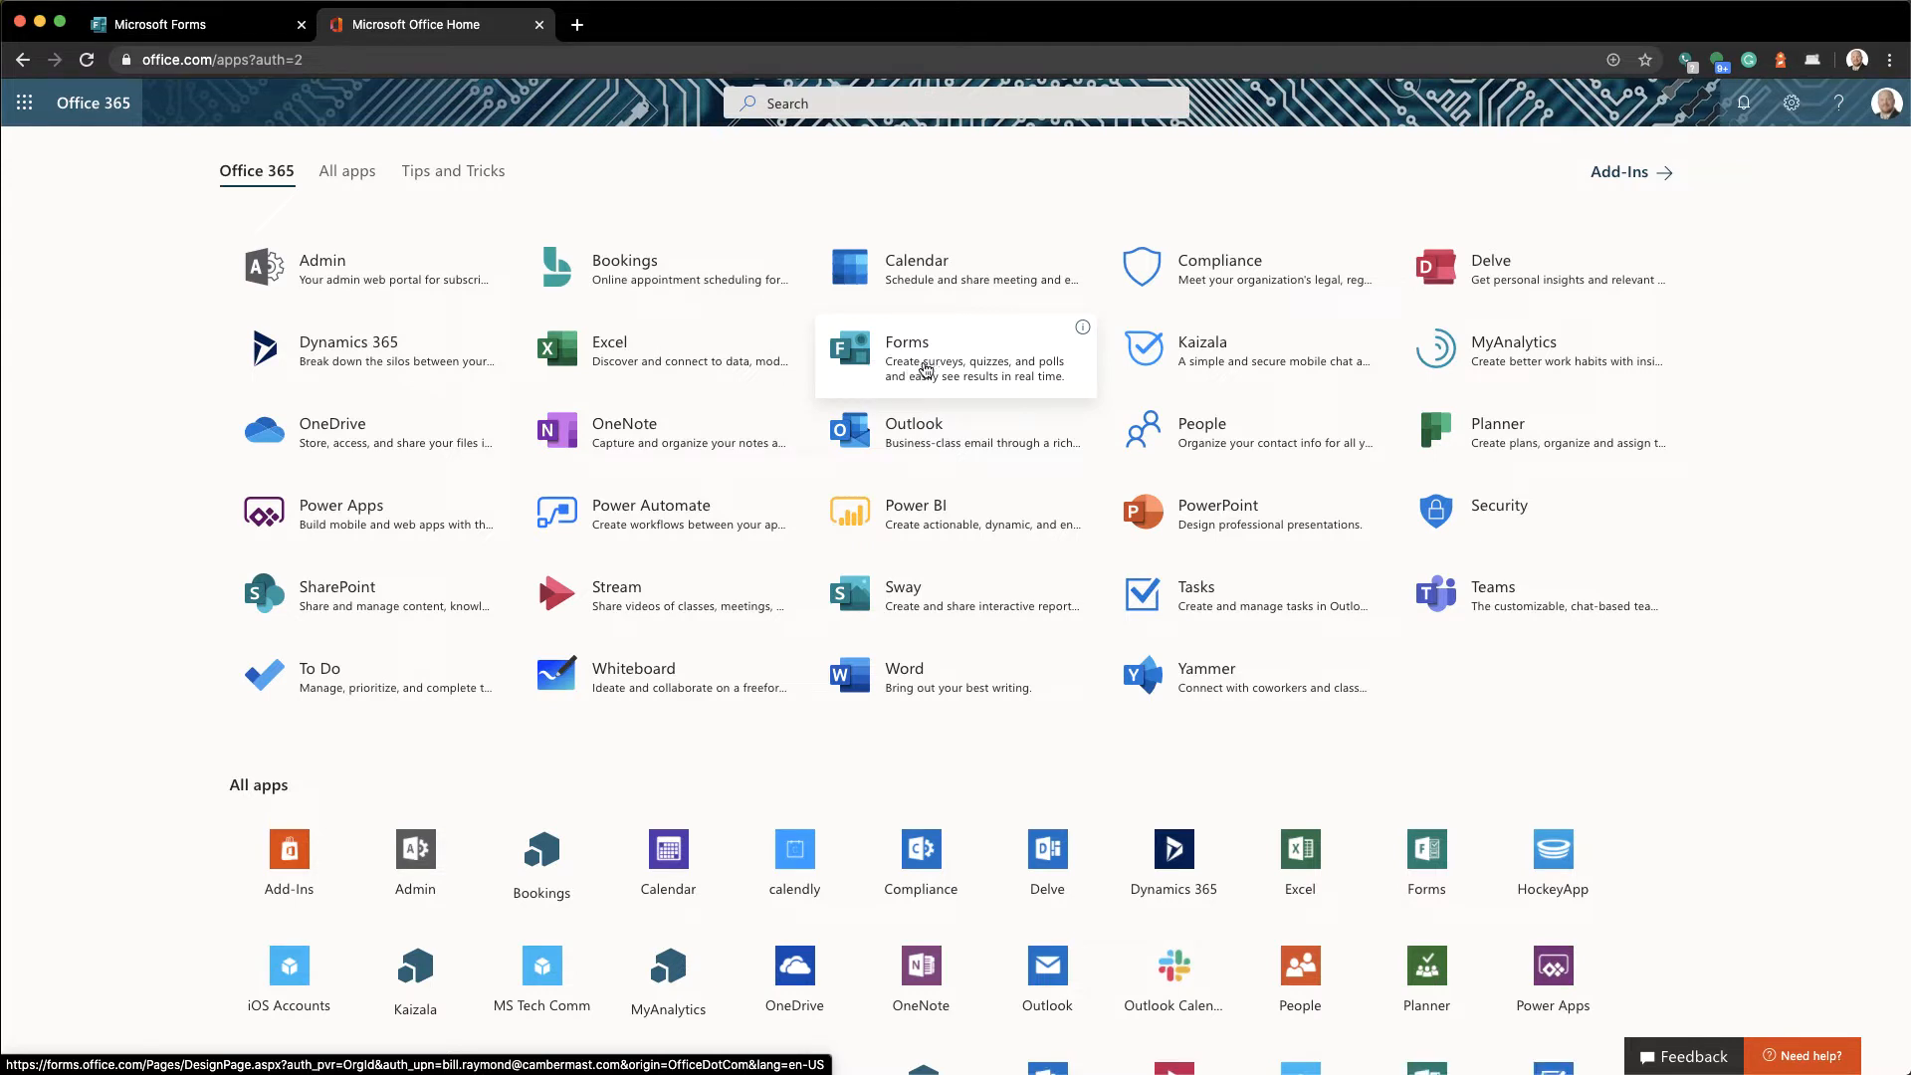
{"action": "left_click", "coordinate": [905, 366]}
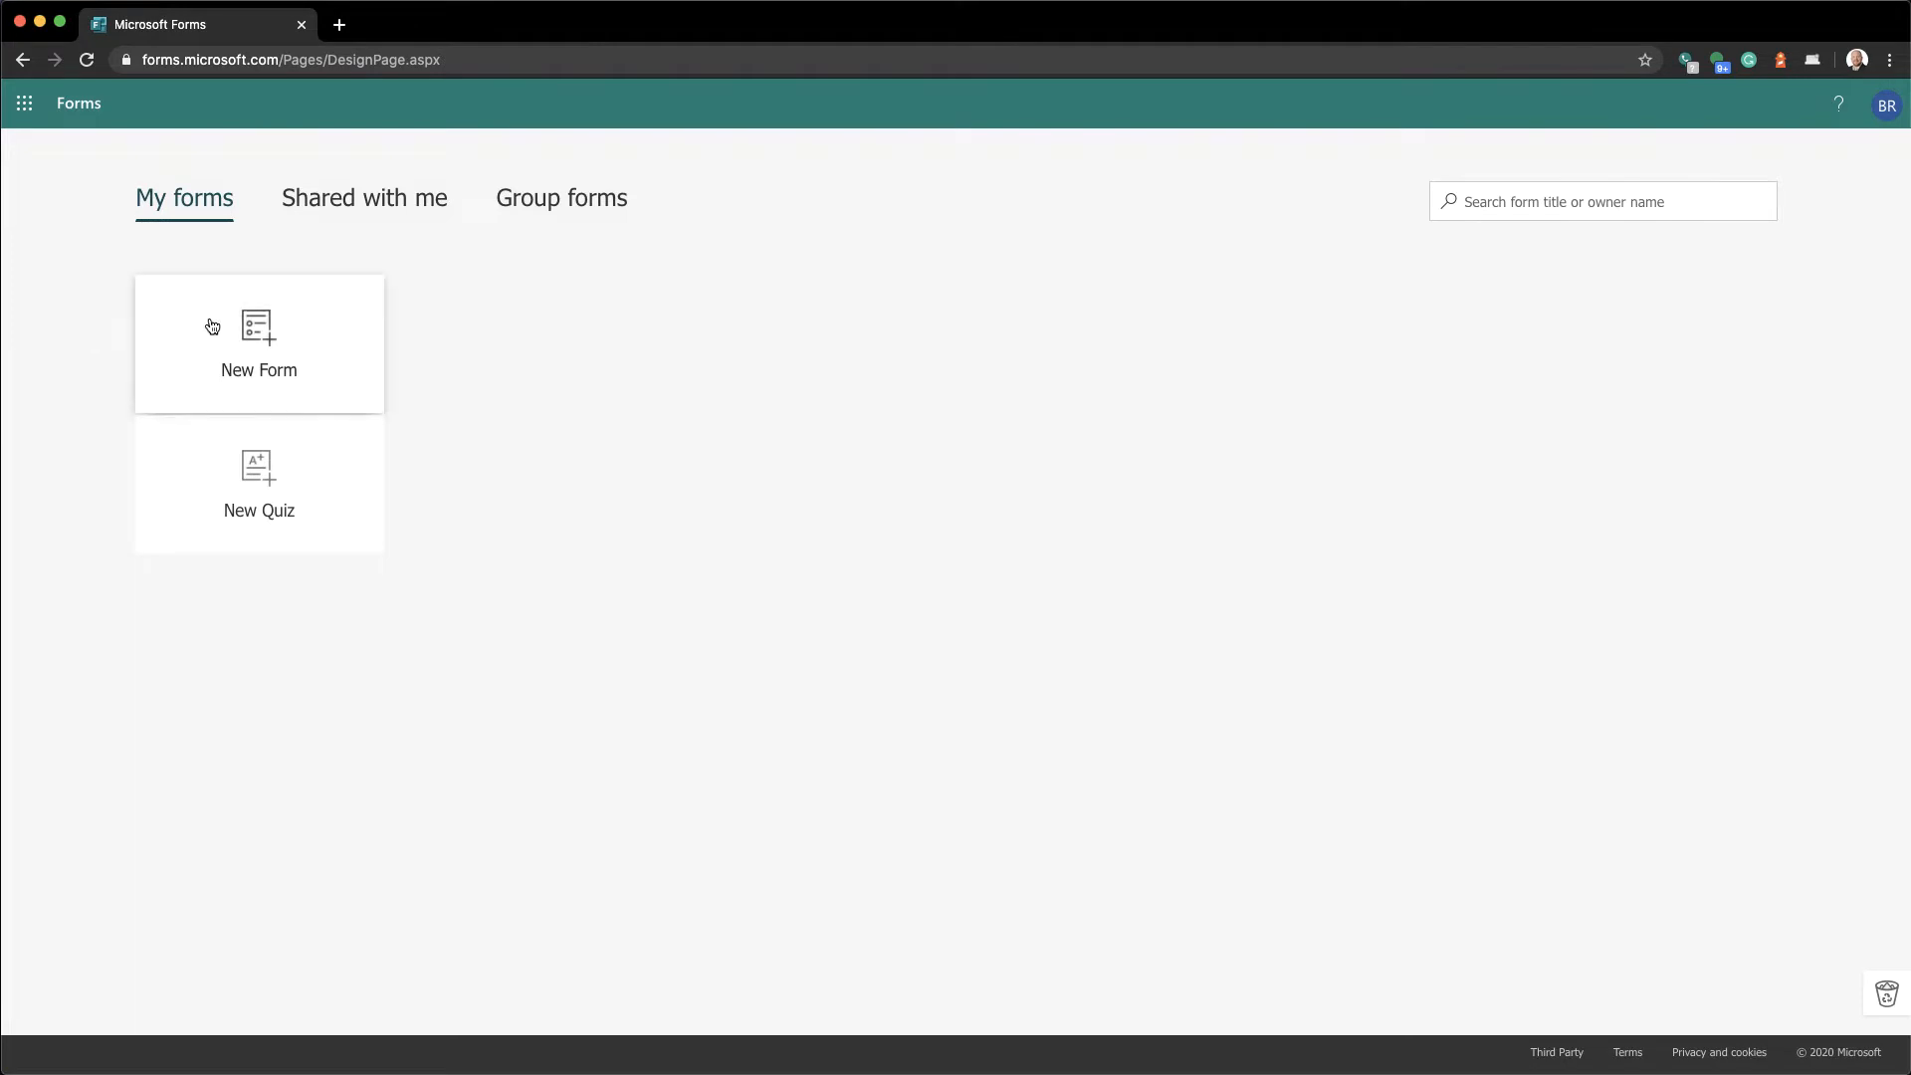
Start a new quiz, then go back to the My forms list
{"action": "left_click", "coordinate": [209, 538]}
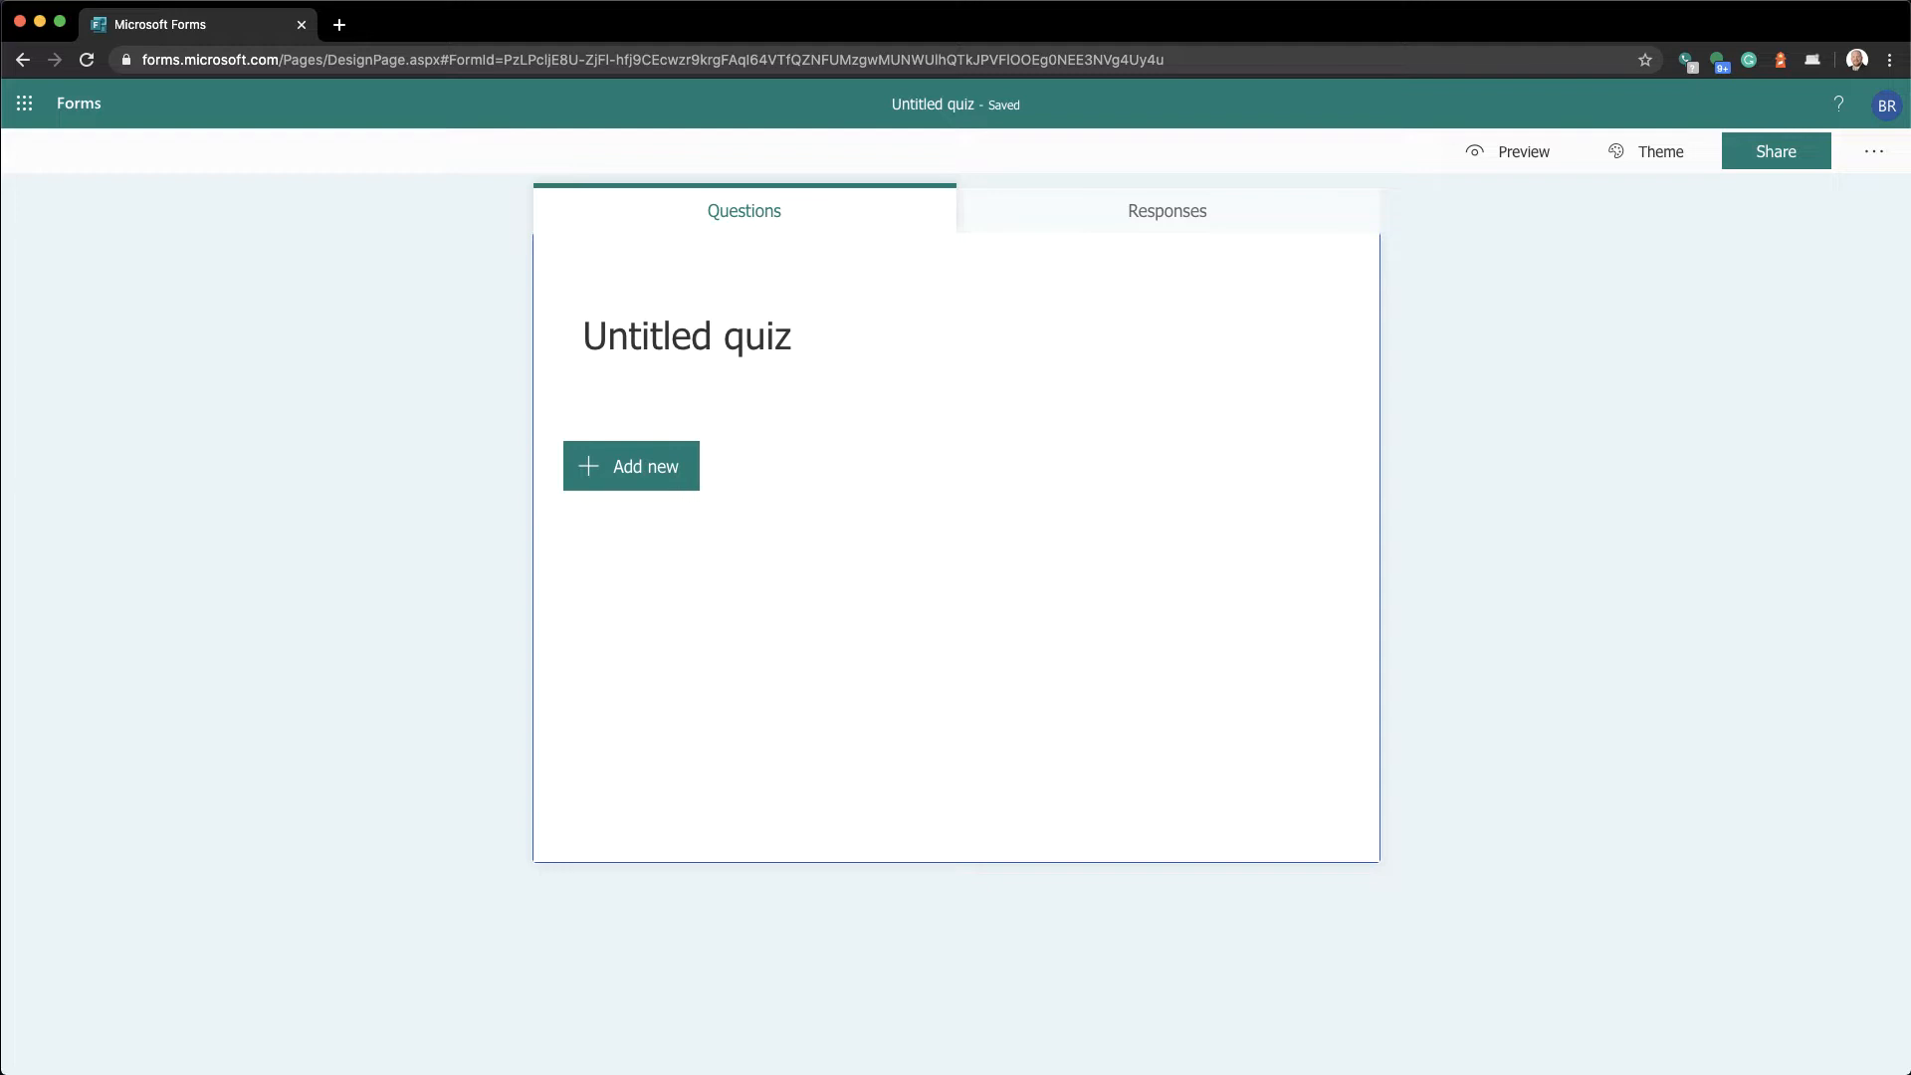
{"action": "left_click", "coordinate": [22, 62]}
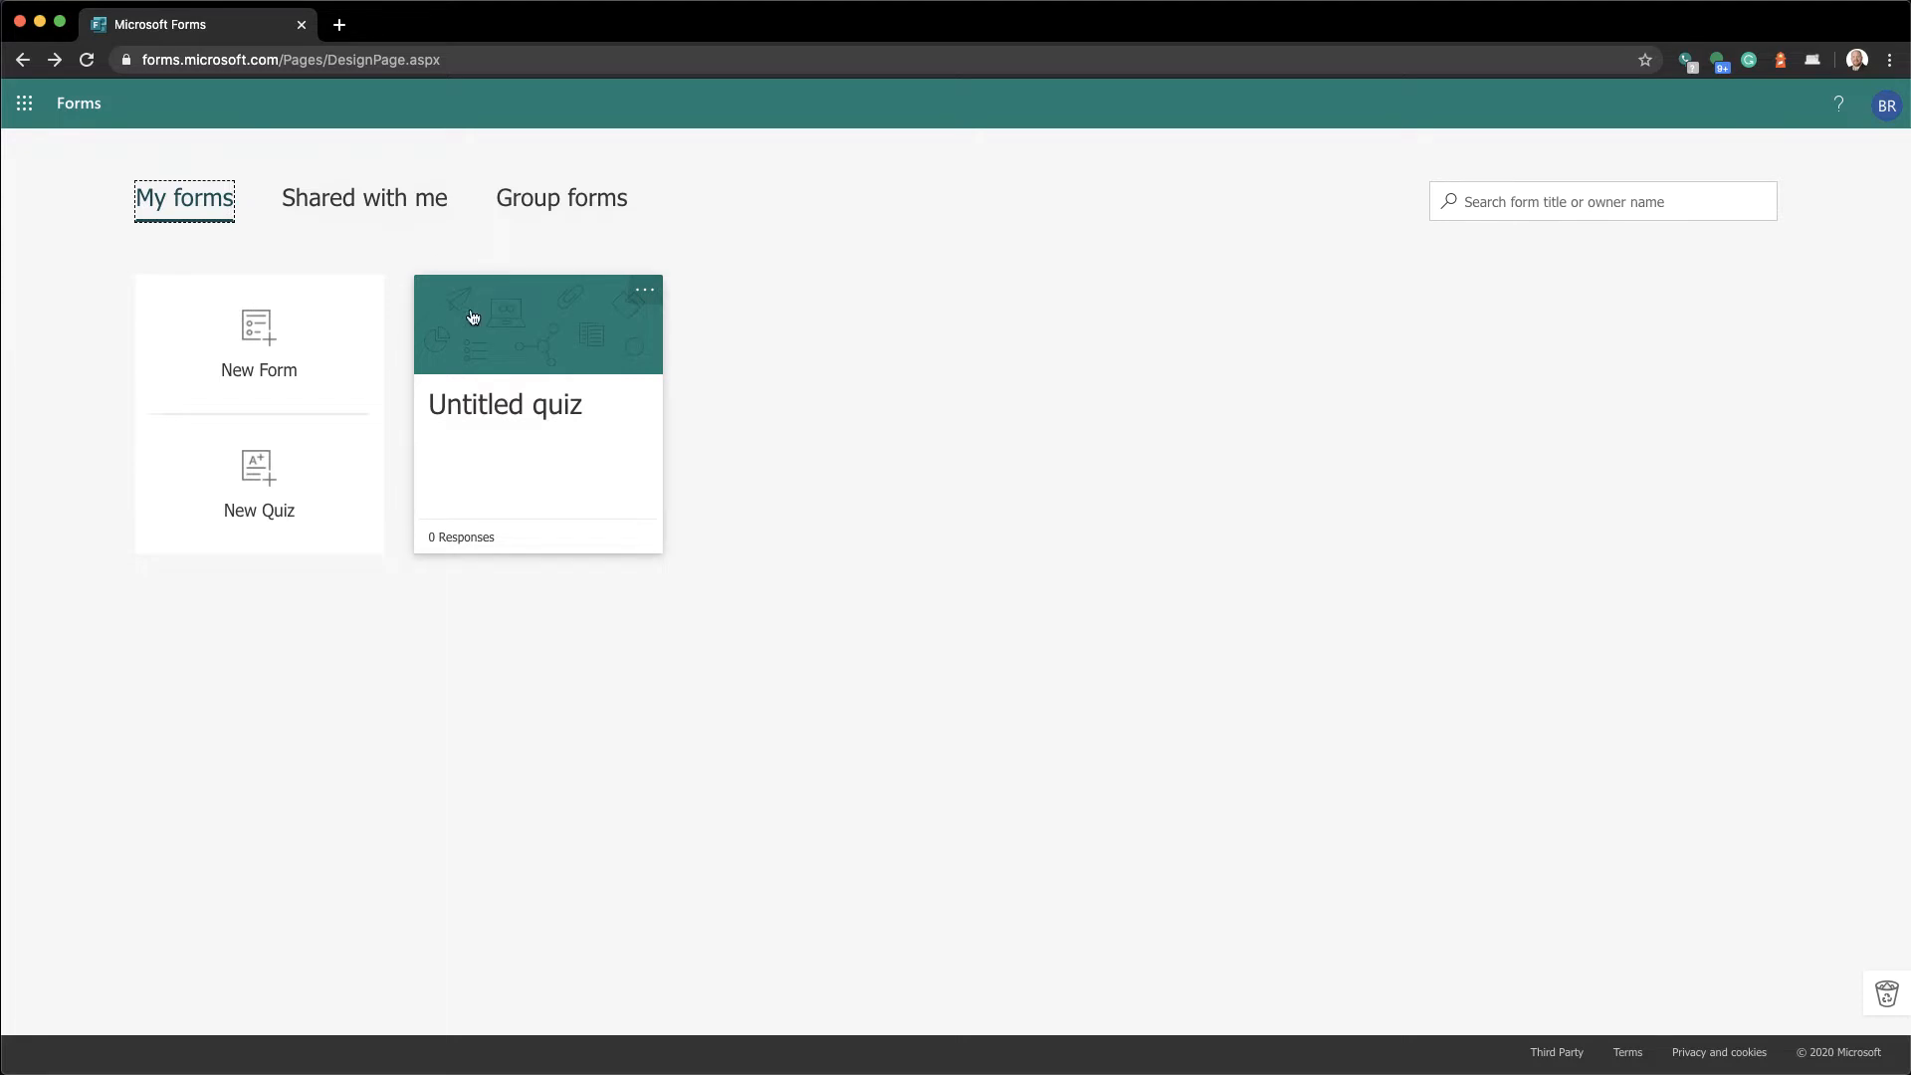
Delete the Untitled quiz, confirming the move to the recycle bin
{"action": "left_click", "coordinate": [647, 295]}
{"action": "left_click", "coordinate": [648, 293]}
{"action": "left_click", "coordinate": [587, 371]}
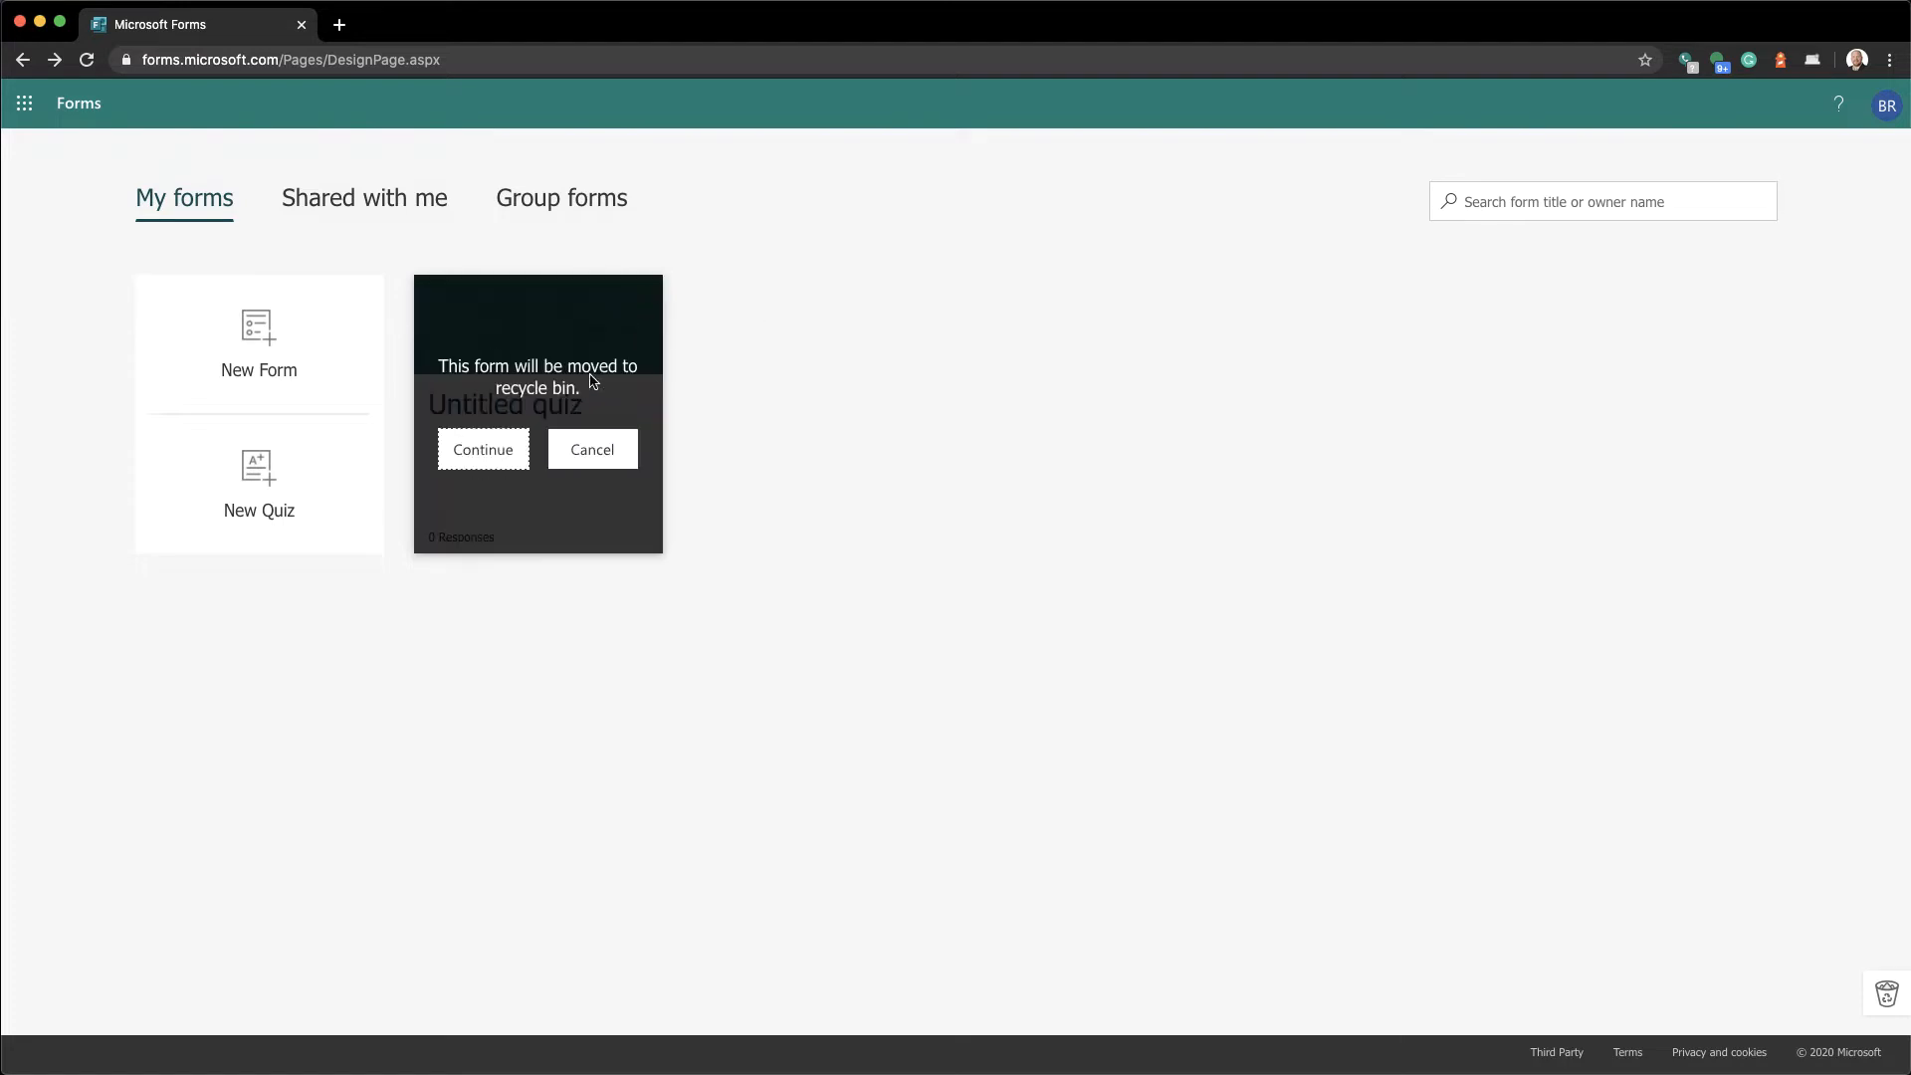
{"action": "left_click", "coordinate": [468, 446]}
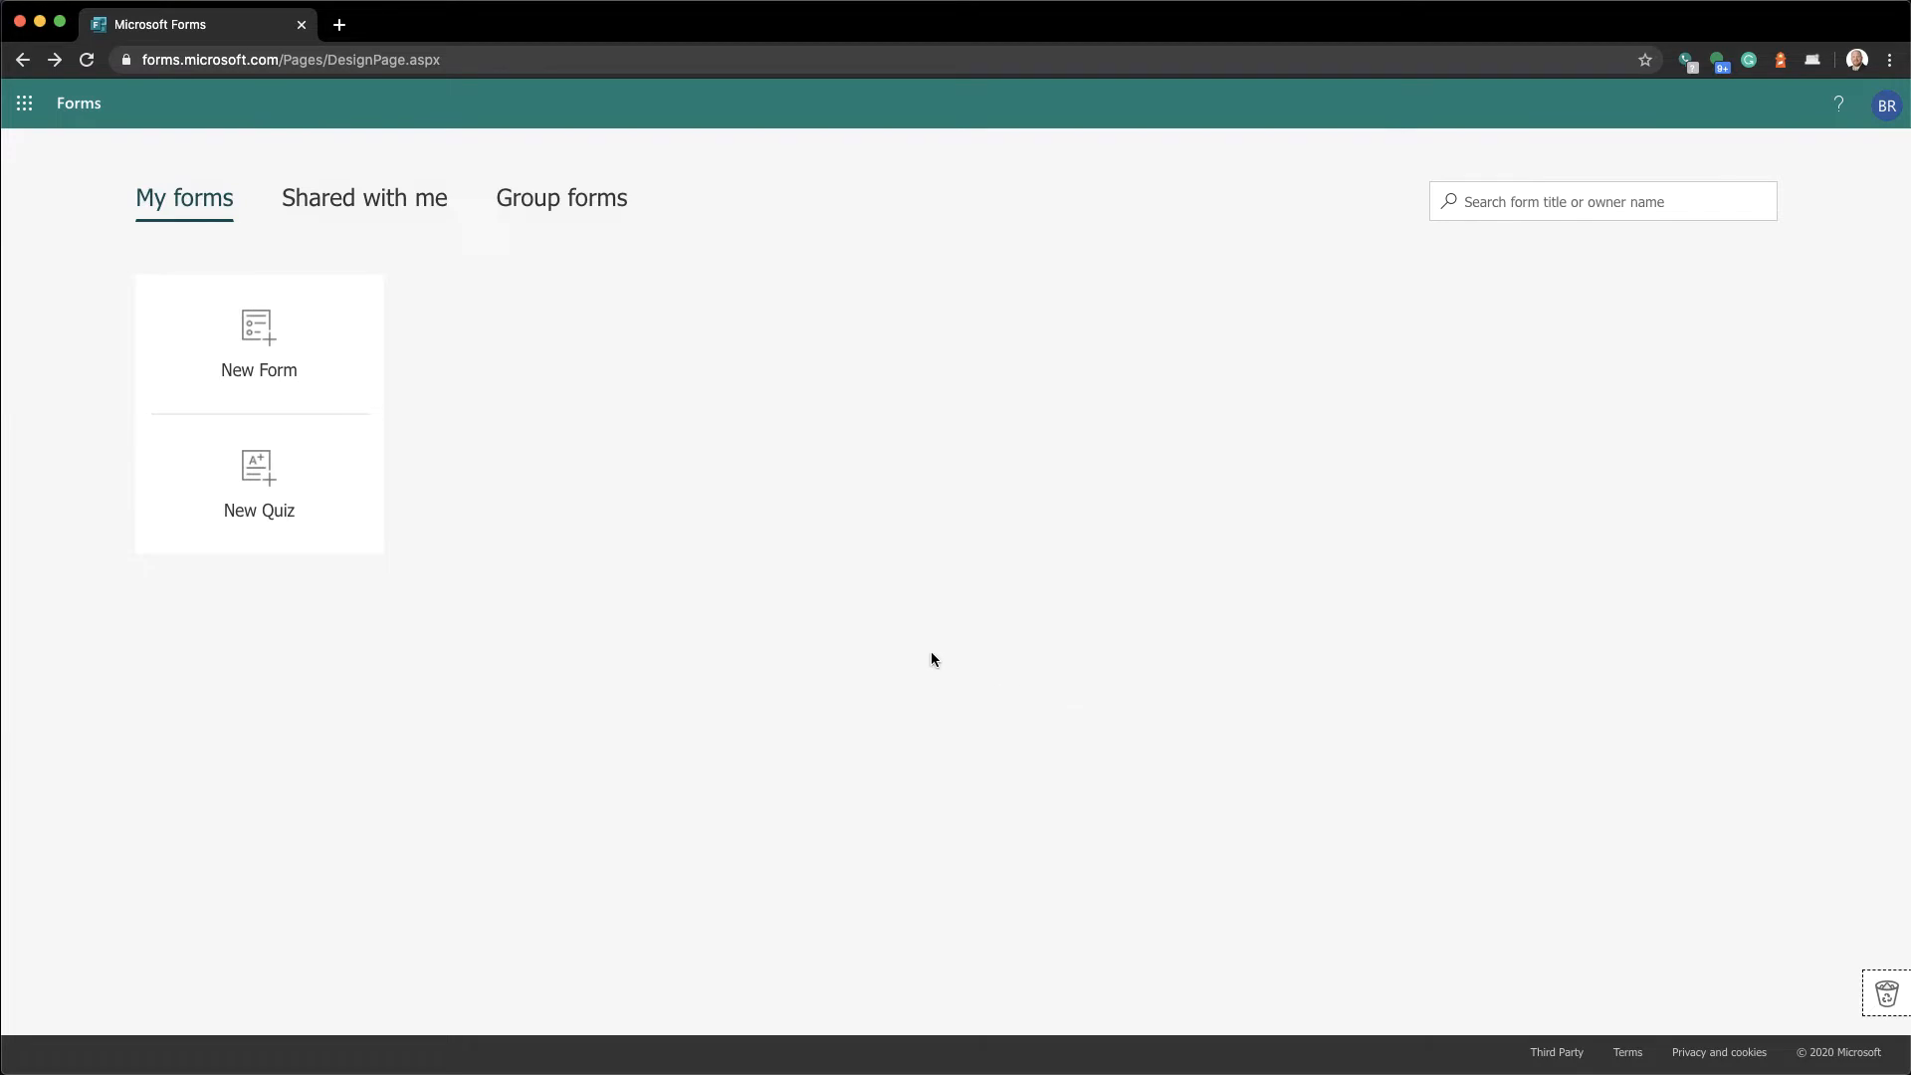
Create a new quiz and title it 'Cooking 101'
{"action": "left_click", "coordinate": [242, 518]}
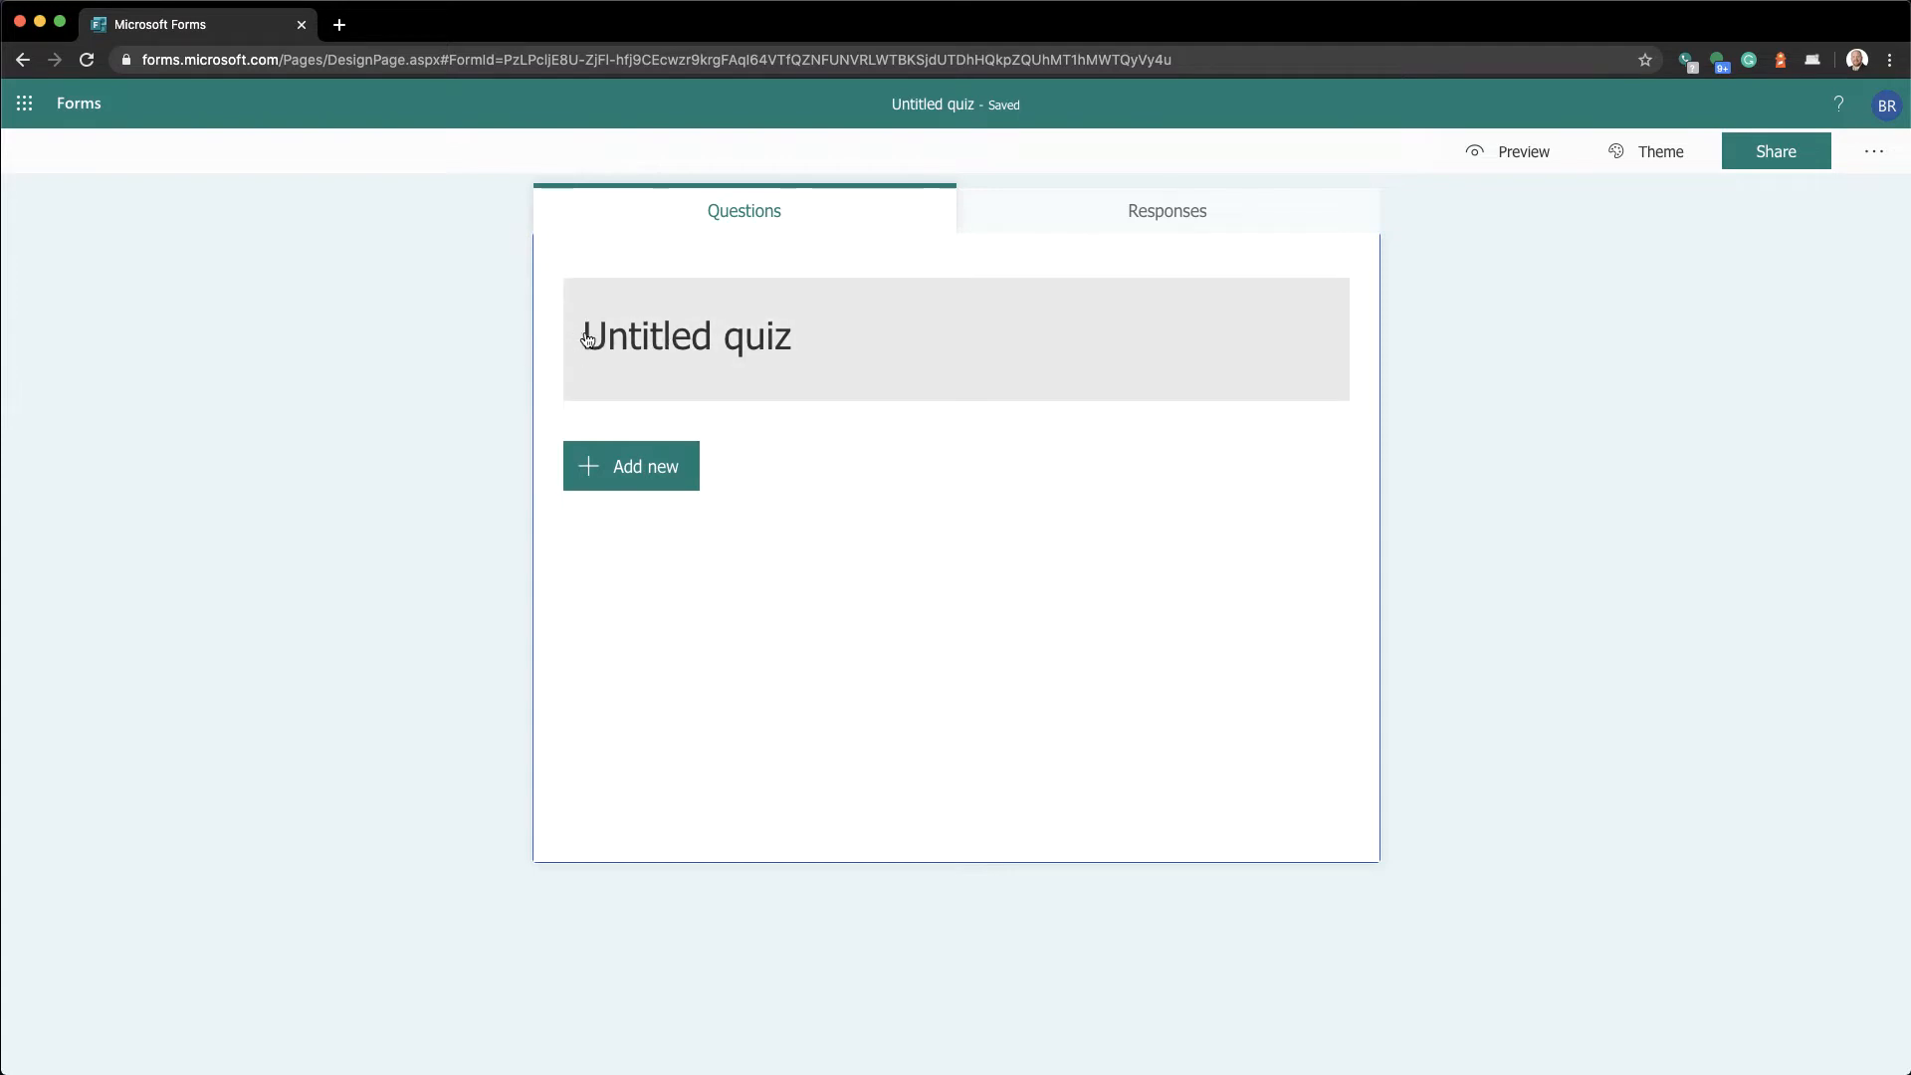
{"action": "left_click", "coordinate": [639, 335]}
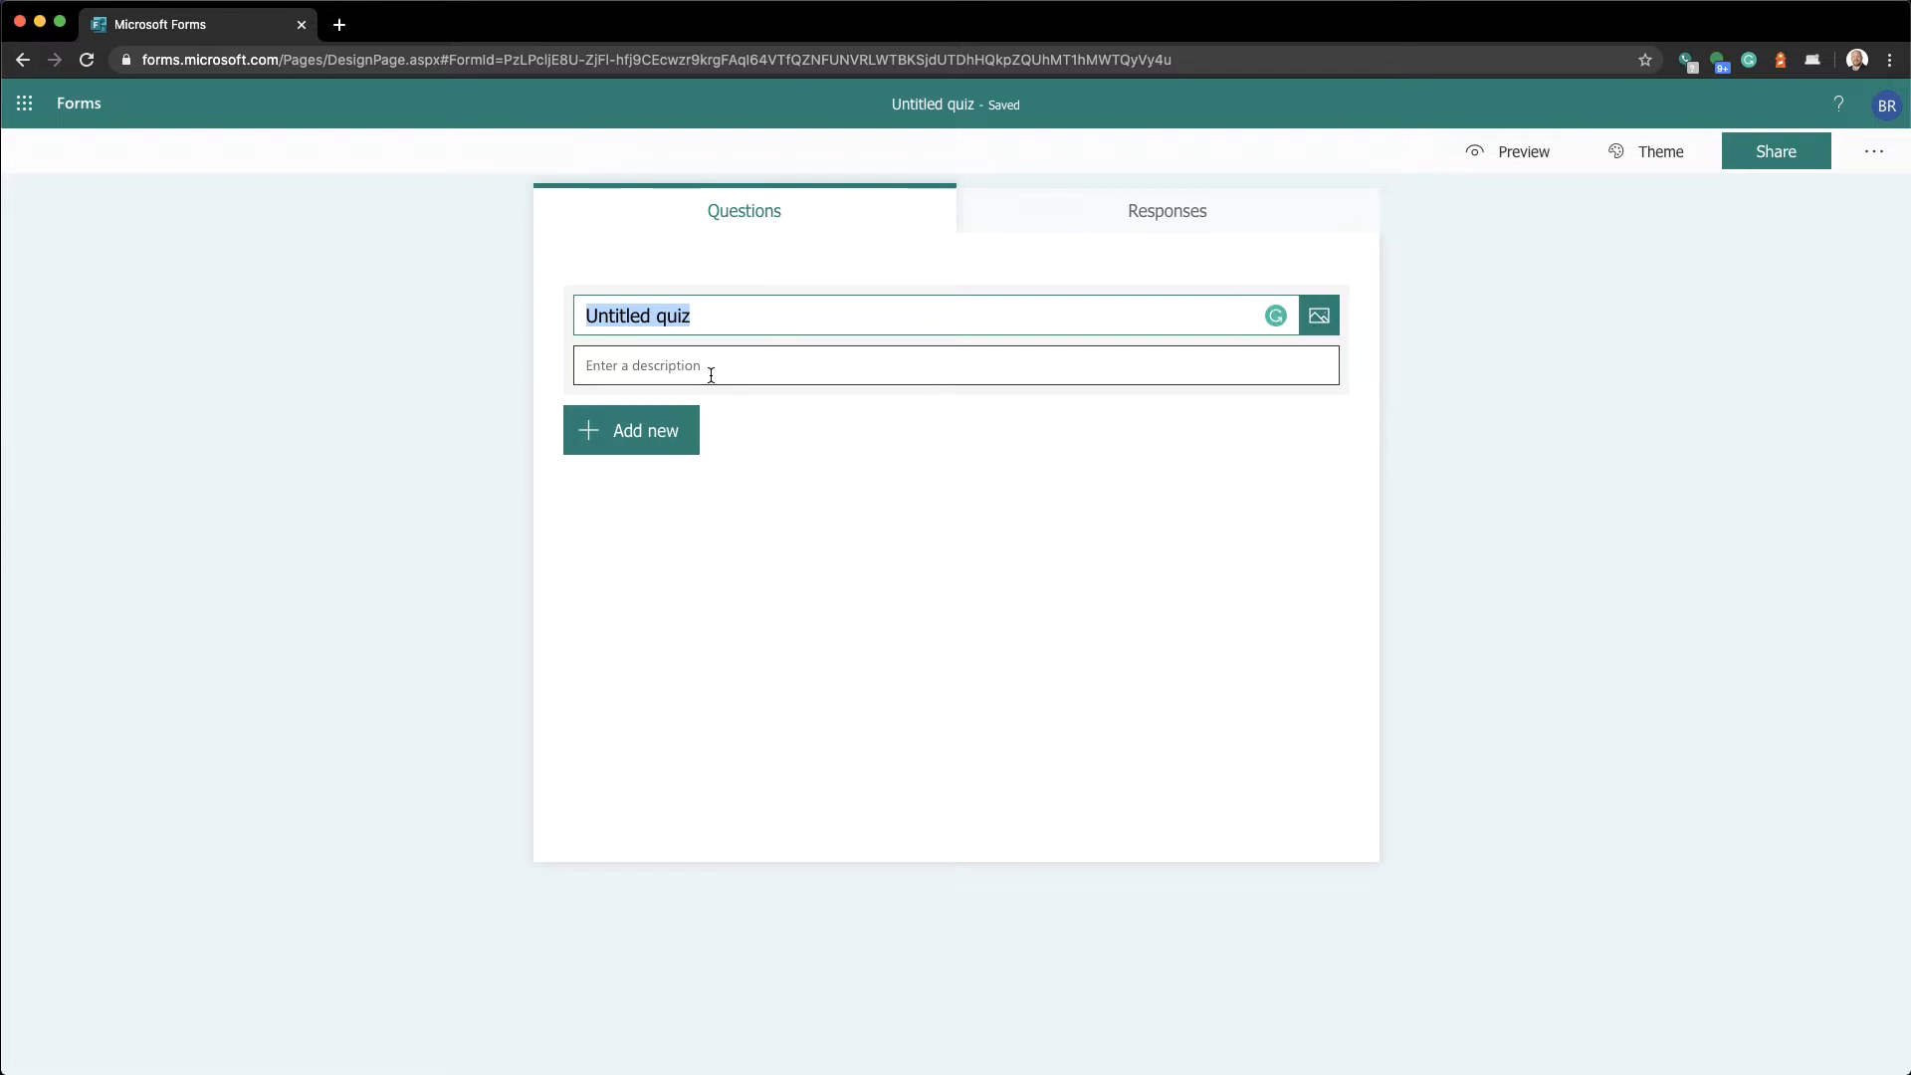
{"action": "type", "text": "Cooking 101"}
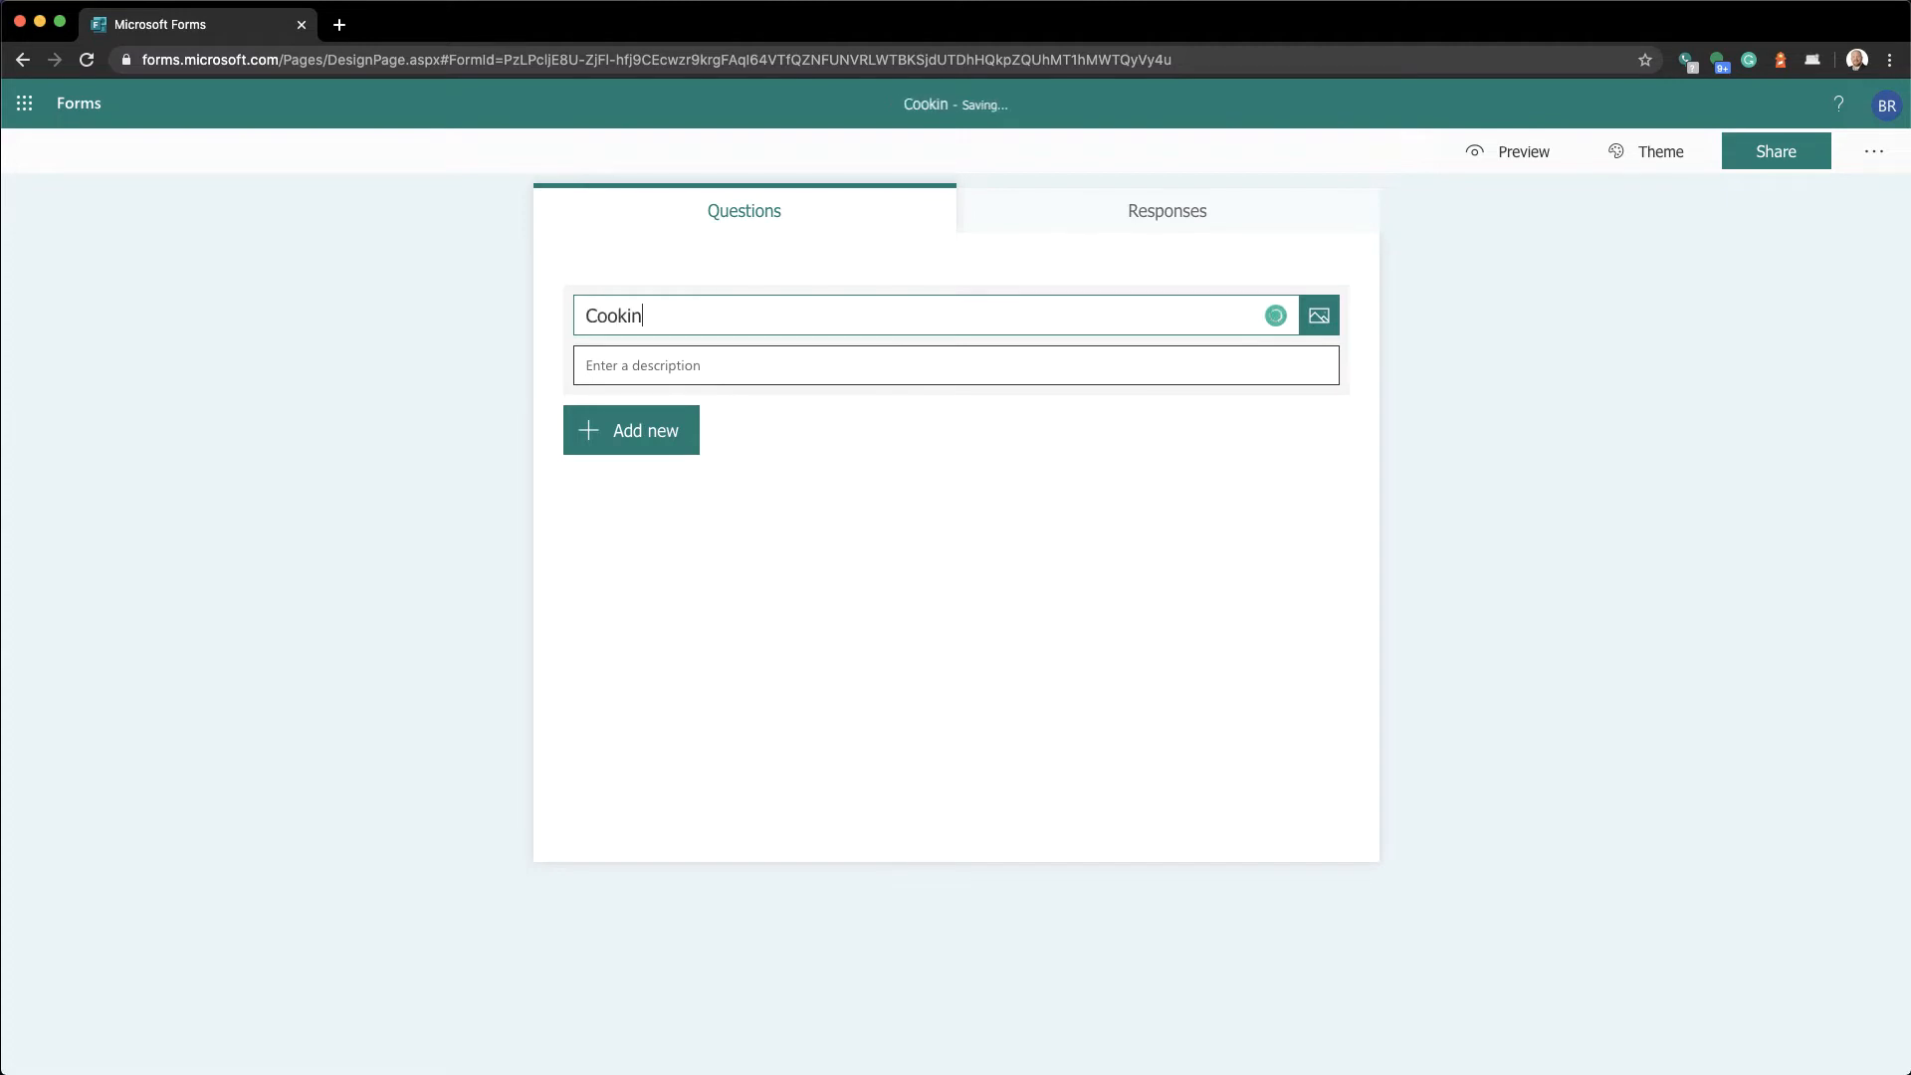
Add the description 'This test must be taken by and must be complete between this hour and that hour on this date.'
{"action": "left_click", "coordinate": [660, 373]}
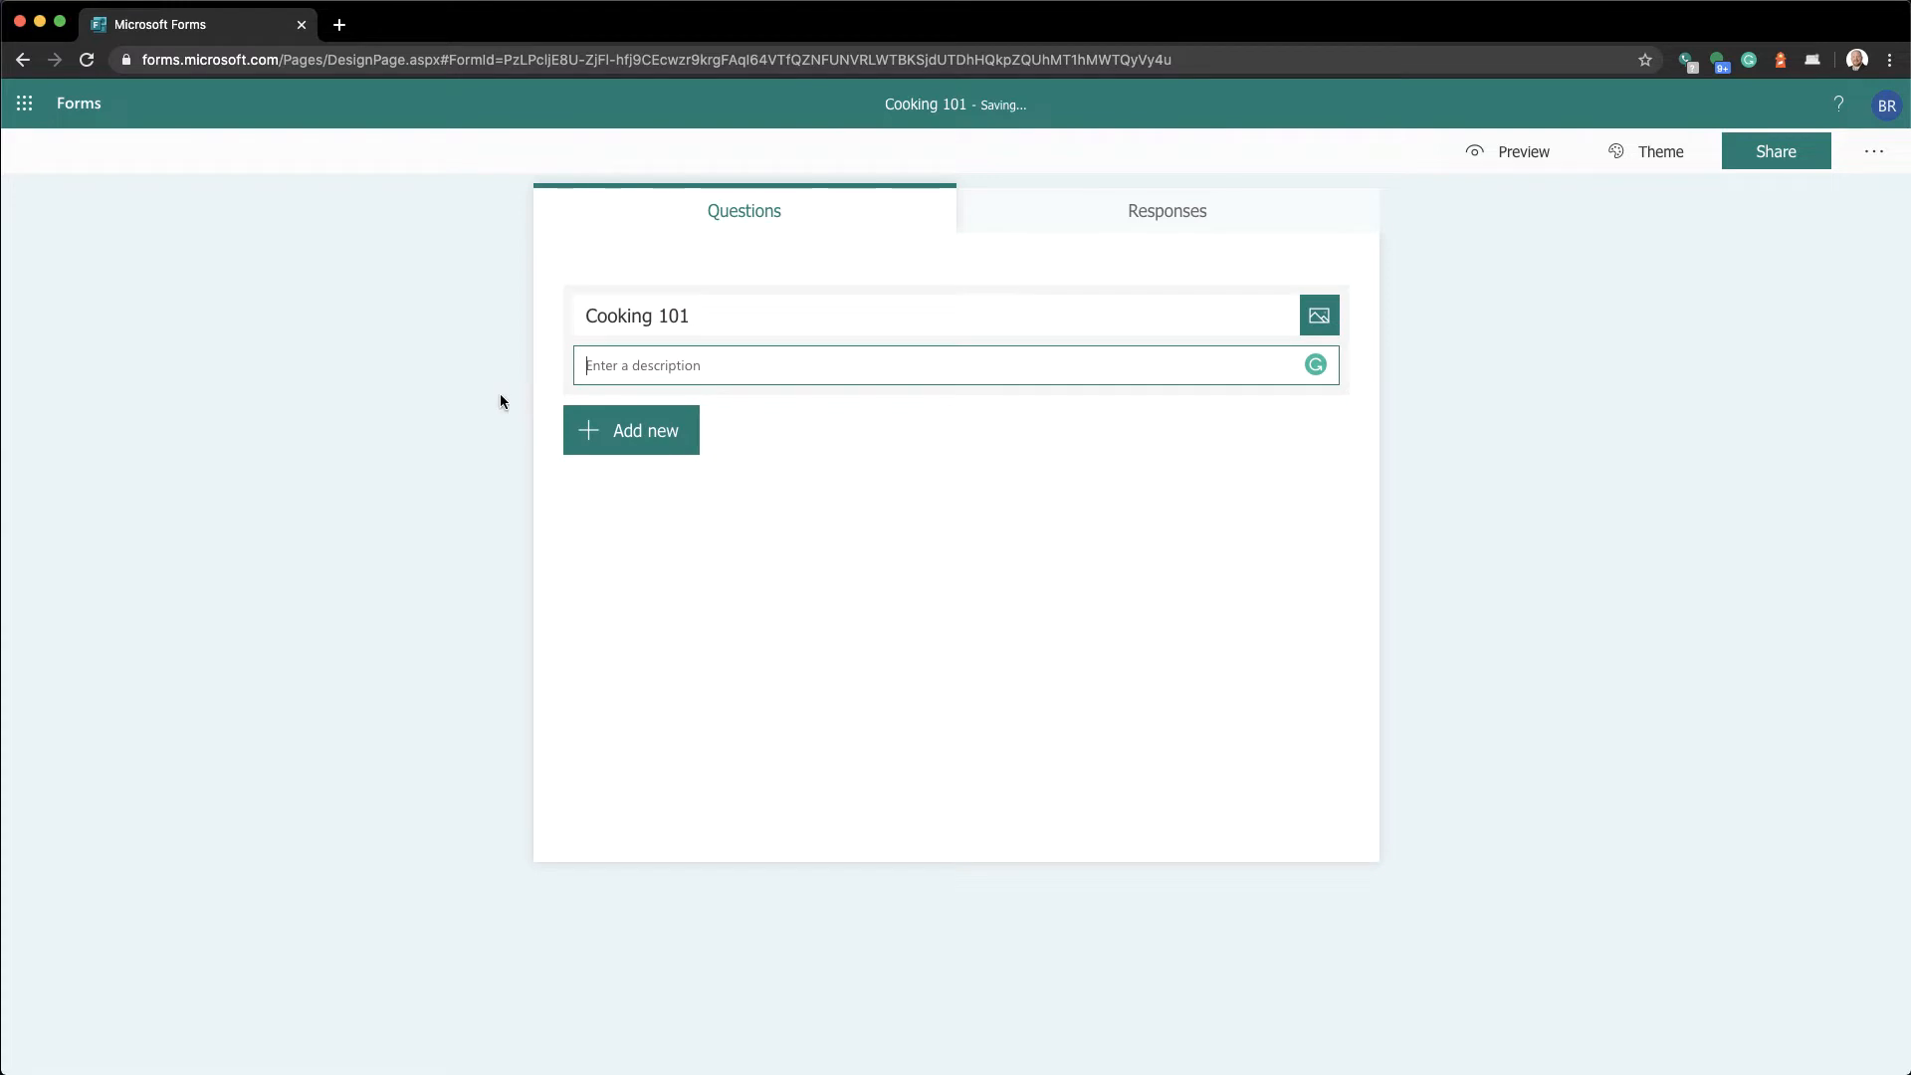
{"action": "type", "text": "This test must be taken by you and m"}
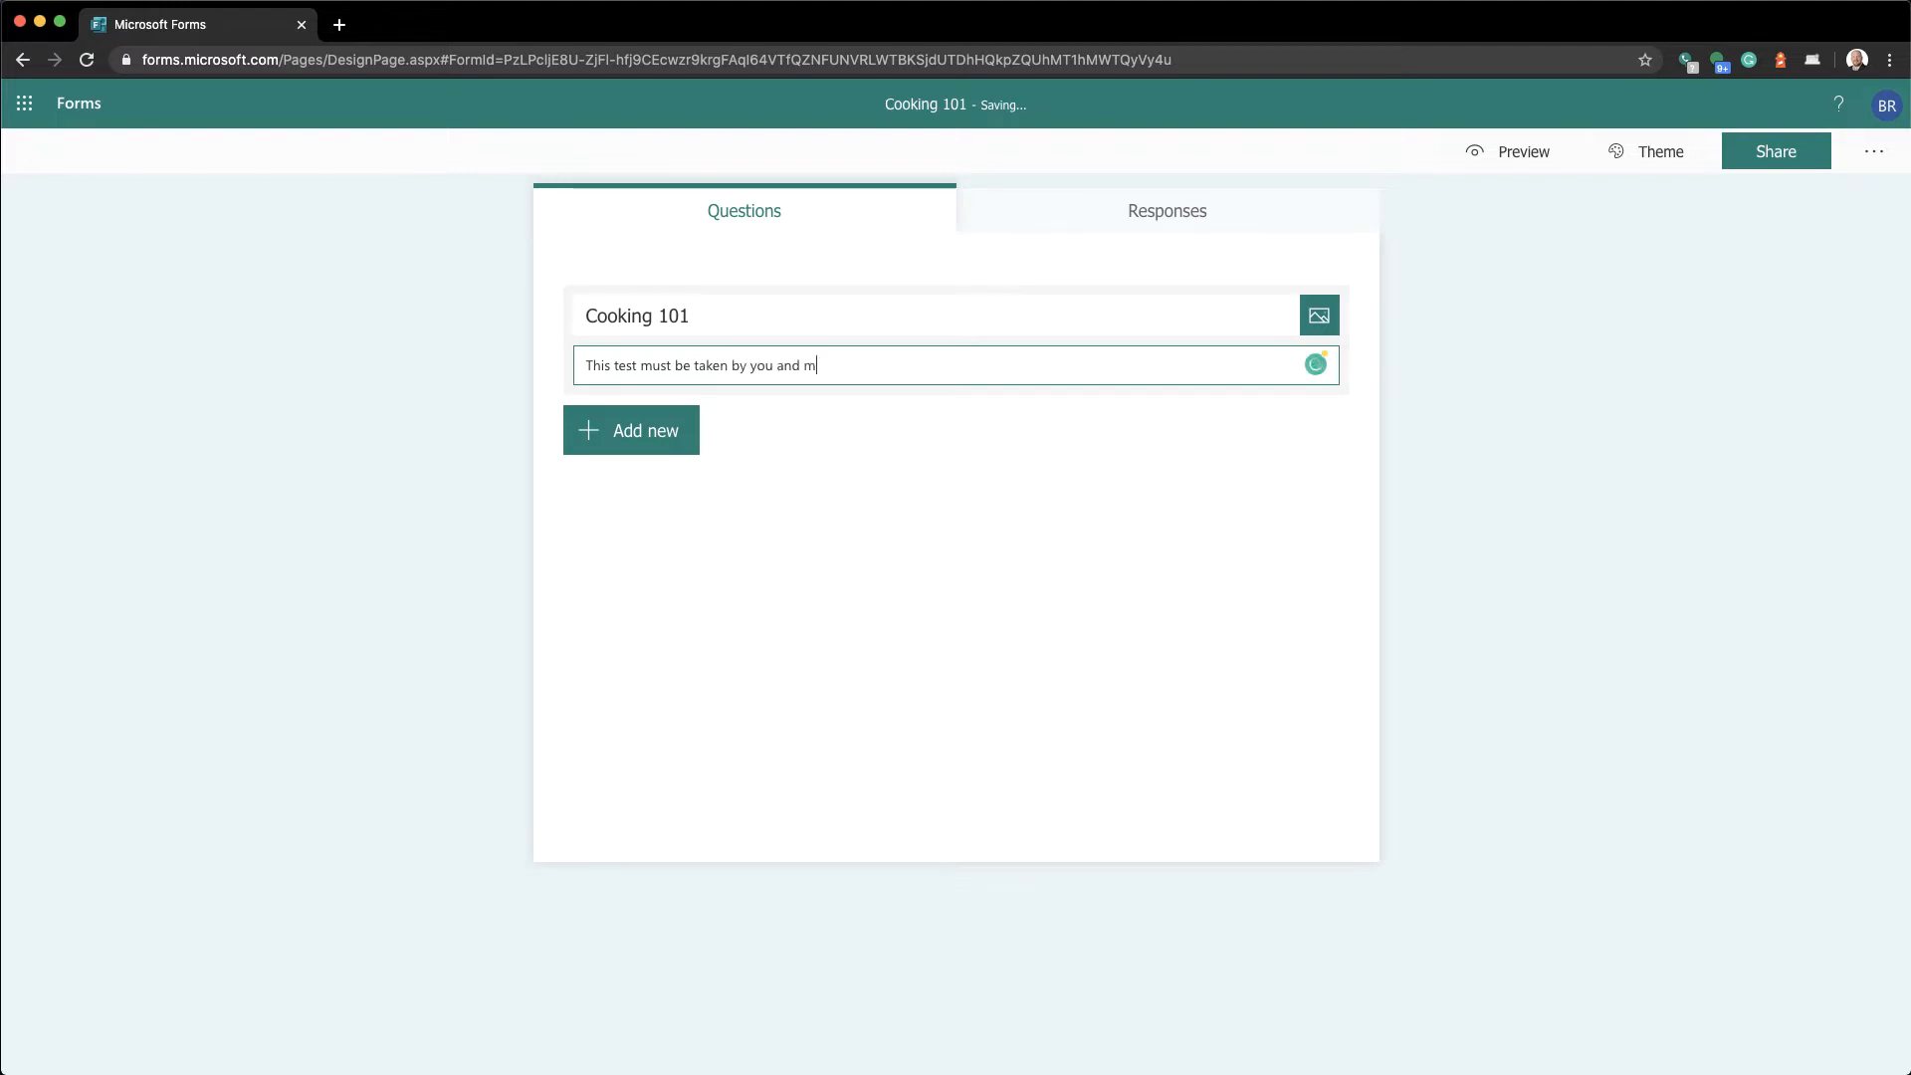
{"action": "type", "text": "ust be complete between this "}
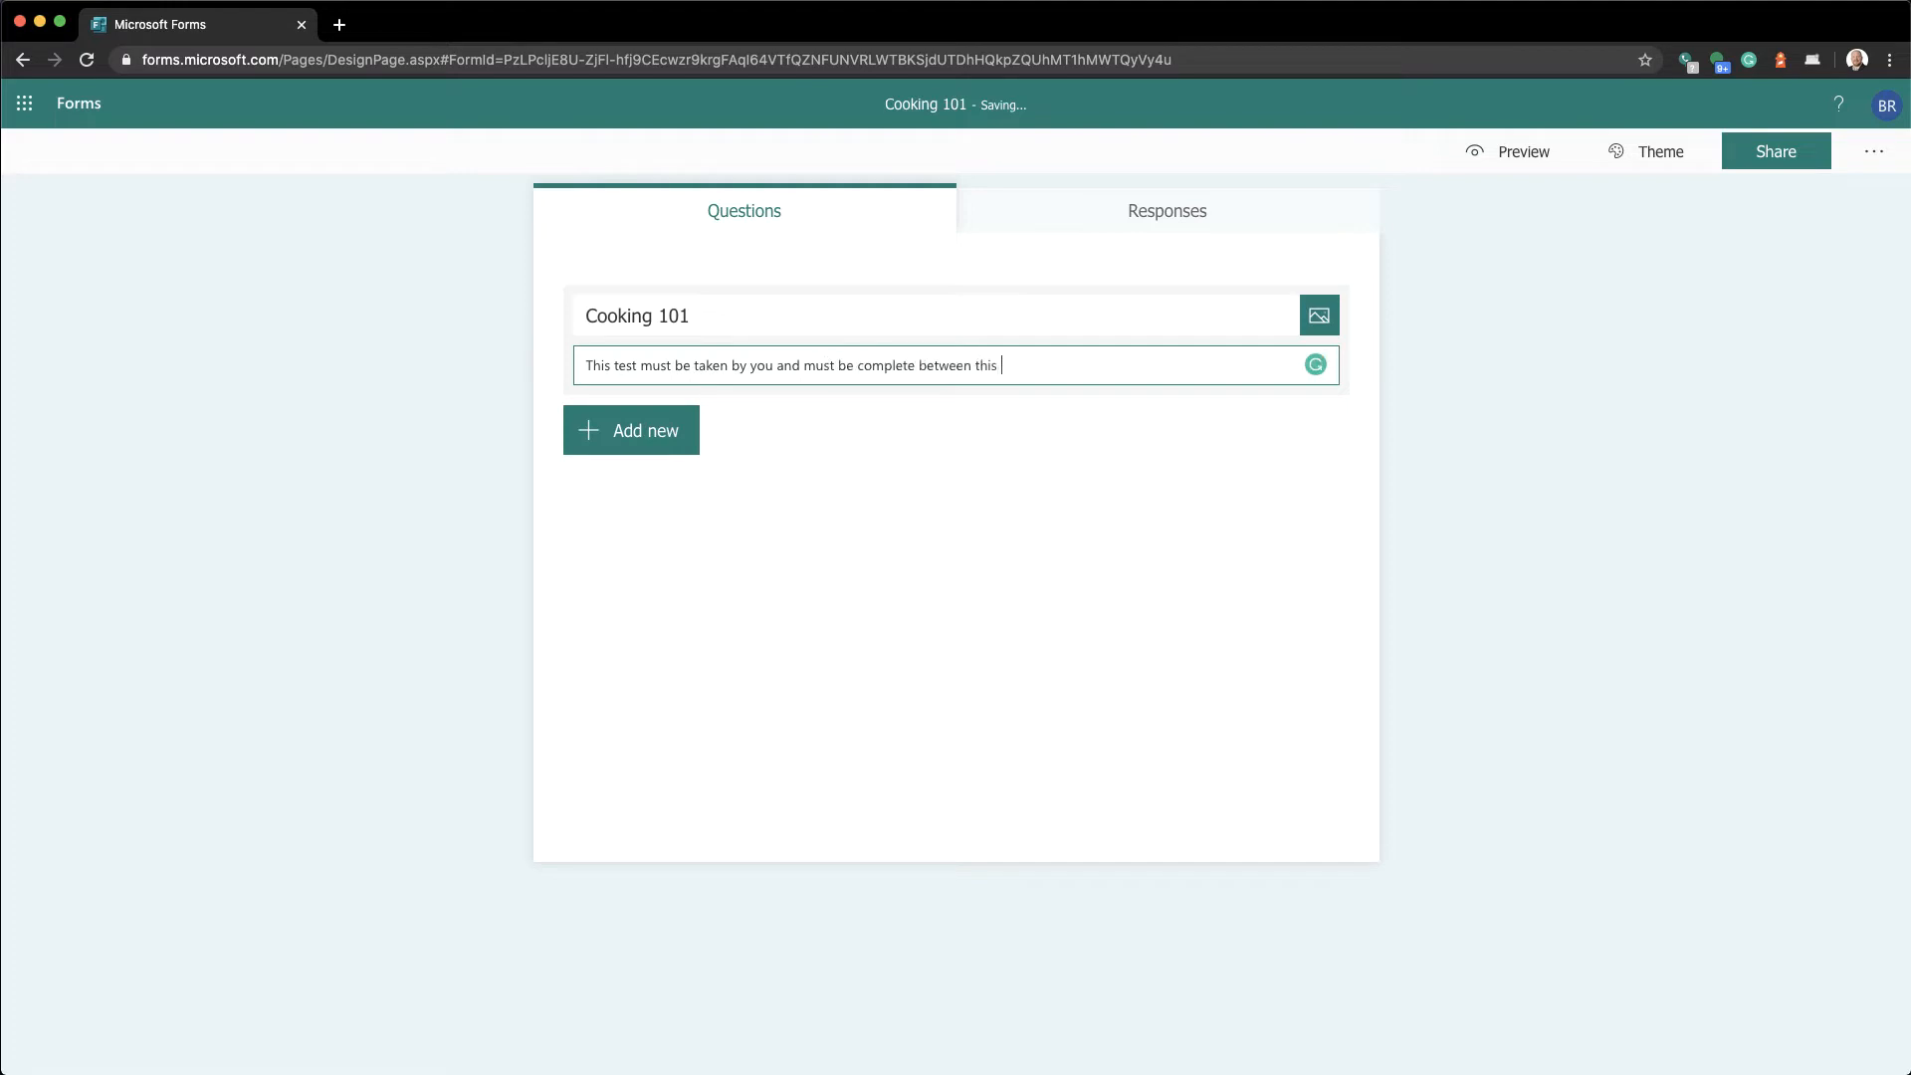
{"action": "type", "text": "hour and that hour on this date."}
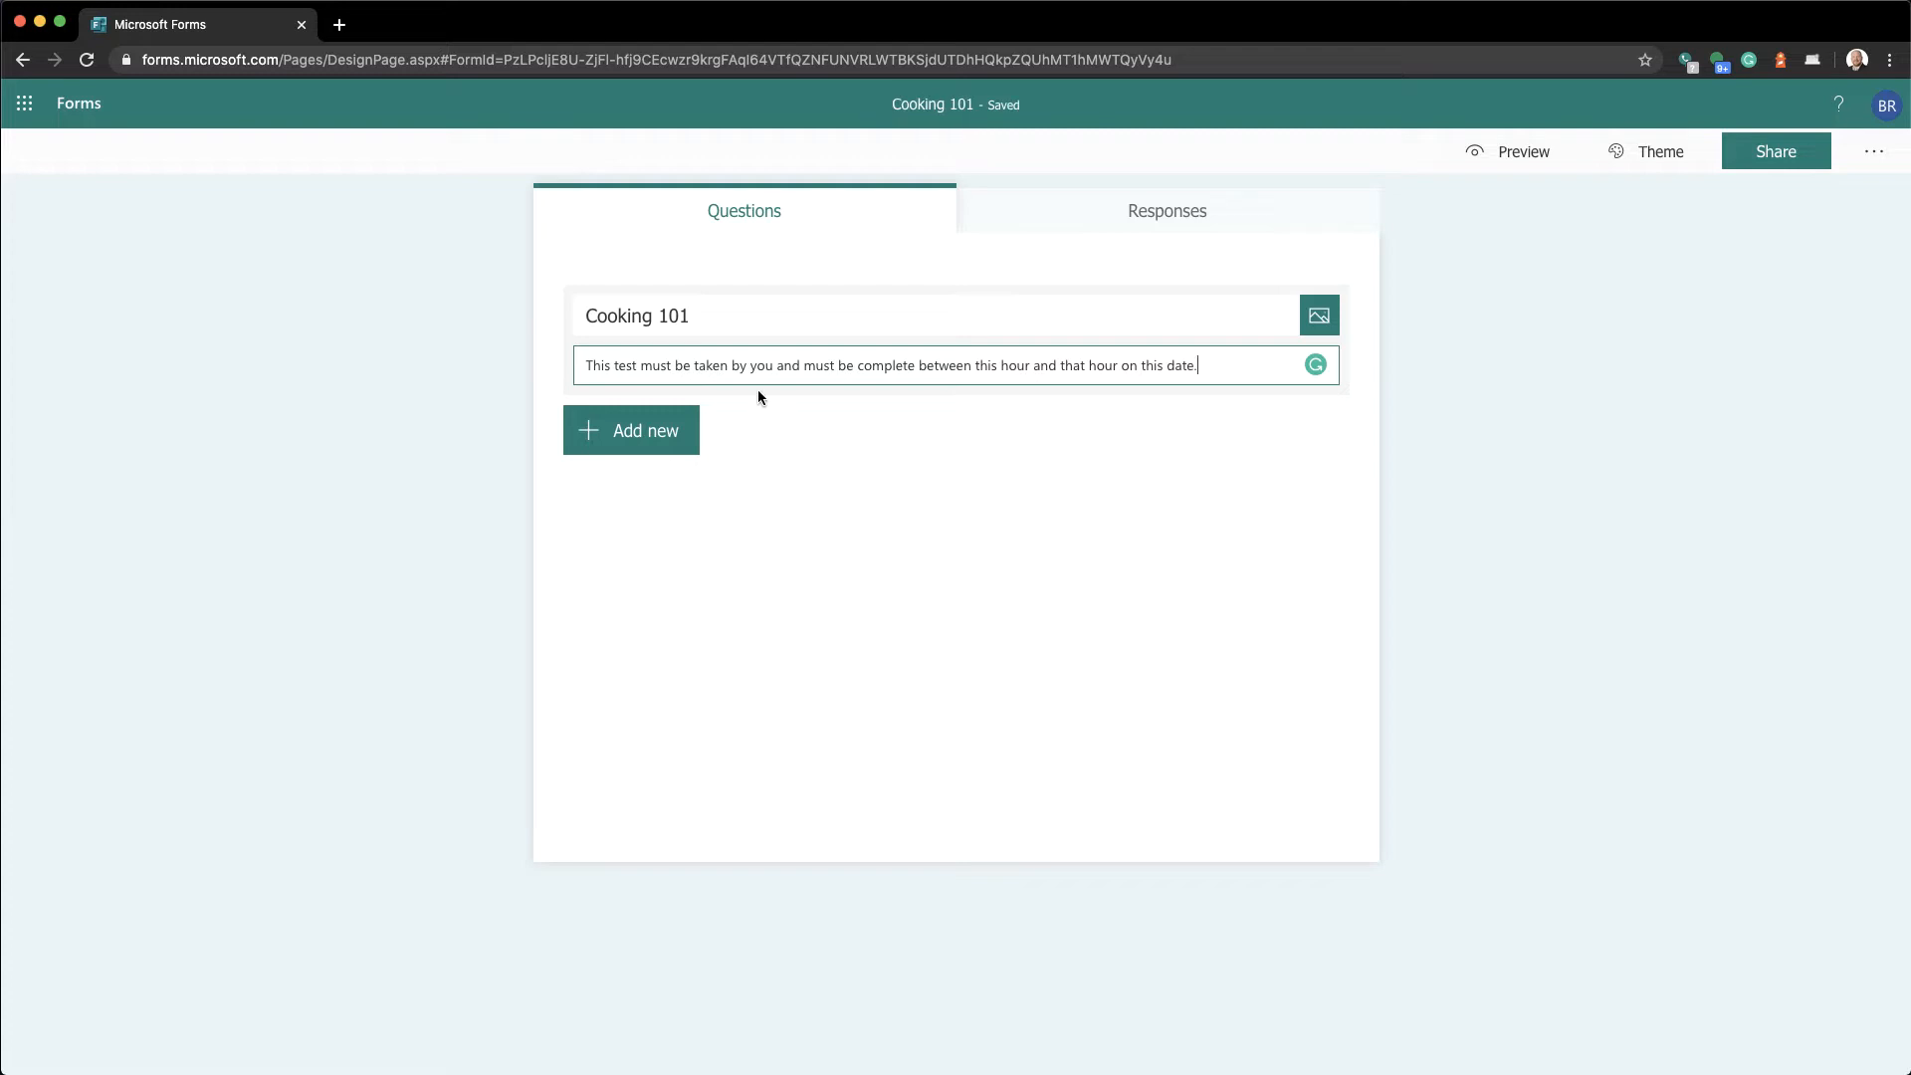
{"action": "left_click", "coordinate": [736, 325]}
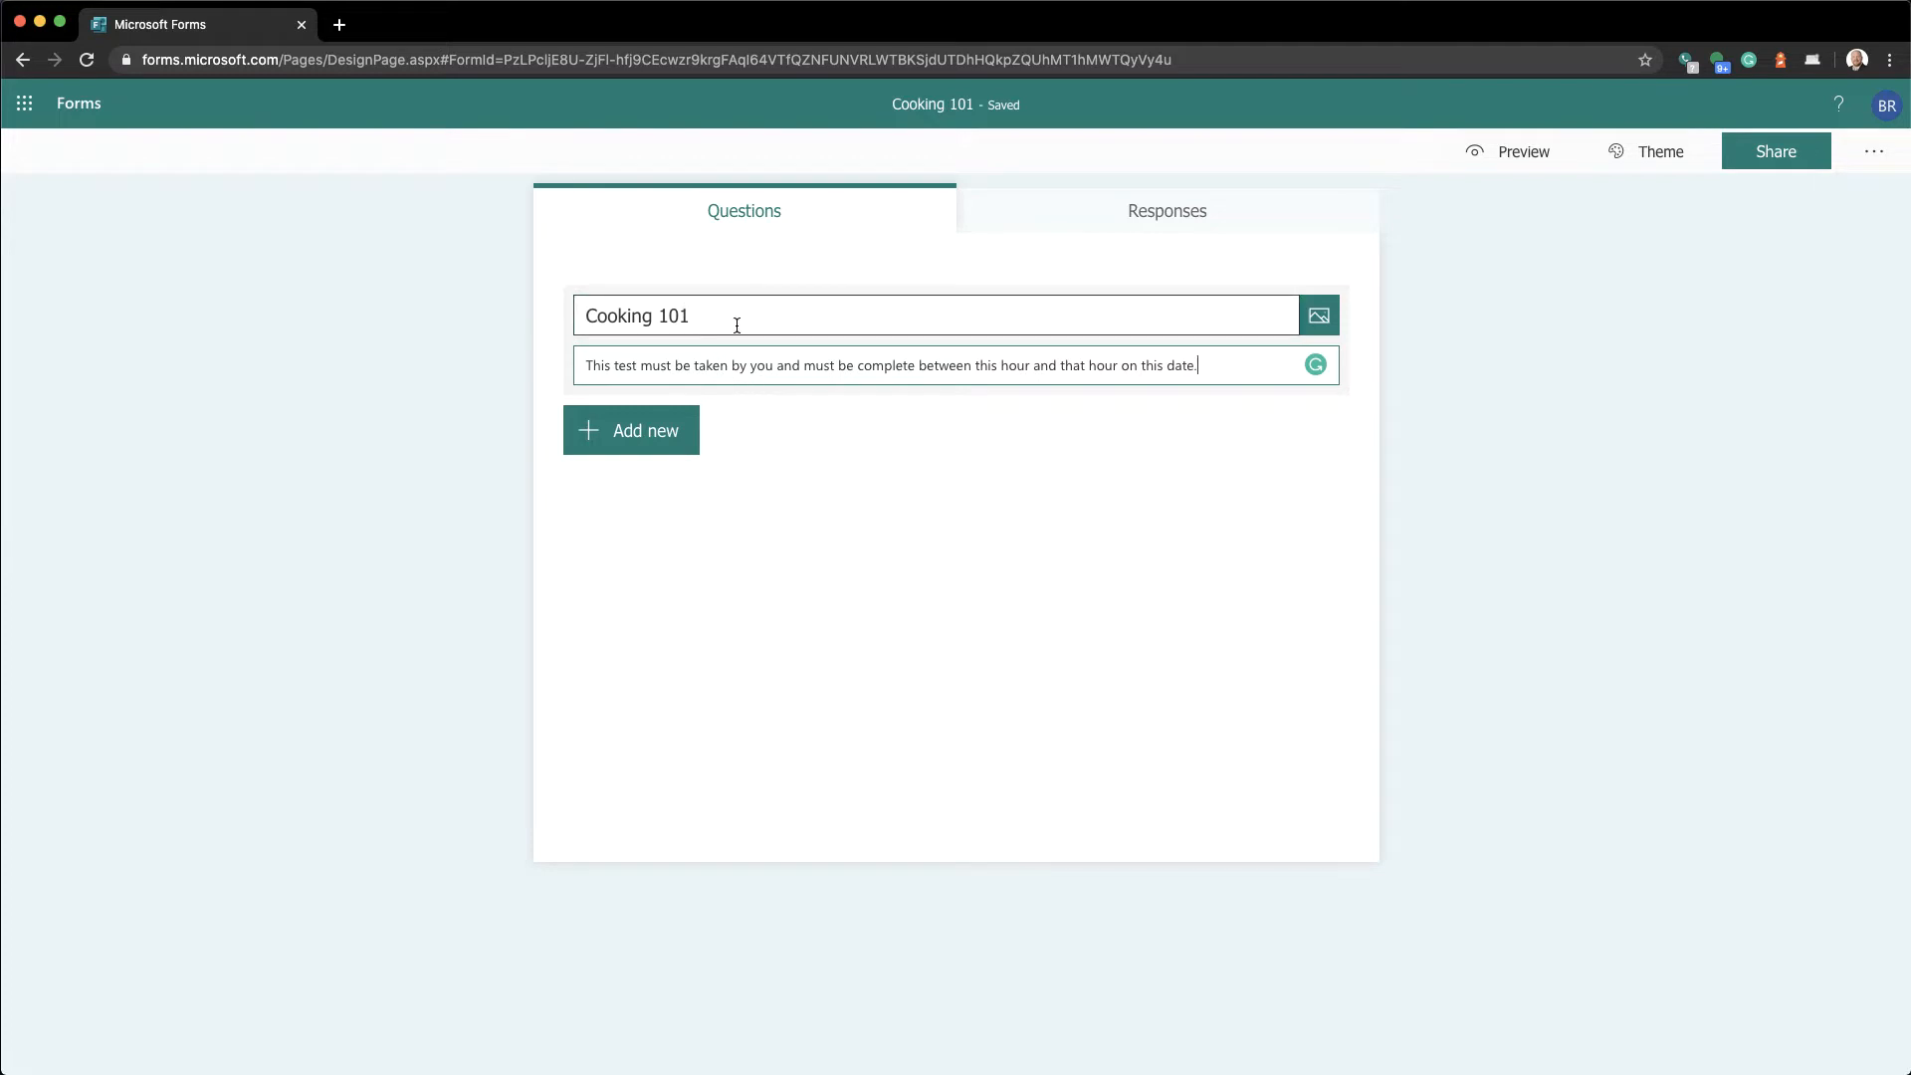
{"action": "left_click", "coordinate": [416, 323]}
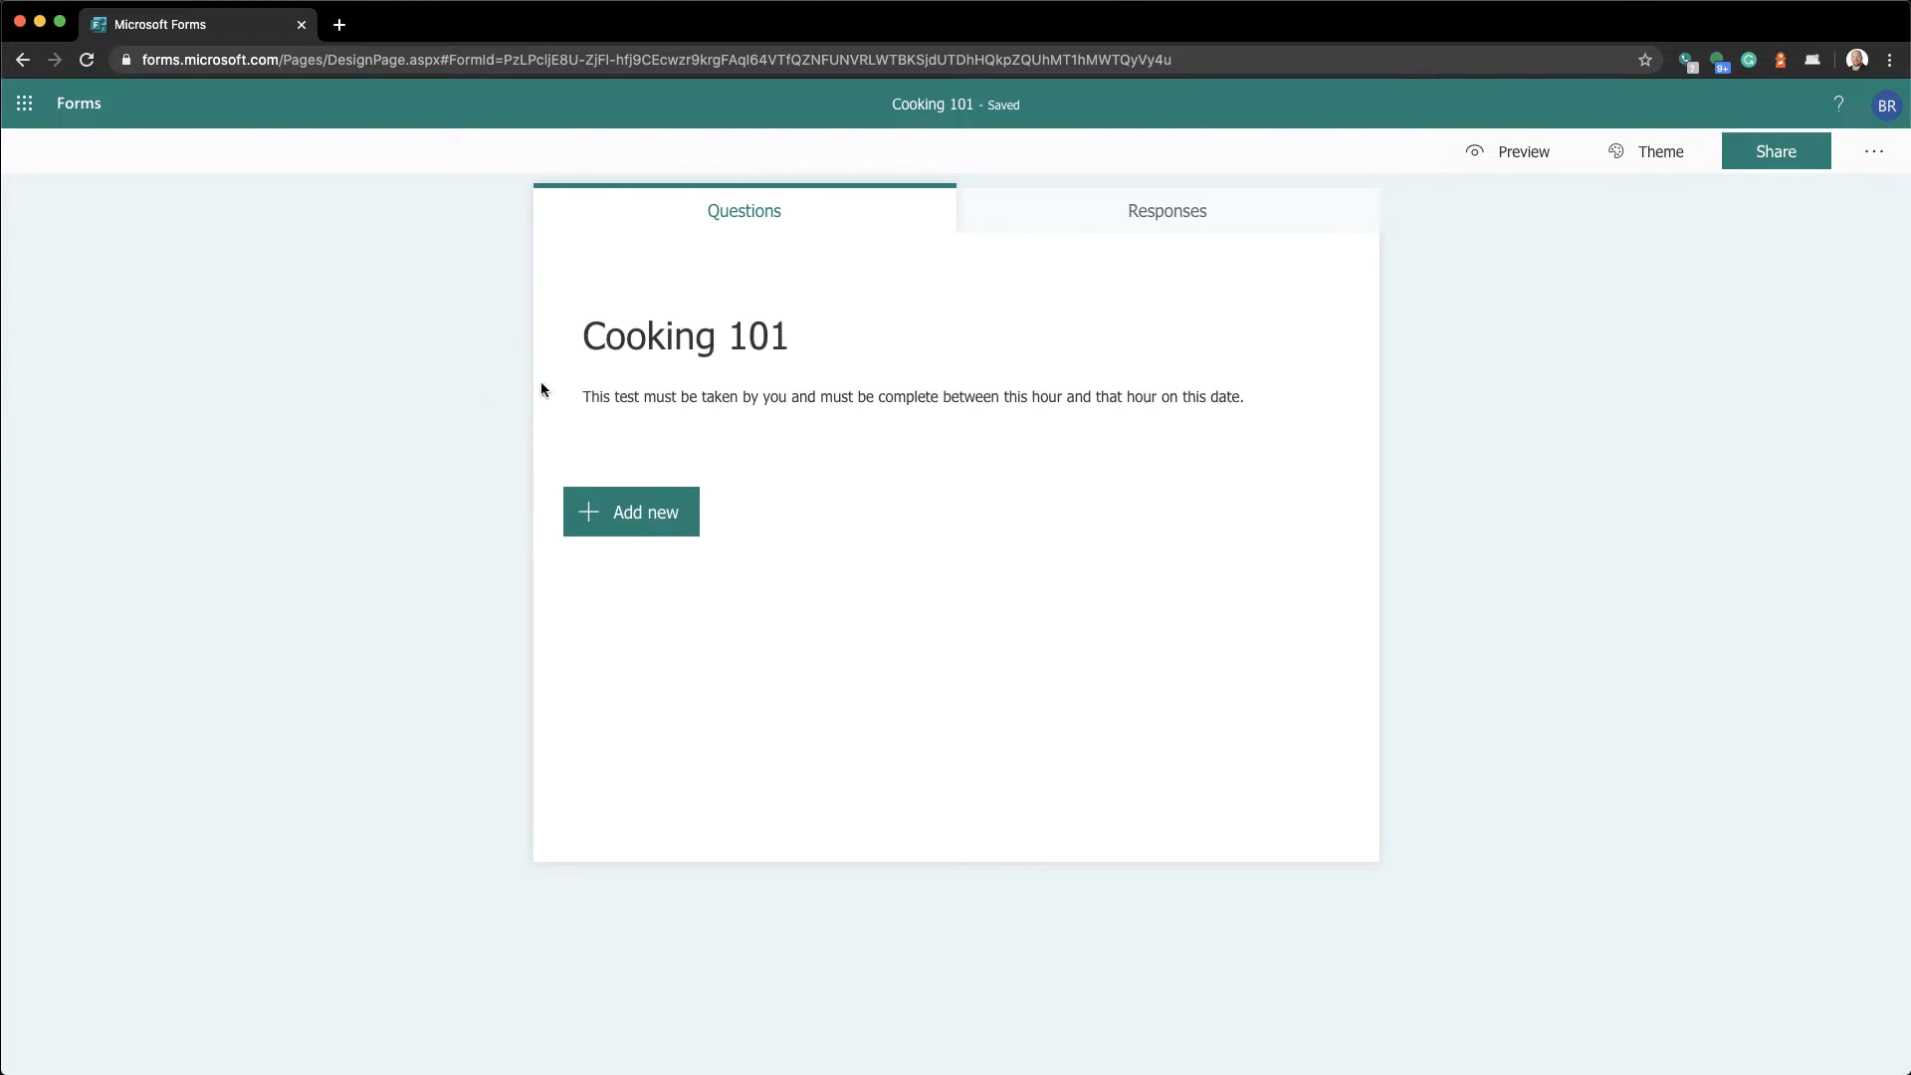
{"action": "left_click", "coordinate": [716, 384]}
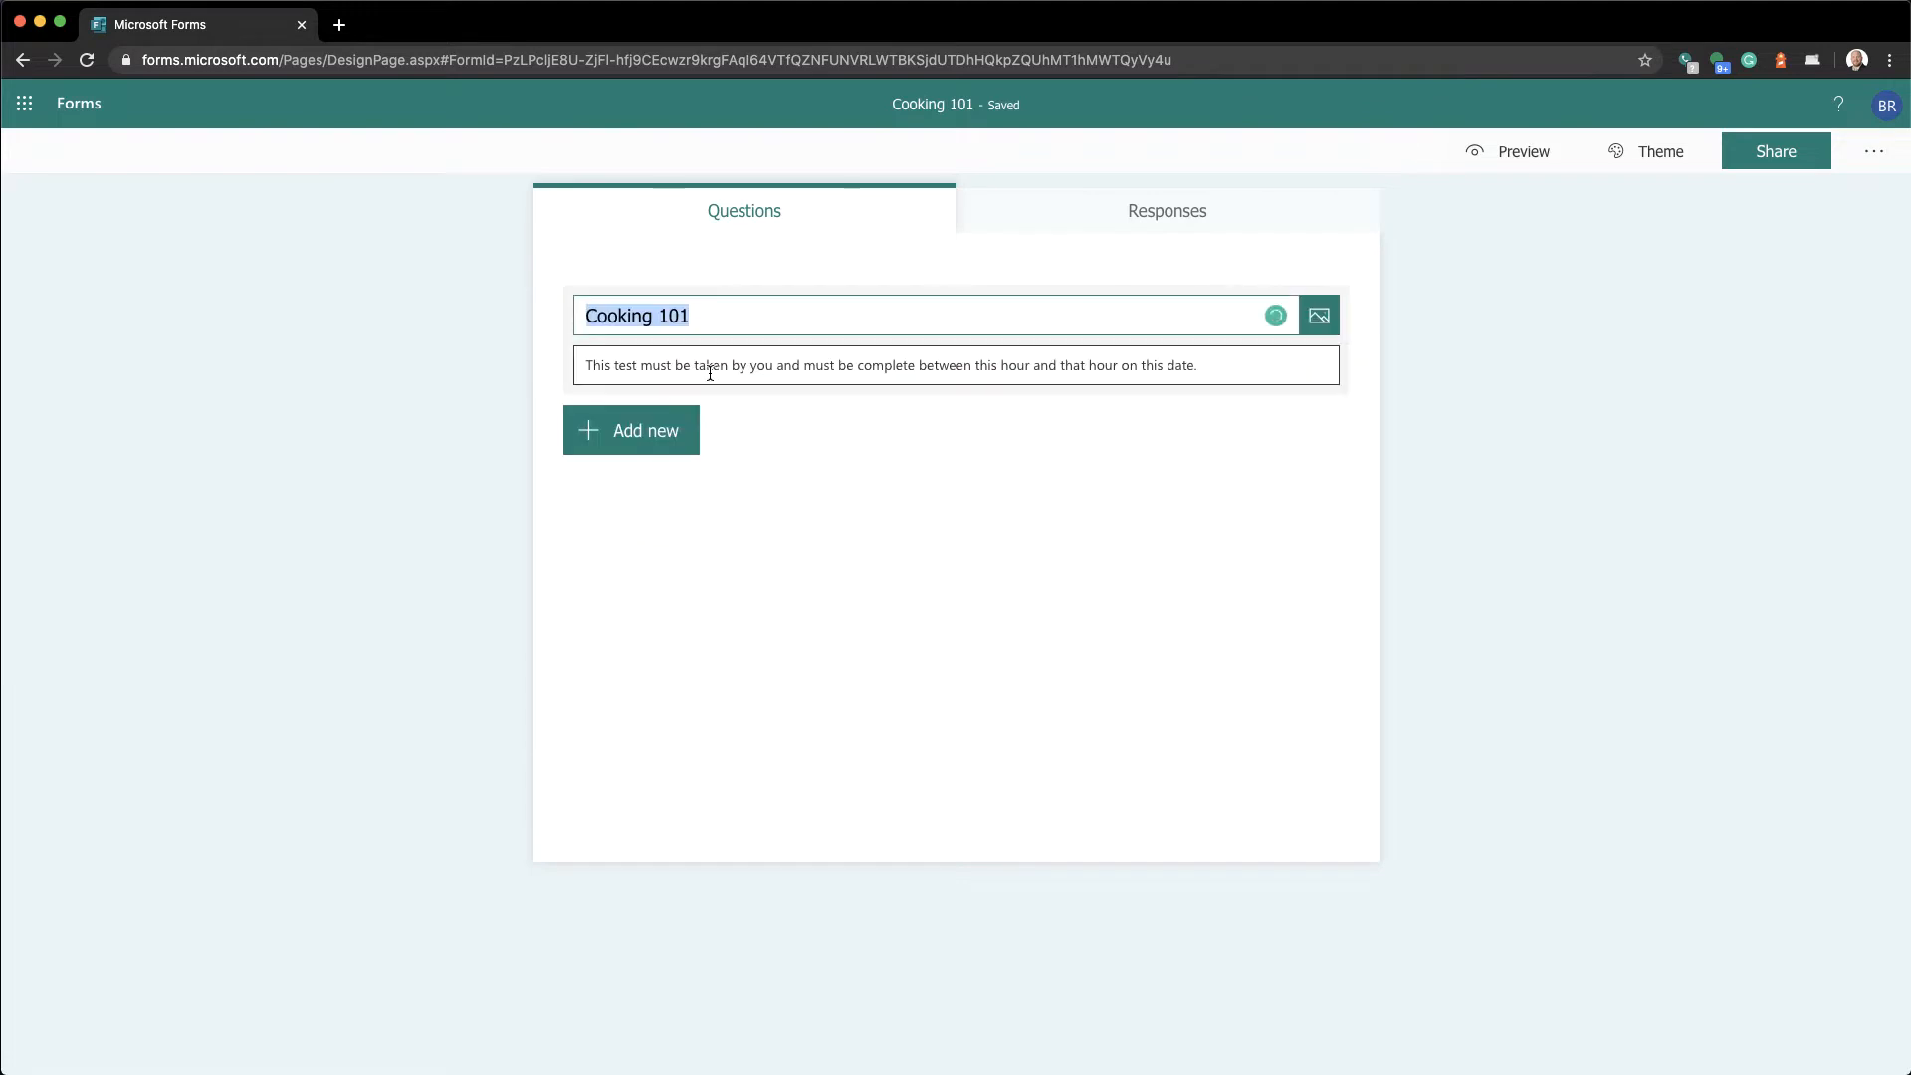
{"action": "left_click", "coordinate": [481, 391]}
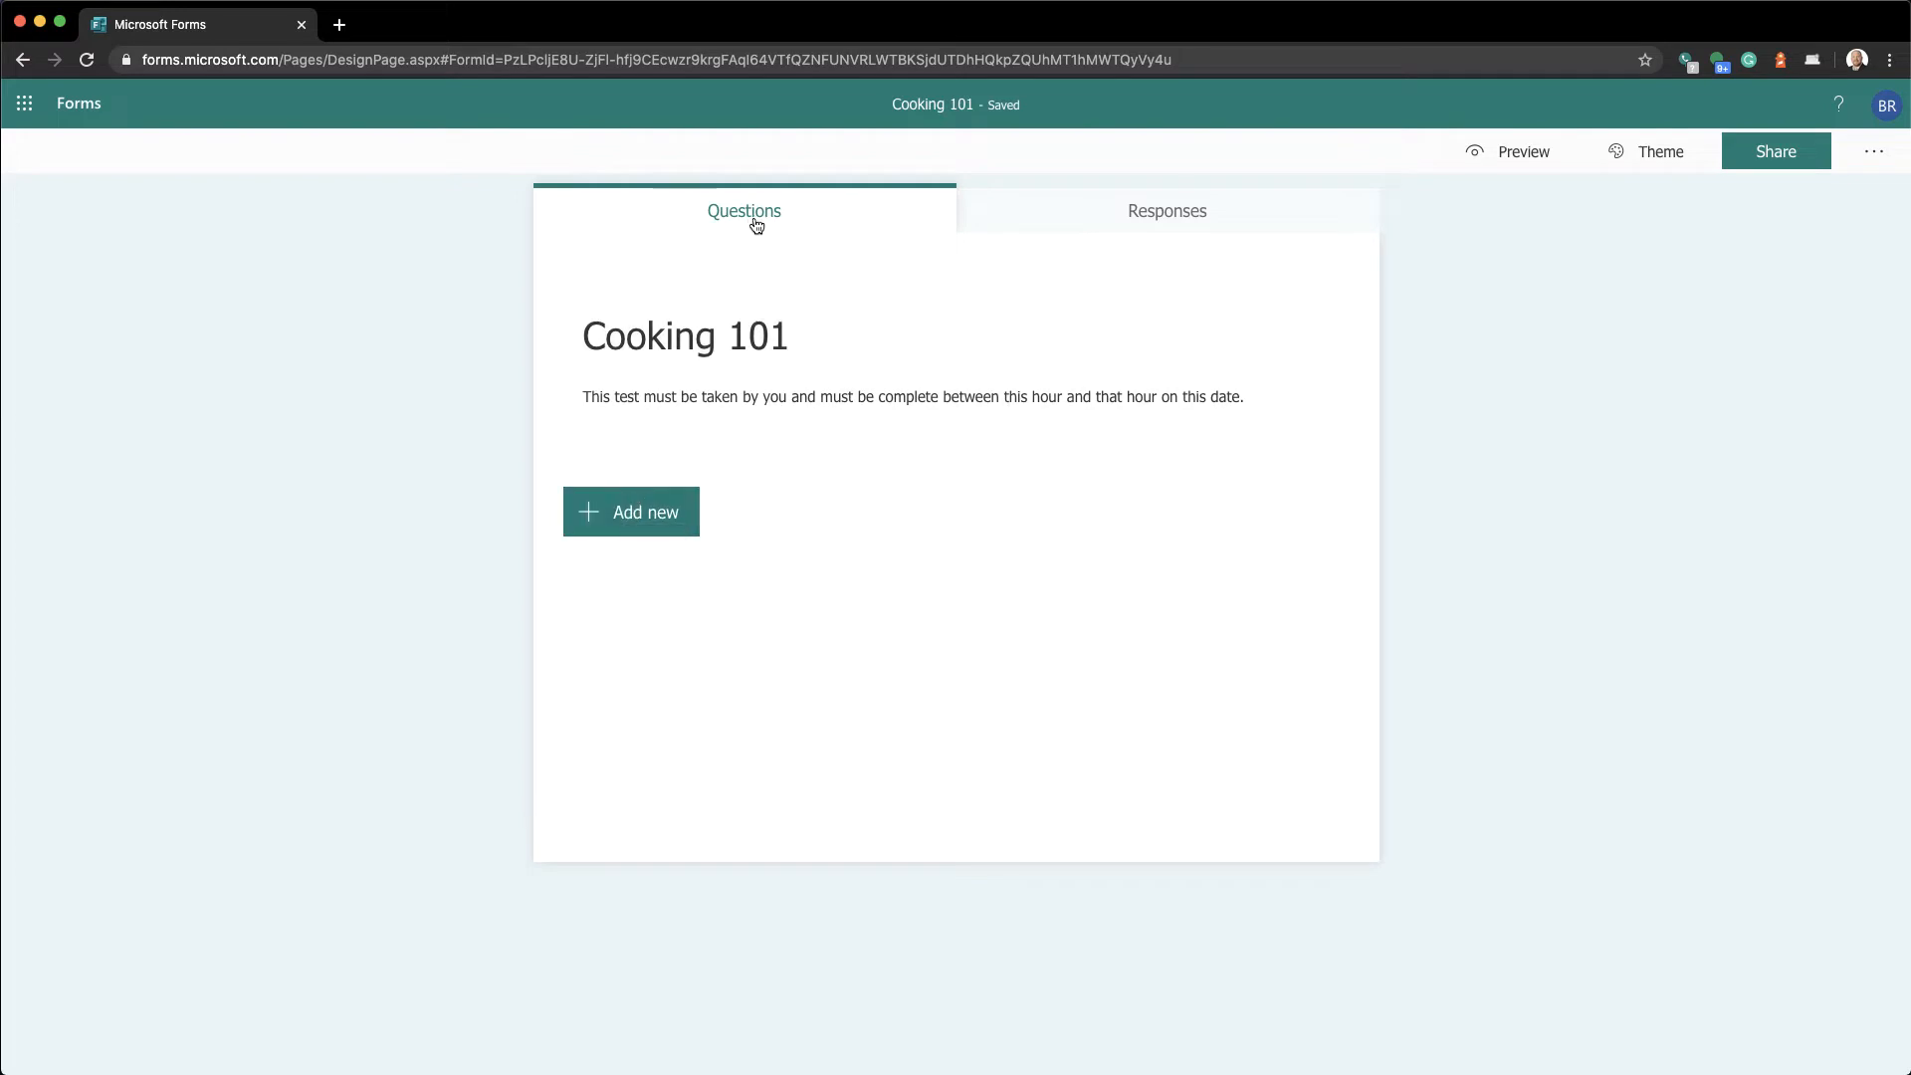
{"action": "left_click", "coordinate": [1136, 227]}
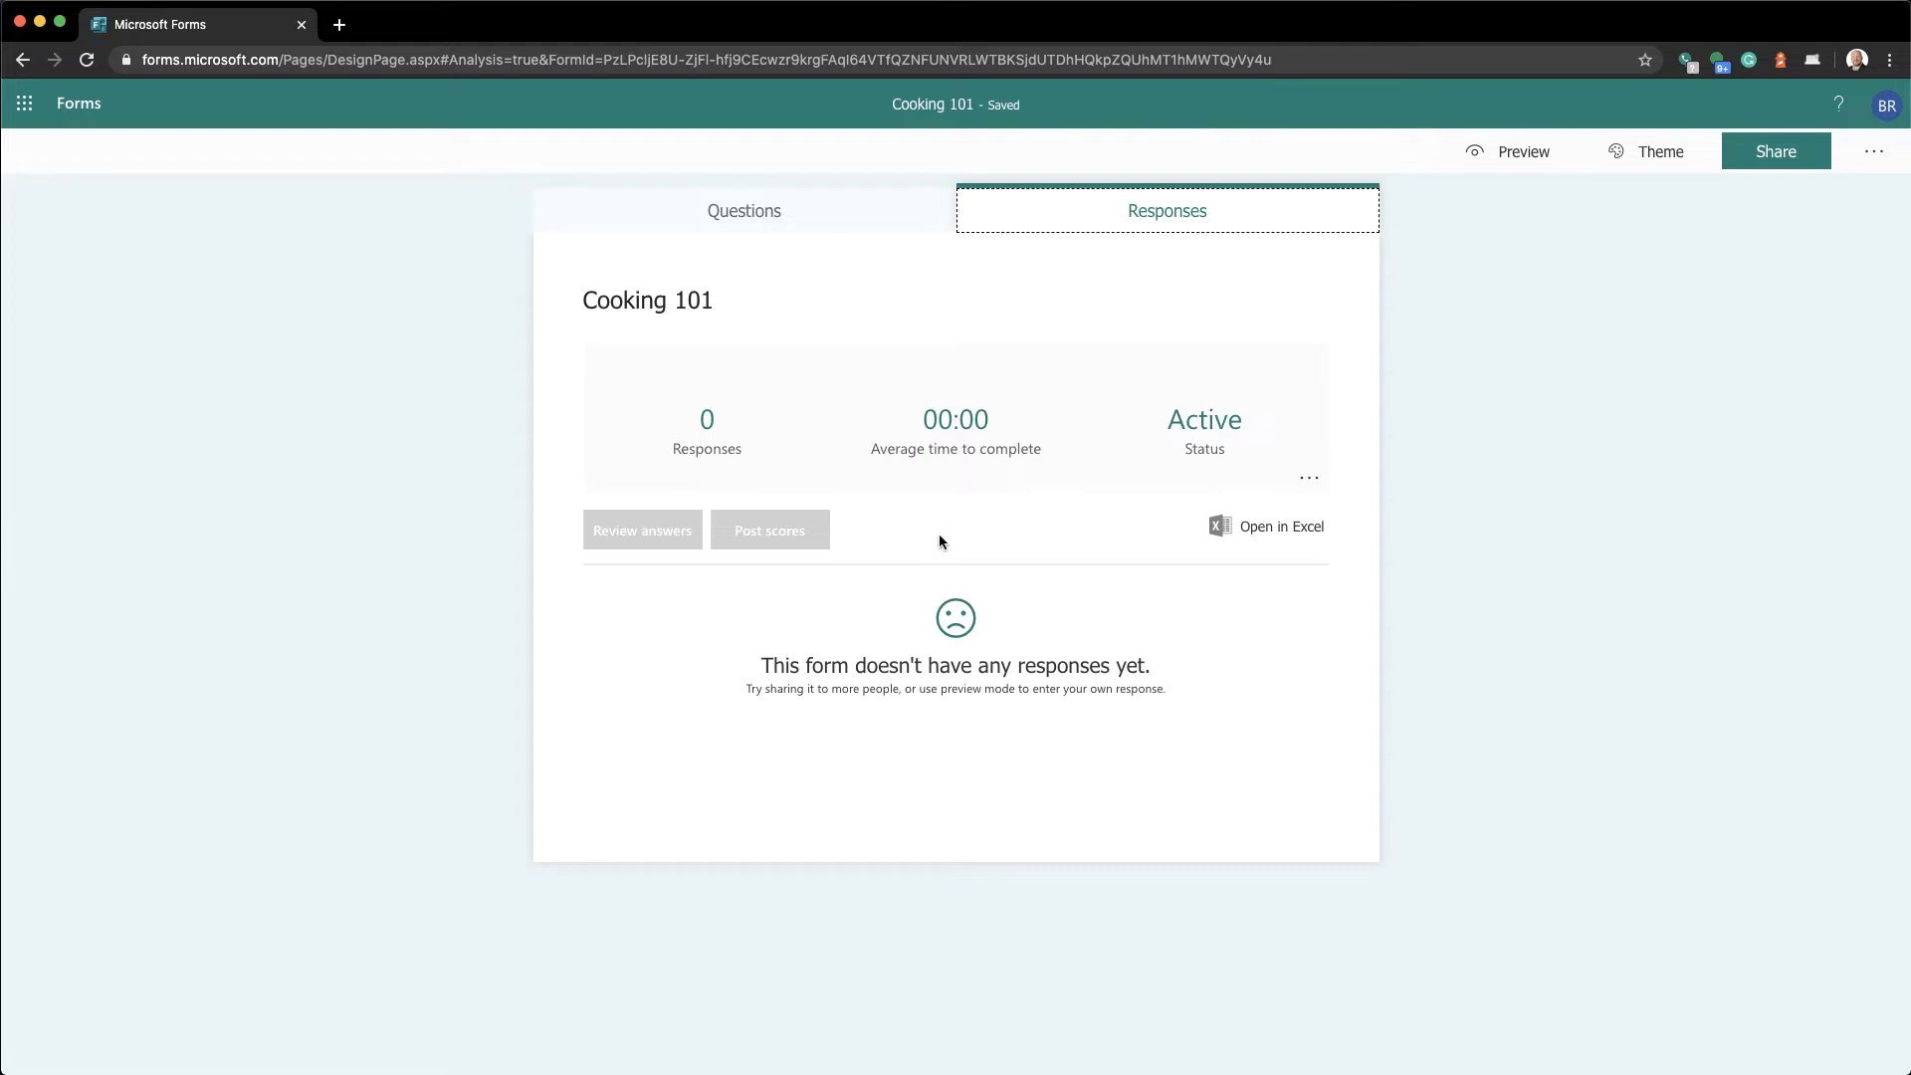
{"action": "left_click", "coordinate": [808, 224]}
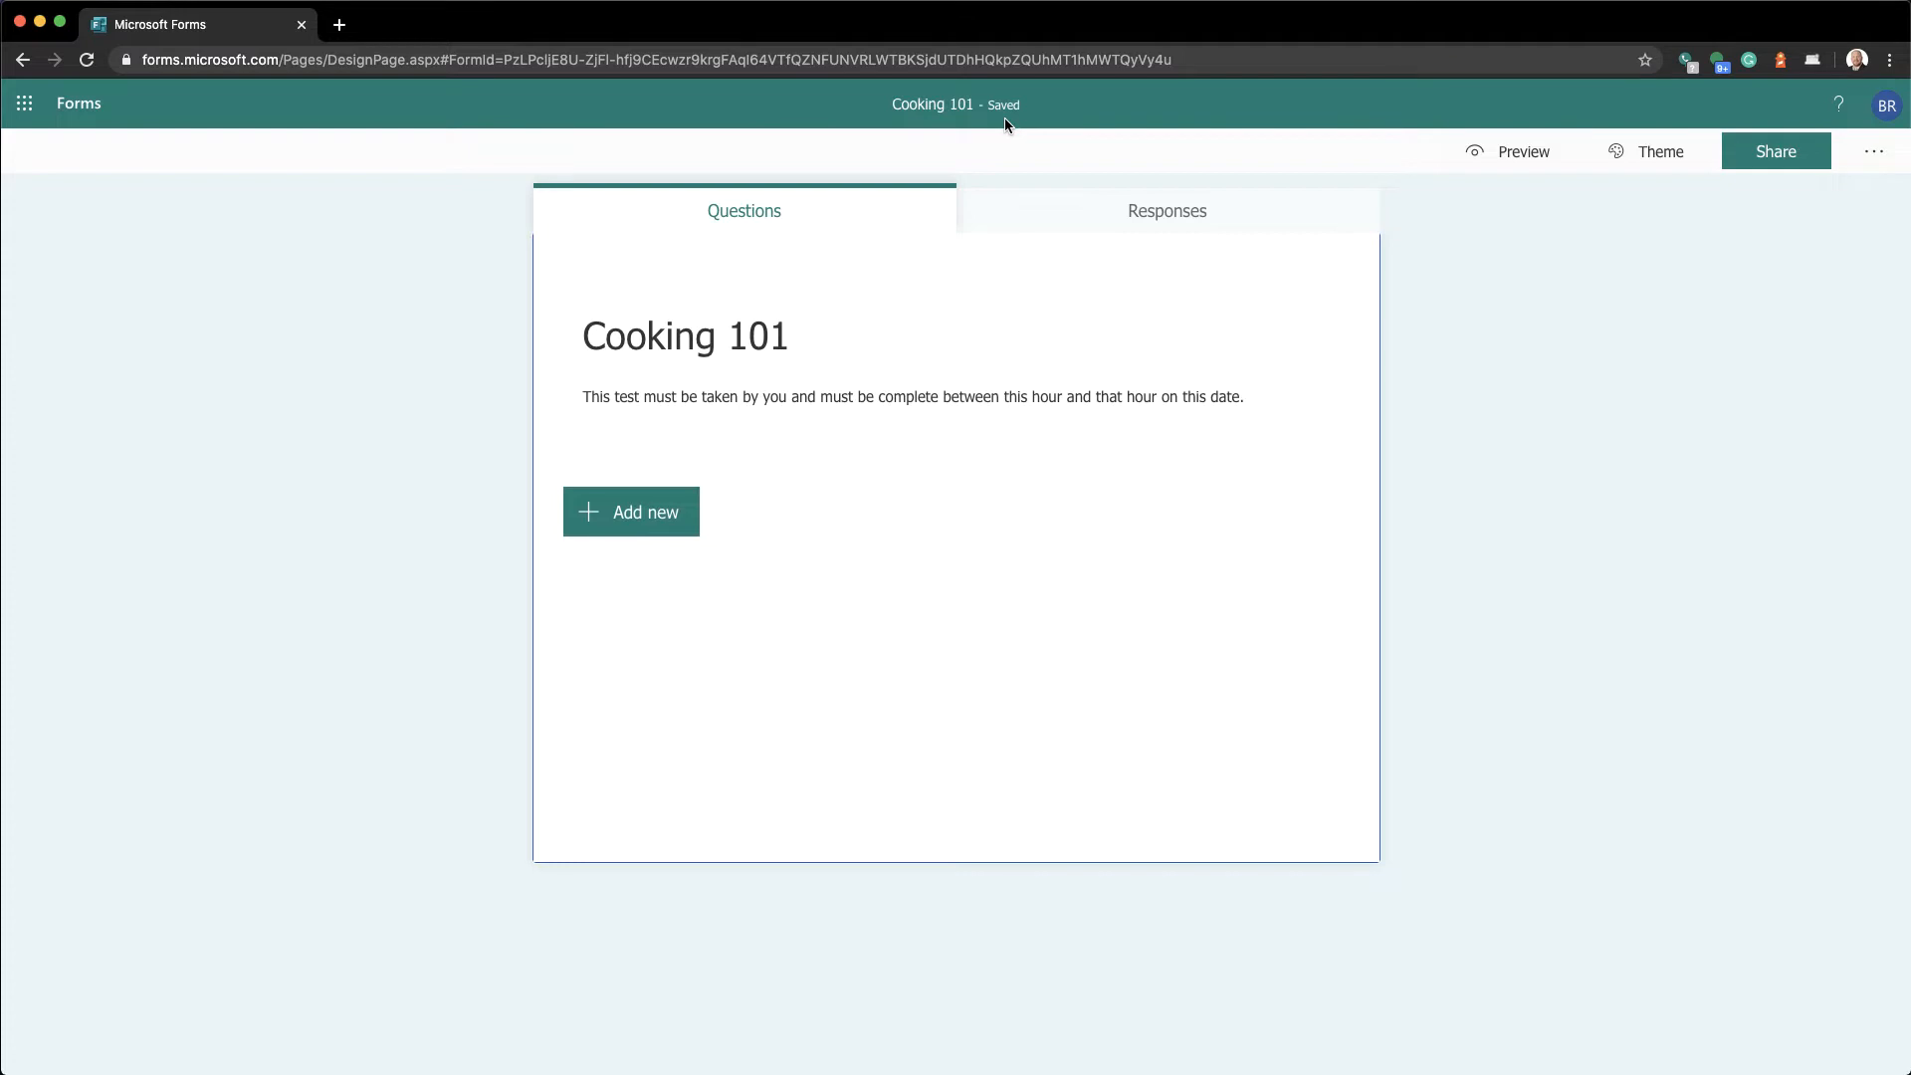
{"action": "left_click", "coordinate": [1526, 161]}
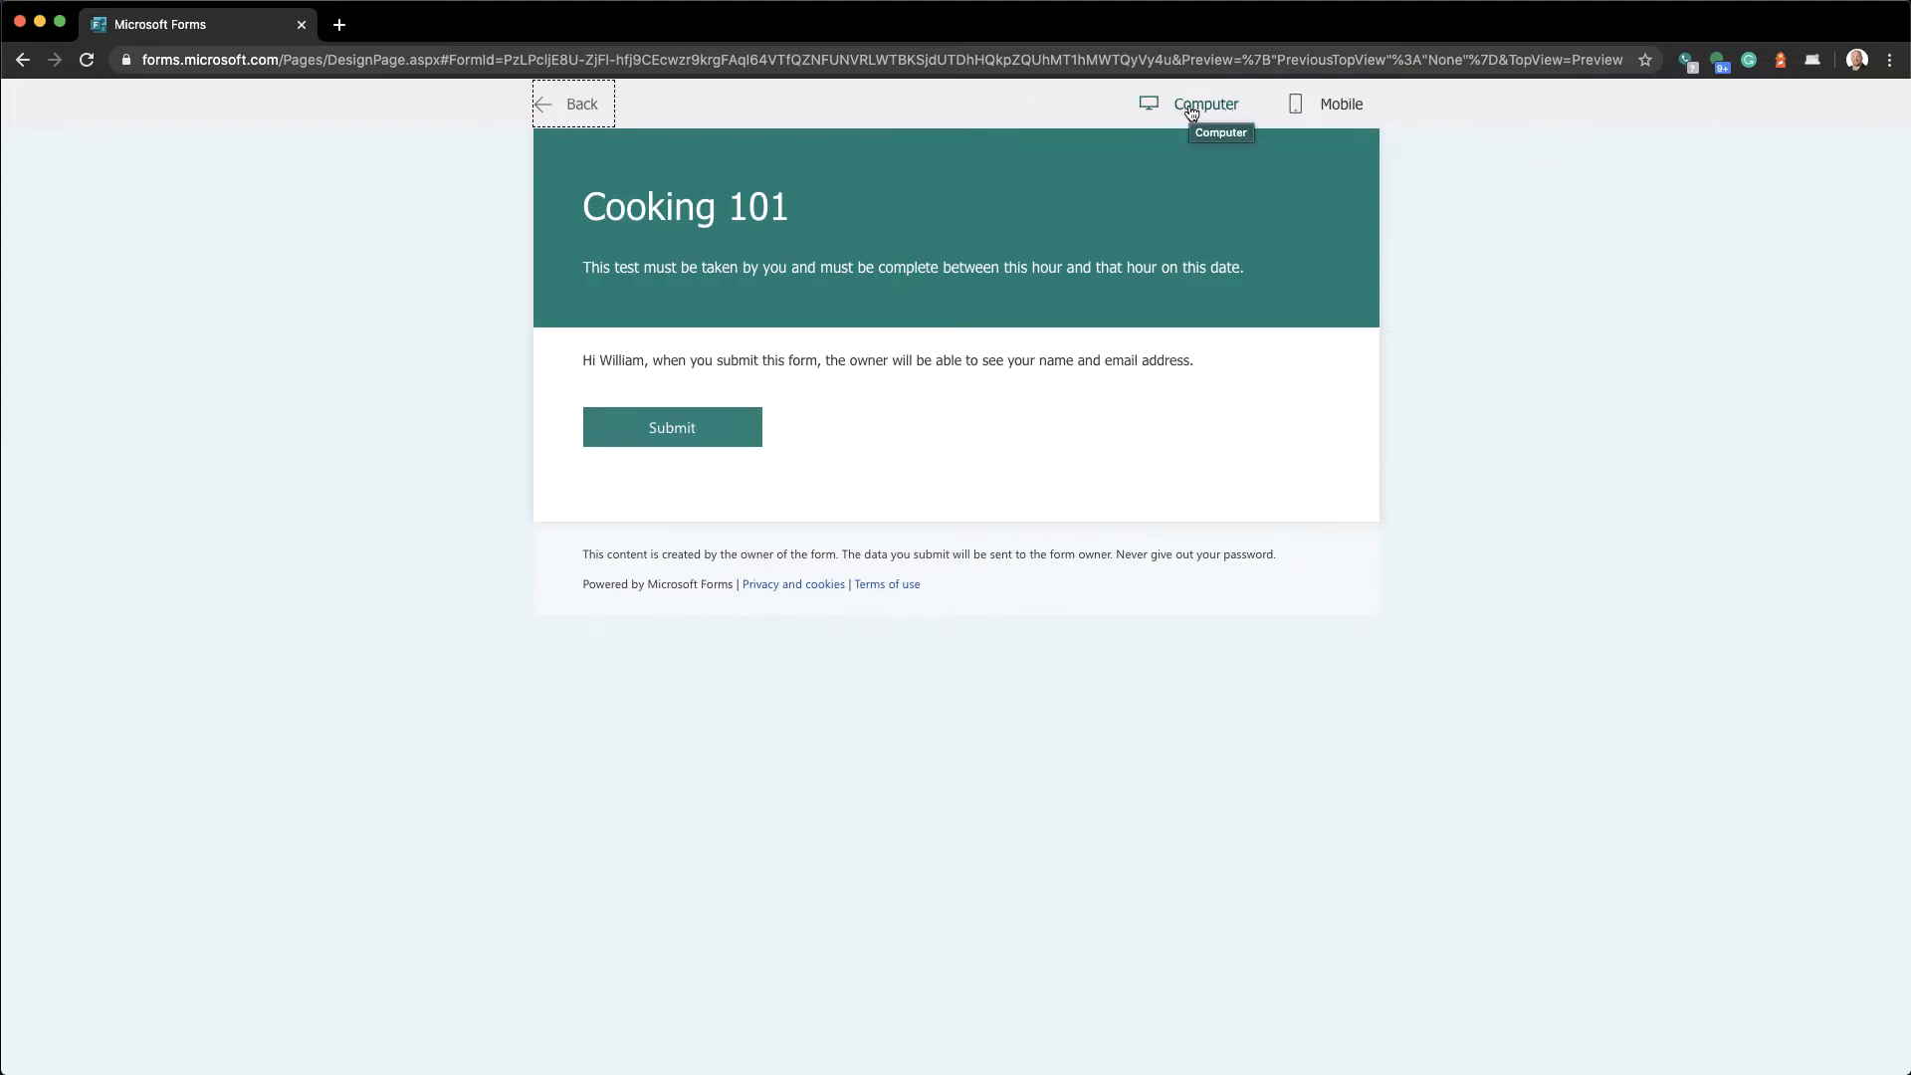
{"action": "left_click", "coordinate": [1346, 119]}
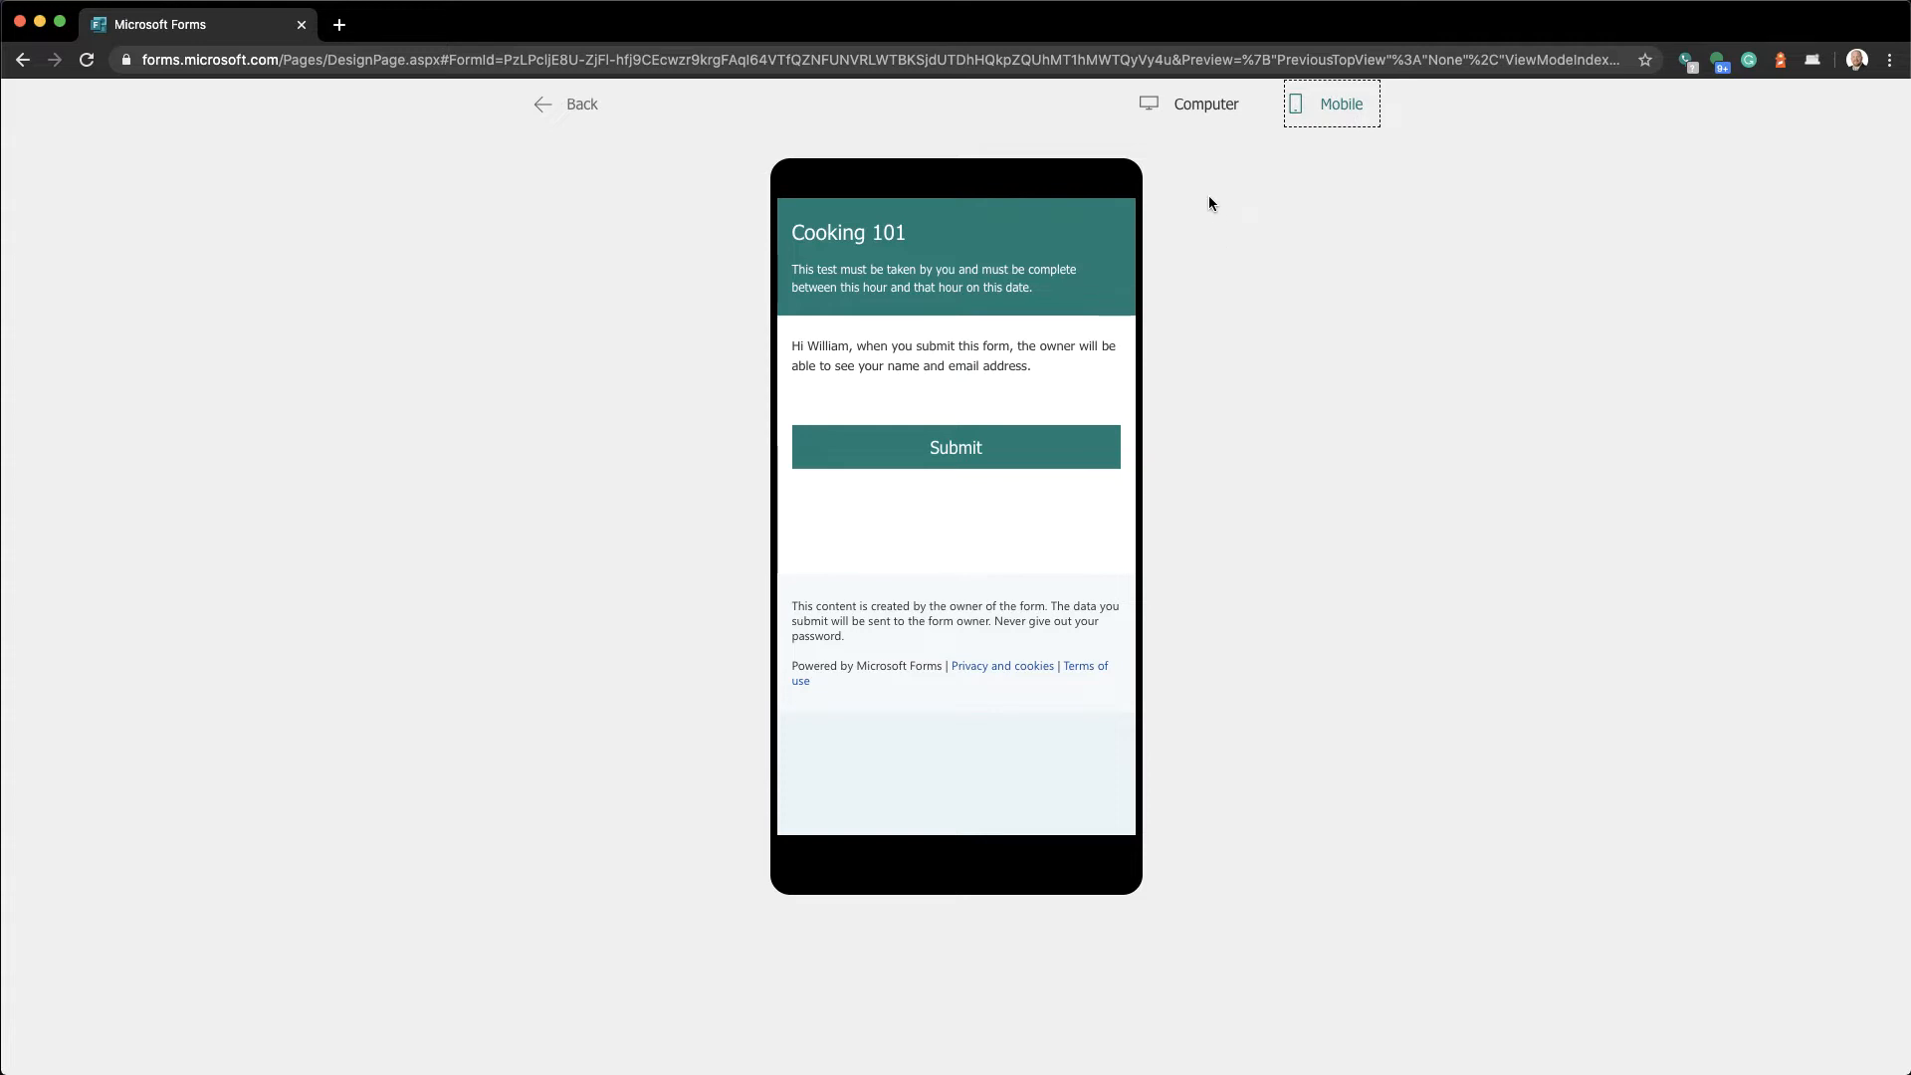
{"action": "left_click", "coordinate": [1194, 119]}
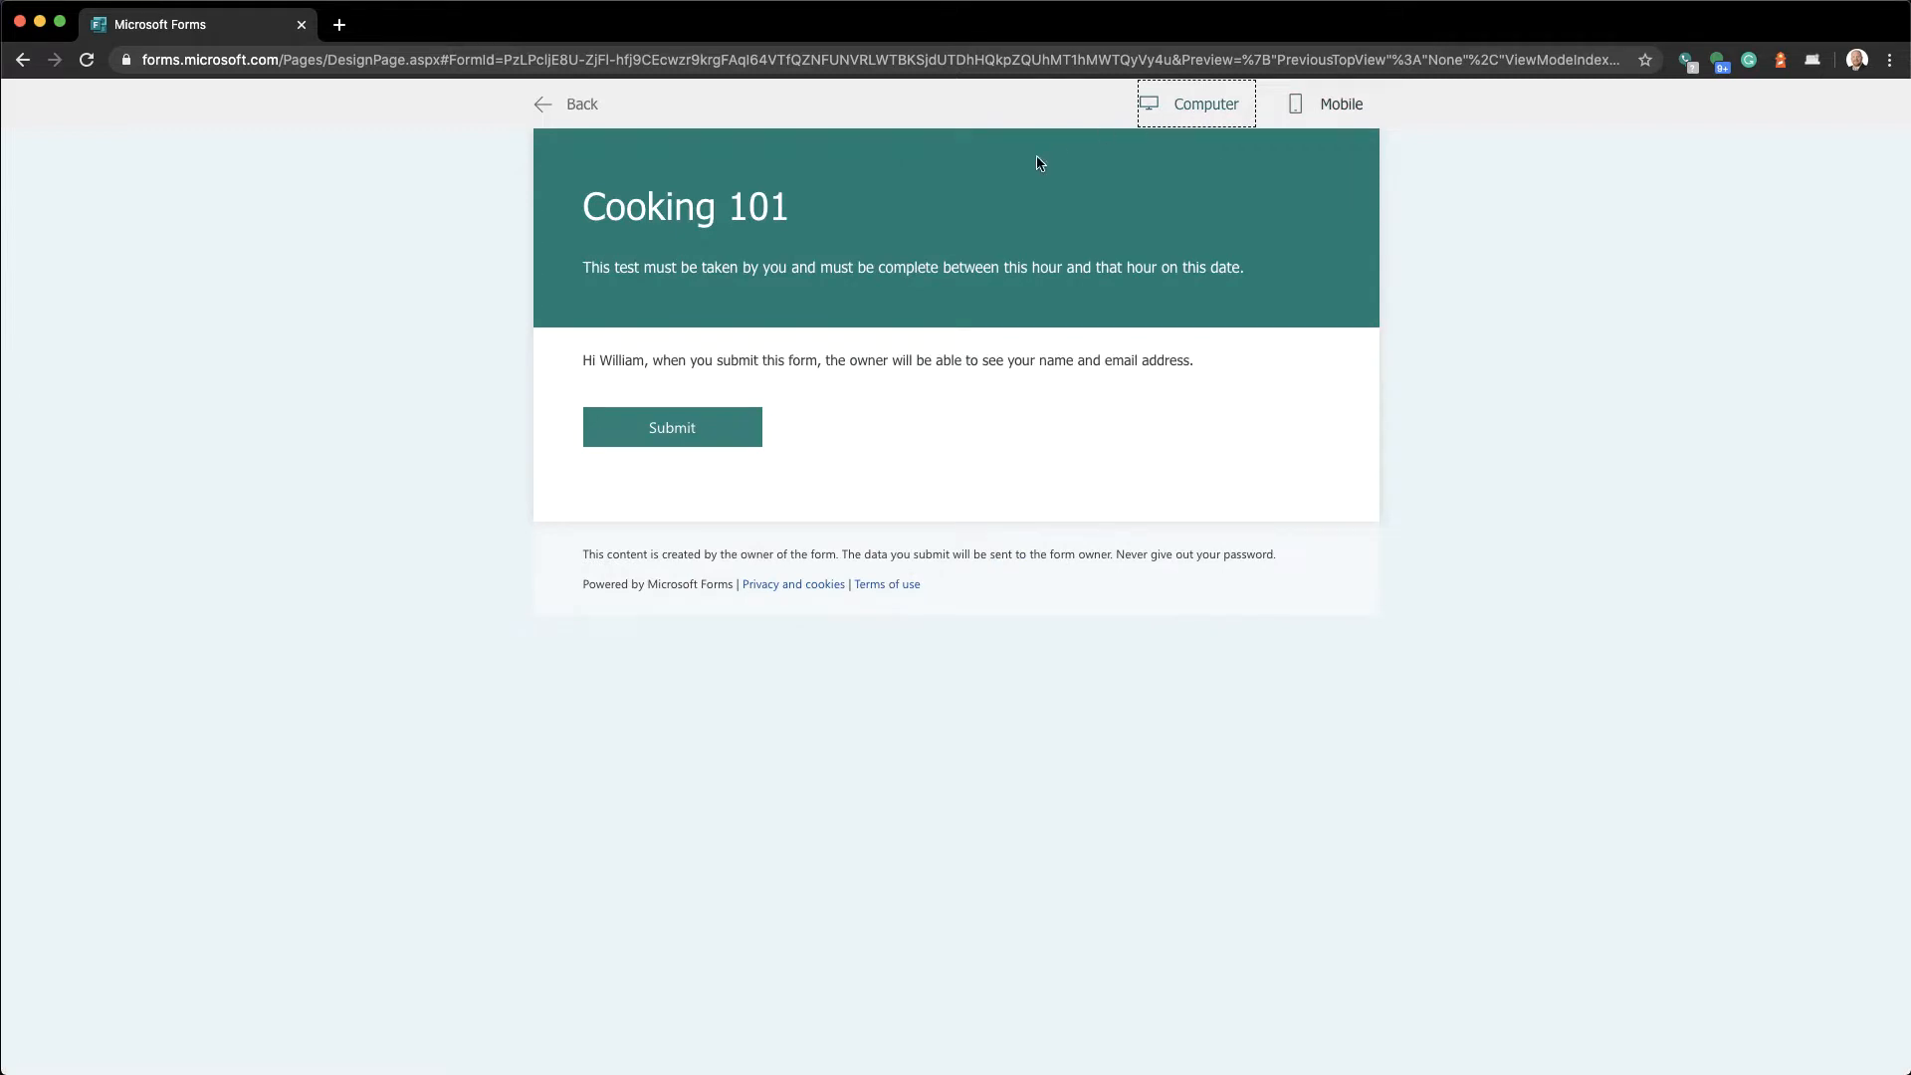
{"action": "left_click", "coordinate": [545, 114]}
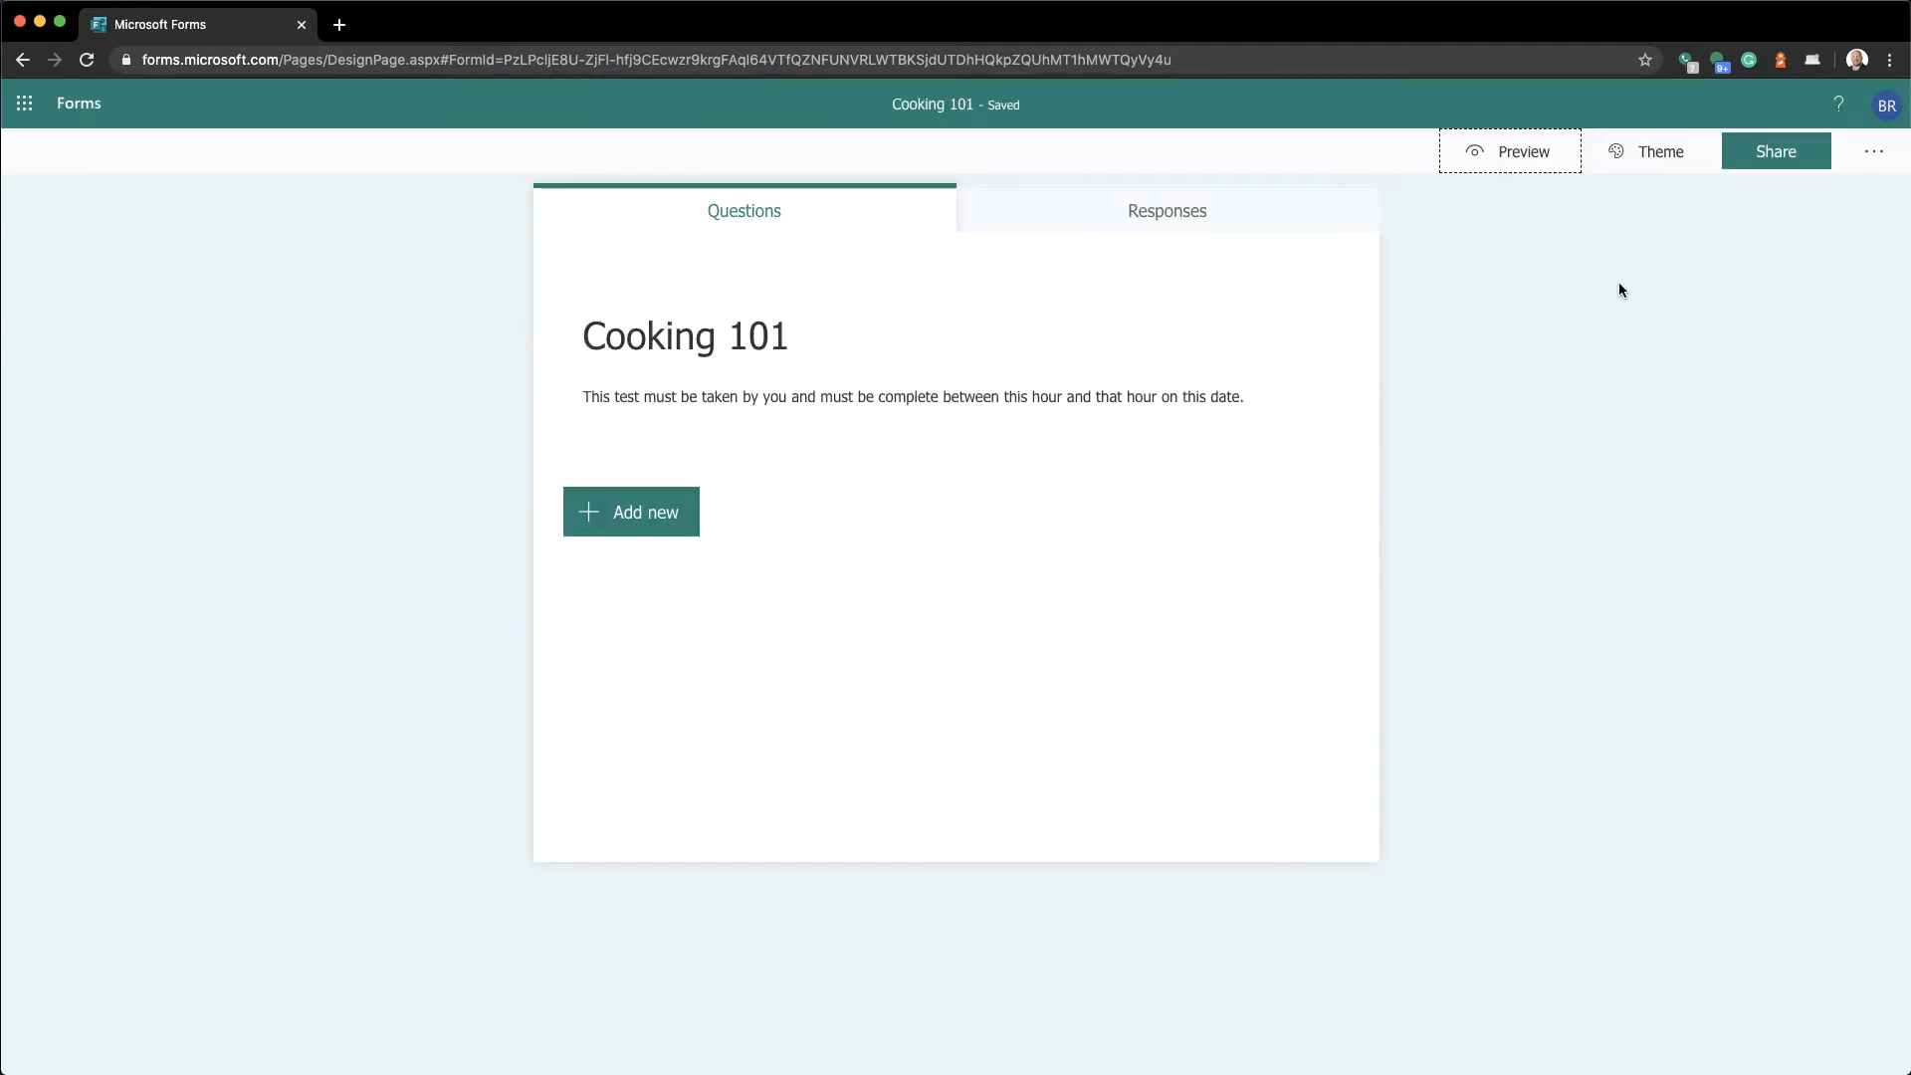
Try the underwater octopus theme, revert to plain teal, and bring up the quiz's sharing options
{"action": "left_click", "coordinate": [1636, 157]}
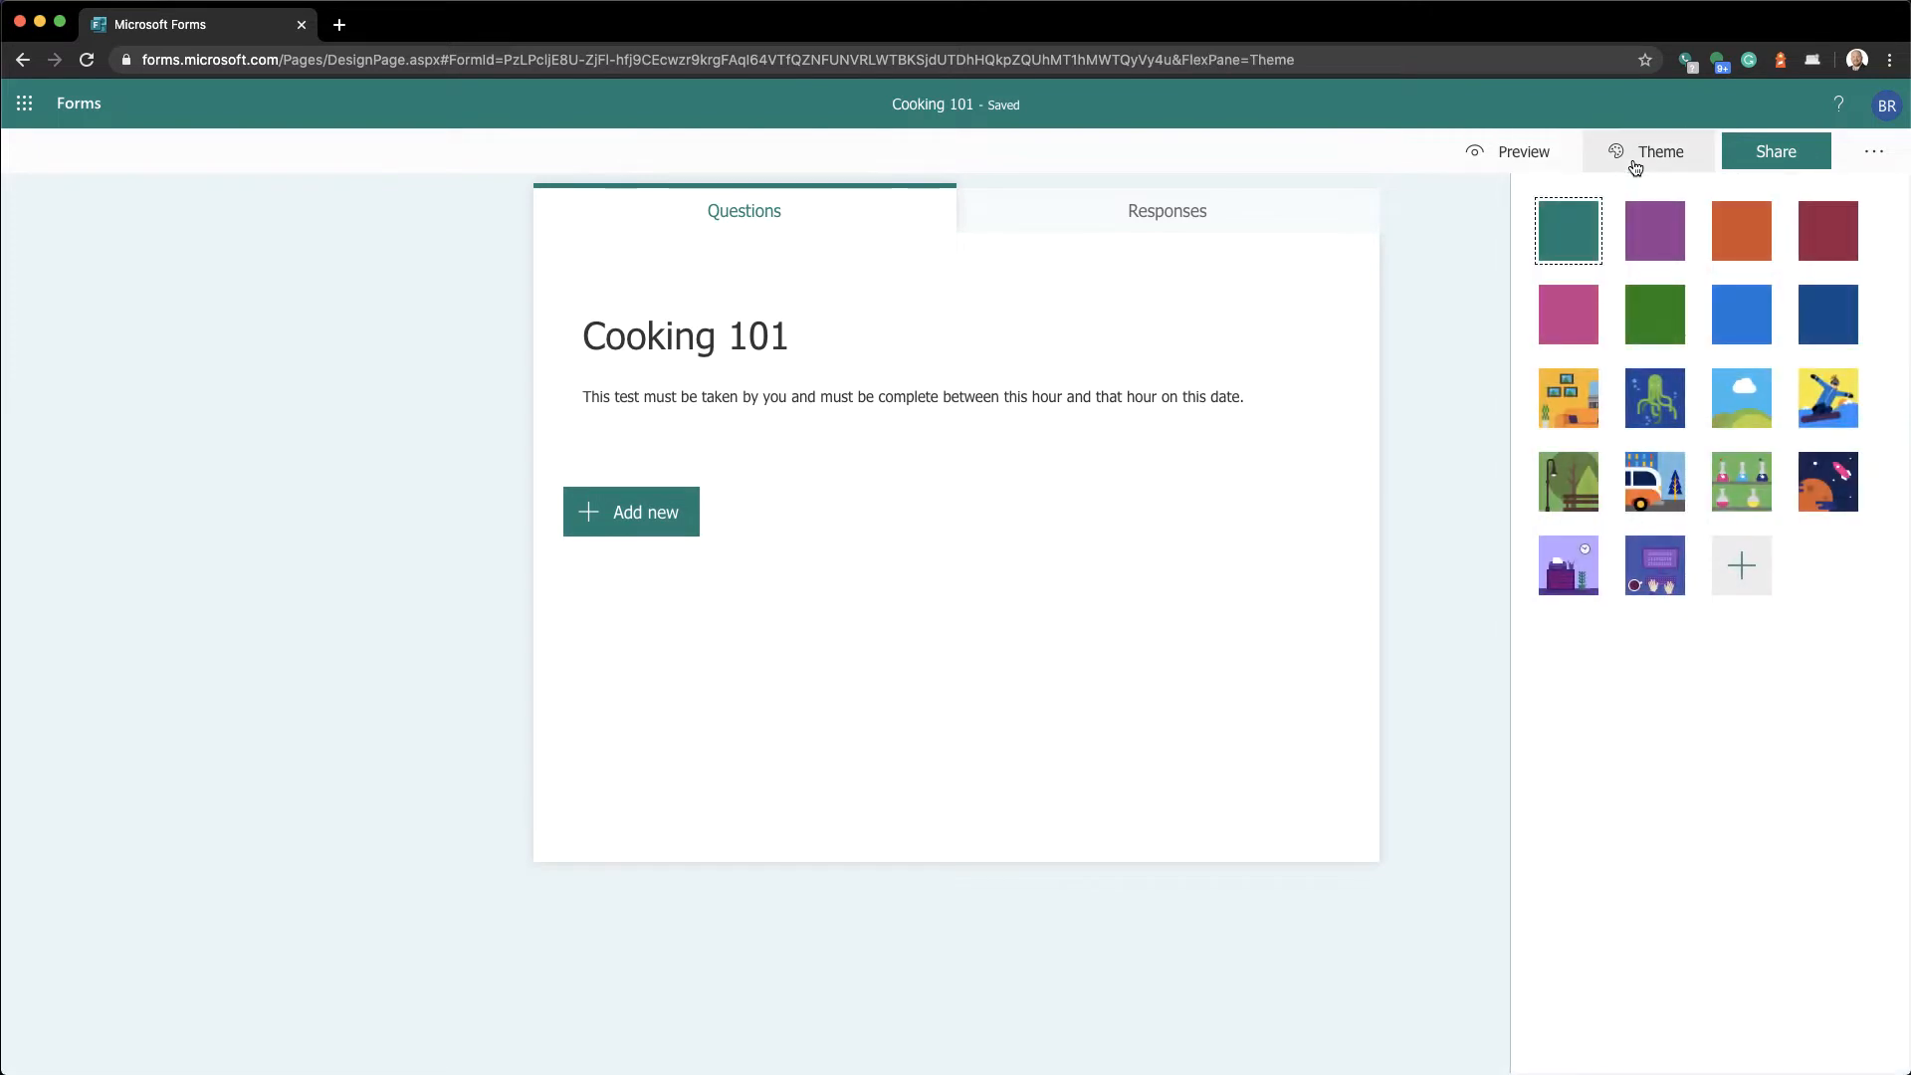
{"action": "left_click", "coordinate": [1652, 416]}
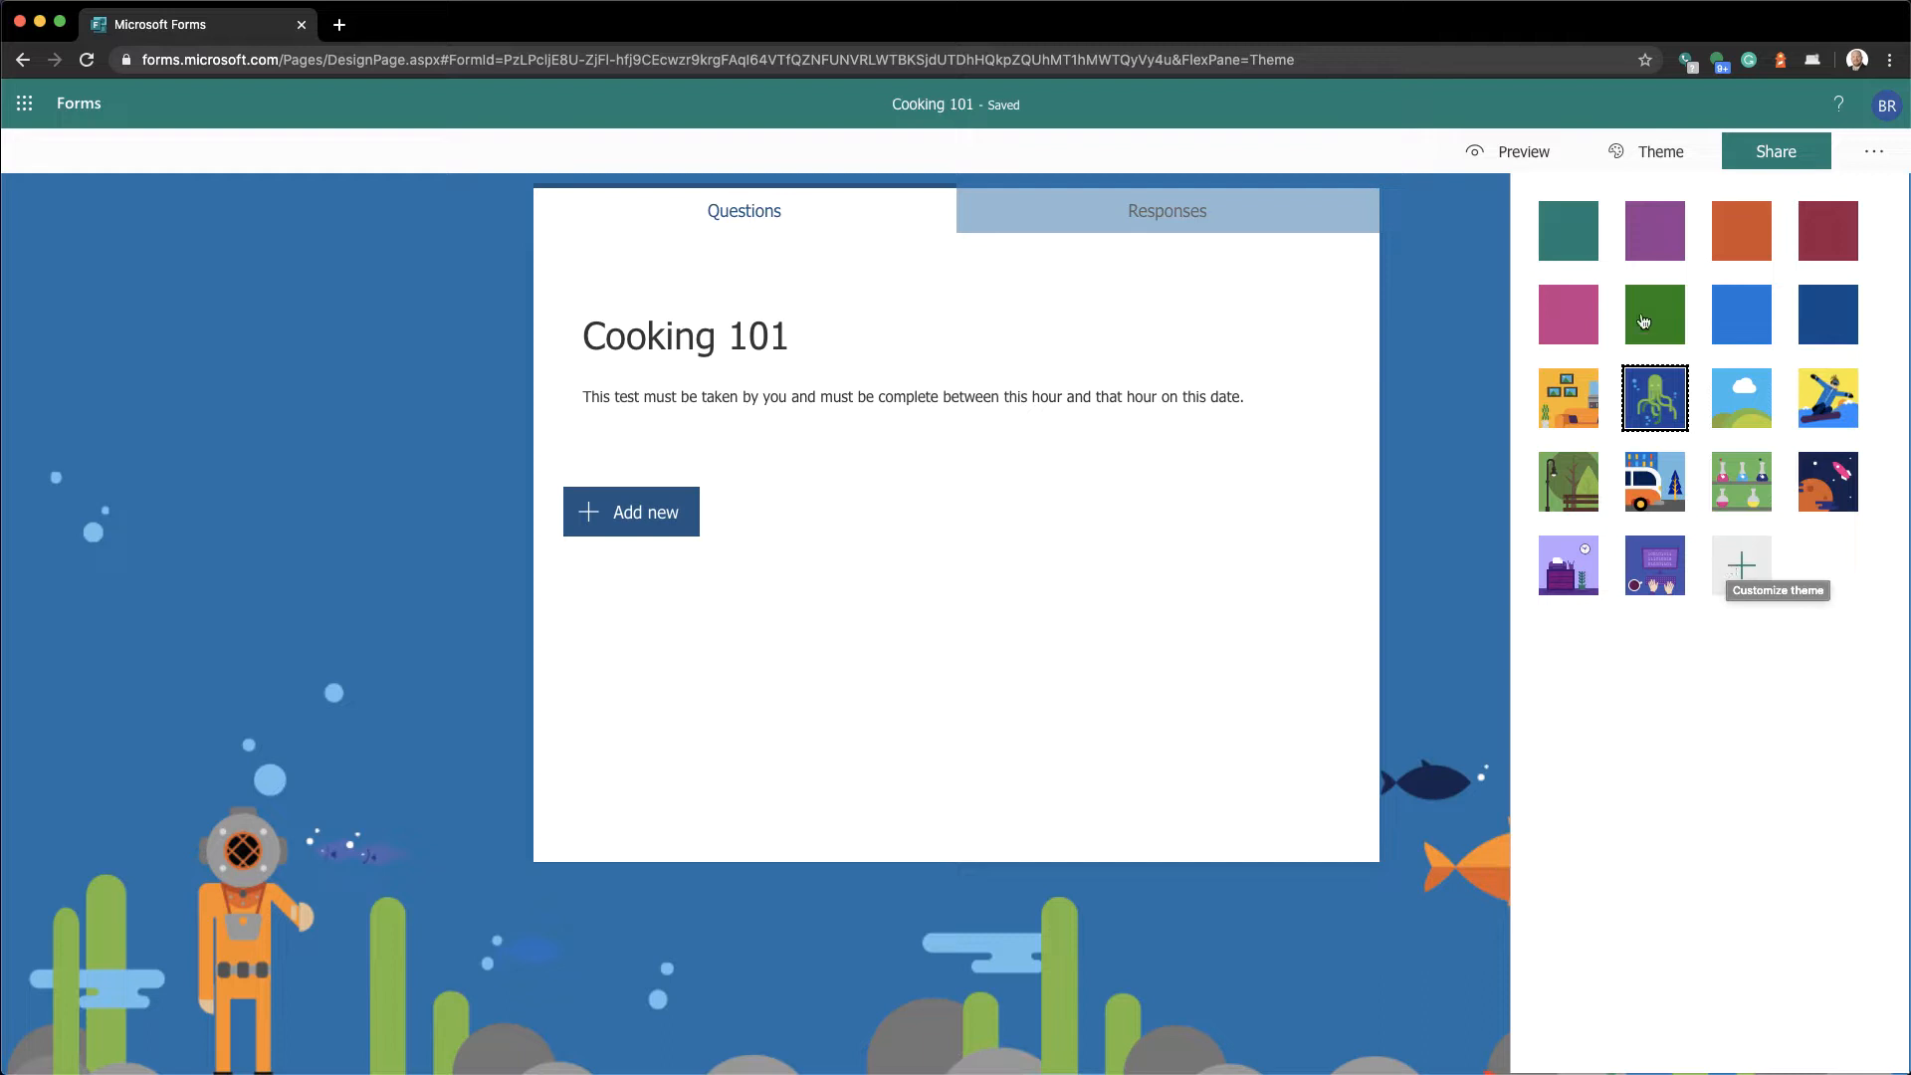
{"action": "left_click", "coordinate": [1580, 245]}
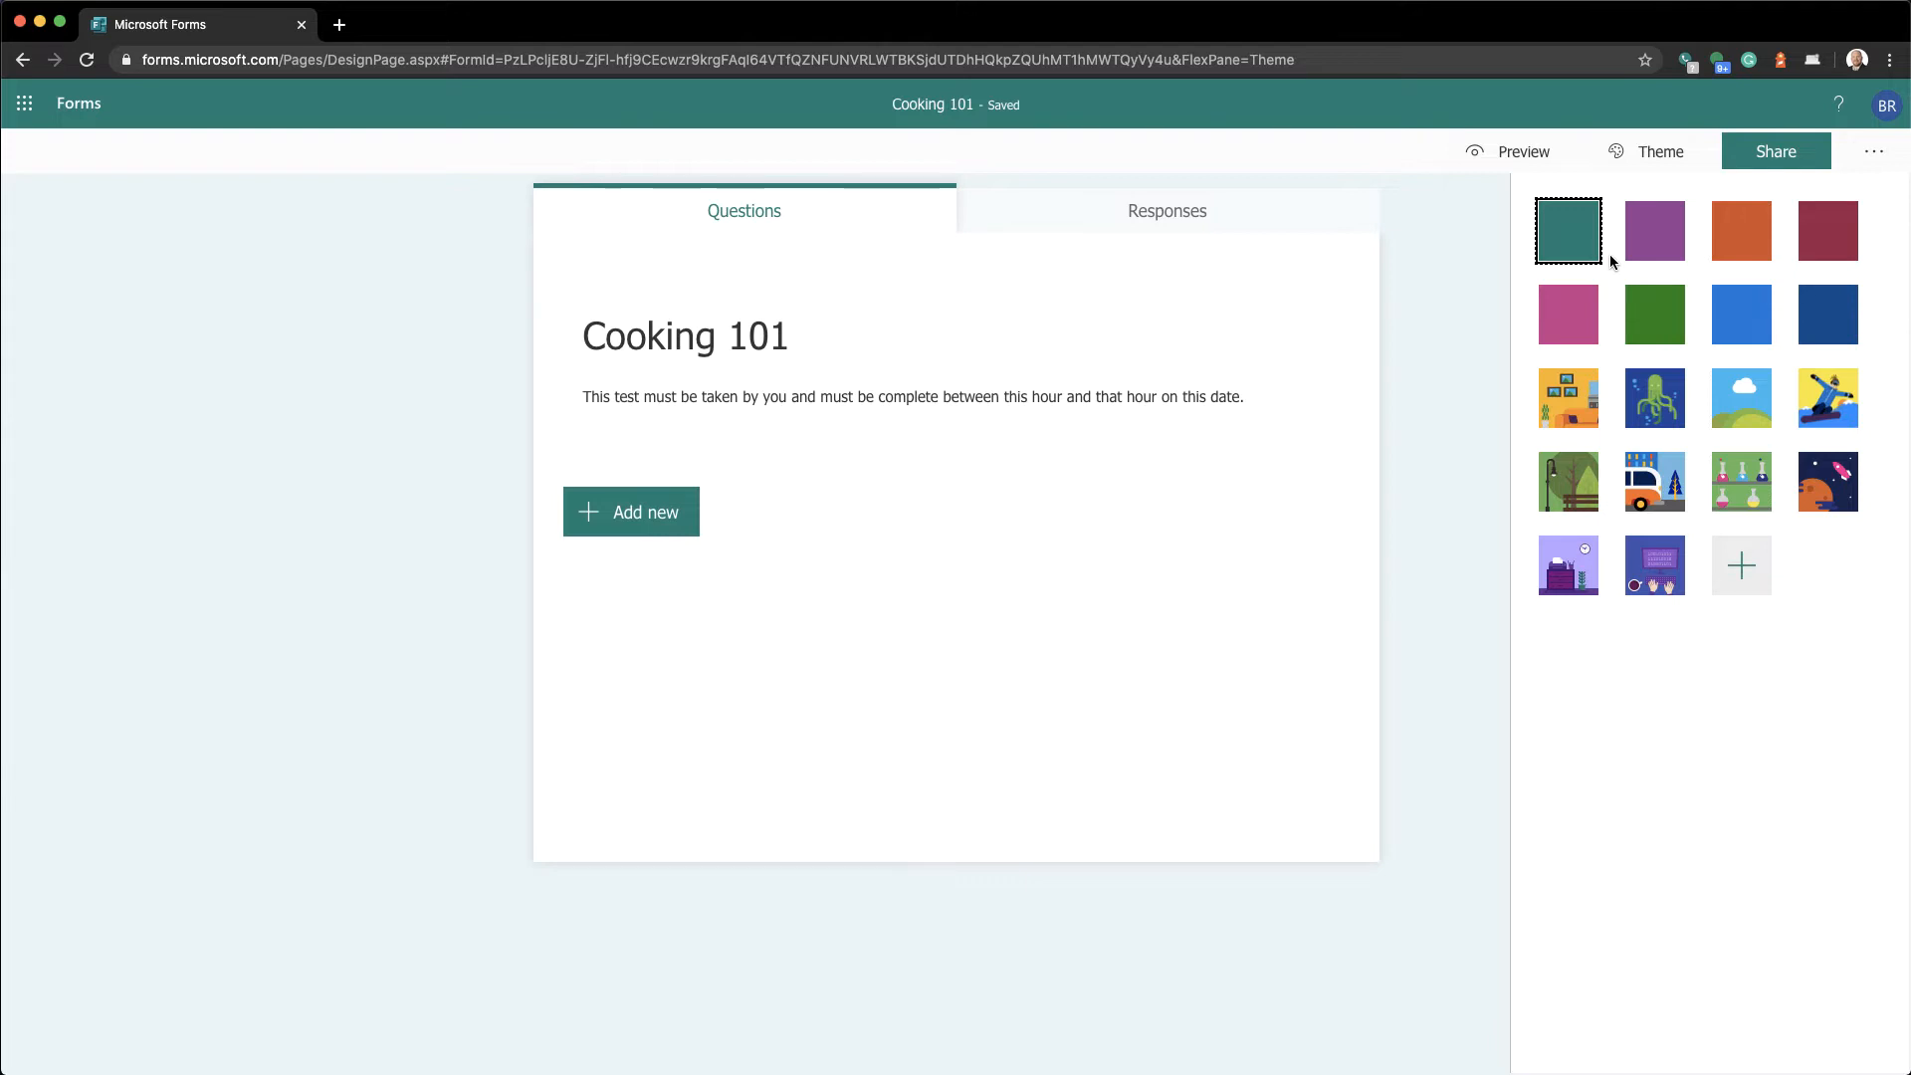
{"action": "left_click", "coordinate": [1778, 164]}
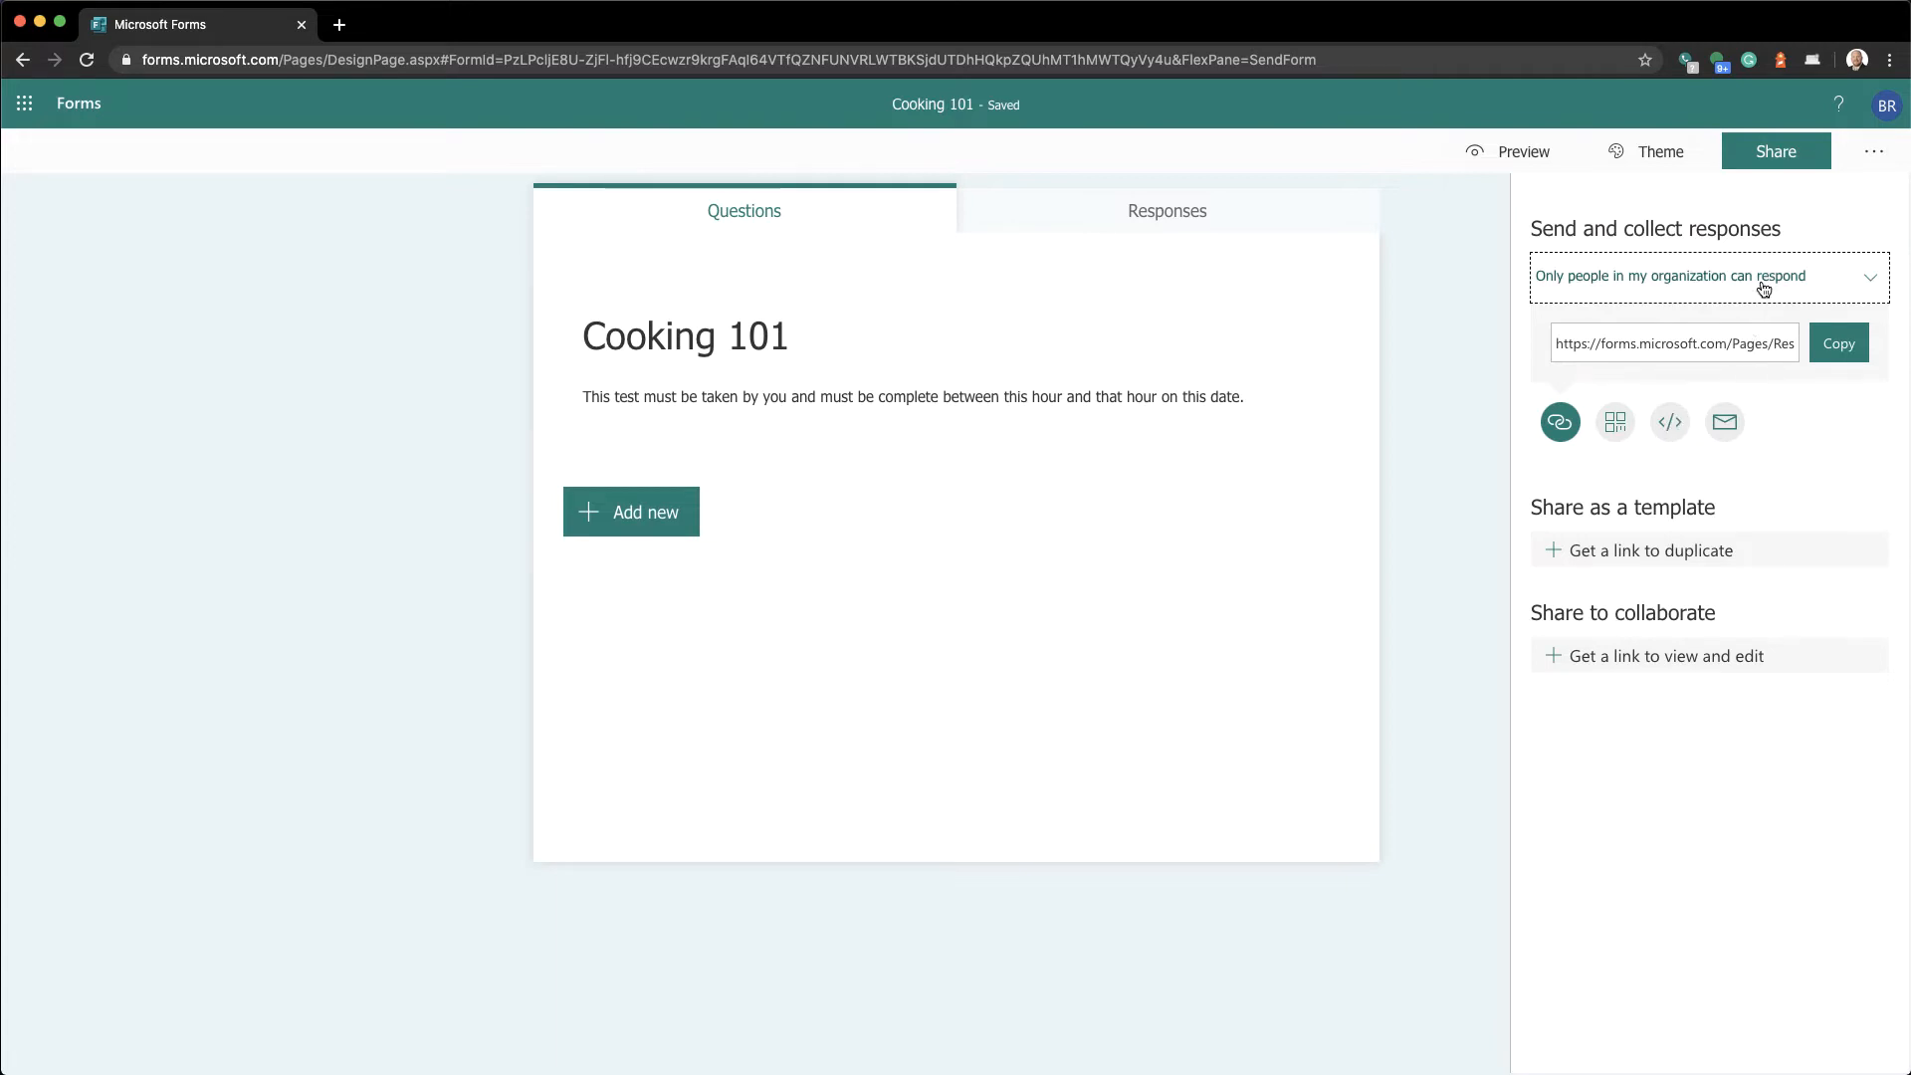
{"action": "left_click", "coordinate": [1873, 154]}
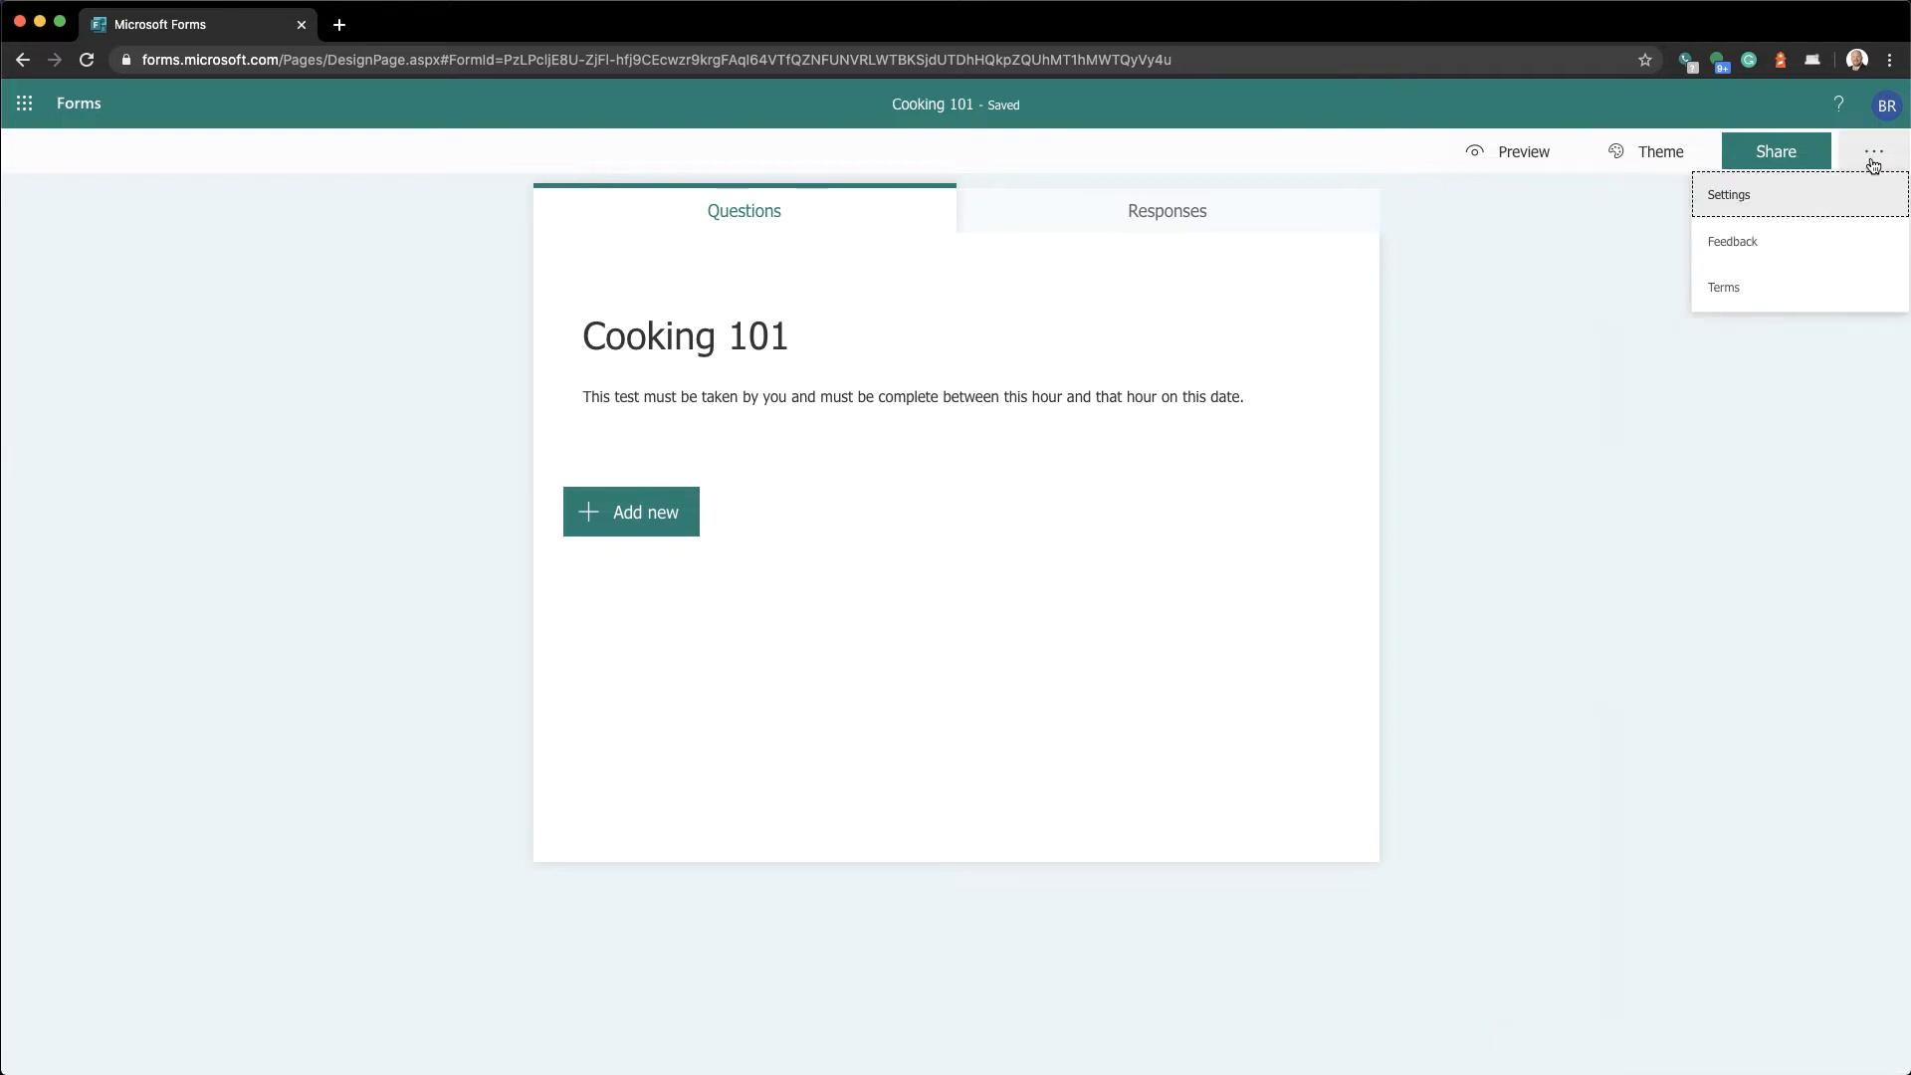
{"action": "left_click", "coordinate": [1837, 198]}
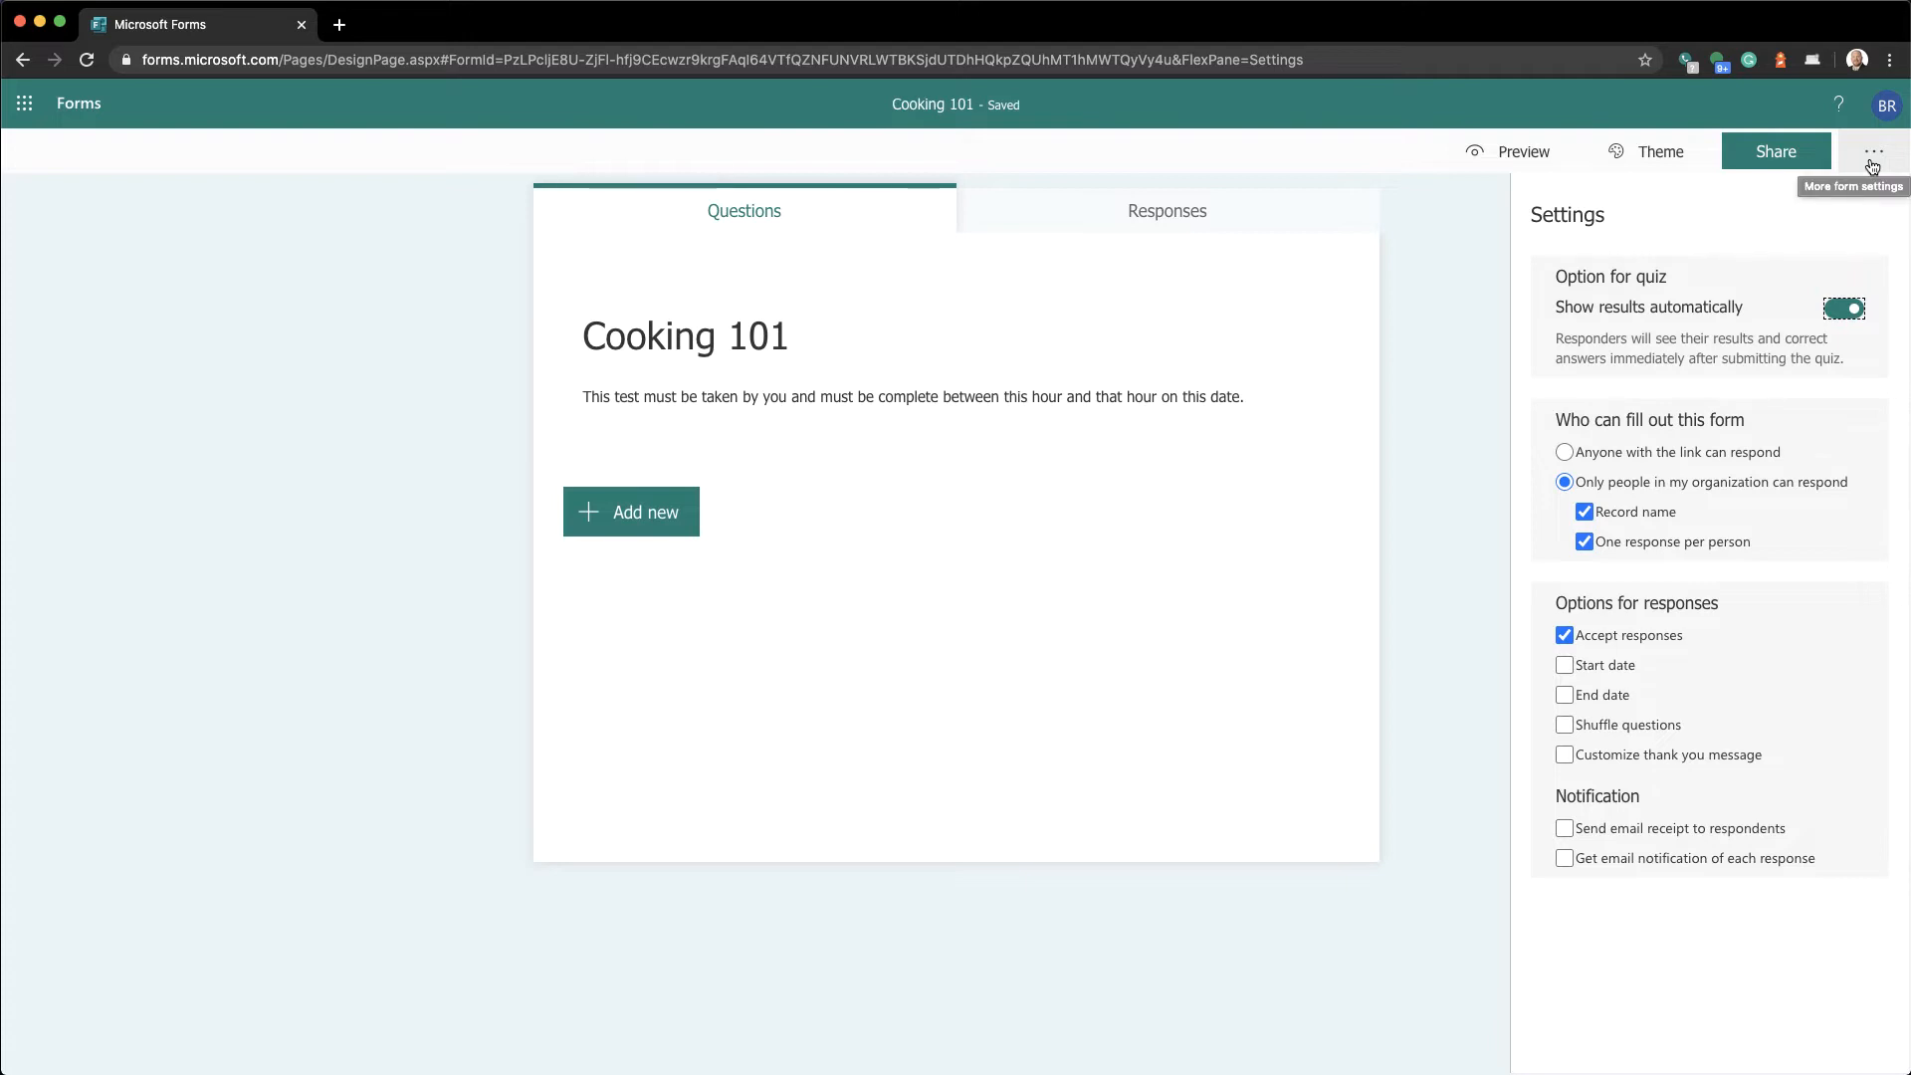
{"action": "left_click", "coordinate": [1872, 166]}
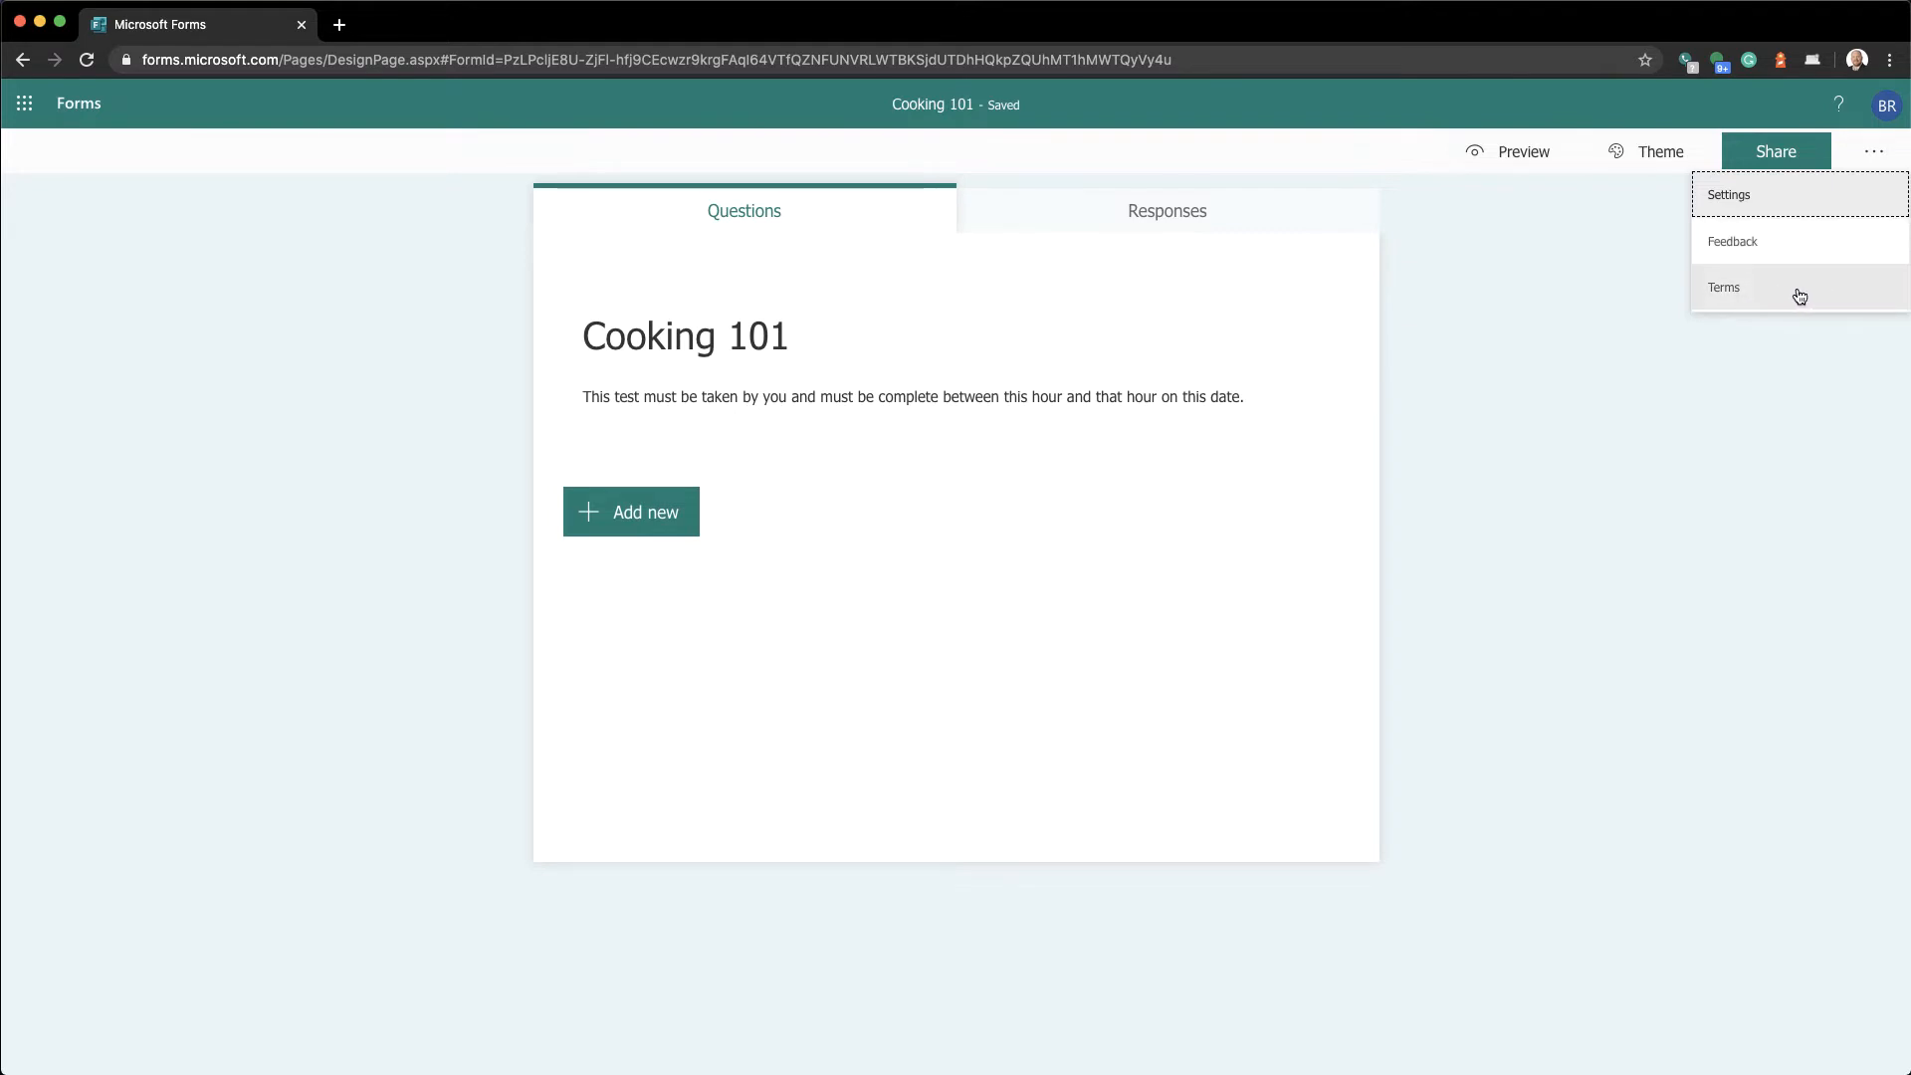
{"action": "left_click", "coordinate": [1877, 165]}
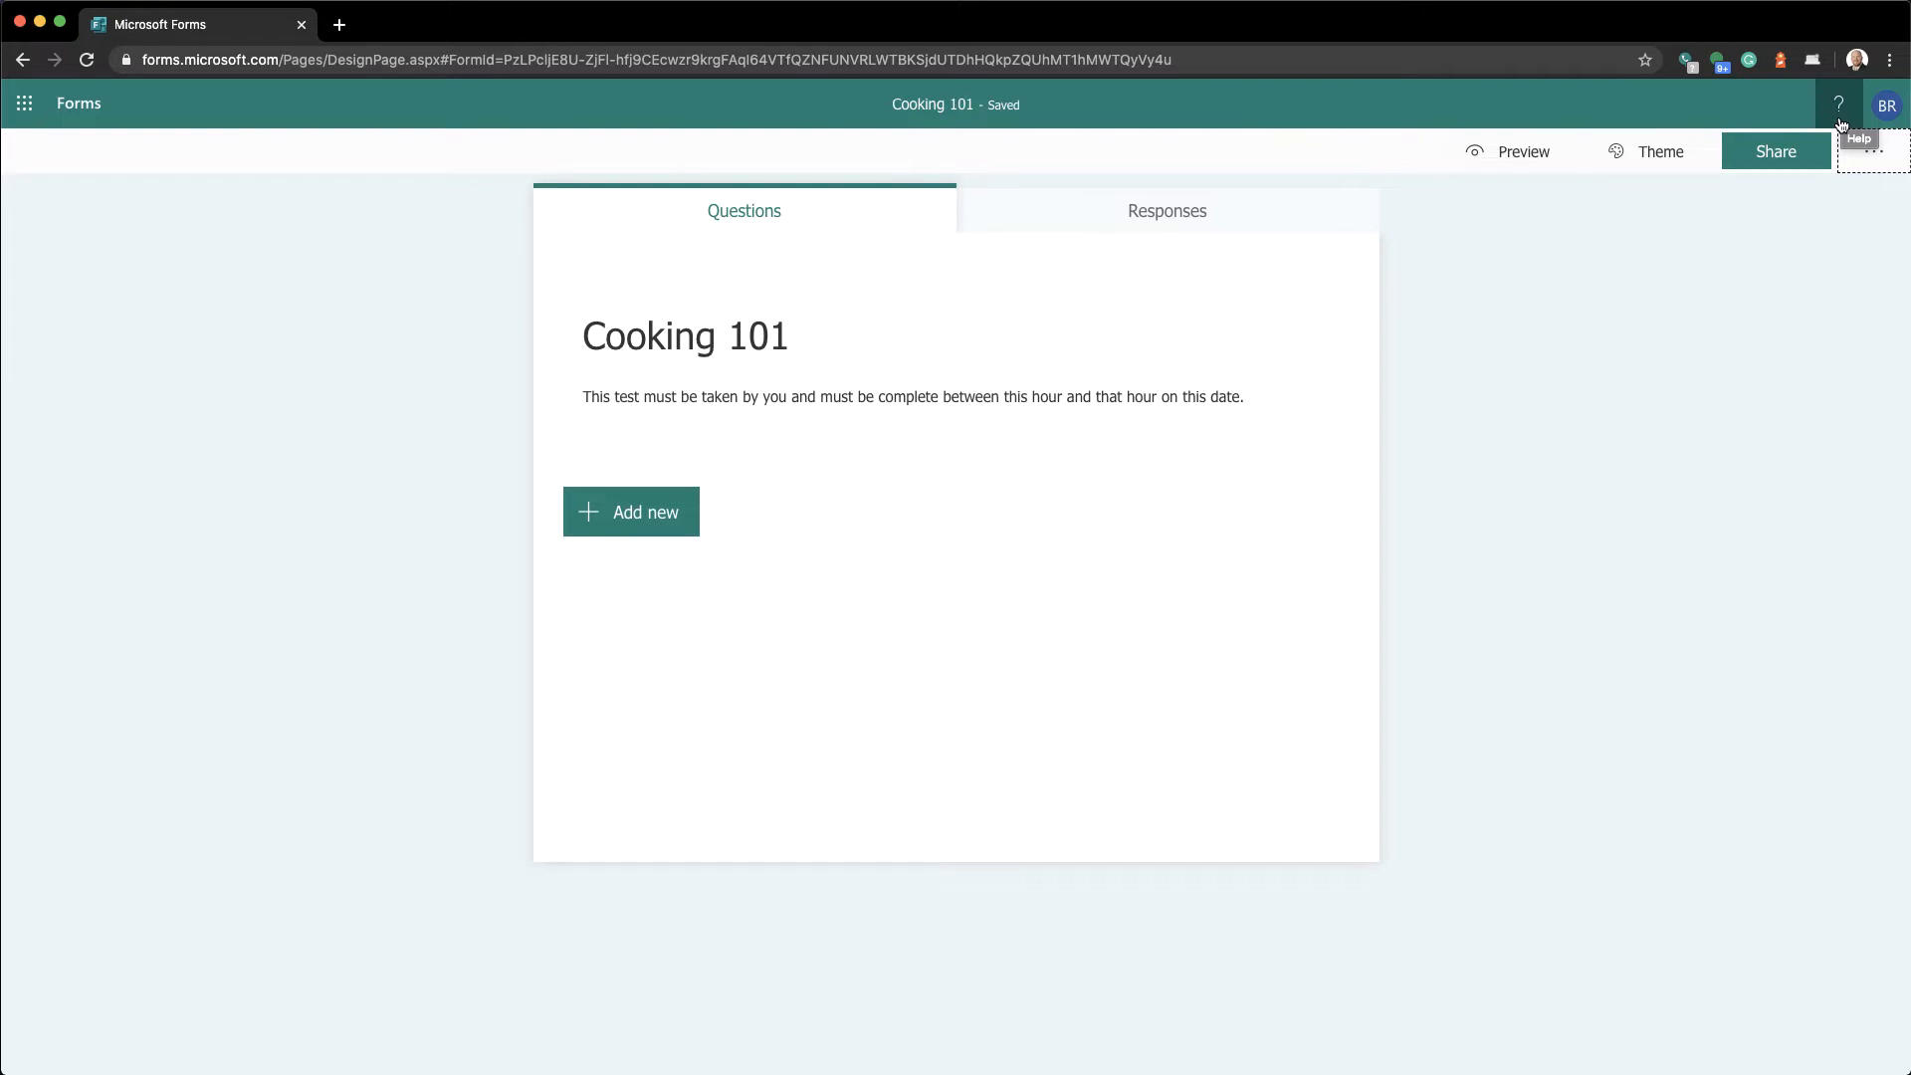
Return to My forms and duplicate the Cooking 101 form
{"action": "left_click", "coordinate": [87, 113]}
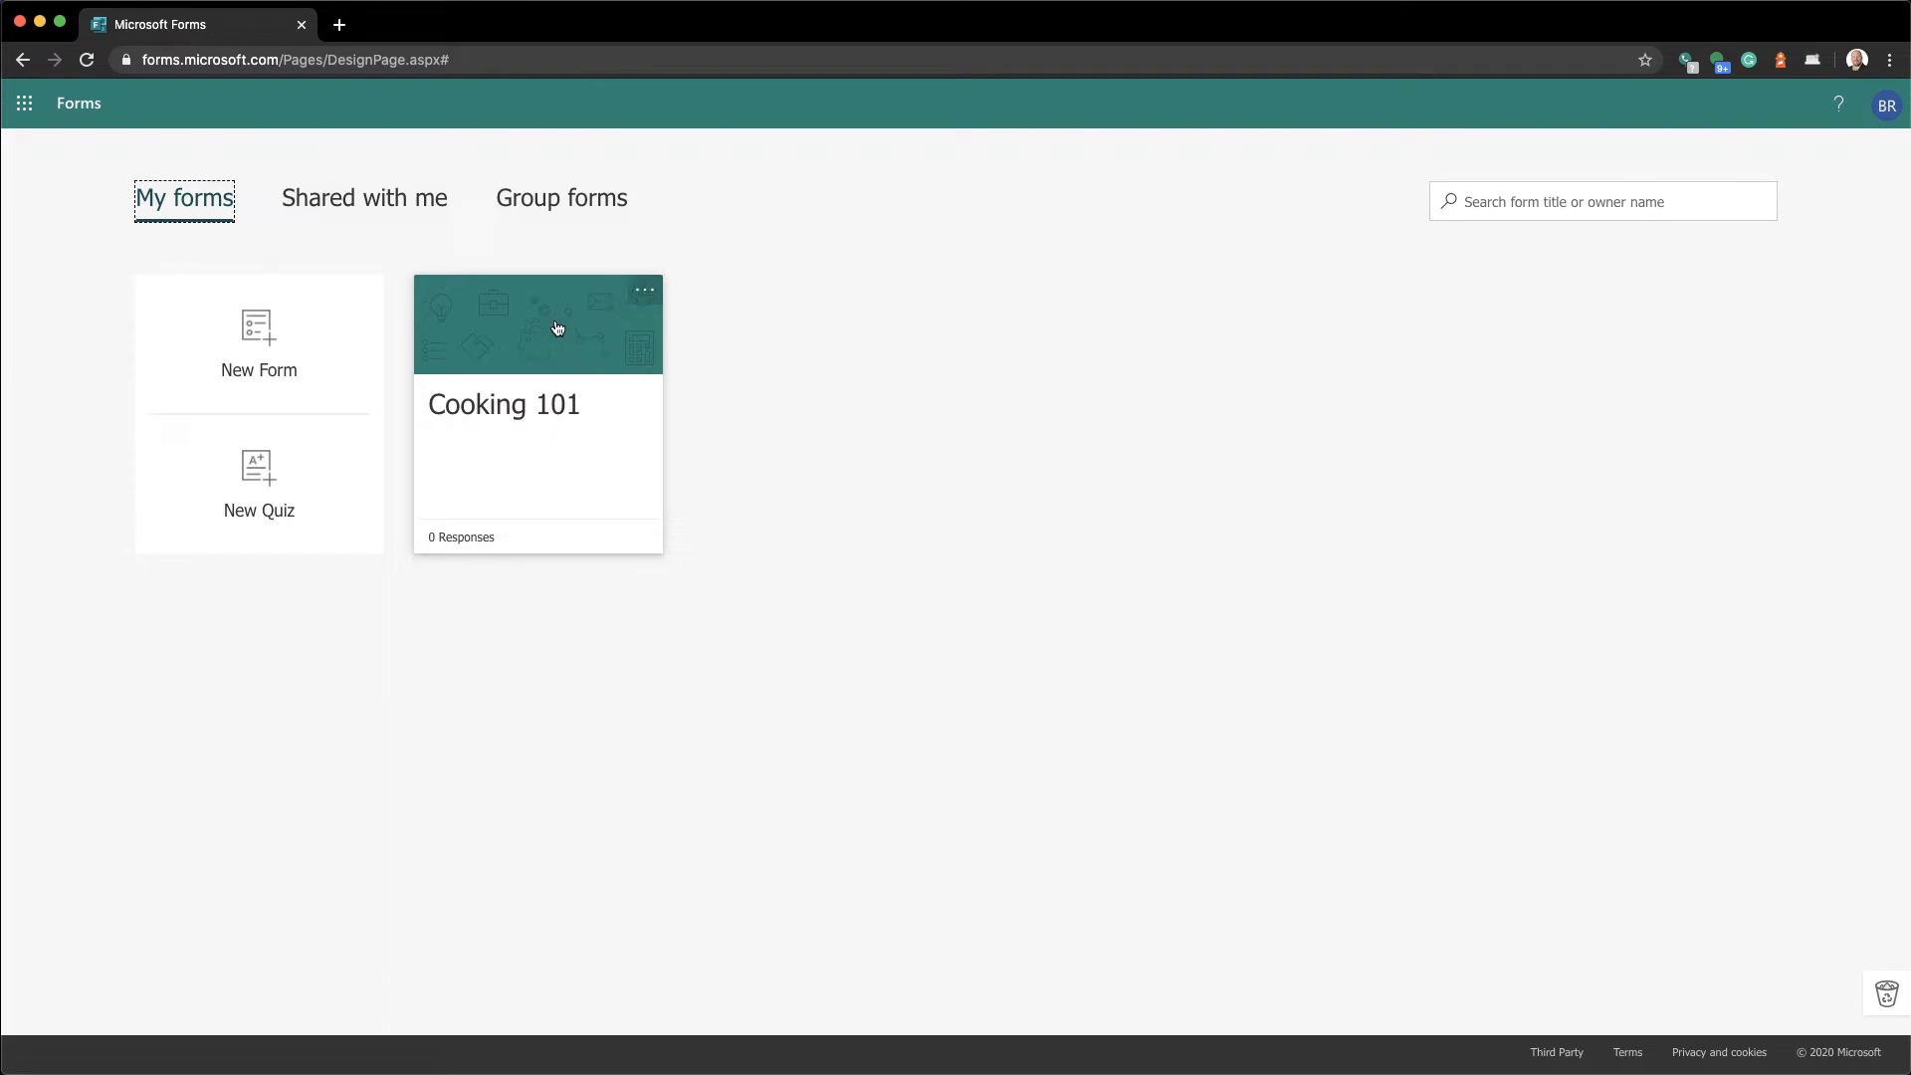
{"action": "left_click", "coordinate": [646, 300]}
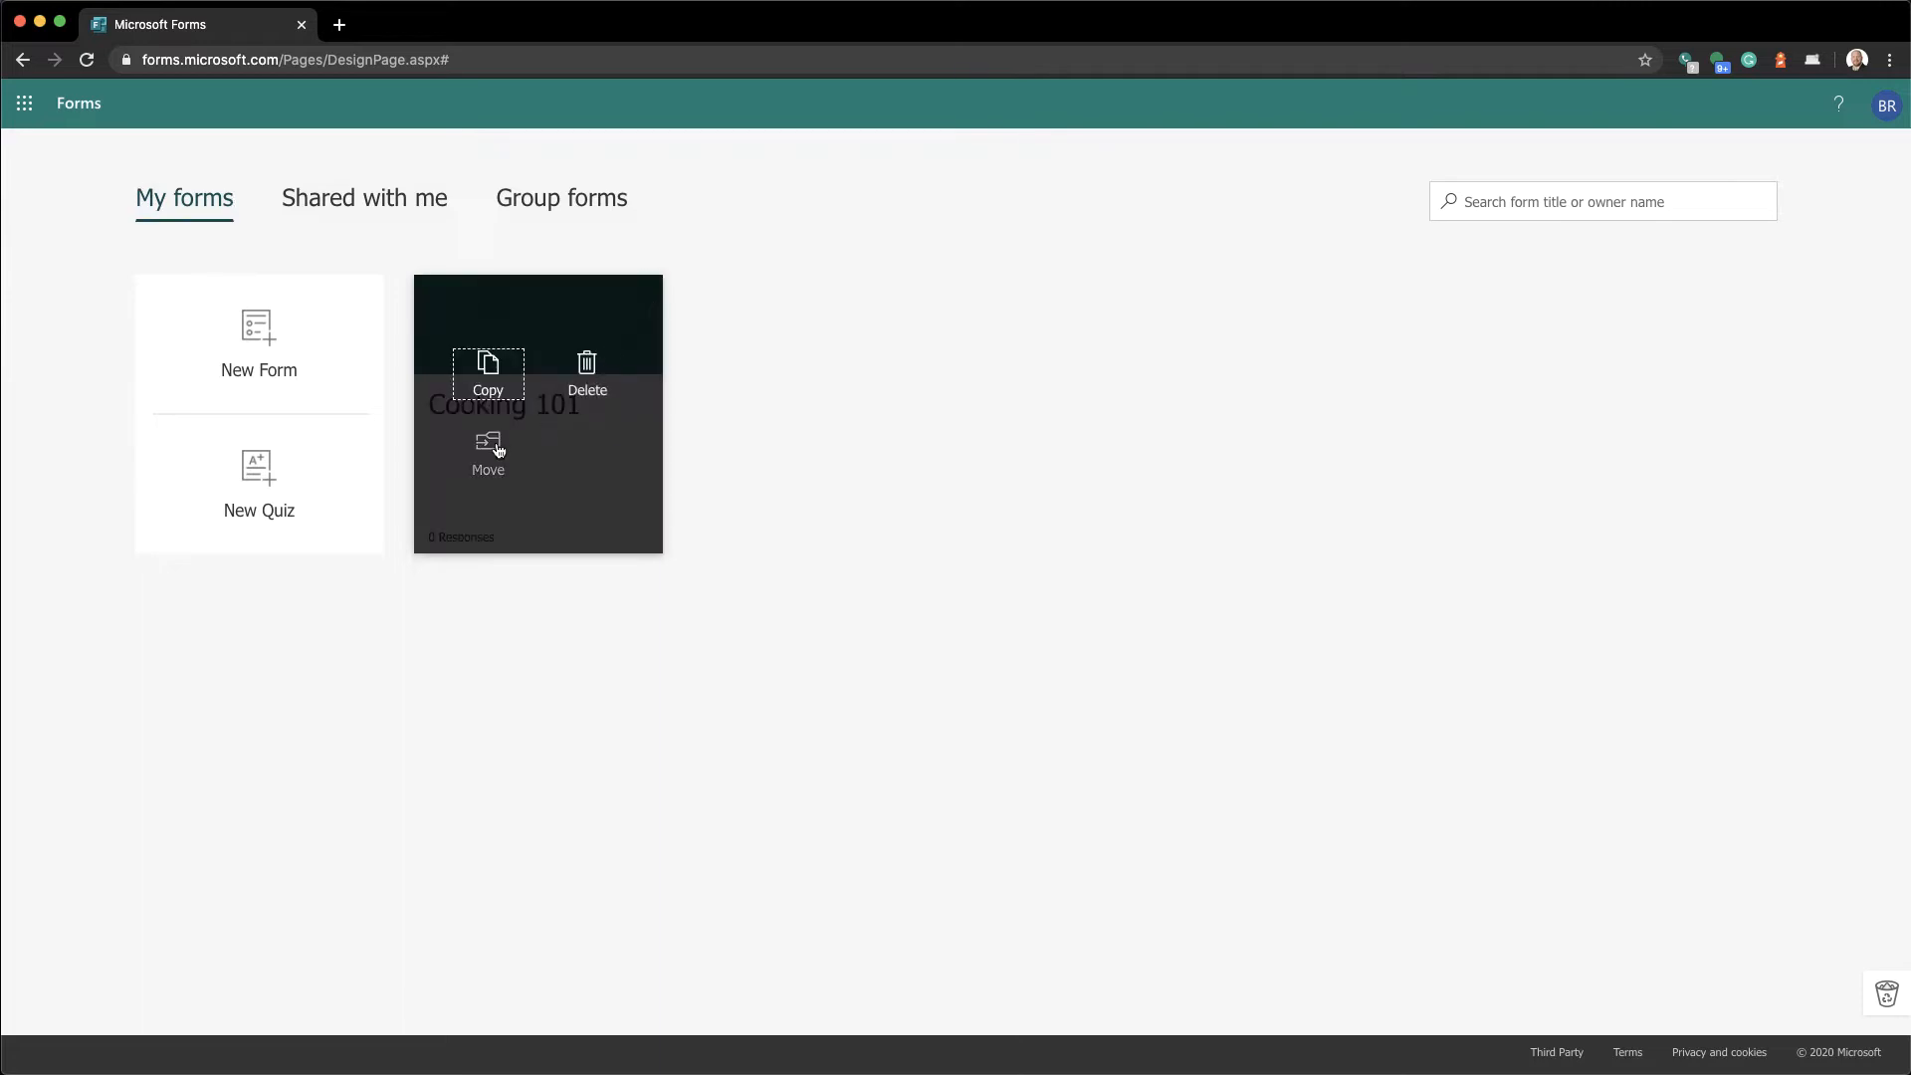
{"action": "left_click", "coordinate": [488, 388]}
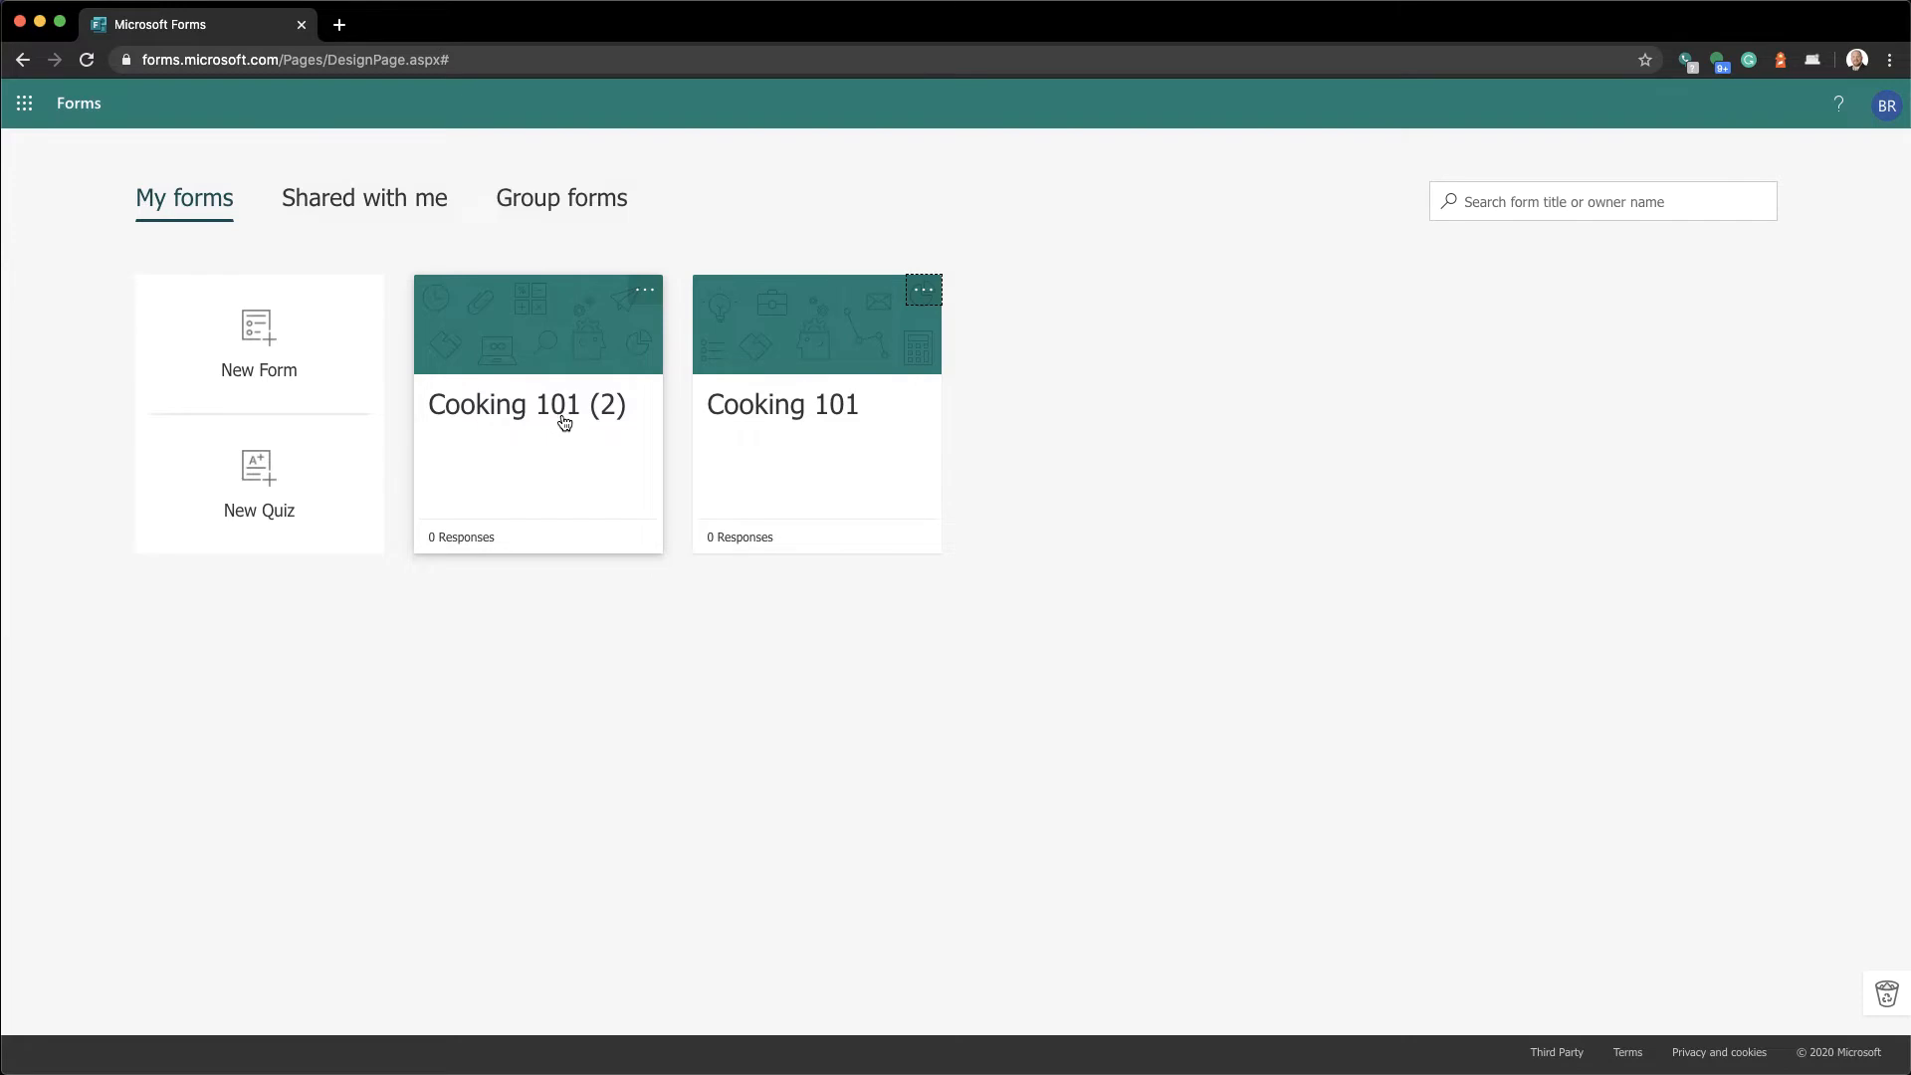
Delete the Cooking 101 (2) copy, confirming the move to the recycle bin
{"action": "left_click", "coordinate": [657, 298]}
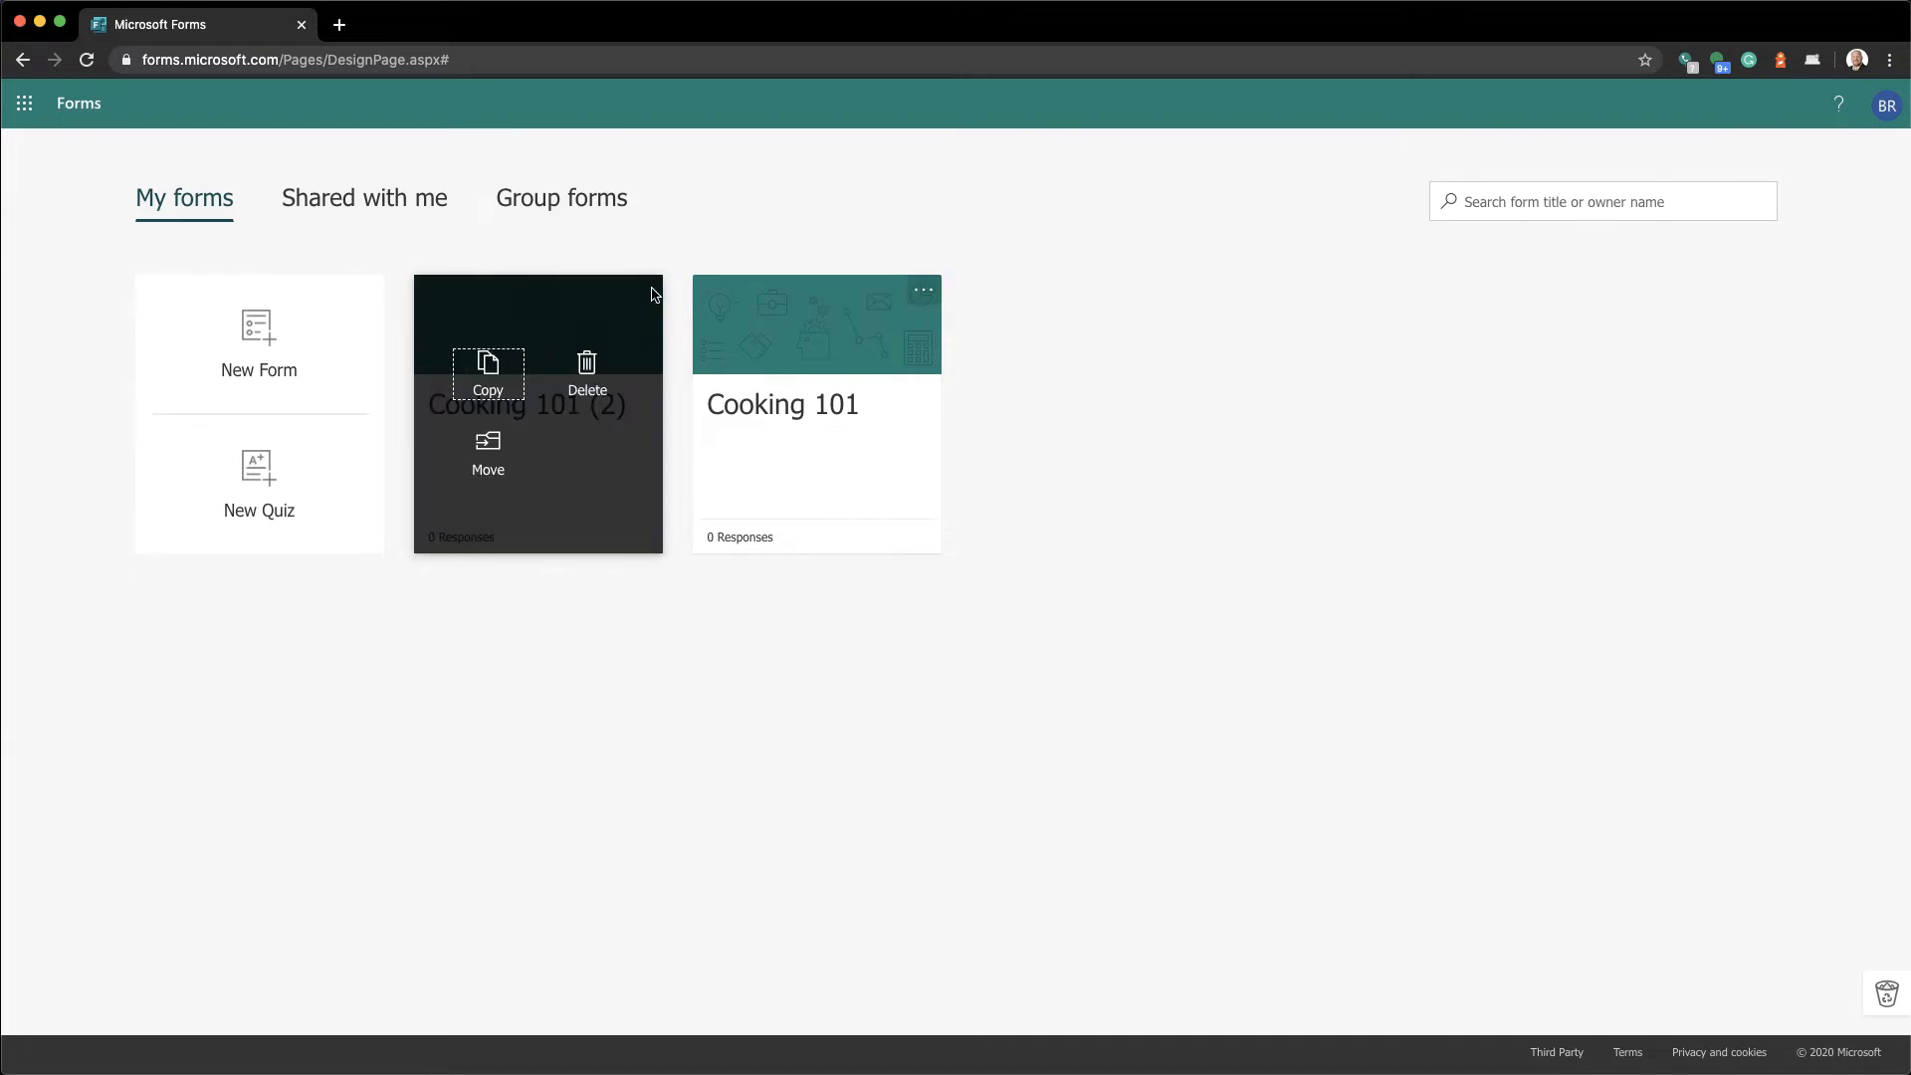
{"action": "left_click", "coordinate": [587, 368]}
{"action": "left_click", "coordinate": [470, 446]}
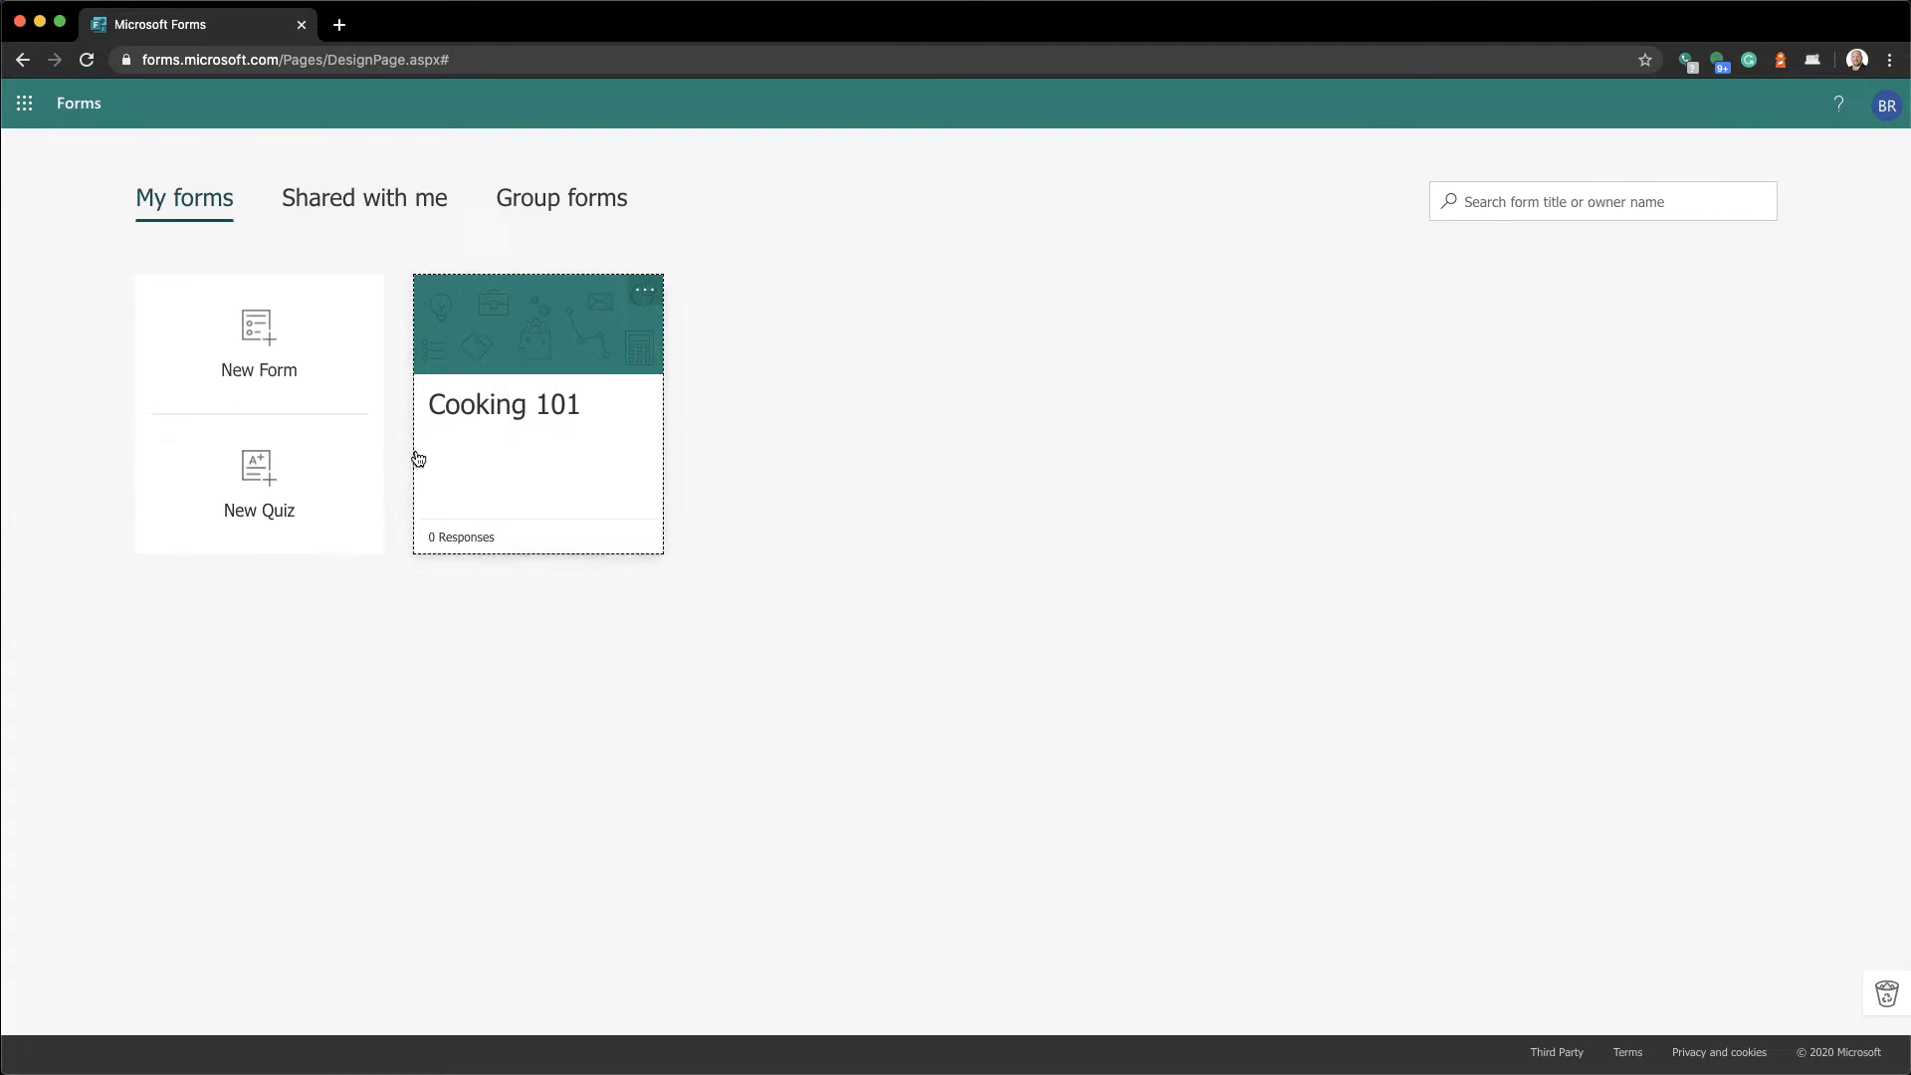
{"action": "left_click", "coordinate": [657, 295]}
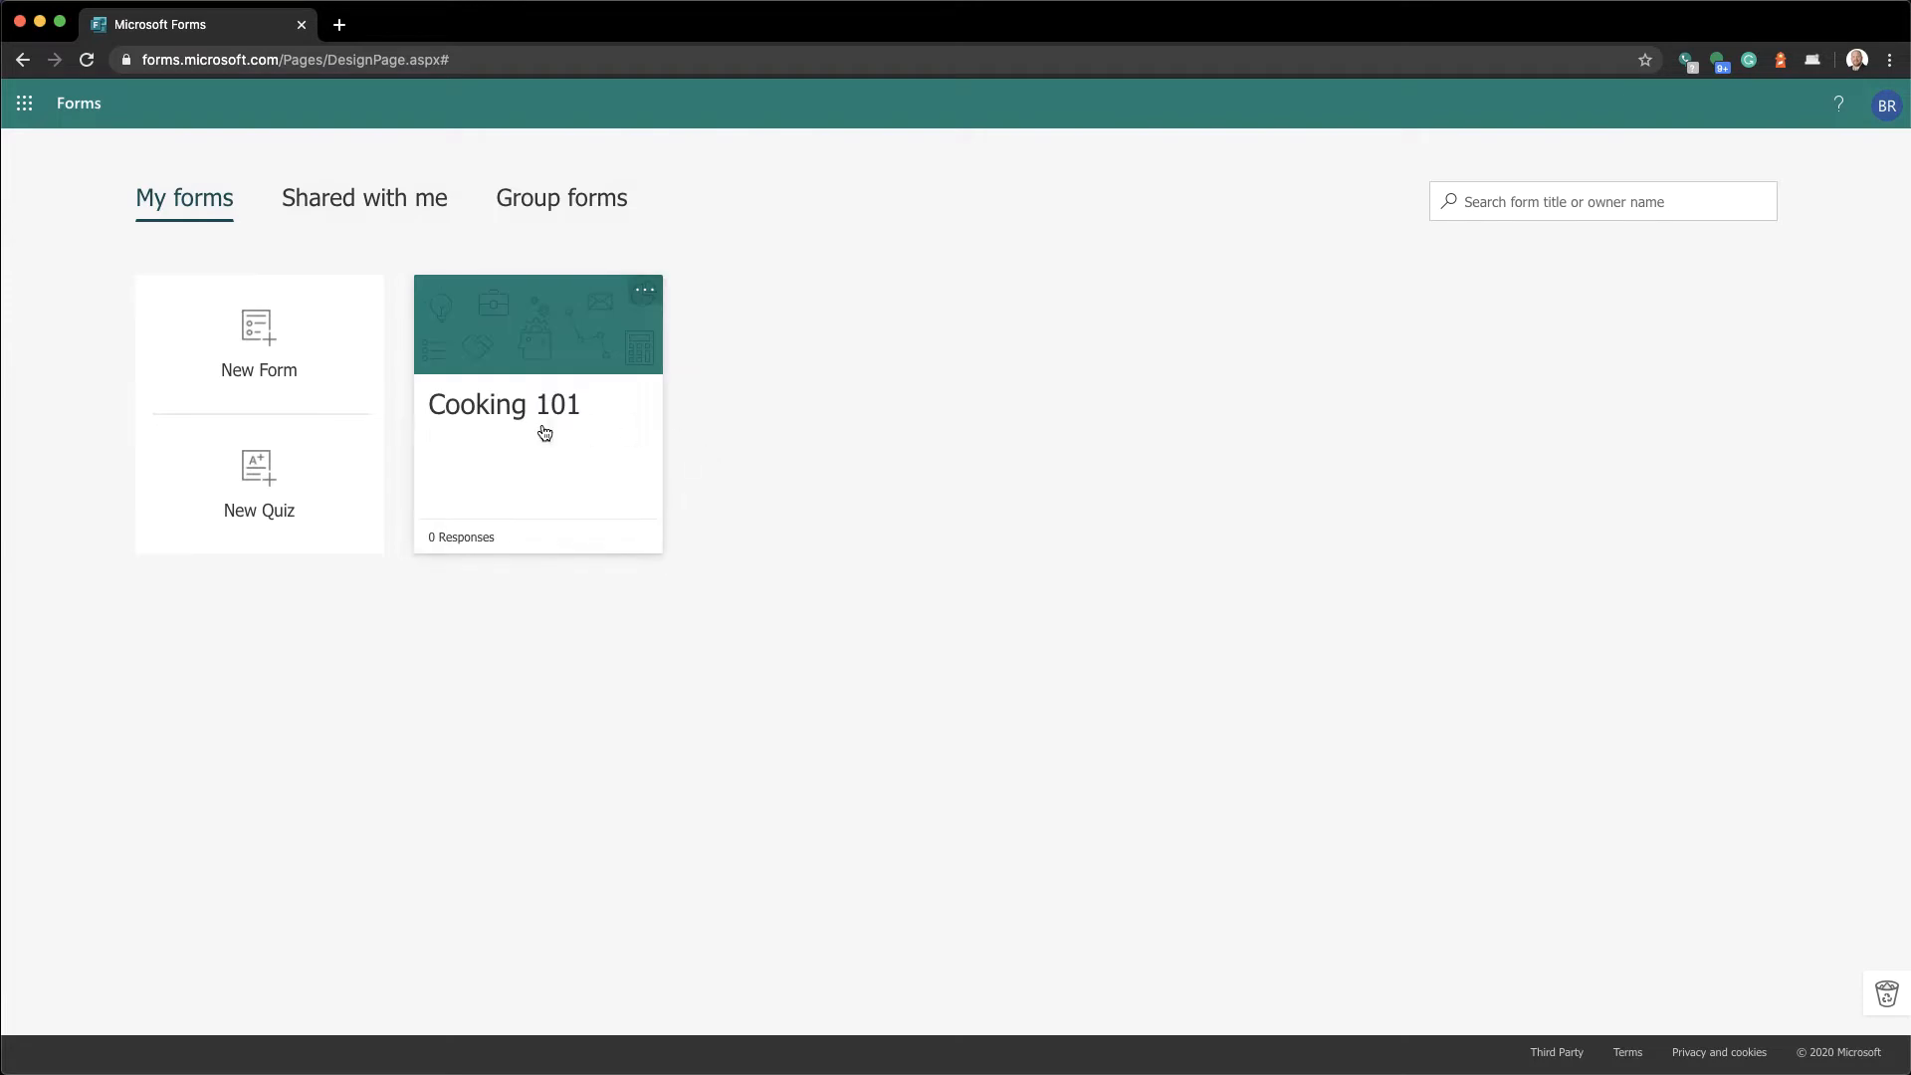
Reopen Cooking 101 and bring up the image picker beside its title
{"action": "left_click", "coordinate": [495, 407]}
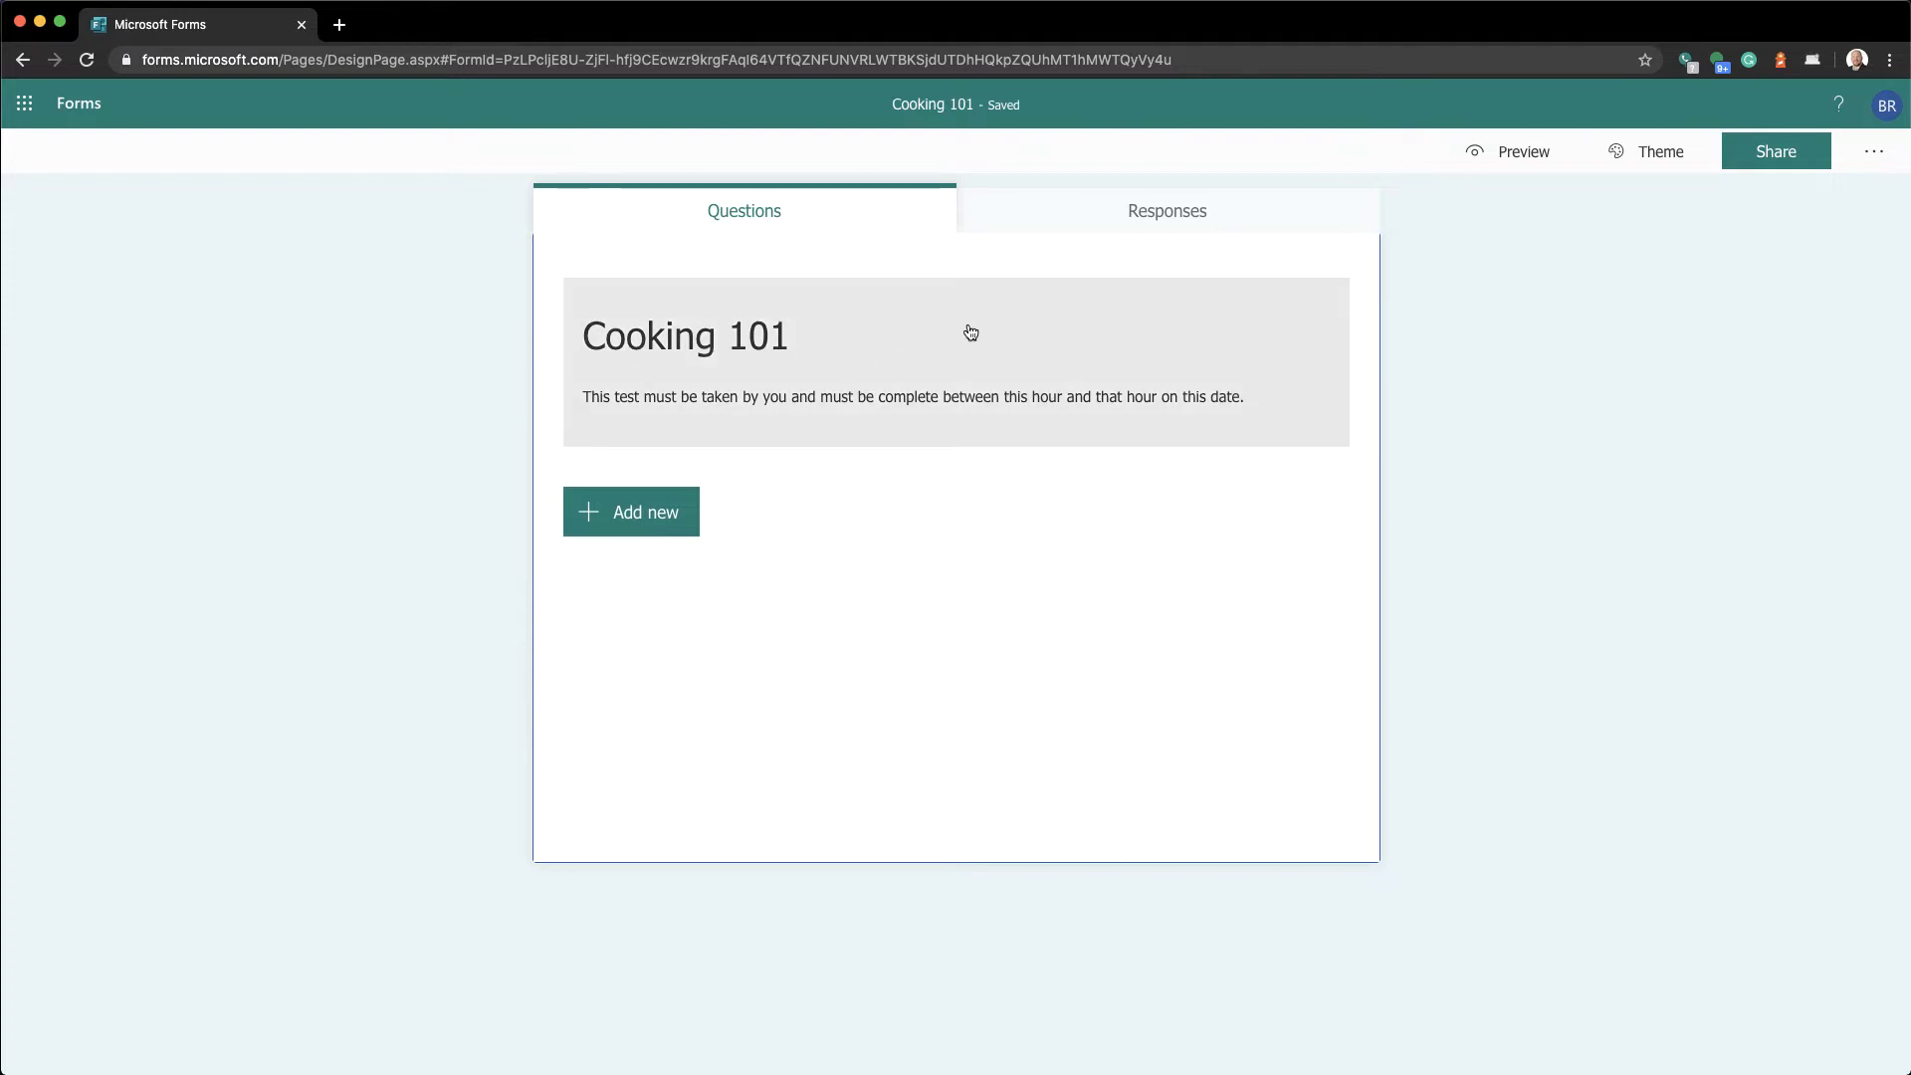
{"action": "left_click", "coordinate": [841, 368]}
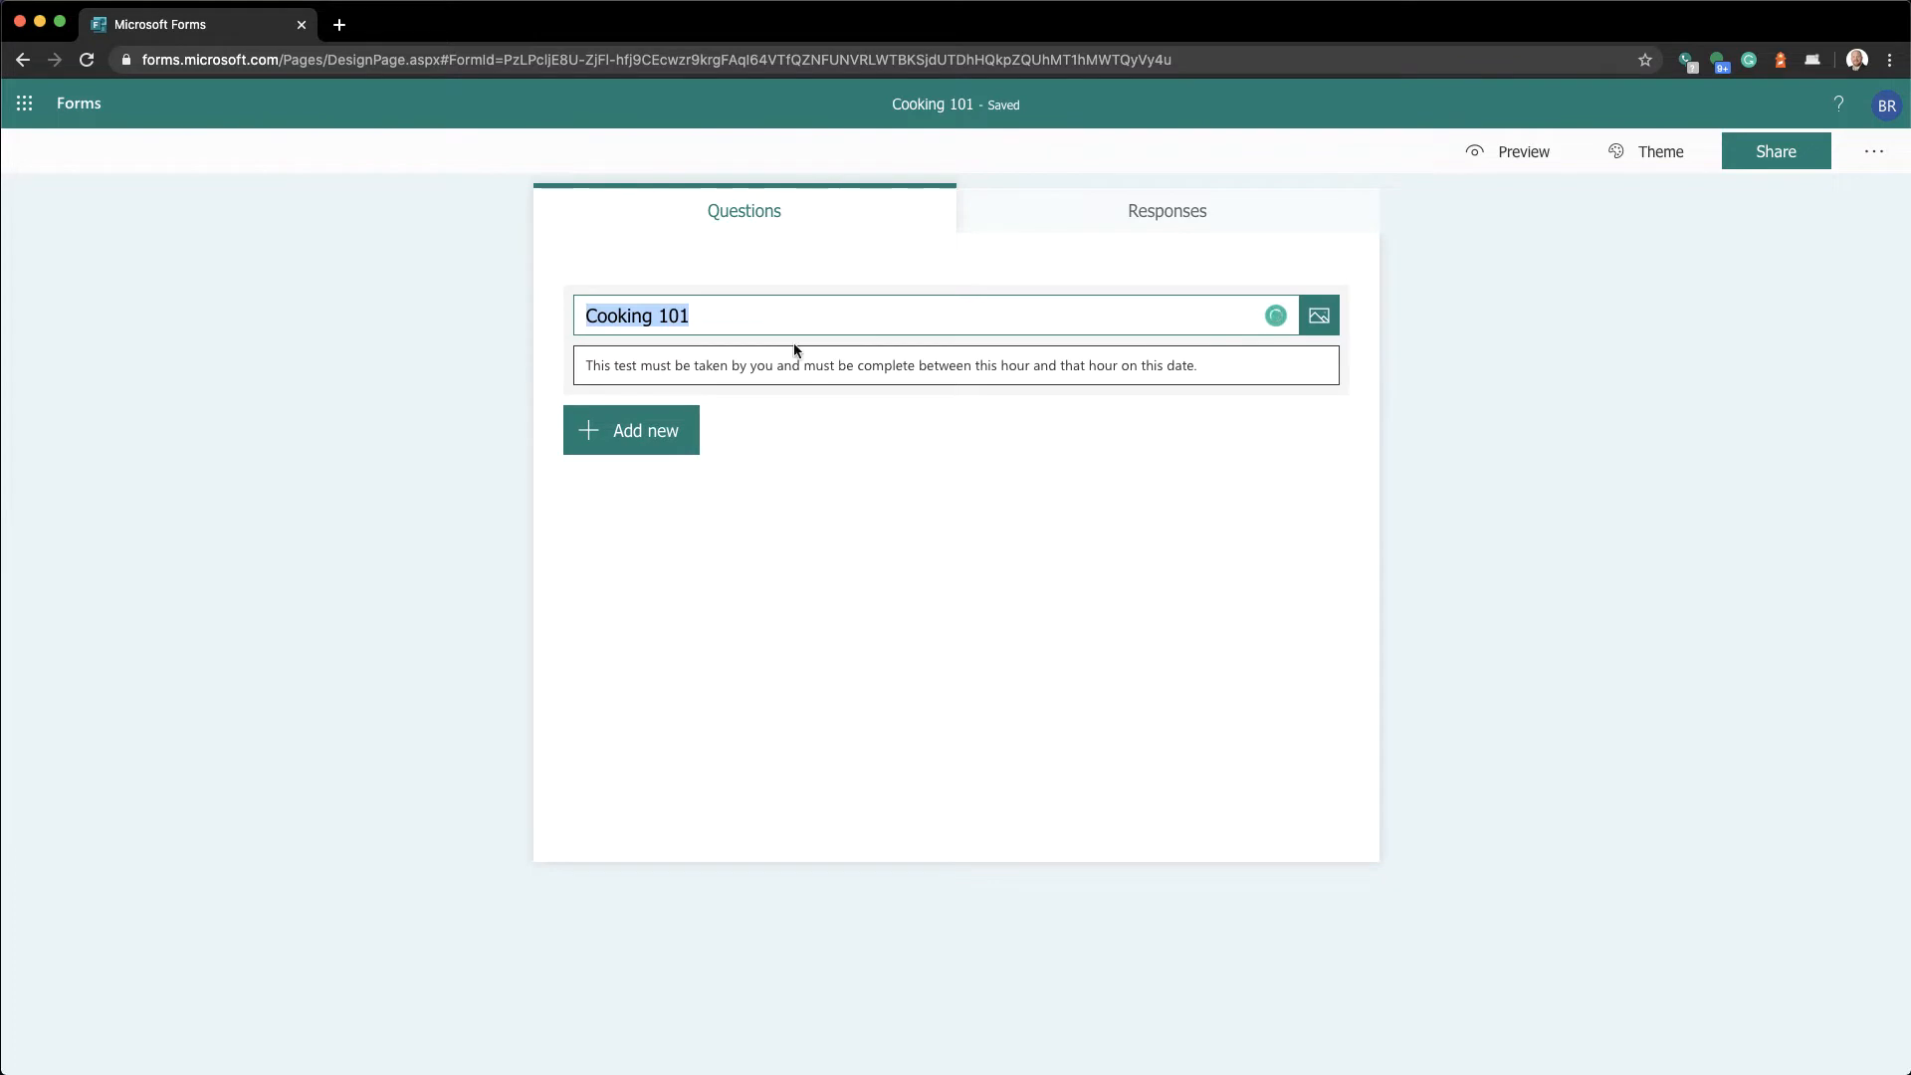
{"action": "left_click", "coordinate": [1317, 329]}
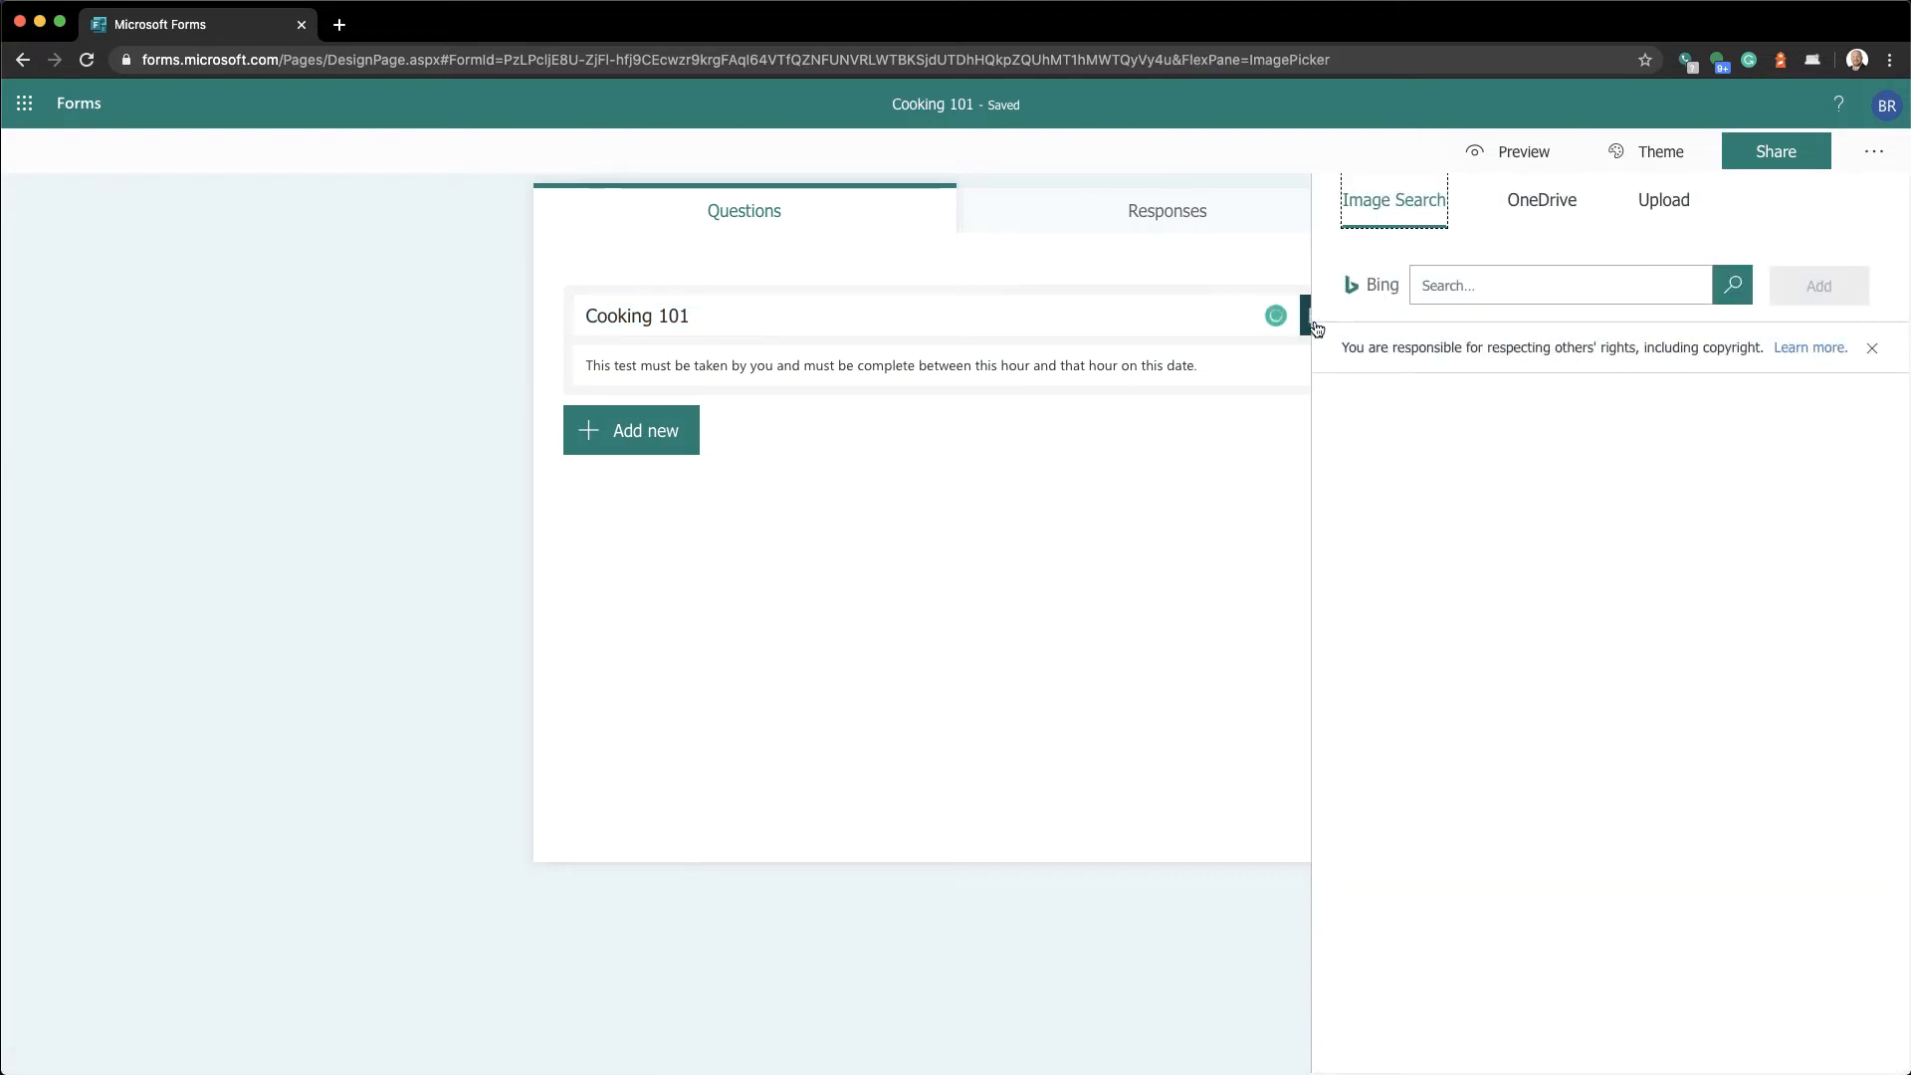
Search Bing images for 'cooking' and add the vegetables photo to the title
{"action": "left_click", "coordinate": [1443, 294]}
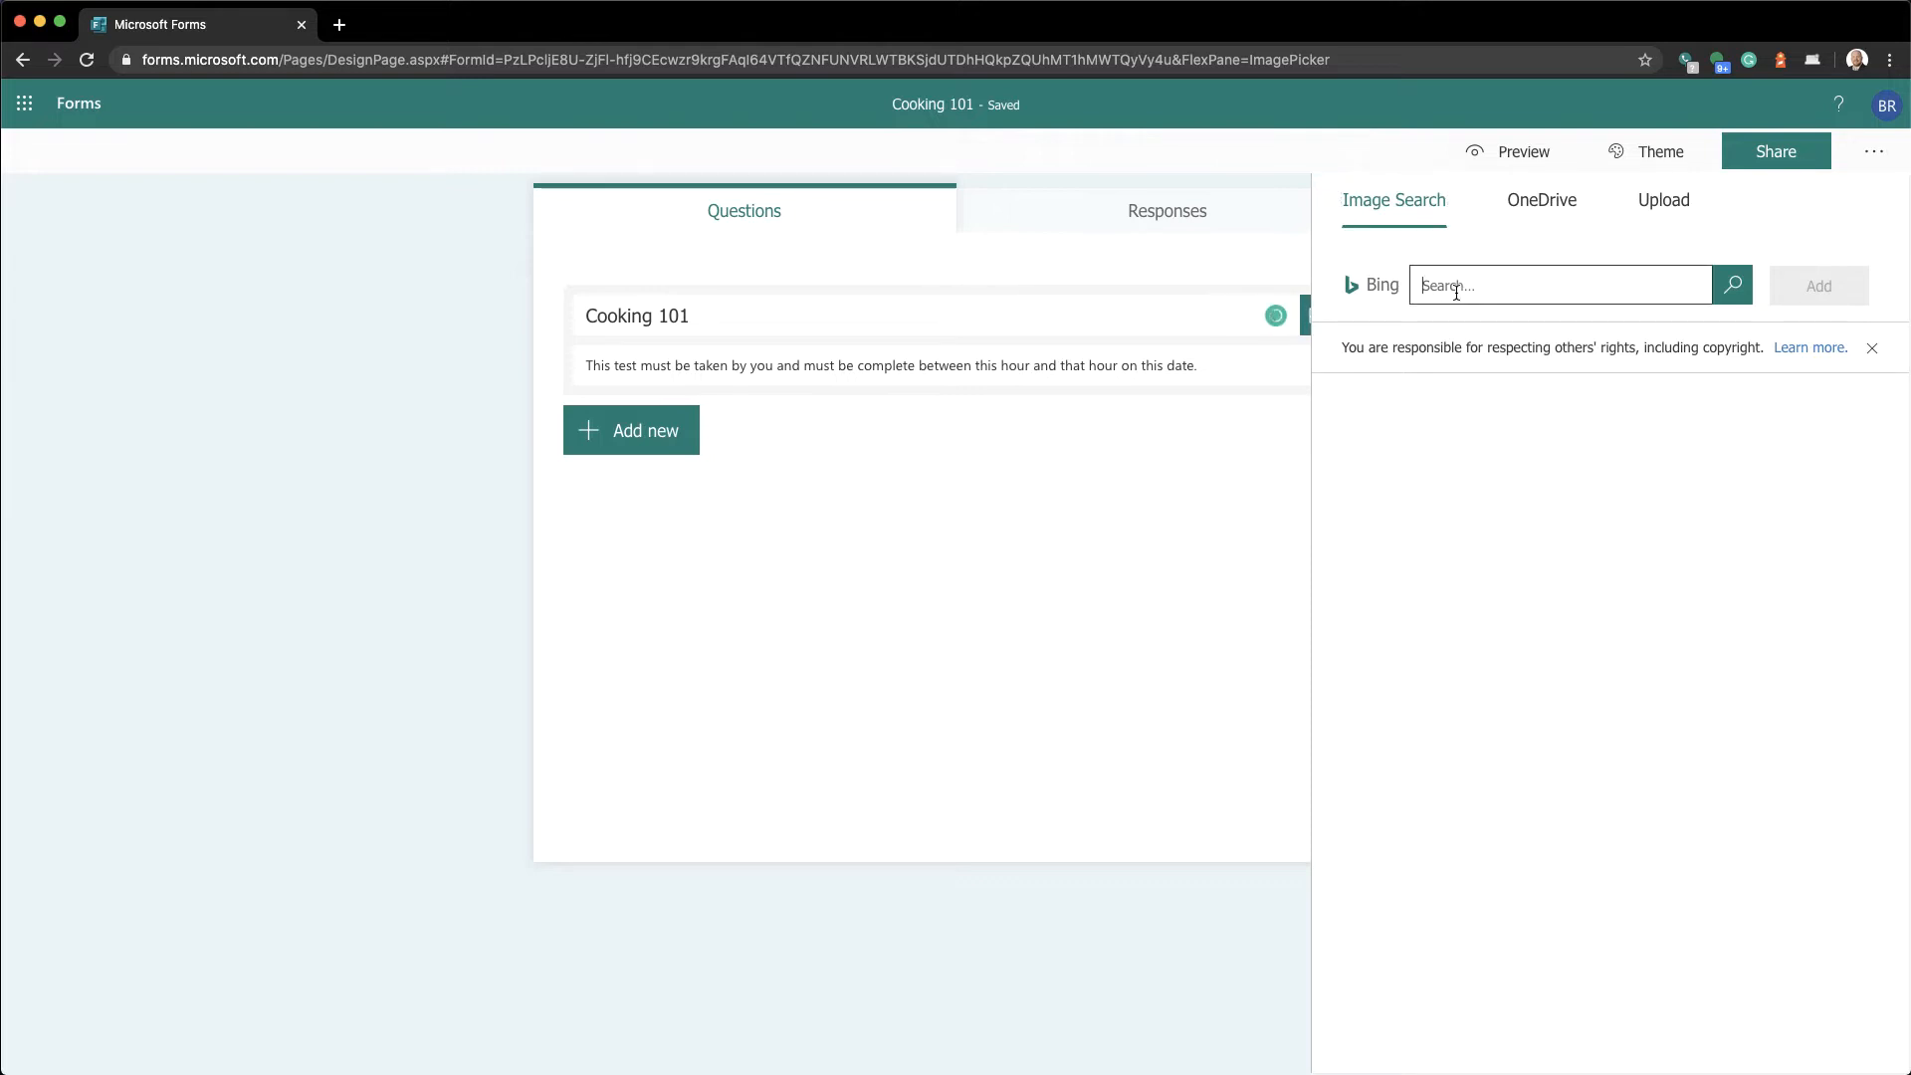
{"action": "type", "text": "cooking"}
{"action": "key", "text": "Return"}
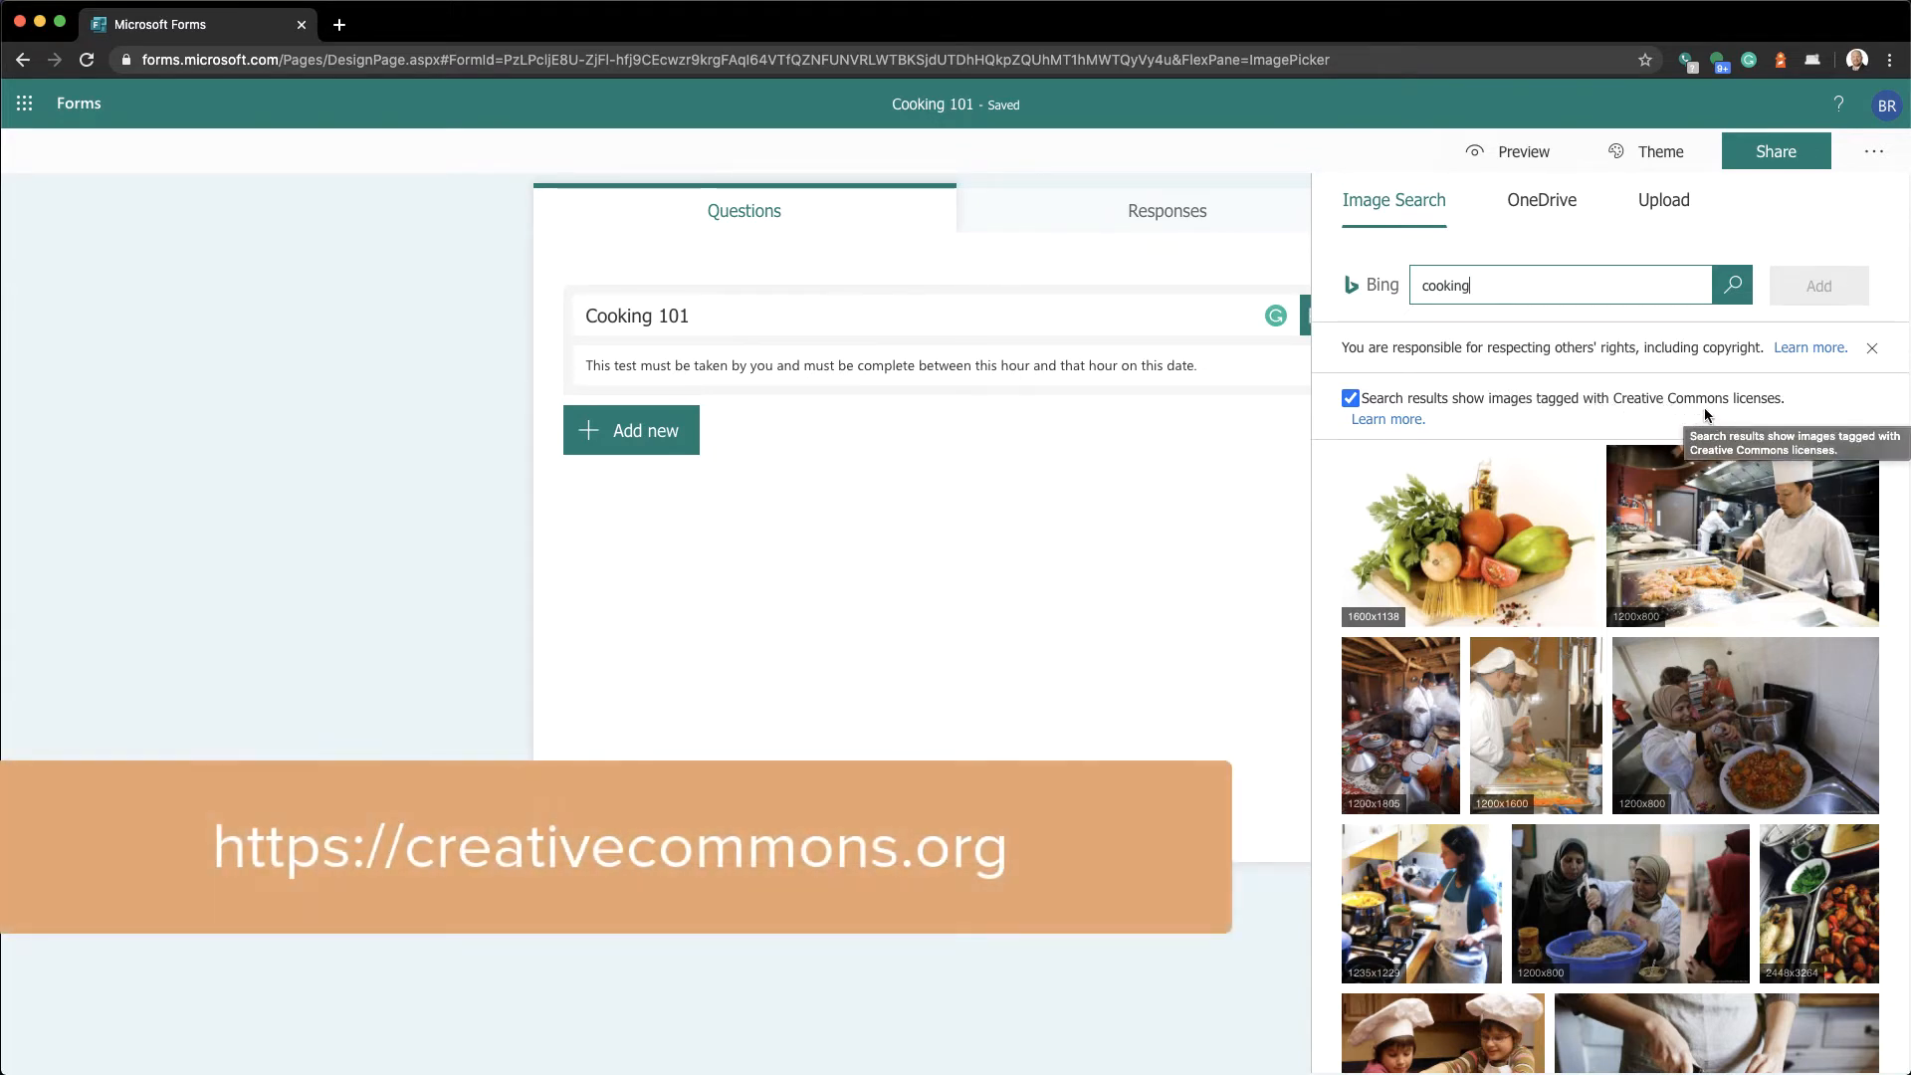
{"action": "left_click", "coordinate": [1541, 473]}
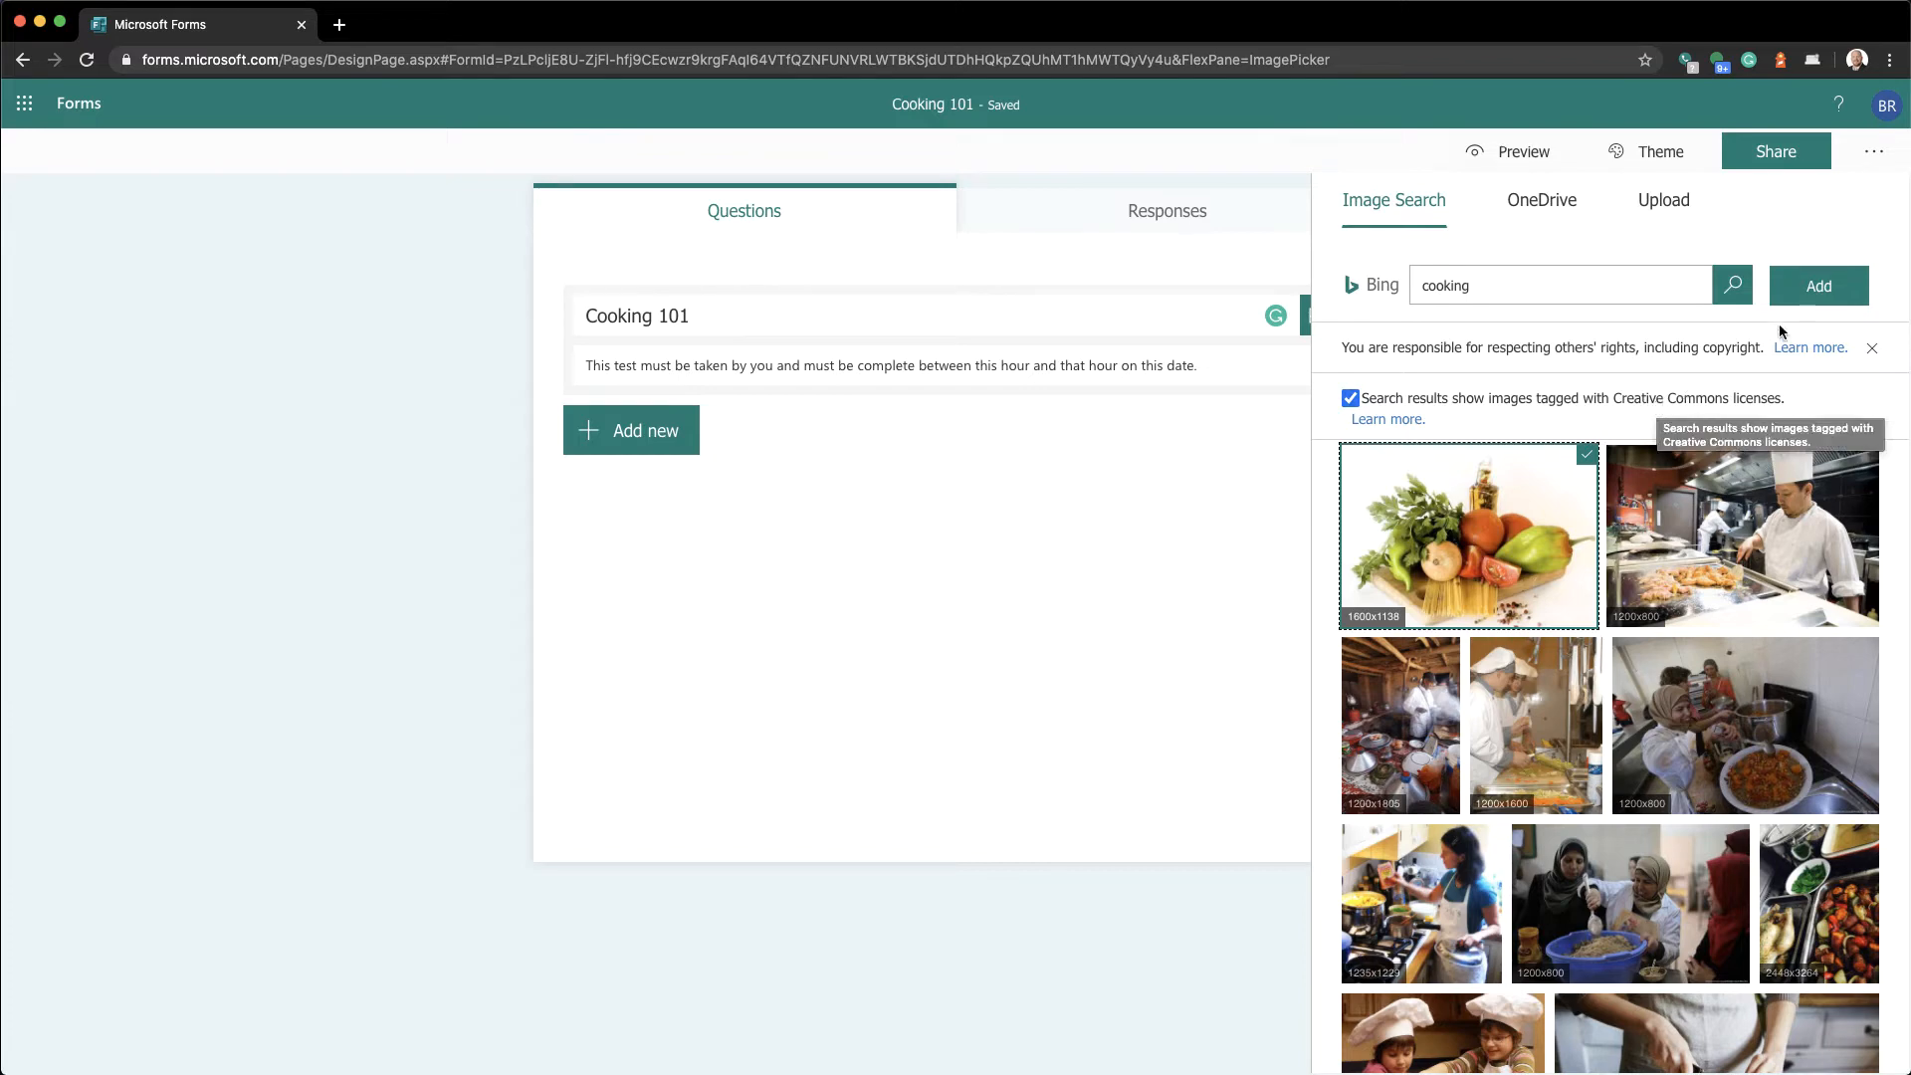
{"action": "left_click", "coordinate": [1831, 289]}
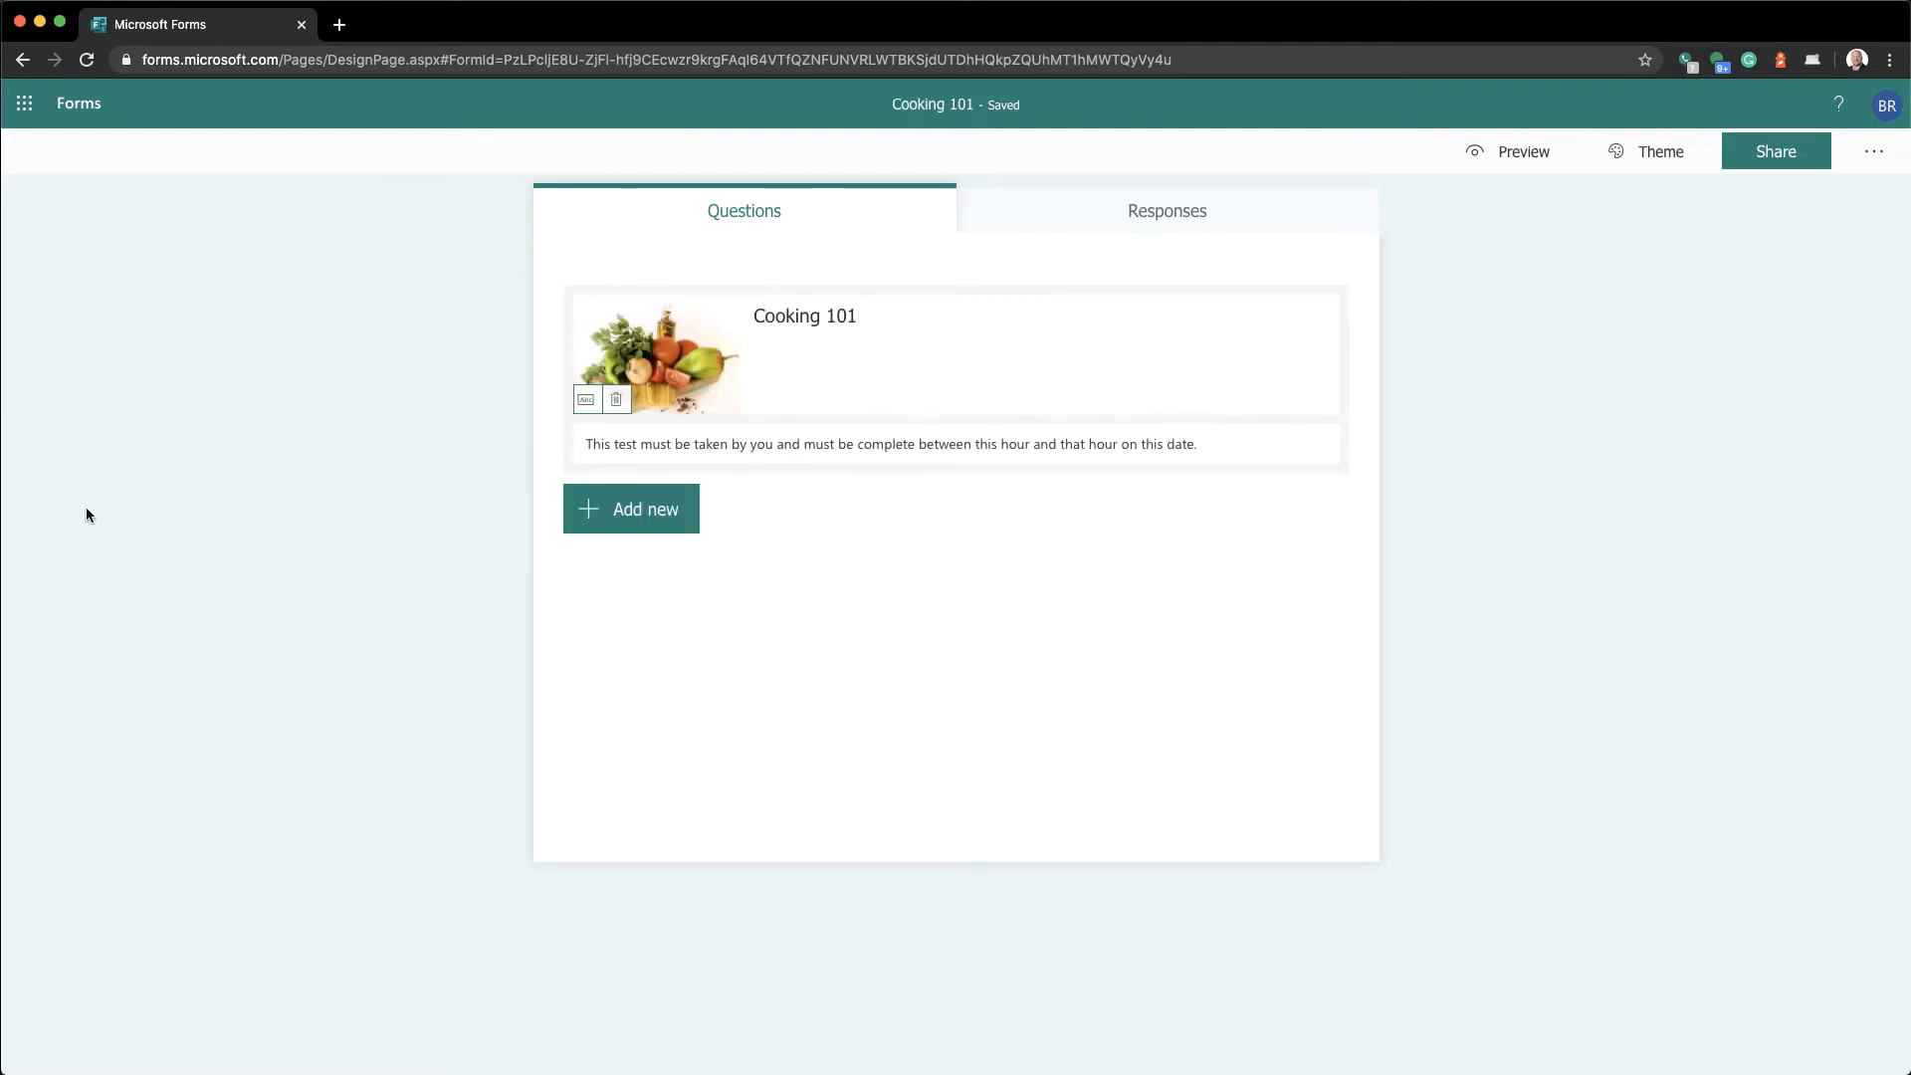
Give the title image the alt text 'This is an image of food in a tray'
{"action": "left_click", "coordinate": [590, 408]}
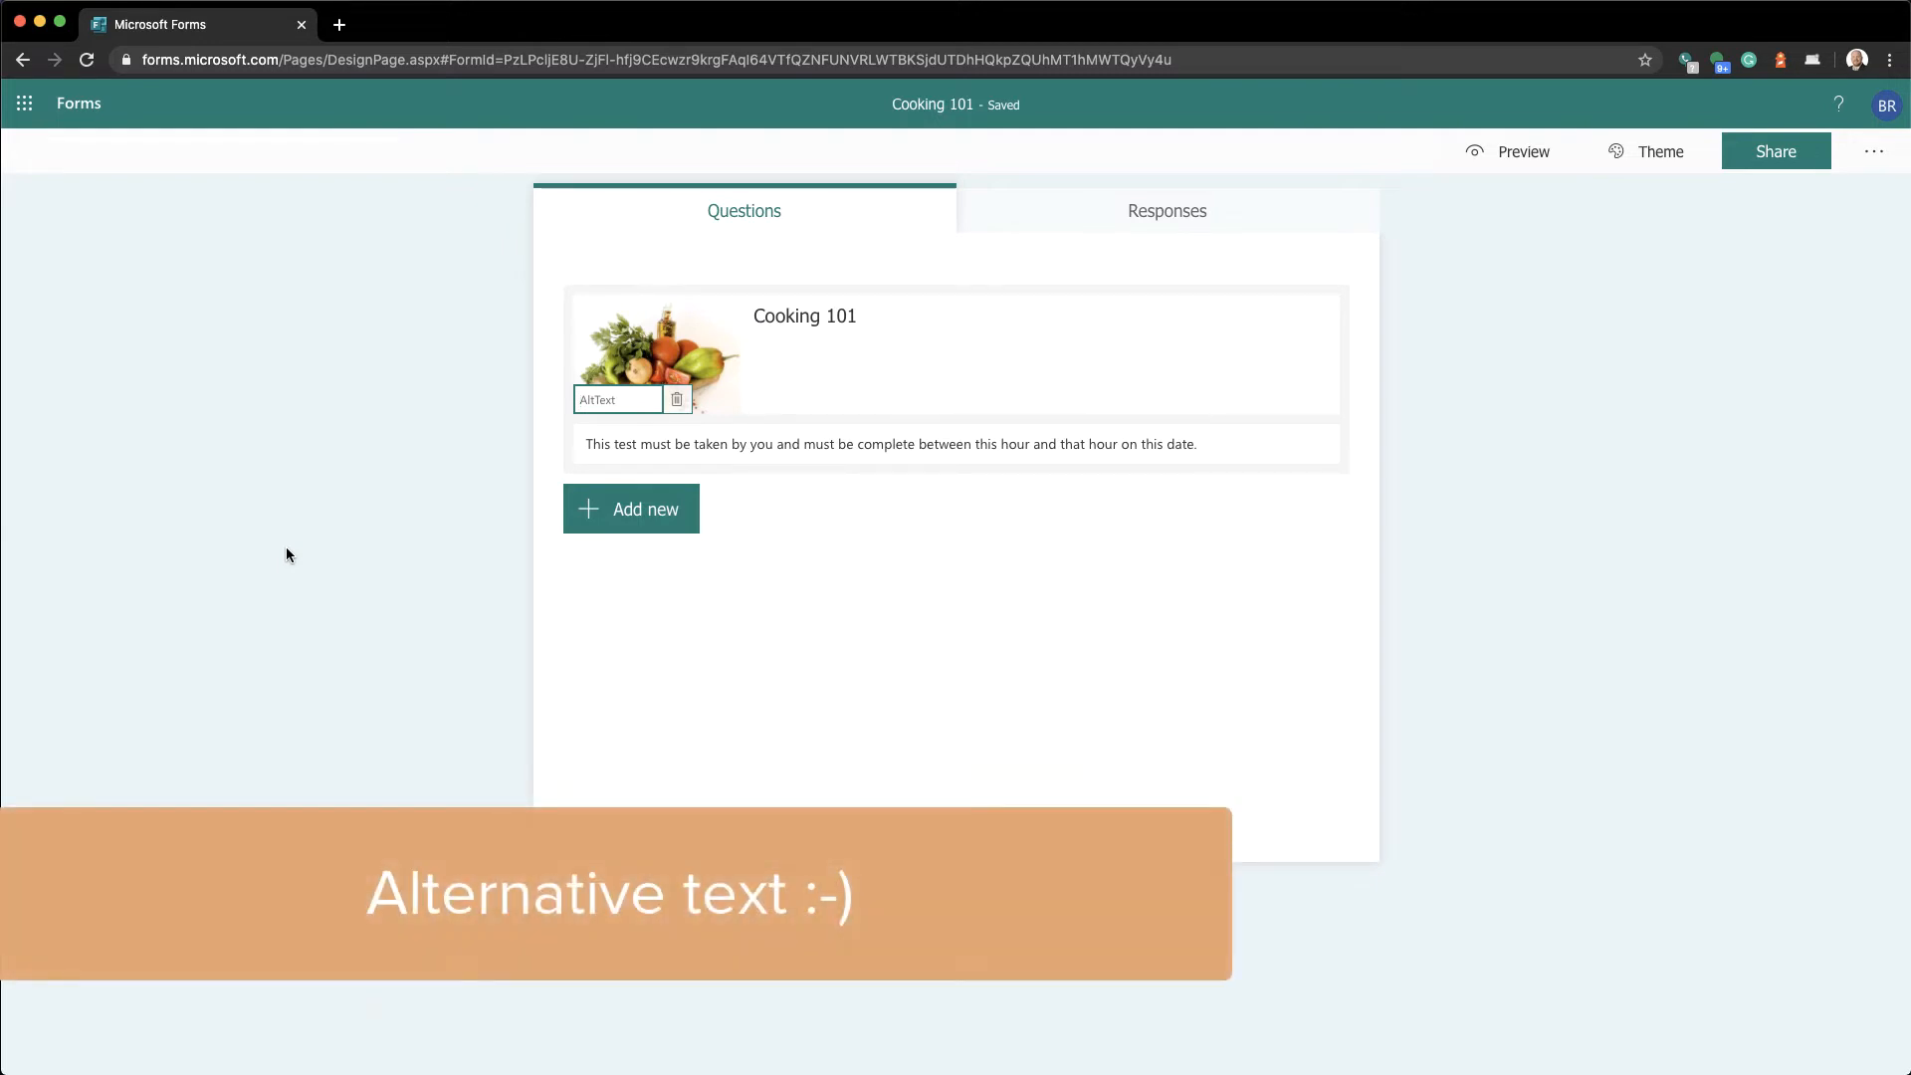
{"action": "type", "text": "This is an image of"}
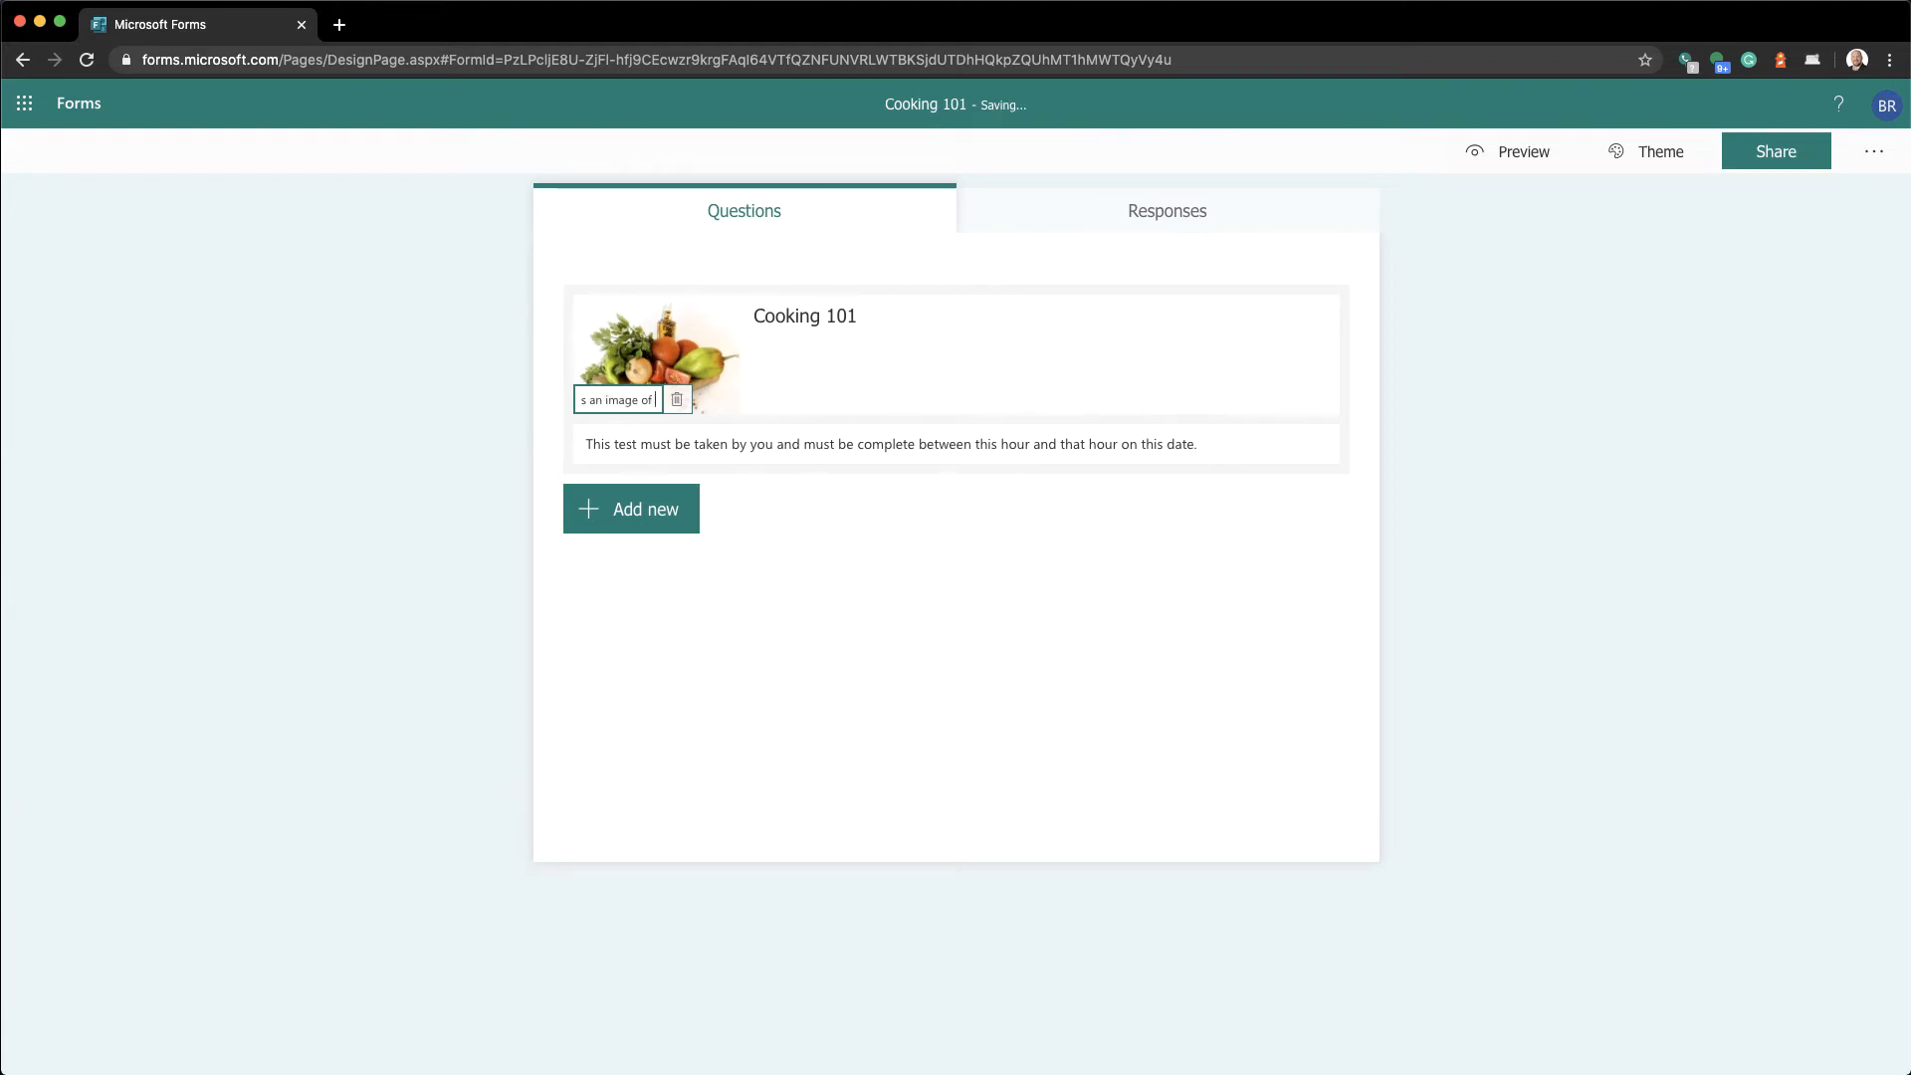
{"action": "type", "text": " food in a tray"}
{"action": "left_click", "coordinate": [252, 613]}
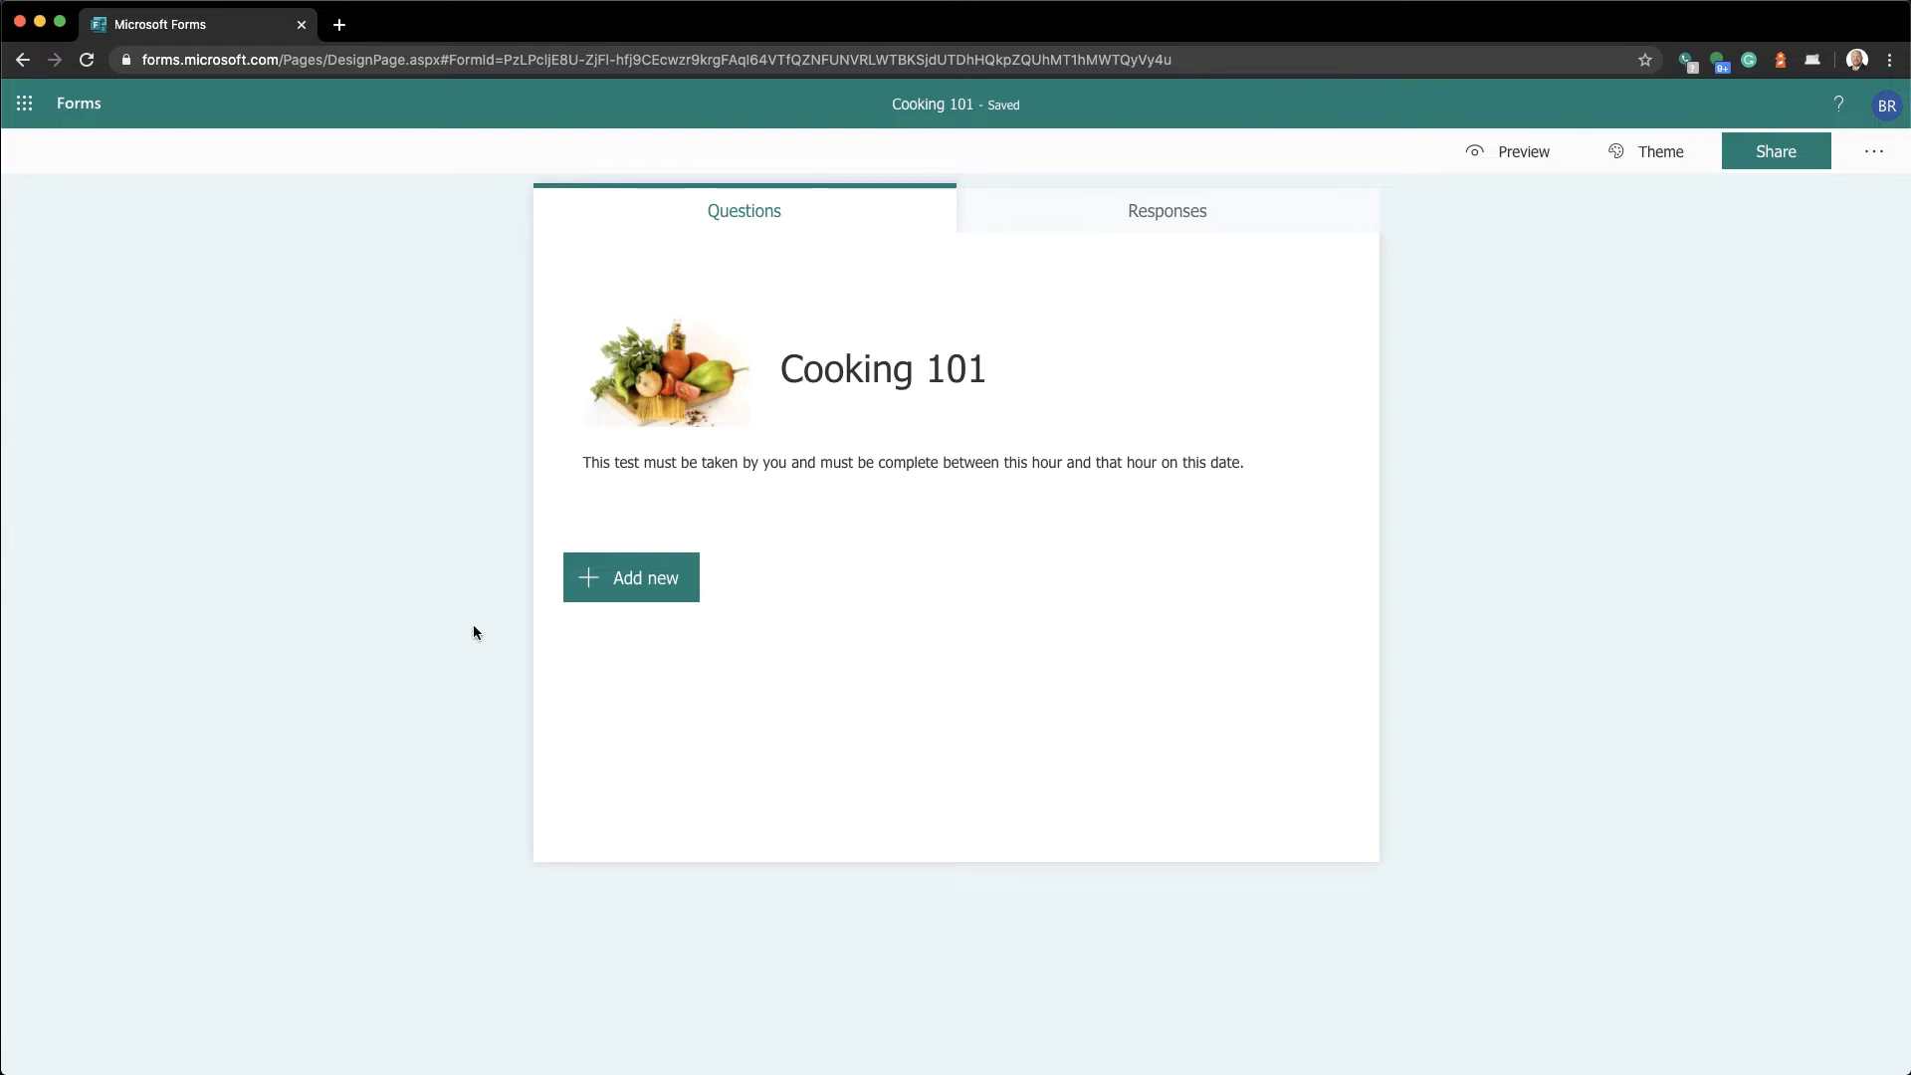
{"action": "left_click", "coordinate": [604, 600]}
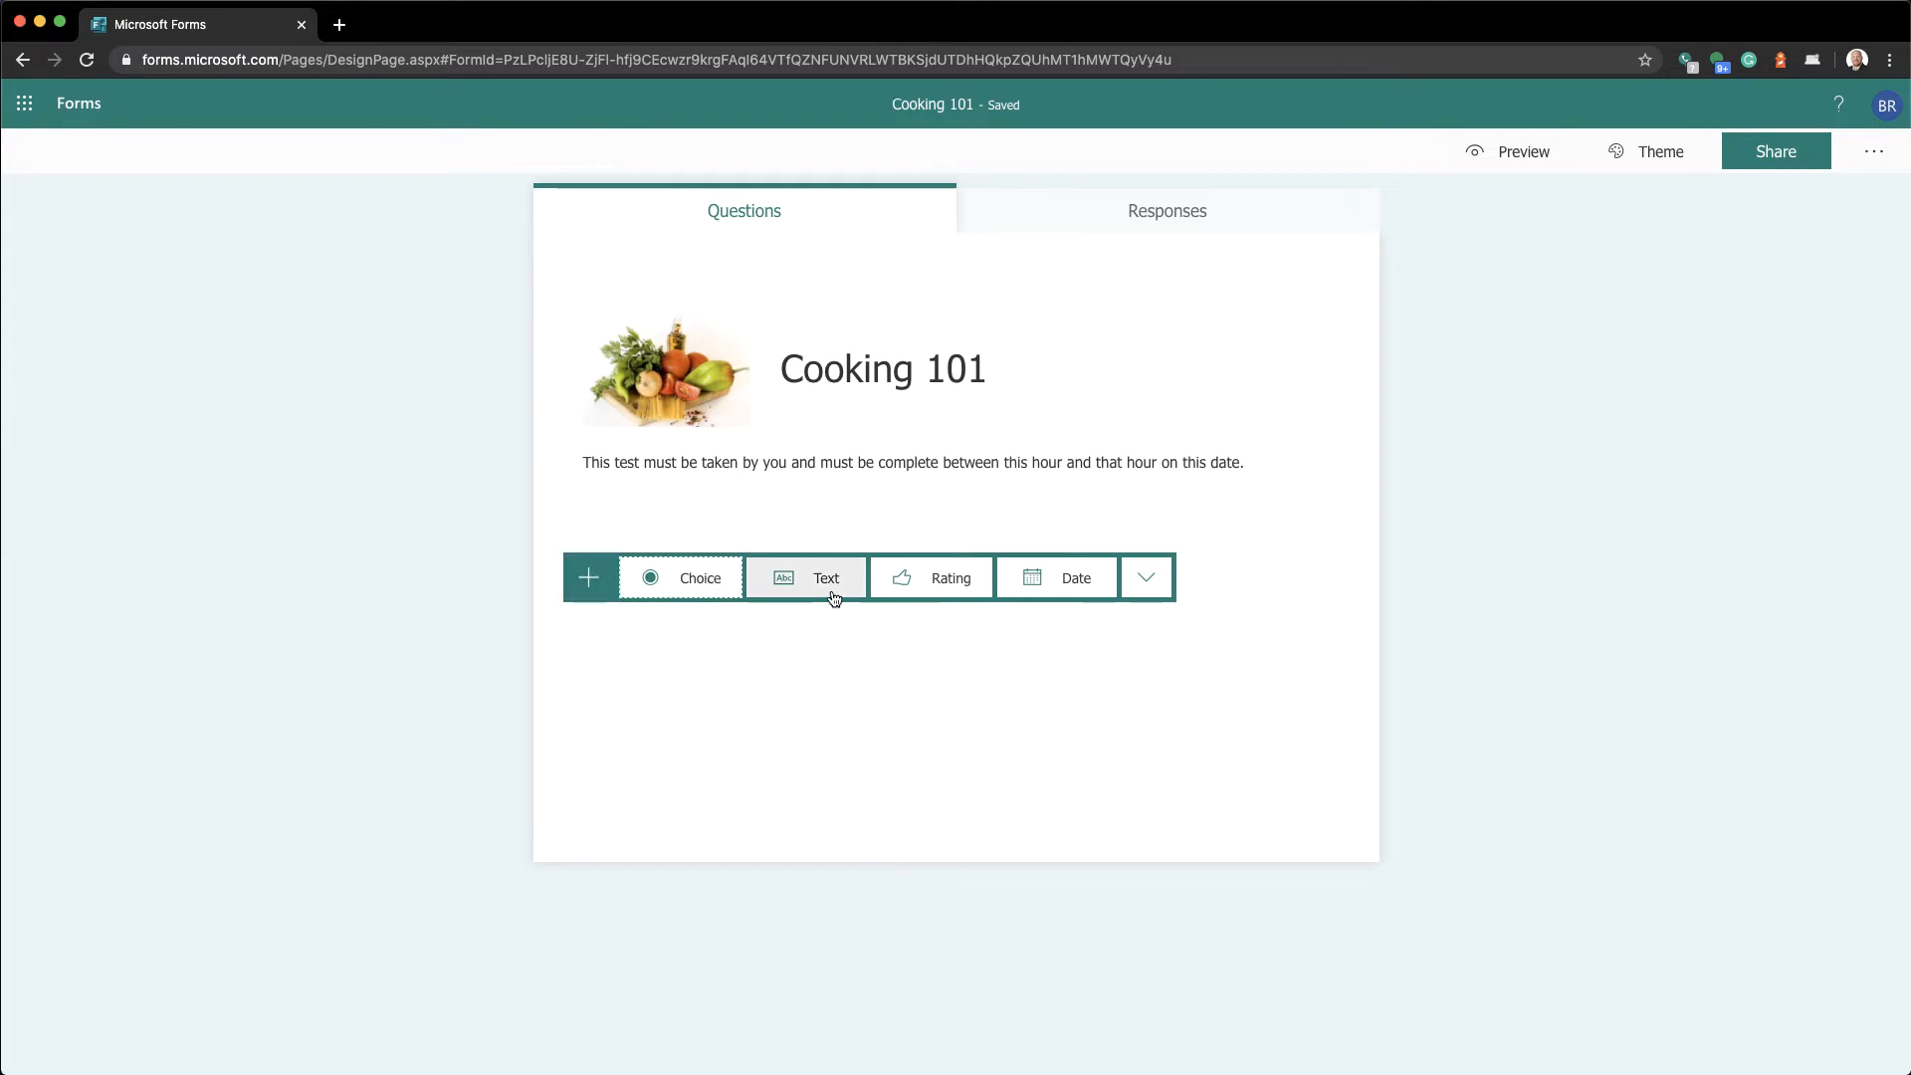
Look through the extra question types, then add a Choice question
{"action": "left_click", "coordinate": [1145, 583]}
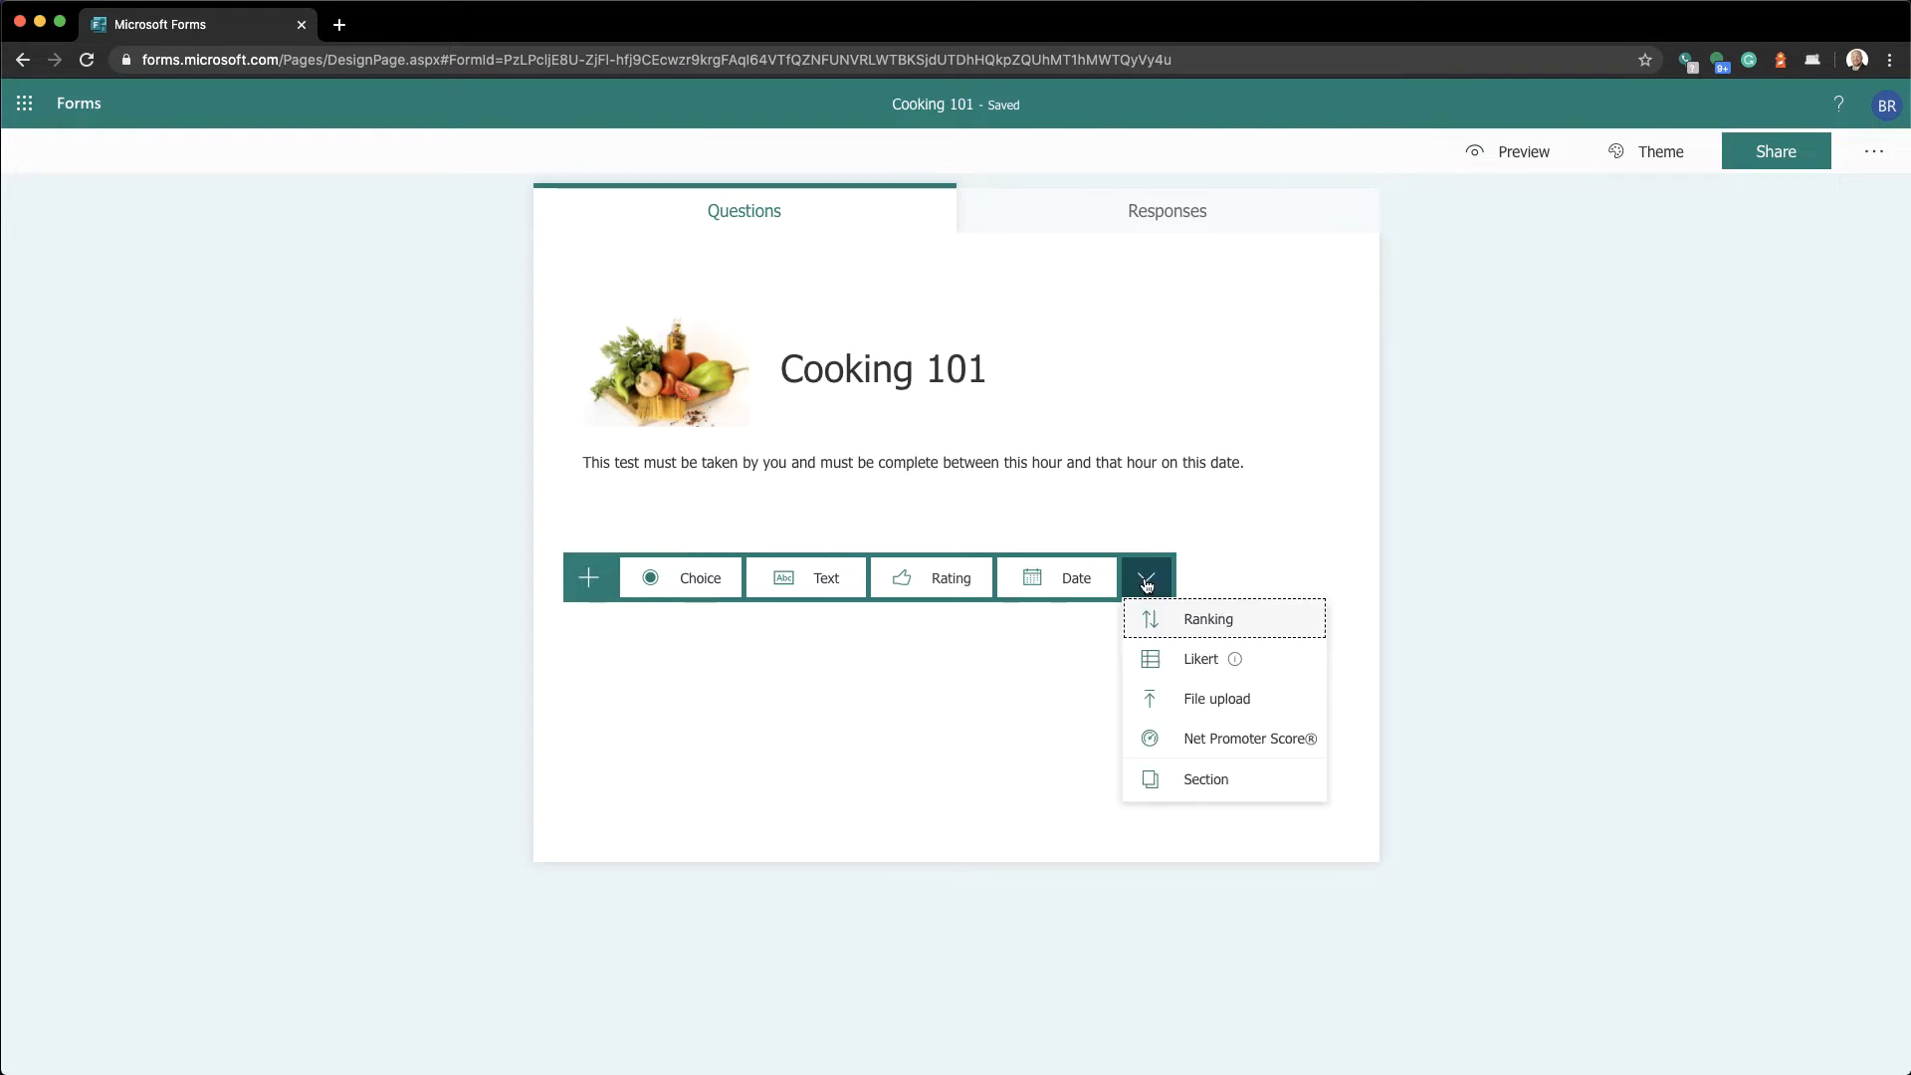
{"action": "mouse_move", "coordinate": [1190, 658]}
{"action": "left_click", "coordinate": [700, 578]}
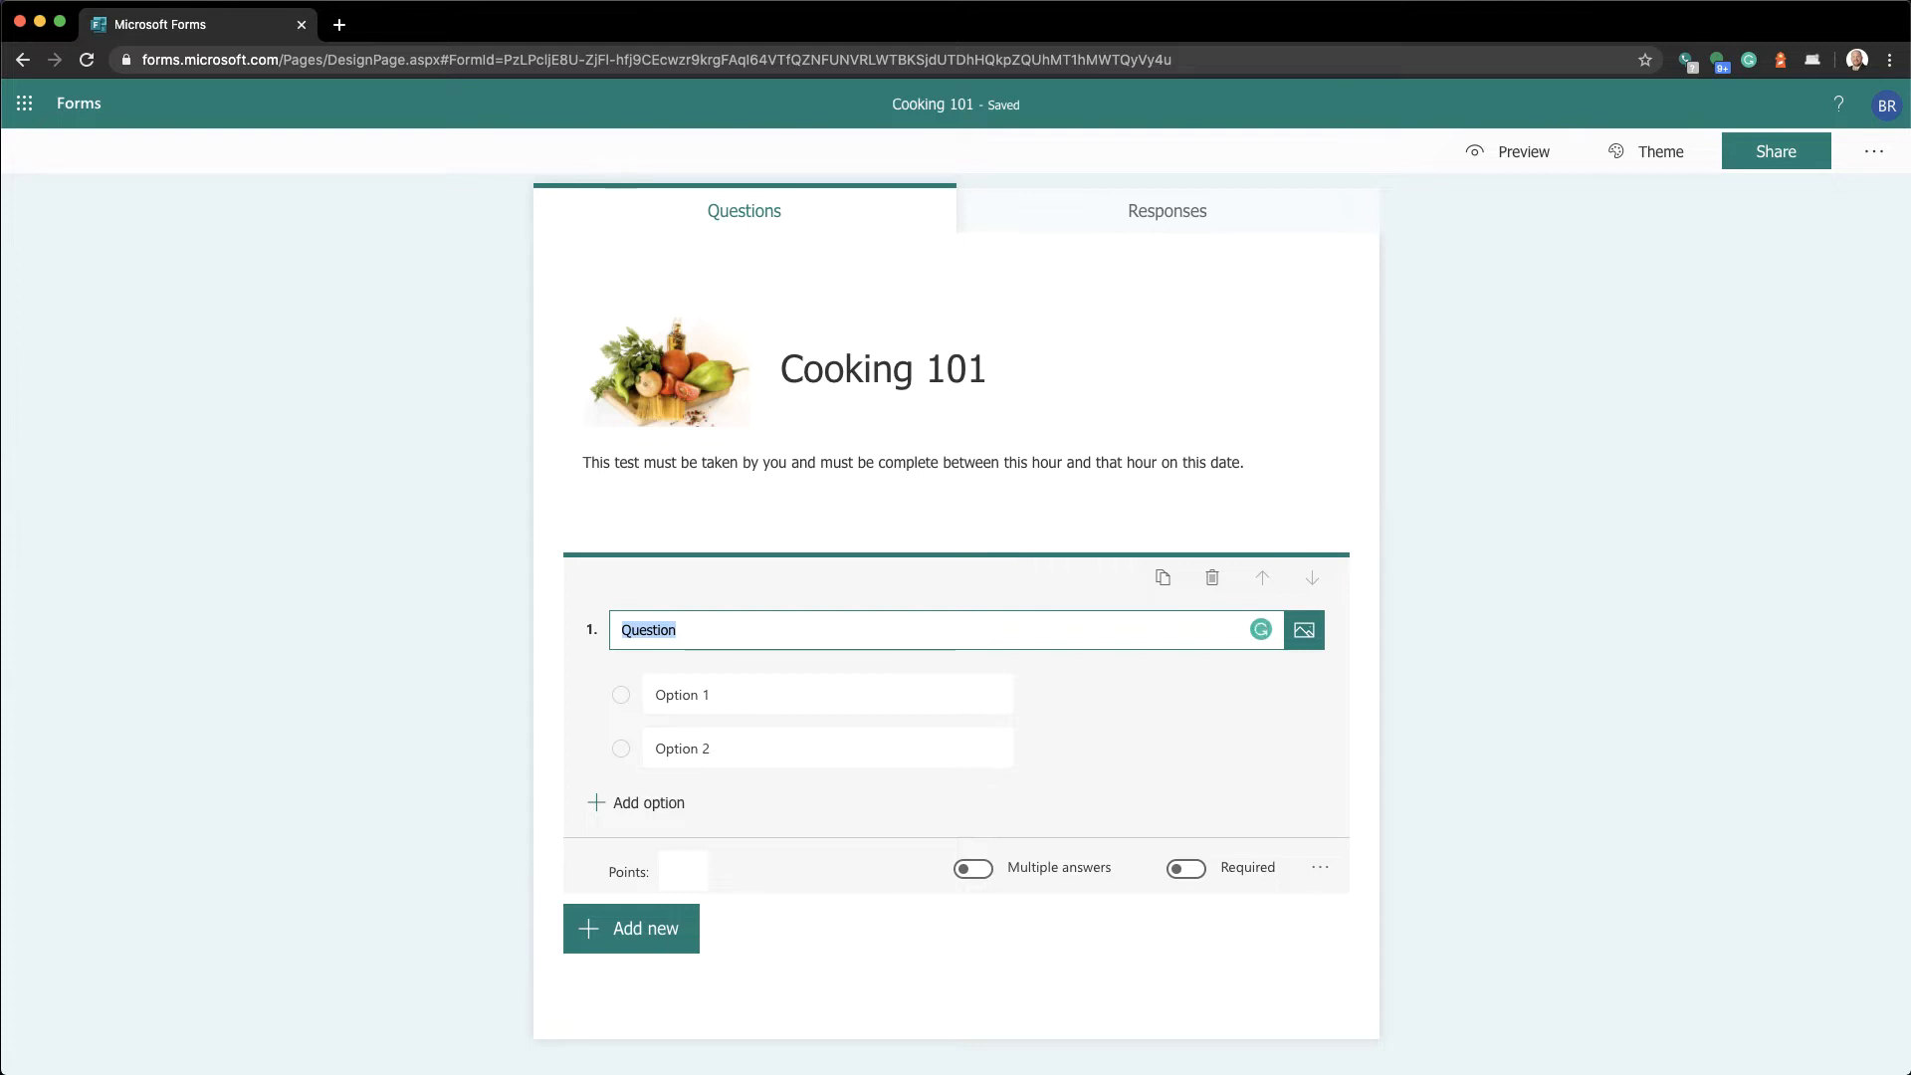
Title question 1 'Is a tomato a fruit or a vegetable?', leaving both answer options blank
{"action": "type", "text": "Is a tomat"}
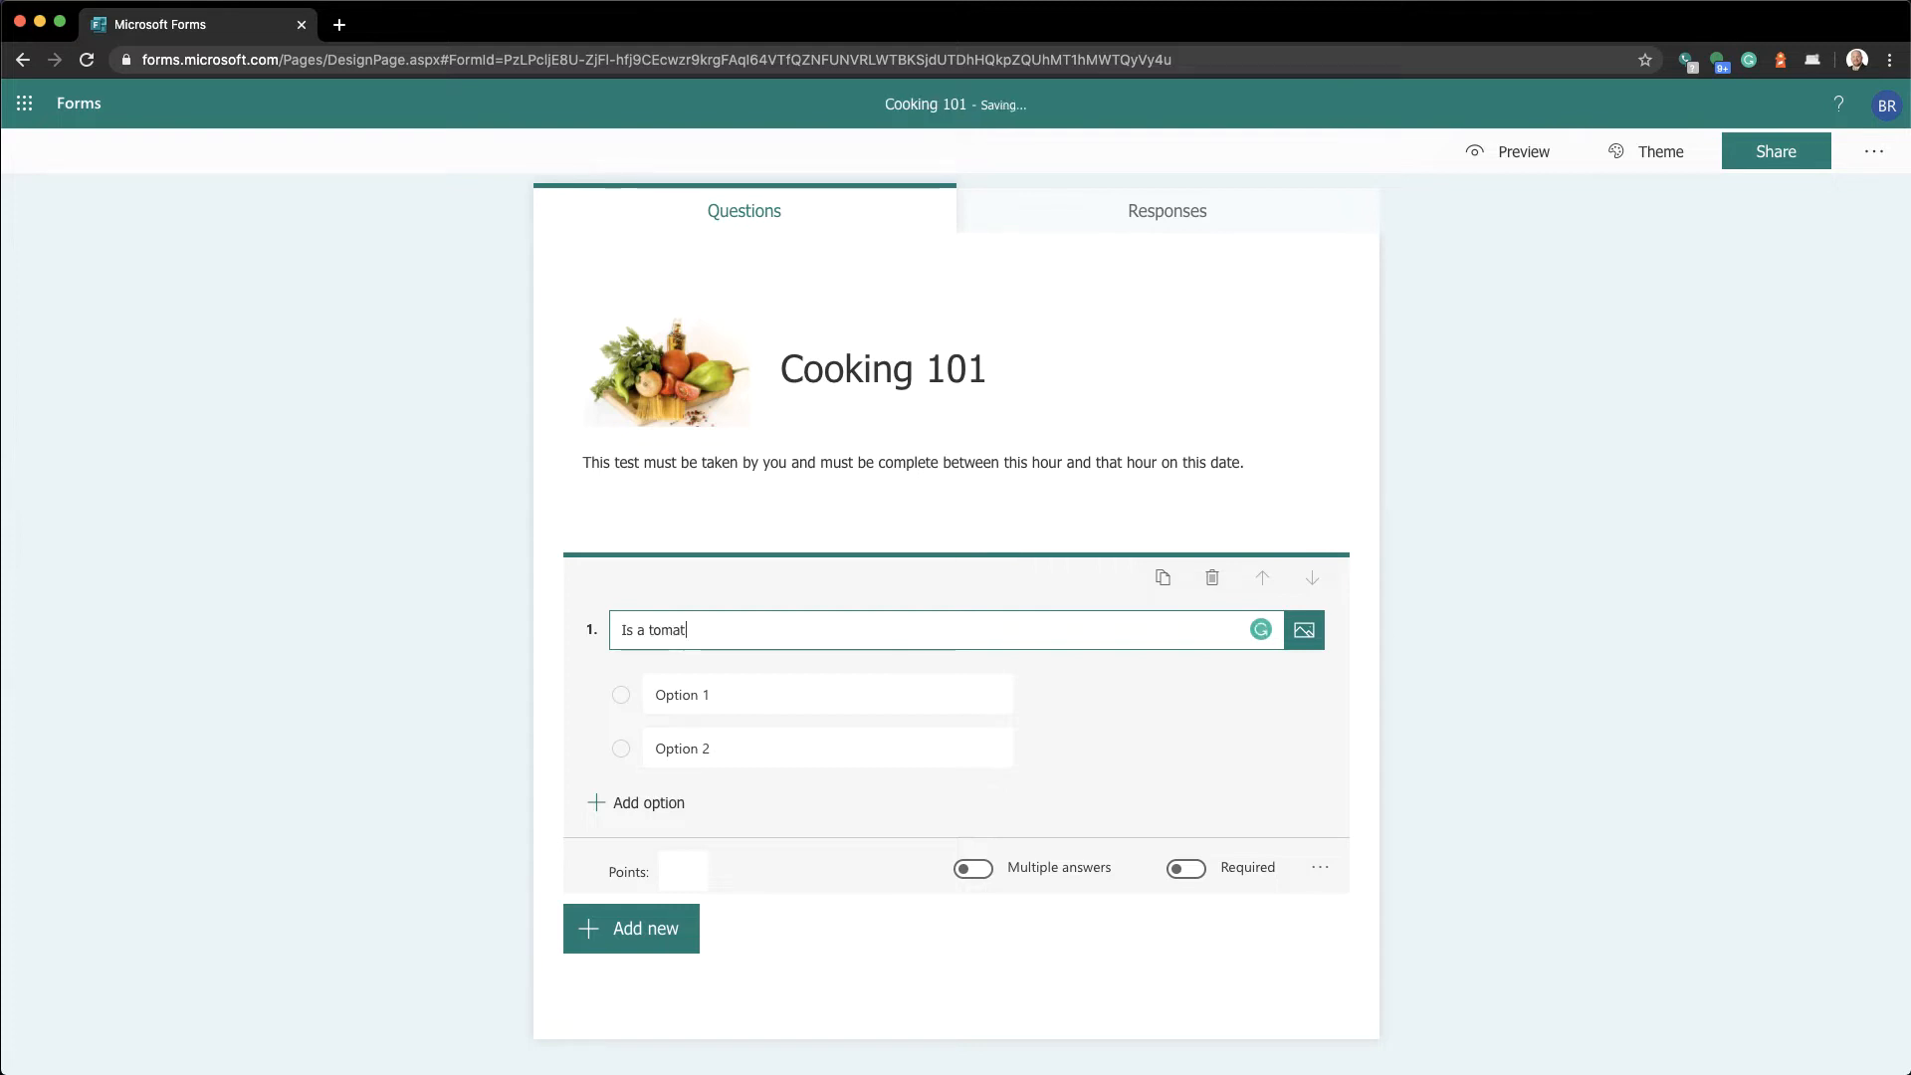
{"action": "type", "text": "o a fruit or a"}
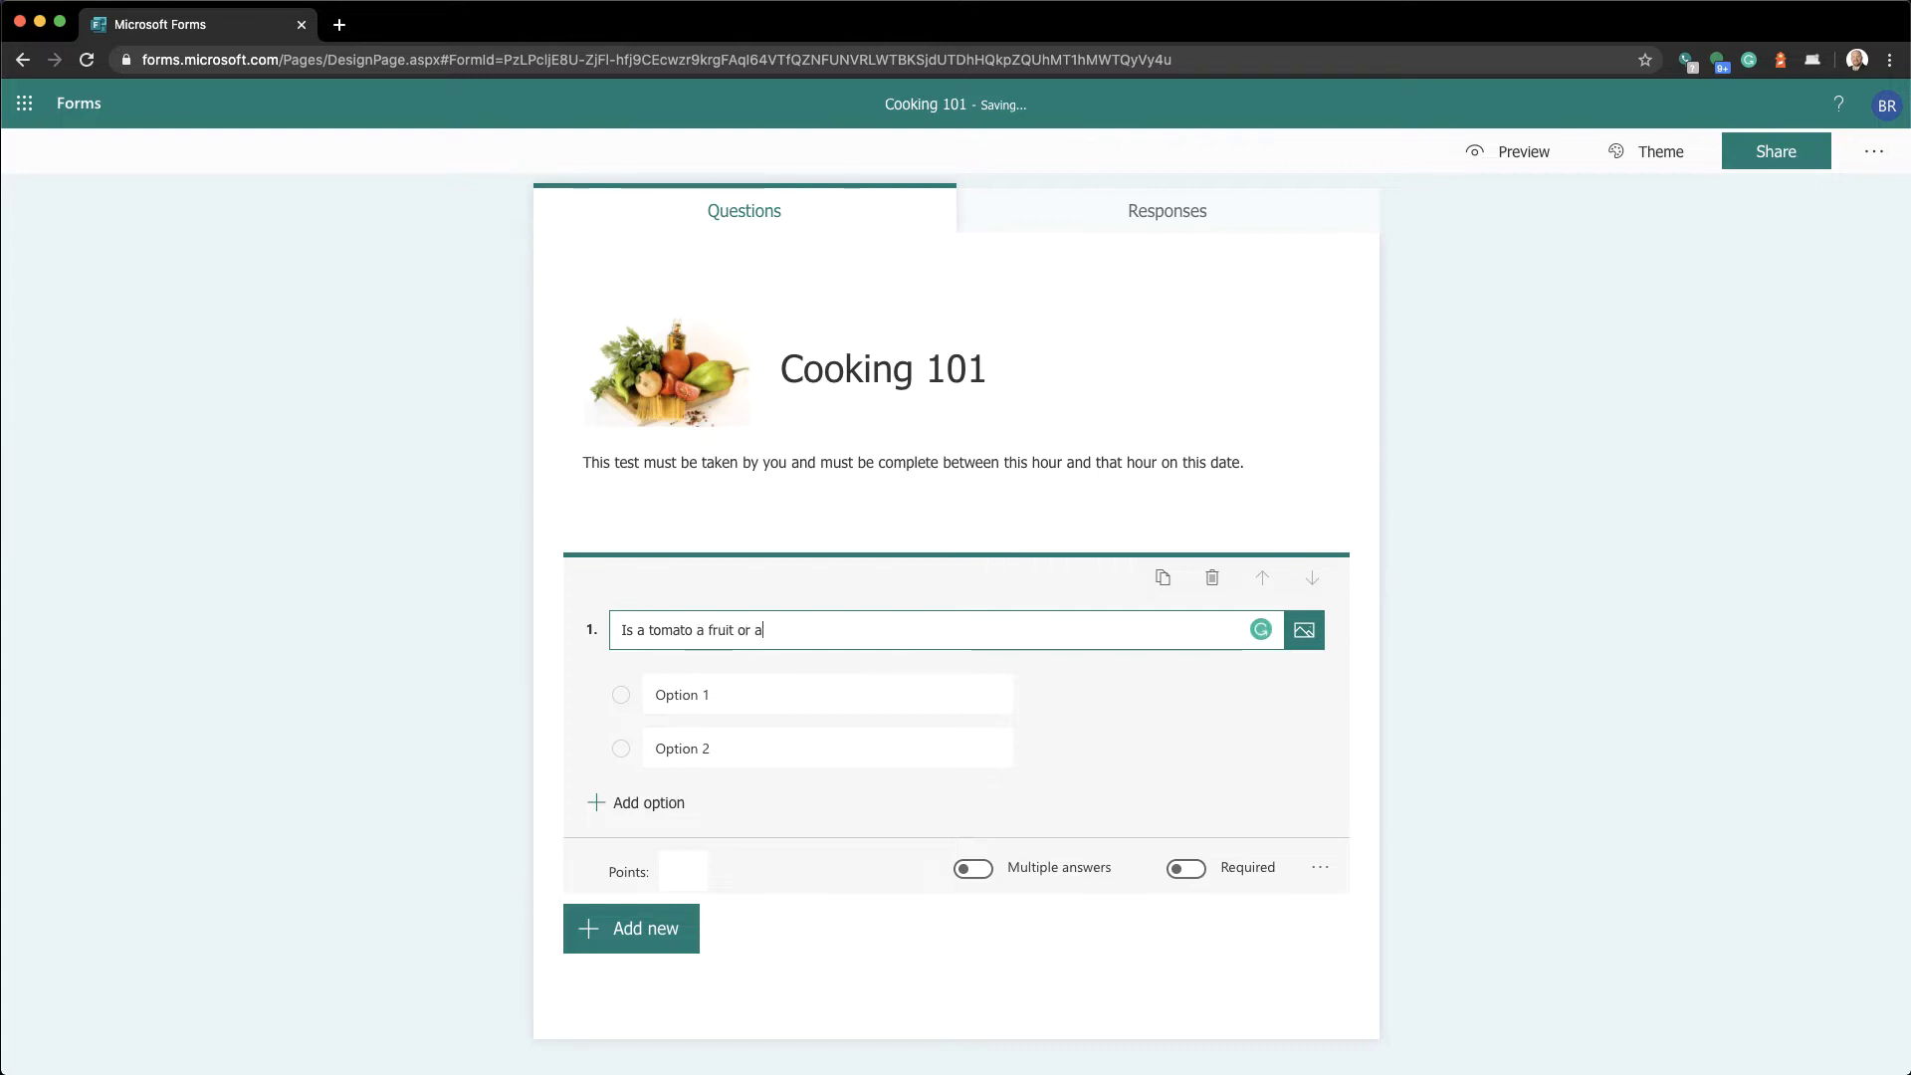
{"action": "type", "text": " veget"}
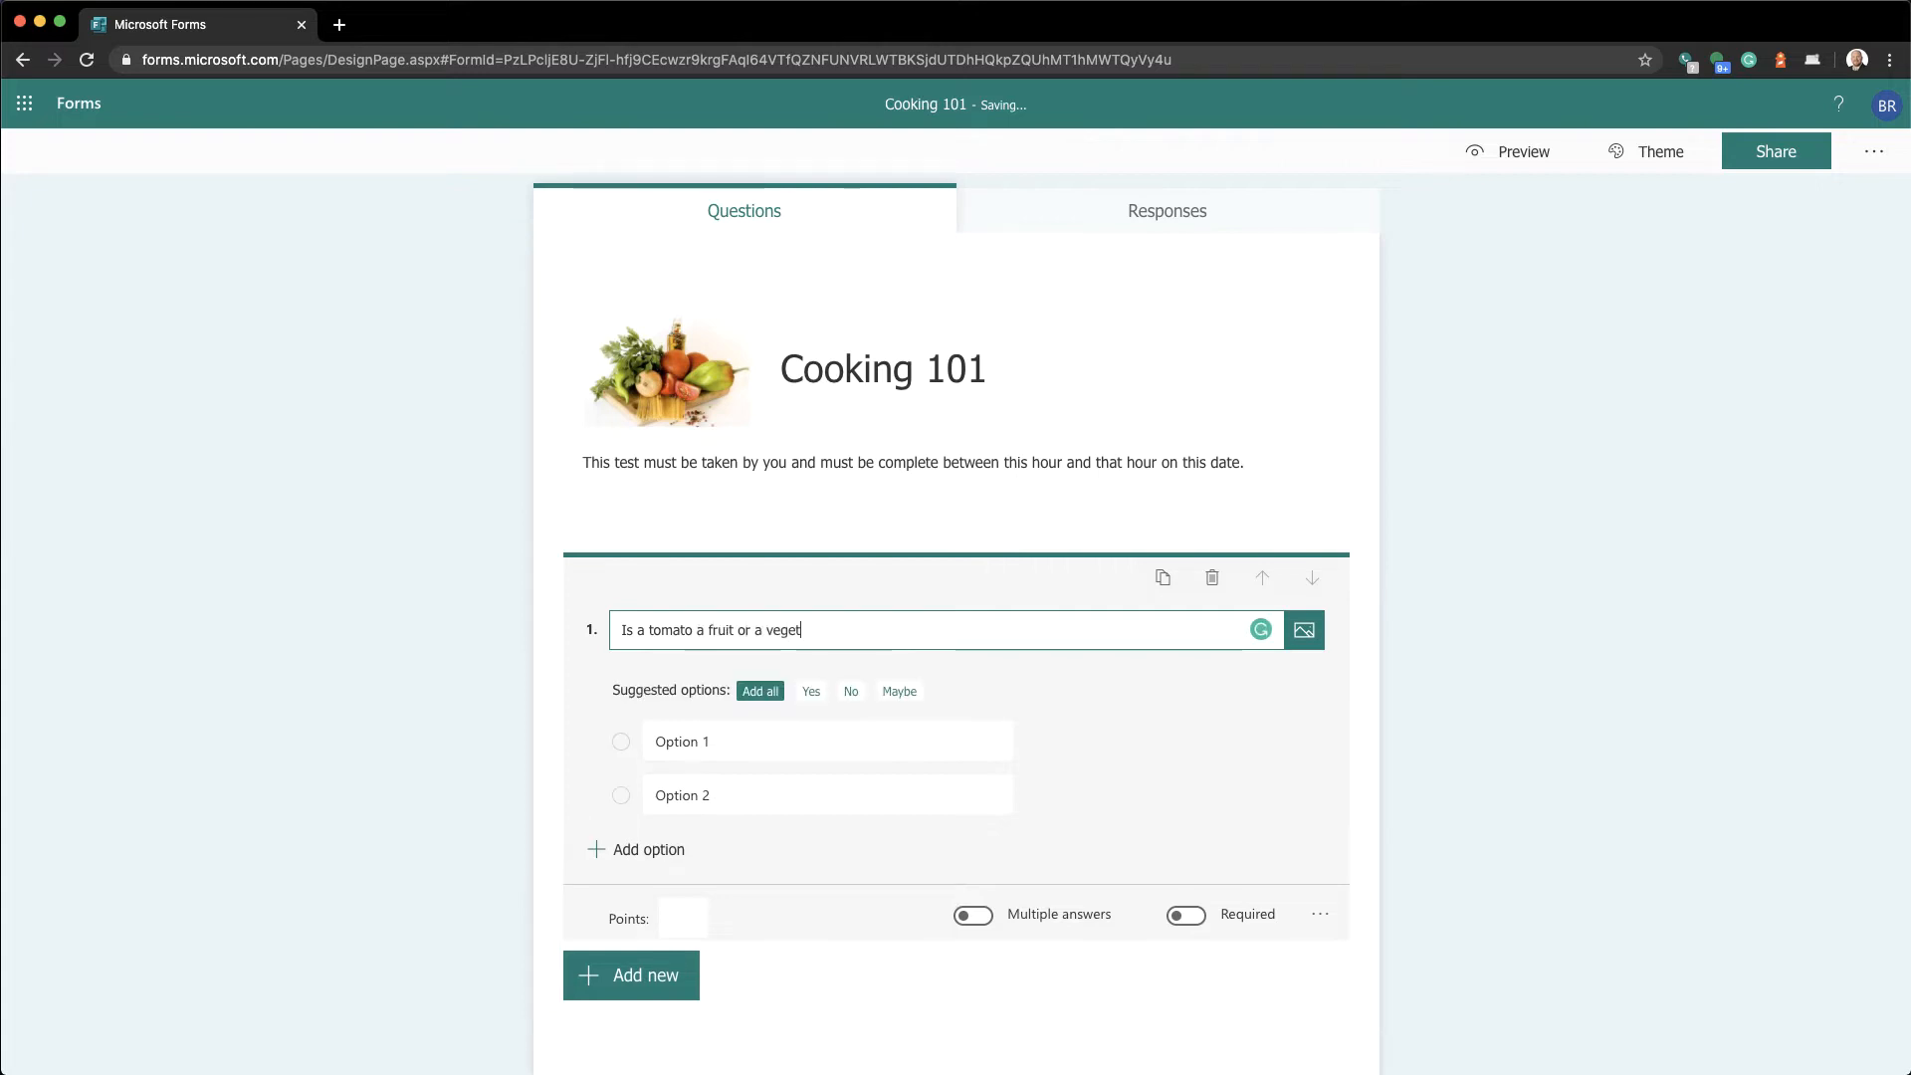
{"action": "type", "text": "able?"}
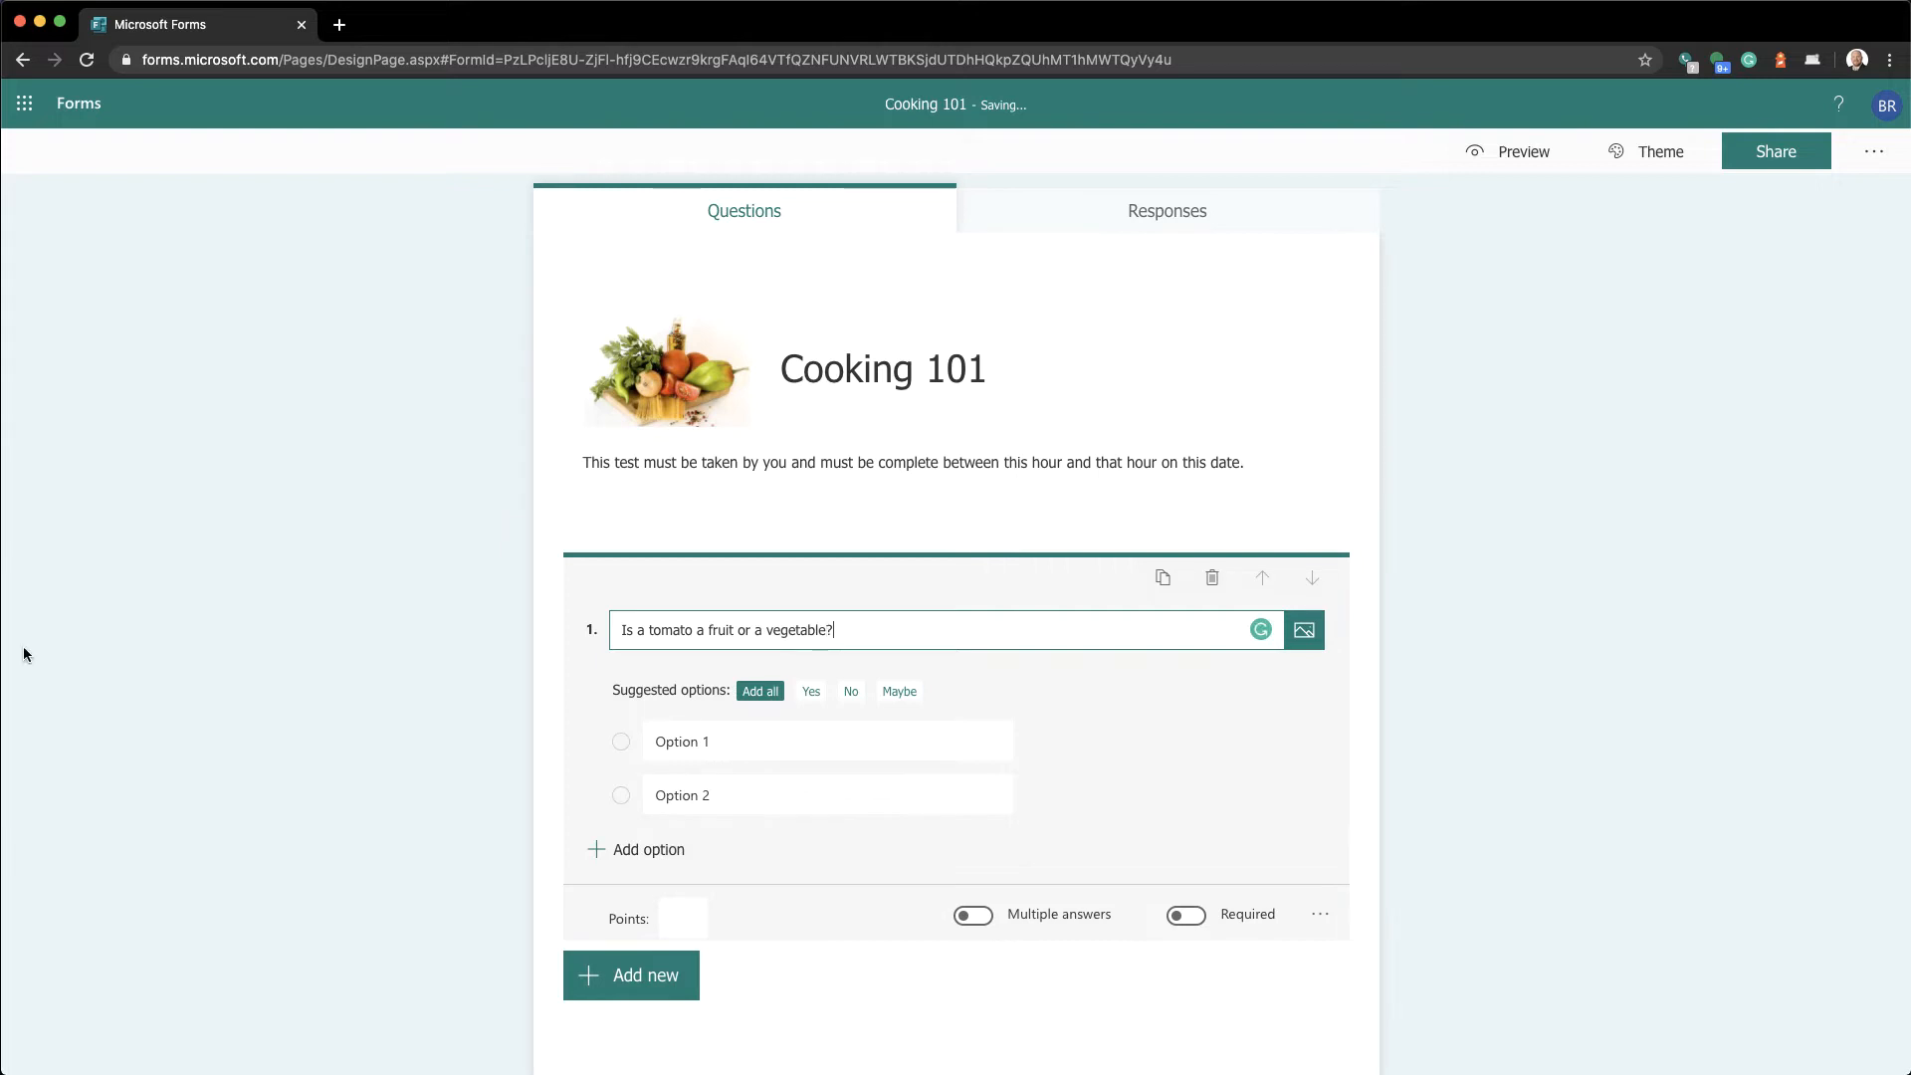
{"action": "left_click", "coordinate": [702, 740]}
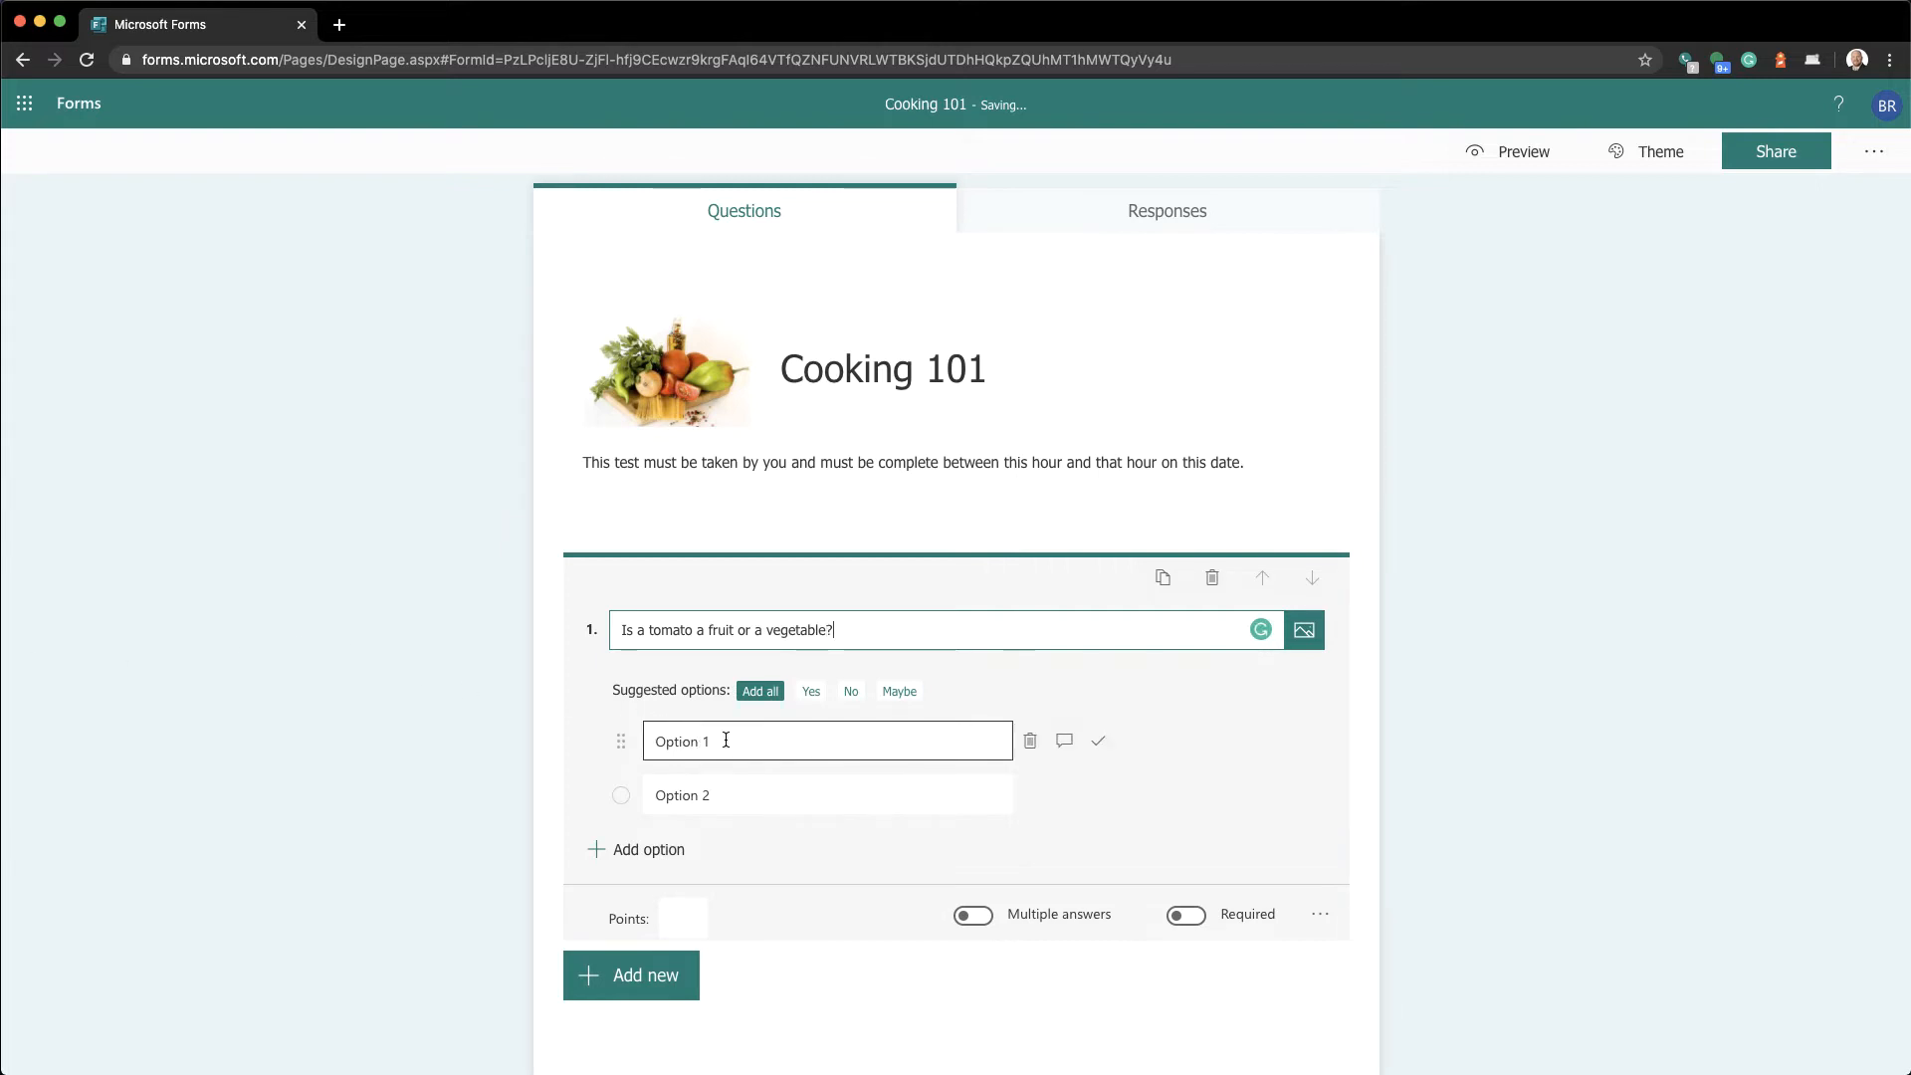
{"action": "left_click", "coordinate": [716, 794]}
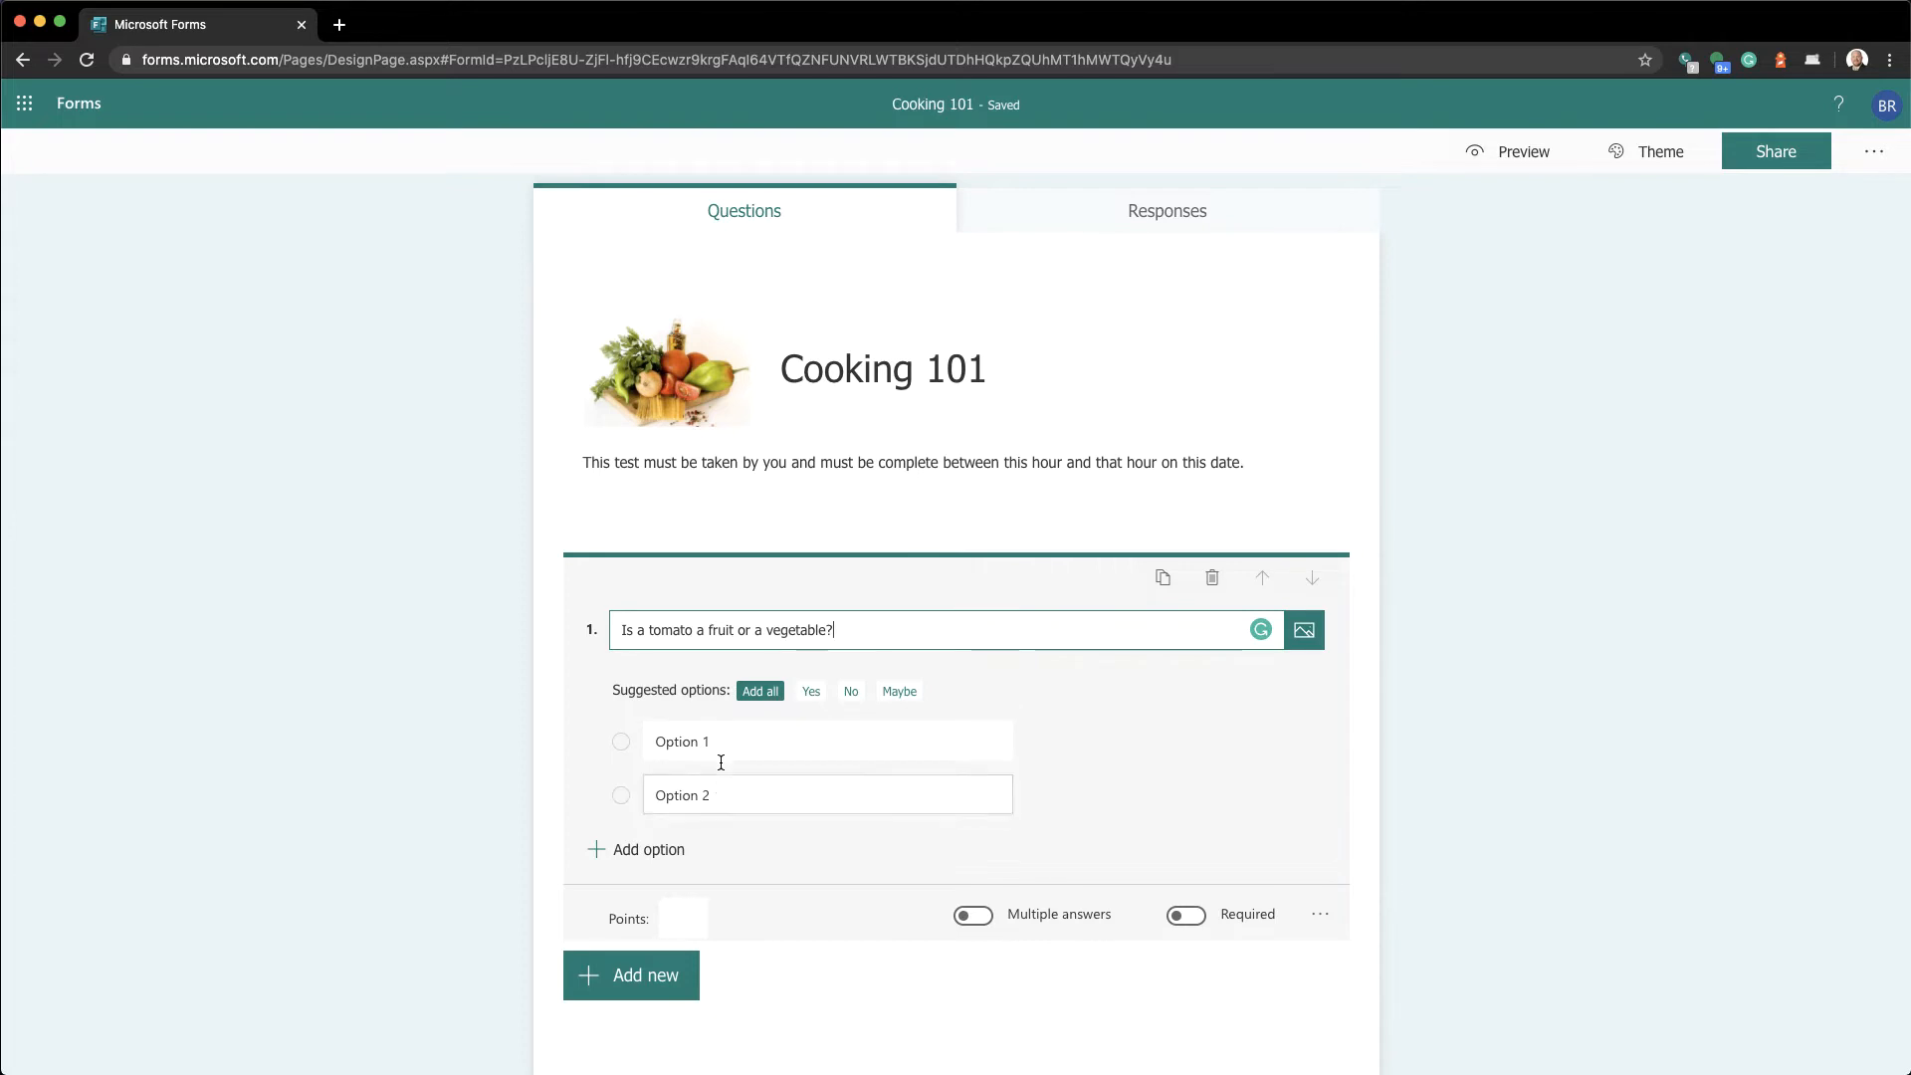
{"action": "left_click", "coordinate": [725, 748]}
{"action": "left_click", "coordinate": [875, 782]}
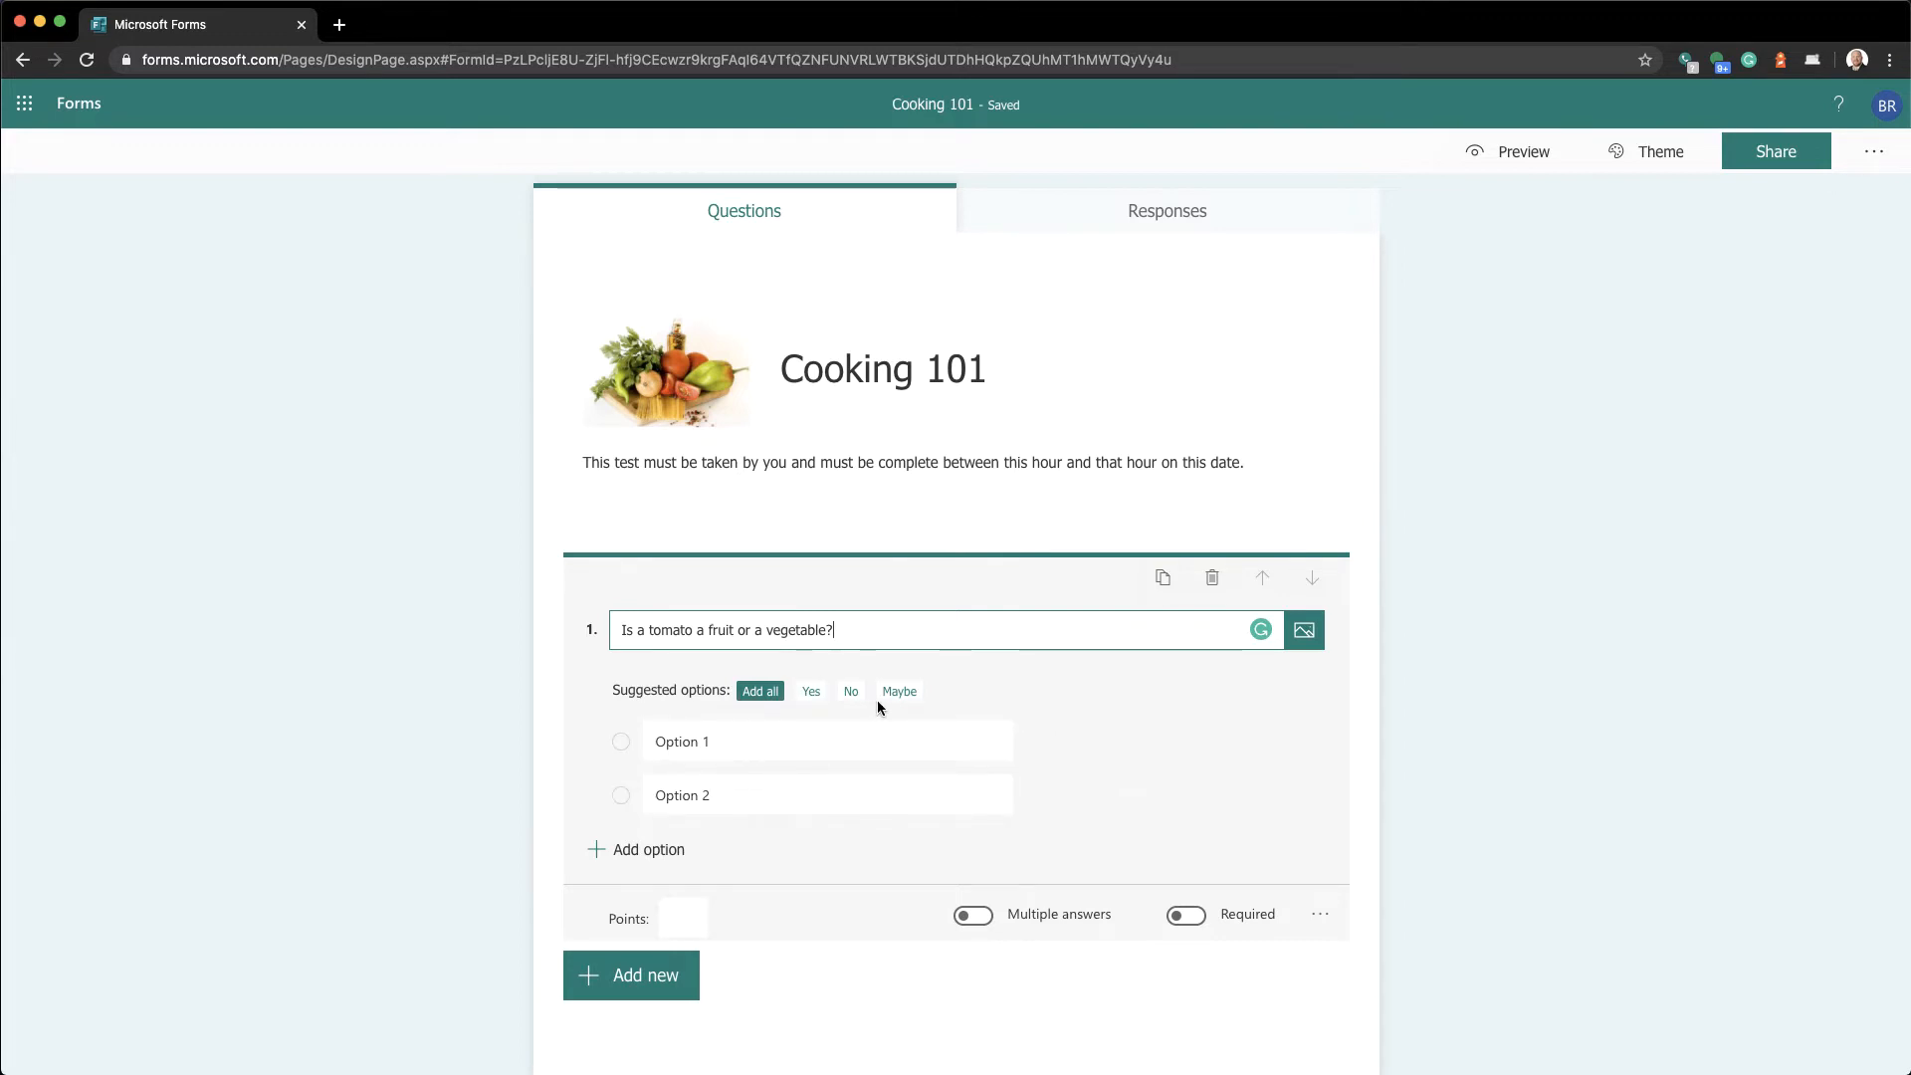
Set the first two answer options to 'It is a fruit.' and 'It is a vegetable.'
{"action": "left_click", "coordinate": [814, 694]}
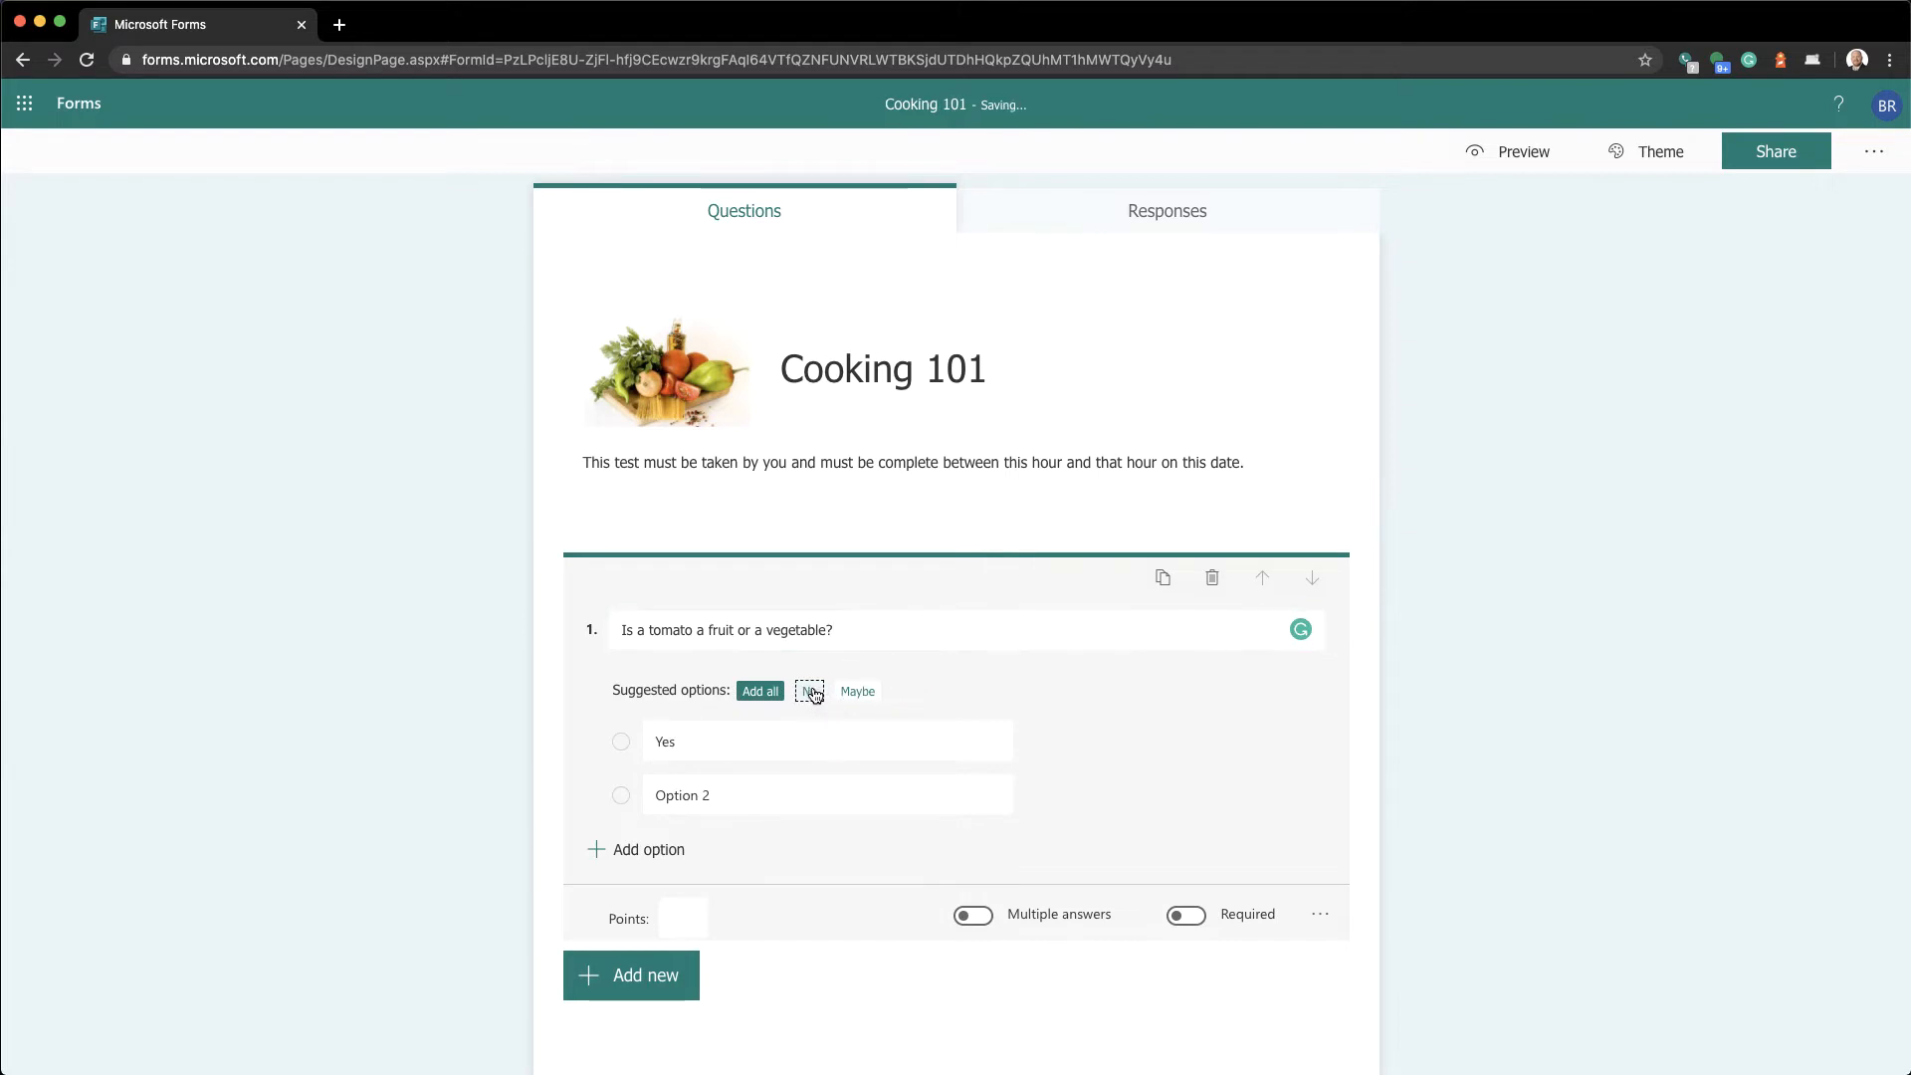
{"action": "left_click", "coordinate": [814, 693]}
{"action": "left_click", "coordinate": [782, 736]}
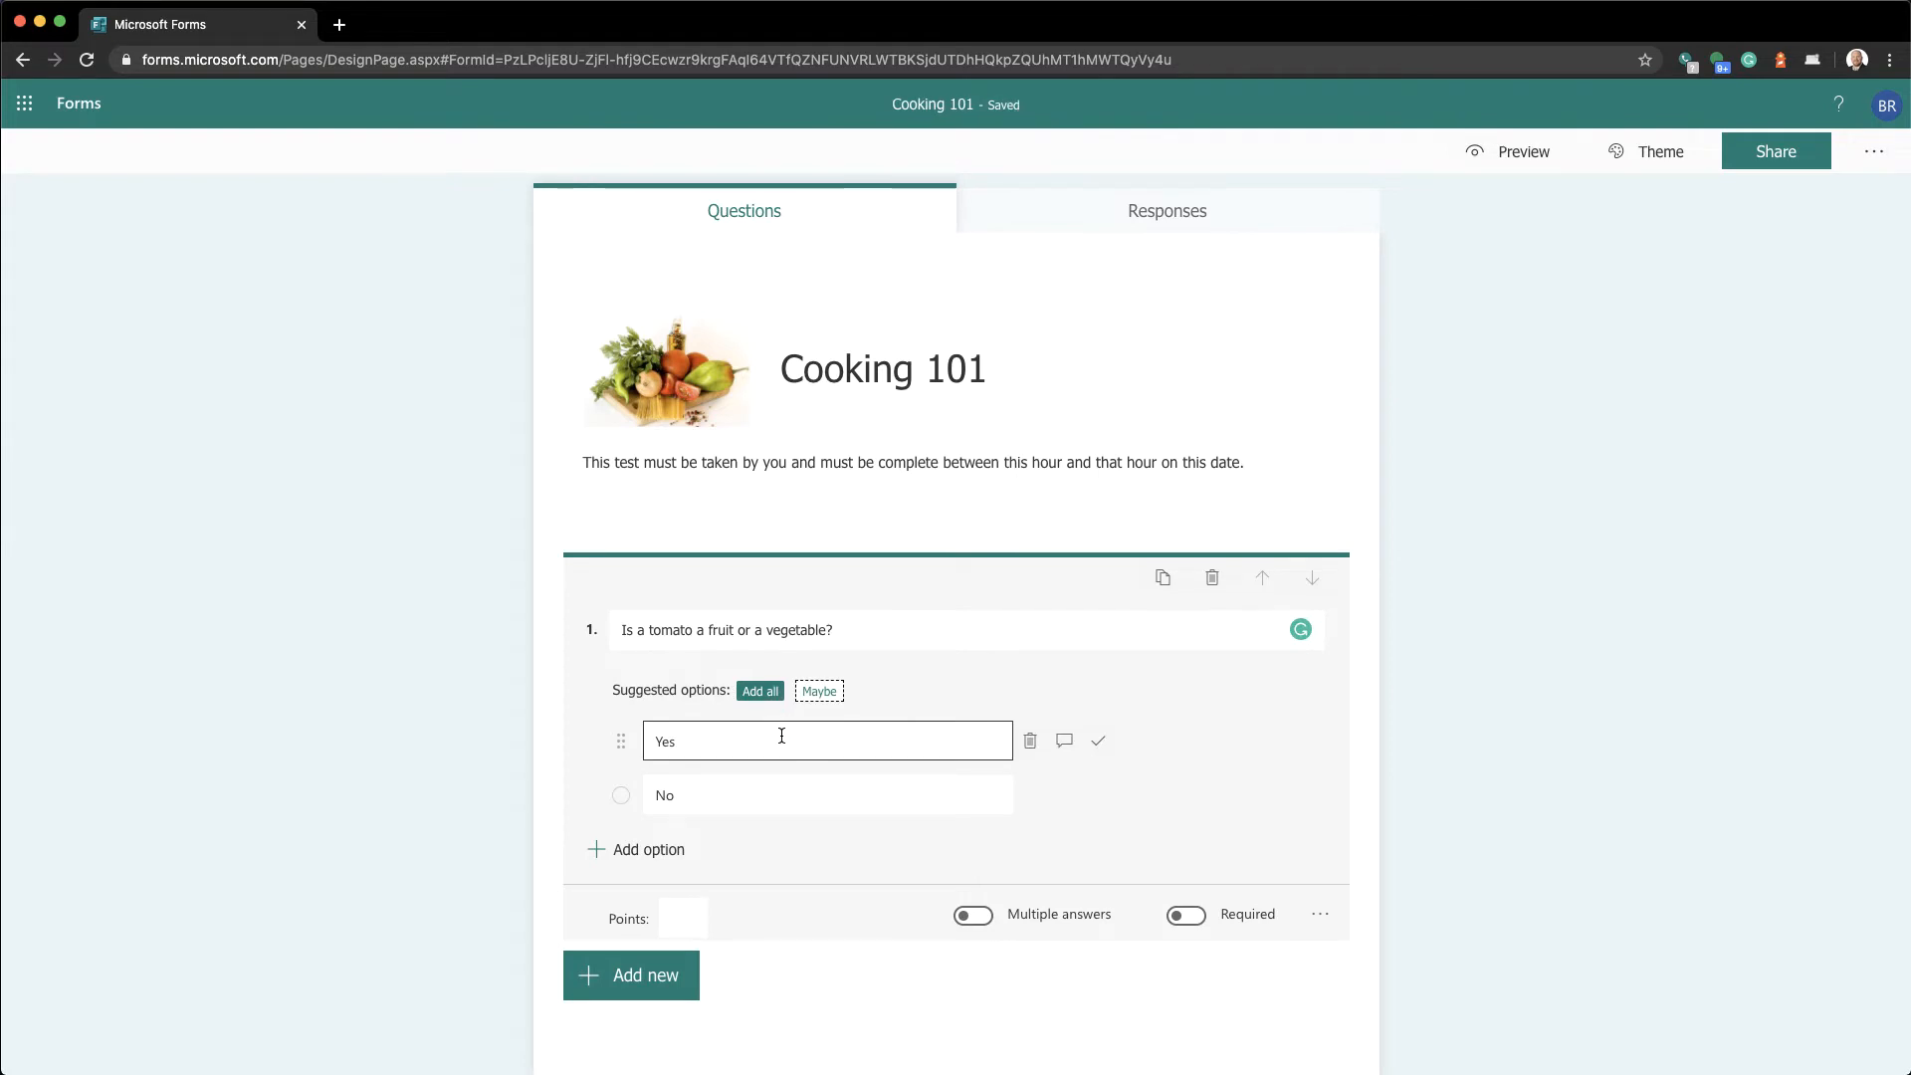
{"action": "double_click", "coordinate": [783, 736]}
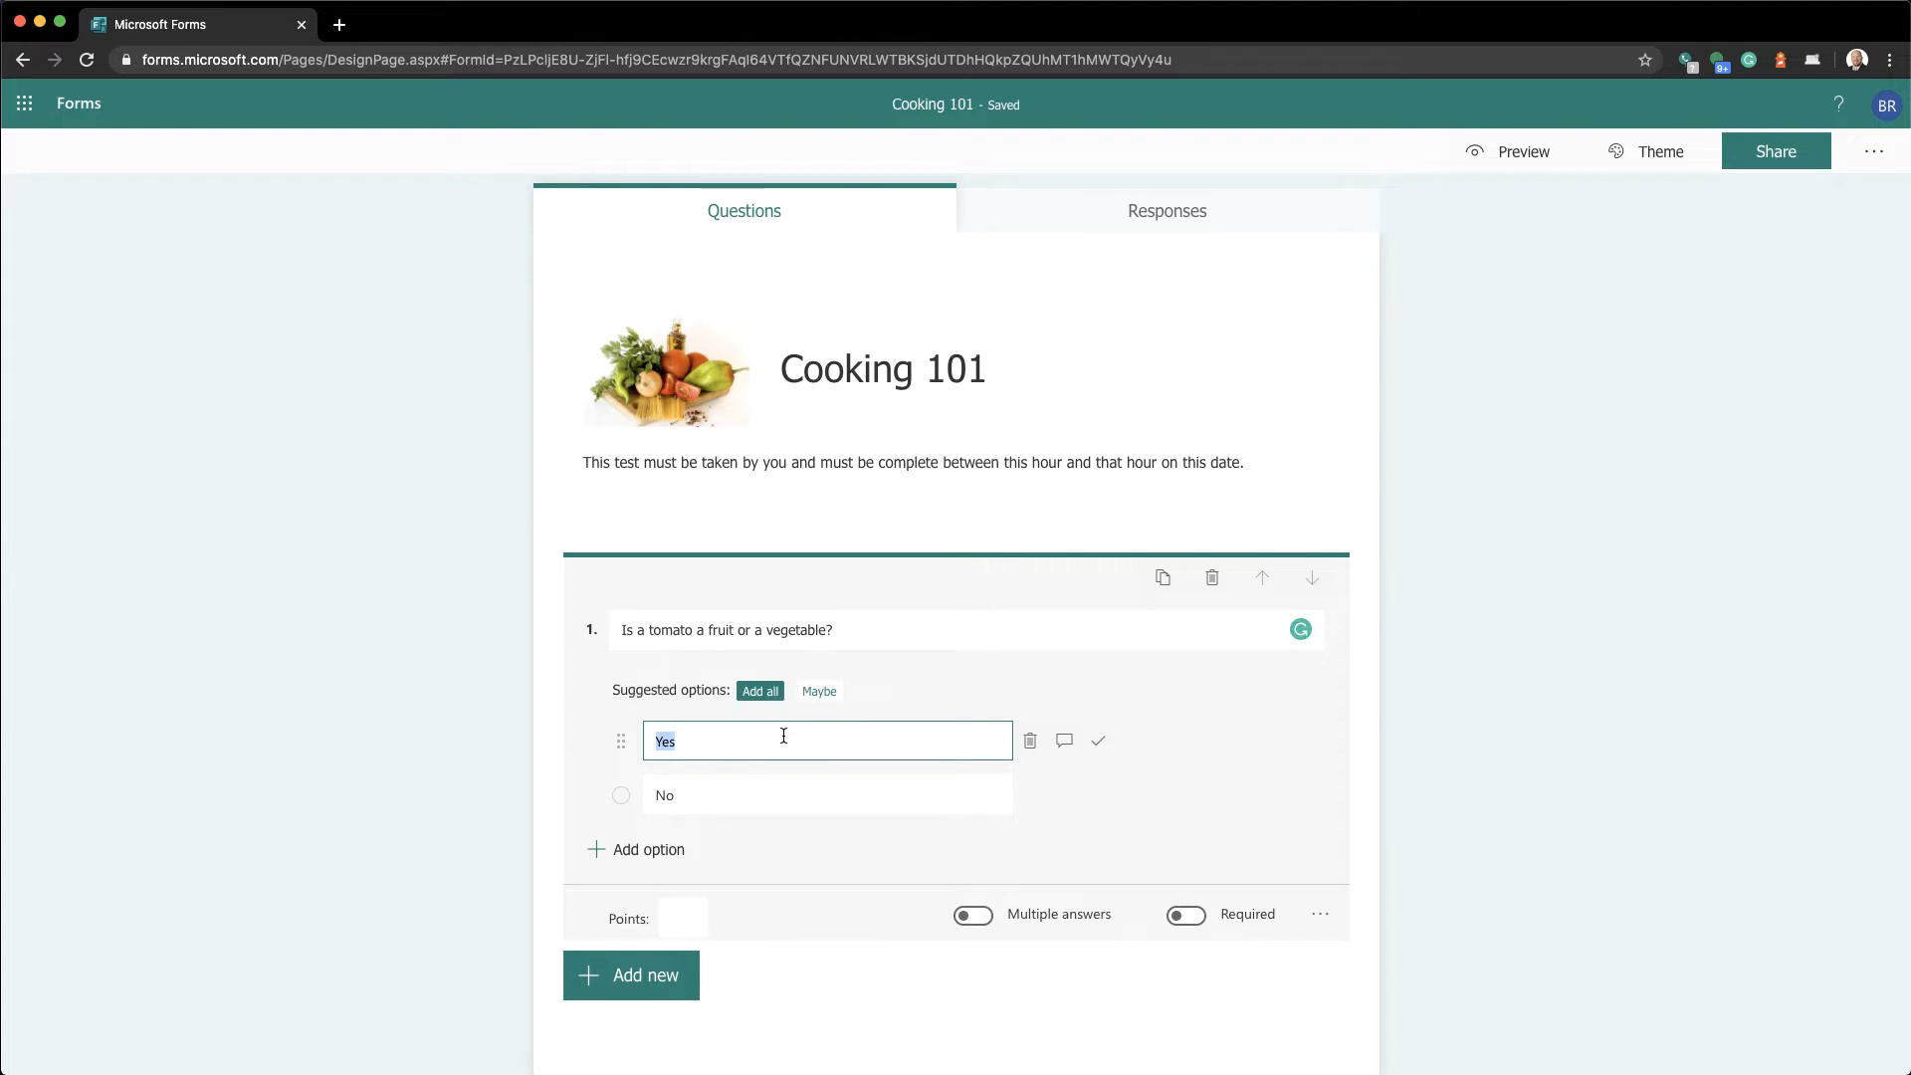
{"action": "type", "text": "It is a fruit"}
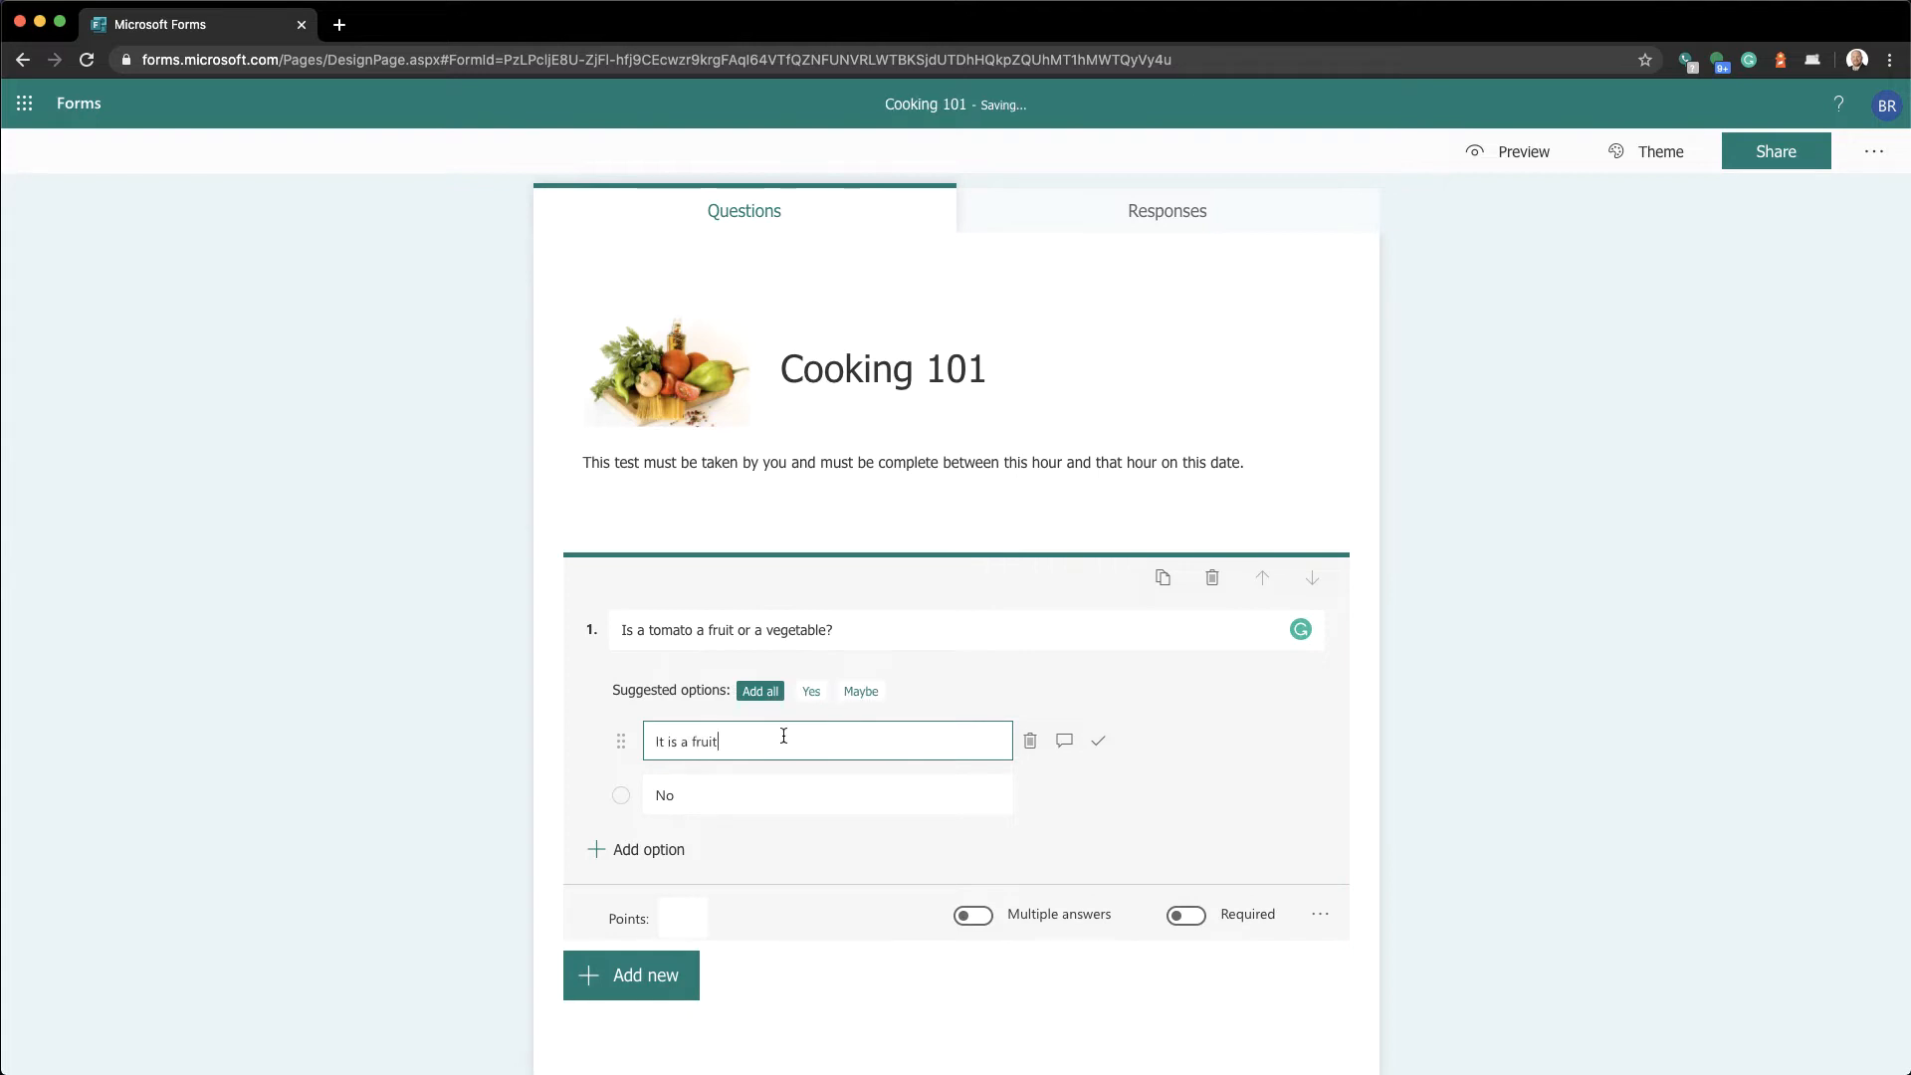
{"action": "type", "text": "."}
{"action": "left_click", "coordinate": [782, 787]}
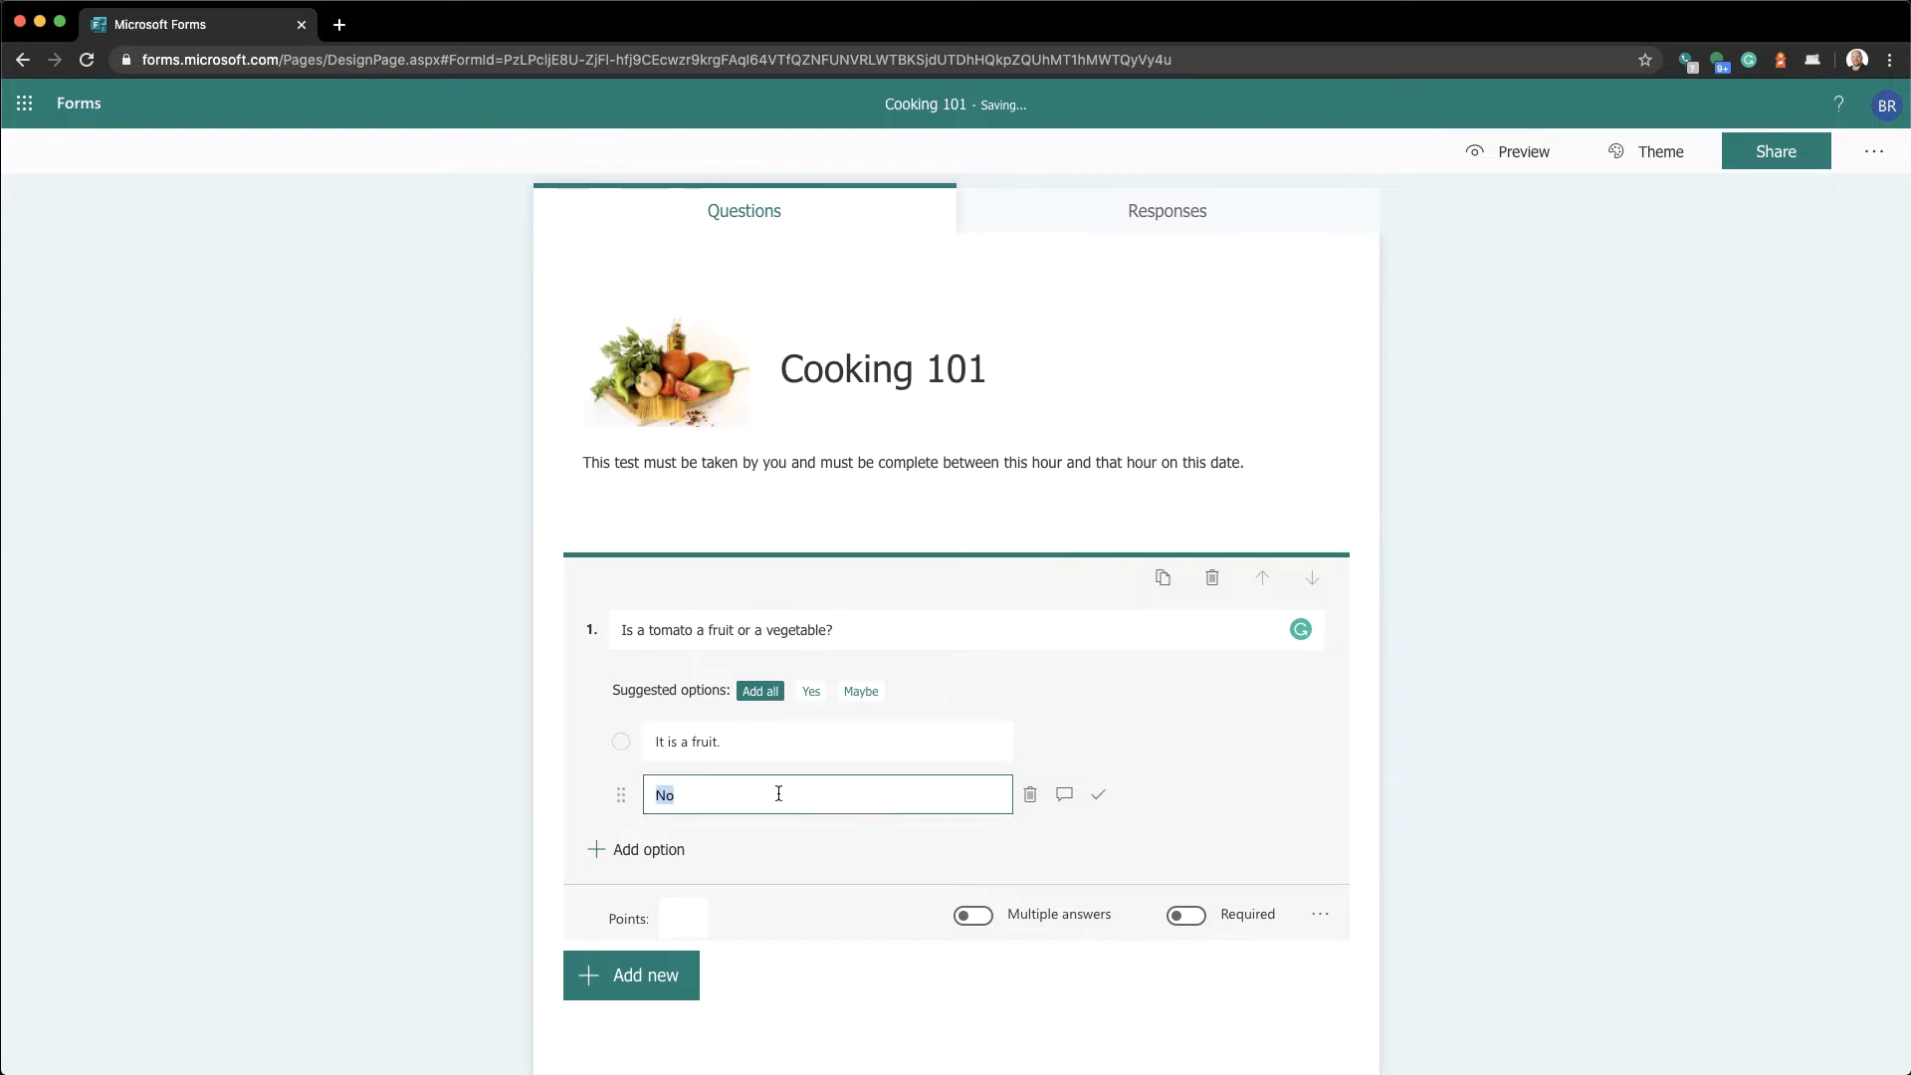
{"action": "type", "text": "It is a vegetable."}
Add a third option: 'It is a fruit that is nutritionally considered a vegetable'
{"action": "left_click", "coordinate": [646, 851]}
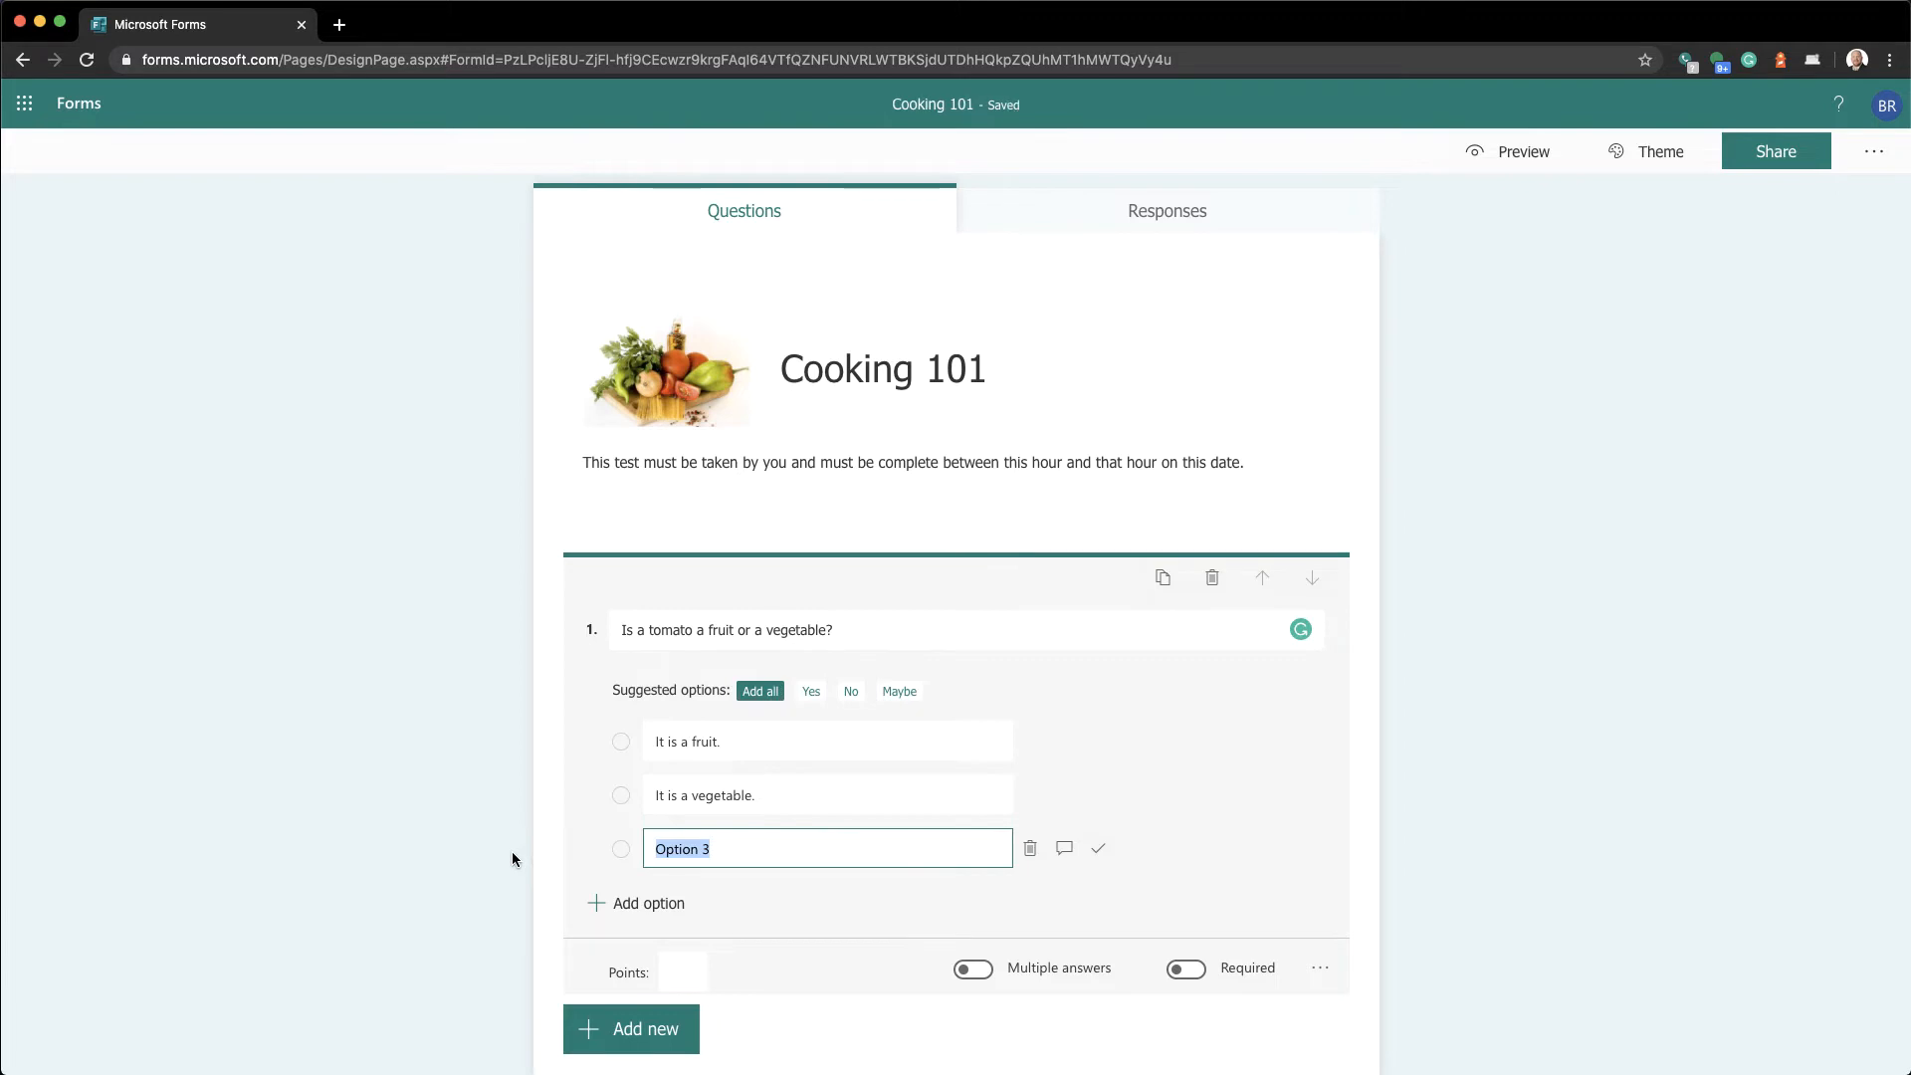
{"action": "type", "text": "I"}
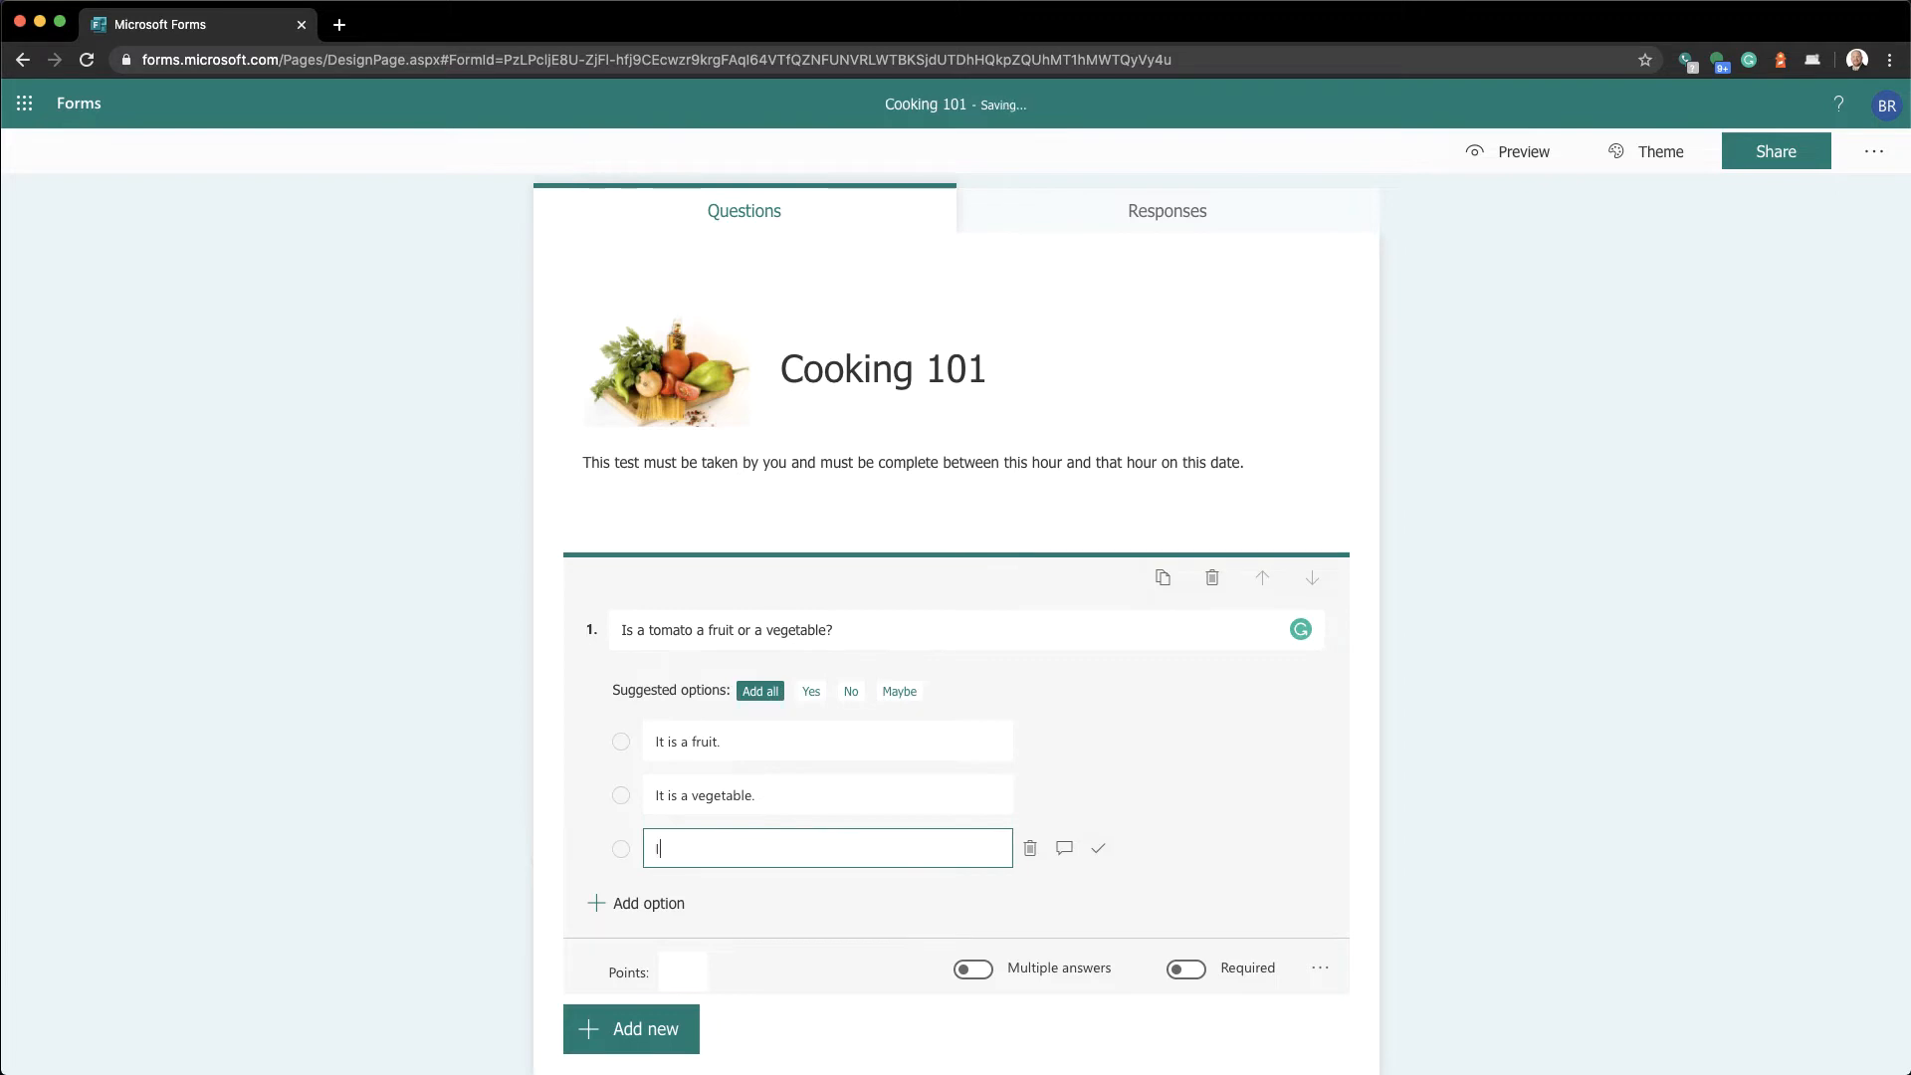
{"action": "type", "text": "t is a fruit that is nutritionally considered a v"}
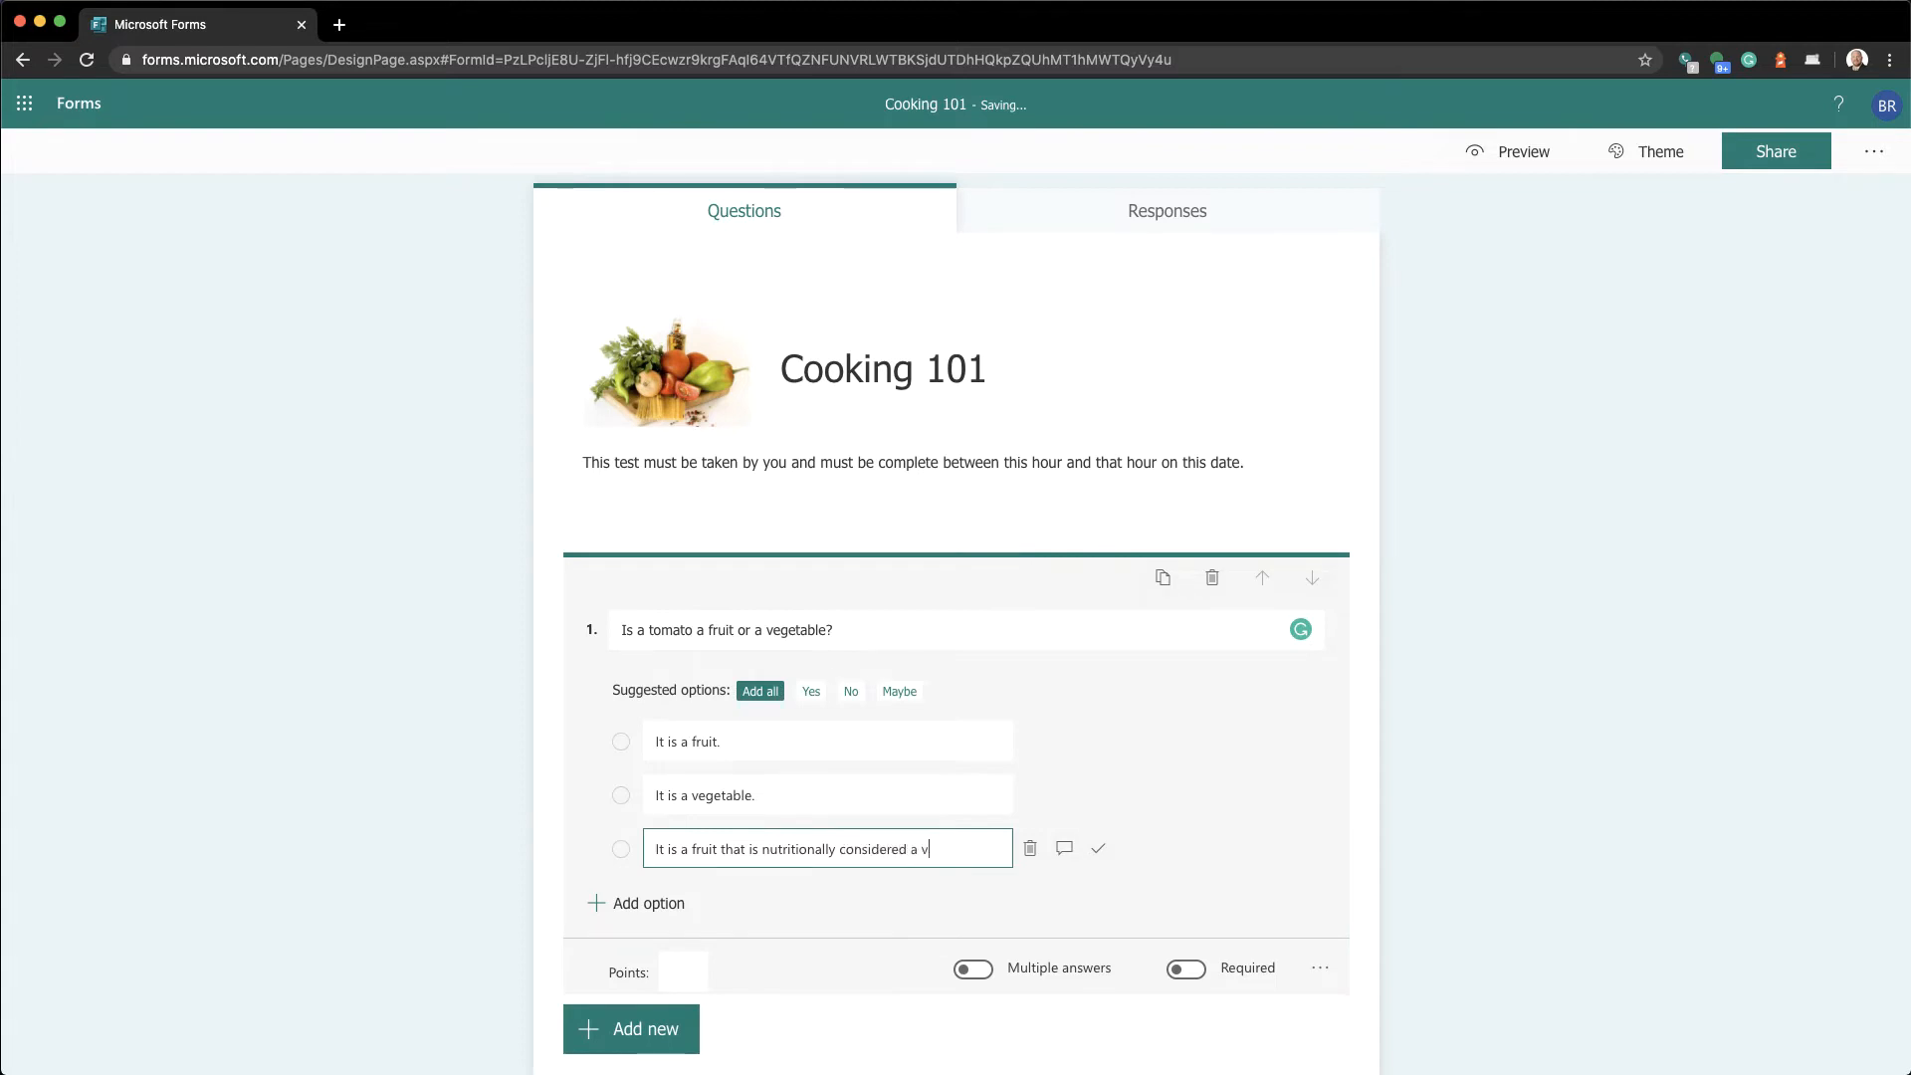
{"action": "type", "text": "egetable."}
{"action": "left_click", "coordinate": [480, 854]}
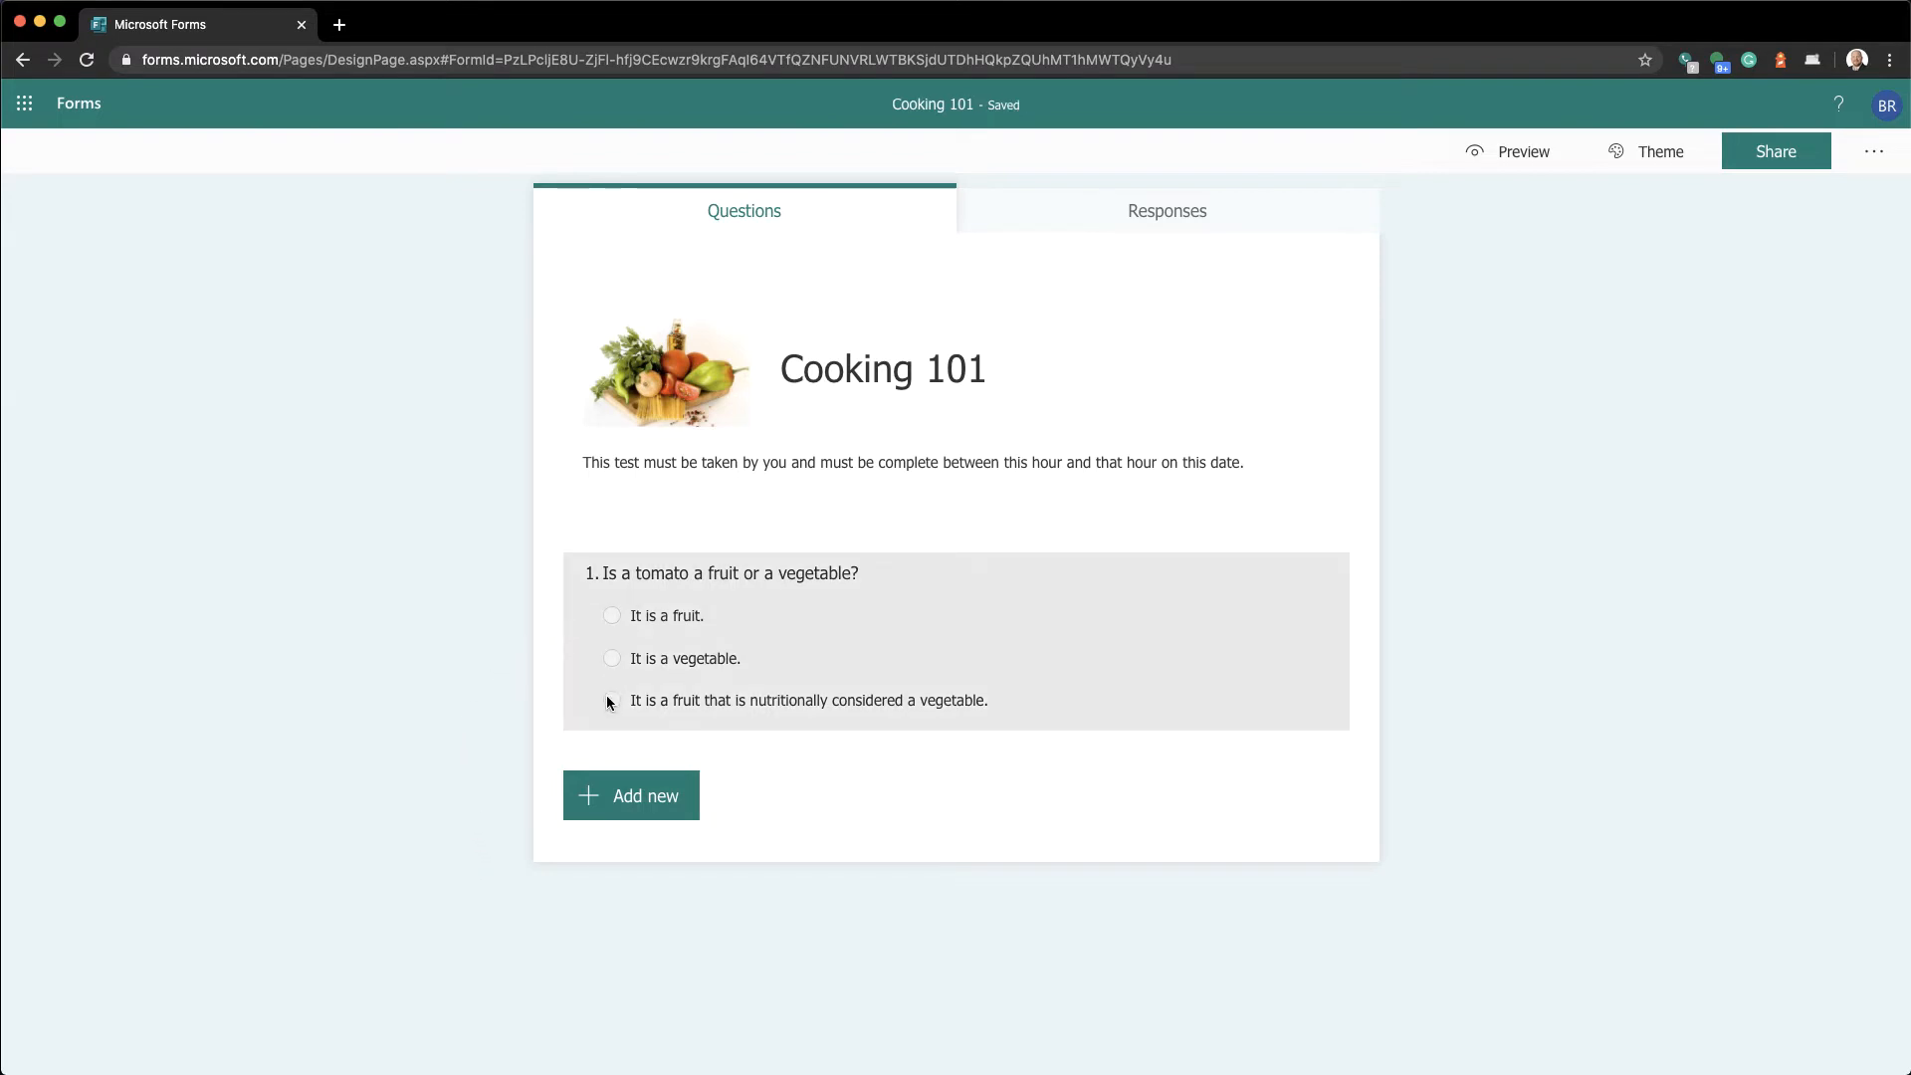
Turn on the Required and Multiple answers toggles for question 1
{"action": "left_click", "coordinate": [743, 613]}
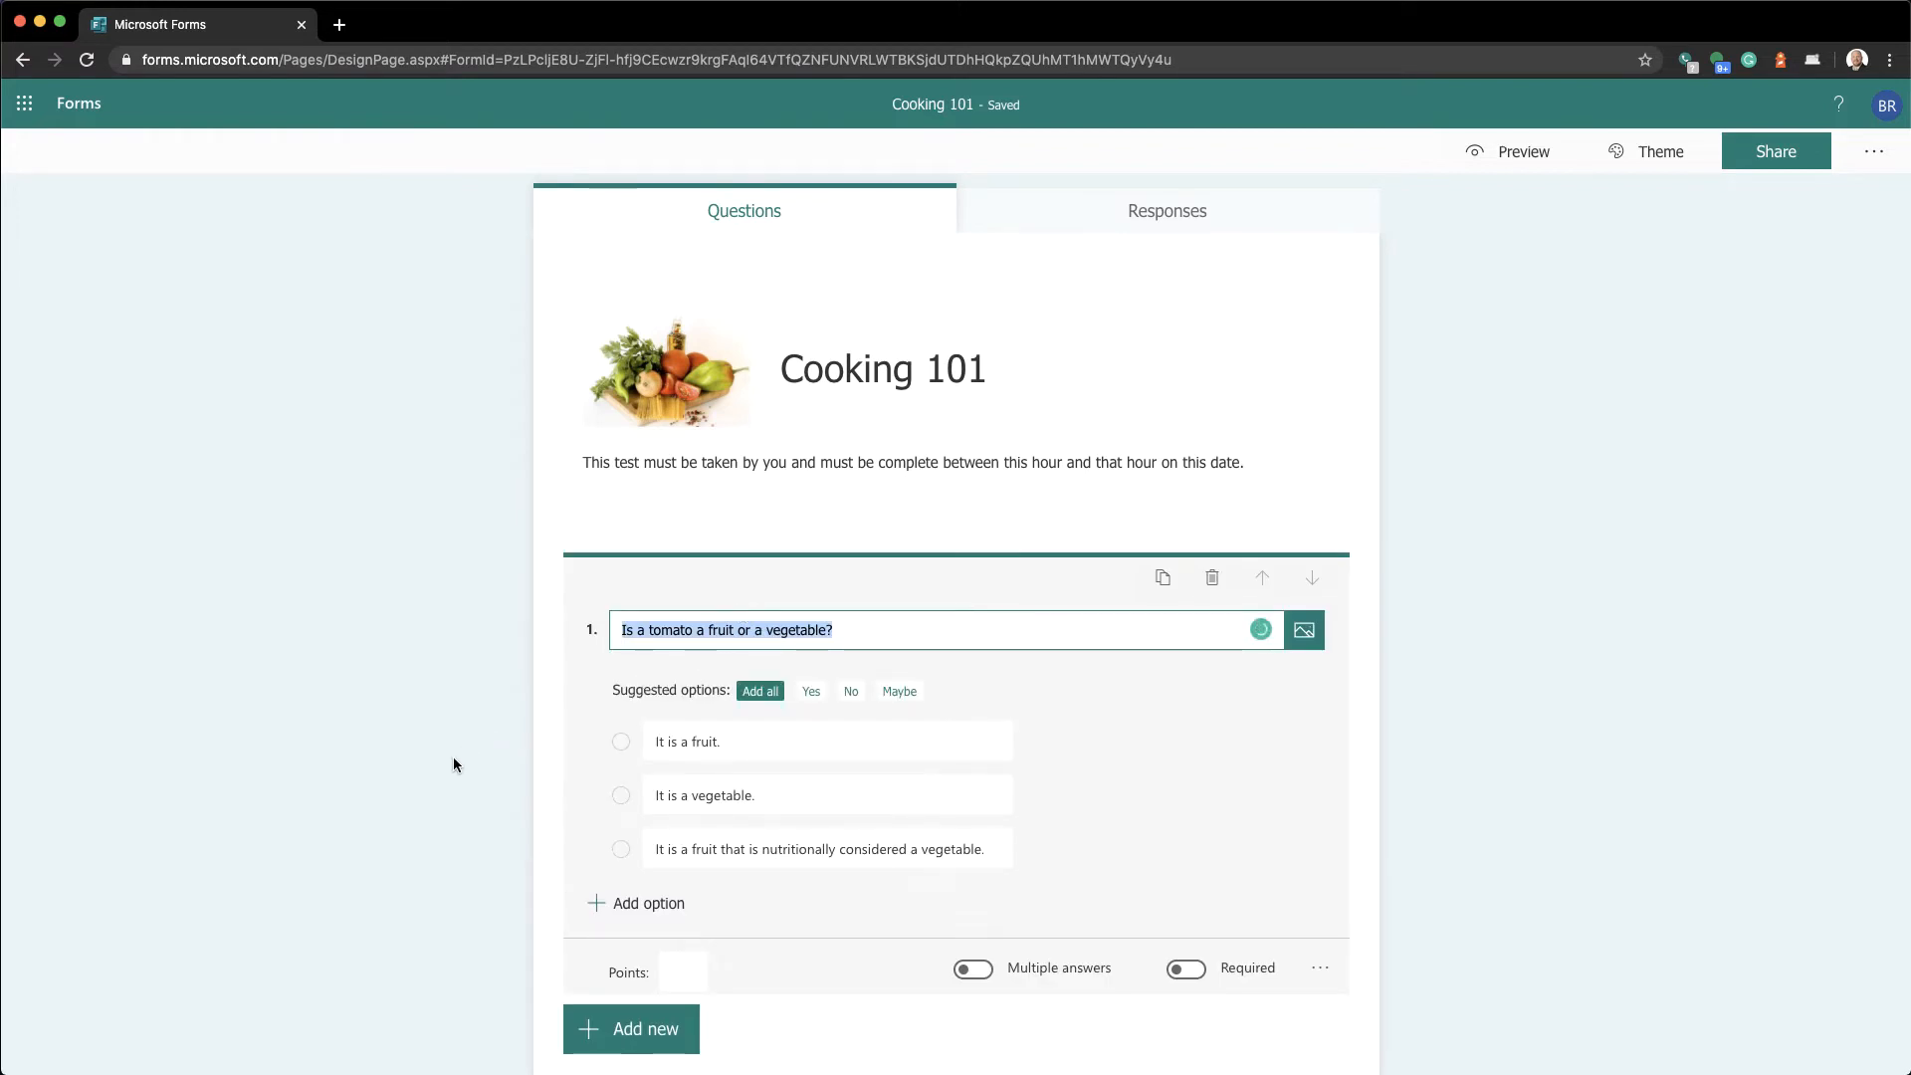
{"action": "scroll", "coordinate": [453, 764], "scroll_direction": "down", "scroll_amount": 2}
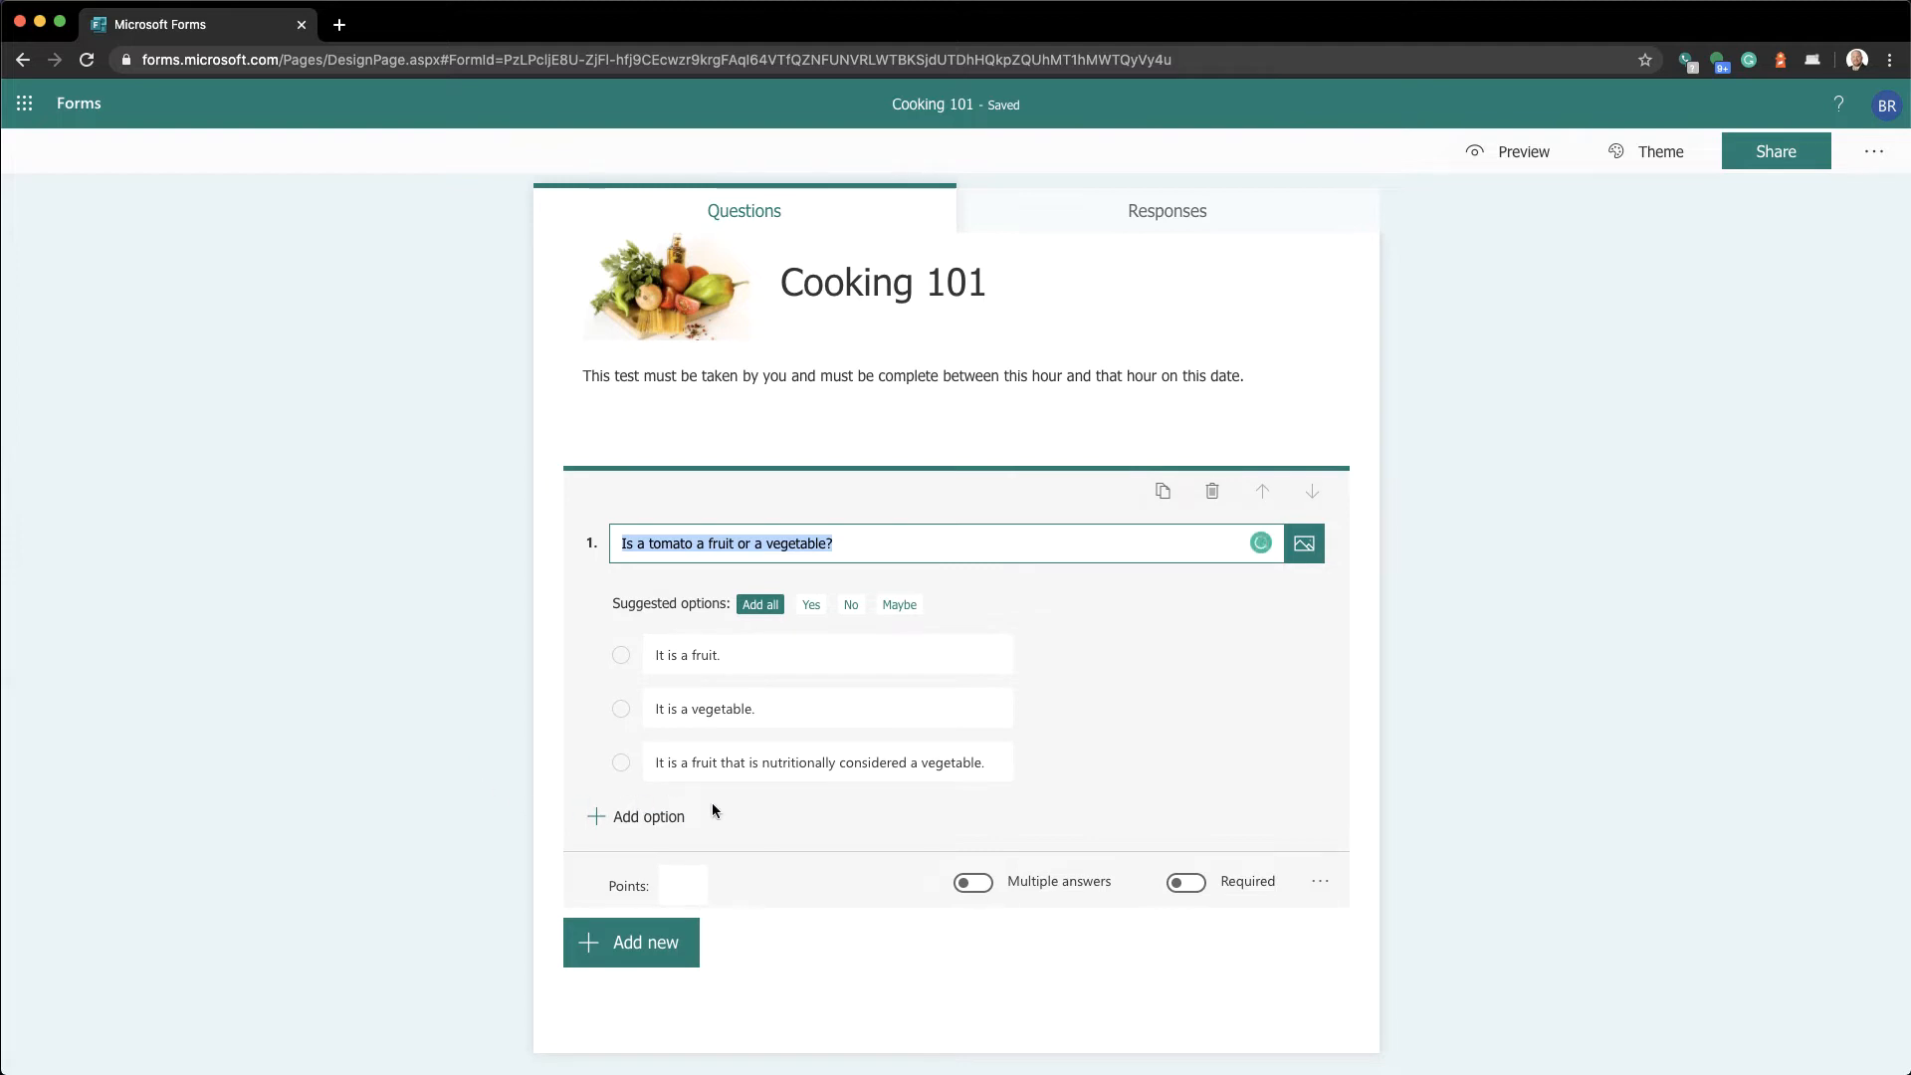
{"action": "left_click", "coordinate": [1187, 882]}
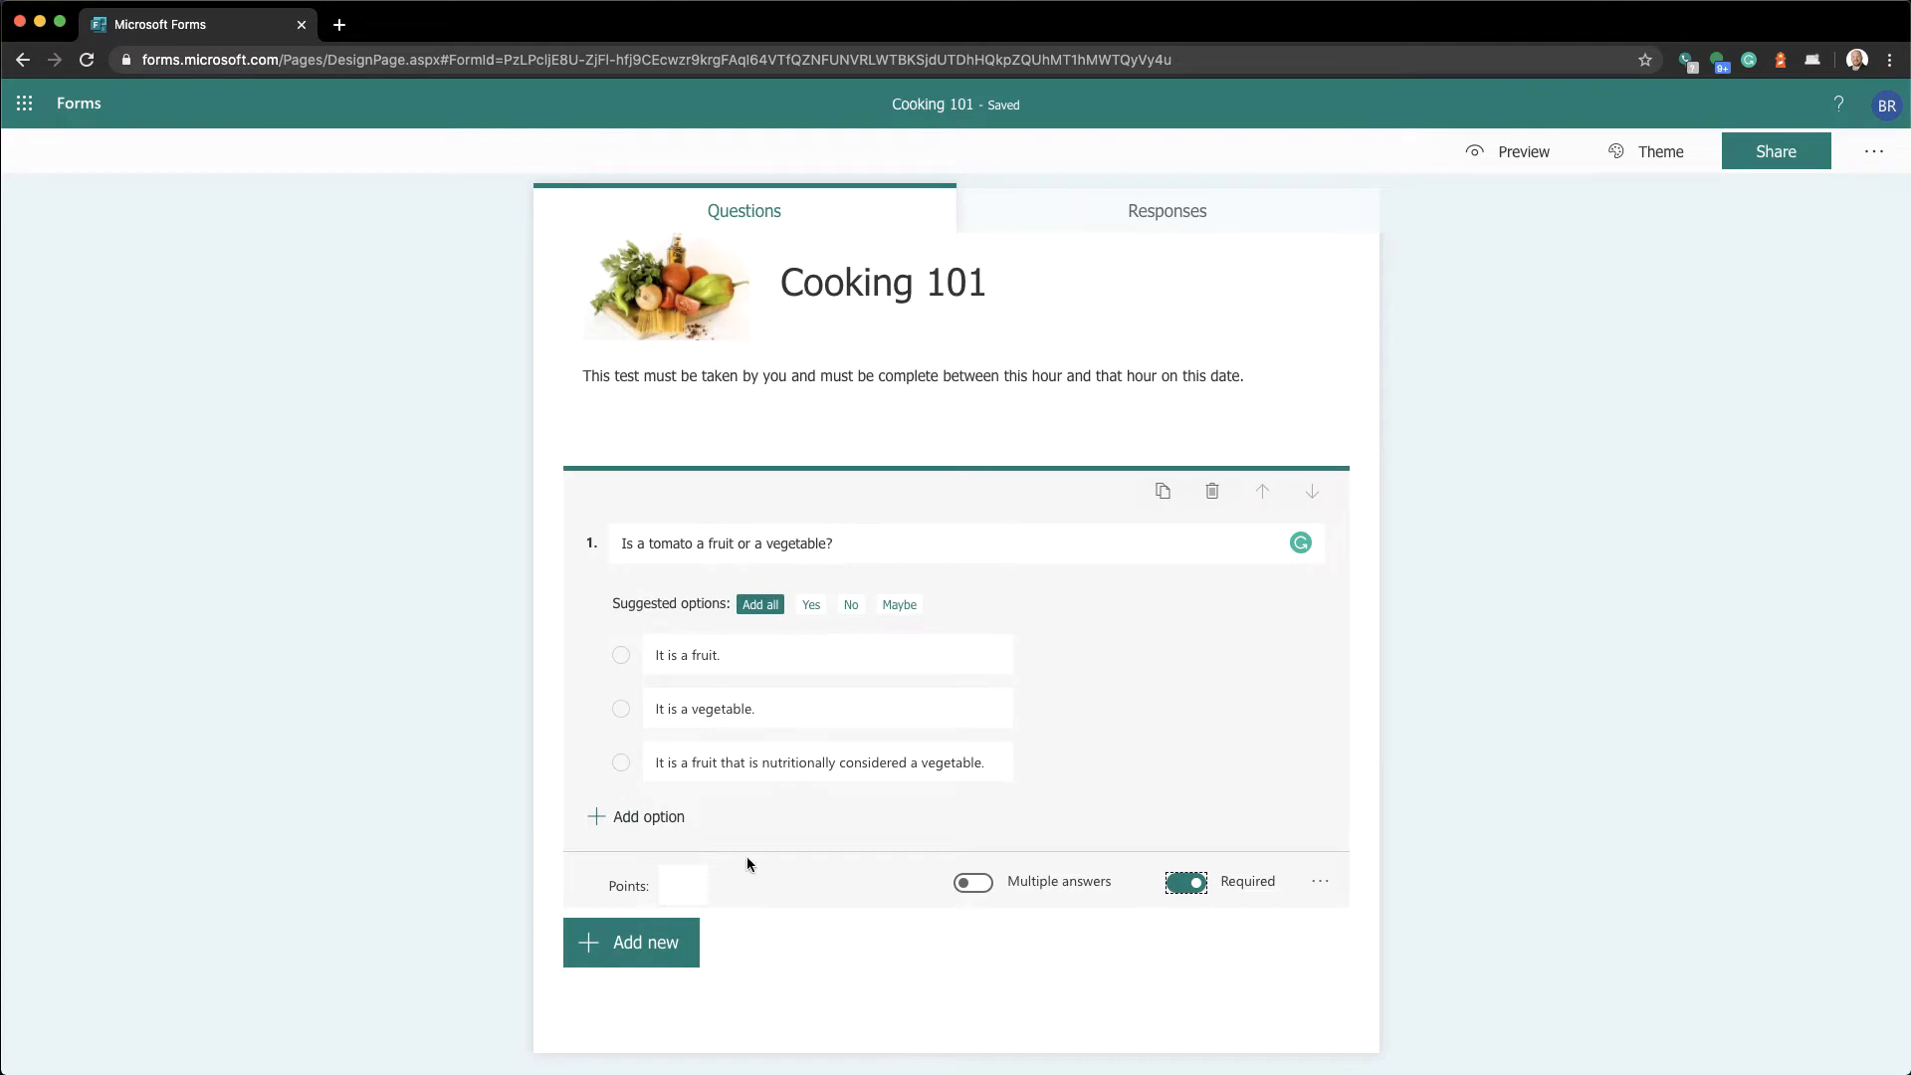
{"action": "left_click", "coordinate": [981, 884]}
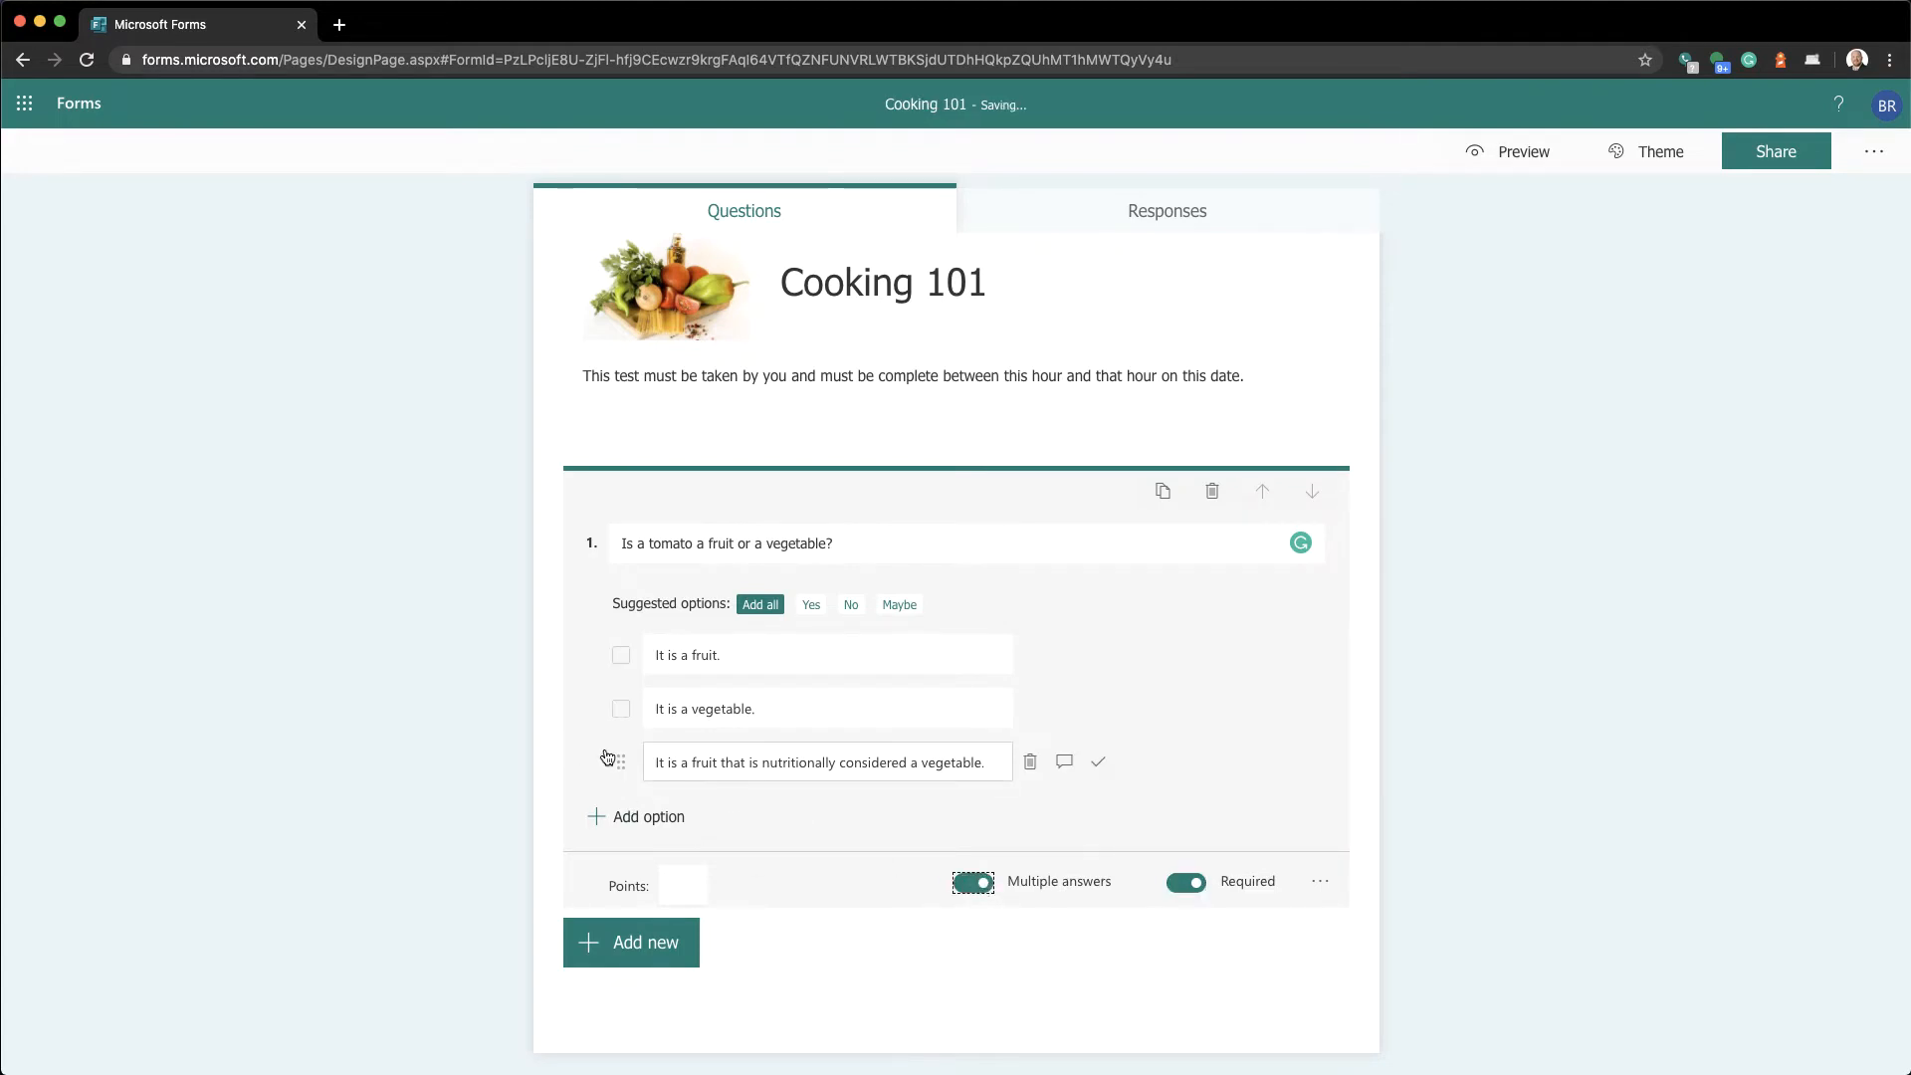
{"action": "left_click", "coordinate": [974, 888]}
{"action": "left_click", "coordinate": [974, 888]}
{"action": "left_click", "coordinate": [974, 889]}
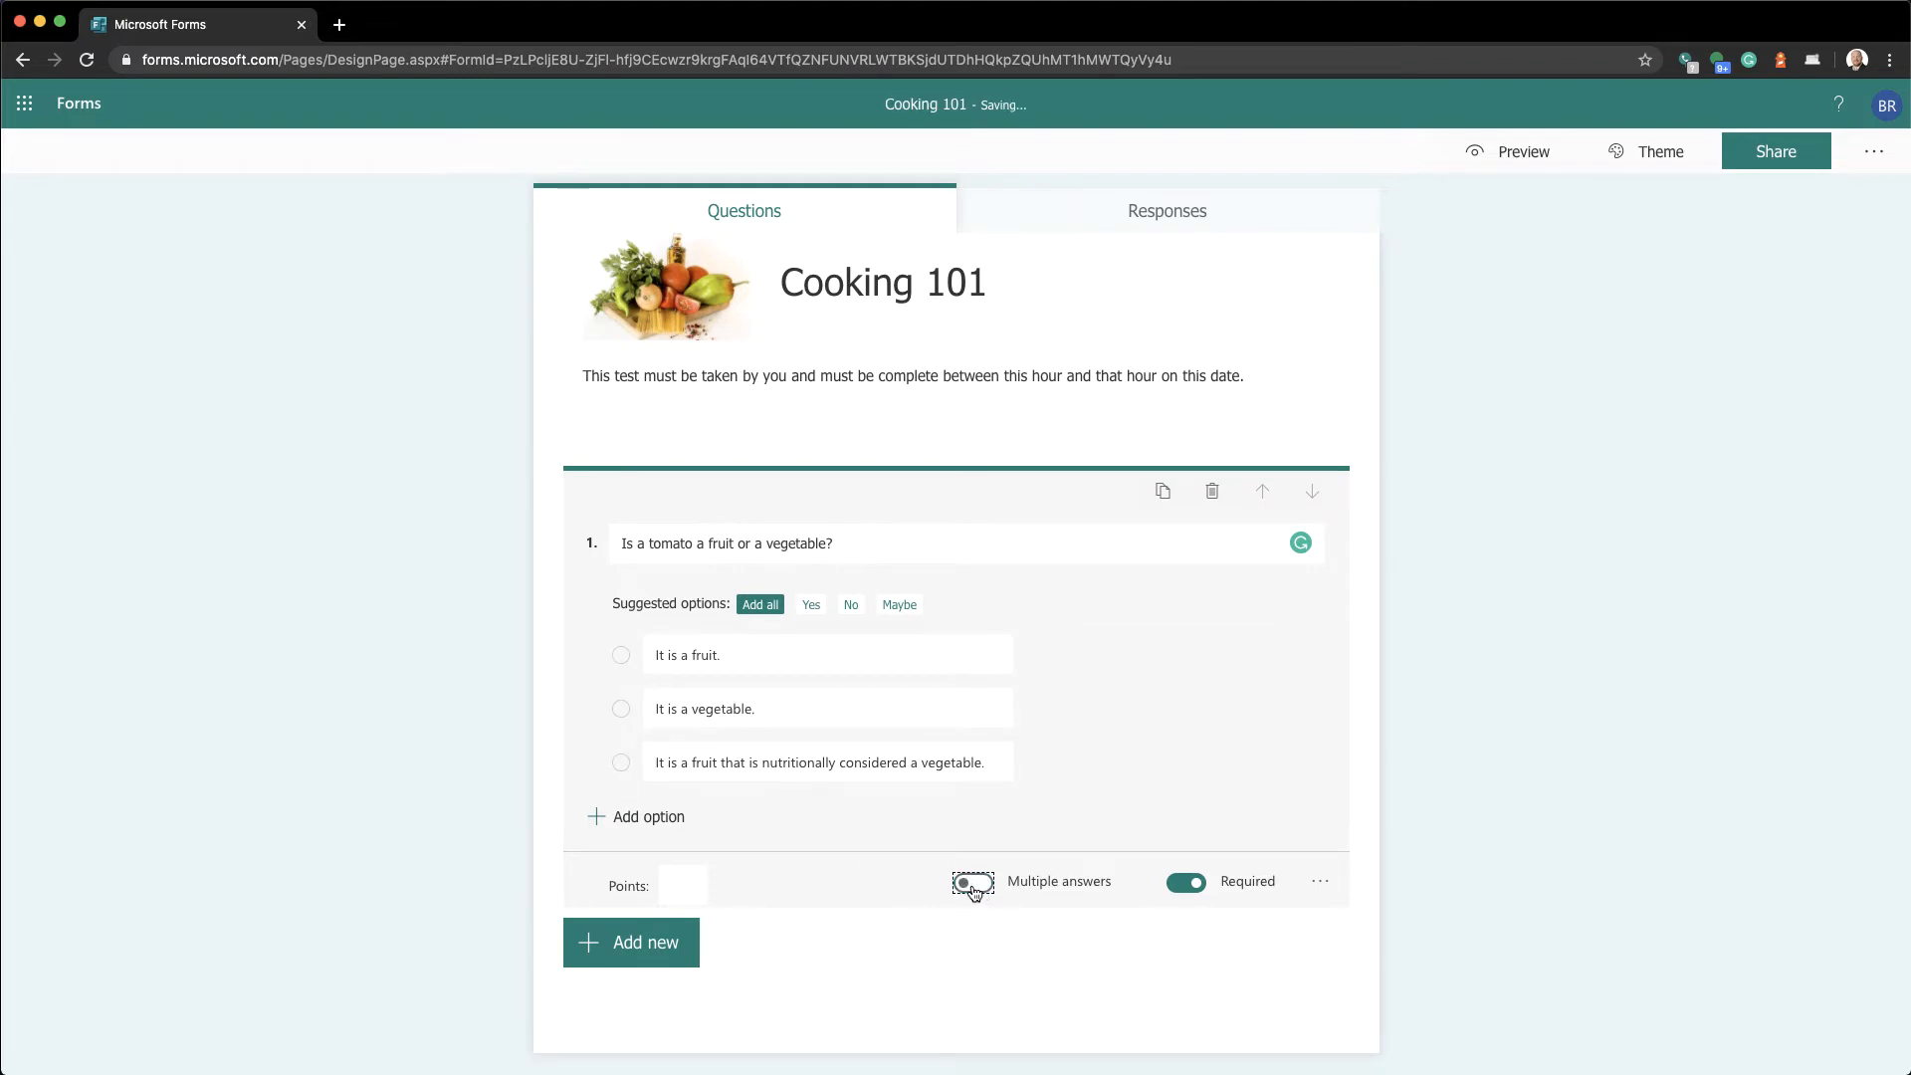
{"action": "left_click", "coordinate": [974, 889]}
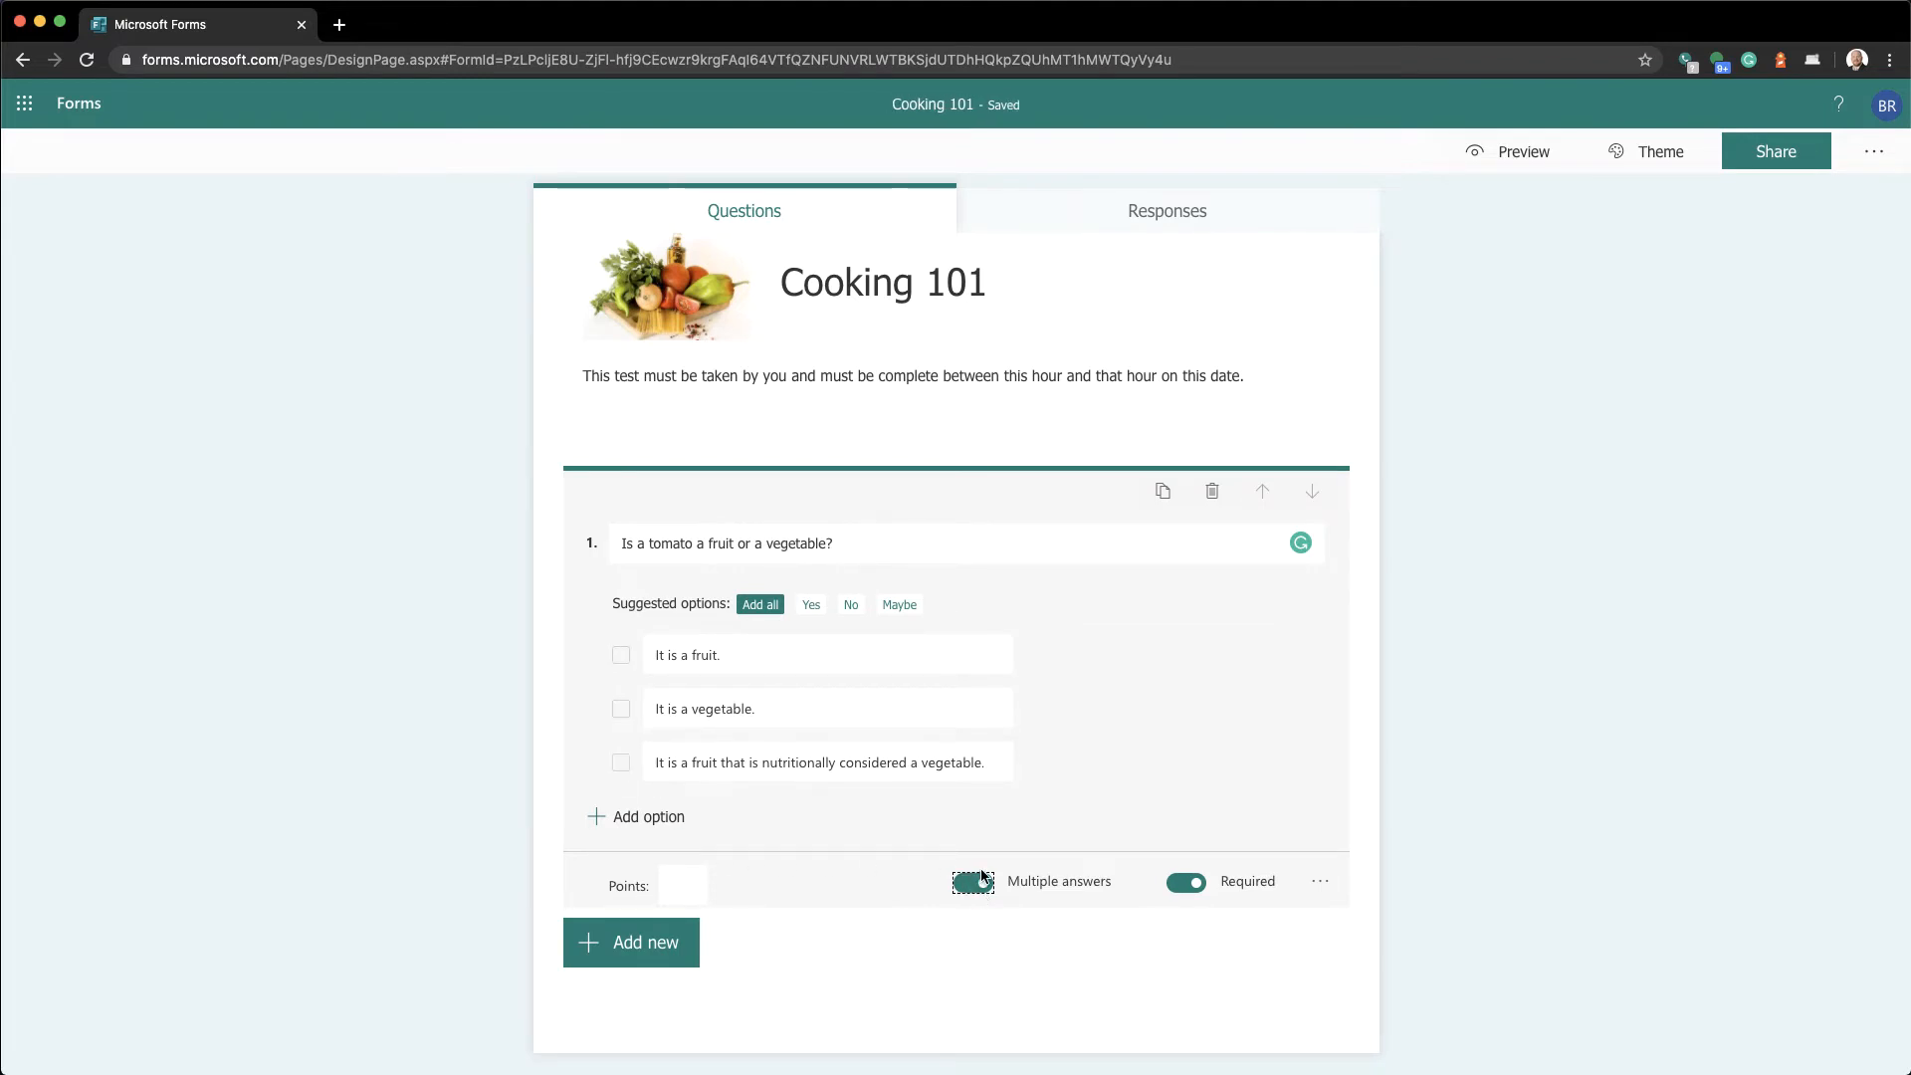
Preview the quiz, ticking both 'It is a fruit.' and the third answer
{"action": "left_click", "coordinate": [1498, 154]}
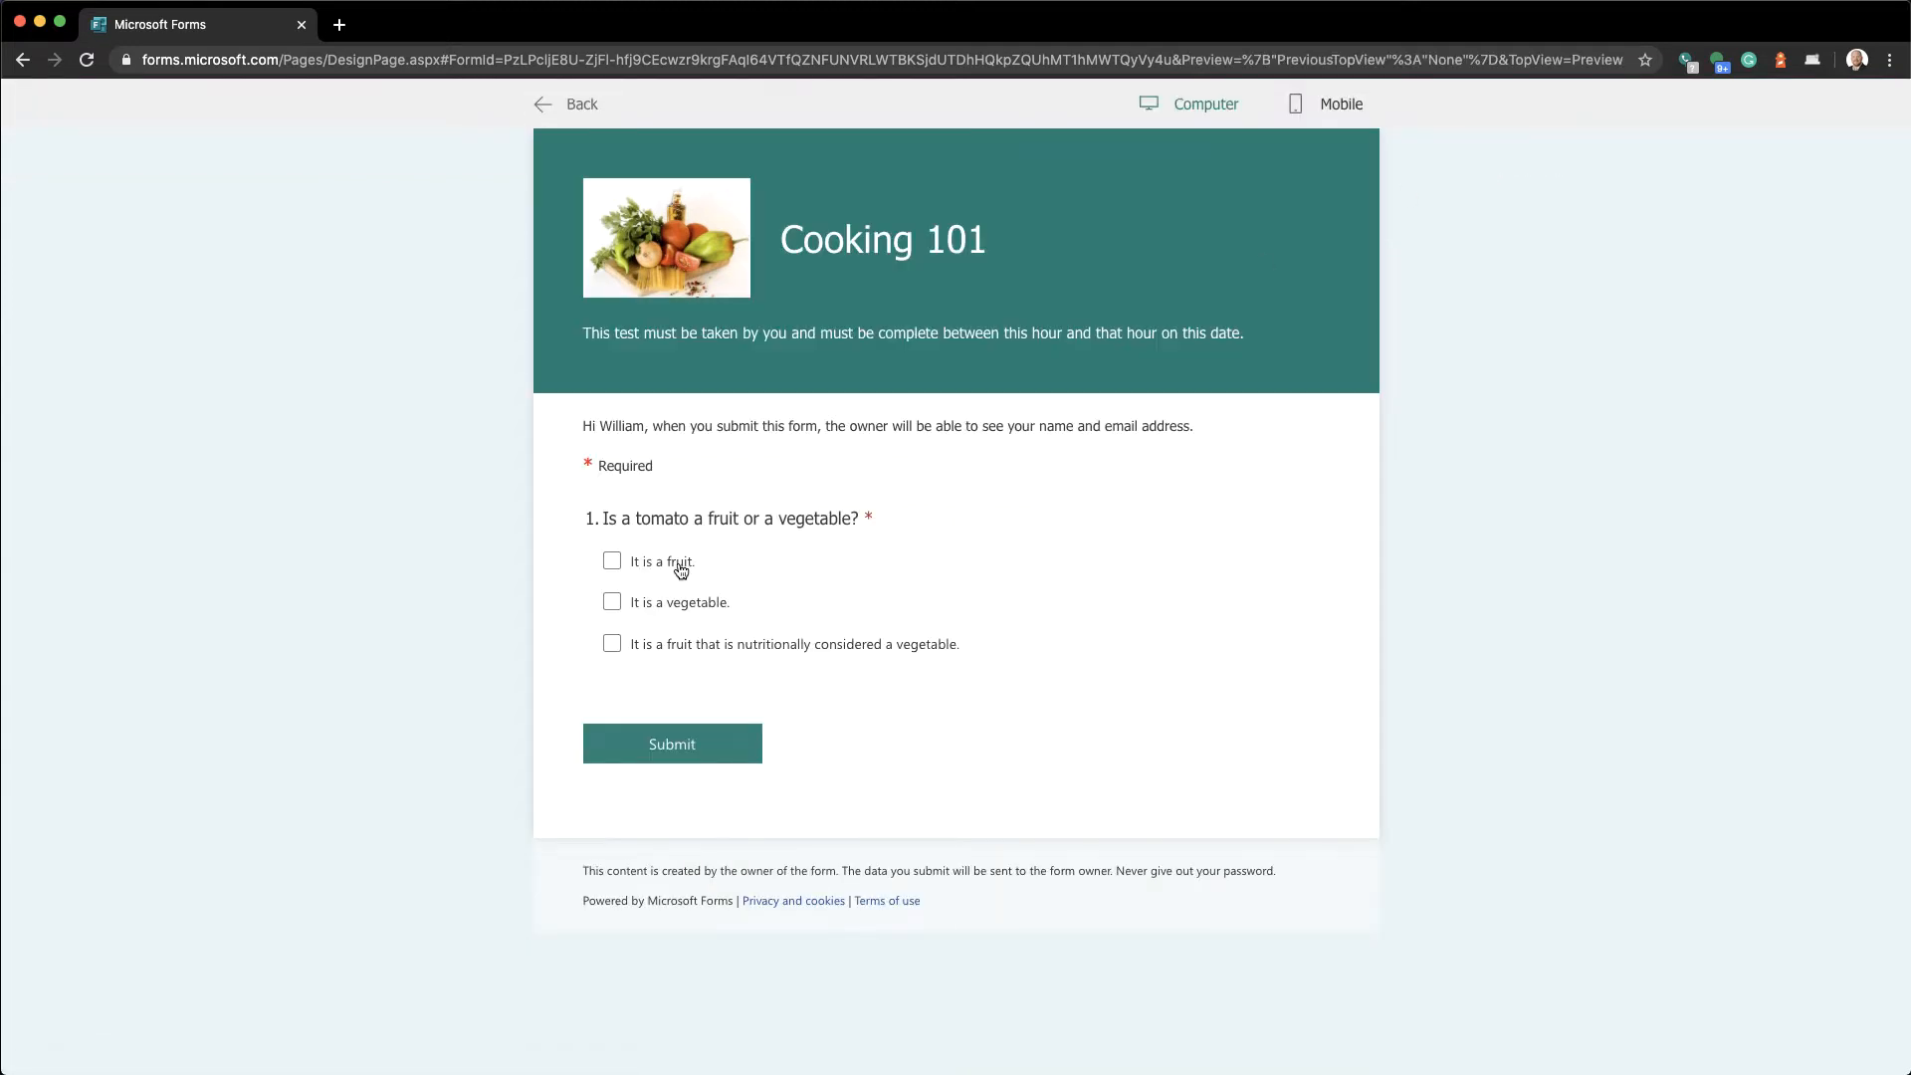
{"action": "left_click", "coordinate": [674, 563]}
{"action": "left_click", "coordinate": [669, 645]}
{"action": "left_click", "coordinate": [575, 106]}
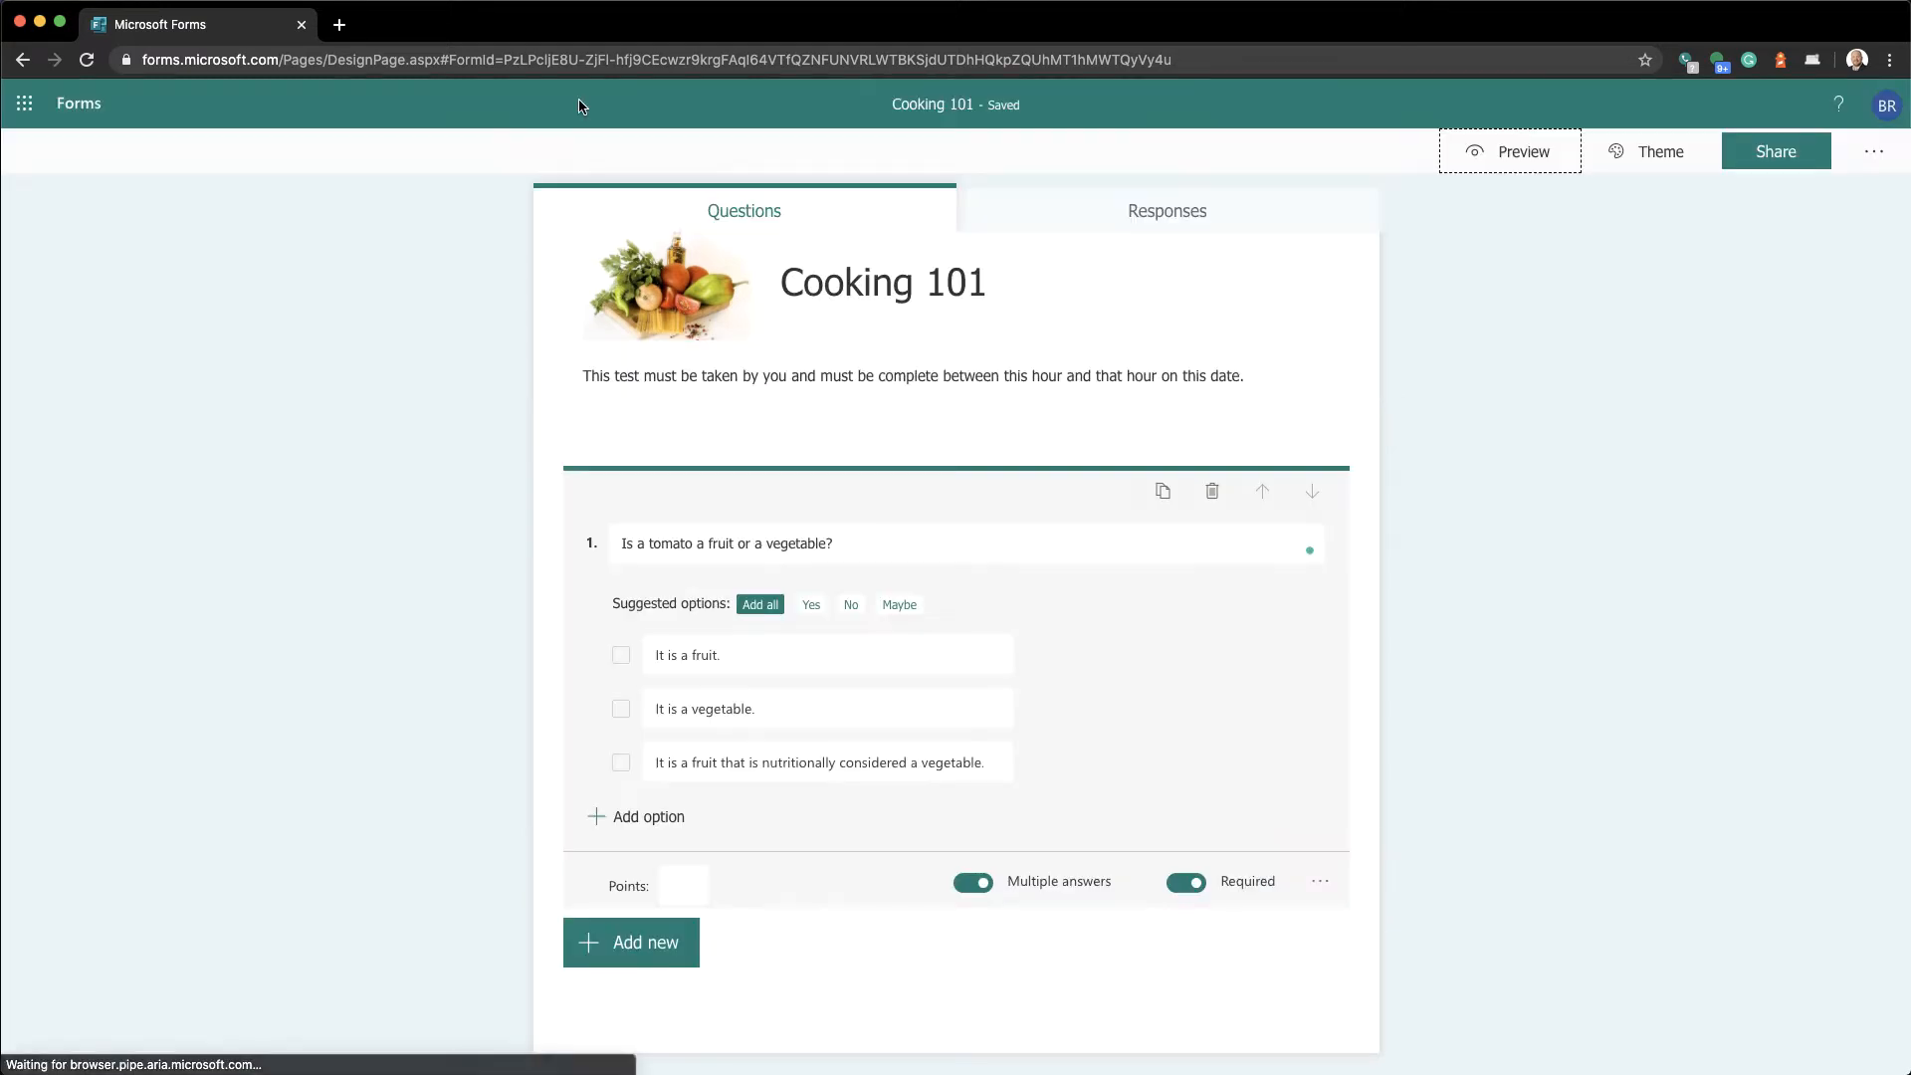
Turn off Multiple answers and confirm in preview that only one answer can be picked
{"action": "left_click", "coordinate": [976, 885]}
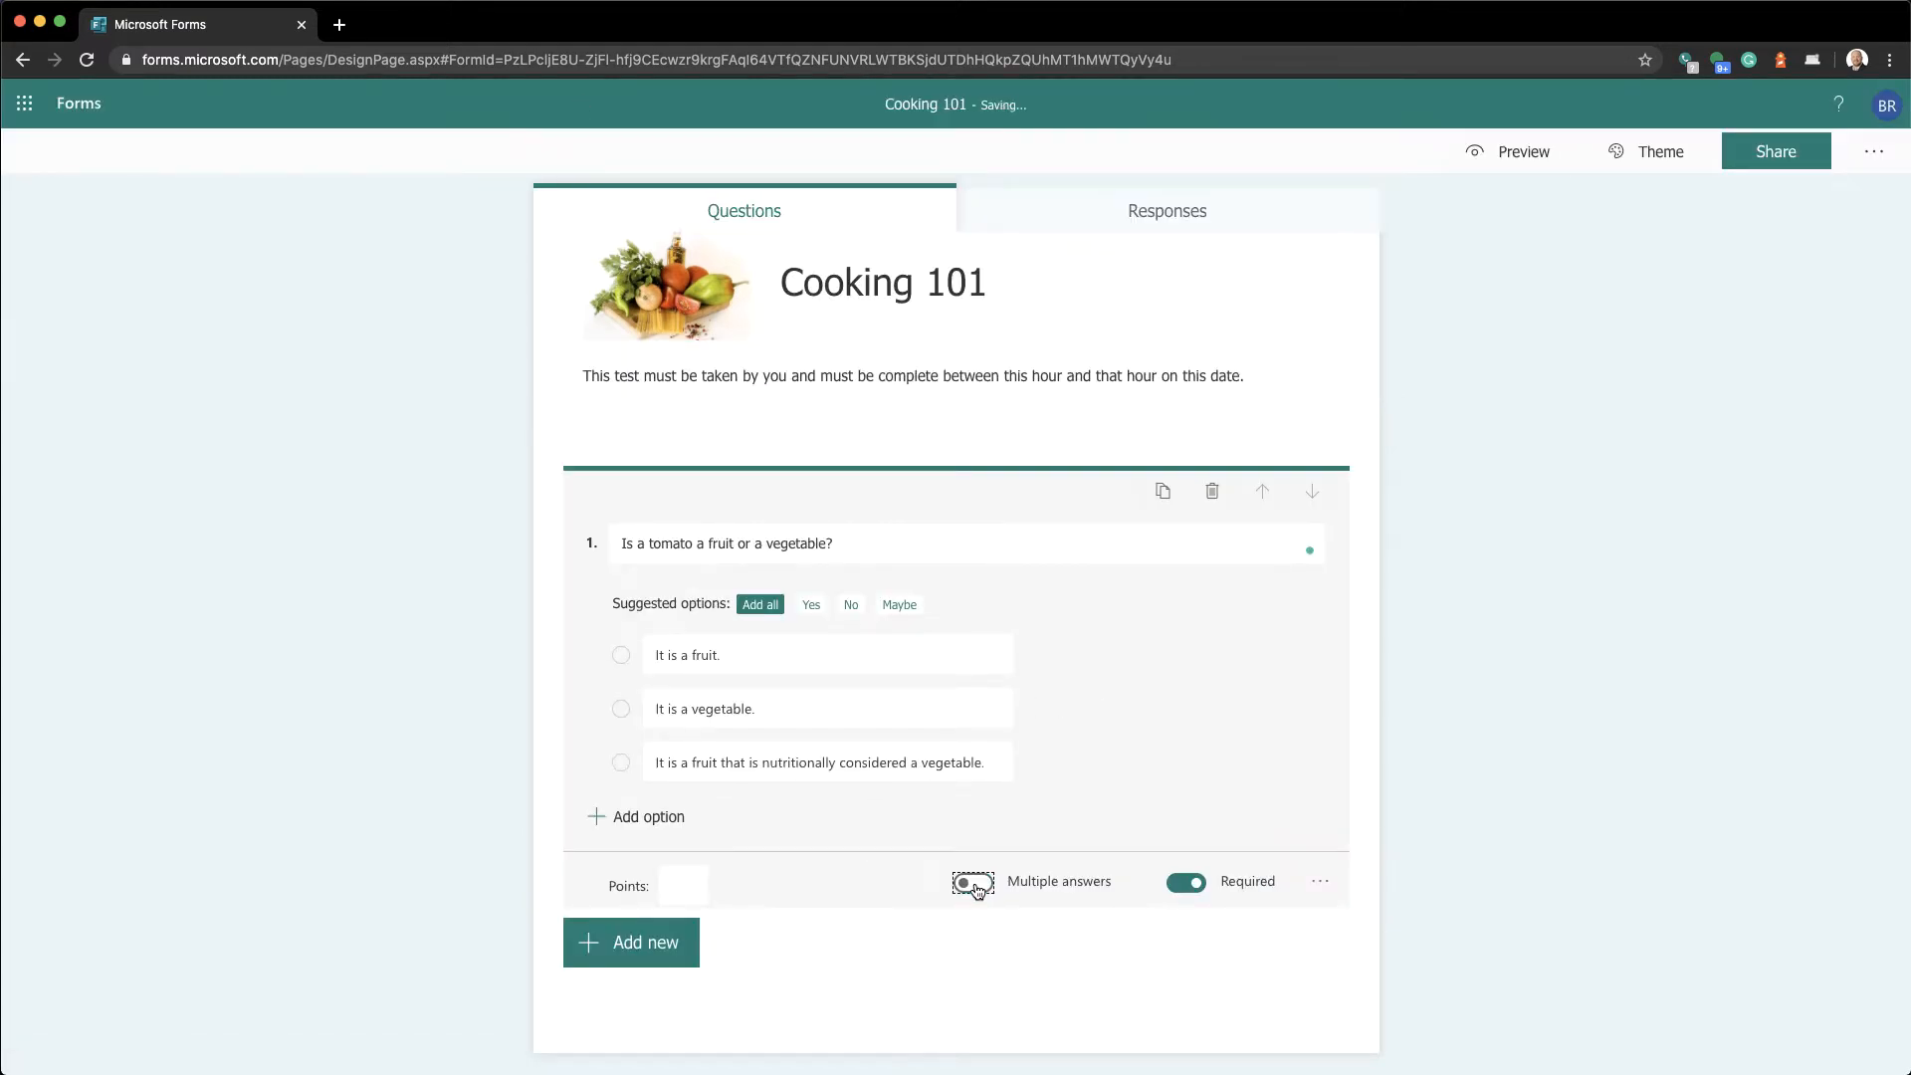
{"action": "left_click", "coordinate": [1506, 153]}
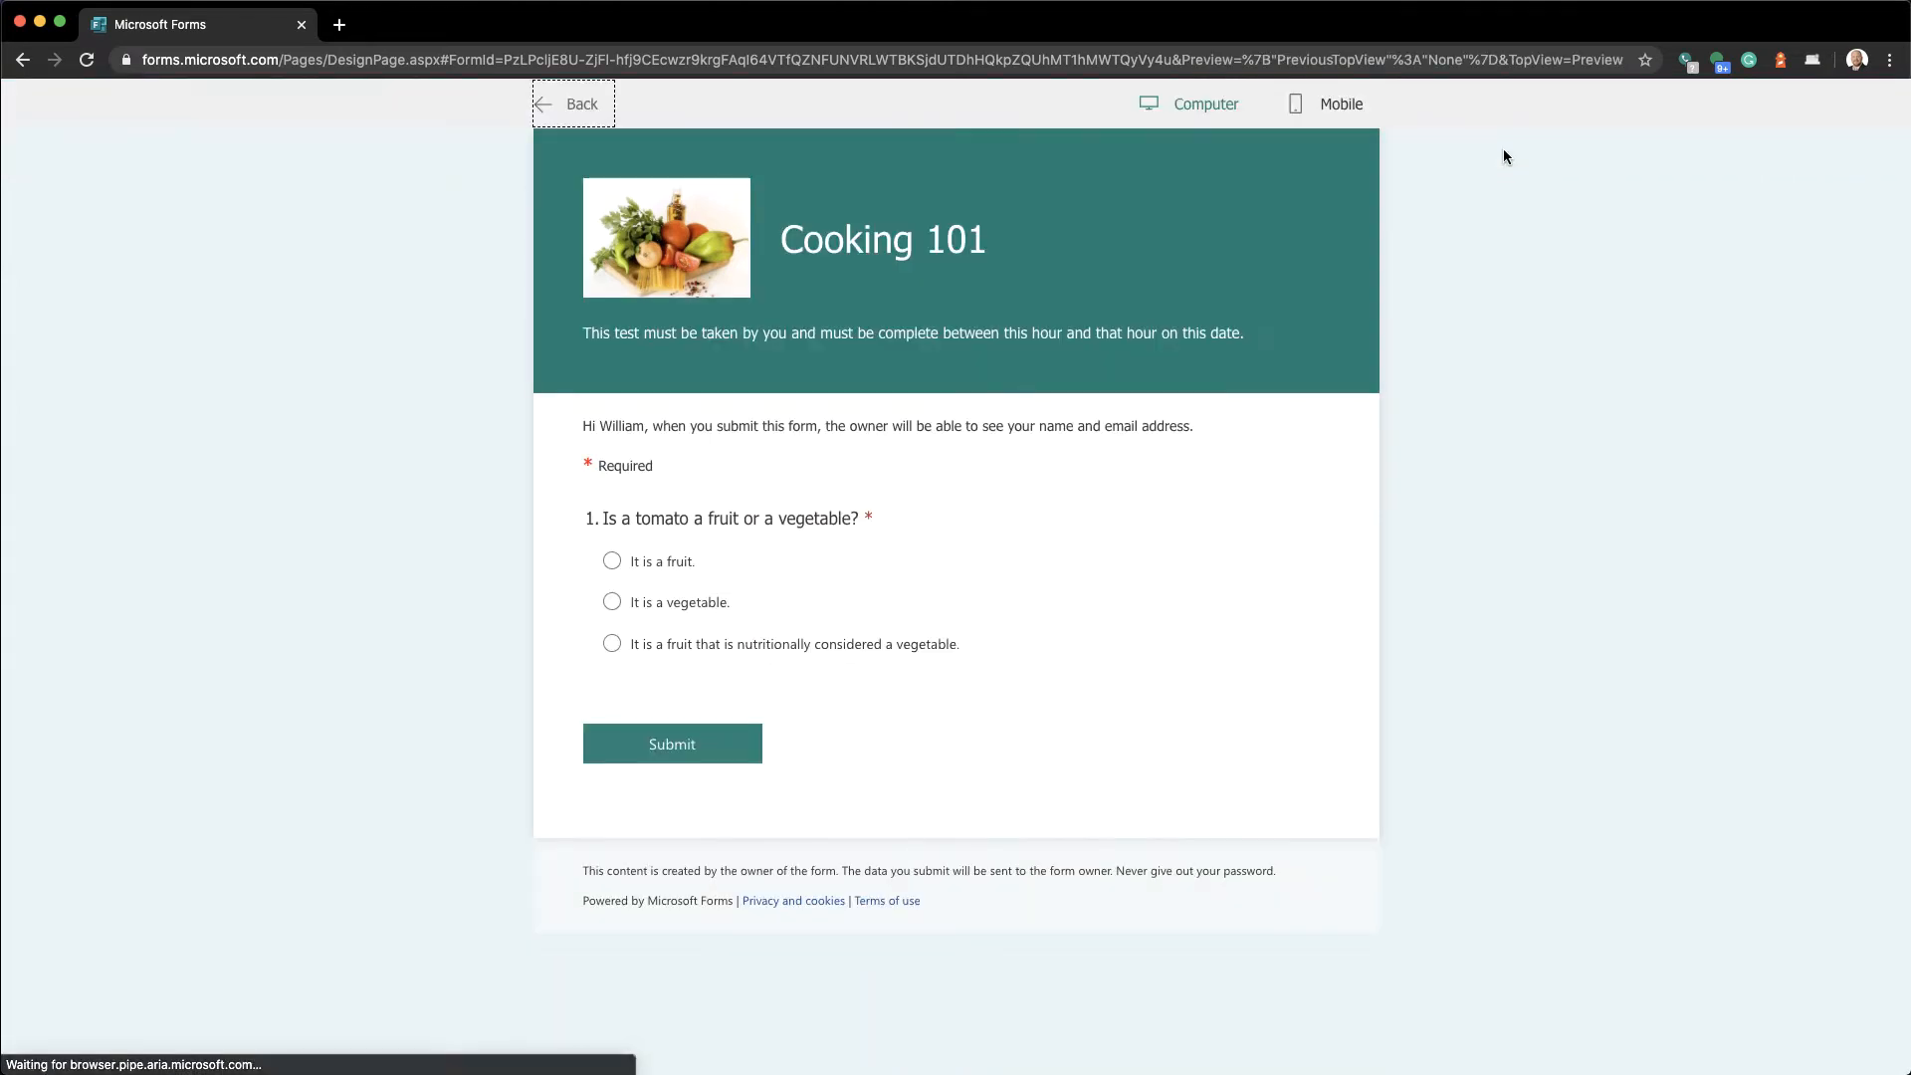
{"action": "left_click", "coordinate": [666, 573]}
{"action": "left_click", "coordinate": [666, 642]}
{"action": "left_click", "coordinate": [664, 613]}
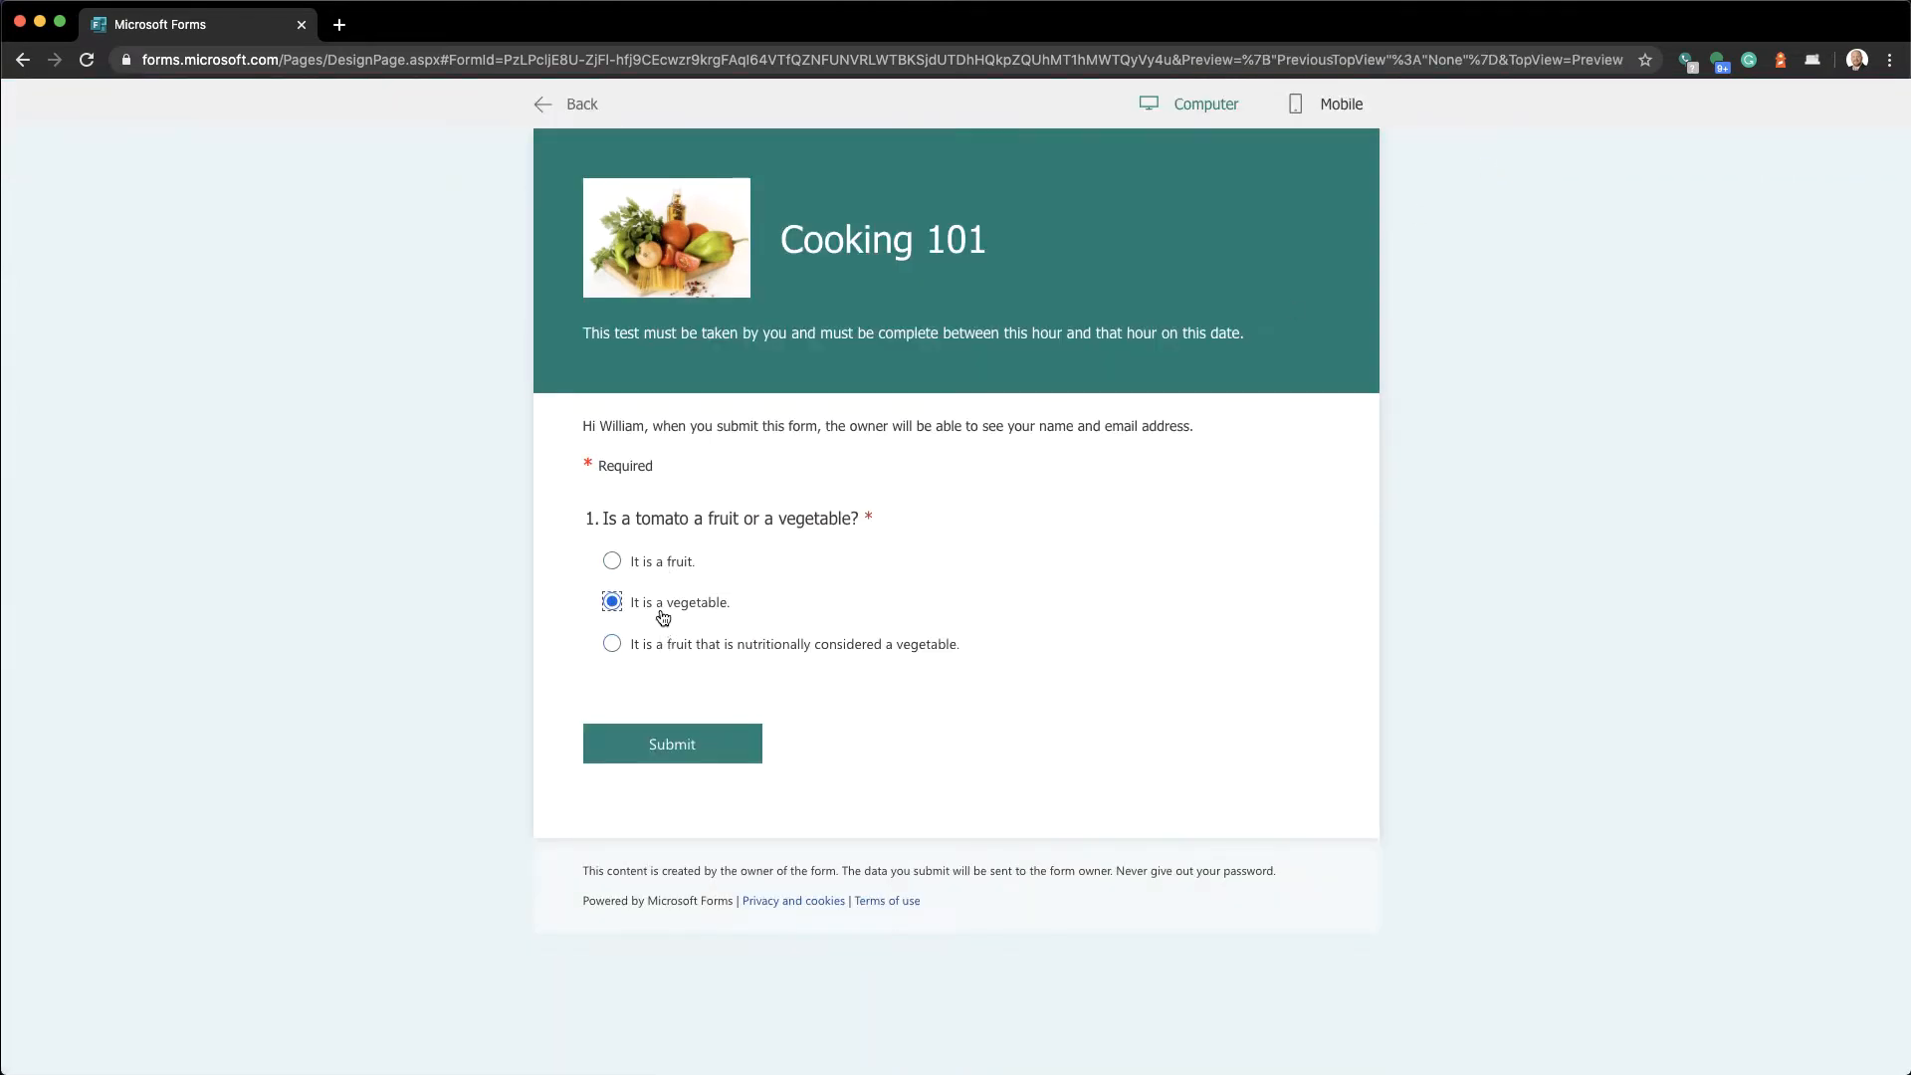
{"action": "left_click", "coordinate": [545, 112]}
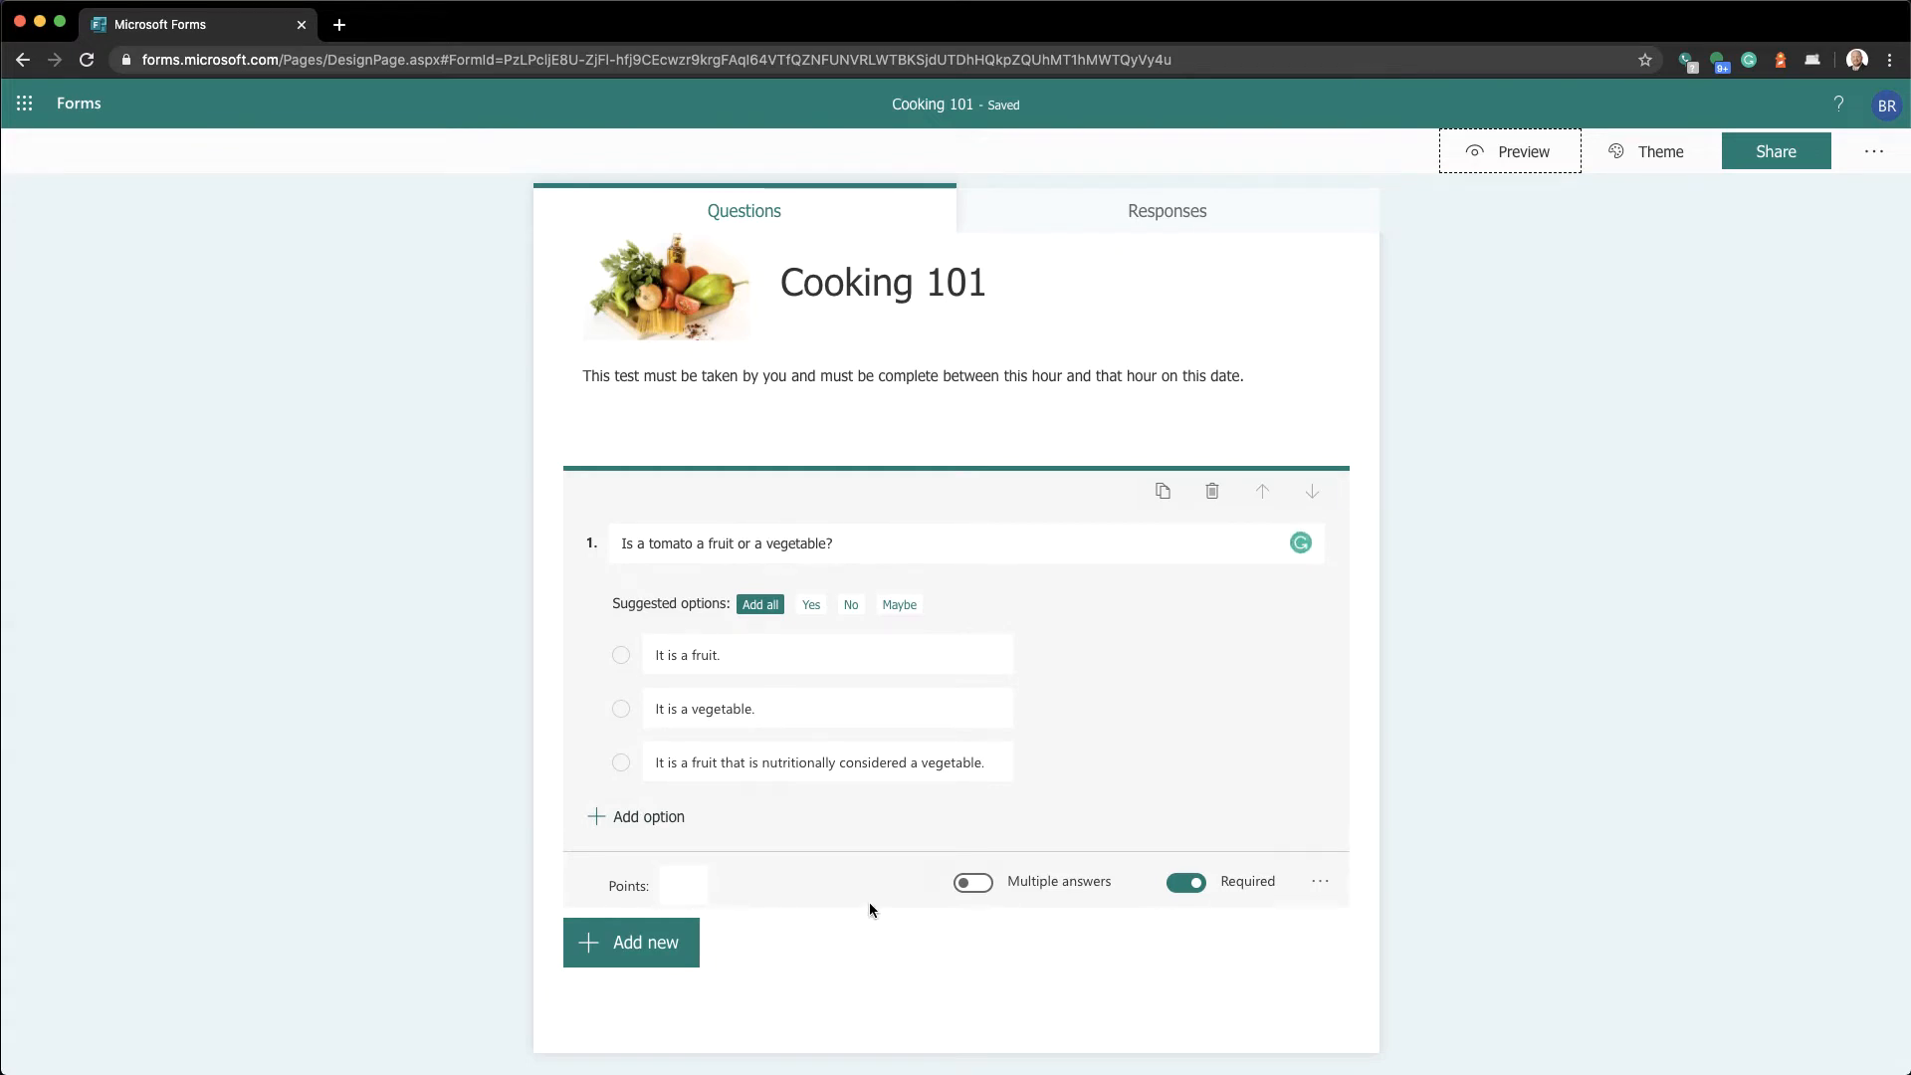
Switch question 1's answers to a Drop-down list
{"action": "left_click", "coordinate": [1318, 891]}
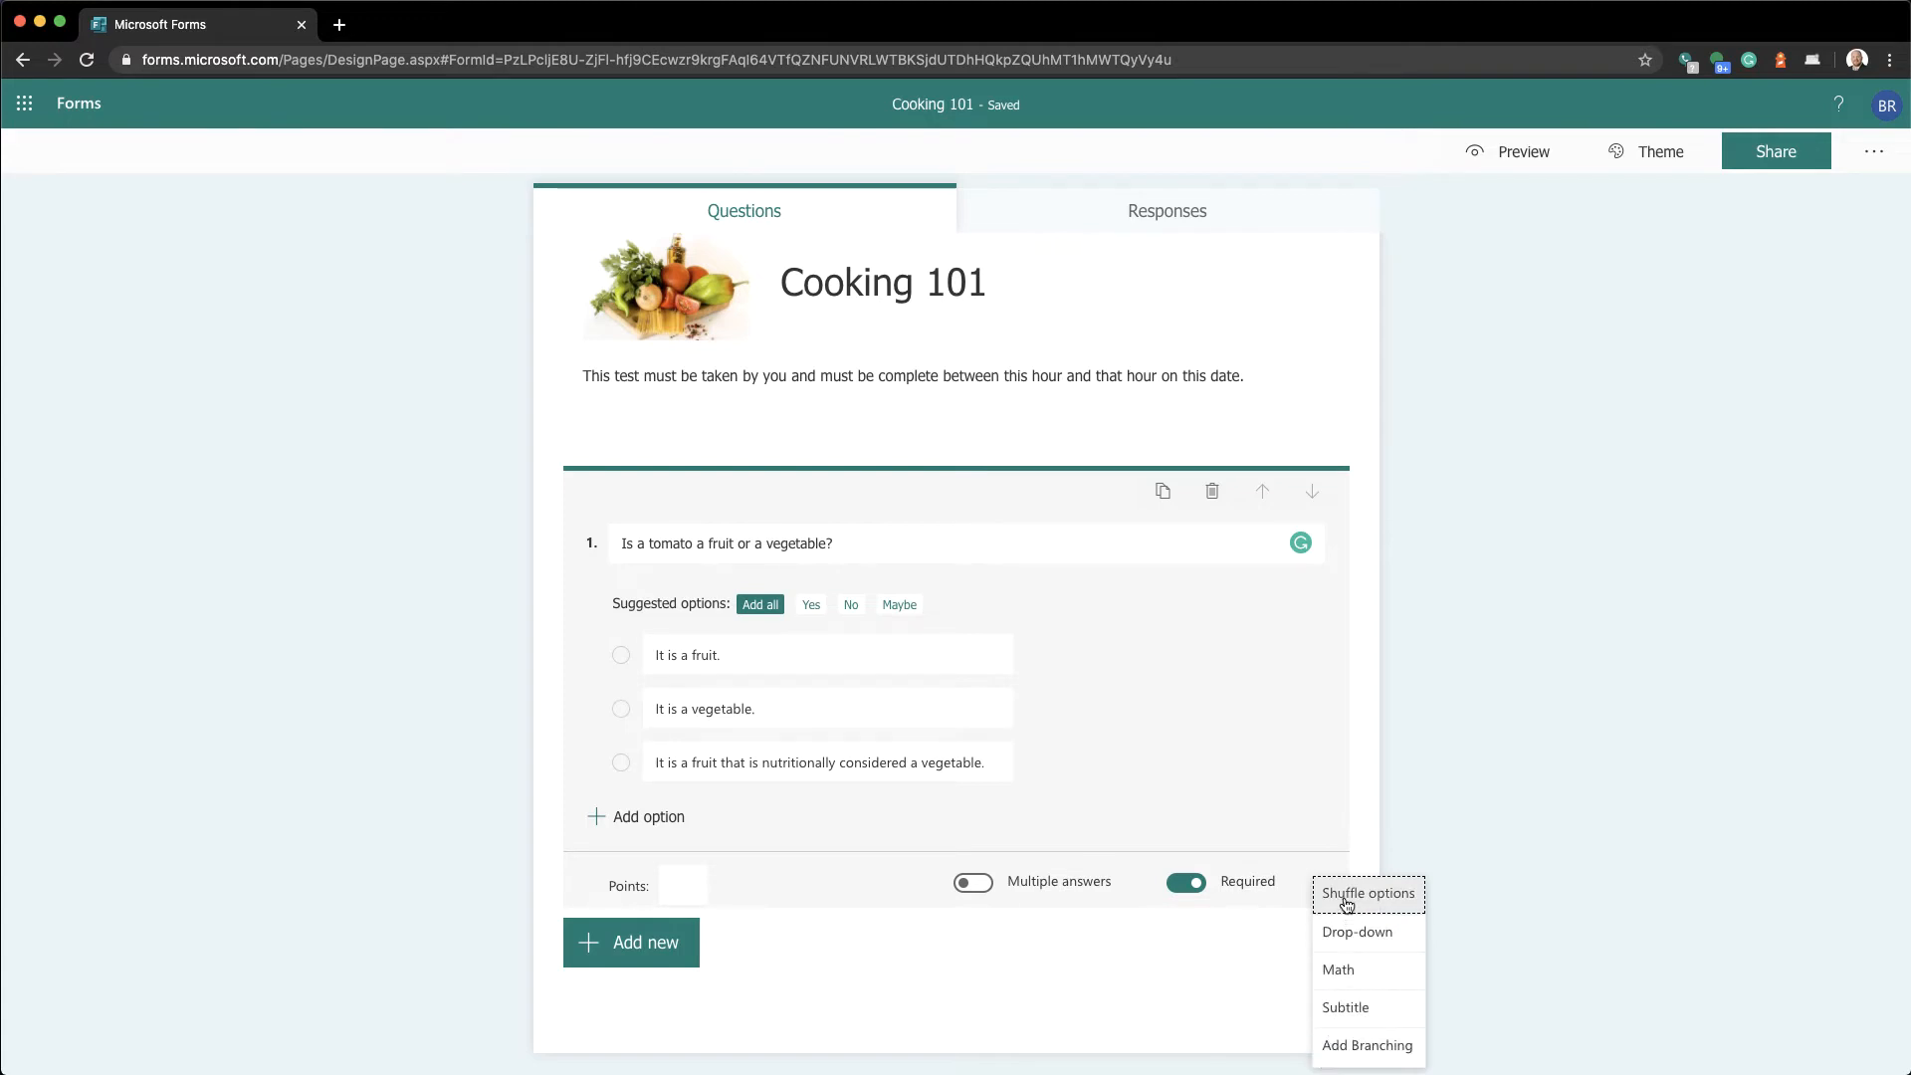
{"action": "left_click", "coordinate": [1352, 943]}
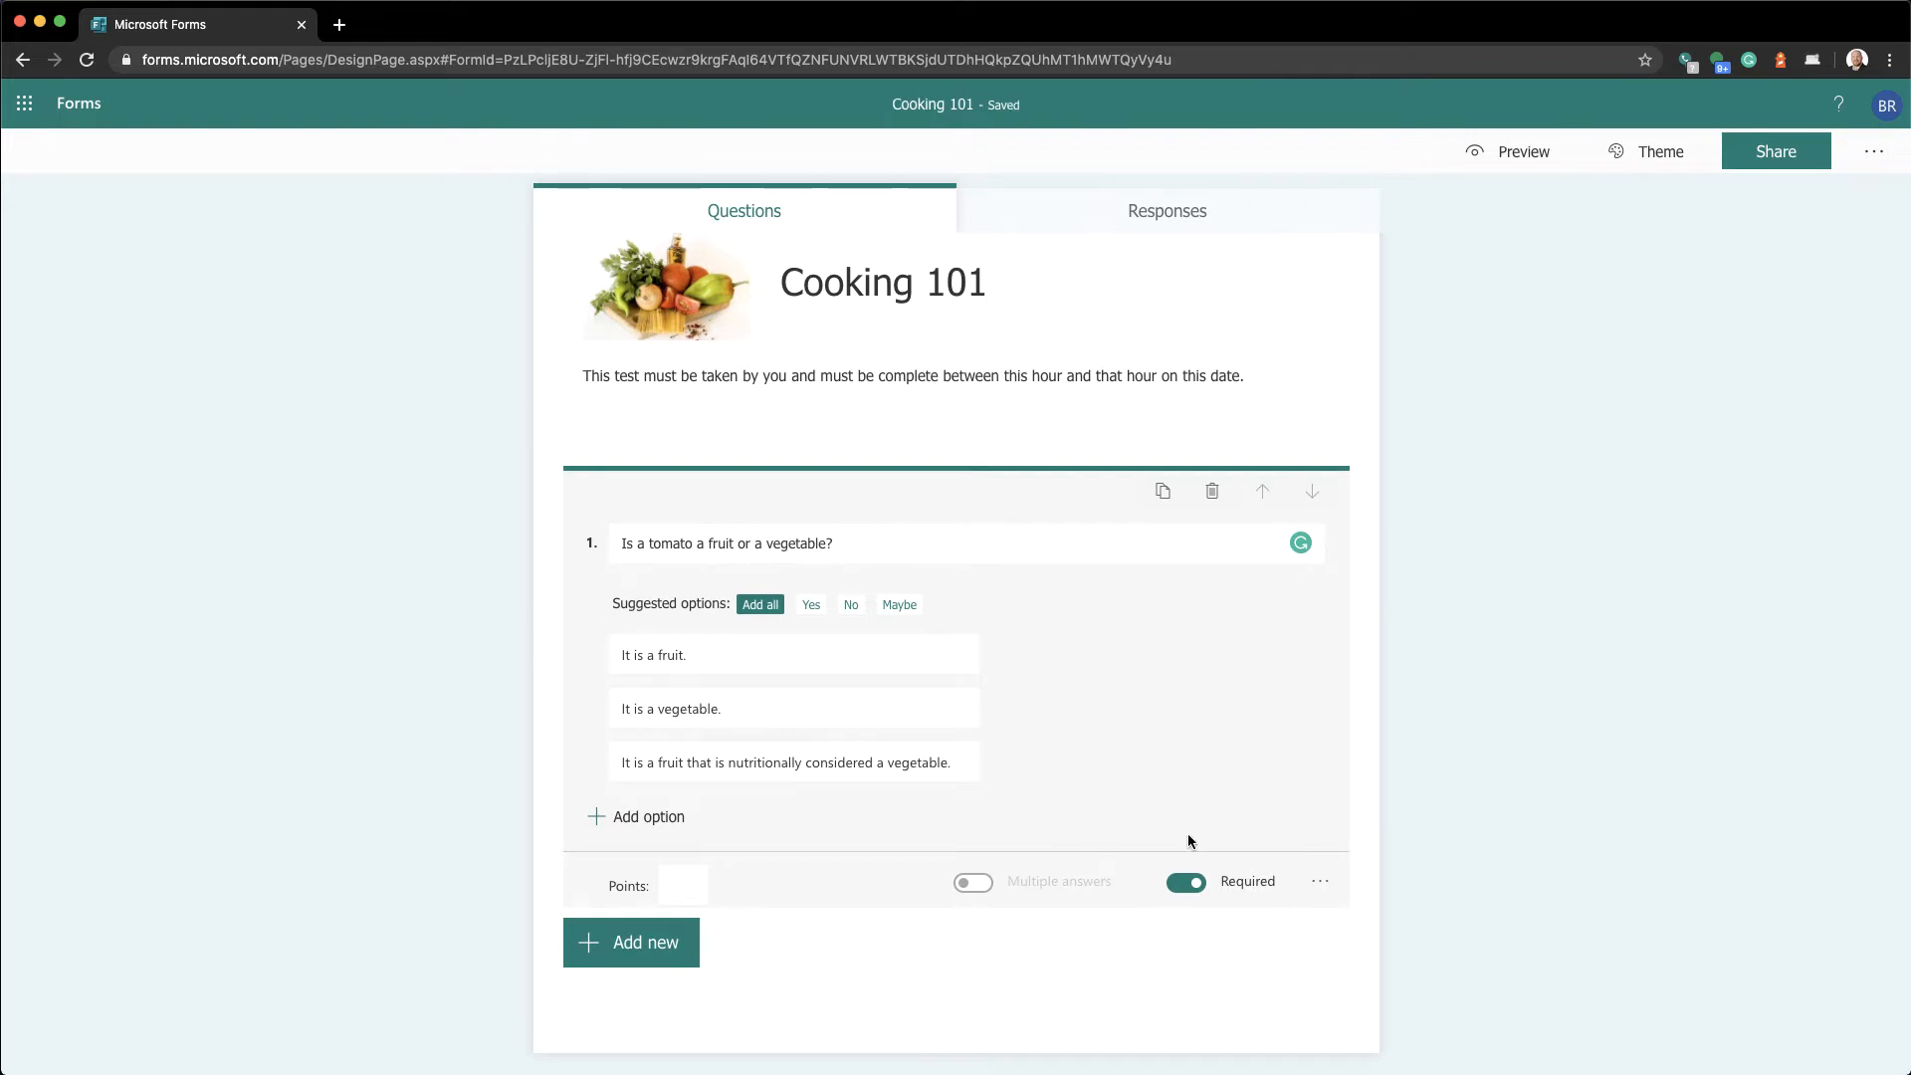
{"action": "mouse_move", "coordinate": [1054, 780]}
Check the 'Select your answer' drop-down in preview, then collapse question 1
{"action": "left_click", "coordinate": [1493, 154]}
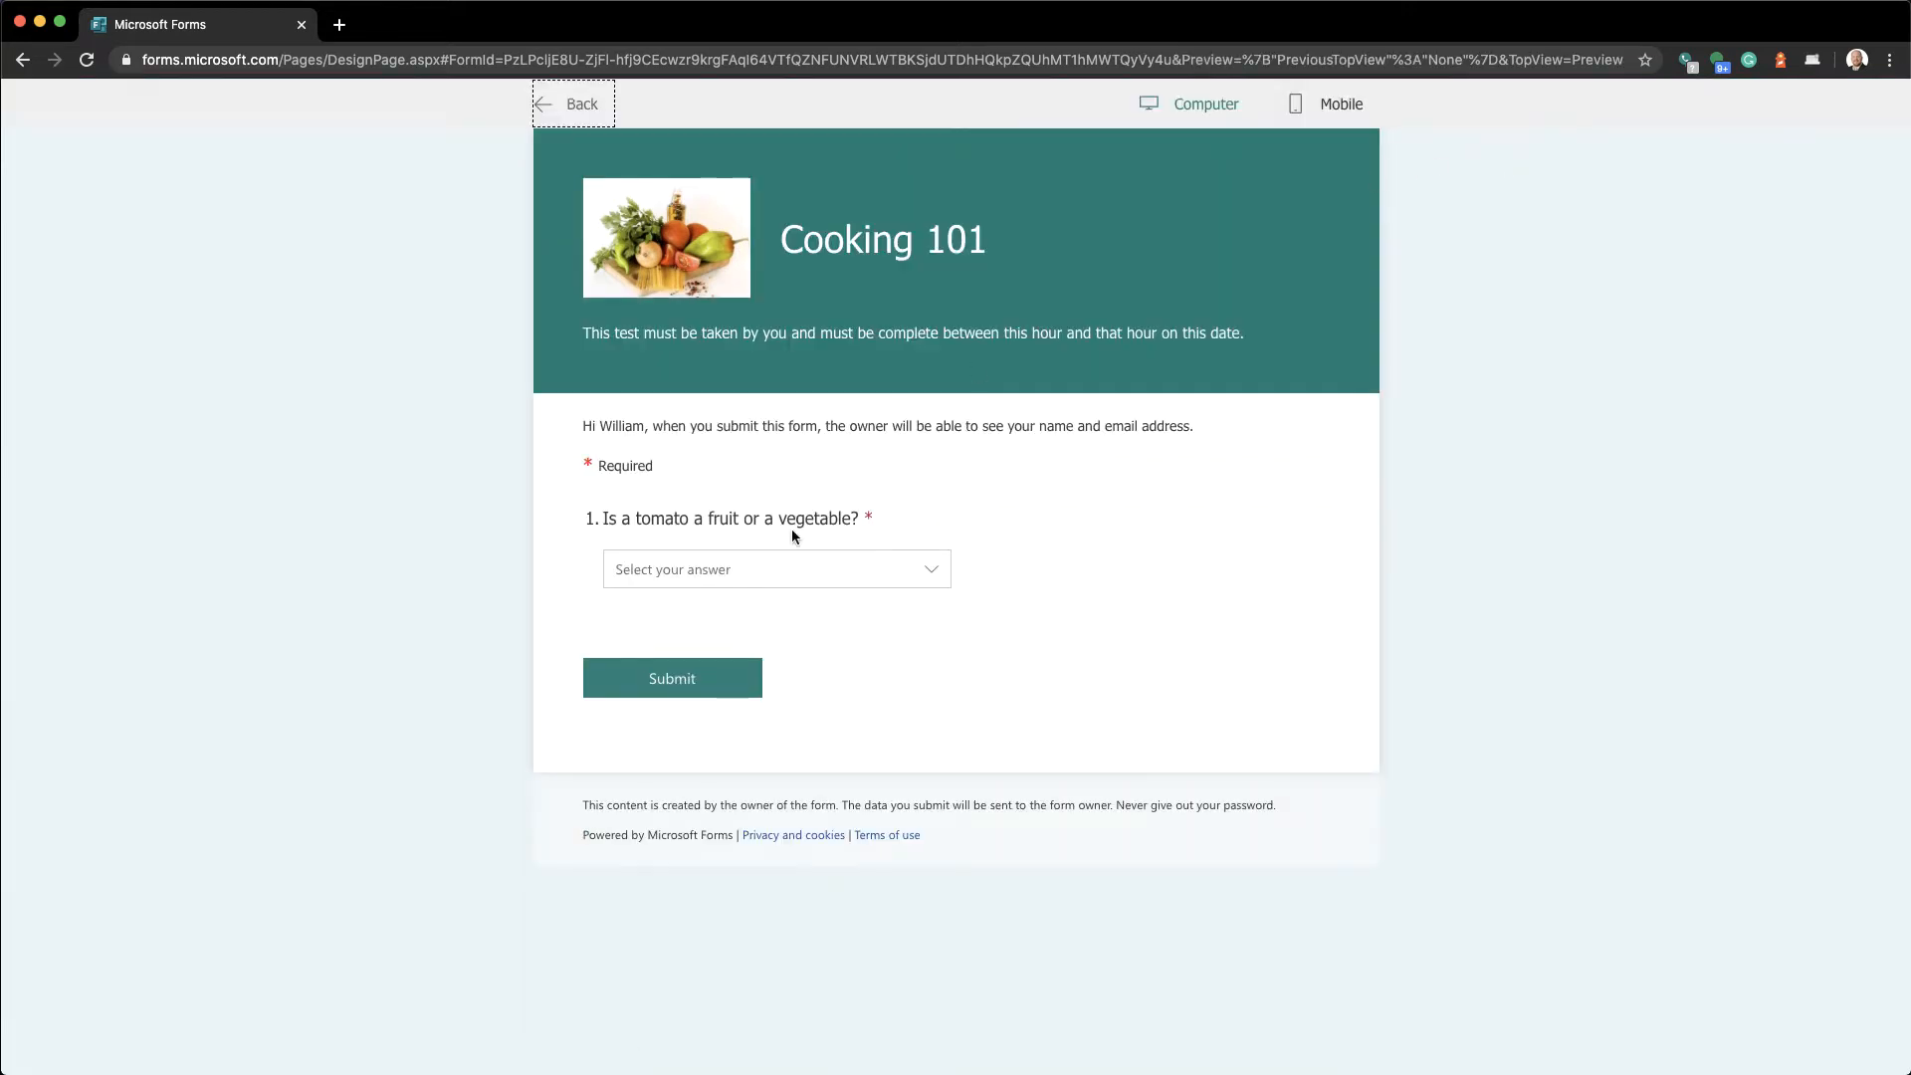
{"action": "left_click", "coordinate": [786, 564]}
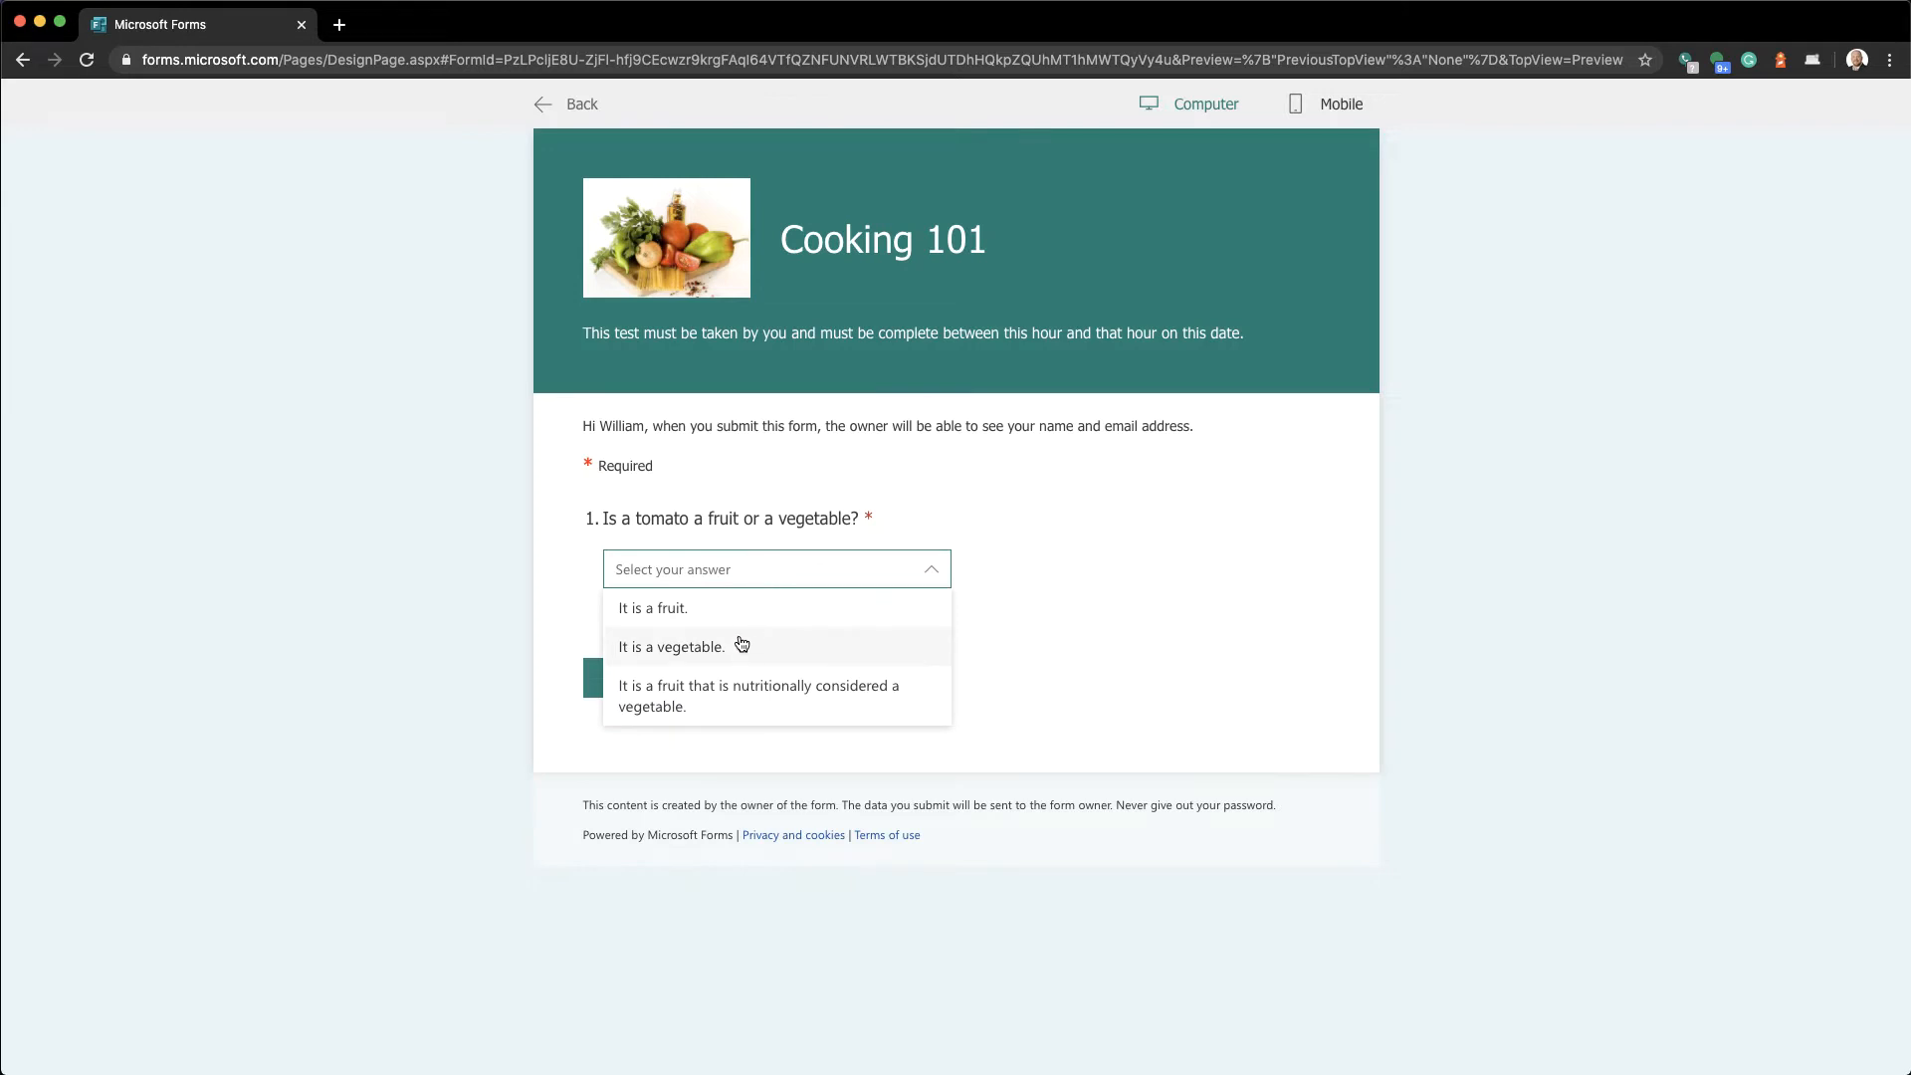
{"action": "left_click", "coordinate": [756, 582]}
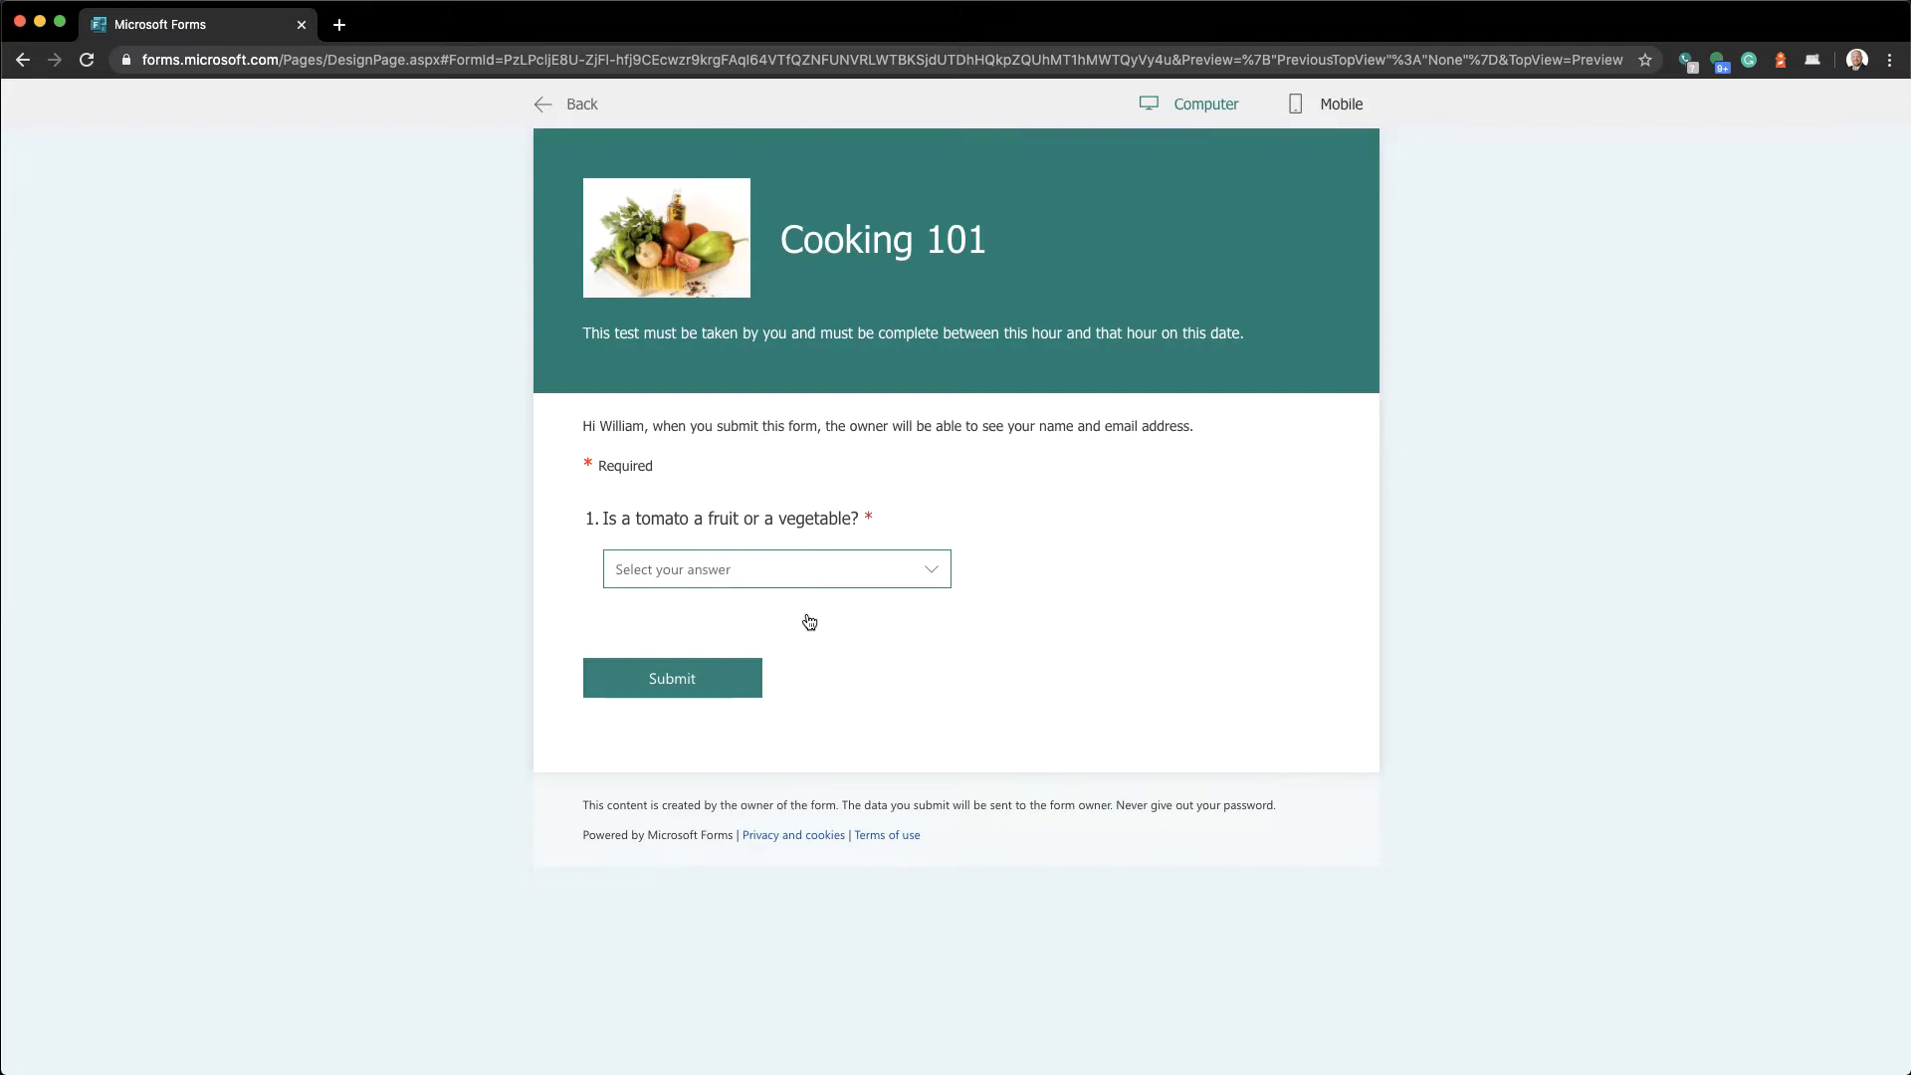
{"action": "left_click", "coordinate": [812, 570]}
{"action": "left_click", "coordinate": [814, 571]}
{"action": "left_click", "coordinate": [572, 108]}
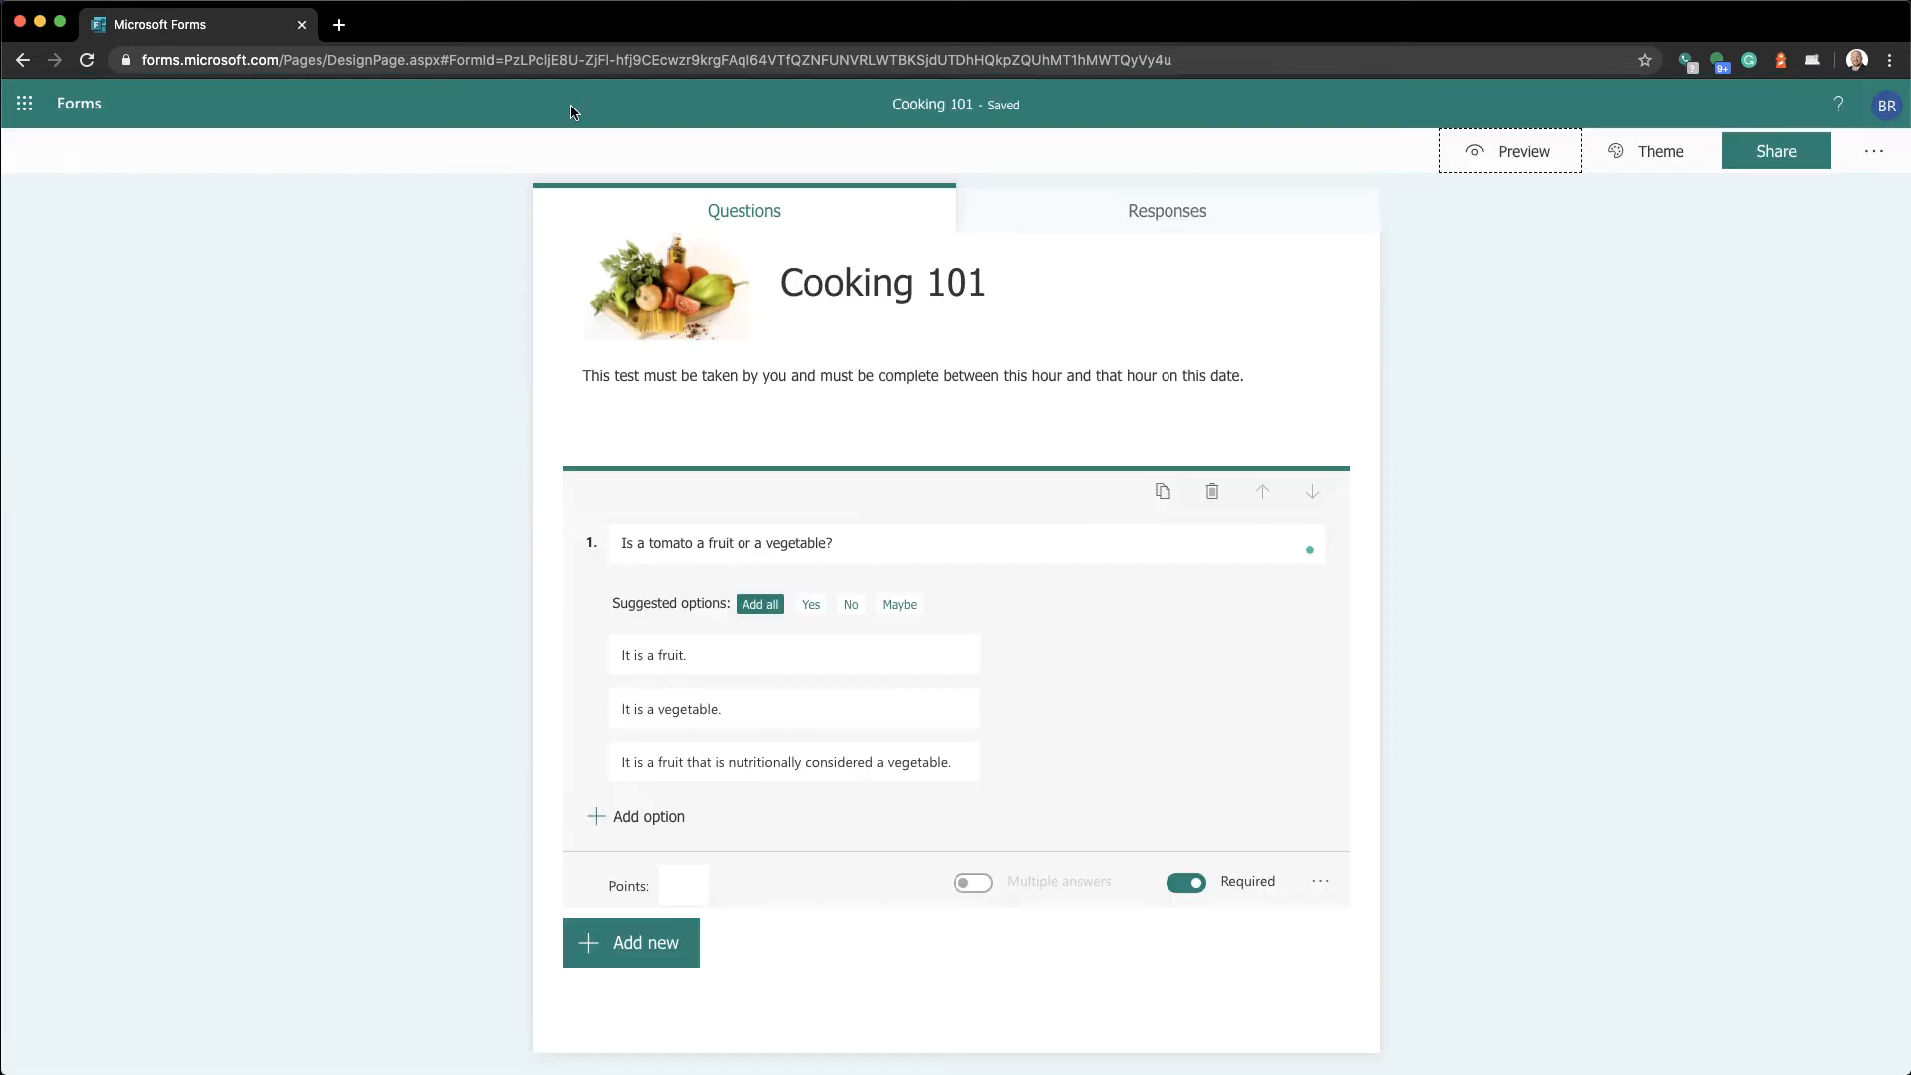
{"action": "left_click", "coordinate": [434, 459]}
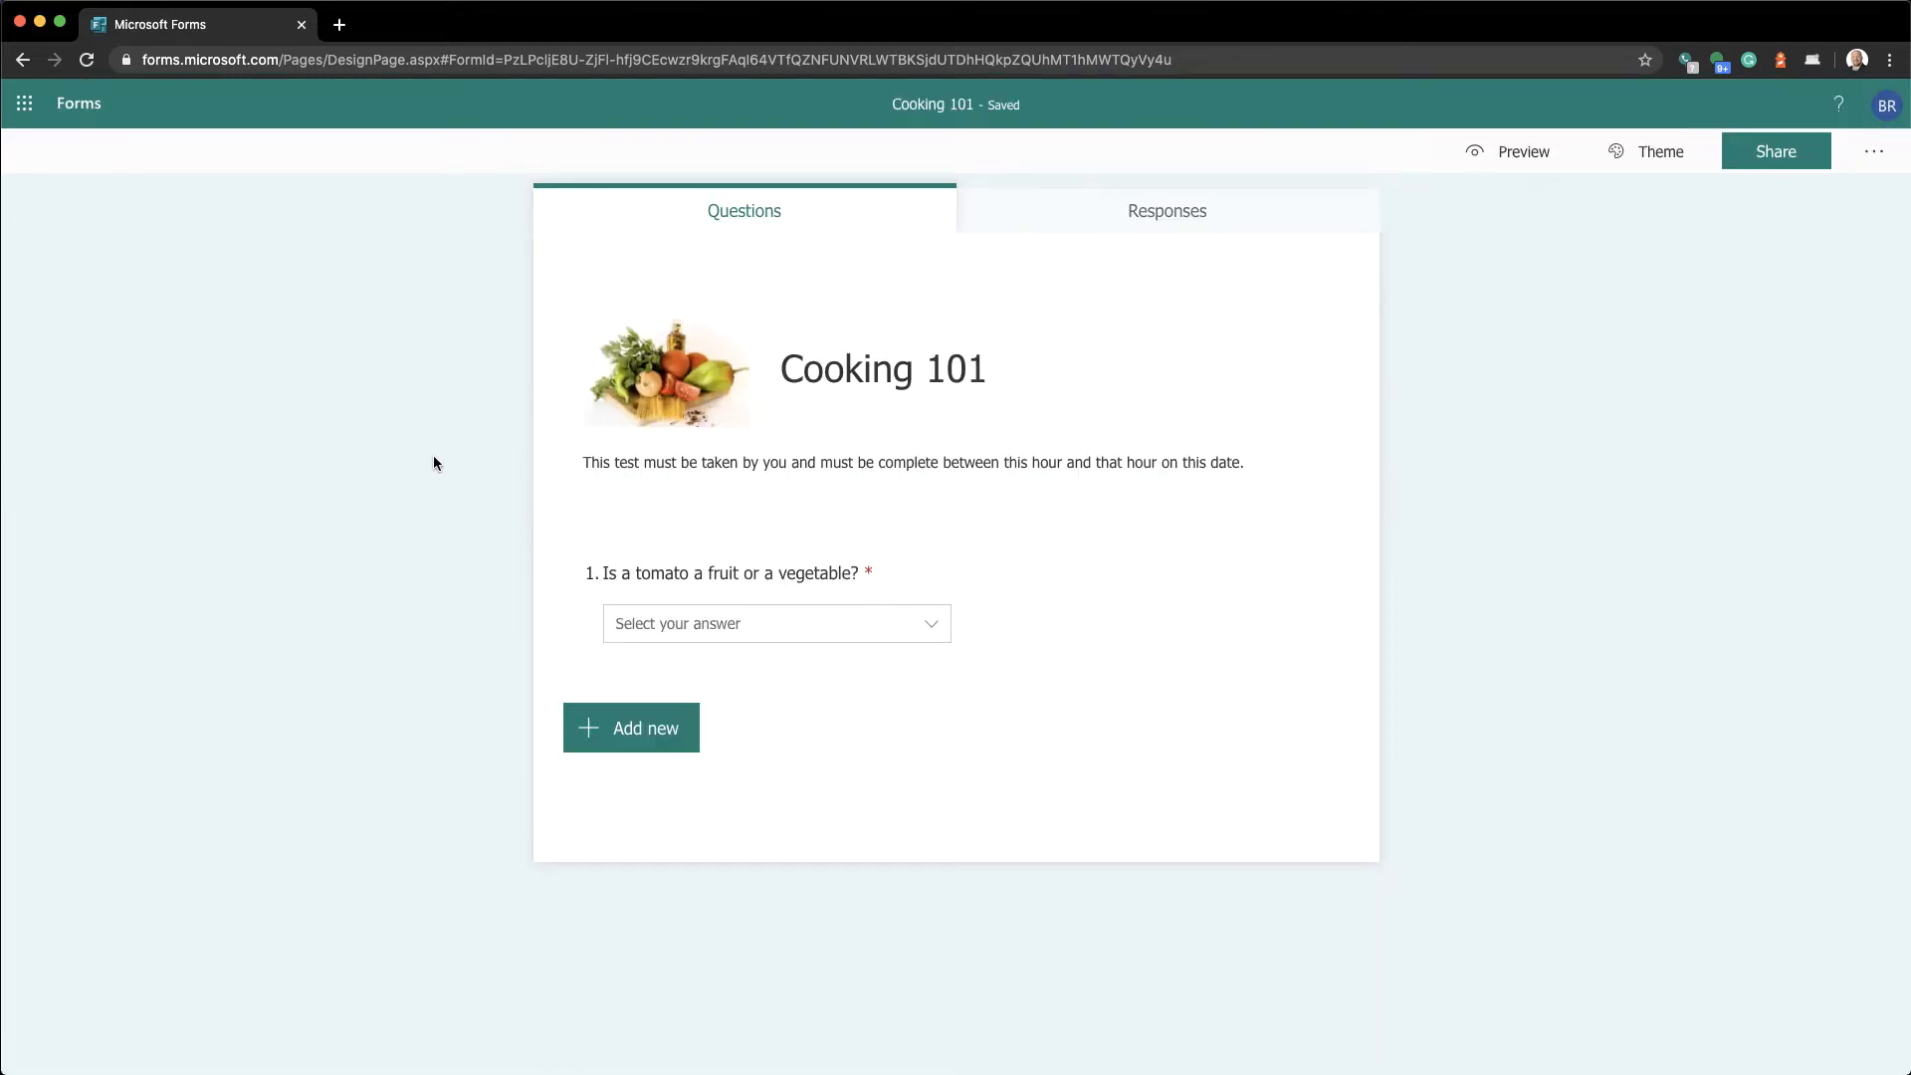
{"action": "left_click", "coordinate": [695, 580]}
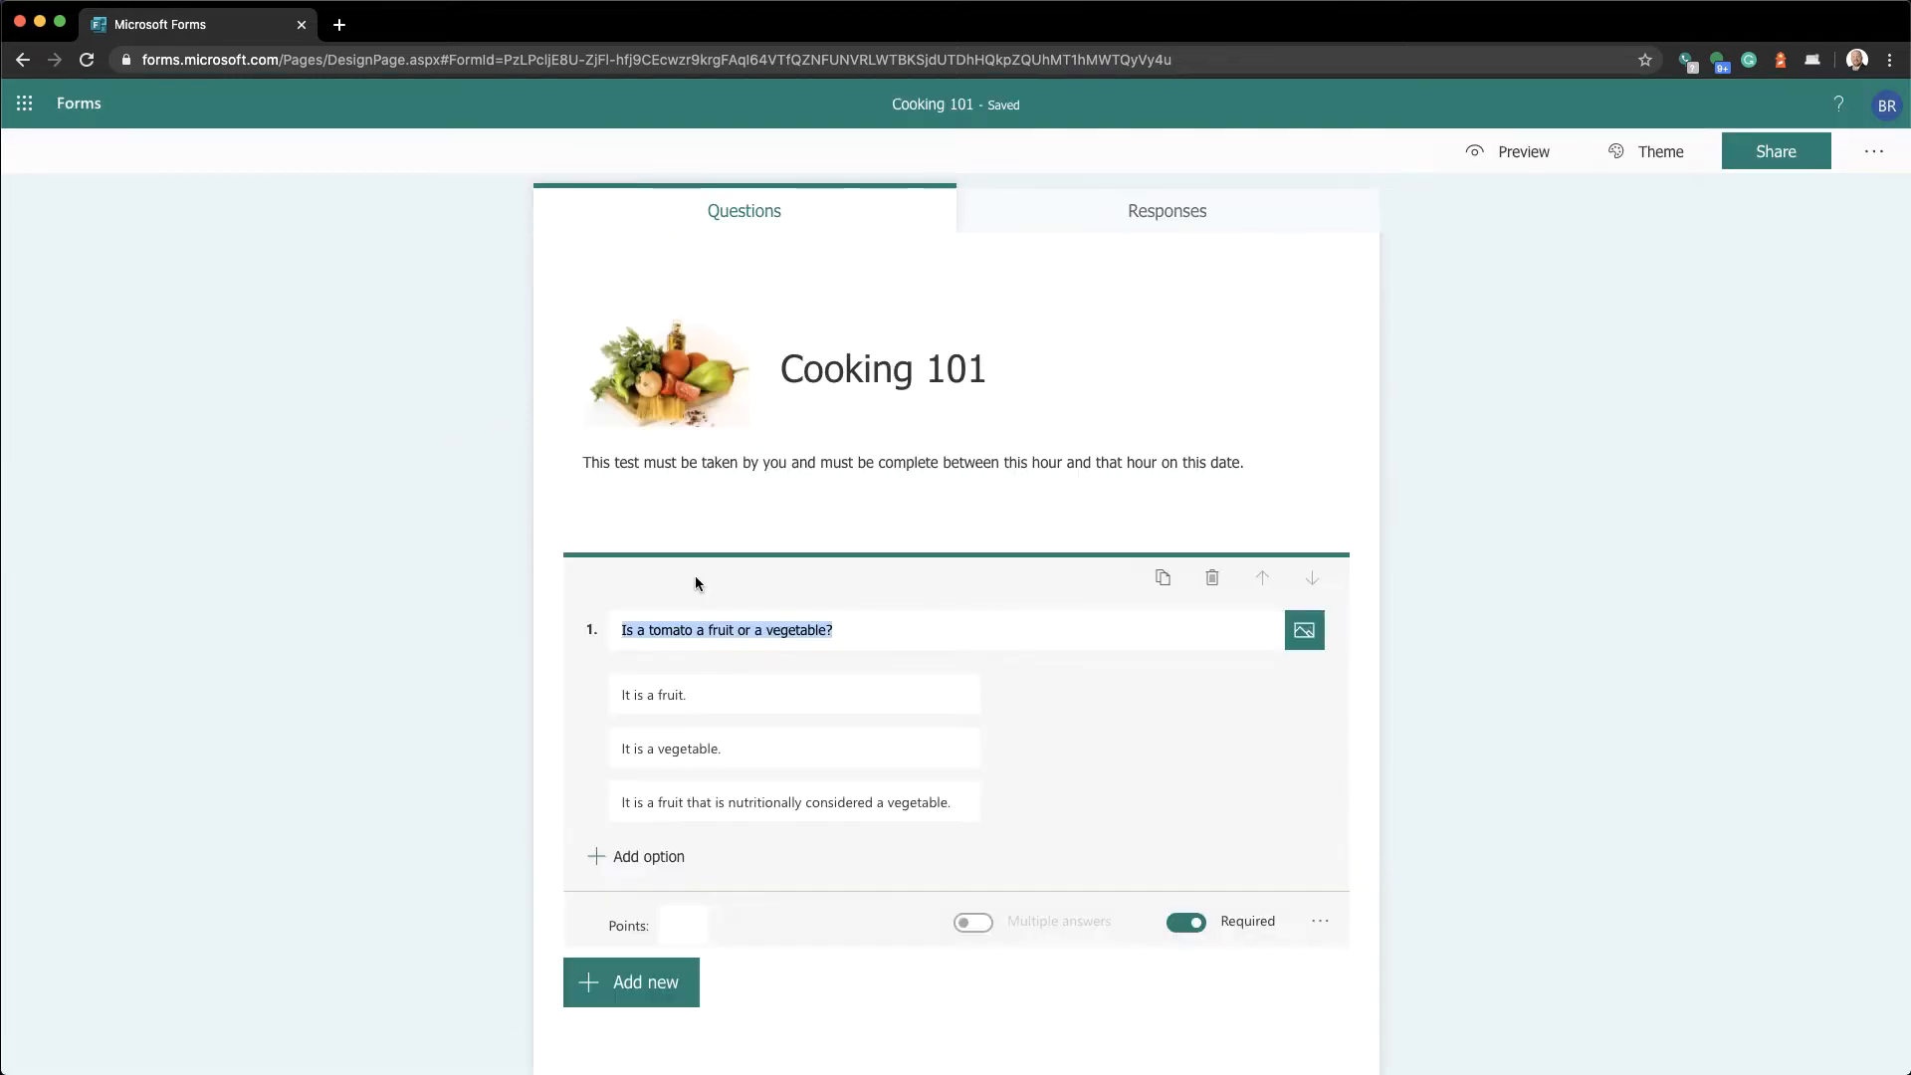
{"action": "left_click", "coordinate": [334, 571]}
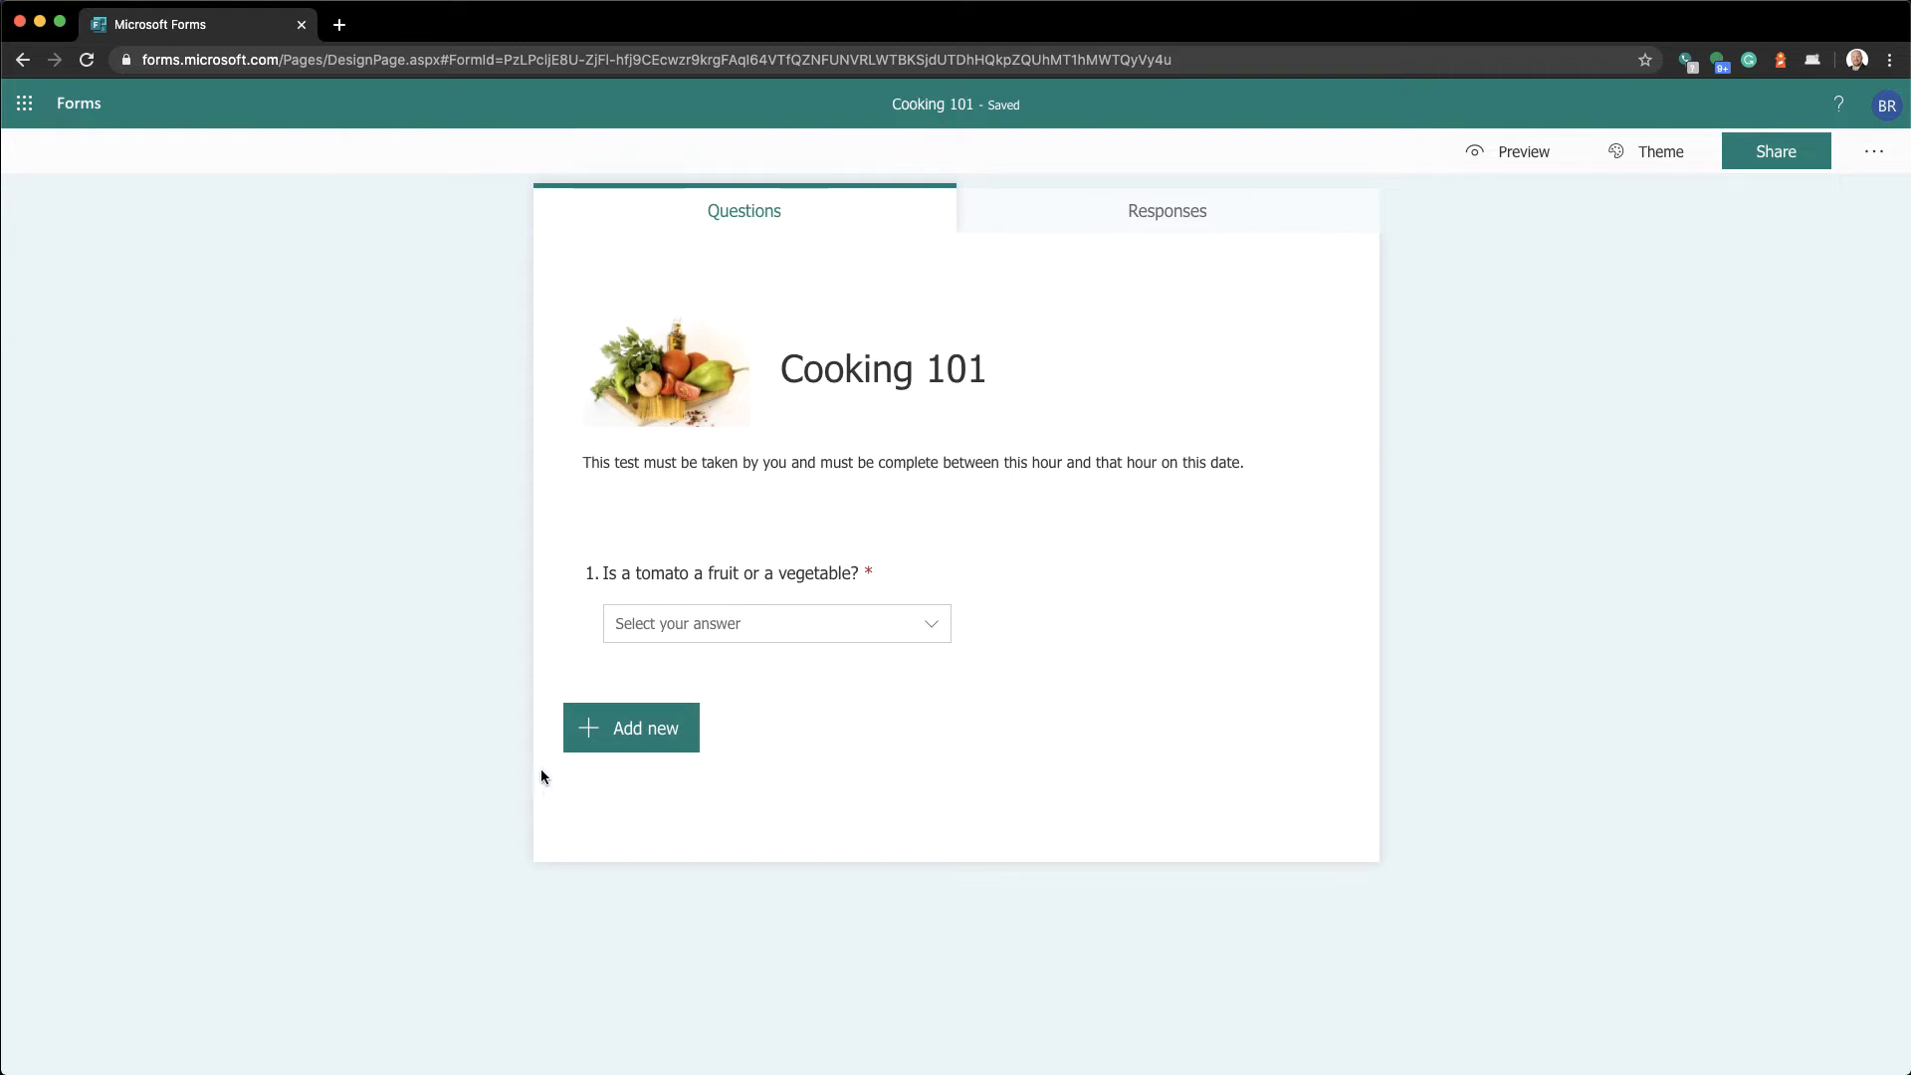
Add Text question 2 titled 'With just one word, describe what this kitchen item is called.'
{"action": "left_click", "coordinate": [627, 742]}
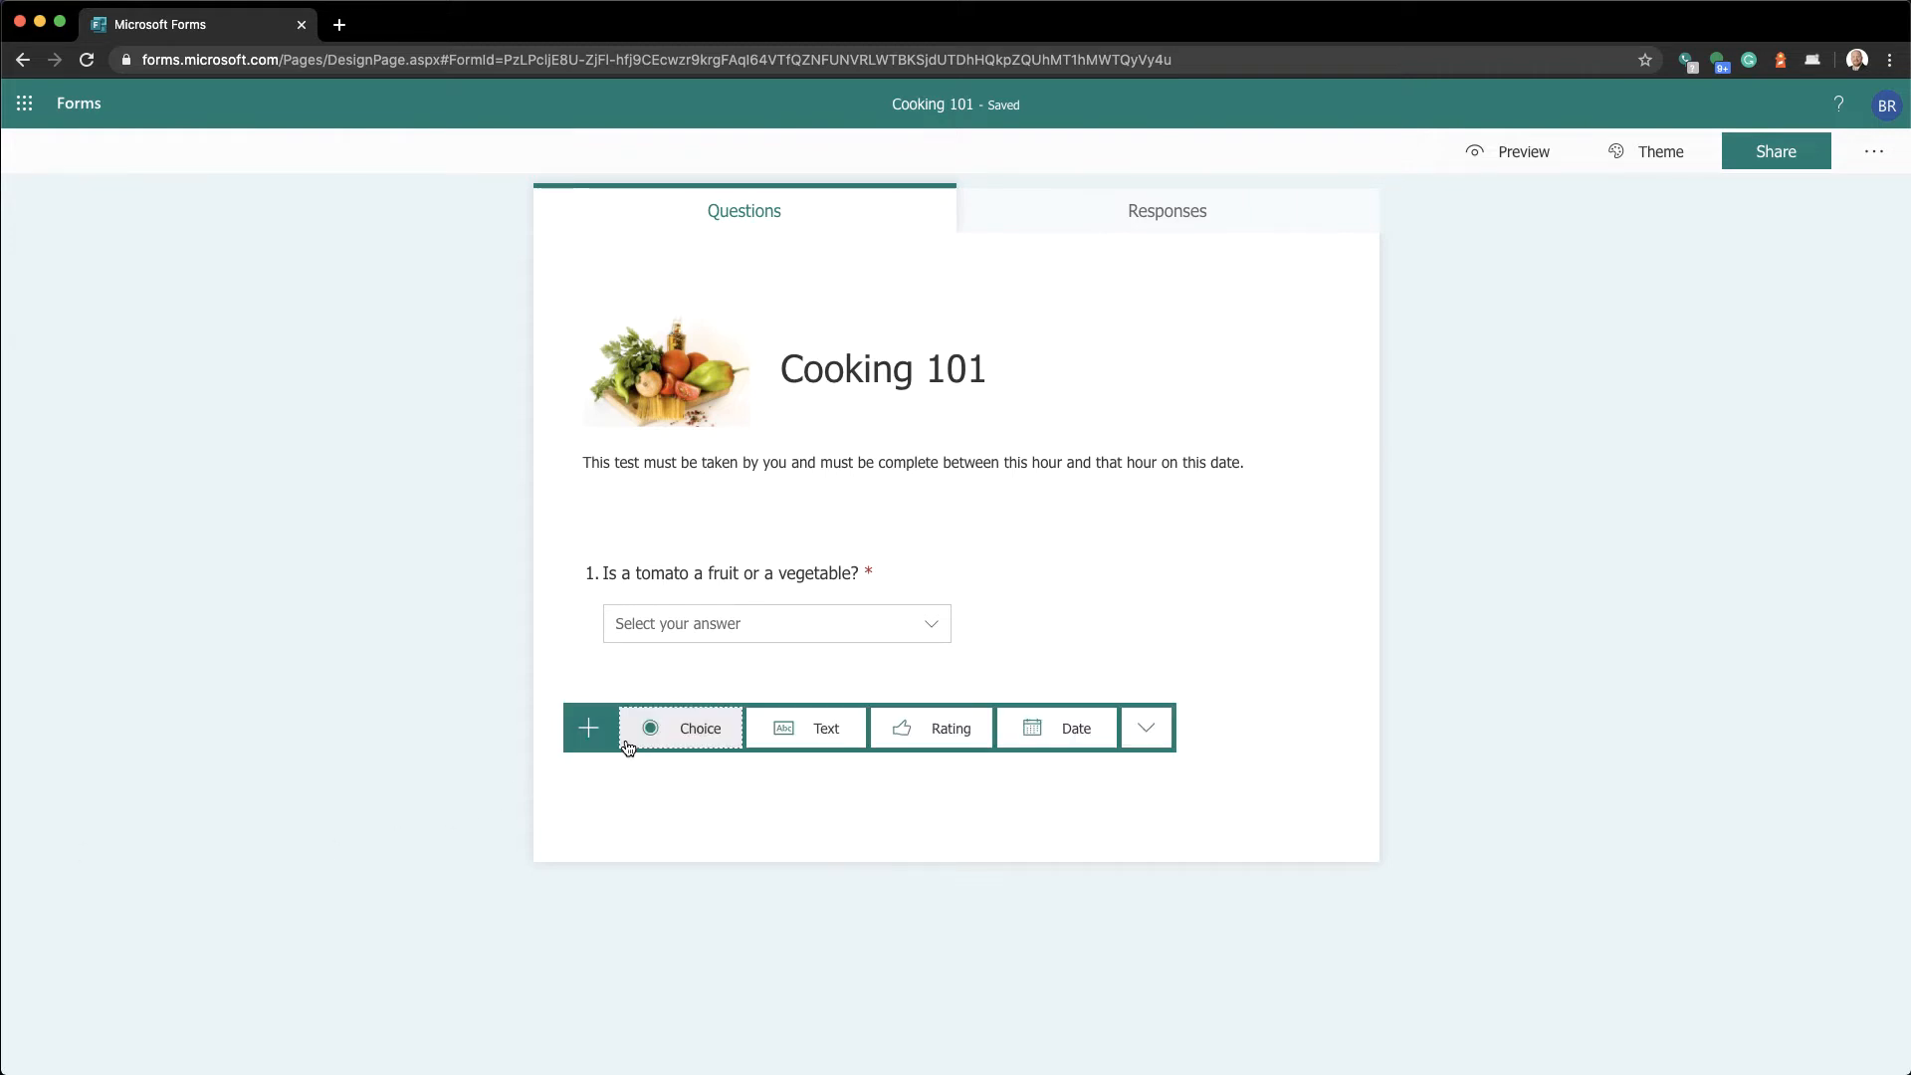
{"action": "left_click", "coordinate": [810, 754]}
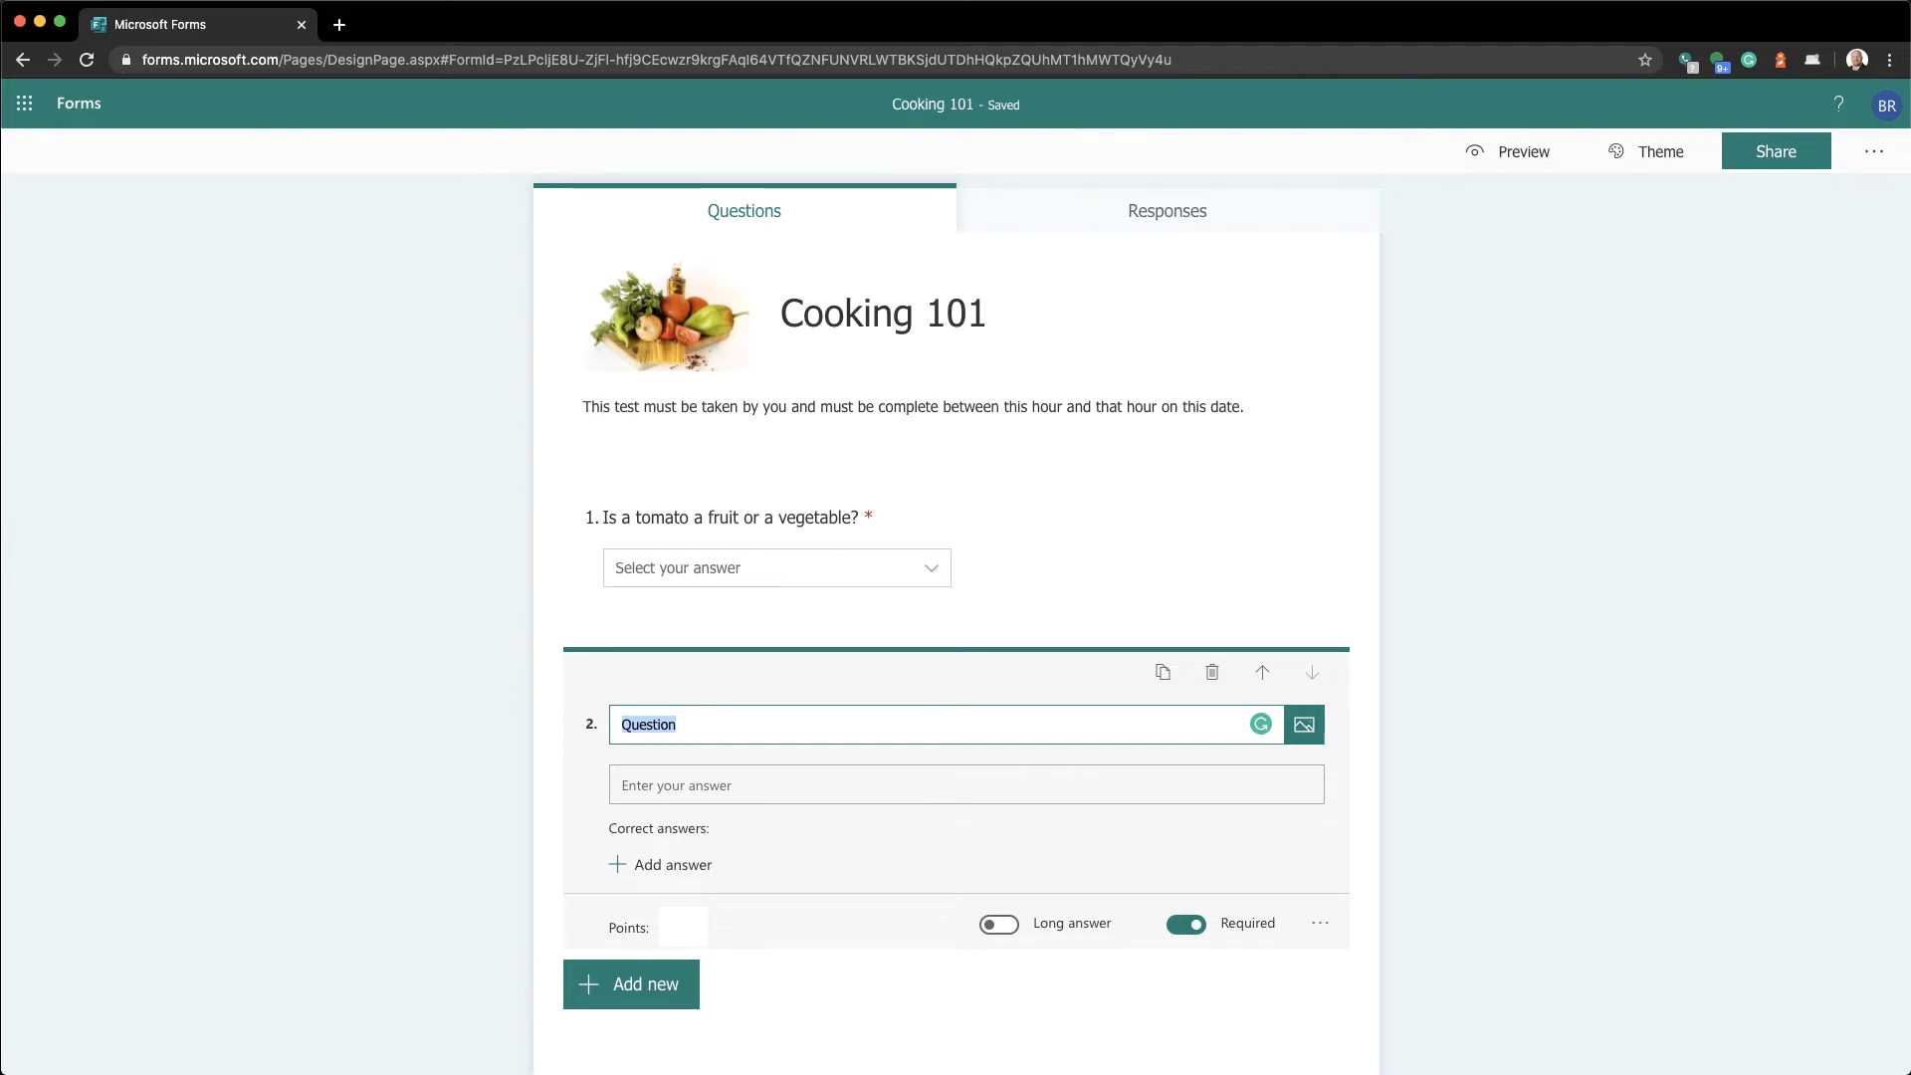
{"action": "key", "text": "BackSpace"}
{"action": "type", "text": "W"}
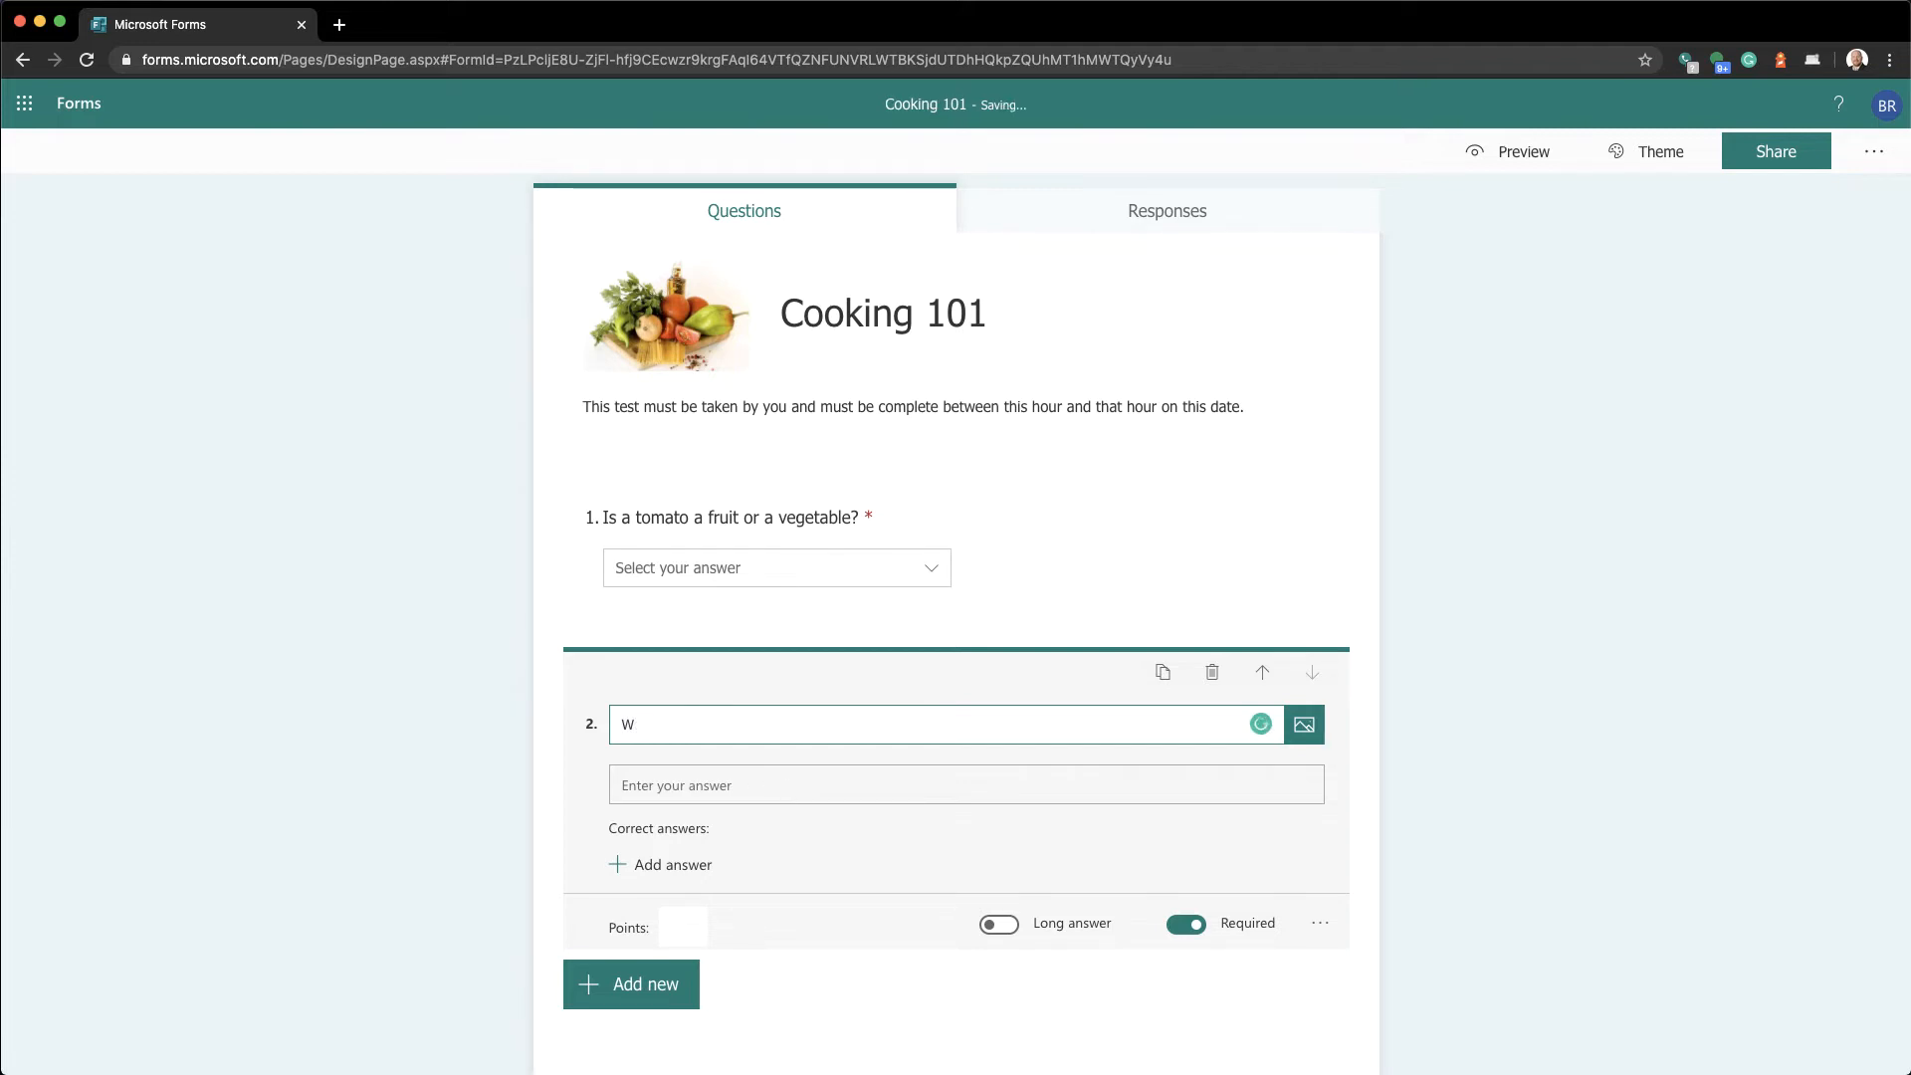
{"action": "type", "text": "oiith just one words"}
{"action": "key", "text": "BackSpace"}
{"action": "type", "text": ", des"}
{"action": "type", "text": "cribe it"}
{"action": "key", "text": "BackSpace"}
{"action": "key", "text": "BackSpace"}
{"action": "type", "text": "what this"}
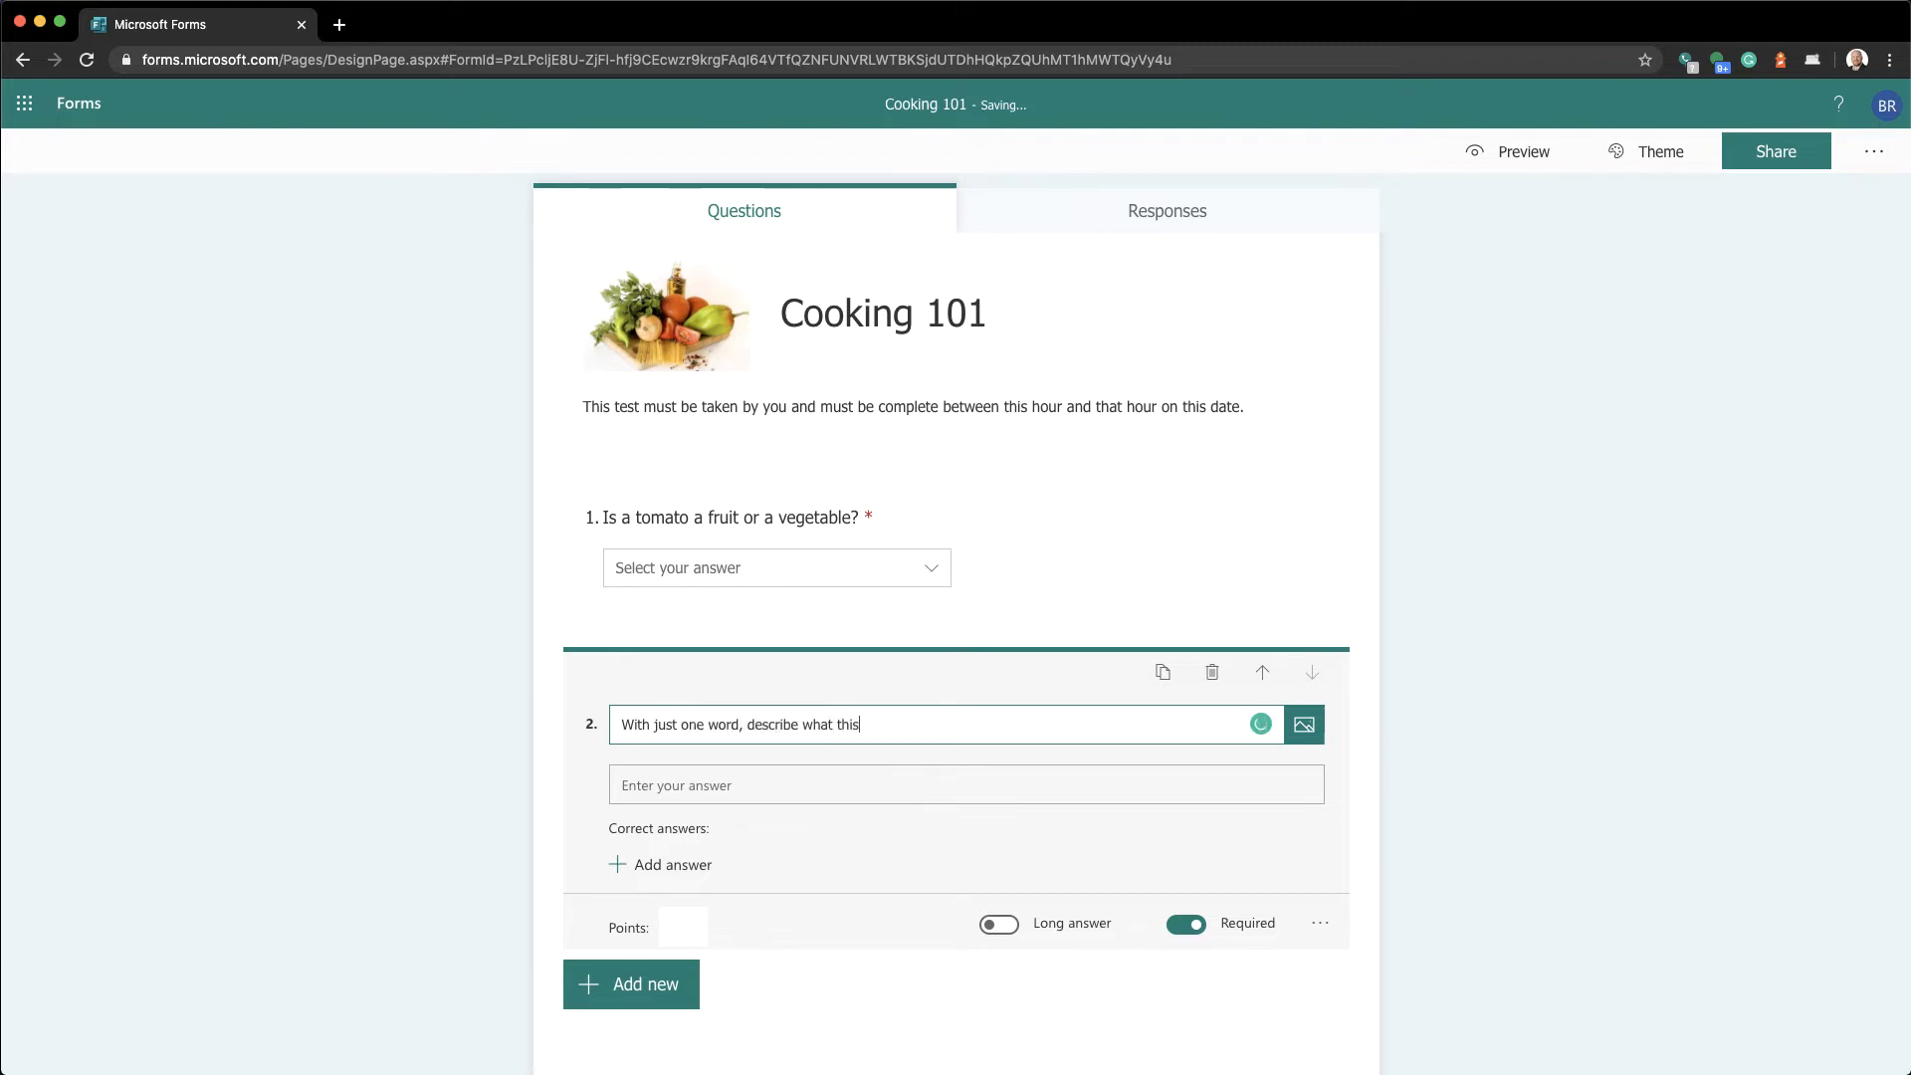
{"action": "type", "text": " kitchen item is called."}
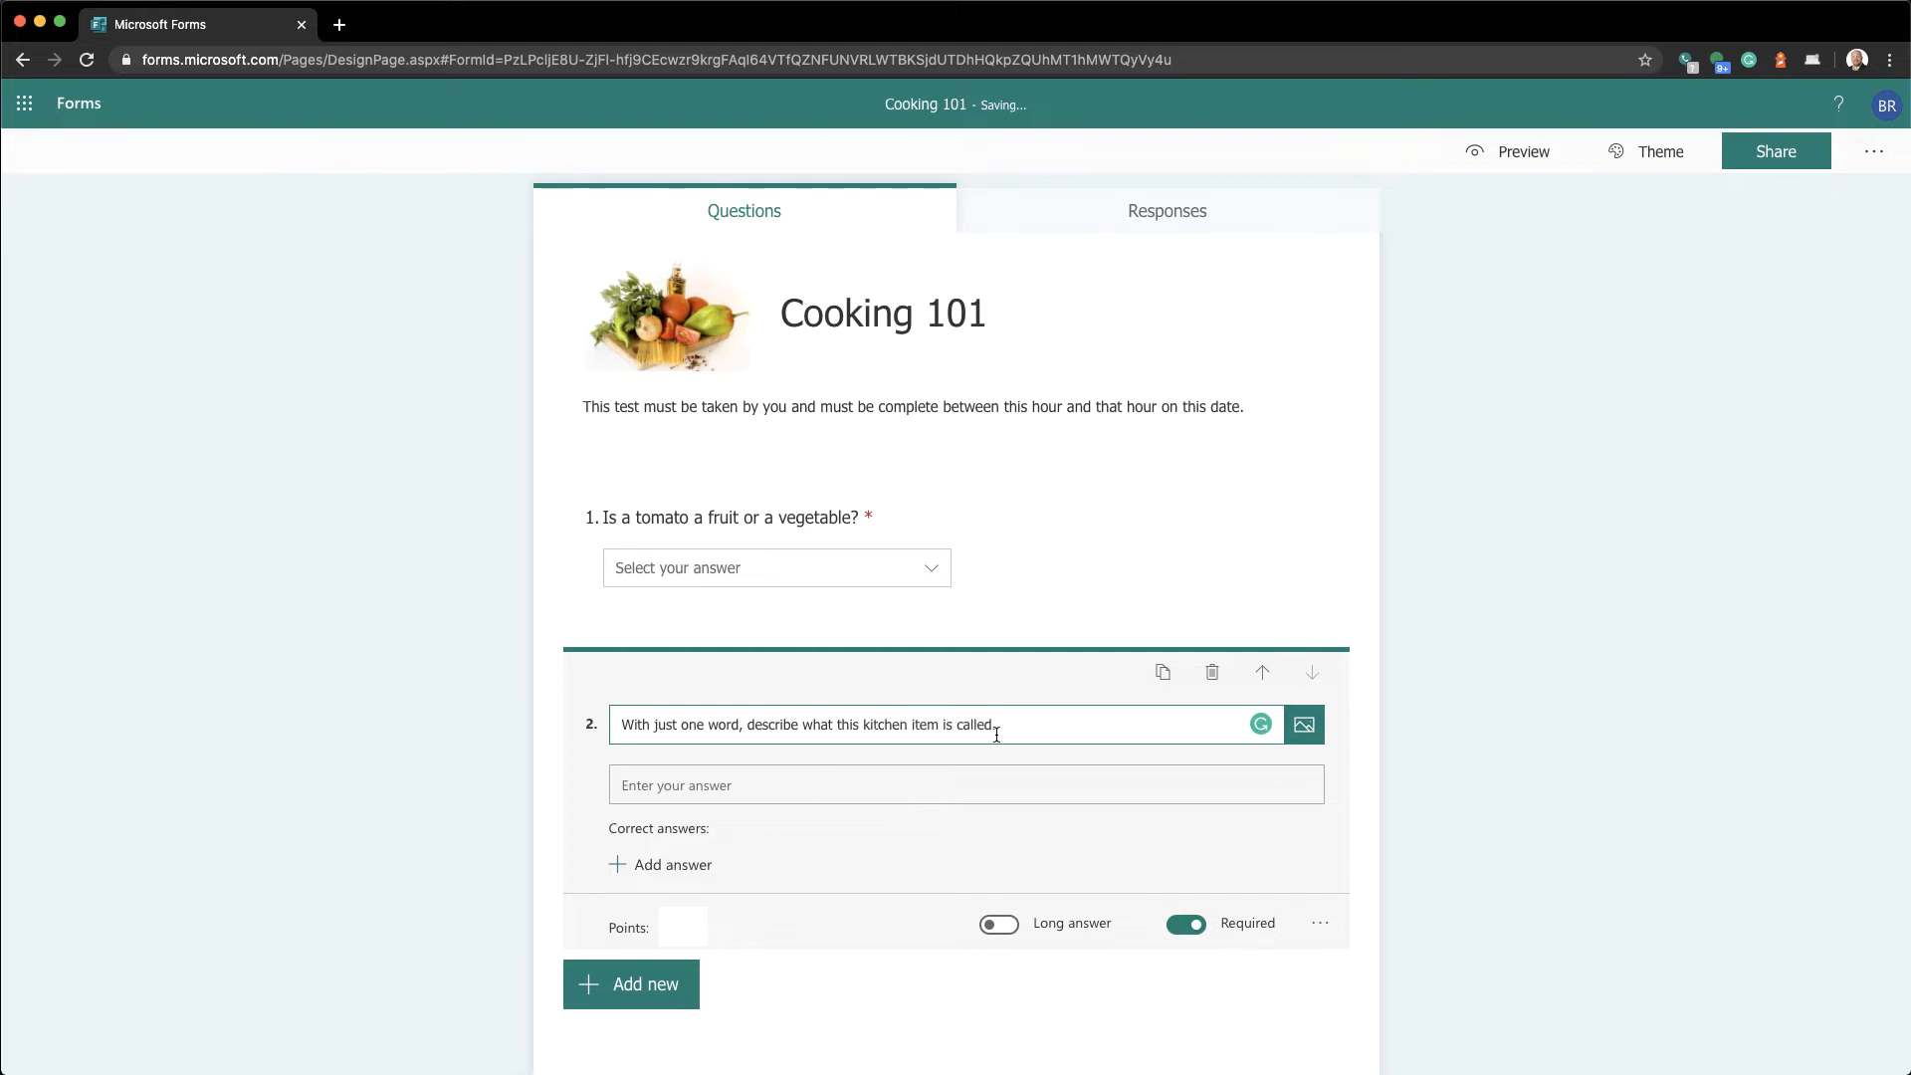
Insert the first toaster photo from Bing Image Search into question 2
{"action": "left_click", "coordinate": [1314, 737]}
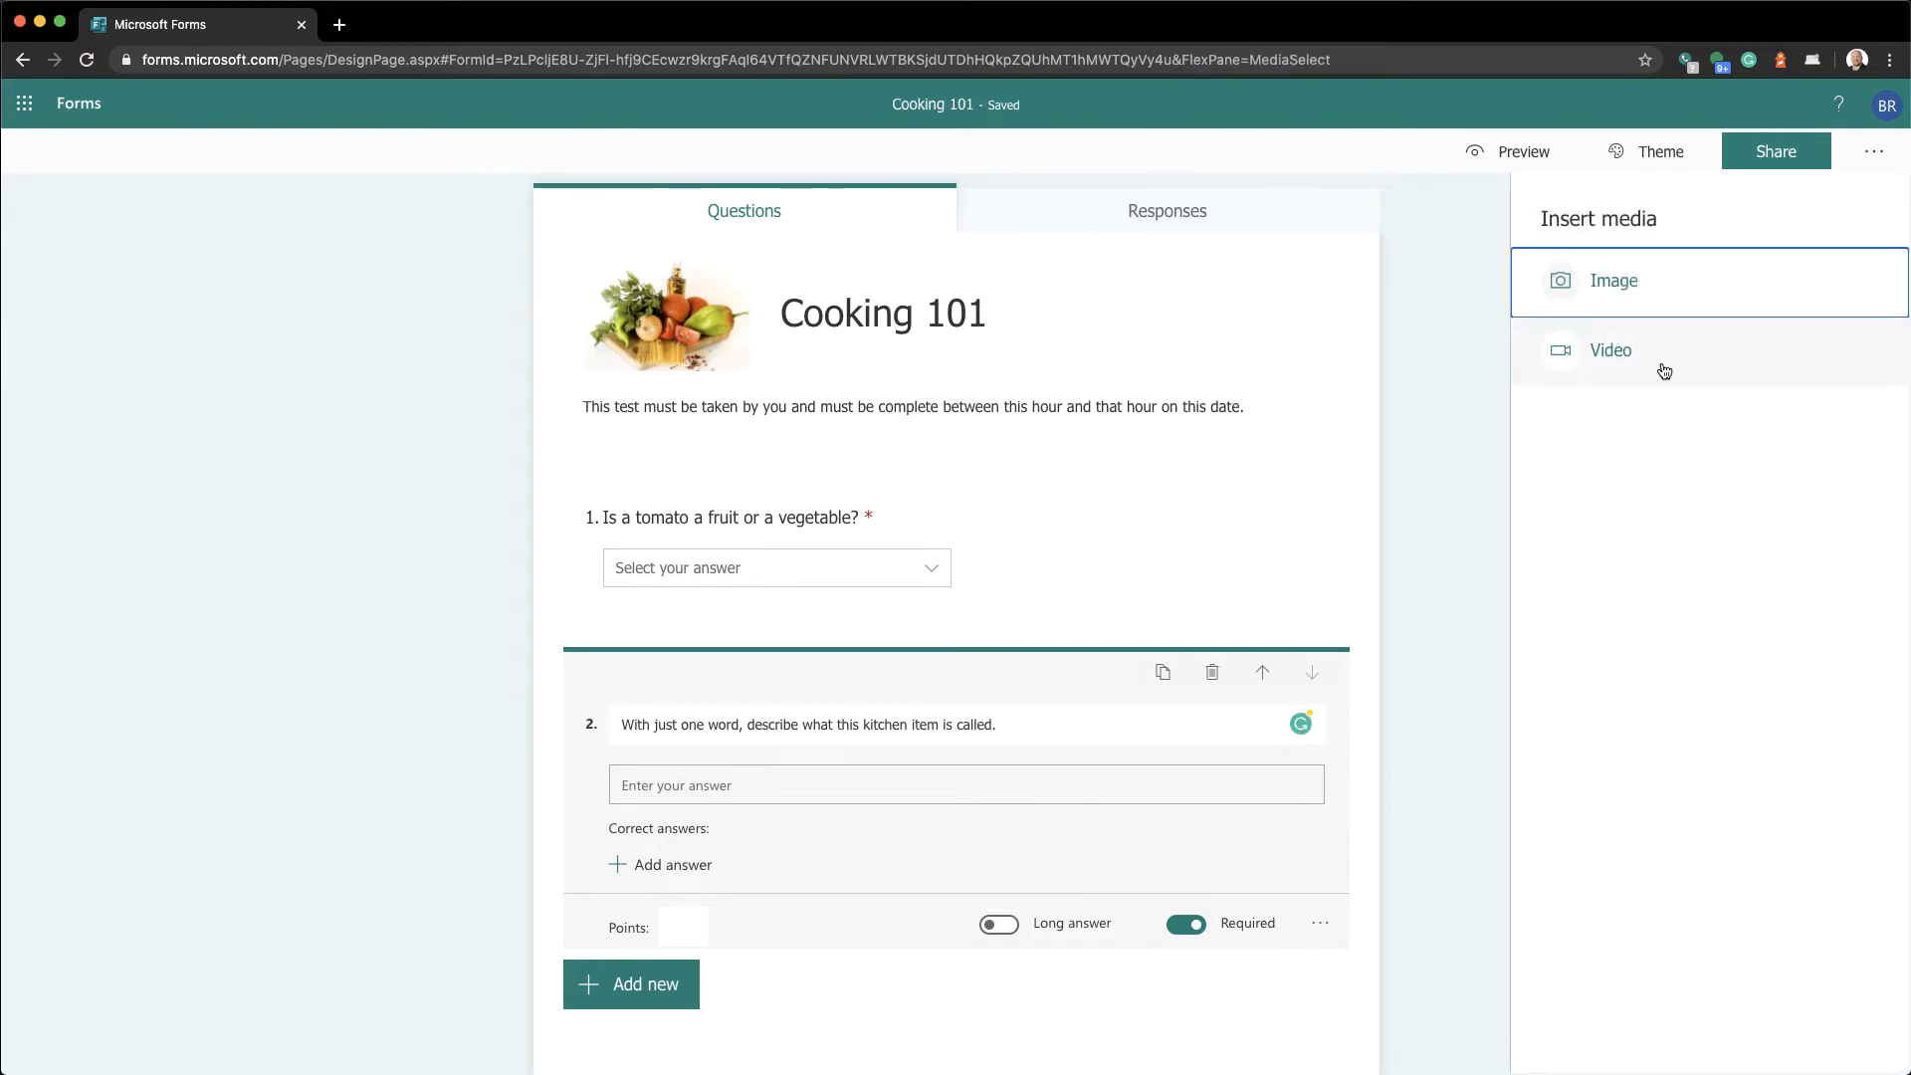
{"action": "left_click", "coordinate": [1655, 293]}
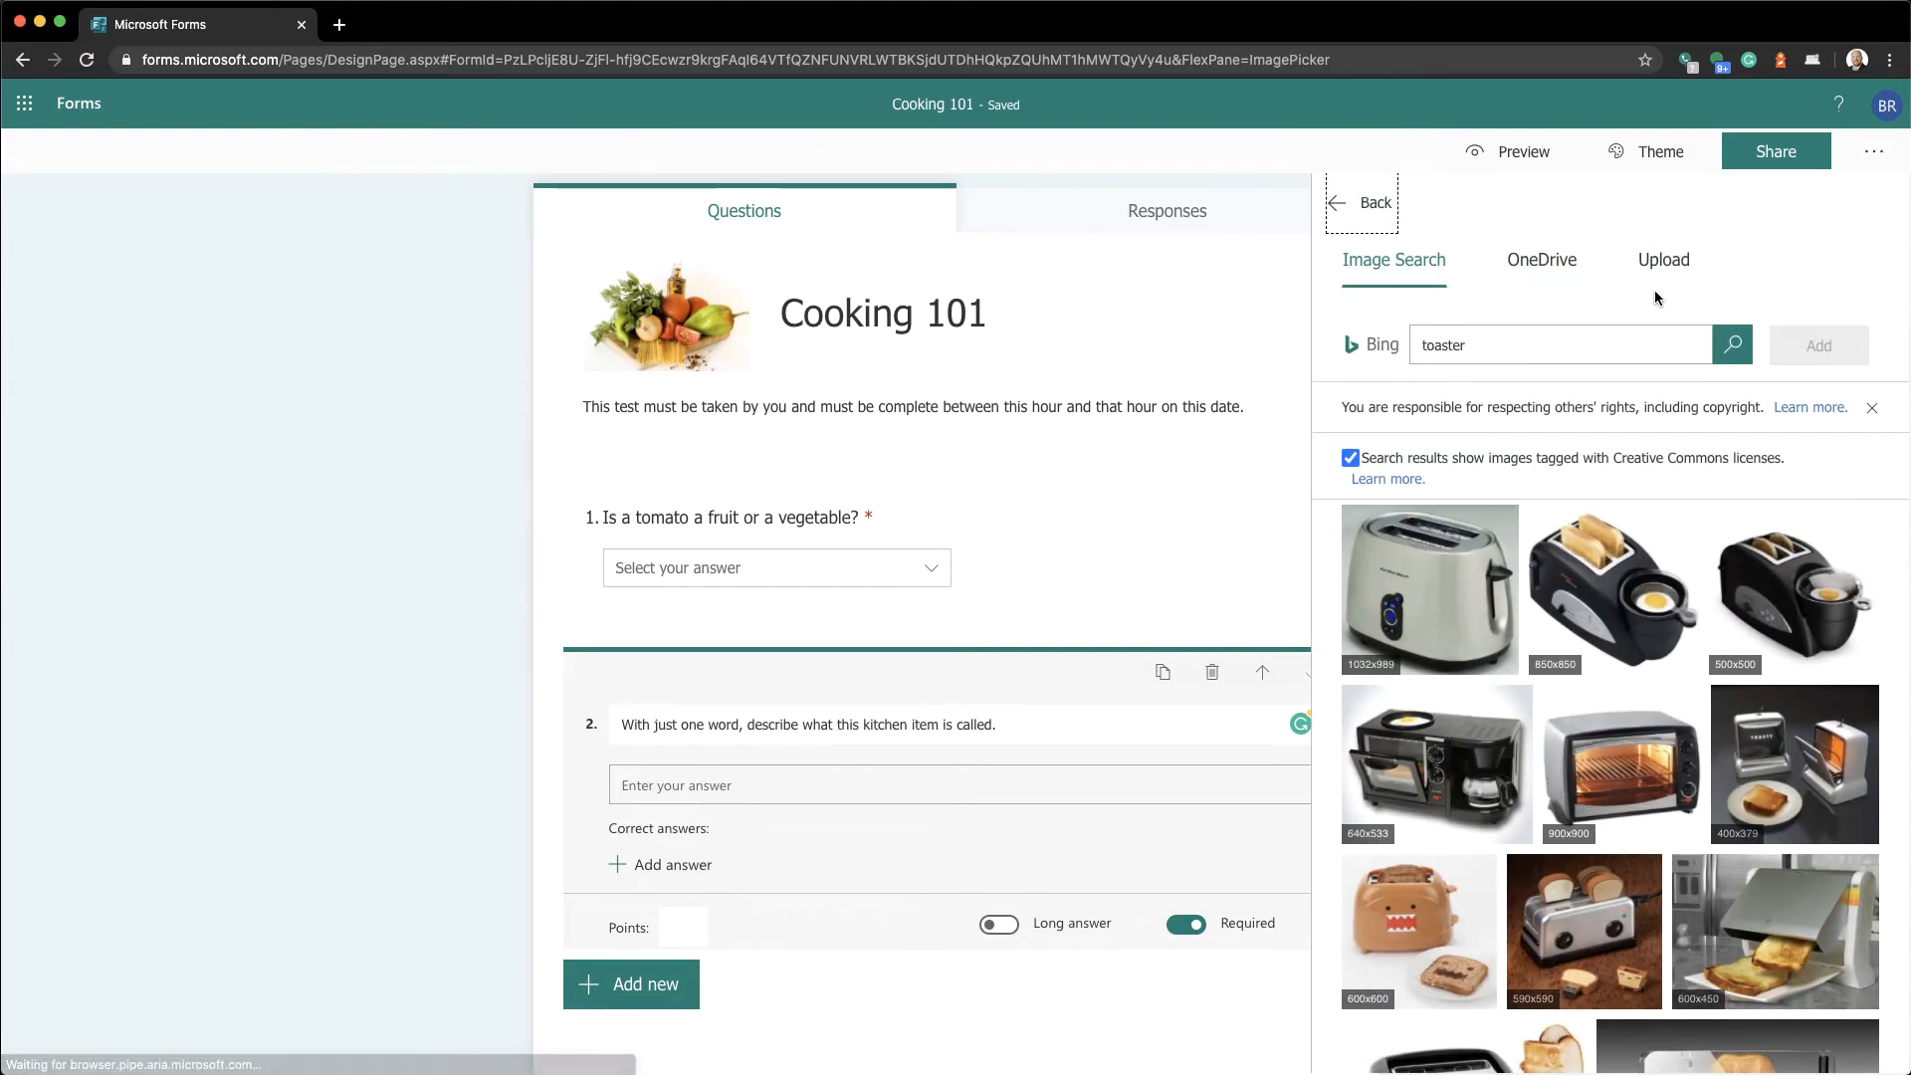
{"action": "left_click", "coordinate": [1415, 621]}
{"action": "left_click", "coordinate": [1841, 356]}
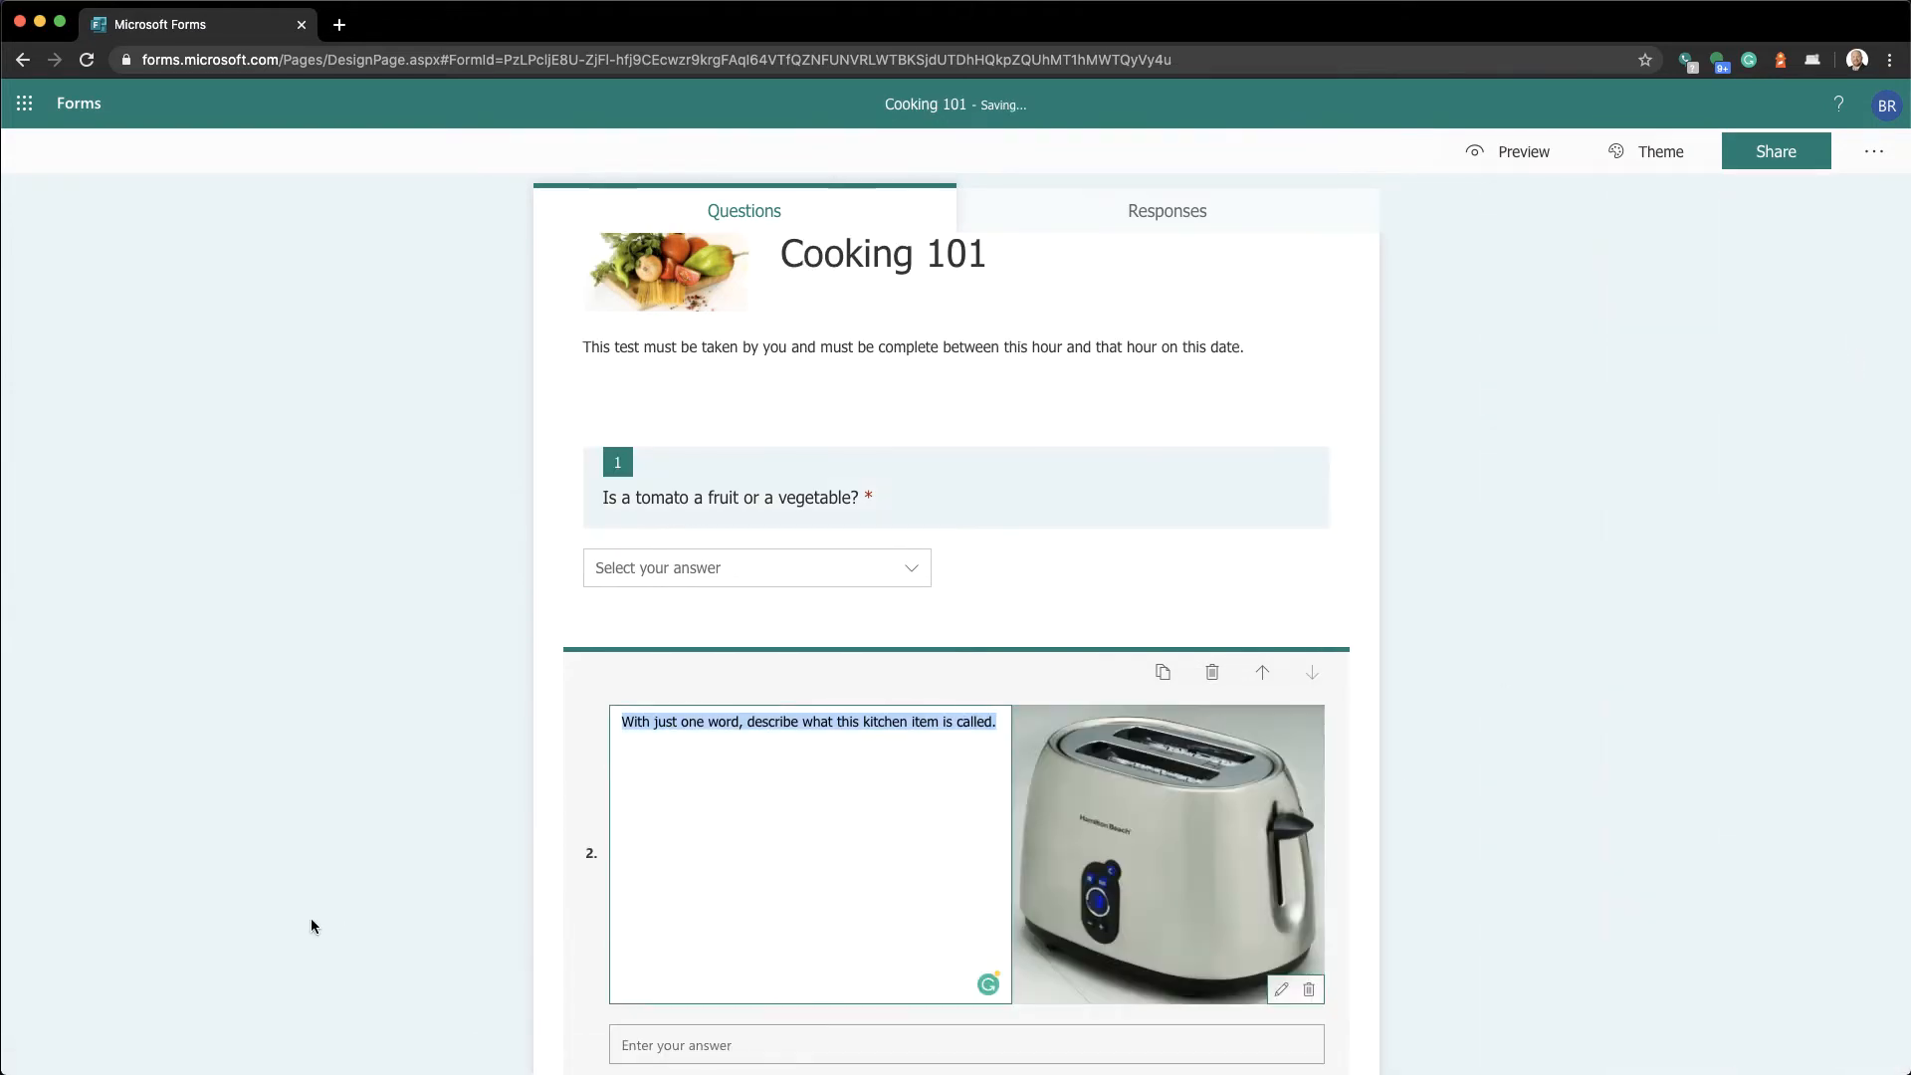
{"action": "scroll", "coordinate": [311, 925], "scroll_direction": "down", "scroll_amount": 3}
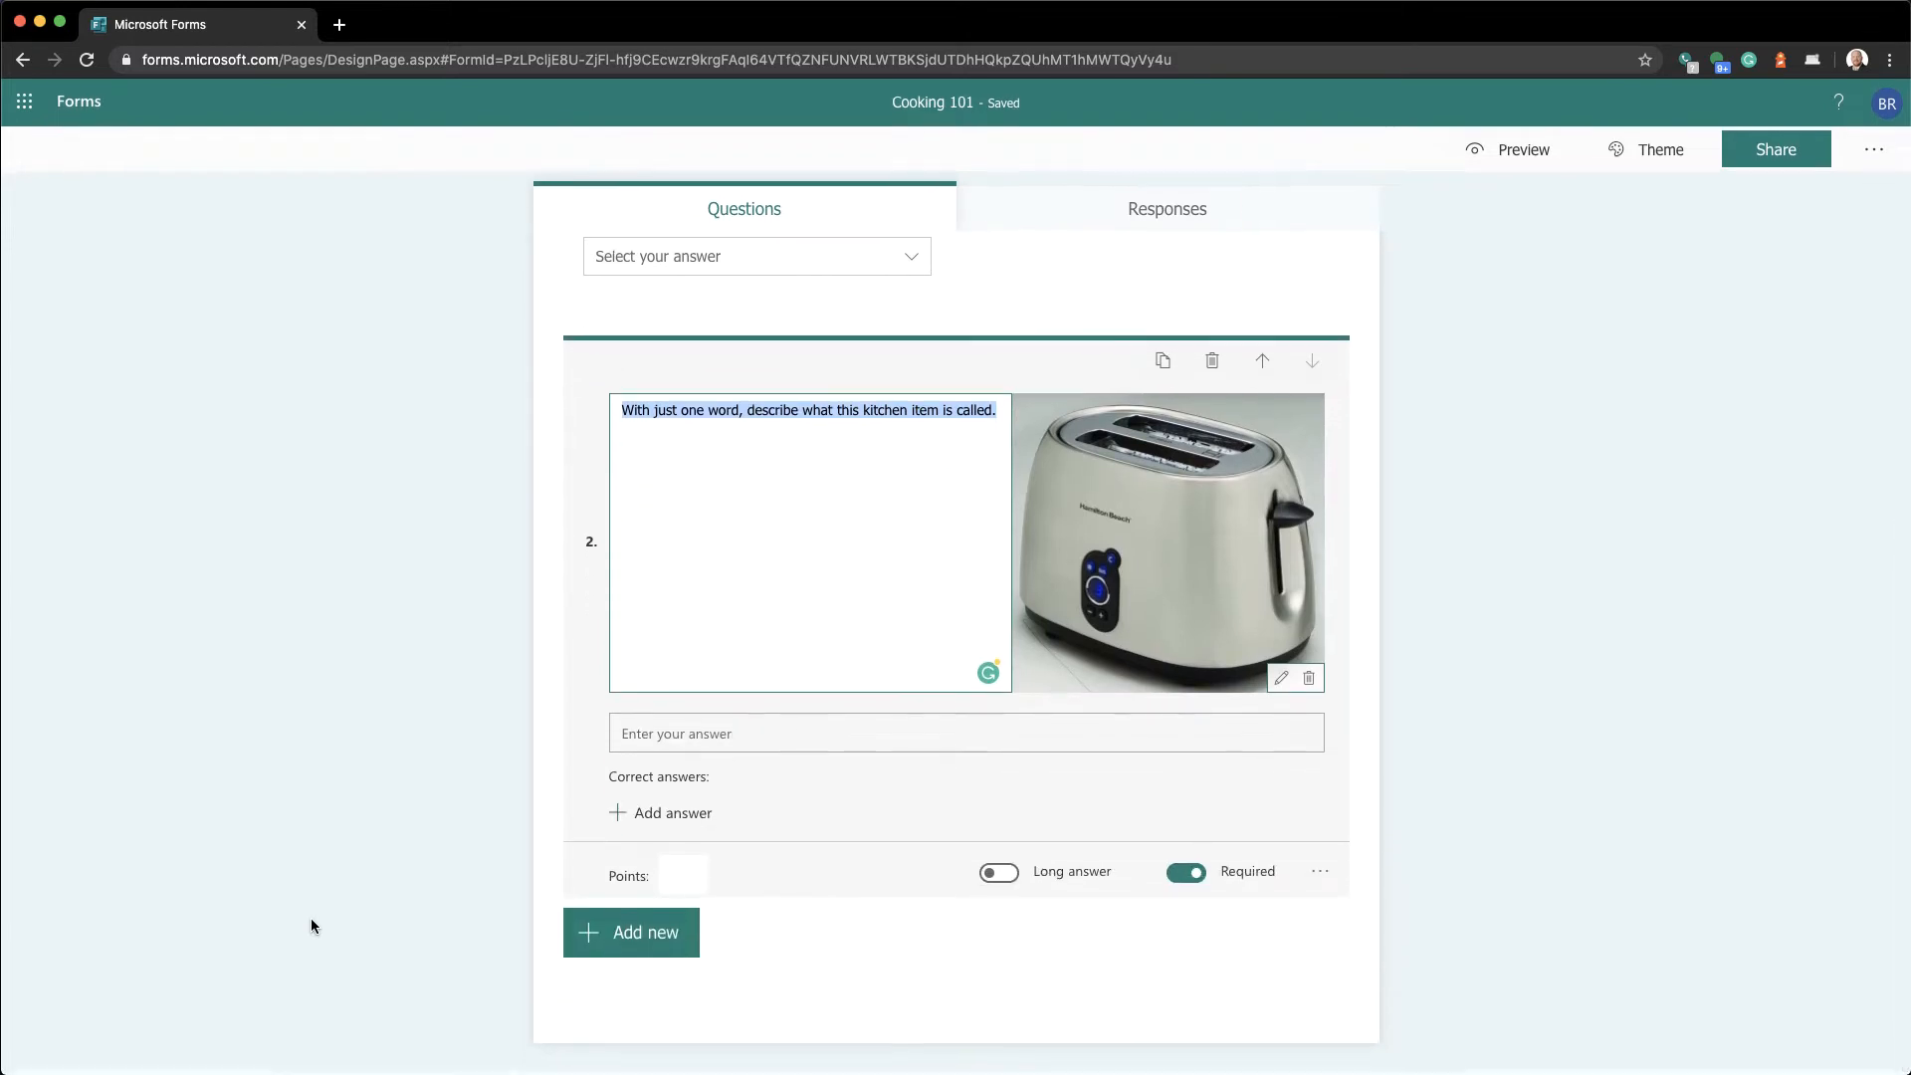
{"action": "left_click", "coordinate": [744, 736]}
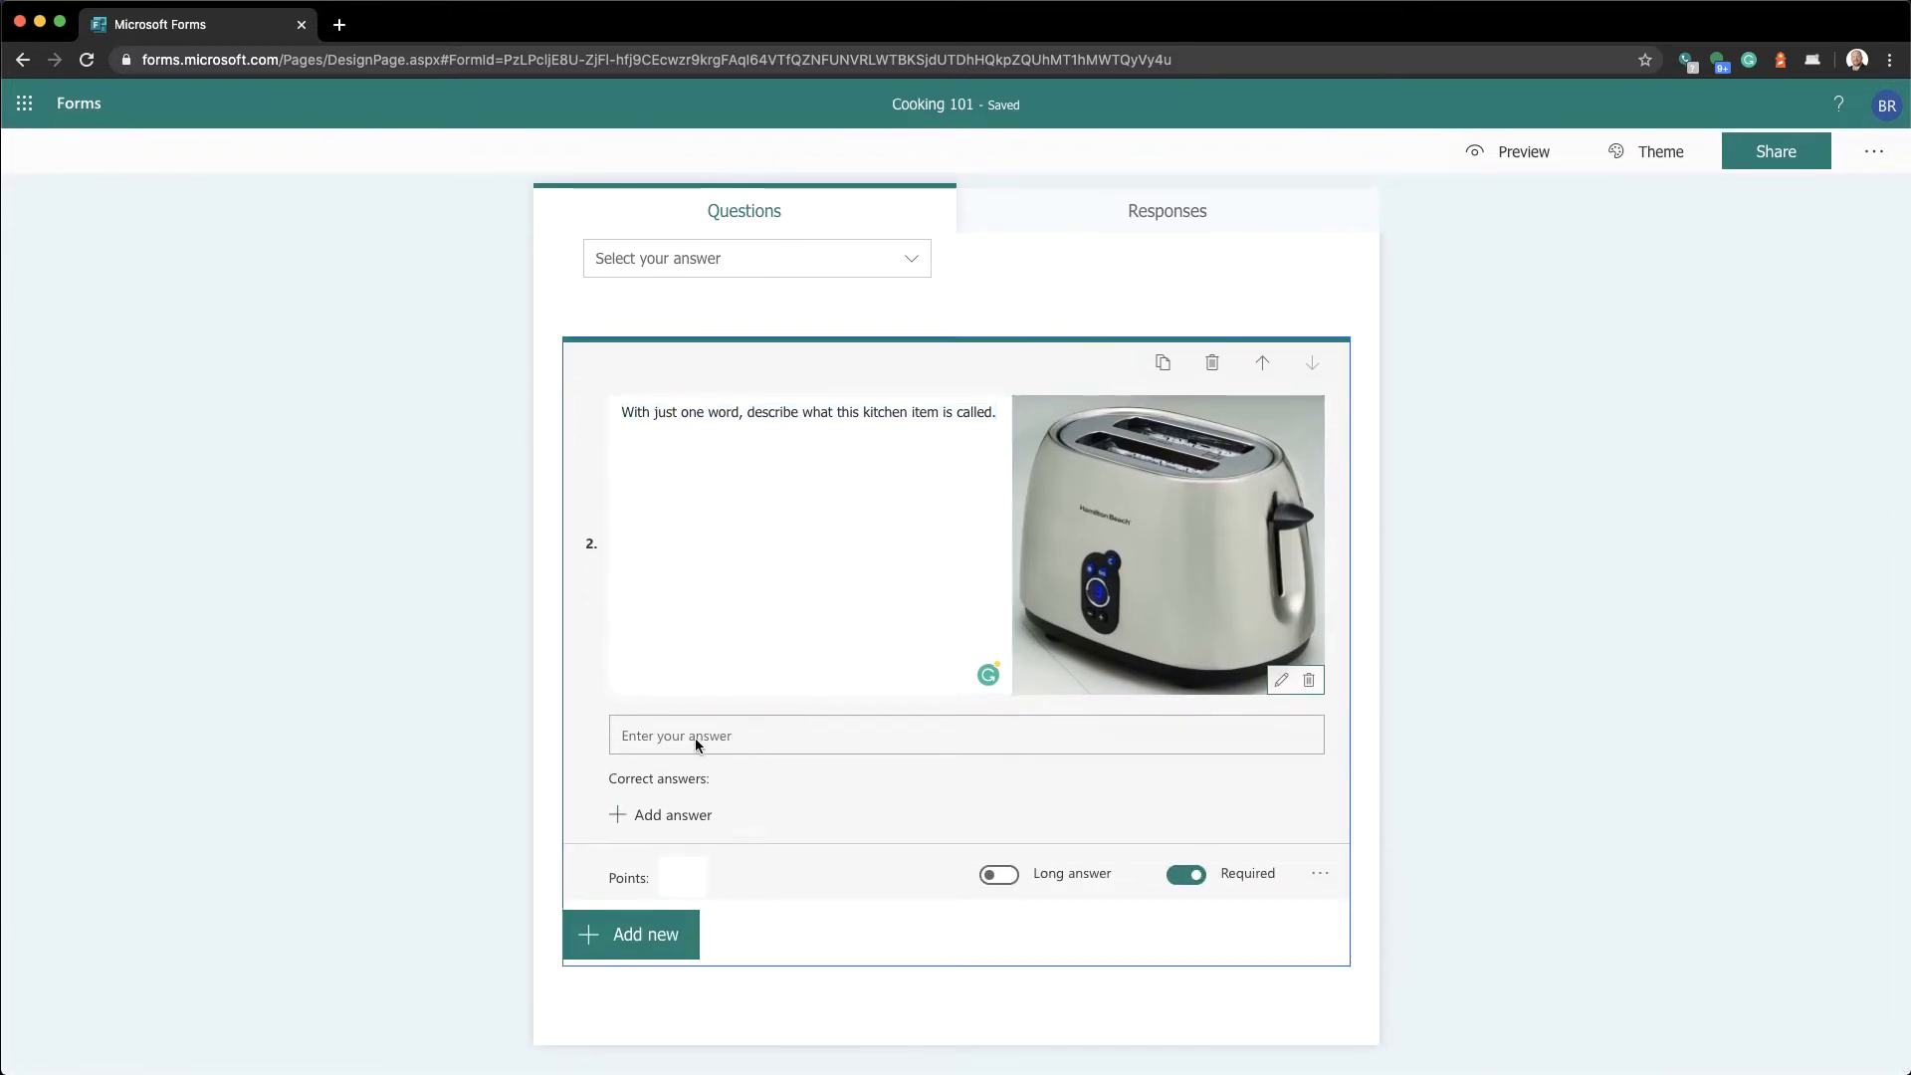
Add 'toaster' and 'bread toaster' as correct answers for question 2
{"action": "left_click", "coordinate": [673, 818]}
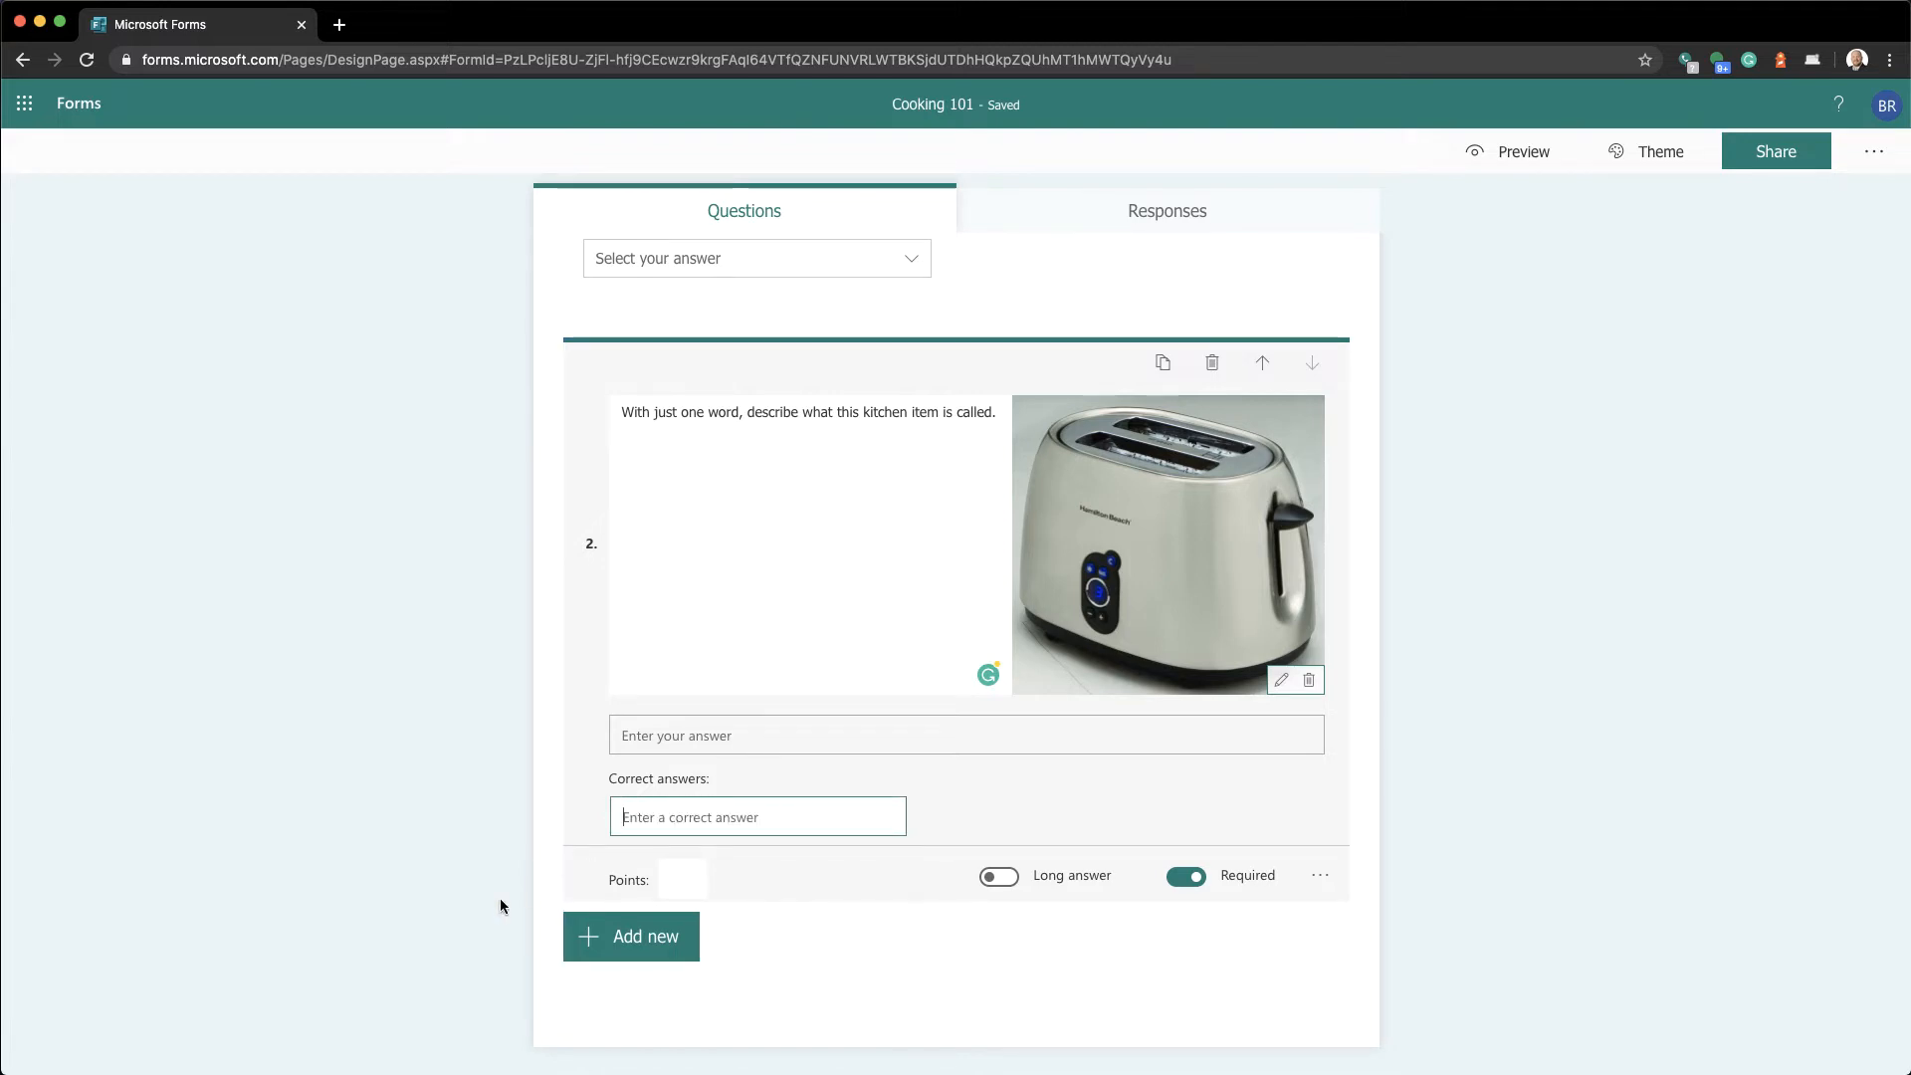
{"action": "type", "text": "toaster"}
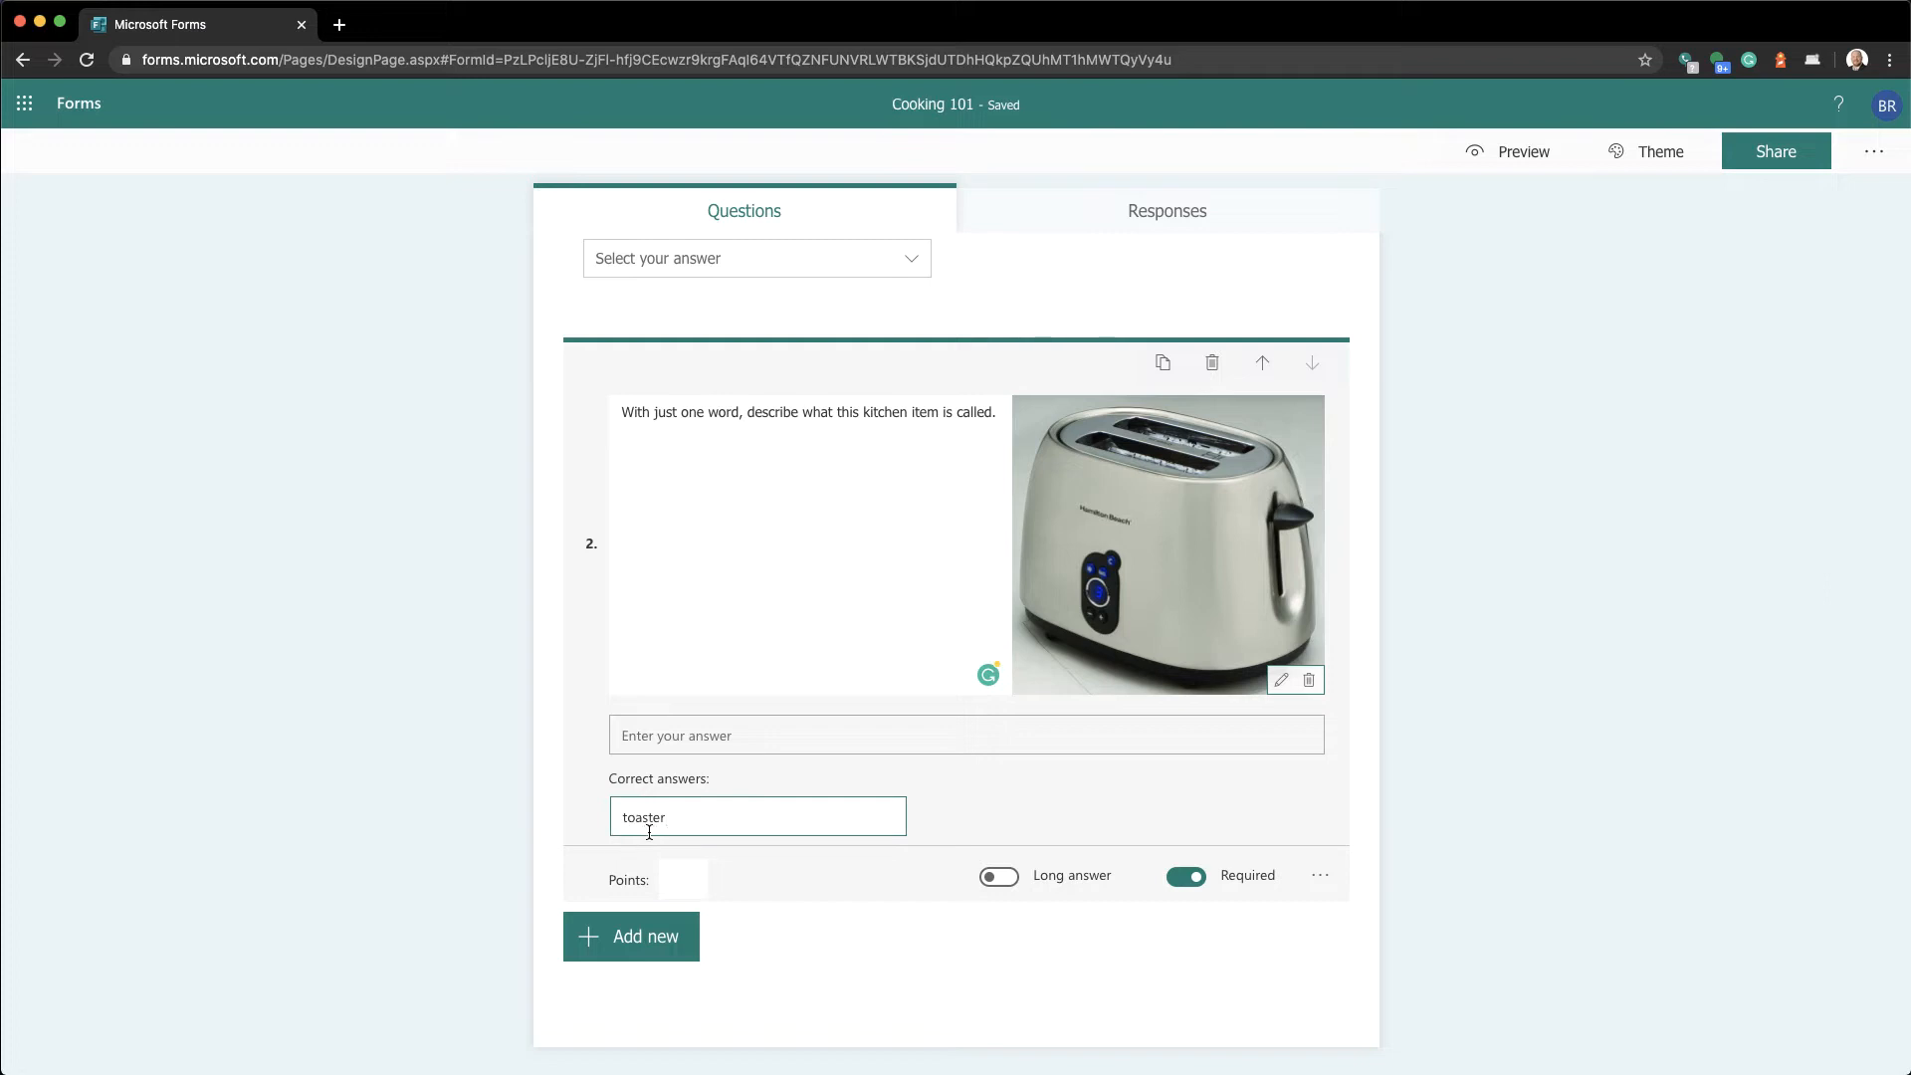
{"action": "key", "text": "Tab"}
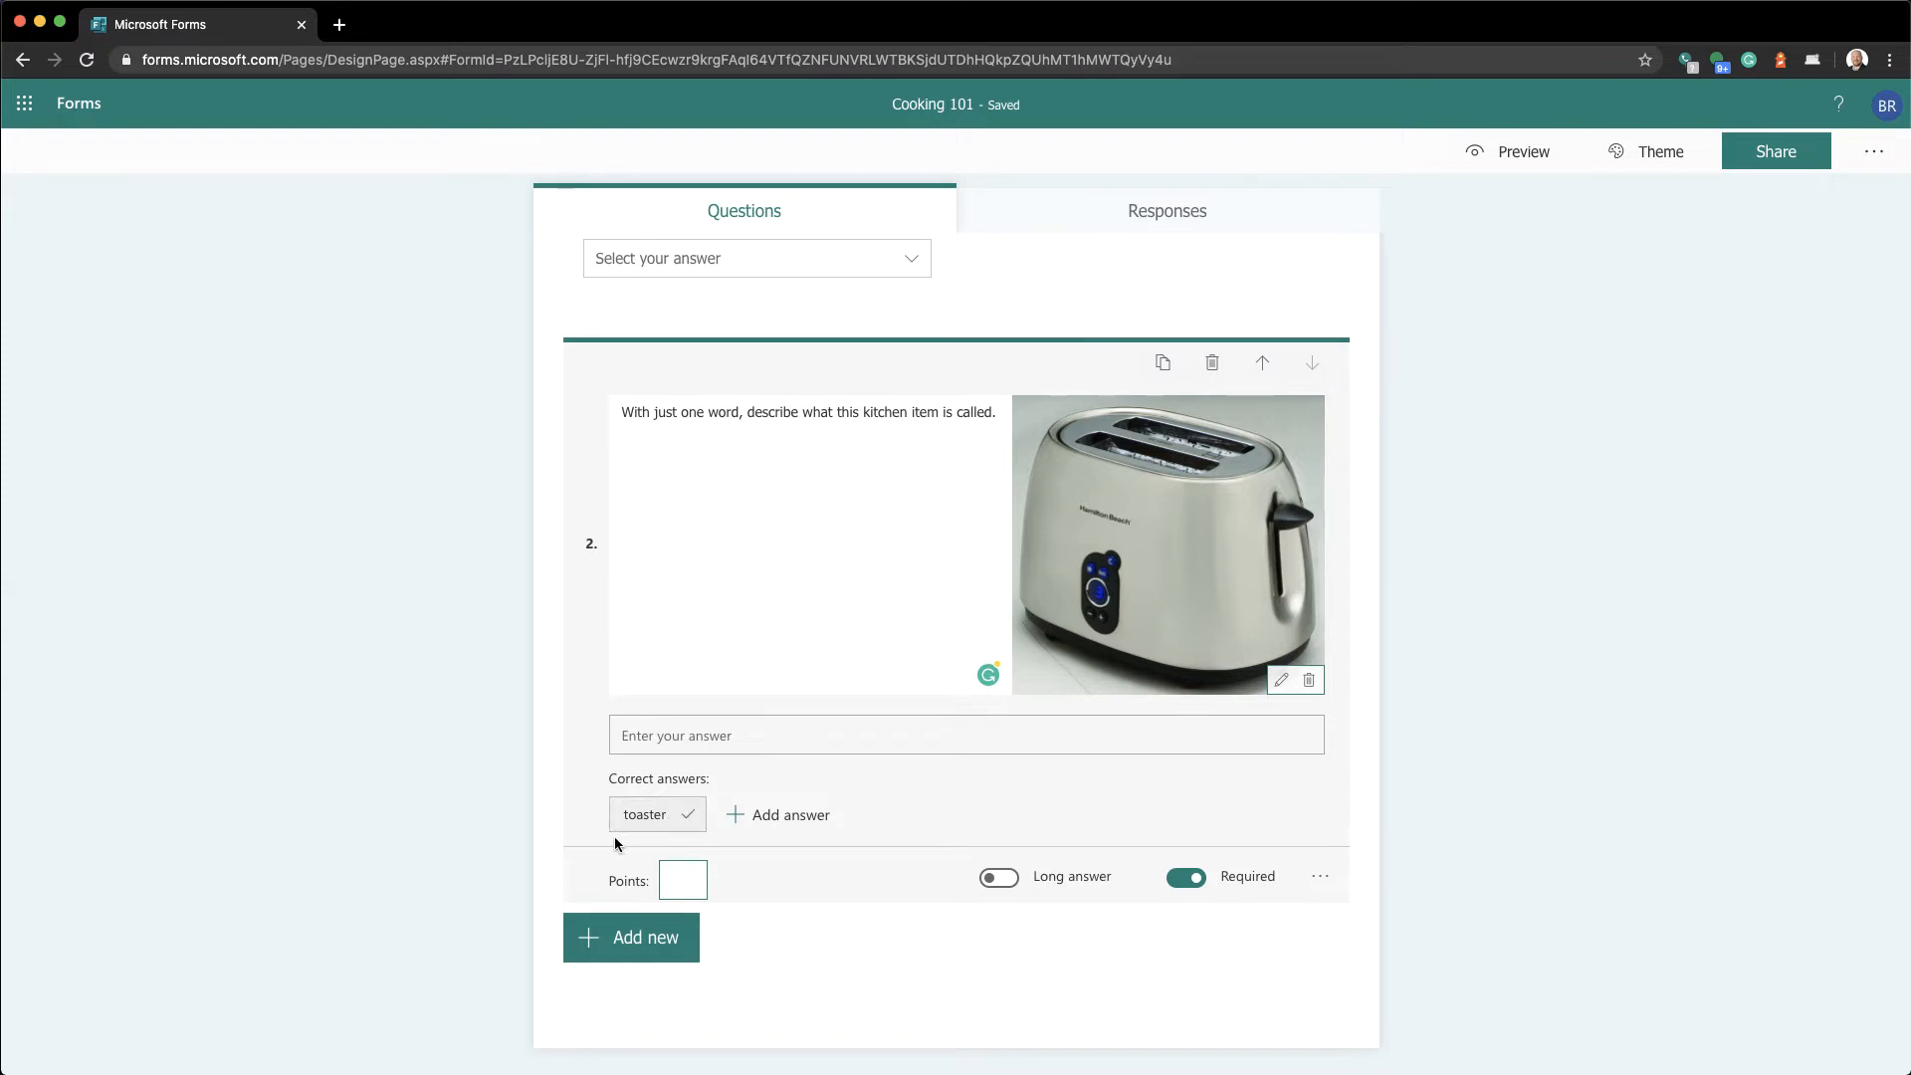
{"action": "left_click", "coordinate": [765, 827]}
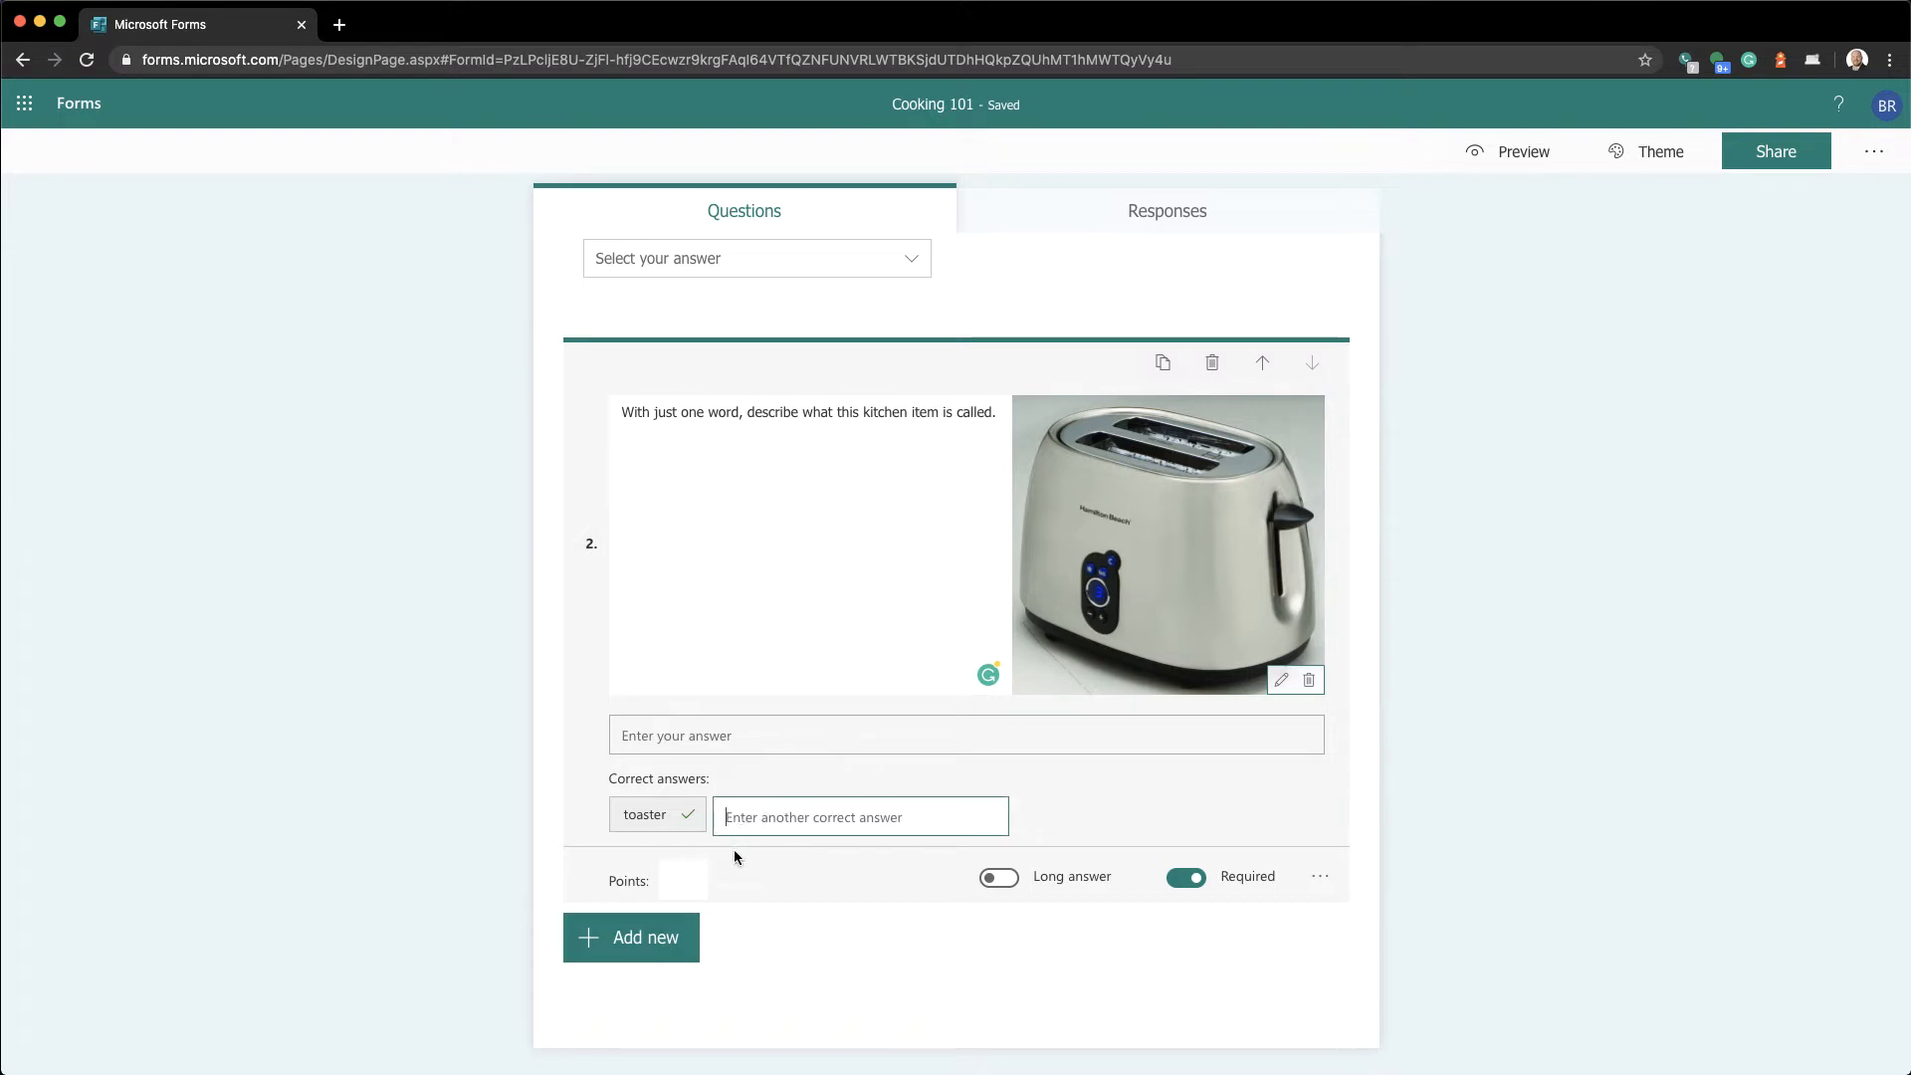
{"action": "type", "text": "bread "}
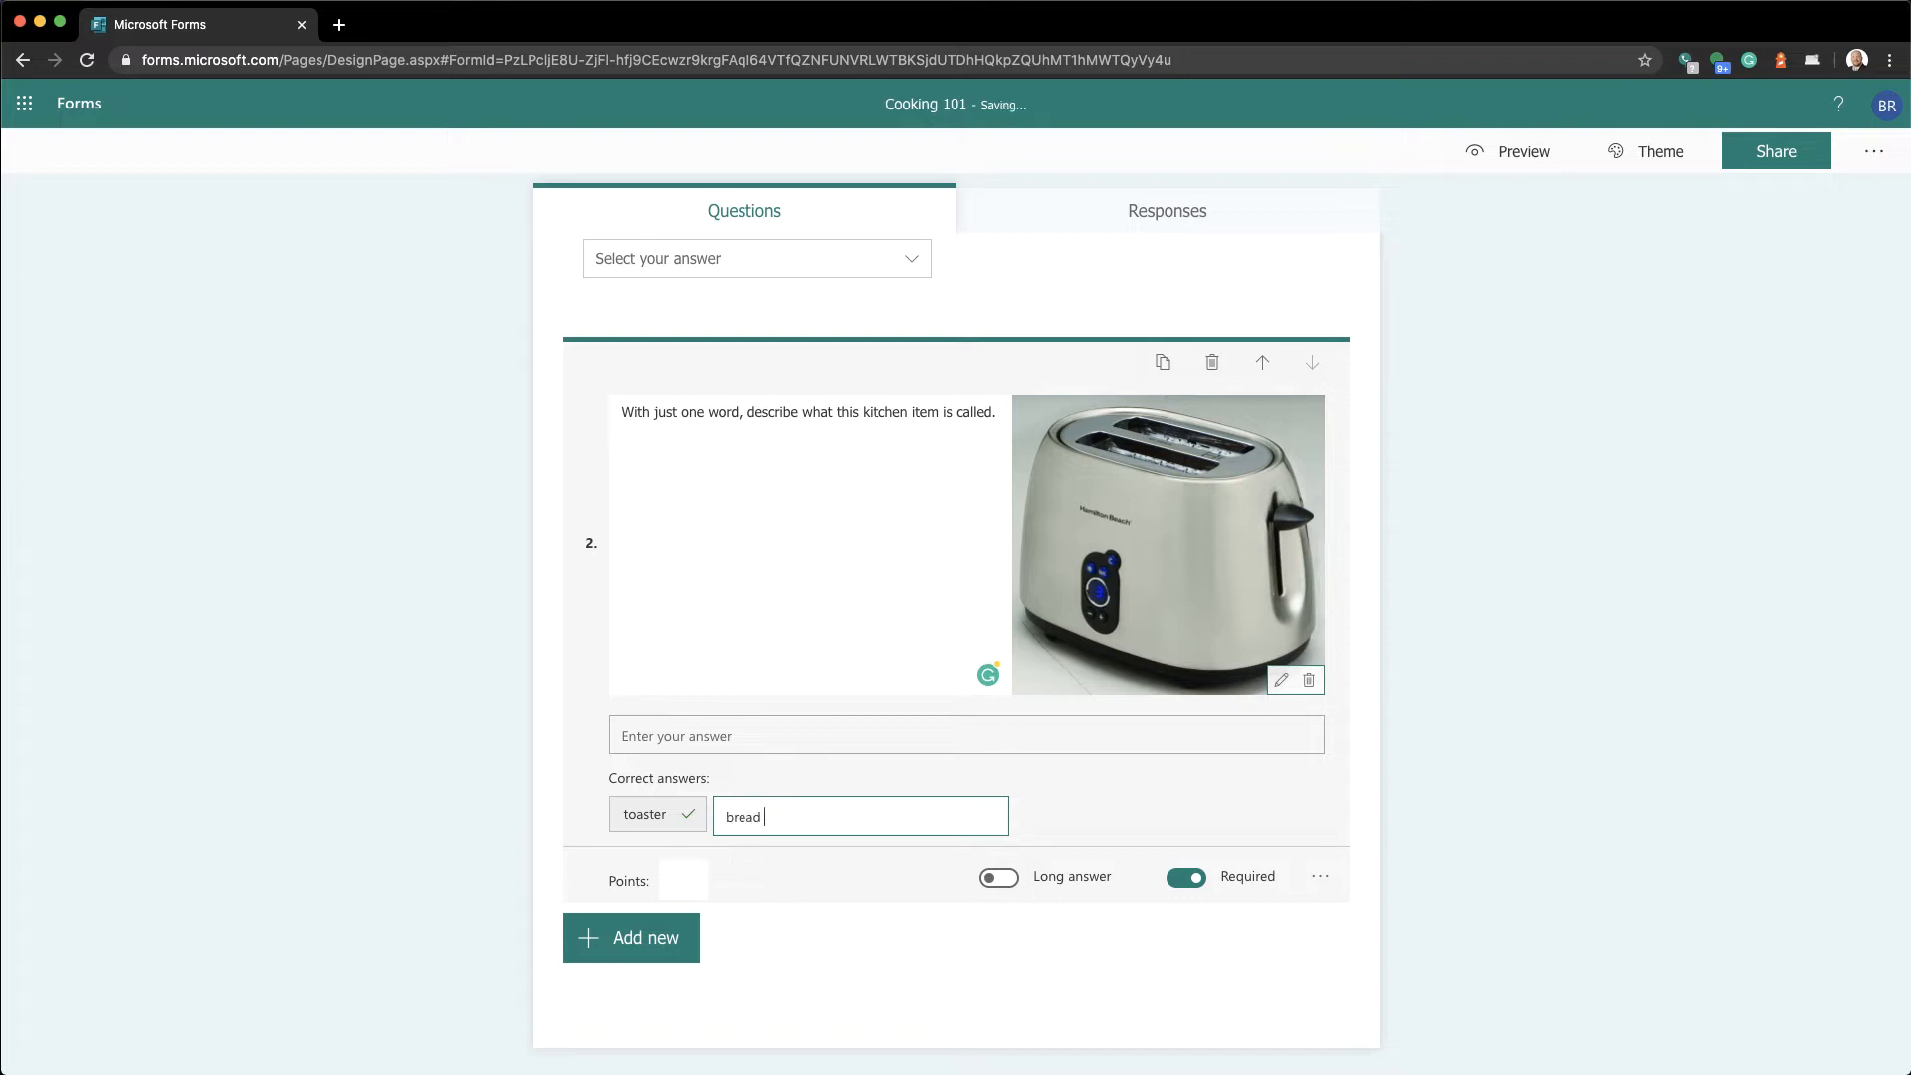
{"action": "type", "text": "toaster"}
{"action": "key", "text": "Tab"}
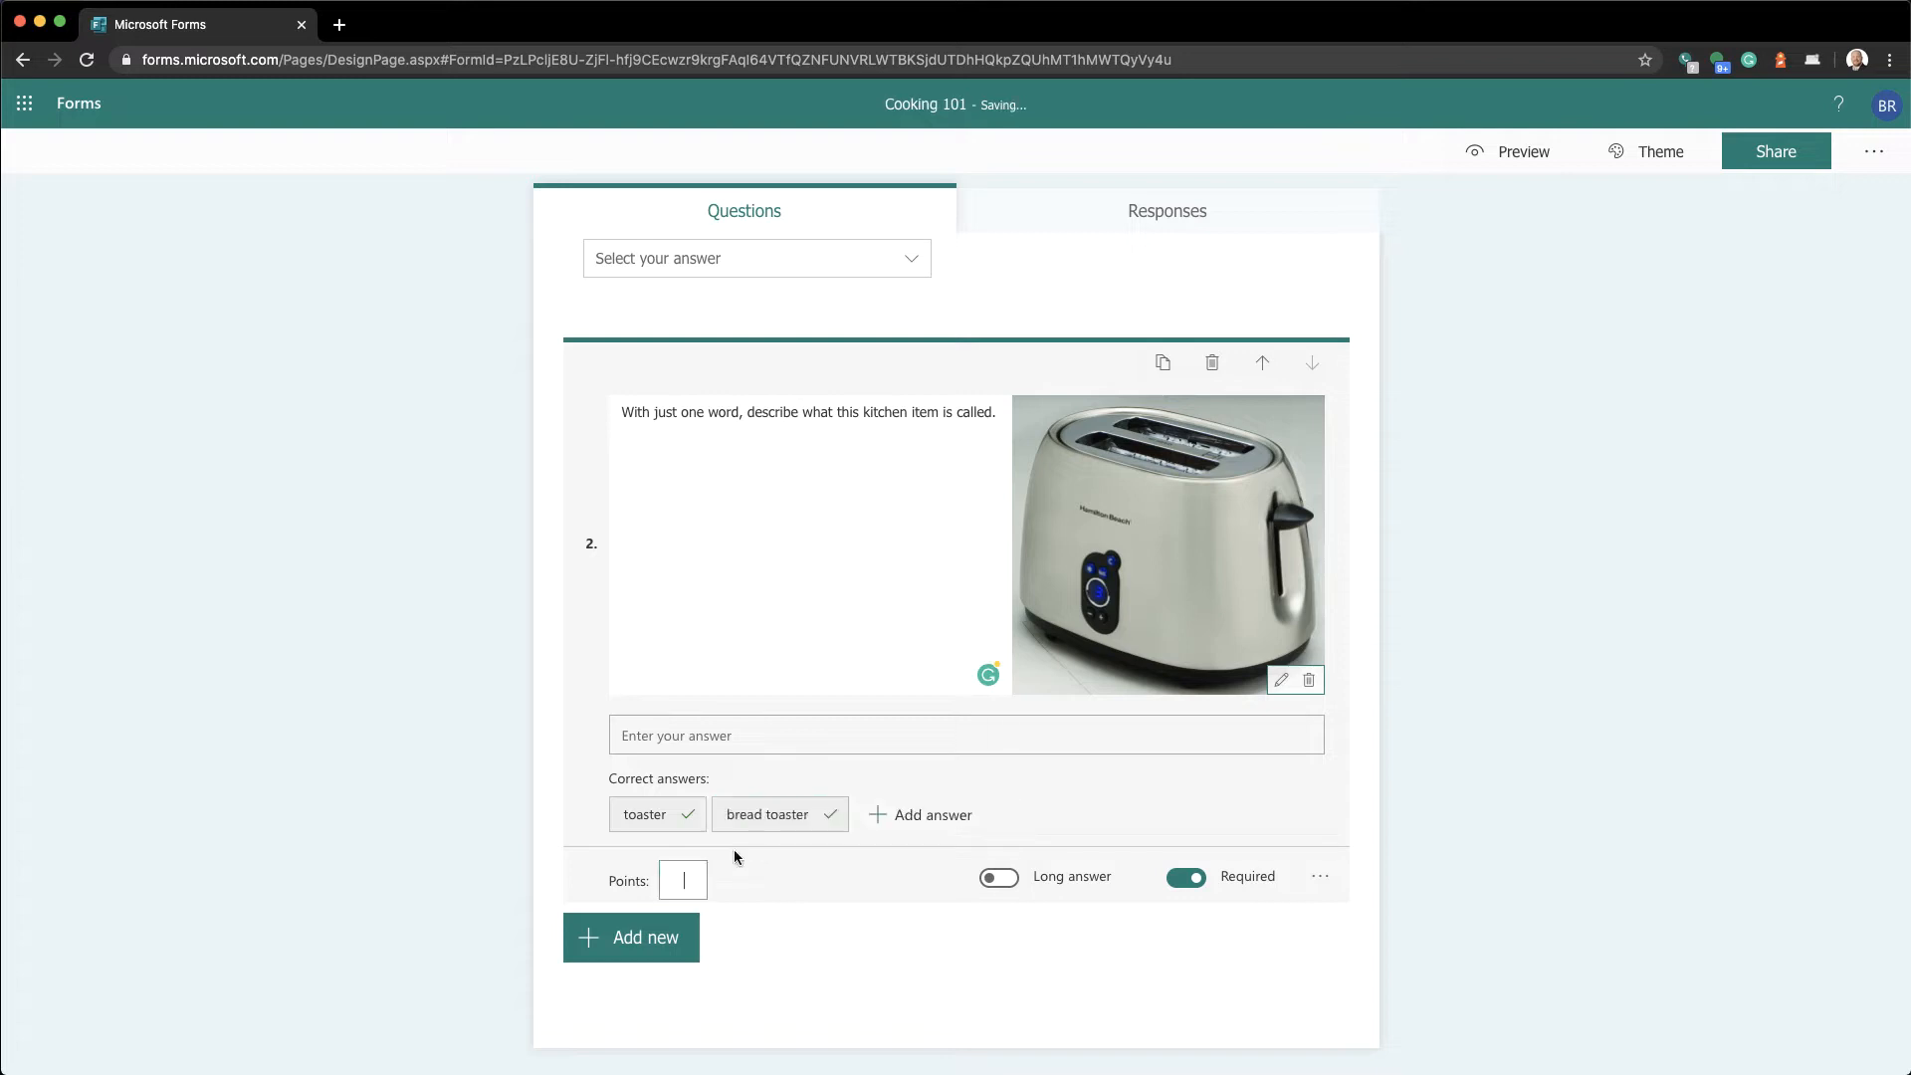
Add 'a toaster' and 'a bread toaster' as further correct answers
{"action": "left_click", "coordinate": [905, 817]}
{"action": "type", "text": "a tpast"}
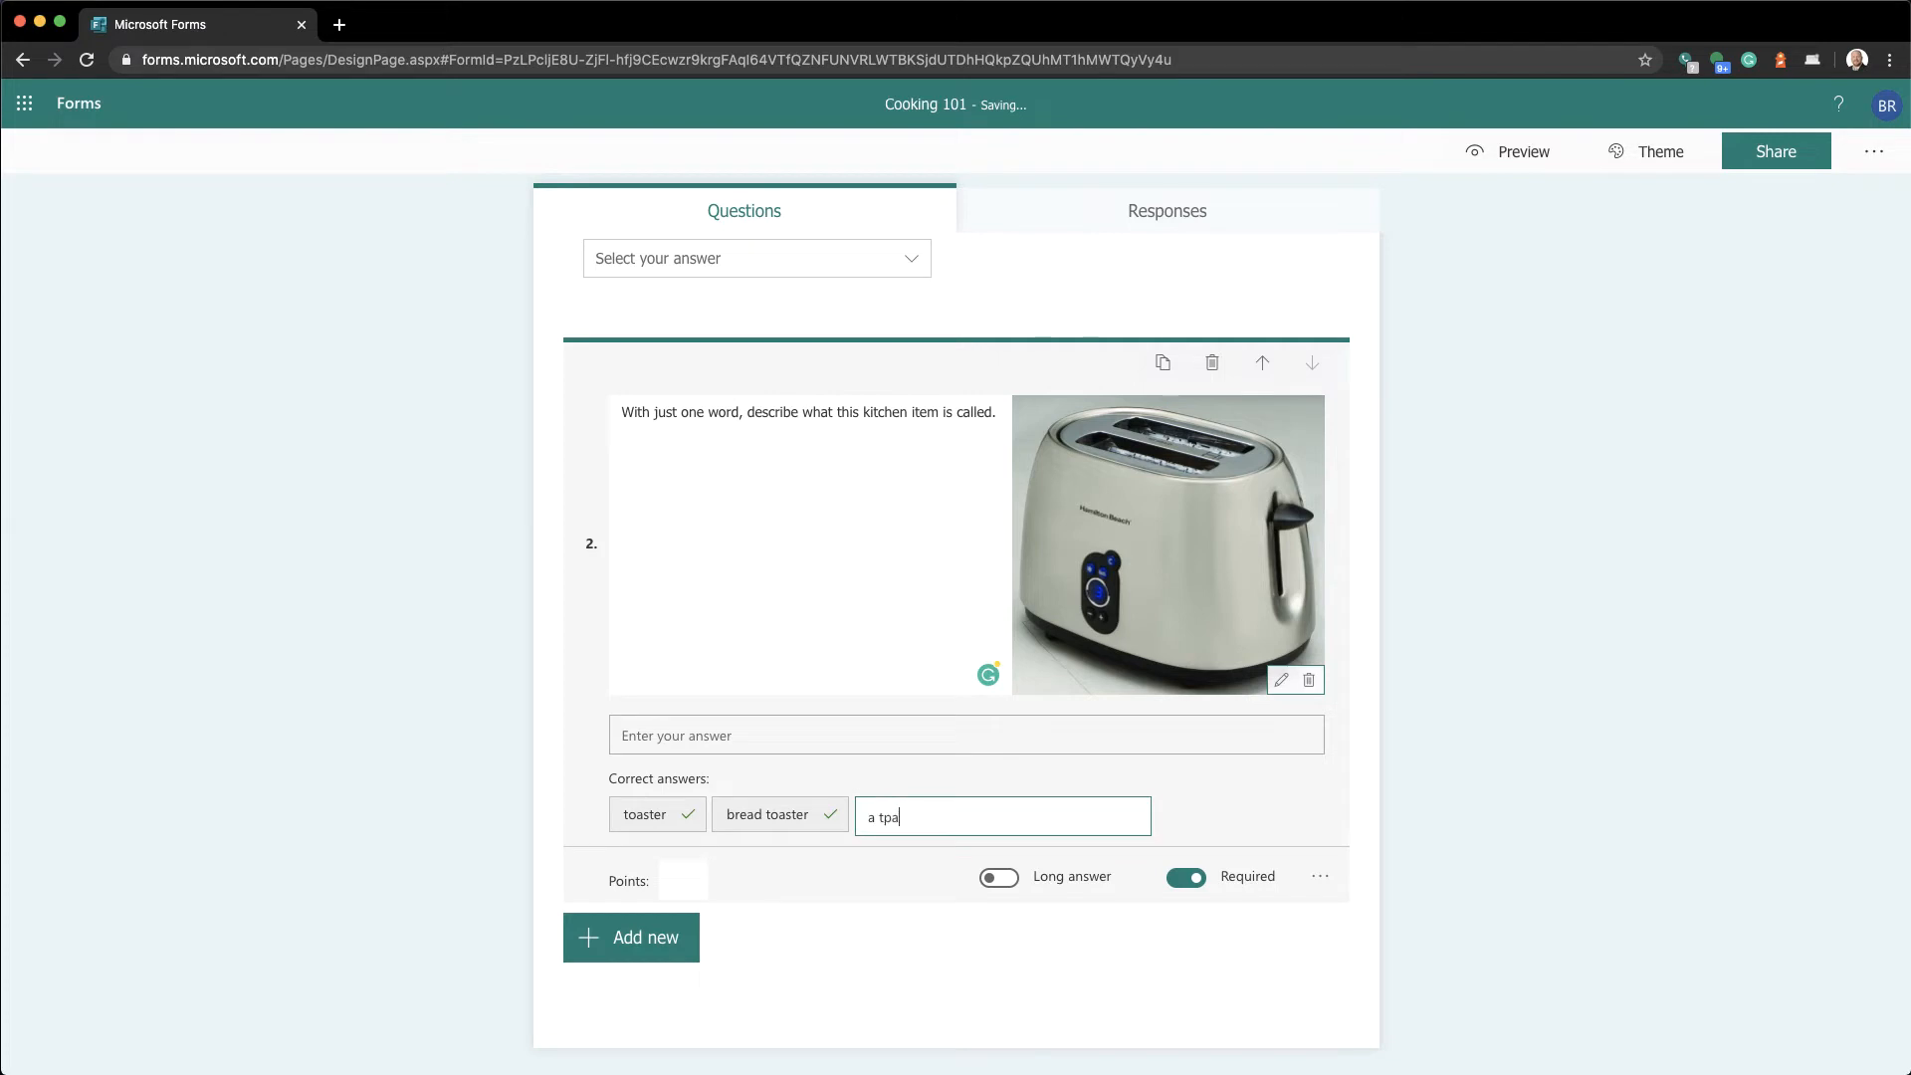
{"action": "key", "text": "BackSpace"}
{"action": "key", "text": "BackSpace"}
{"action": "key", "text": "BackSpace"}
{"action": "key", "text": "BackSpace"}
{"action": "type", "text": "oaster"}
{"action": "key", "text": "Tab"}
{"action": "left_click", "coordinate": [1040, 814]}
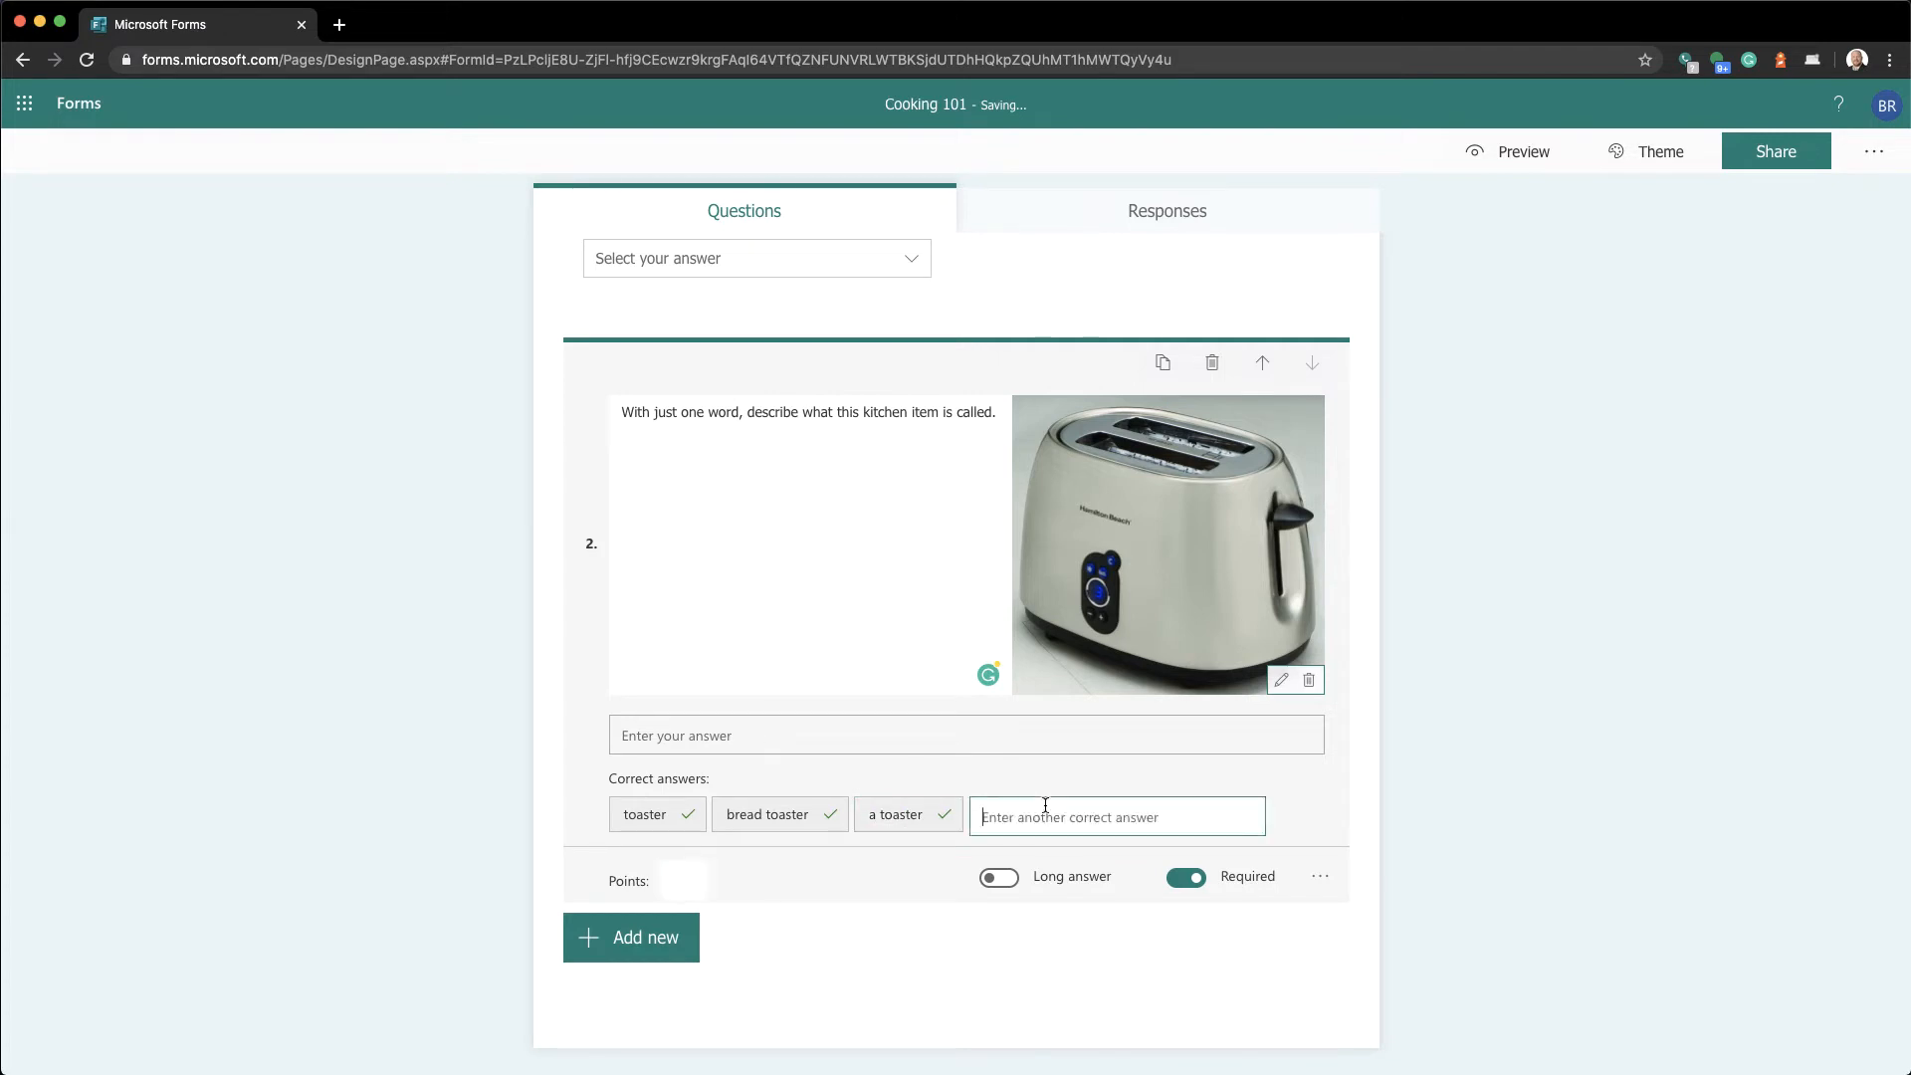
{"action": "type", "text": "a brea"}
{"action": "key", "text": "BackSpace"}
{"action": "key", "text": "BackSpace"}
{"action": "key", "text": "BackSpace"}
{"action": "type", "text": "bread toaster"}
{"action": "key", "text": "Tab"}
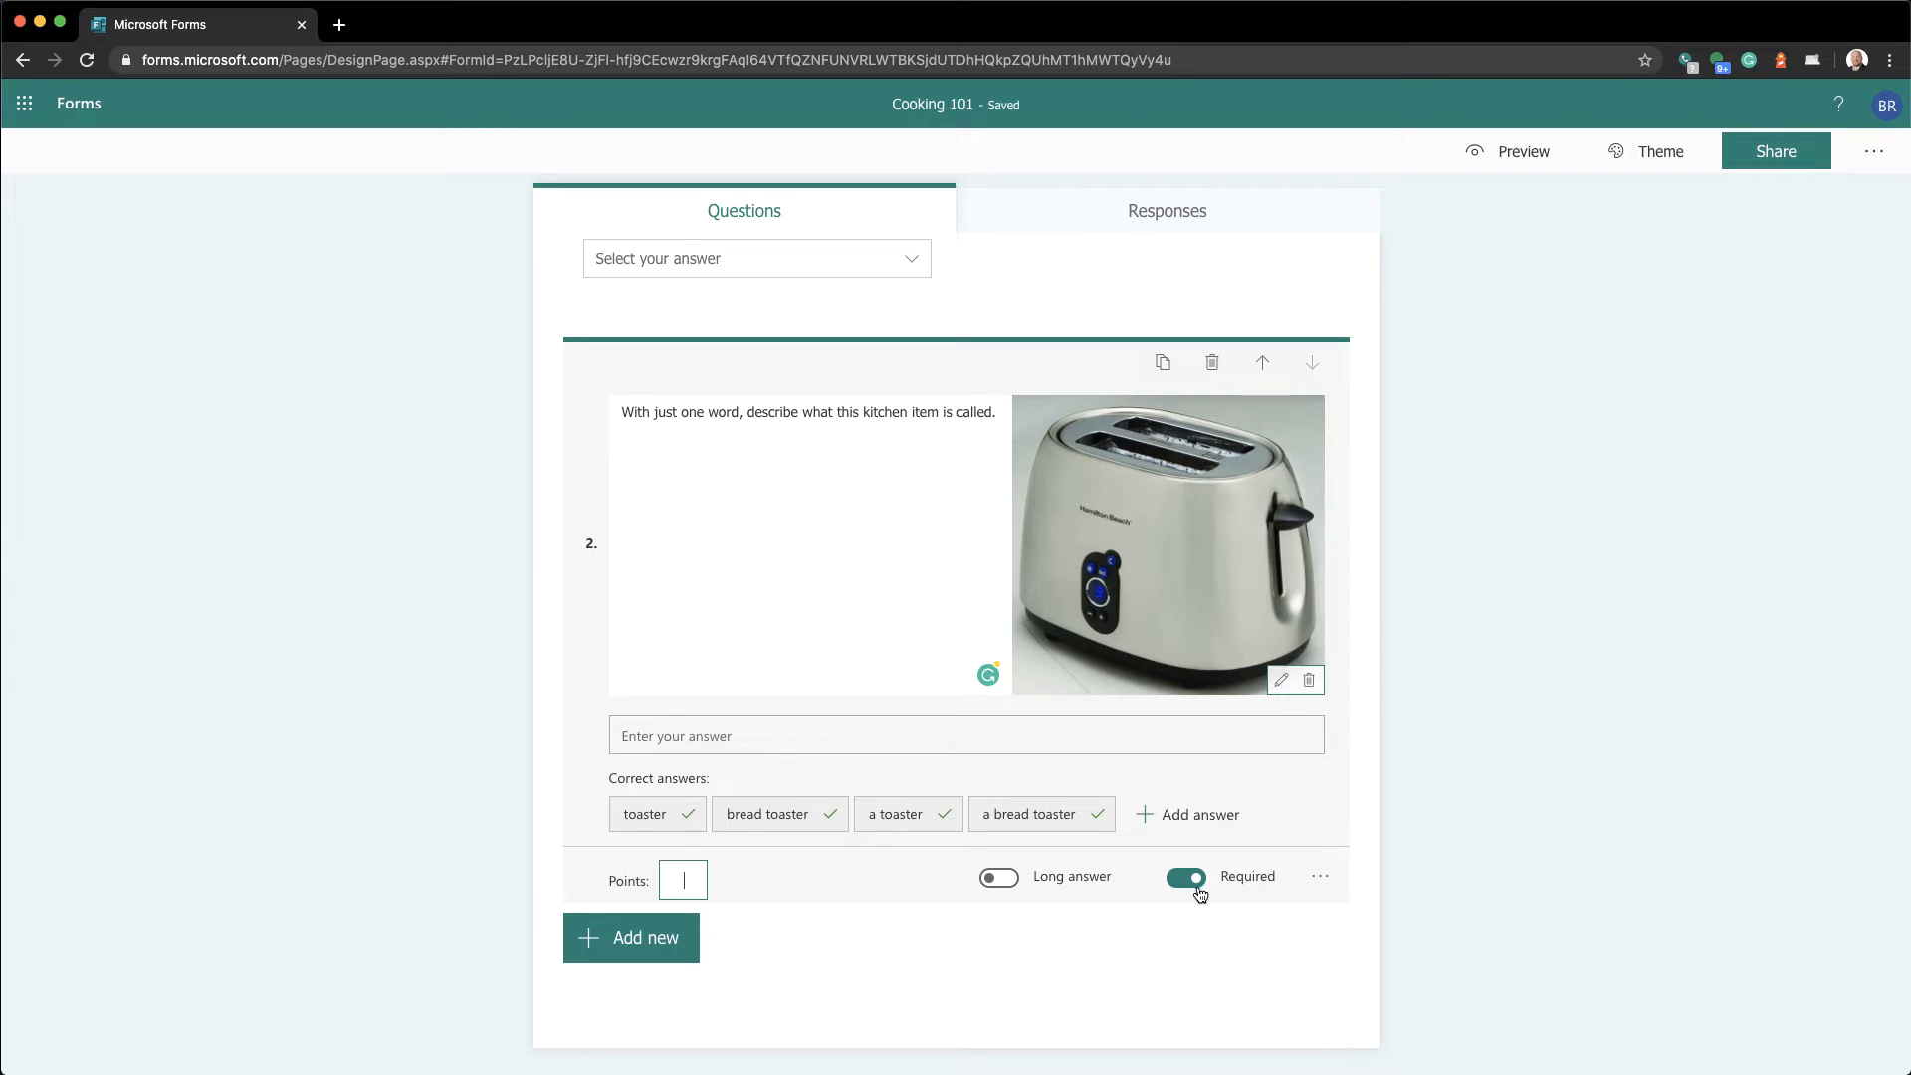
{"action": "left_click", "coordinate": [1000, 879]}
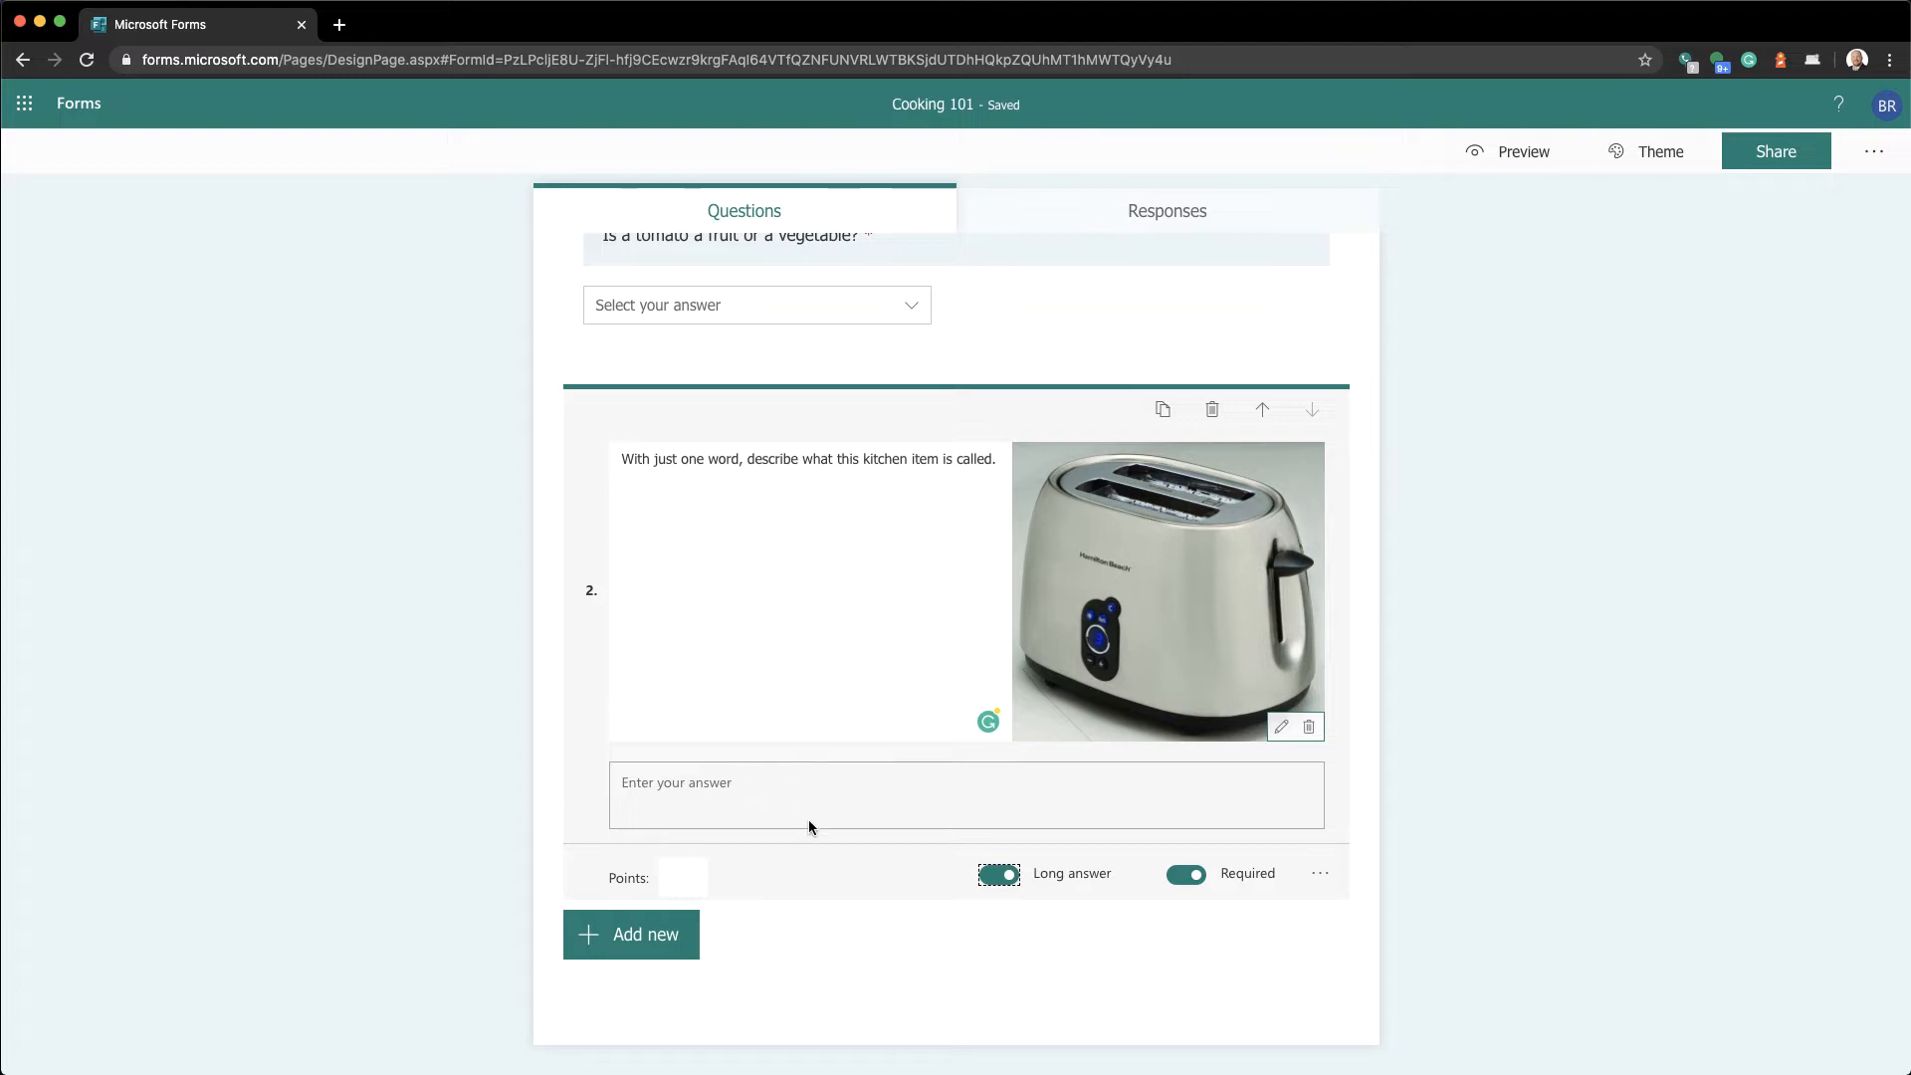
{"action": "left_click", "coordinate": [989, 883]}
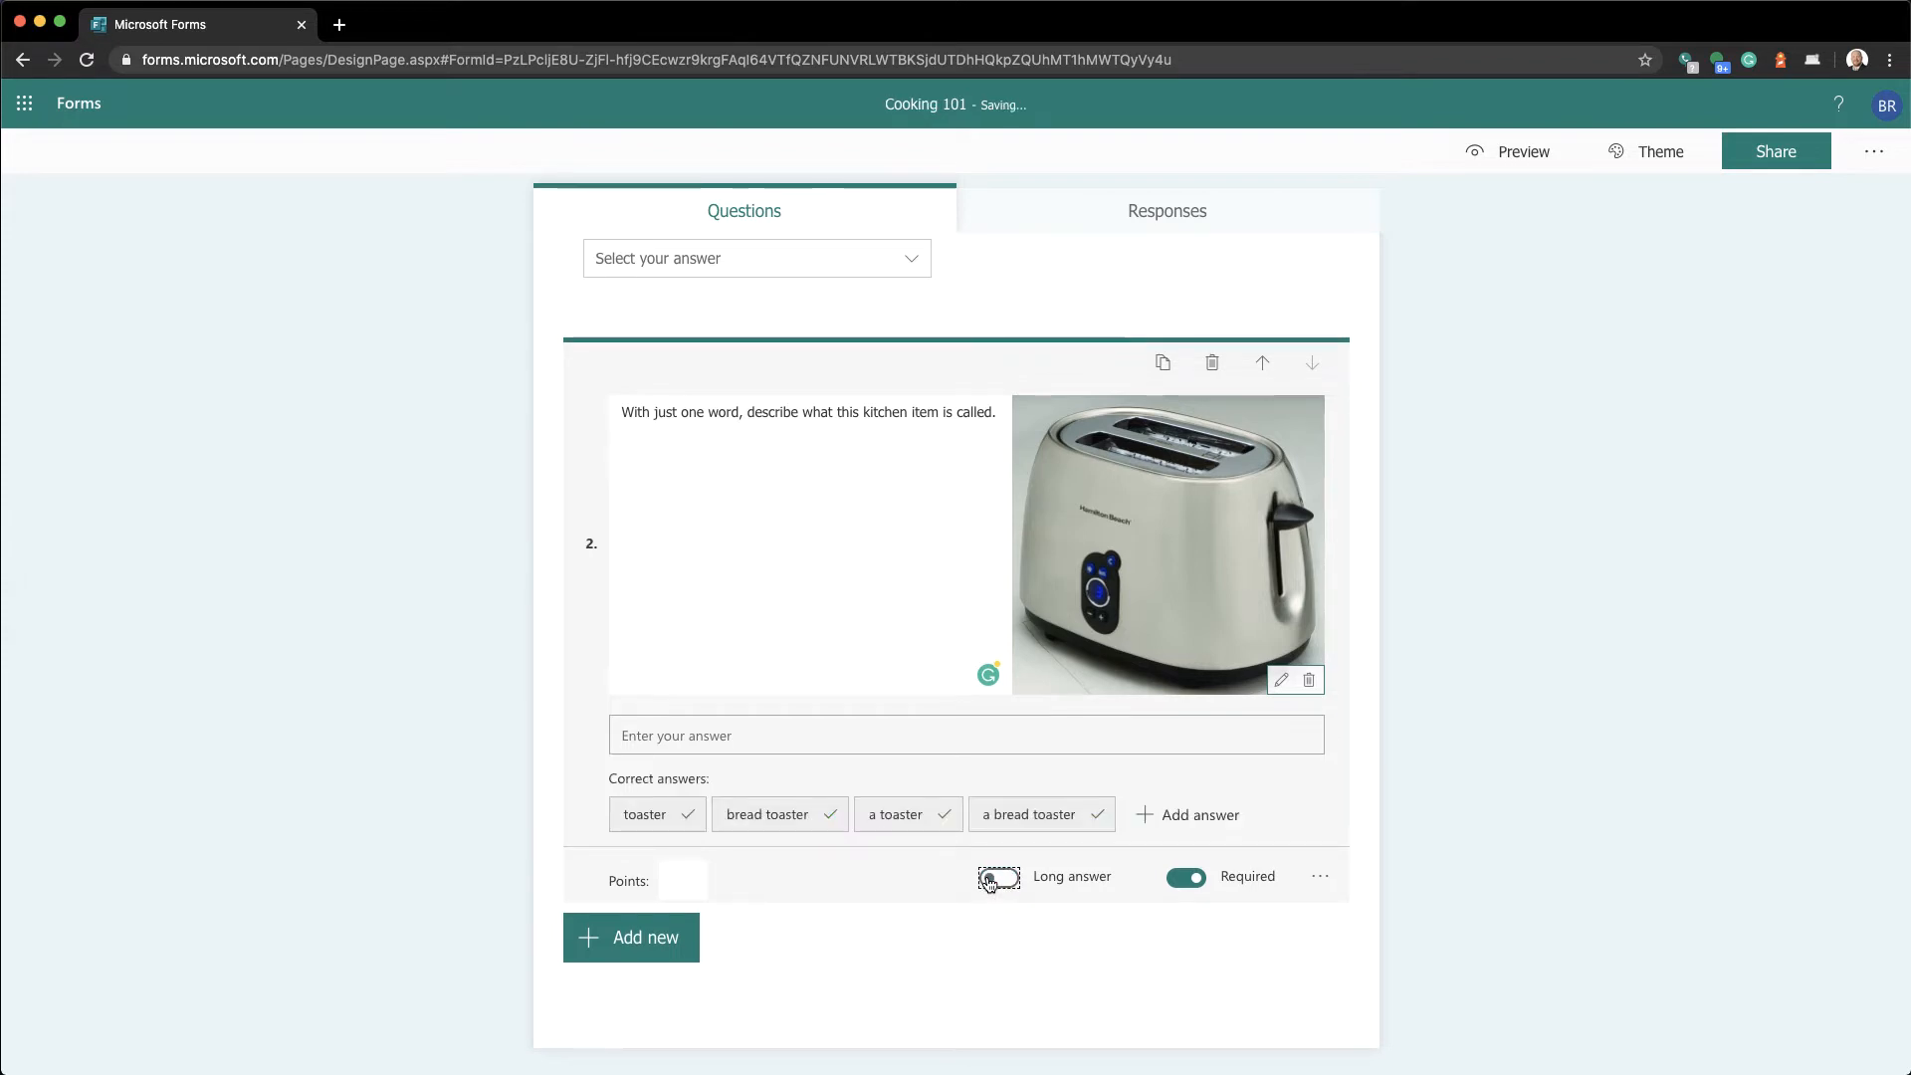
{"action": "left_click", "coordinate": [989, 879]}
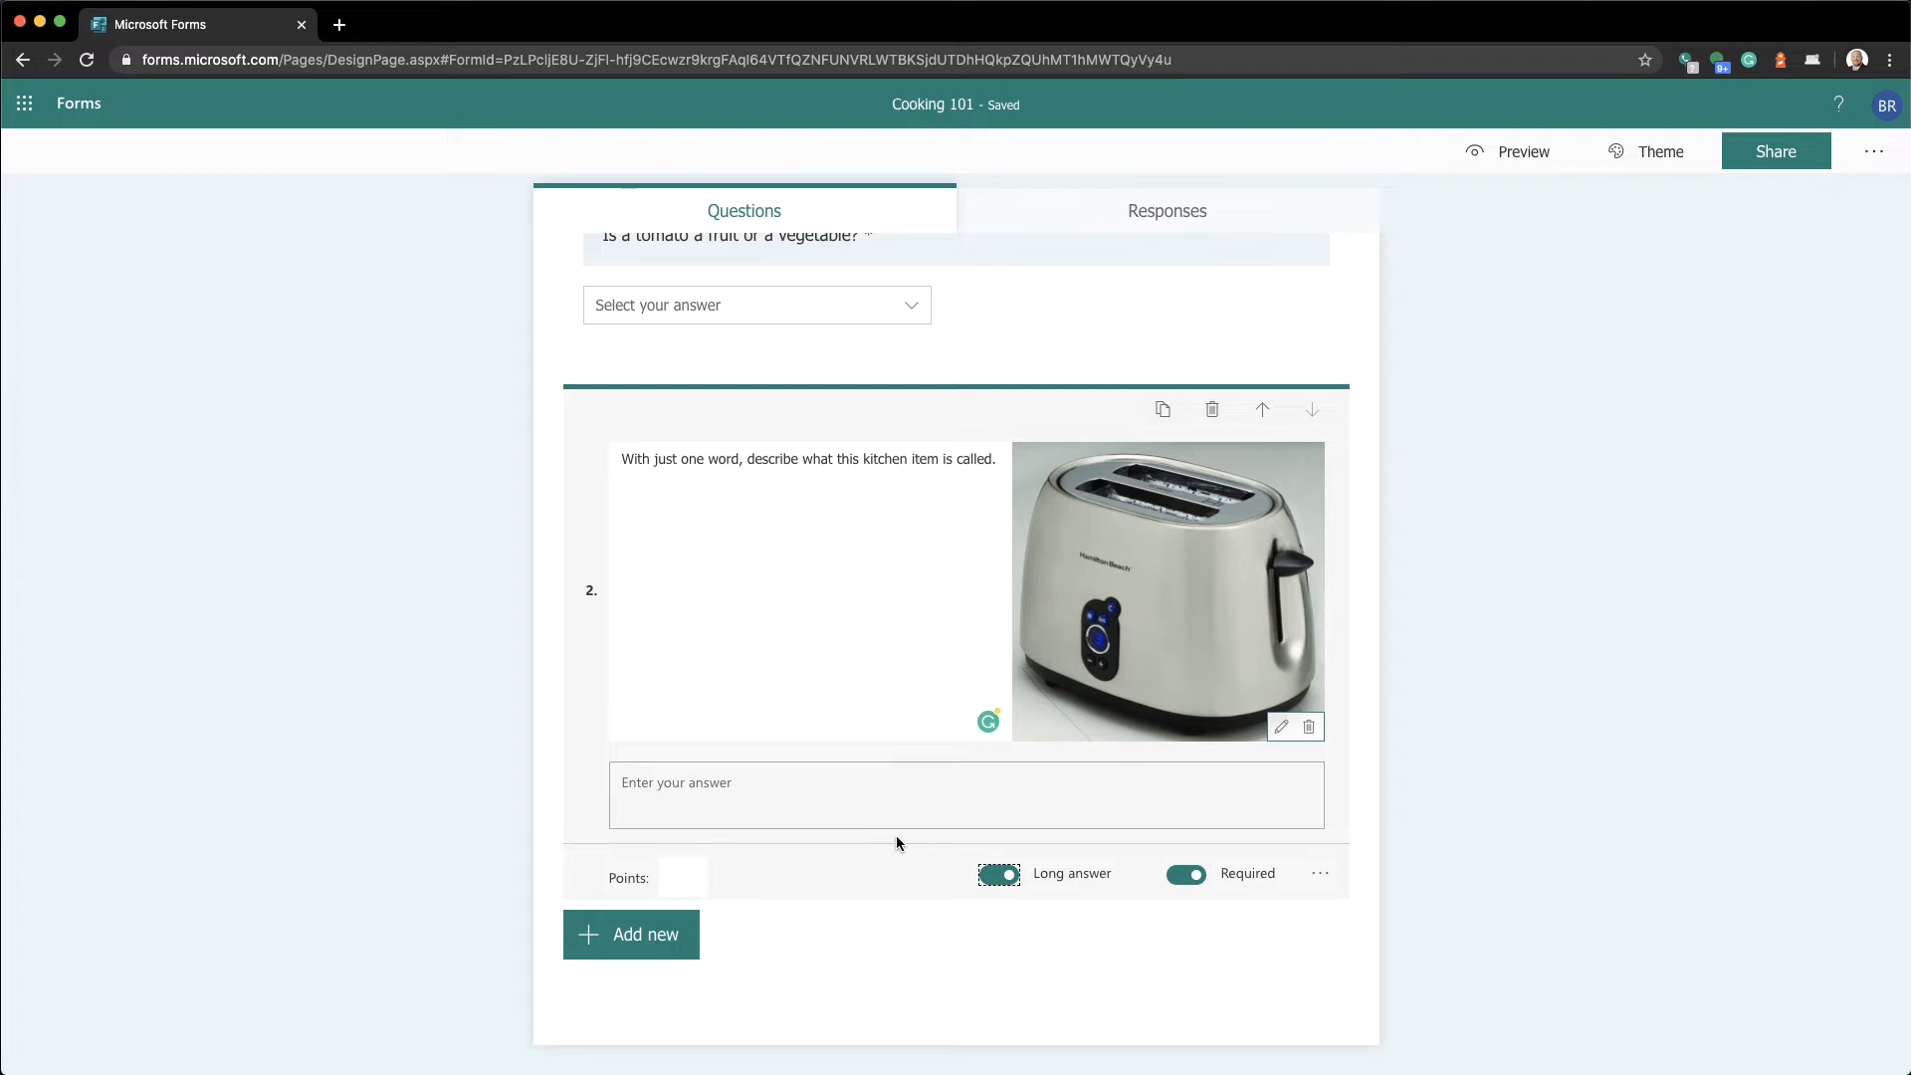
{"action": "left_click", "coordinate": [992, 876]}
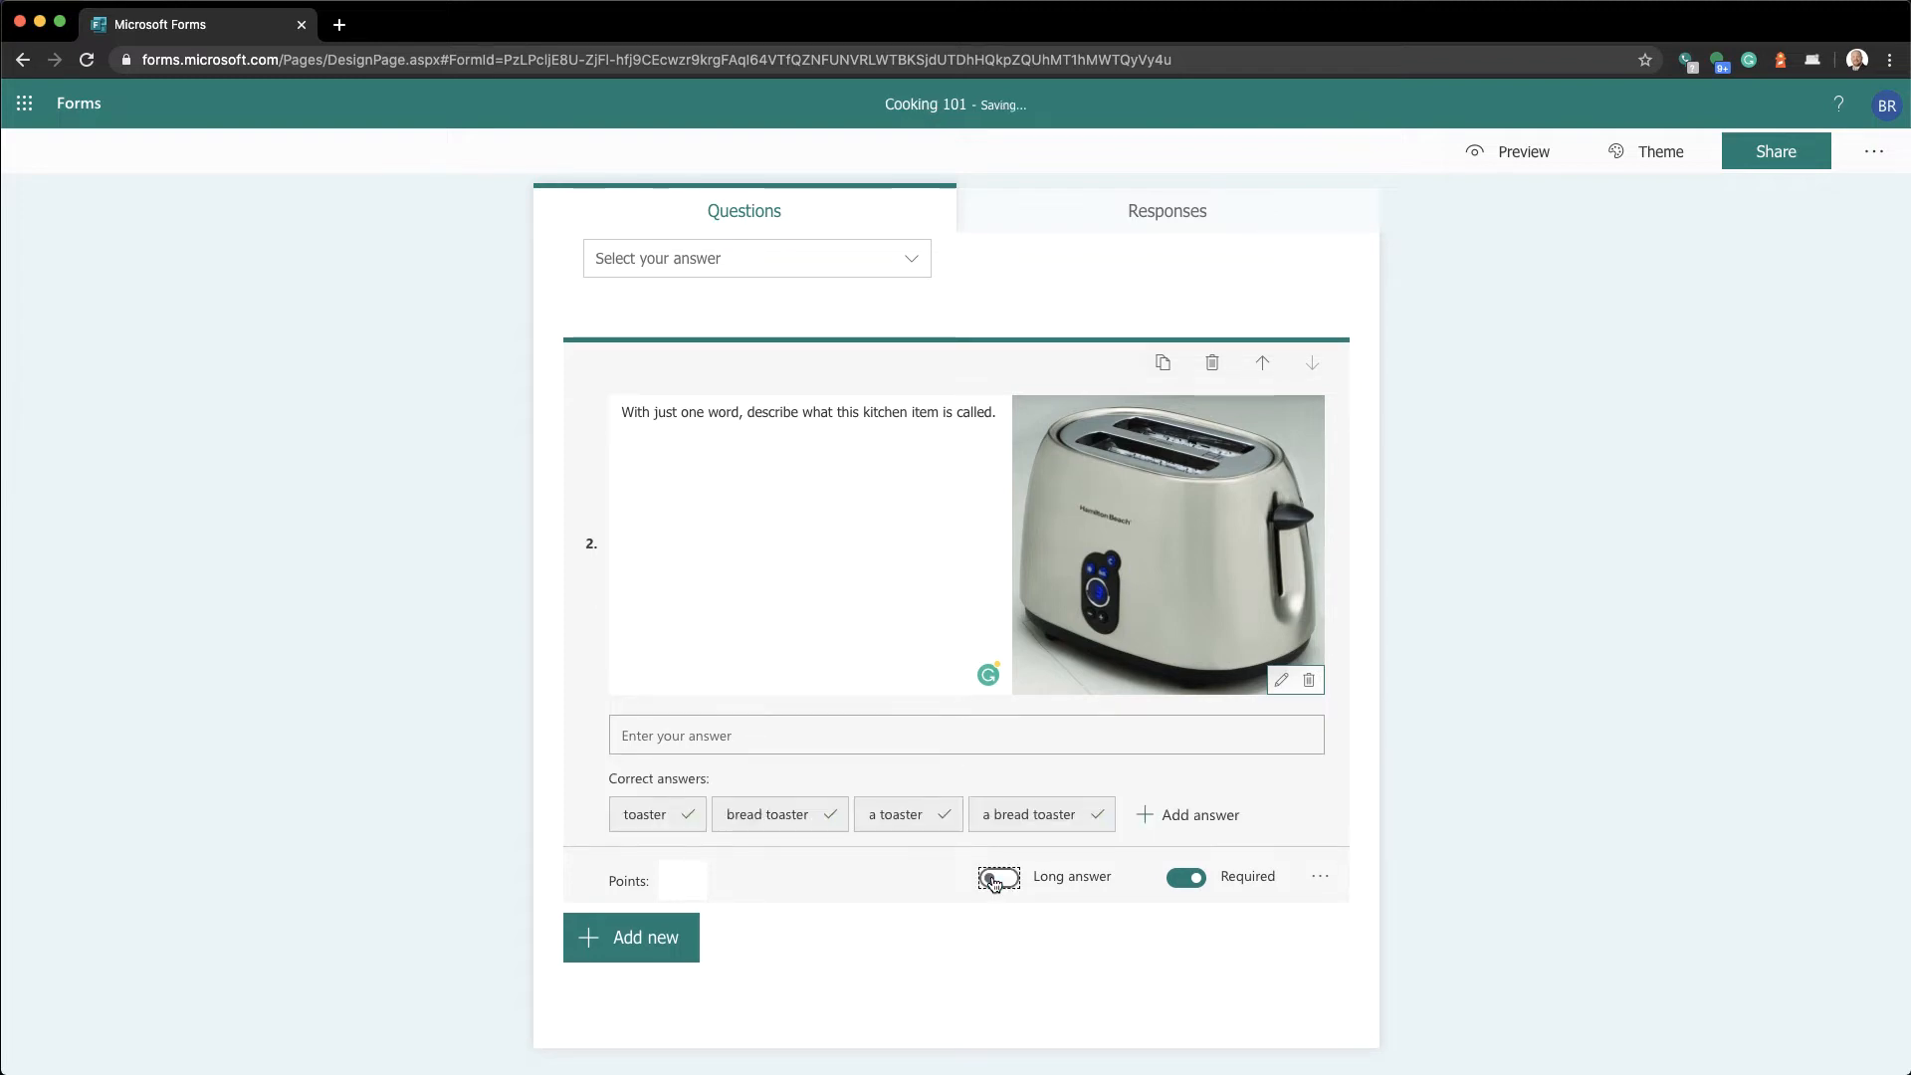
{"action": "left_click", "coordinate": [1313, 879]}
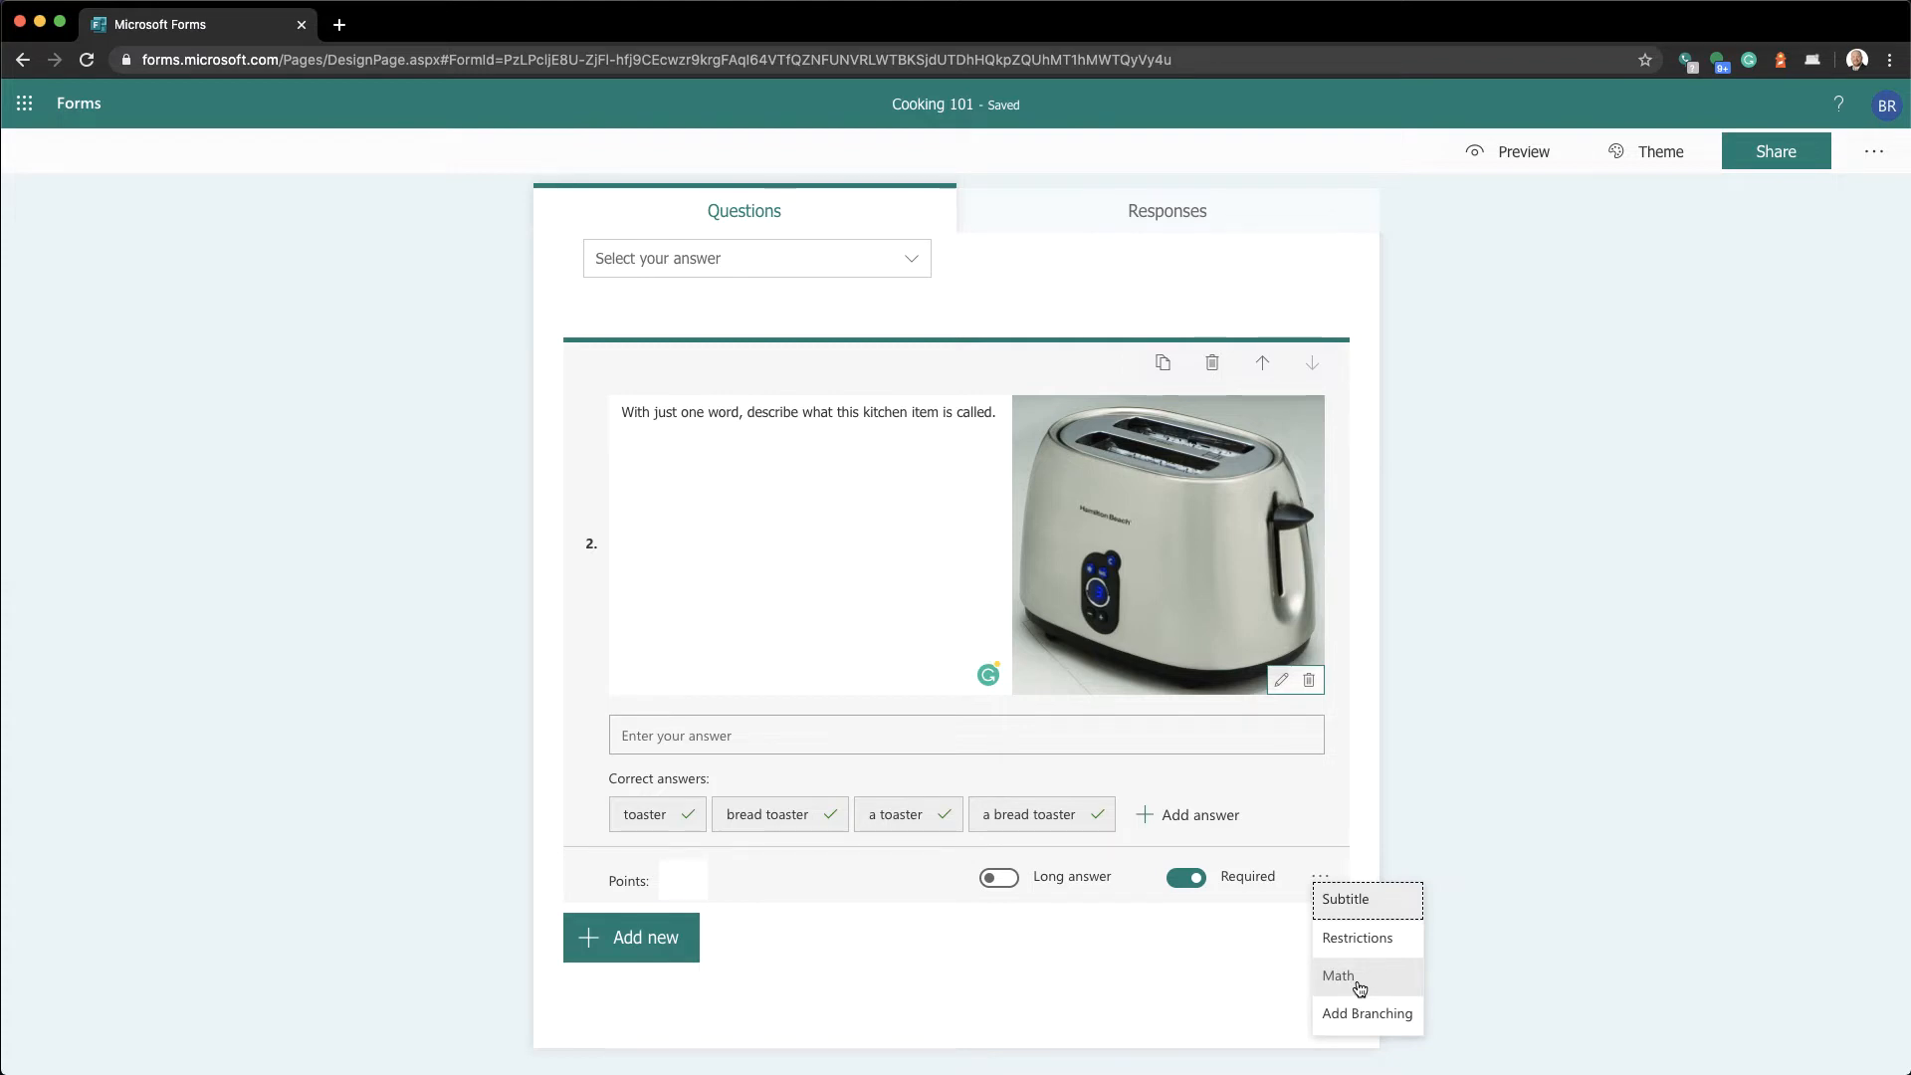
{"action": "left_click", "coordinate": [1212, 985]}
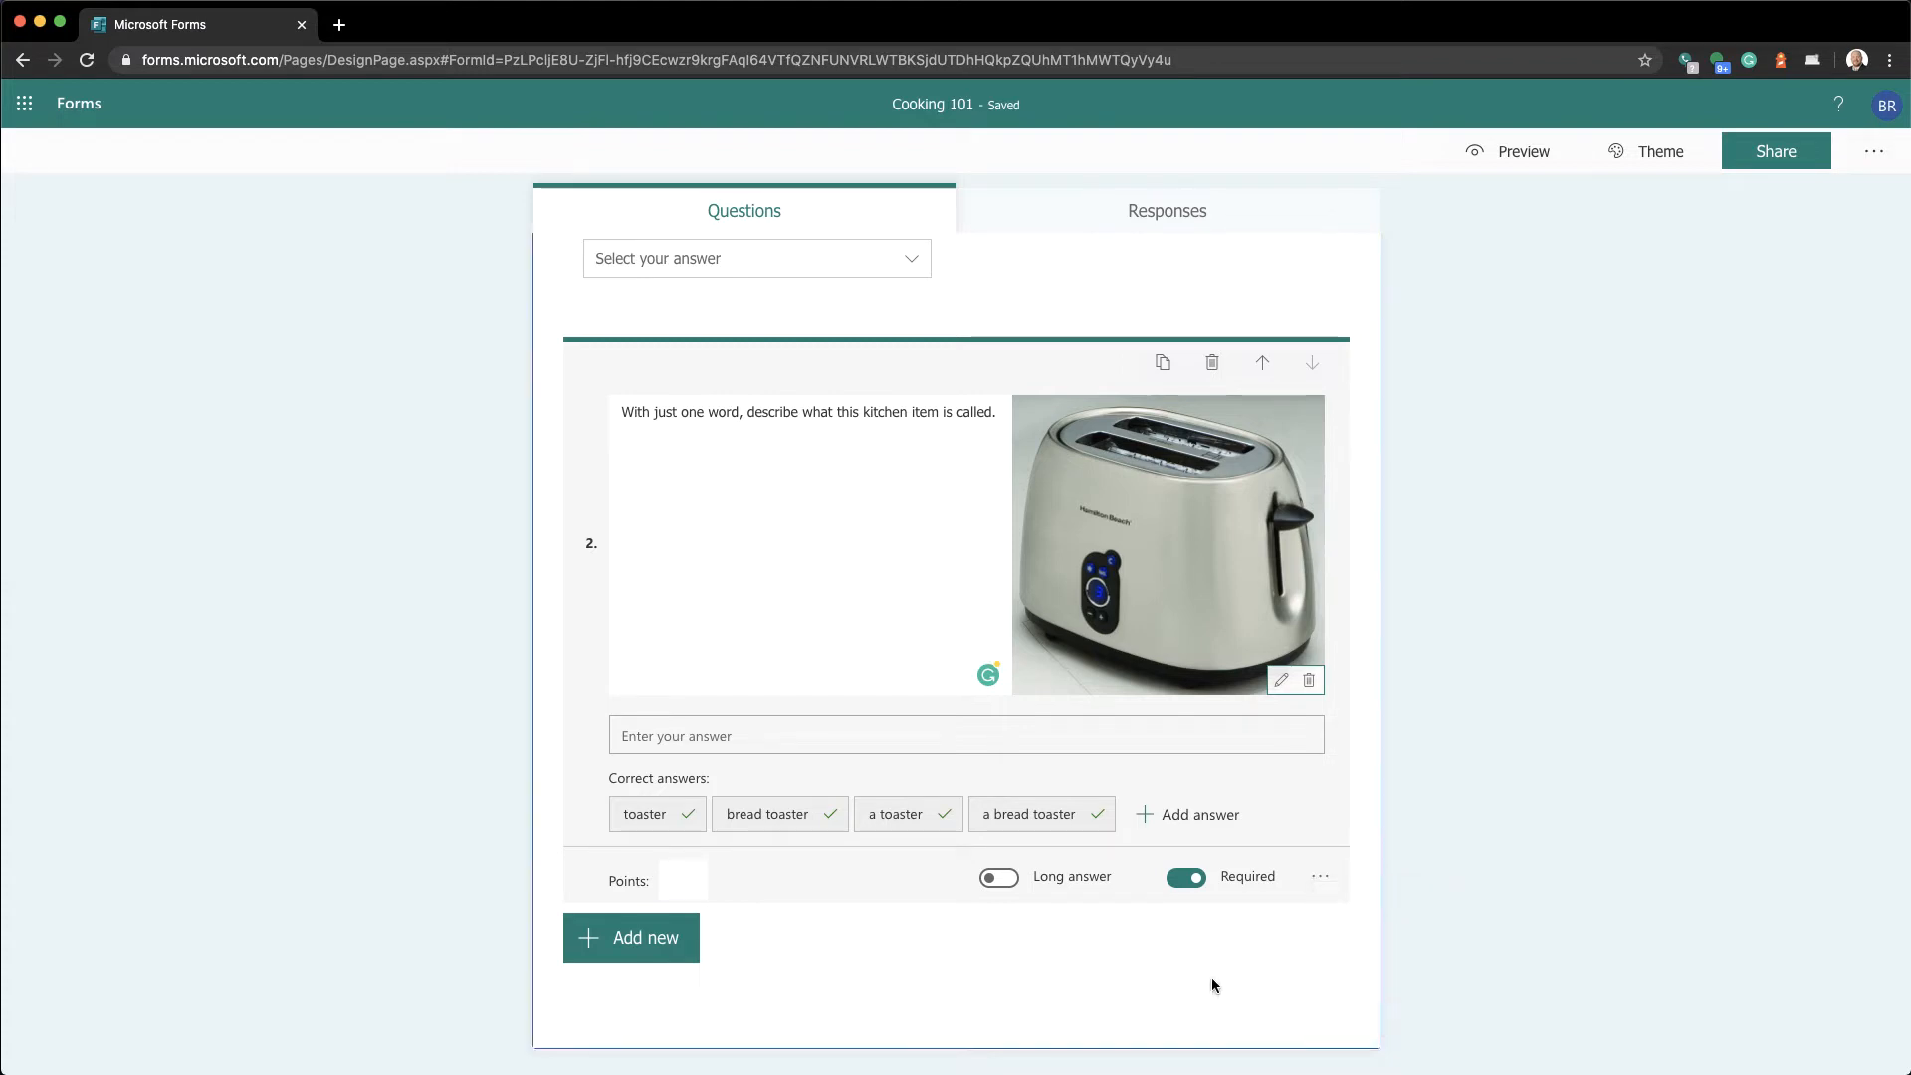
{"action": "left_click", "coordinate": [996, 412]}
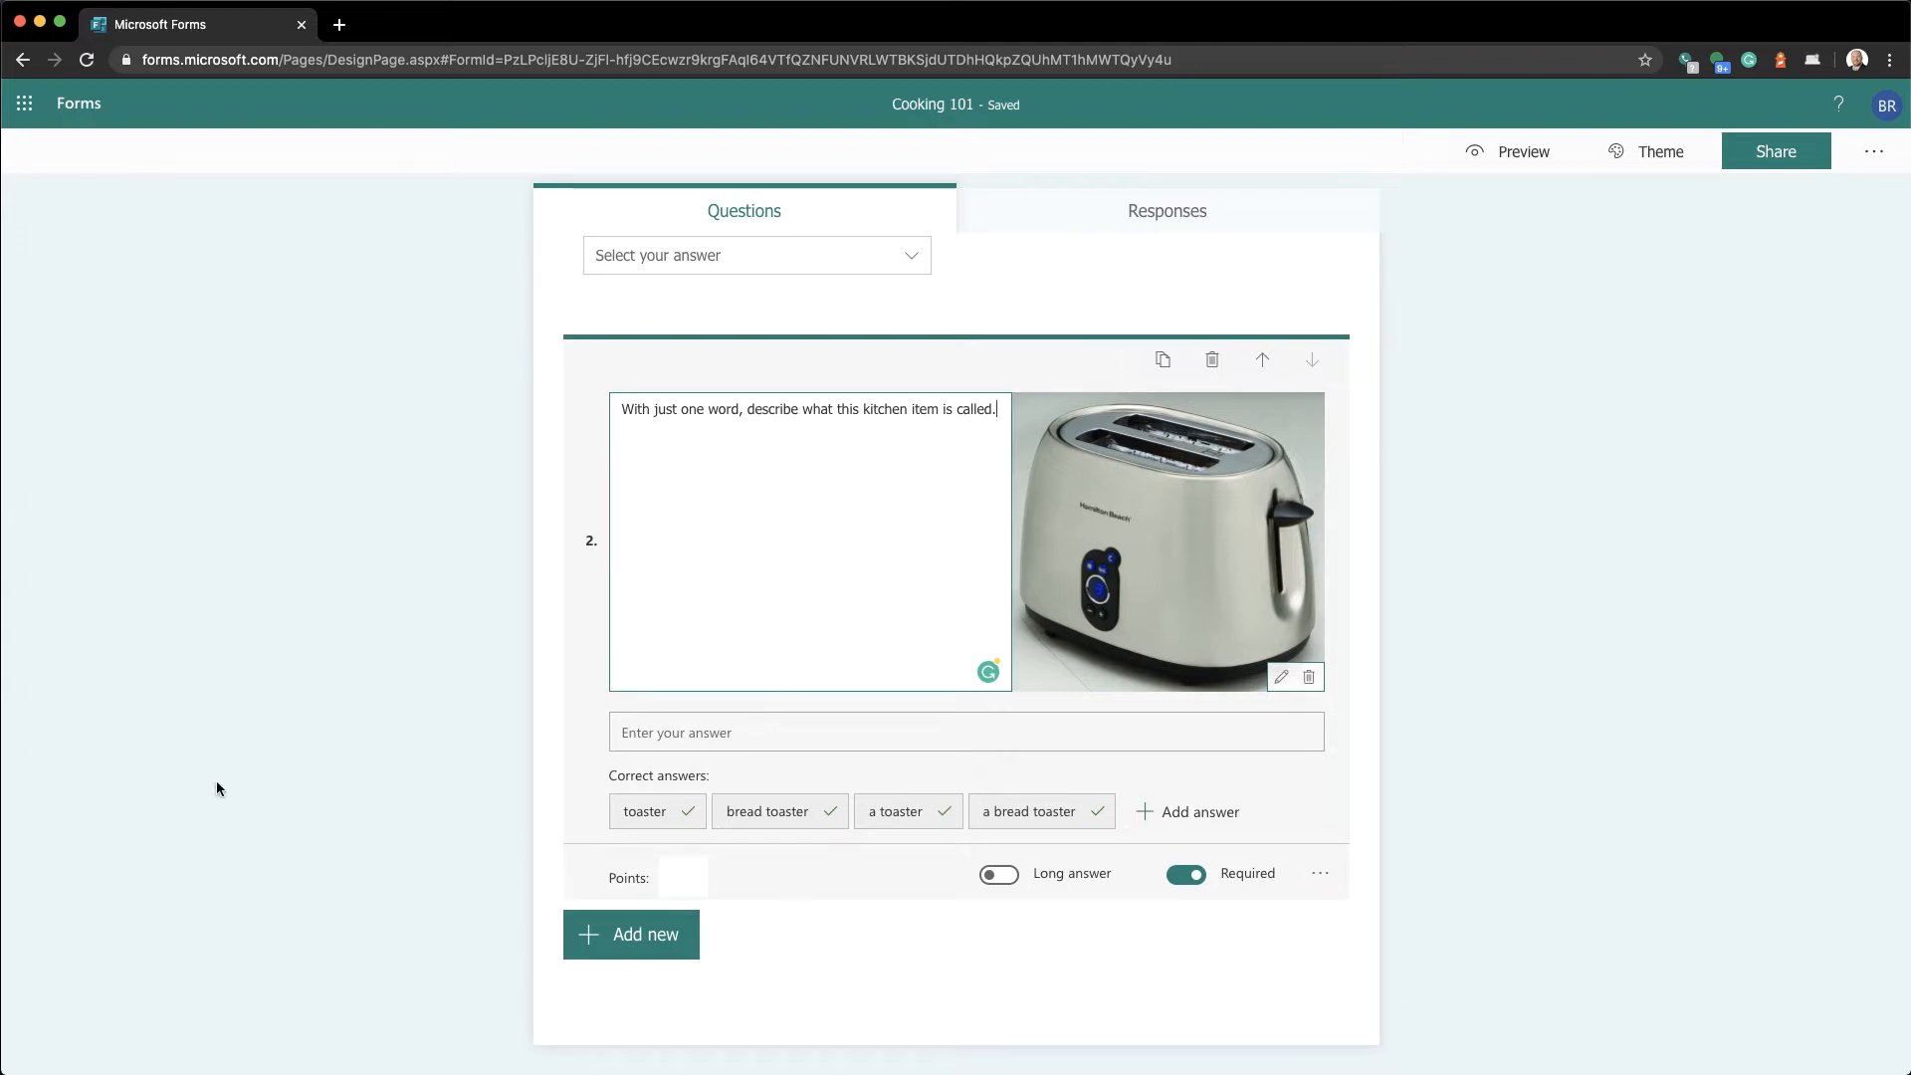
Add Text question 3: 'How many fluid ounces are there in a tablespoon of water?'
{"action": "left_click", "coordinate": [602, 944]}
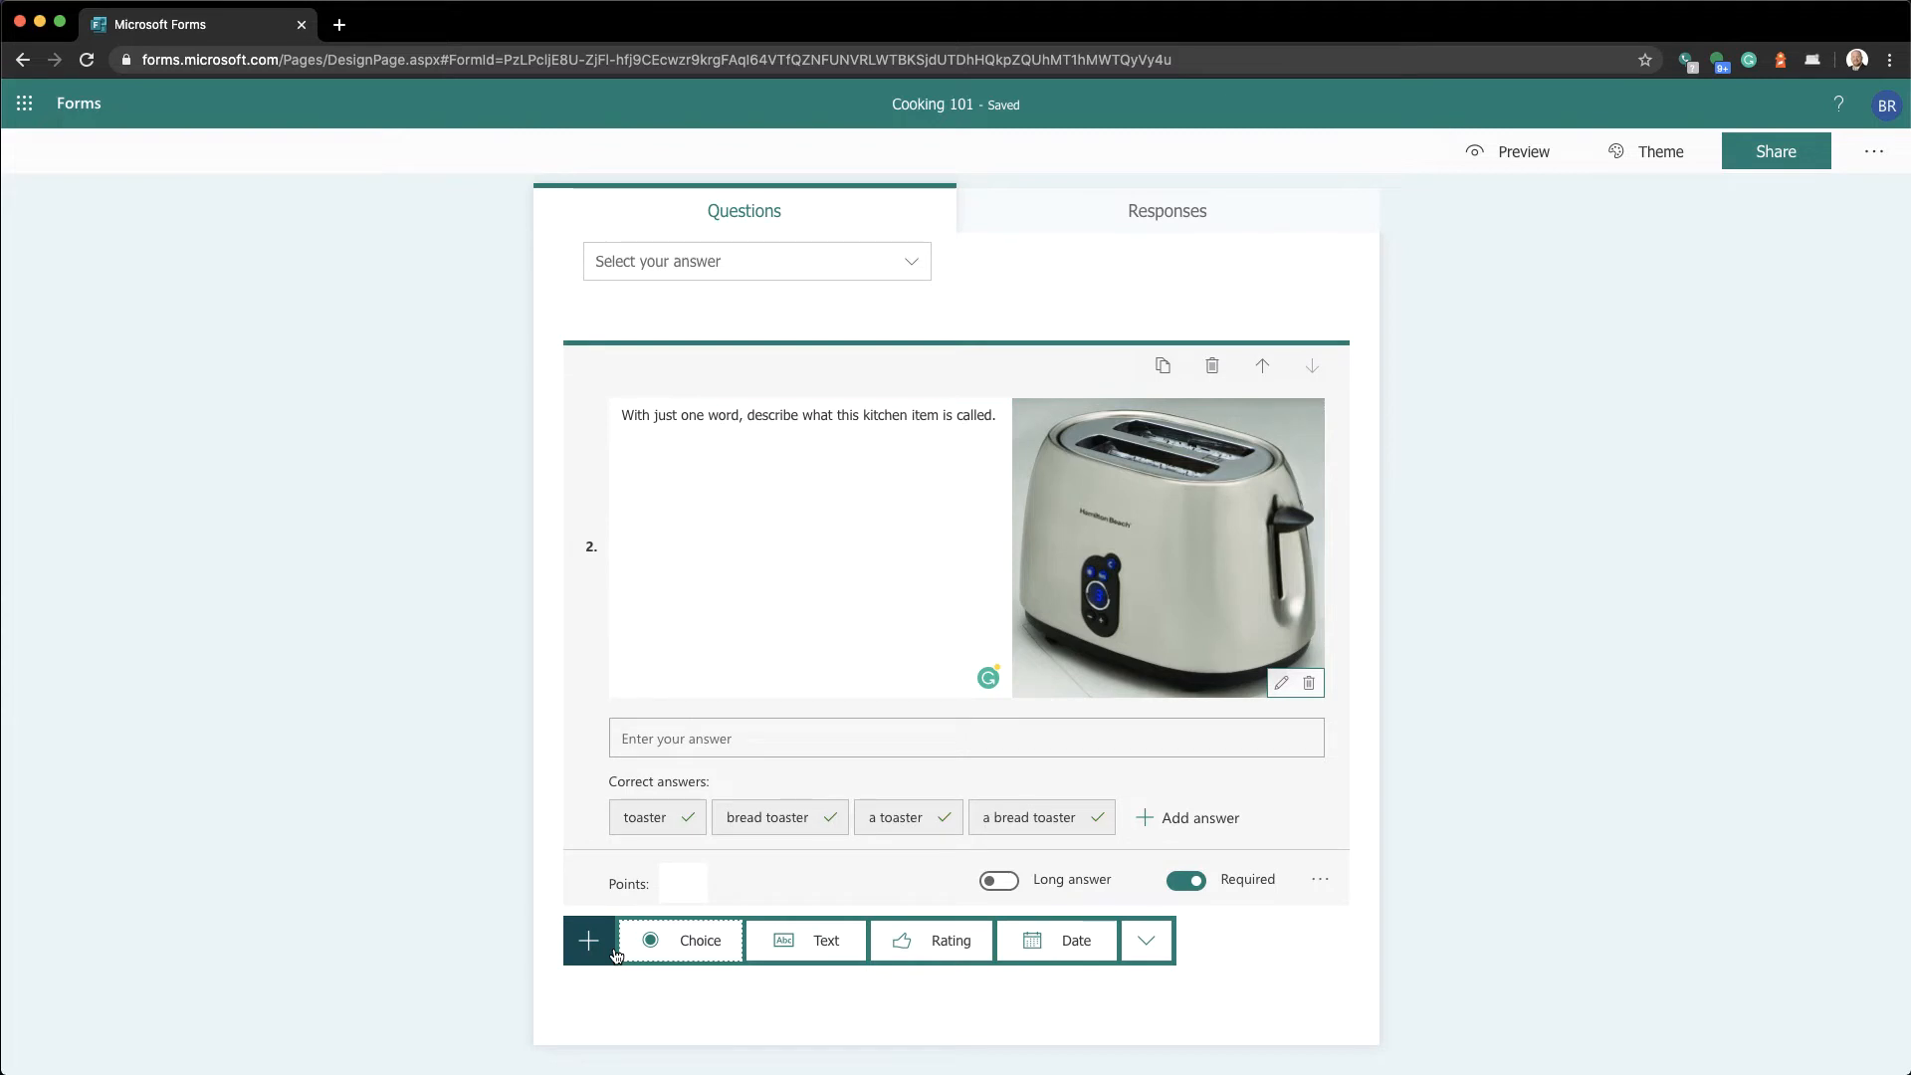
{"action": "left_click", "coordinate": [797, 948]}
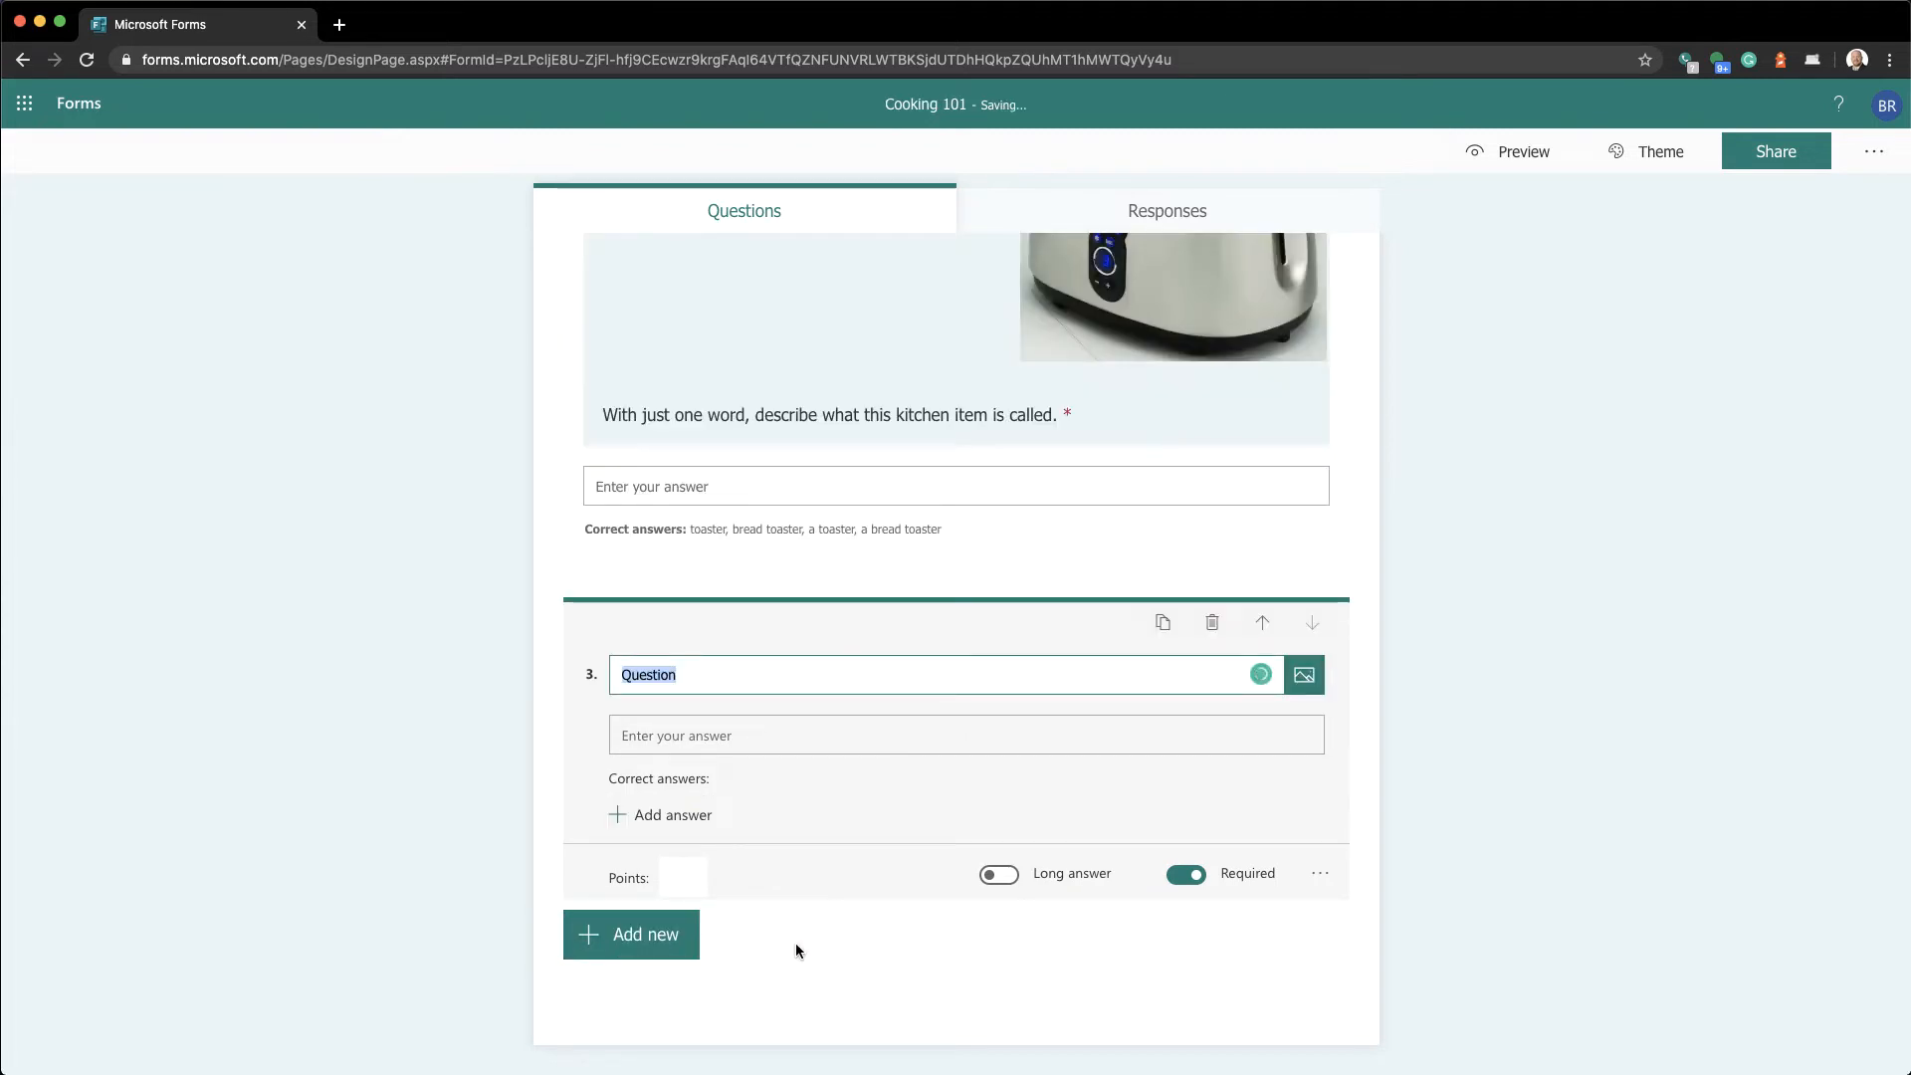
{"action": "type", "text": "How m"}
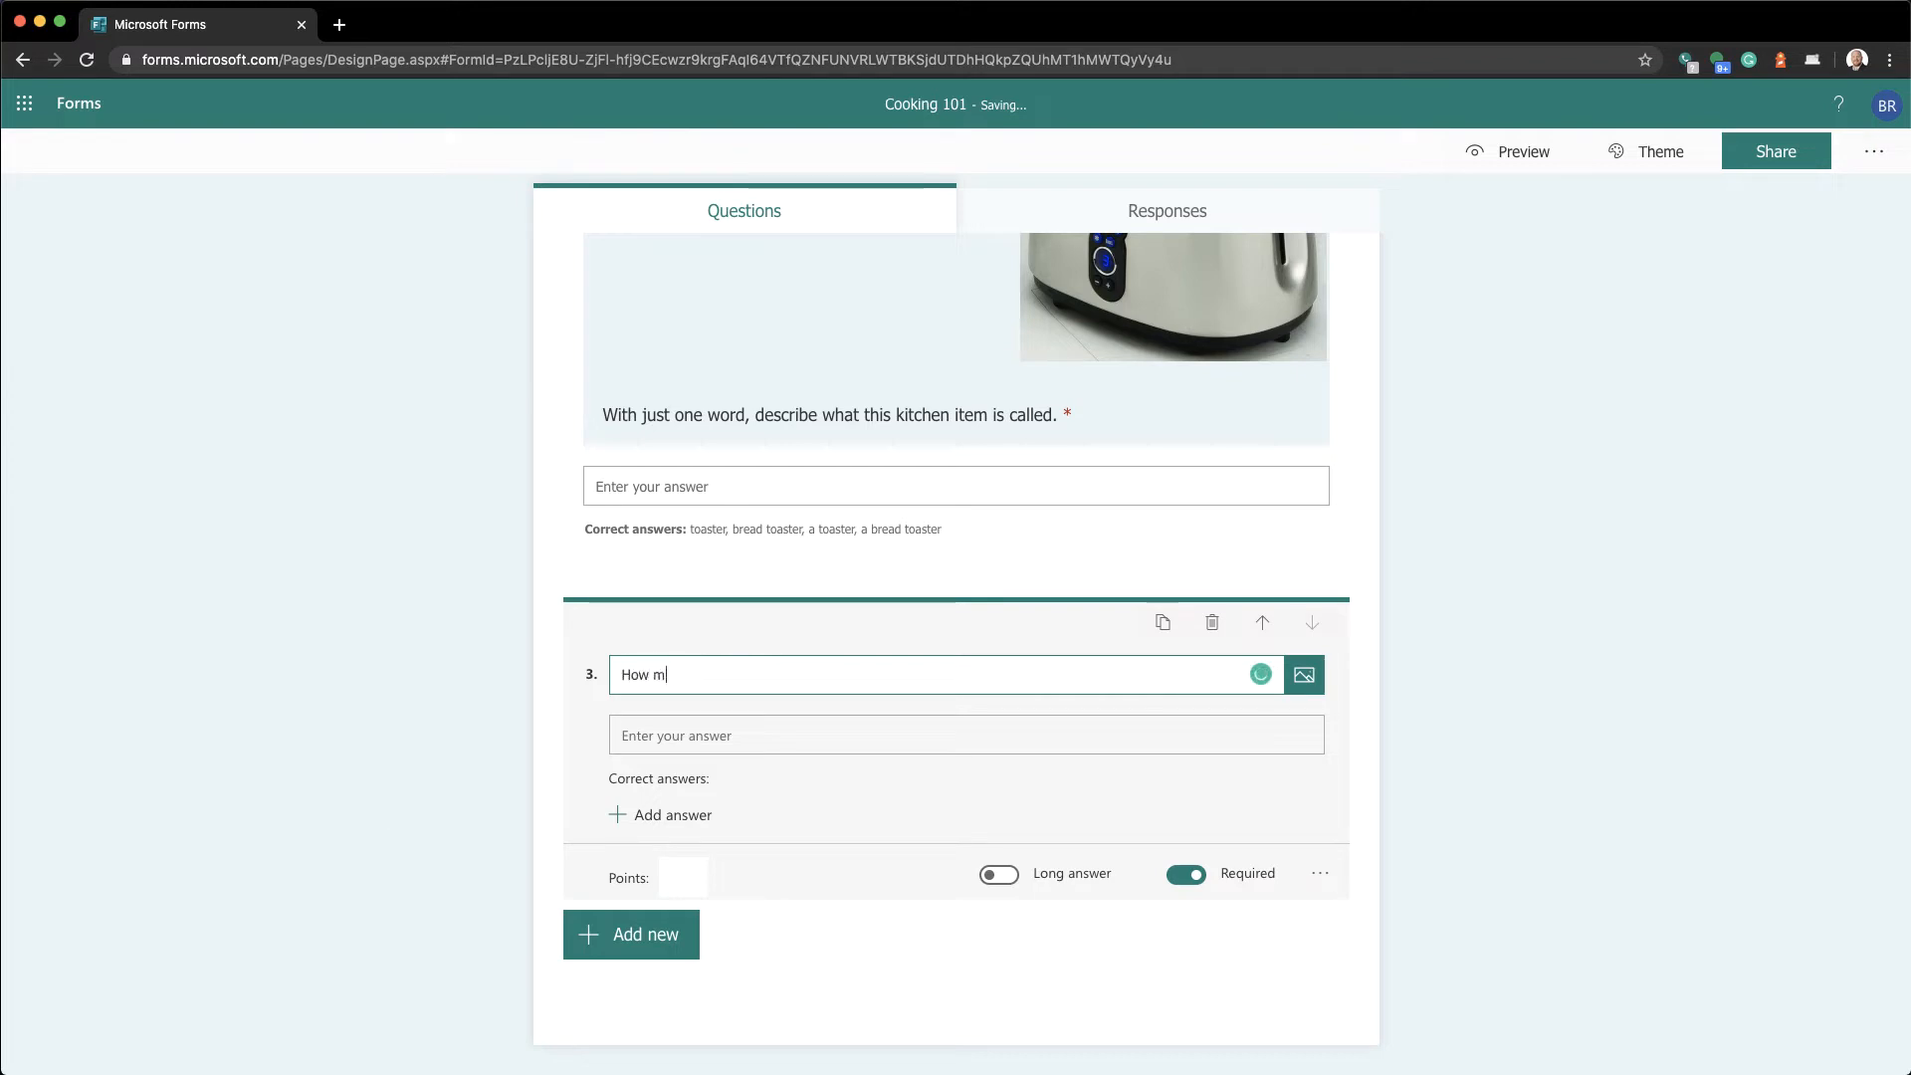
{"action": "type", "text": "any fluid ounces are there in a table"}
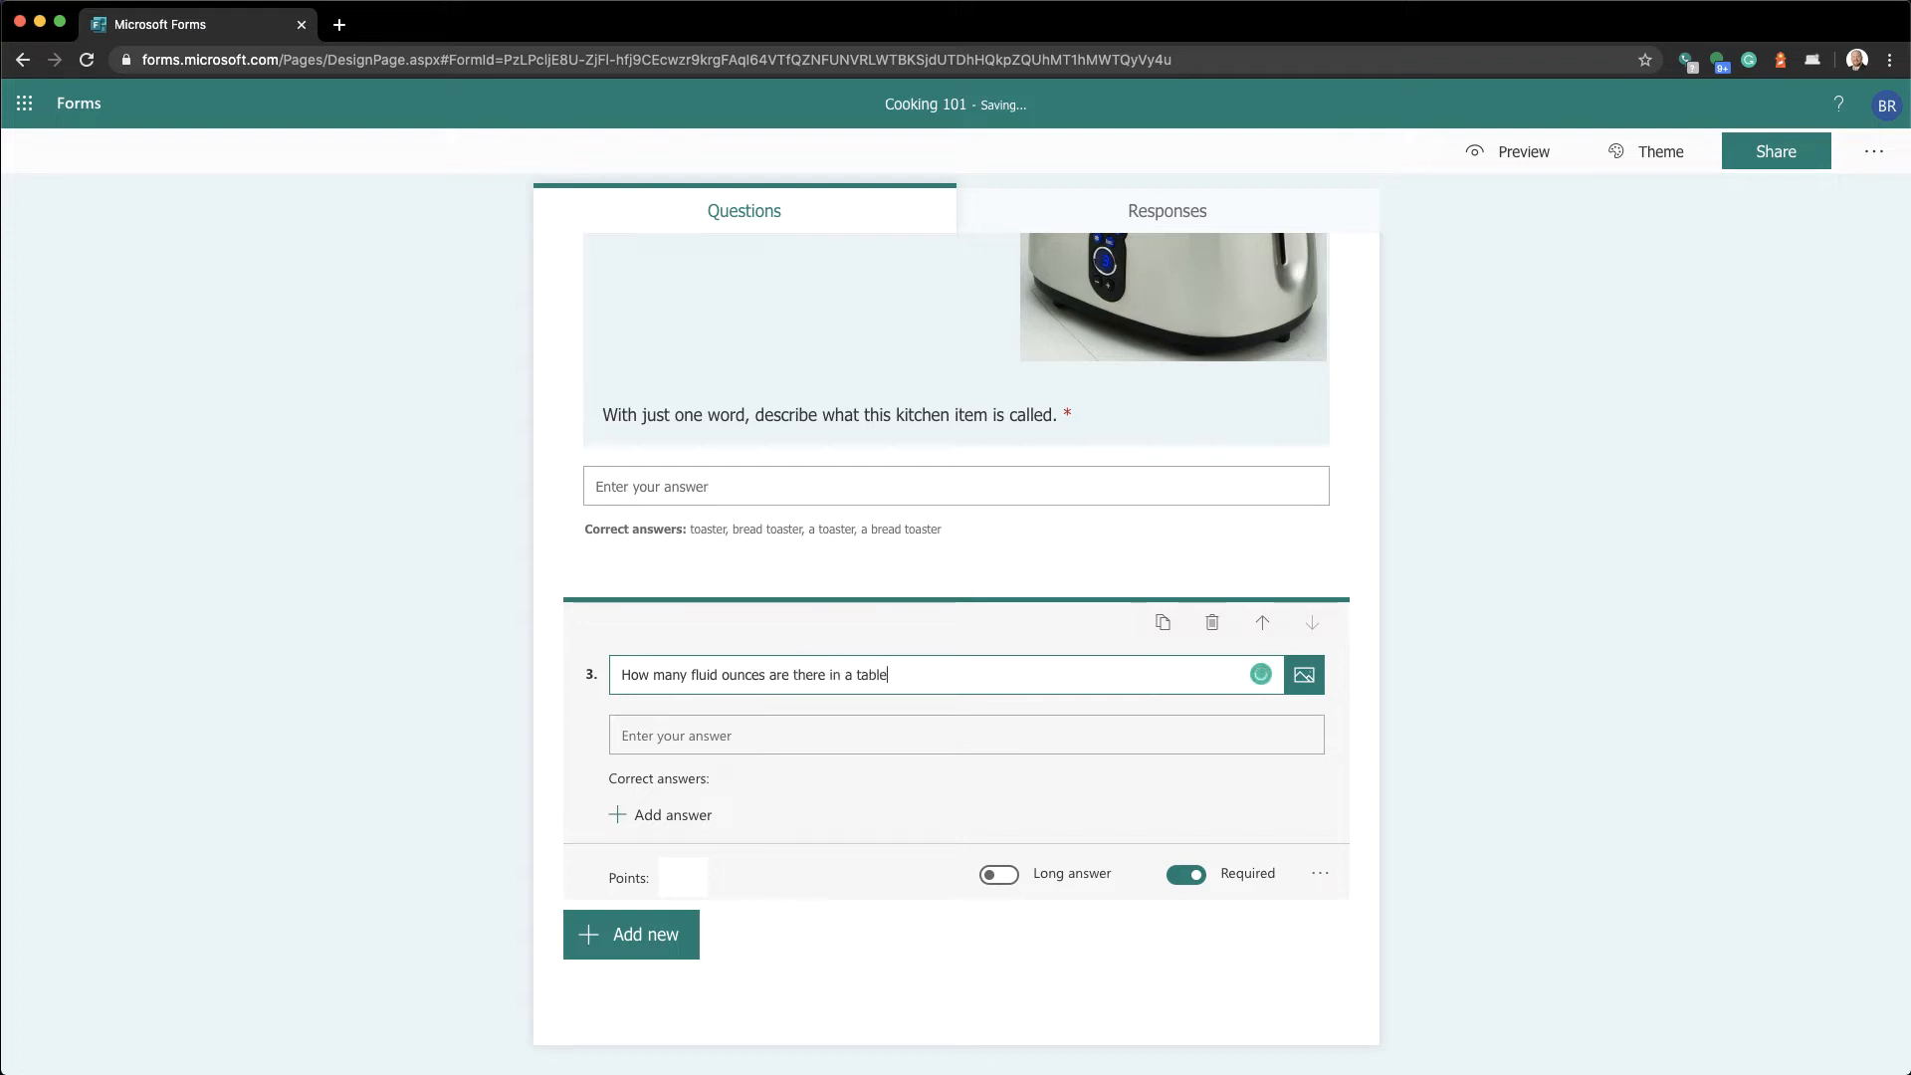
{"action": "type", "text": "spoon of water?"}
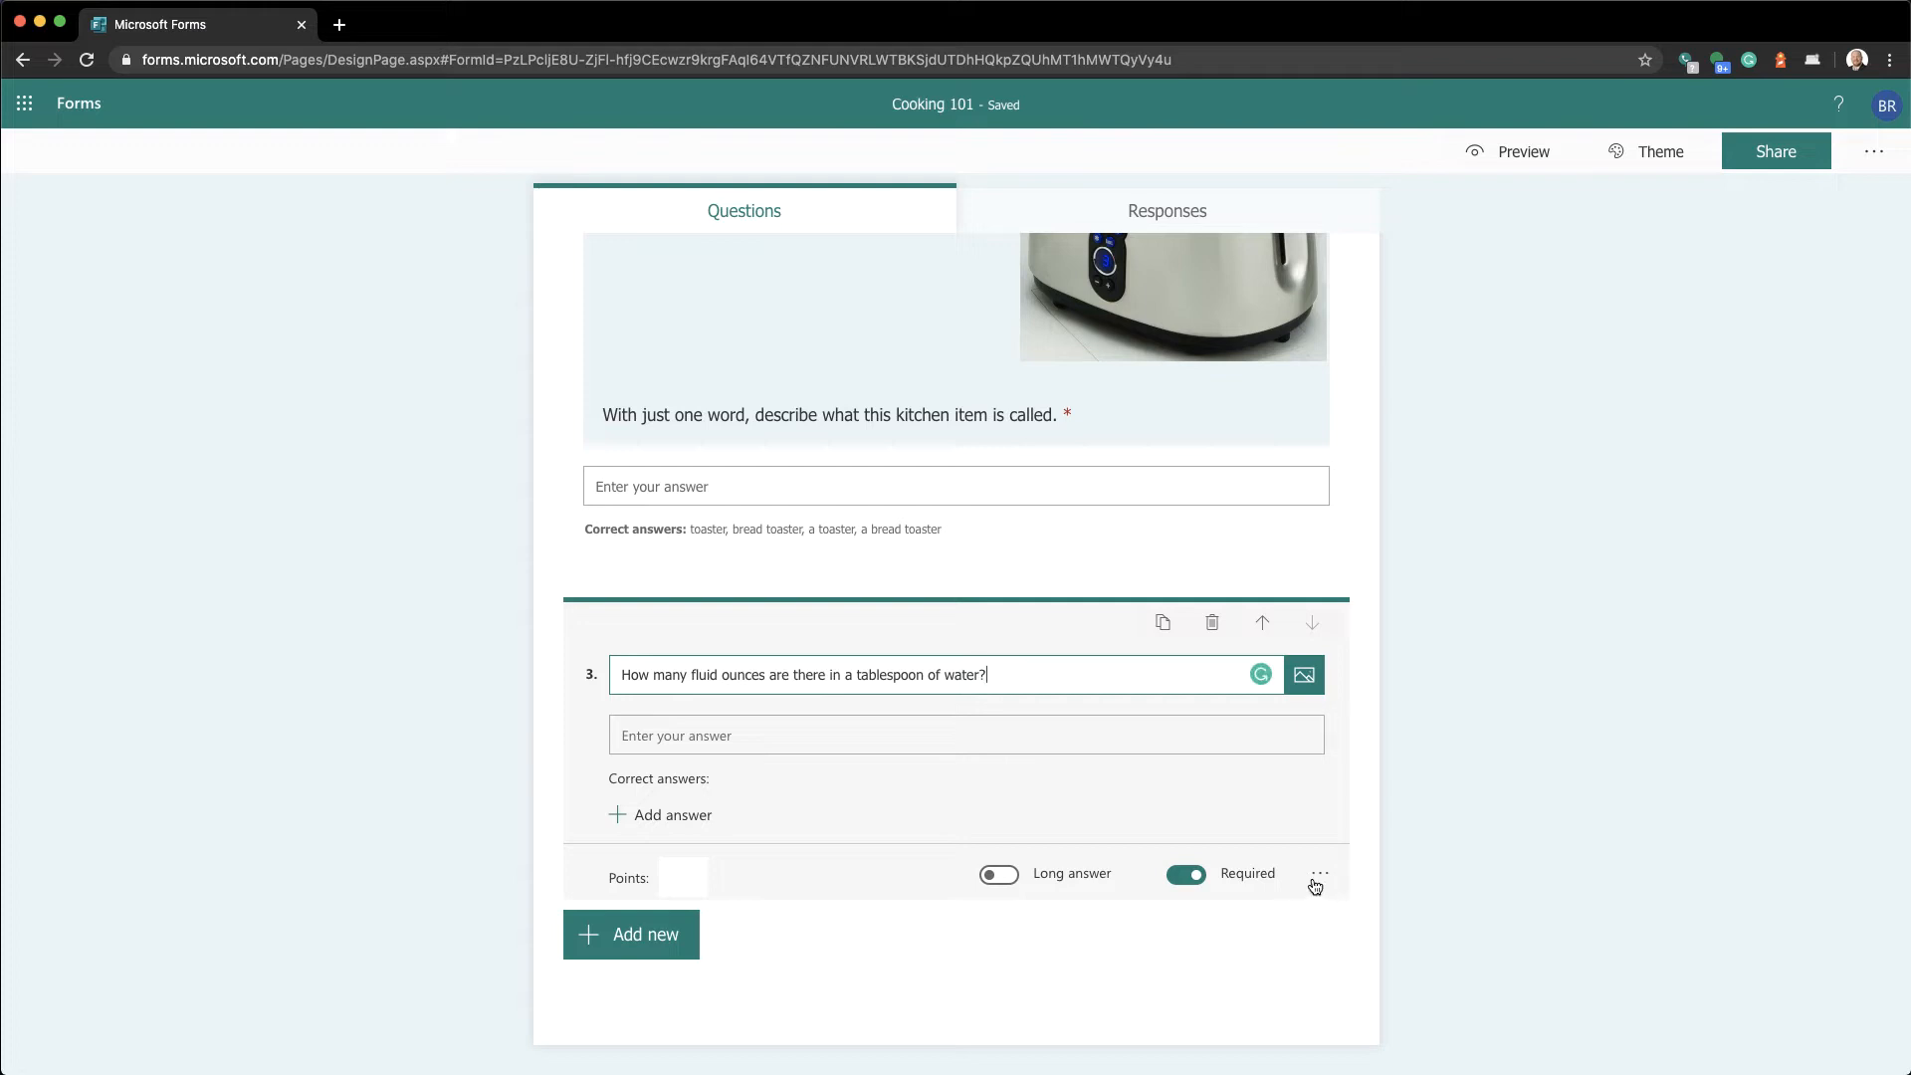
Turn on Restrictions for question 3, keeping answers limited to Number
{"action": "left_click", "coordinate": [1318, 876]}
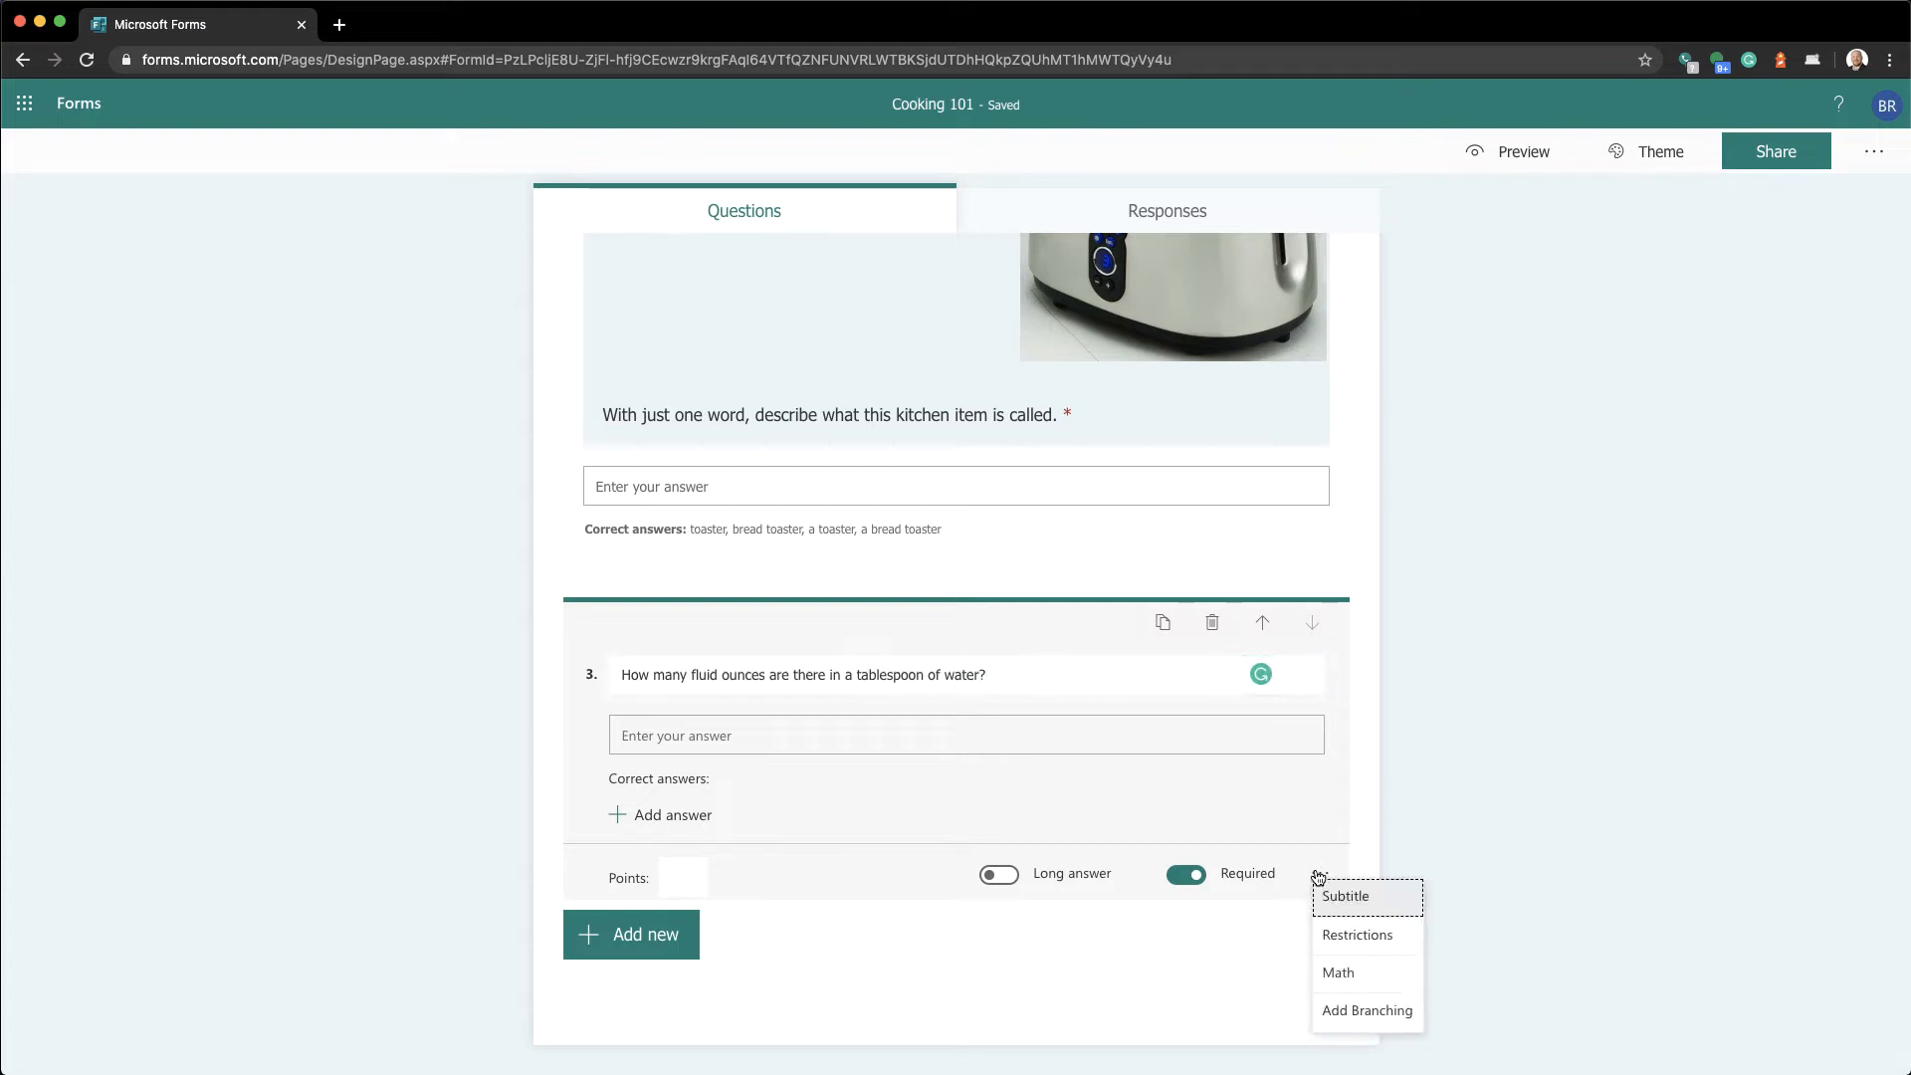
{"action": "left_click", "coordinate": [1332, 936]}
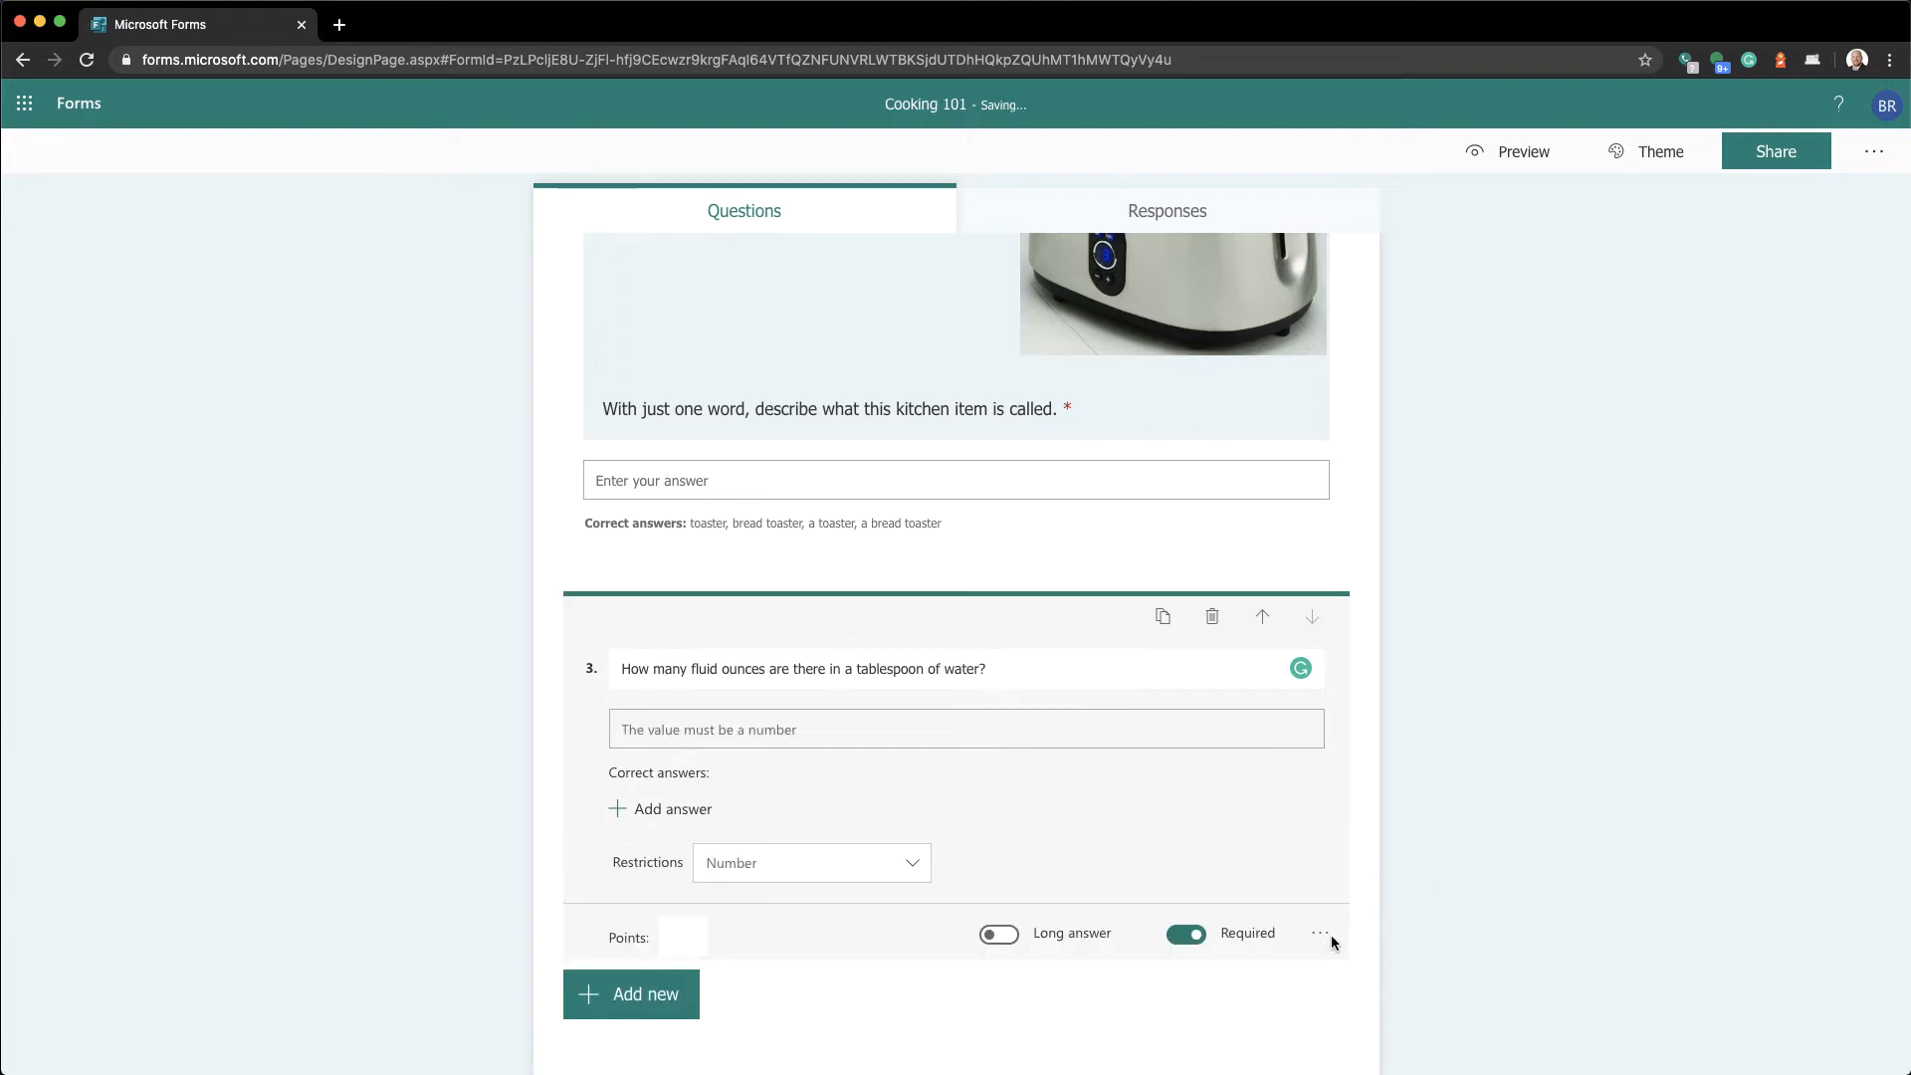
{"action": "left_click", "coordinate": [915, 862]}
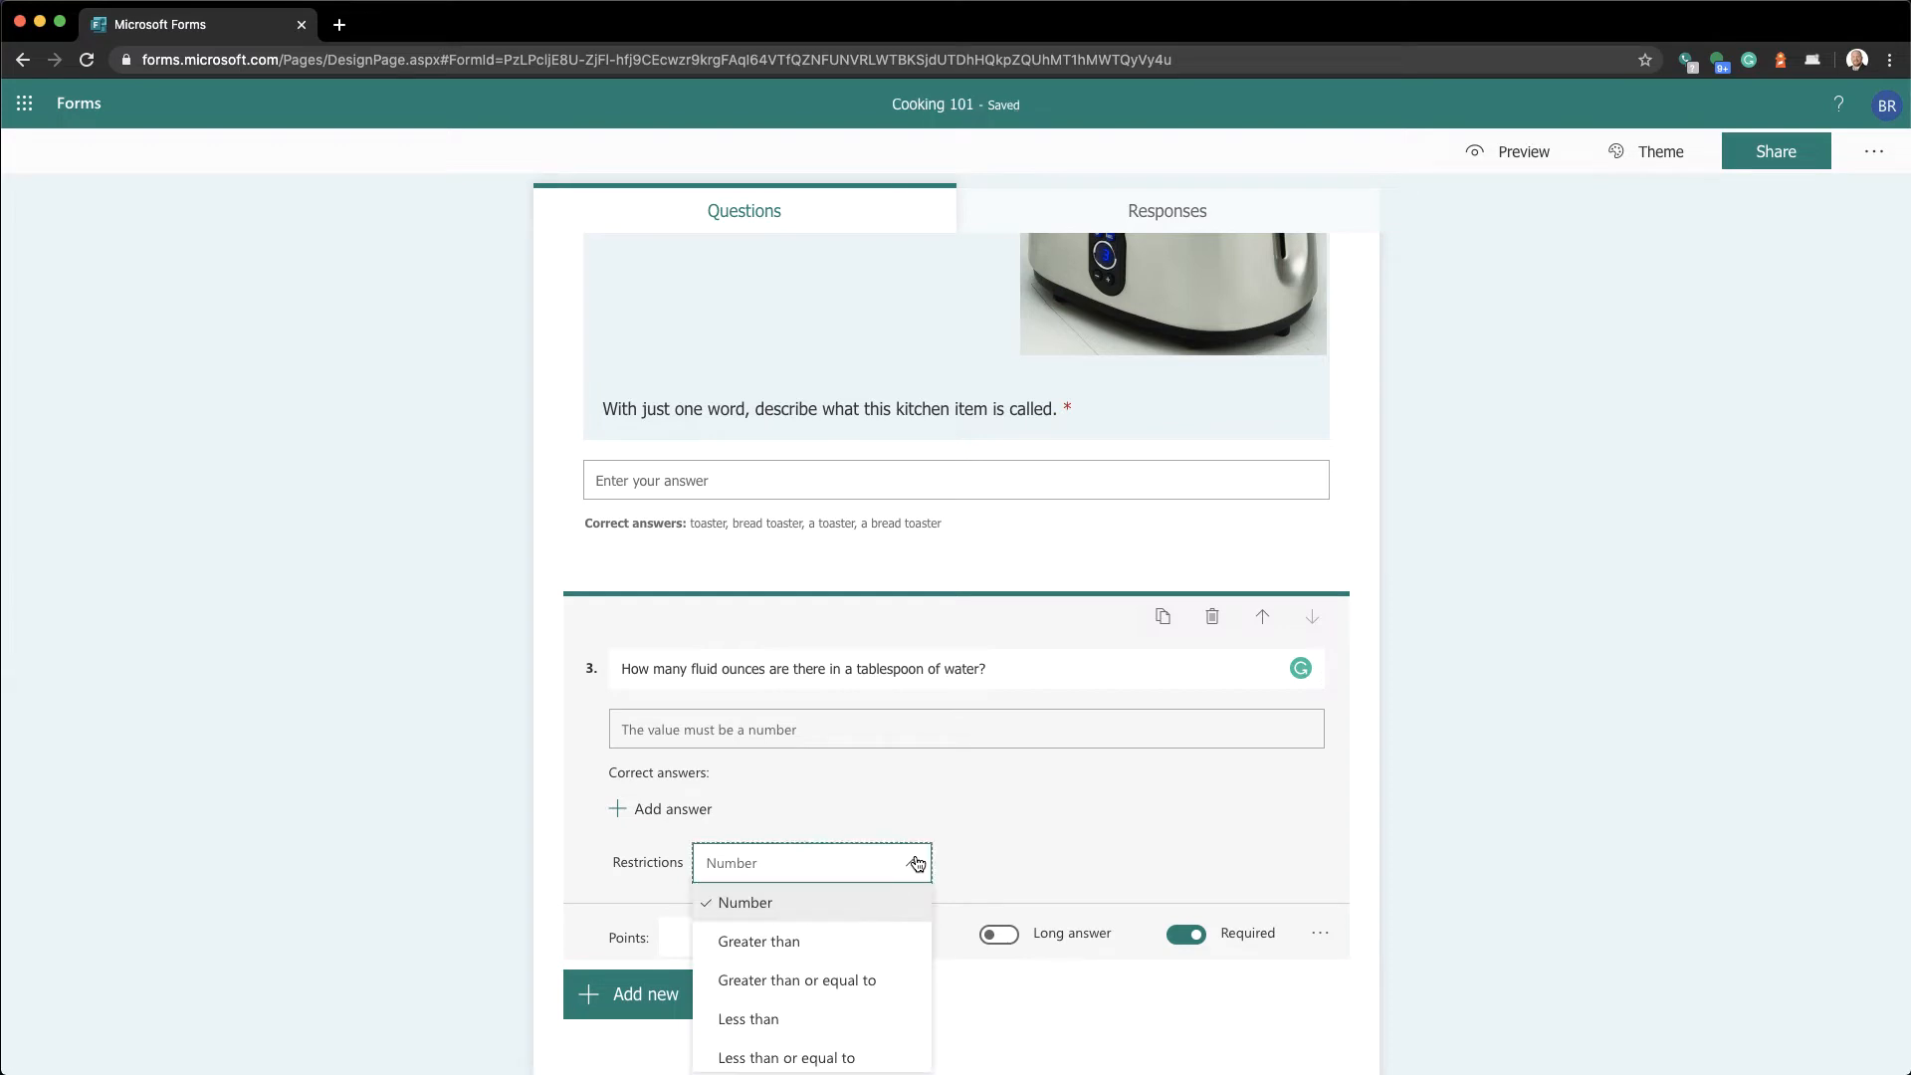
{"action": "left_click", "coordinate": [916, 863]}
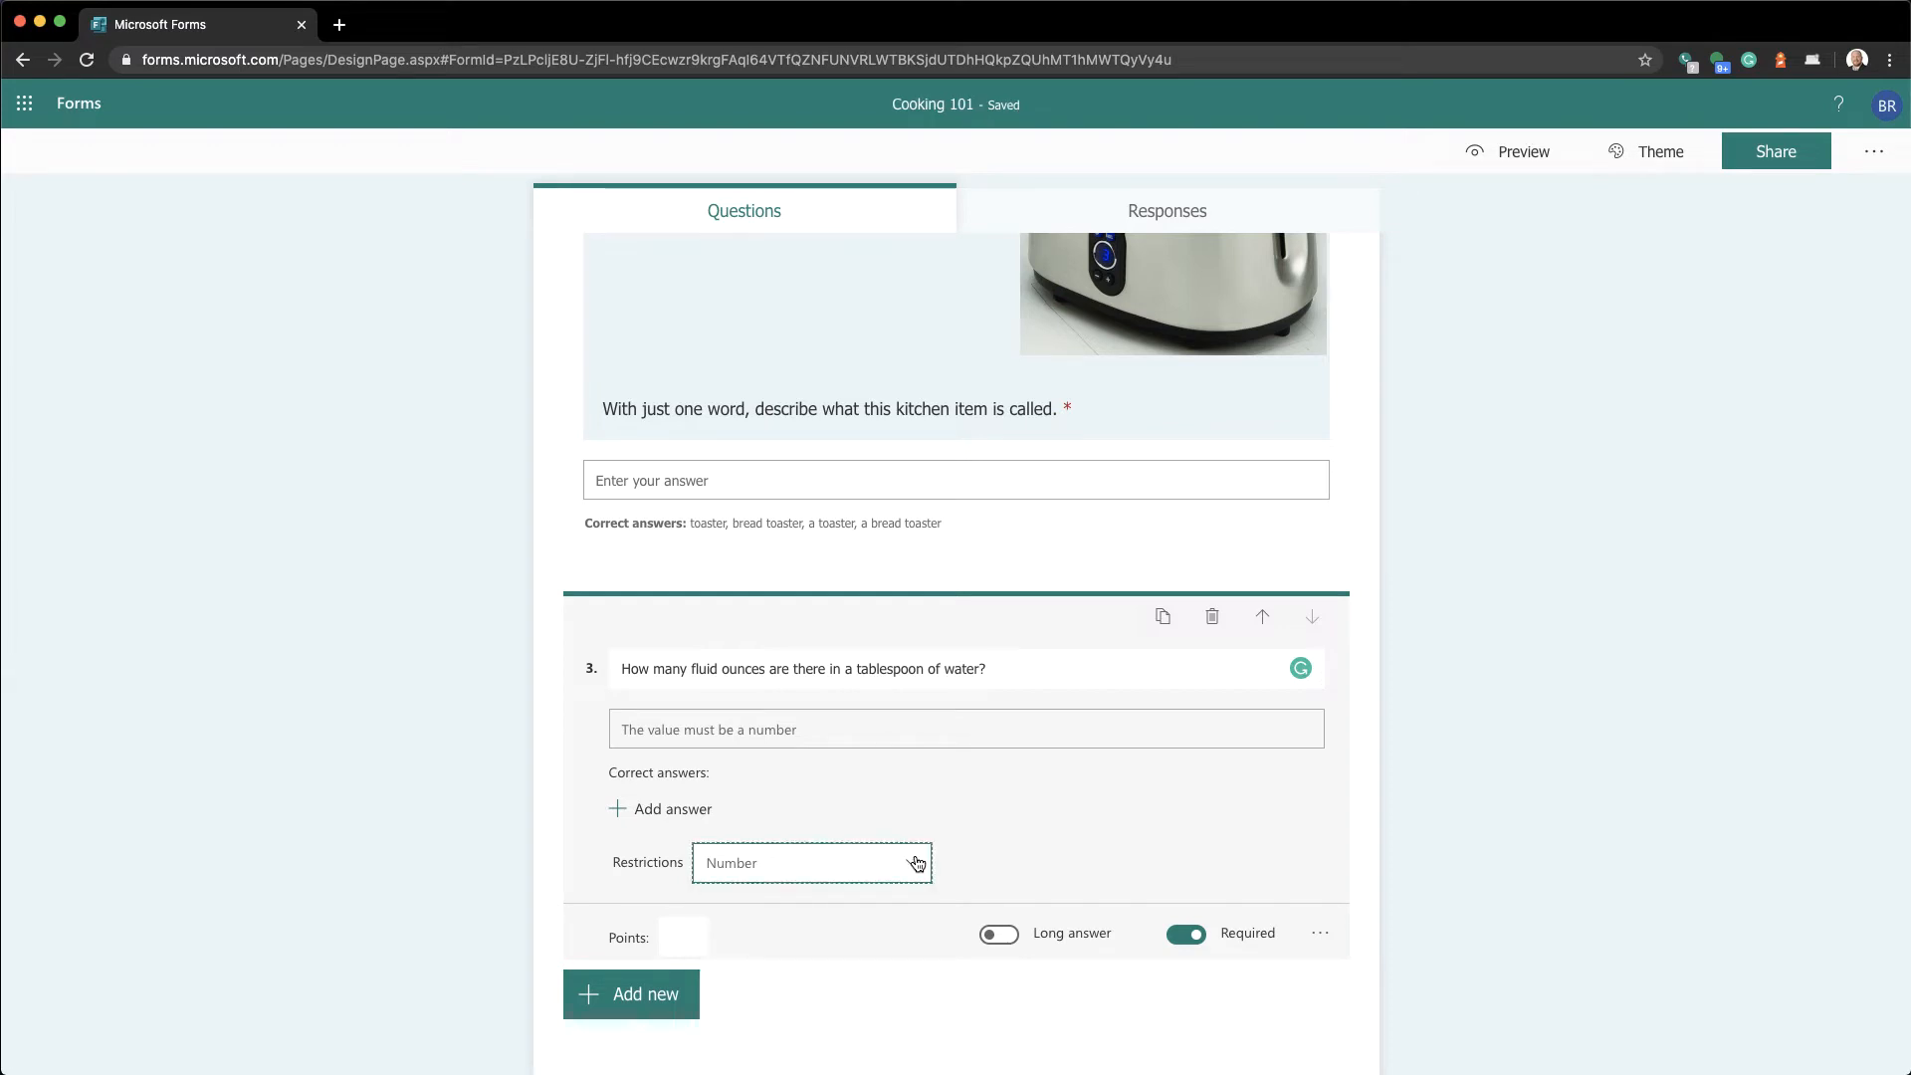
{"action": "scroll", "coordinate": [916, 862], "scroll_direction": "down", "scroll_amount": 2}
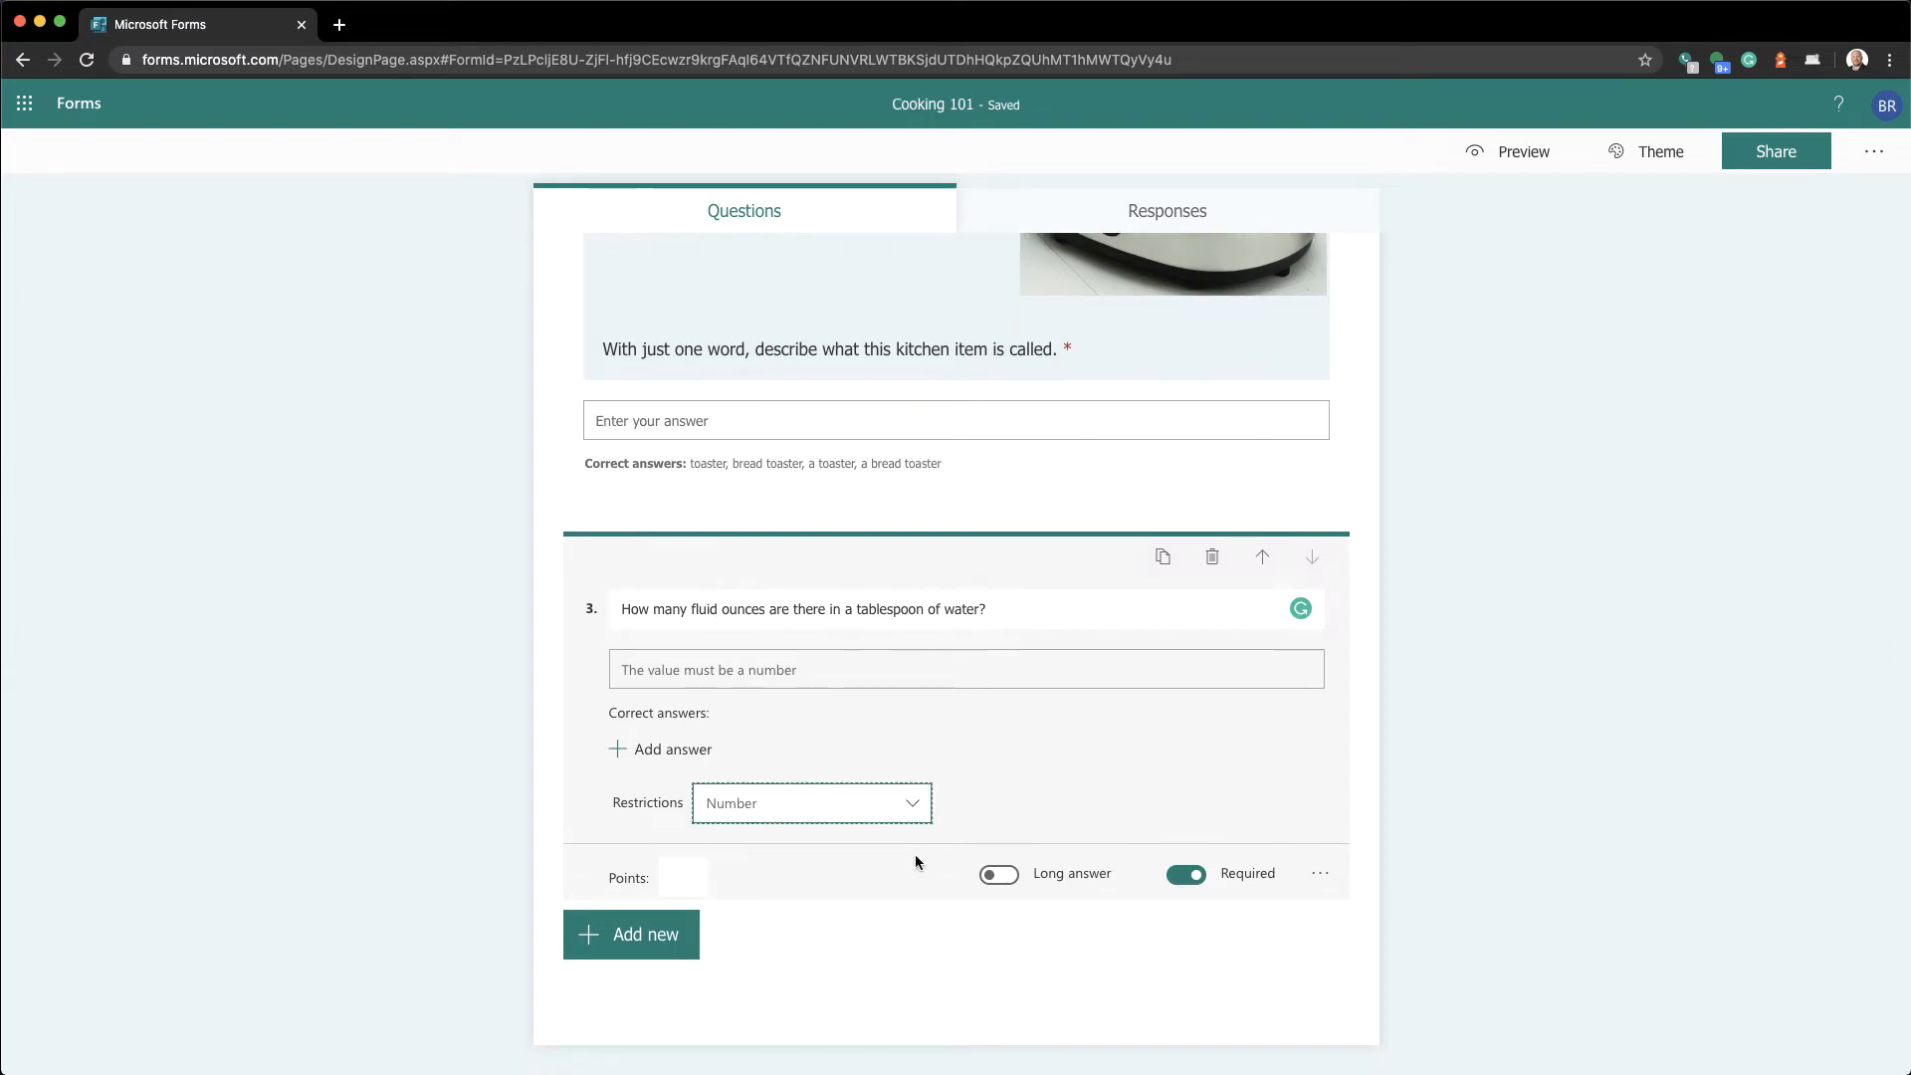
{"action": "left_click", "coordinate": [748, 816]}
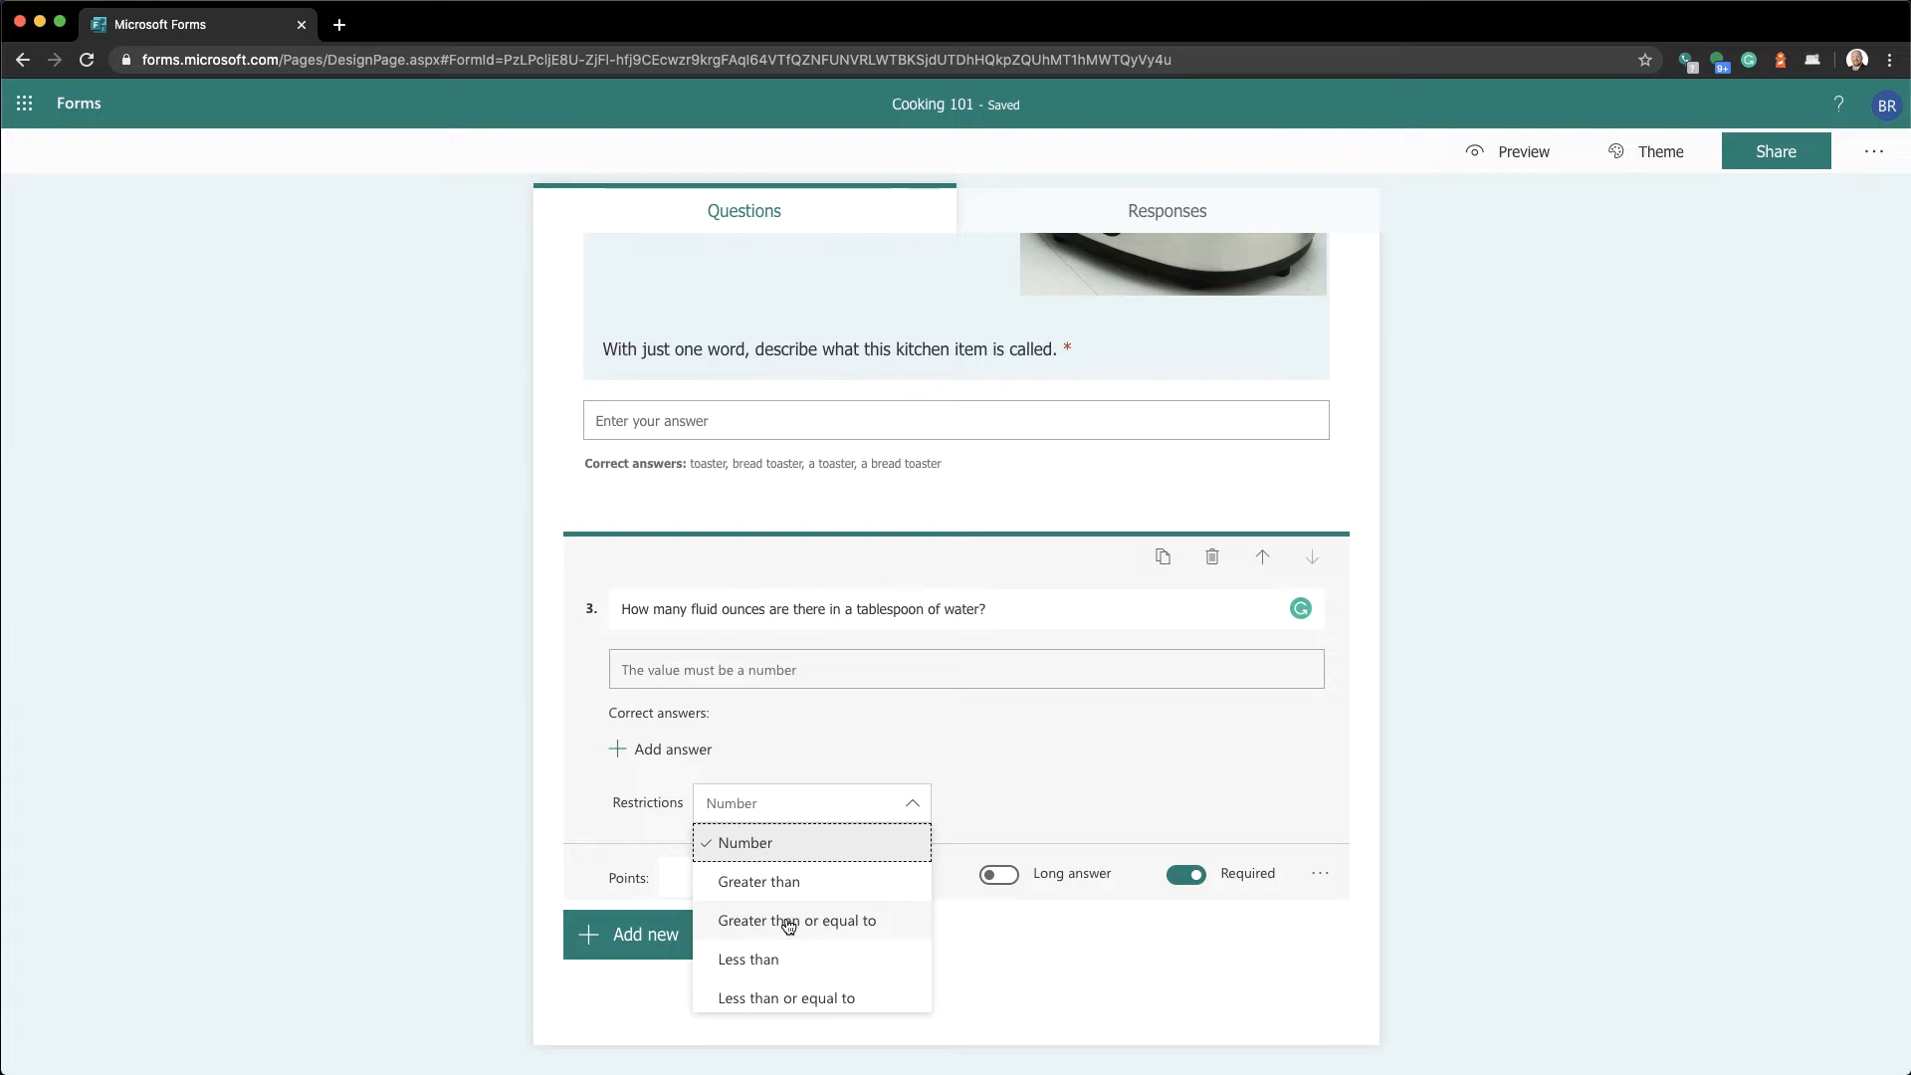
{"action": "left_click", "coordinate": [745, 853]}
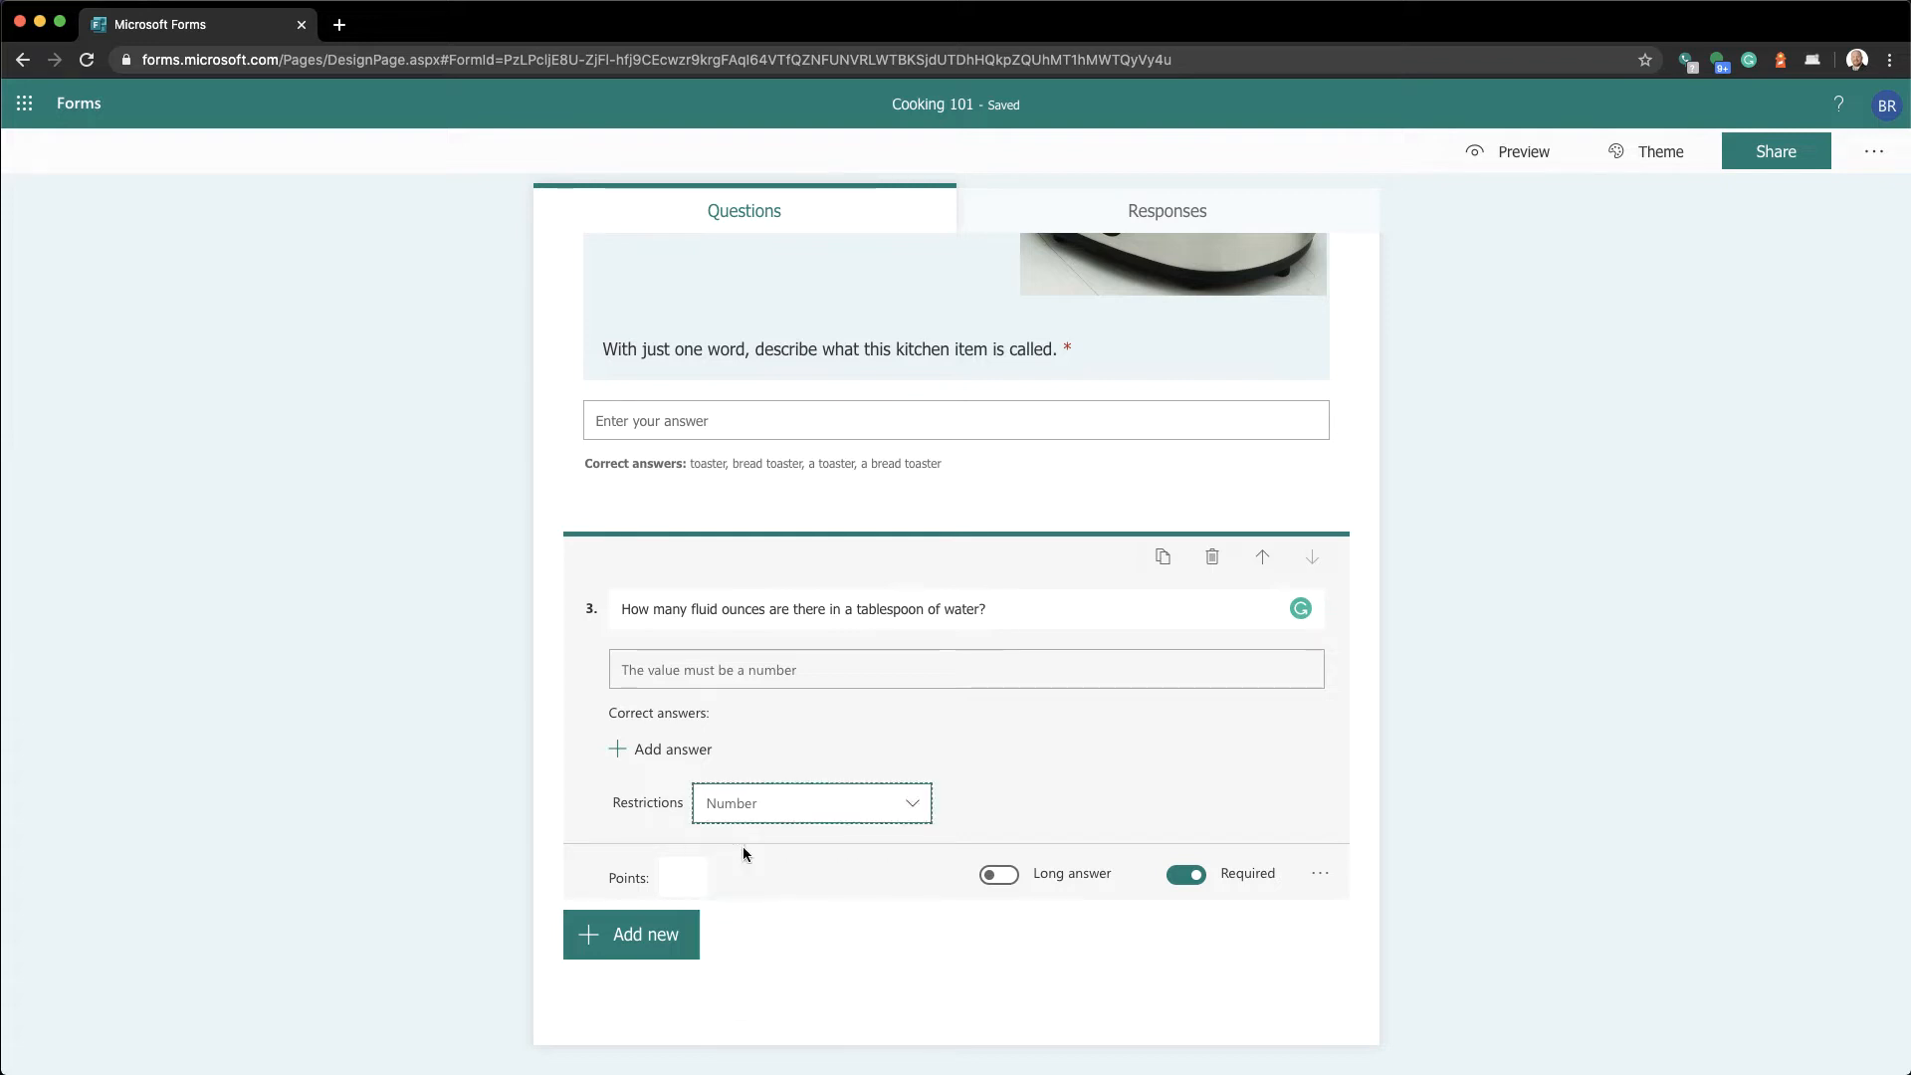
Set .5 as question 3's correct answer
{"action": "left_click", "coordinate": [679, 763]}
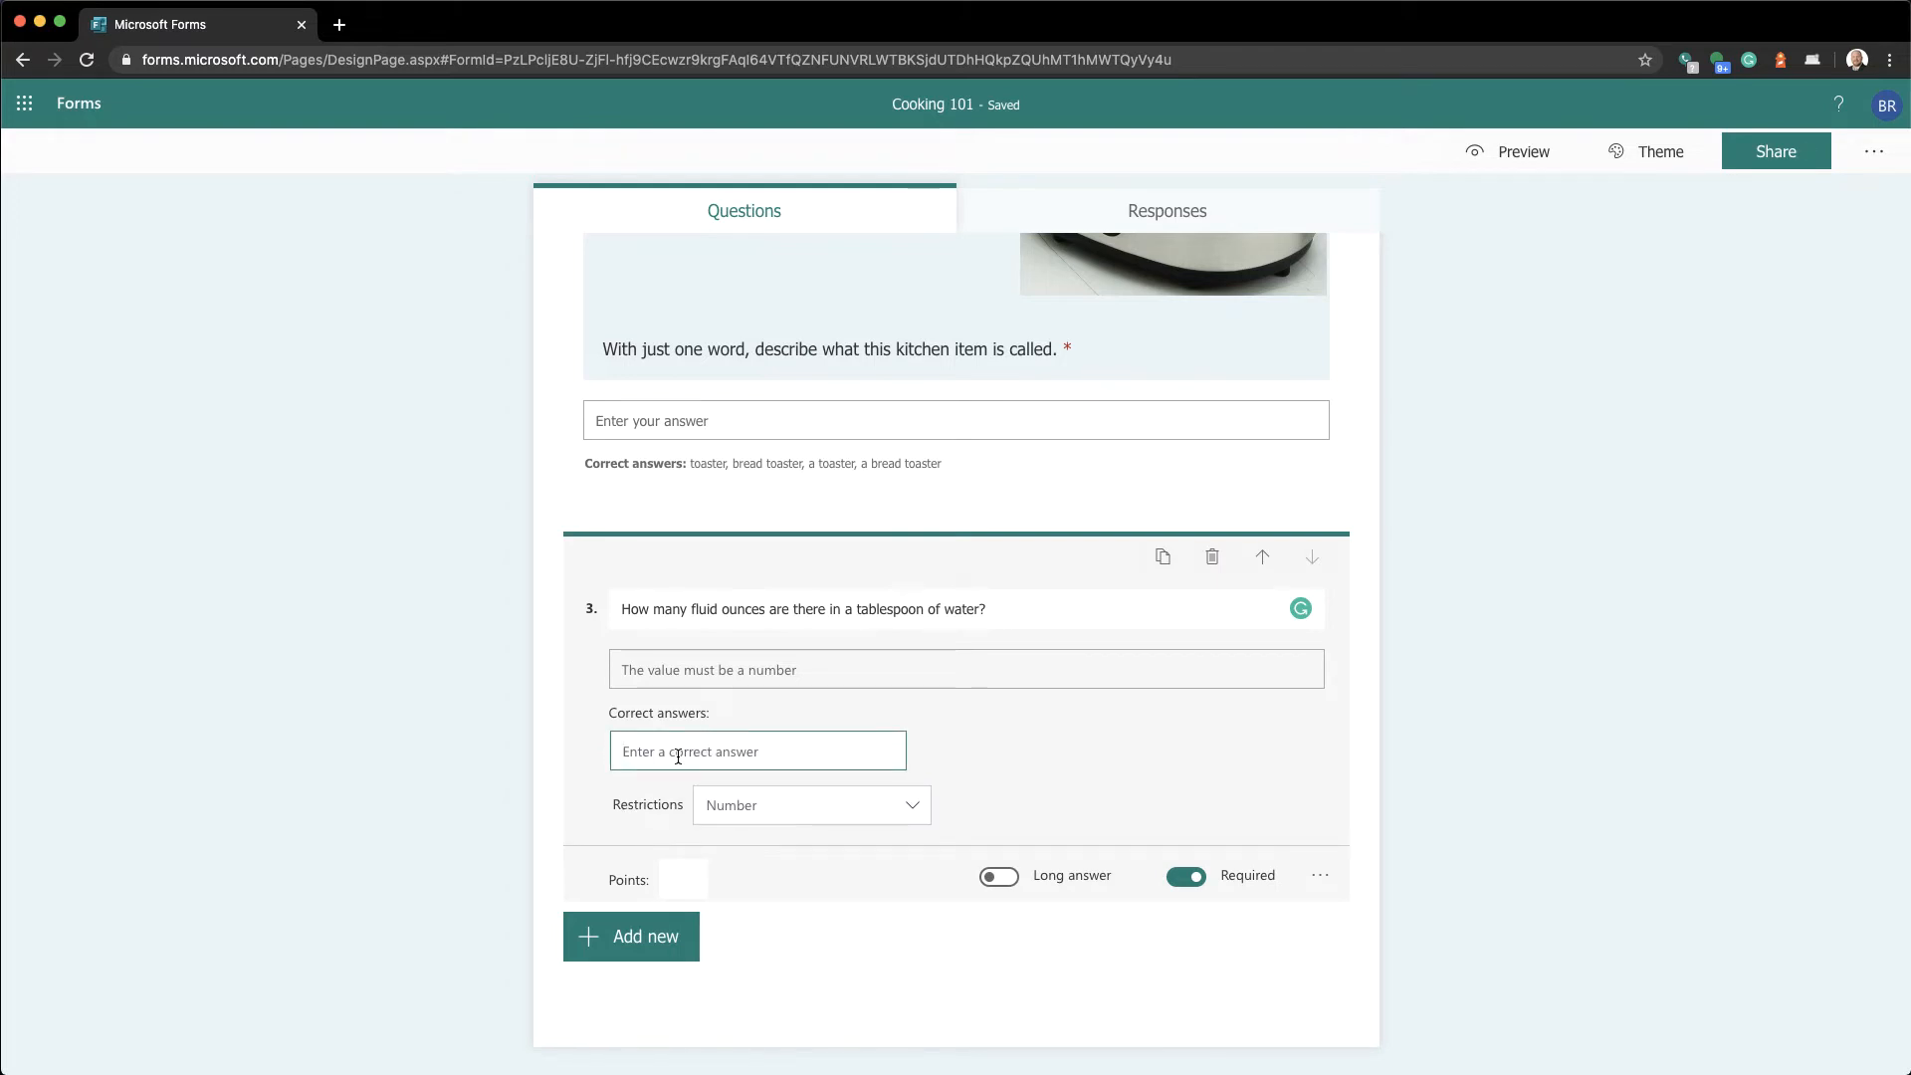
{"action": "left_click", "coordinate": [678, 756]}
{"action": "type", "text": ".5"}
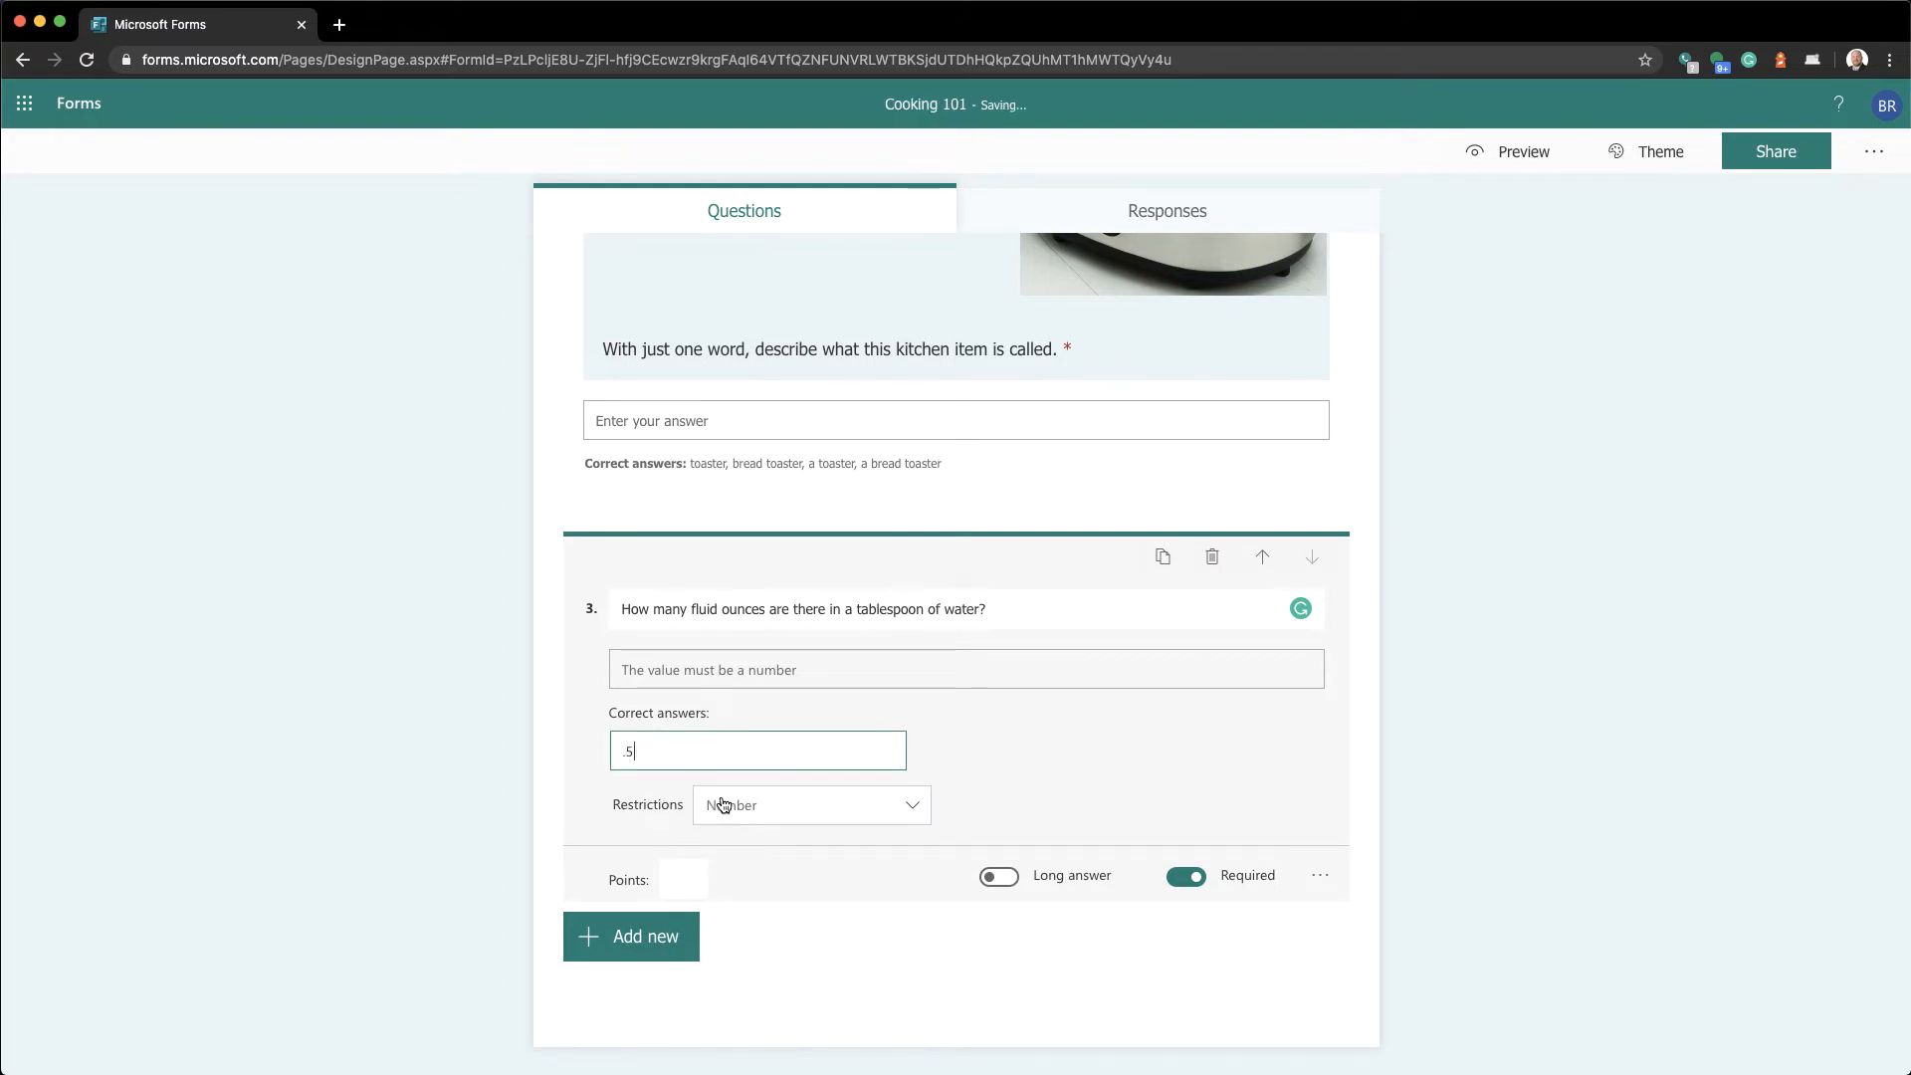
{"action": "left_click", "coordinate": [767, 880]}
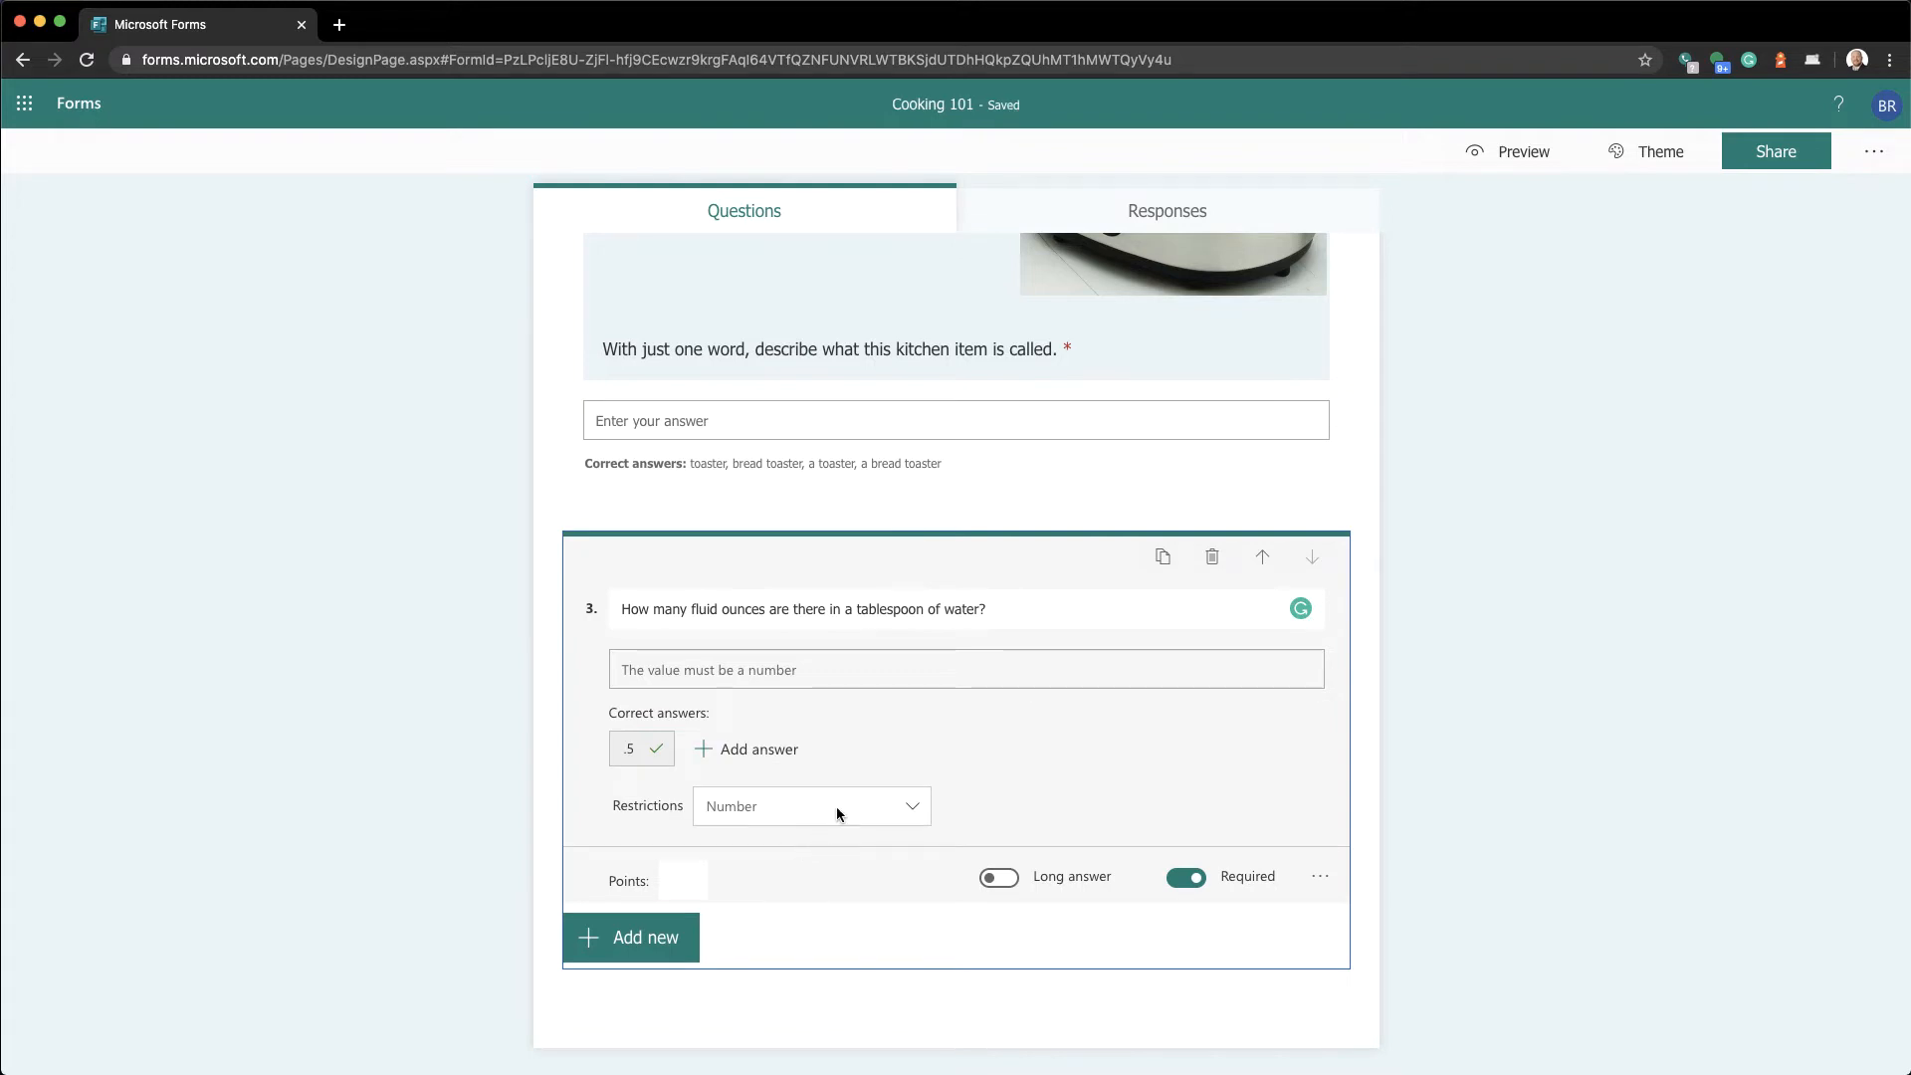
{"action": "left_click", "coordinate": [1490, 169]}
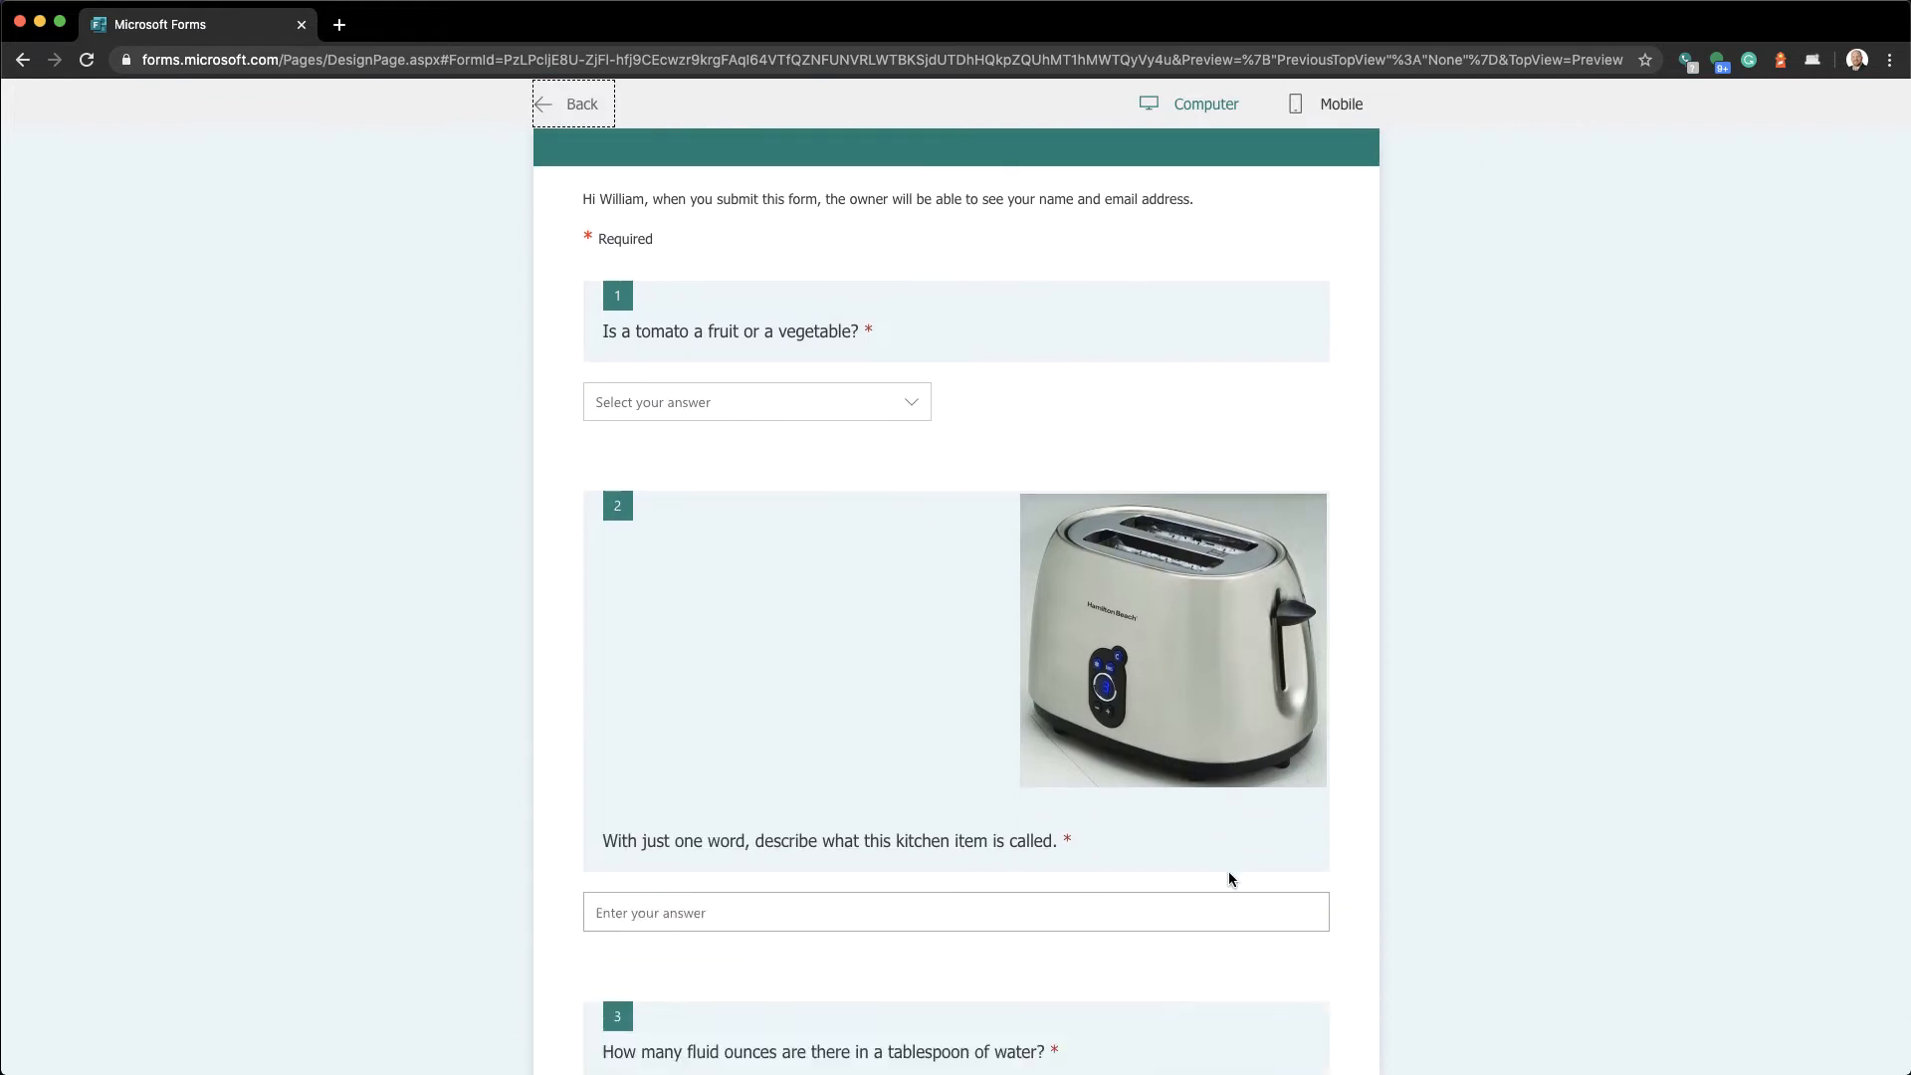
{"action": "scroll", "coordinate": [1229, 870], "scroll_direction": "down", "scroll_amount": 4}
{"action": "left_click", "coordinate": [851, 786]}
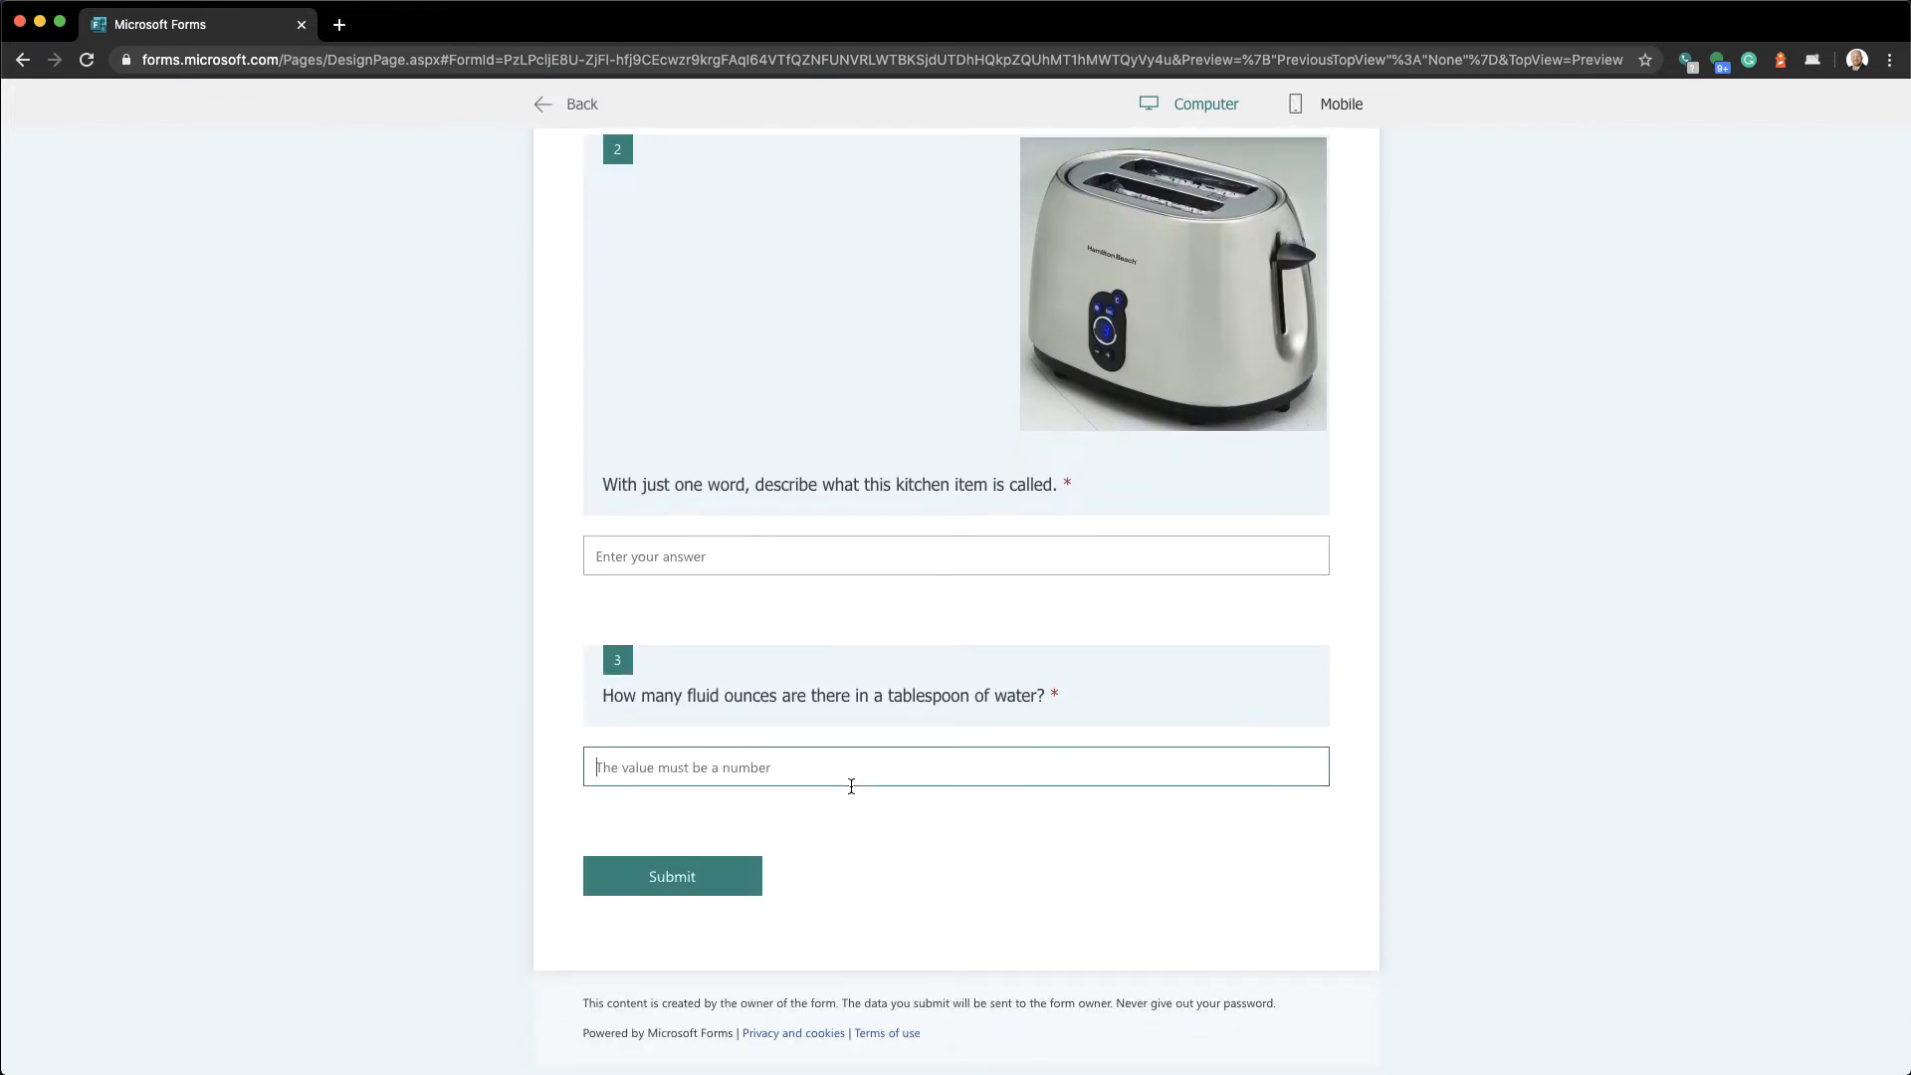
{"action": "type", "text": ".5"}
{"action": "key", "text": "BackSpace"}
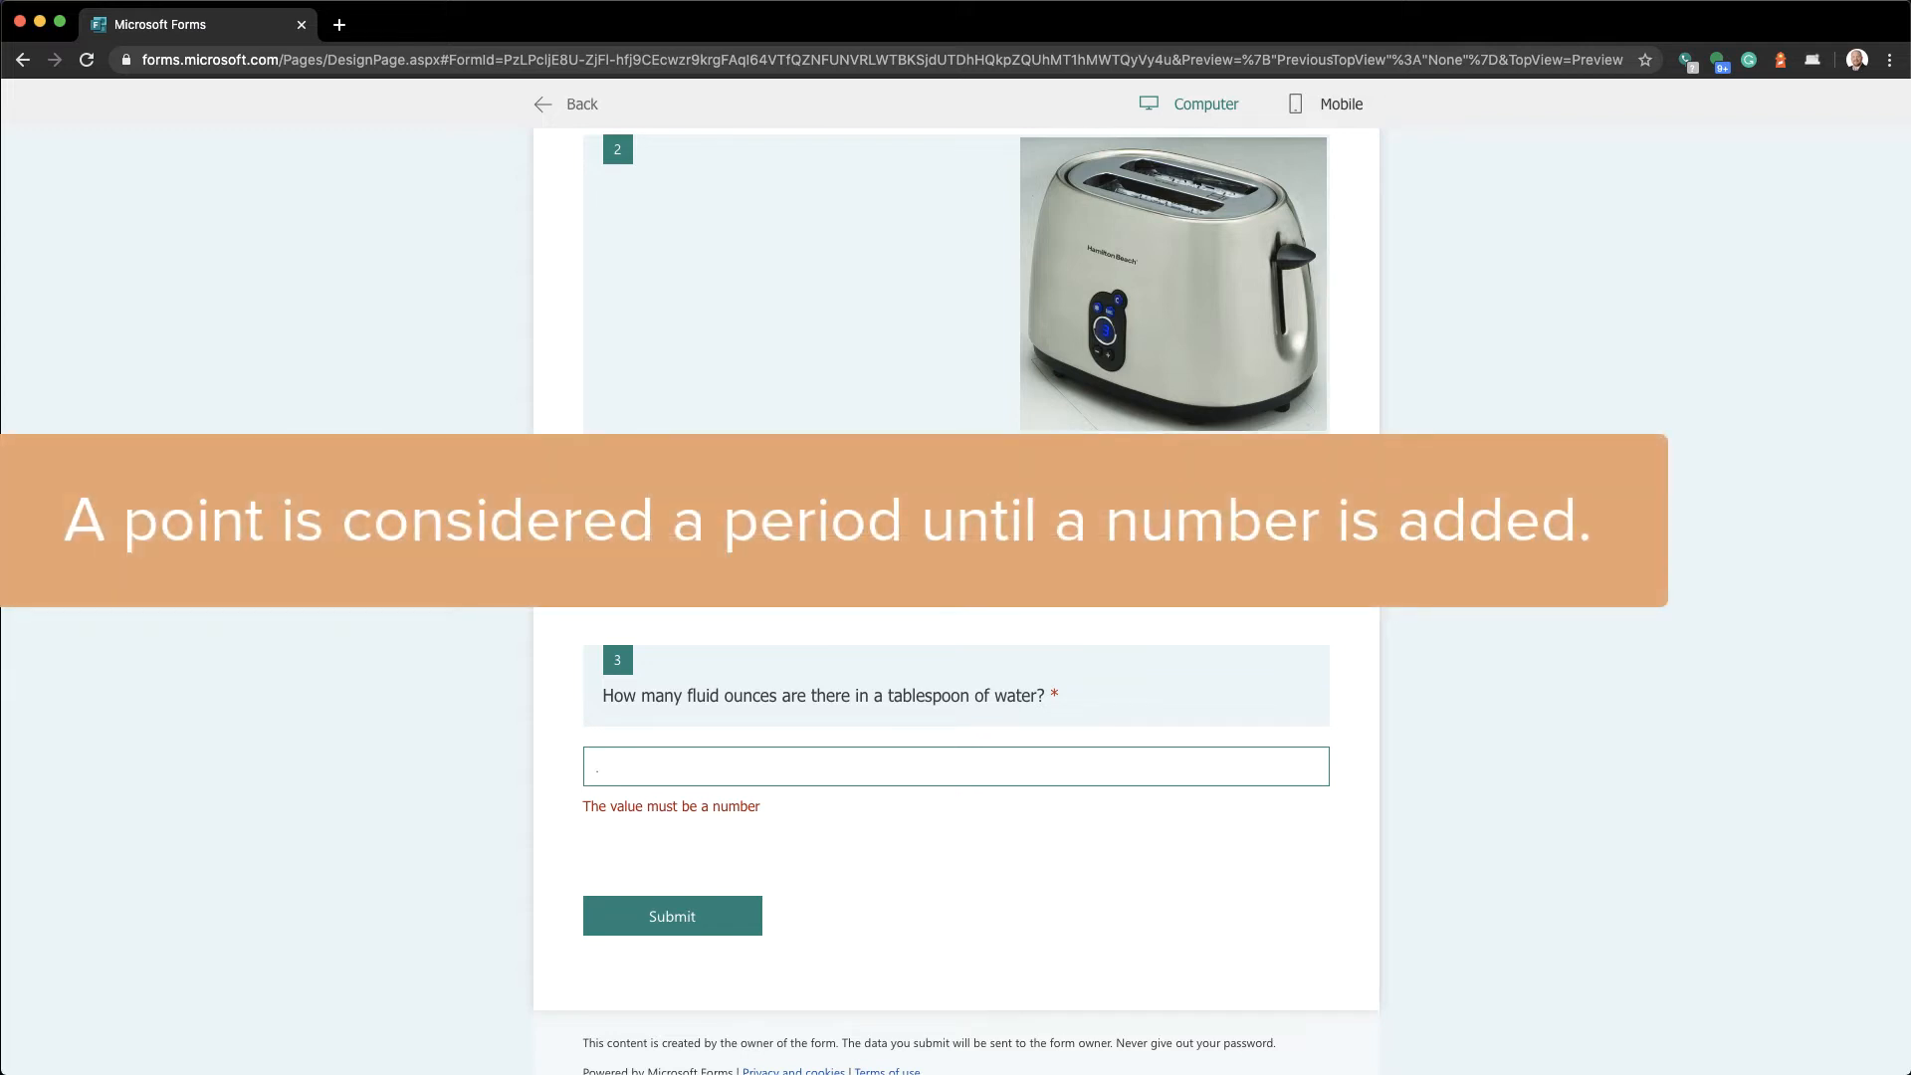
{"action": "key", "text": "BackSpace"}
{"action": "type", "text": ".5"}
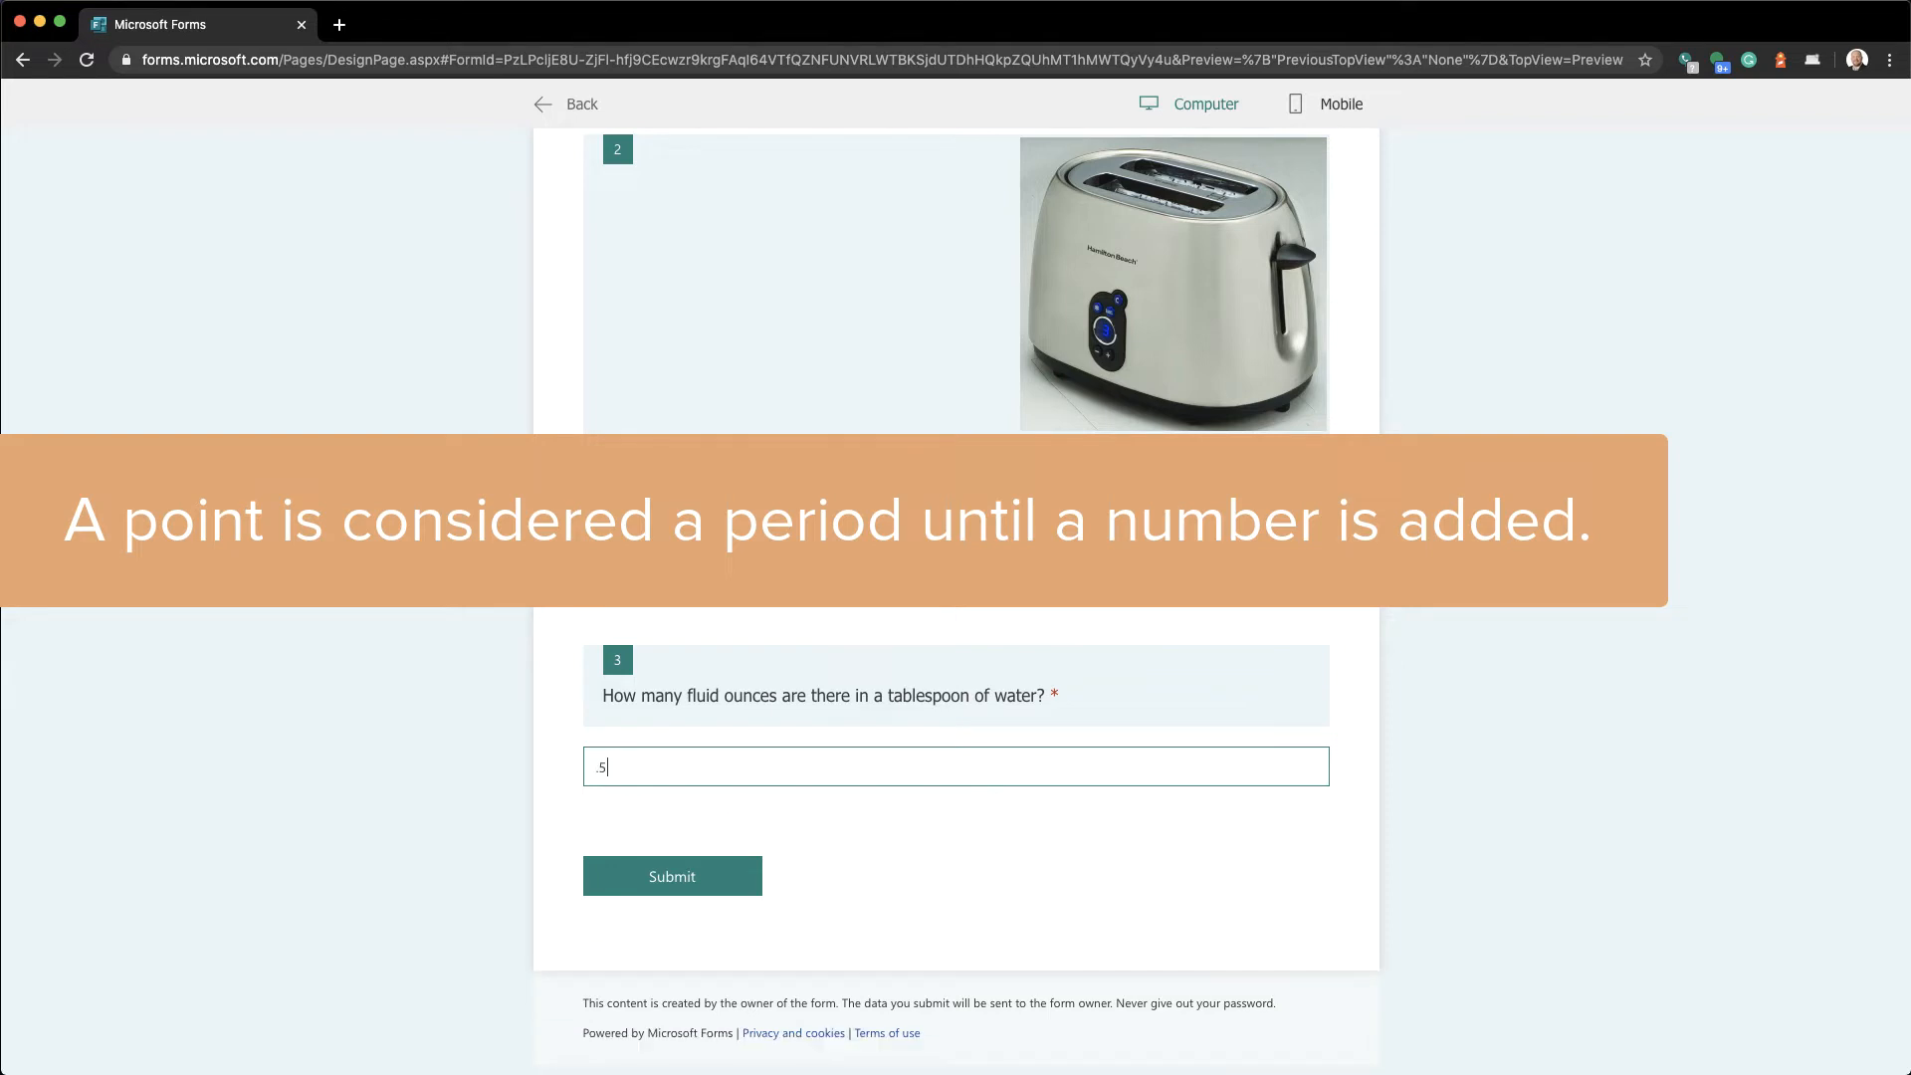
{"action": "key", "text": "BackSpace"}
{"action": "key", "text": "BackSpace"}
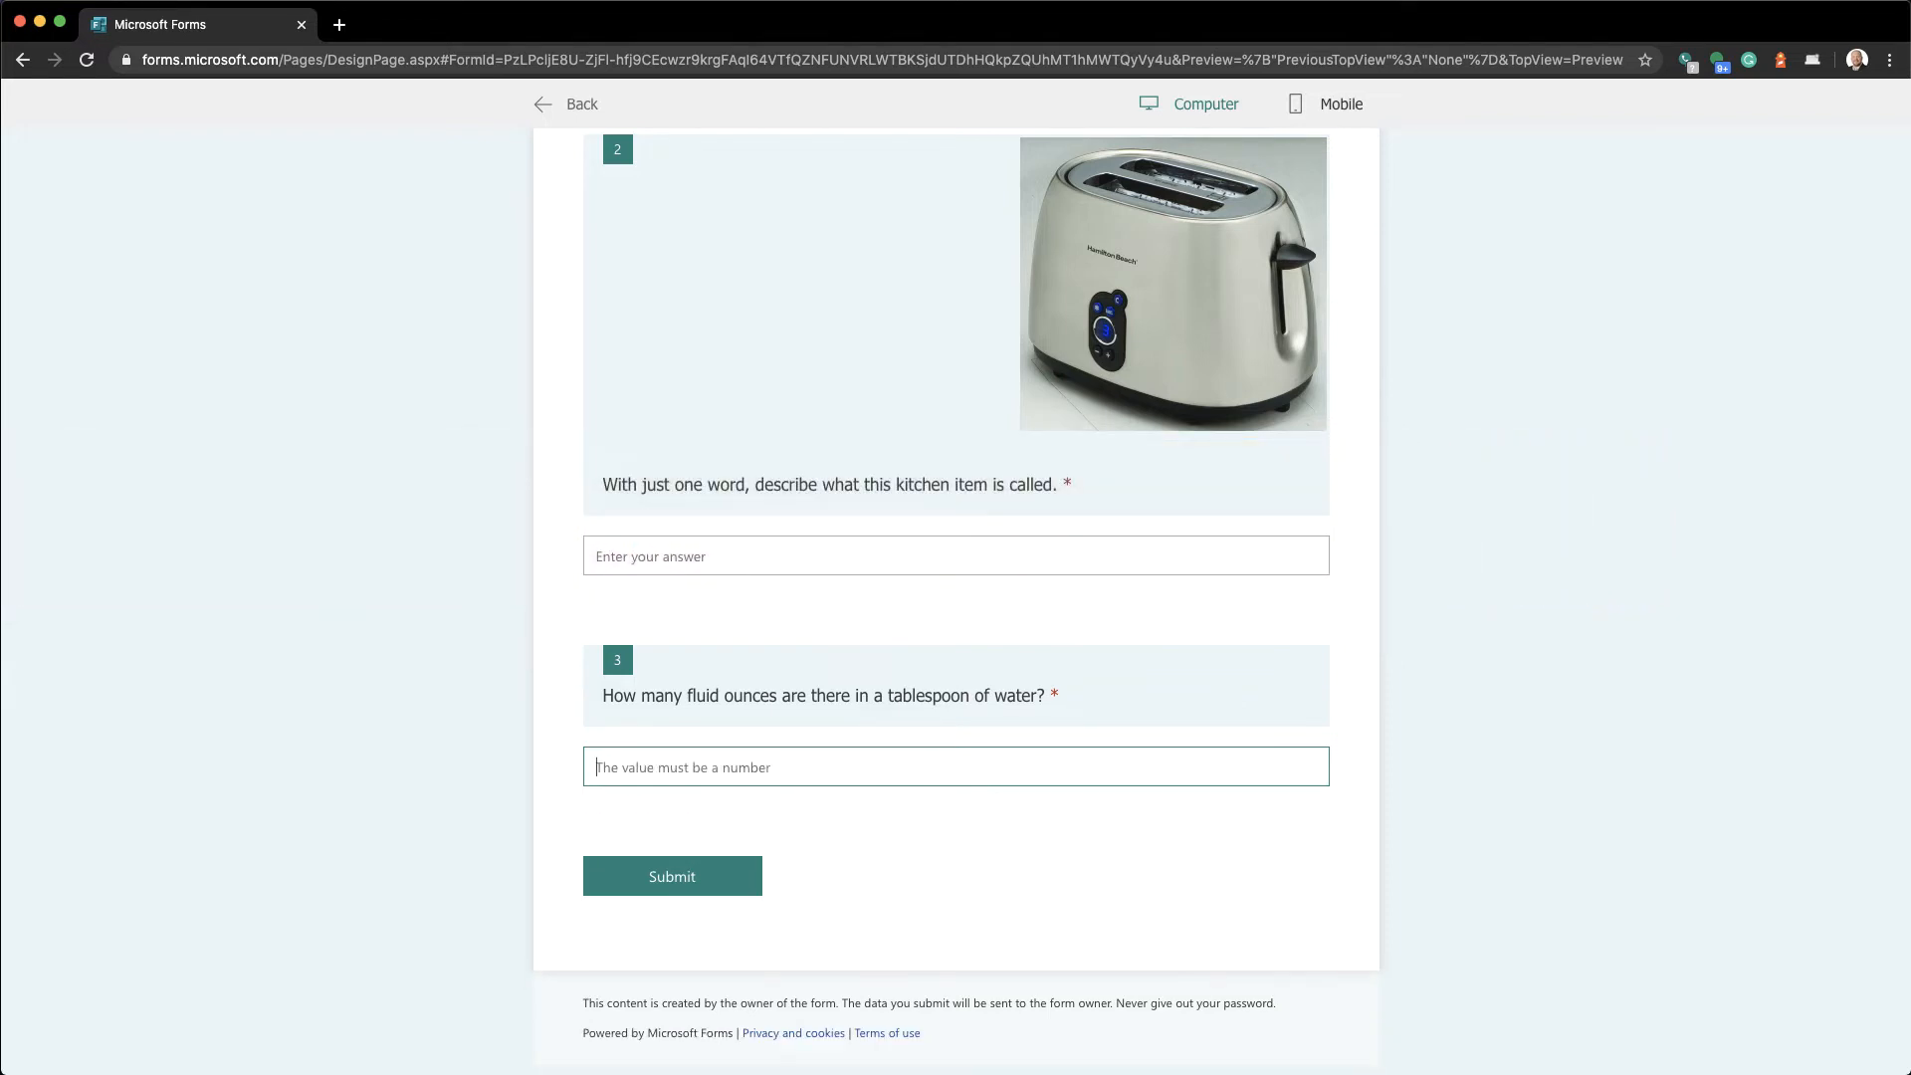
{"action": "type", "text": "hello"}
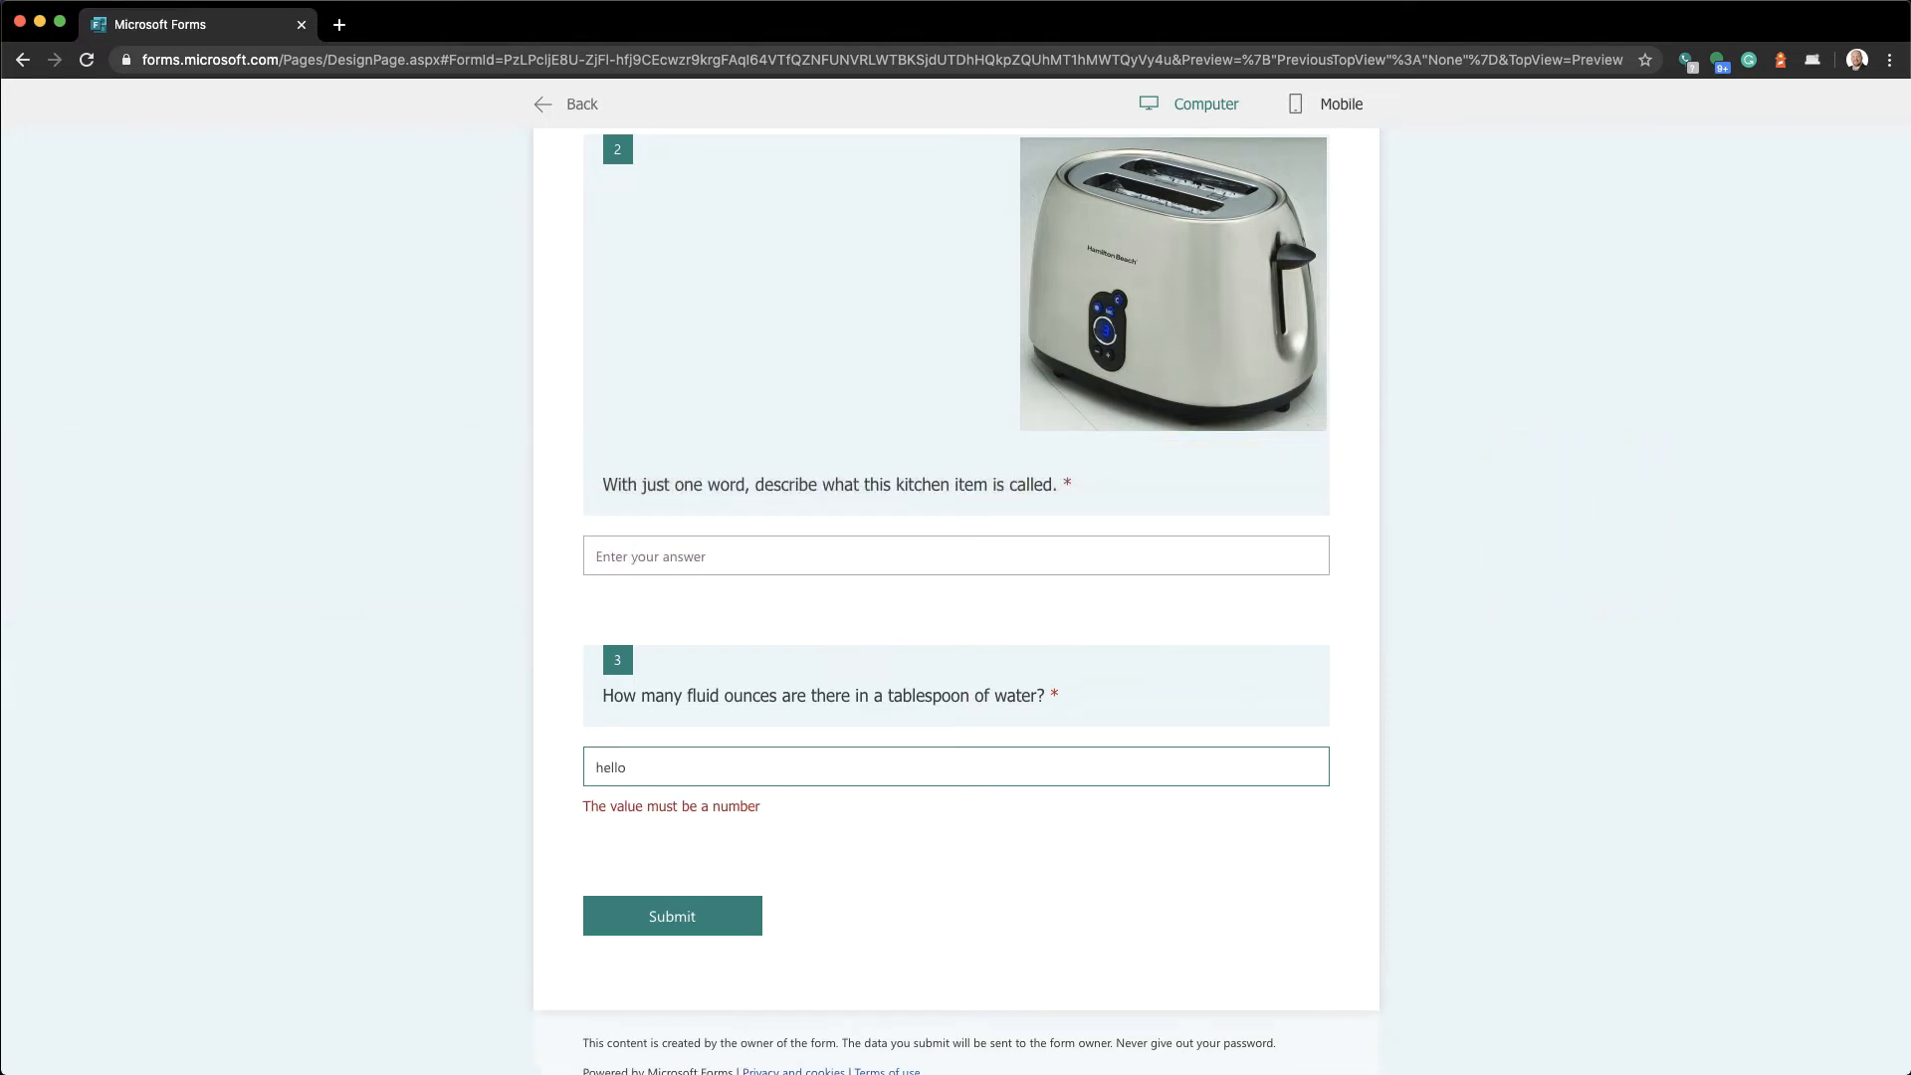
{"action": "key", "text": "BackSpace"}
{"action": "key", "text": "BackSpace"}
{"action": "key", "text": "BackSpace"}
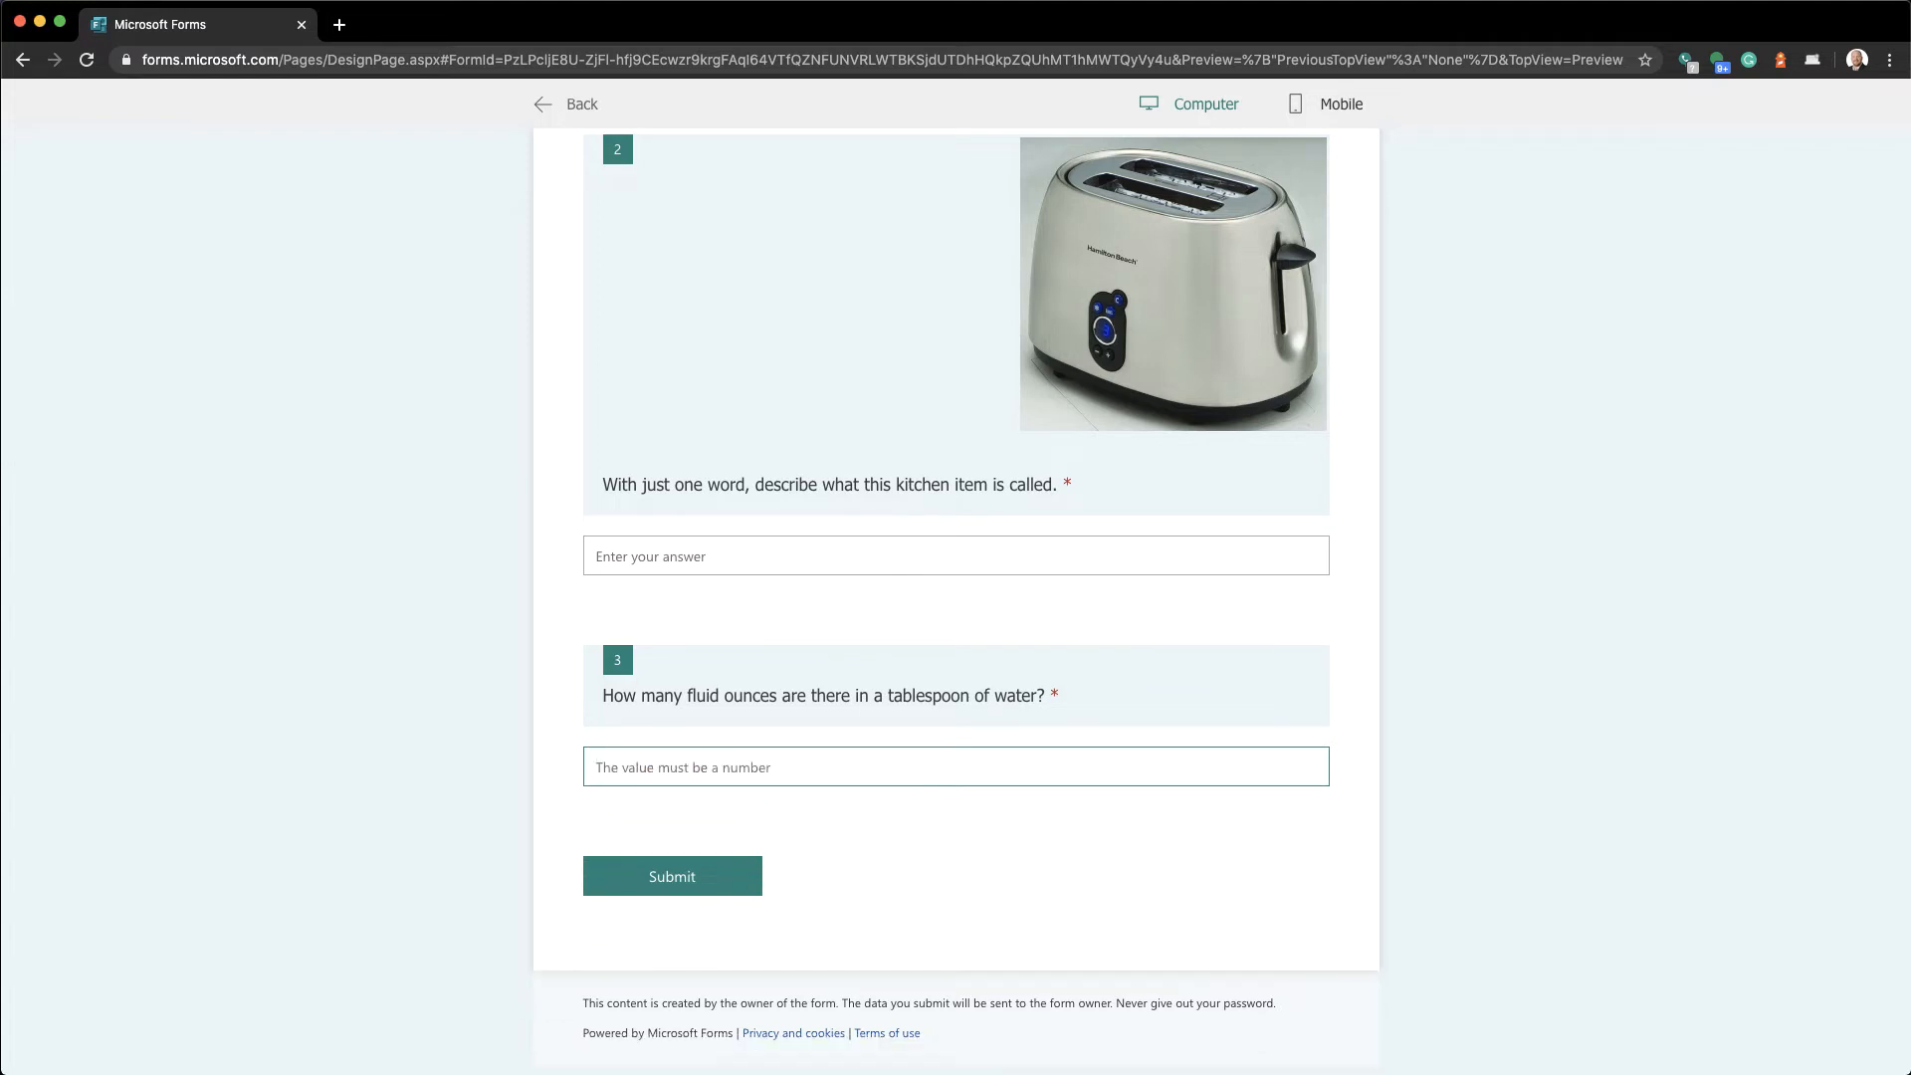
{"action": "type", "text": "."}
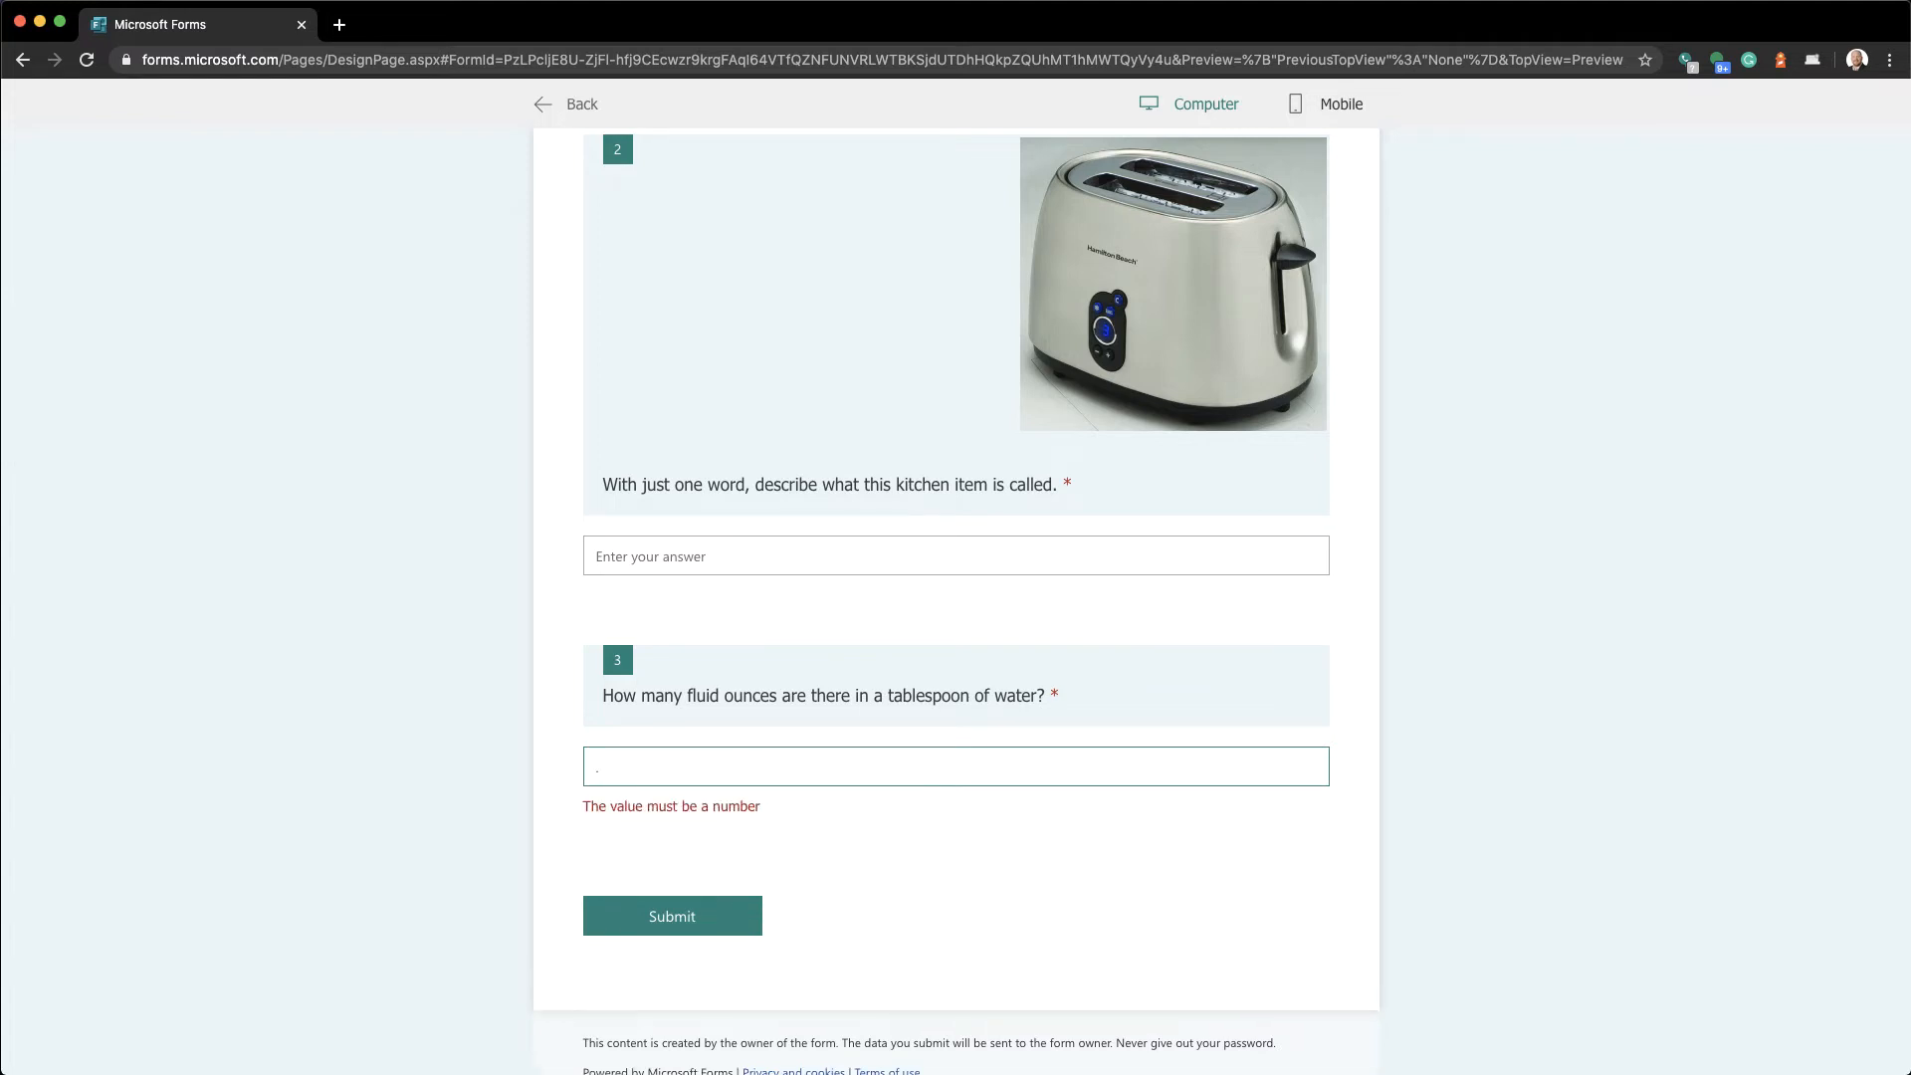
{"action": "type", "text": "5"}
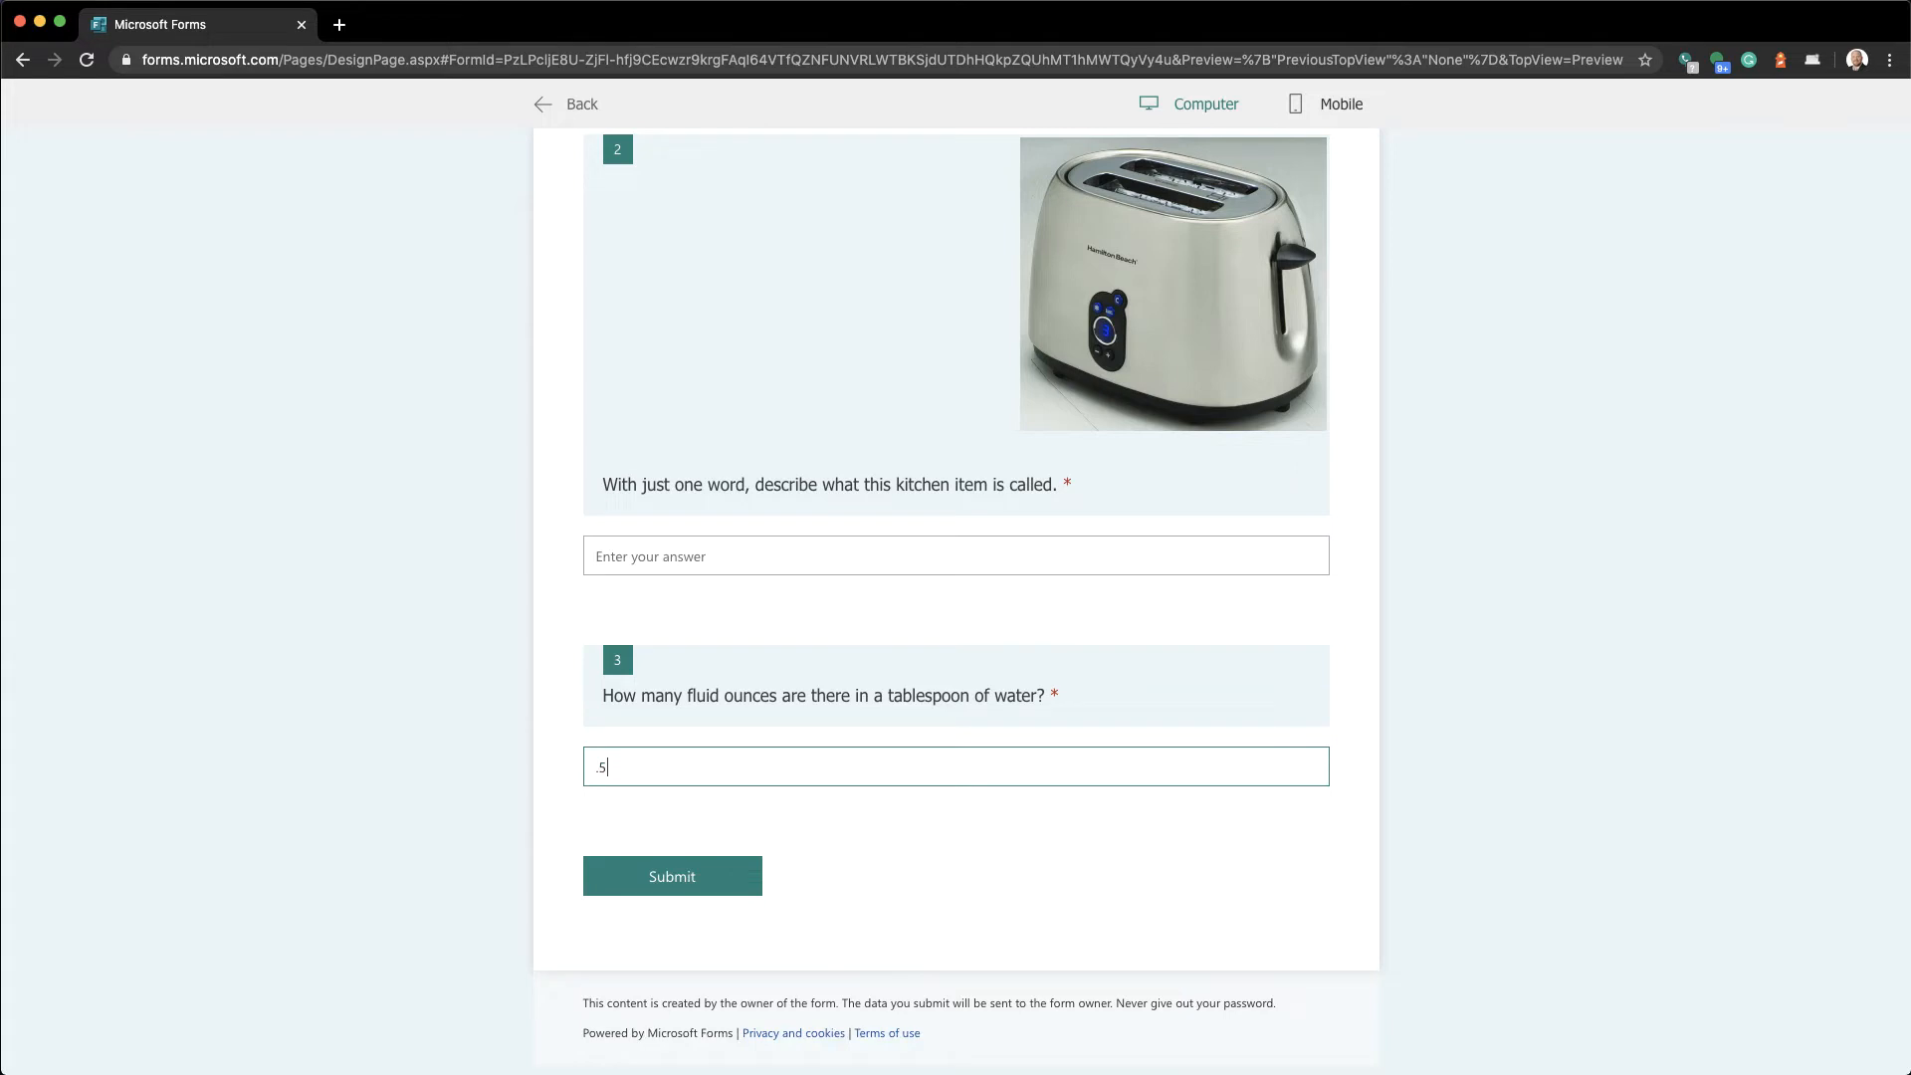
{"action": "key", "text": "BackSpace"}
{"action": "key", "text": "BackSpace"}
{"action": "scroll", "coordinate": [950, 661], "scroll_direction": "up", "scroll_amount": 3}
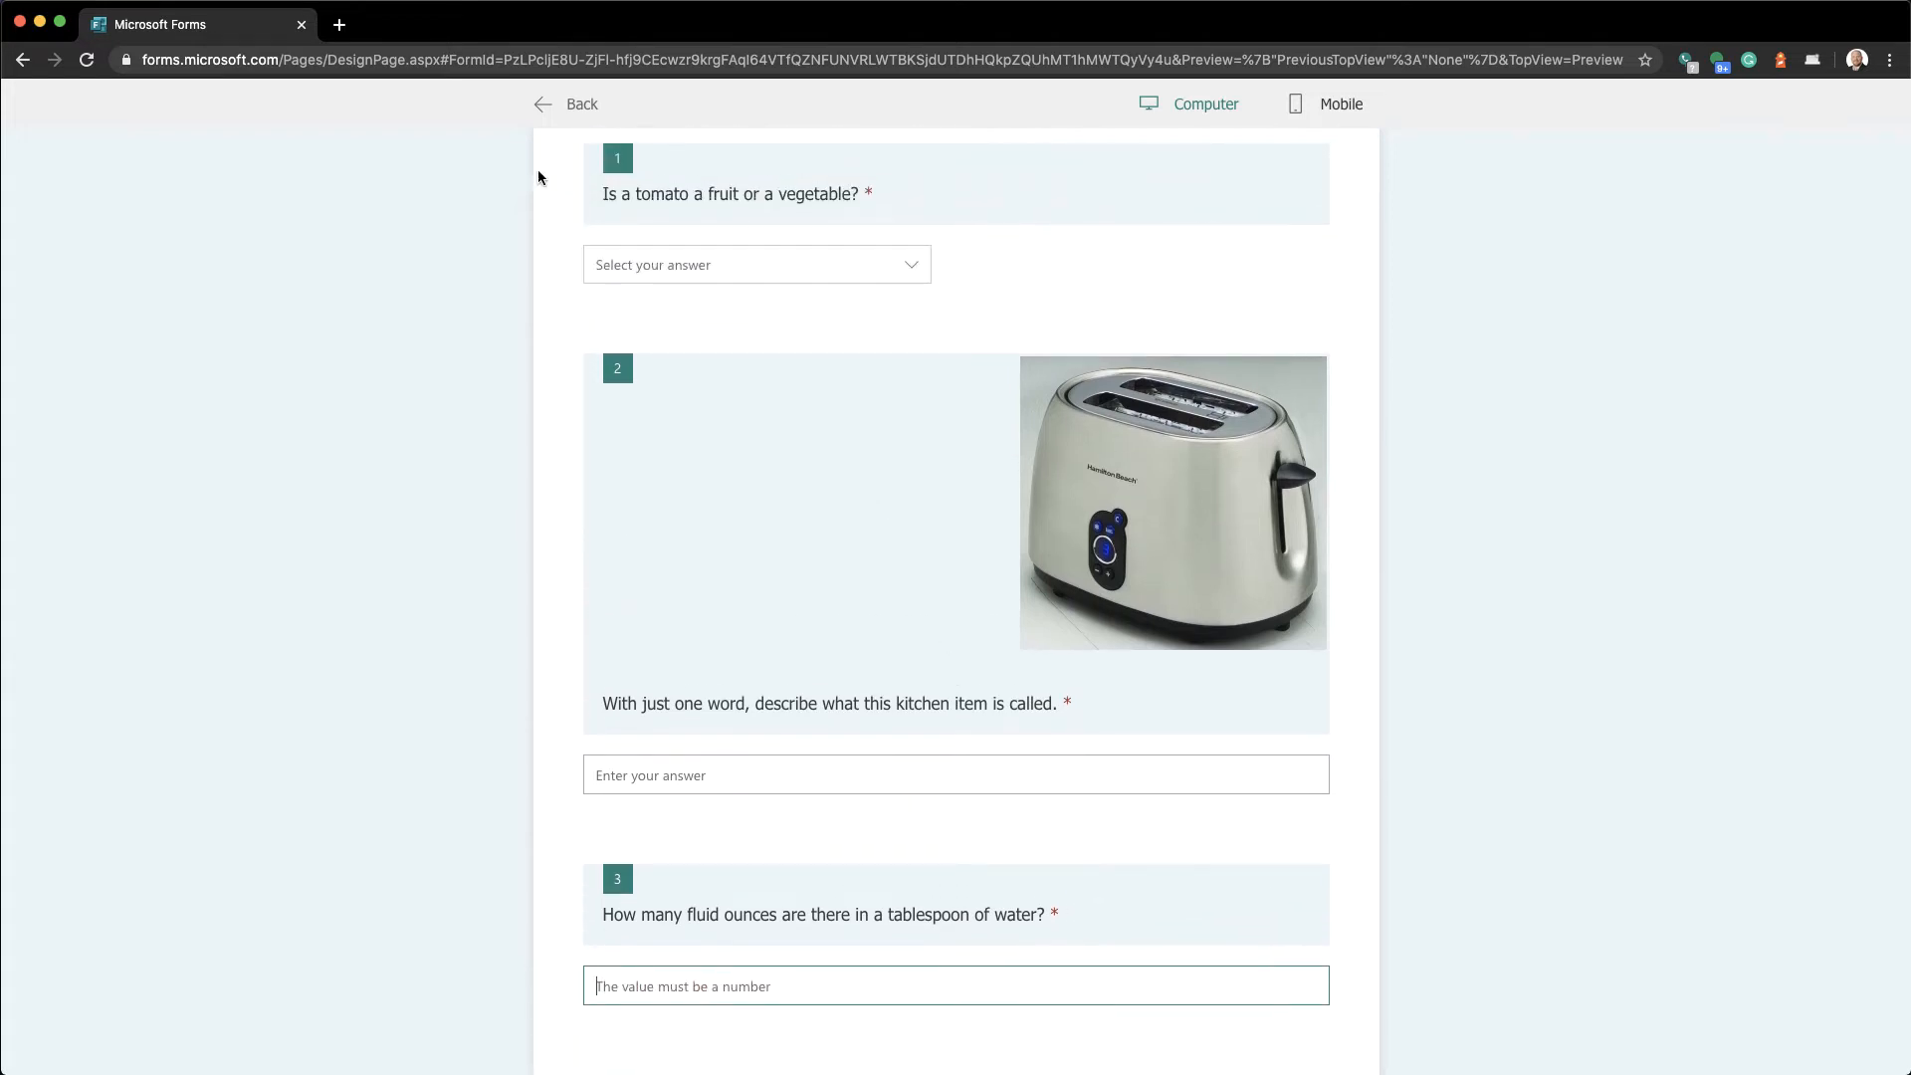
{"action": "left_click", "coordinate": [545, 122]}
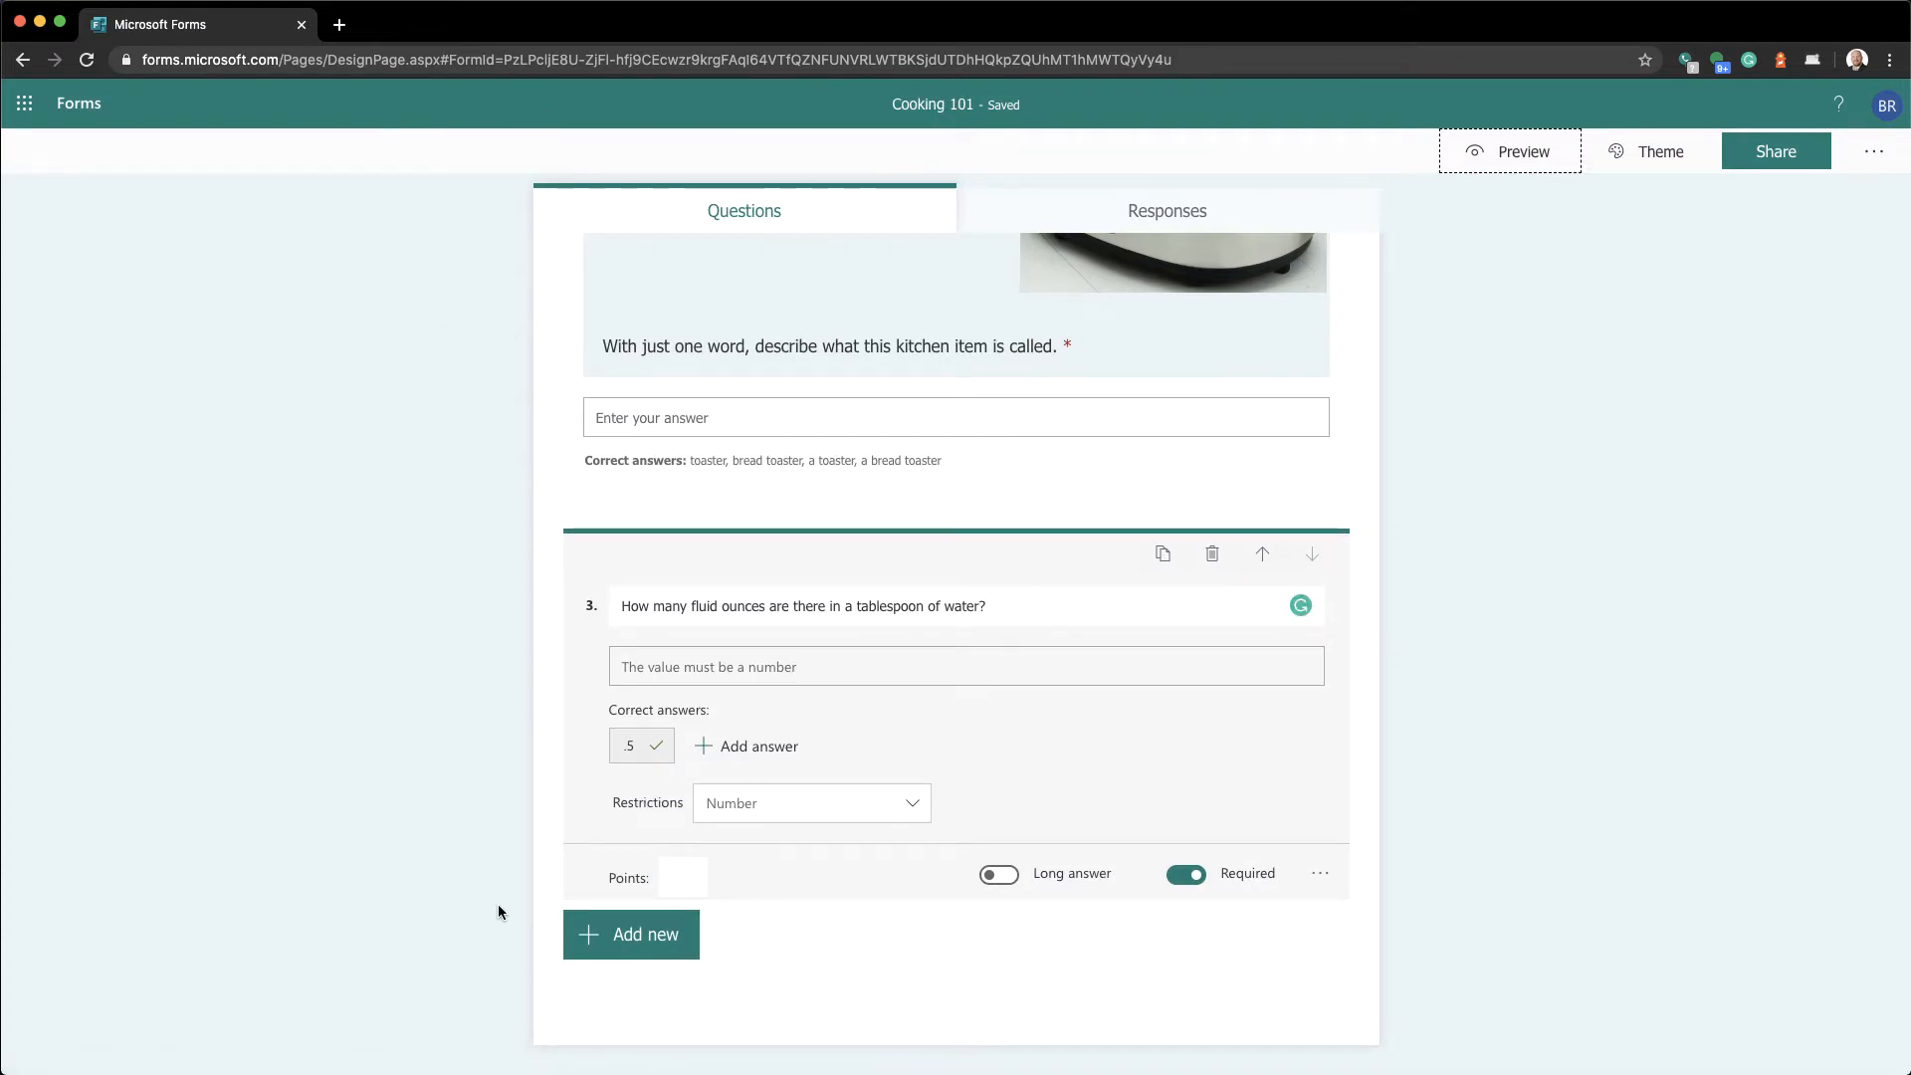
Add a Likert question as question 4 from the additional question types
{"action": "left_click", "coordinate": [577, 954]}
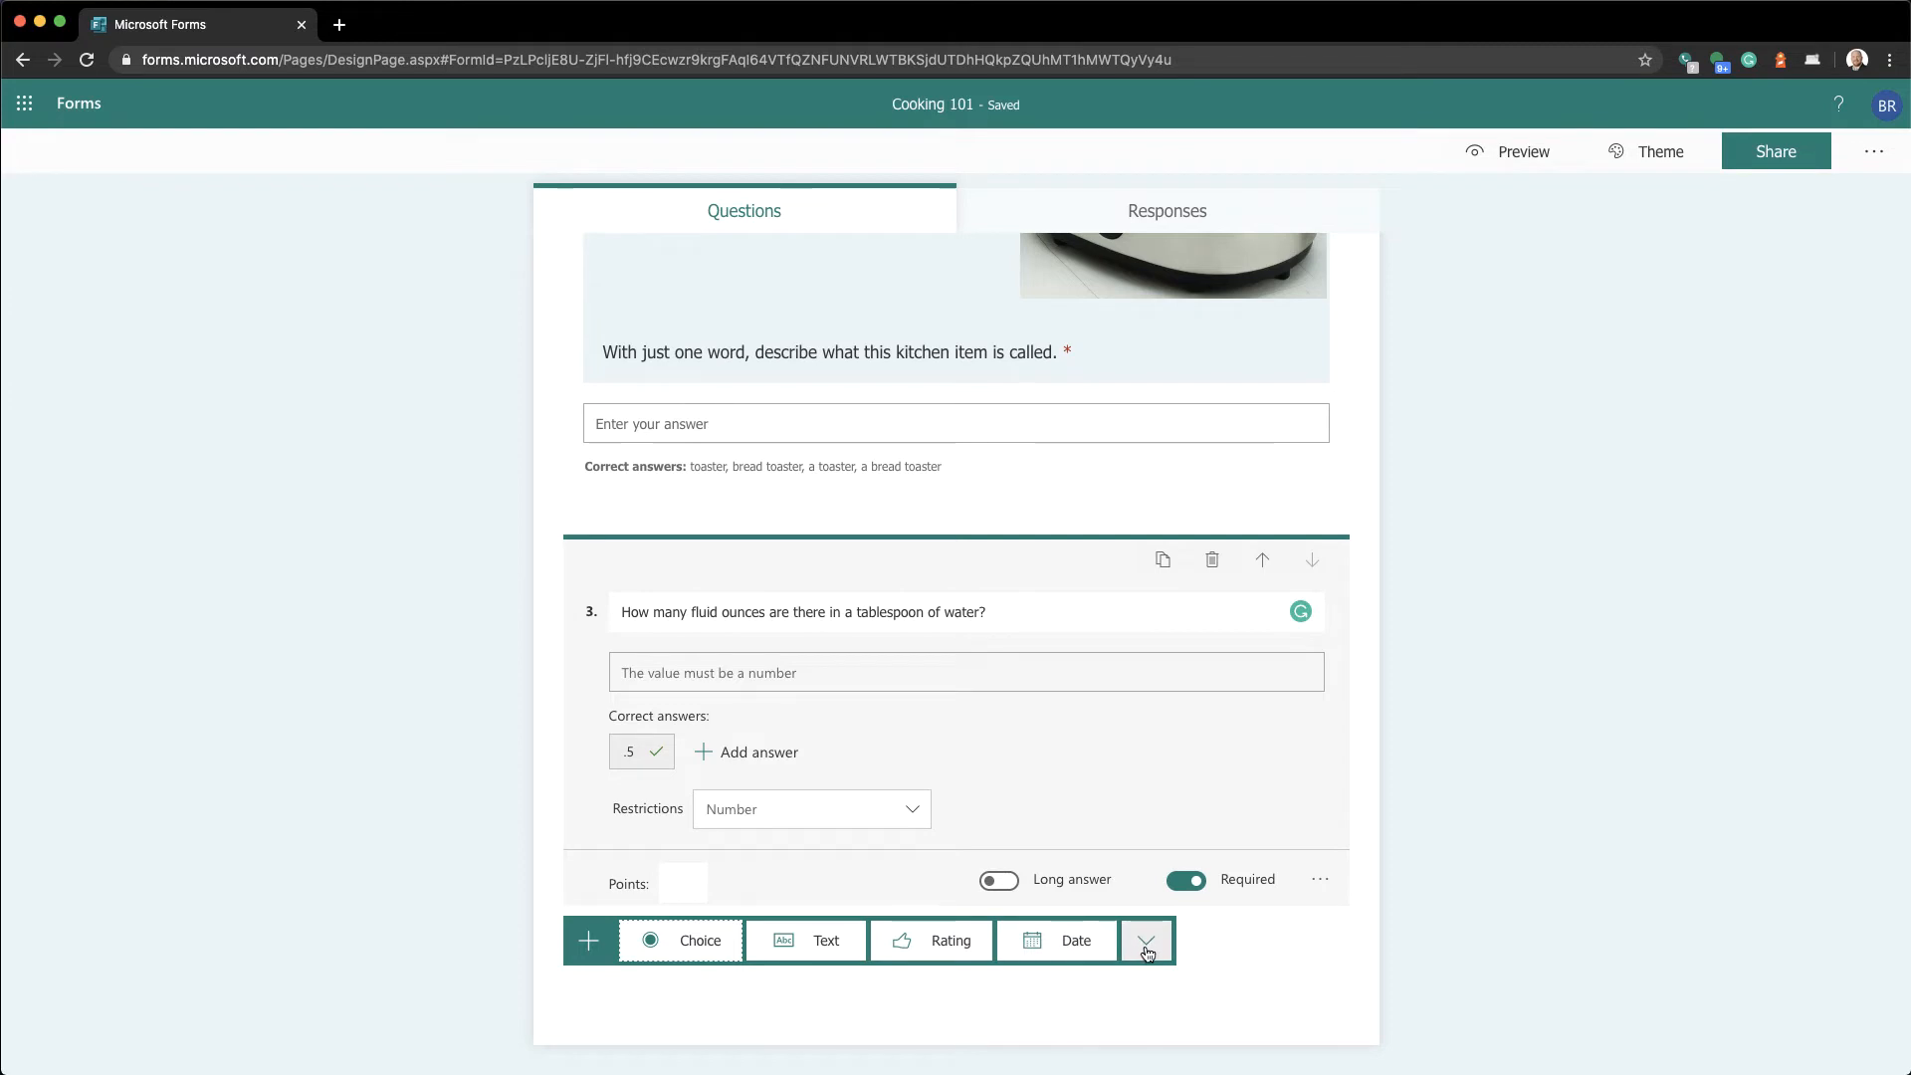
{"action": "left_click", "coordinate": [1148, 950]}
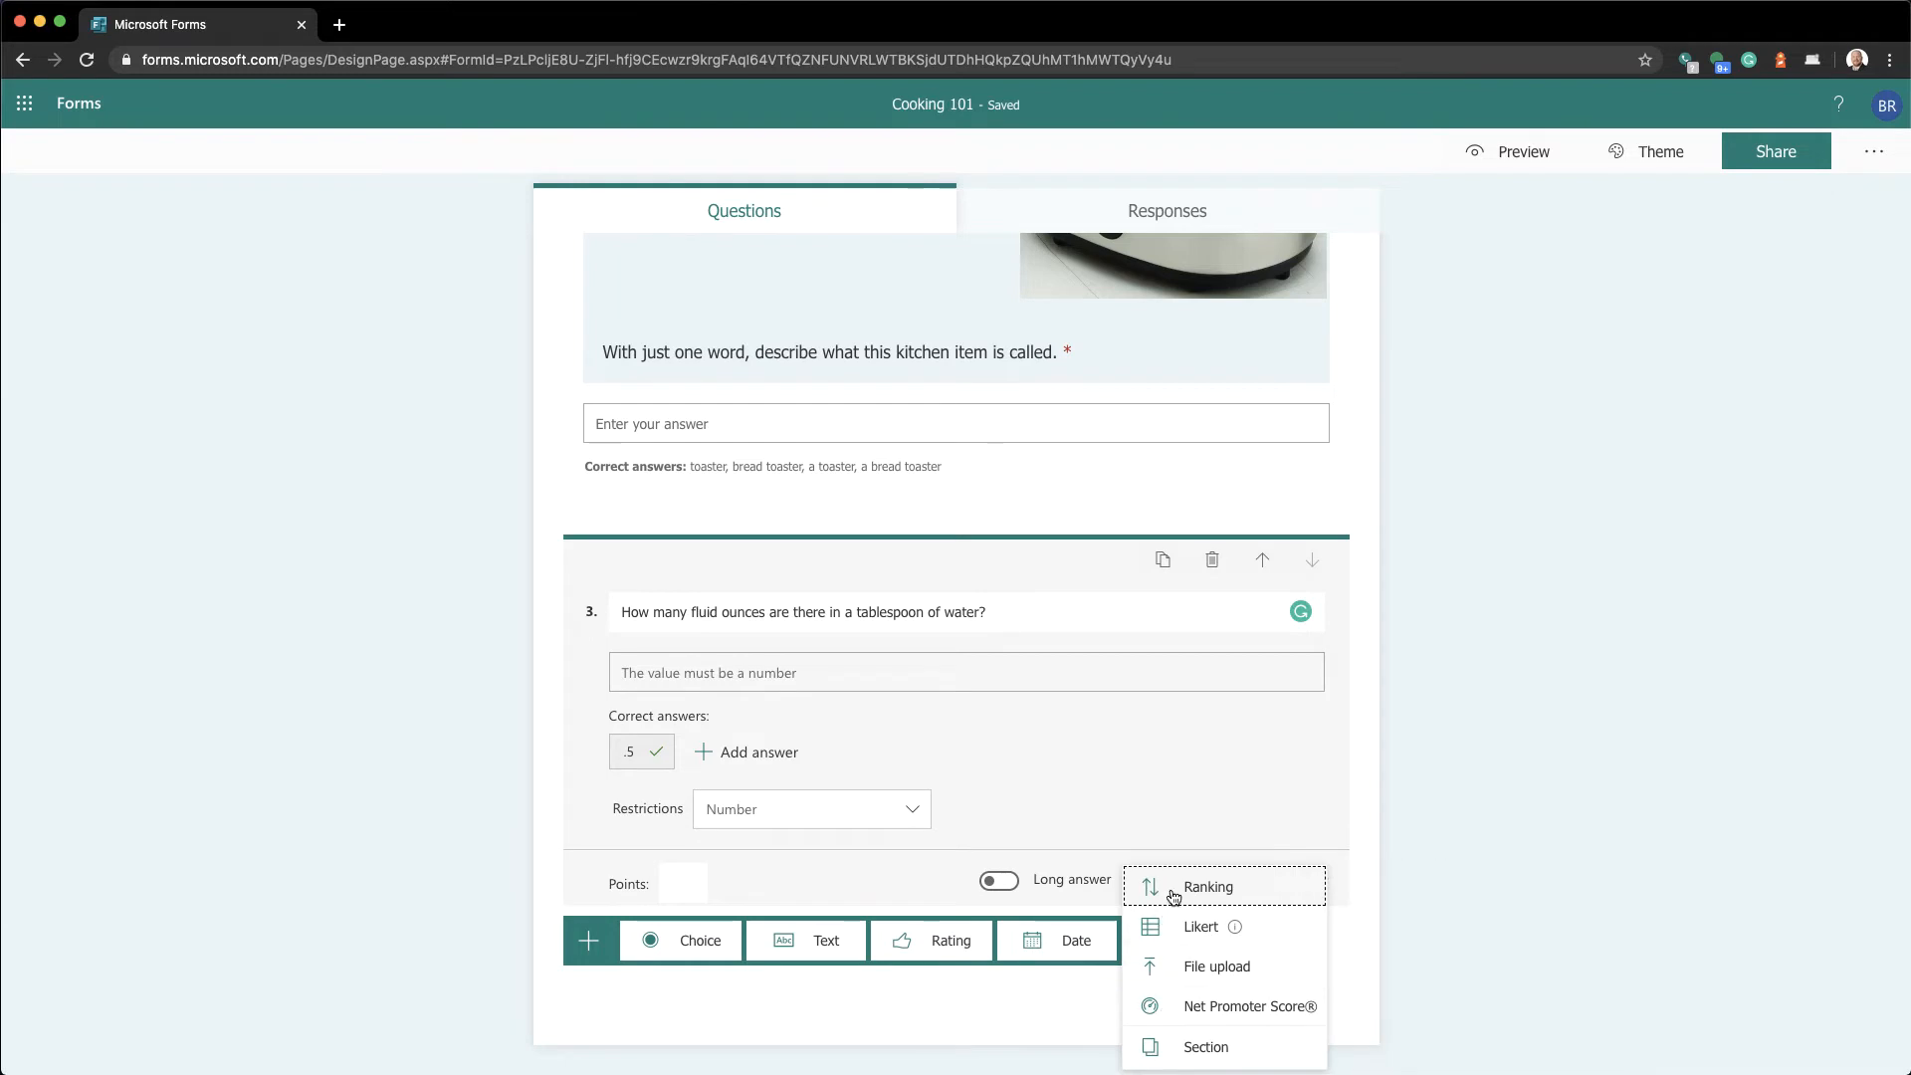
{"action": "mouse_move", "coordinate": [1177, 933]}
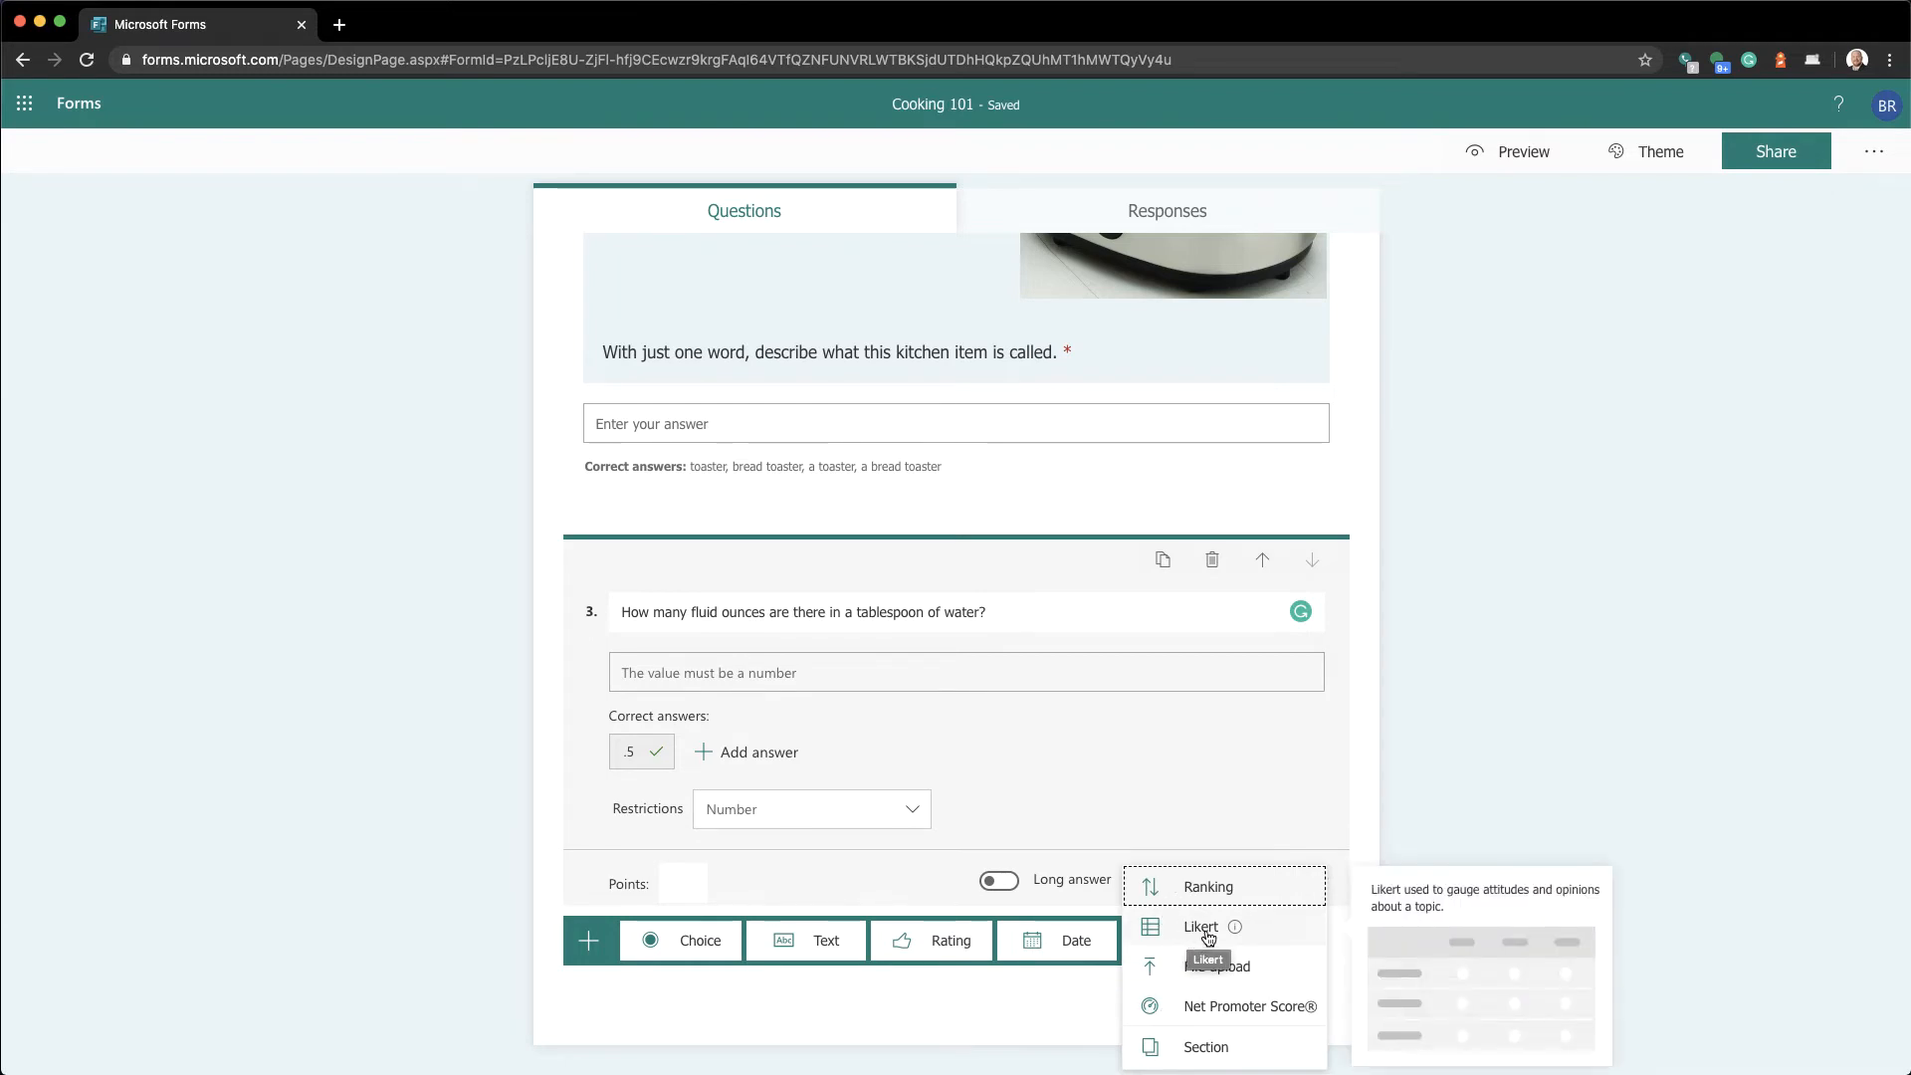
{"action": "left_click", "coordinate": [1201, 927]}
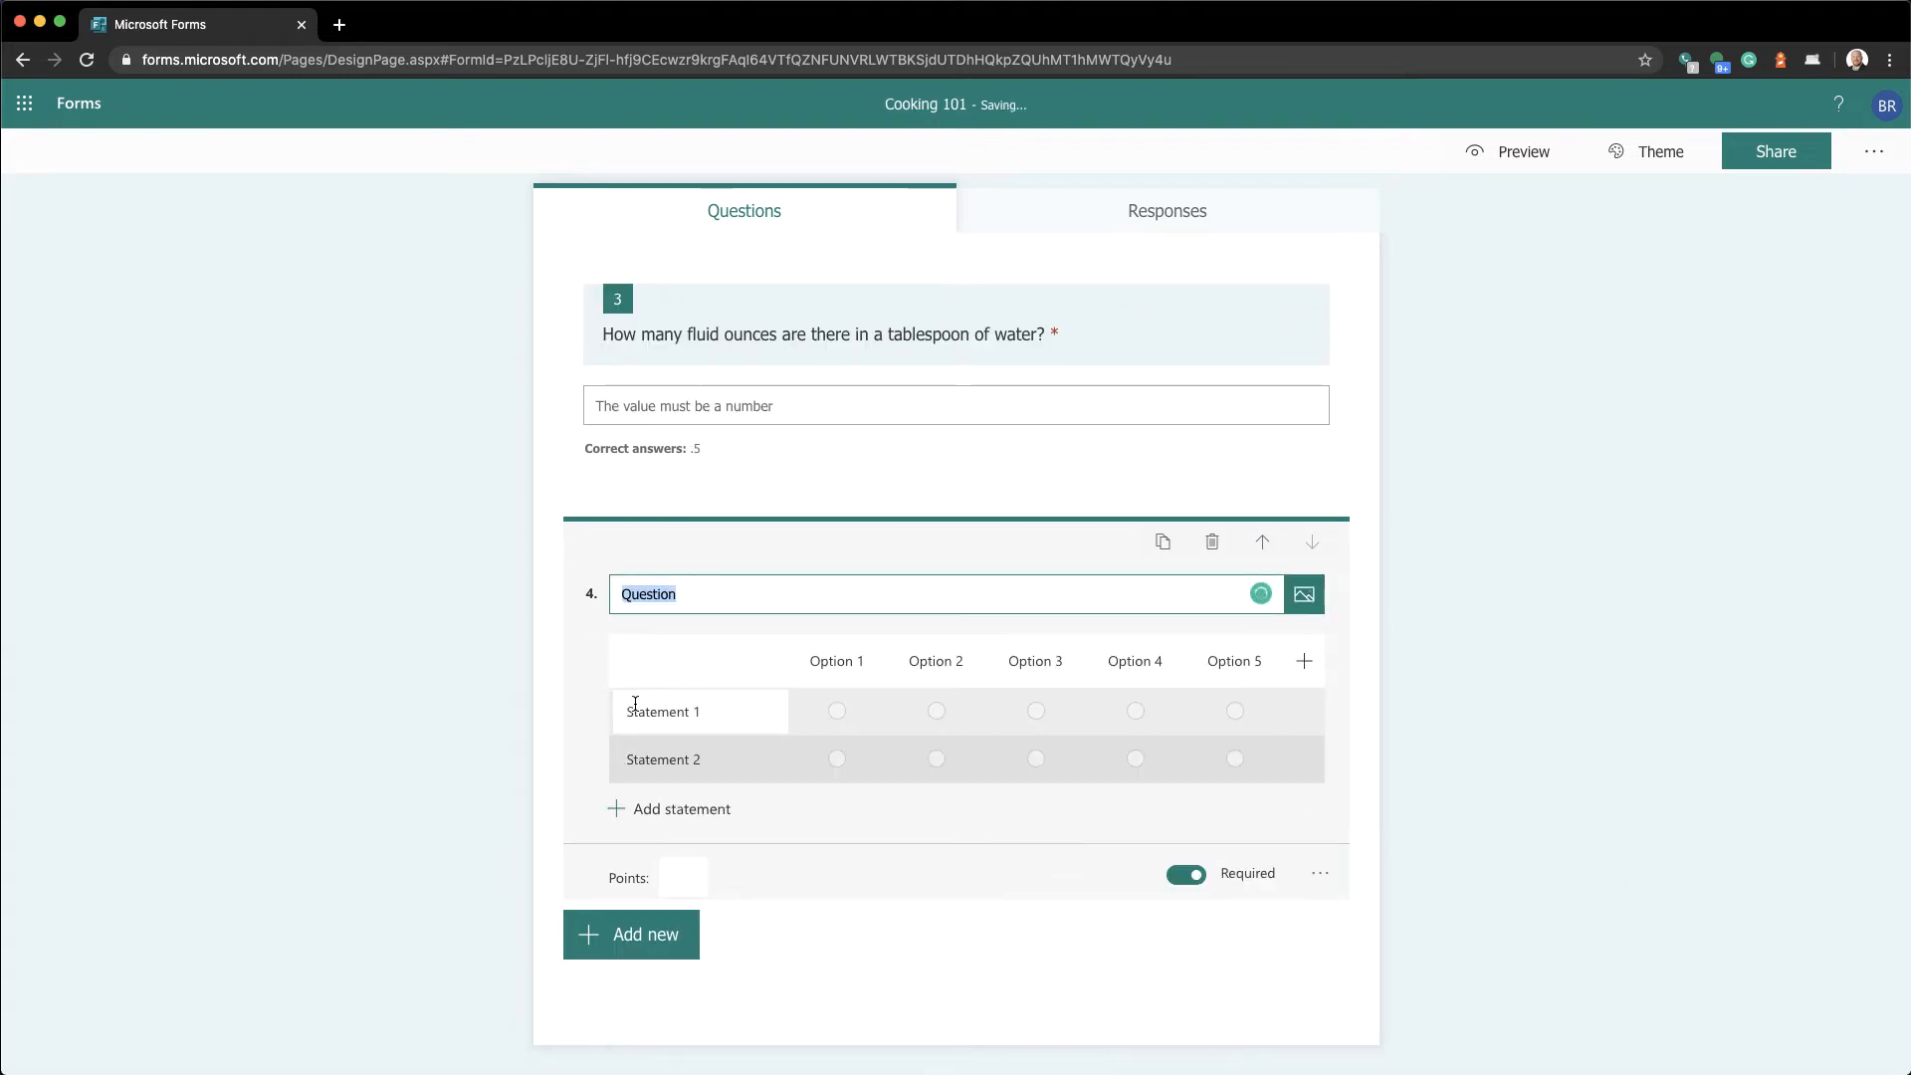
Title question 4 'How hot are these peppers' and label the first columns 'Not that hot' and 'Medium spicy'
{"action": "type", "text": "How hot are the"}
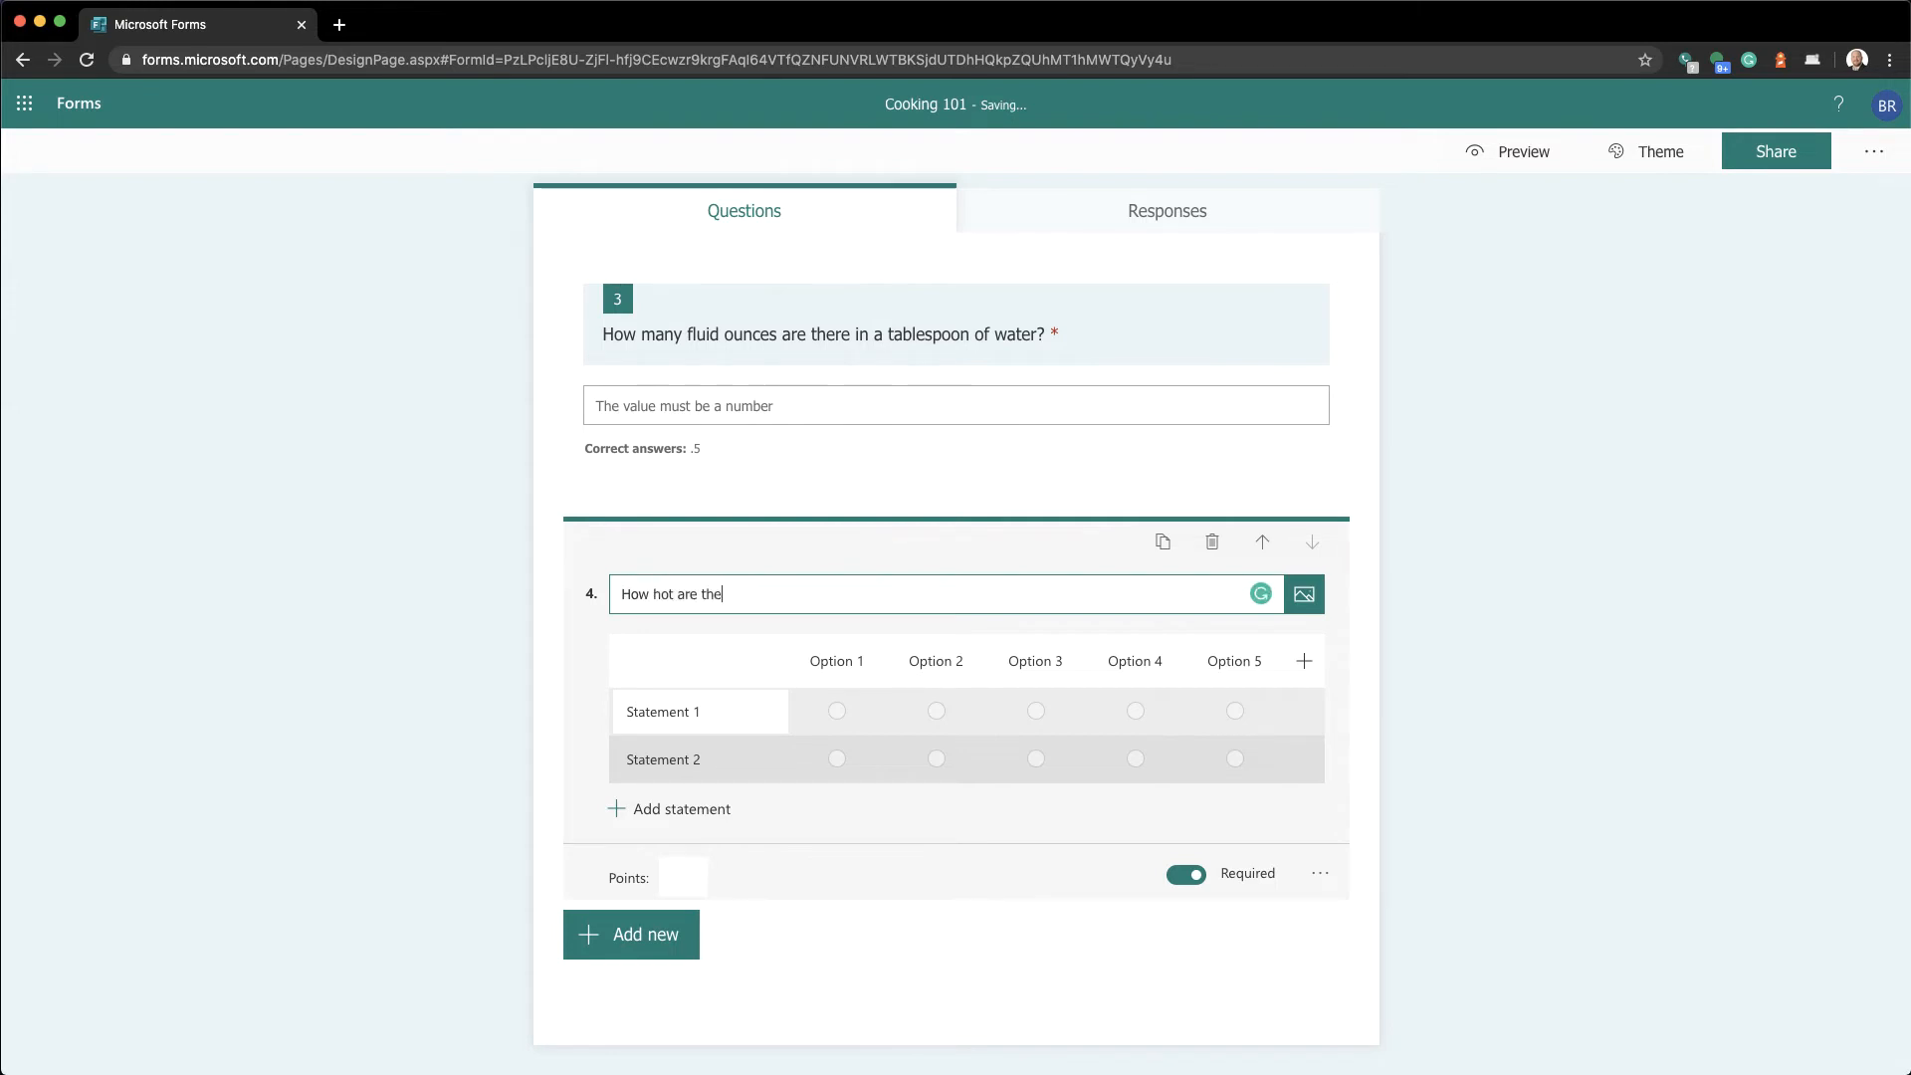
{"action": "type", "text": "se peppers"}
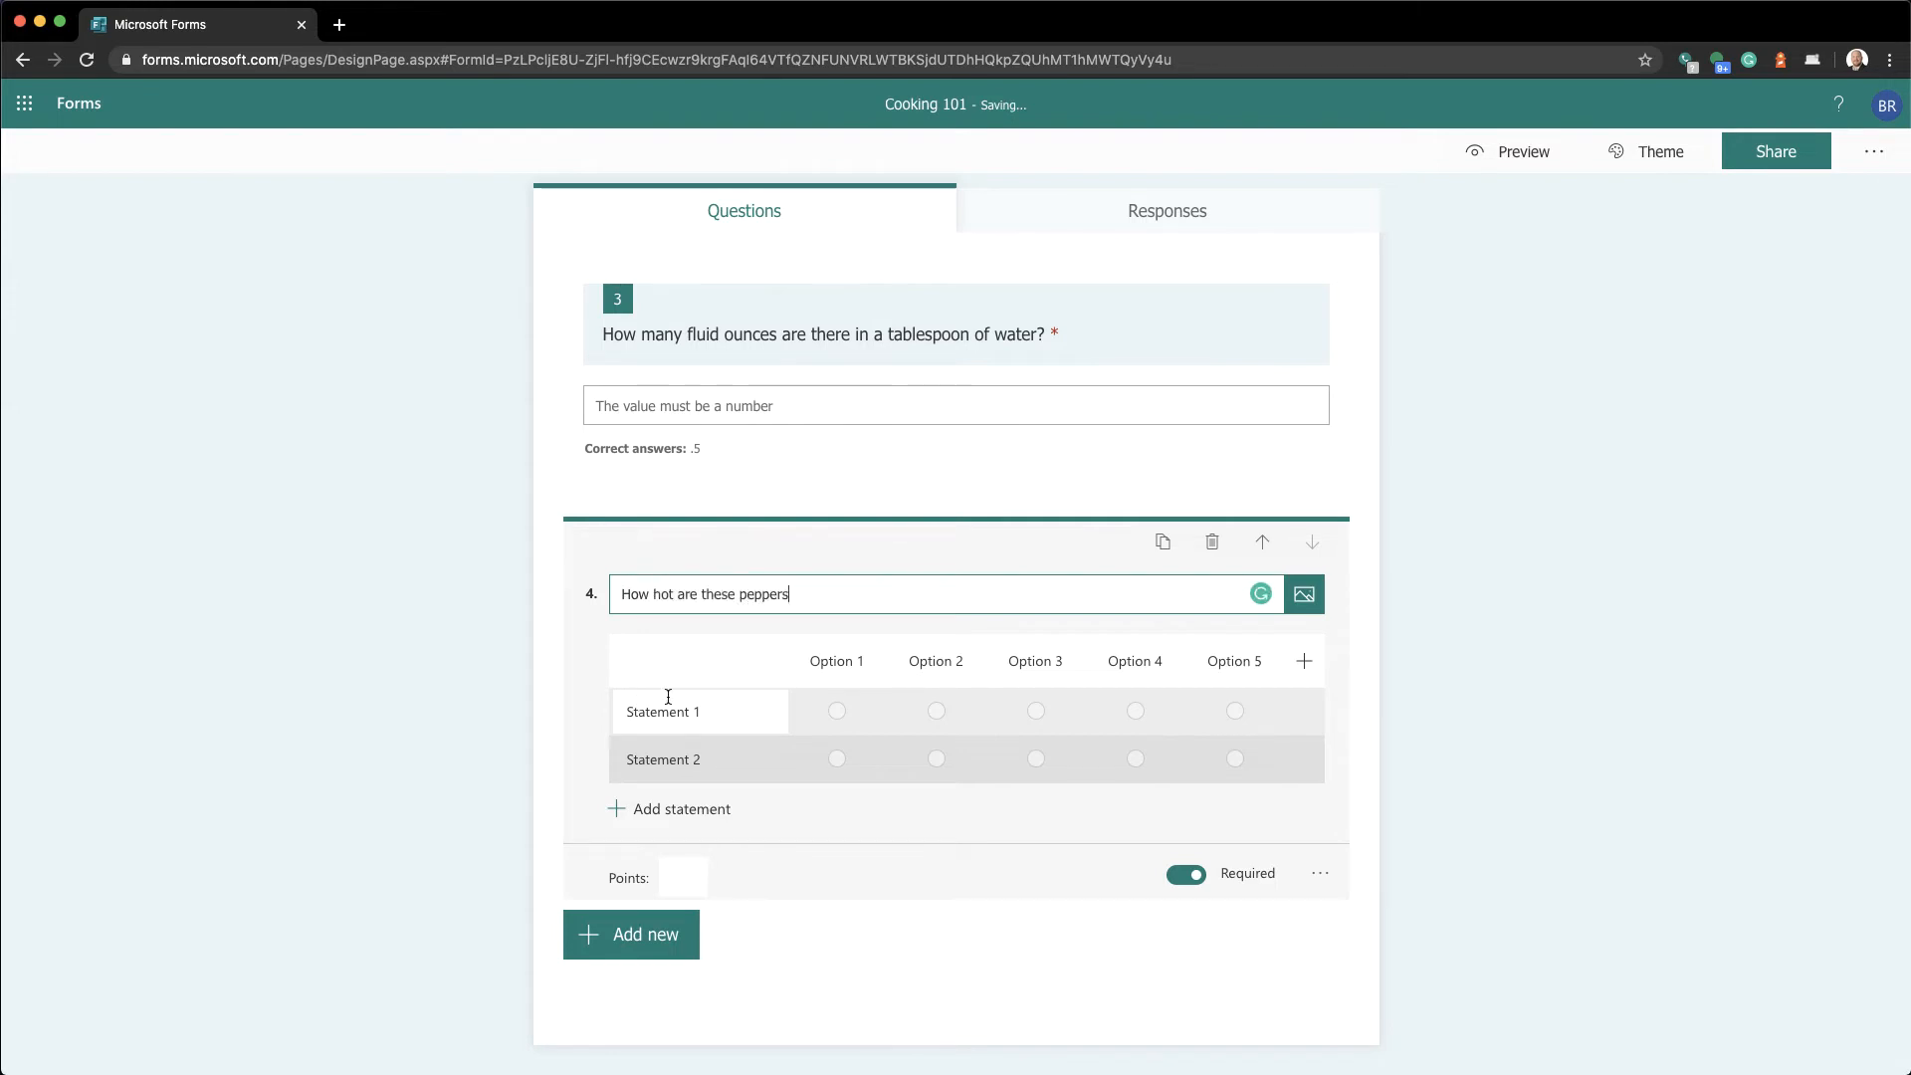
{"action": "left_click", "coordinate": [858, 662]}
{"action": "type", "text": "NOt tha"}
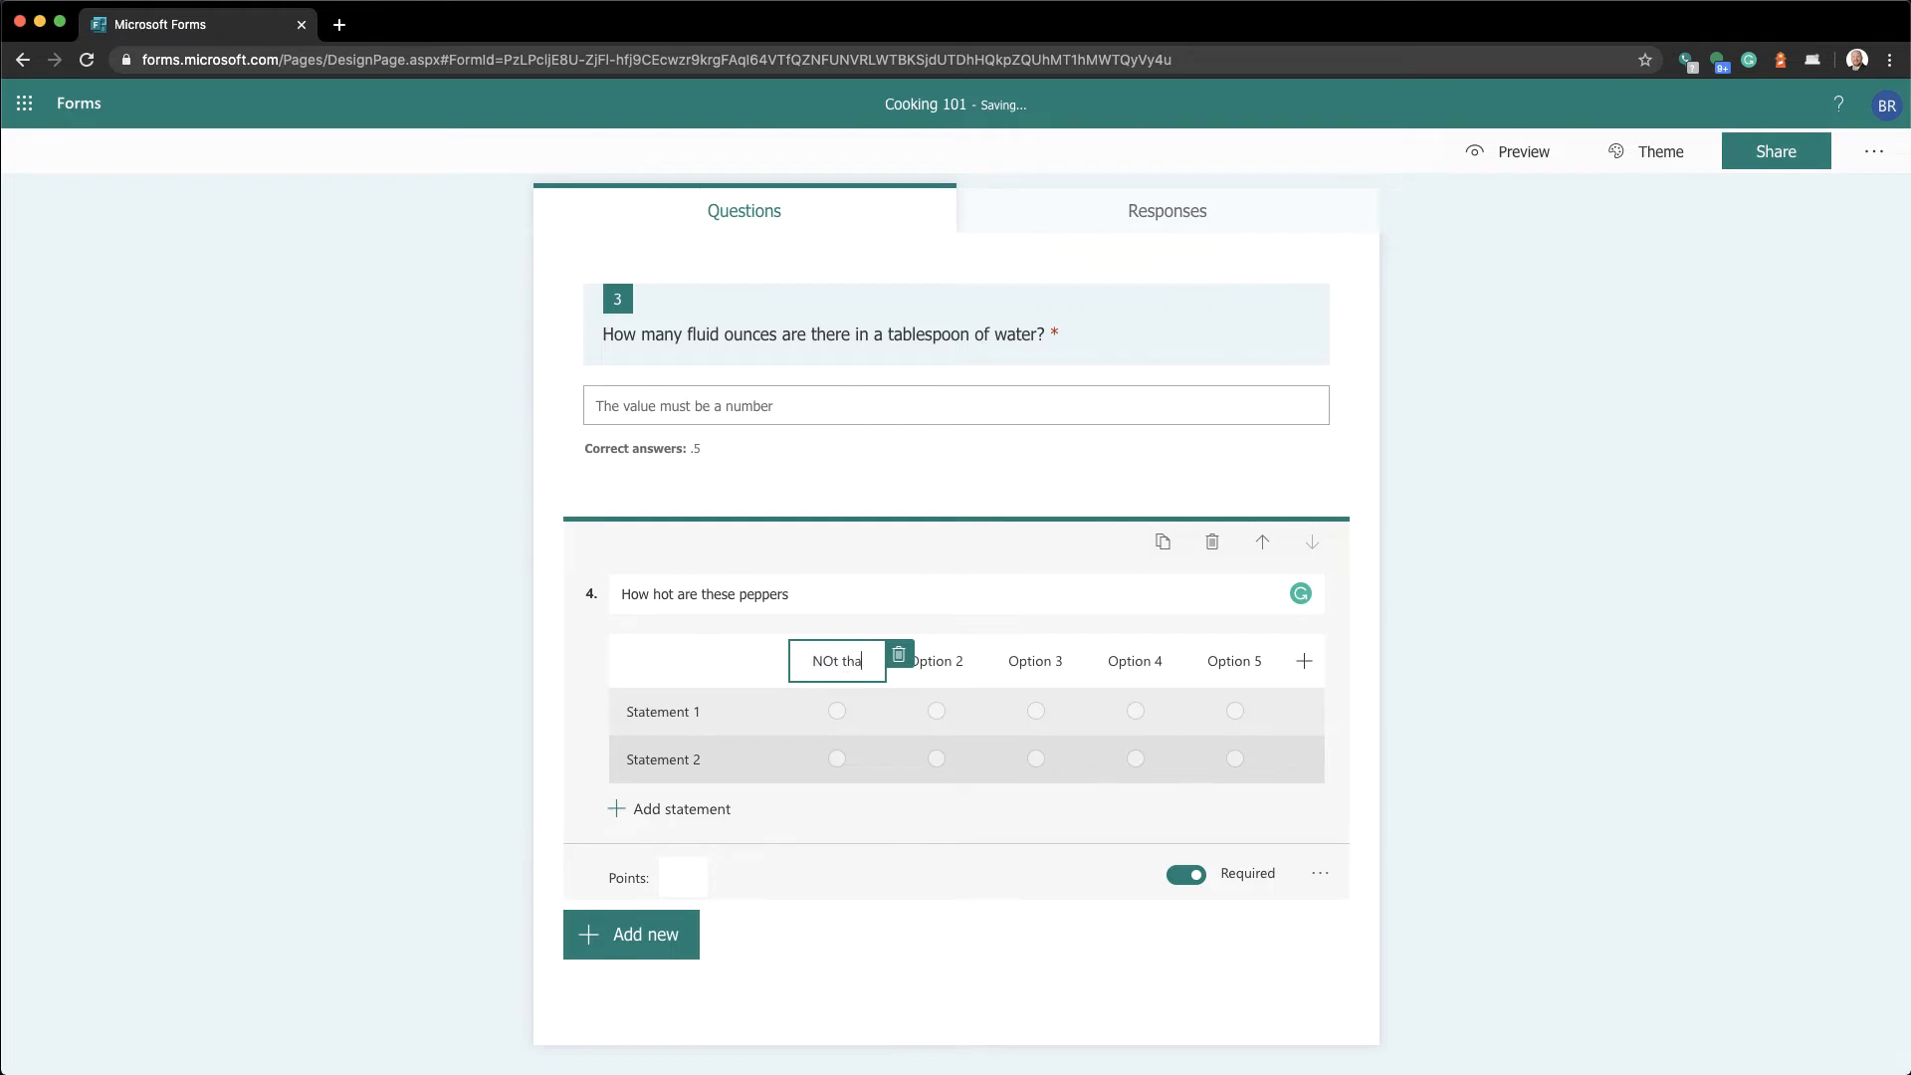
{"action": "type", "text": "t hoNot that hot"}
{"action": "key", "text": "Tab"}
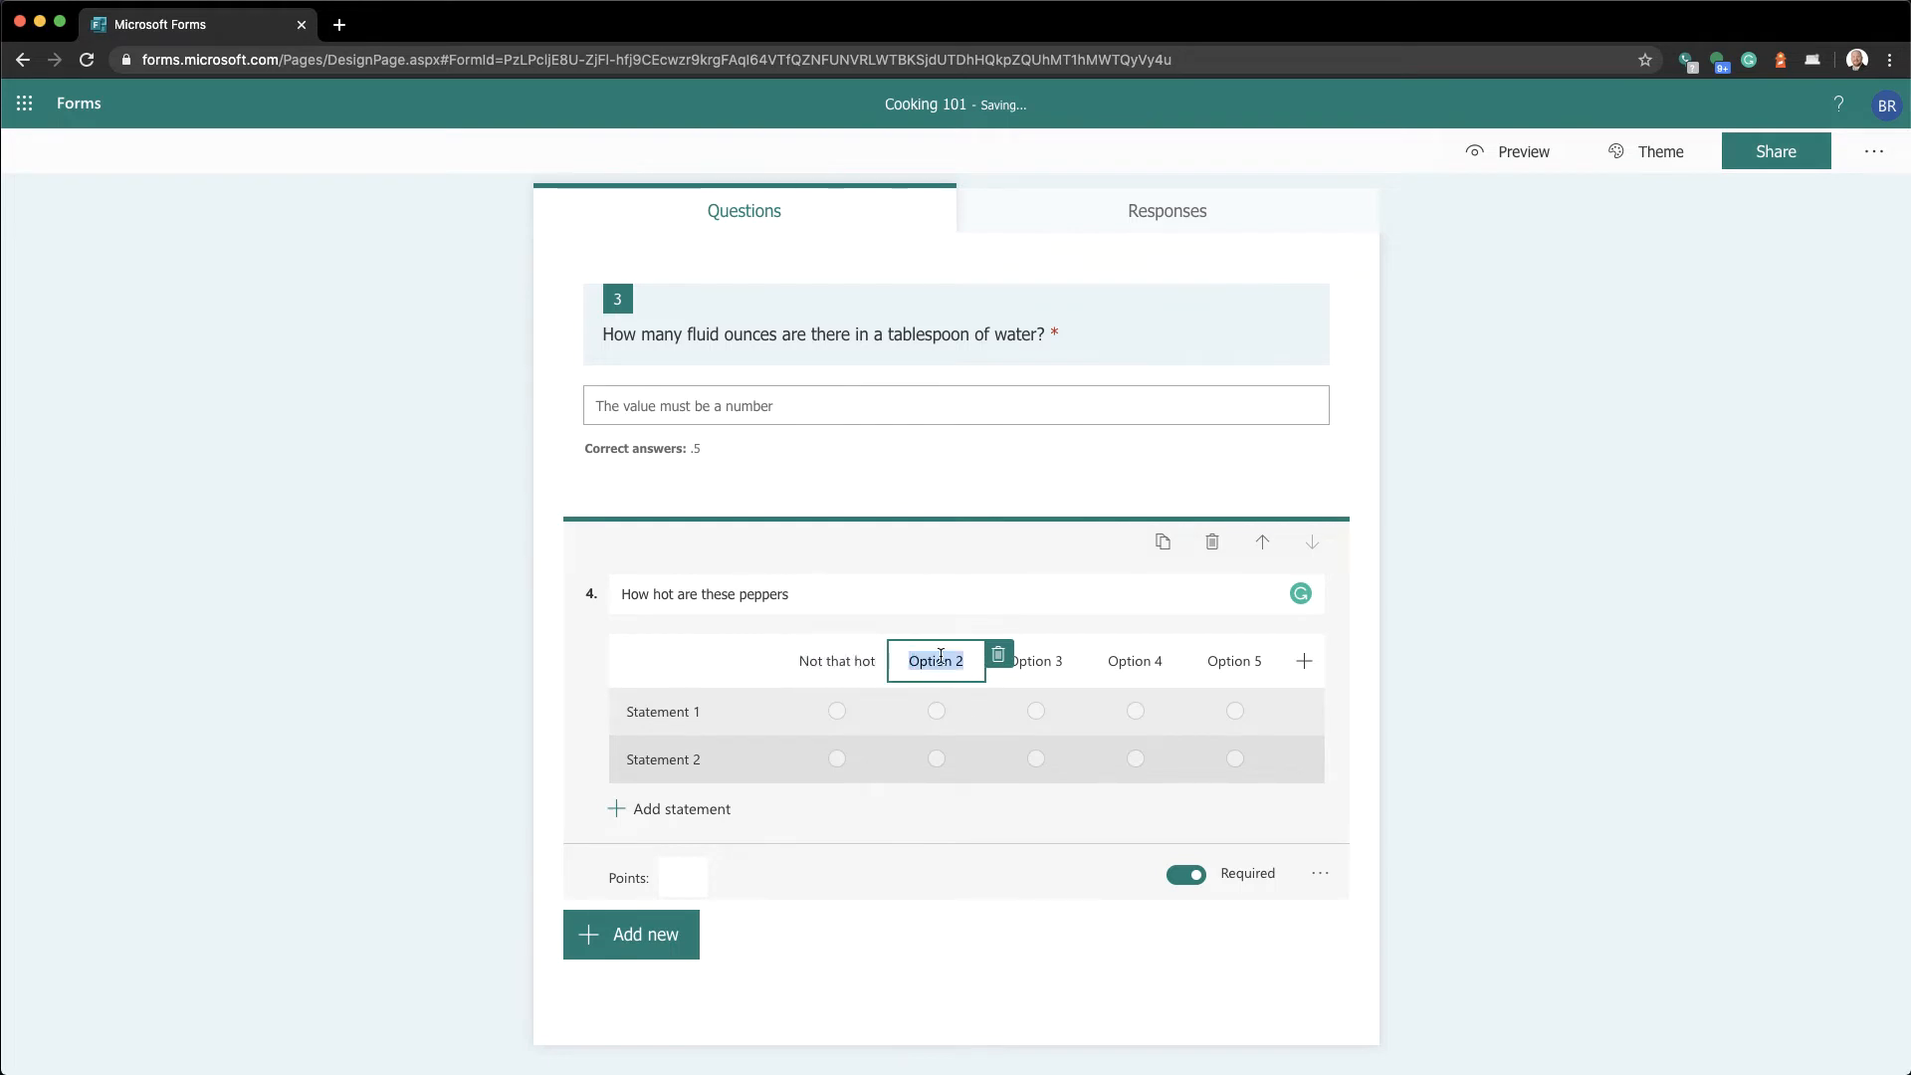
{"action": "type", "text": "Medium spicy"}
Label the third column 'Really hot' and delete the fourth and fifth rating columns
{"action": "left_click_drag", "start_coordinate": [1009, 662], "coordinate": [1029, 662]}
{"action": "key", "text": "super+a"}
{"action": "key", "text": "super+q"}
{"action": "type", "text": "Rea;"}
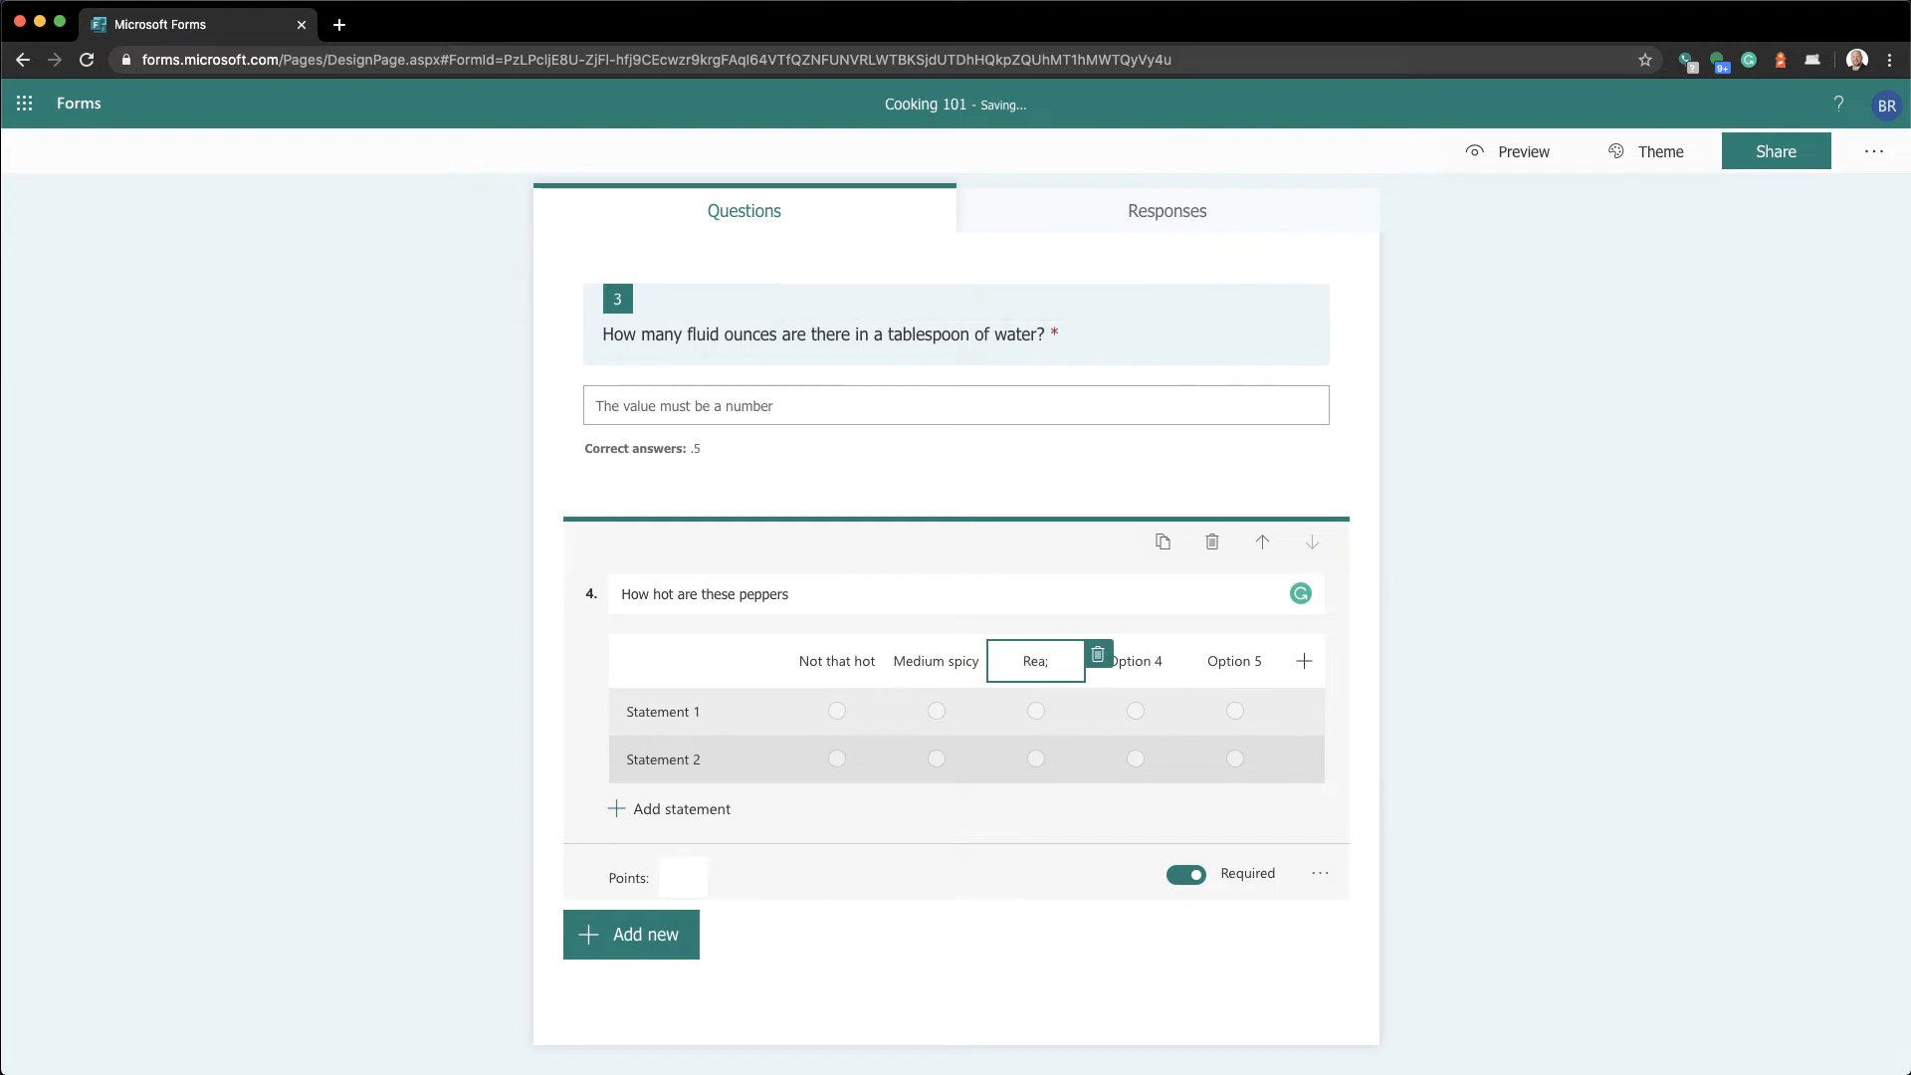
{"action": "key", "text": "BackSpace"}
{"action": "type", "text": "lly hot"}
{"action": "key", "text": "Tab"}
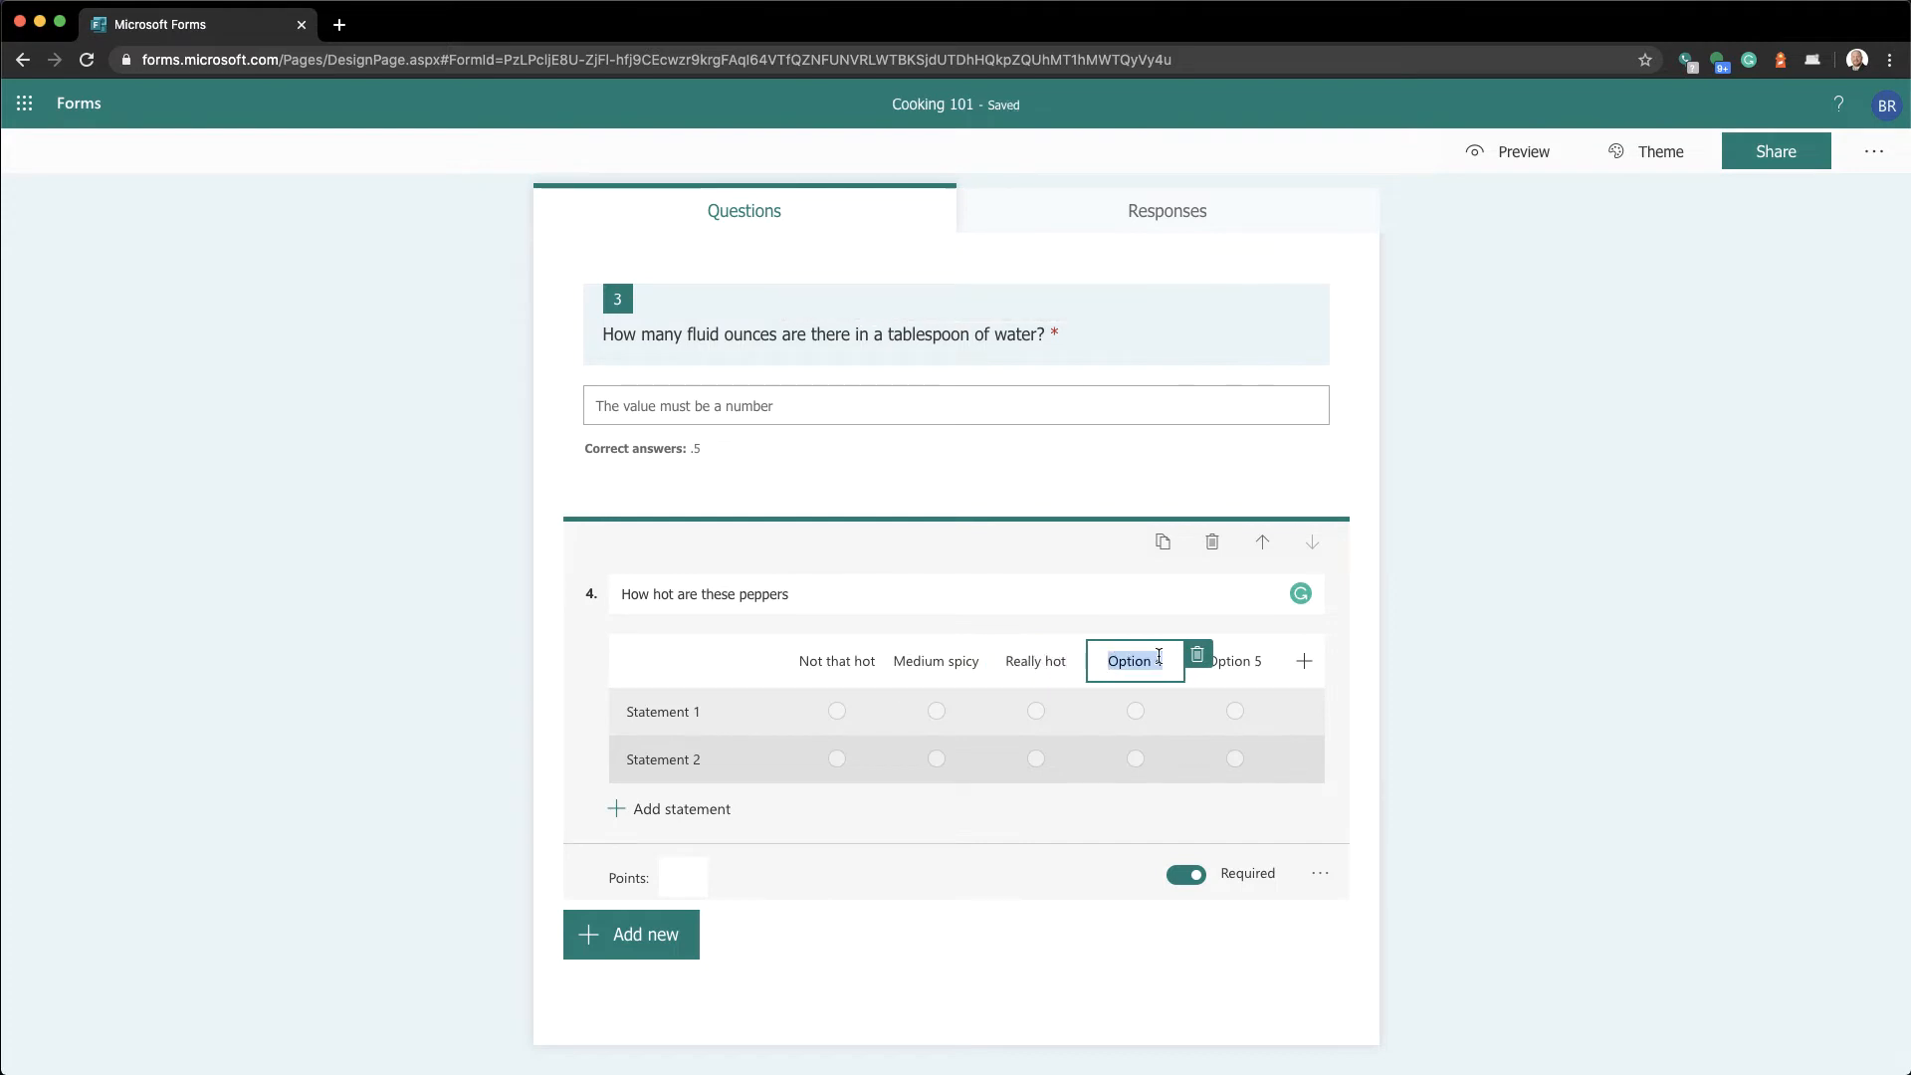
{"action": "left_click", "coordinate": [1198, 654]}
{"action": "left_click", "coordinate": [1297, 659]}
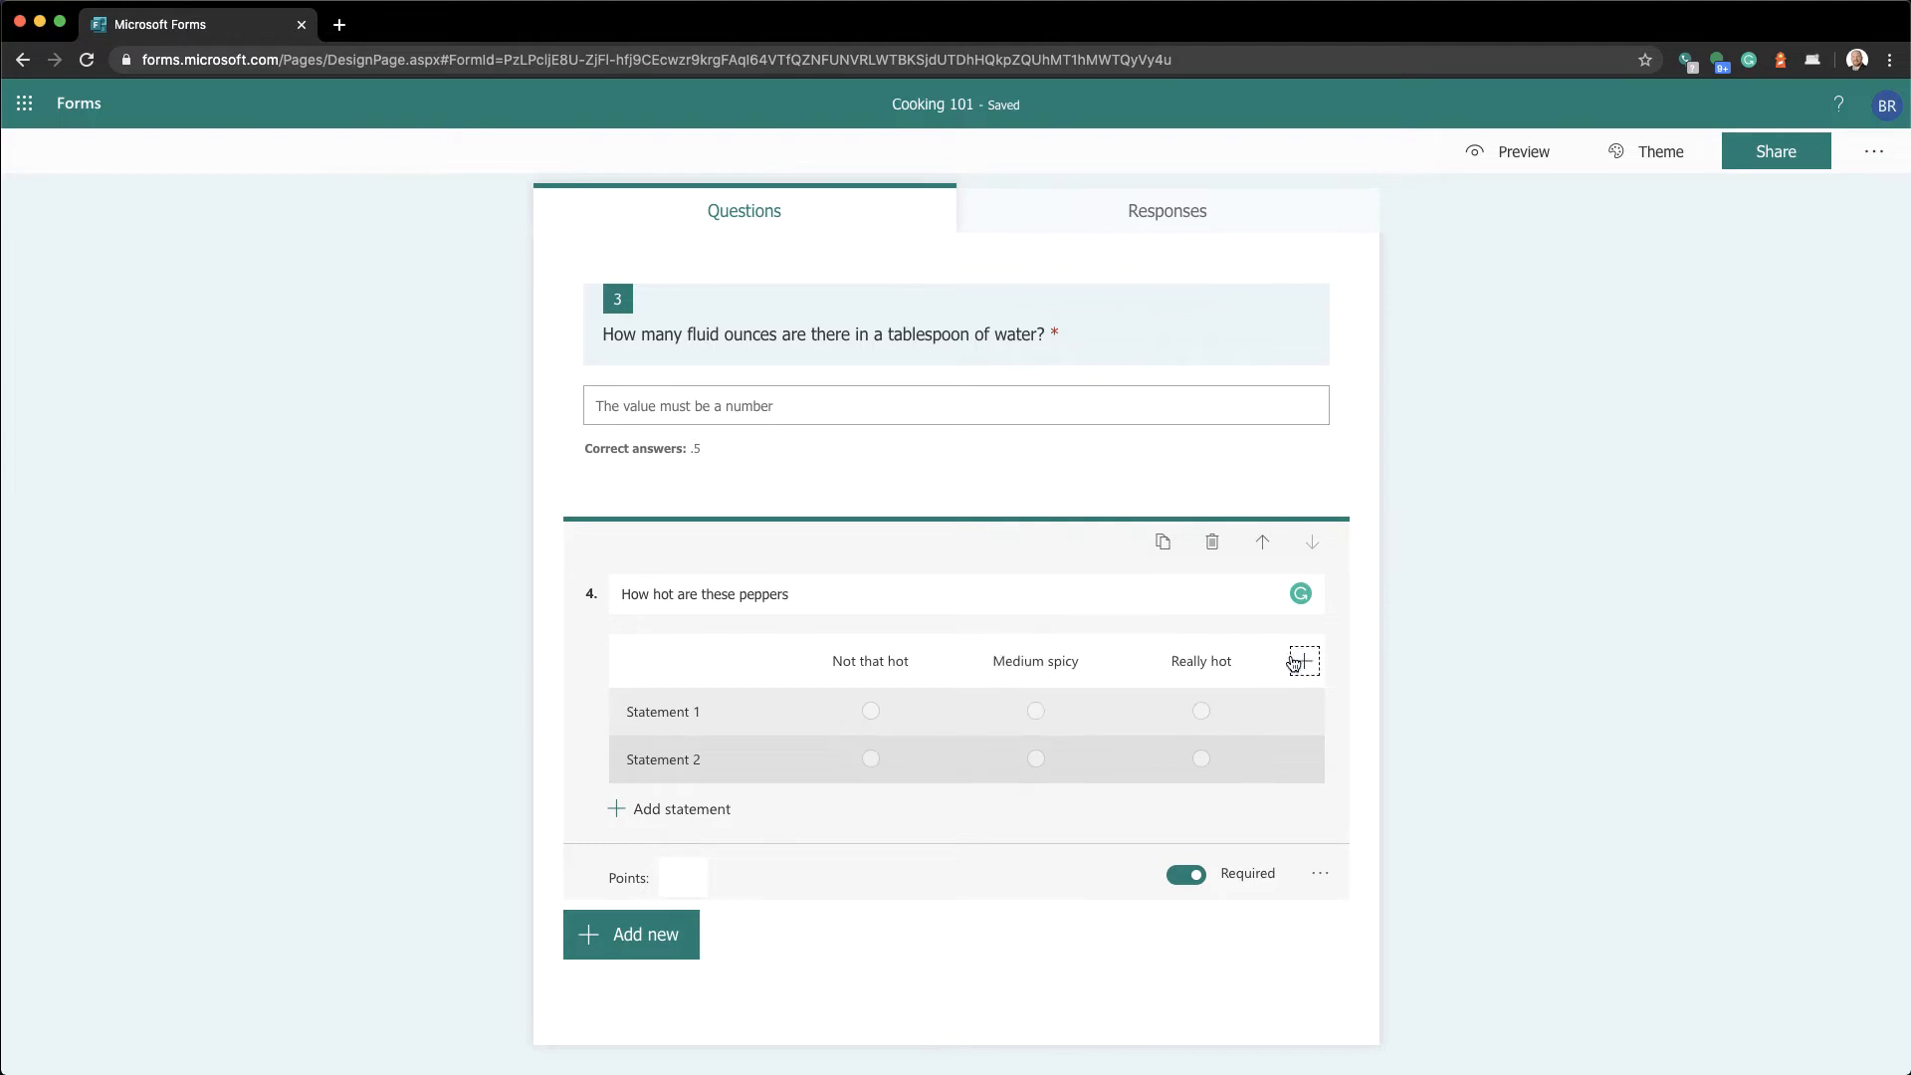
Name the rated rows Red bell pepper, Jalapeno and Ghost pepper
{"action": "left_click", "coordinate": [736, 712]}
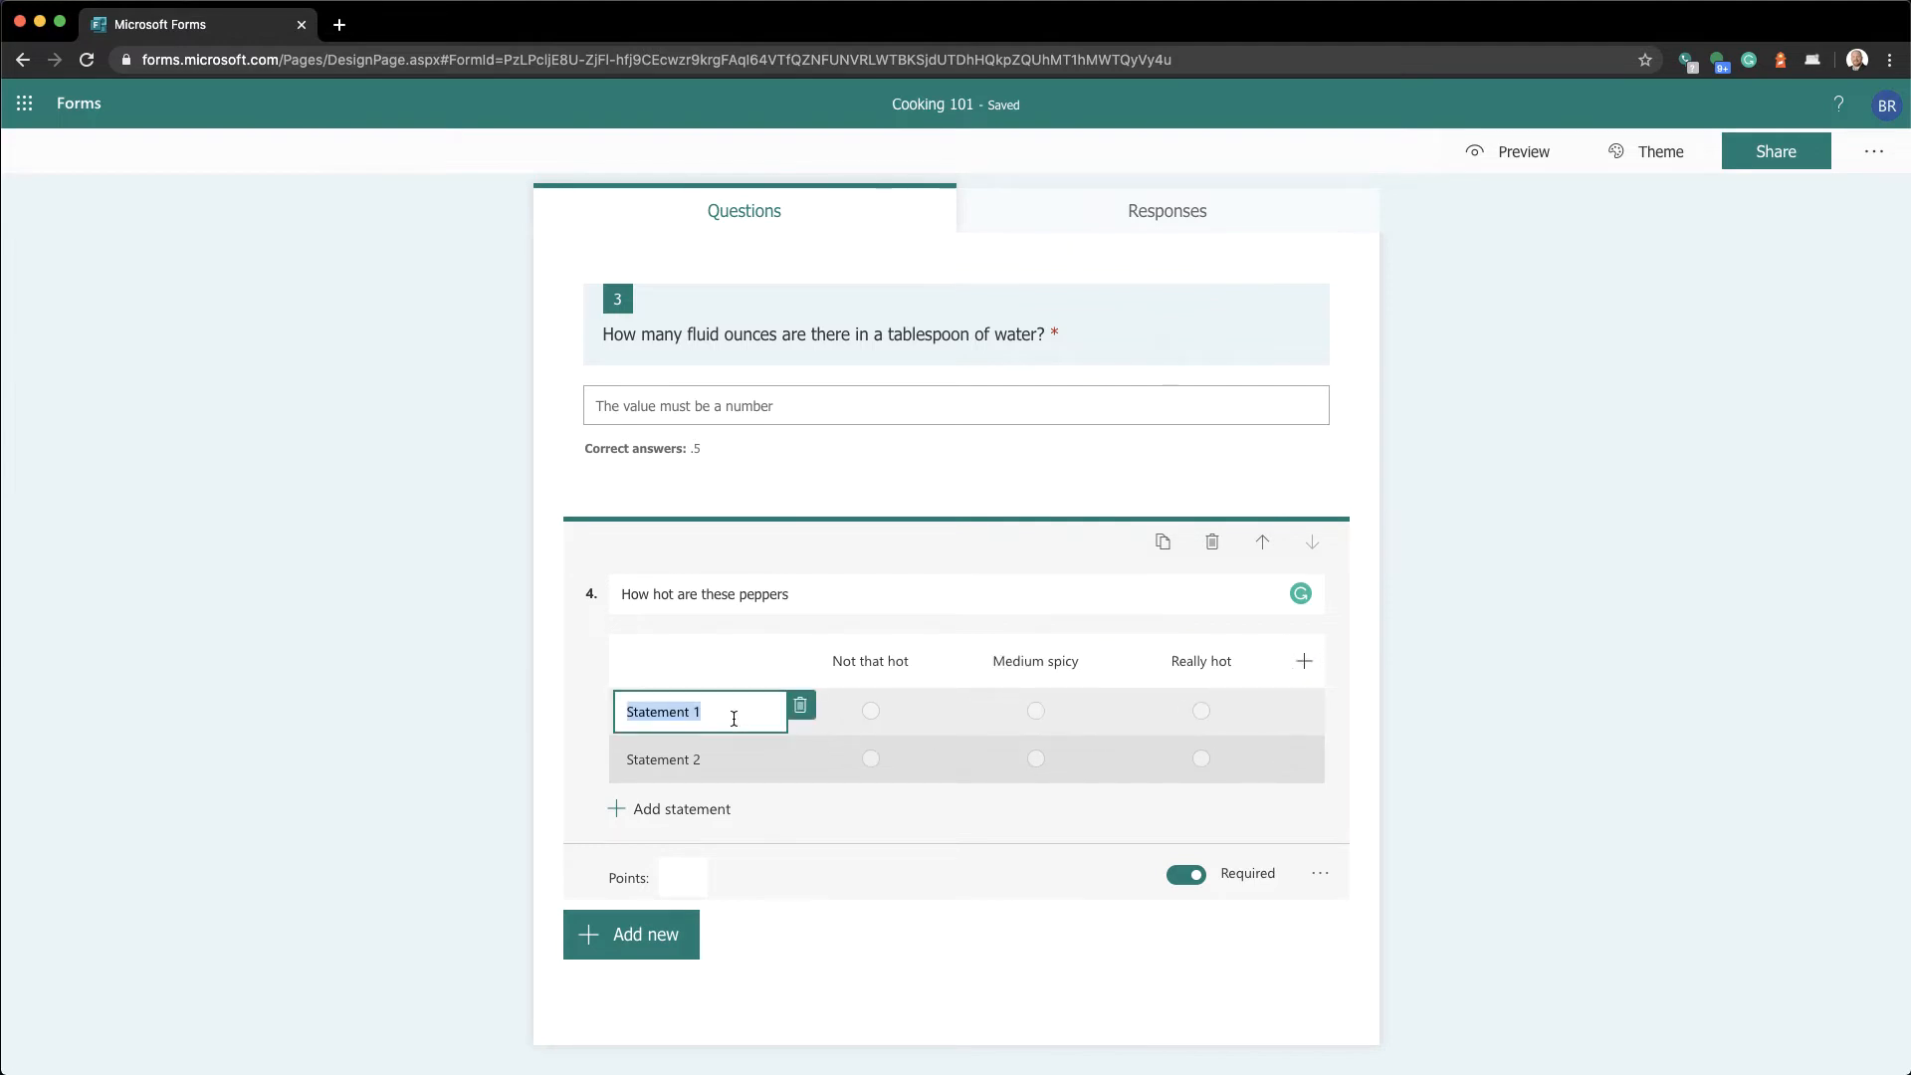
{"action": "type", "text": "Red bell pepper"}
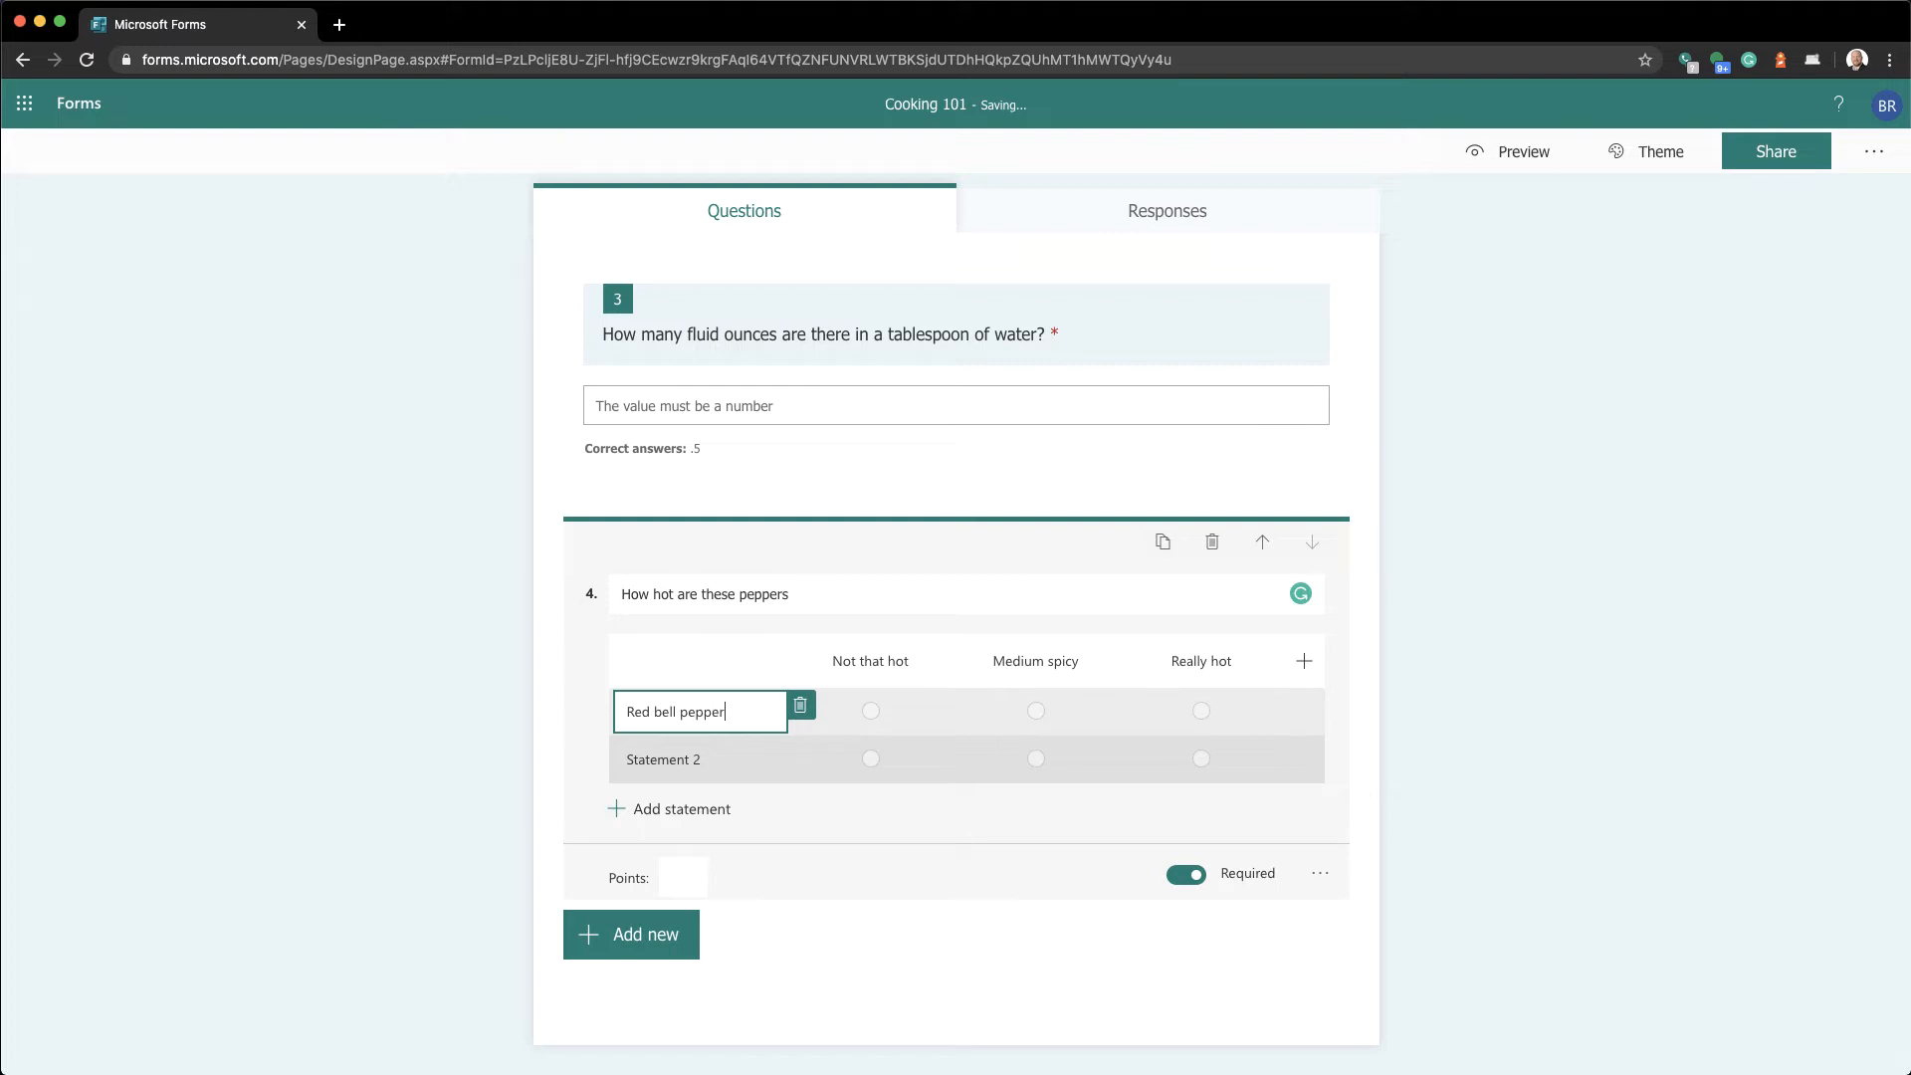
{"action": "left_click", "coordinate": [706, 764]}
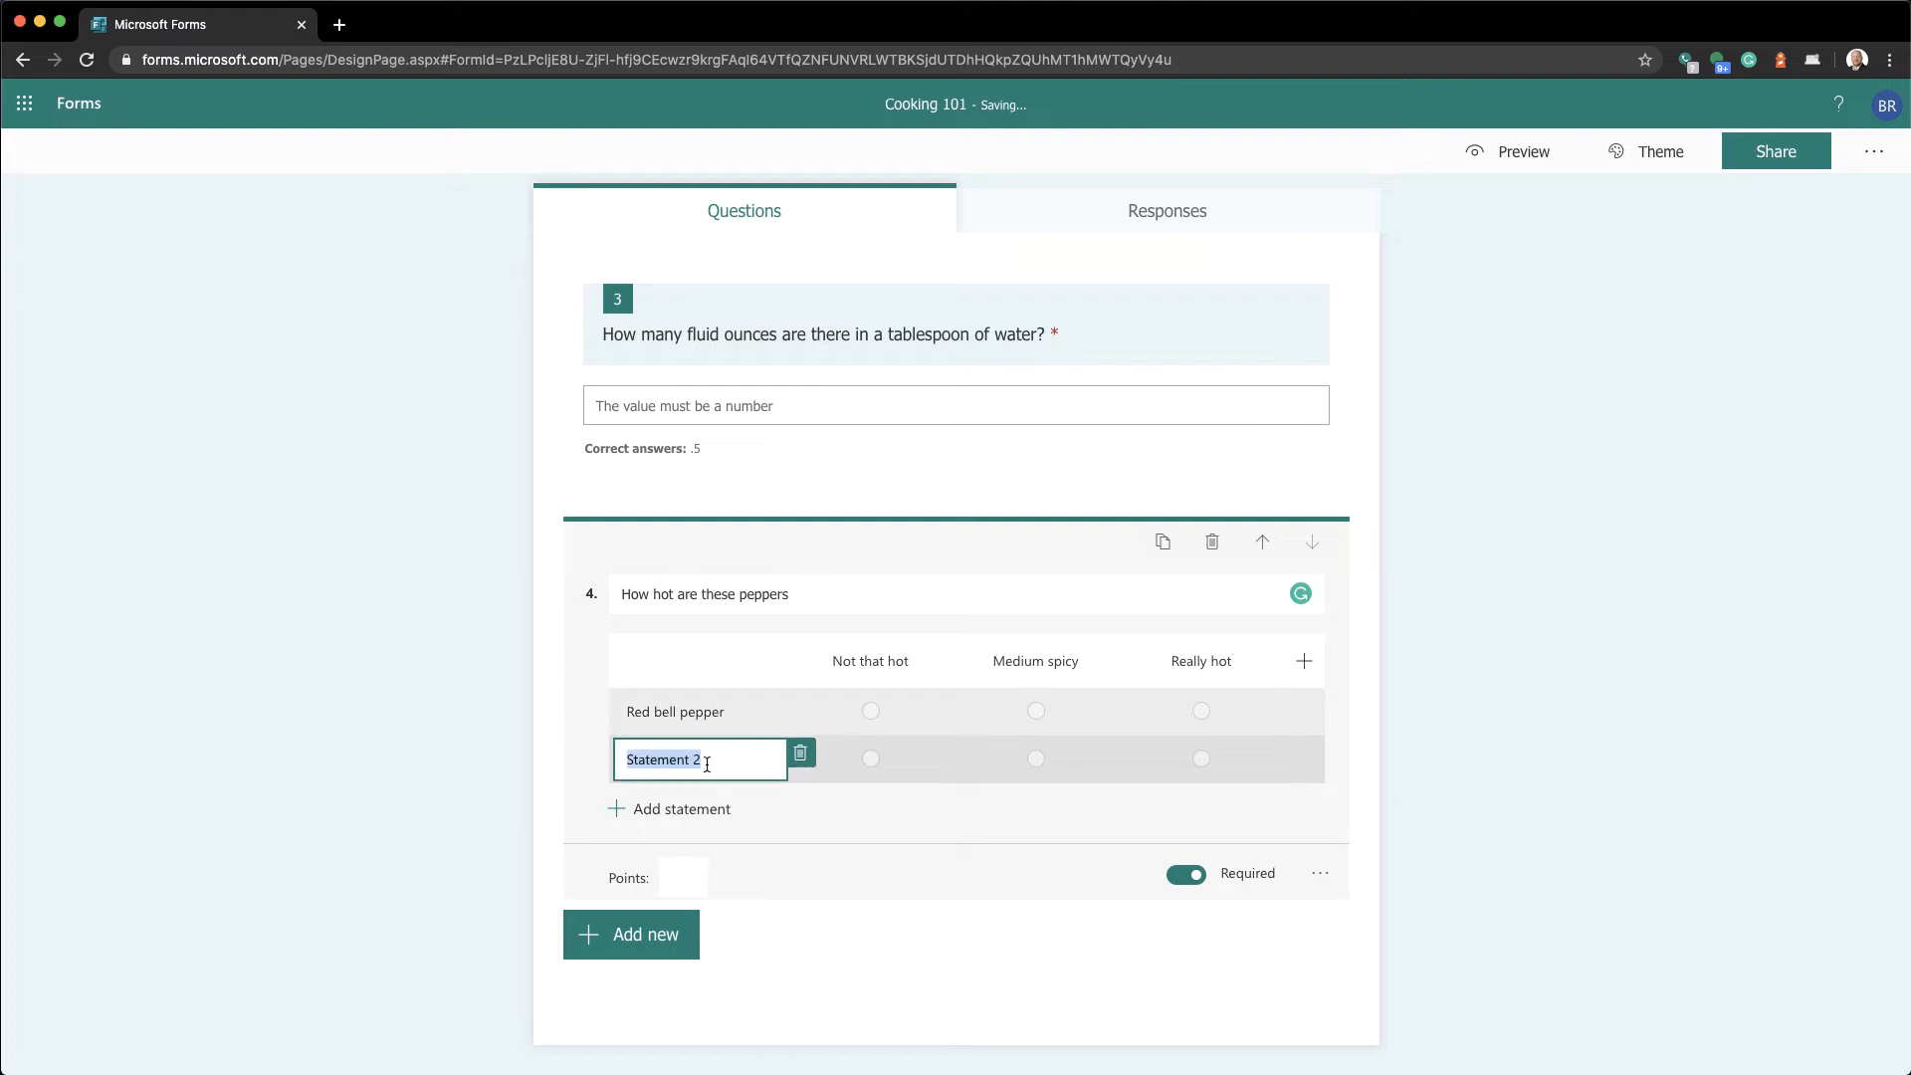
{"action": "type", "text": "Jalapeno"}
{"action": "left_click", "coordinate": [708, 811]}
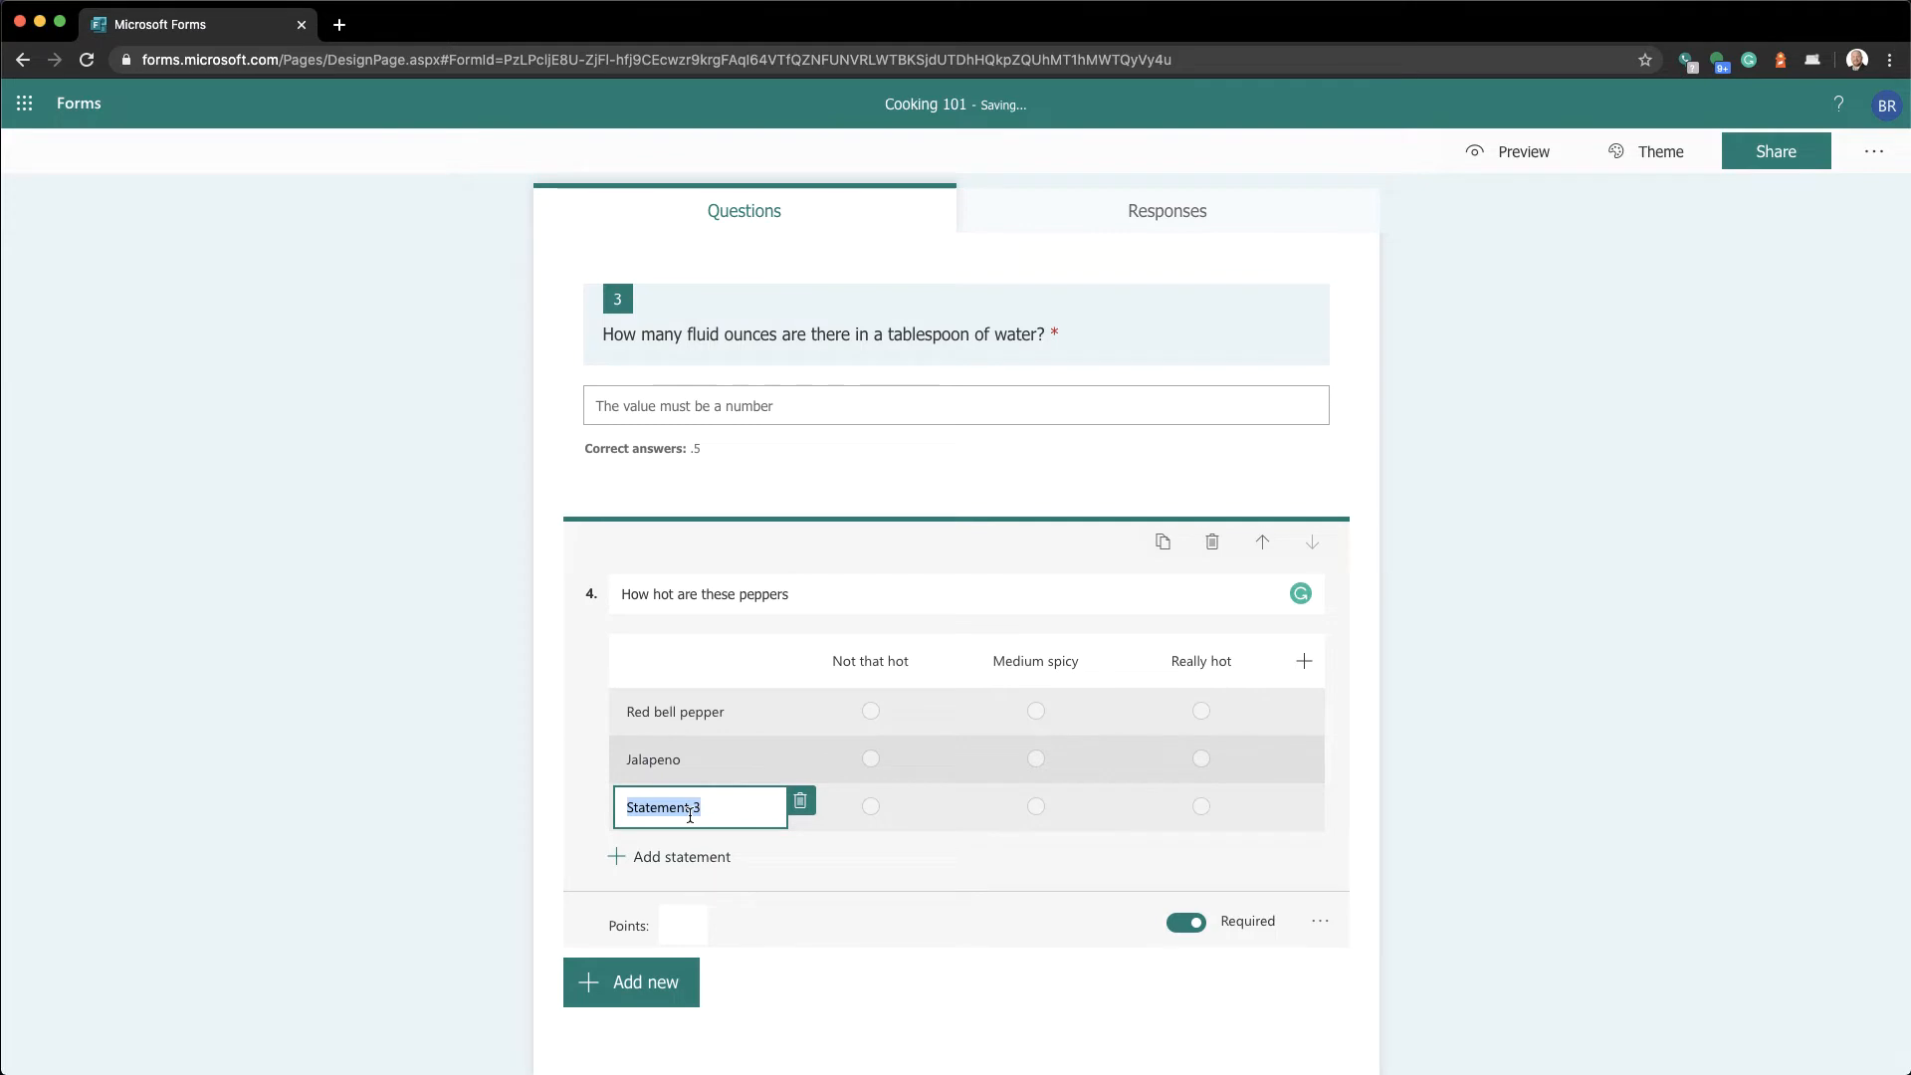
{"action": "type", "text": "Gost pe"}
{"action": "key", "text": "BackSpace"}
{"action": "key", "text": "BackSpace"}
{"action": "key", "text": "BackSpace"}
{"action": "key", "text": "BackSpace"}
{"action": "key", "text": "BackSpace"}
{"action": "key", "text": "BackSpace"}
{"action": "type", "text": "host pepper"}
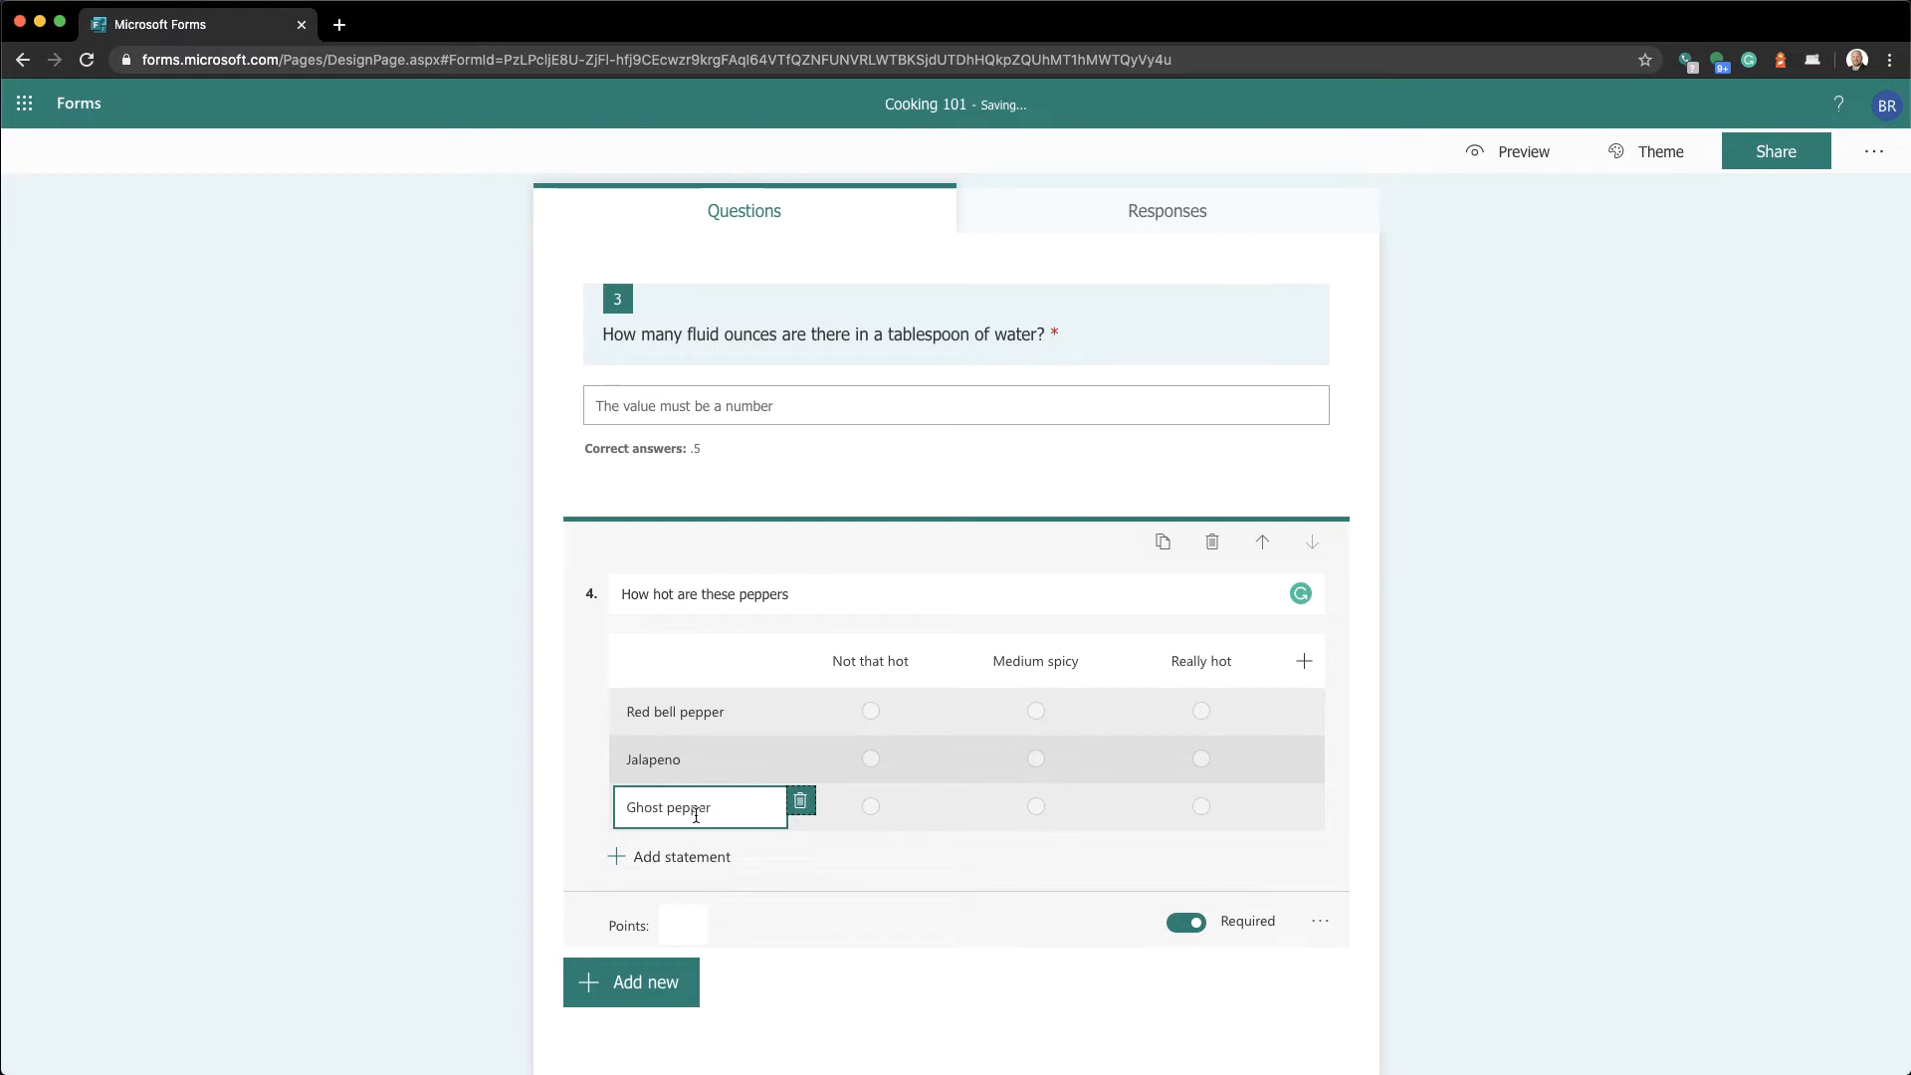
{"action": "key", "text": "Tab"}
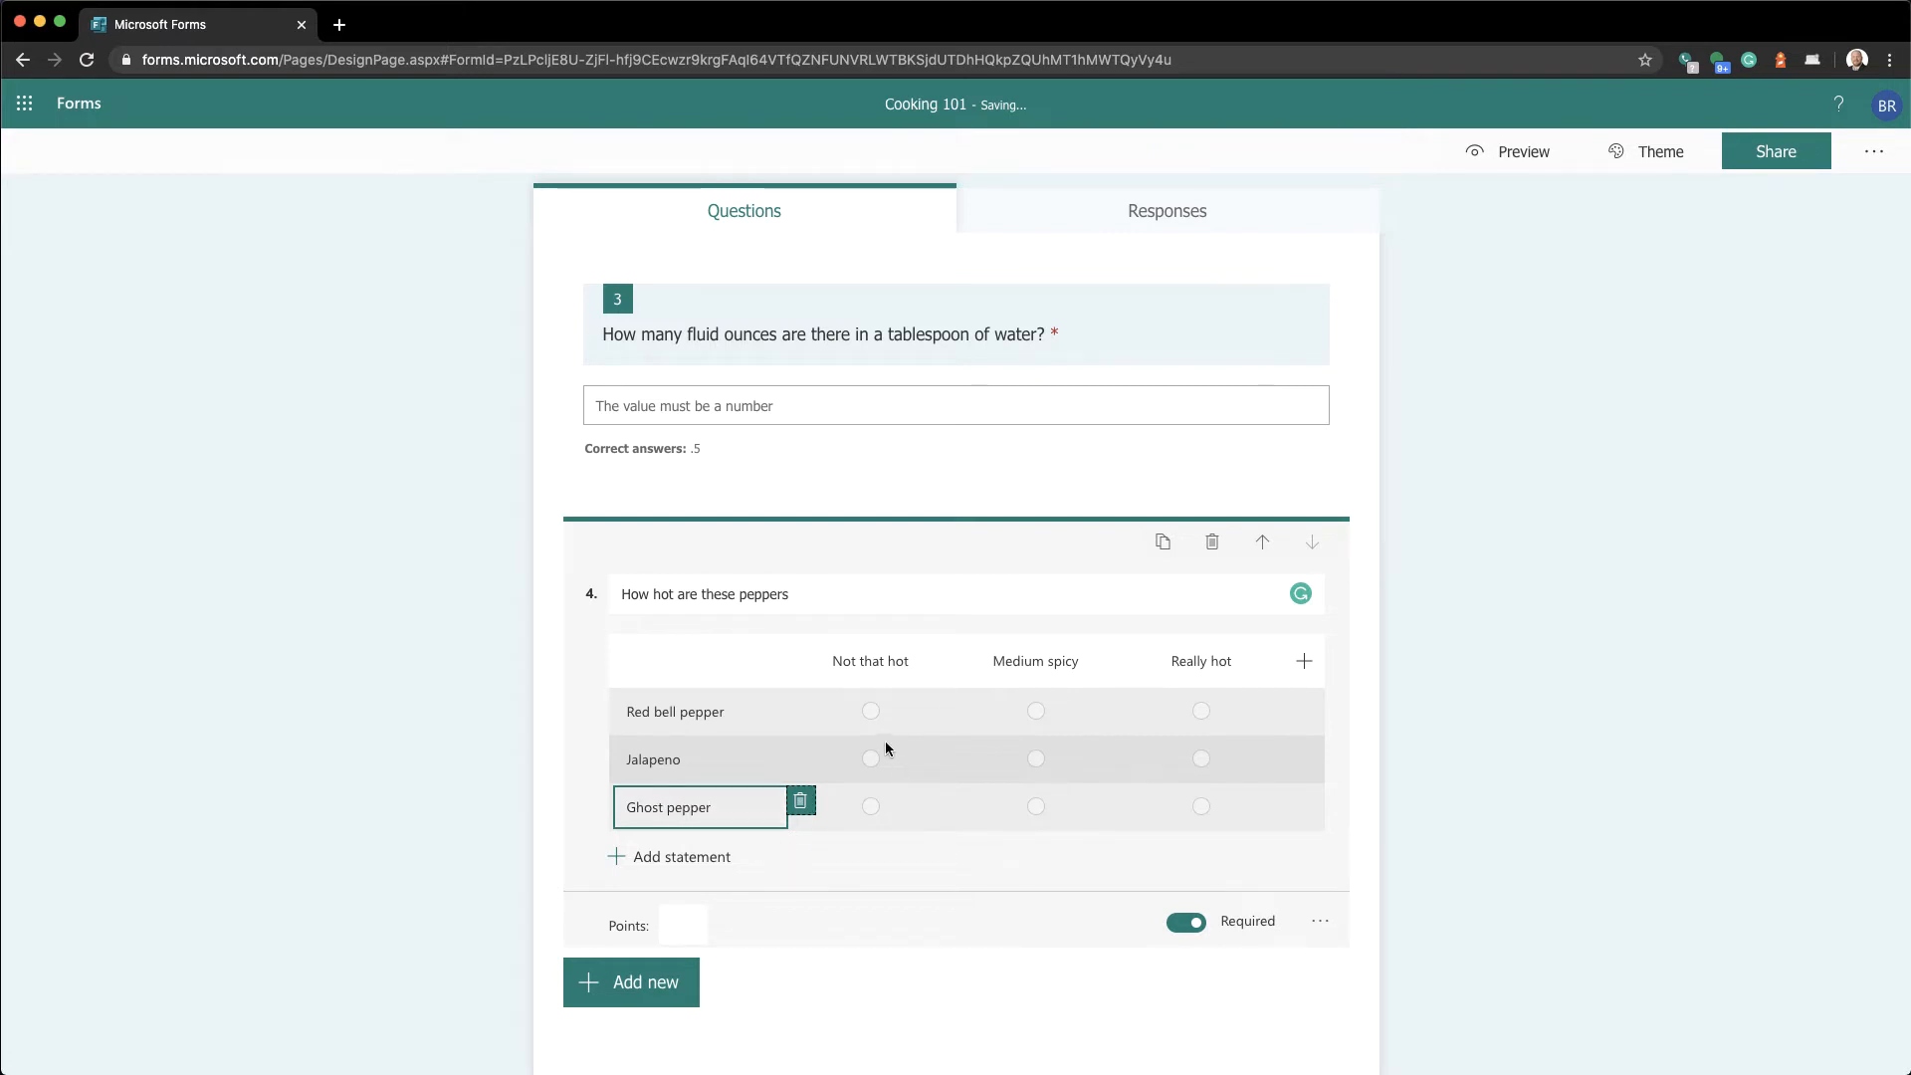
{"action": "left_click", "coordinate": [1515, 154]}
{"action": "scroll", "coordinate": [1020, 889], "scroll_direction": "down", "scroll_amount": 10}
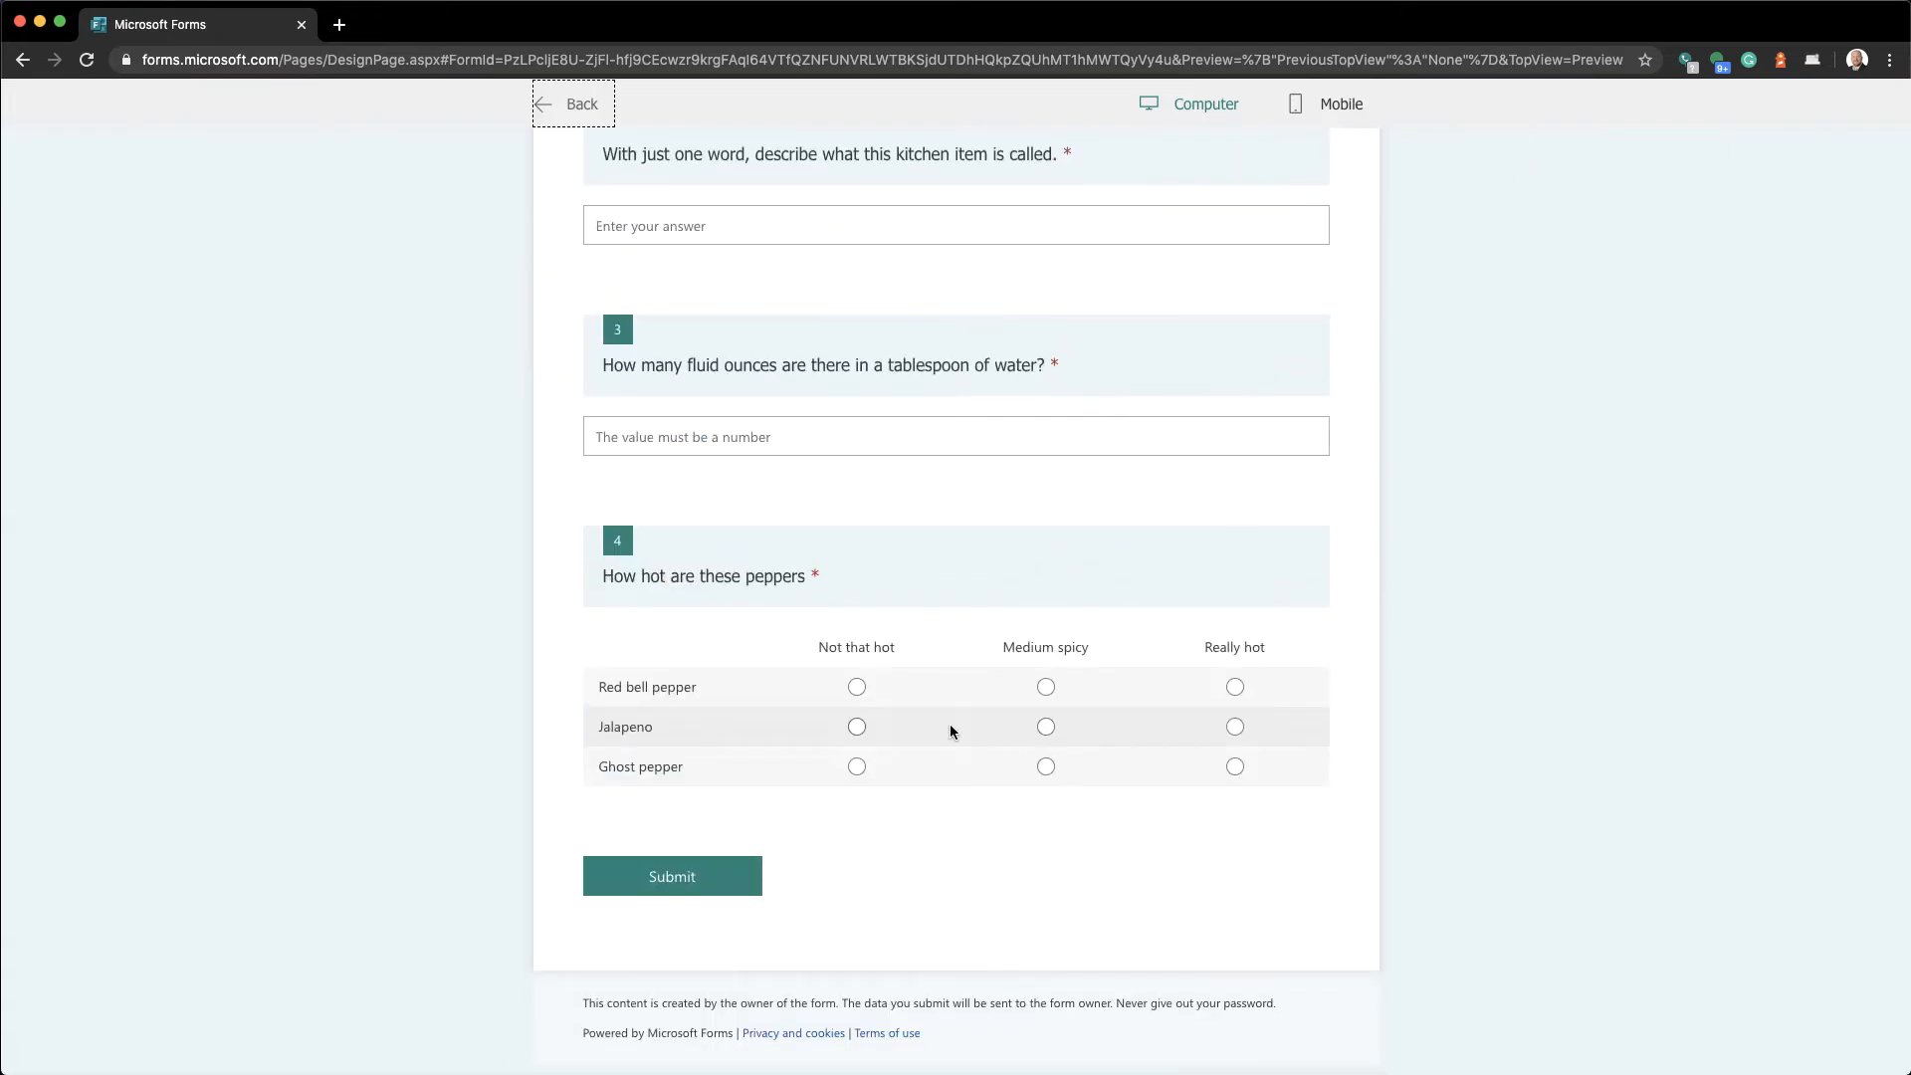
{"action": "left_click", "coordinate": [857, 687]}
{"action": "left_click", "coordinate": [1046, 728]}
{"action": "left_click", "coordinate": [1235, 767]}
{"action": "left_click", "coordinate": [1046, 687]}
{"action": "left_click", "coordinate": [558, 114]}
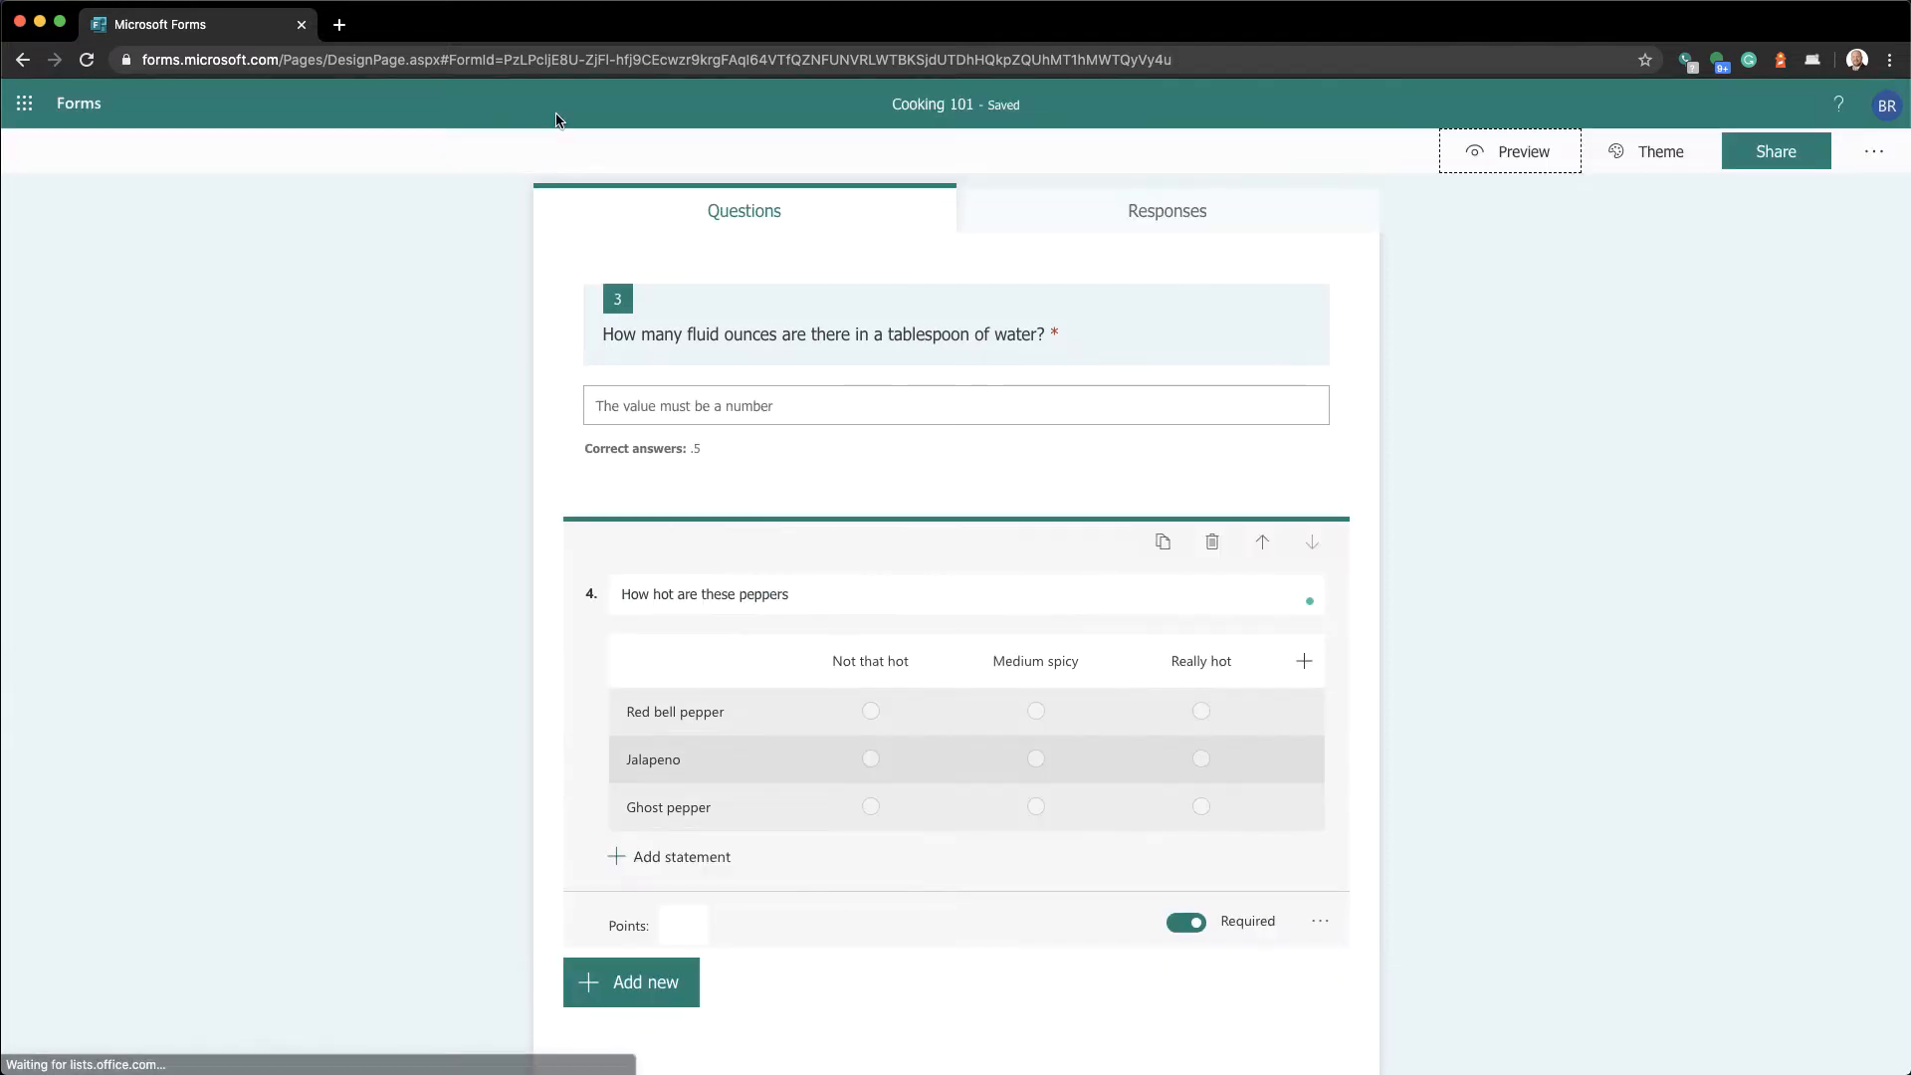
{"action": "scroll", "coordinate": [763, 613], "scroll_direction": "down", "scroll_amount": 1}
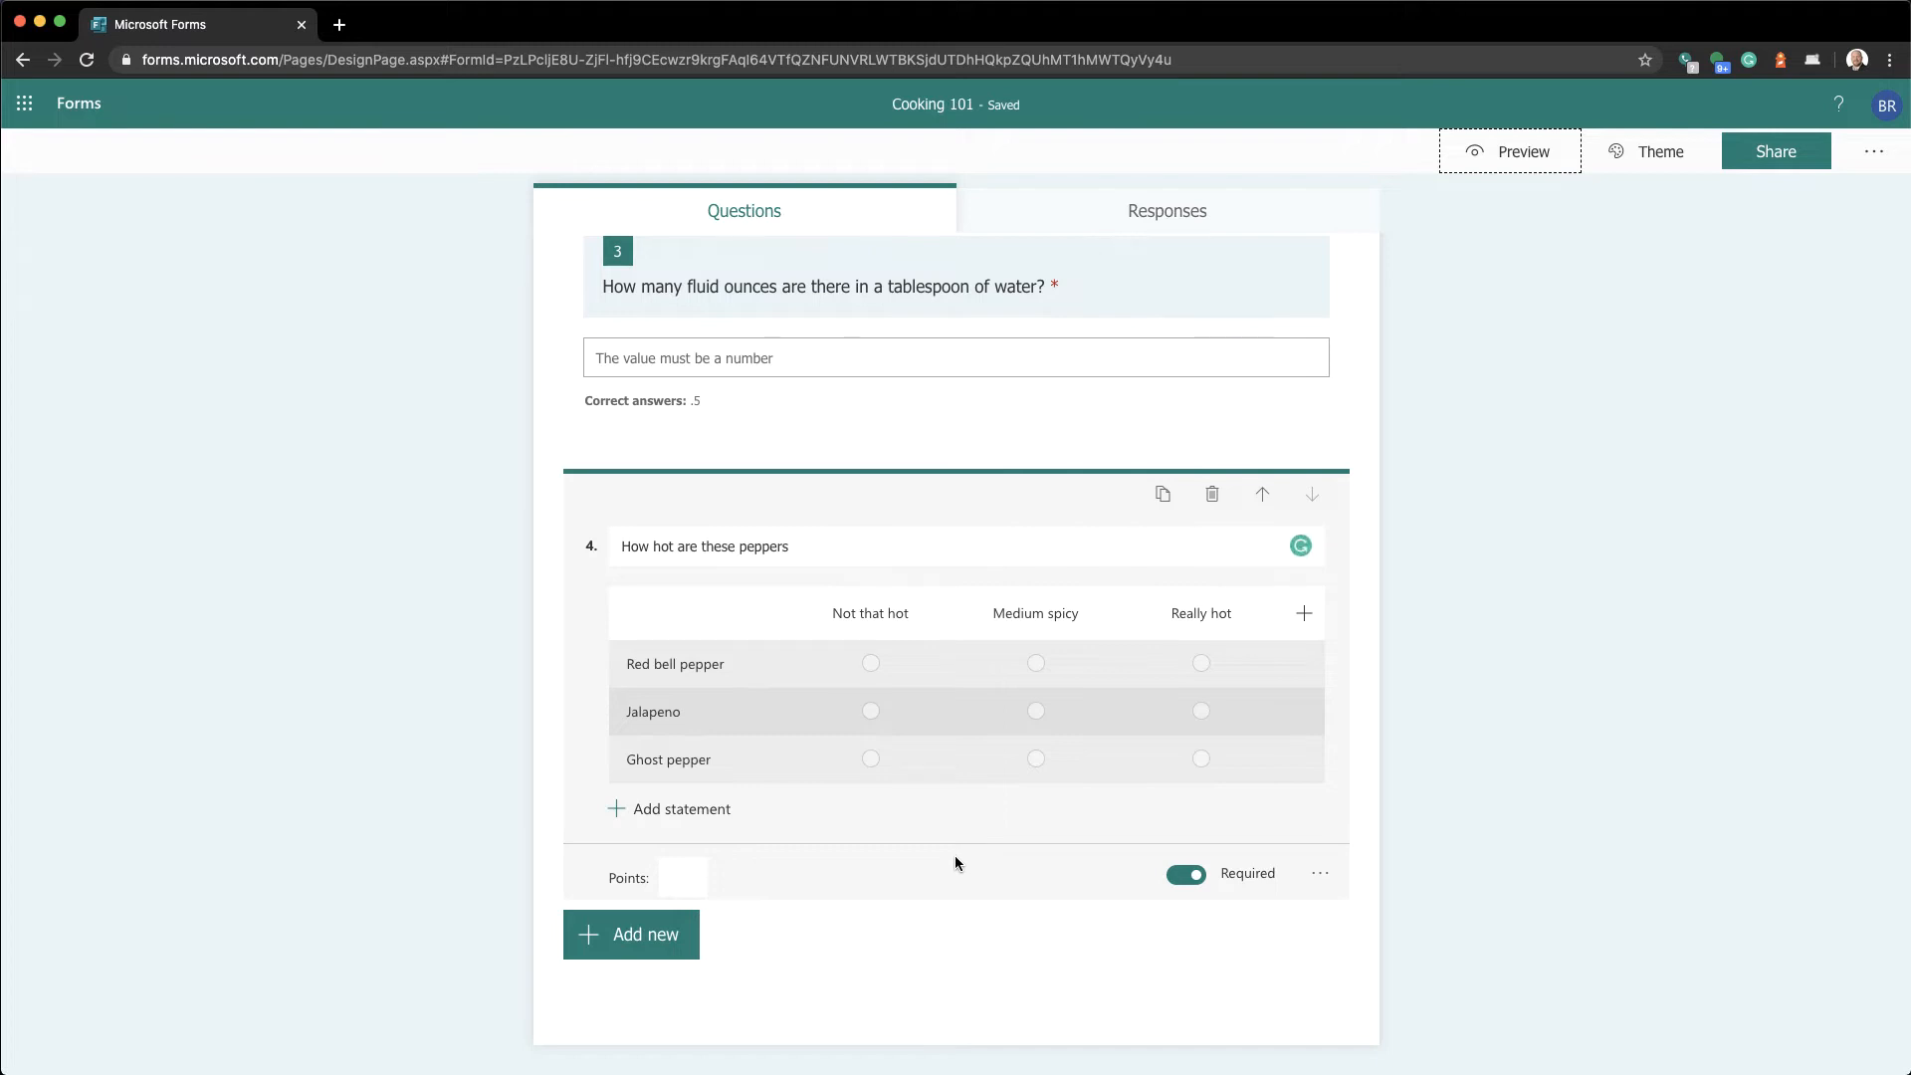
{"action": "left_click", "coordinate": [680, 880]}
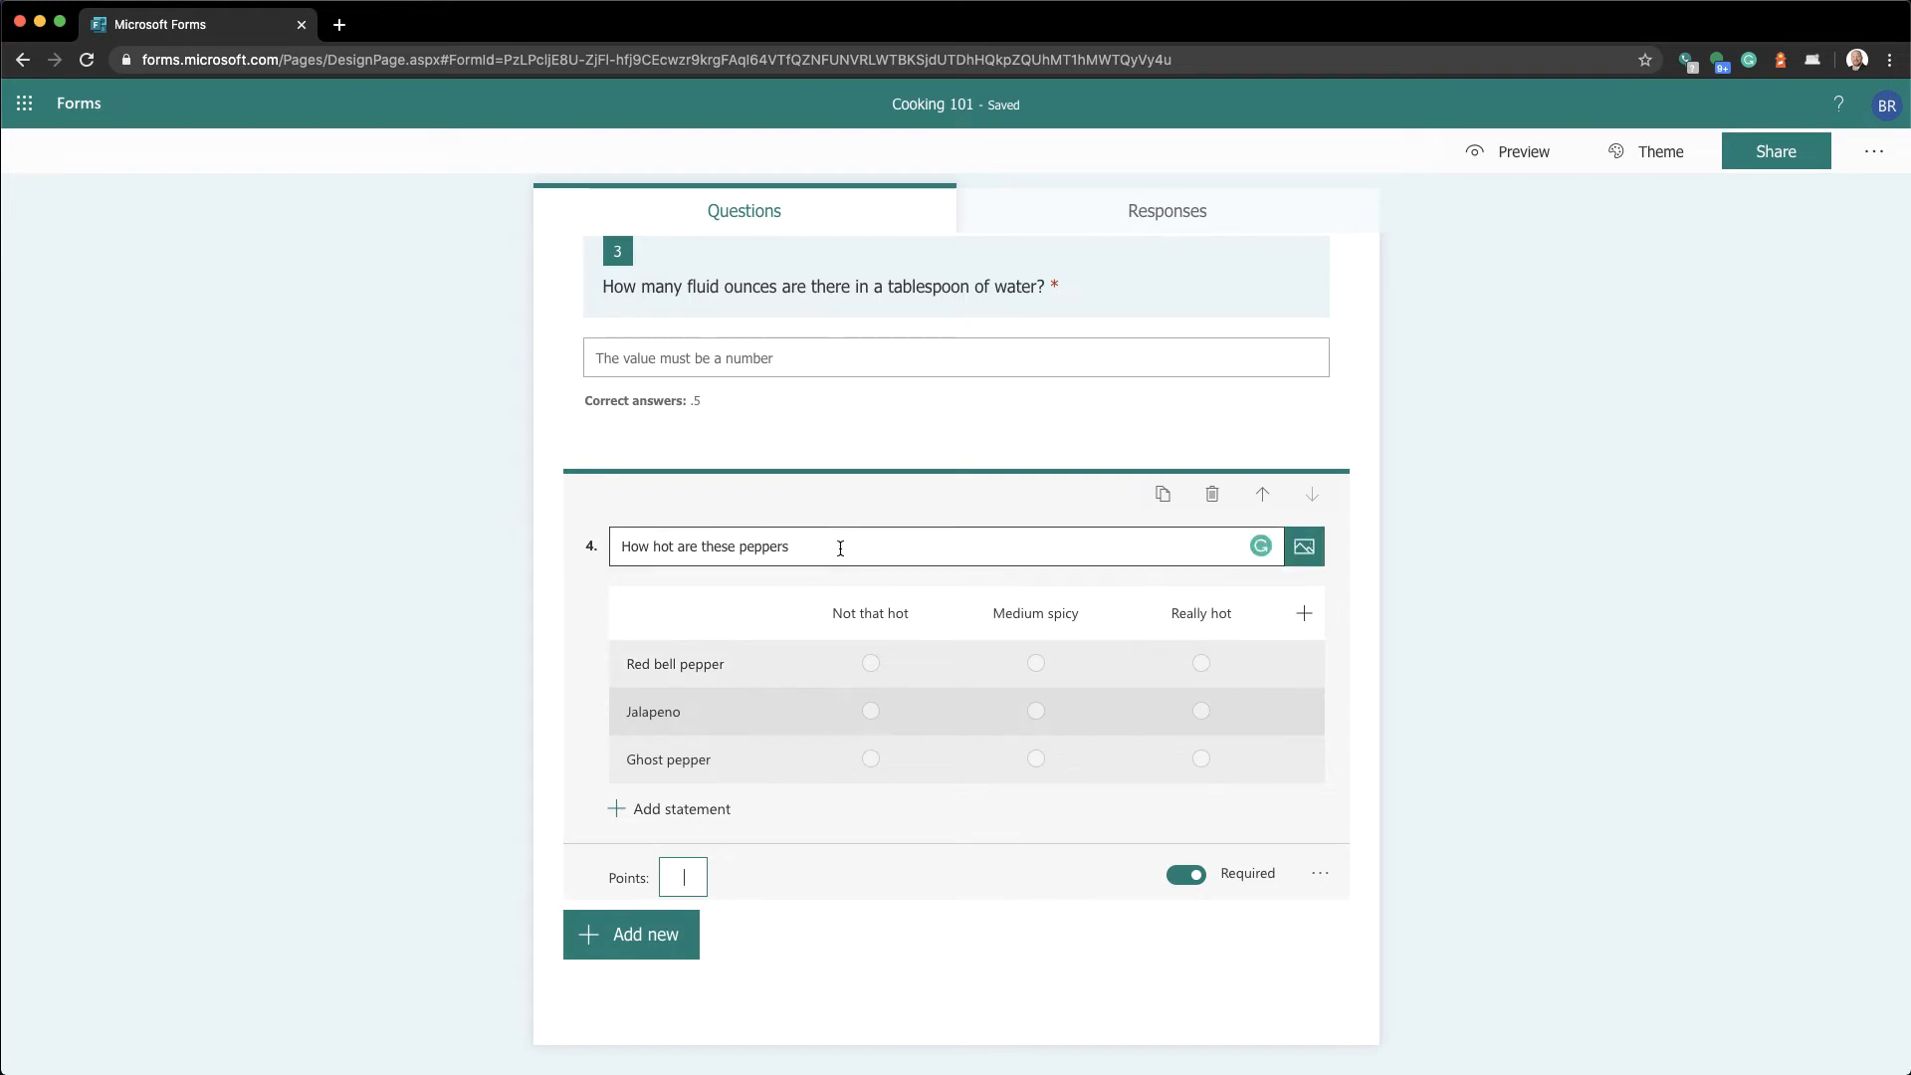
Delete the pepper rating question and add a blank Choice question as question 4
{"action": "left_click", "coordinate": [1213, 495]}
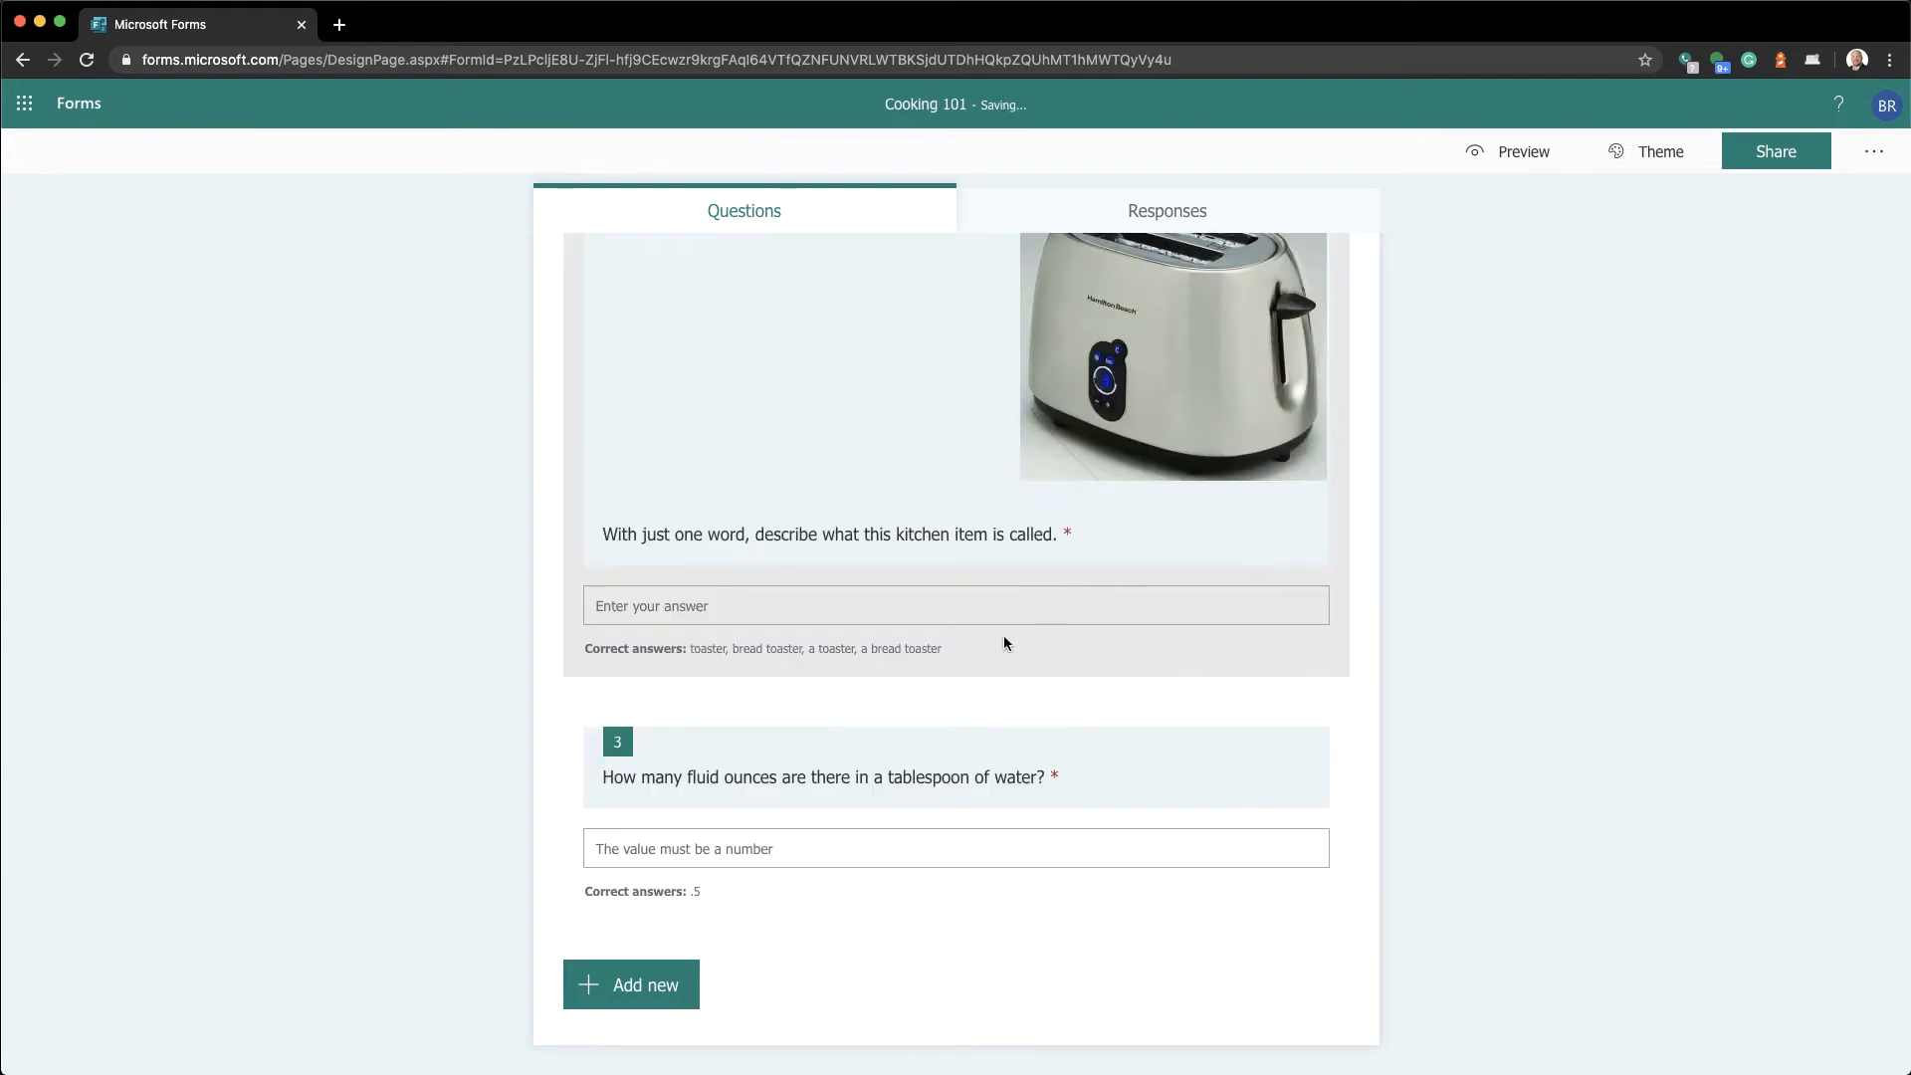
{"action": "left_click", "coordinate": [657, 990]}
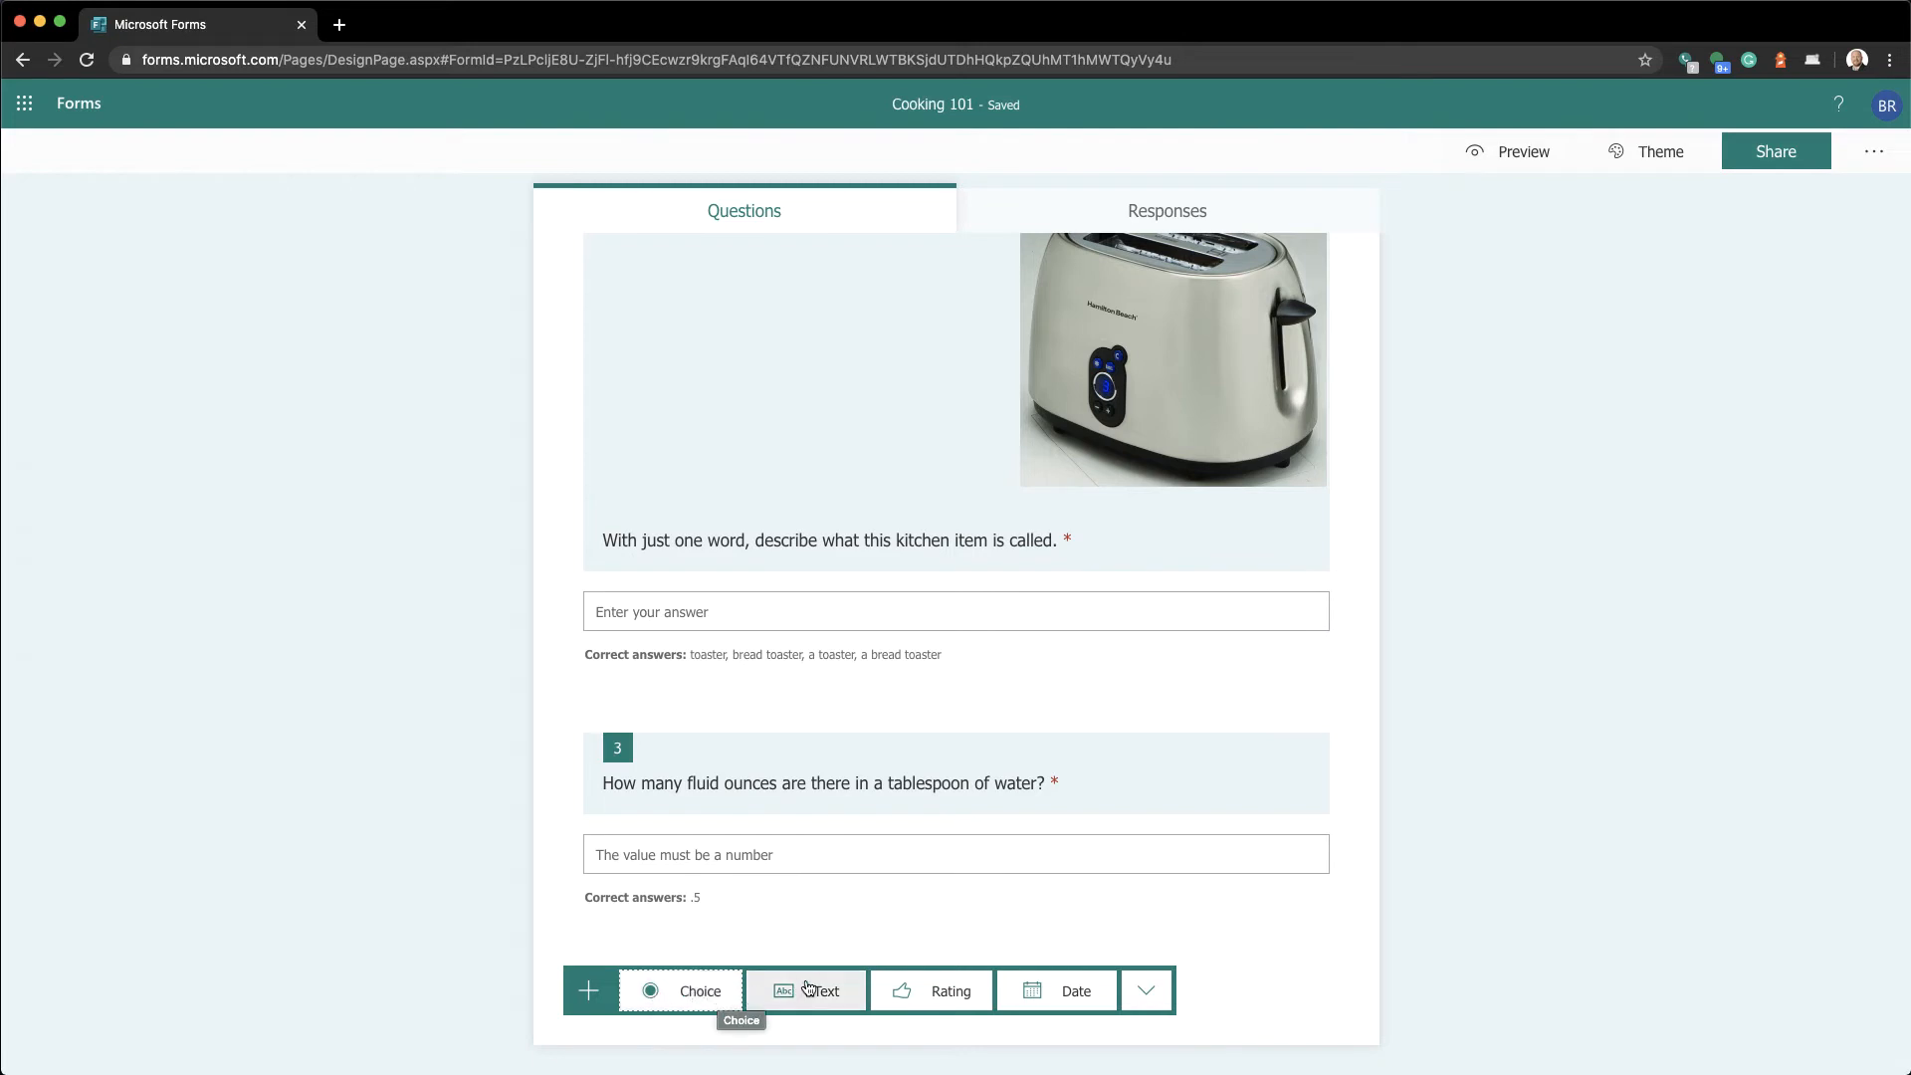
{"action": "left_click", "coordinate": [694, 991]}
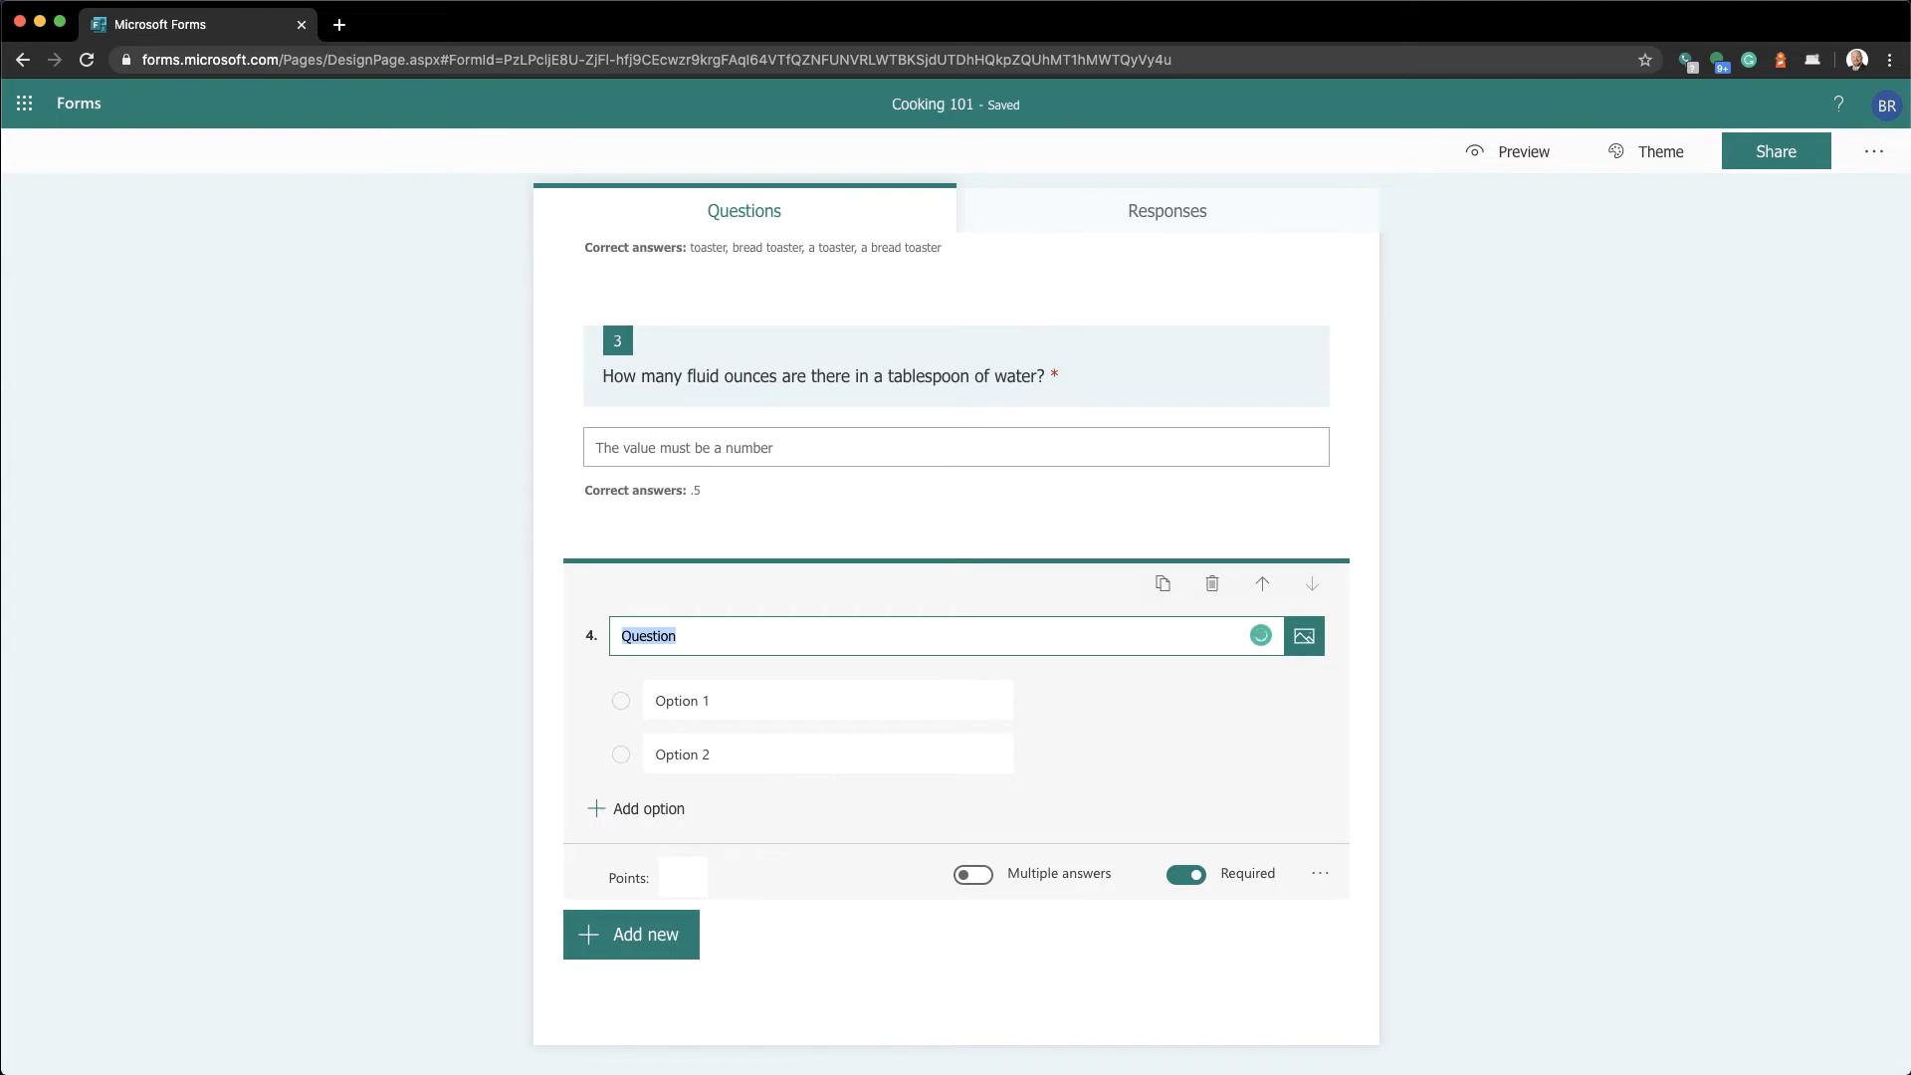
Enter 'What are the two most common temperatures you will see in cookbooks?' as question 4's title
{"action": "type", "text": "What are "}
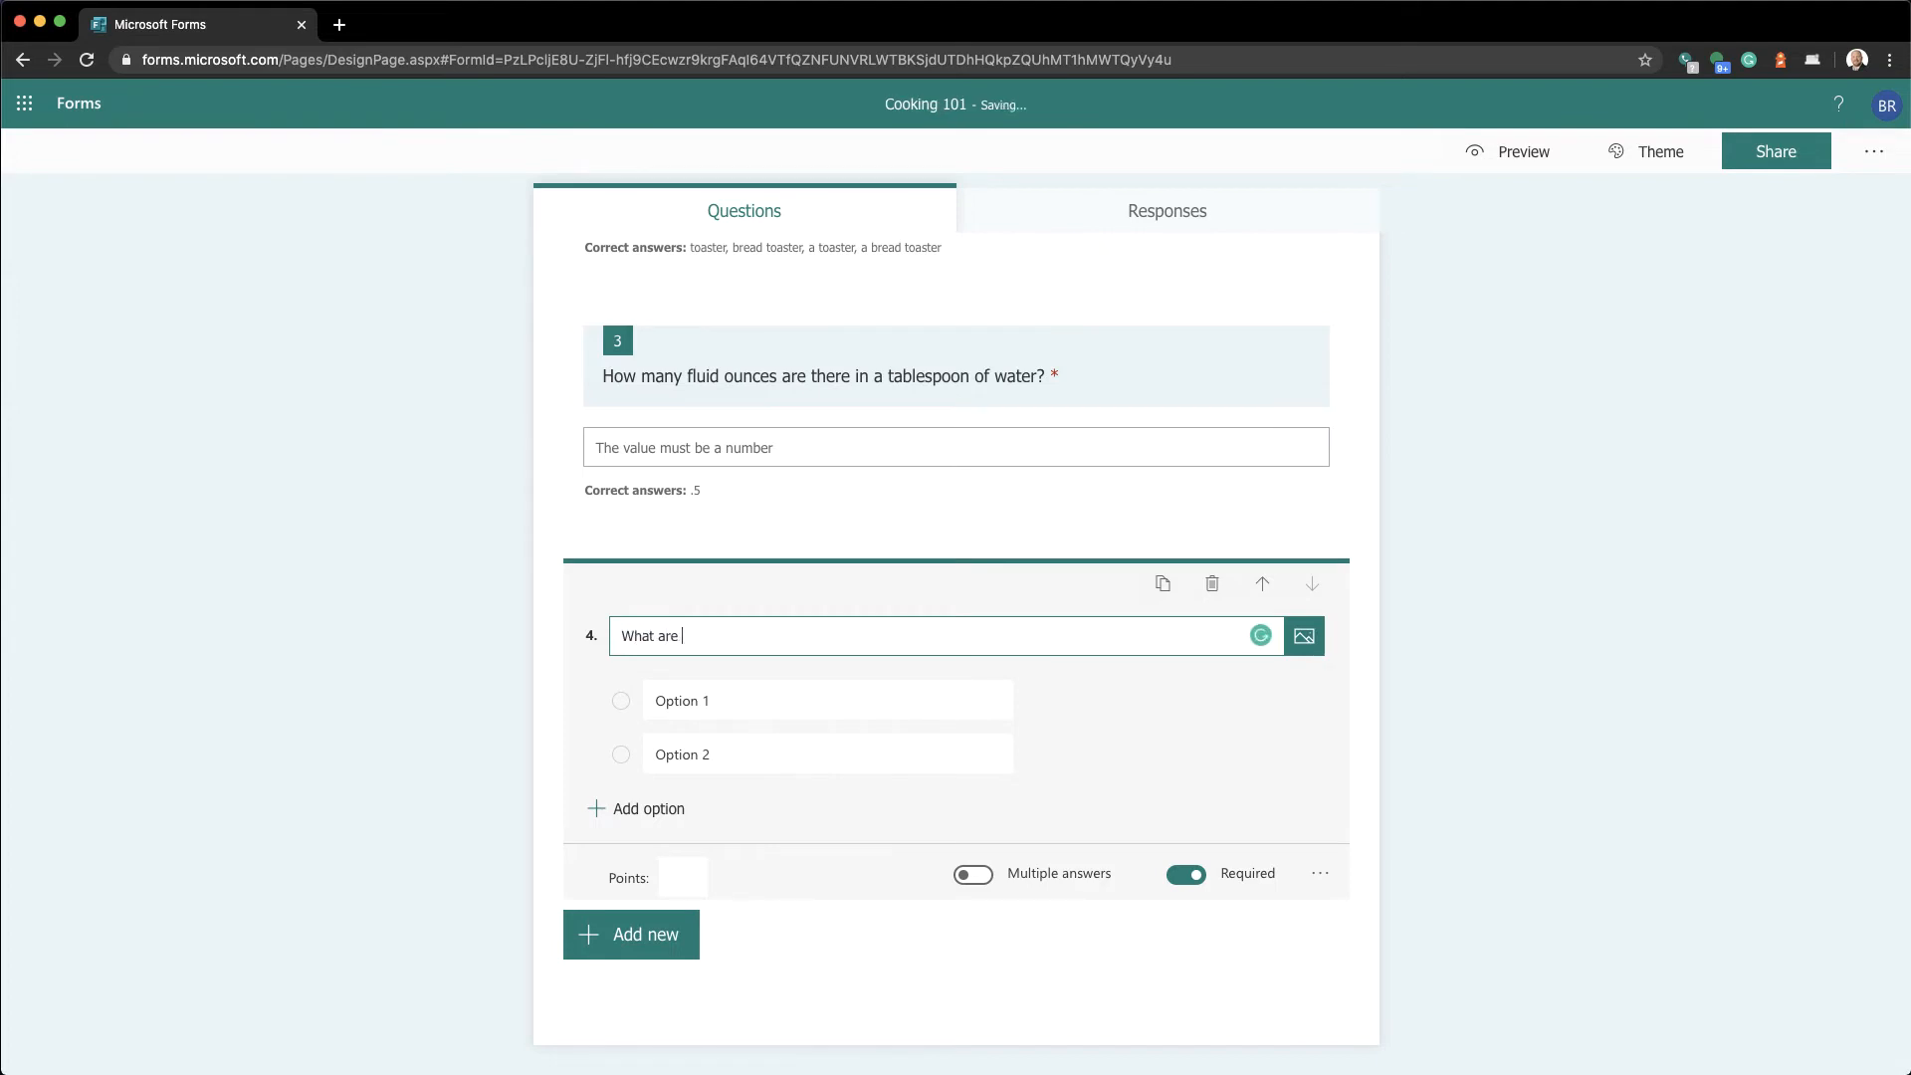
{"action": "type", "text": "the two most common tempe"}
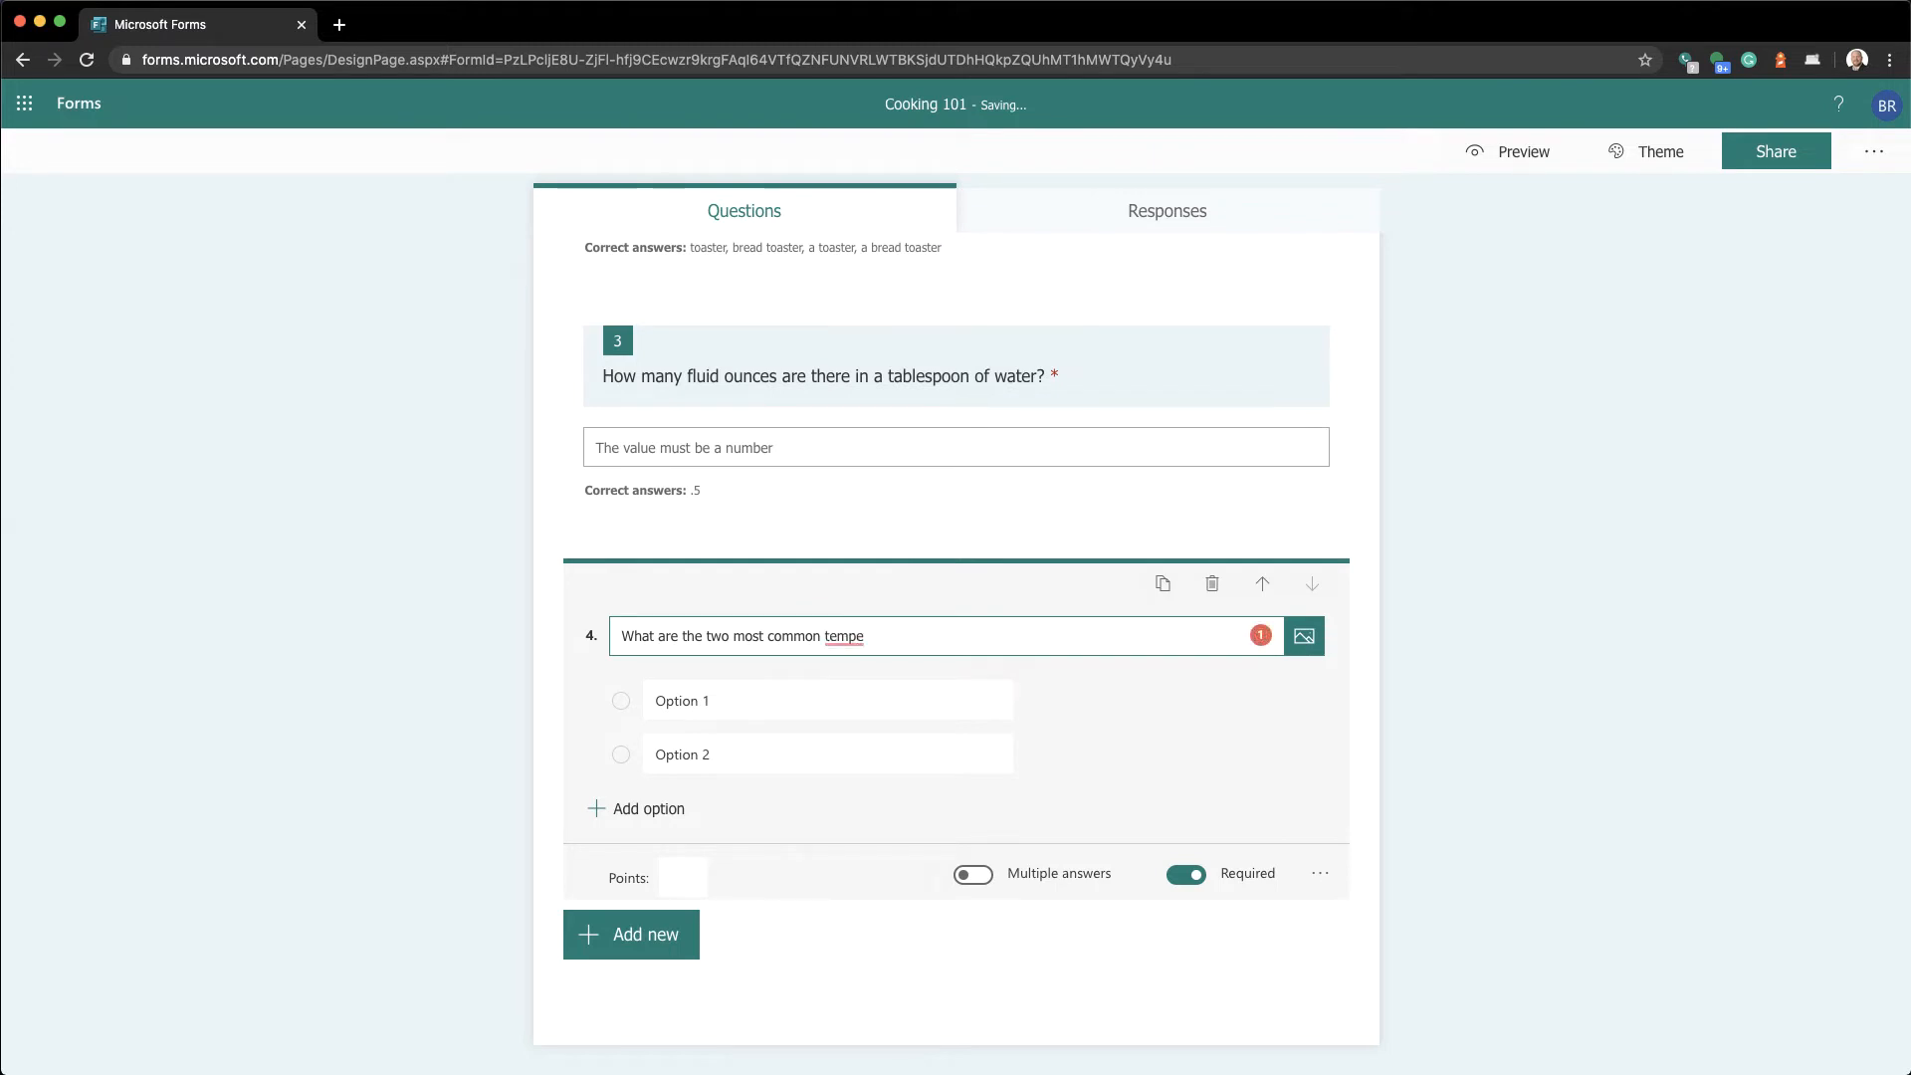
{"action": "type", "text": "ratu"}
{"action": "type", "text": "re "}
{"action": "type", "text": " uyi"}
{"action": "key", "text": "BackSpace"}
{"action": "key", "text": "BackSpace"}
{"action": "type", "text": "you will see in cookboo"}
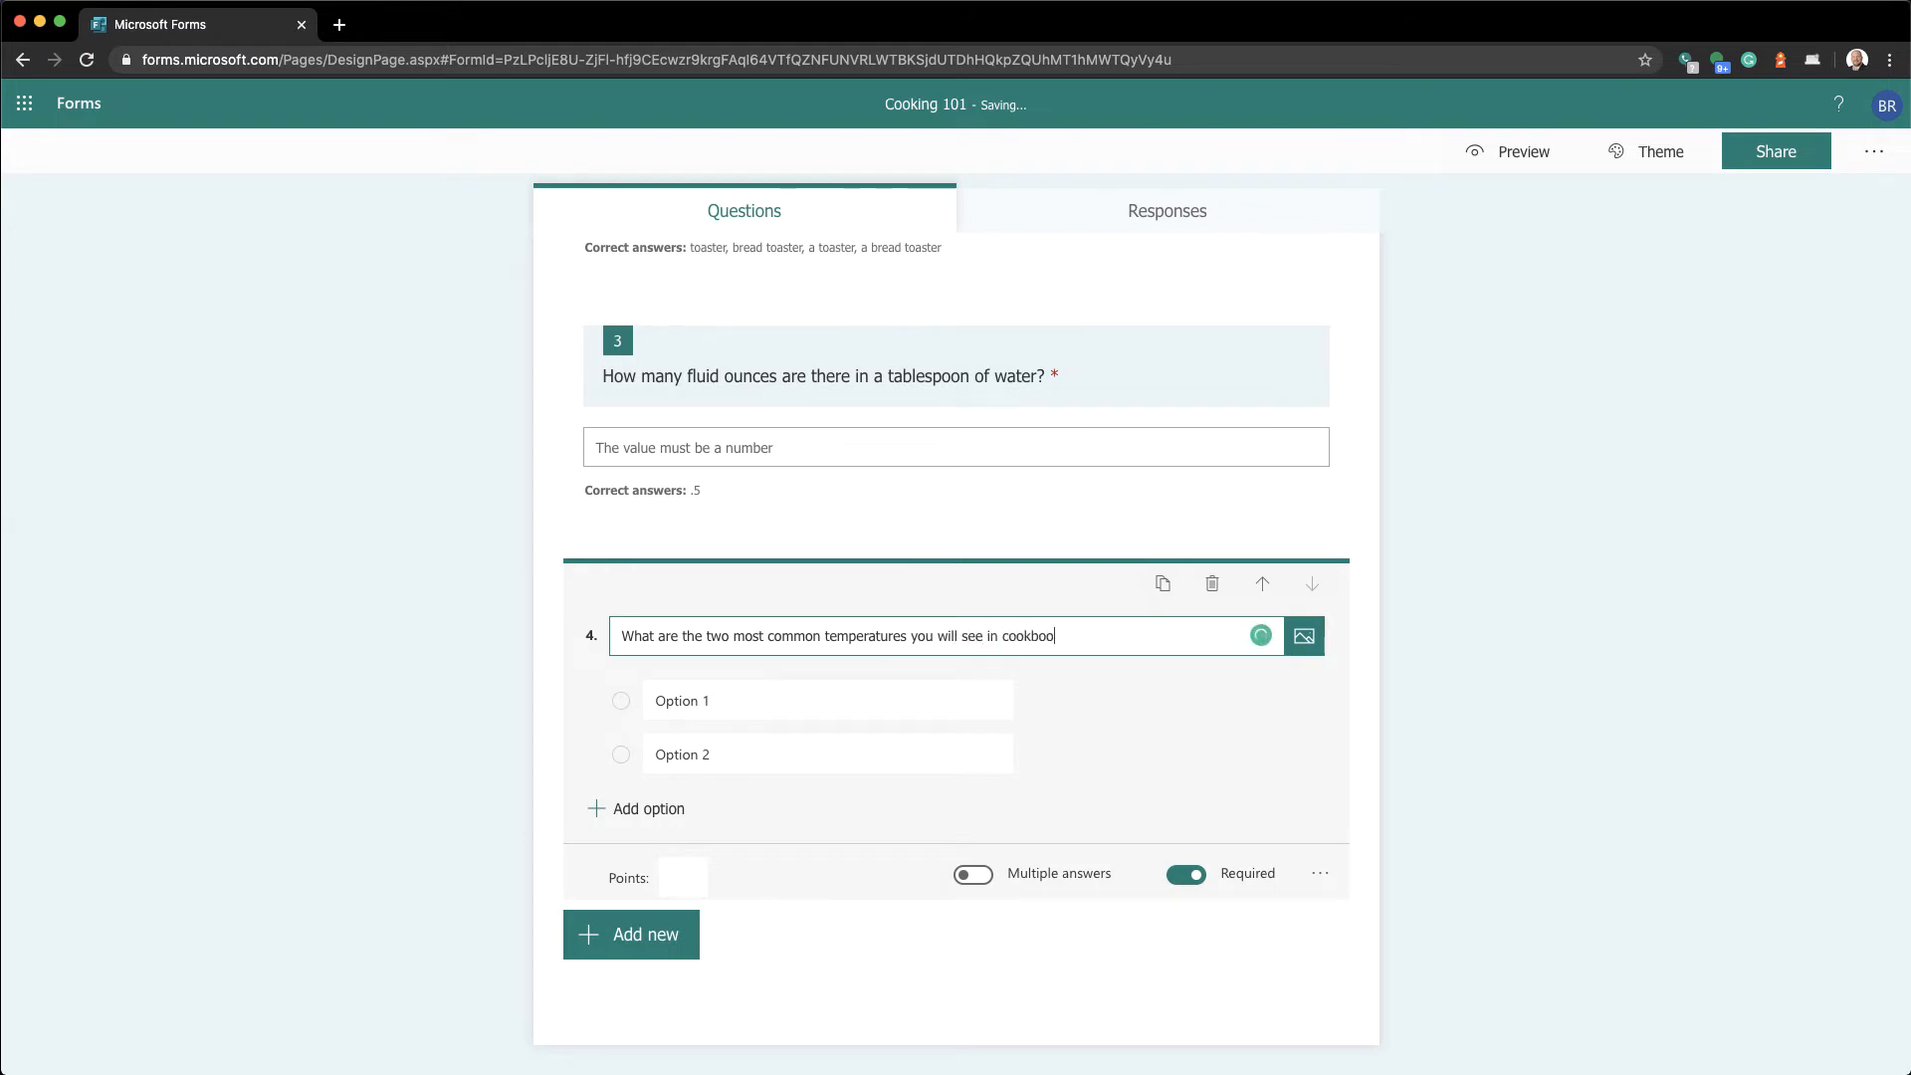
{"action": "type", "text": "ks"}
{"action": "key", "text": "BackSpace"}
{"action": "left_click", "coordinate": [692, 690]}
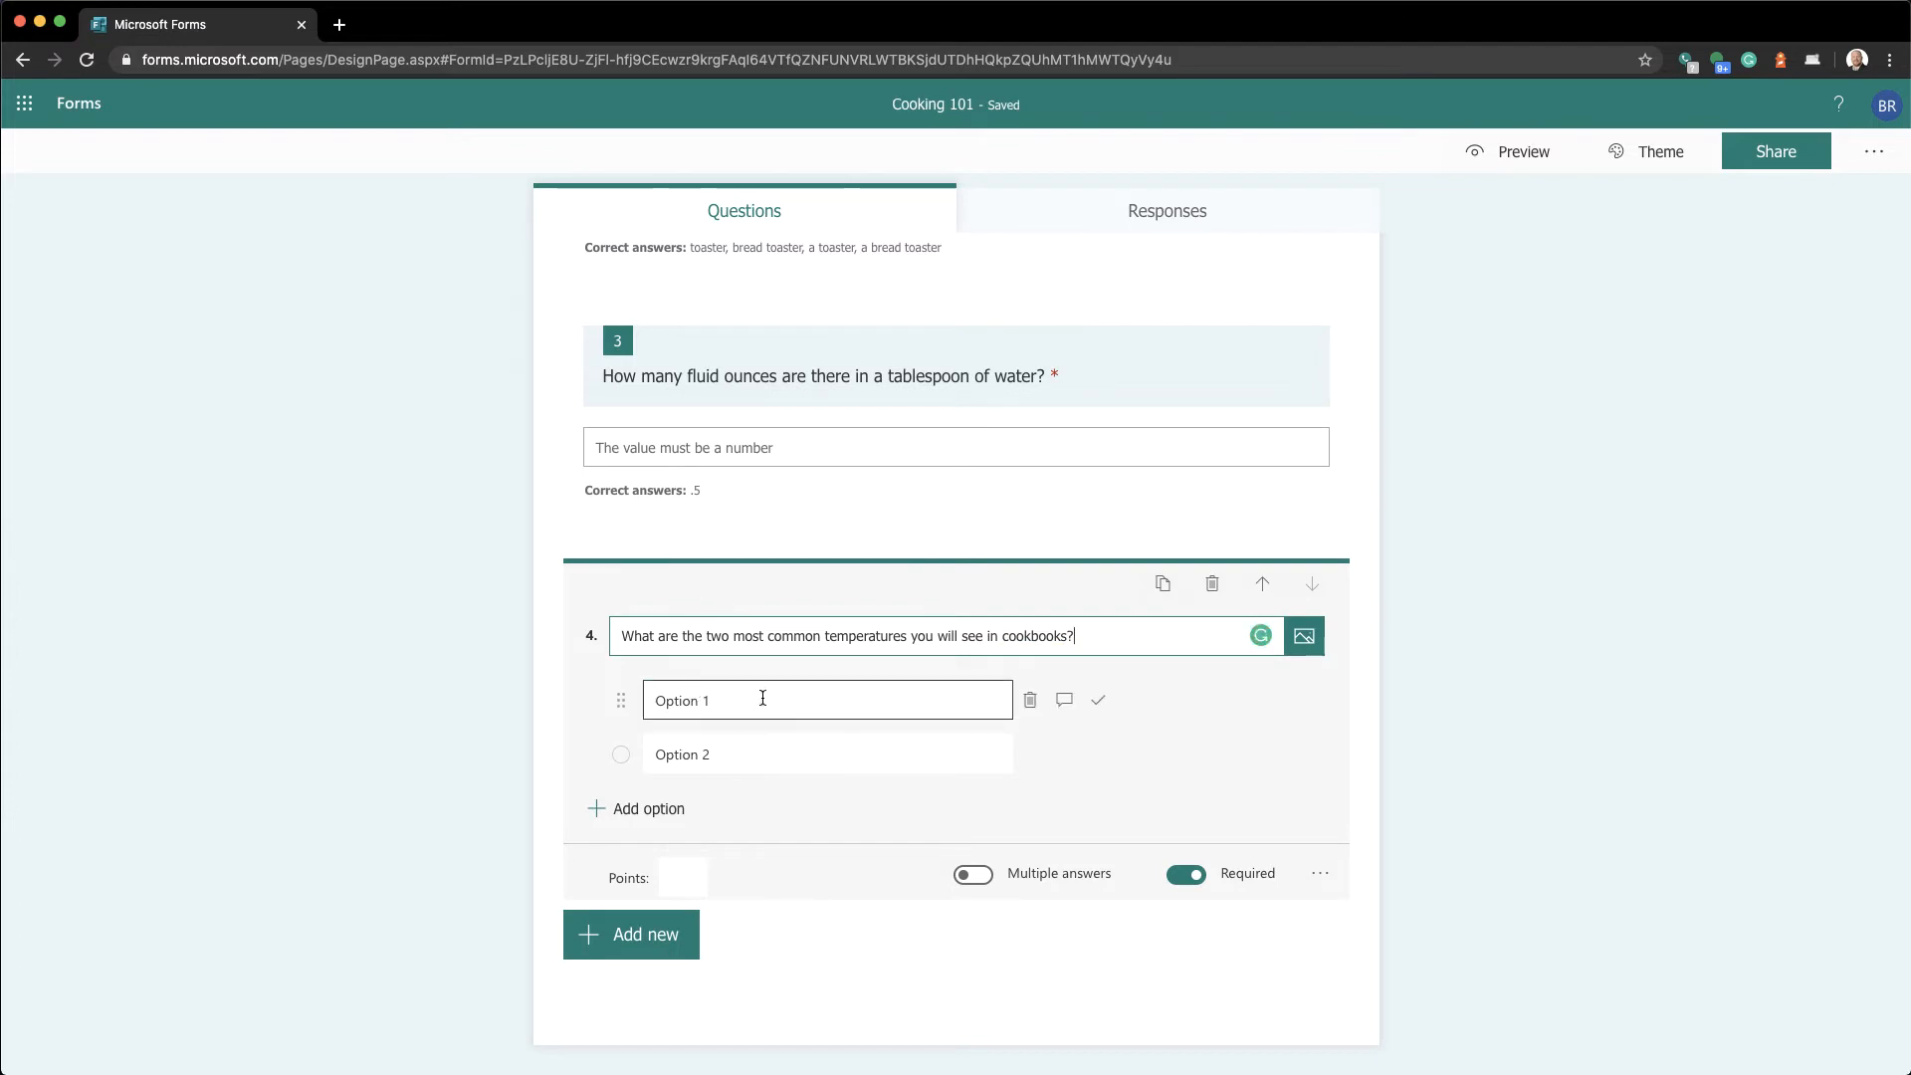
Replace the first two placeholder options with Fahrenheit and Celcius
{"action": "left_click_drag", "start_coordinate": [762, 696], "coordinate": [648, 699]}
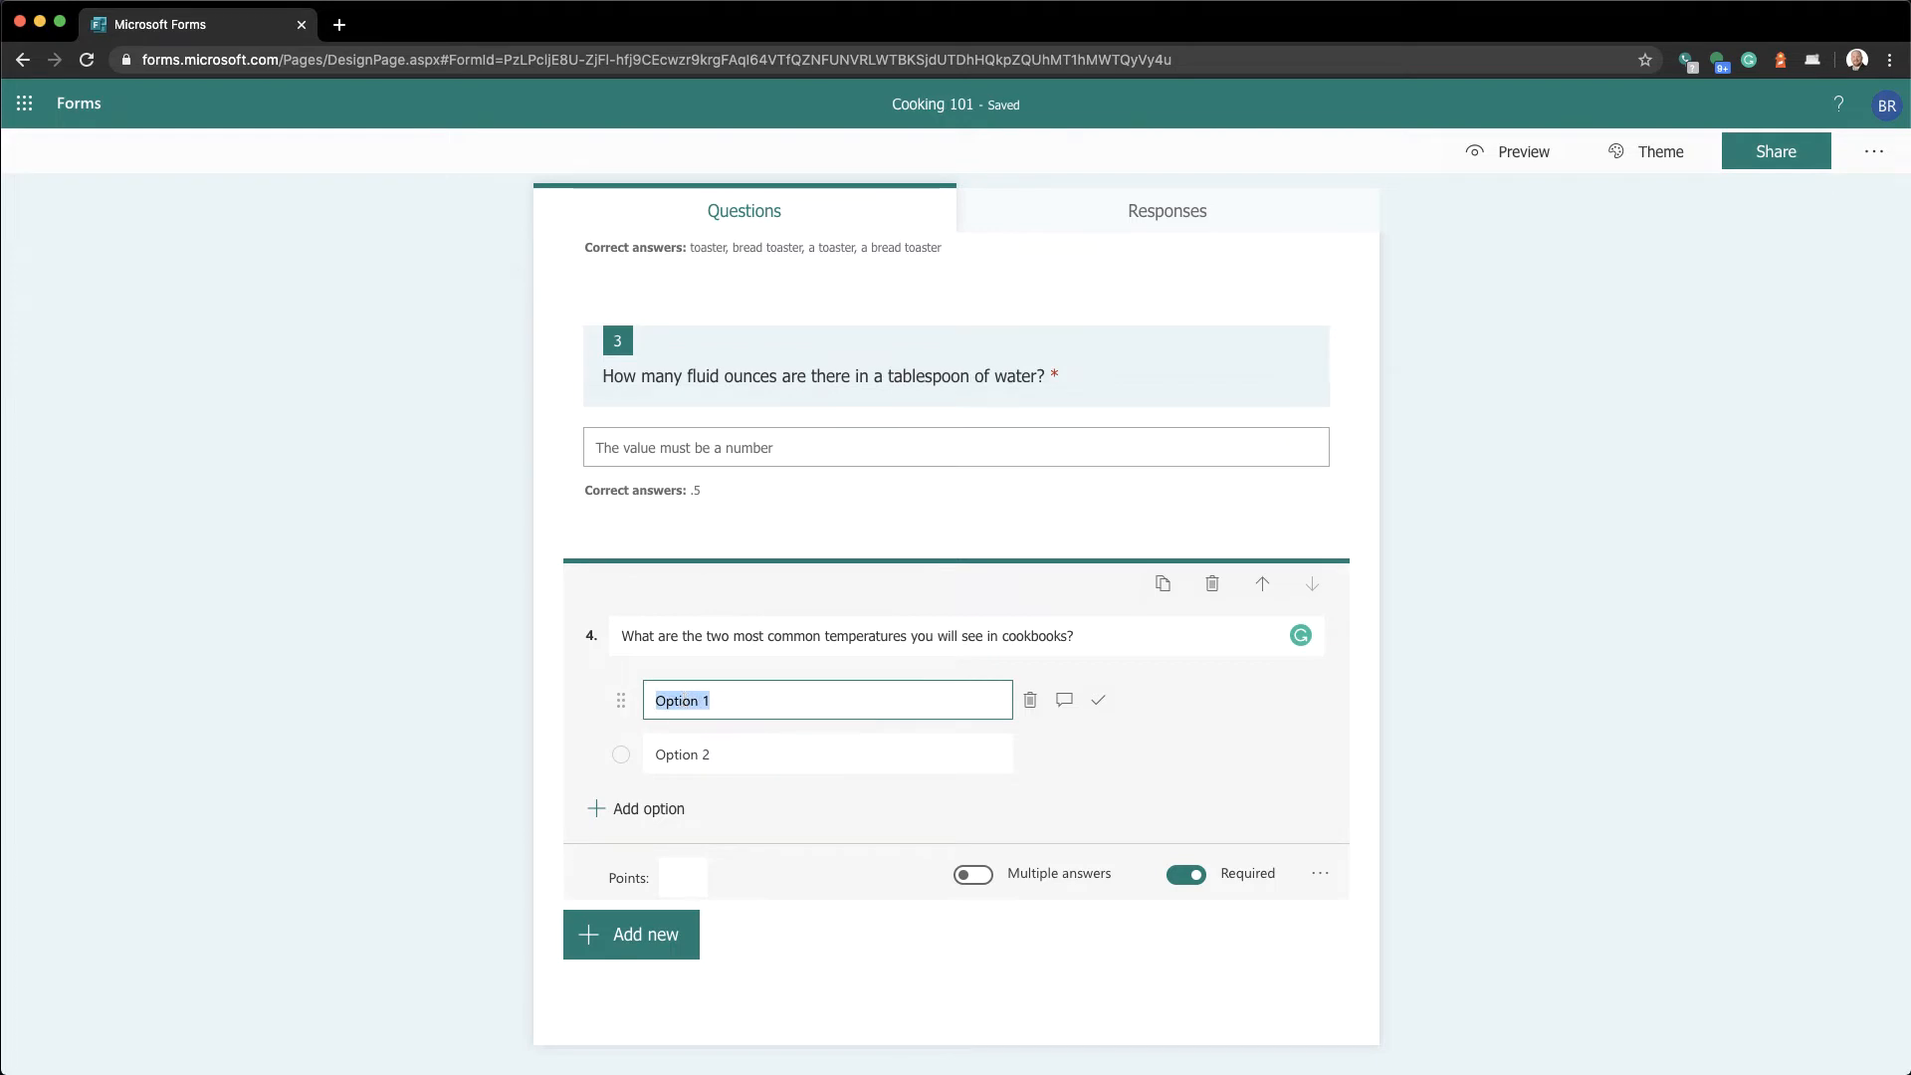
{"action": "type", "text": "Fahrenheit"}
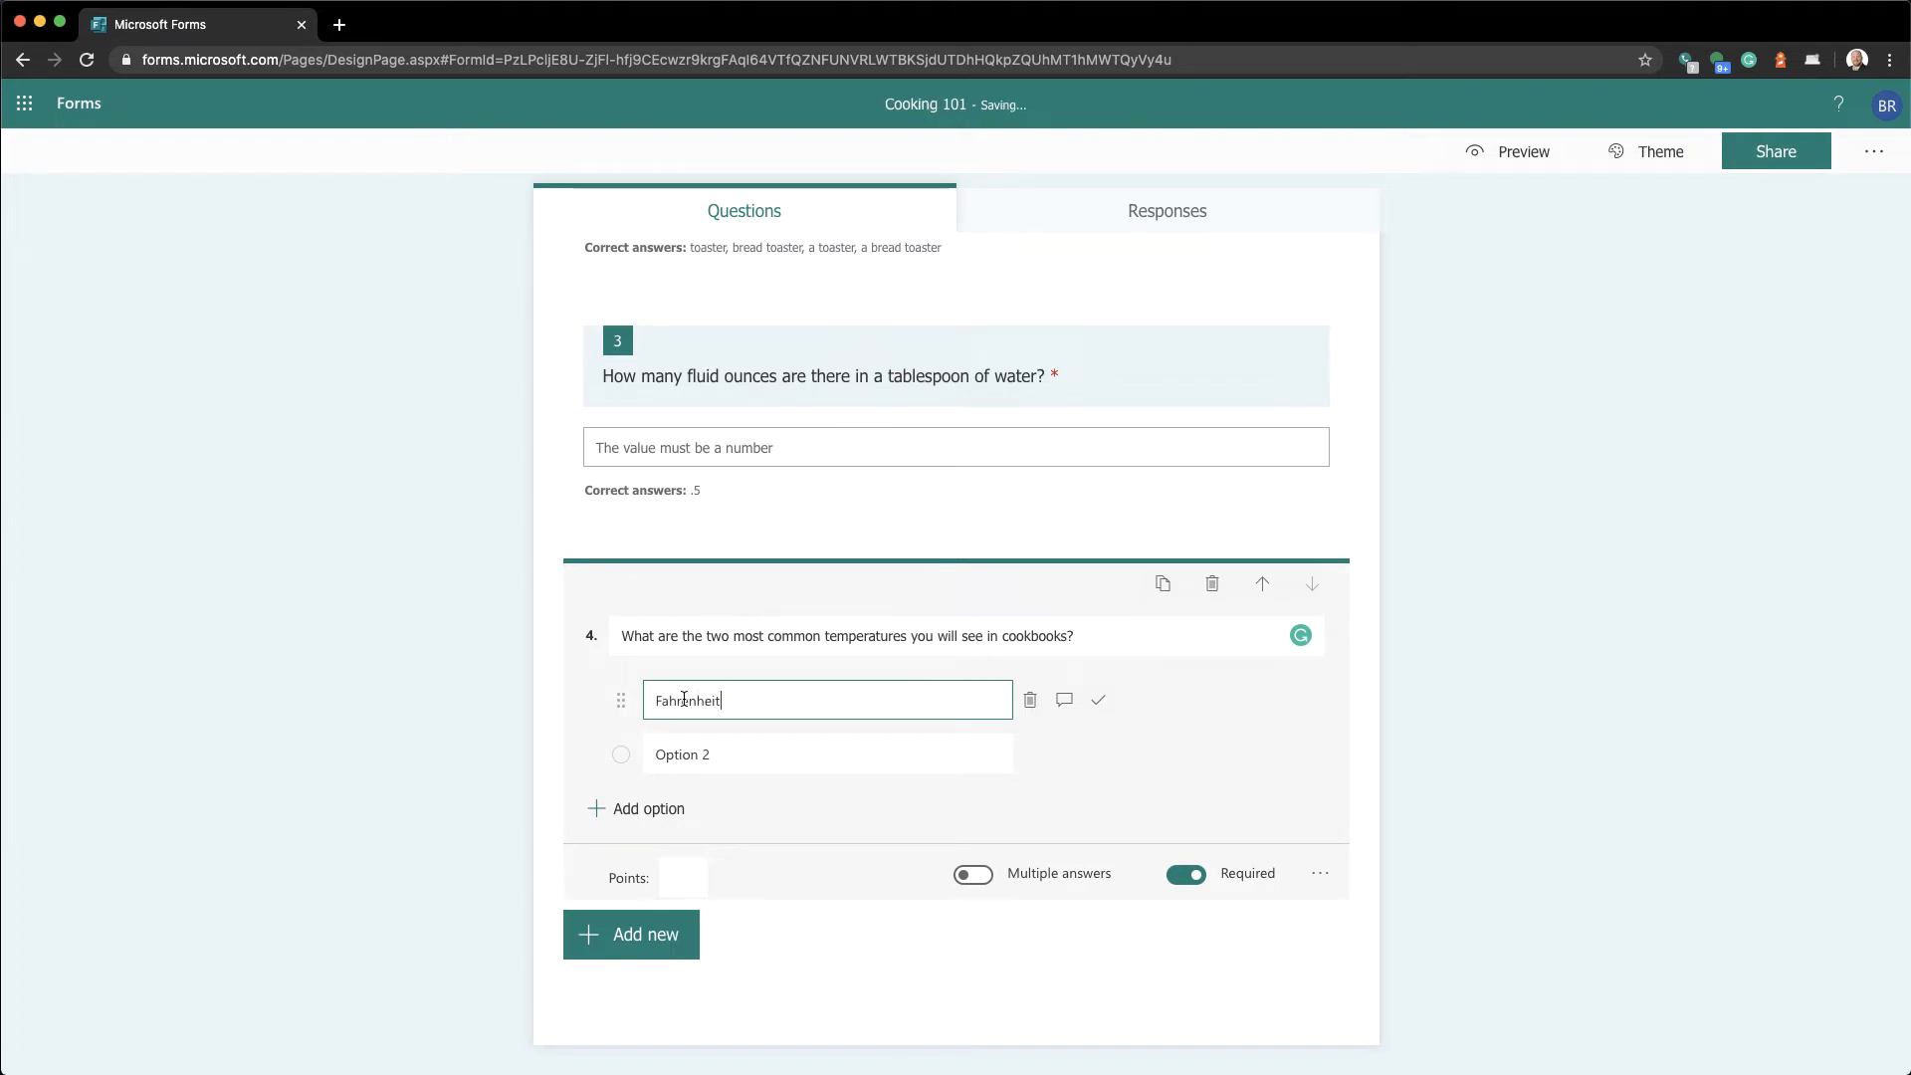
{"action": "left_click", "coordinate": [767, 753]}
{"action": "type", "text": "Ce"}
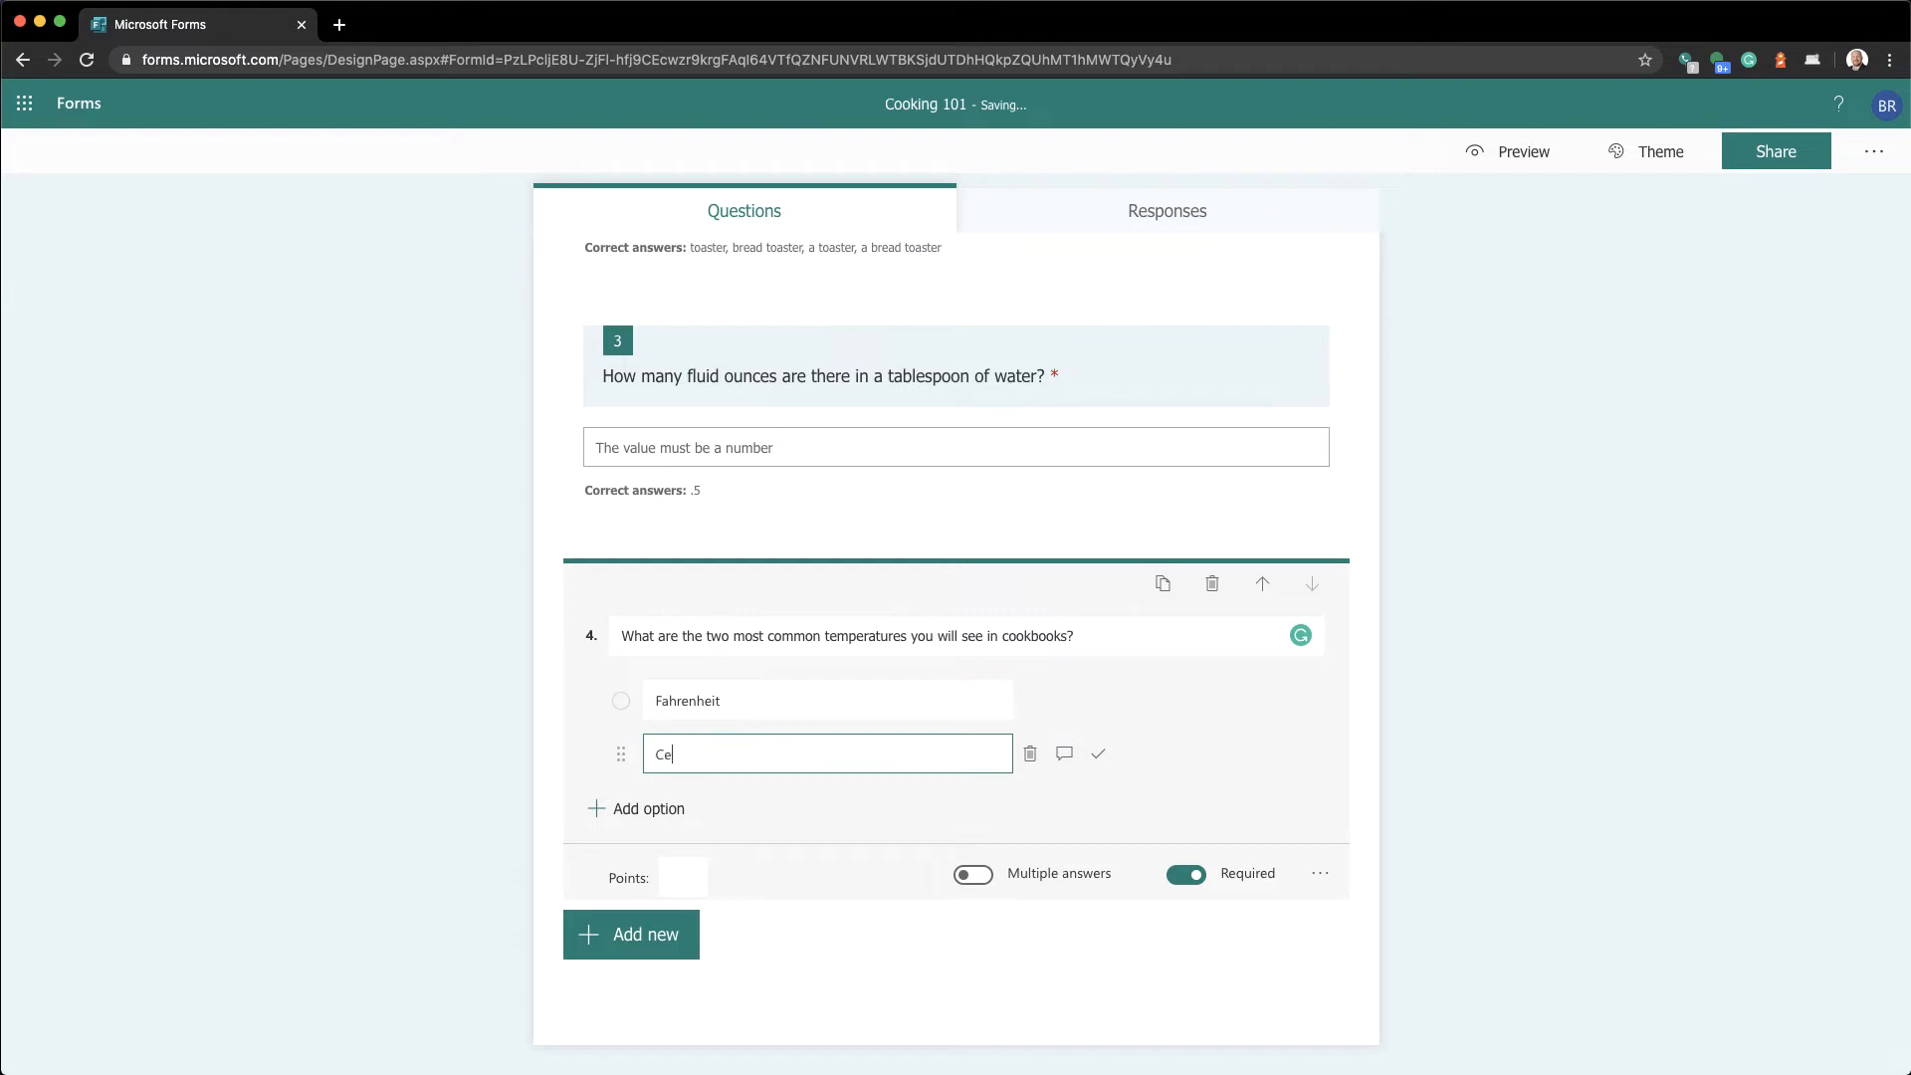
{"action": "type", "text": "lcius"}
{"action": "key", "text": "Tab"}
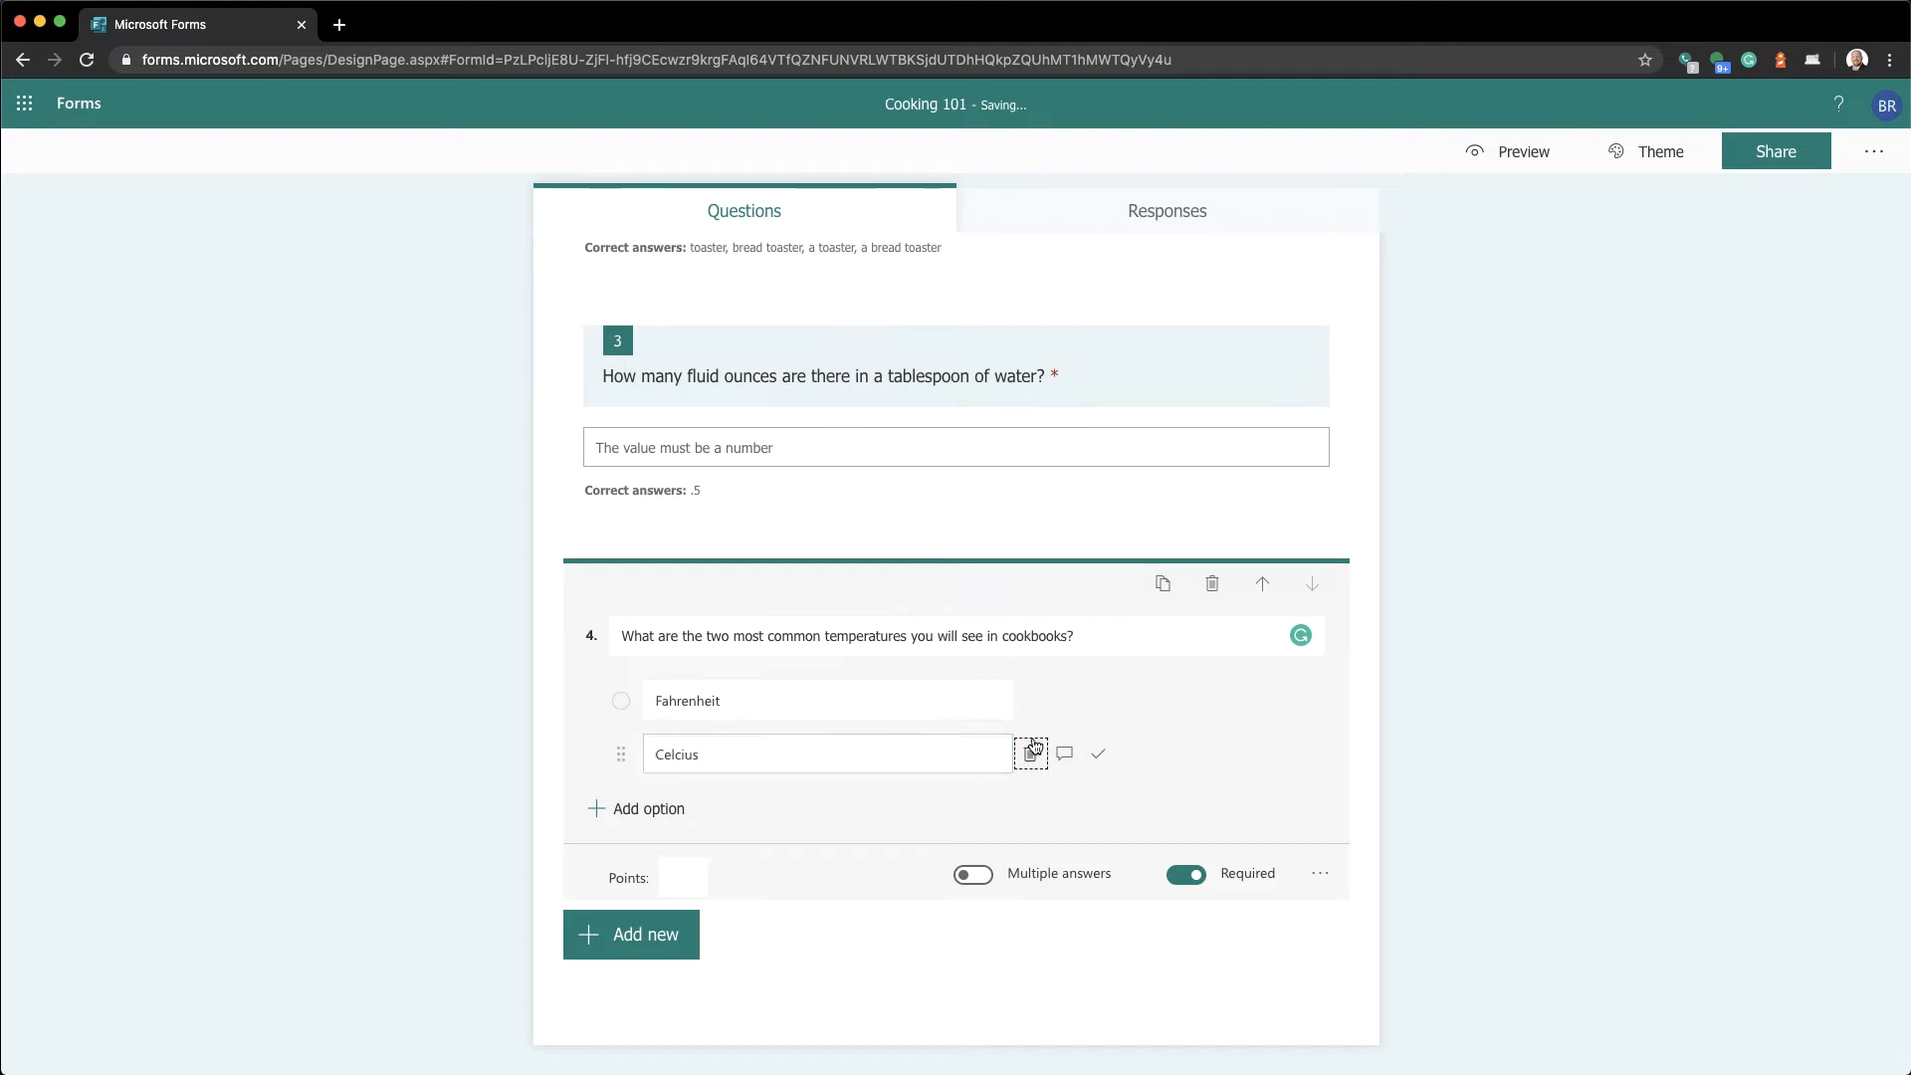
{"action": "key", "text": "Return"}
{"action": "left_click", "coordinate": [661, 807]}
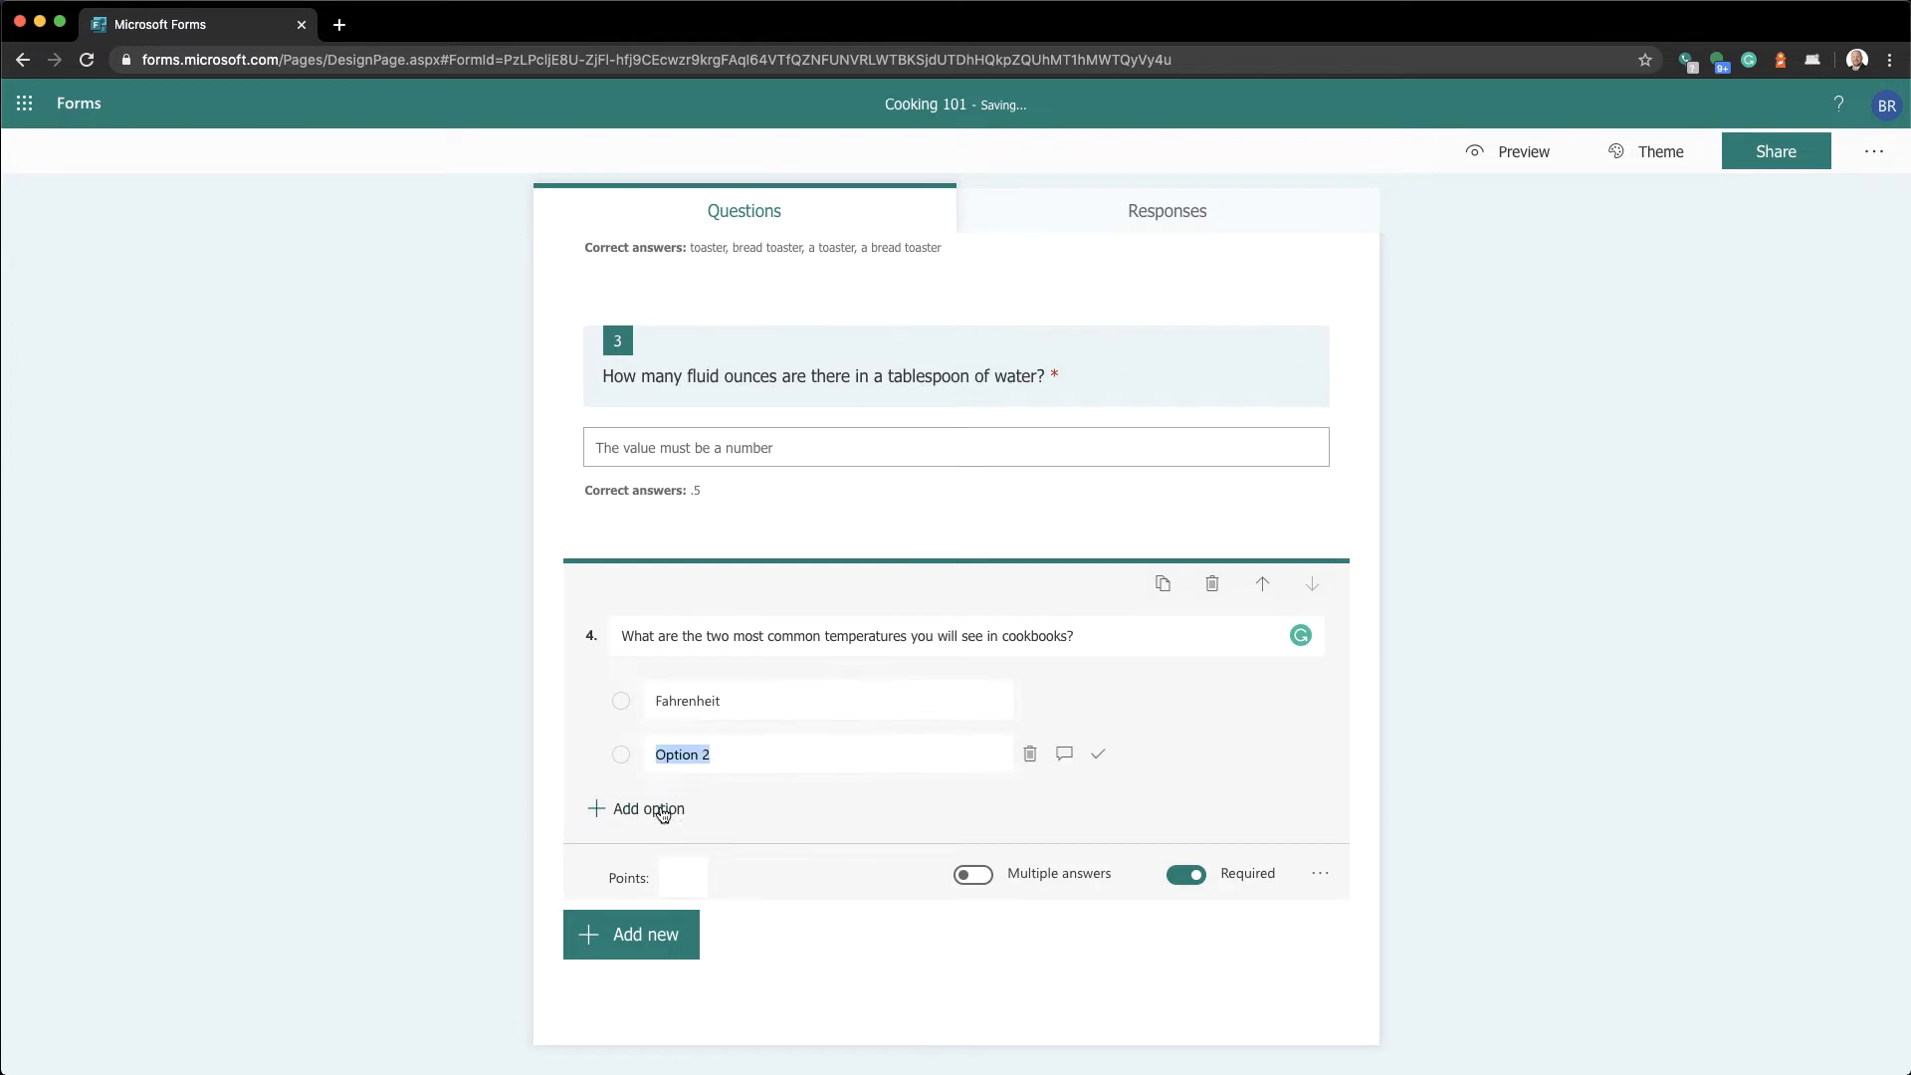
{"action": "type", "text": "Cel"}
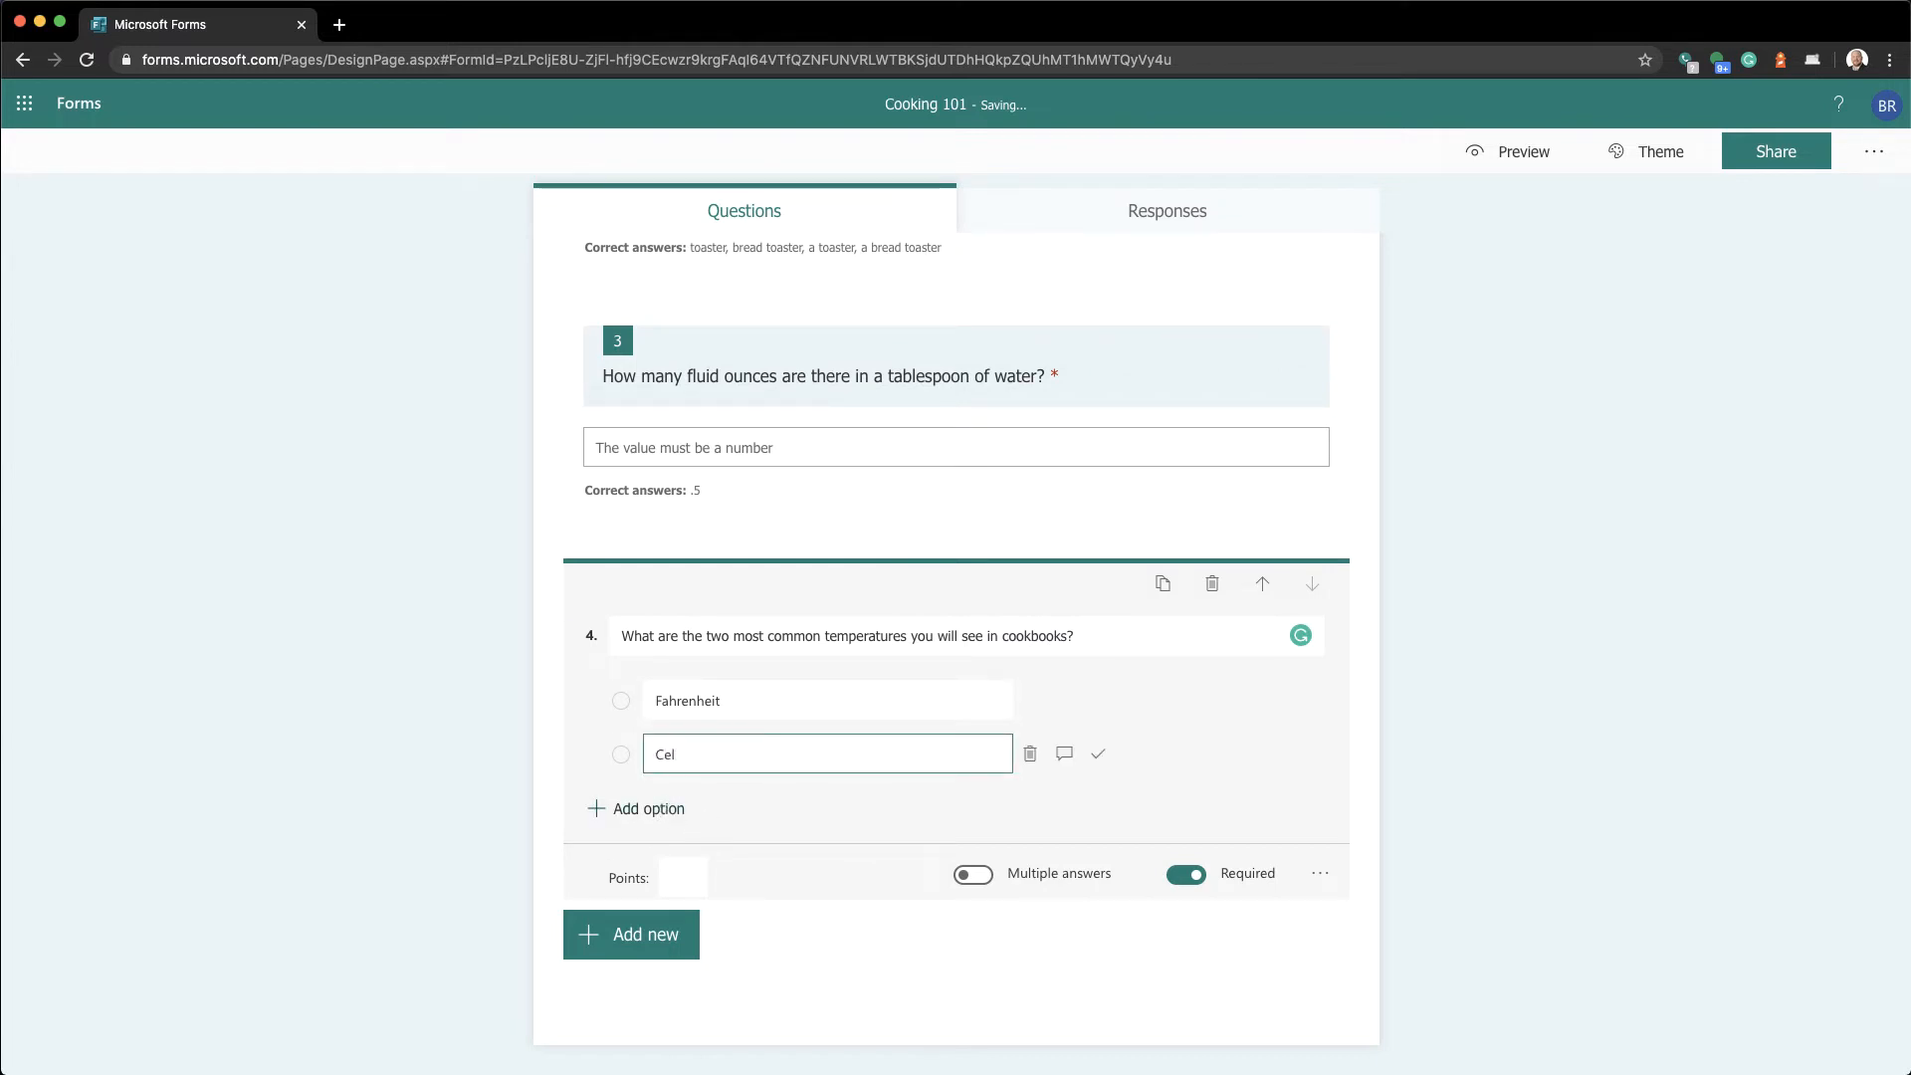
{"action": "type", "text": "cius"}
Add a third answer choice, Kelvin
{"action": "left_click", "coordinate": [649, 806]}
{"action": "double_click", "coordinate": [728, 699]}
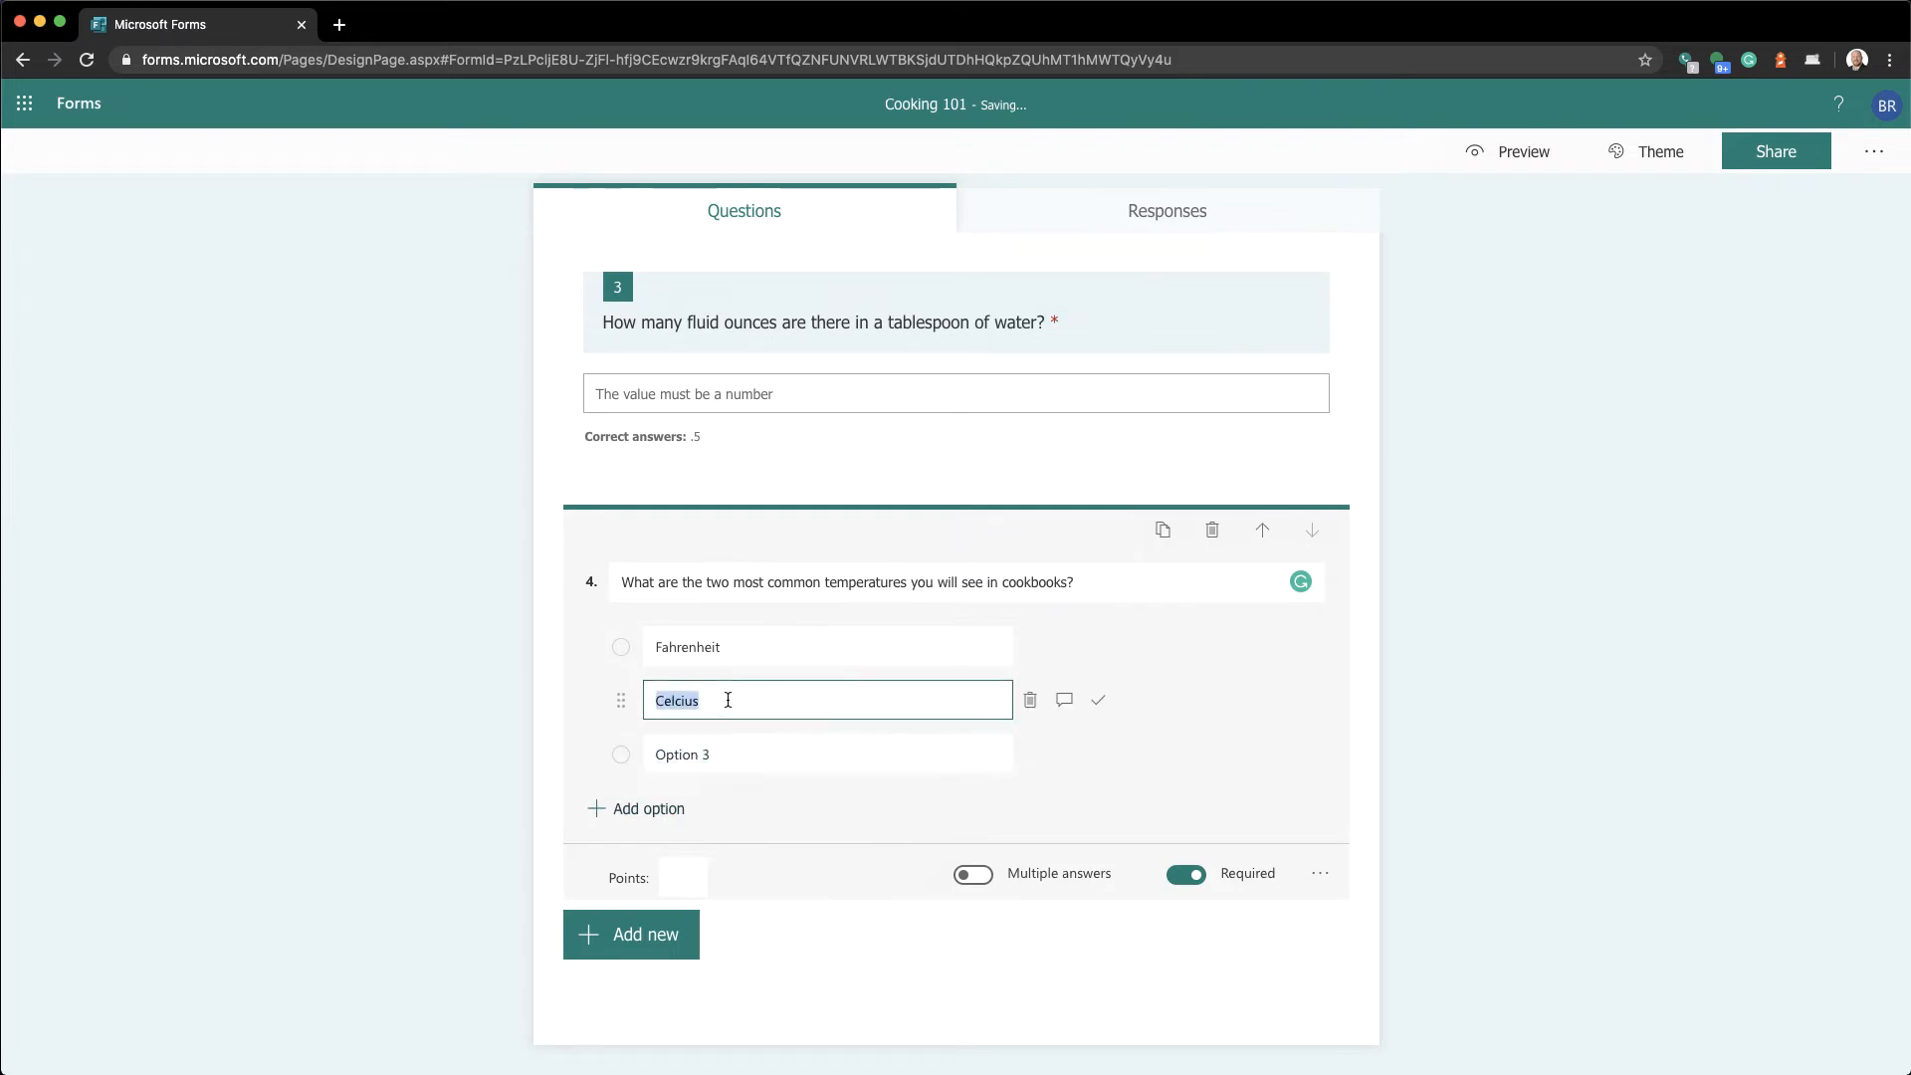
{"action": "left_click", "coordinate": [726, 754]}
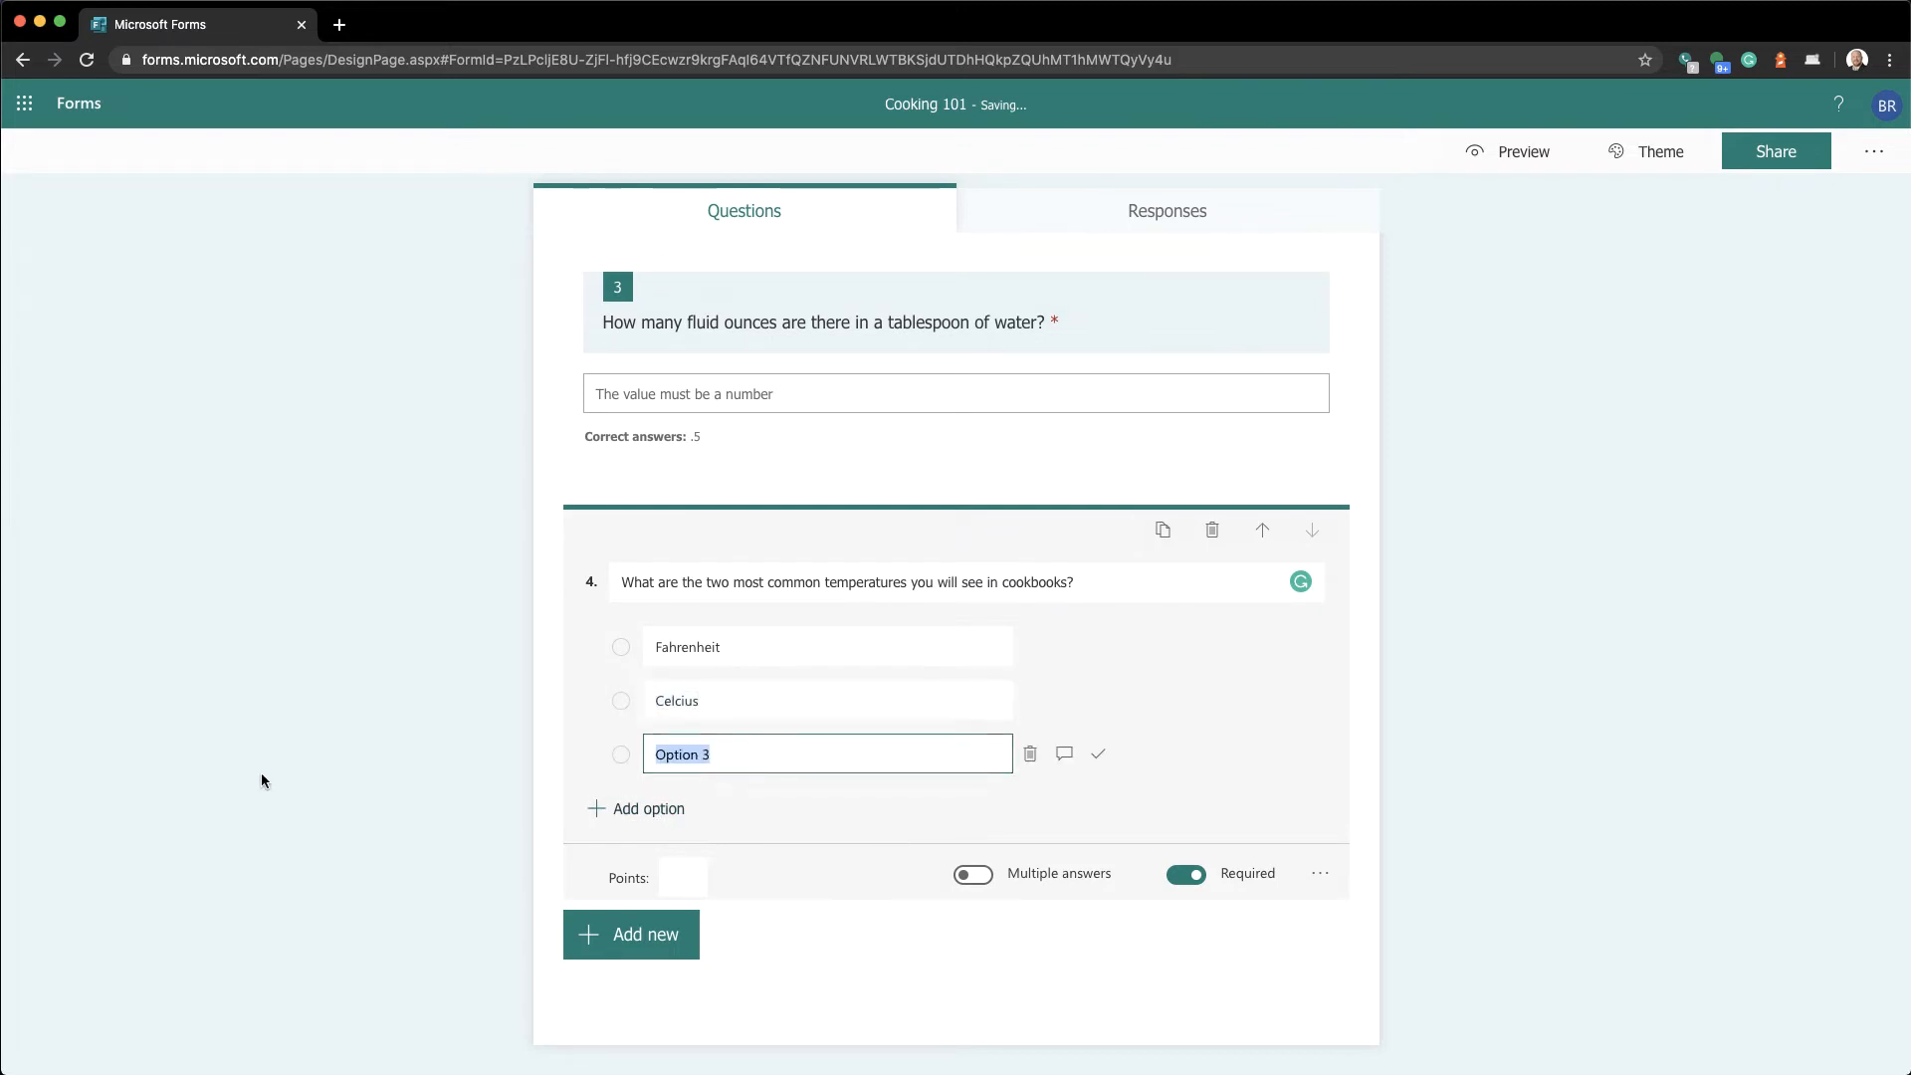
{"action": "type", "text": "Kaleving"}
{"action": "key", "text": "super+a"}
{"action": "type", "text": "Kelvin"}
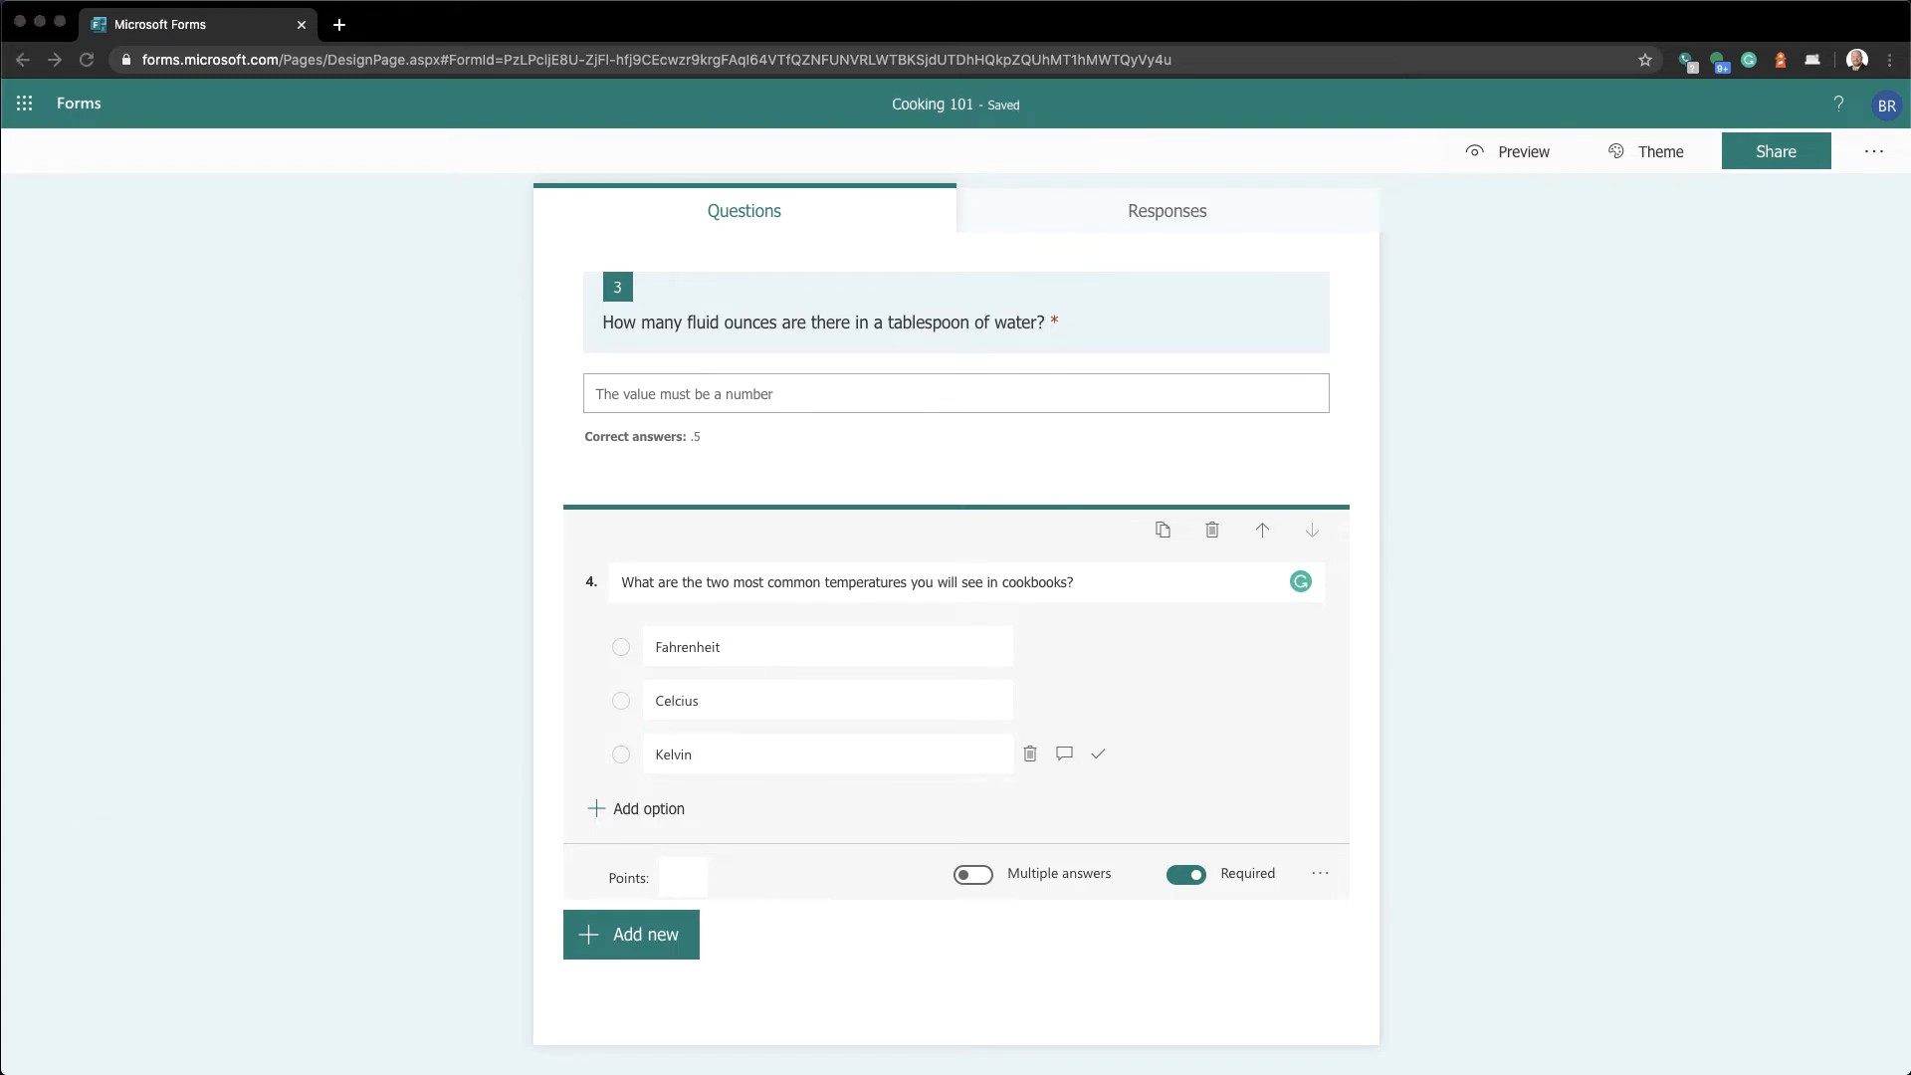
{"action": "scroll", "coordinate": [314, 668], "scroll_direction": "up", "scroll_amount": 8}
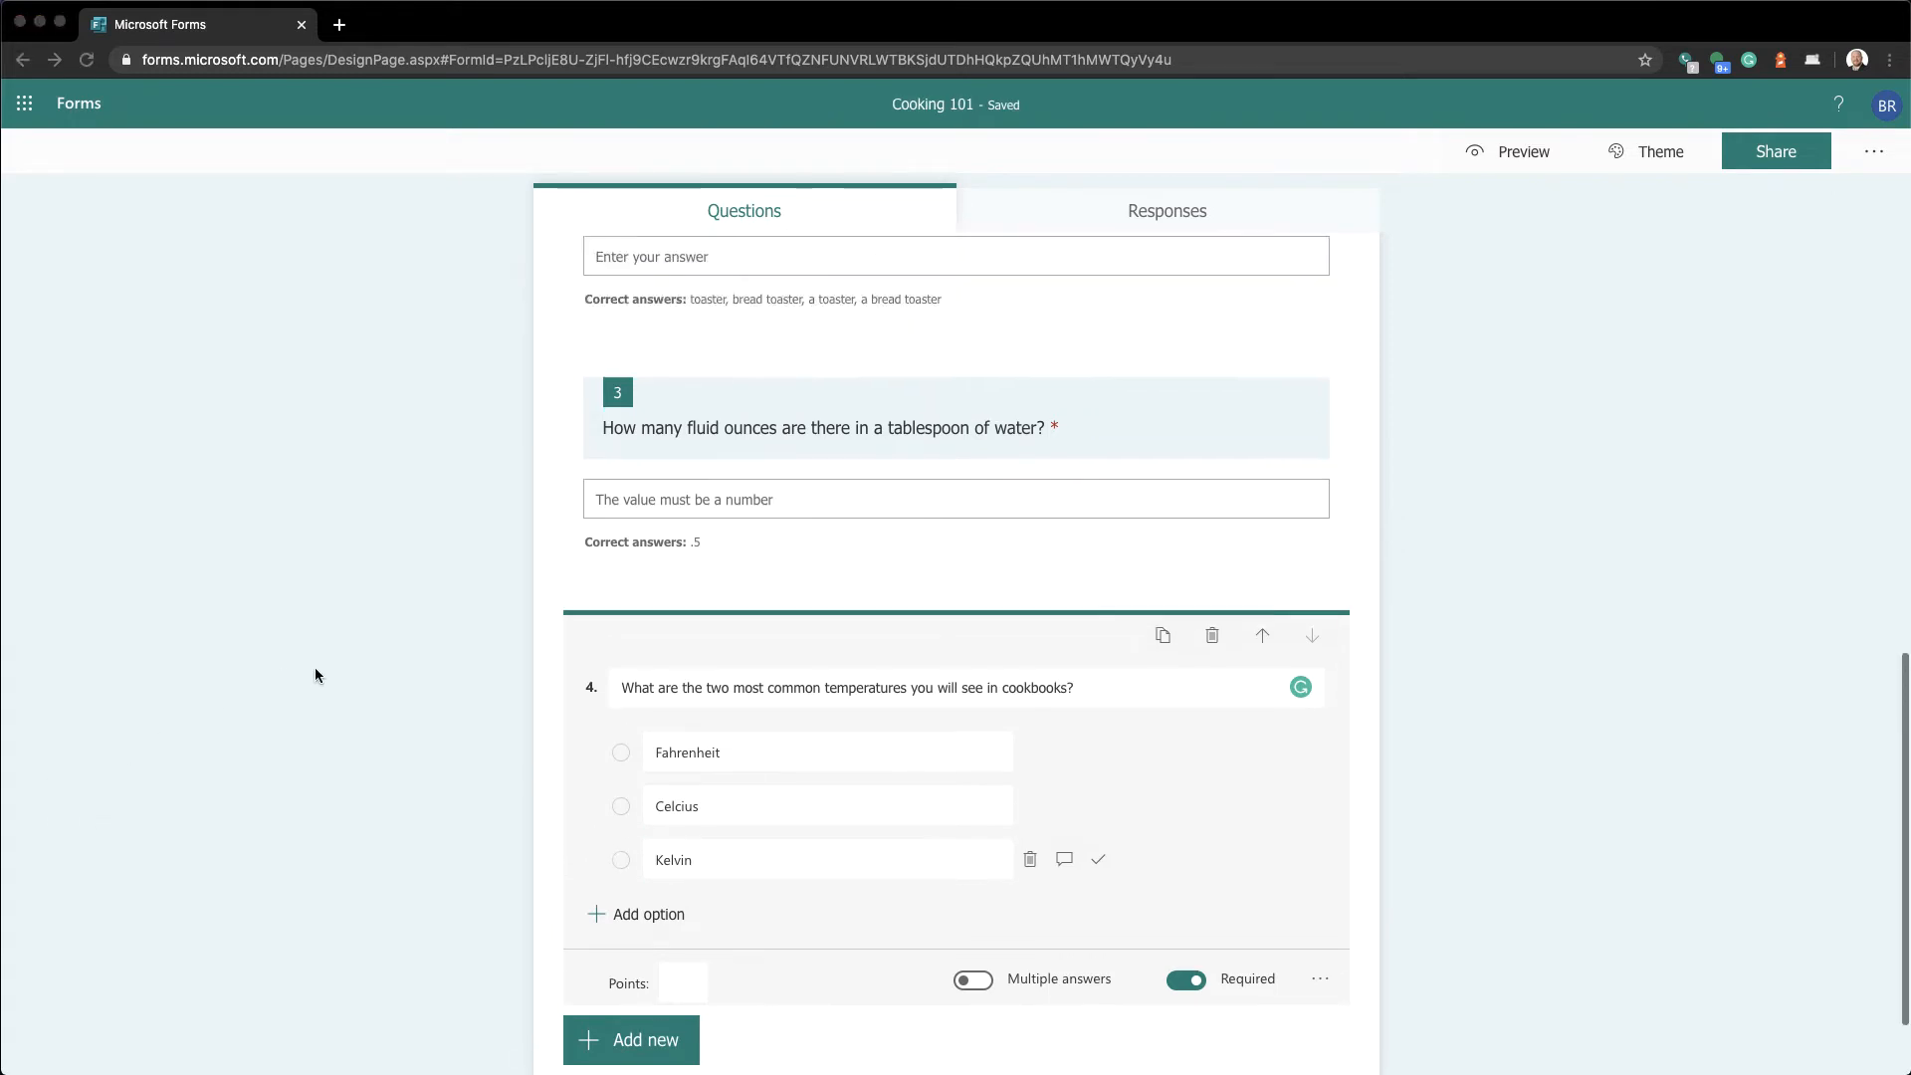
{"action": "scroll", "coordinate": [316, 676], "scroll_direction": "up", "scroll_amount": 3}
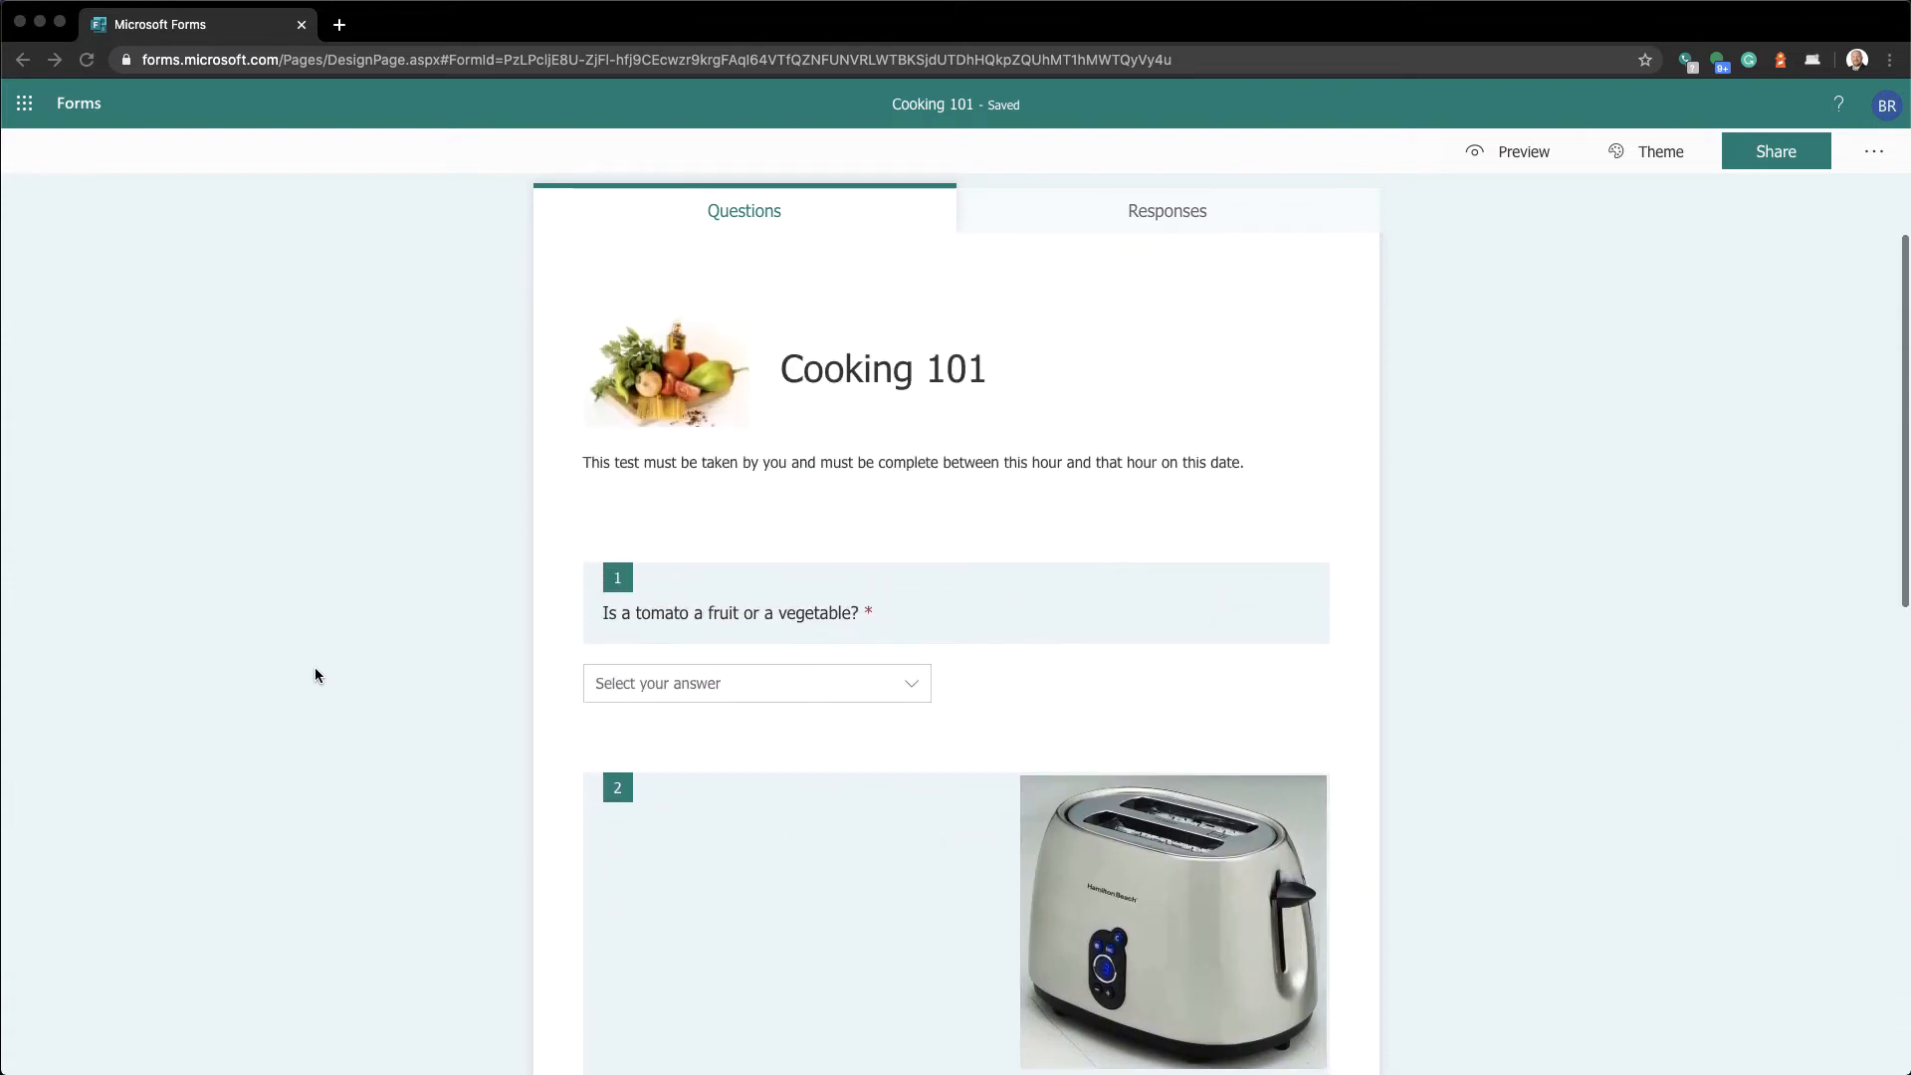
{"action": "scroll", "coordinate": [315, 676], "scroll_direction": "down", "scroll_amount": 8}
{"action": "scroll", "coordinate": [315, 676], "scroll_direction": "down", "scroll_amount": 3}
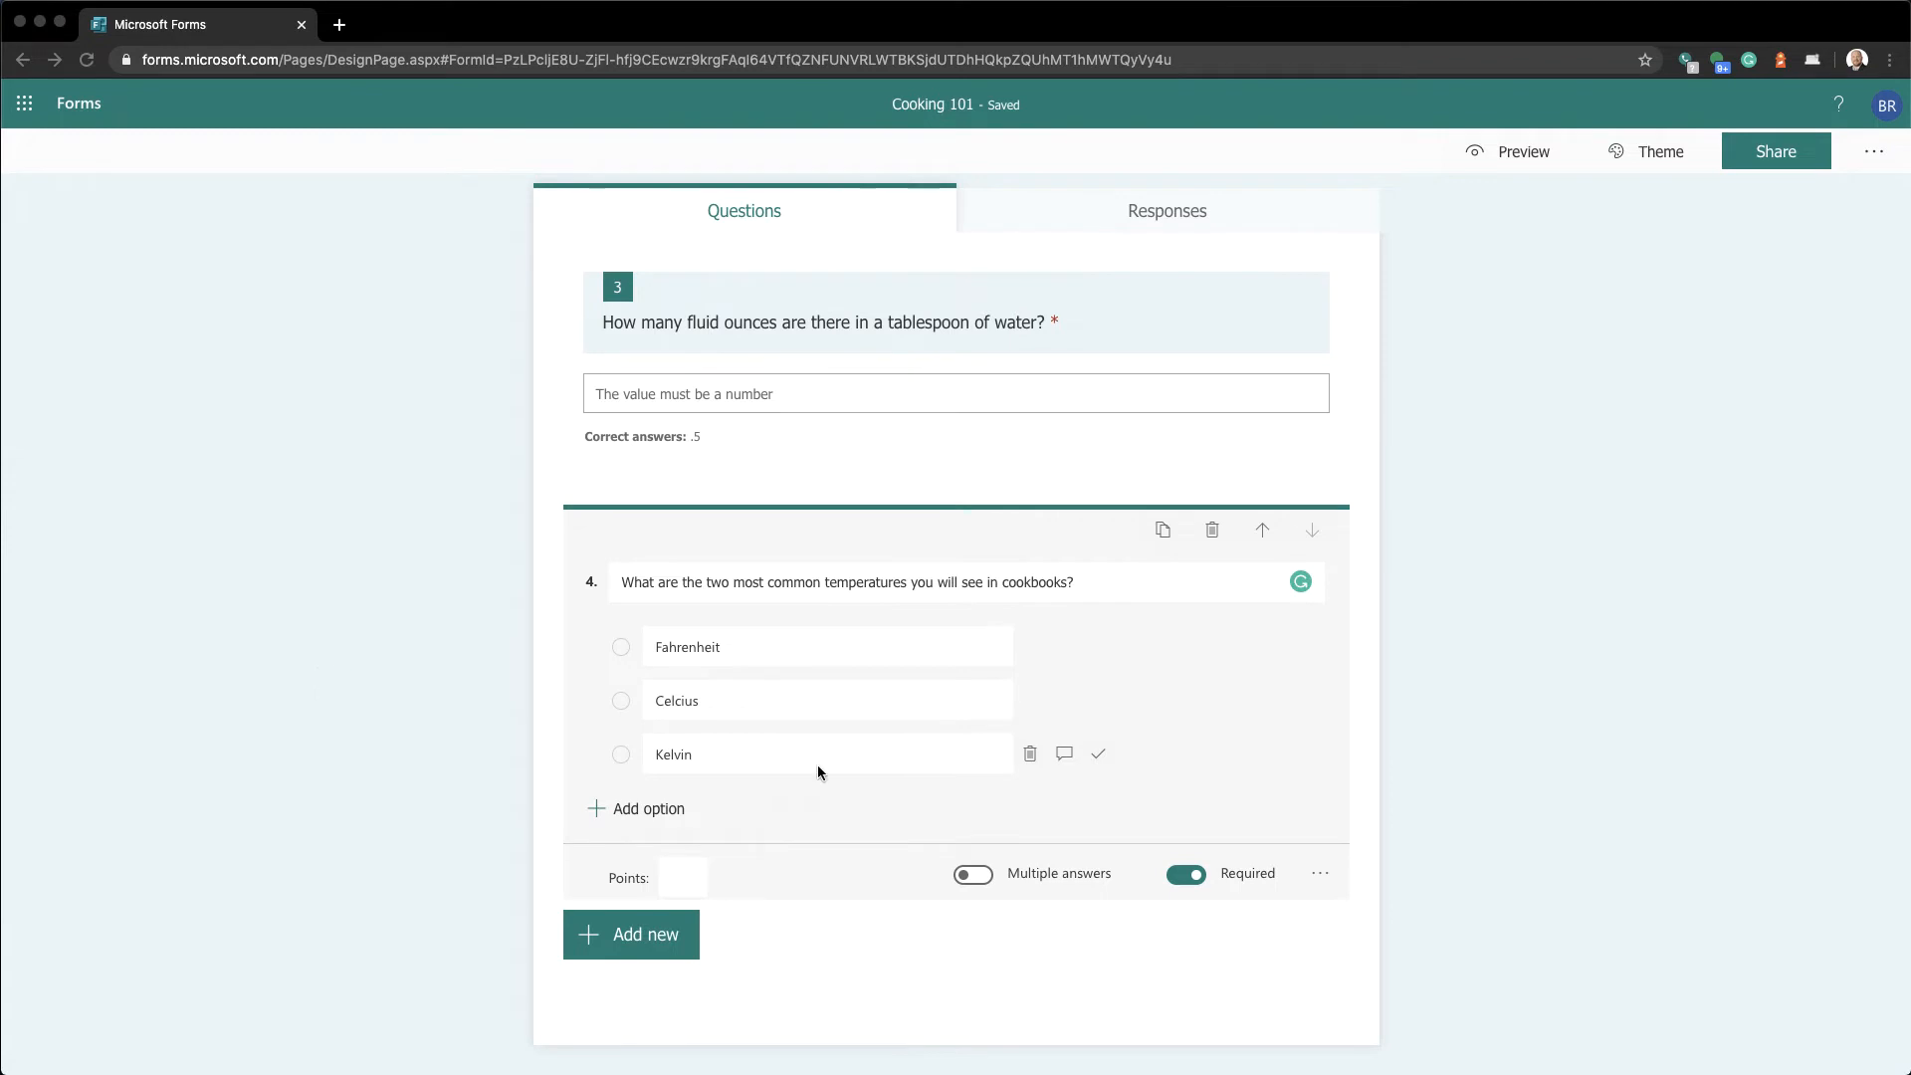
{"action": "scroll", "coordinate": [1169, 746], "scroll_direction": "up", "scroll_amount": 7}
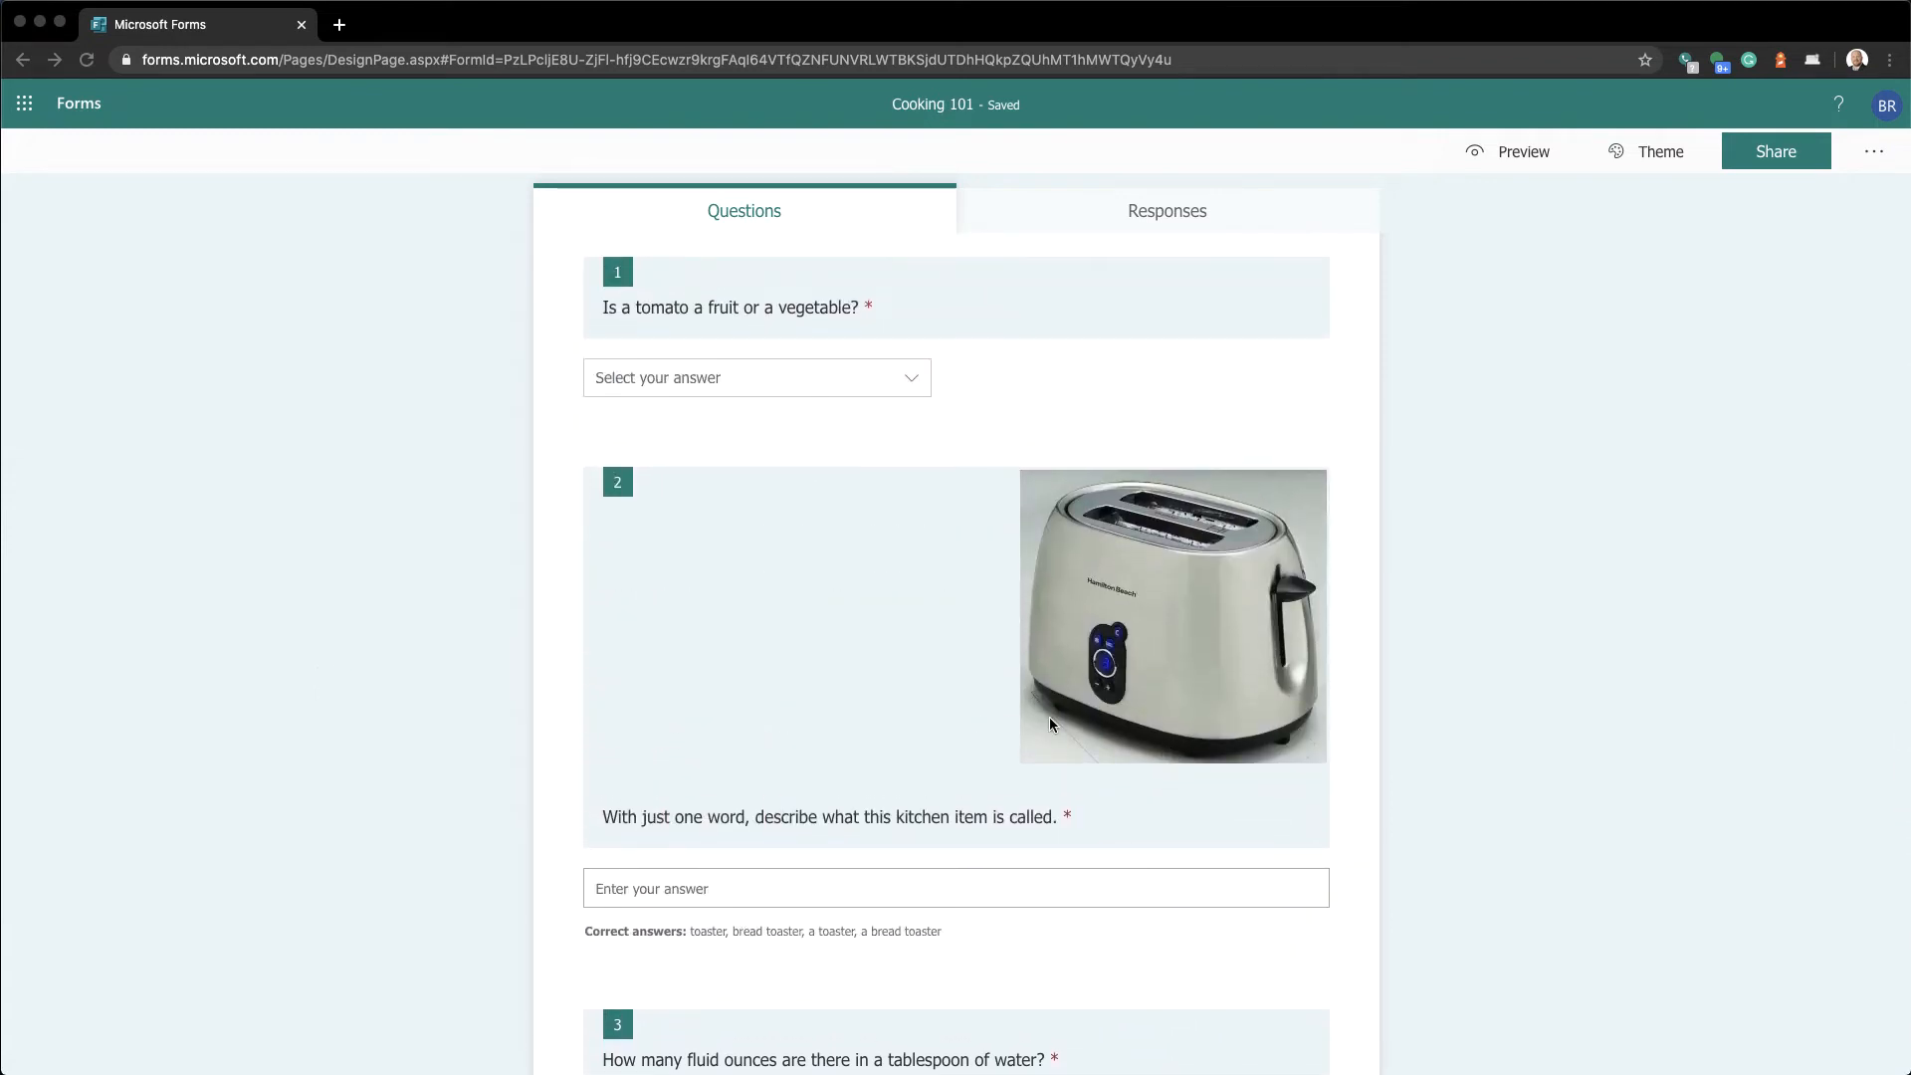
{"action": "scroll", "coordinate": [516, 509], "scroll_direction": "up", "scroll_amount": 3}
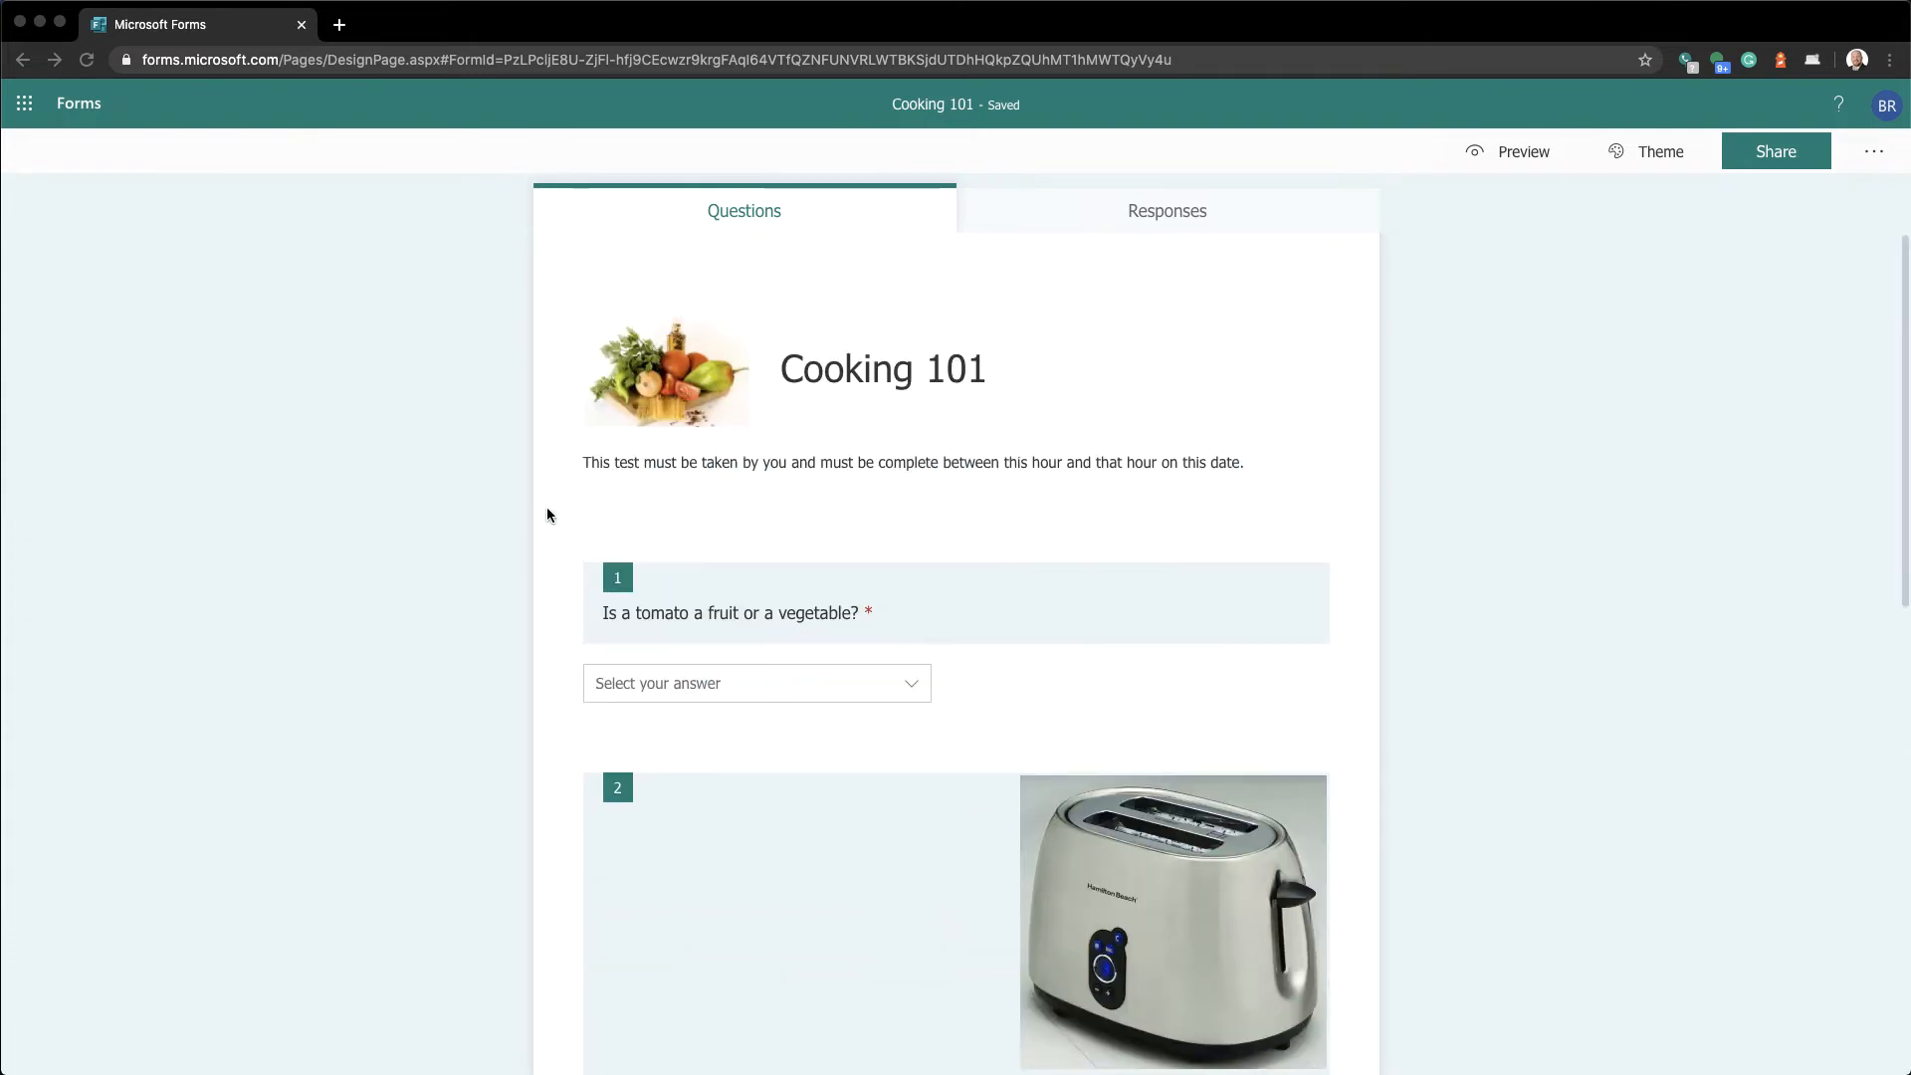
Enter 20 in question 1's Points box for the tomato question
{"action": "left_click", "coordinate": [678, 618]}
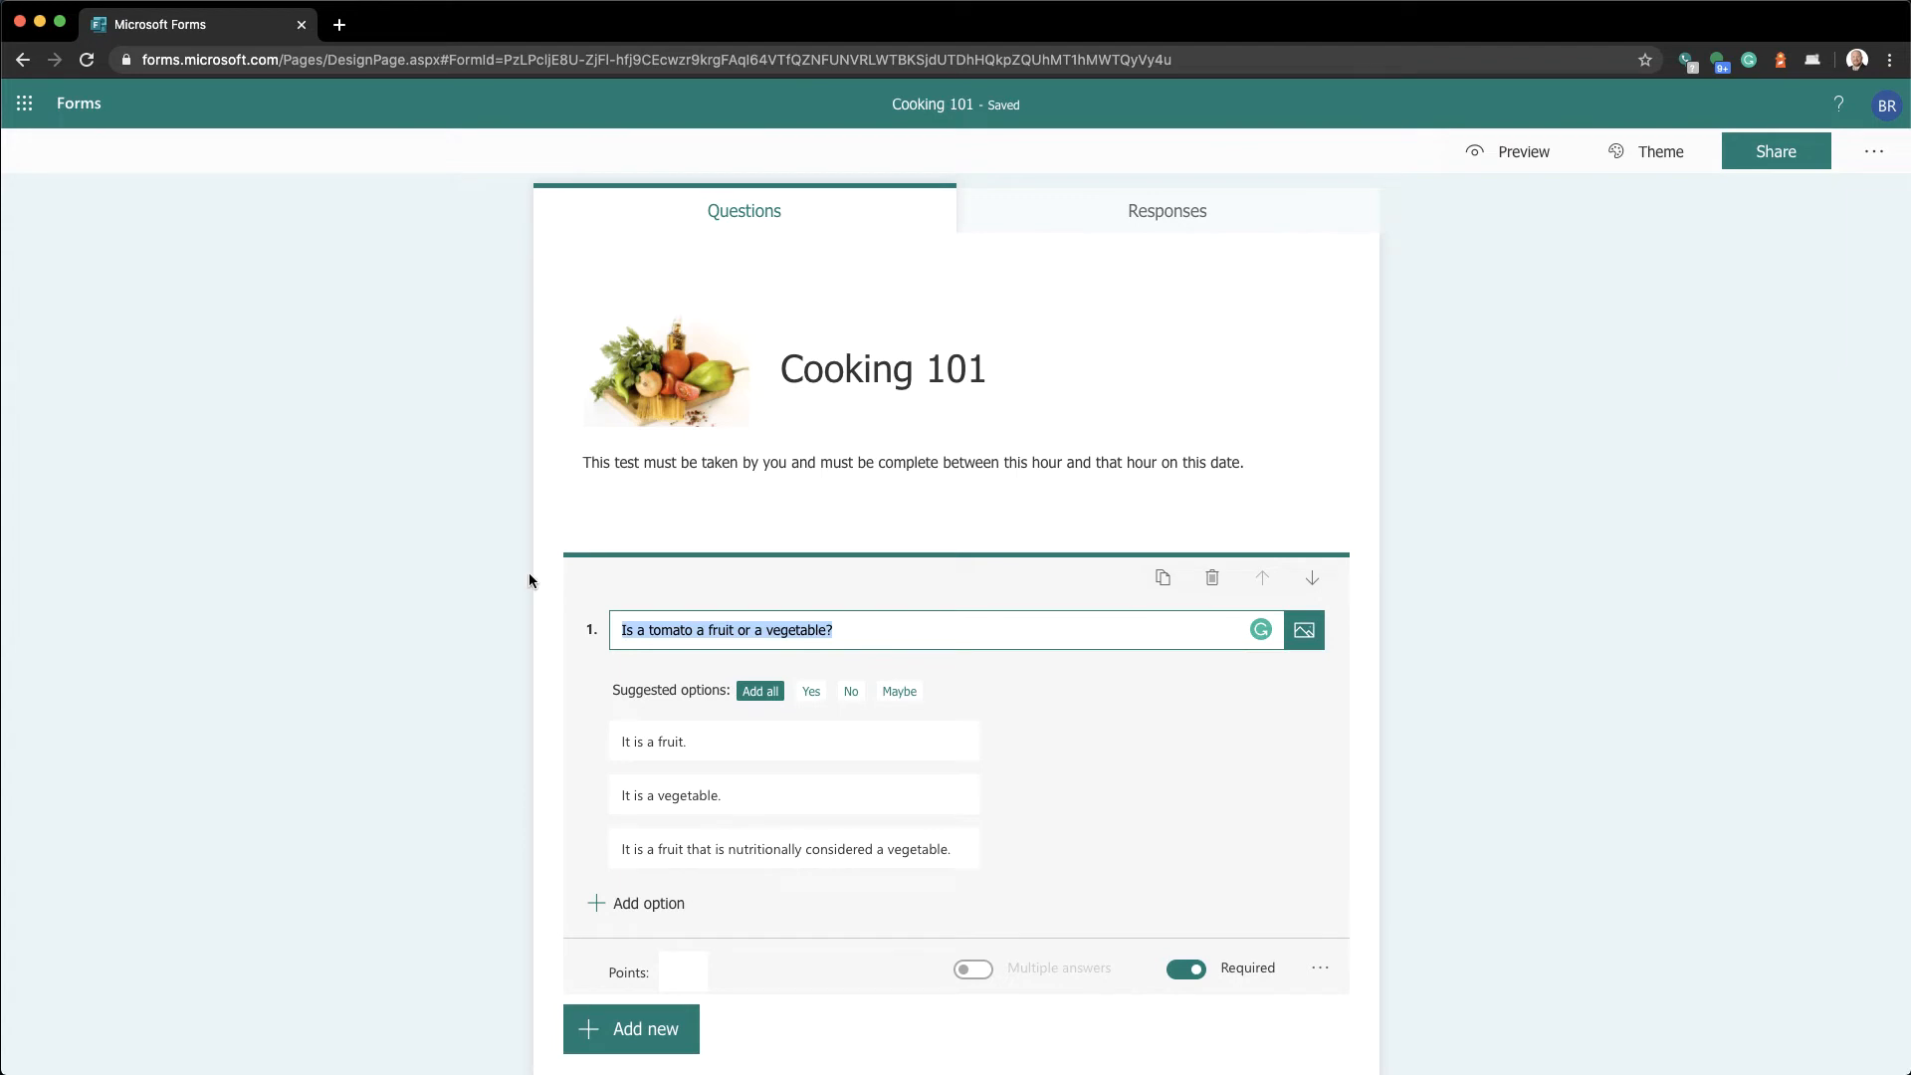
{"action": "scroll", "coordinate": [518, 663], "scroll_direction": "down", "scroll_amount": 3}
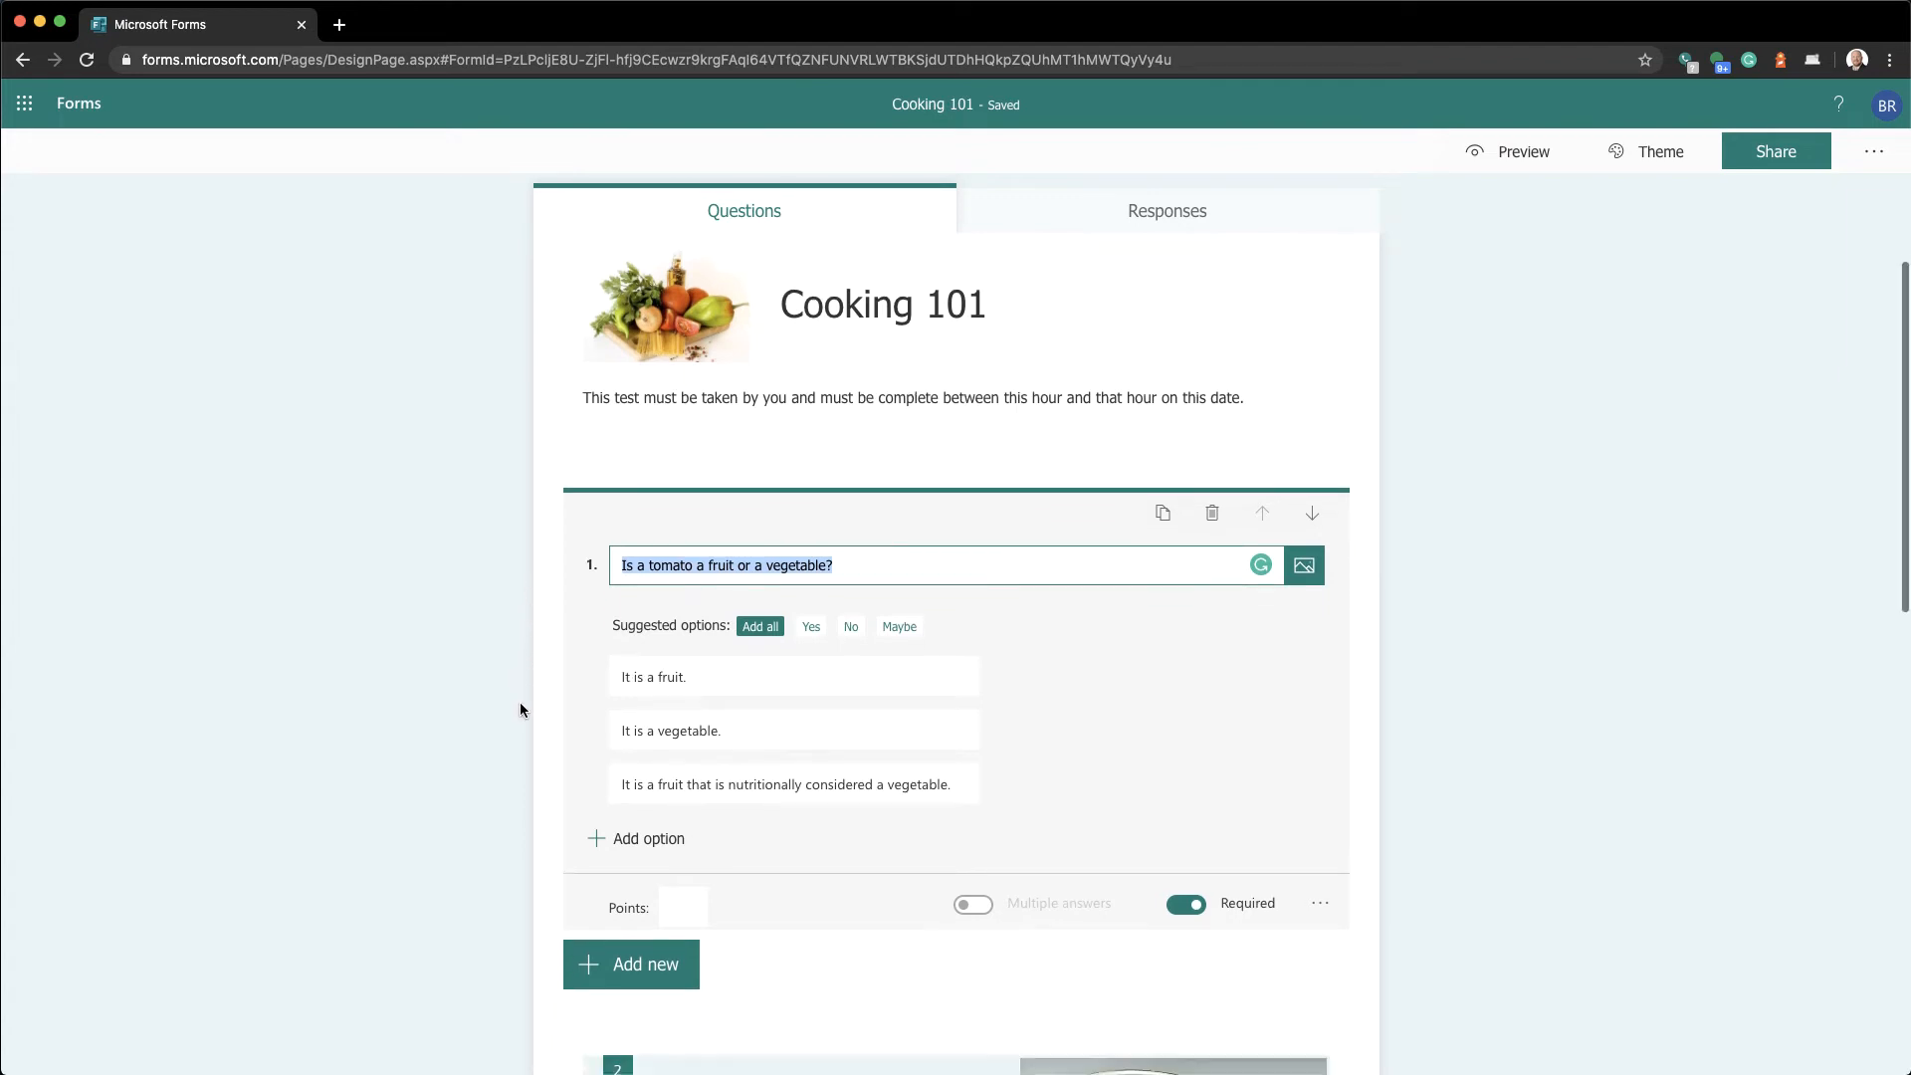
{"action": "scroll", "coordinate": [520, 703], "scroll_direction": "down", "scroll_amount": 1}
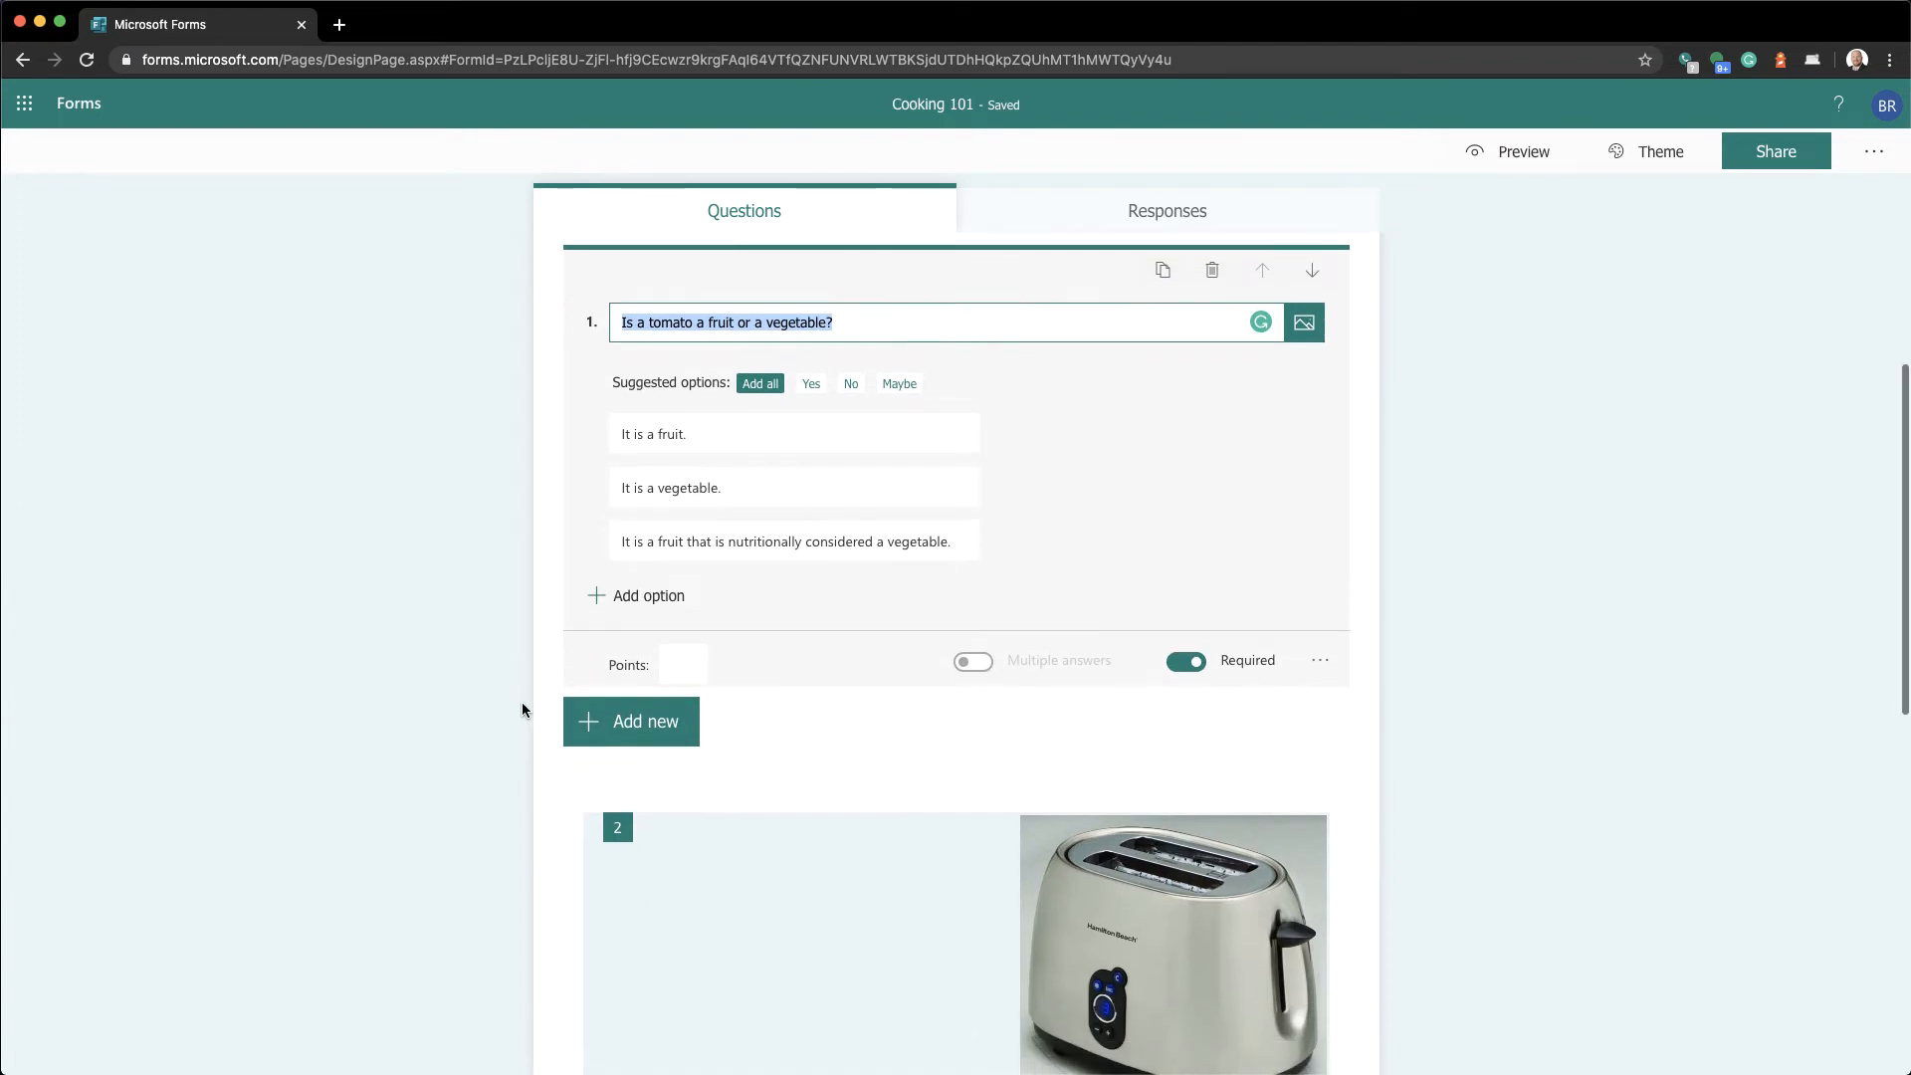
{"action": "left_click", "coordinate": [691, 657]}
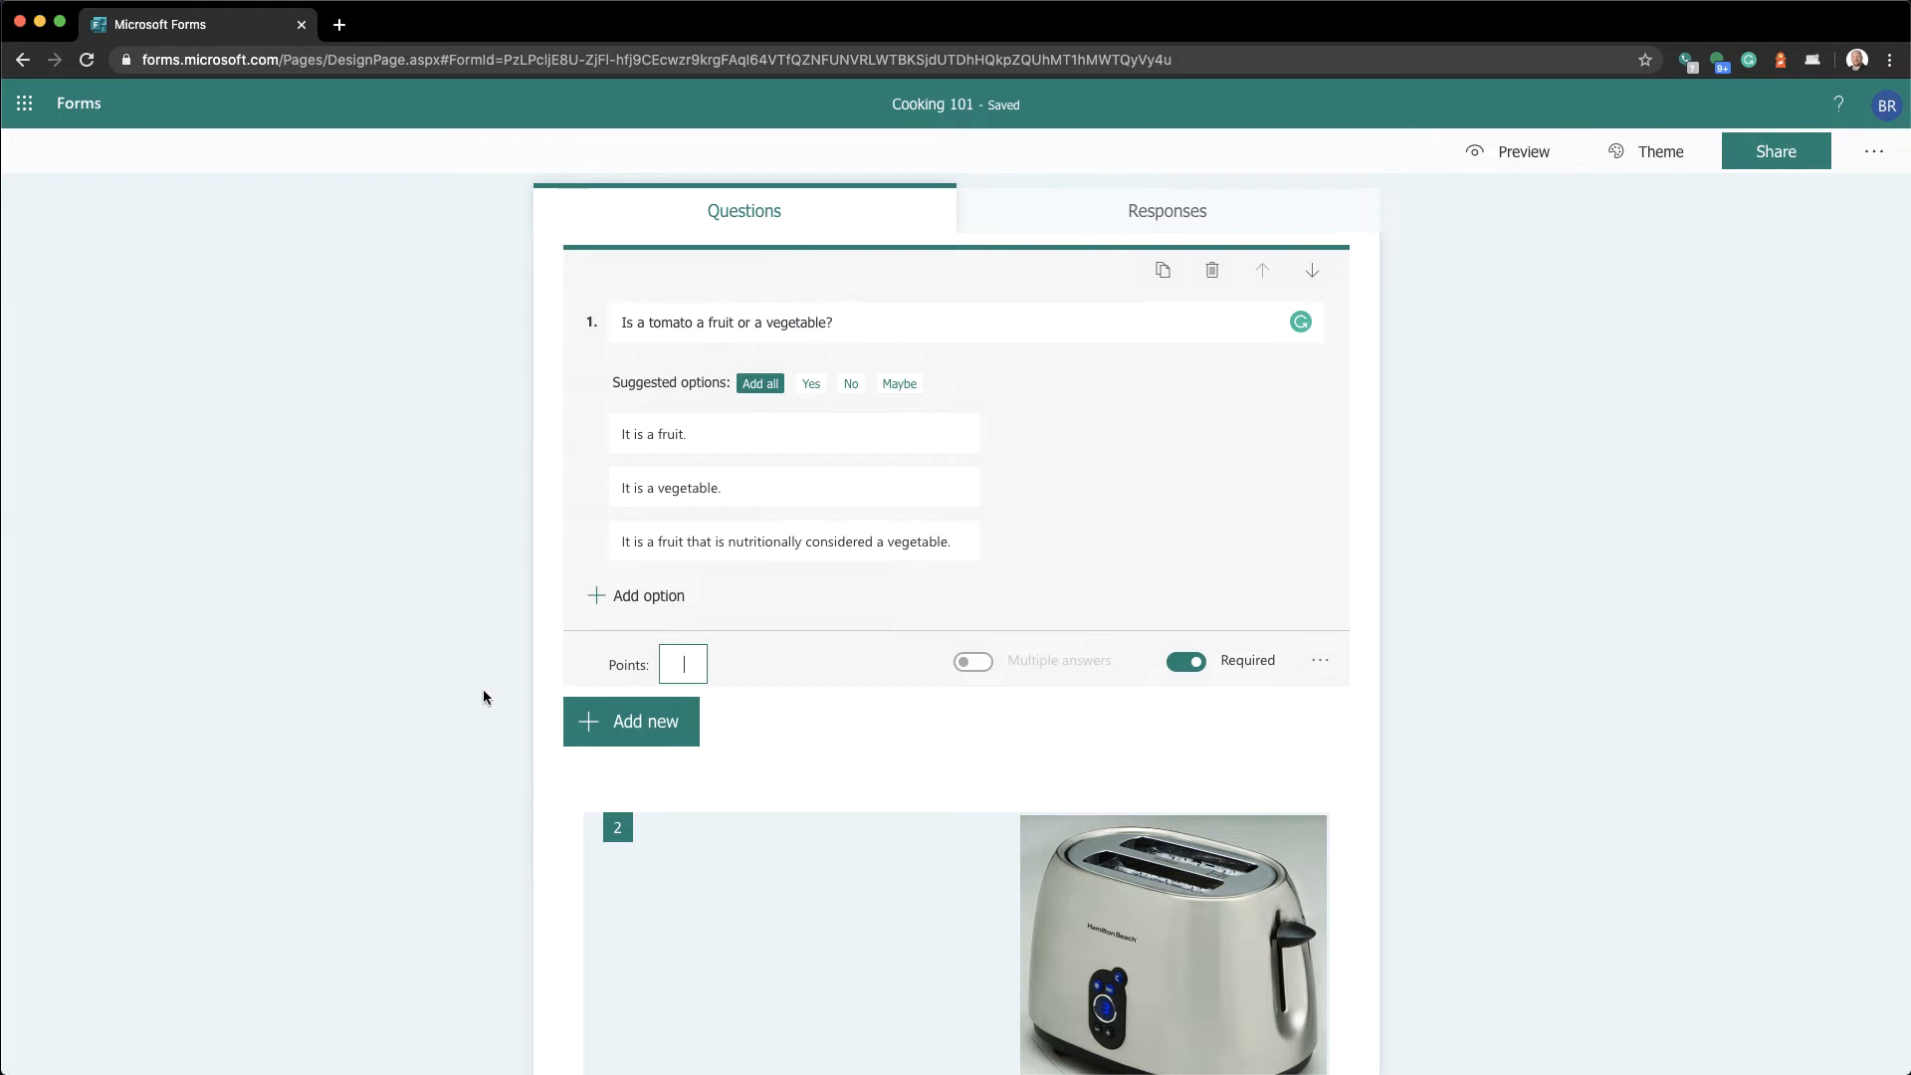
{"action": "type", "text": "20"}
{"action": "scroll", "coordinate": [668, 694], "scroll_direction": "down", "scroll_amount": 5}
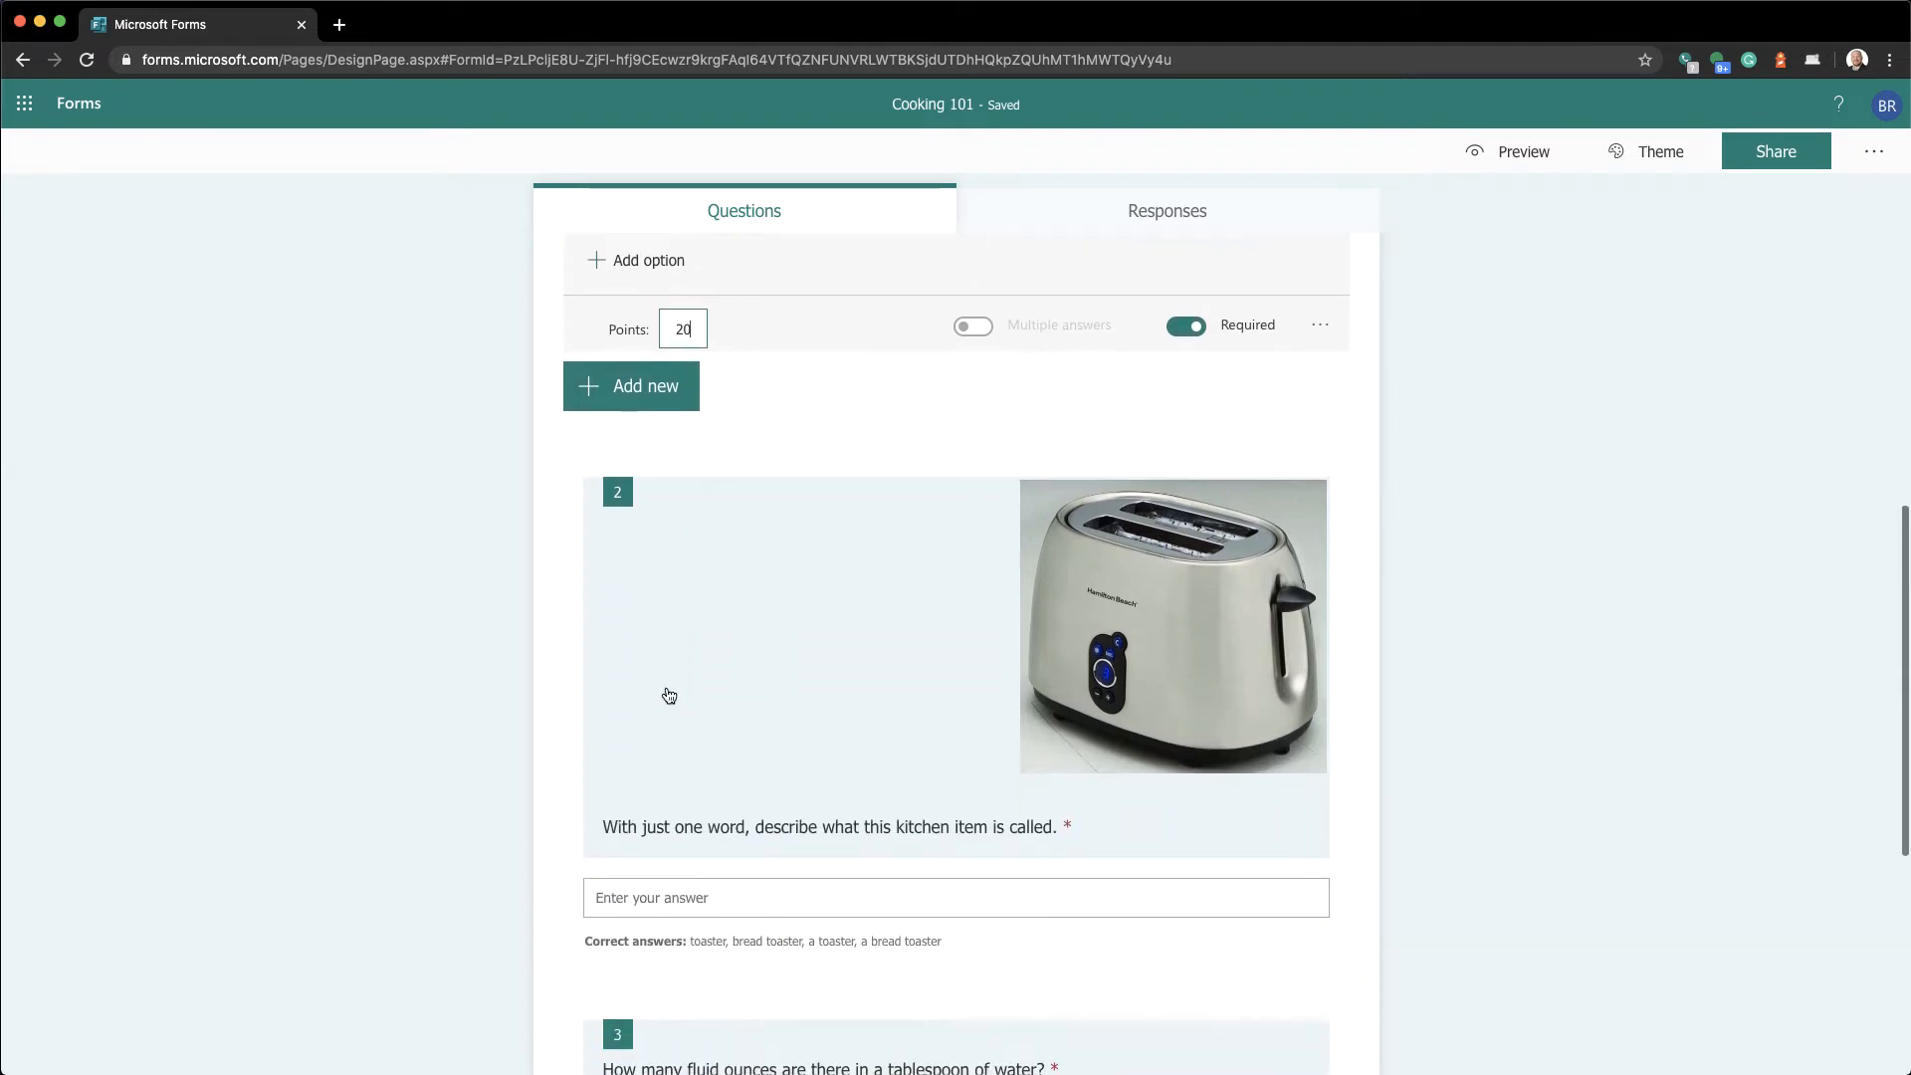
Give the toaster question 5 points and the tablespoon question 30 points
{"action": "left_click", "coordinate": [663, 696]}
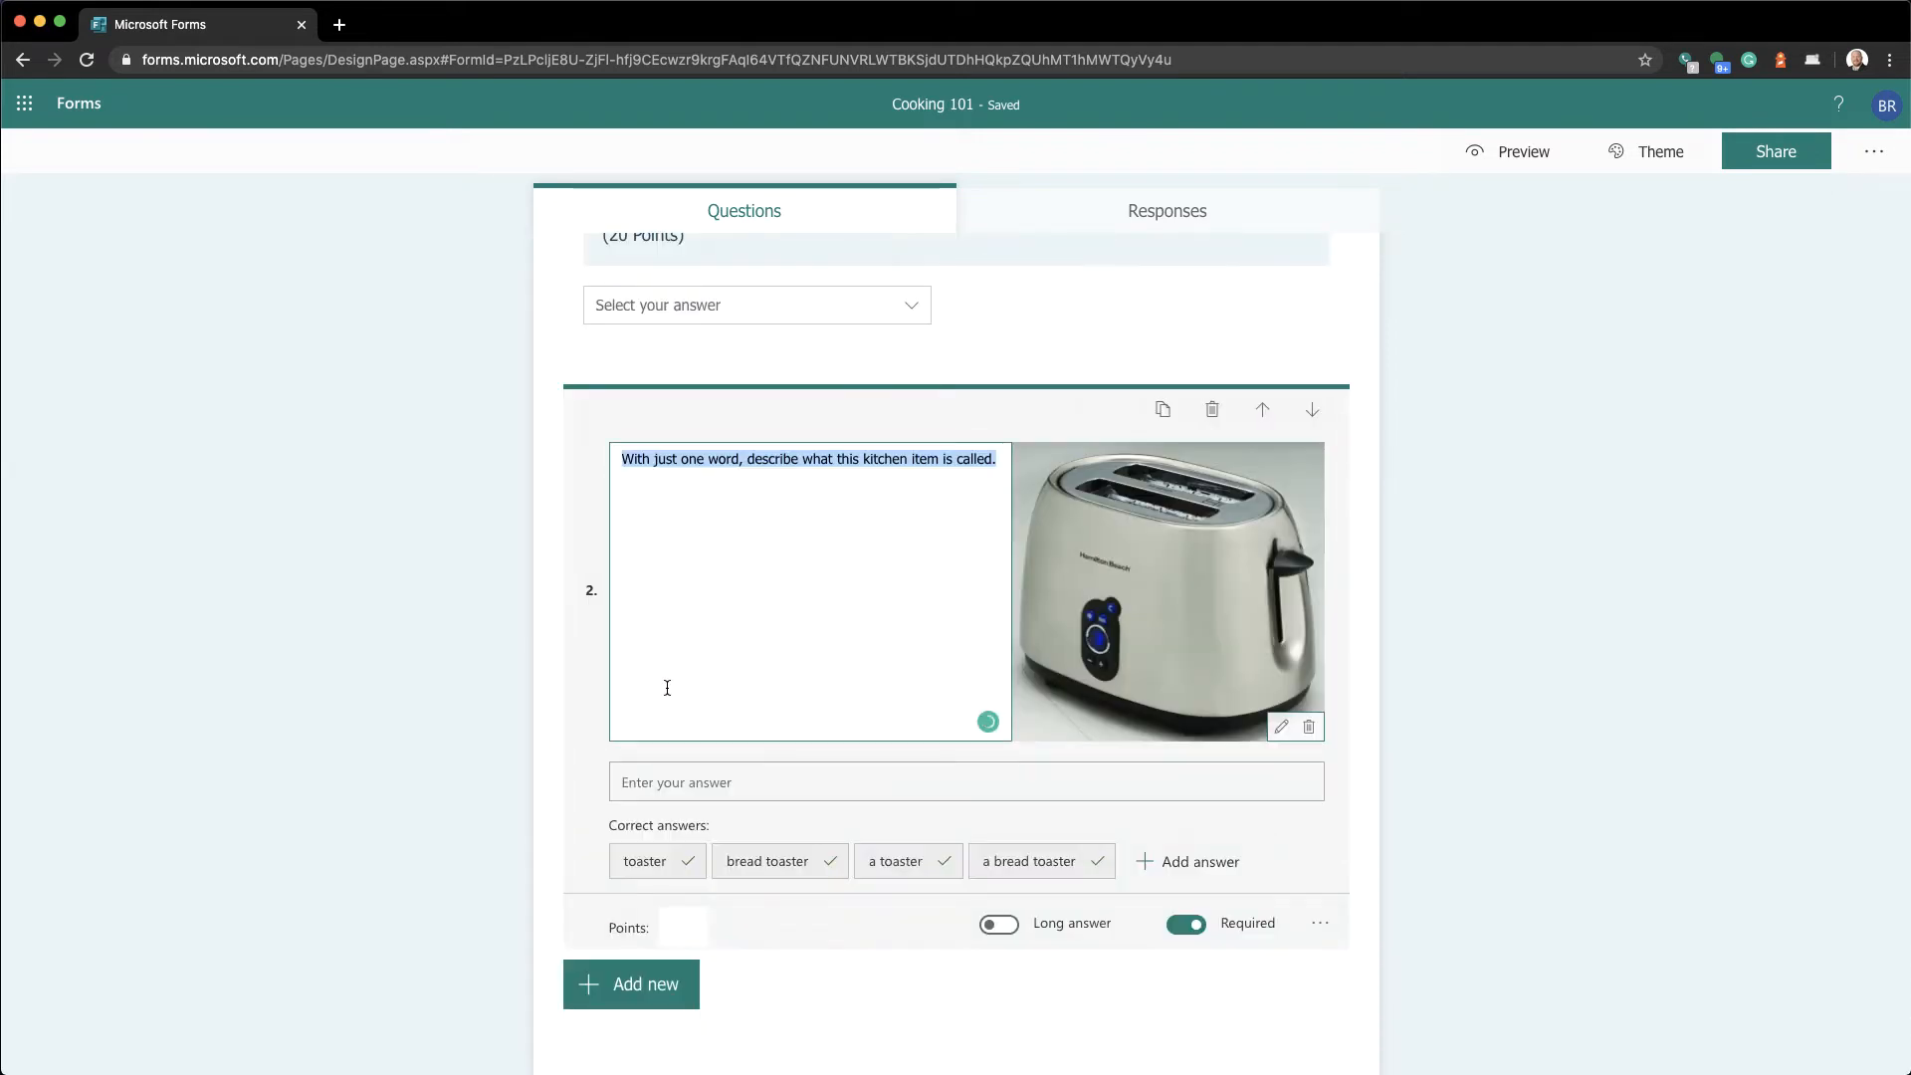
{"action": "scroll", "coordinate": [667, 687], "scroll_direction": "down", "scroll_amount": 2}
{"action": "left_click", "coordinate": [685, 737]}
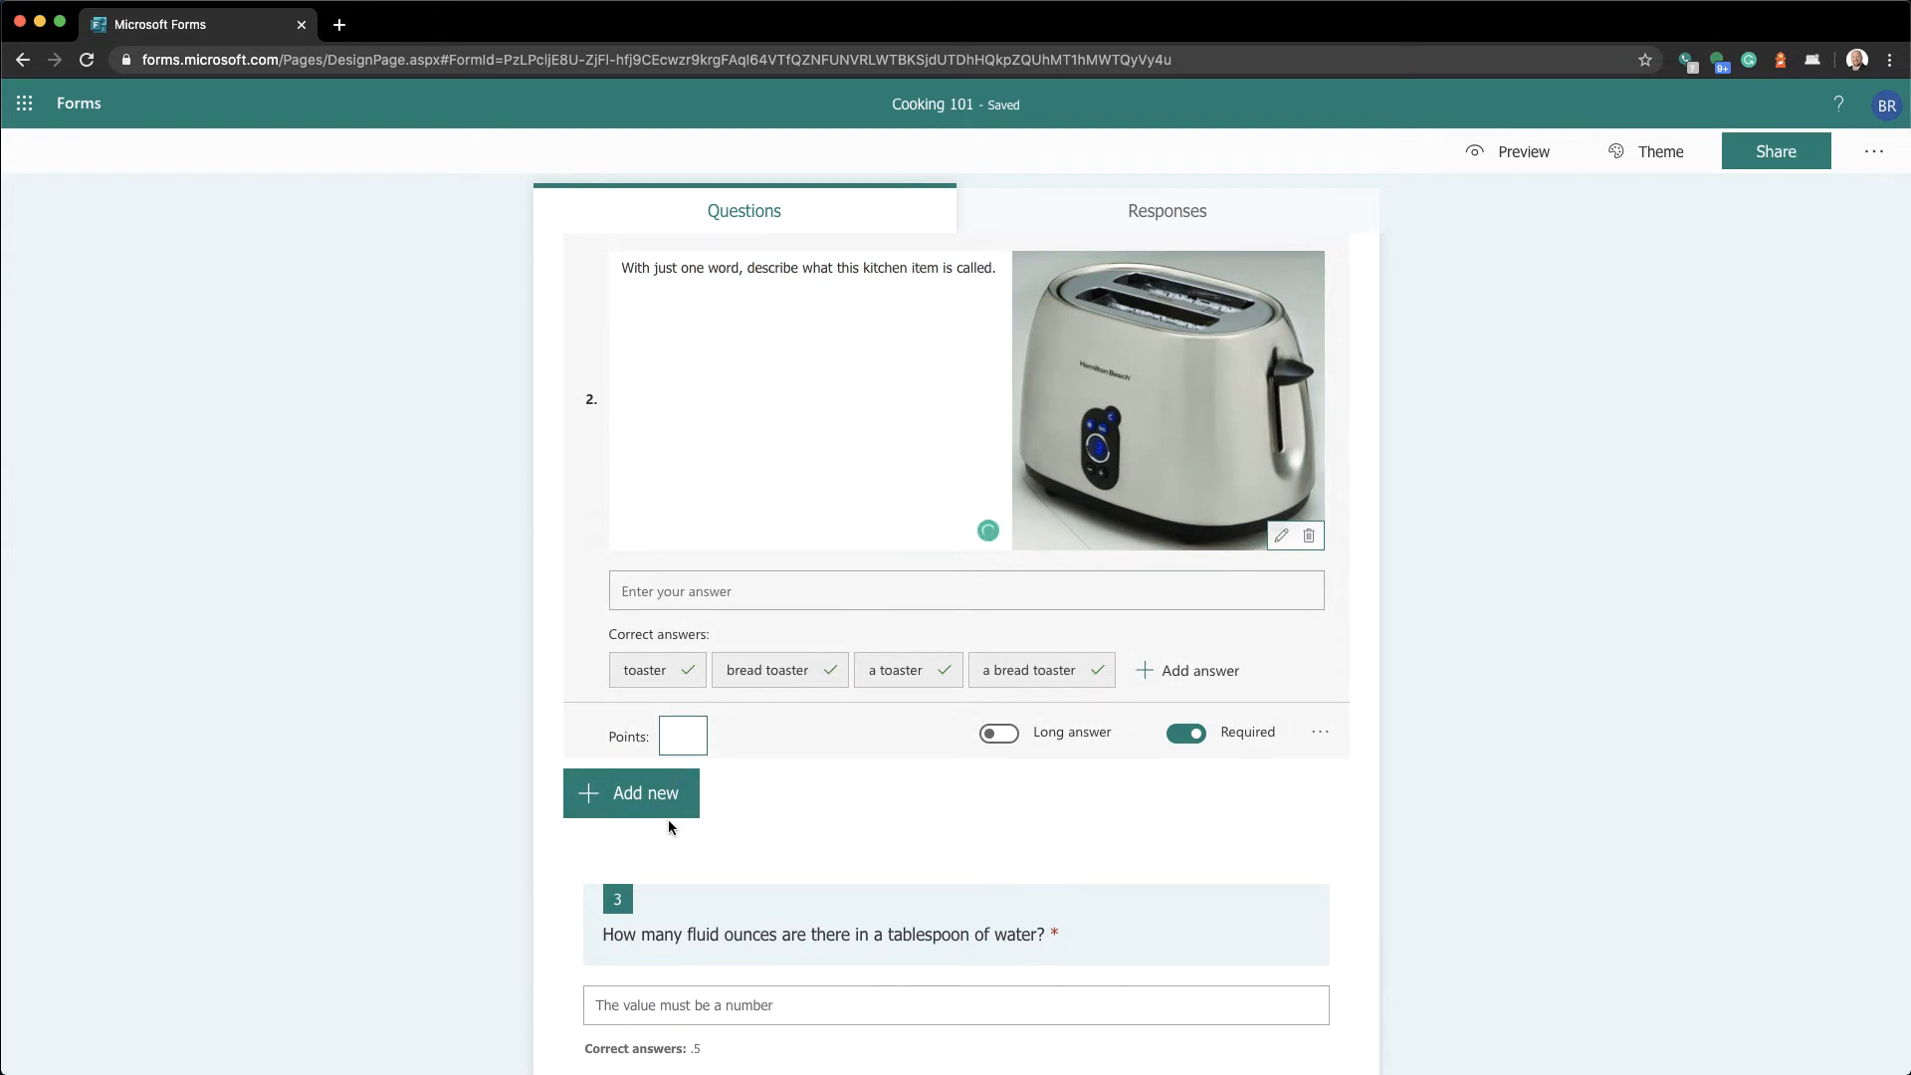
{"action": "type", "text": "5"}
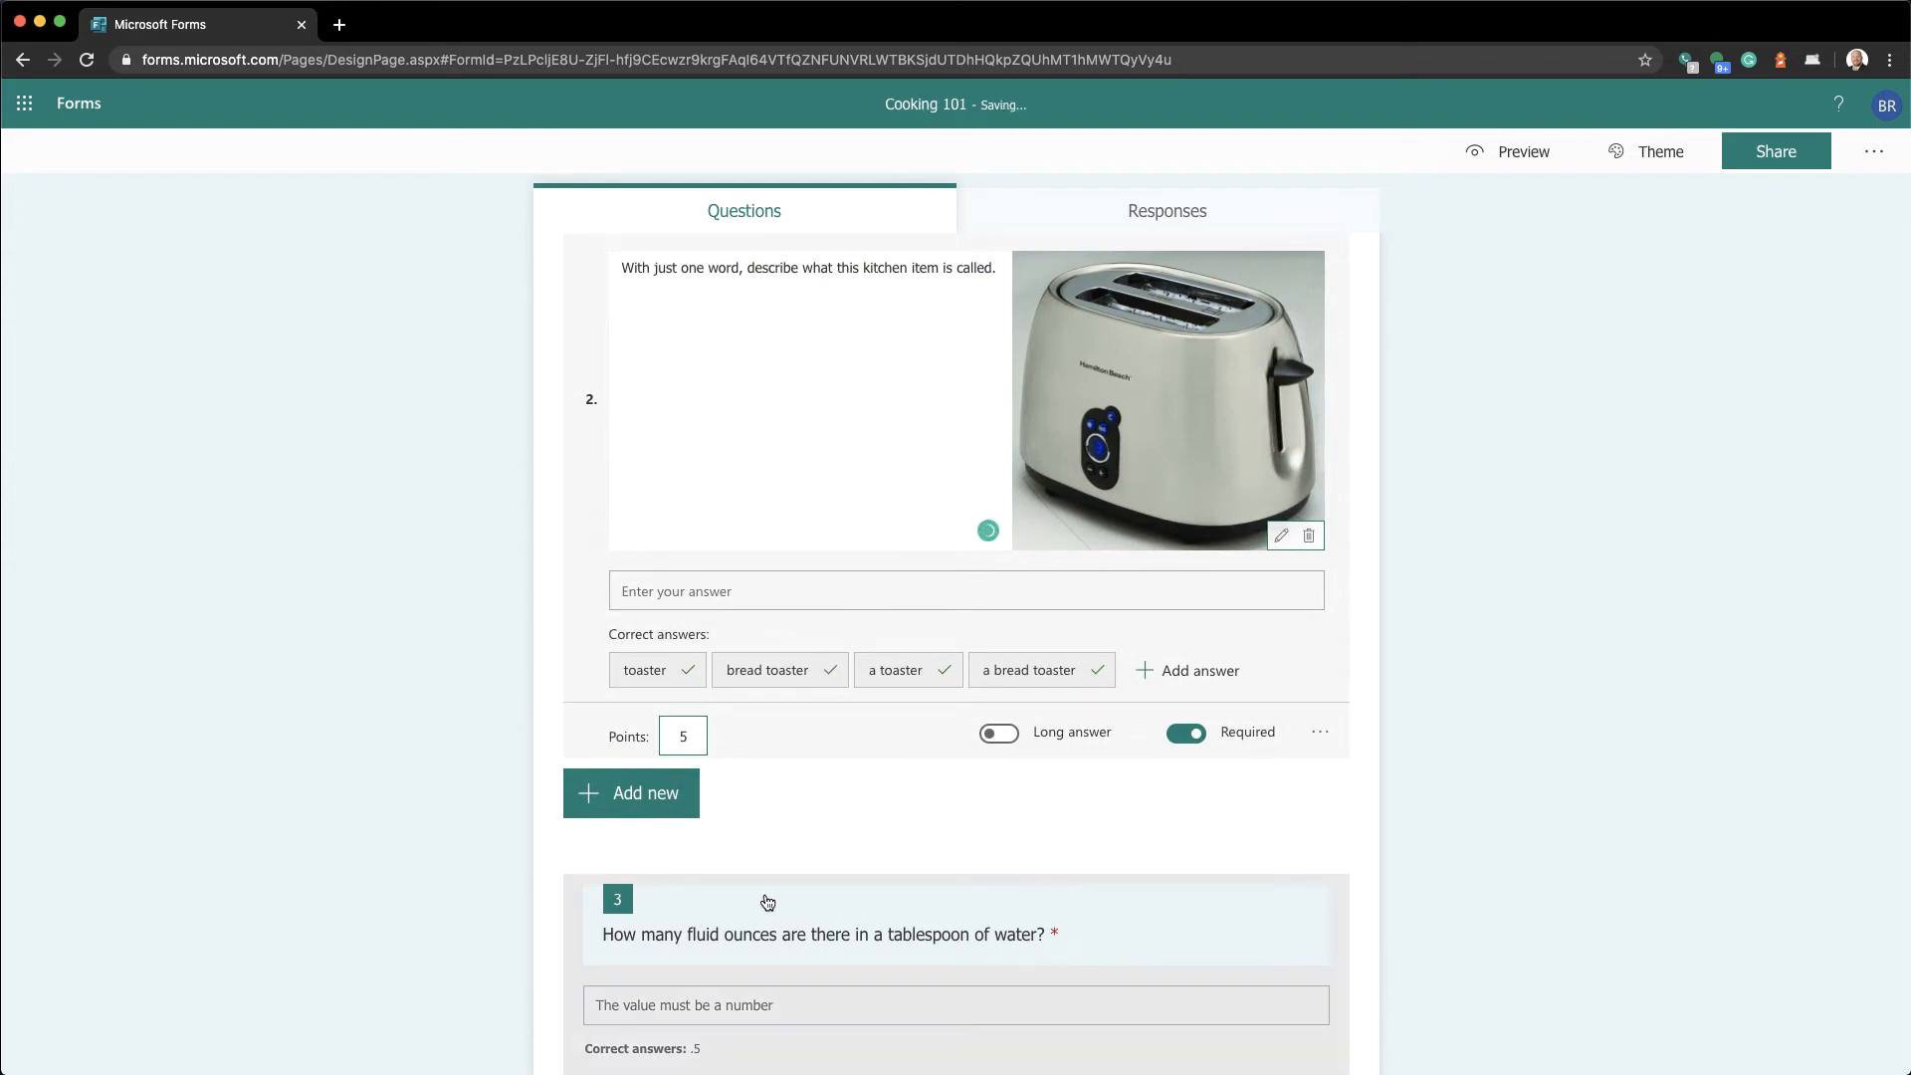
{"action": "scroll", "coordinate": [760, 900], "scroll_direction": "down", "scroll_amount": 4}
{"action": "left_click", "coordinate": [761, 631]}
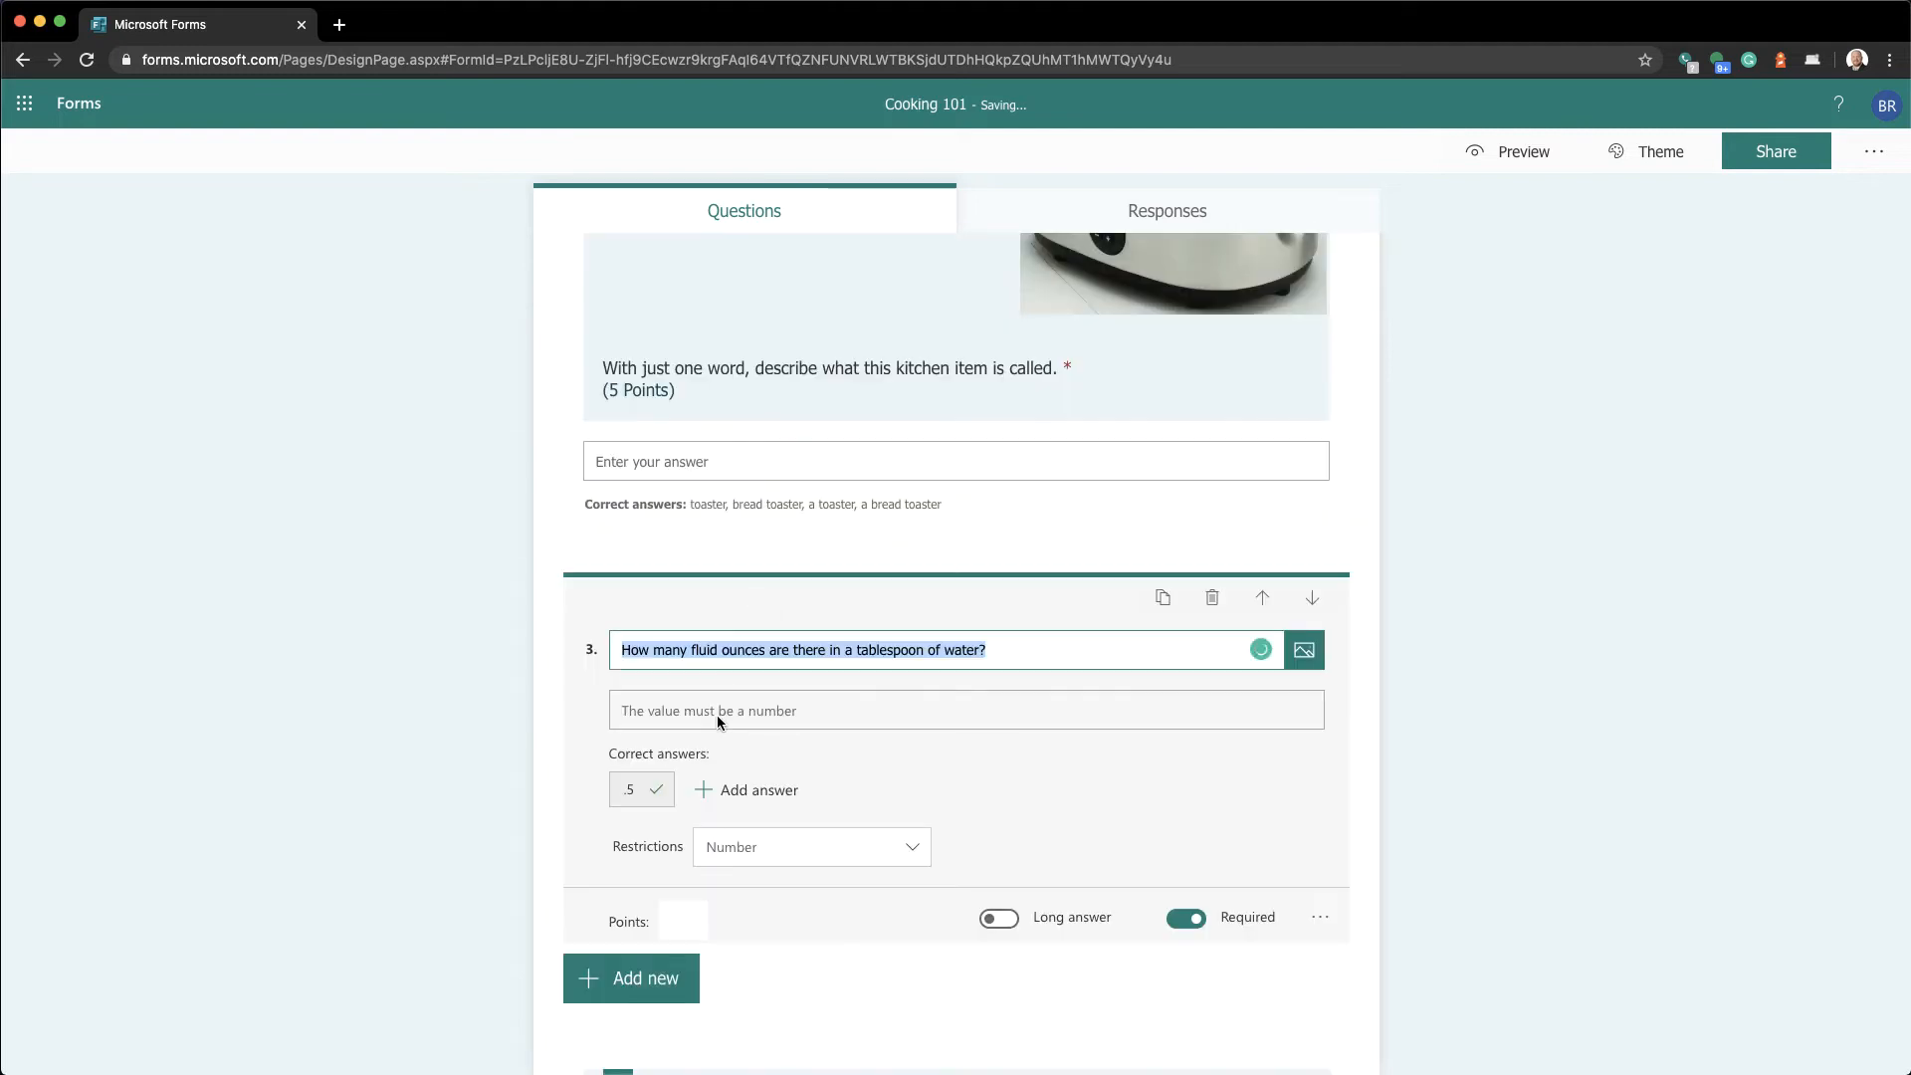
{"action": "left_click", "coordinate": [678, 922]}
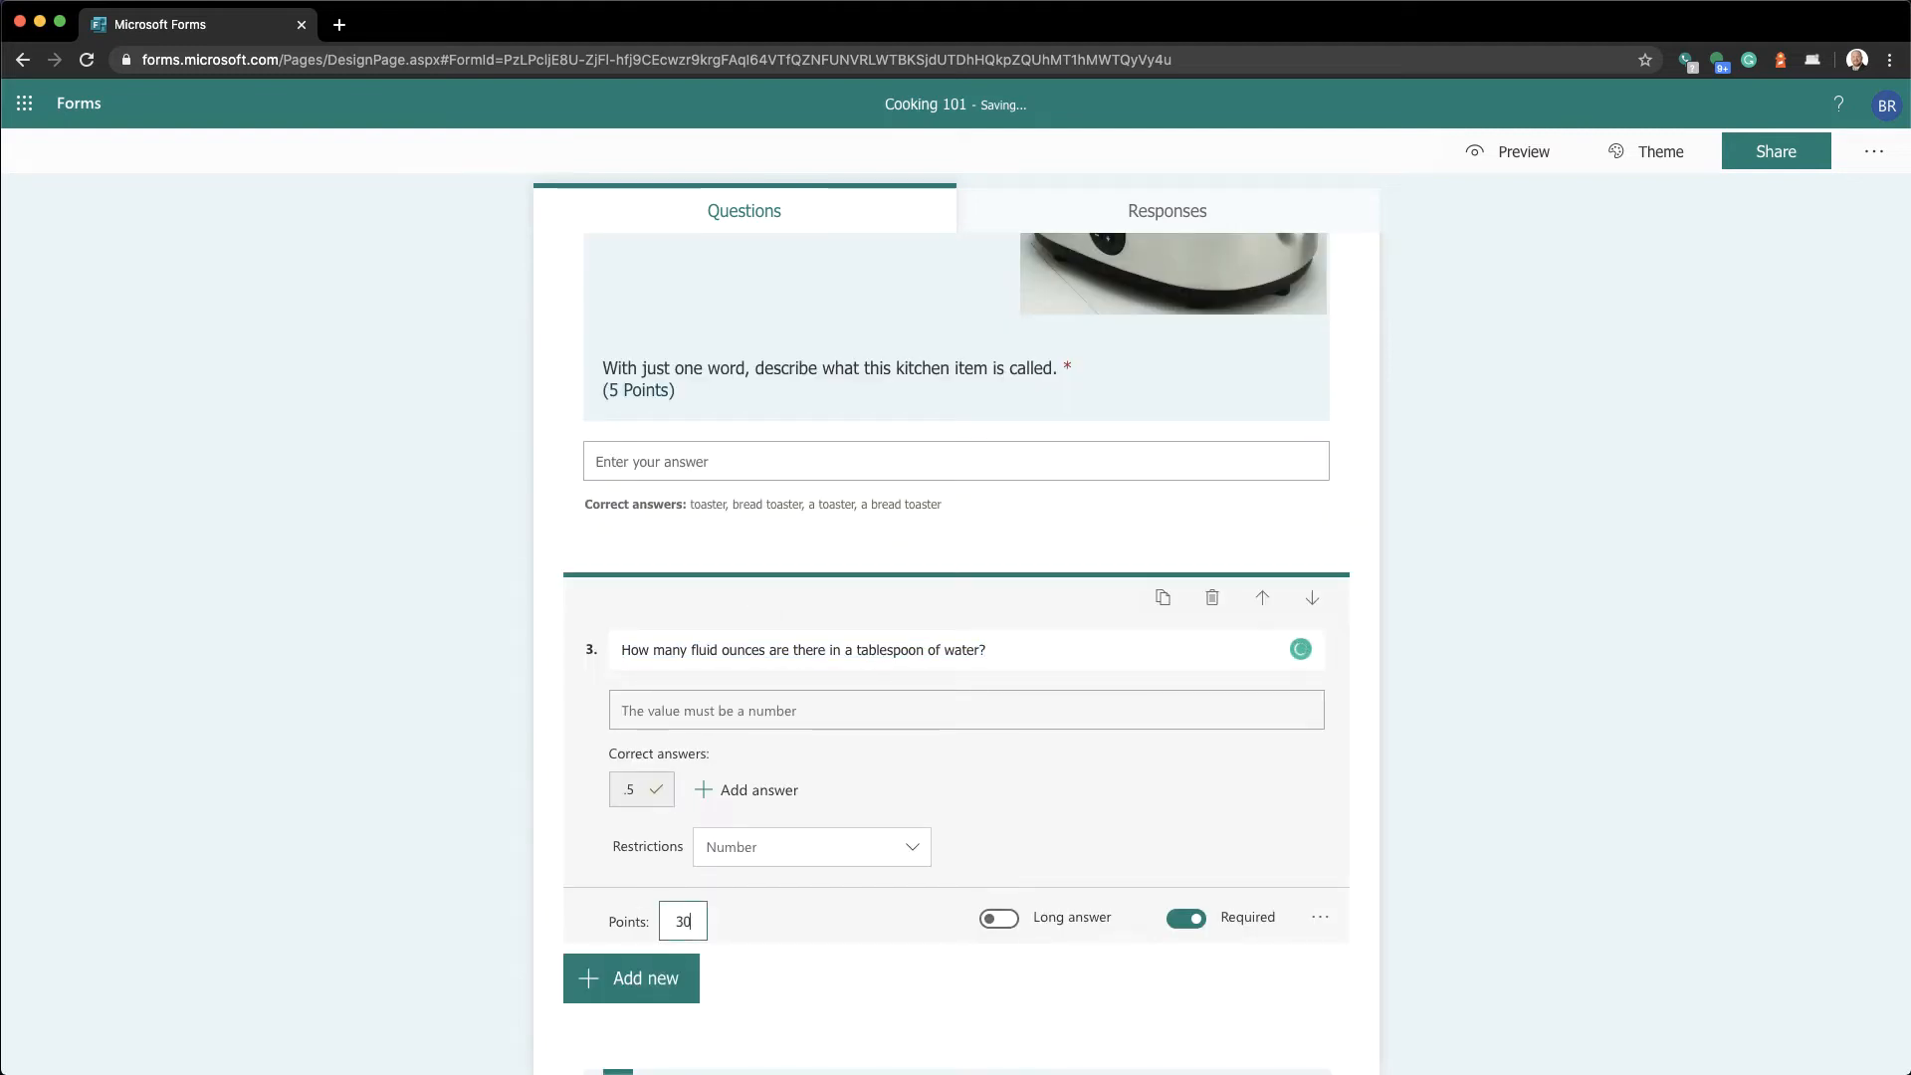
{"action": "type", "text": "30"}
{"action": "scroll", "coordinate": [676, 985], "scroll_direction": "down", "scroll_amount": 3}
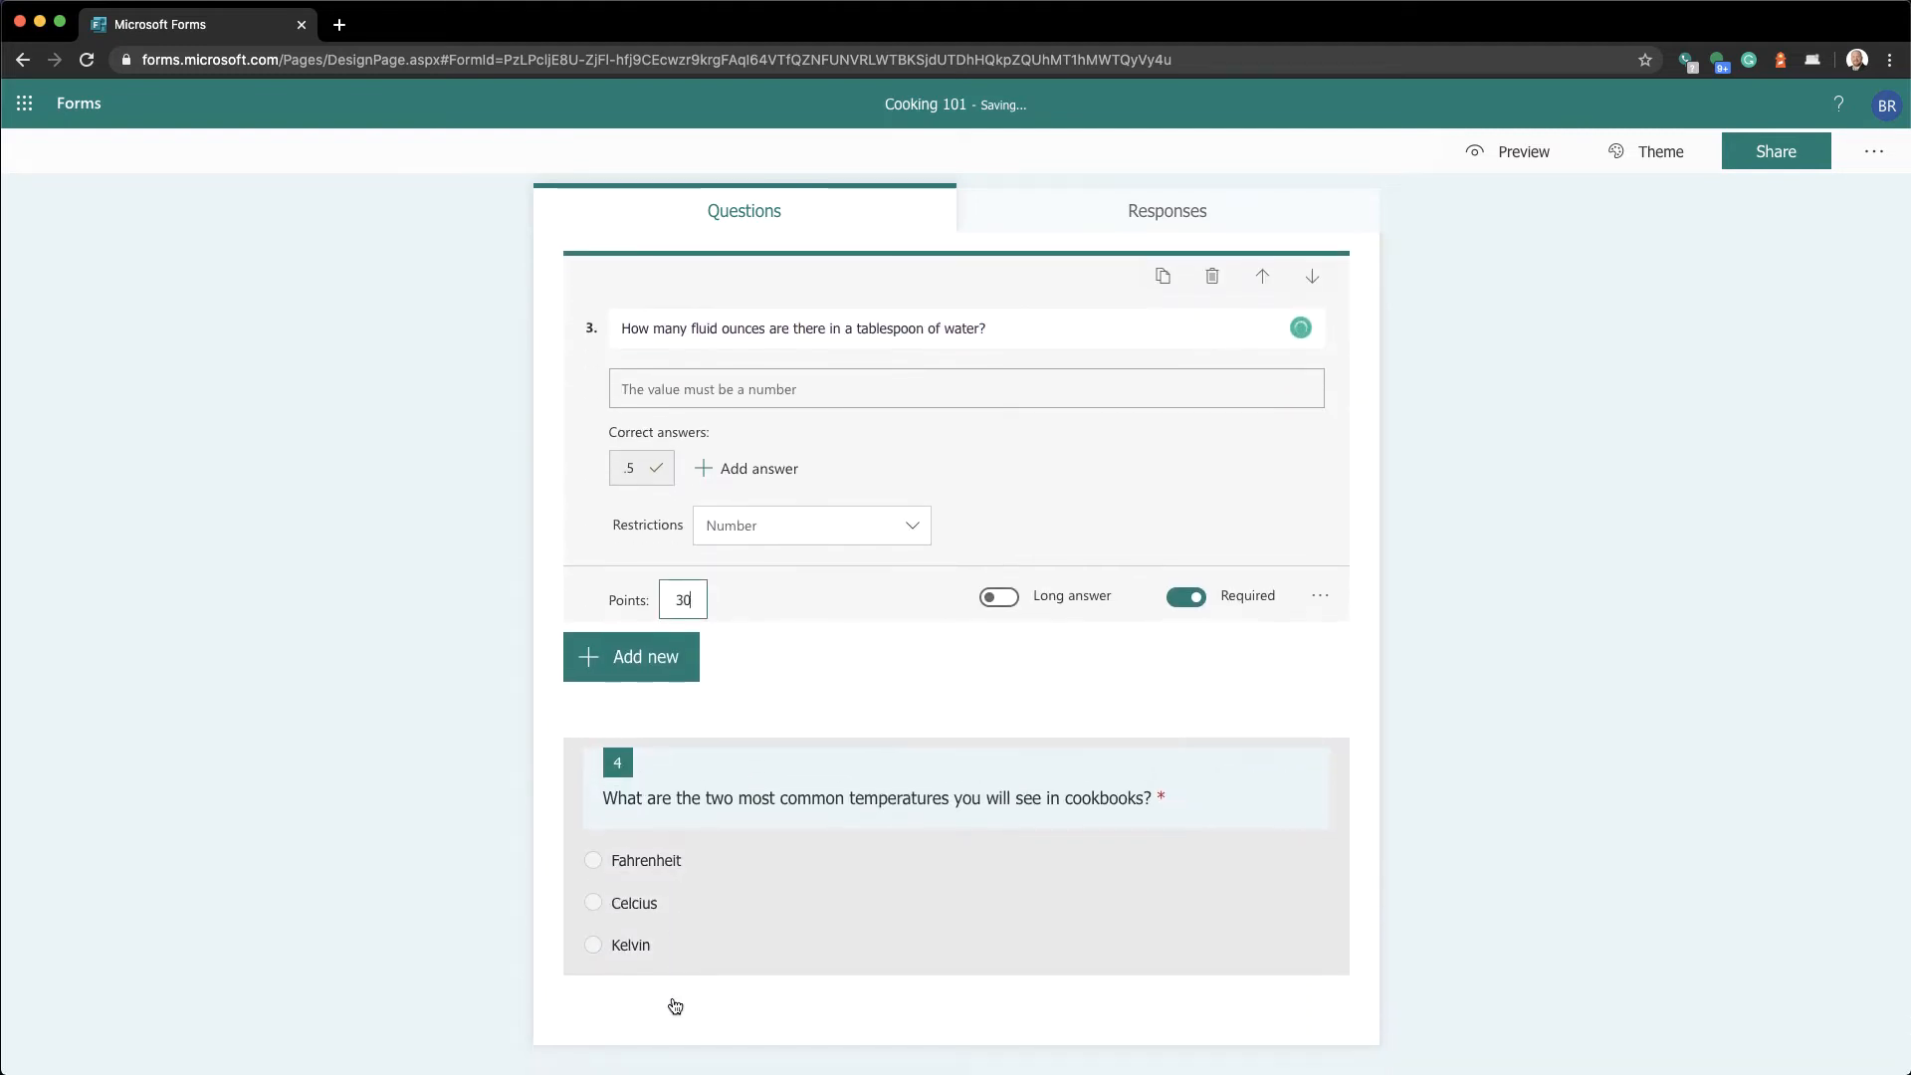
Give the cookbook temperatures question 15 points
{"action": "left_click", "coordinate": [712, 927]}
{"action": "left_click", "coordinate": [676, 891]}
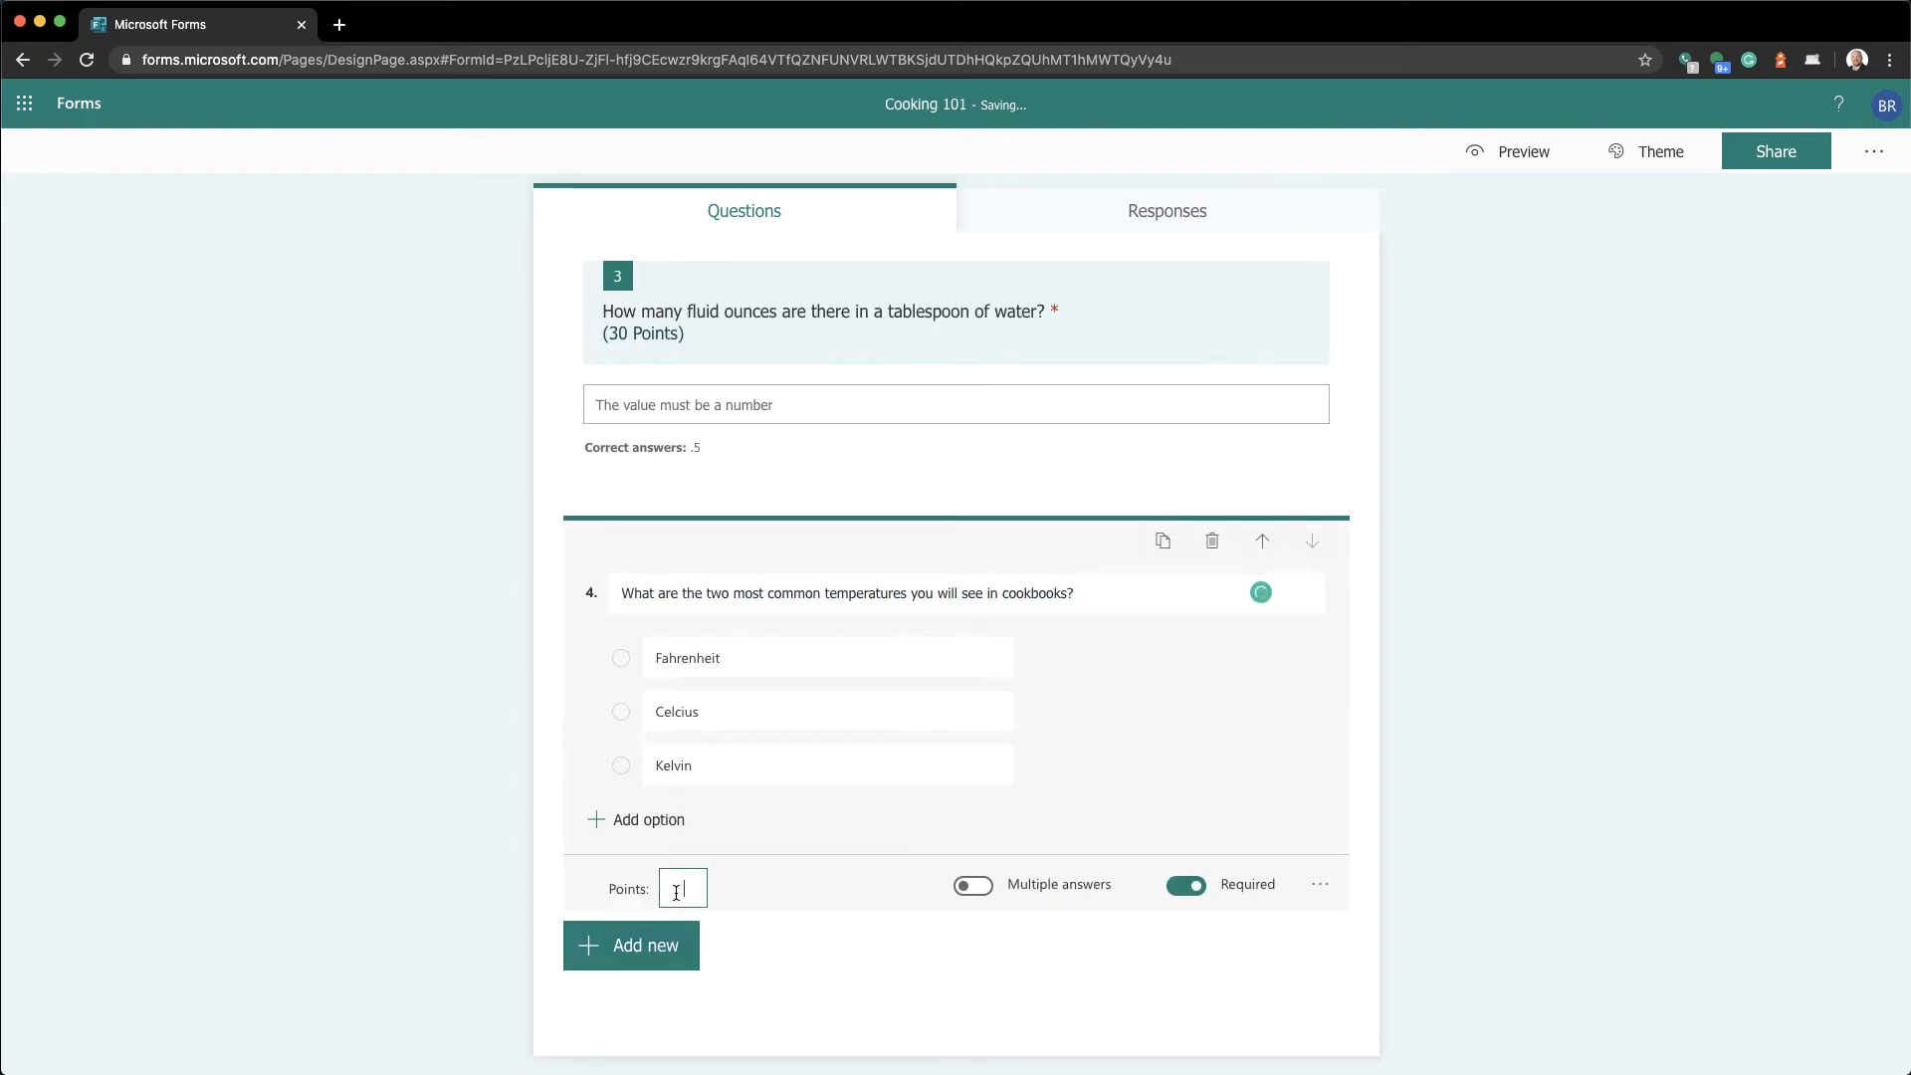
{"action": "type", "text": "15"}
{"action": "key", "text": "Tab"}
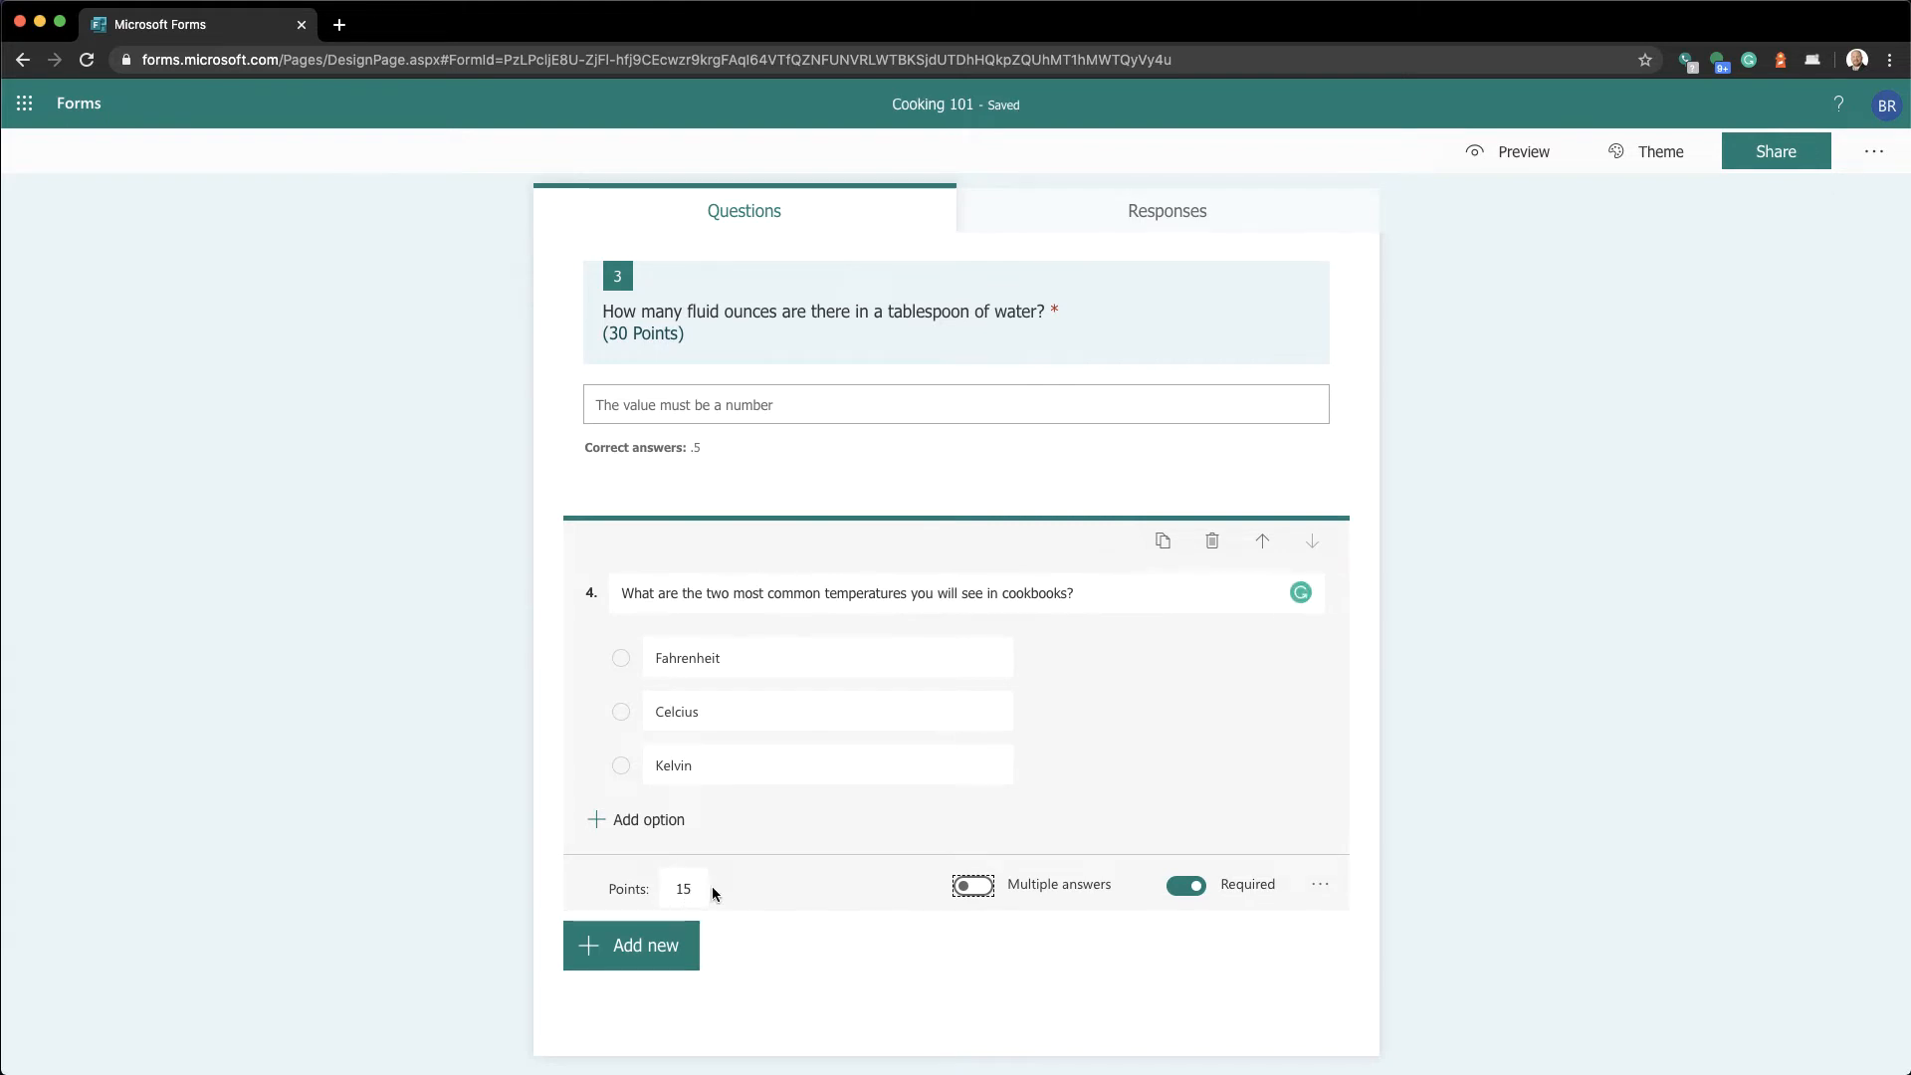
{"action": "left_click", "coordinate": [446, 898]}
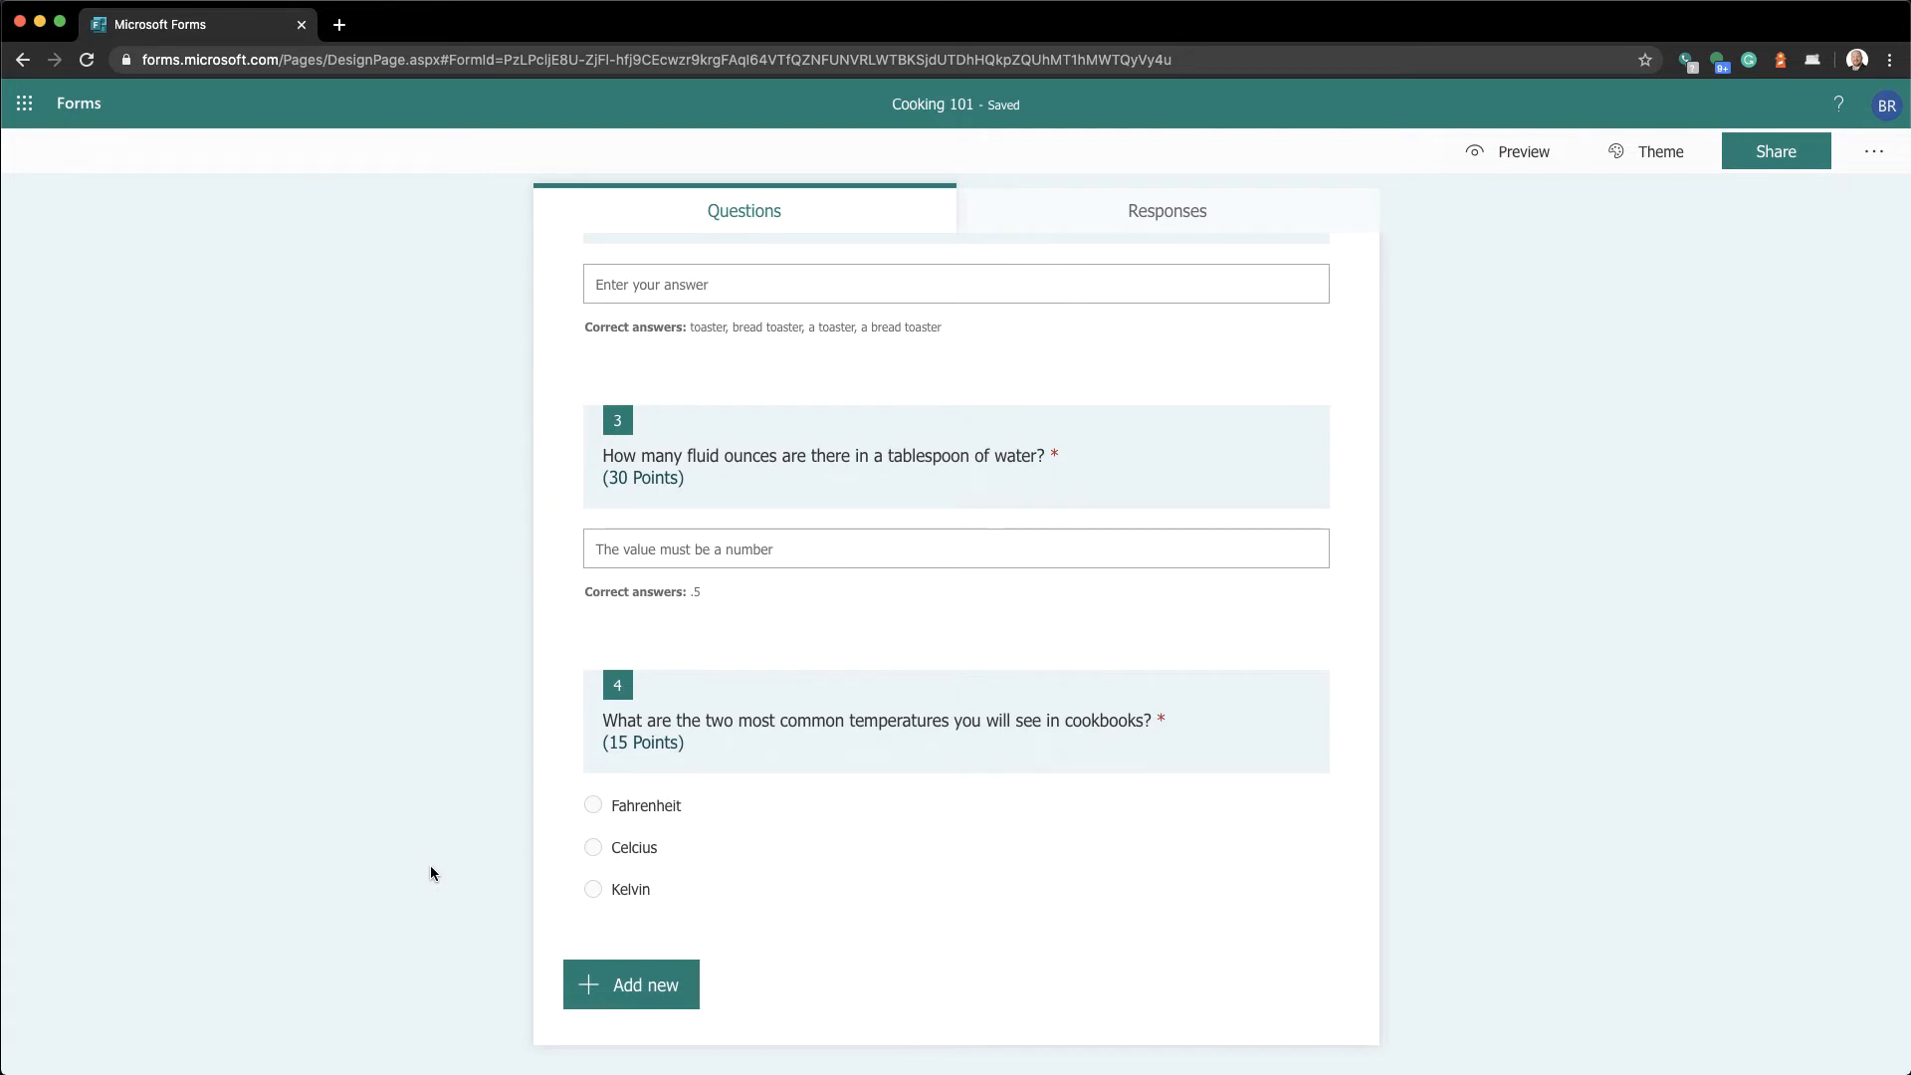
{"action": "scroll", "coordinate": [431, 873], "scroll_direction": "up", "scroll_amount": 1}
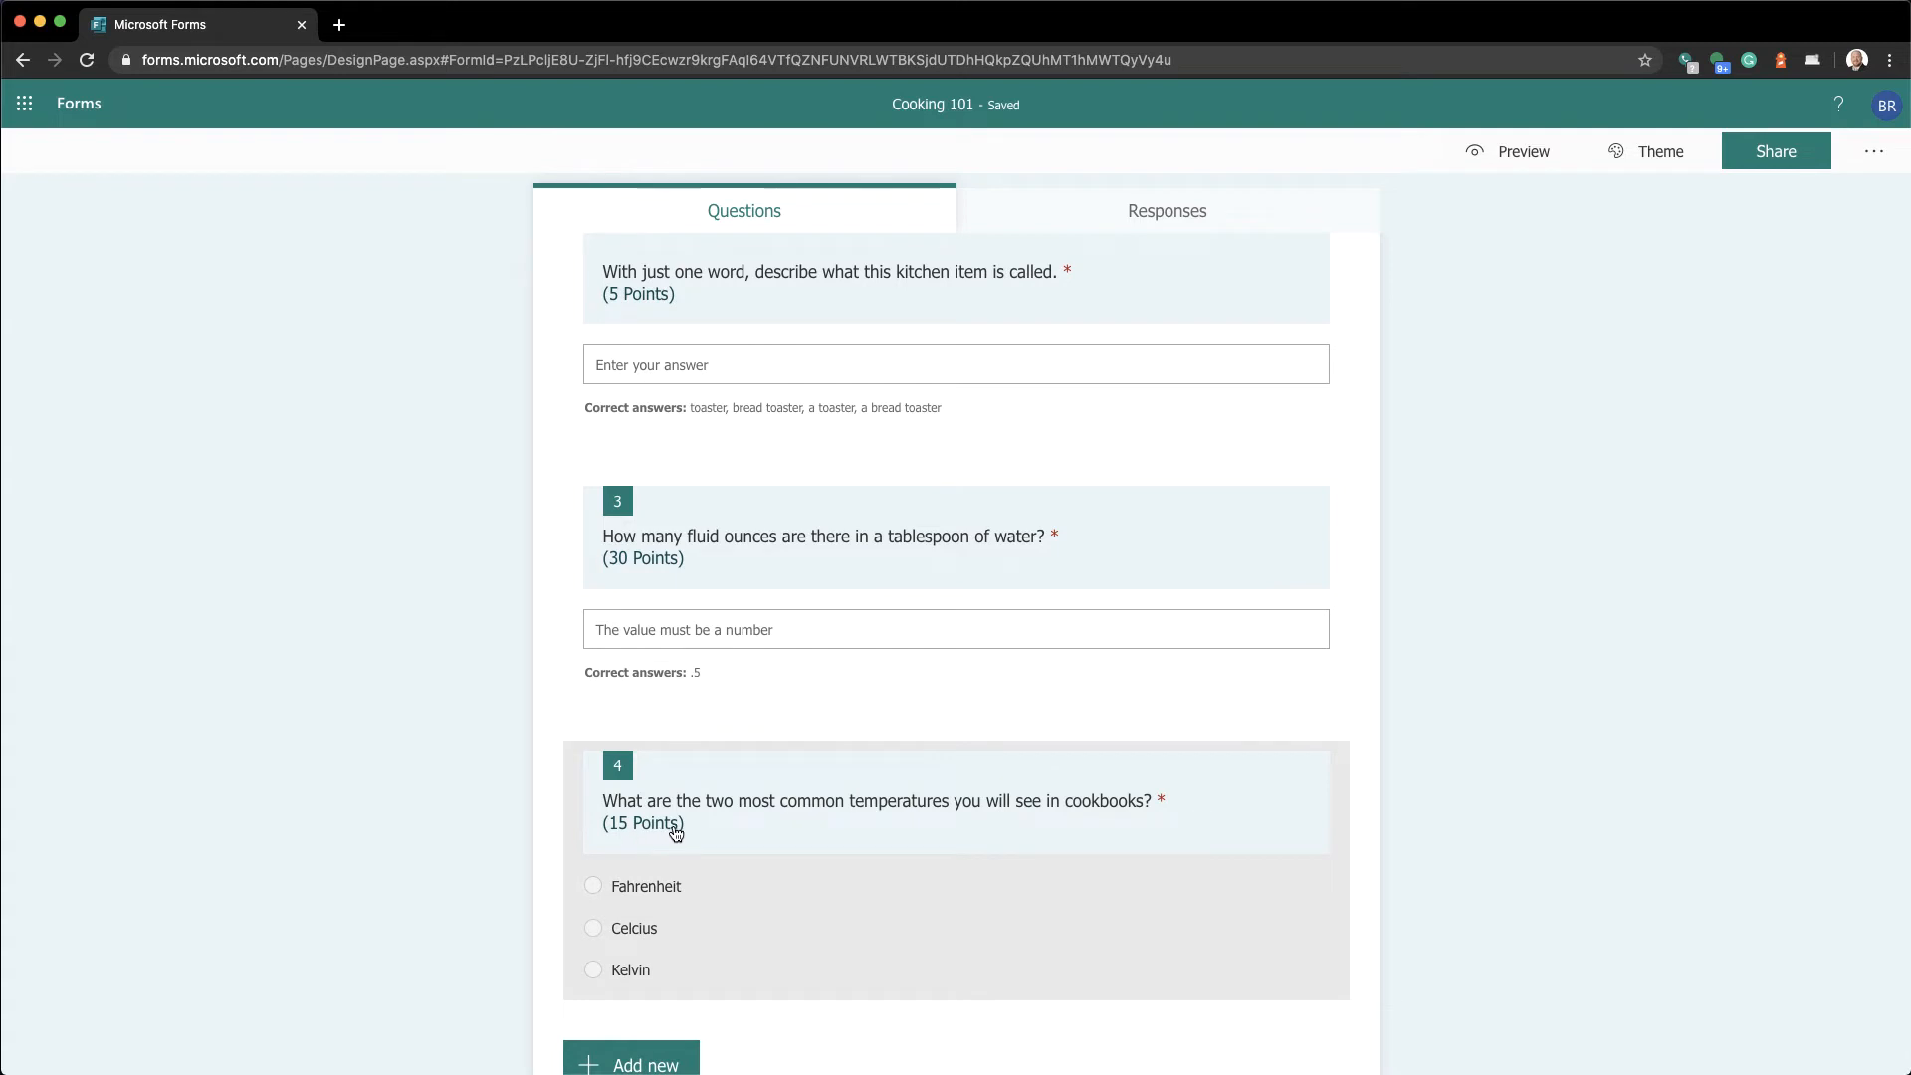
{"action": "scroll", "coordinate": [623, 576], "scroll_direction": "up", "scroll_amount": 3}
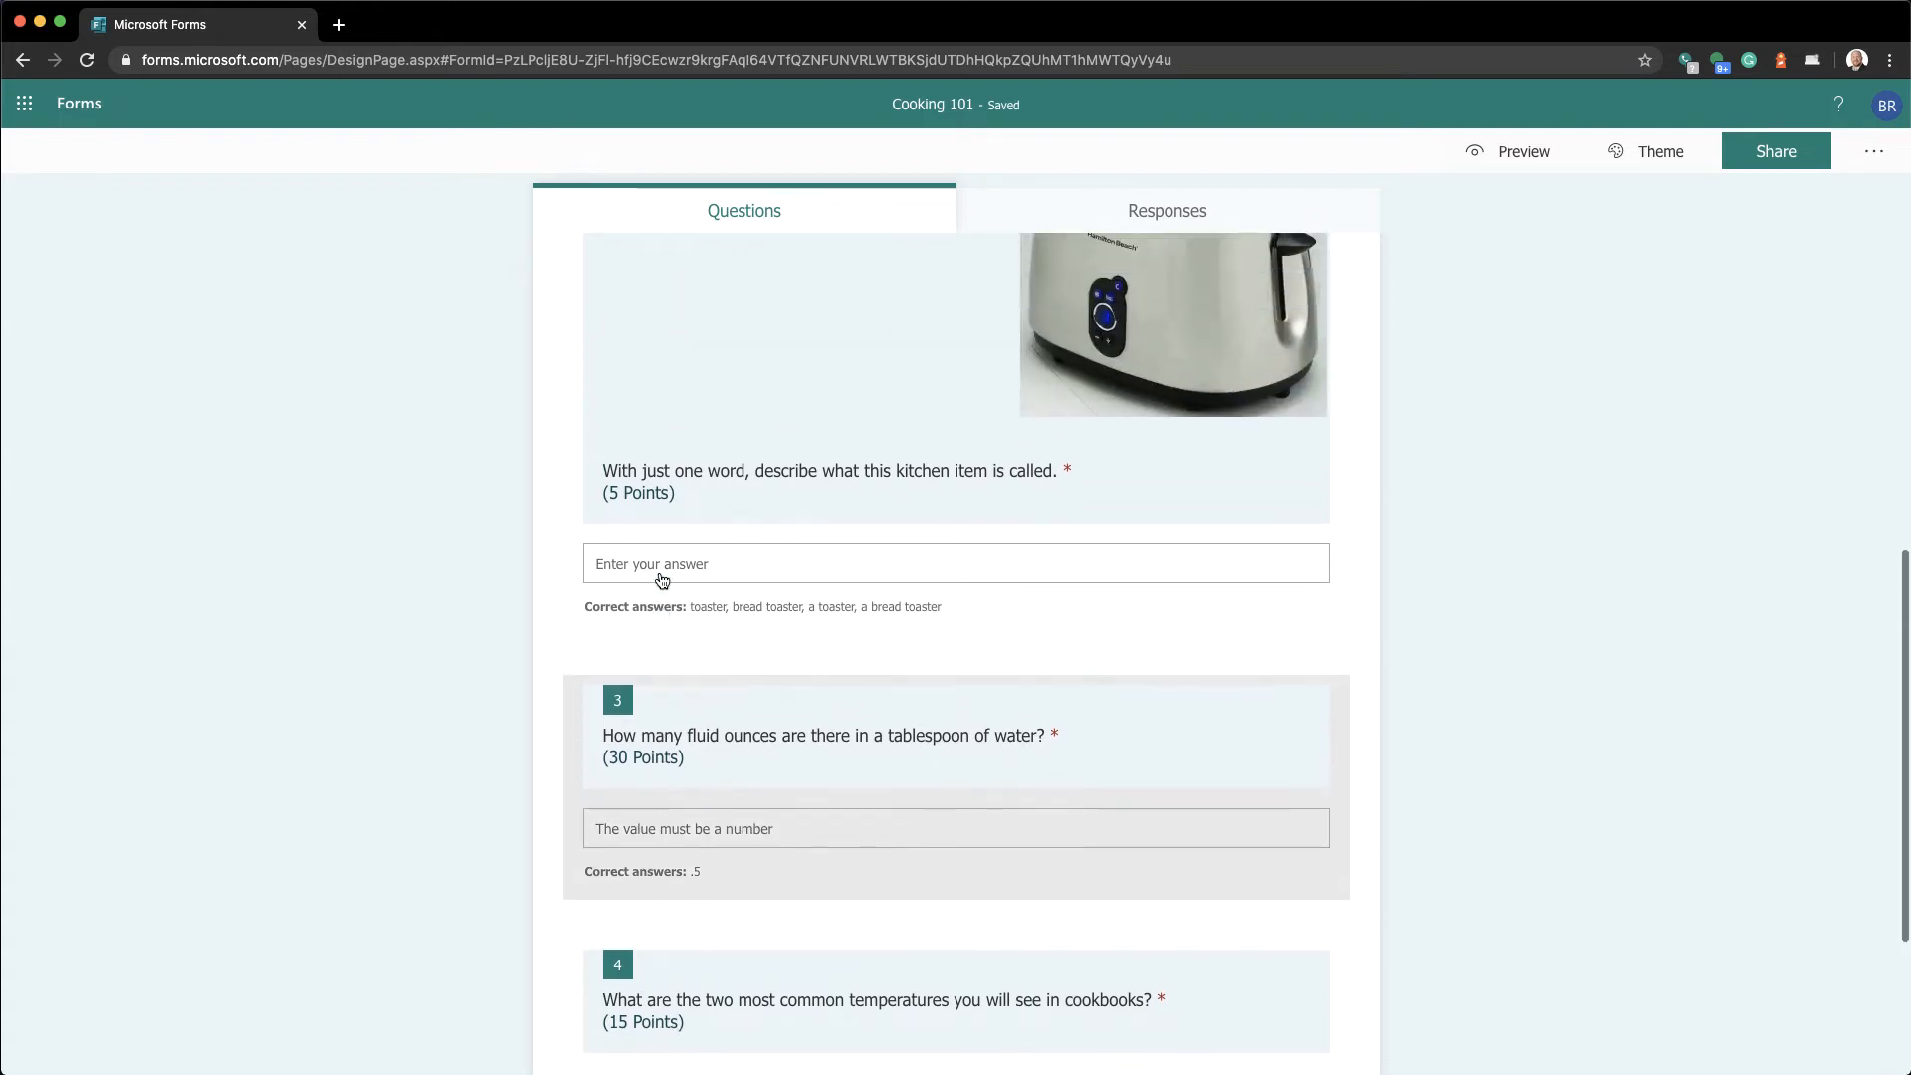
{"action": "scroll", "coordinate": [637, 577], "scroll_direction": "up", "scroll_amount": 5}
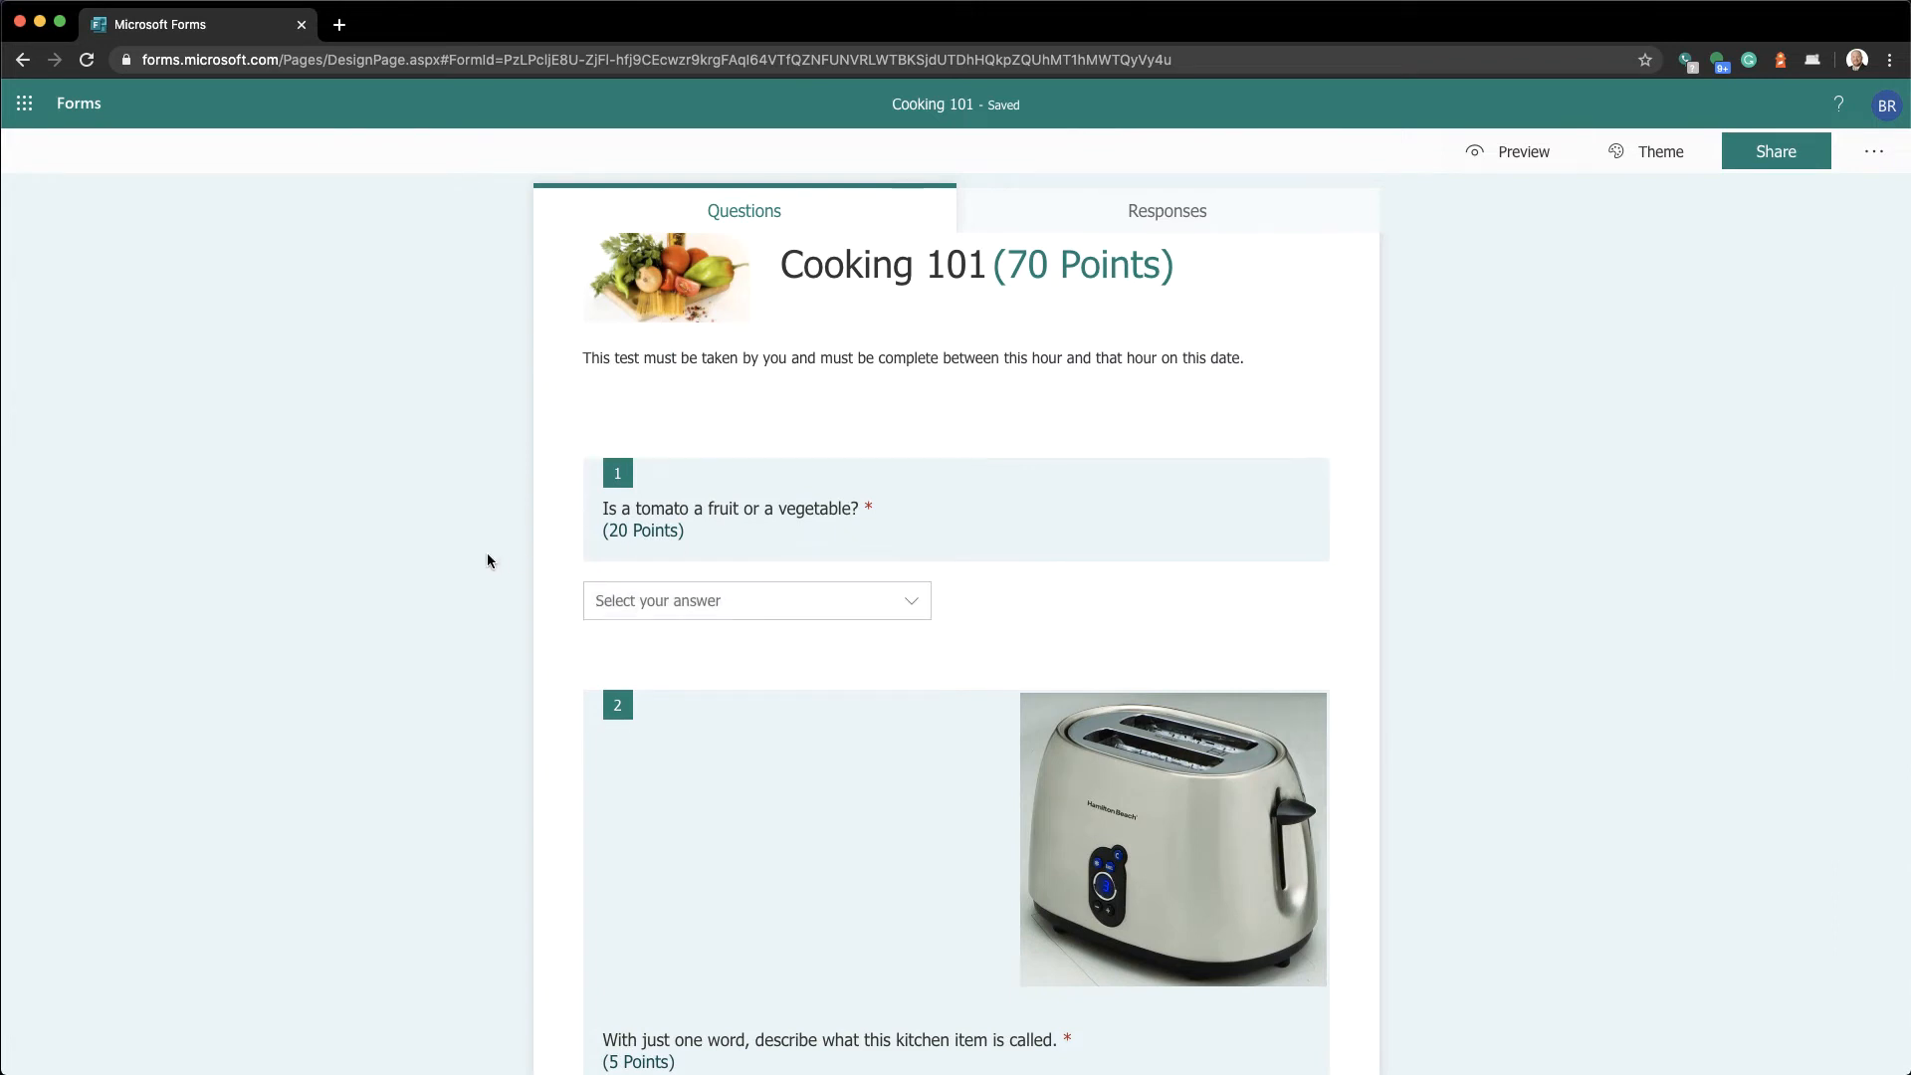
{"action": "scroll", "coordinate": [486, 561], "scroll_direction": "up", "scroll_amount": 1}
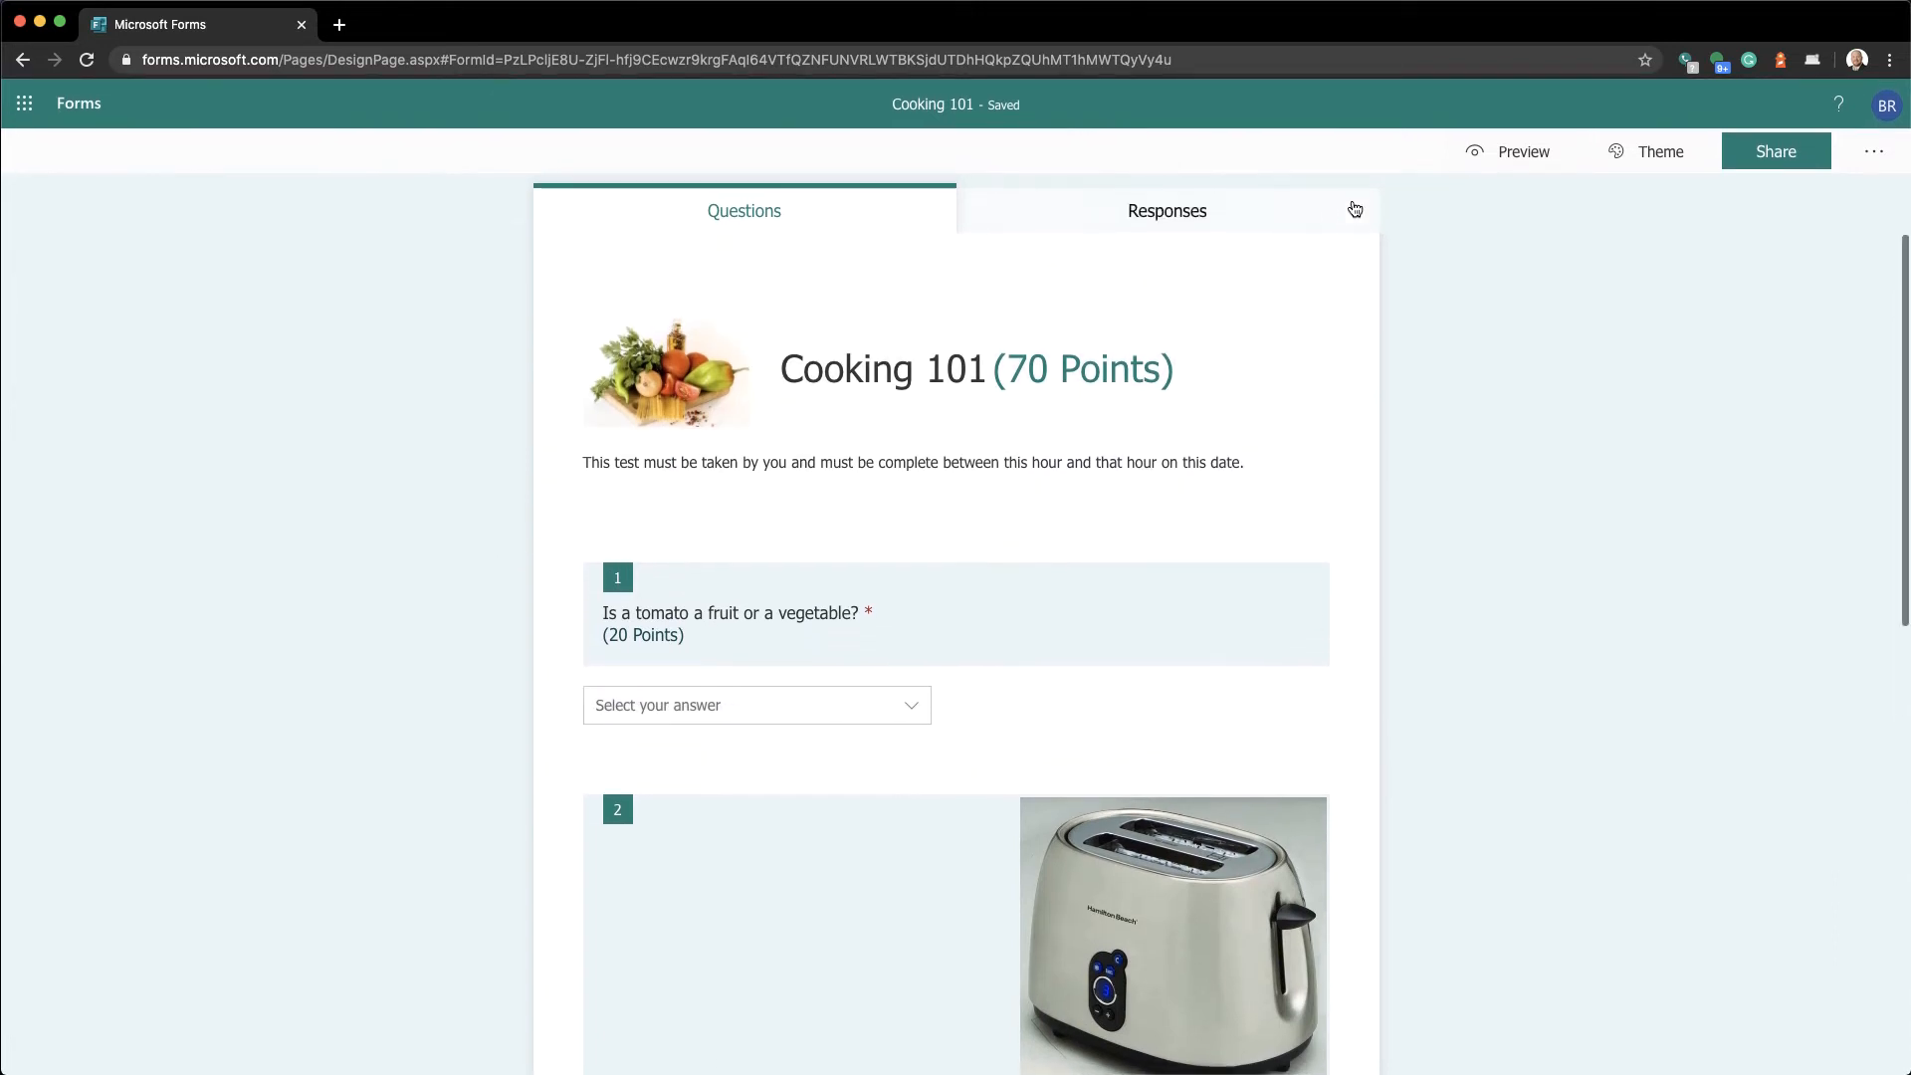
{"action": "left_click", "coordinate": [1494, 154]}
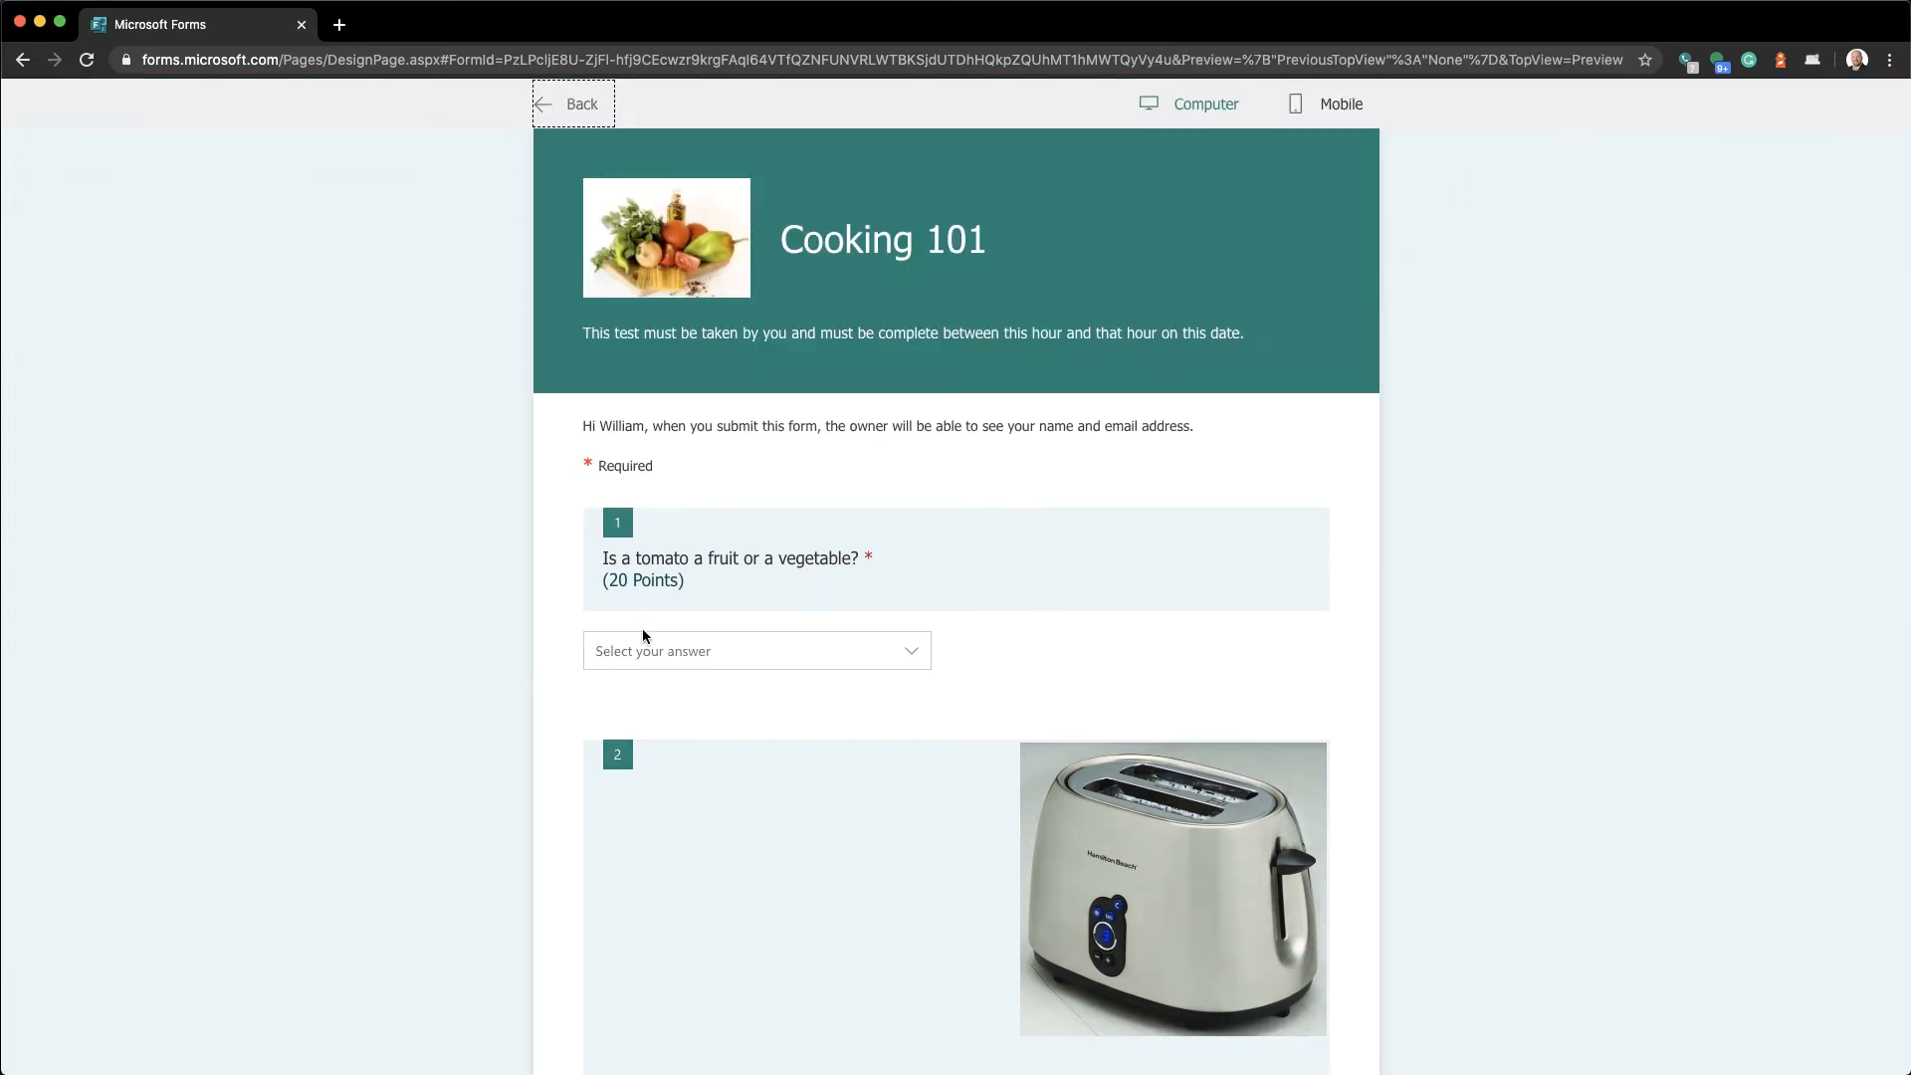
{"action": "scroll", "coordinate": [644, 601], "scroll_direction": "down", "scroll_amount": 3}
{"action": "scroll", "coordinate": [644, 601], "scroll_direction": "up", "scroll_amount": 3}
{"action": "left_click", "coordinate": [567, 113]}
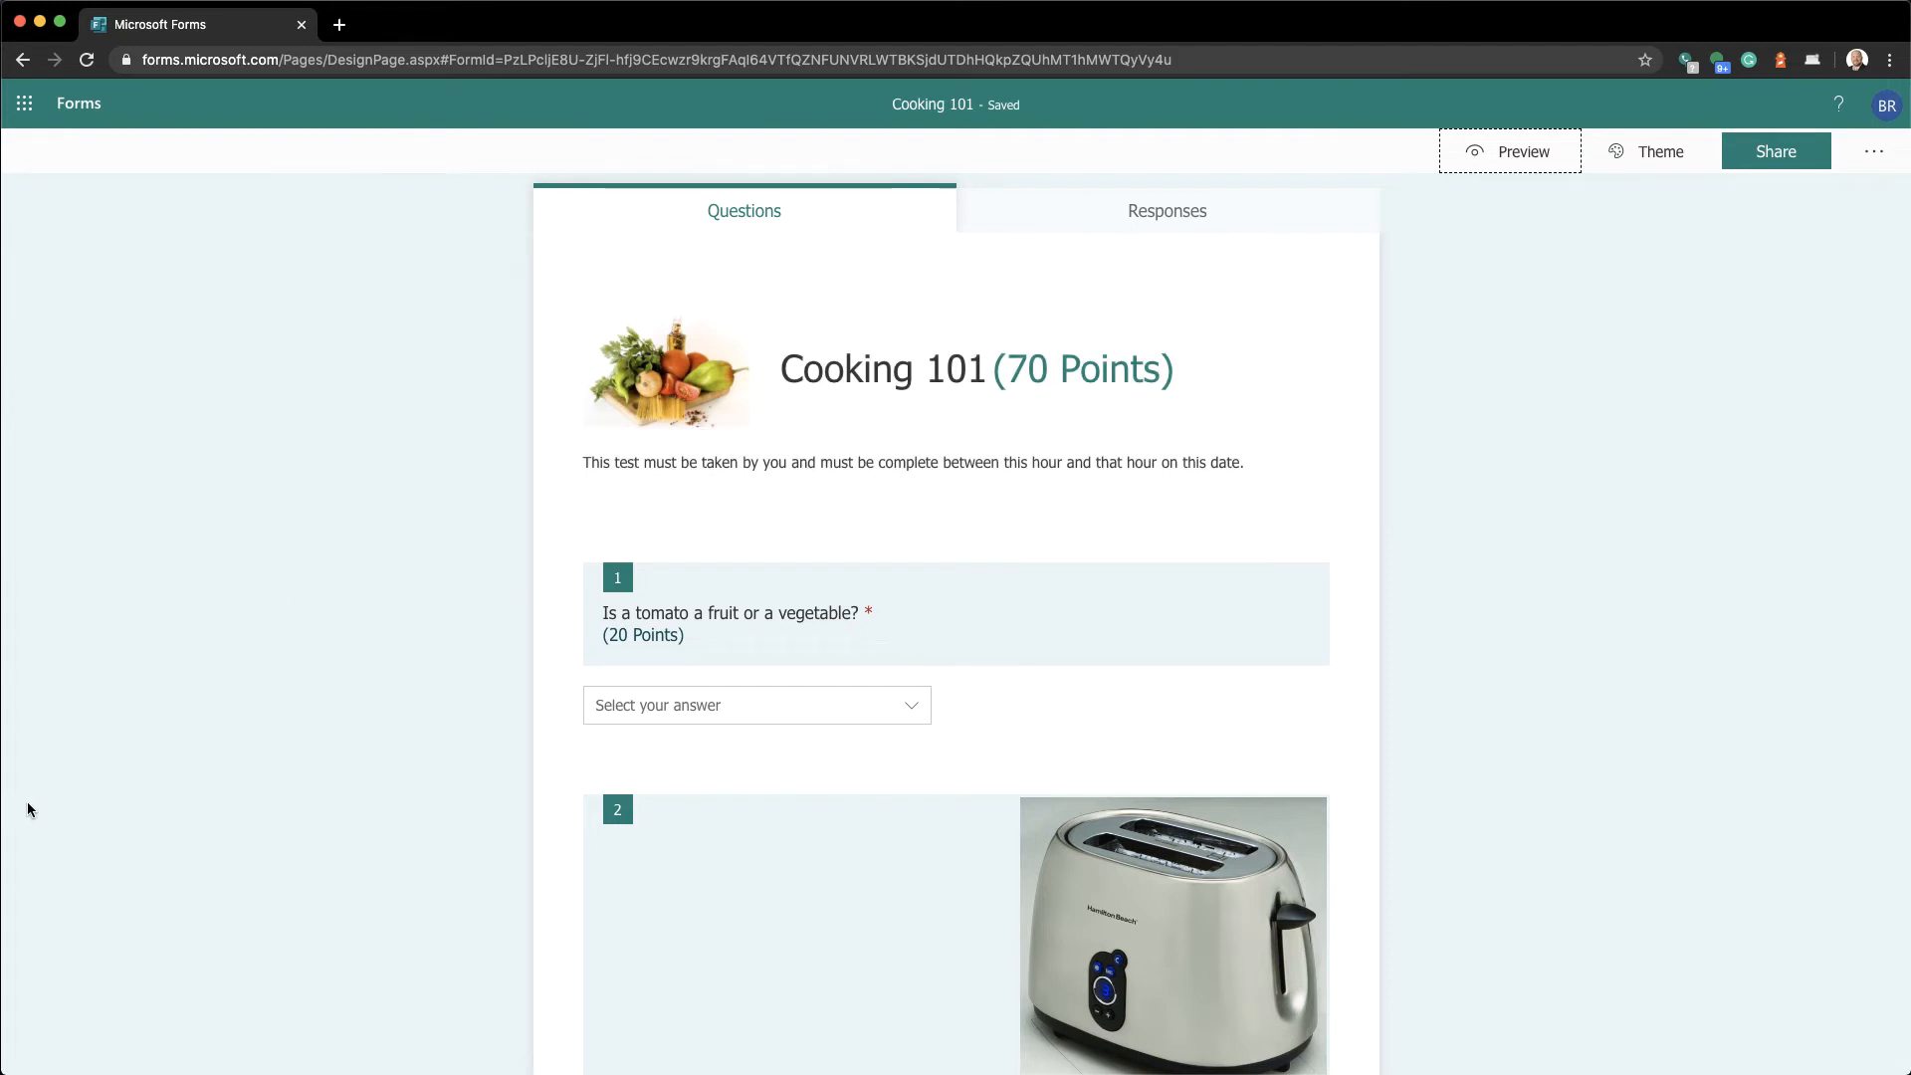
Mark question 1's third option, the fruit nutritionally considered a vegetable, as correct
{"action": "left_click", "coordinate": [847, 642]}
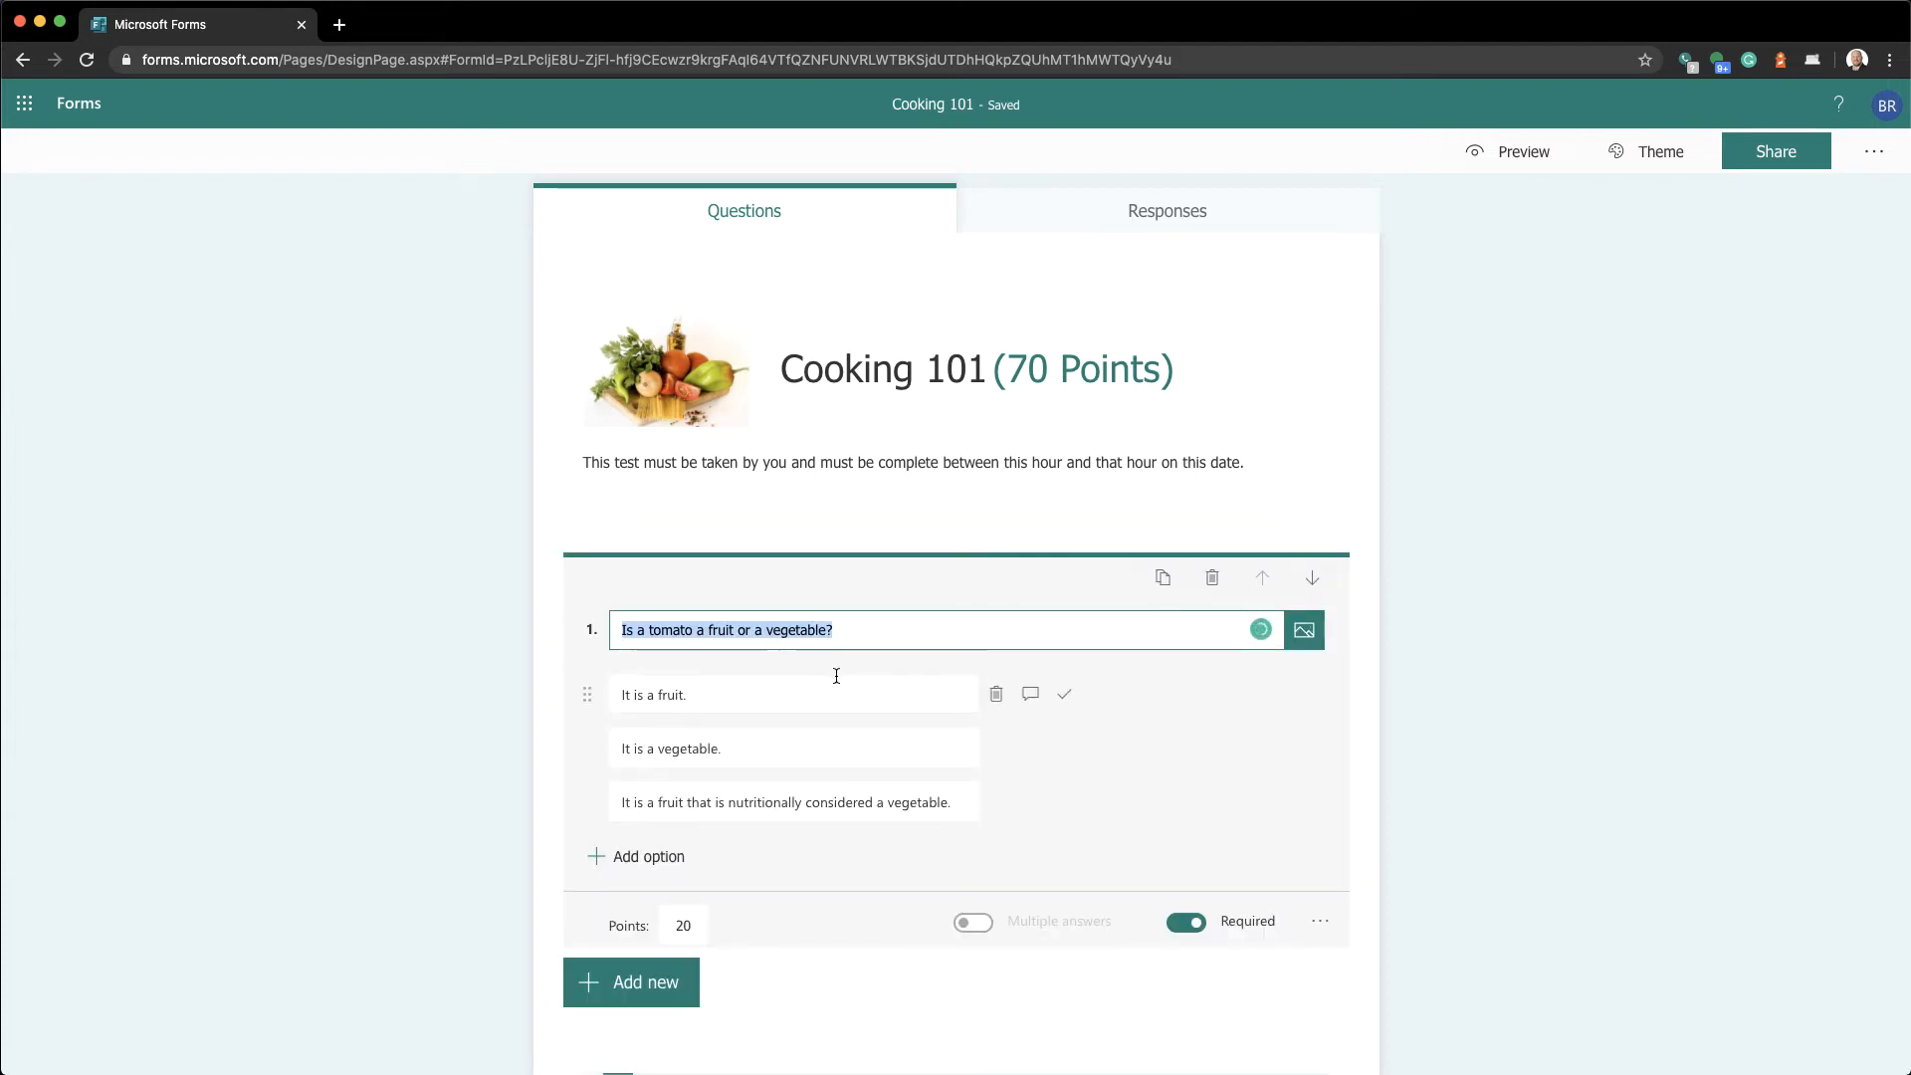
{"action": "scroll", "coordinate": [851, 782], "scroll_direction": "down", "scroll_amount": 1}
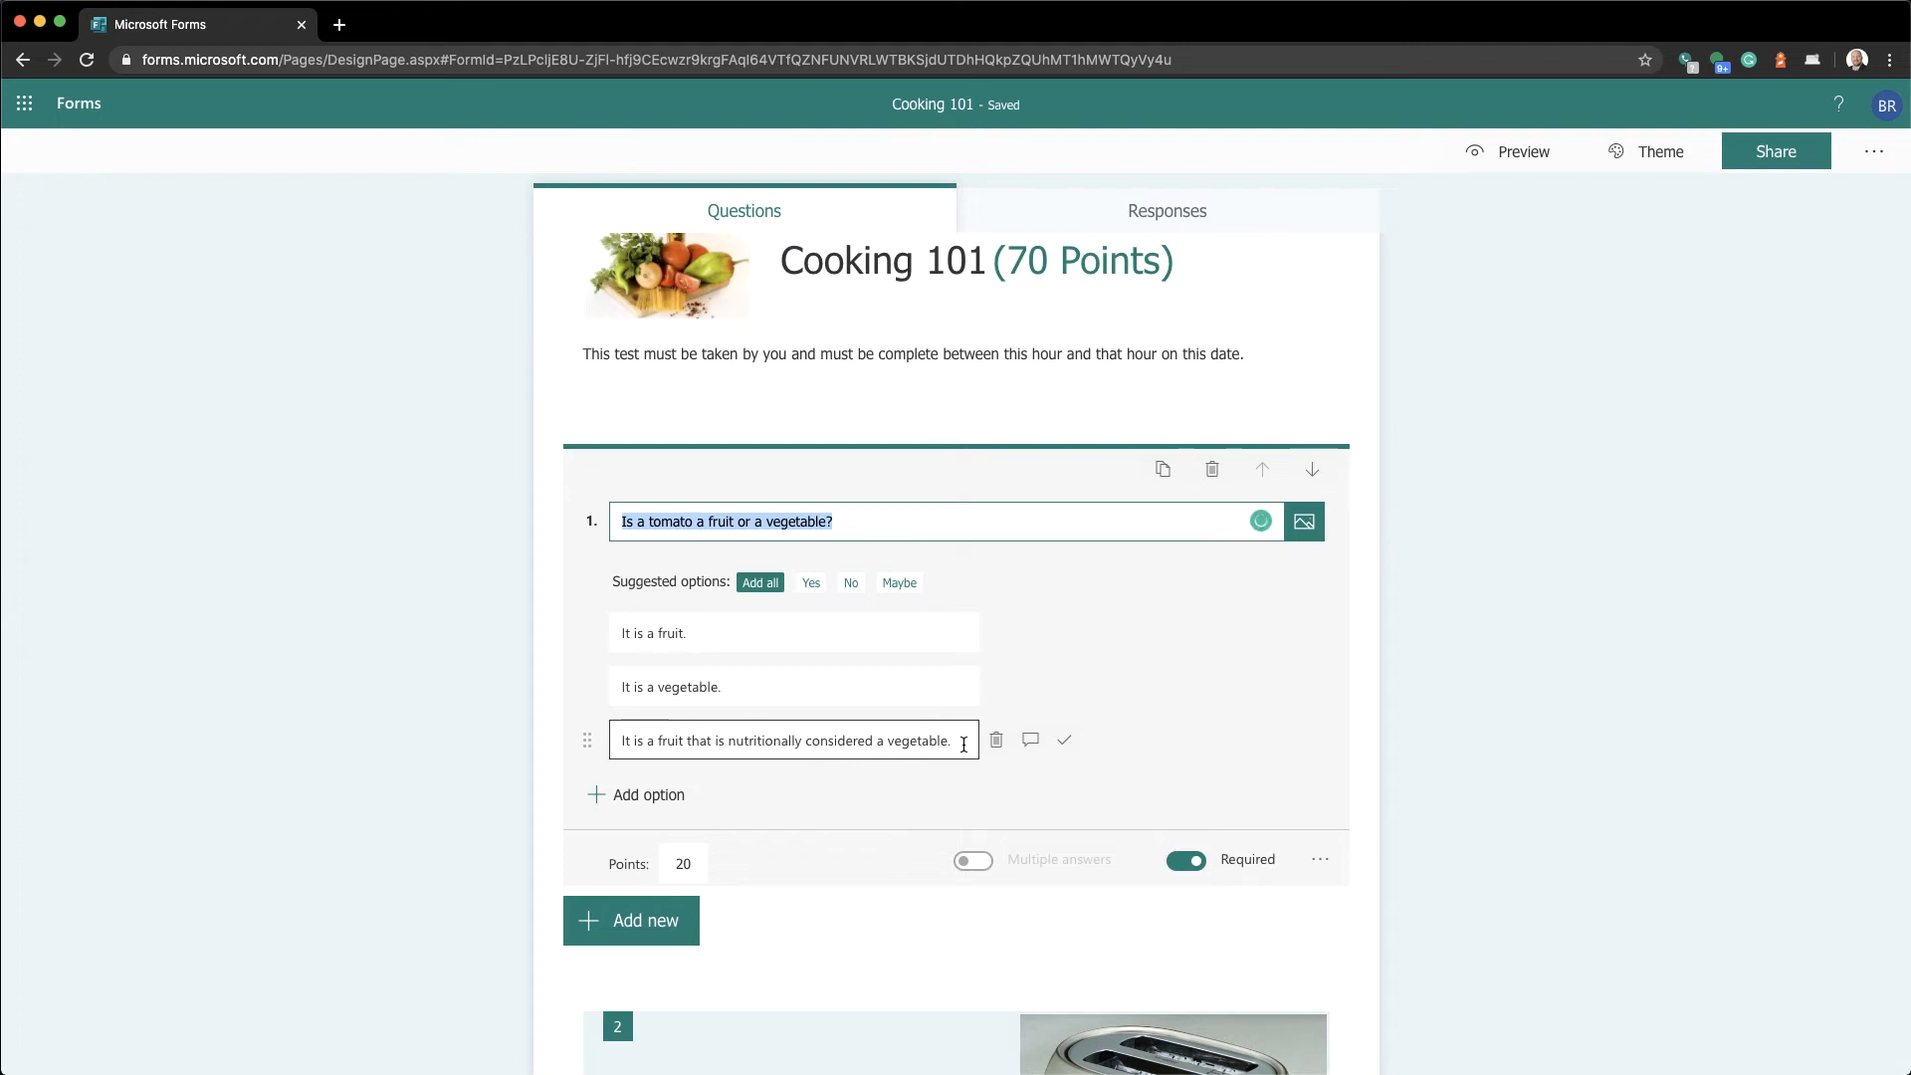
{"action": "left_click", "coordinate": [1064, 743]}
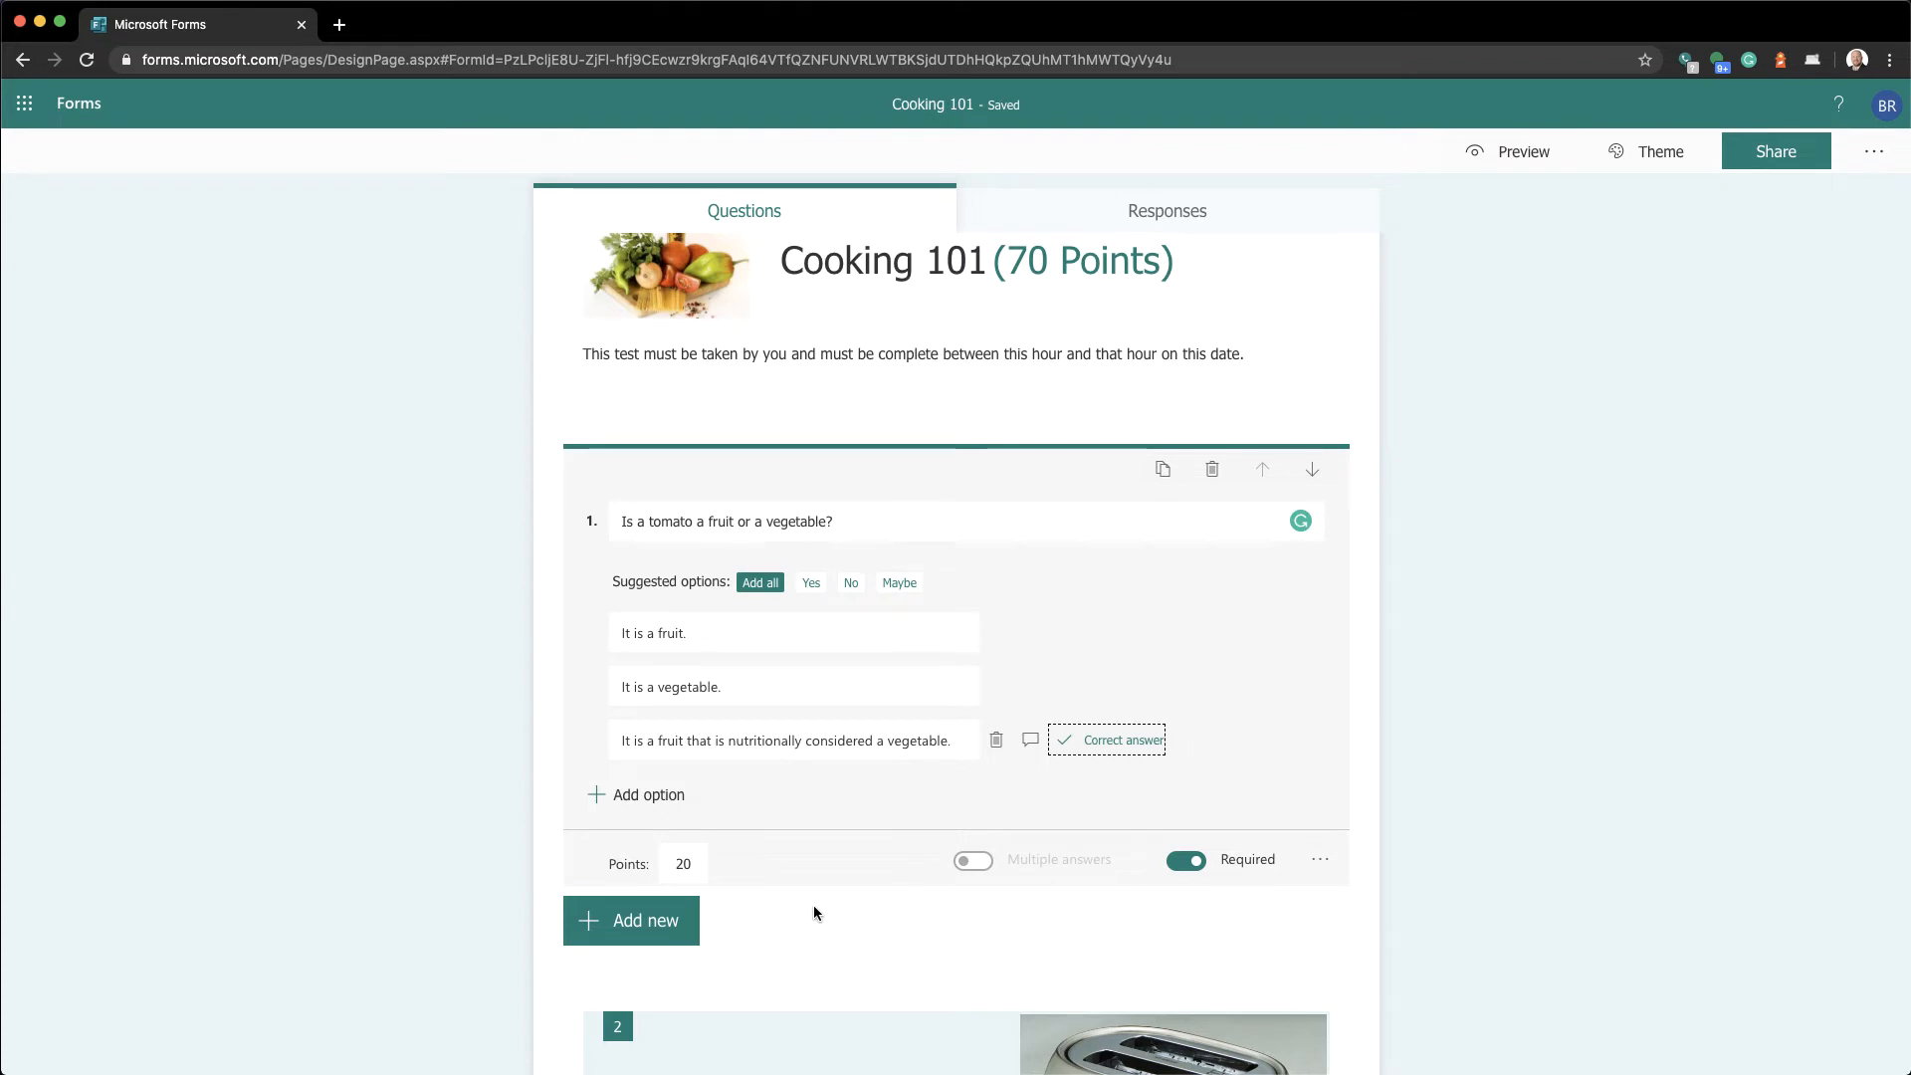
Review the toaster and tablespoon answer keys, then select the temperatures question
{"action": "scroll", "coordinate": [814, 905], "scroll_direction": "down", "scroll_amount": 3}
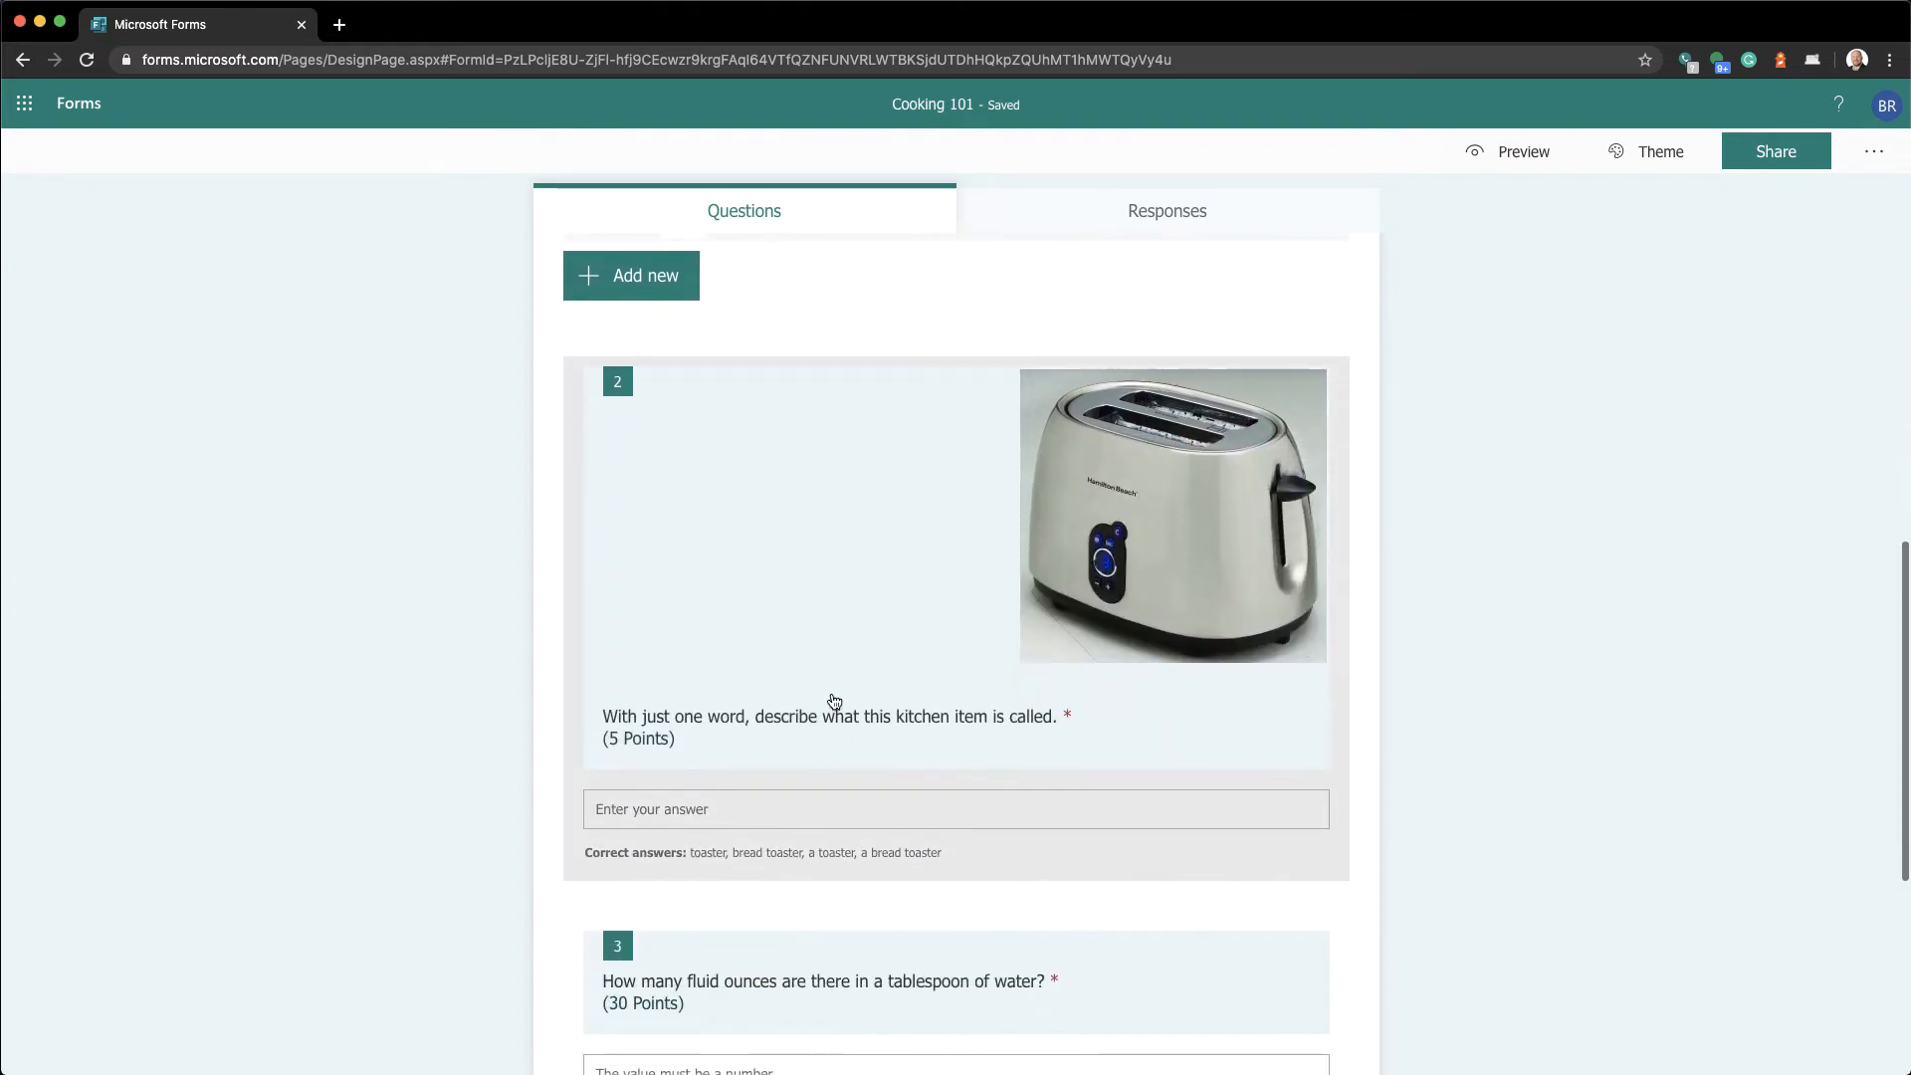
{"action": "left_click", "coordinate": [832, 694]}
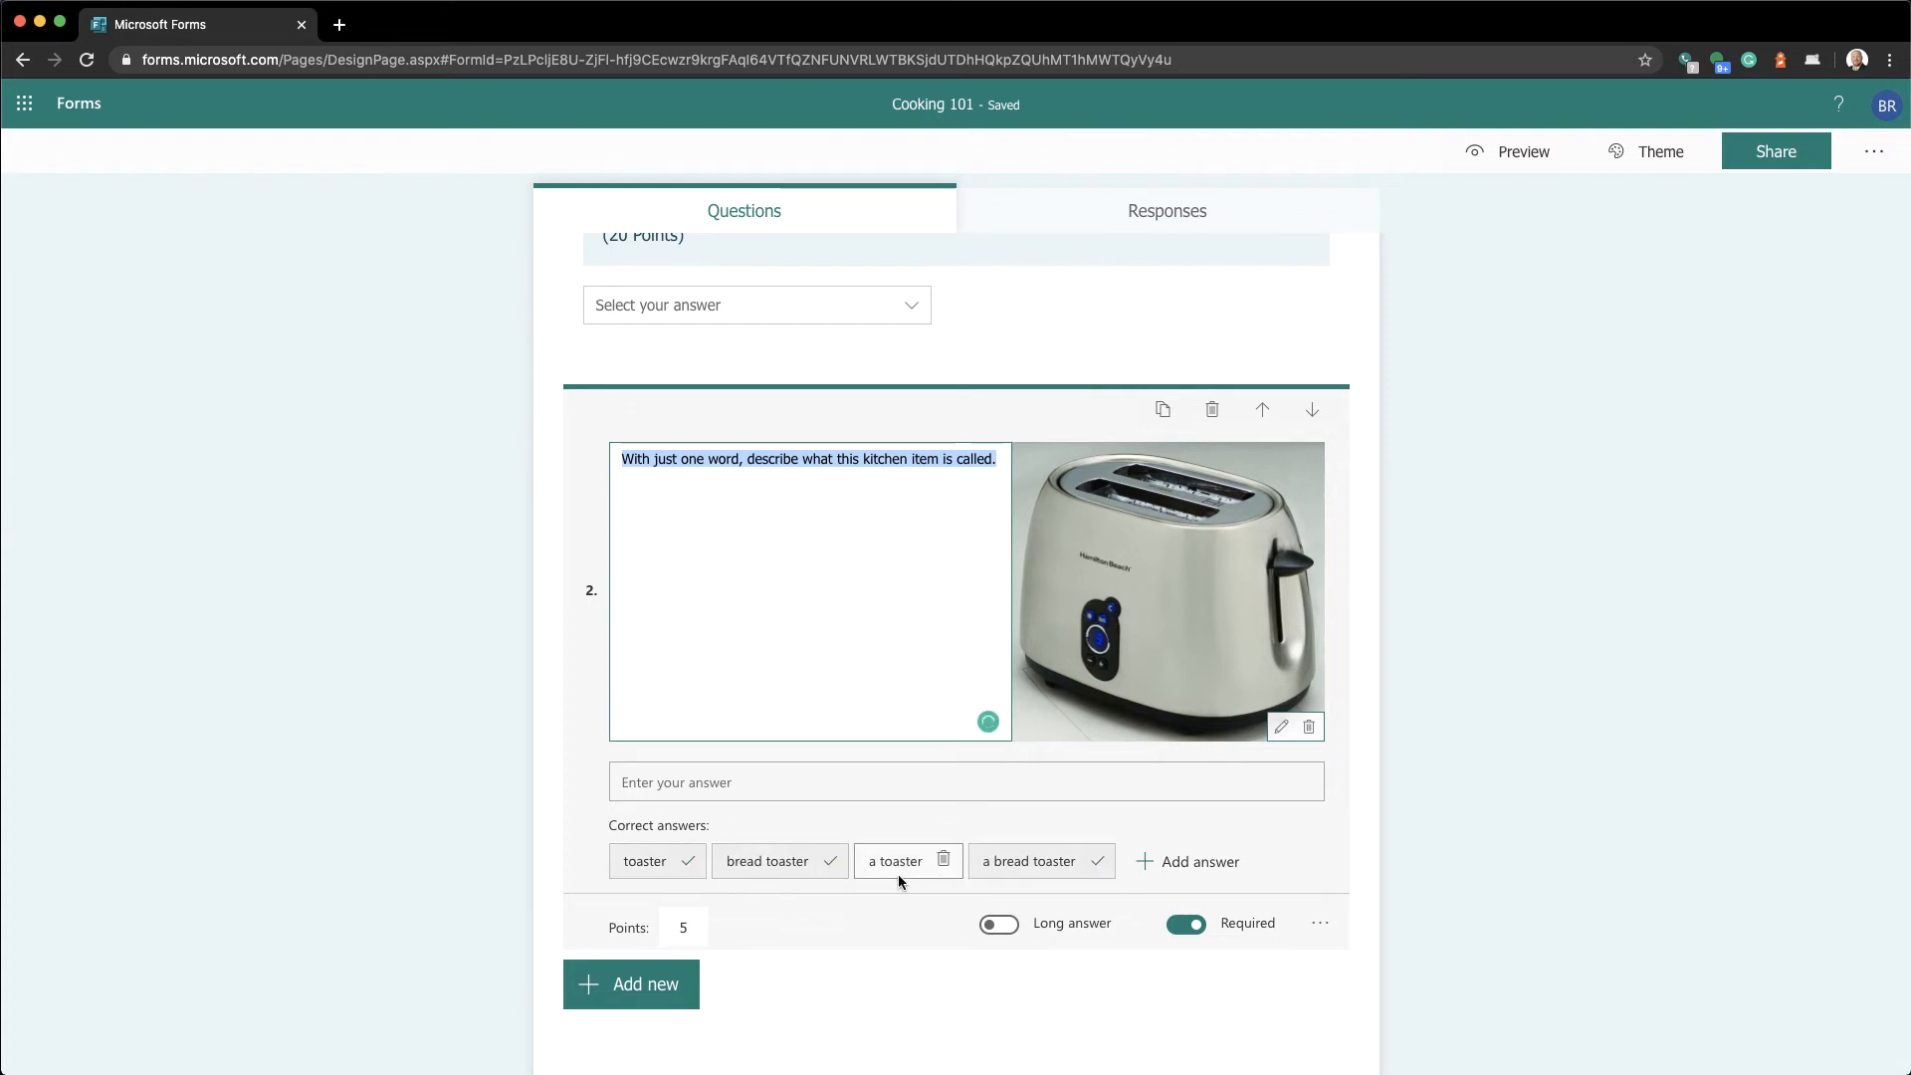
{"action": "scroll", "coordinate": [882, 957], "scroll_direction": "down", "scroll_amount": 5}
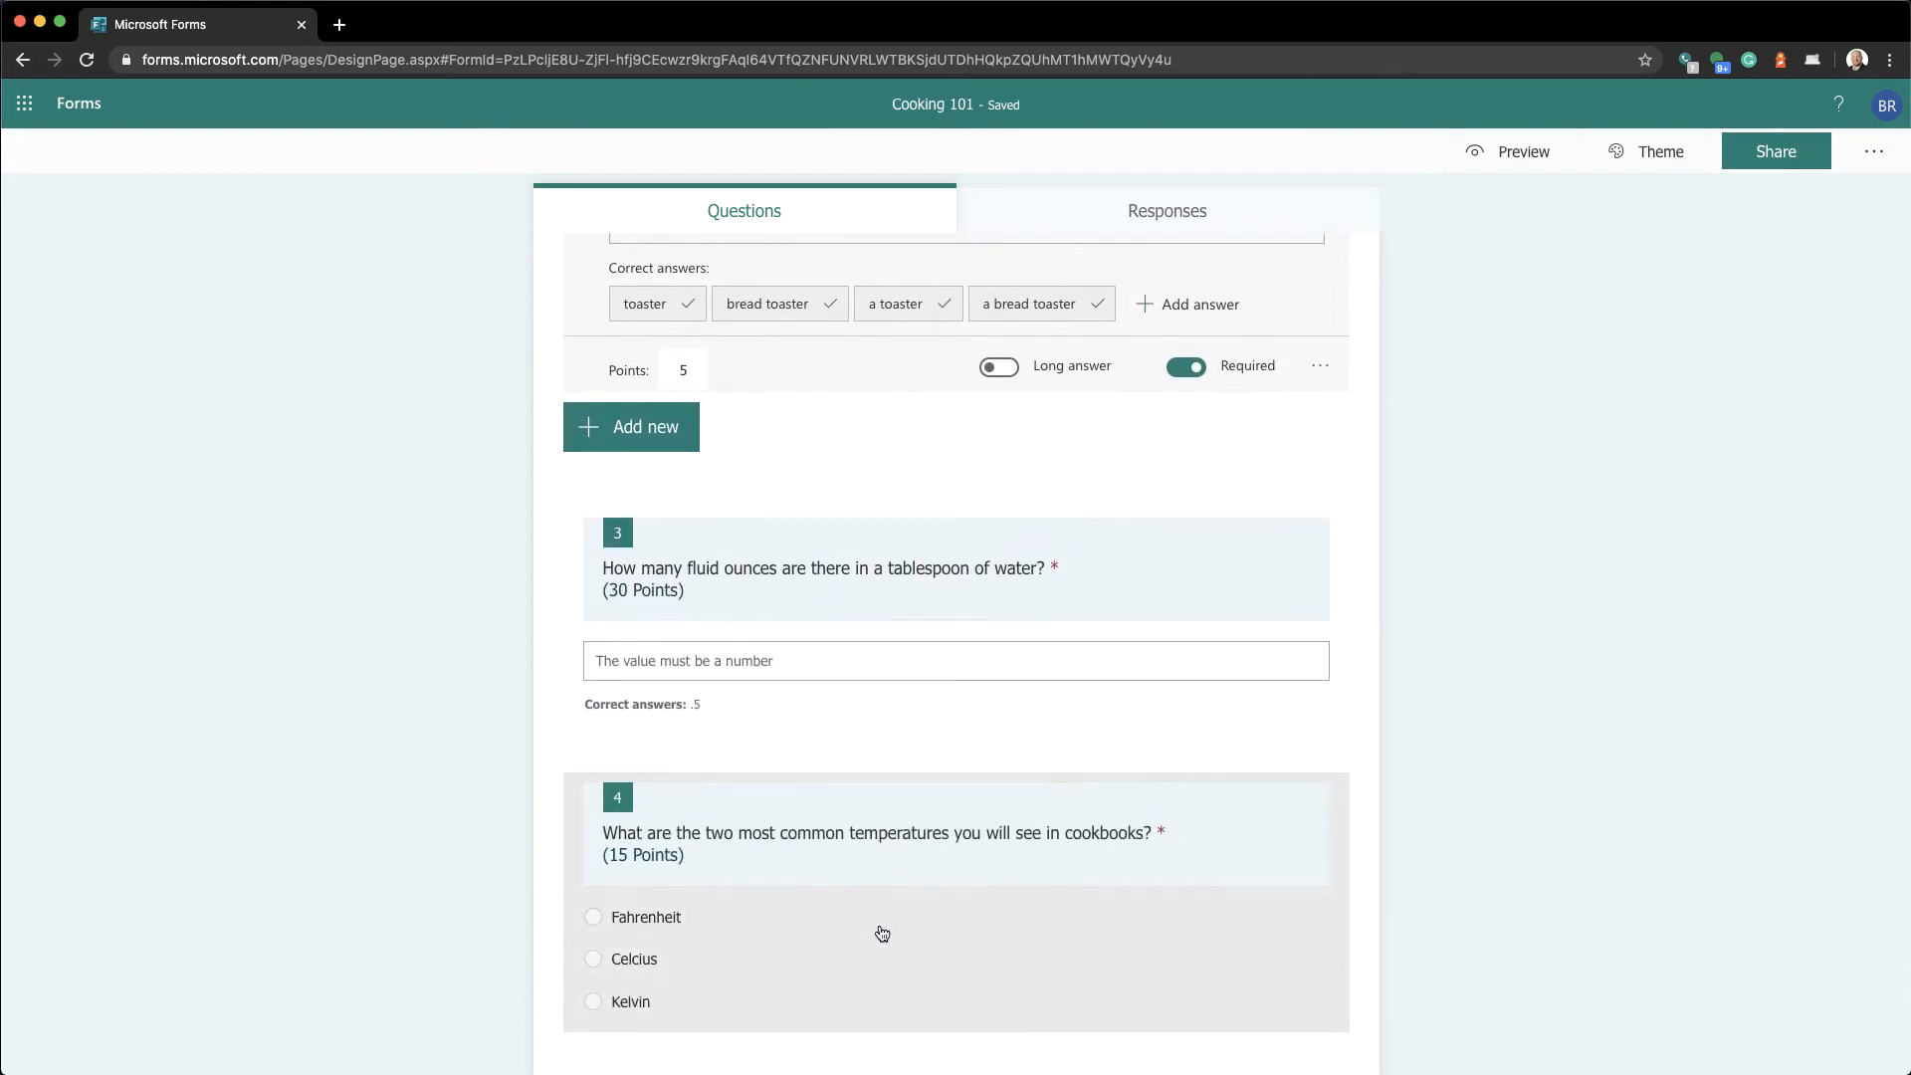
{"action": "left_click", "coordinate": [862, 598]}
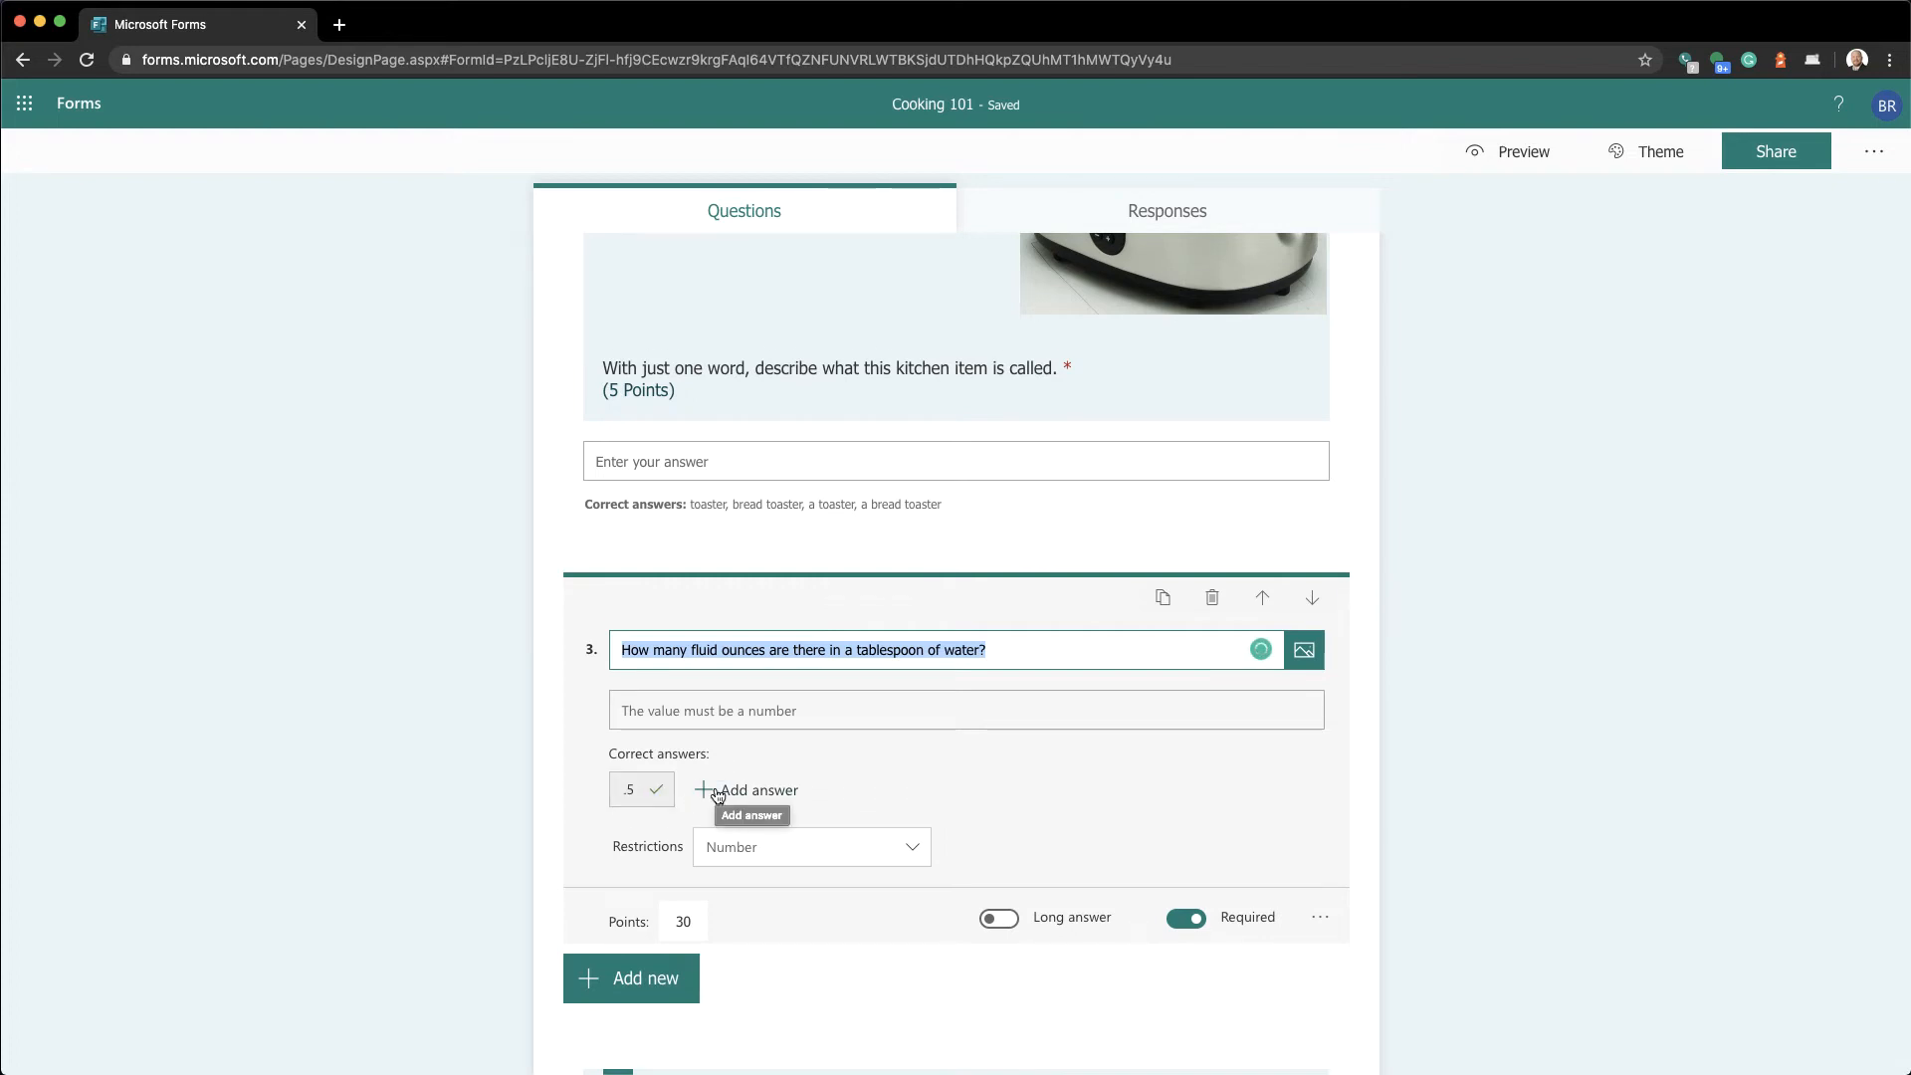
{"action": "scroll", "coordinate": [716, 793], "scroll_direction": "down", "scroll_amount": 5}
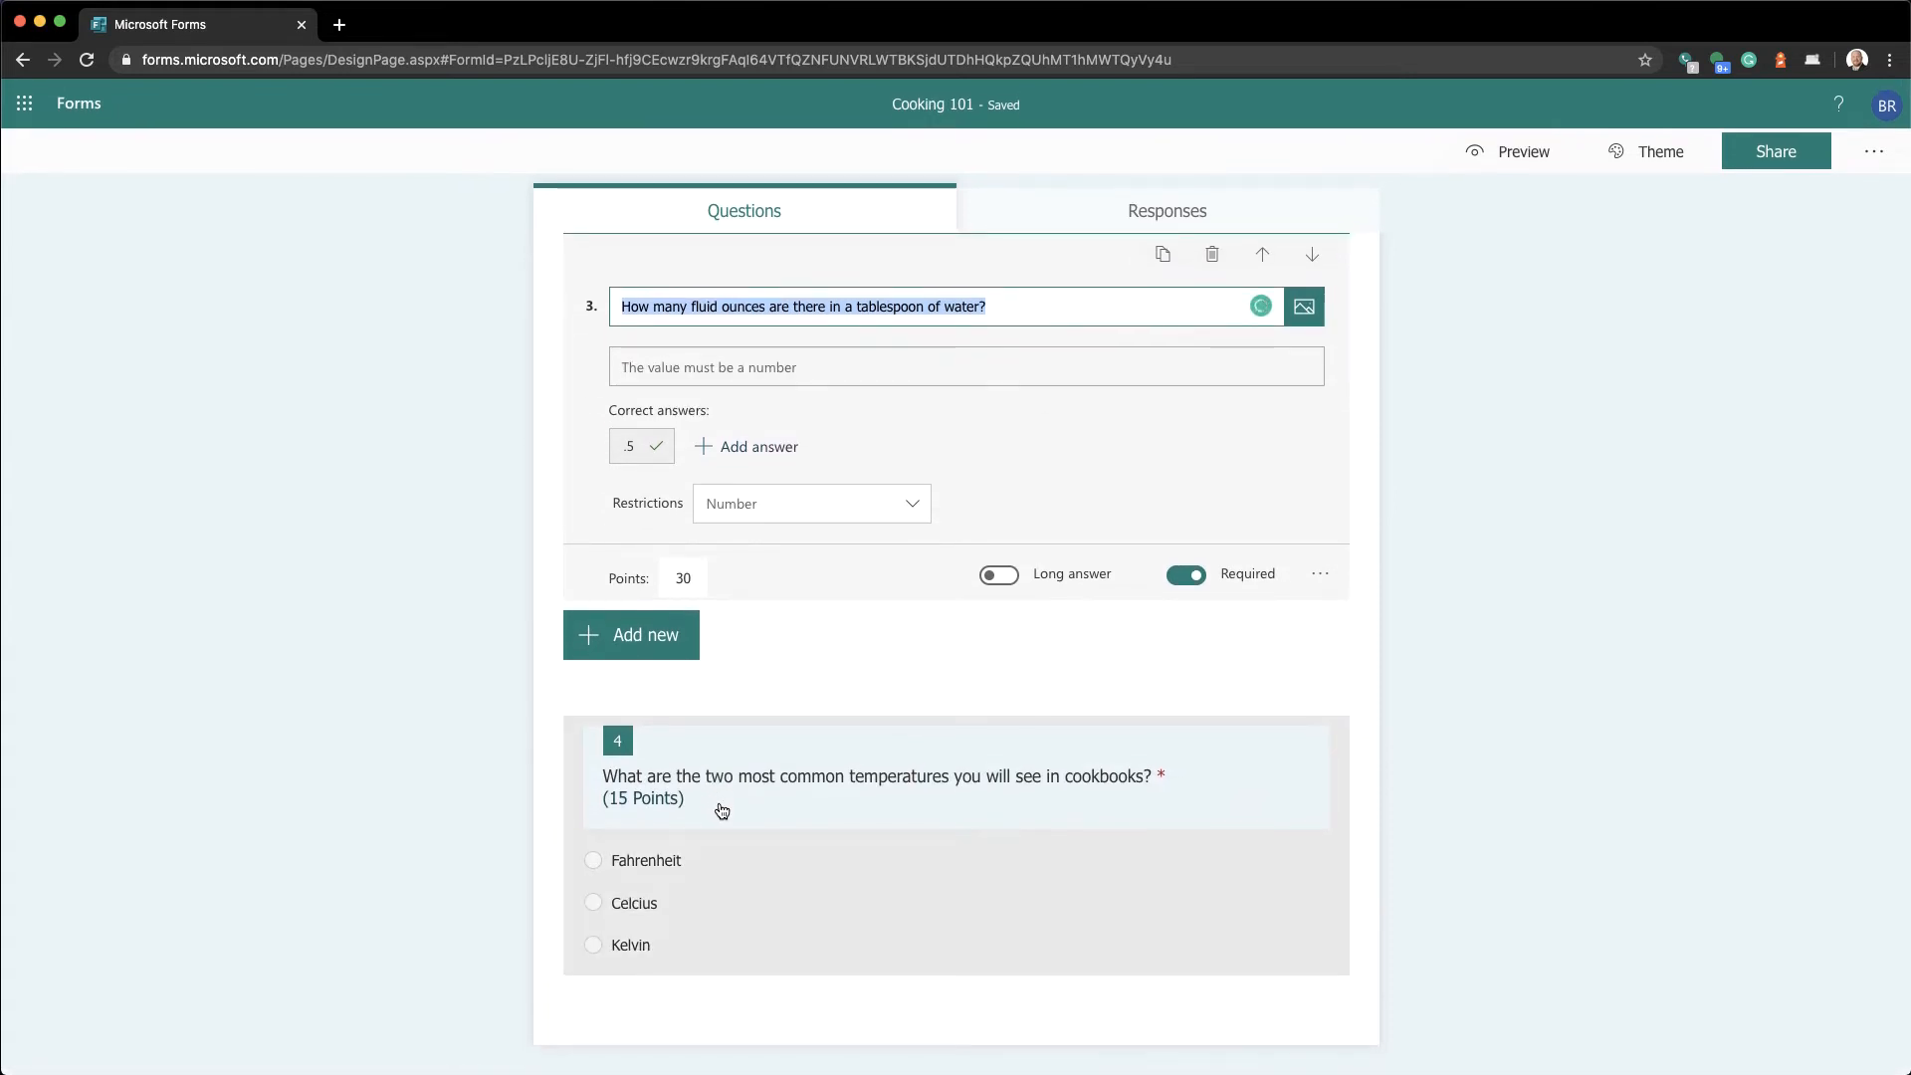
{"action": "left_click", "coordinate": [722, 811]}
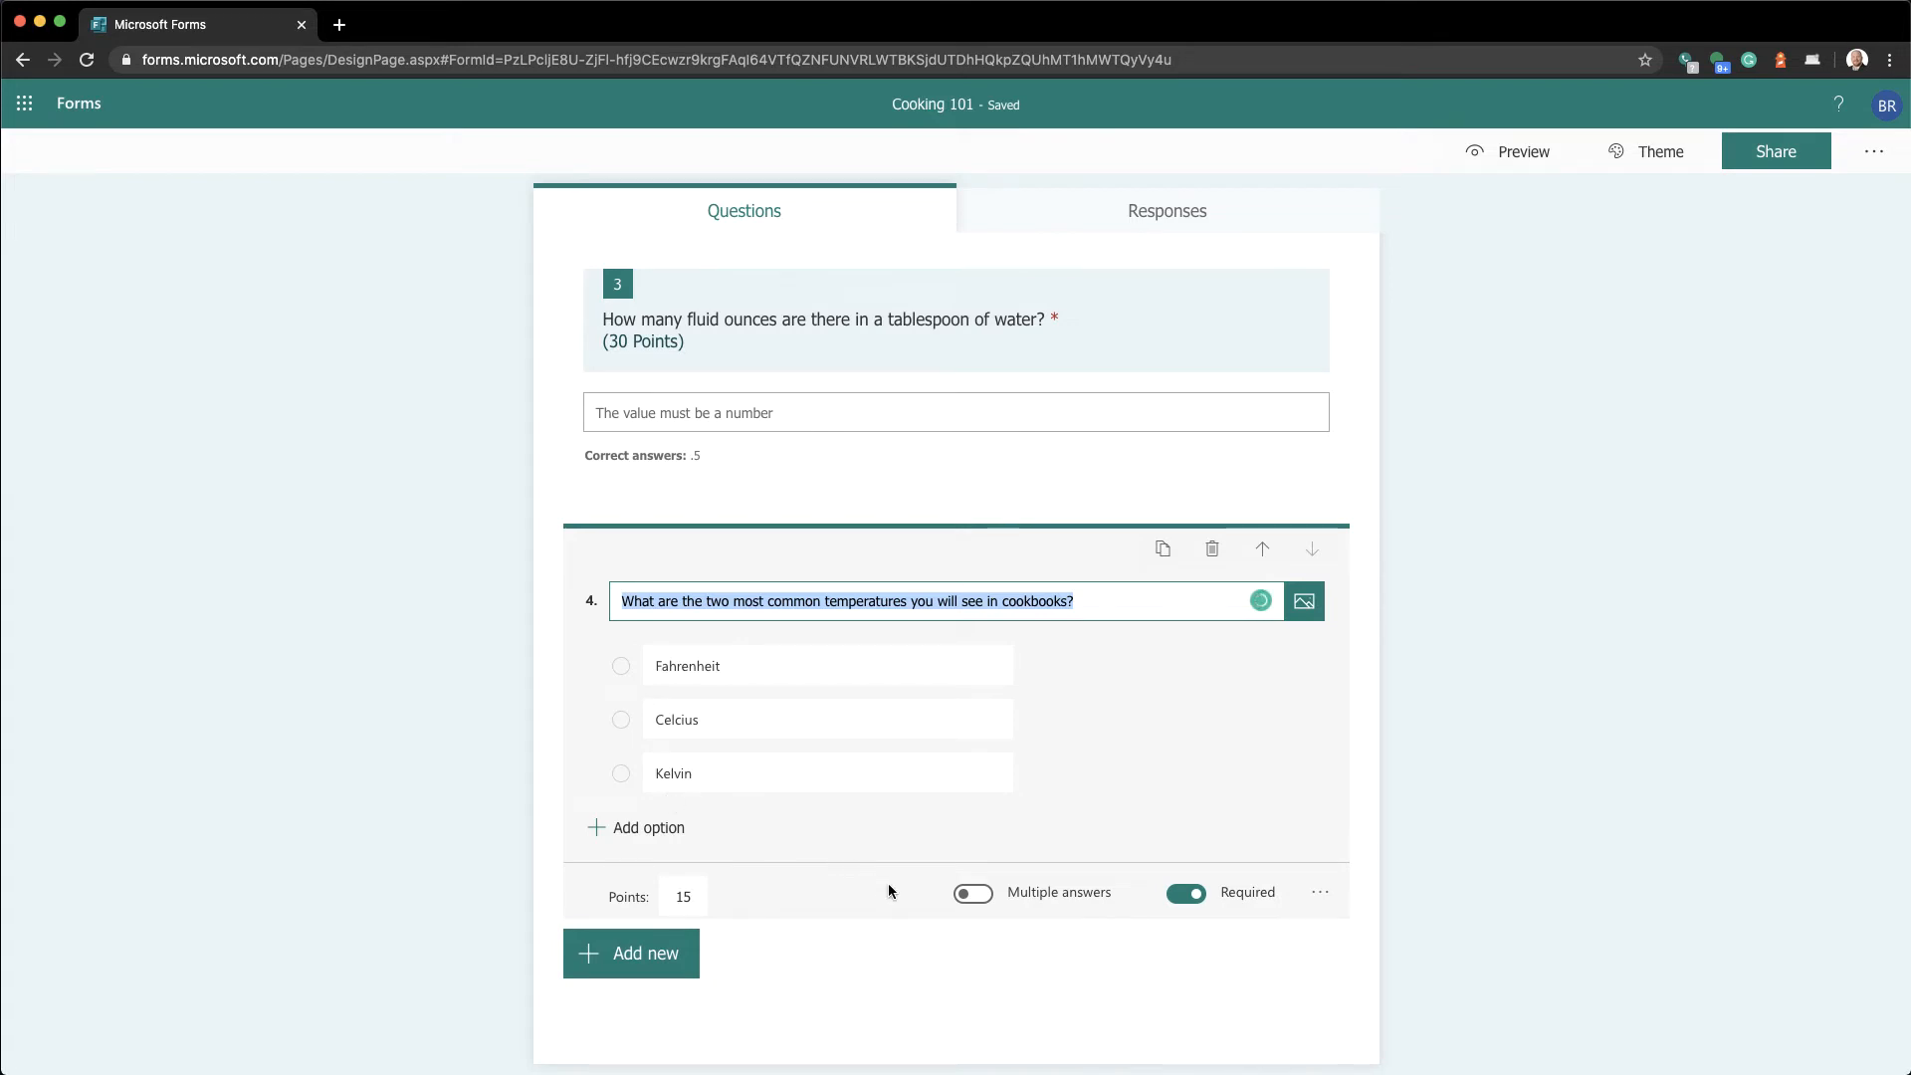
Turn on Multiple answers for question 4 and mark Fahrenheit and Celcius correct
{"action": "left_click", "coordinate": [975, 896]}
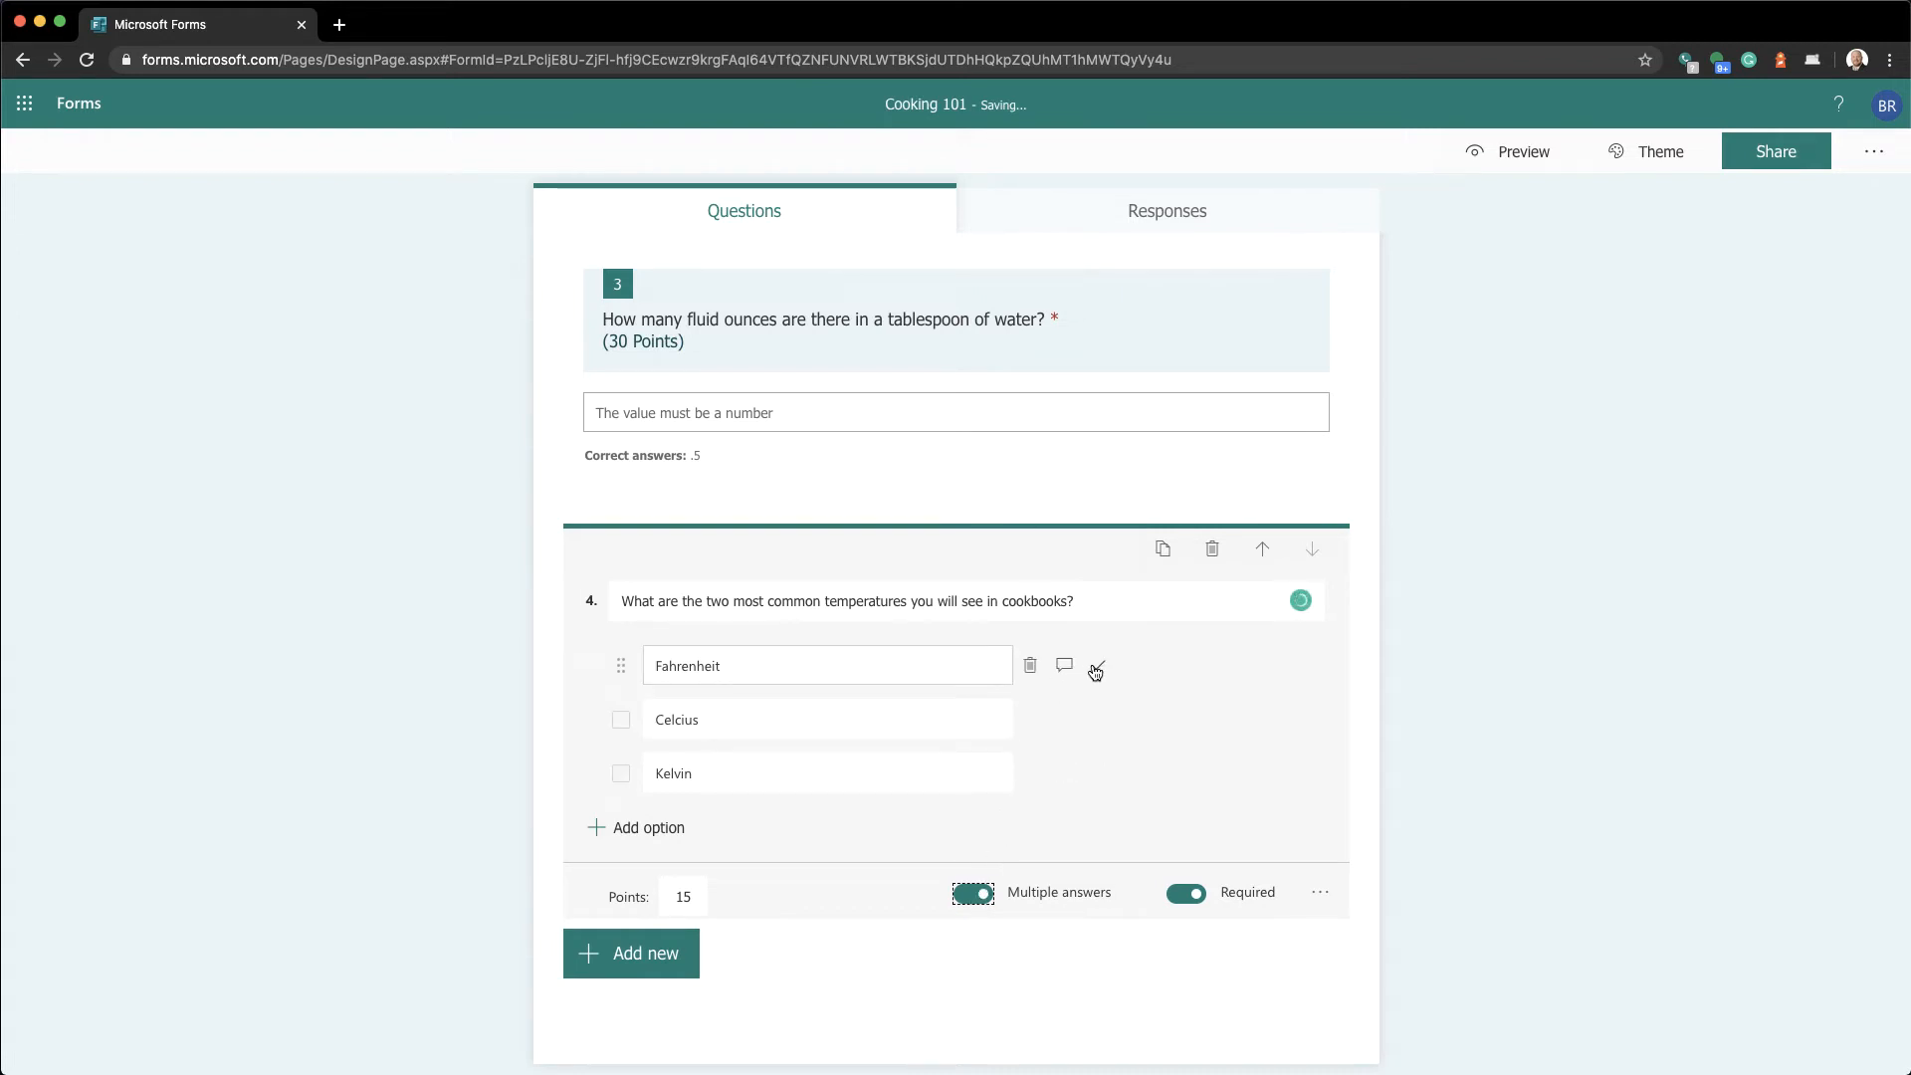
{"action": "left_click", "coordinate": [1096, 668]}
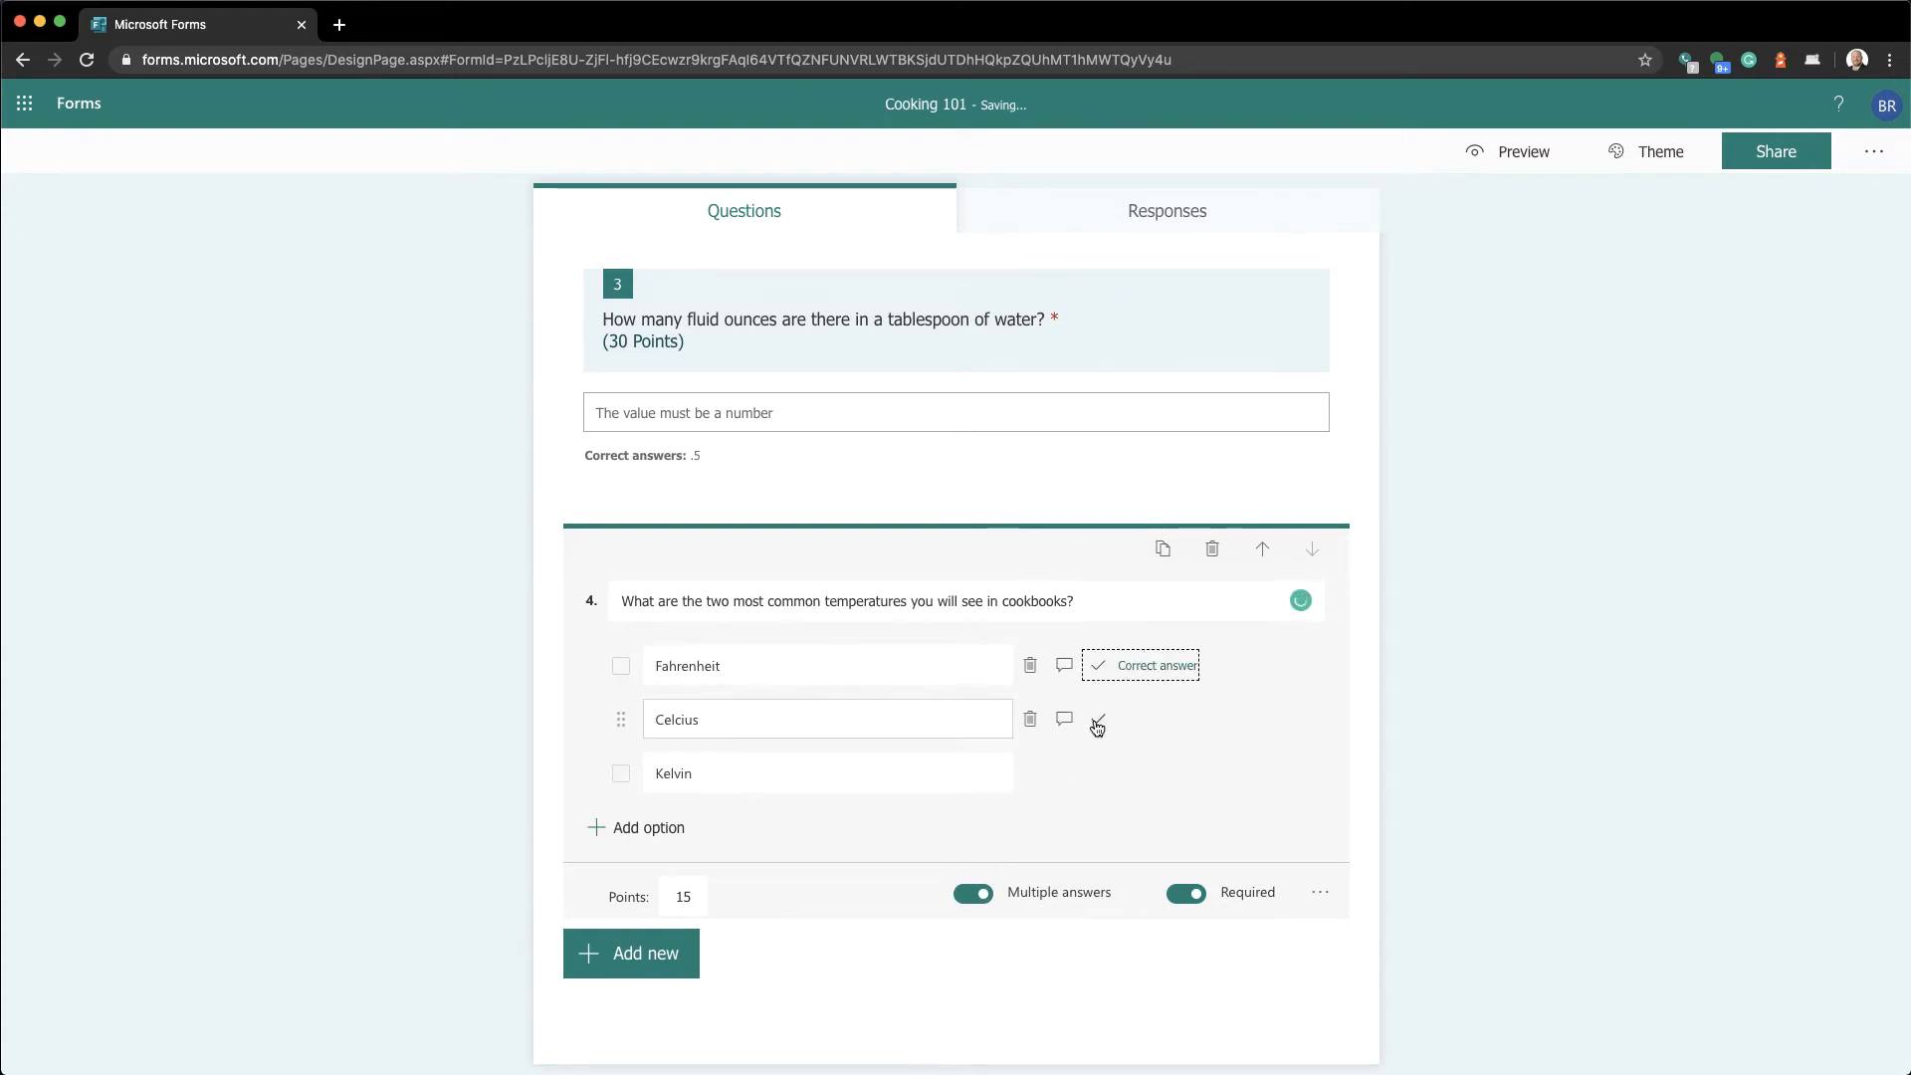
{"action": "left_click", "coordinate": [1097, 724]}
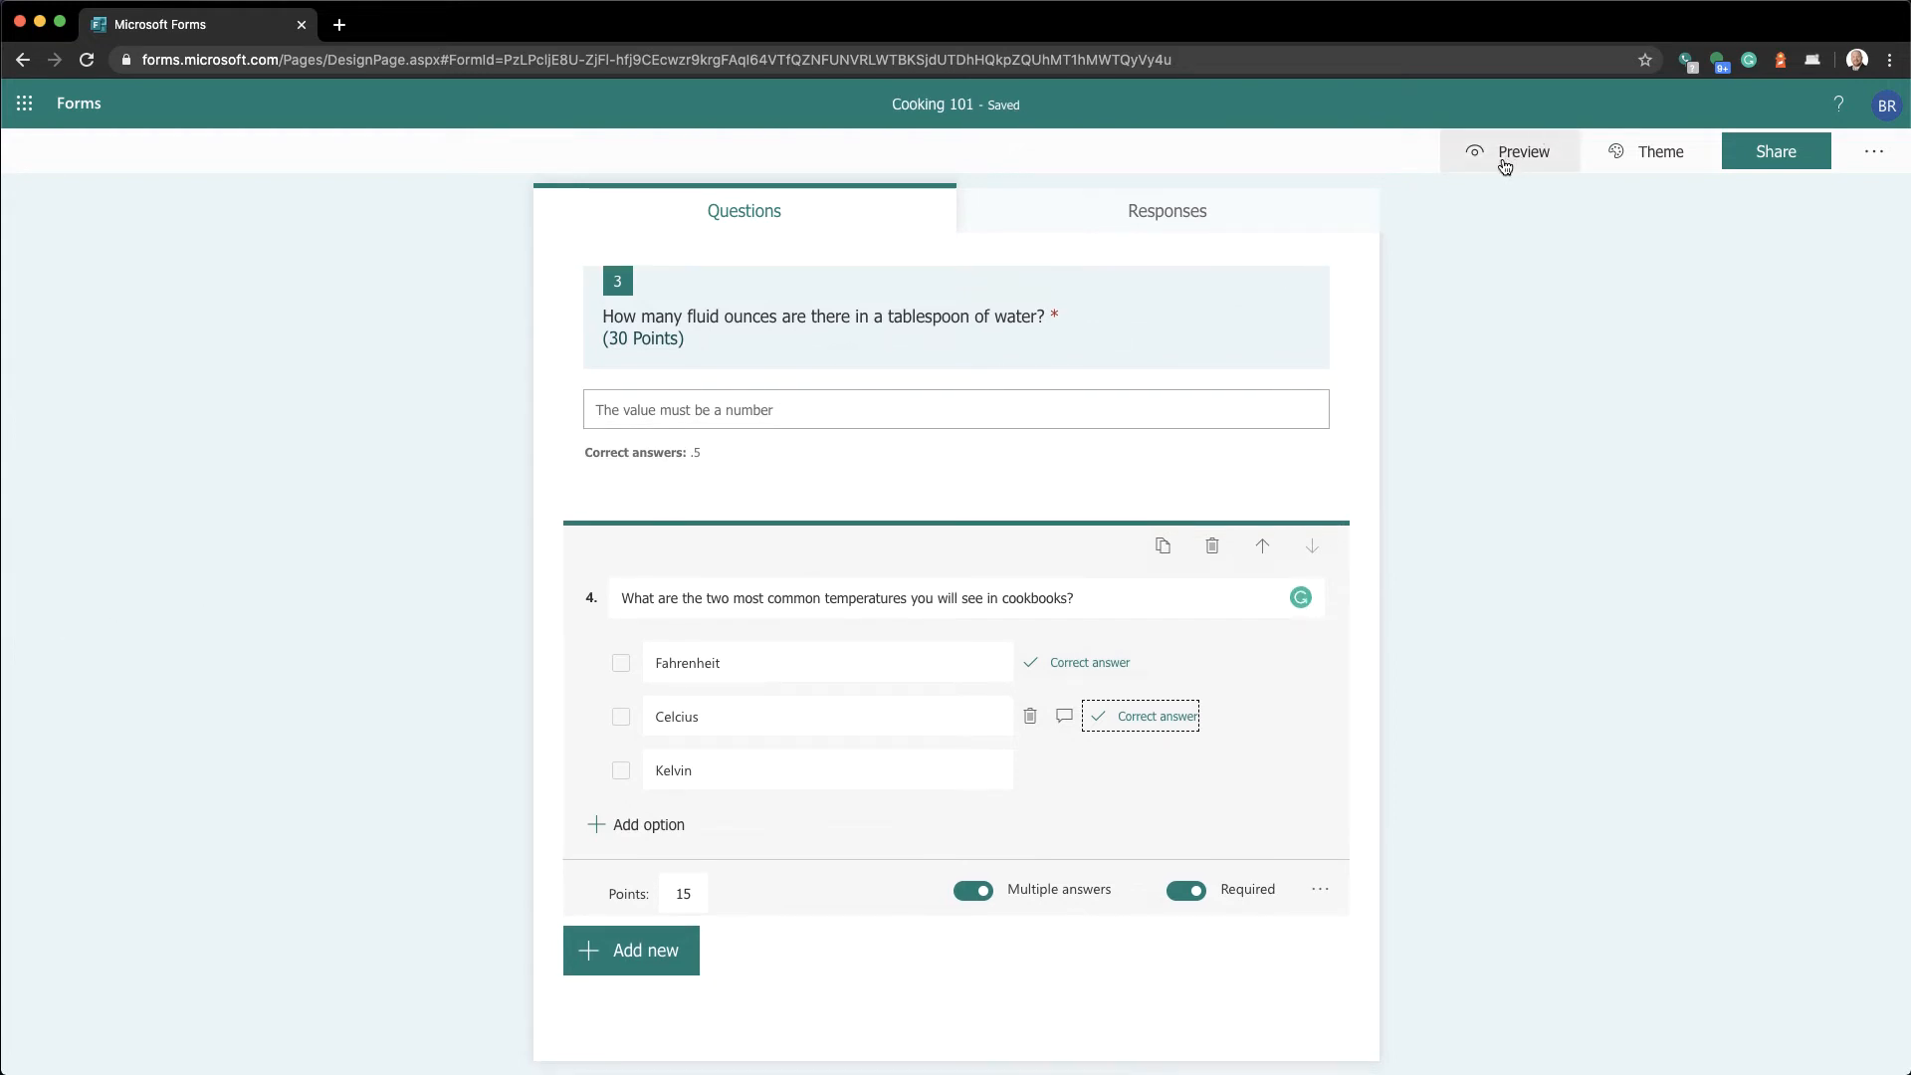
In preview, answer question 1 with 'It is a vegetable.' and question 2 with toaster
{"action": "left_click", "coordinate": [1505, 159]}
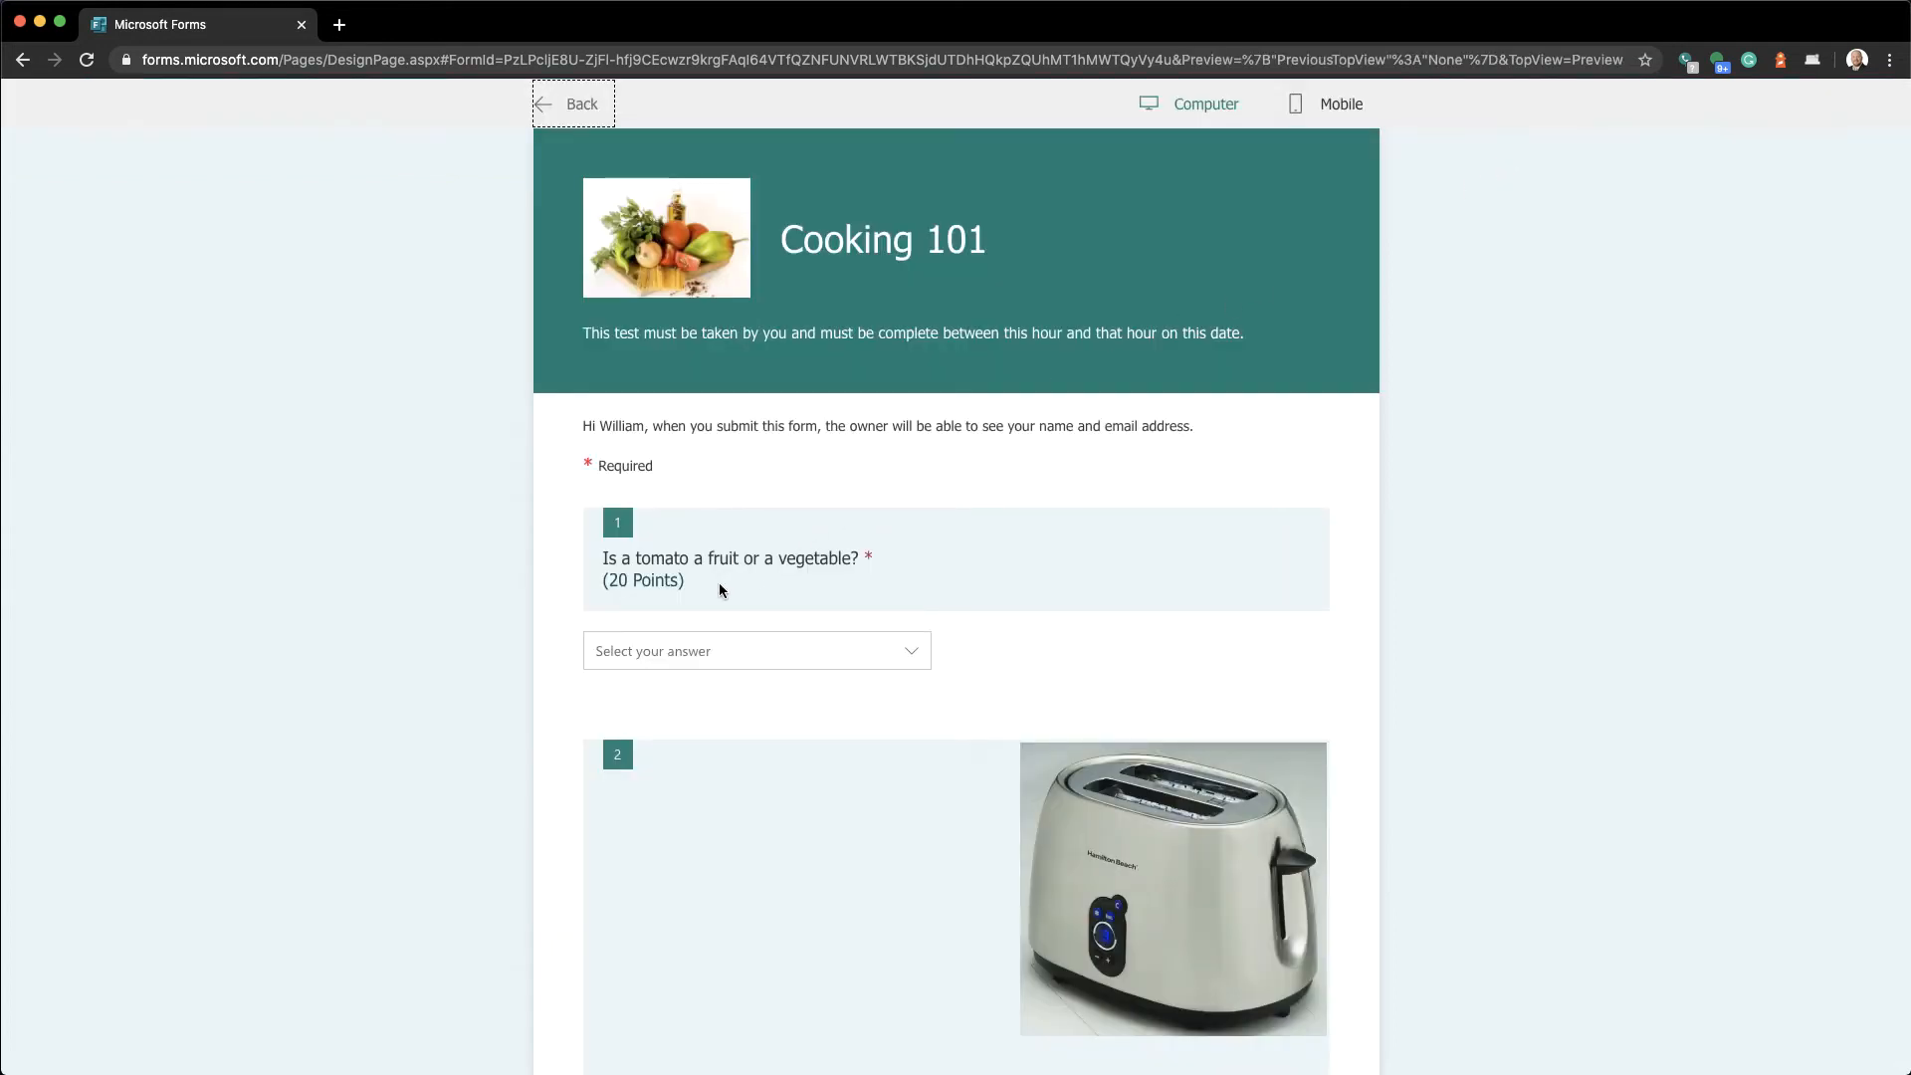
{"action": "scroll", "coordinate": [722, 590], "scroll_direction": "down", "scroll_amount": 3}
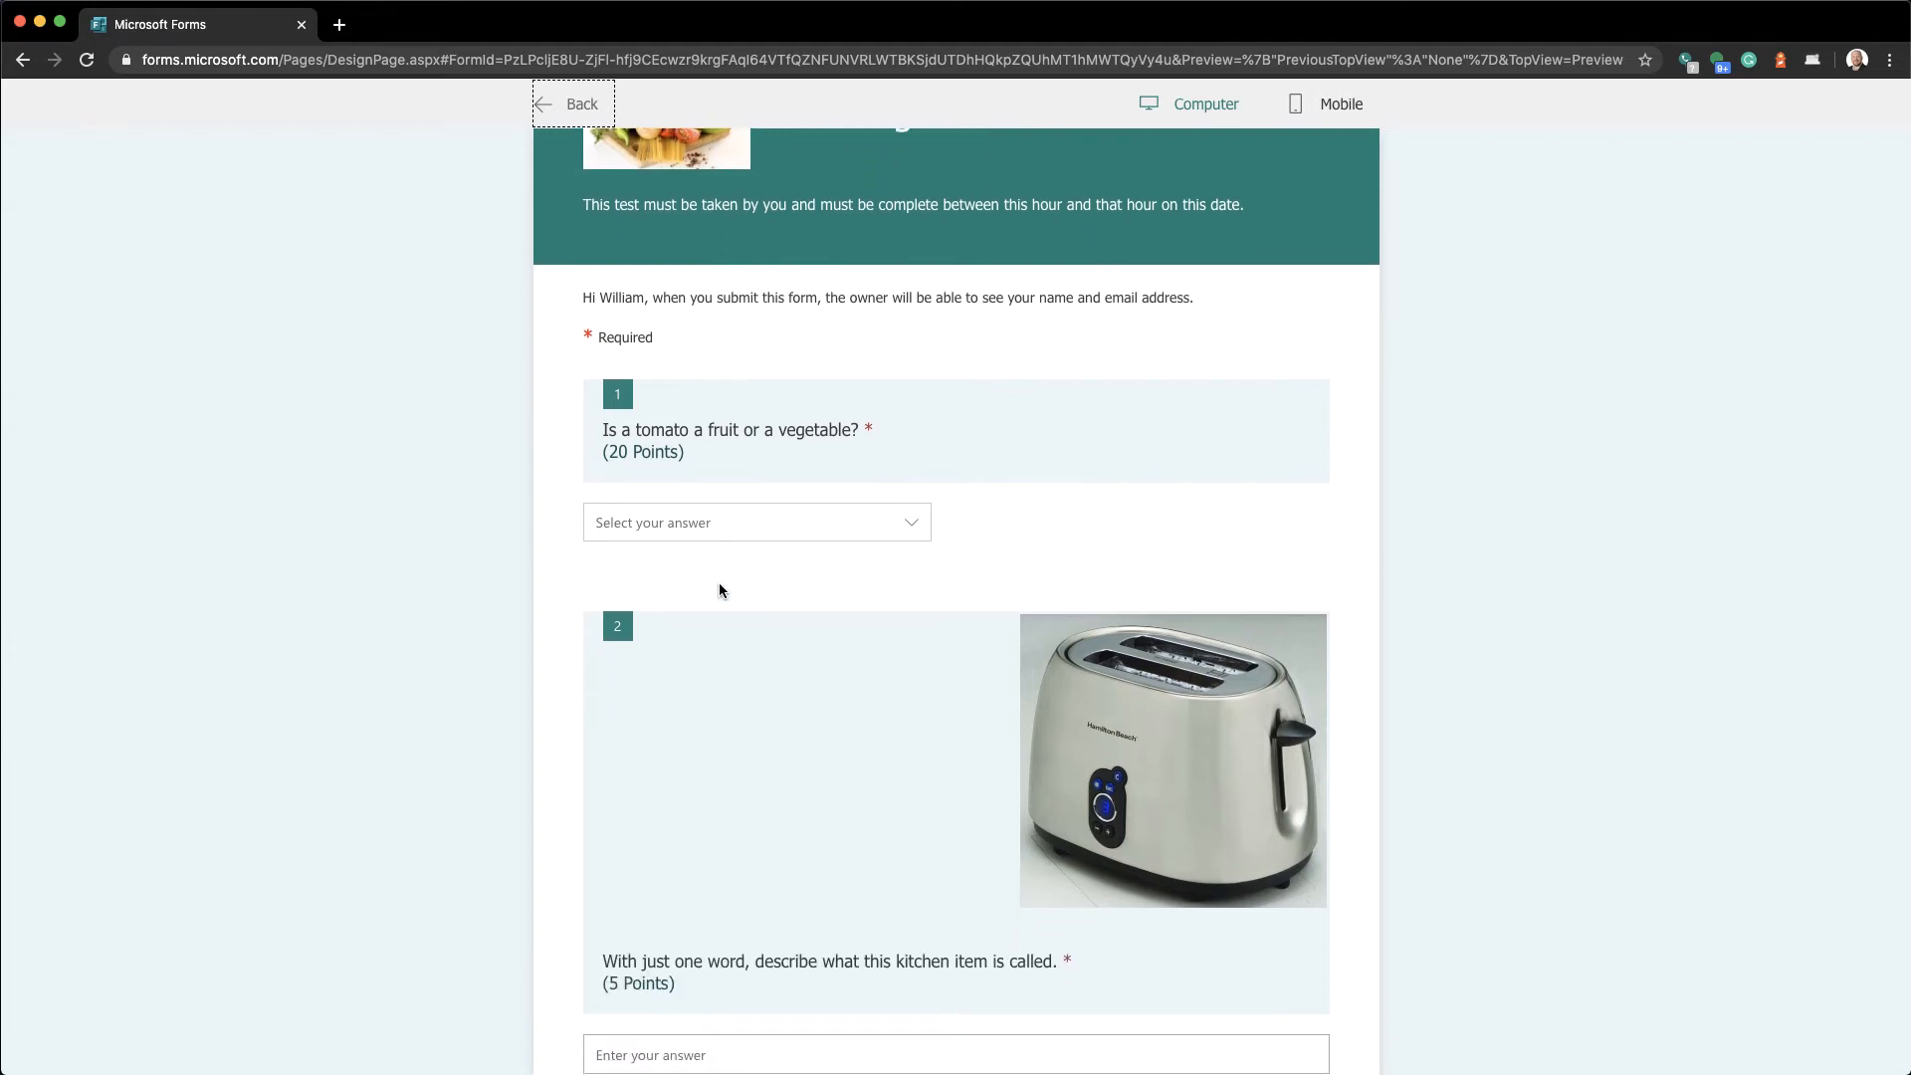
{"action": "left_click", "coordinate": [719, 500]}
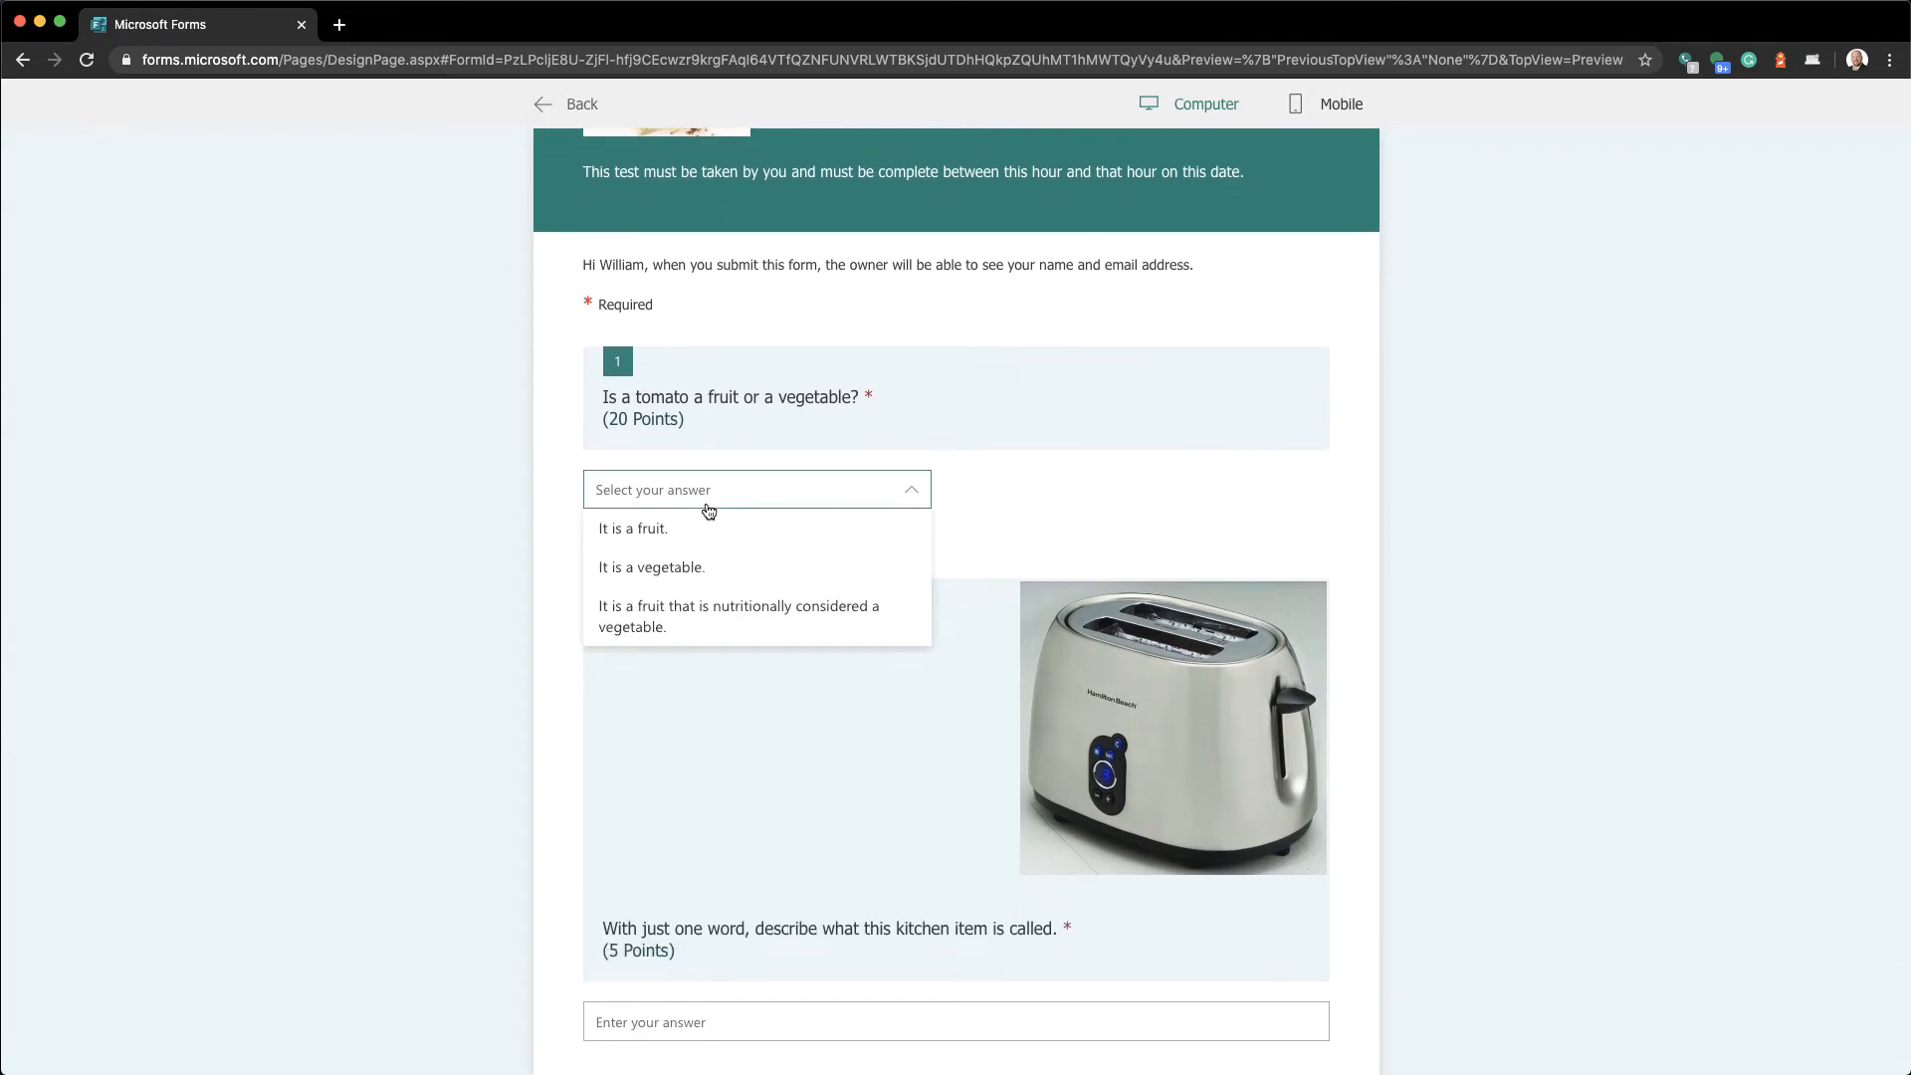
{"action": "left_click", "coordinate": [674, 569]}
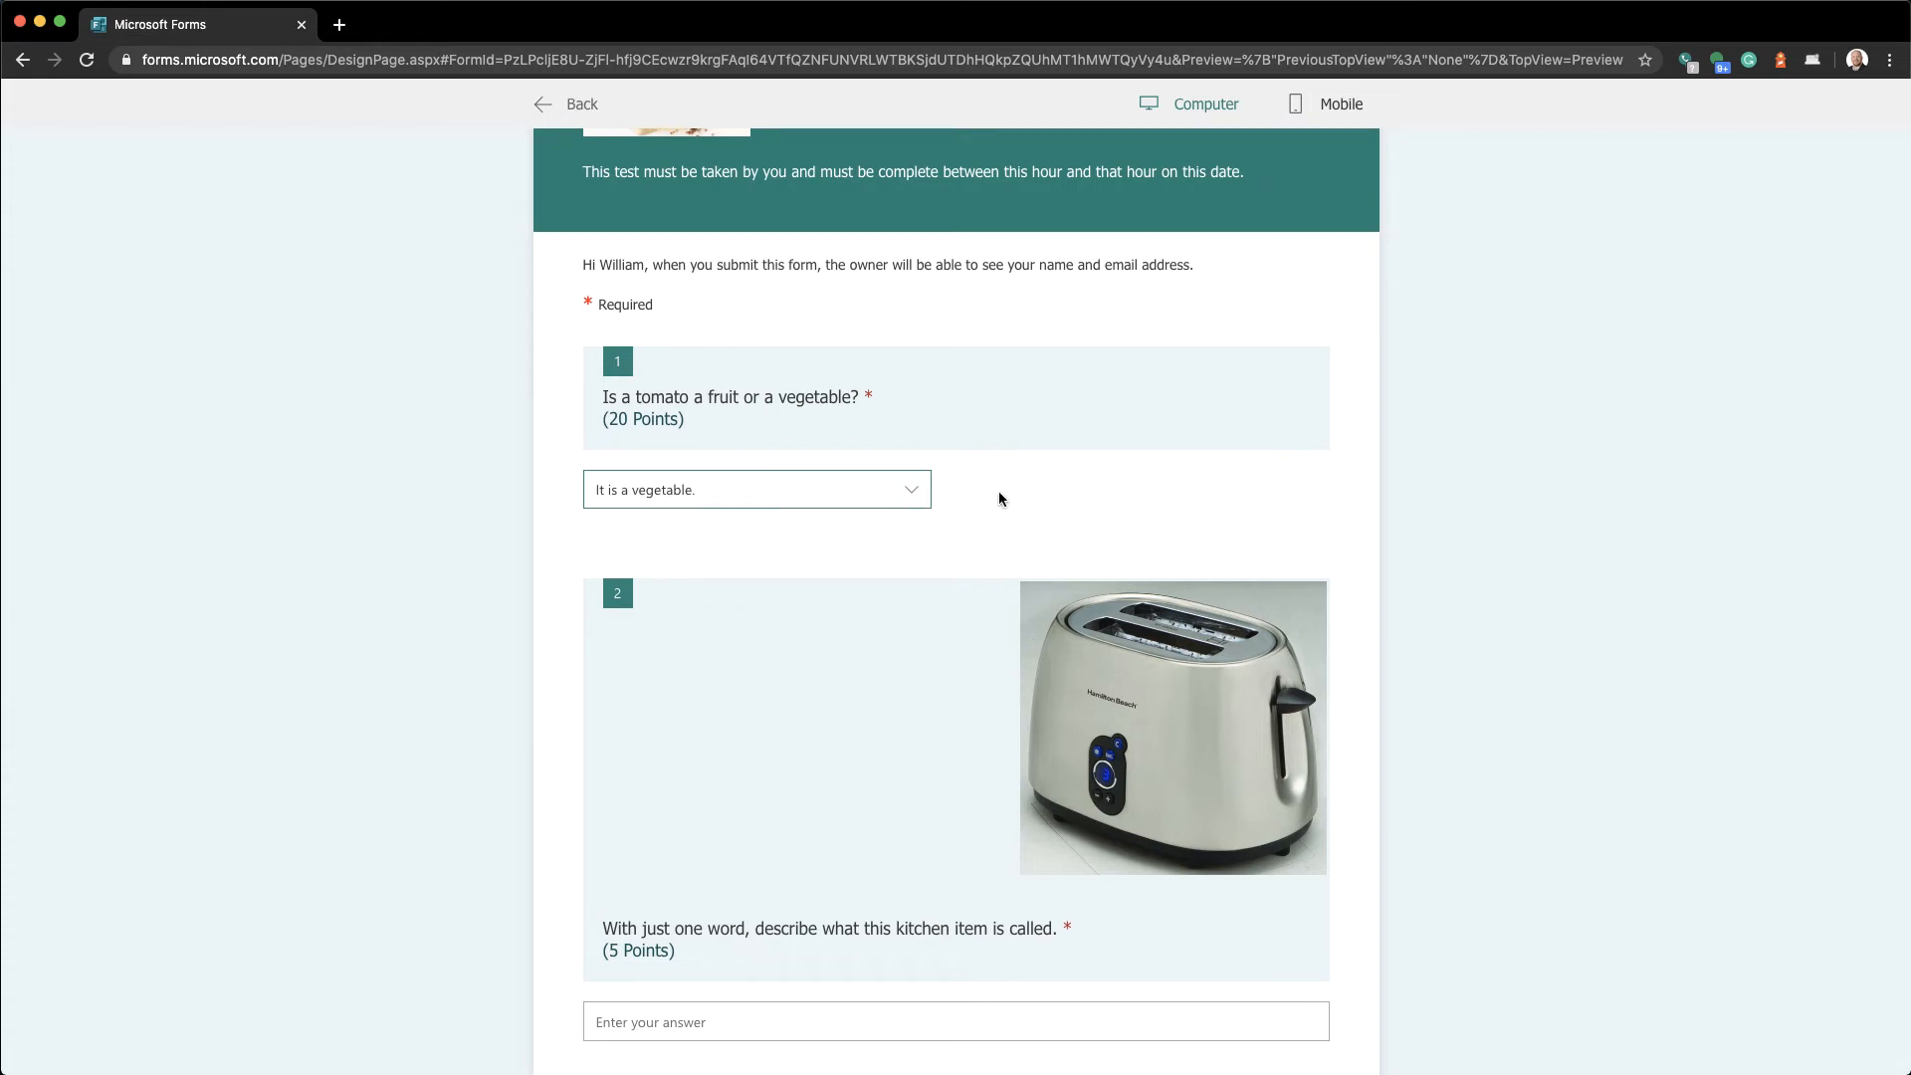
{"action": "scroll", "coordinate": [993, 511], "scroll_direction": "down", "scroll_amount": 4}
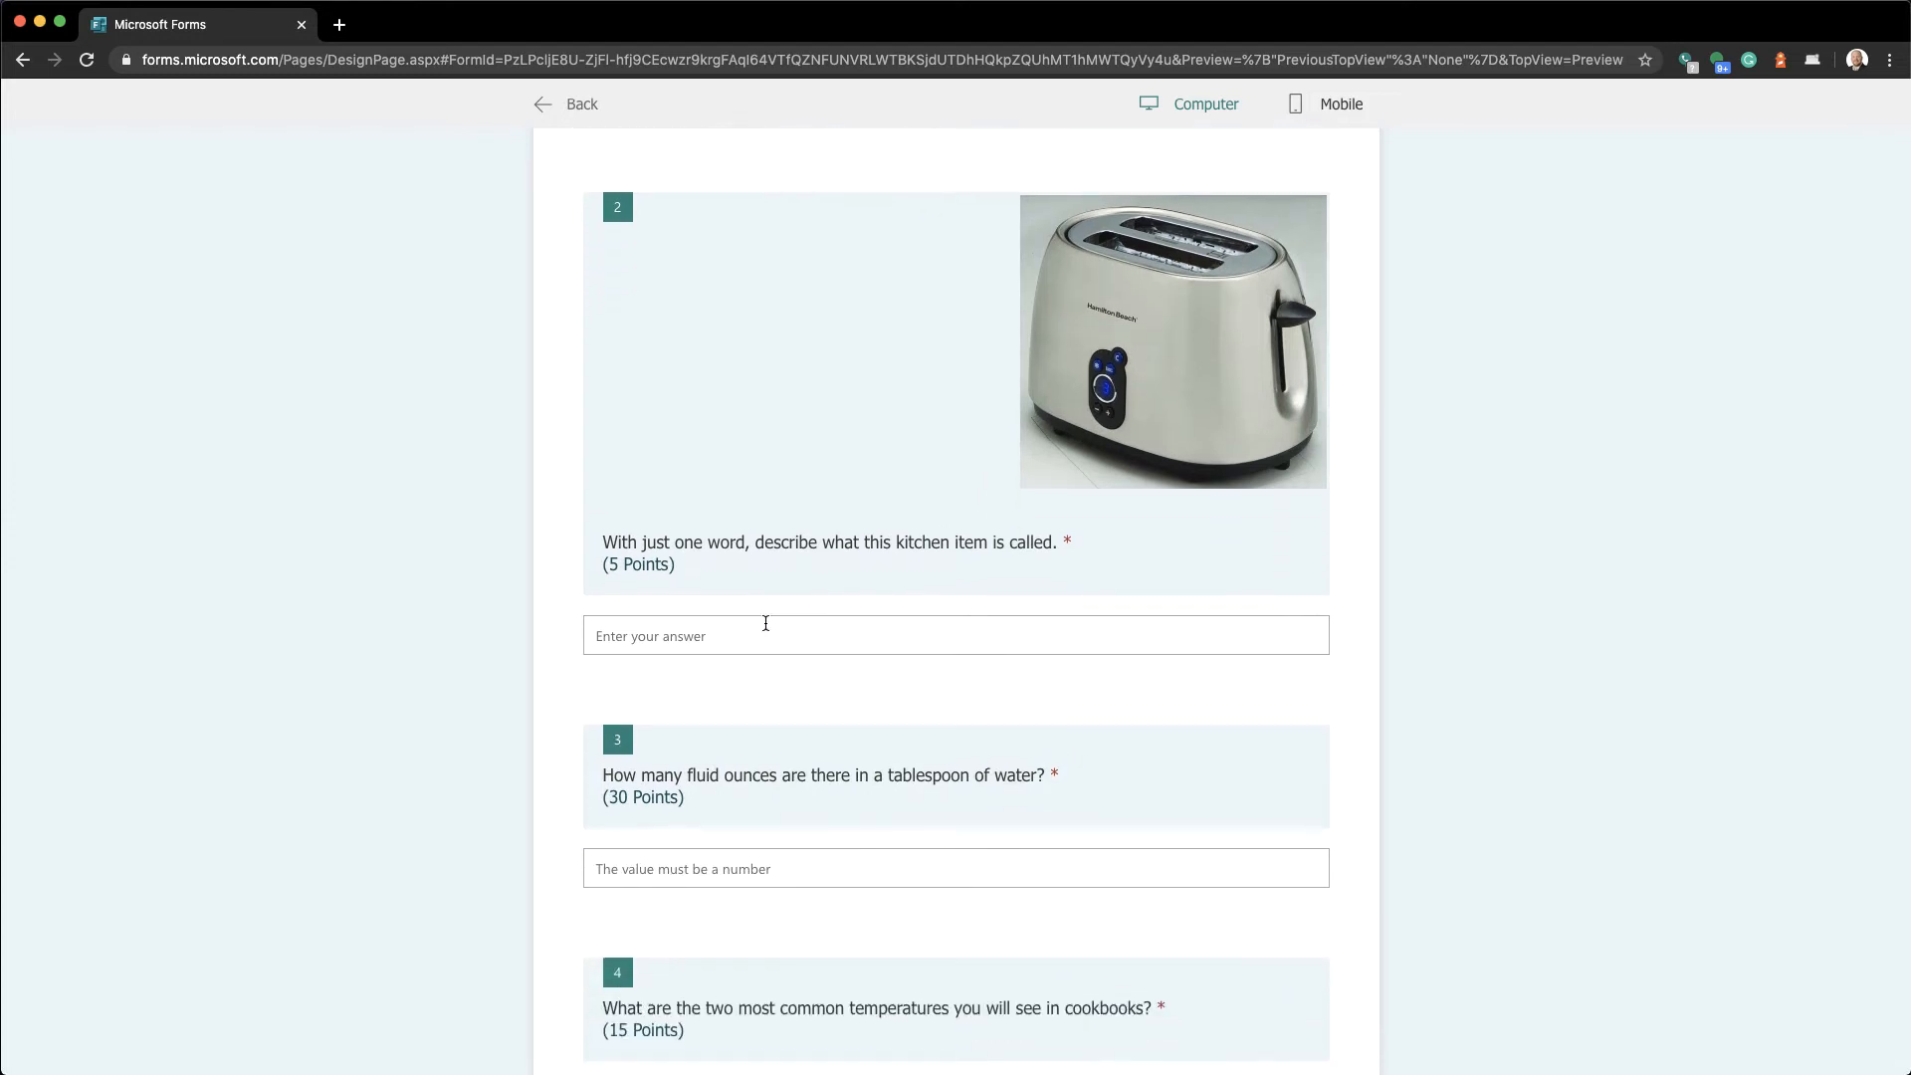
{"action": "left_click", "coordinate": [737, 645]}
{"action": "type", "text": "toaster"}
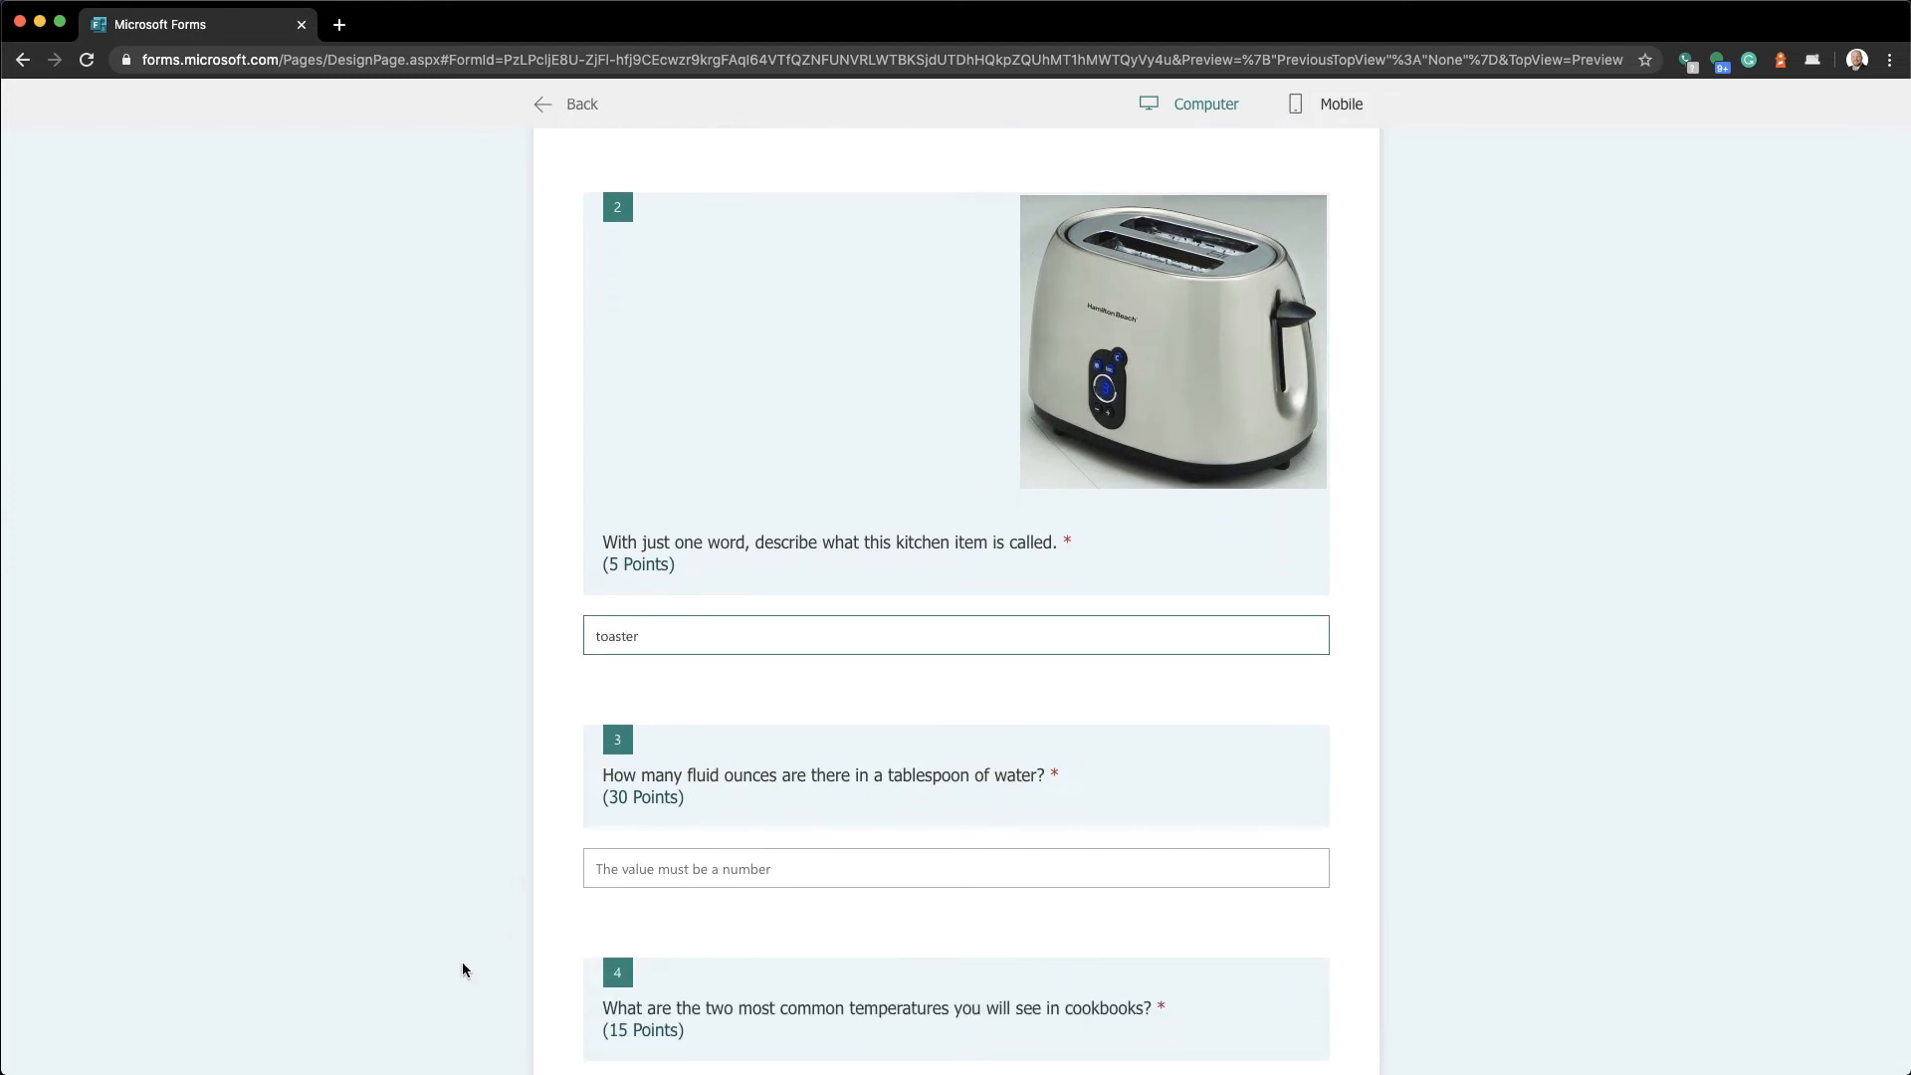
Answer .7 for fluid ounces, tick Fahrenheit and Celcius, and submit the response
{"action": "scroll", "coordinate": [461, 966], "scroll_direction": "down", "scroll_amount": 3}
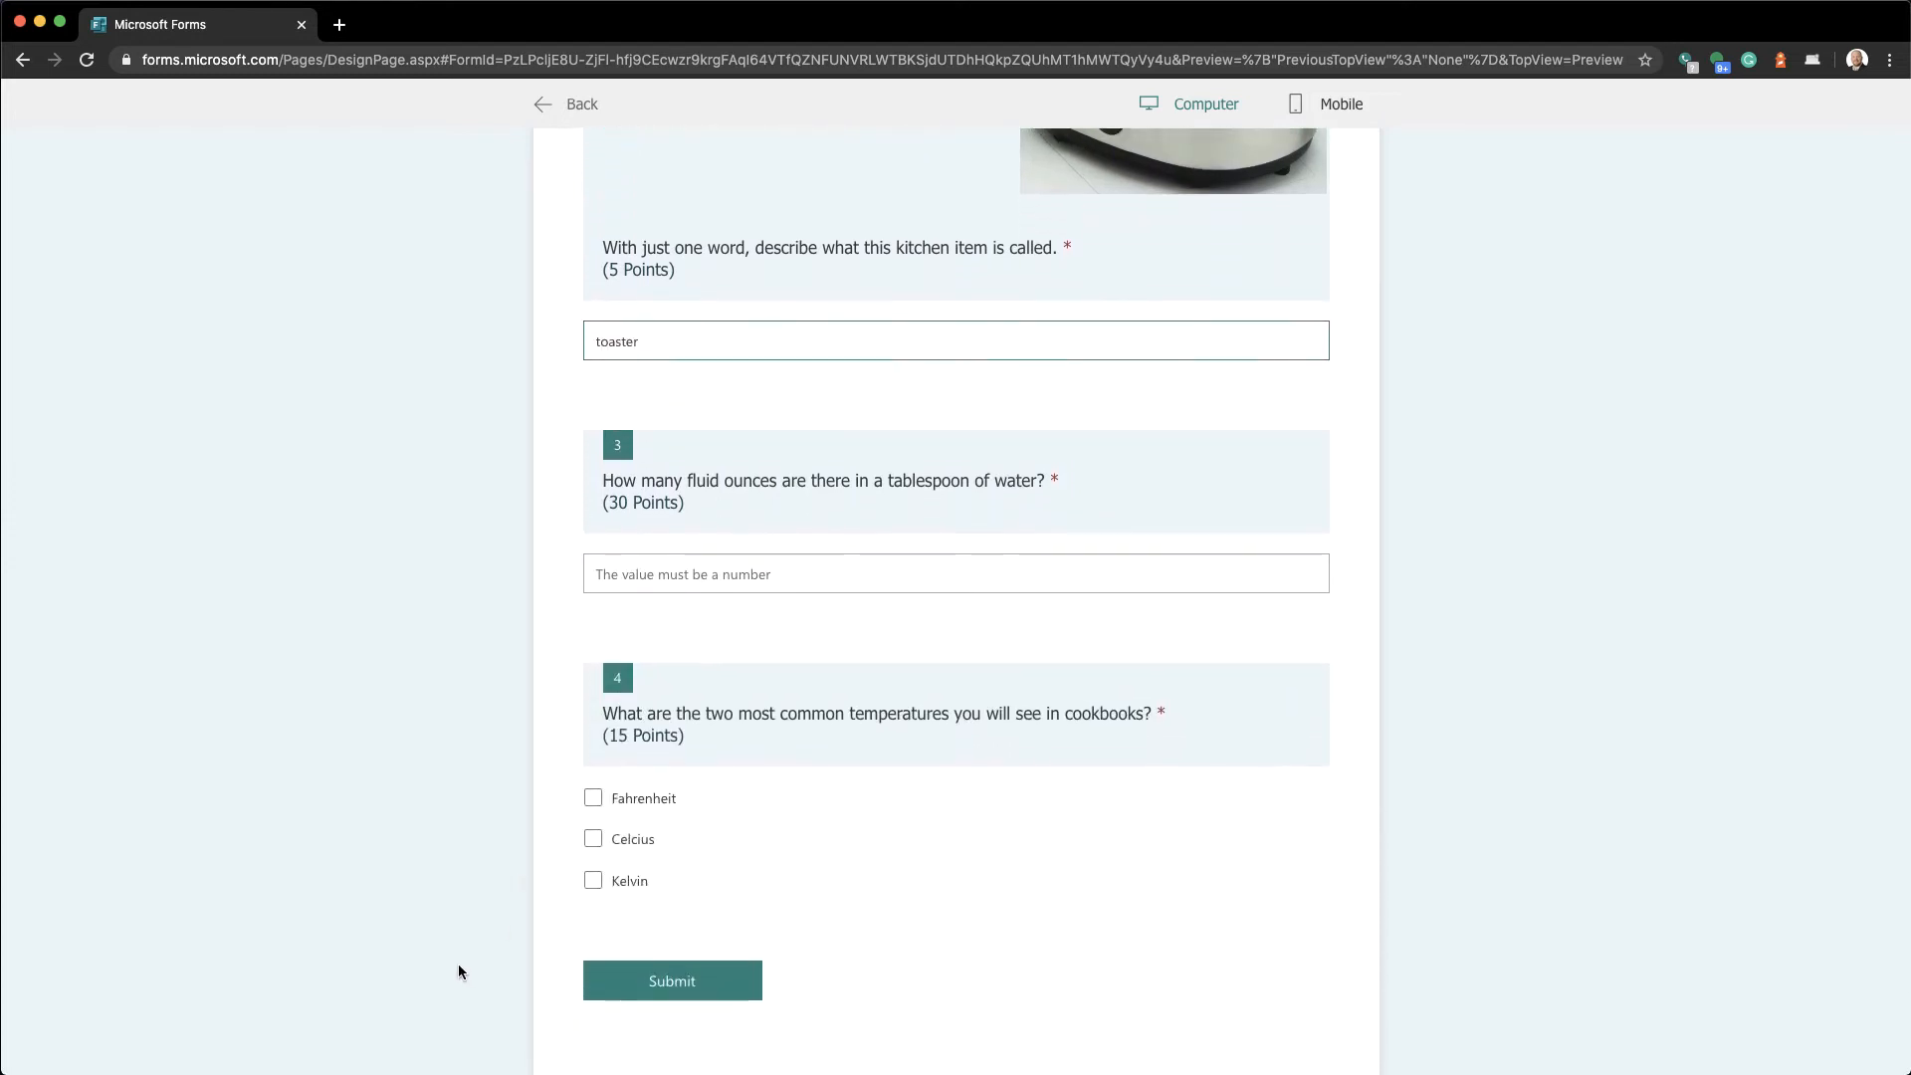
{"action": "left_click", "coordinate": [672, 585]}
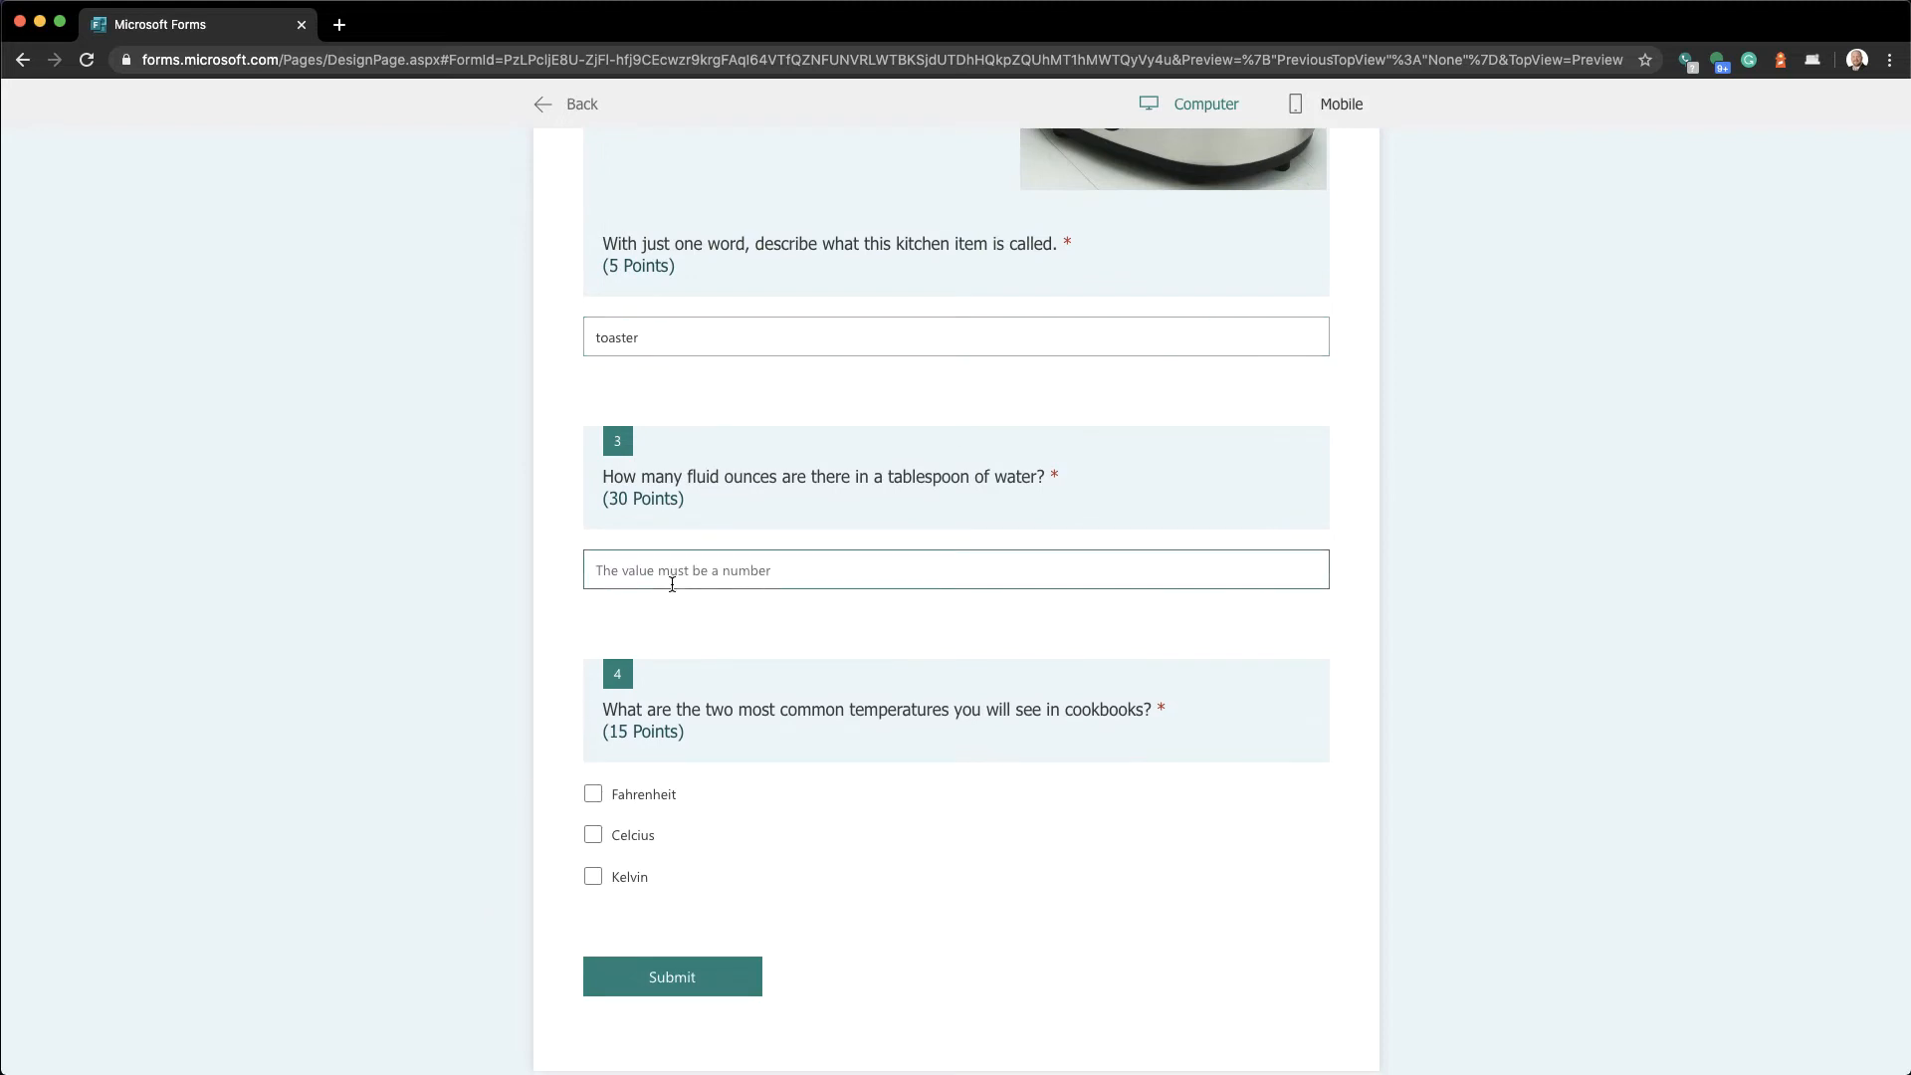
{"action": "type", "text": ".7"}
{"action": "scroll", "coordinate": [528, 786], "scroll_direction": "down", "scroll_amount": 2}
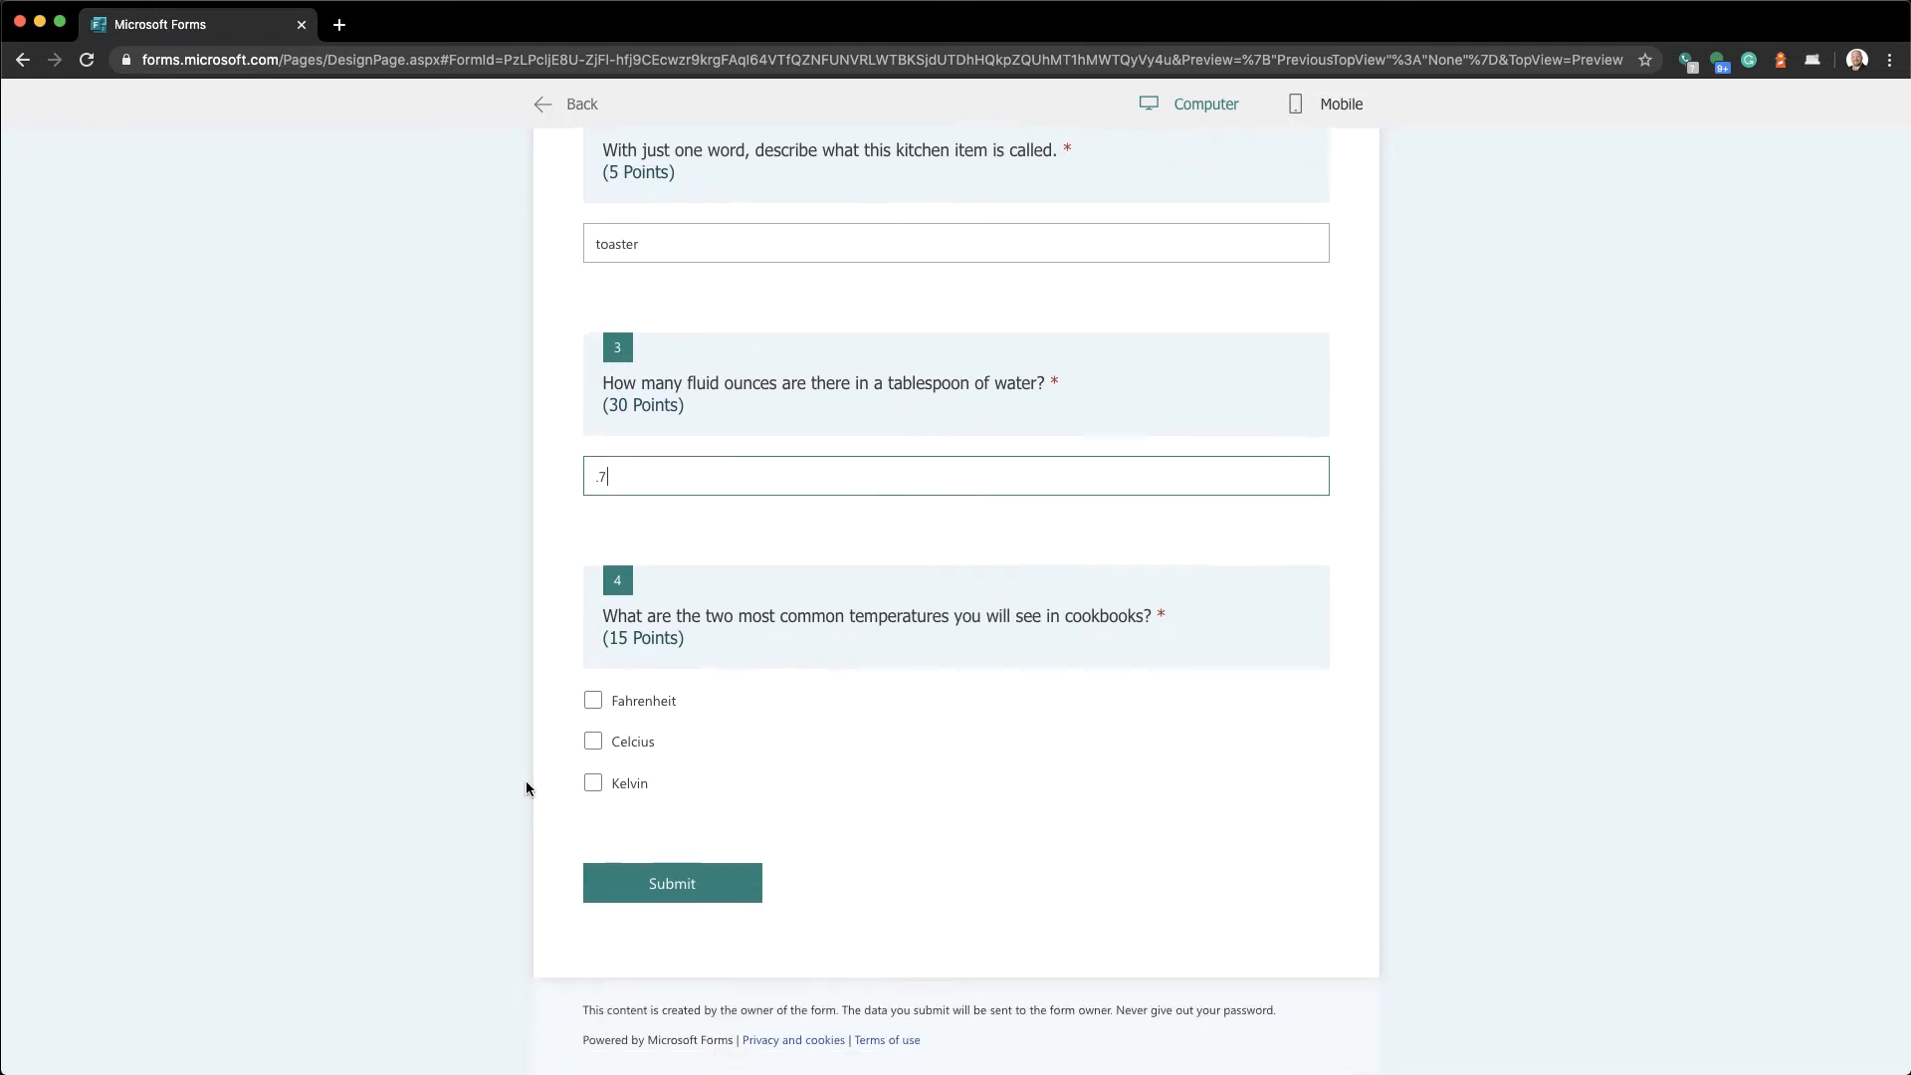
{"action": "left_click", "coordinate": [592, 693]}
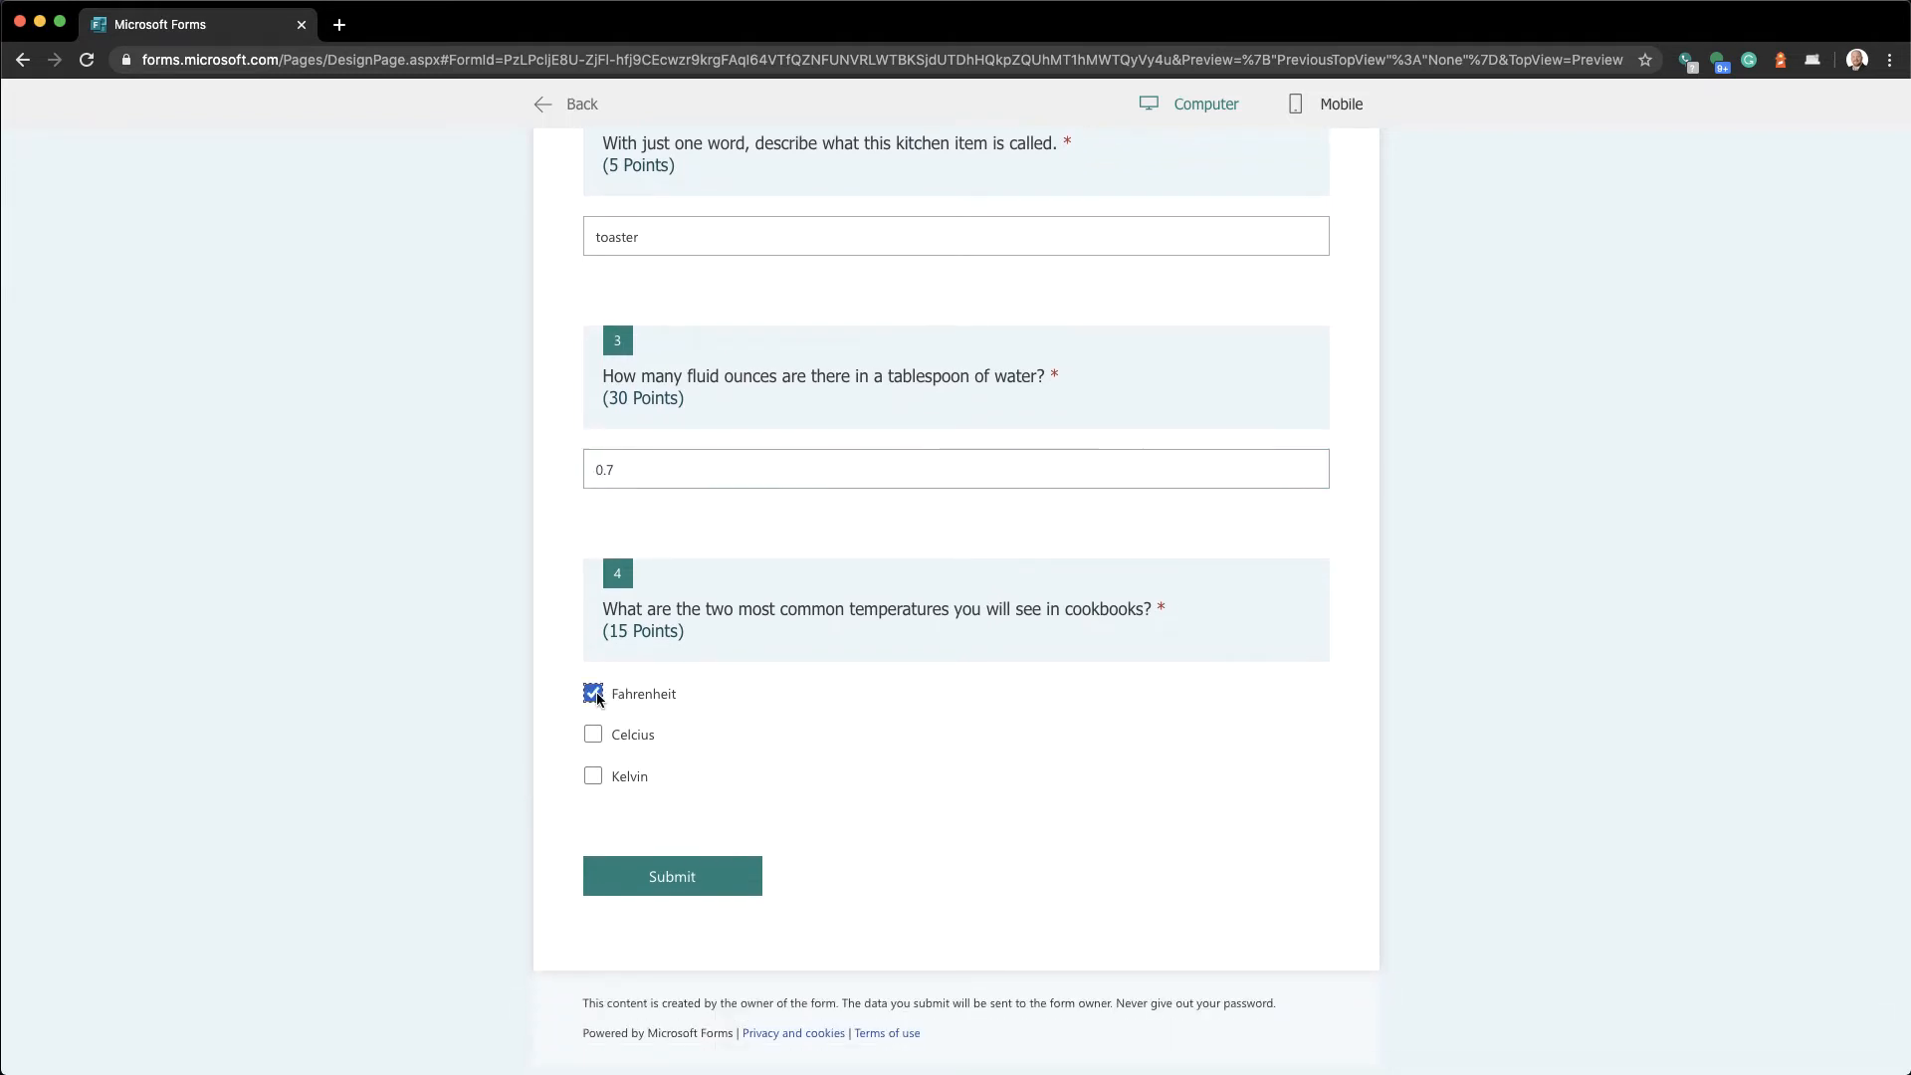
{"action": "left_click", "coordinate": [593, 734]}
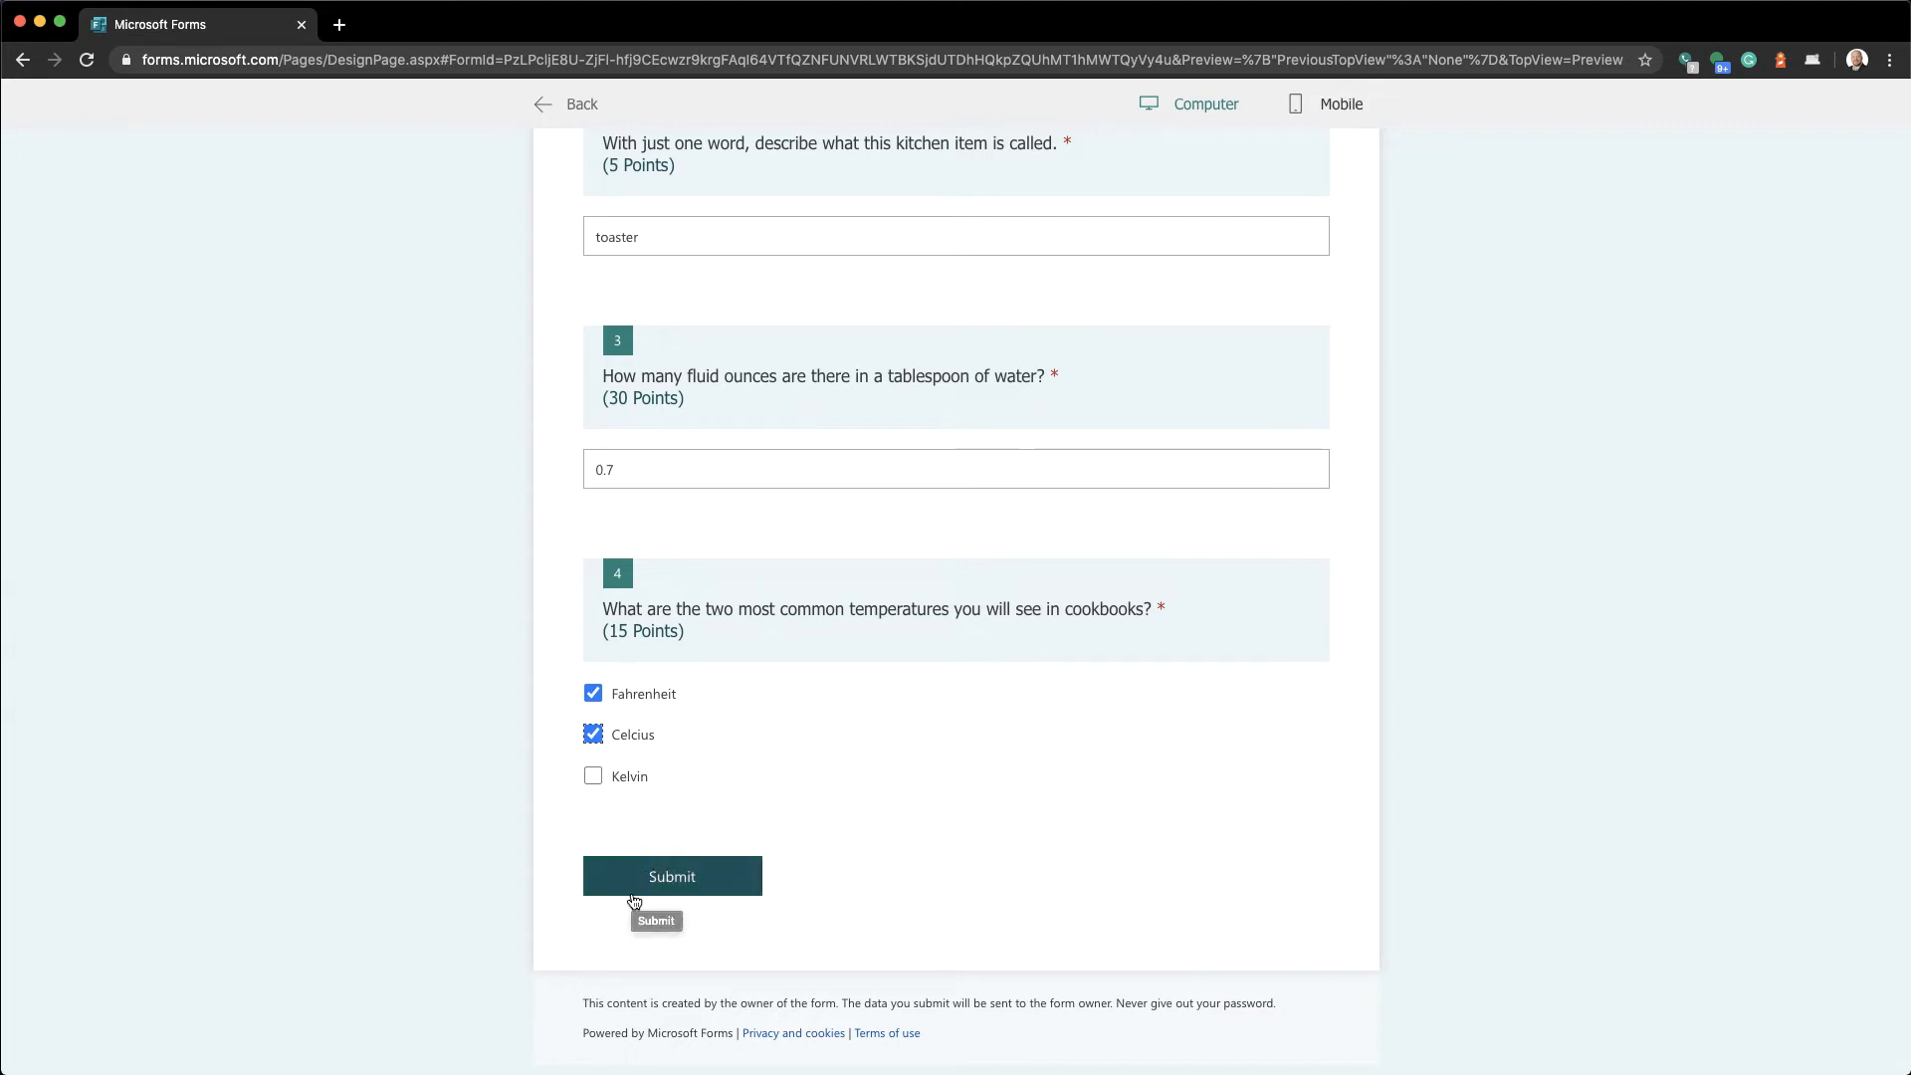
{"action": "left_click", "coordinate": [634, 896]}
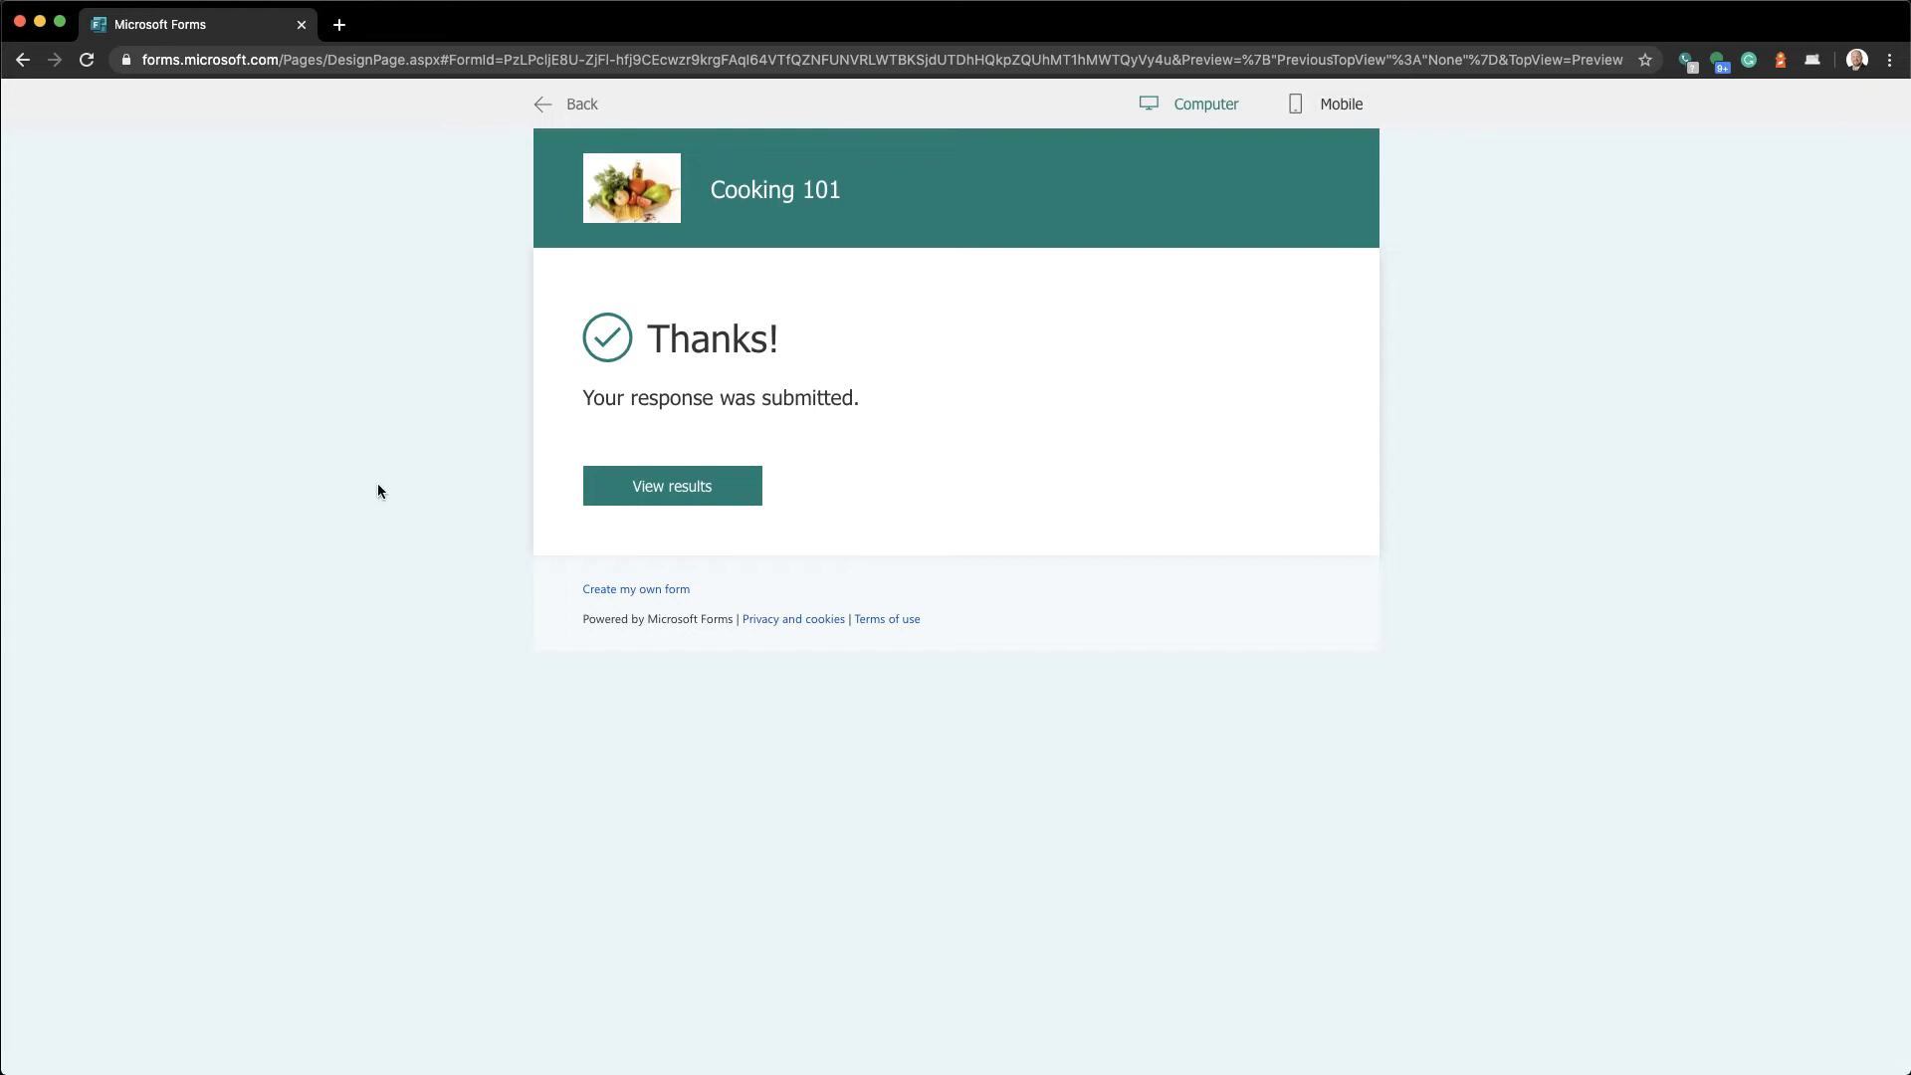
Scroll through the submitted test's graded results: 20/70 points, questions 1 and 3 wrong
{"action": "left_click", "coordinate": [611, 498]}
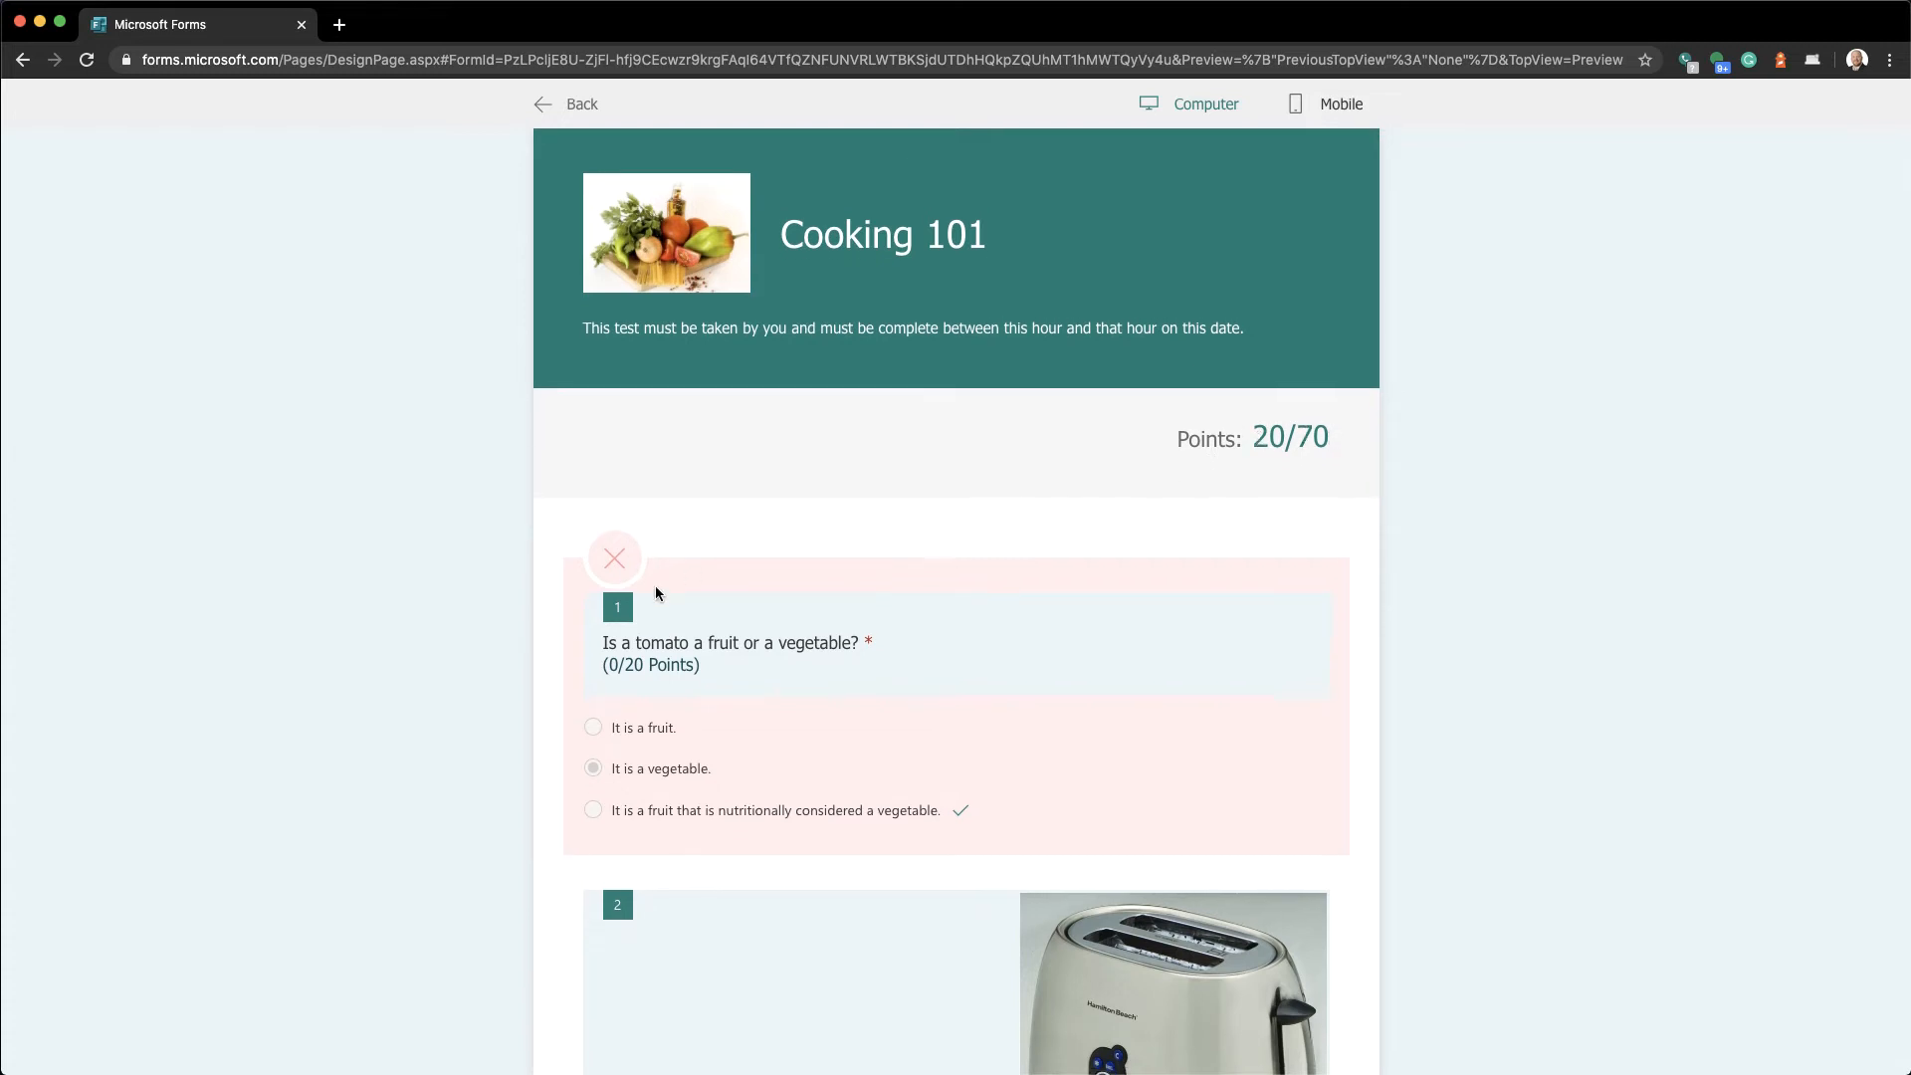
{"action": "scroll", "coordinate": [642, 527], "scroll_direction": "down", "scroll_amount": 2}
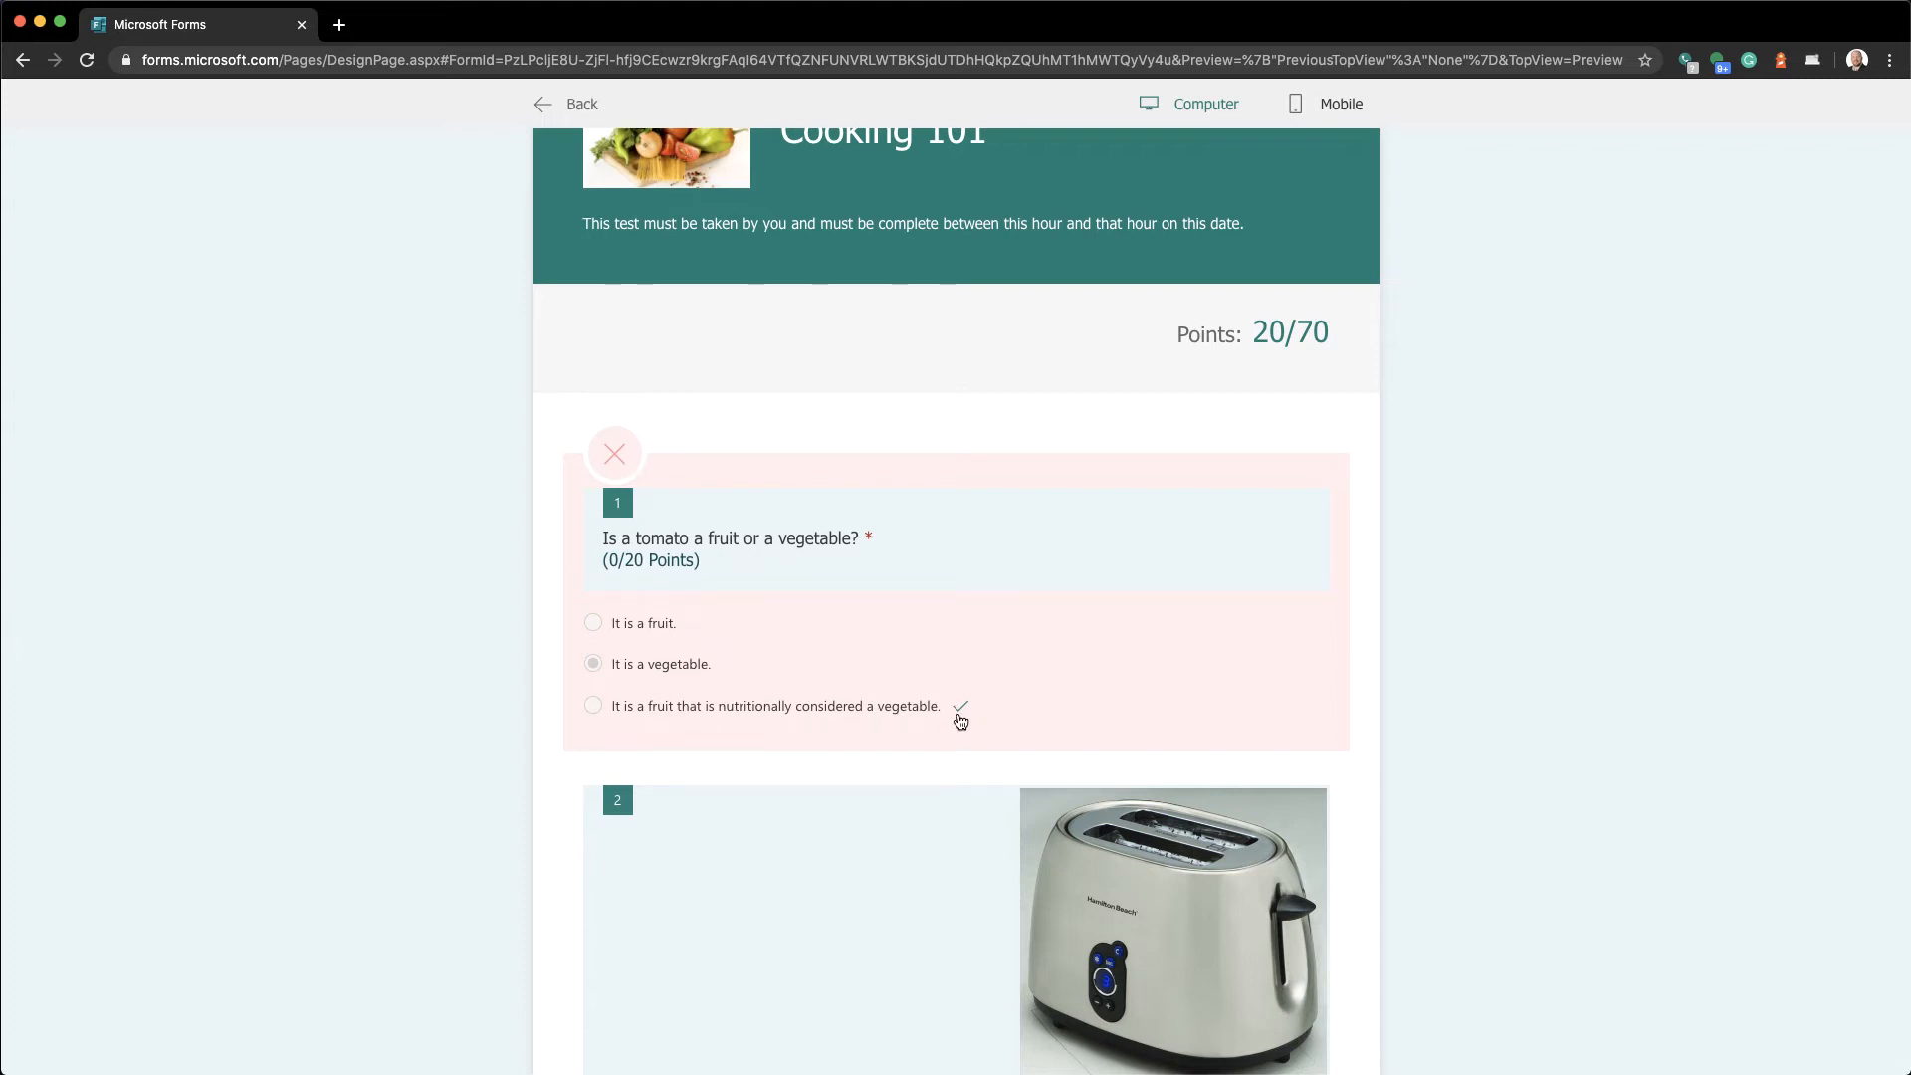
{"action": "scroll", "coordinate": [960, 719], "scroll_direction": "down", "scroll_amount": 5}
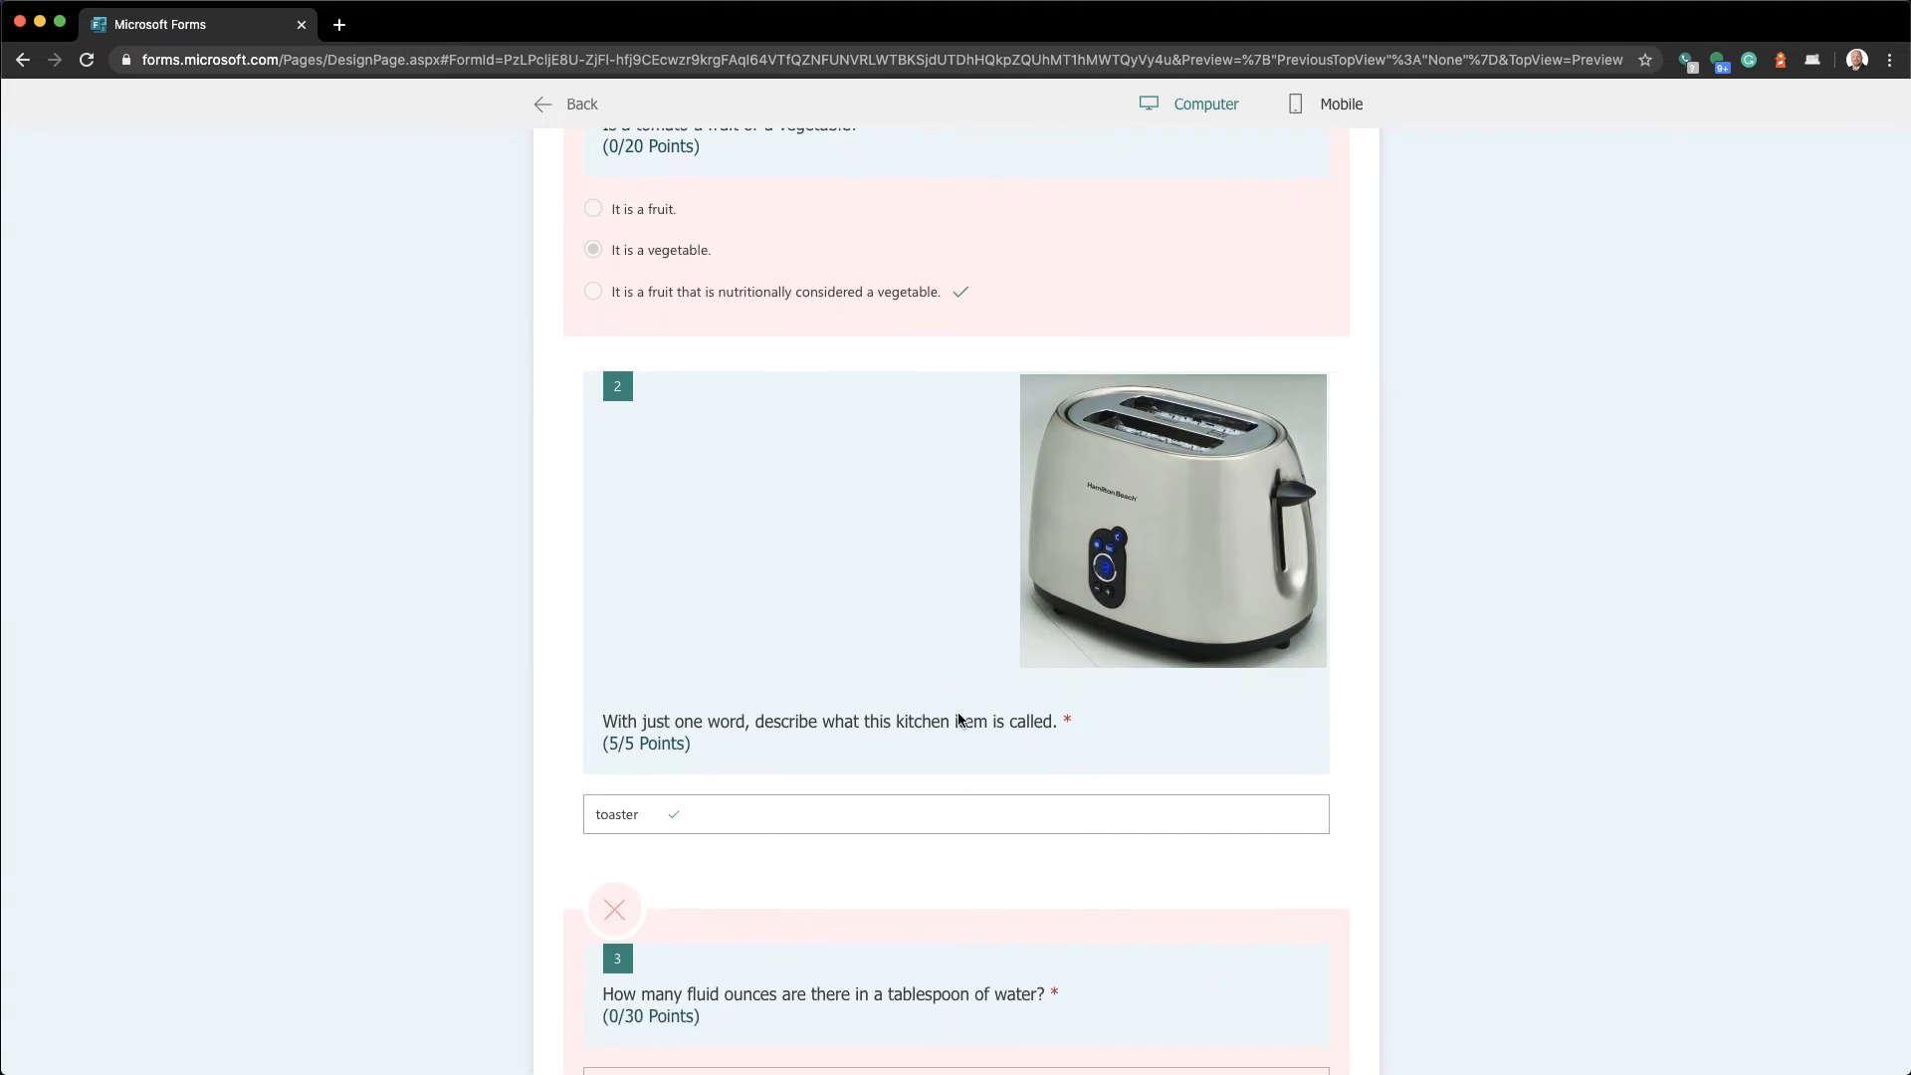
{"action": "scroll", "coordinate": [960, 719], "scroll_direction": "down", "scroll_amount": 2}
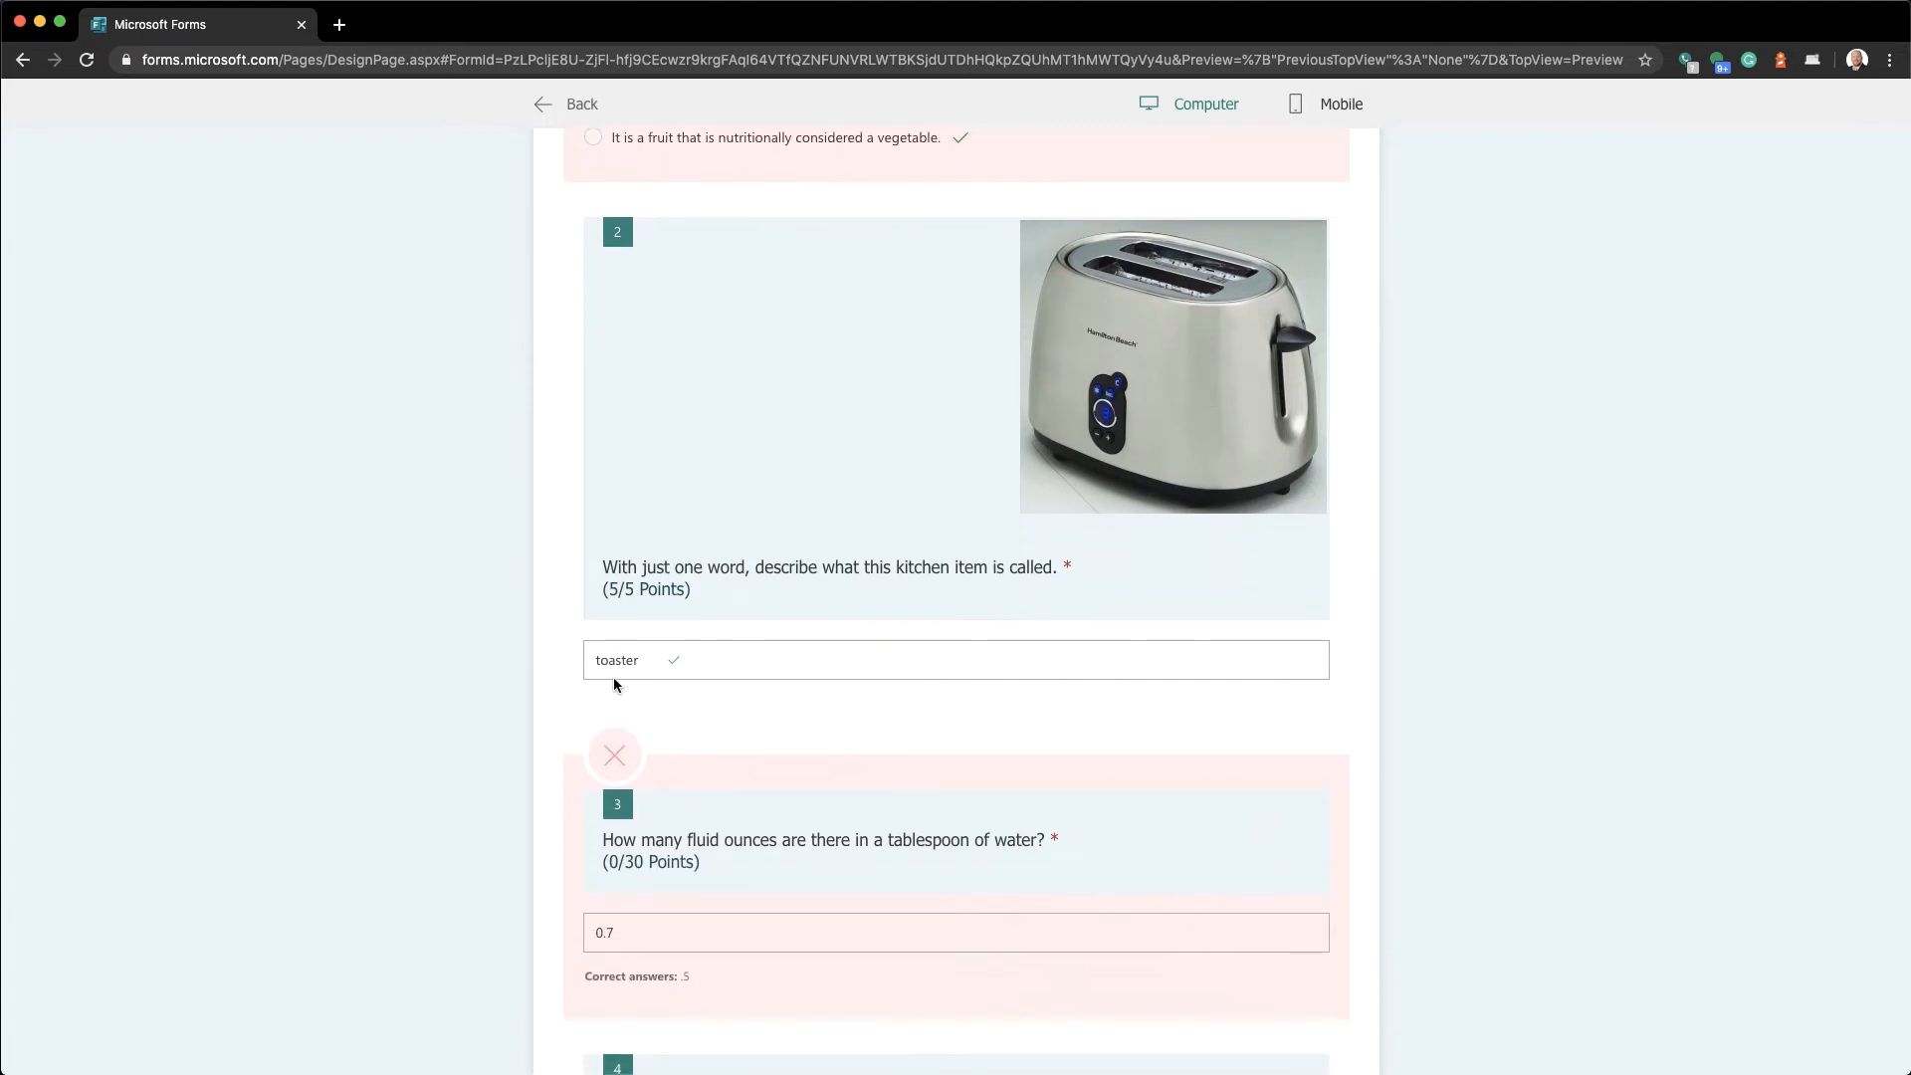
{"action": "scroll", "coordinate": [614, 685], "scroll_direction": "down", "scroll_amount": 3}
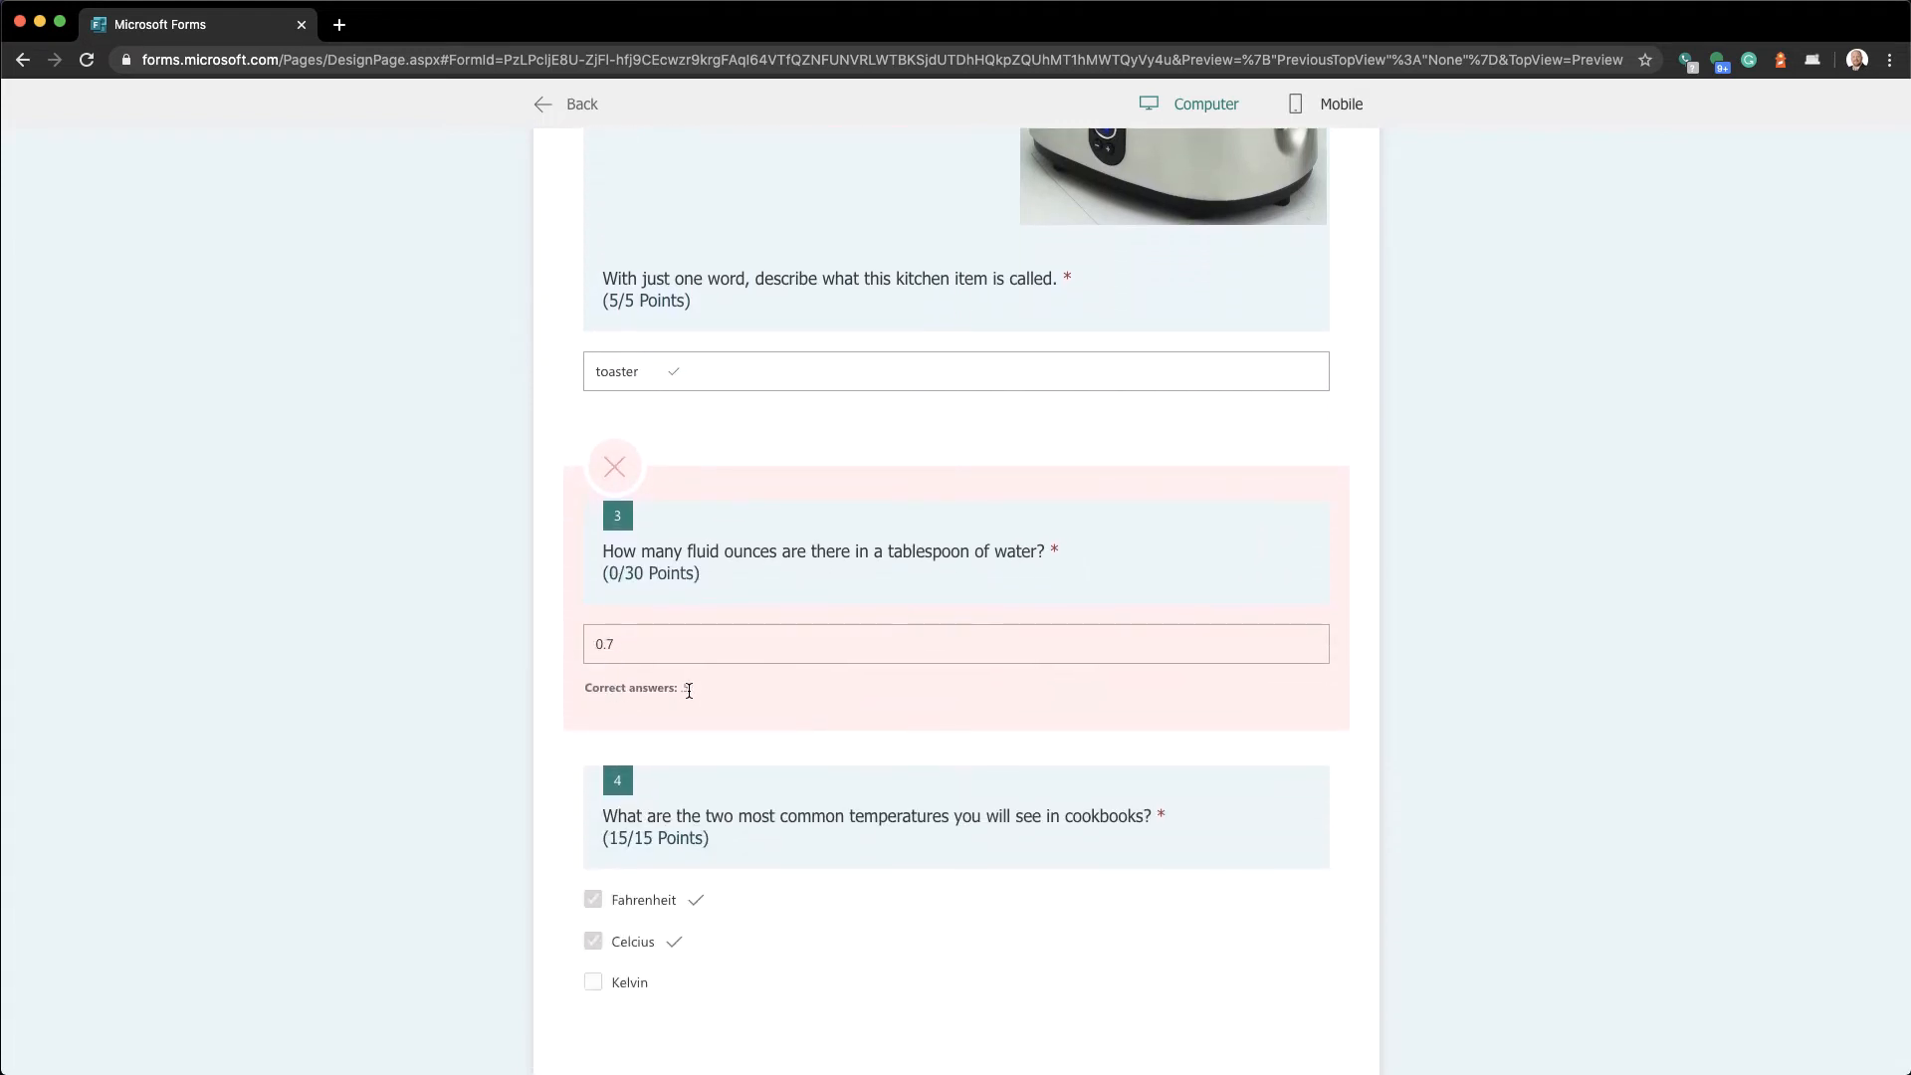
{"action": "scroll", "coordinate": [689, 691], "scroll_direction": "down", "scroll_amount": 3}
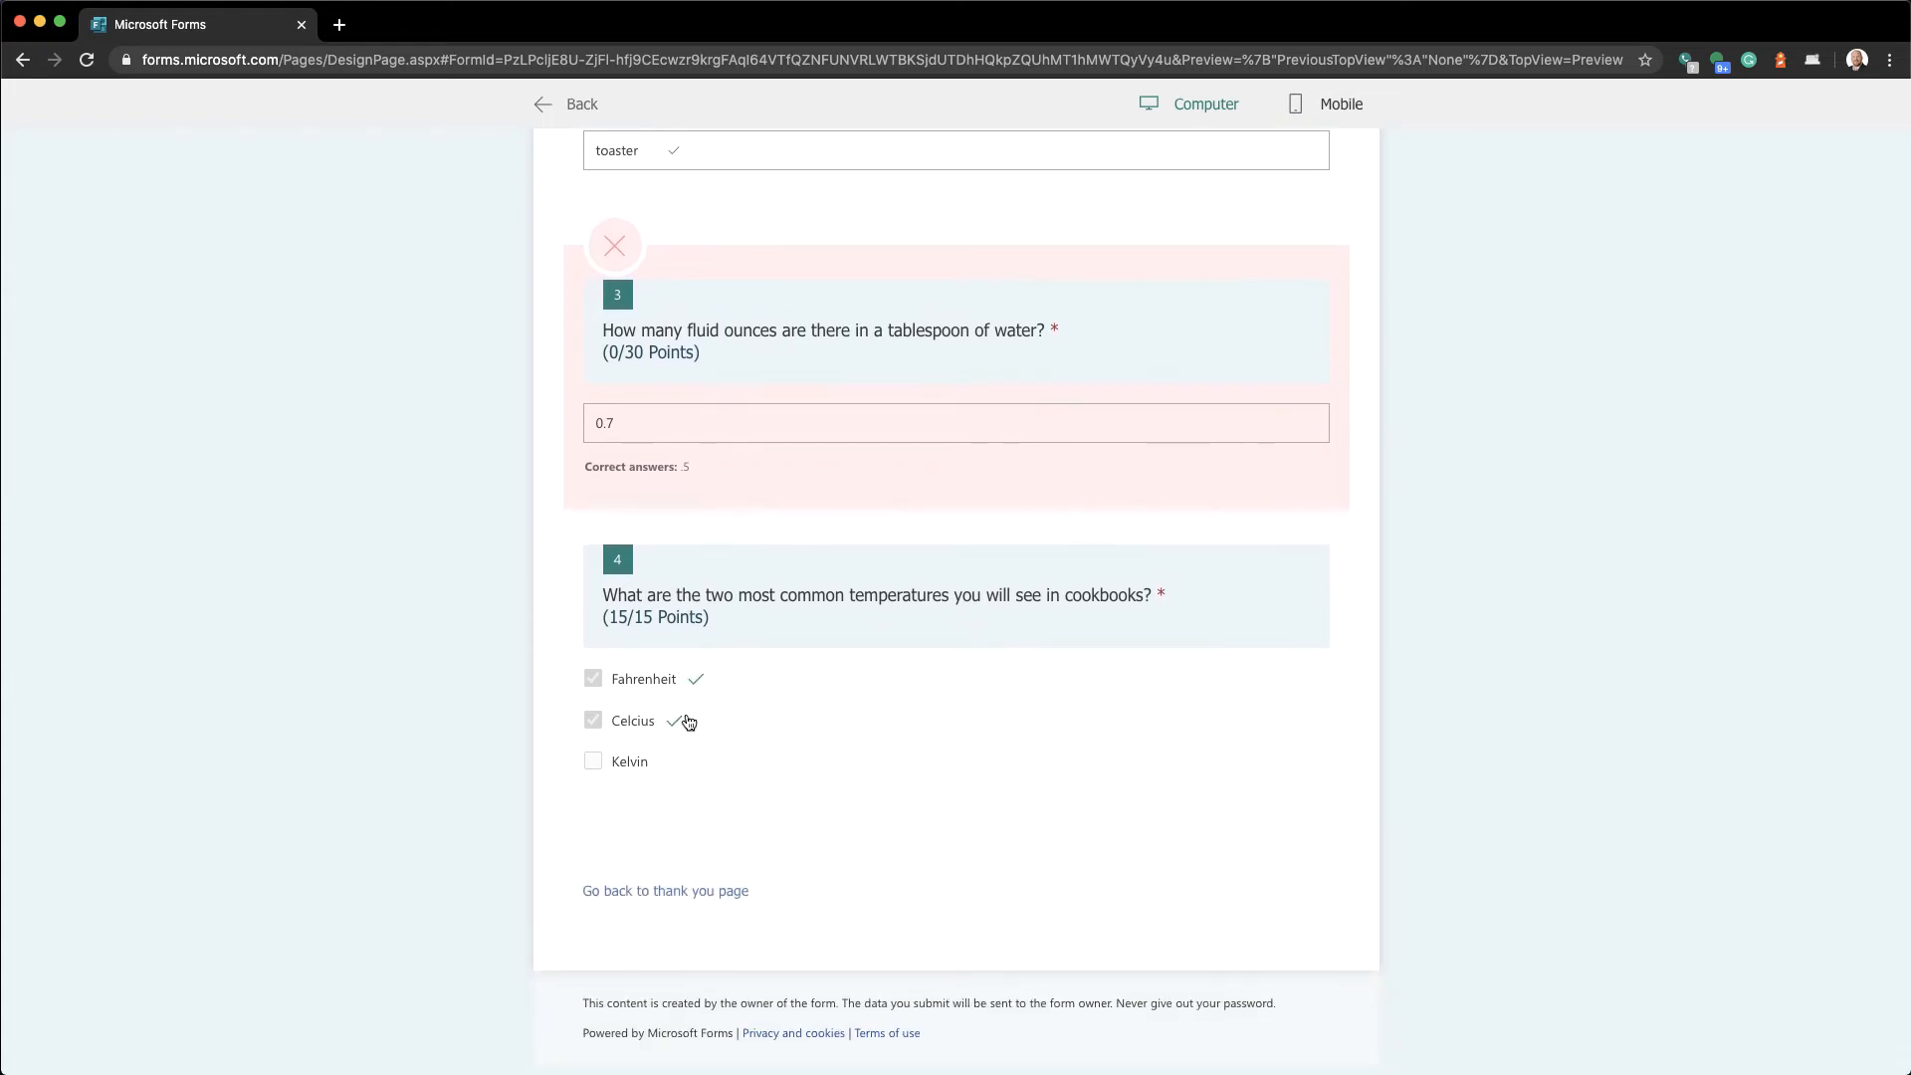
{"action": "scroll", "coordinate": [689, 722], "scroll_direction": "up", "scroll_amount": 12}
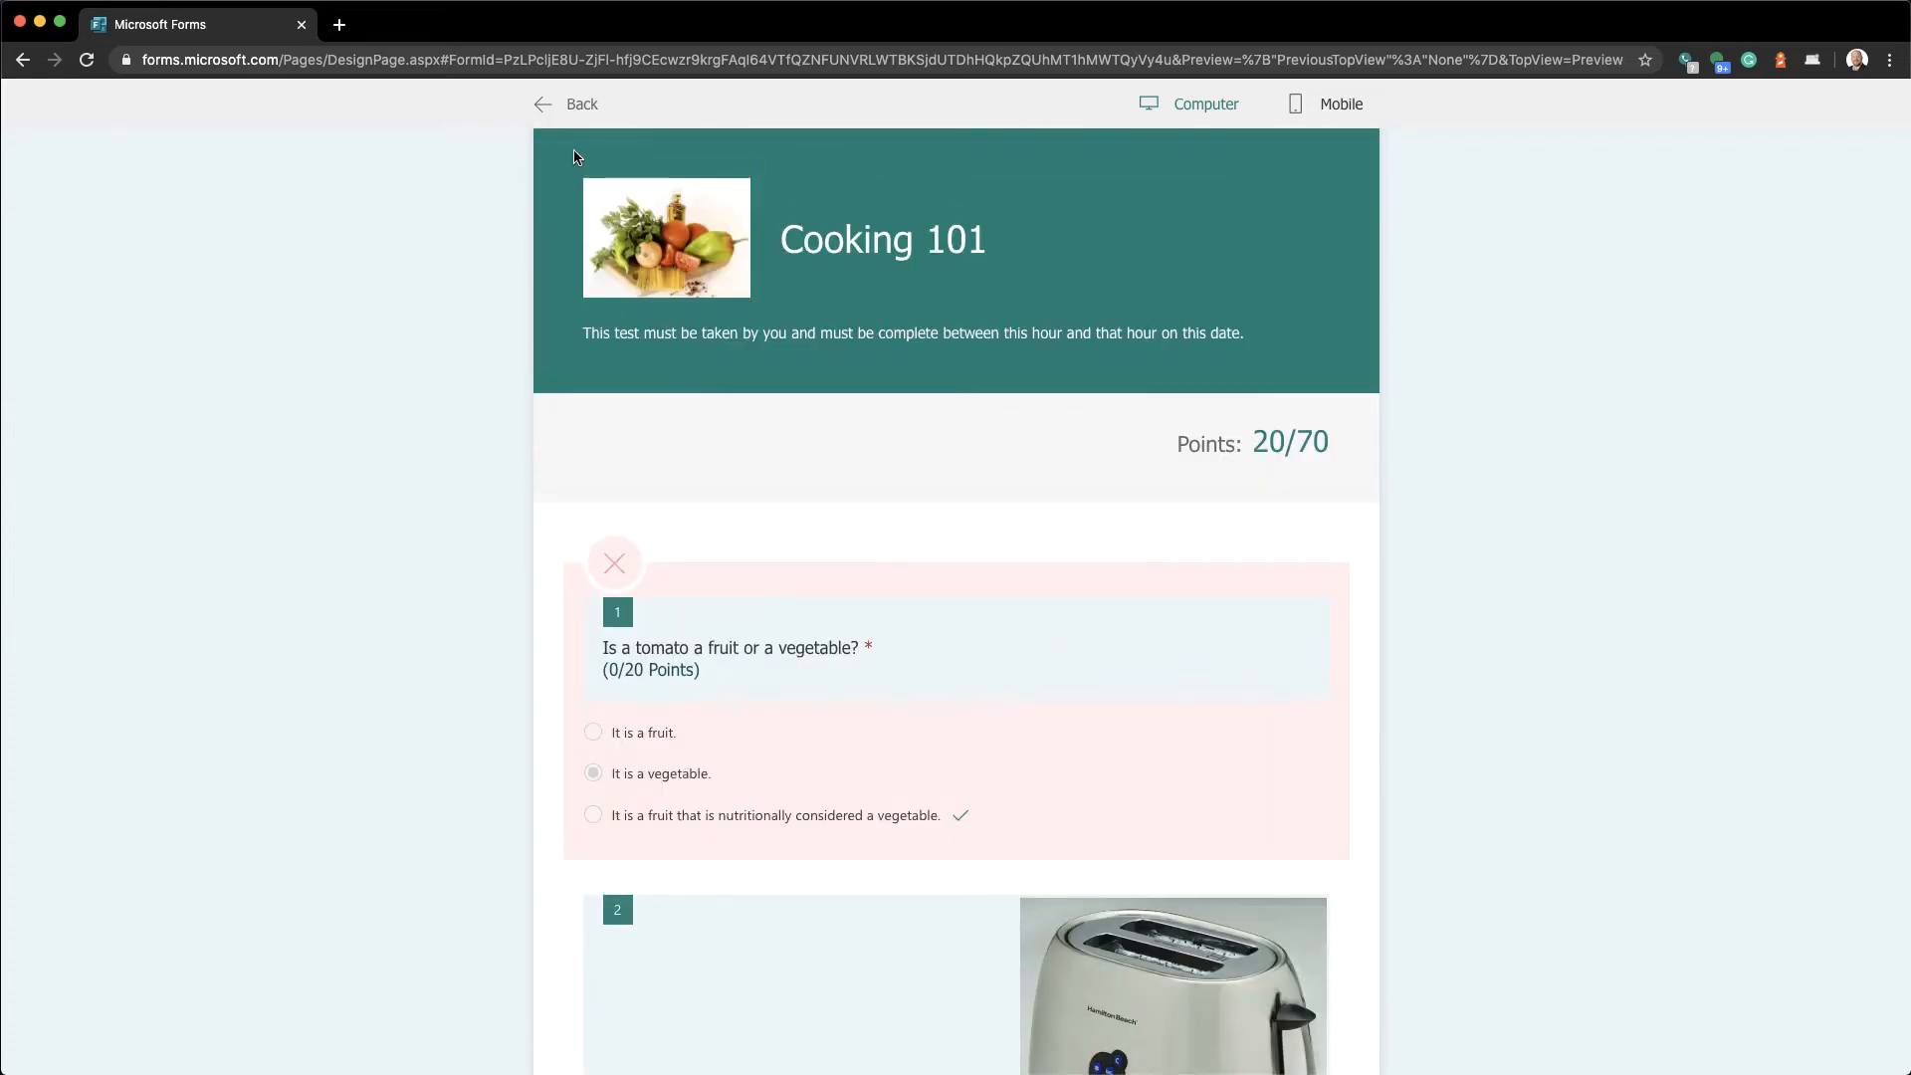
Exit preview and check the Responses summary: 1 response, average score 20, 0% correct on question 1
{"action": "left_click", "coordinate": [565, 106]}
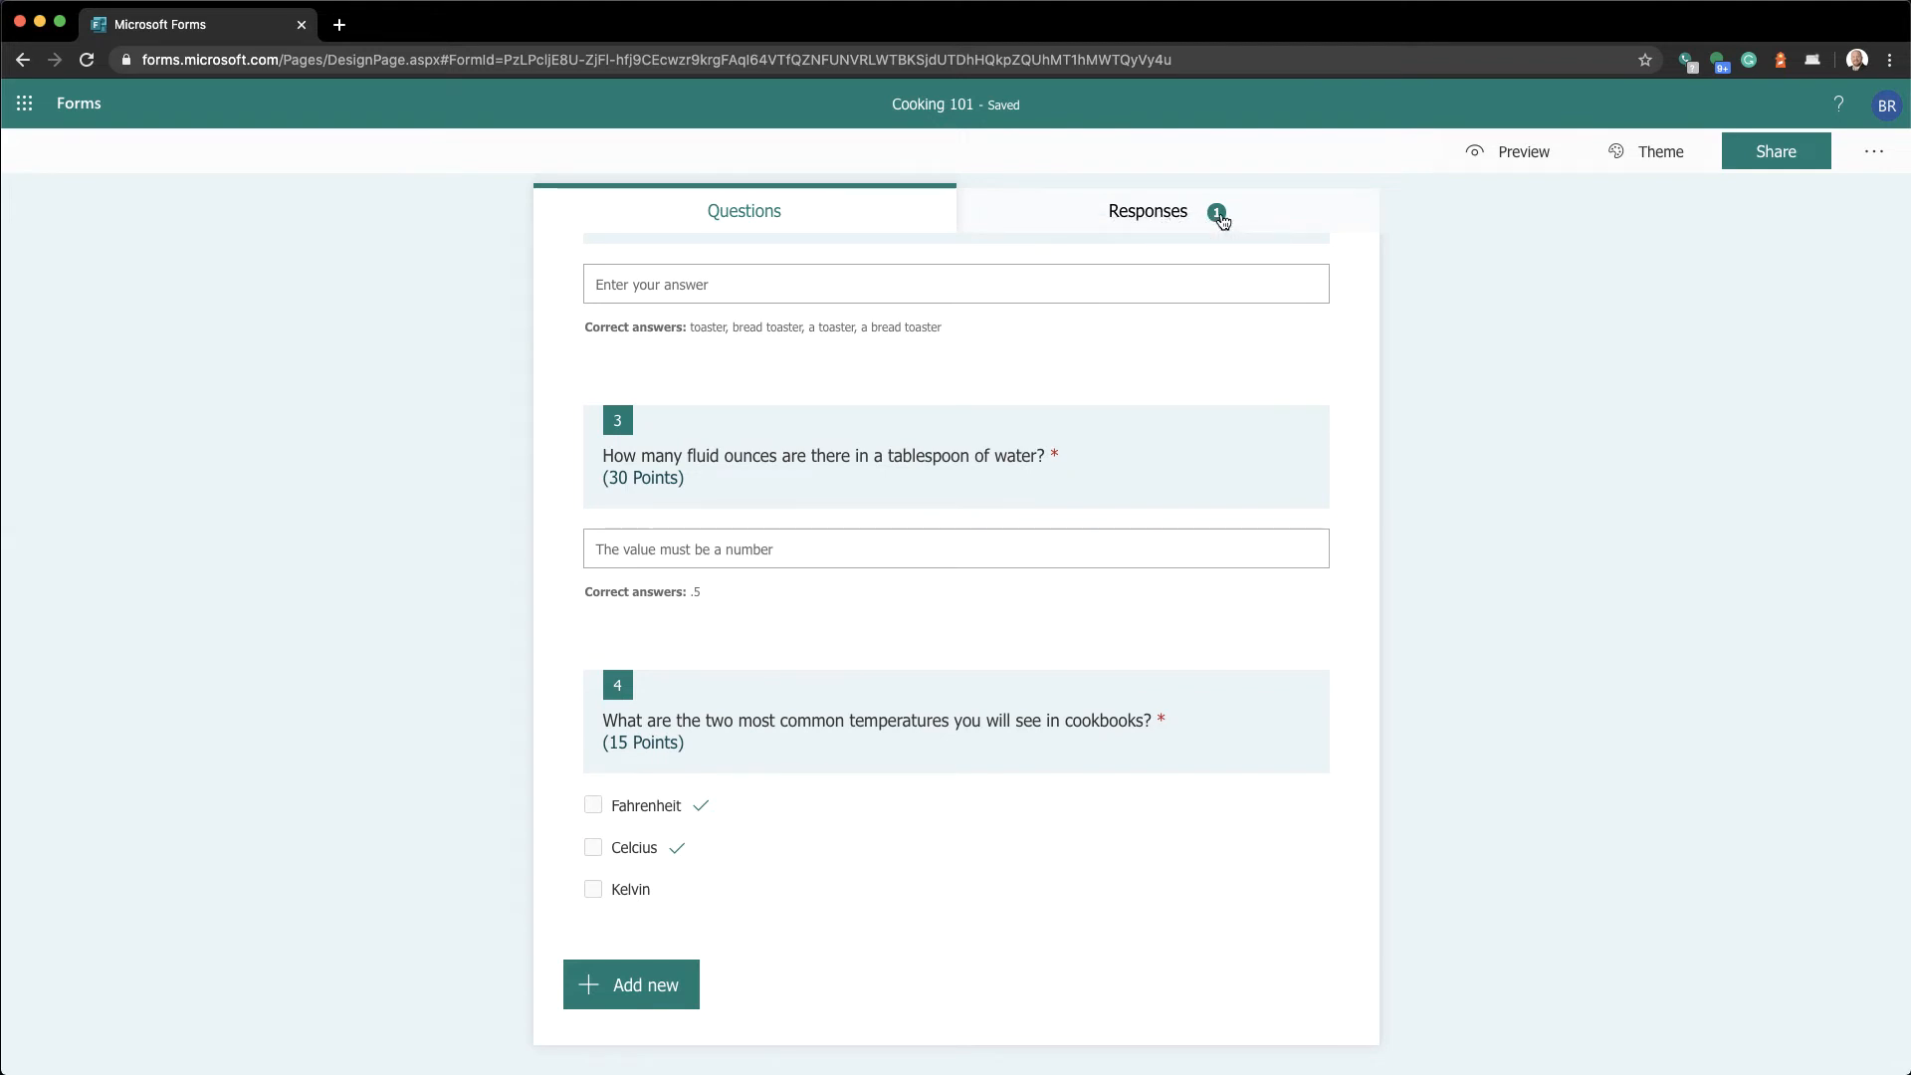
{"action": "left_click", "coordinate": [1221, 220]}
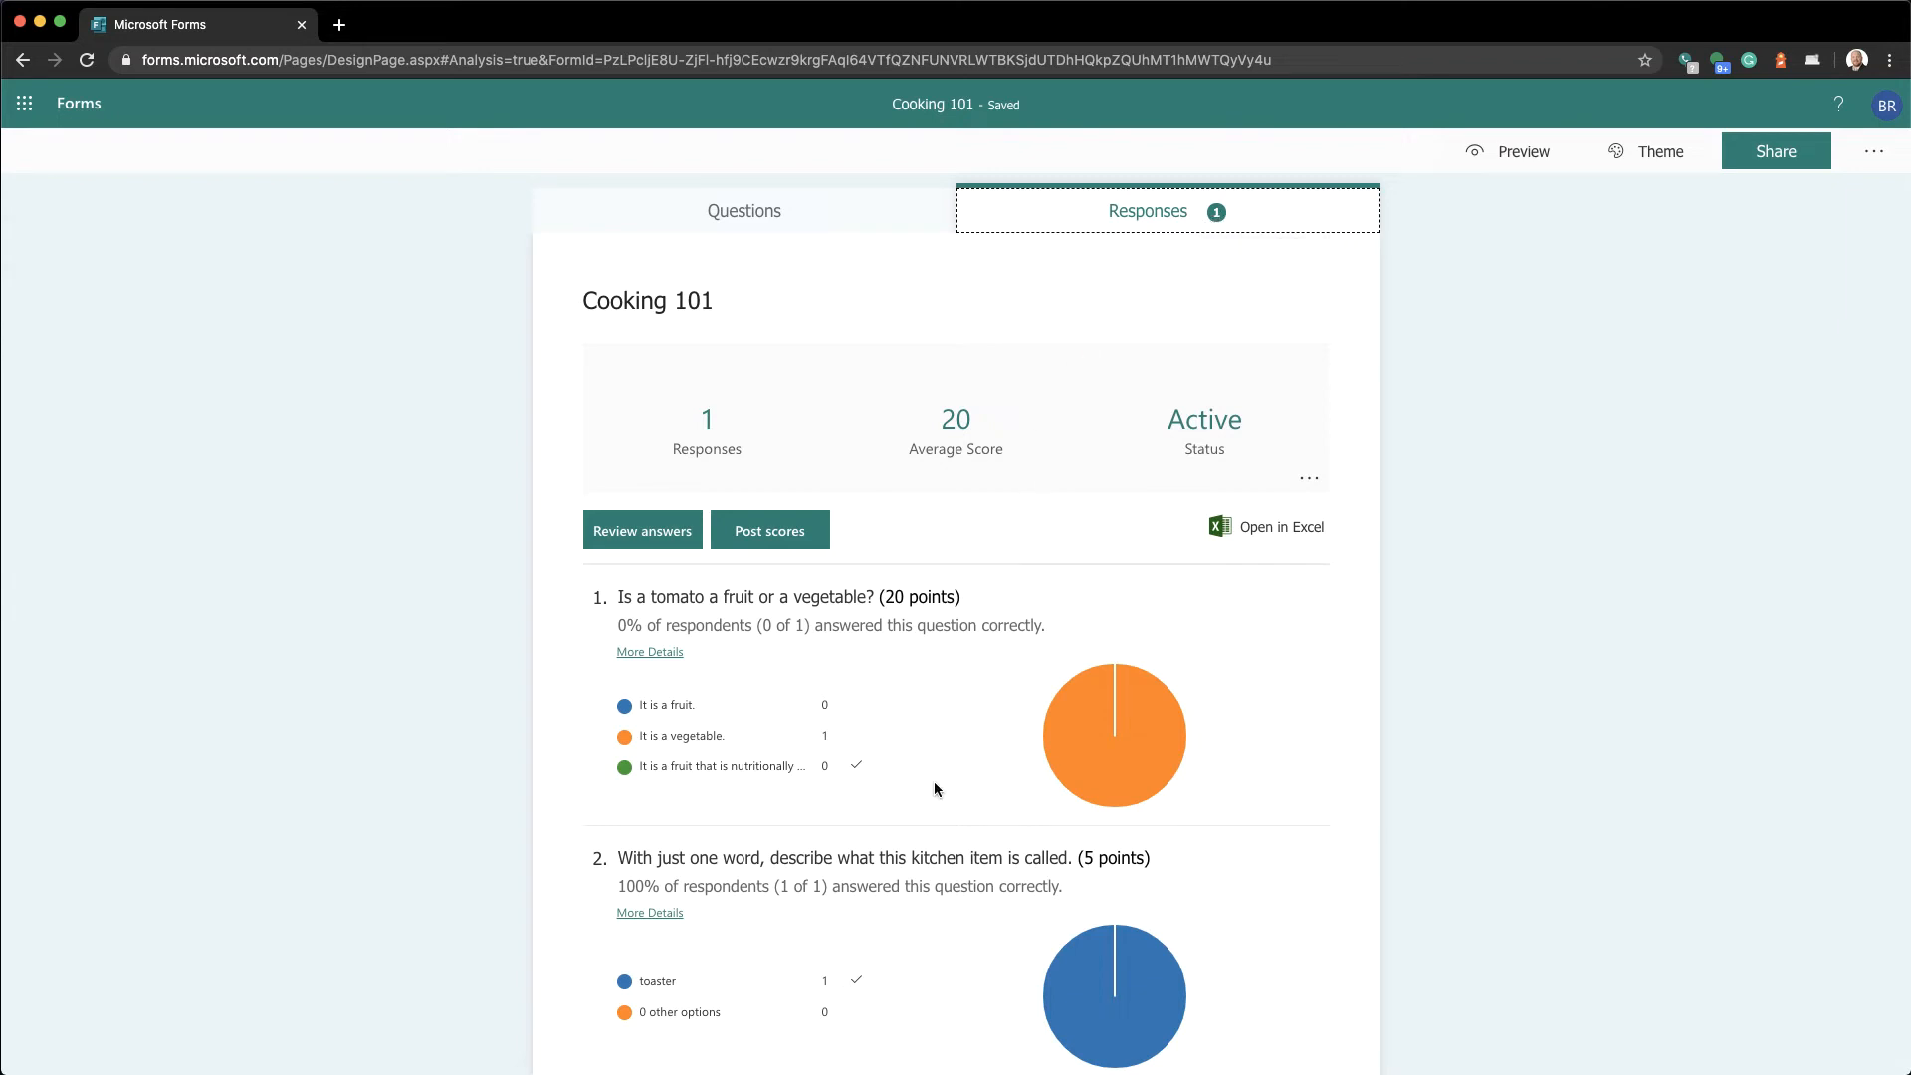
{"action": "scroll", "coordinate": [934, 780], "scroll_direction": "down", "scroll_amount": 3}
{"action": "scroll", "coordinate": [935, 820], "scroll_direction": "up", "scroll_amount": 3}
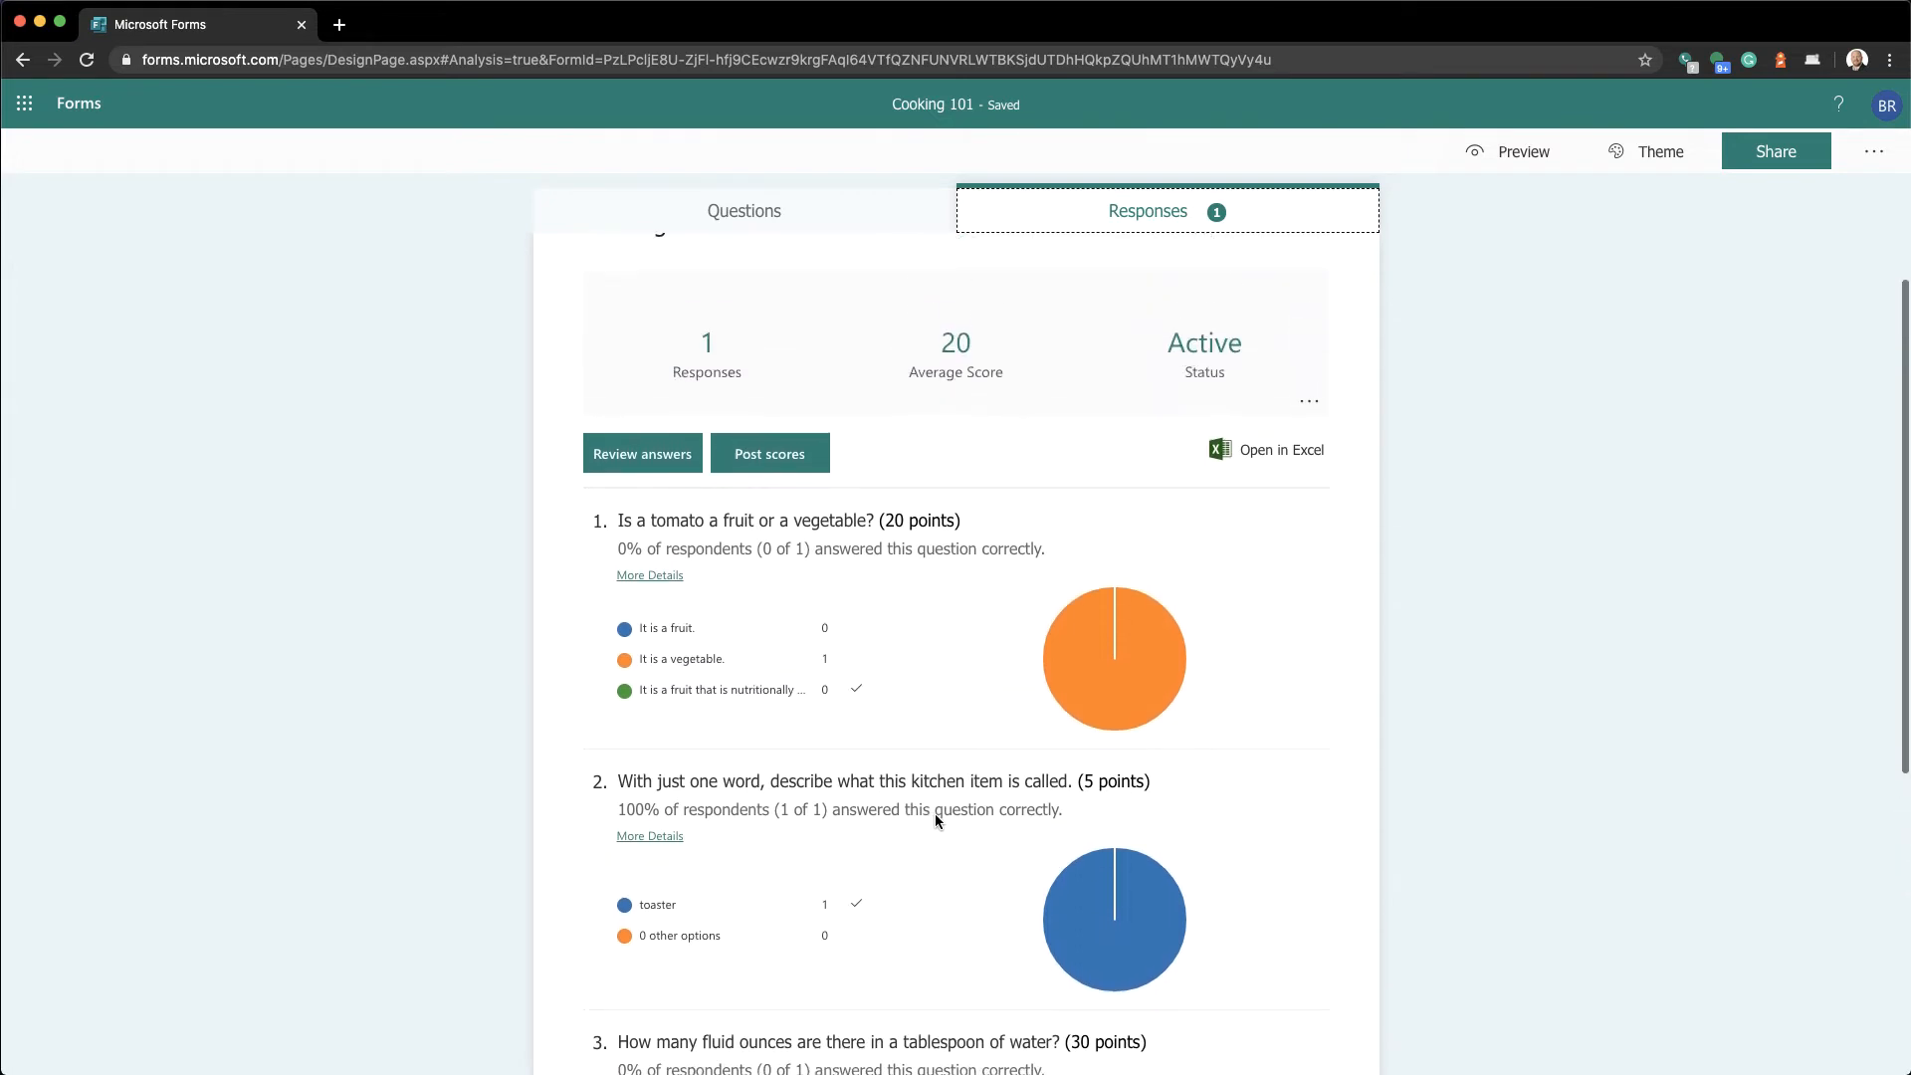
{"action": "scroll", "coordinate": [935, 814], "scroll_direction": "up", "scroll_amount": 1}
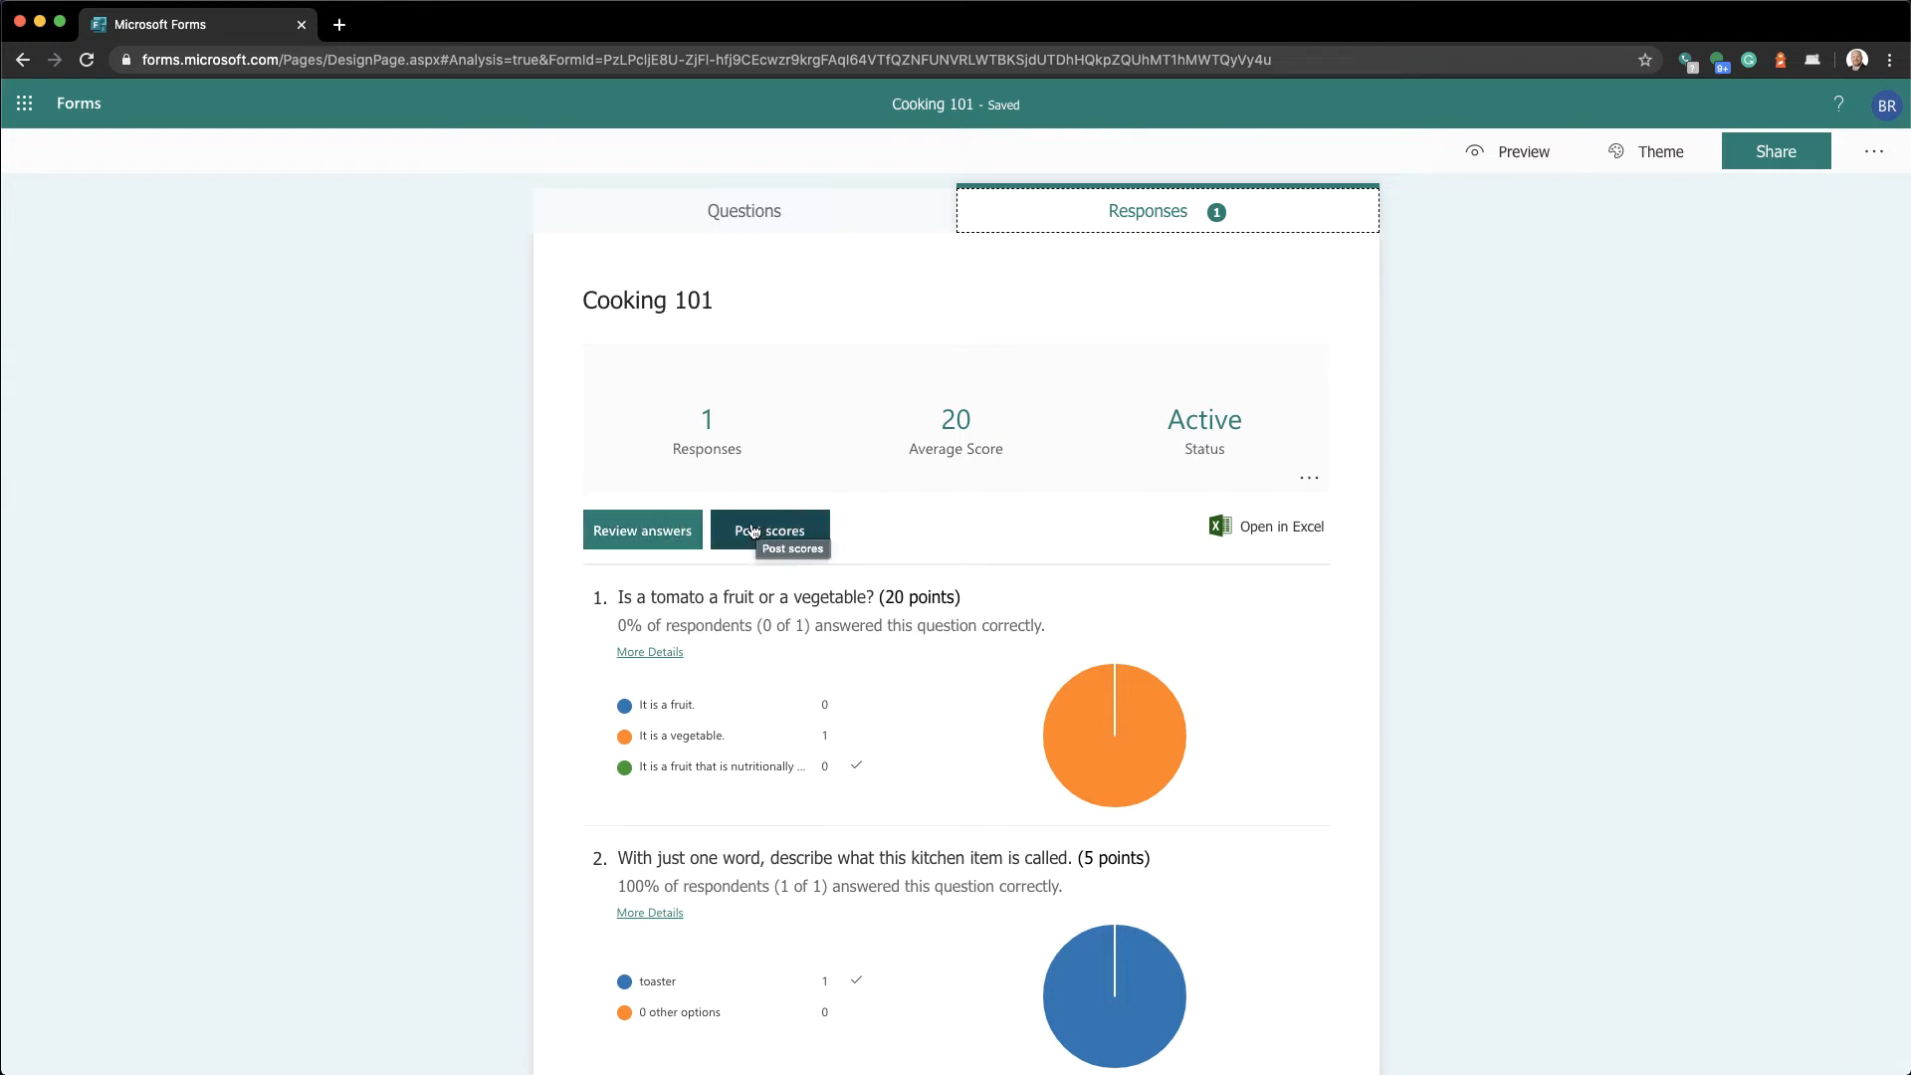
Review the response's answers one by one, then return to the 70-point Cooking 101 questions
{"action": "left_click", "coordinate": [646, 532]}
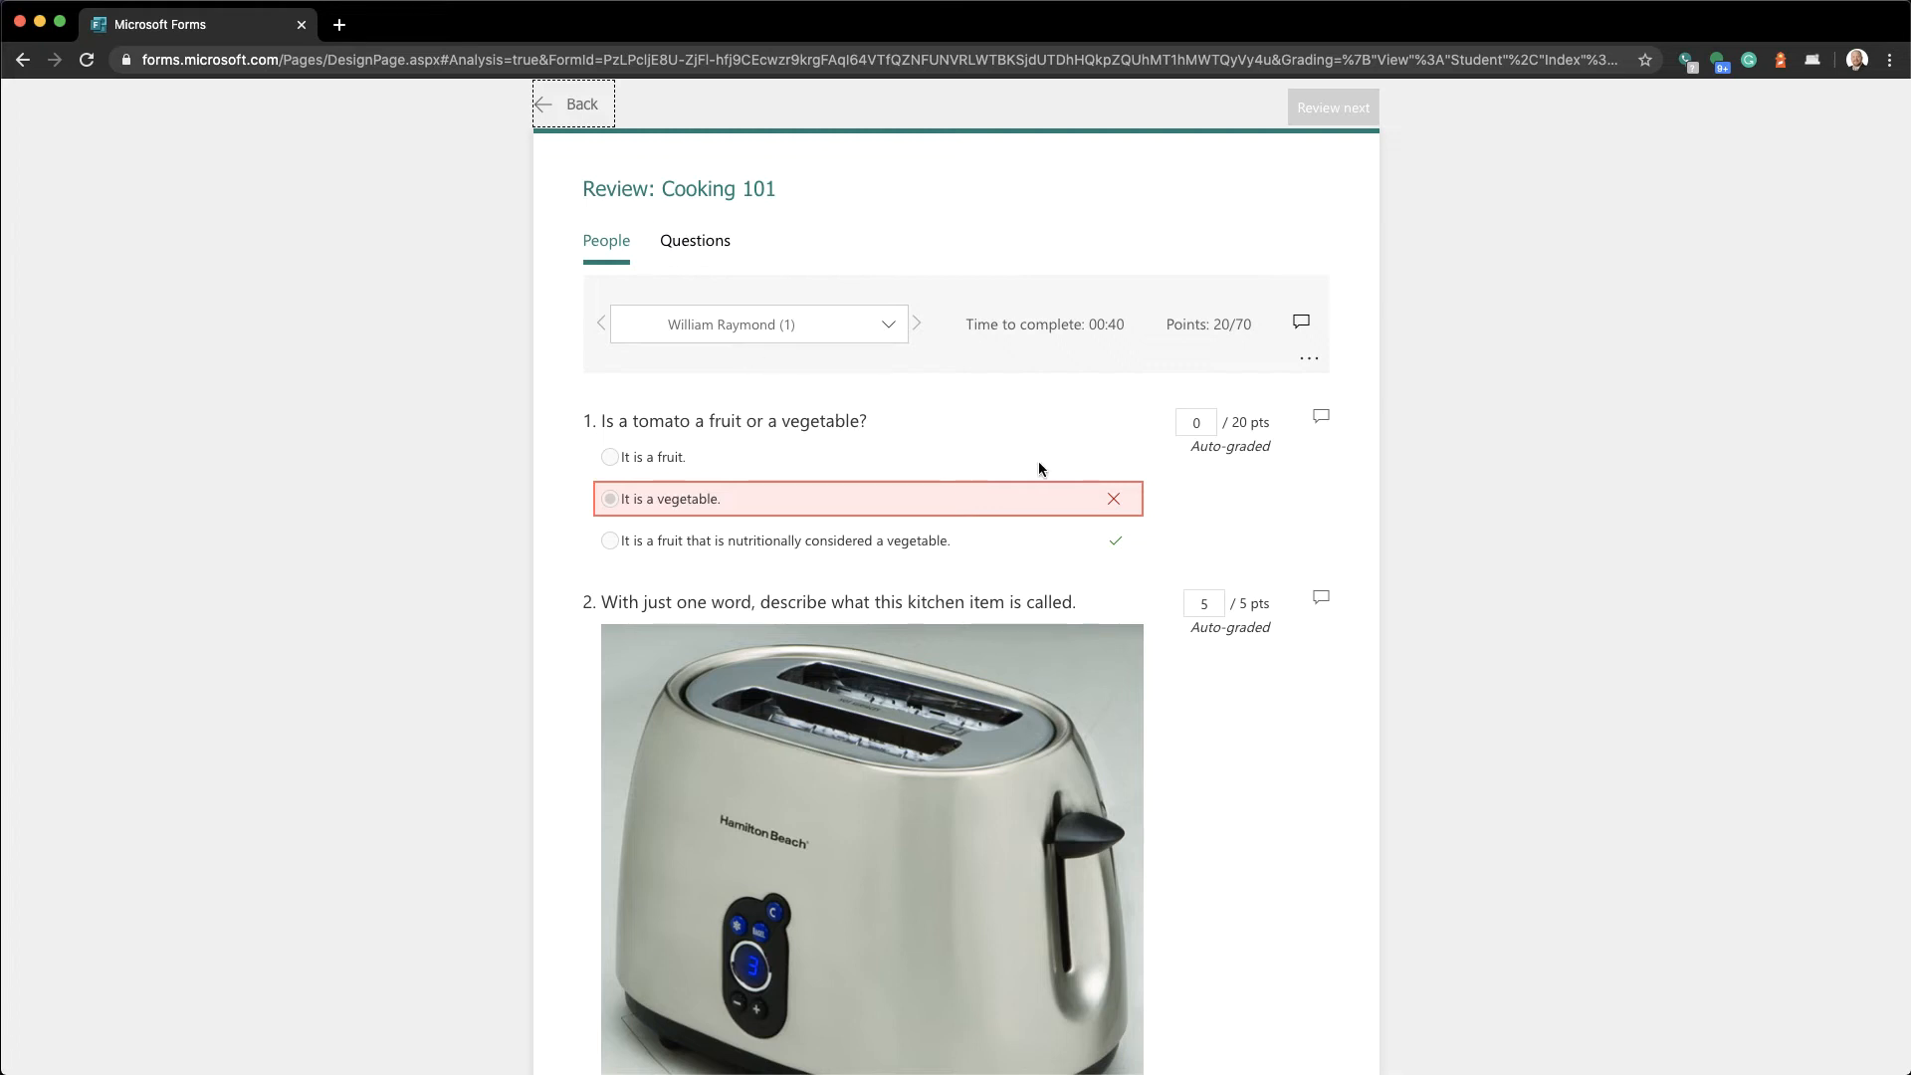
{"action": "left_click", "coordinate": [579, 125]}
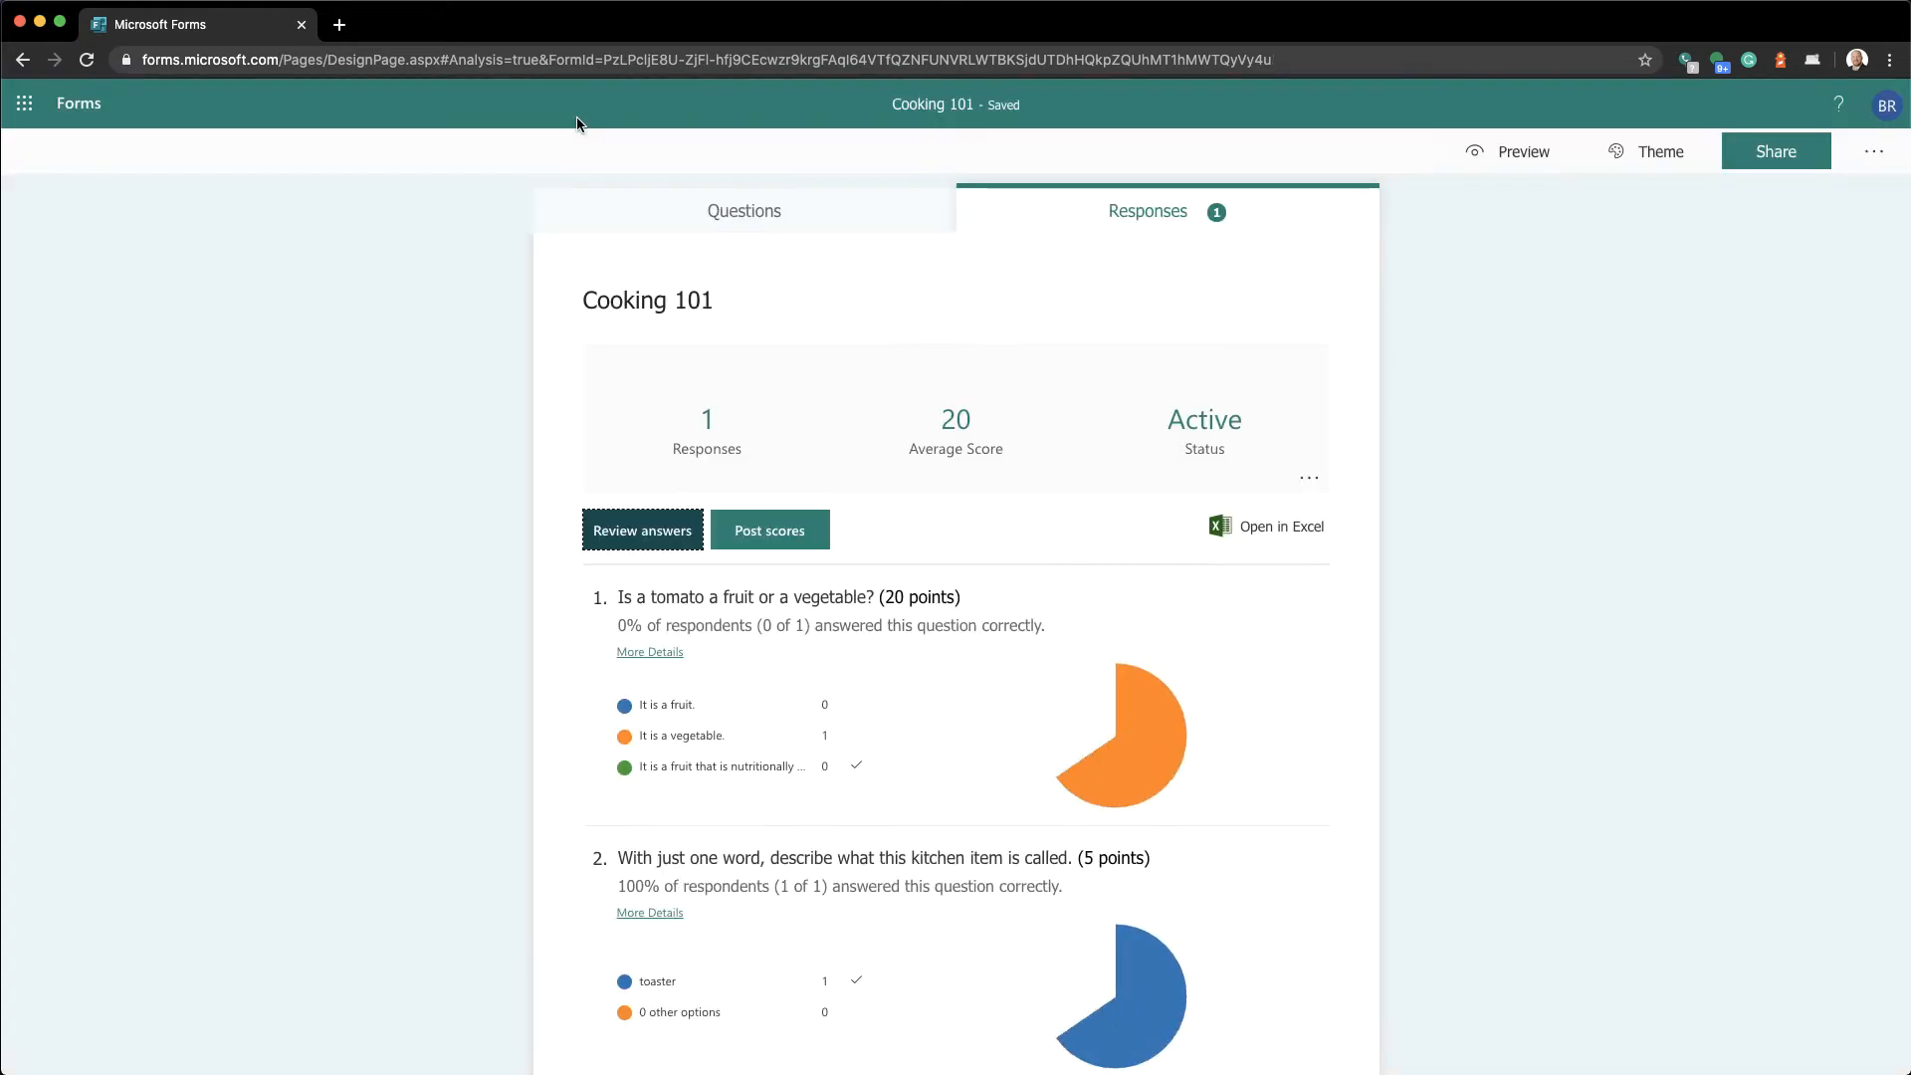
{"action": "left_click", "coordinate": [721, 209]}
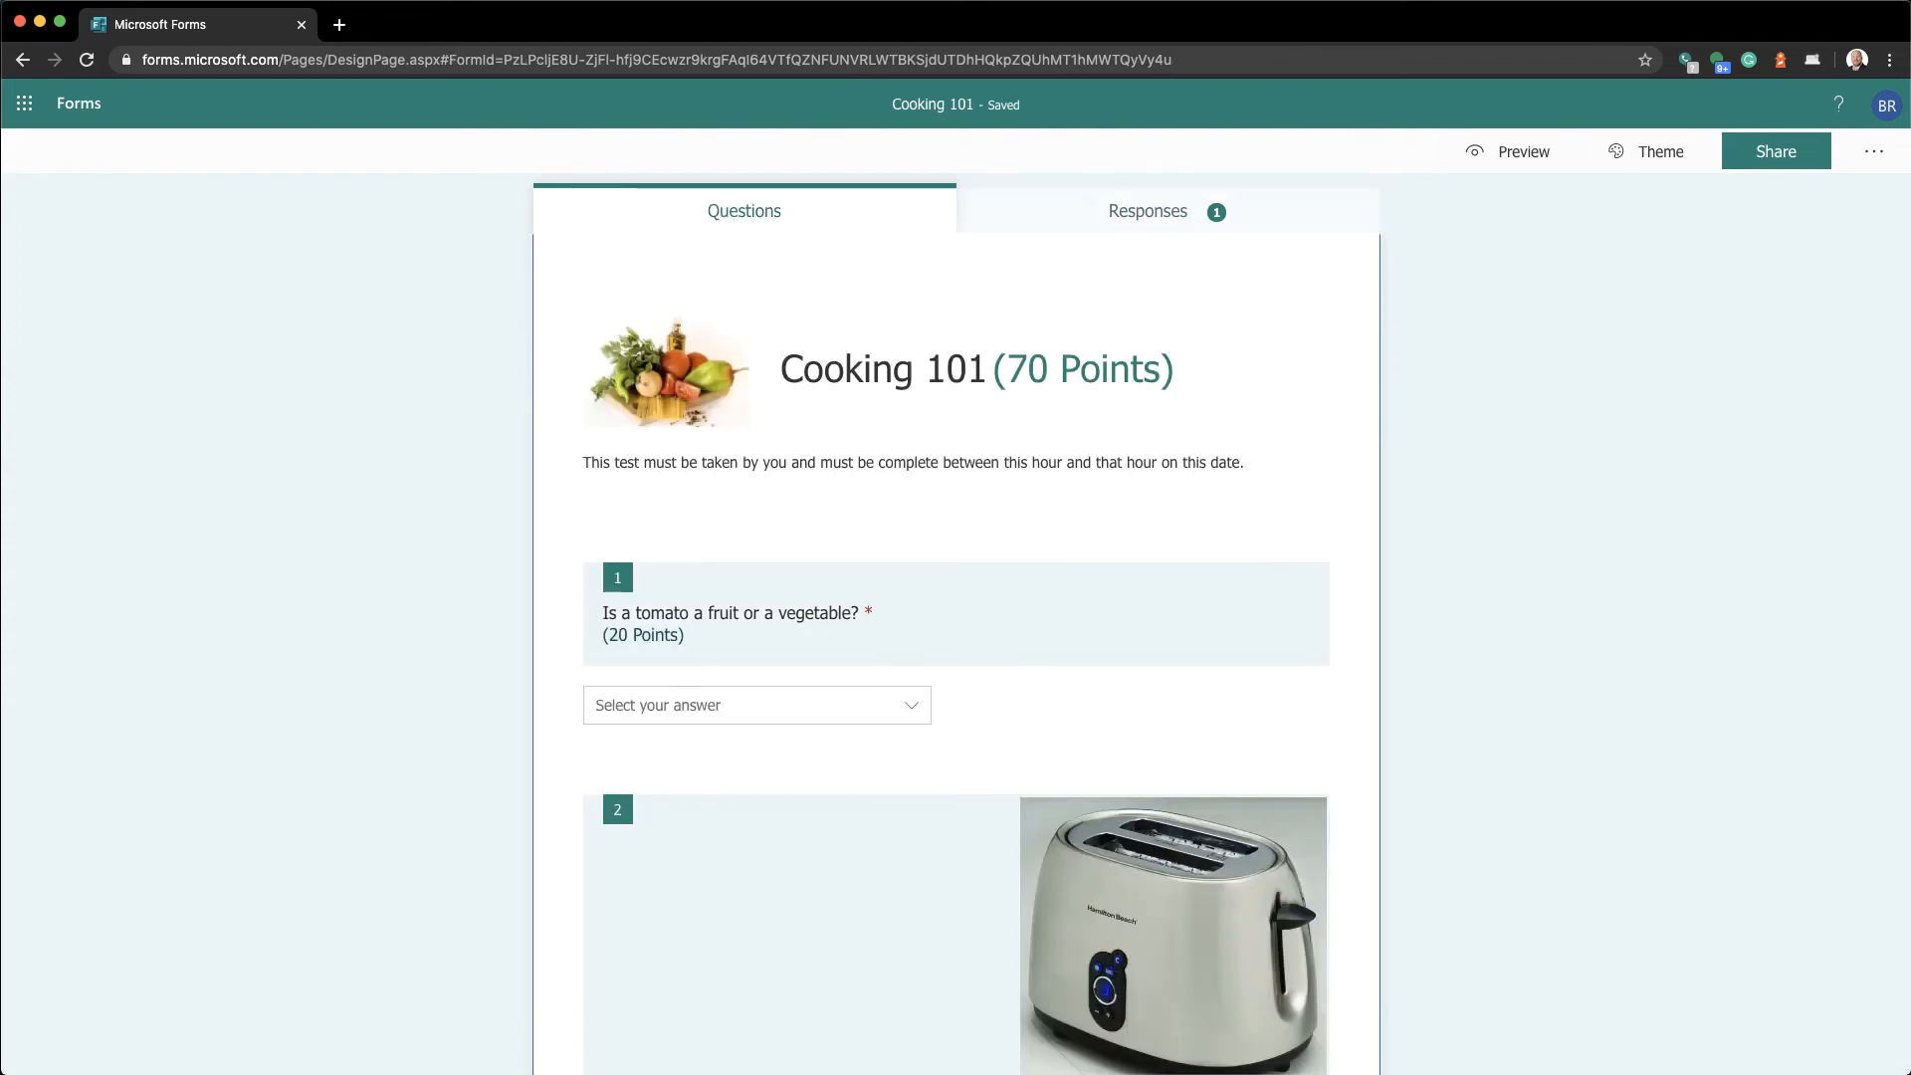
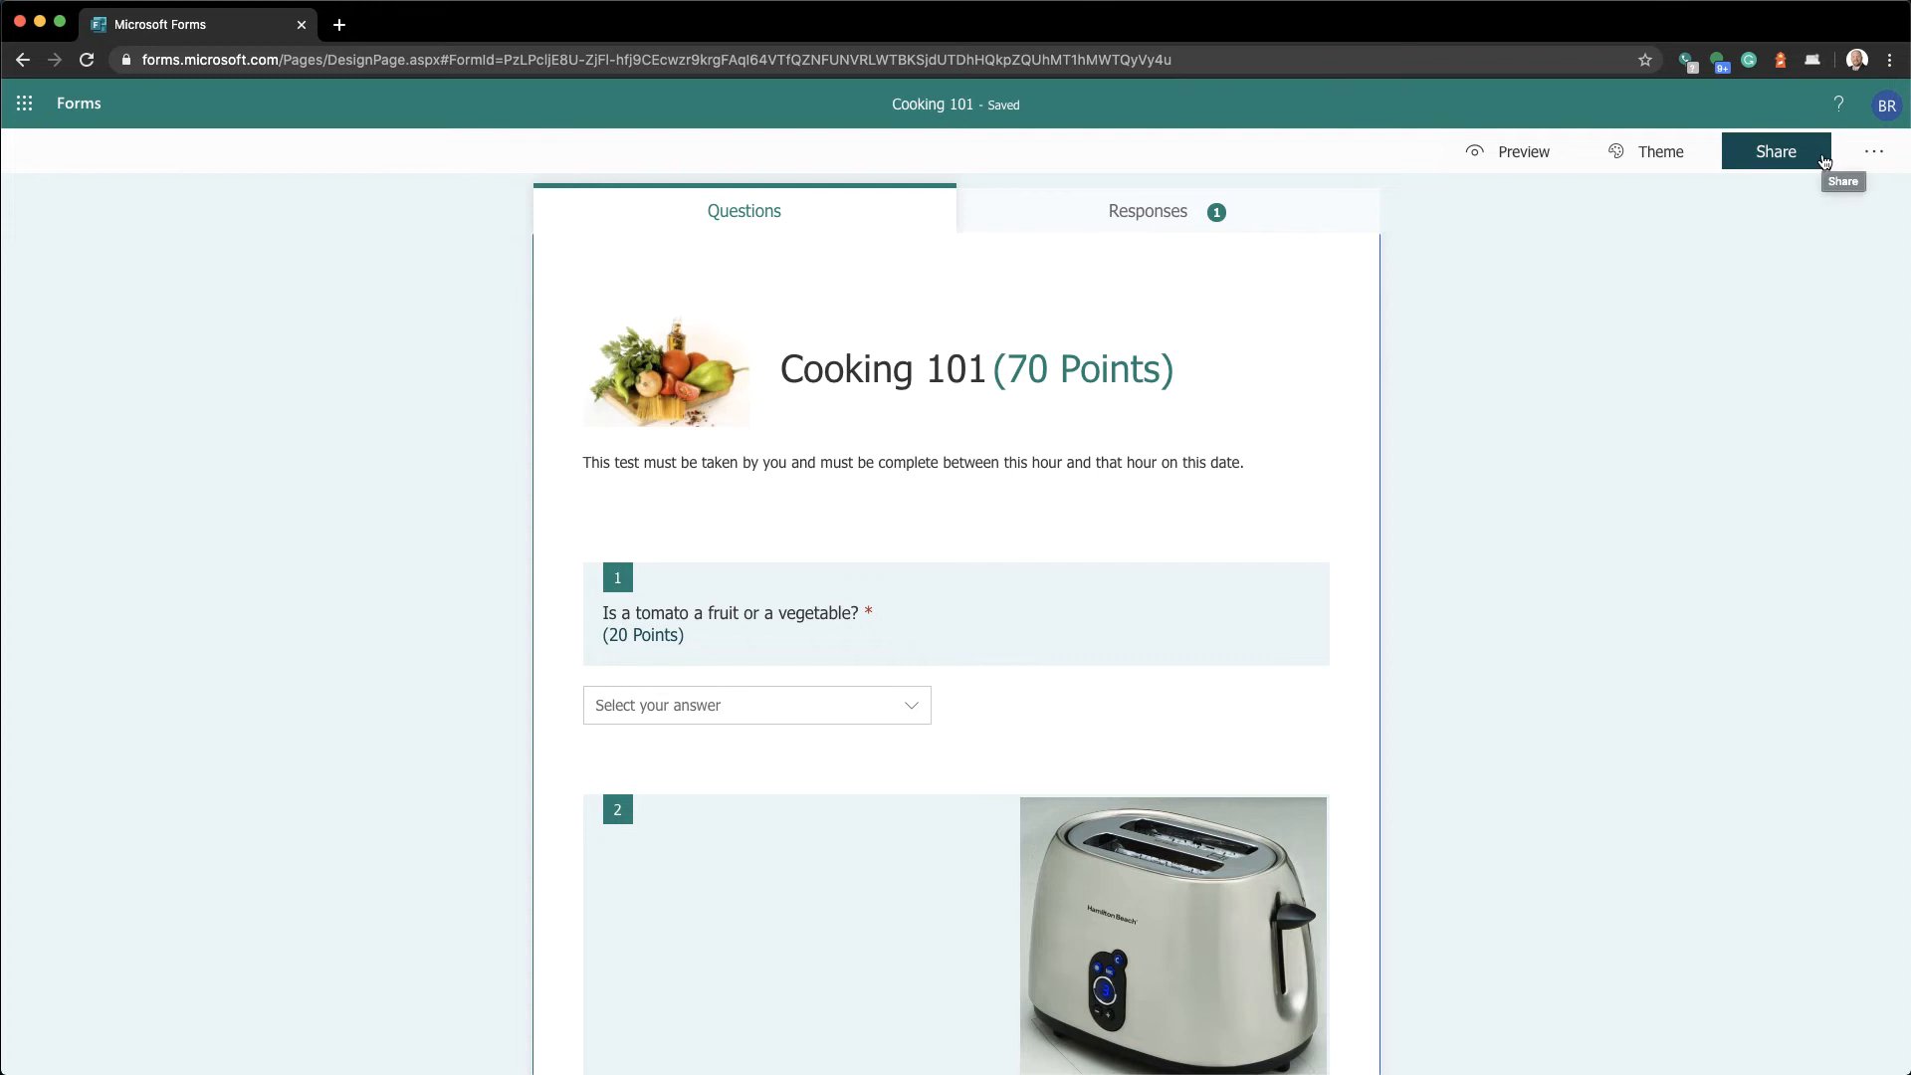
Set the Cooking 101 quiz so anyone with the link can respond, and copy its response link
{"action": "left_click", "coordinate": [1826, 159]}
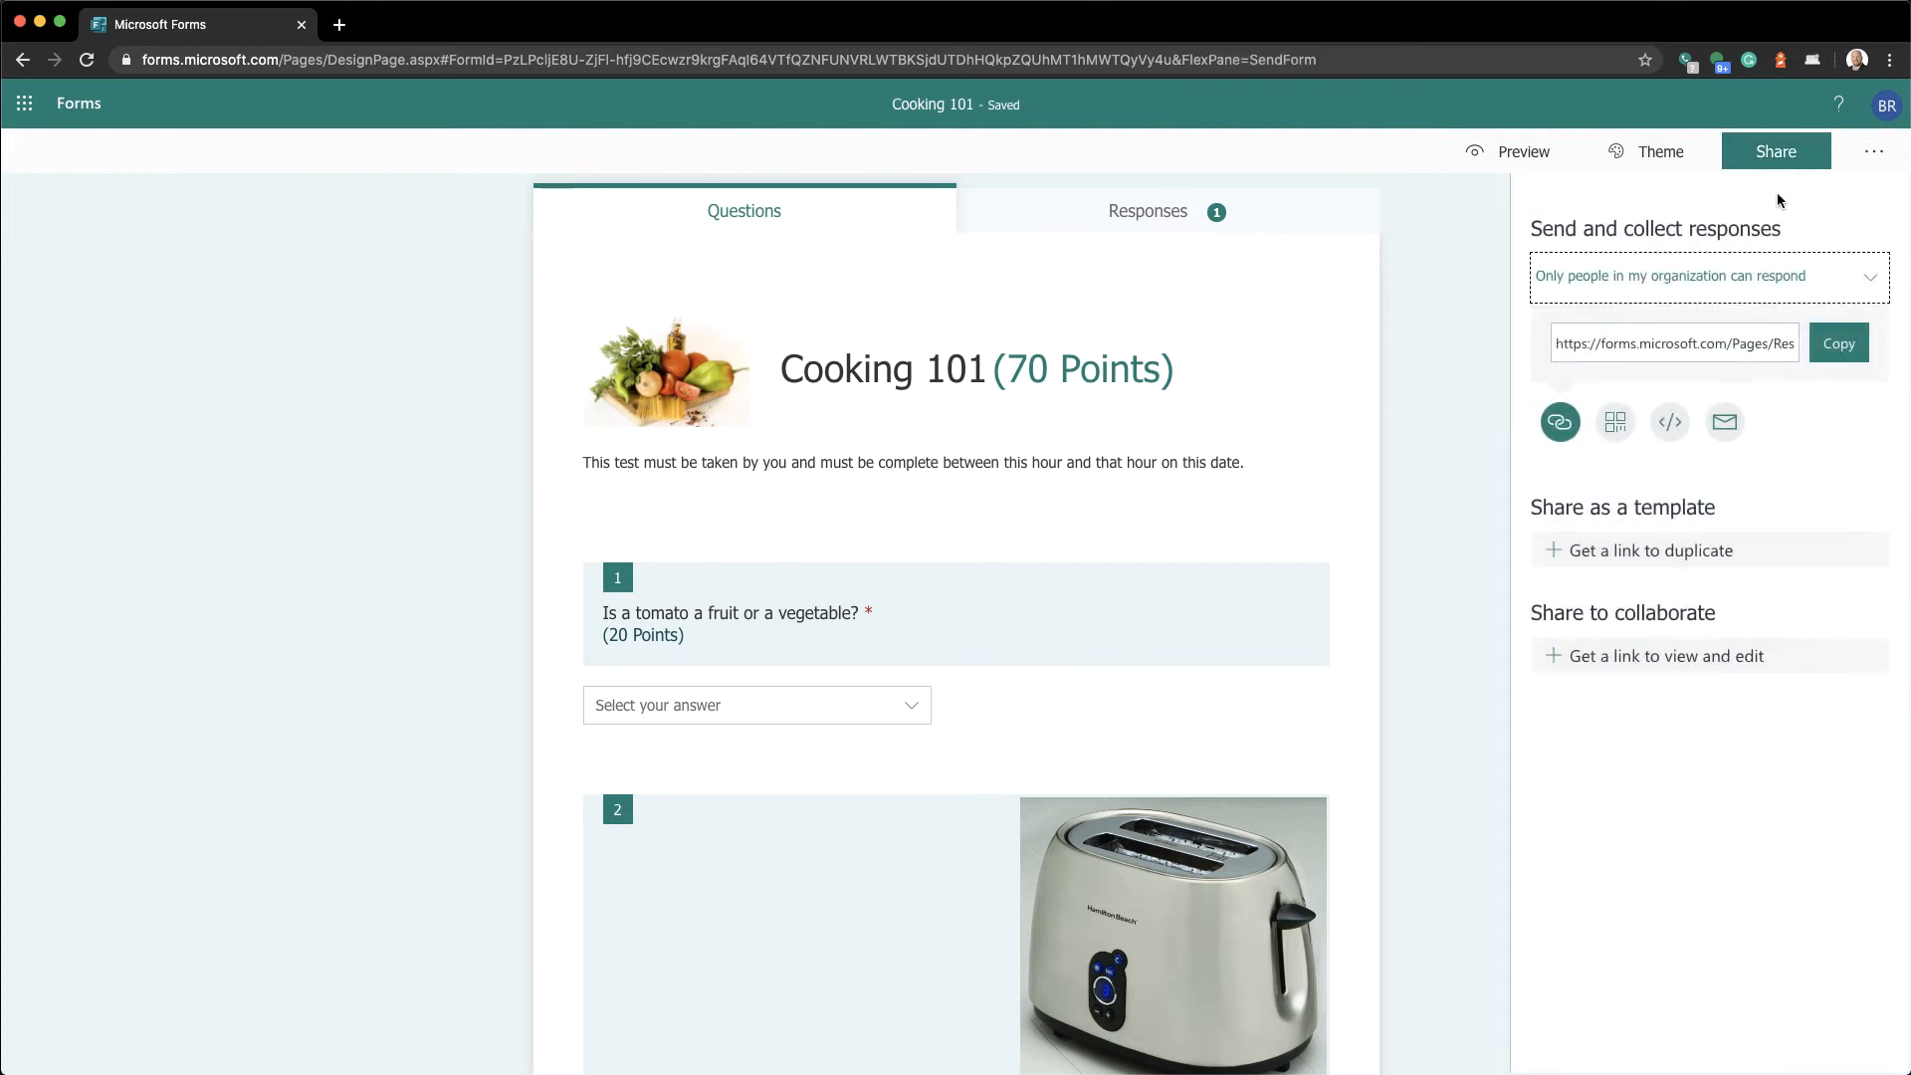
{"action": "left_click", "coordinate": [1688, 289]}
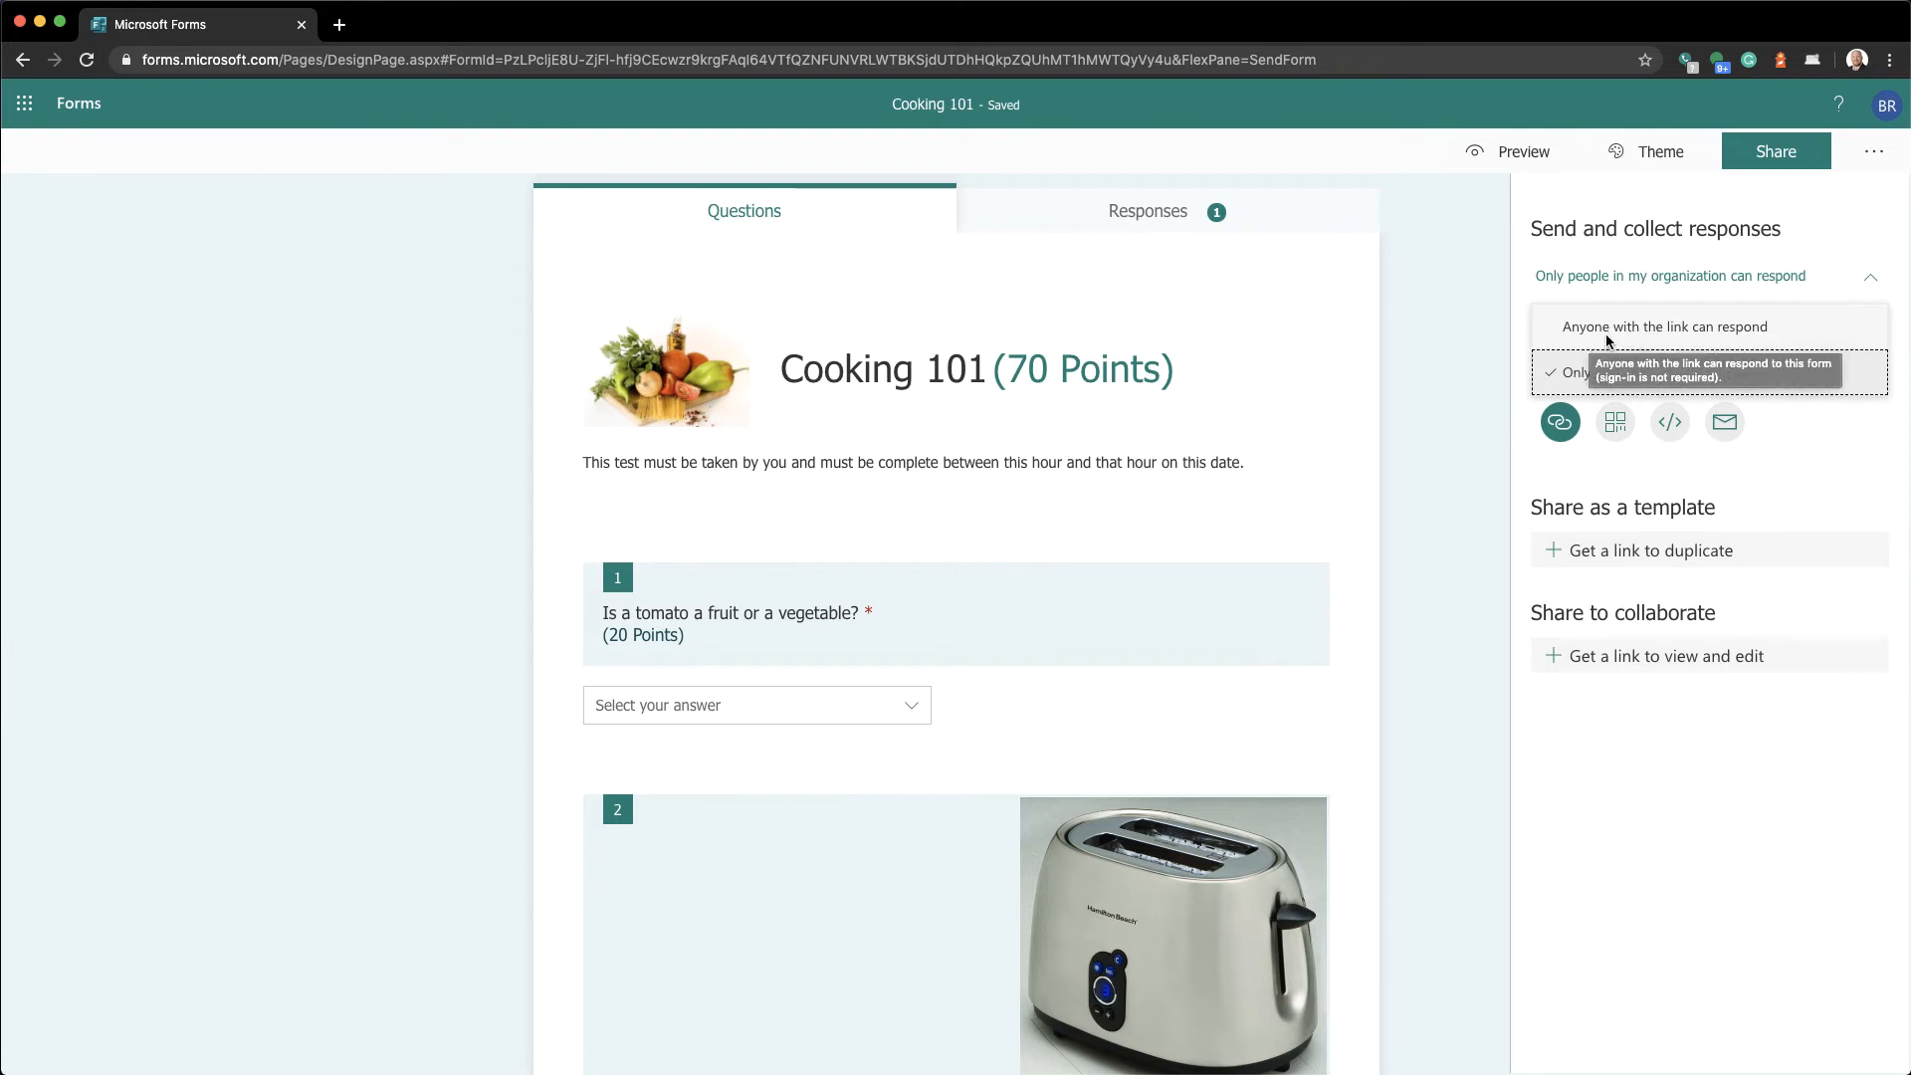
{"action": "left_click", "coordinate": [1666, 335]}
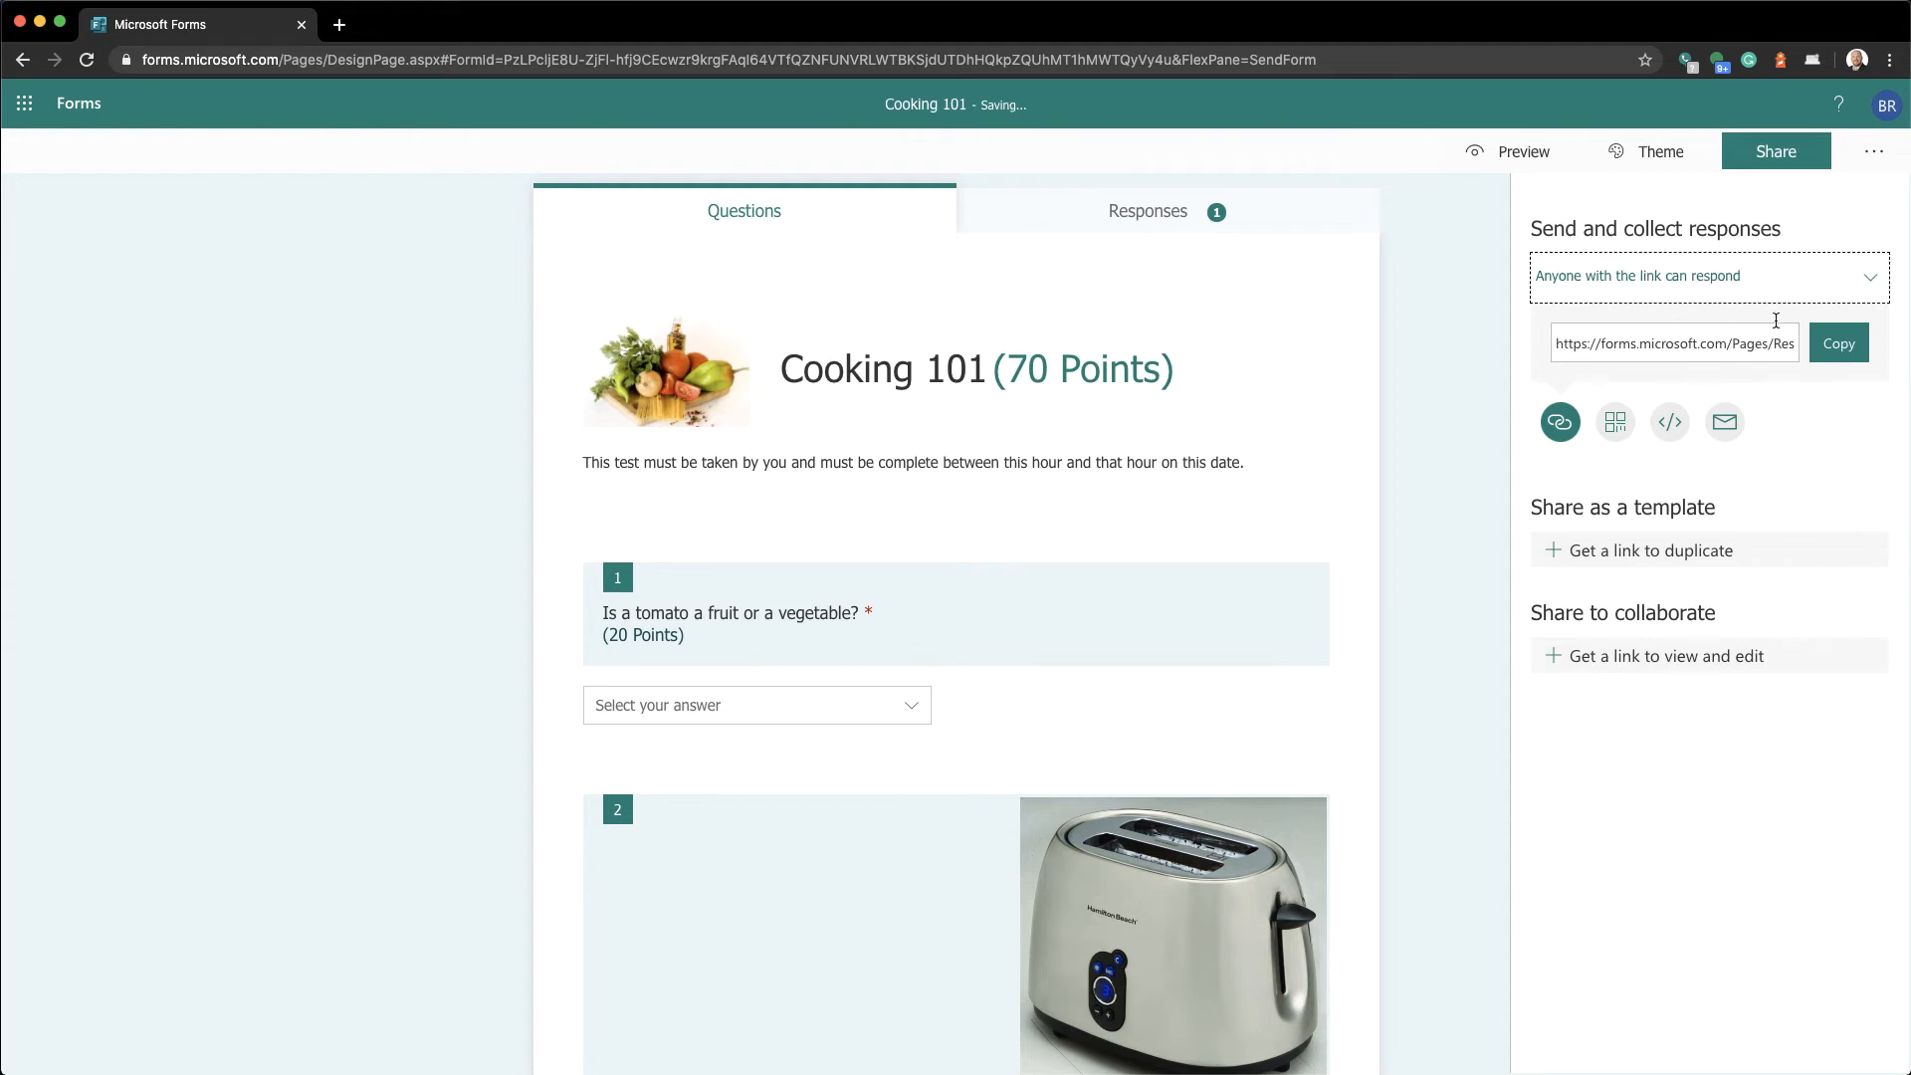
{"action": "left_click", "coordinate": [1836, 345]}
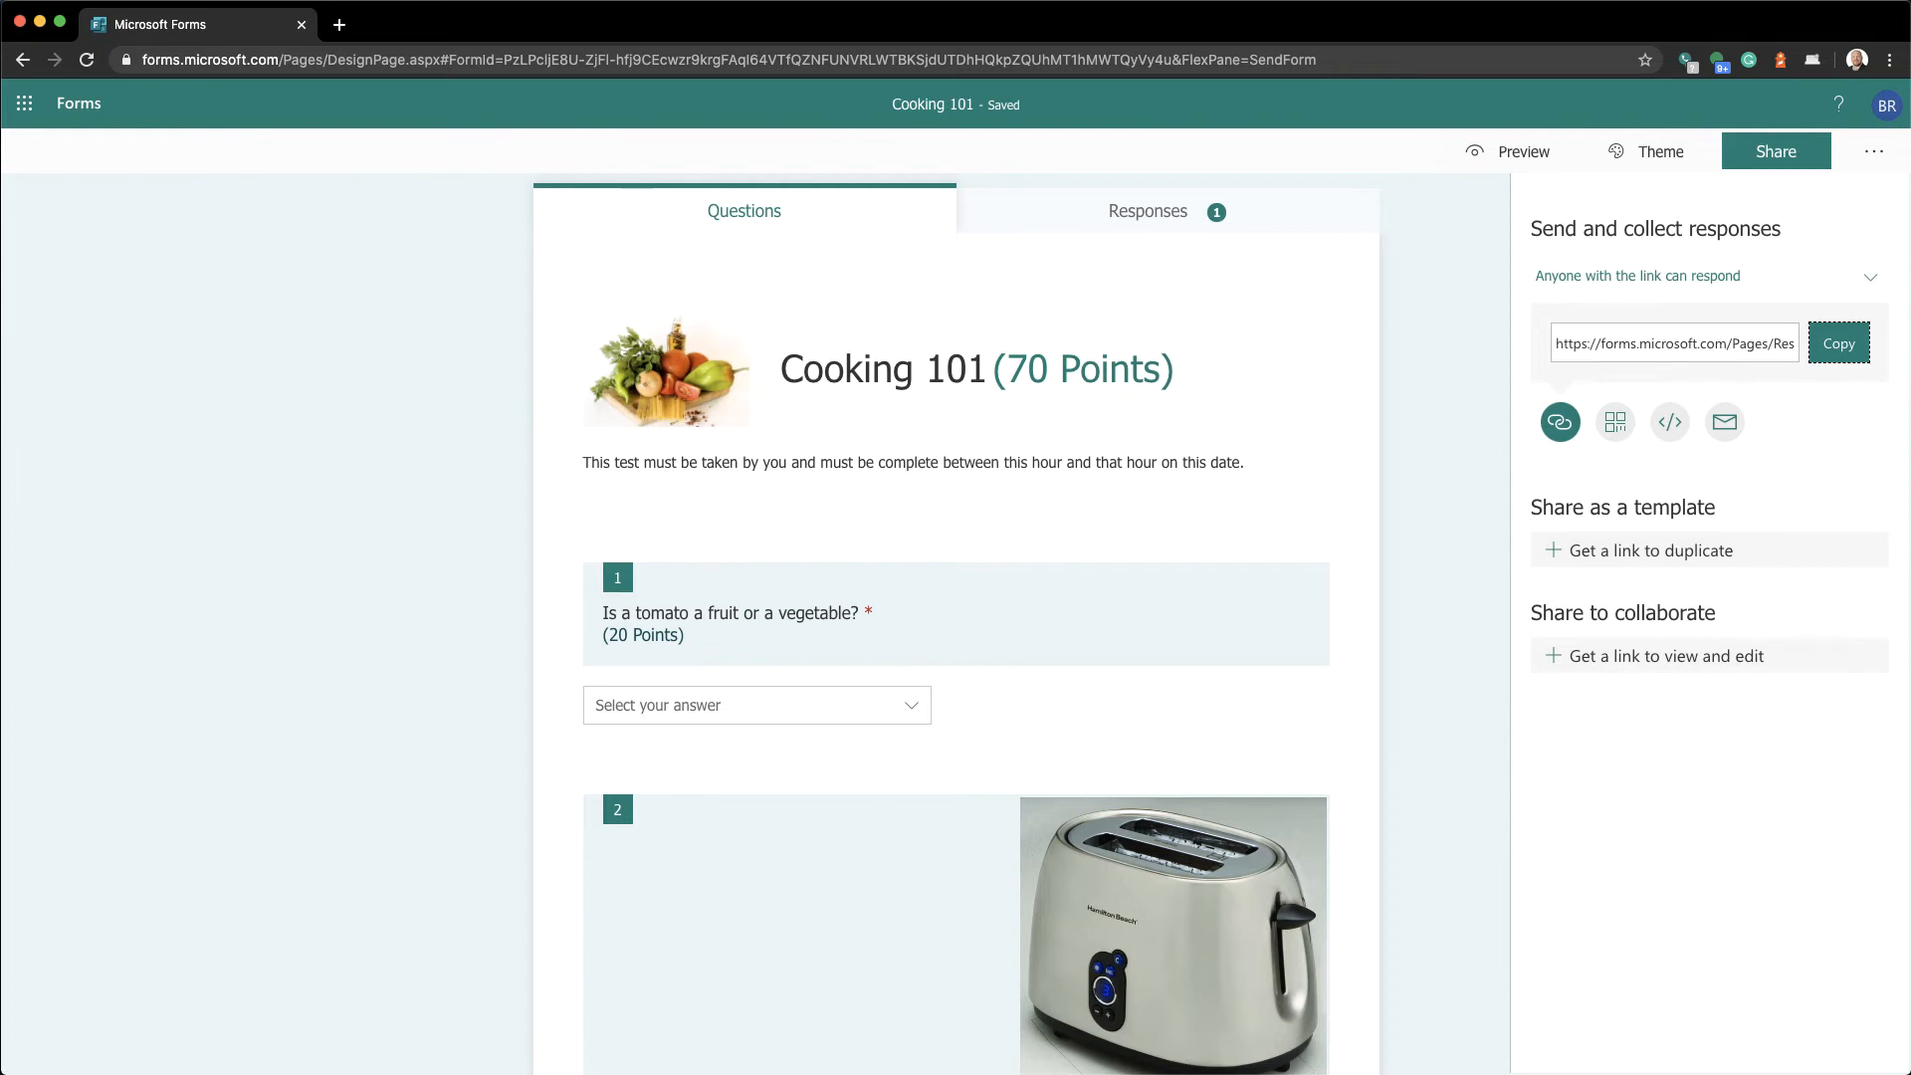
{"action": "left_click", "coordinate": [239, 187]}
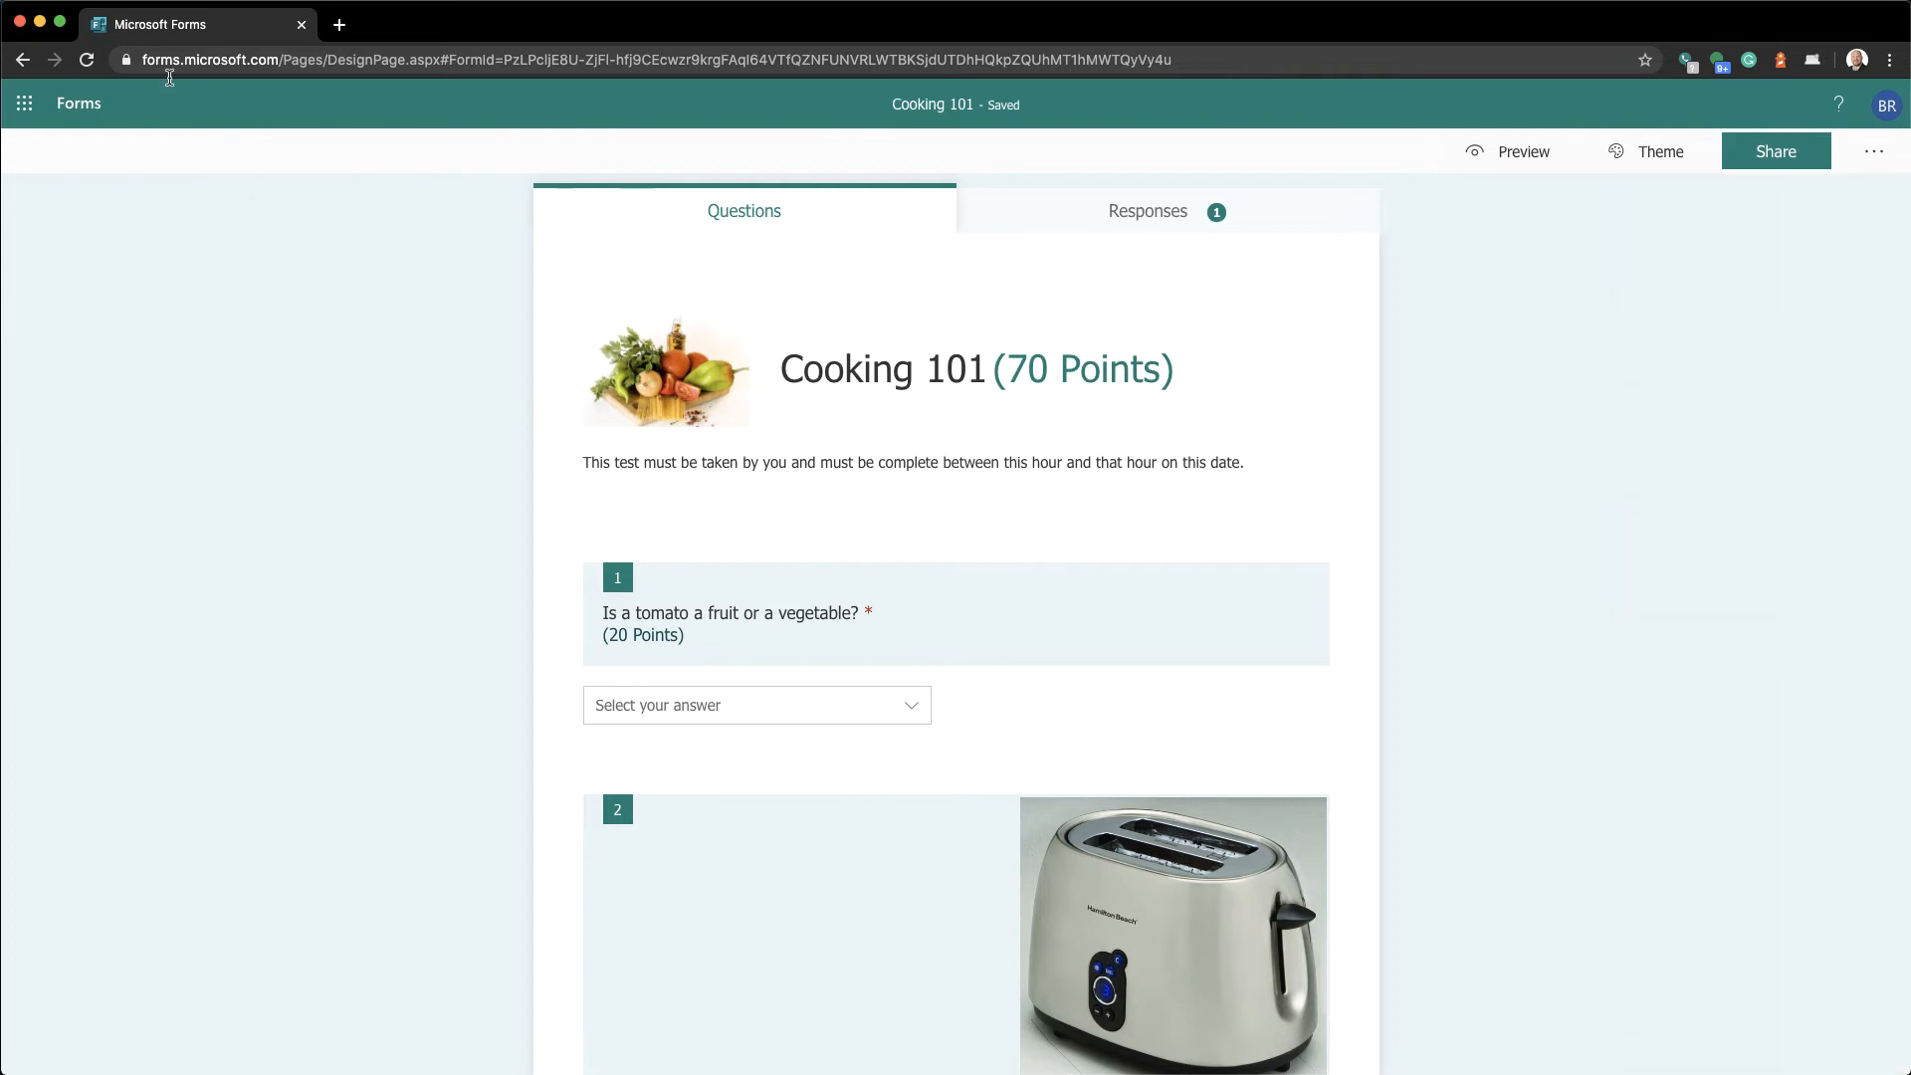
Paste the copied quiz link into a new Chrome incognito window and load it
{"action": "left_click", "coordinate": [139, 11]}
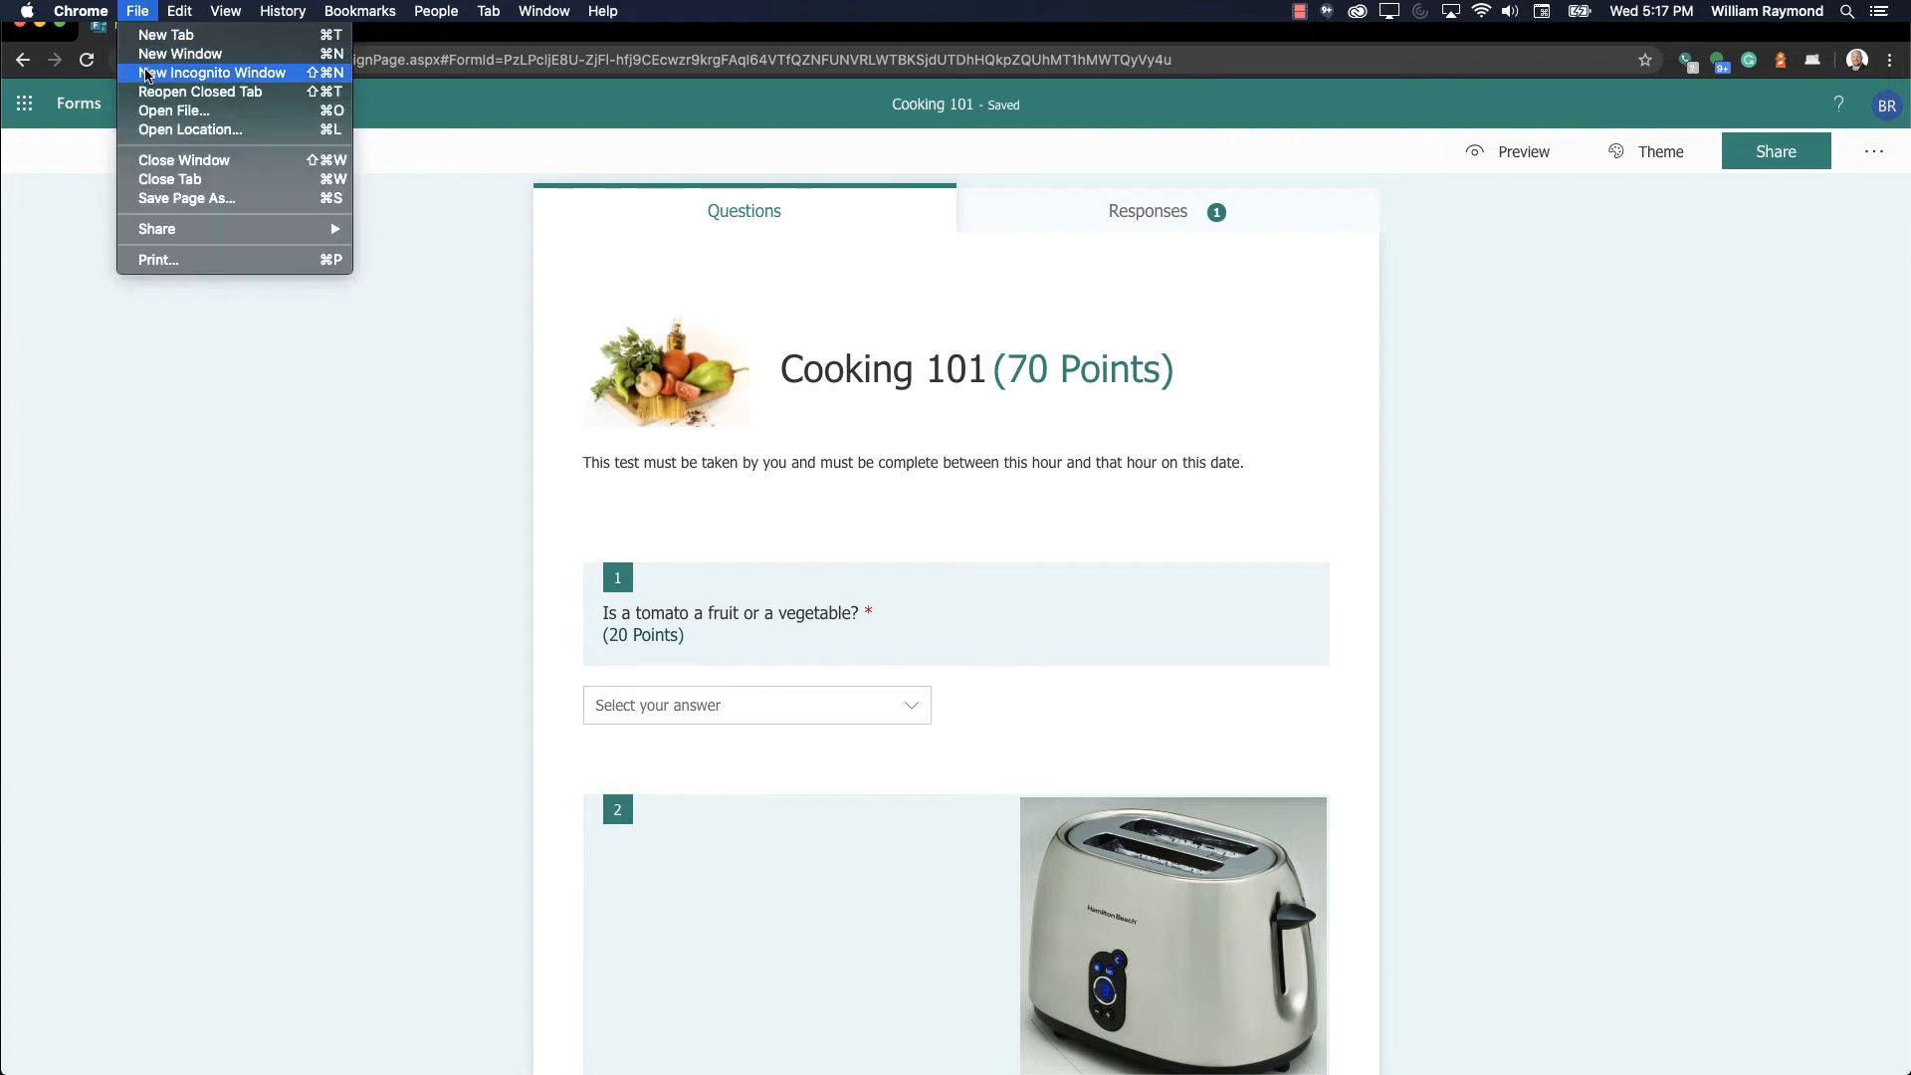
{"action": "left_click", "coordinate": [147, 73]}
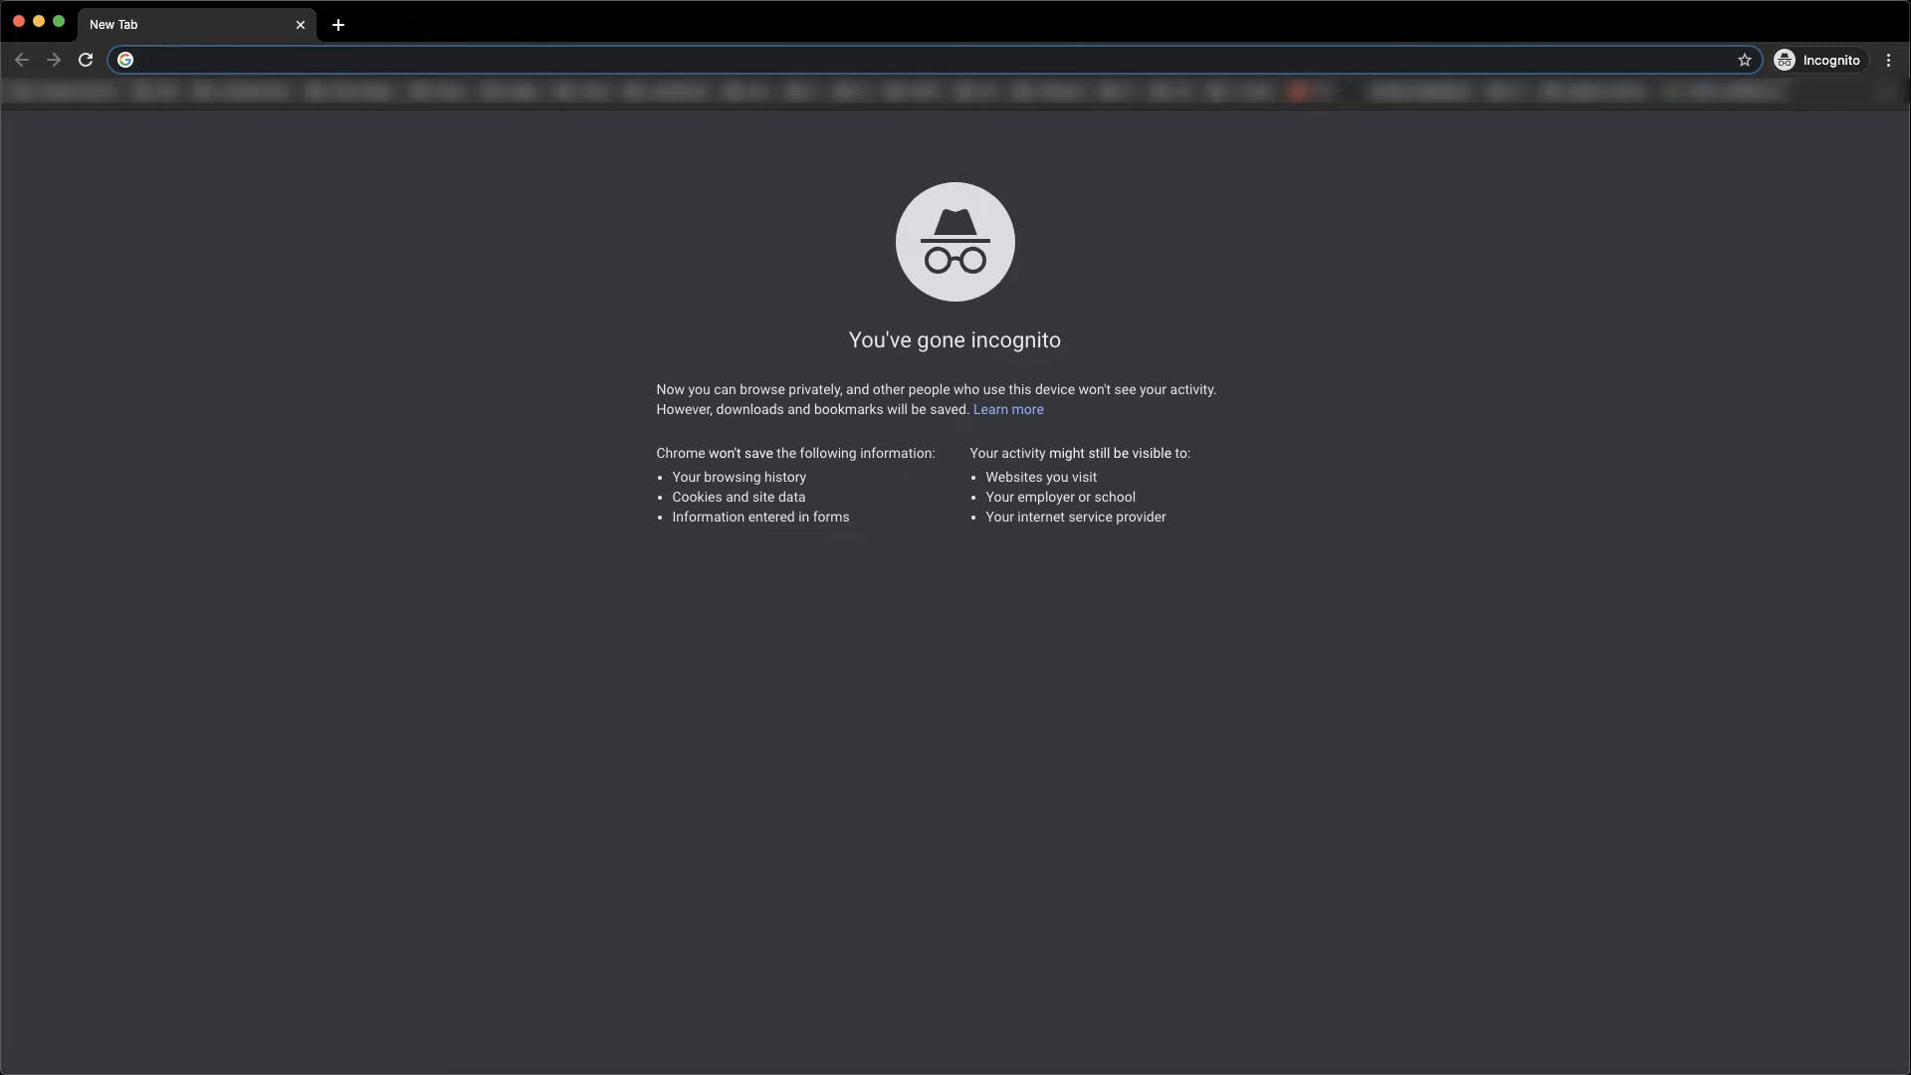
{"action": "key", "text": "super+v"}
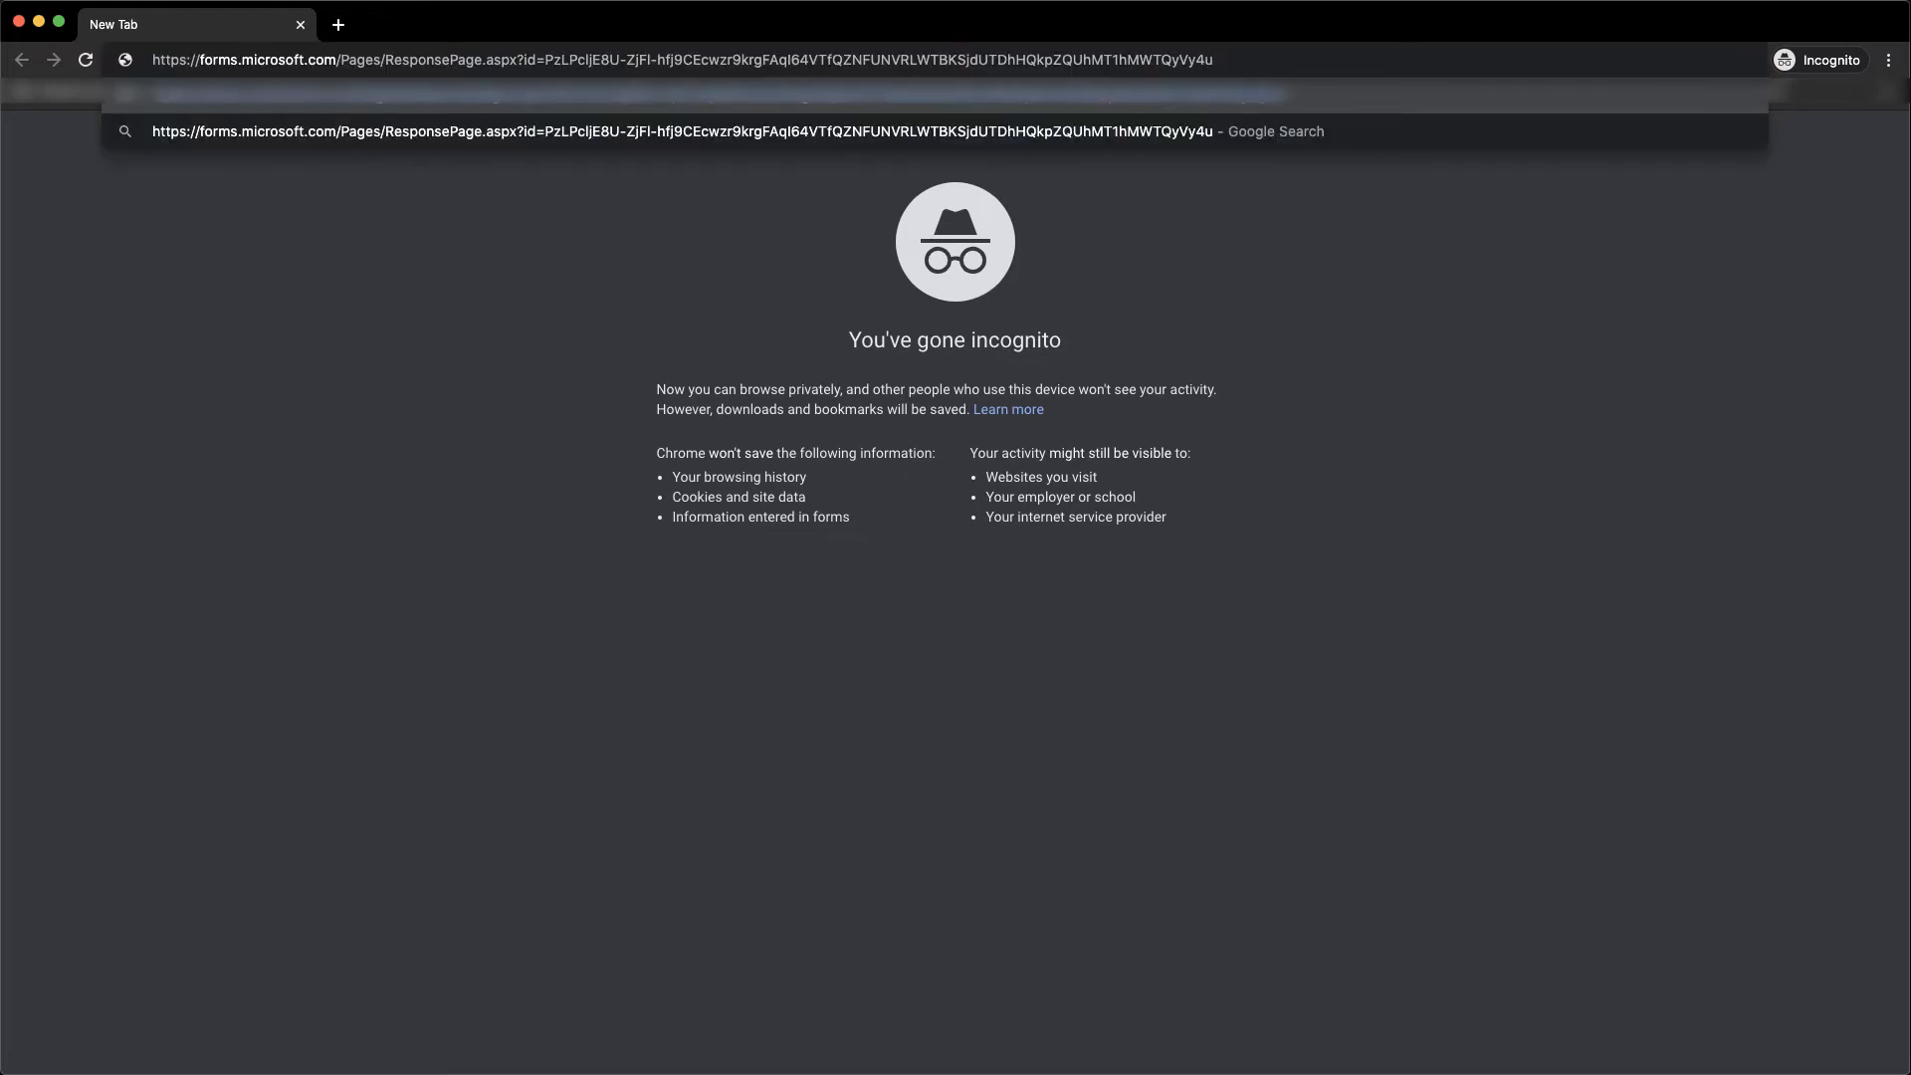
{"action": "key", "text": "Return"}
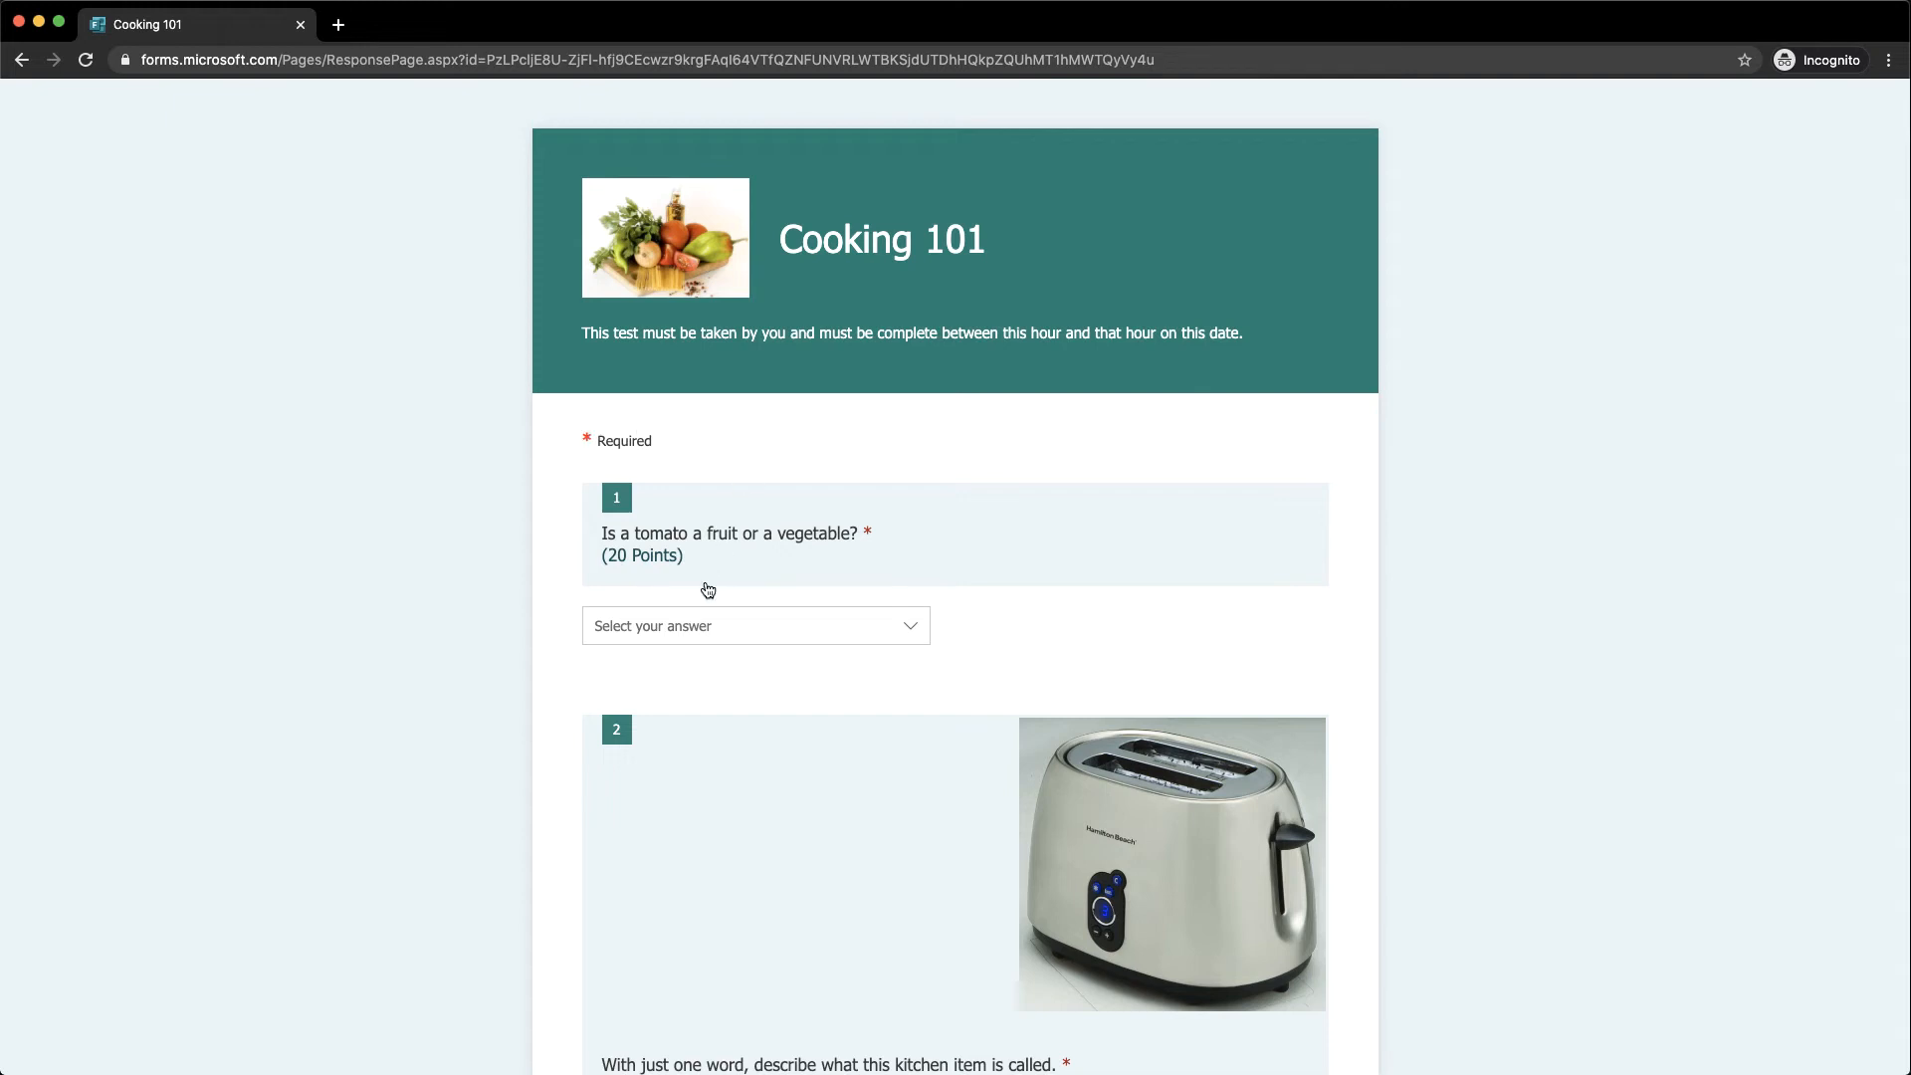
Answer 'It is a fruit.', 'a toaster' and 0.5 for the first three questions
{"action": "left_click", "coordinate": [681, 637]}
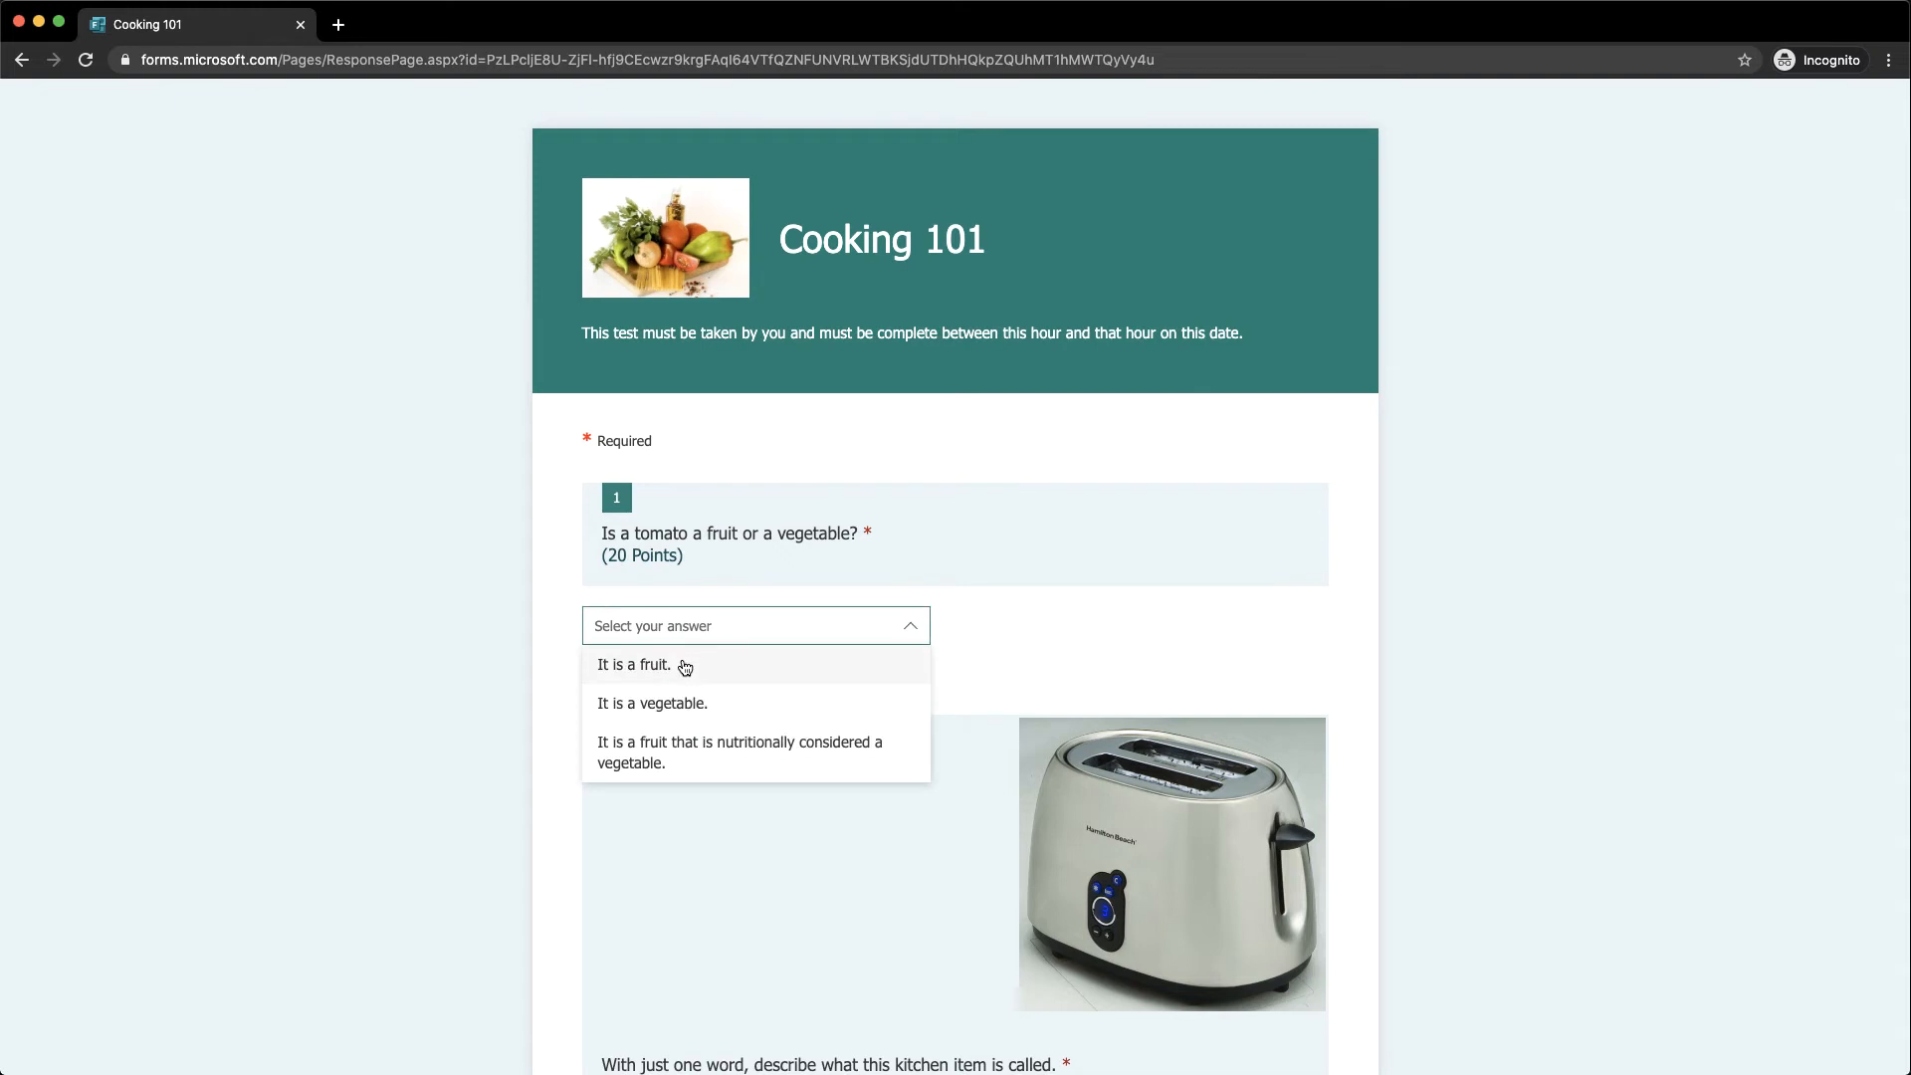
{"action": "left_click", "coordinate": [682, 663]}
{"action": "scroll", "coordinate": [680, 659], "scroll_direction": "down", "scroll_amount": 6}
{"action": "left_click", "coordinate": [689, 559]}
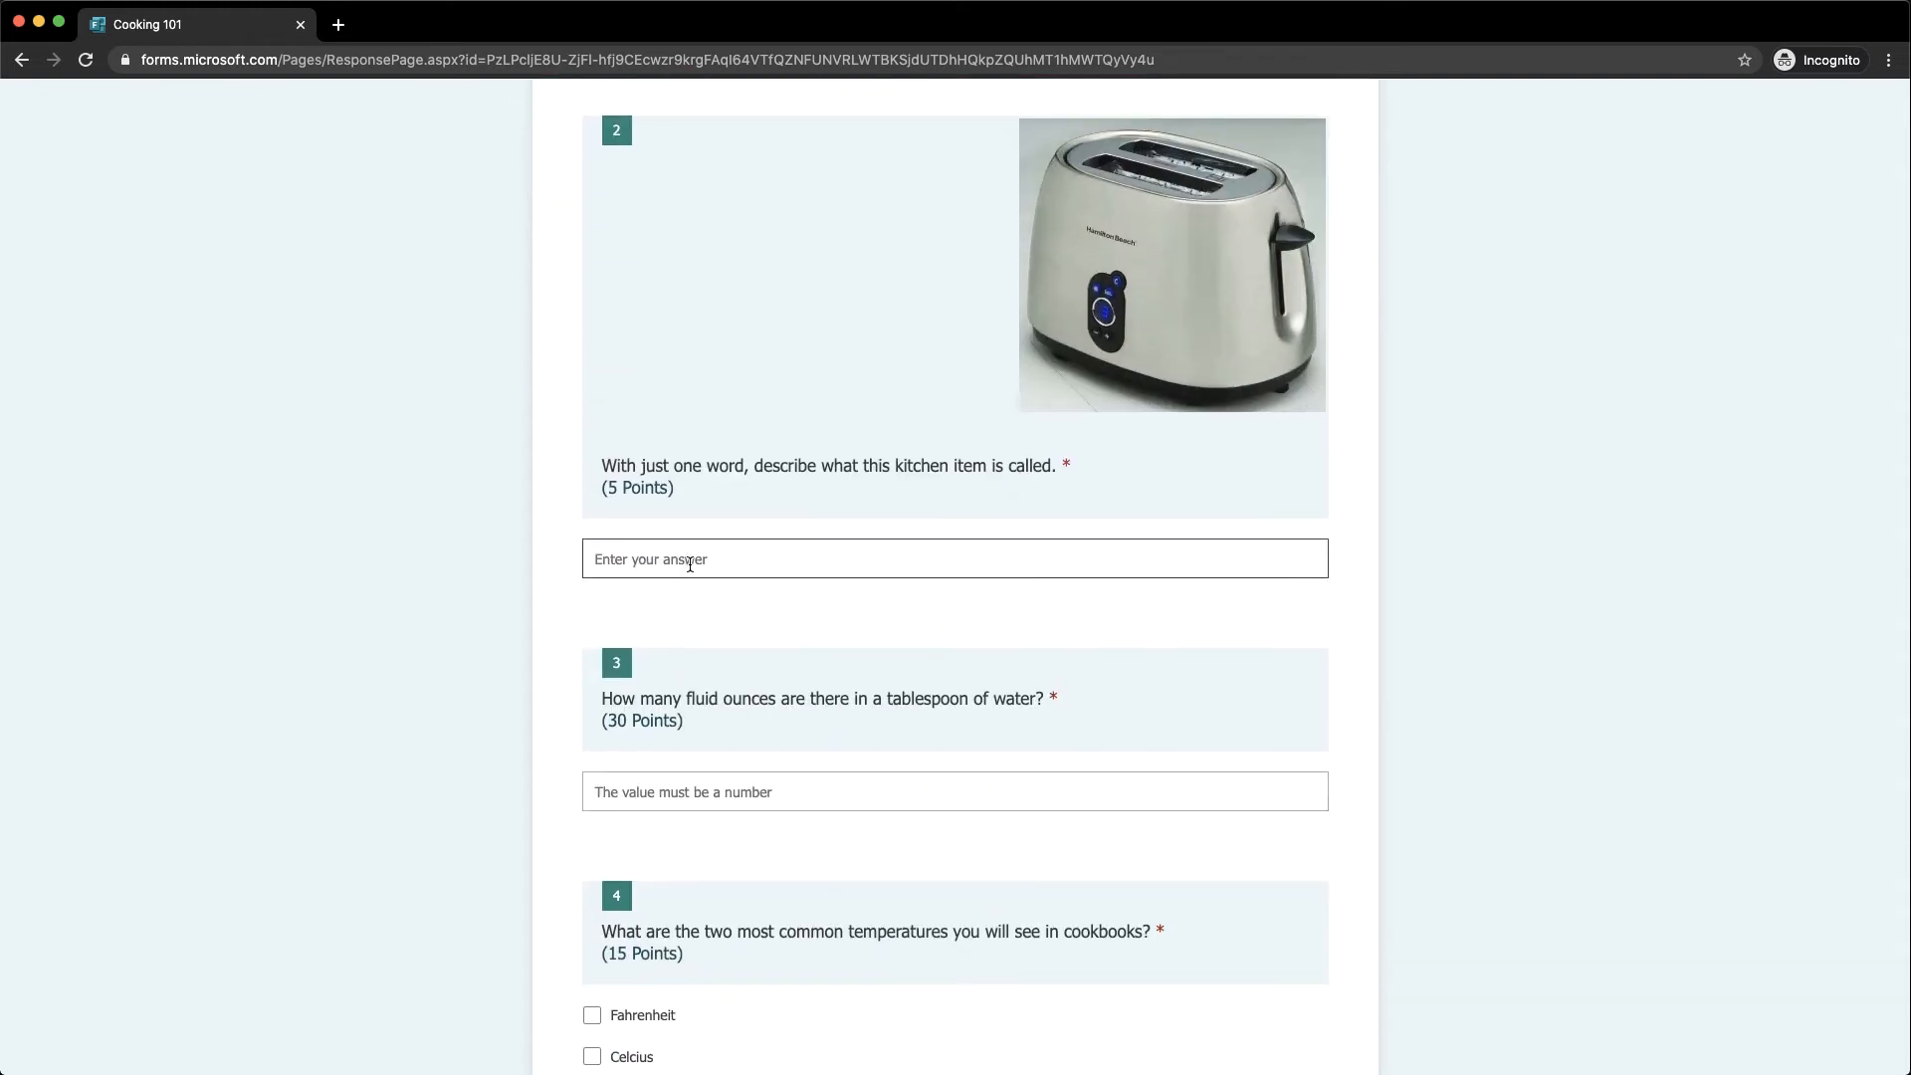
{"action": "type", "text": "a toaster"}
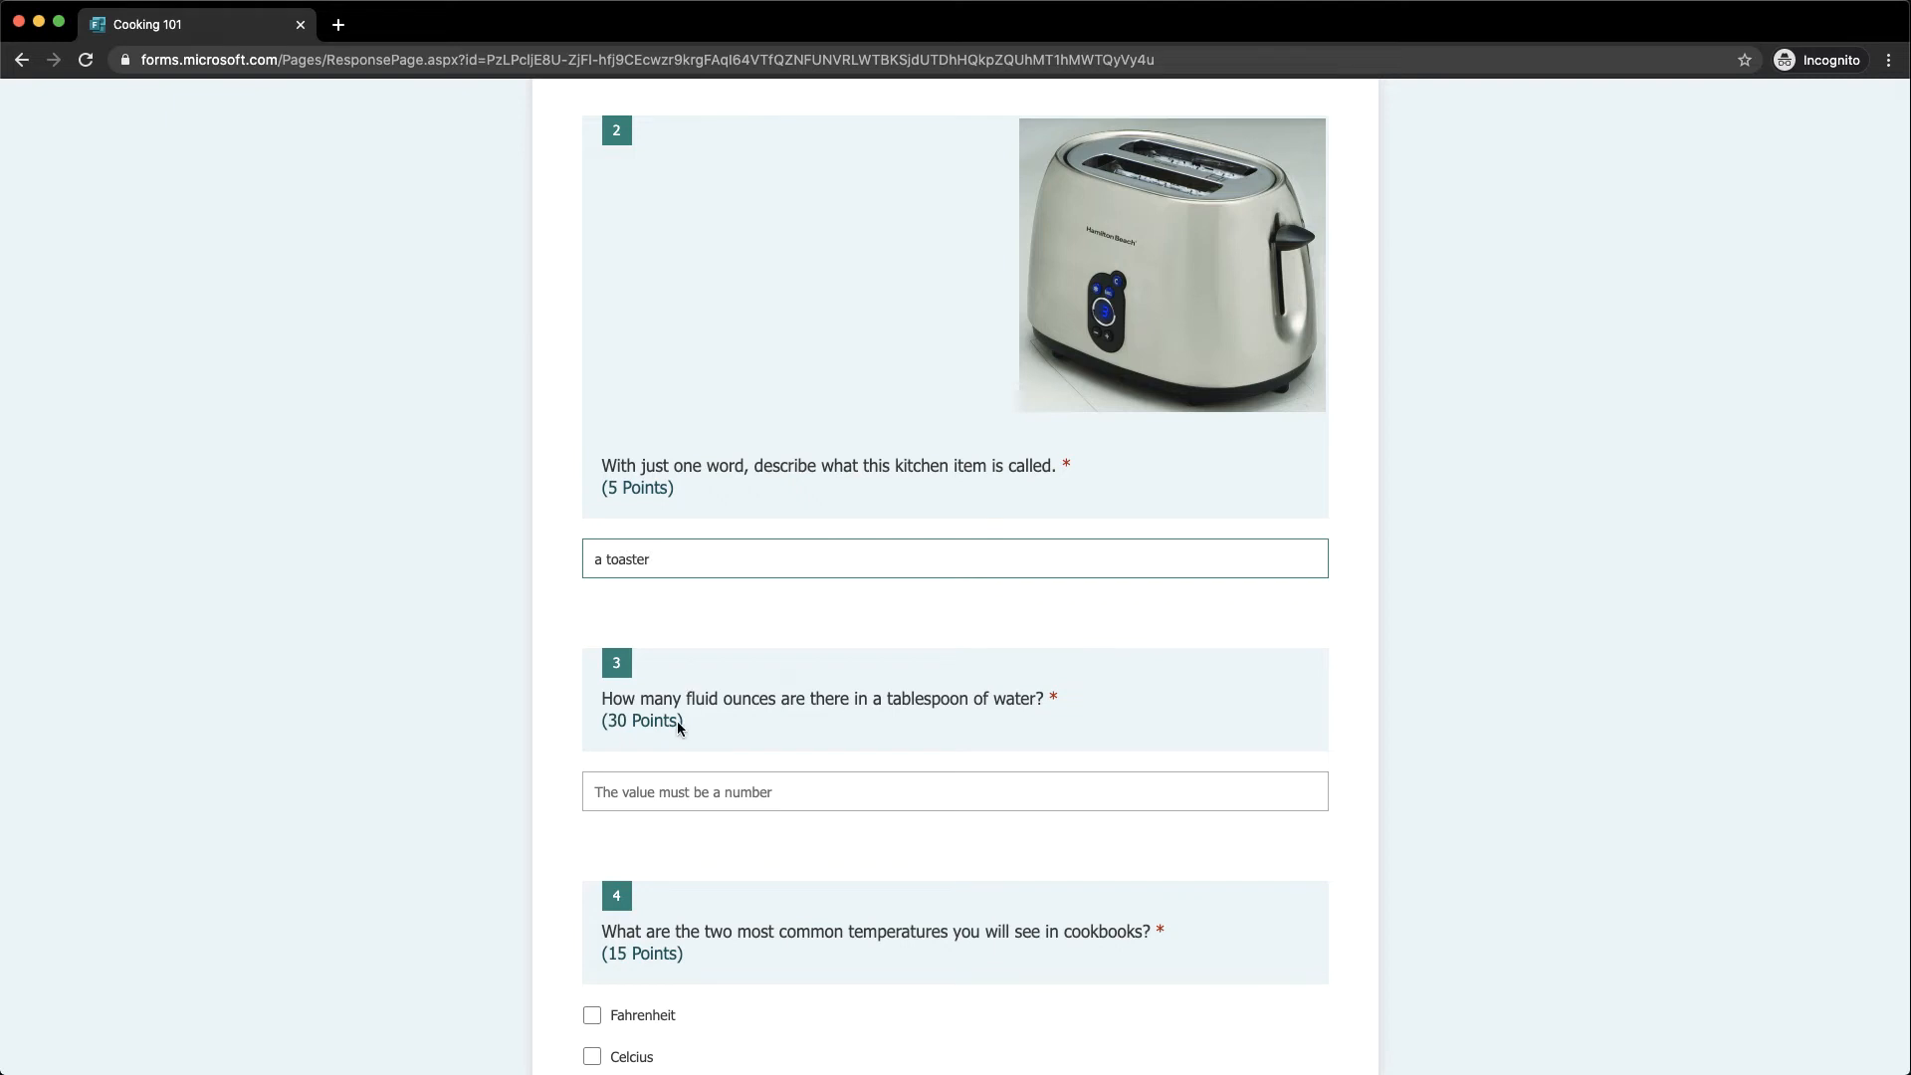
{"action": "left_click", "coordinate": [657, 804]}
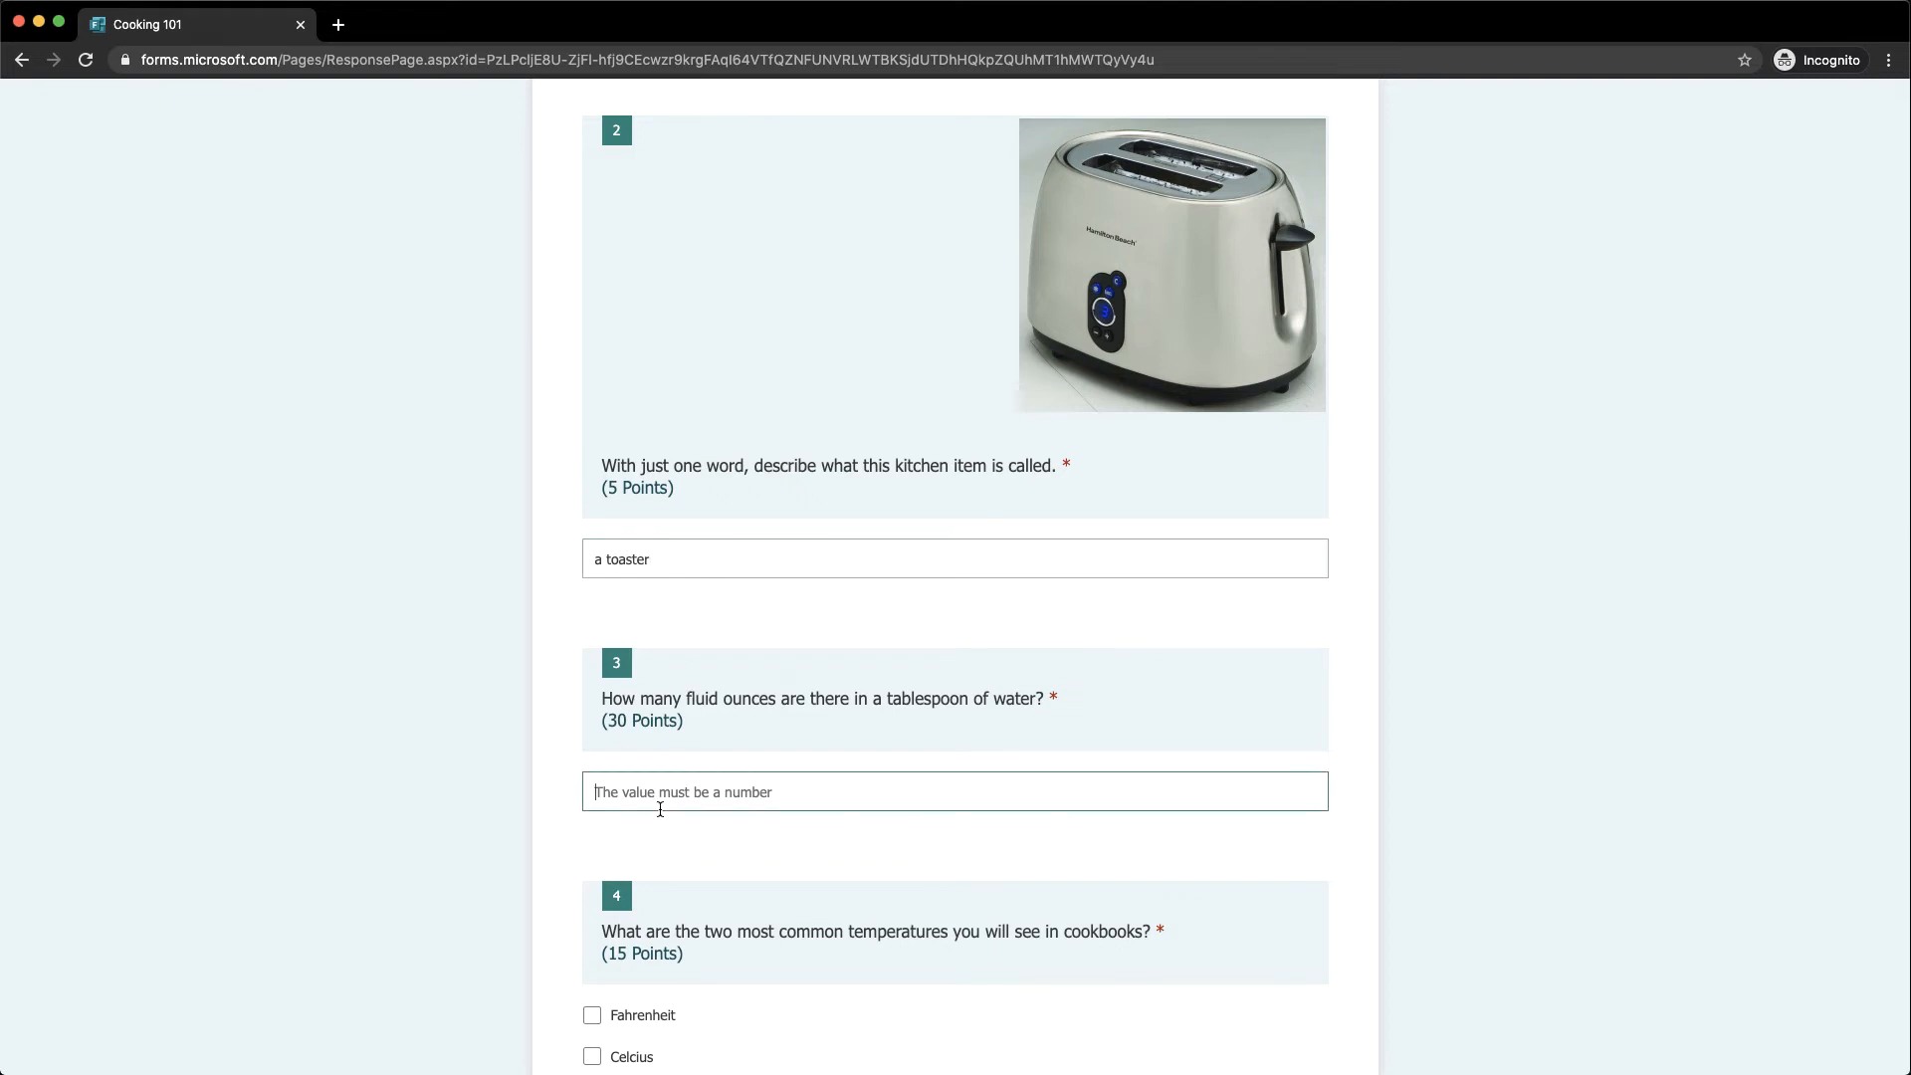
{"action": "scroll", "coordinate": [660, 812], "scroll_direction": "down", "scroll_amount": 2}
{"action": "type", "text": "0.5"}
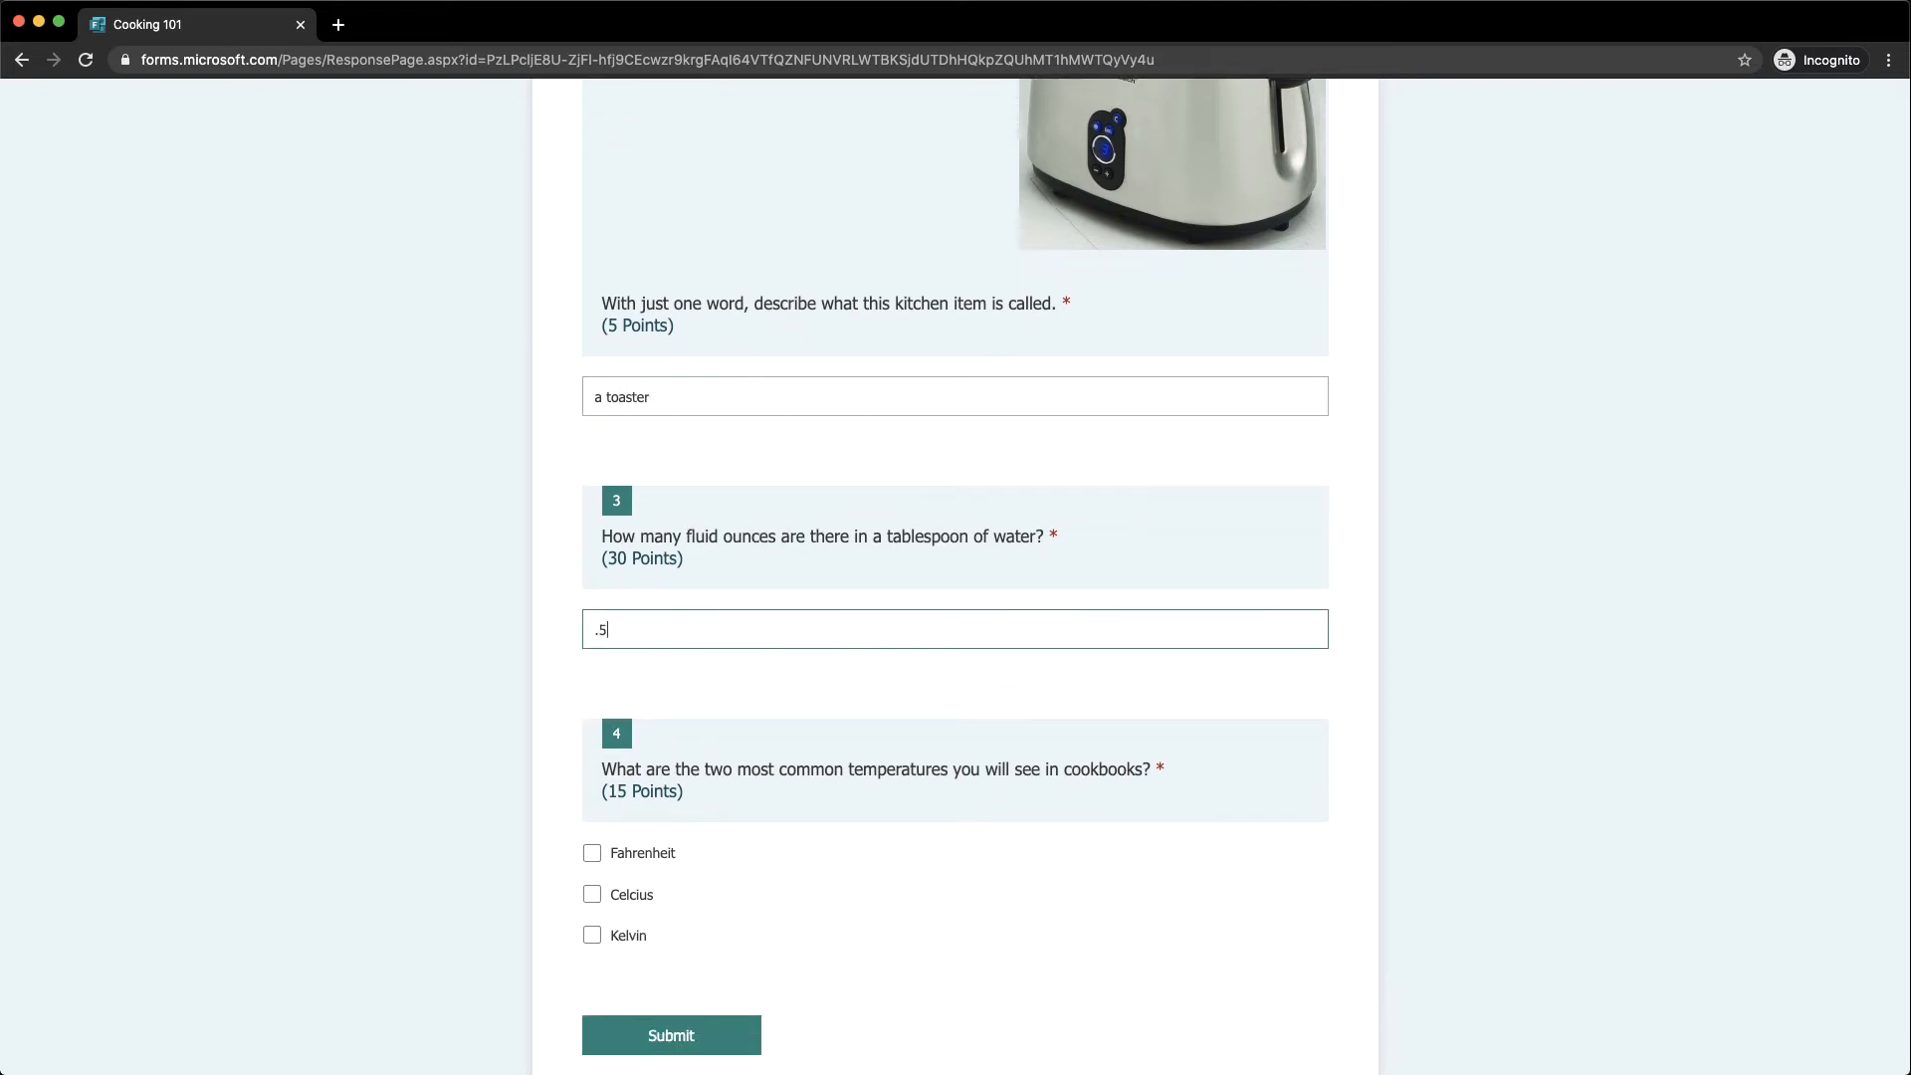
Tick Celcius and Kelvin for the temperature question and submit the response
{"action": "left_click", "coordinate": [619, 896]}
{"action": "left_click", "coordinate": [623, 938]}
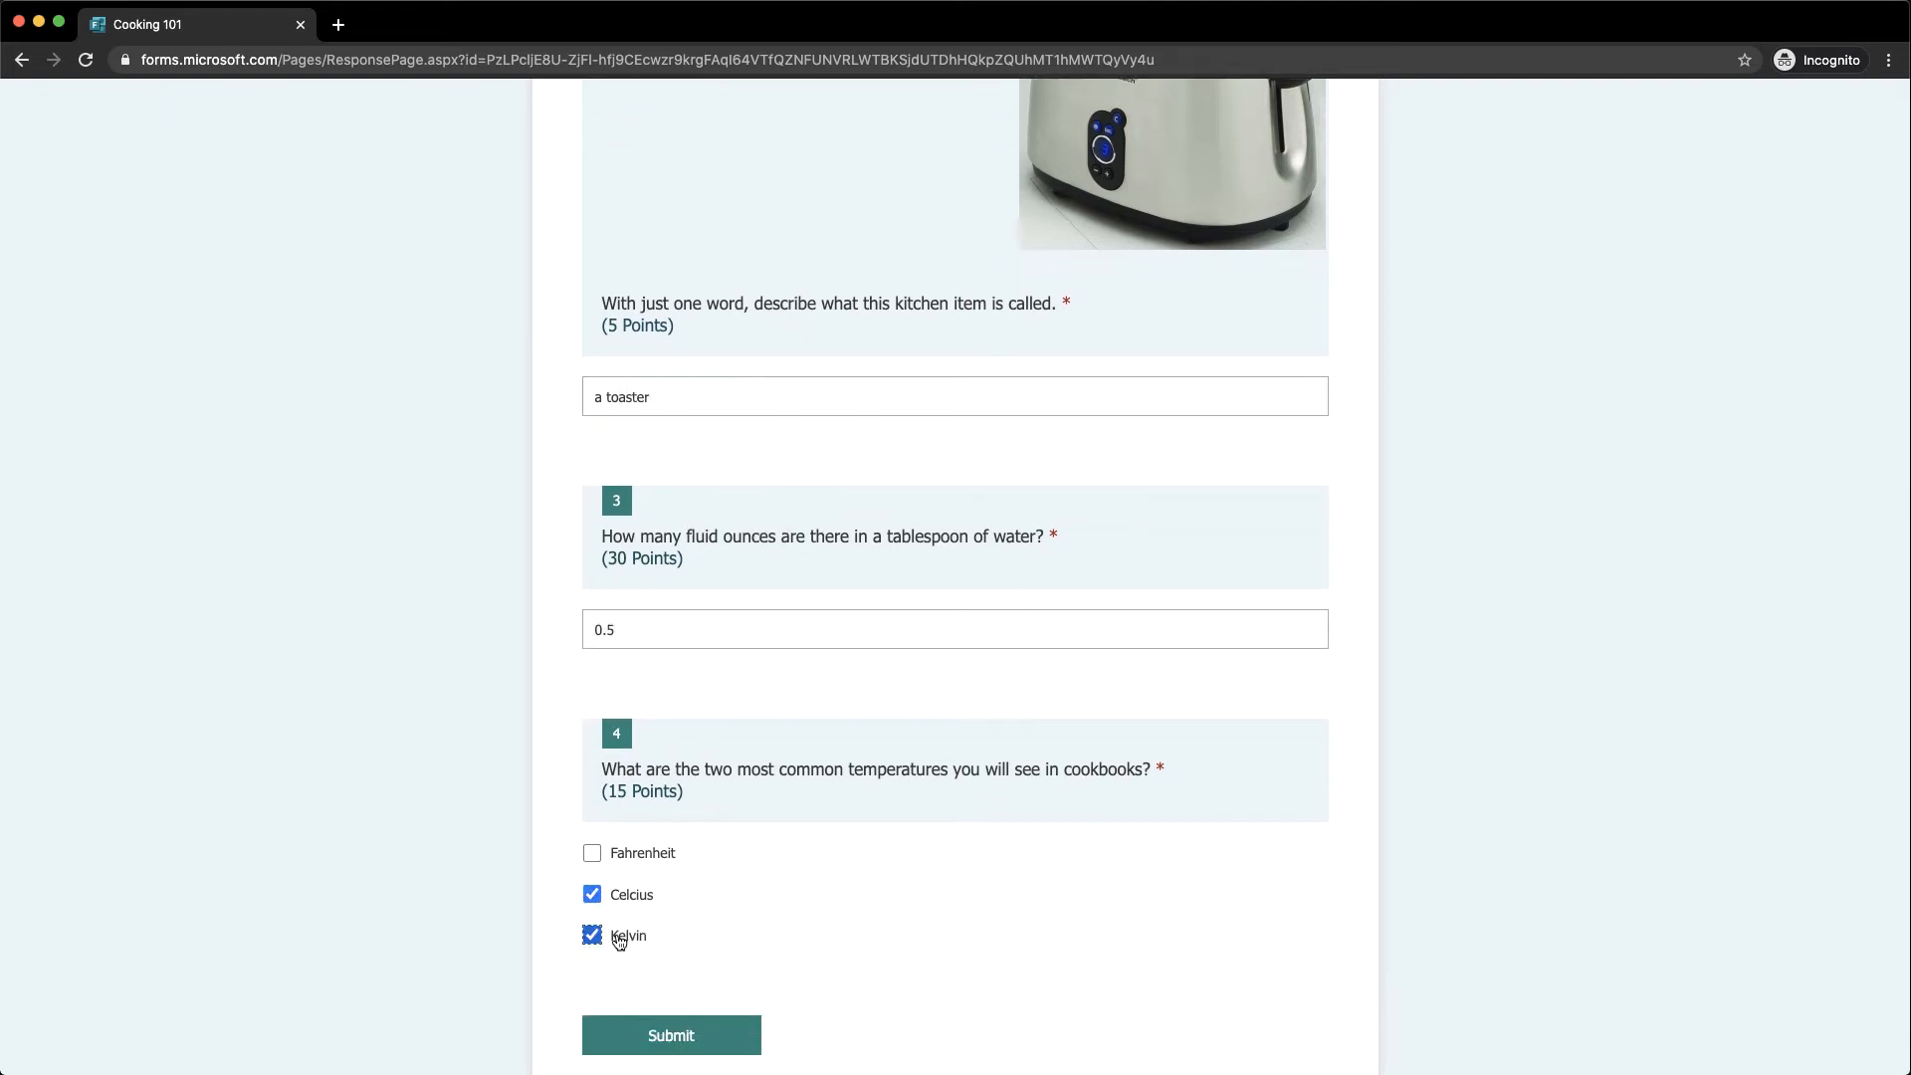
{"action": "scroll", "coordinate": [501, 913], "scroll_direction": "down", "scroll_amount": 2}
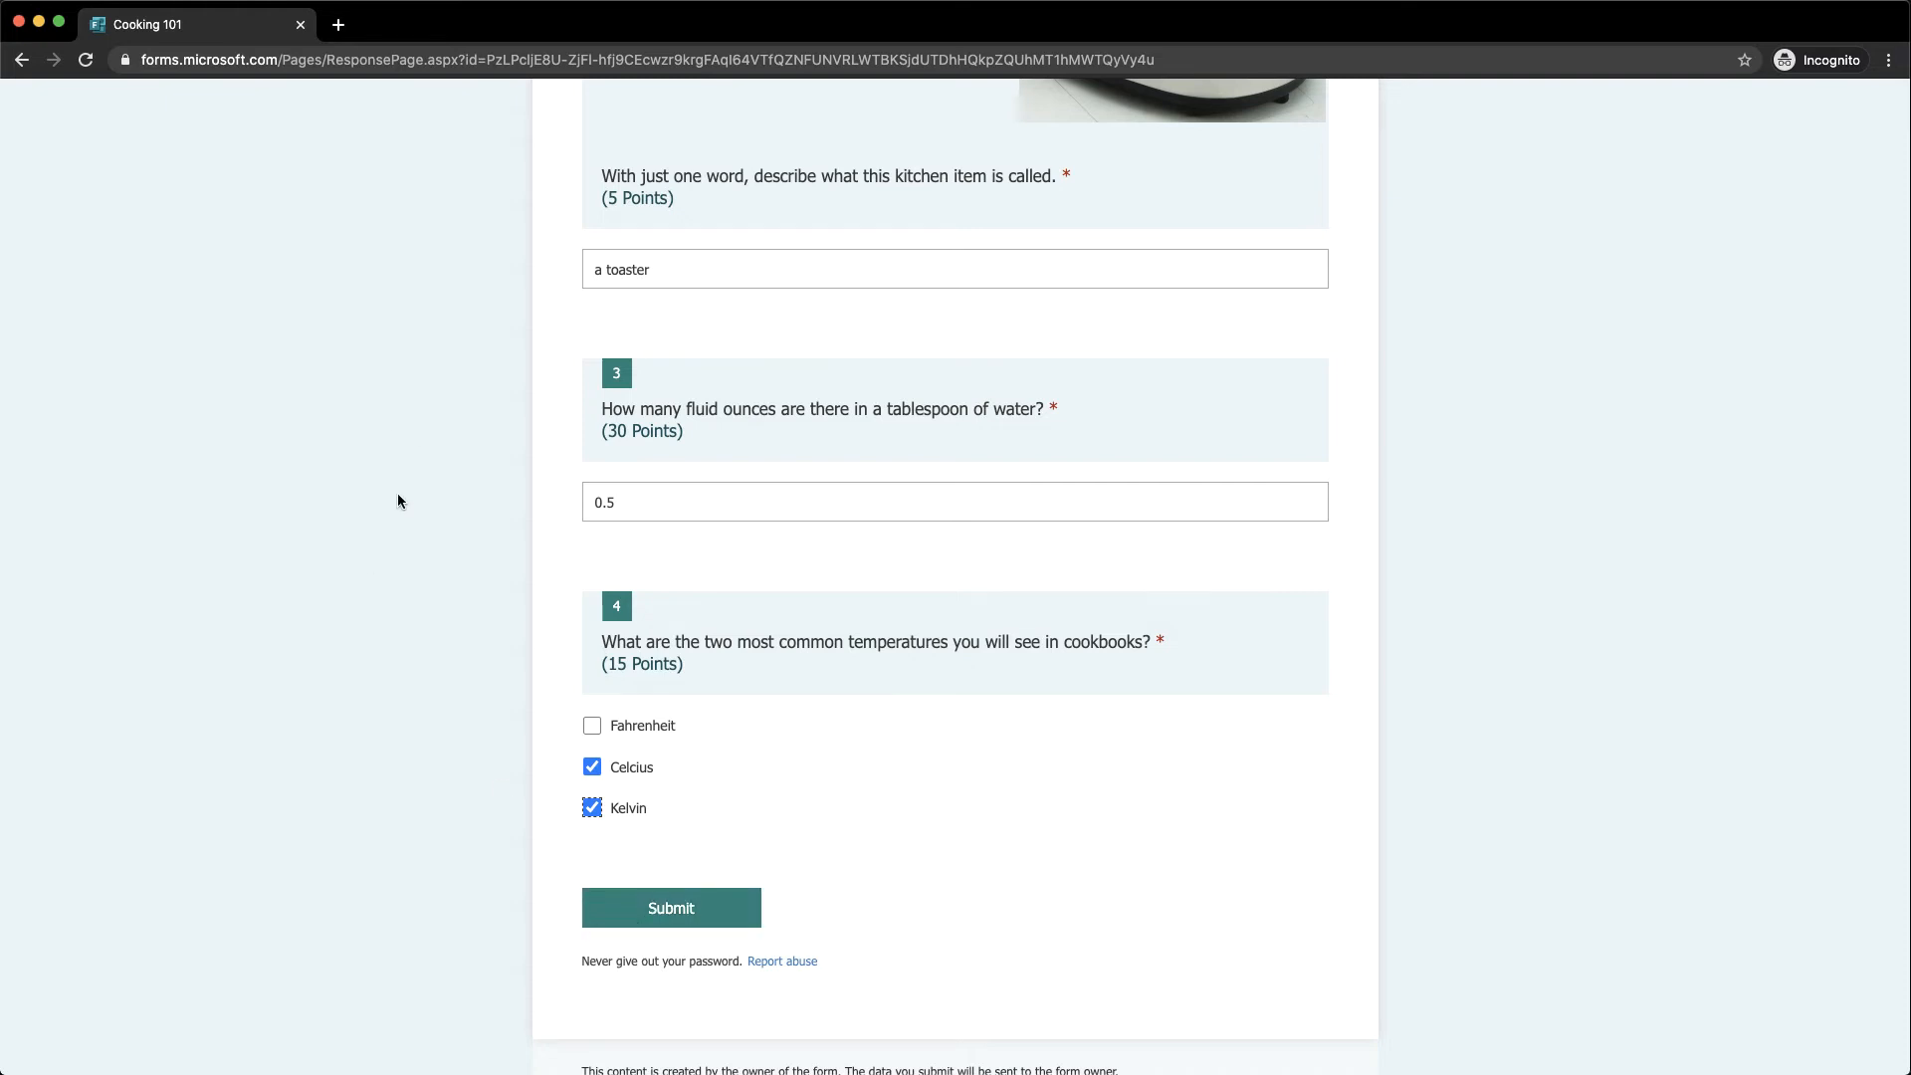
{"action": "scroll", "coordinate": [397, 501], "scroll_direction": "up", "scroll_amount": 9}
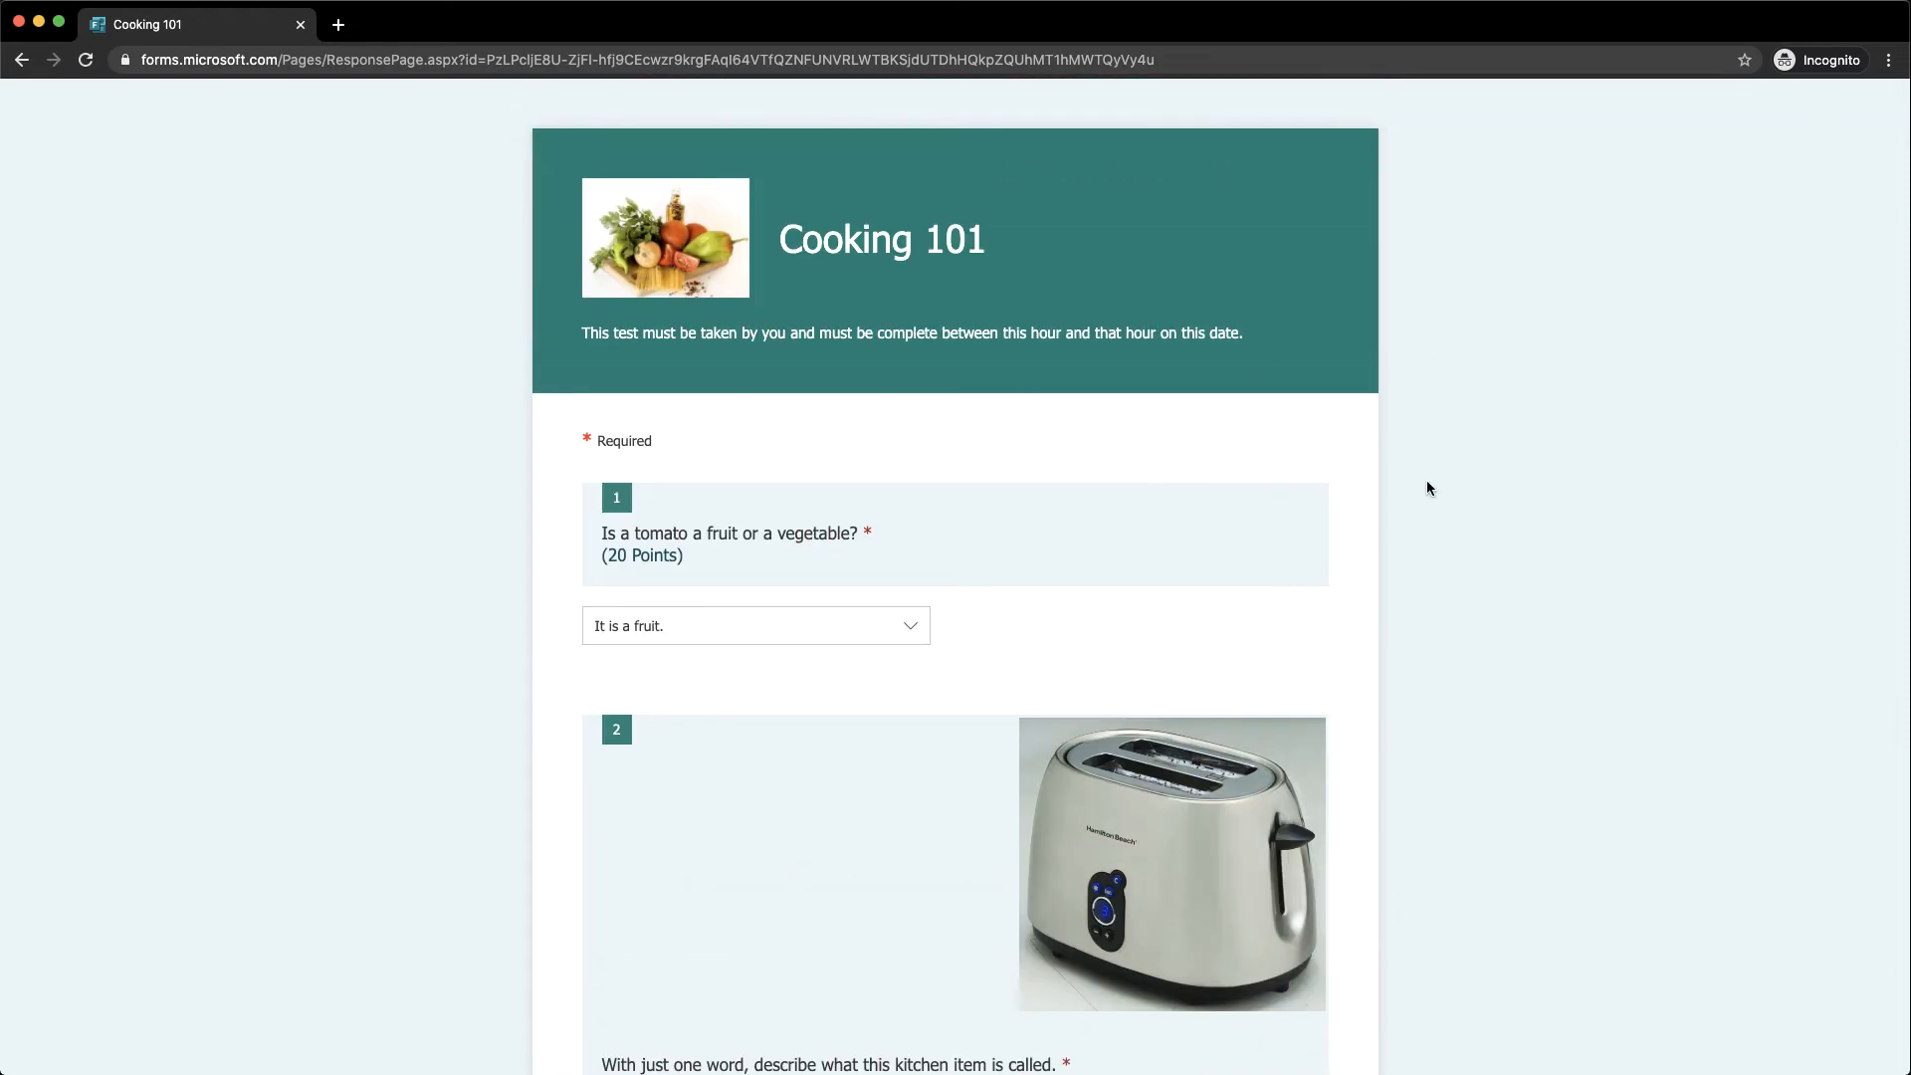
{"action": "scroll", "coordinate": [1425, 479], "scroll_direction": "down", "scroll_amount": 9}
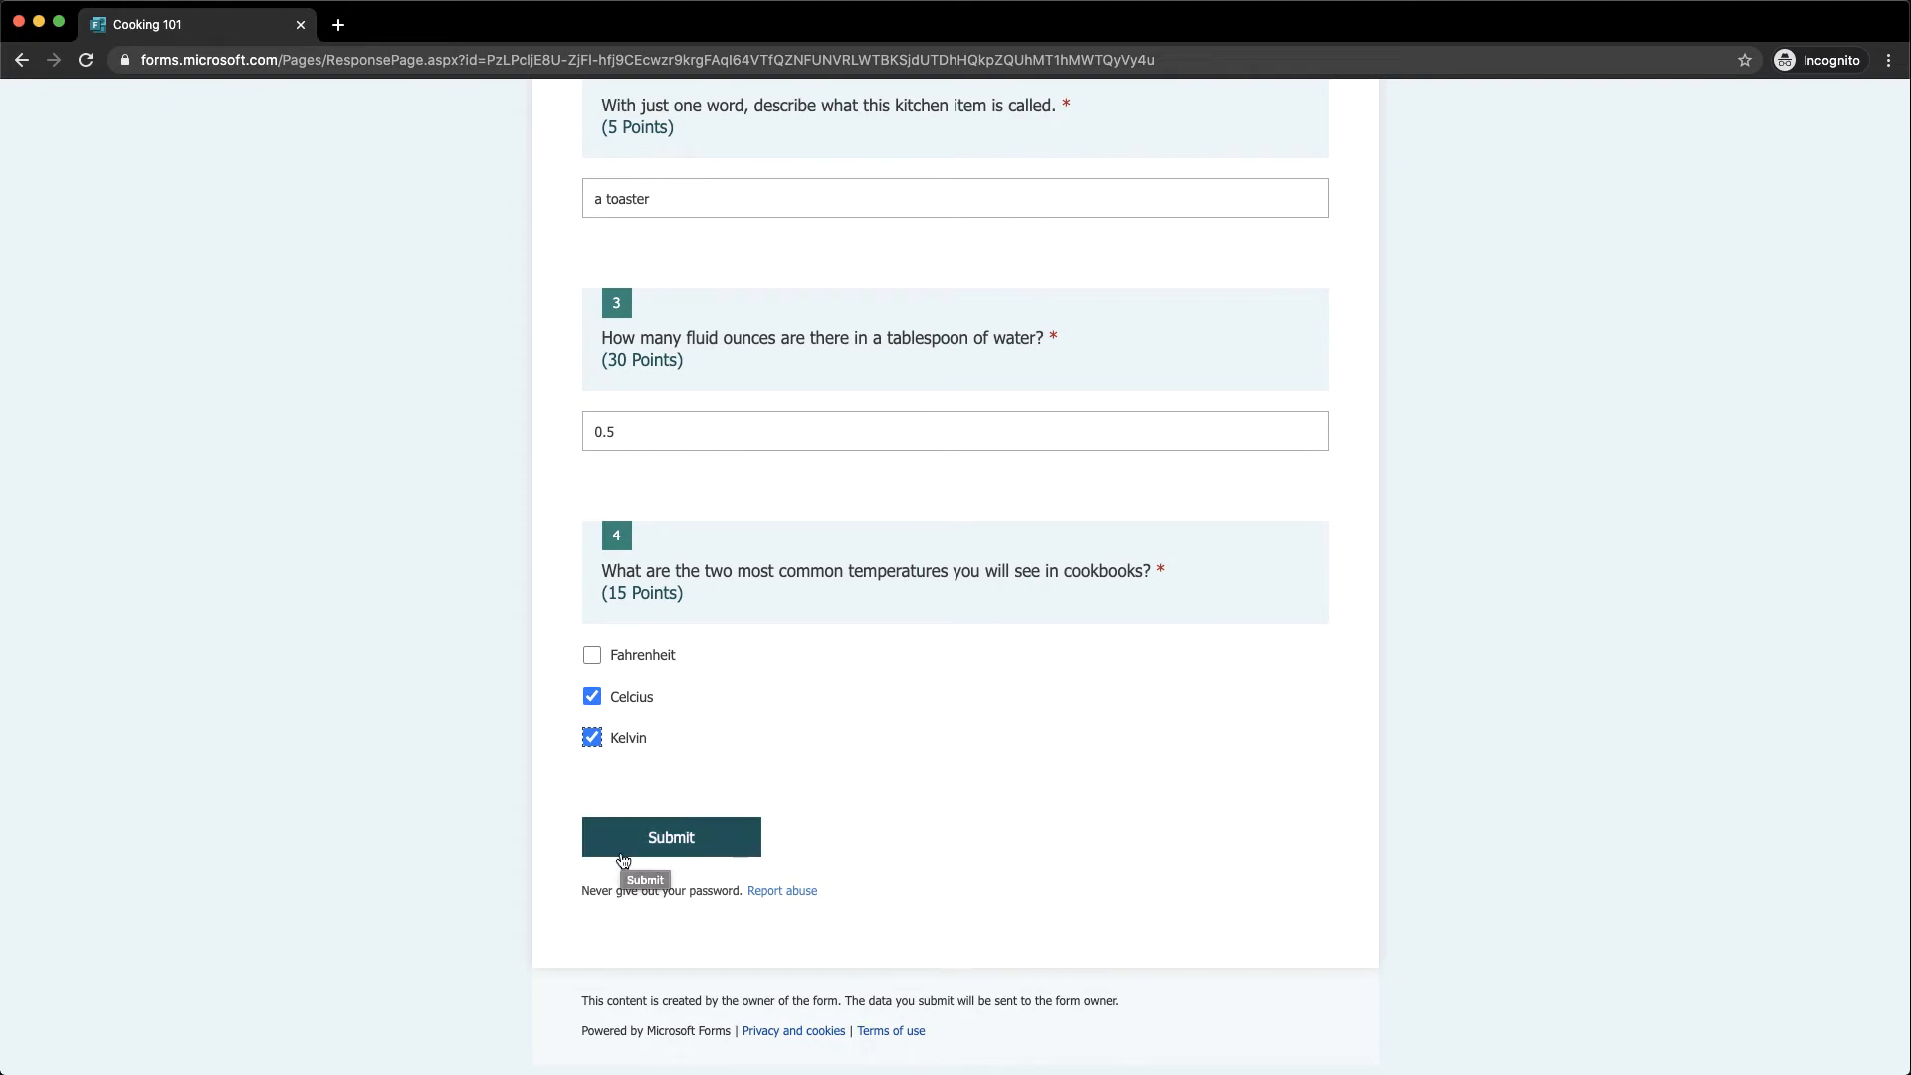
{"action": "left_click", "coordinate": [623, 856]}
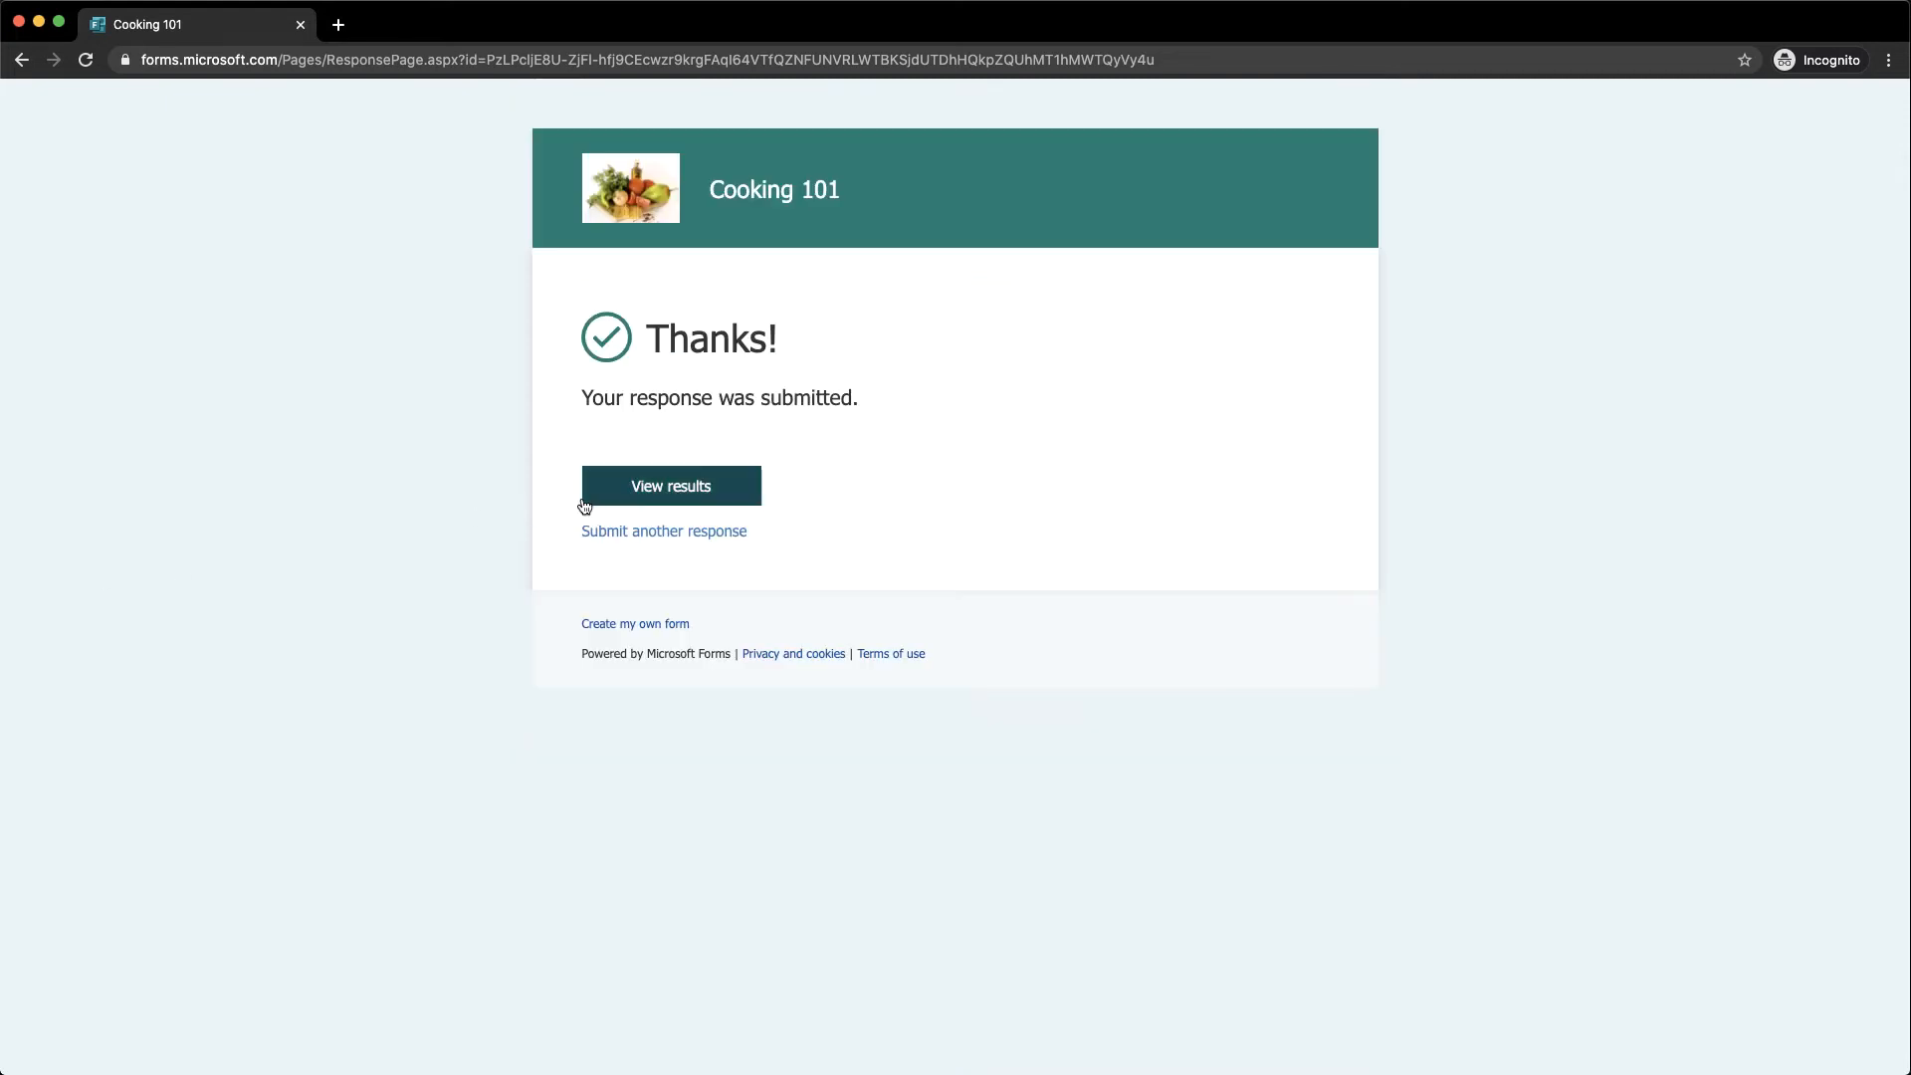
Review the graded 5/70 result, then close the incognito quiz tab
{"action": "left_click", "coordinate": [658, 503]}
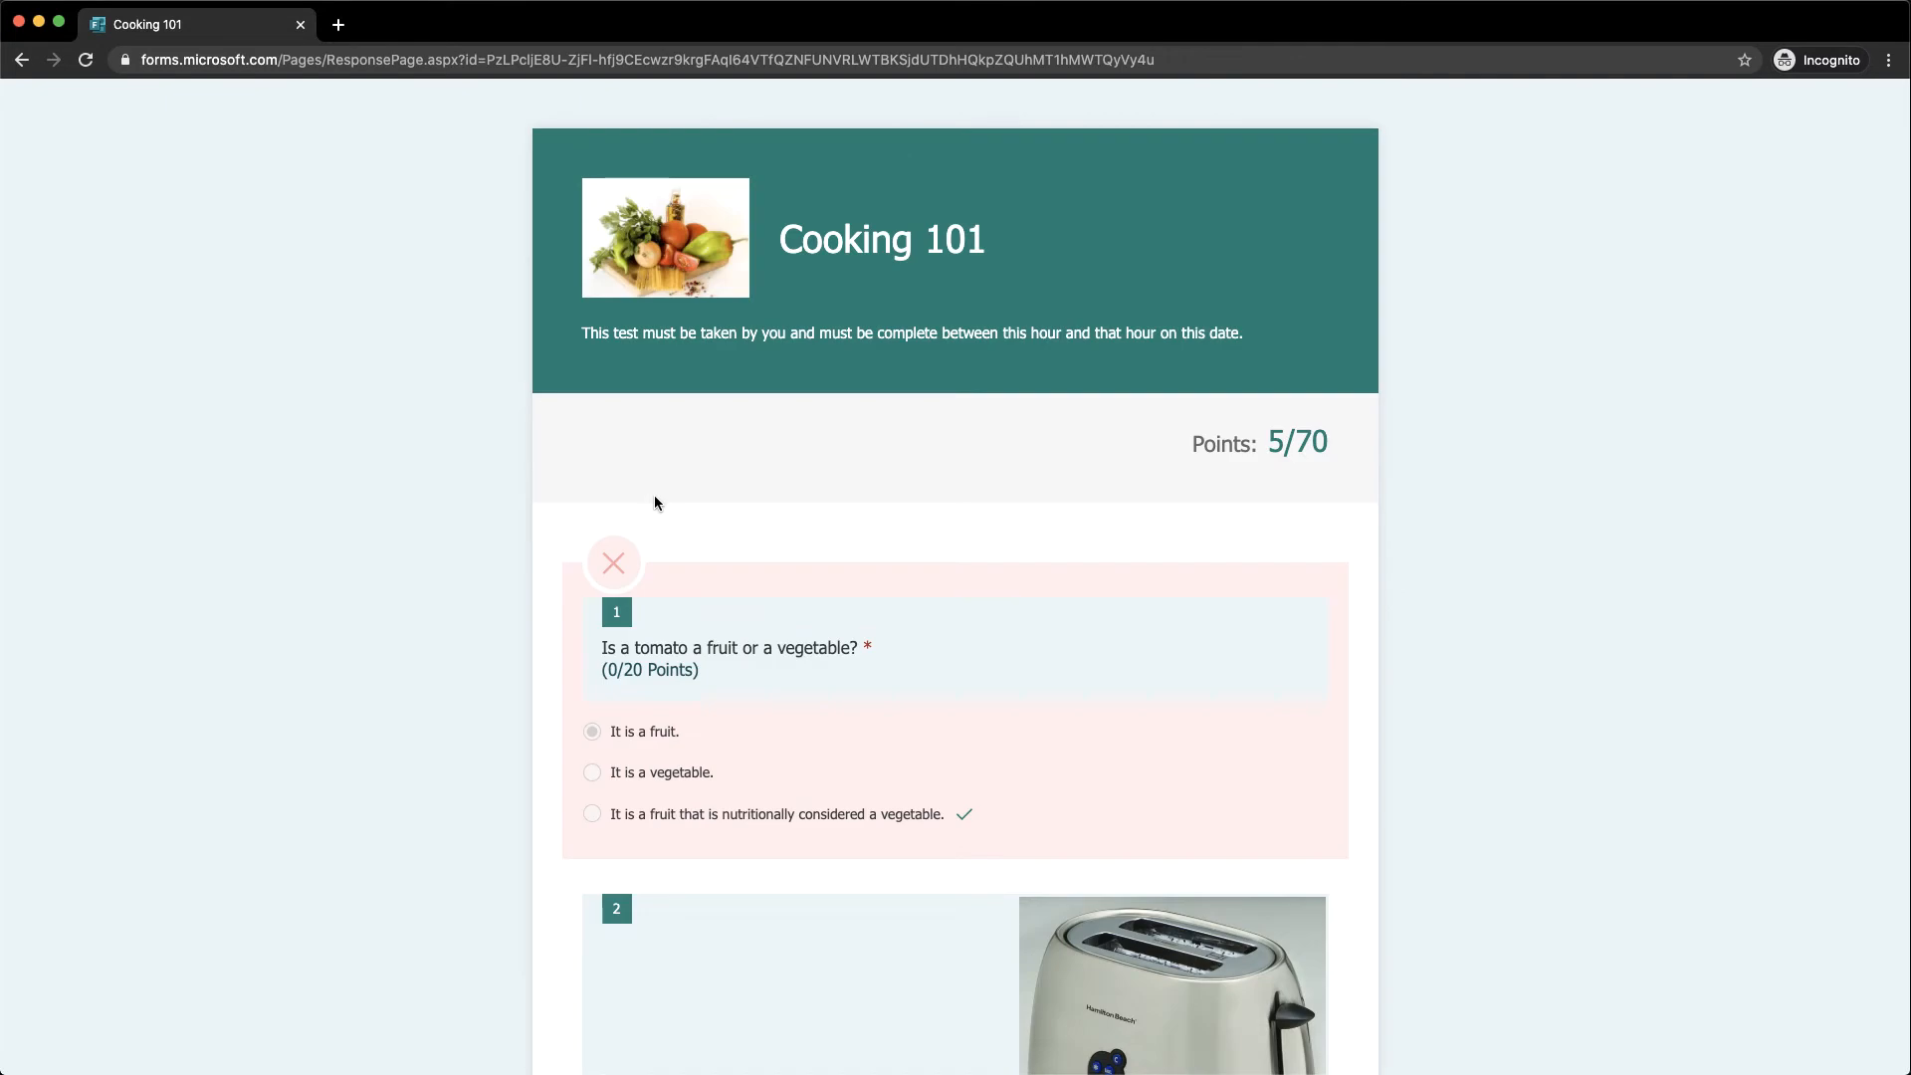
{"action": "scroll", "coordinate": [642, 579], "scroll_direction": "down", "scroll_amount": 3}
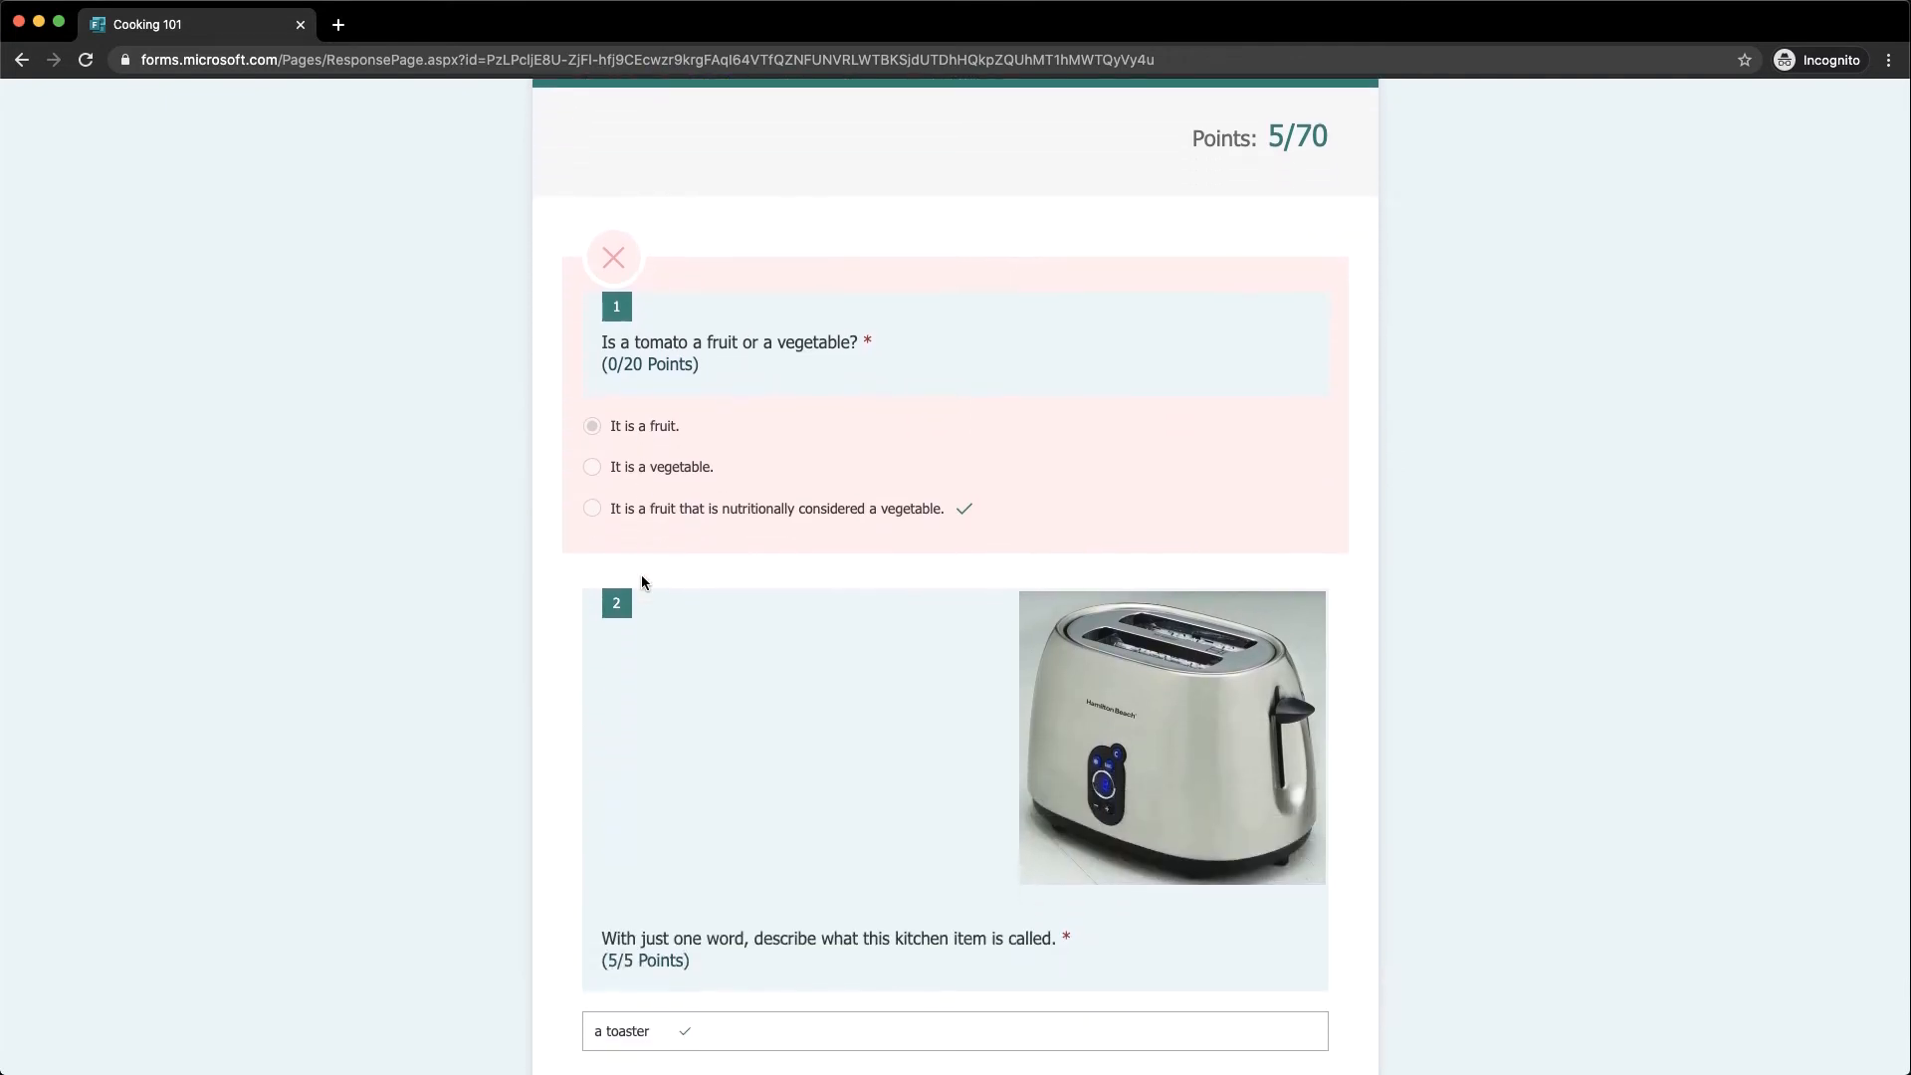
{"action": "scroll", "coordinate": [641, 575], "scroll_direction": "down", "scroll_amount": 3}
{"action": "scroll", "coordinate": [641, 582], "scroll_direction": "up", "scroll_amount": 6}
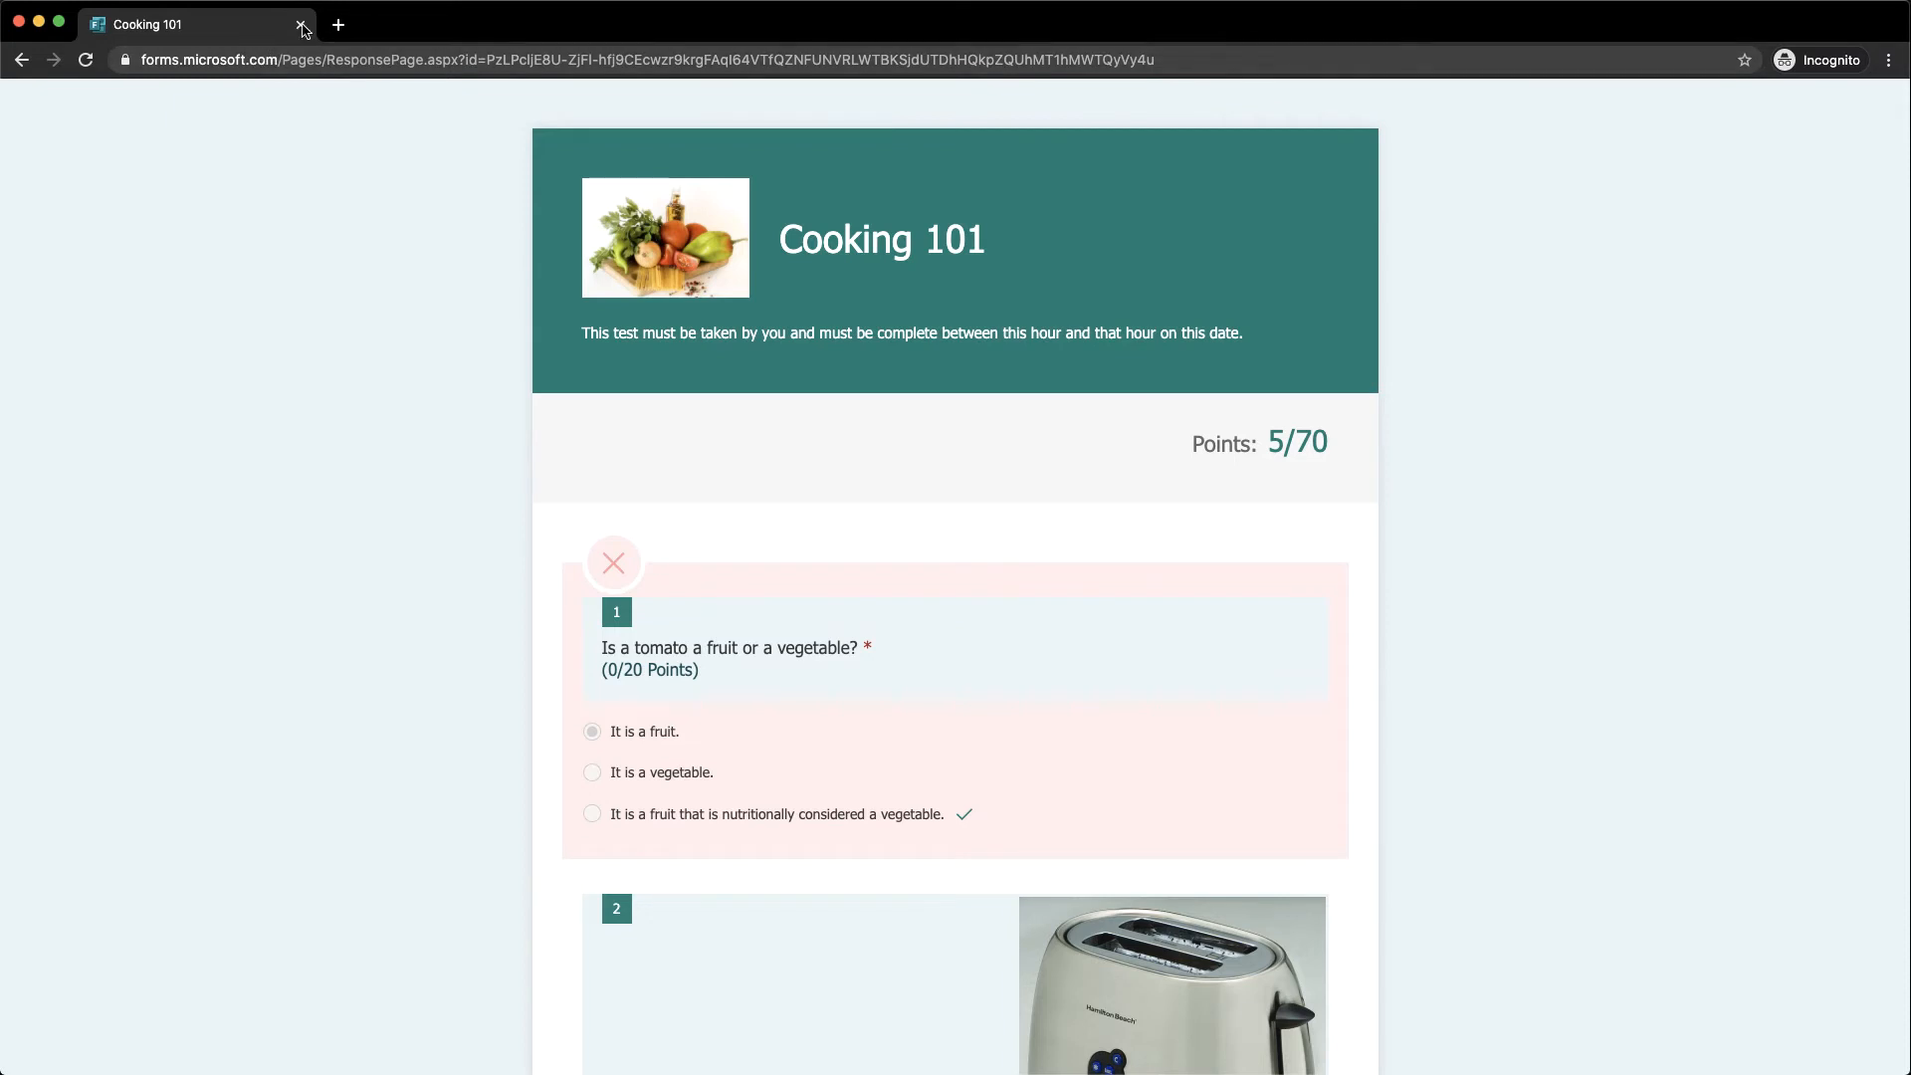
{"action": "left_click", "coordinate": [301, 30]}
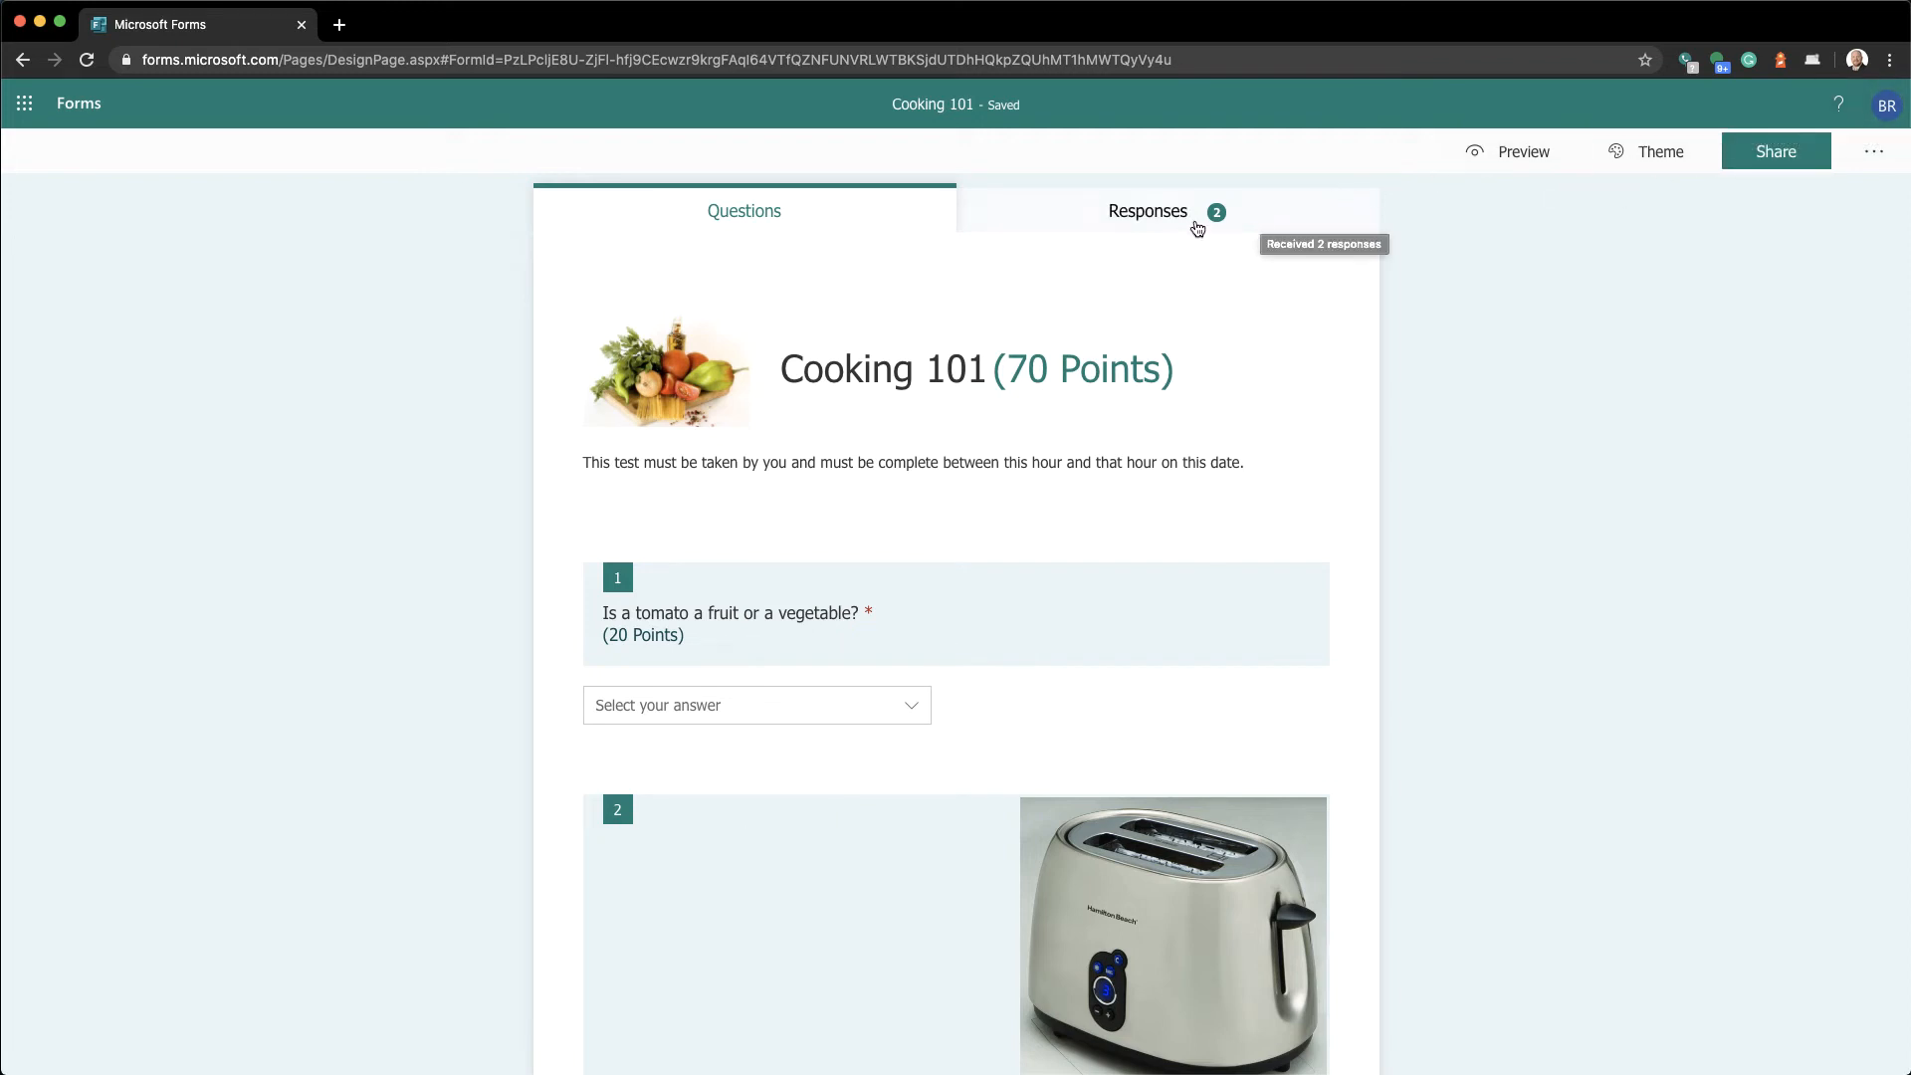
{"action": "left_click", "coordinate": [1141, 235]}
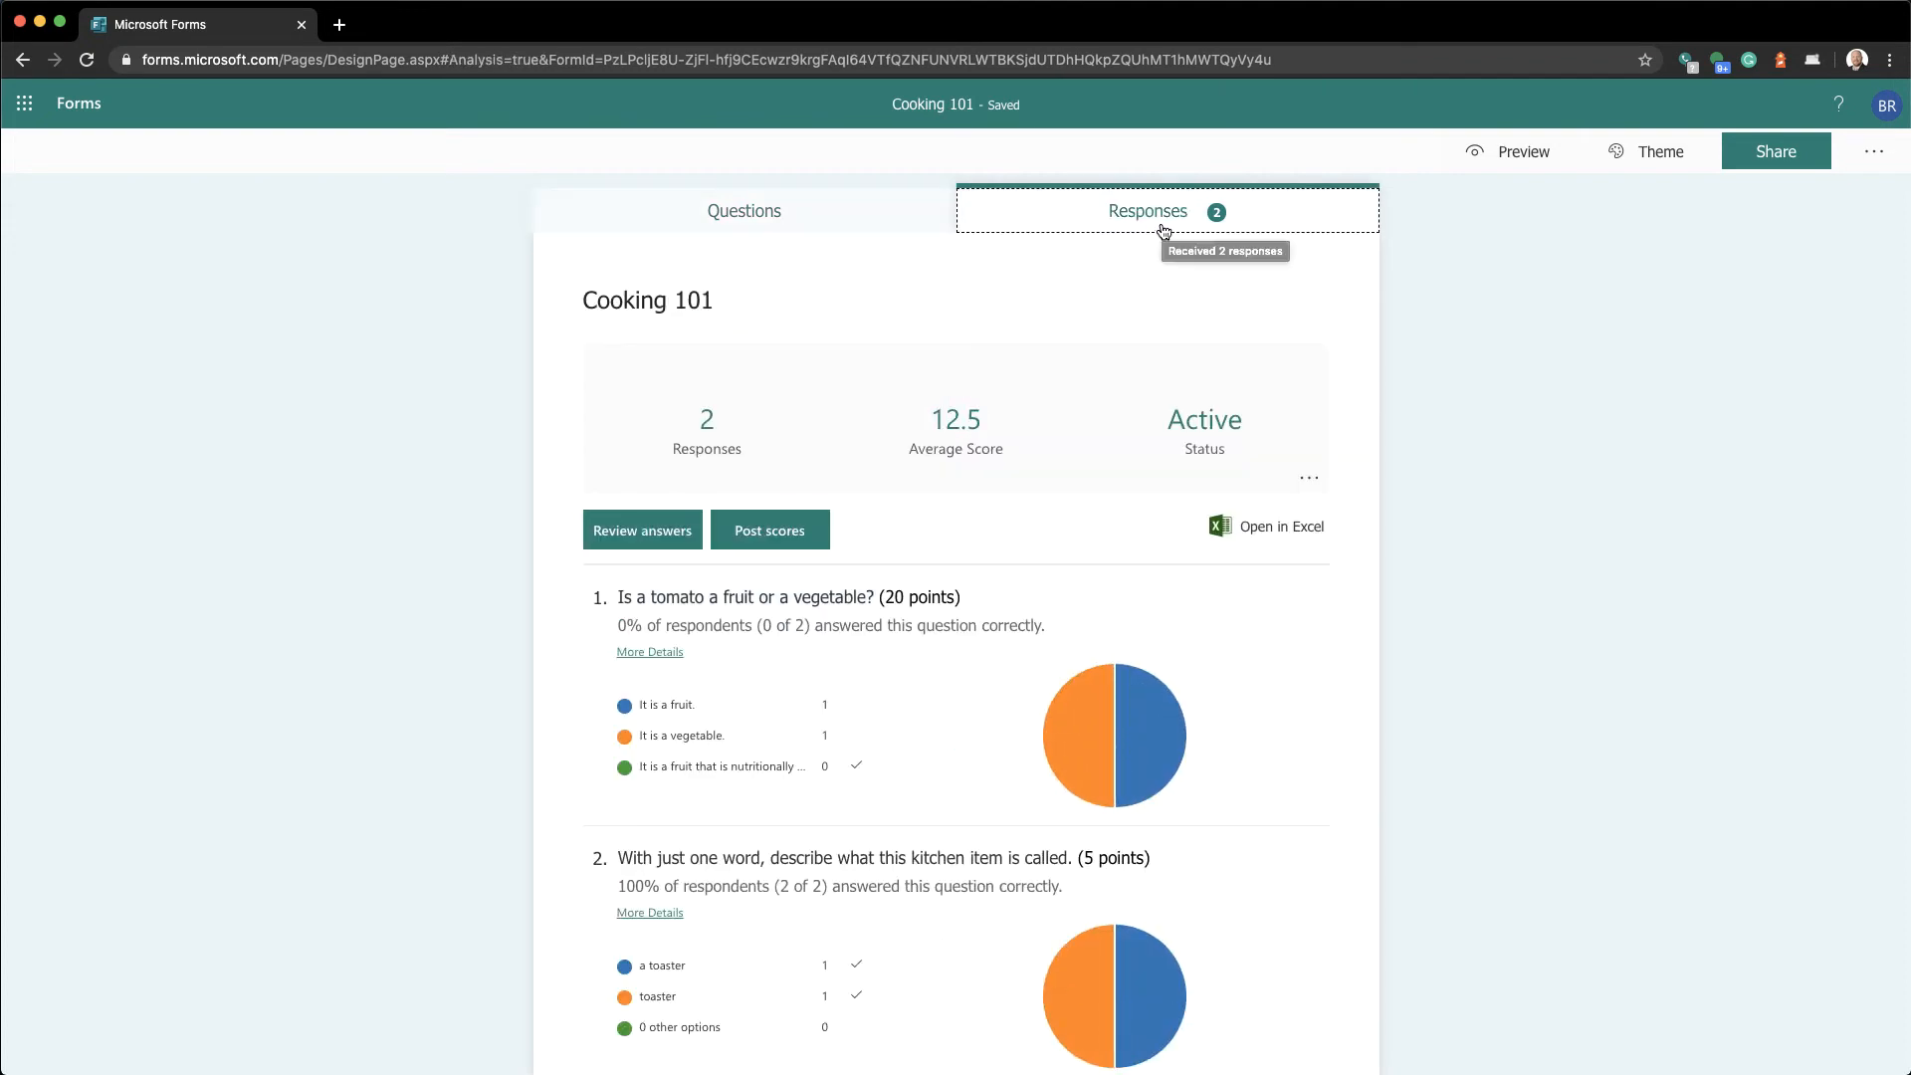
{"action": "left_click", "coordinate": [654, 543]}
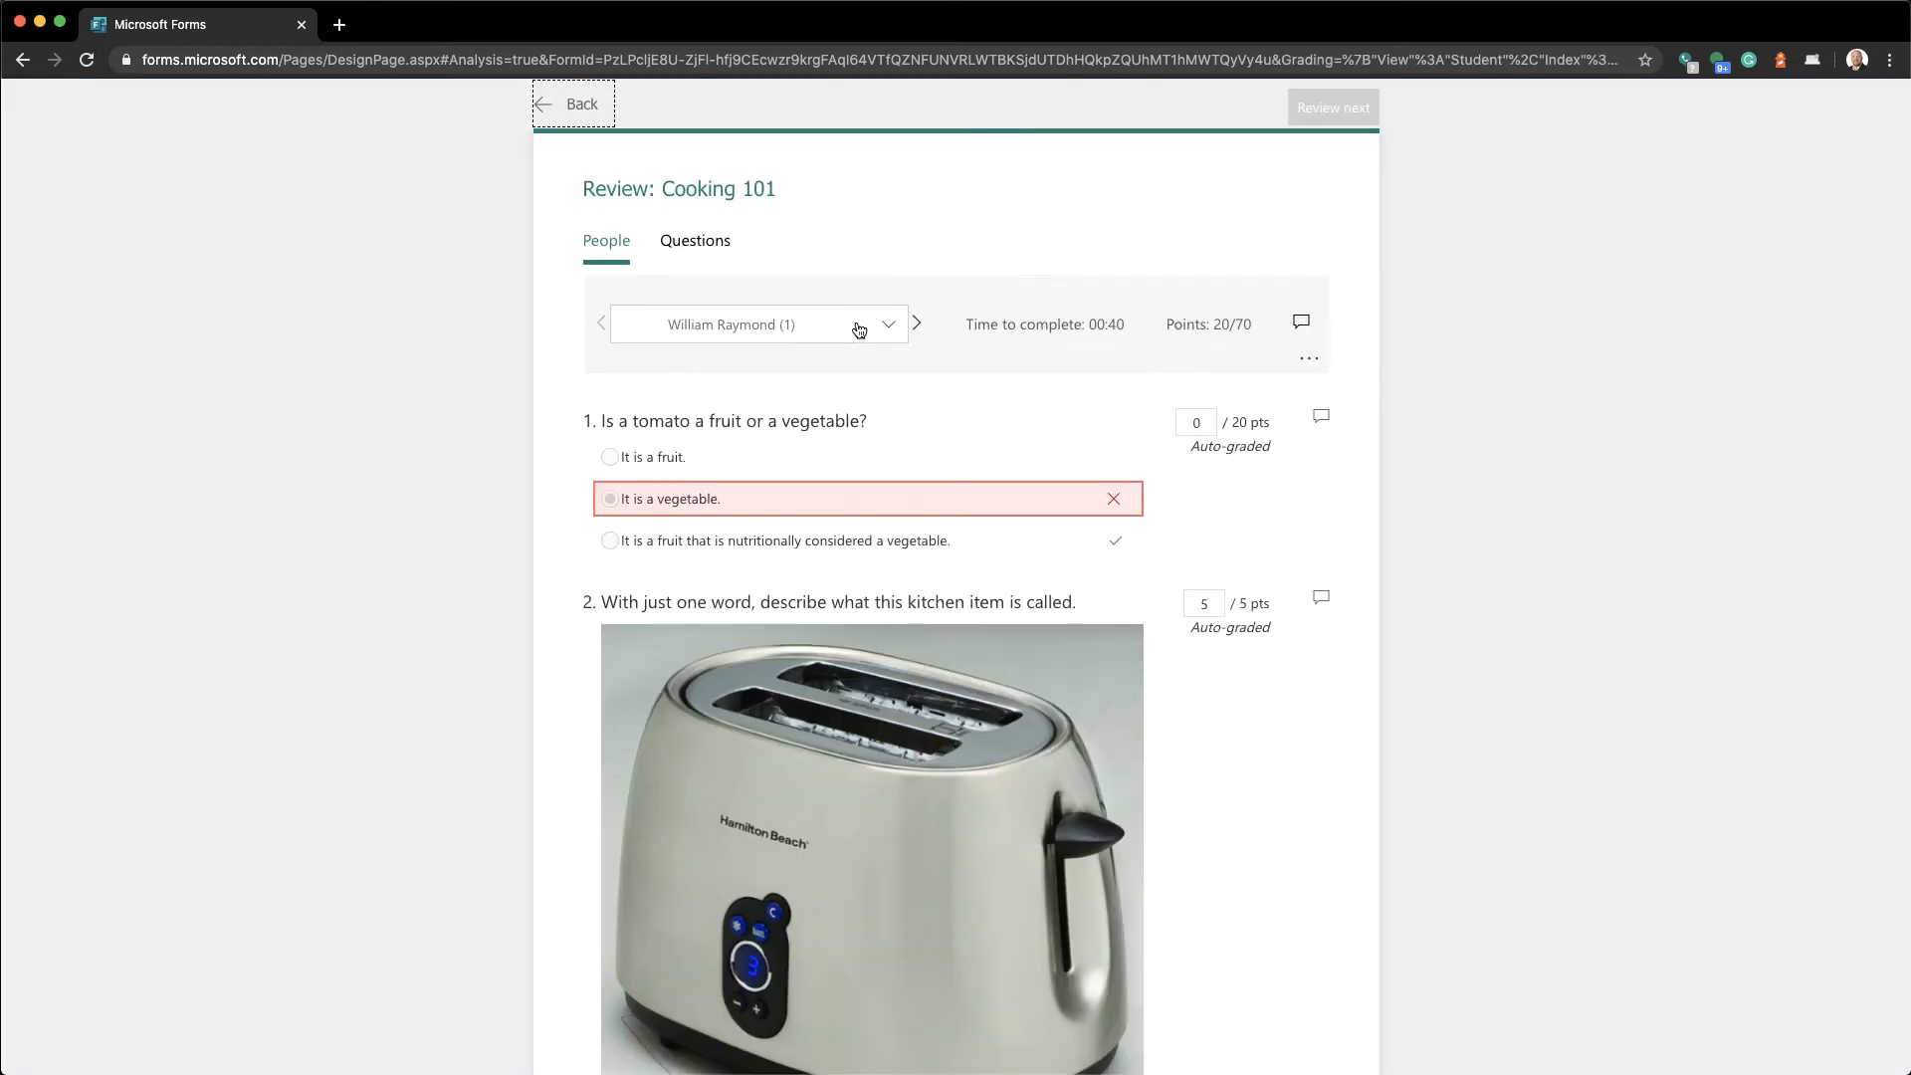
{"action": "left_click", "coordinate": [918, 325]}
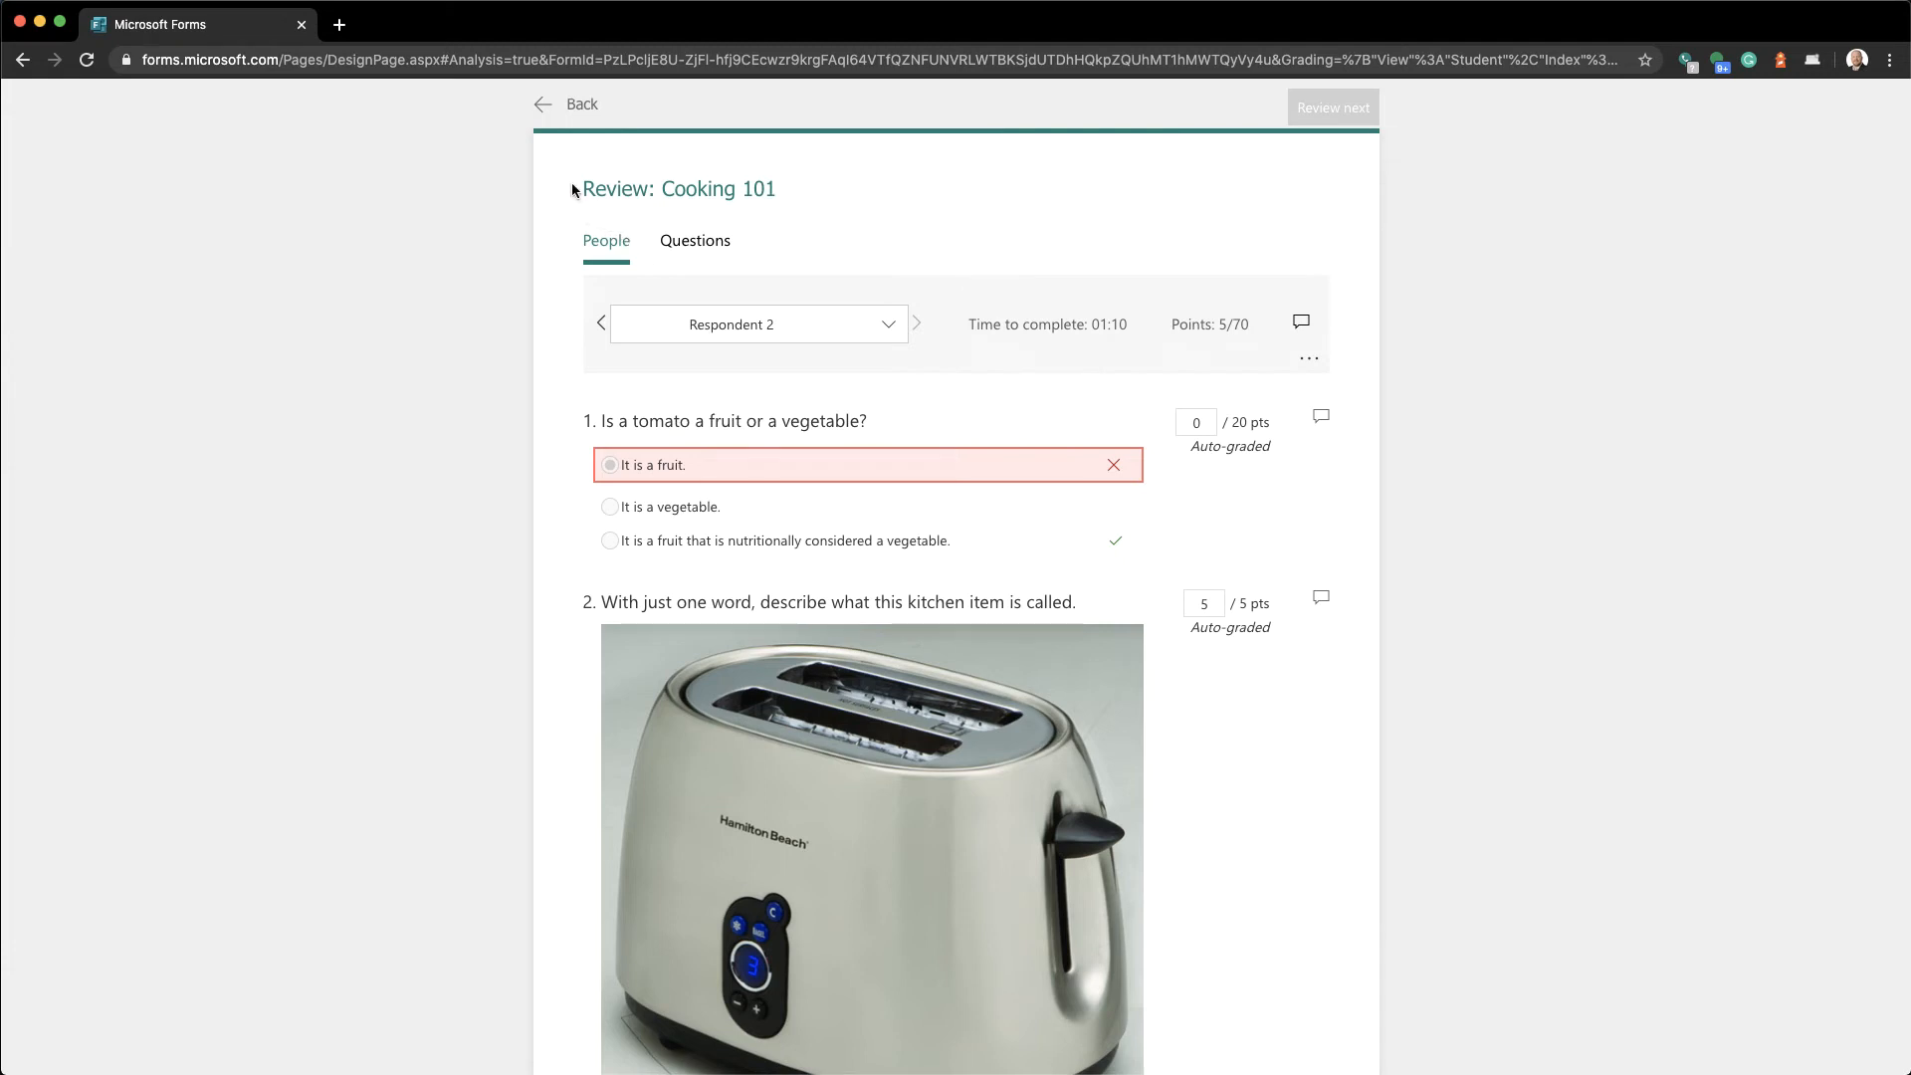
{"action": "left_click", "coordinate": [546, 116]}
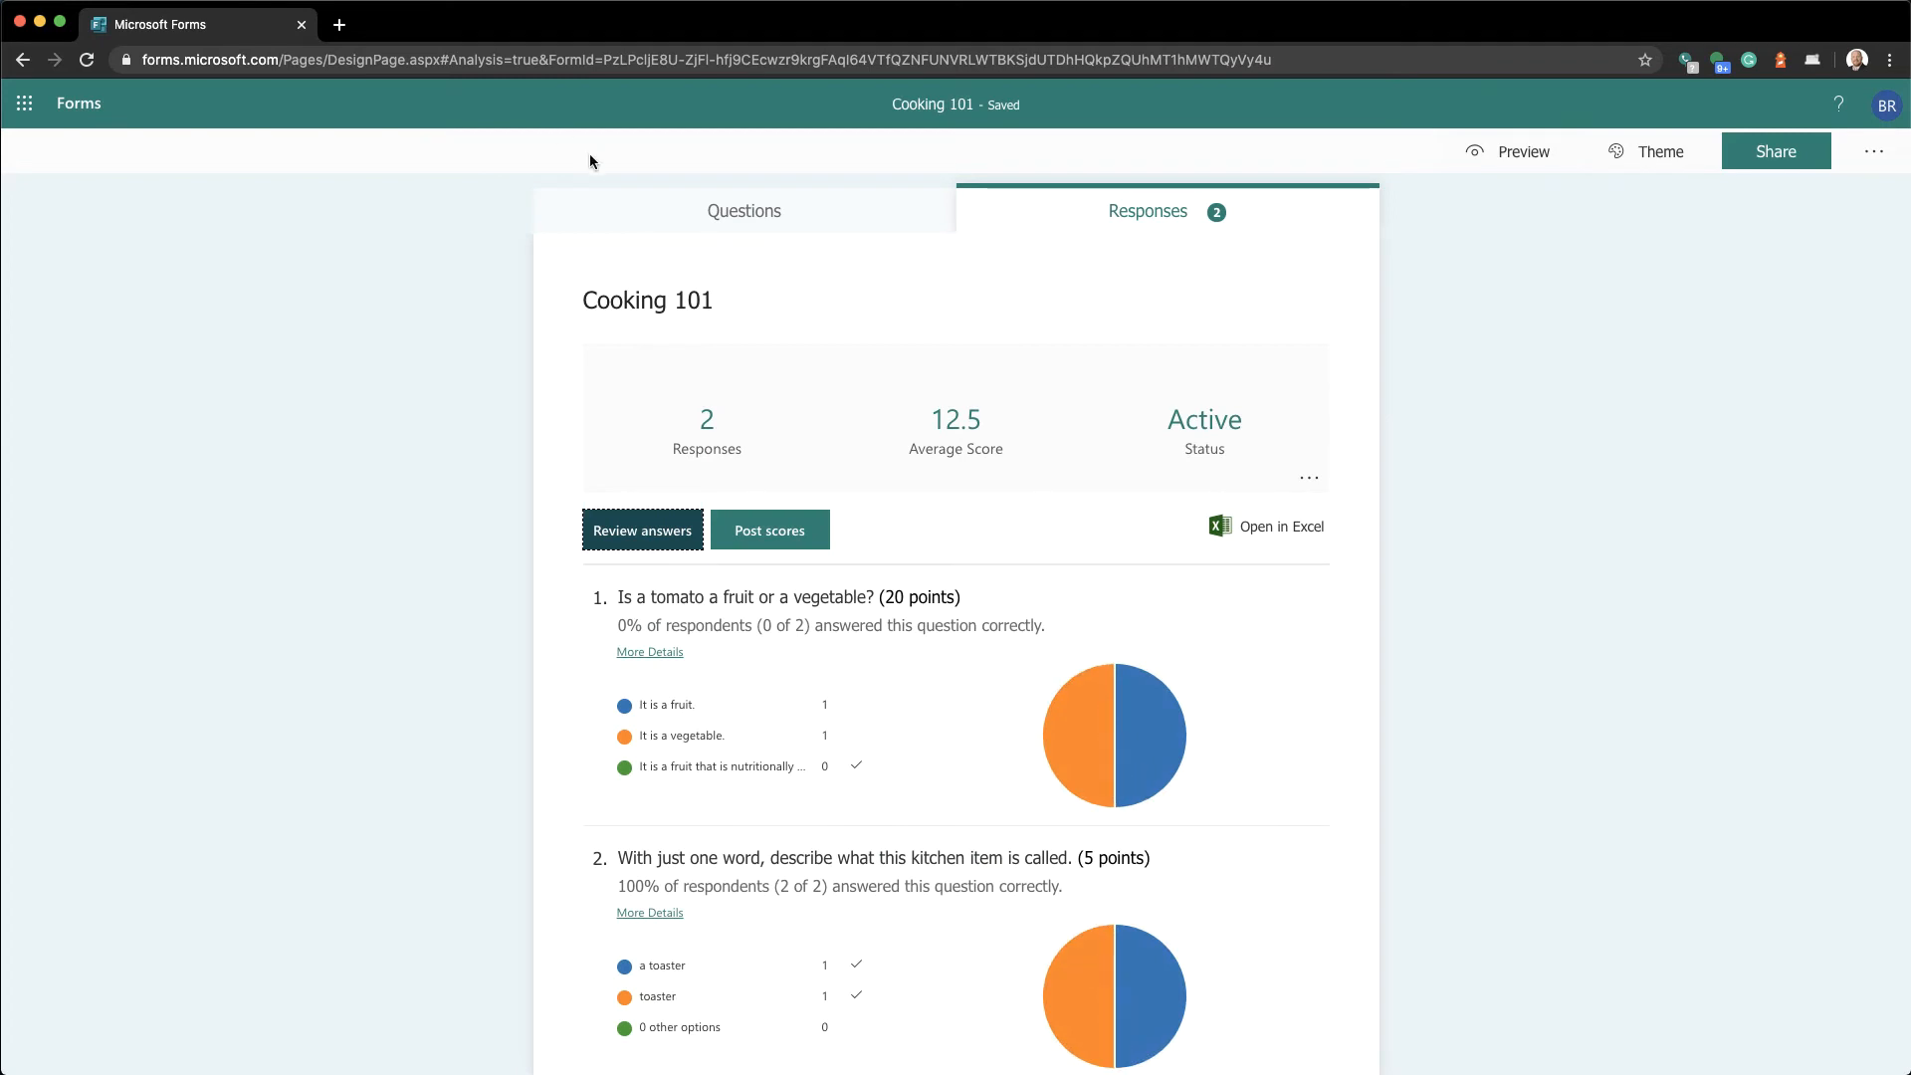
{"action": "left_click", "coordinate": [663, 214]}
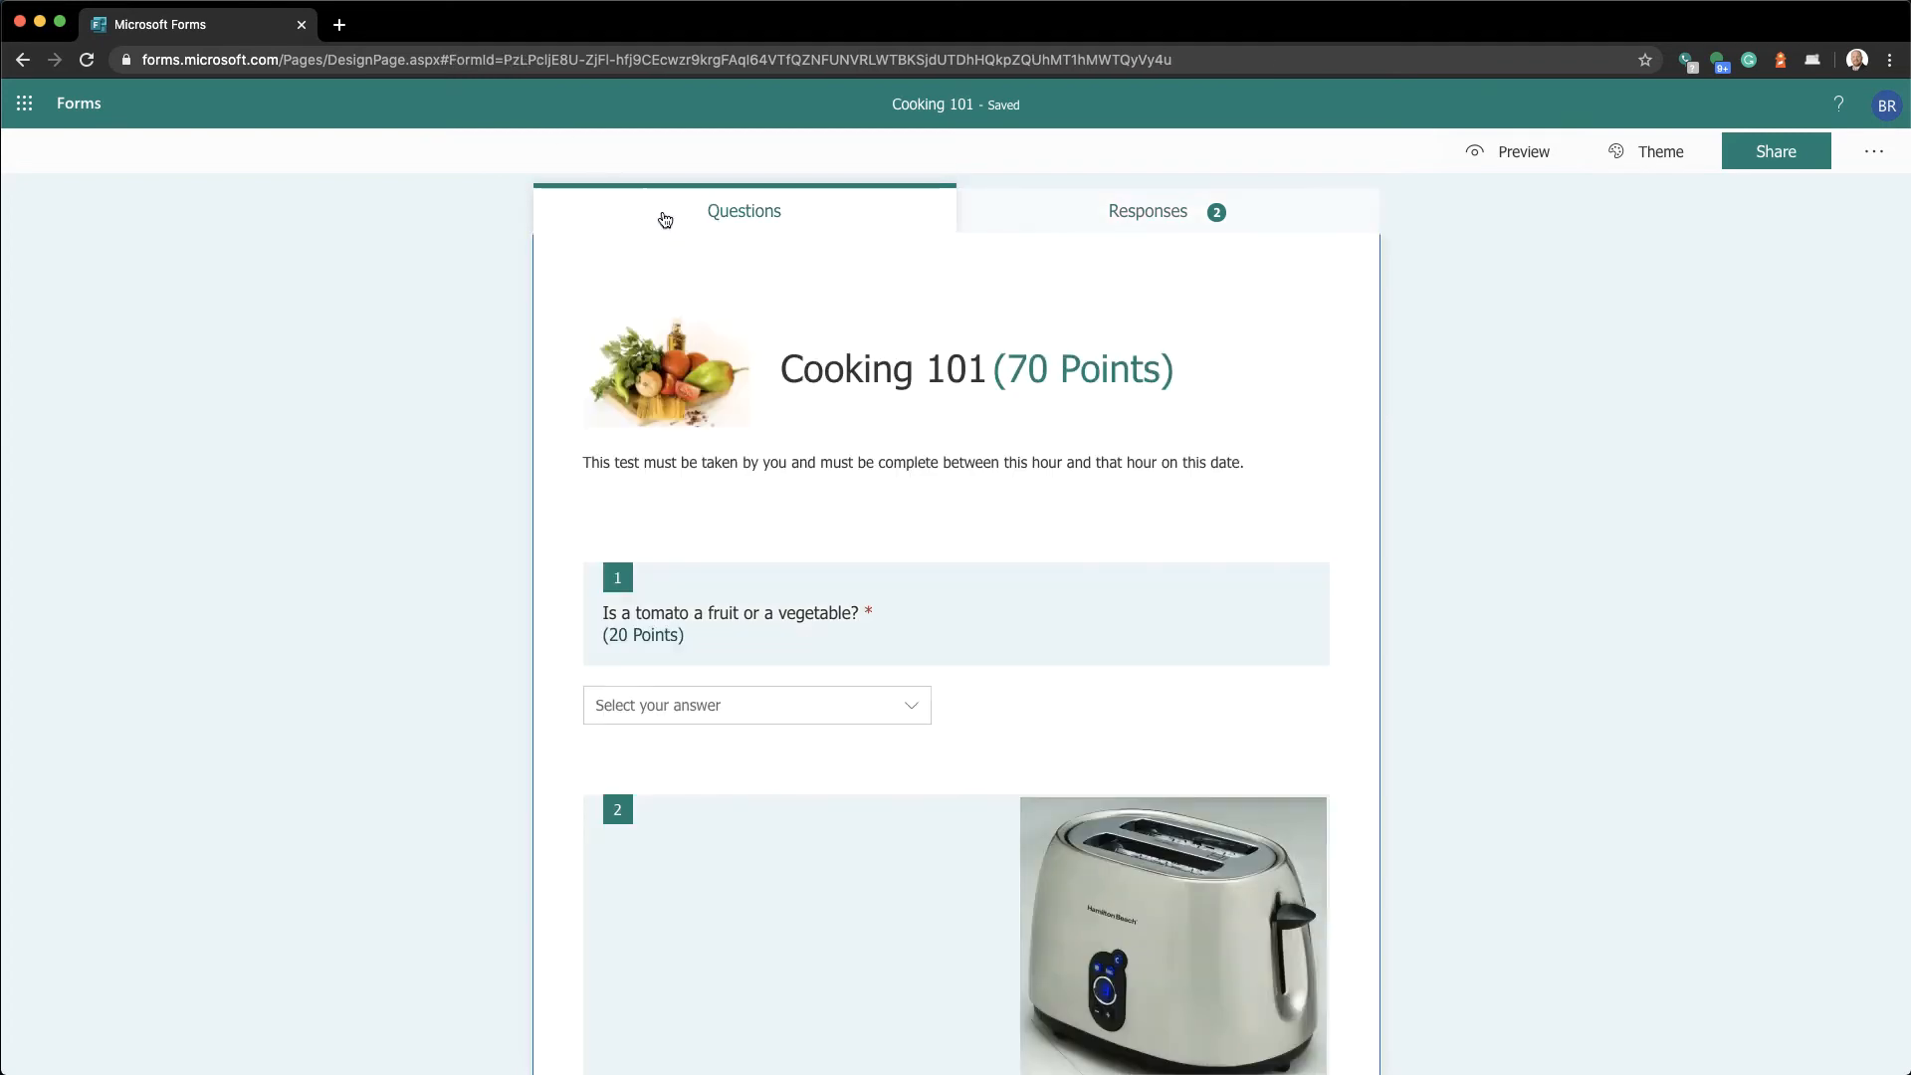
Add a text question 'Please type your full name' with its points cleared
{"action": "scroll", "coordinate": [675, 510], "scroll_direction": "down", "scroll_amount": 10}
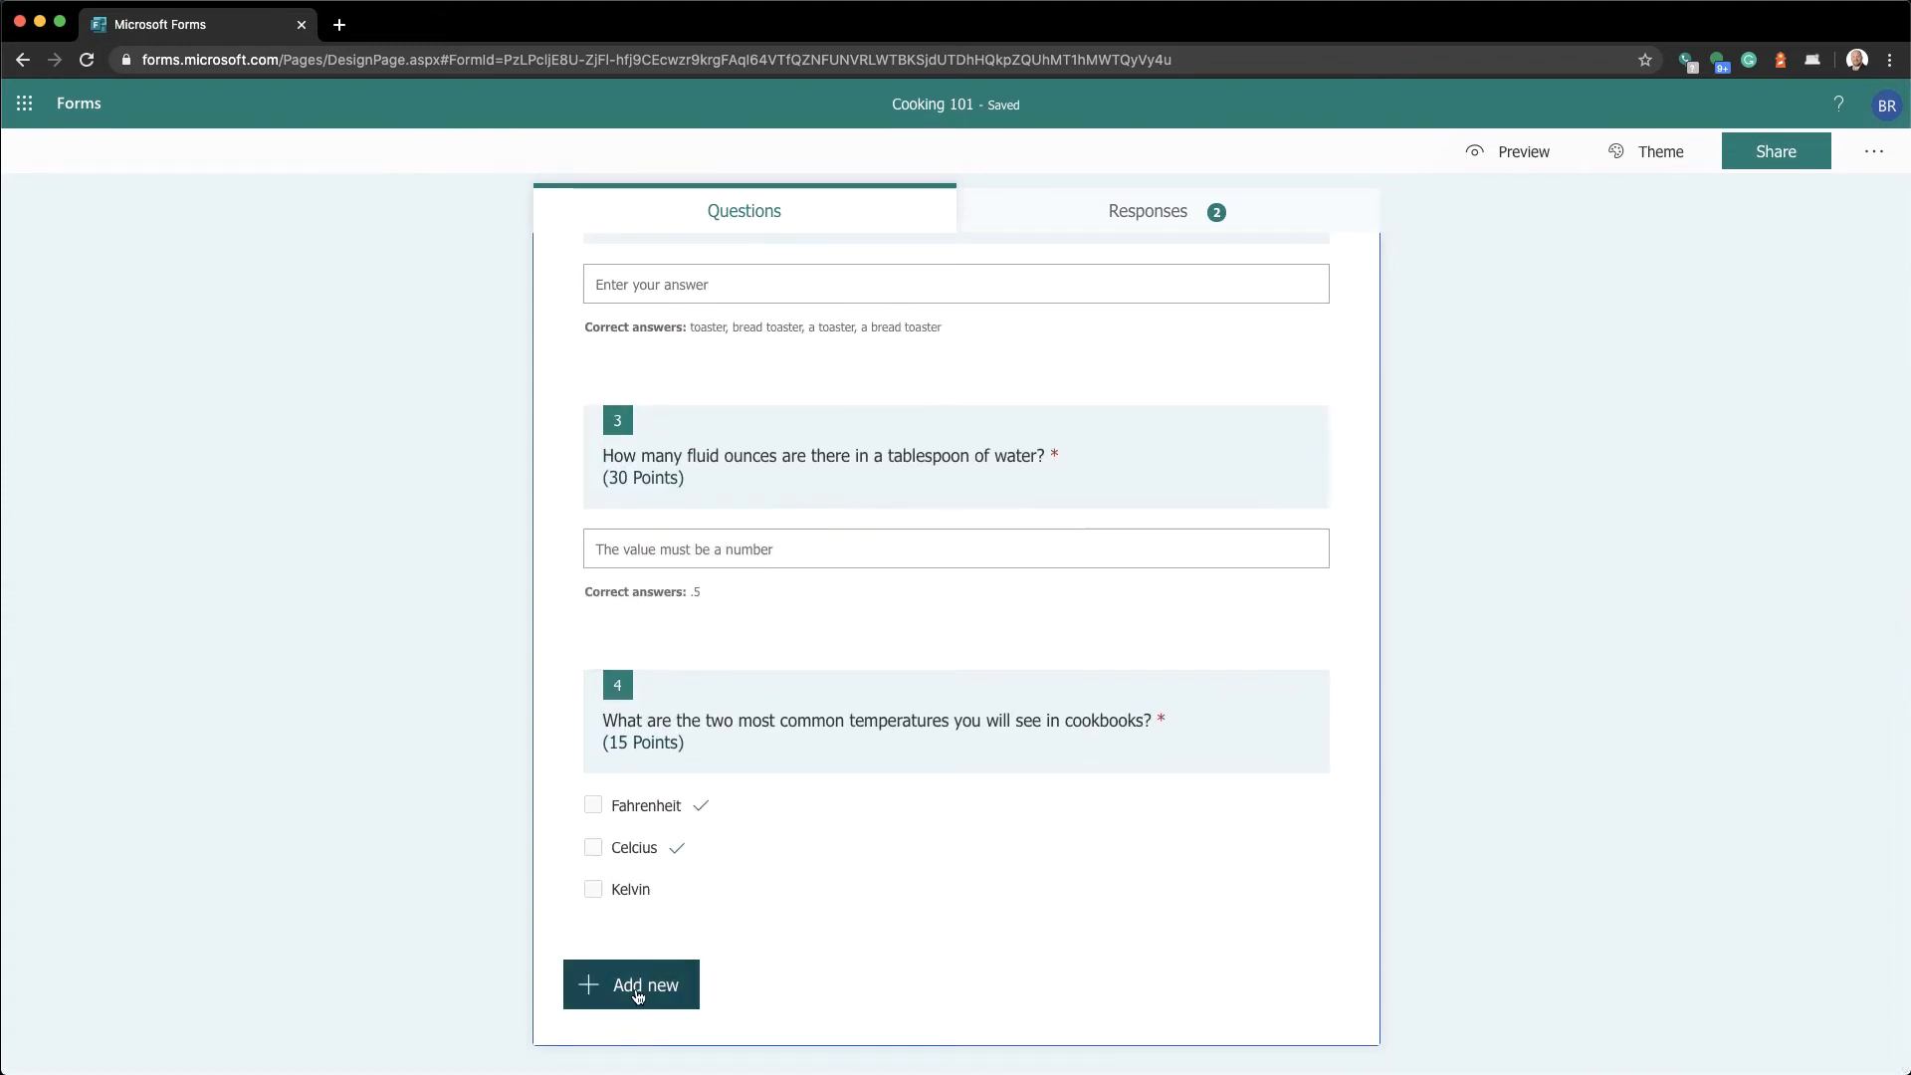
{"action": "left_click", "coordinate": [638, 996]}
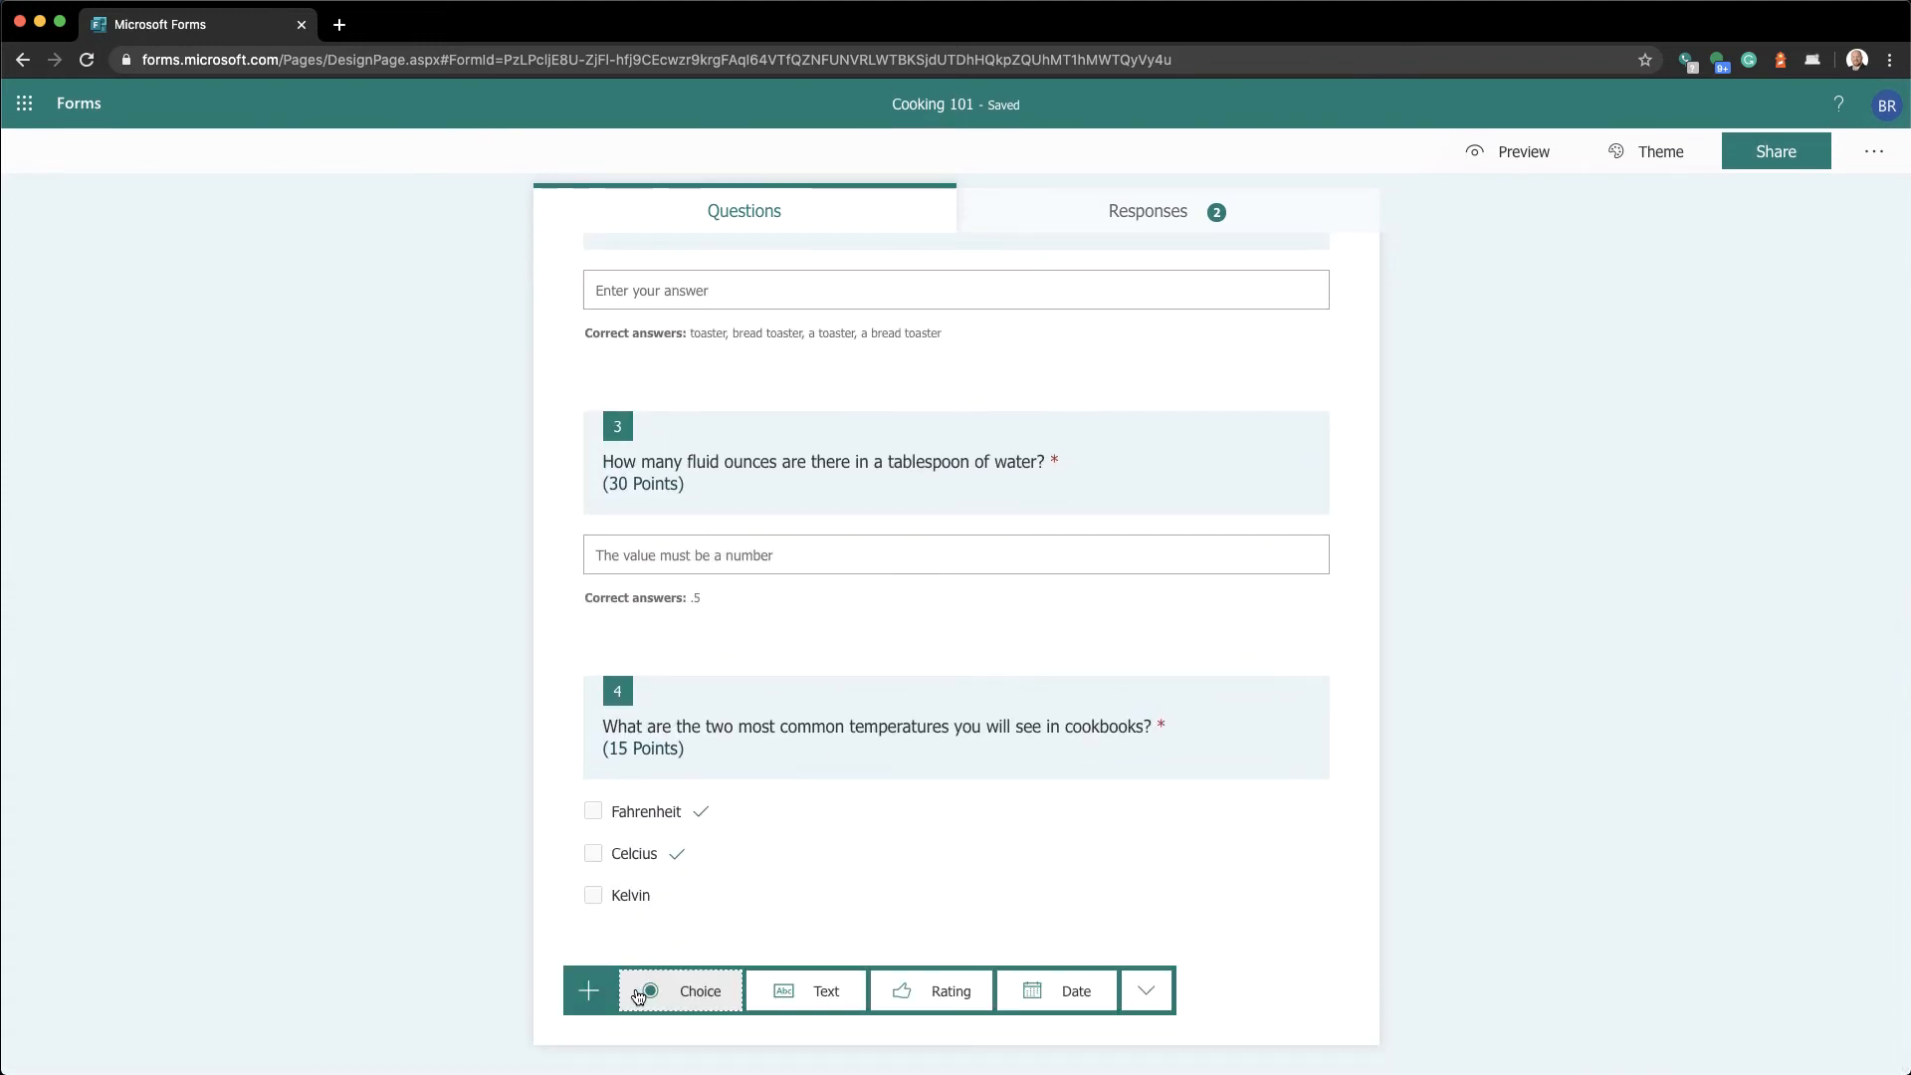
{"action": "left_click", "coordinate": [842, 1003]}
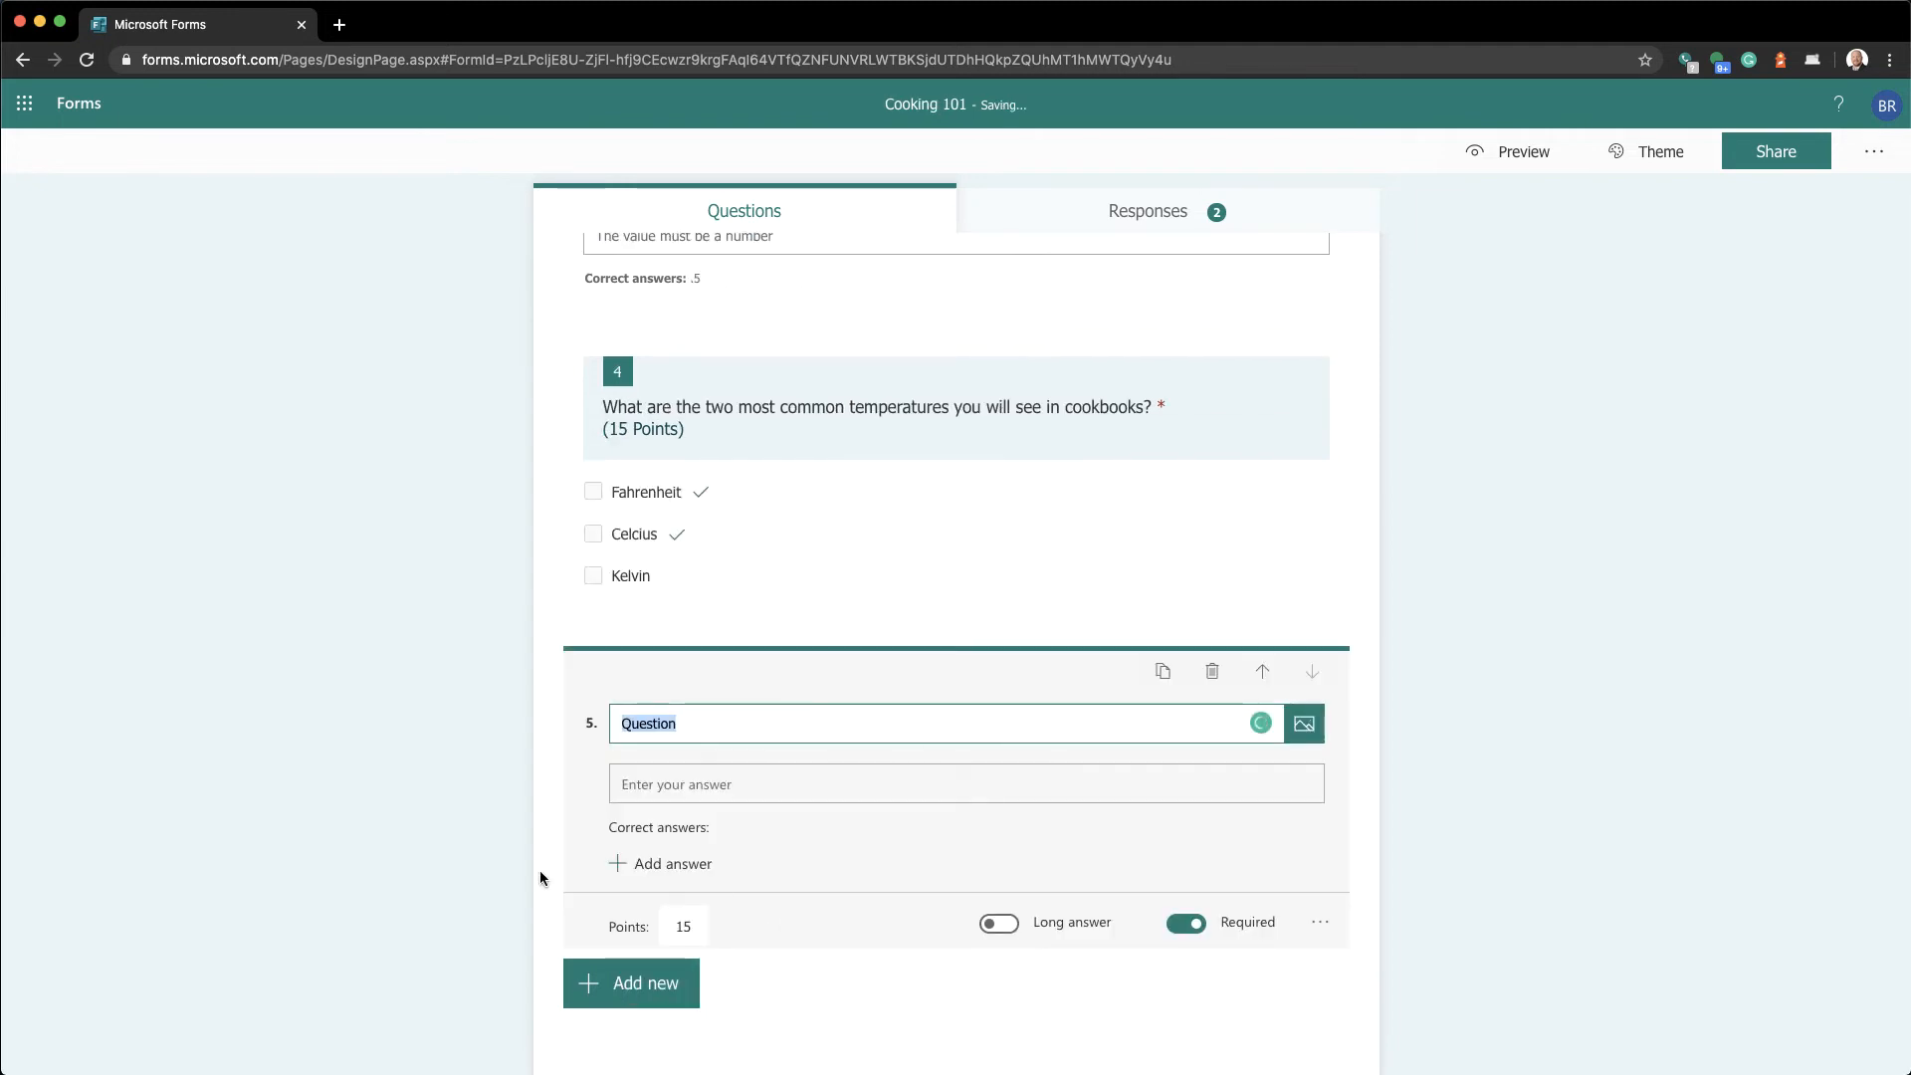
{"action": "type", "text": "Please type your full name"}
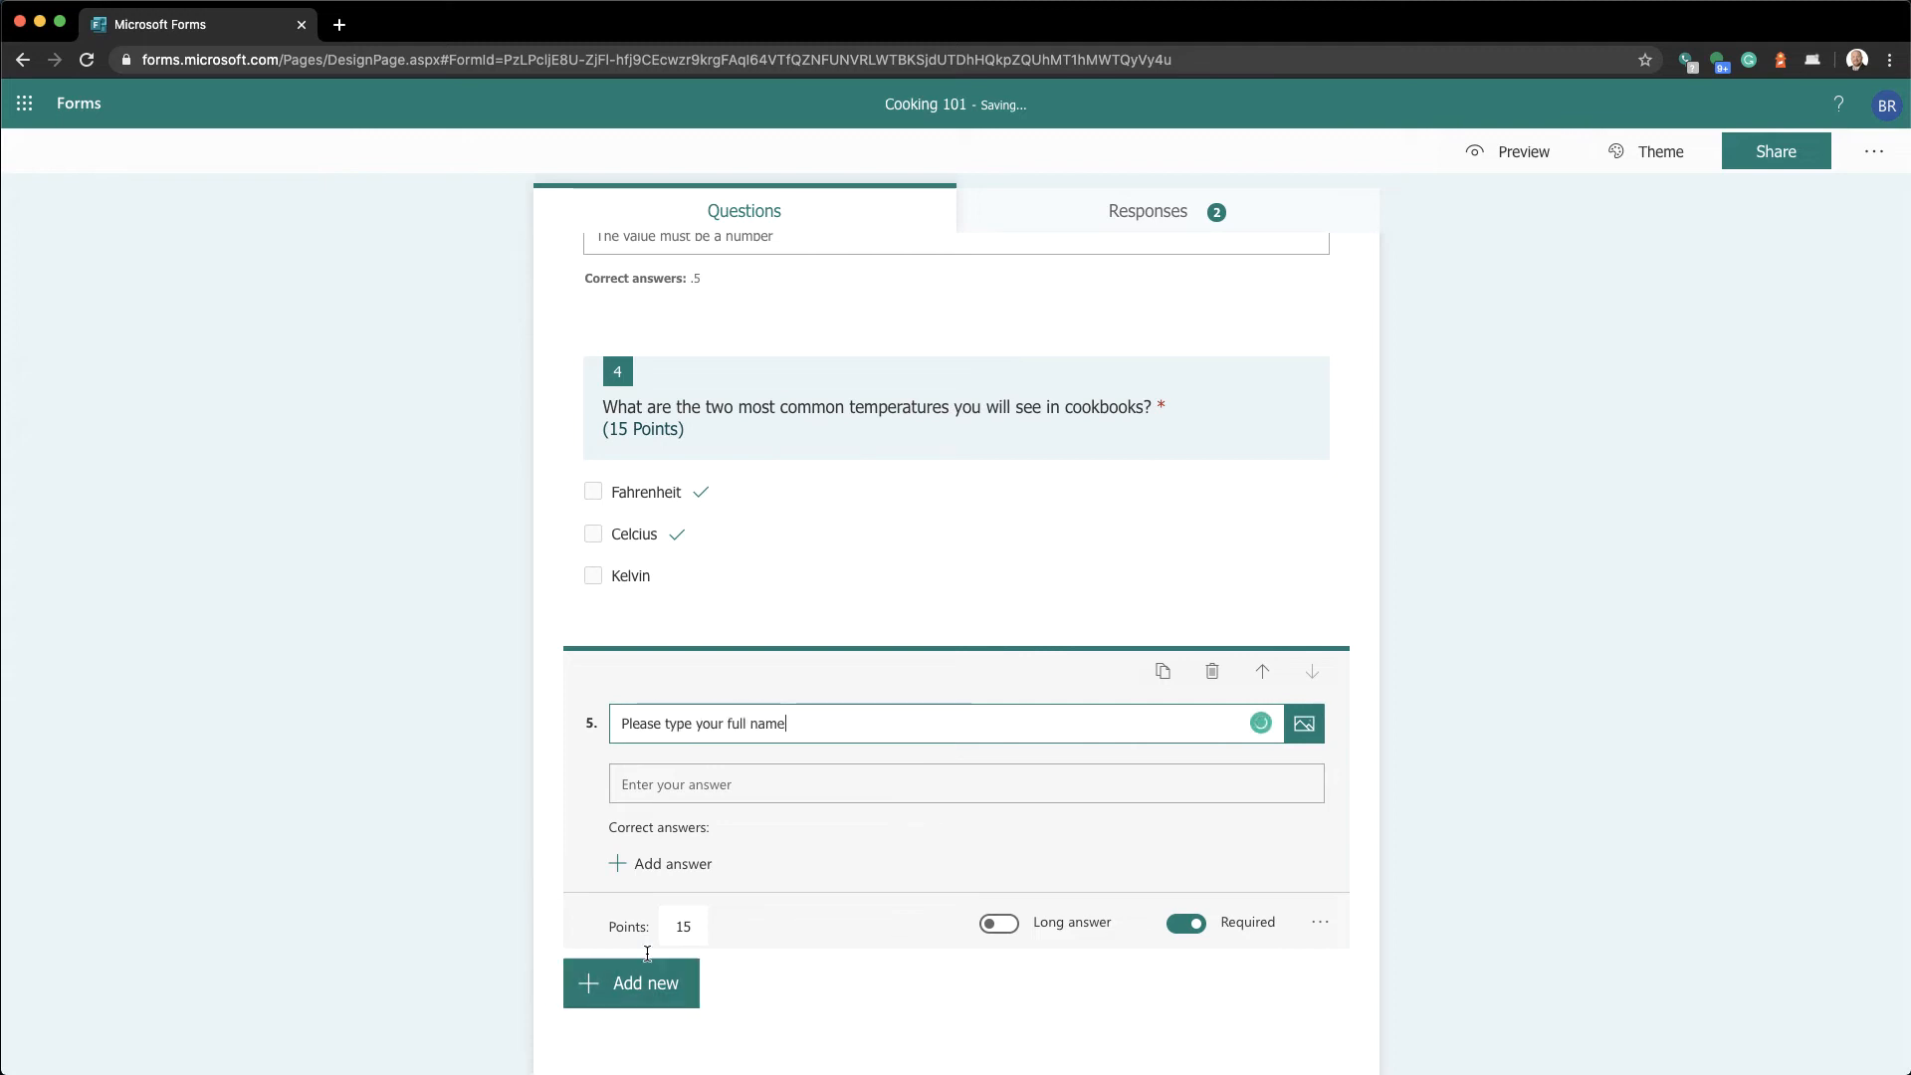
{"action": "left_click", "coordinate": [676, 926]}
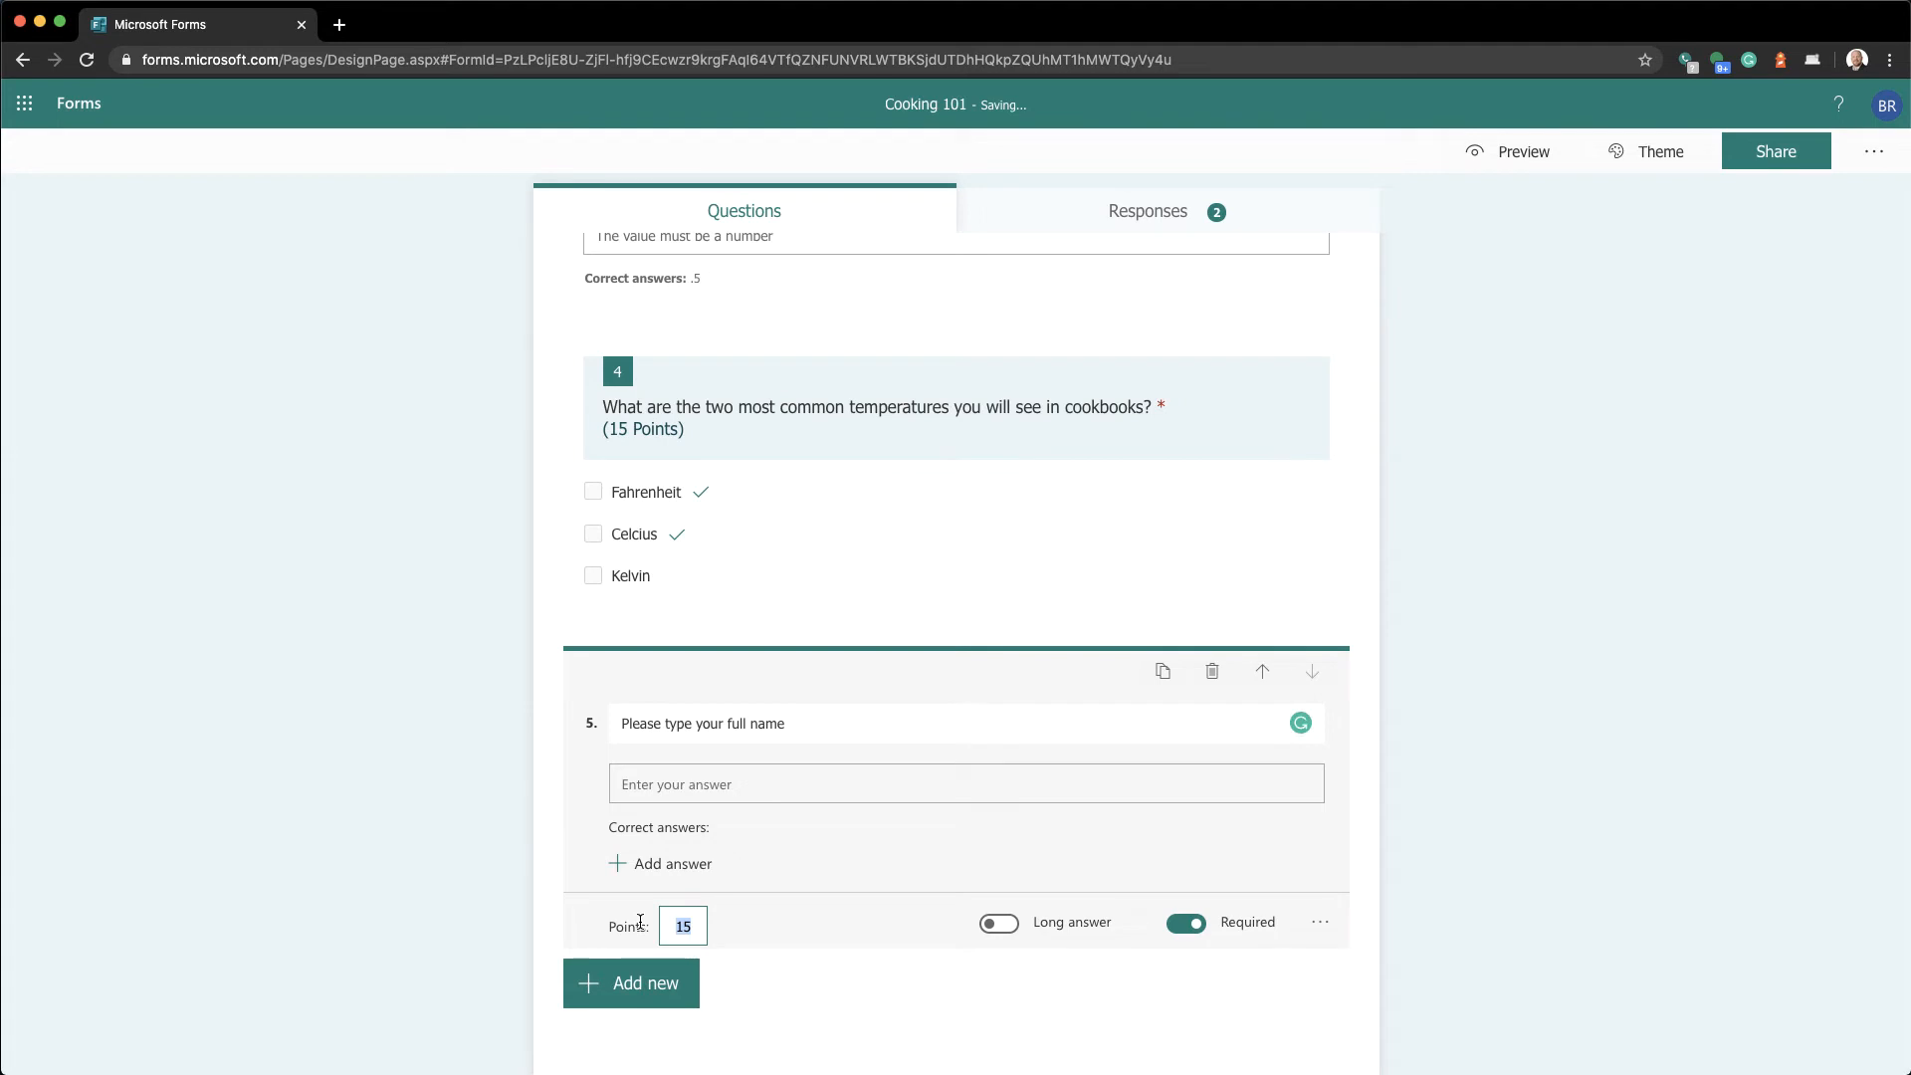
{"action": "key", "text": "BackSpace"}
{"action": "key", "text": "Tab"}
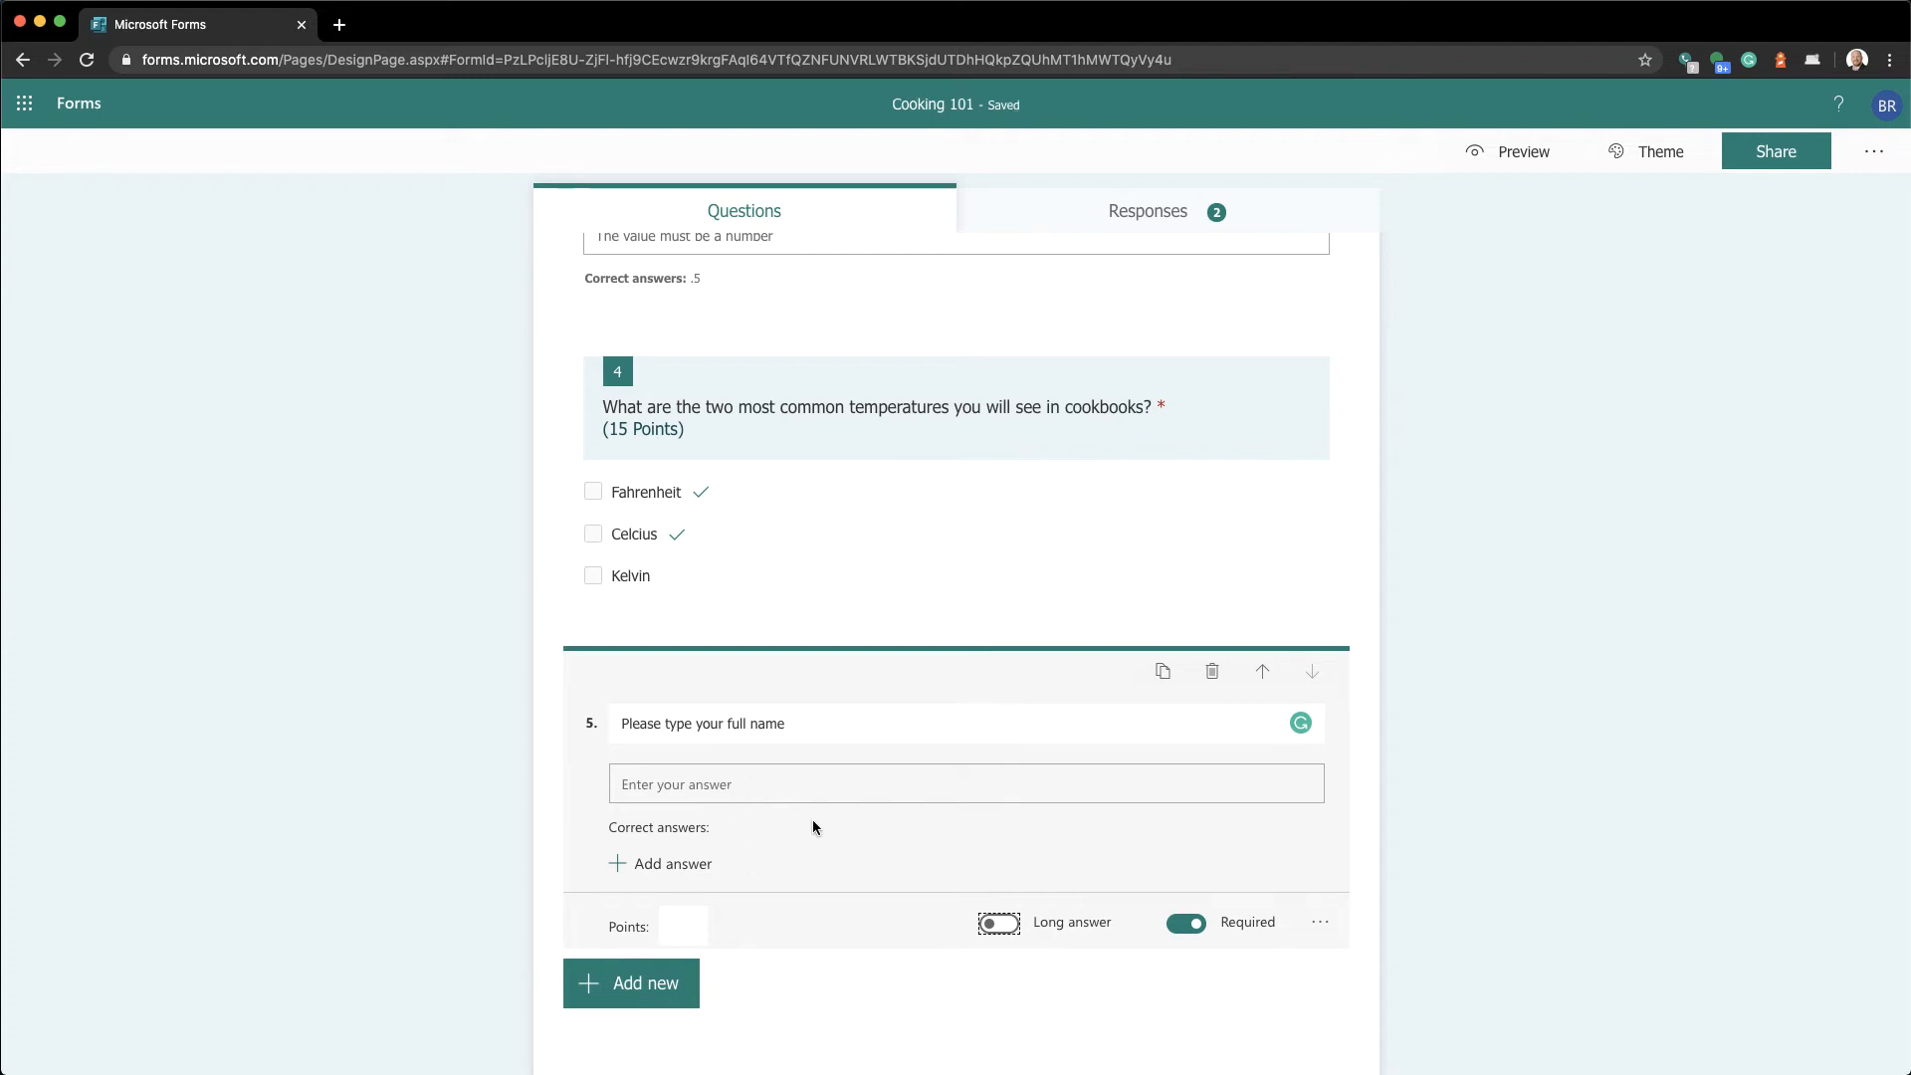
Add a second text question titled 'Please type your email address.'
{"action": "left_click", "coordinate": [628, 1003]}
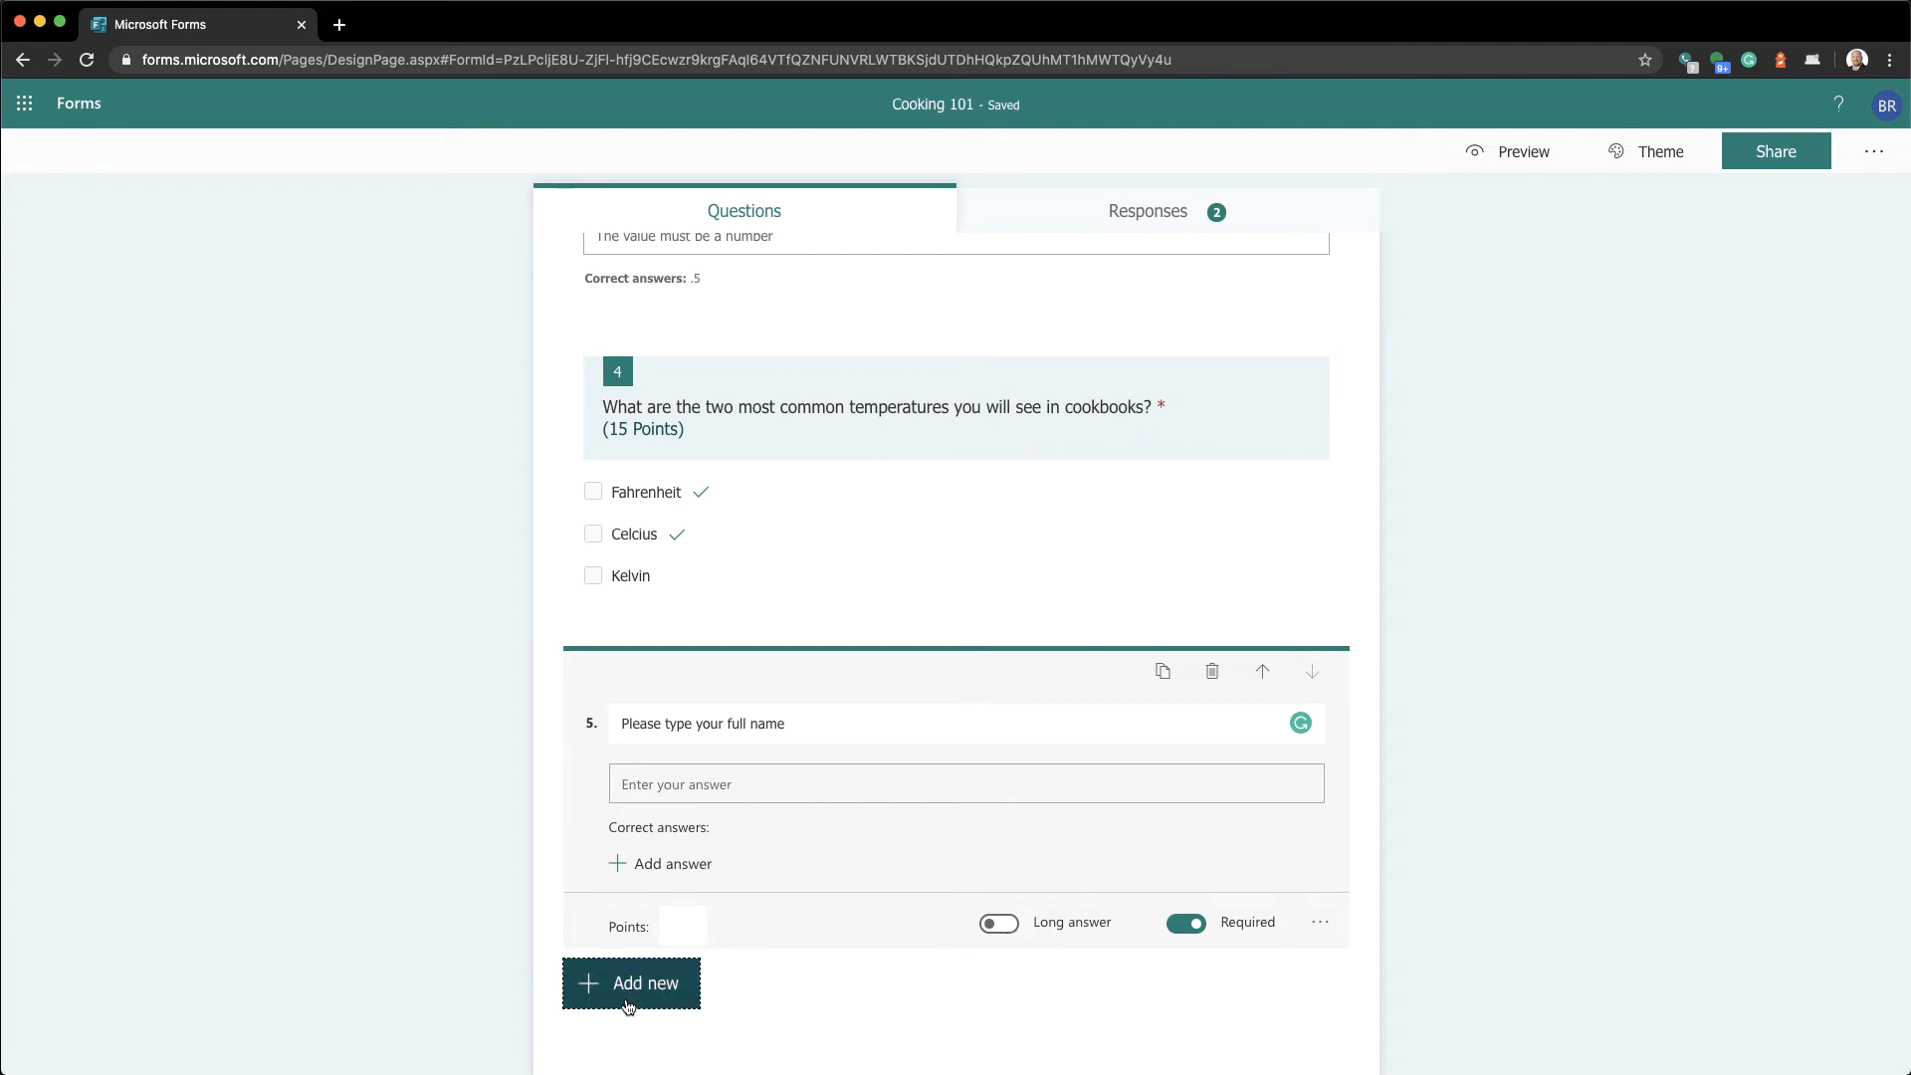
{"action": "left_click", "coordinate": [821, 985]}
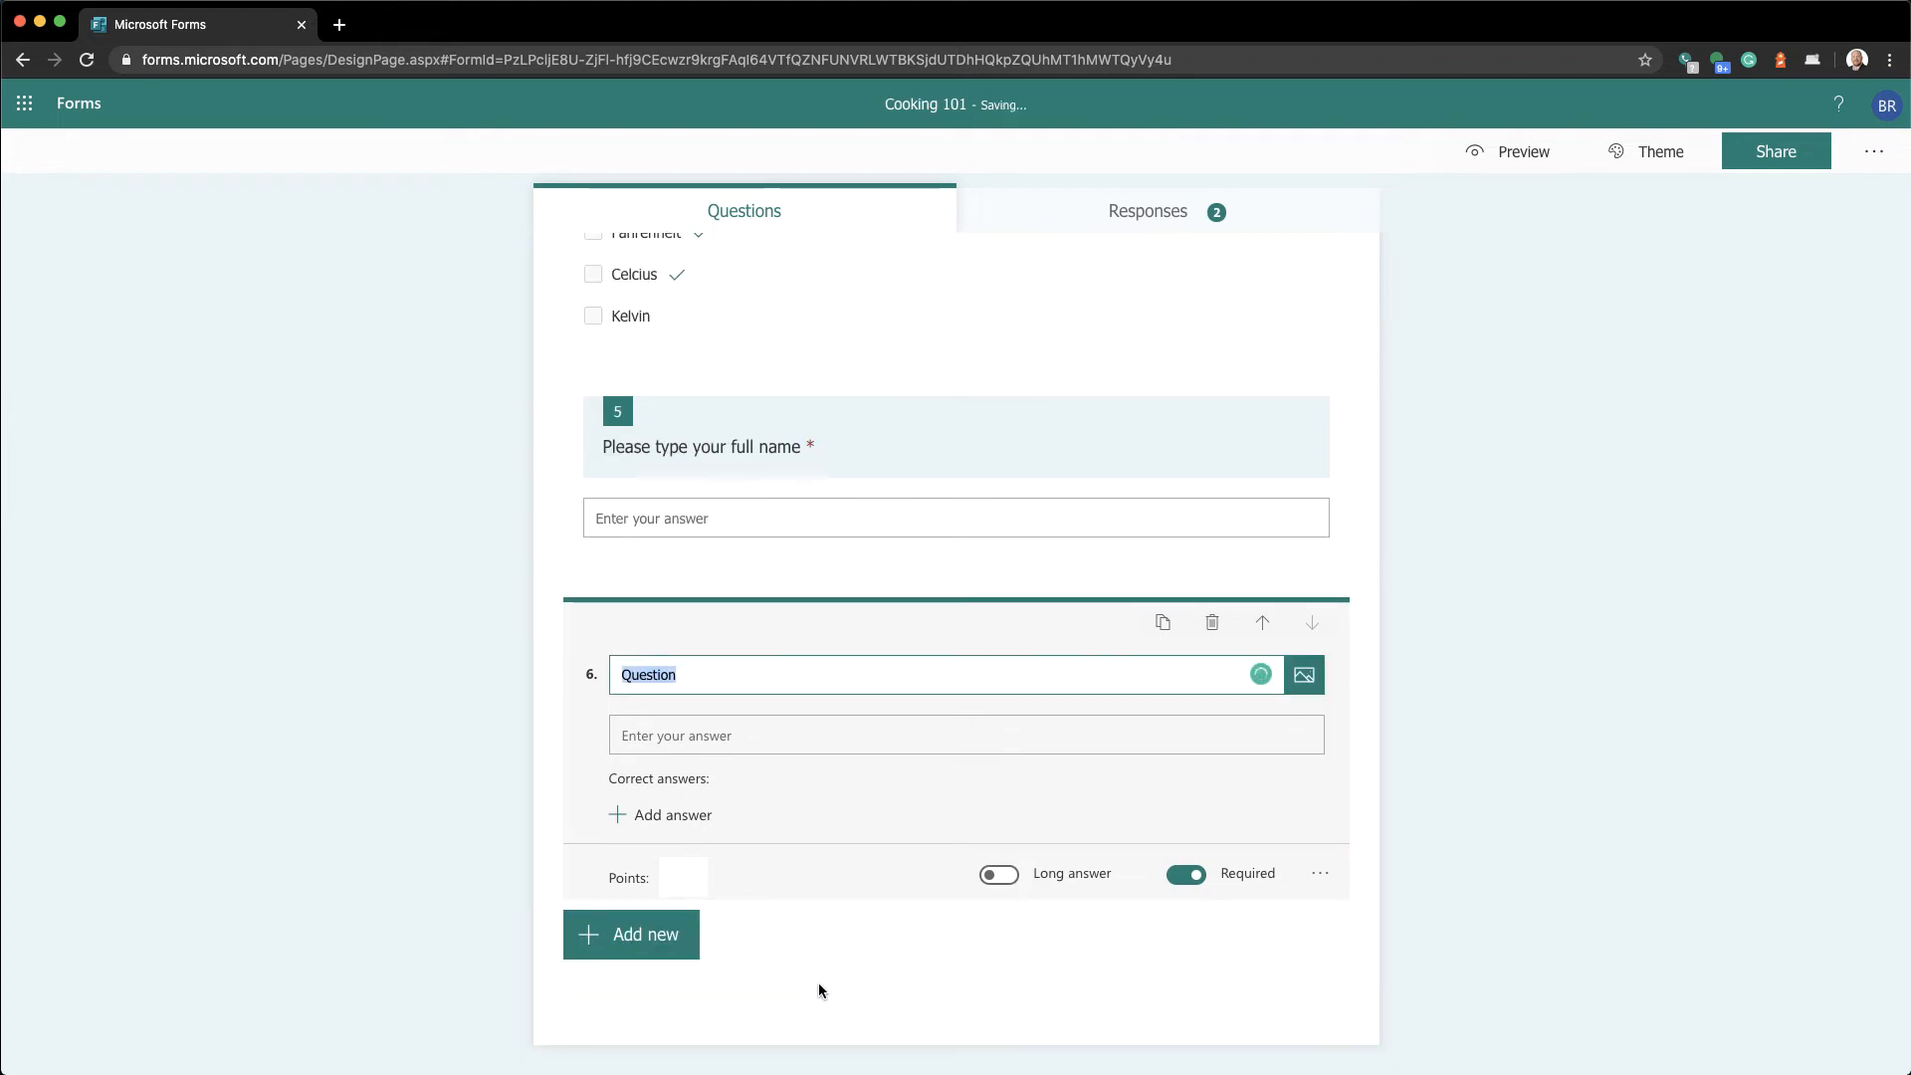
{"action": "type", "text": "Please ty"}
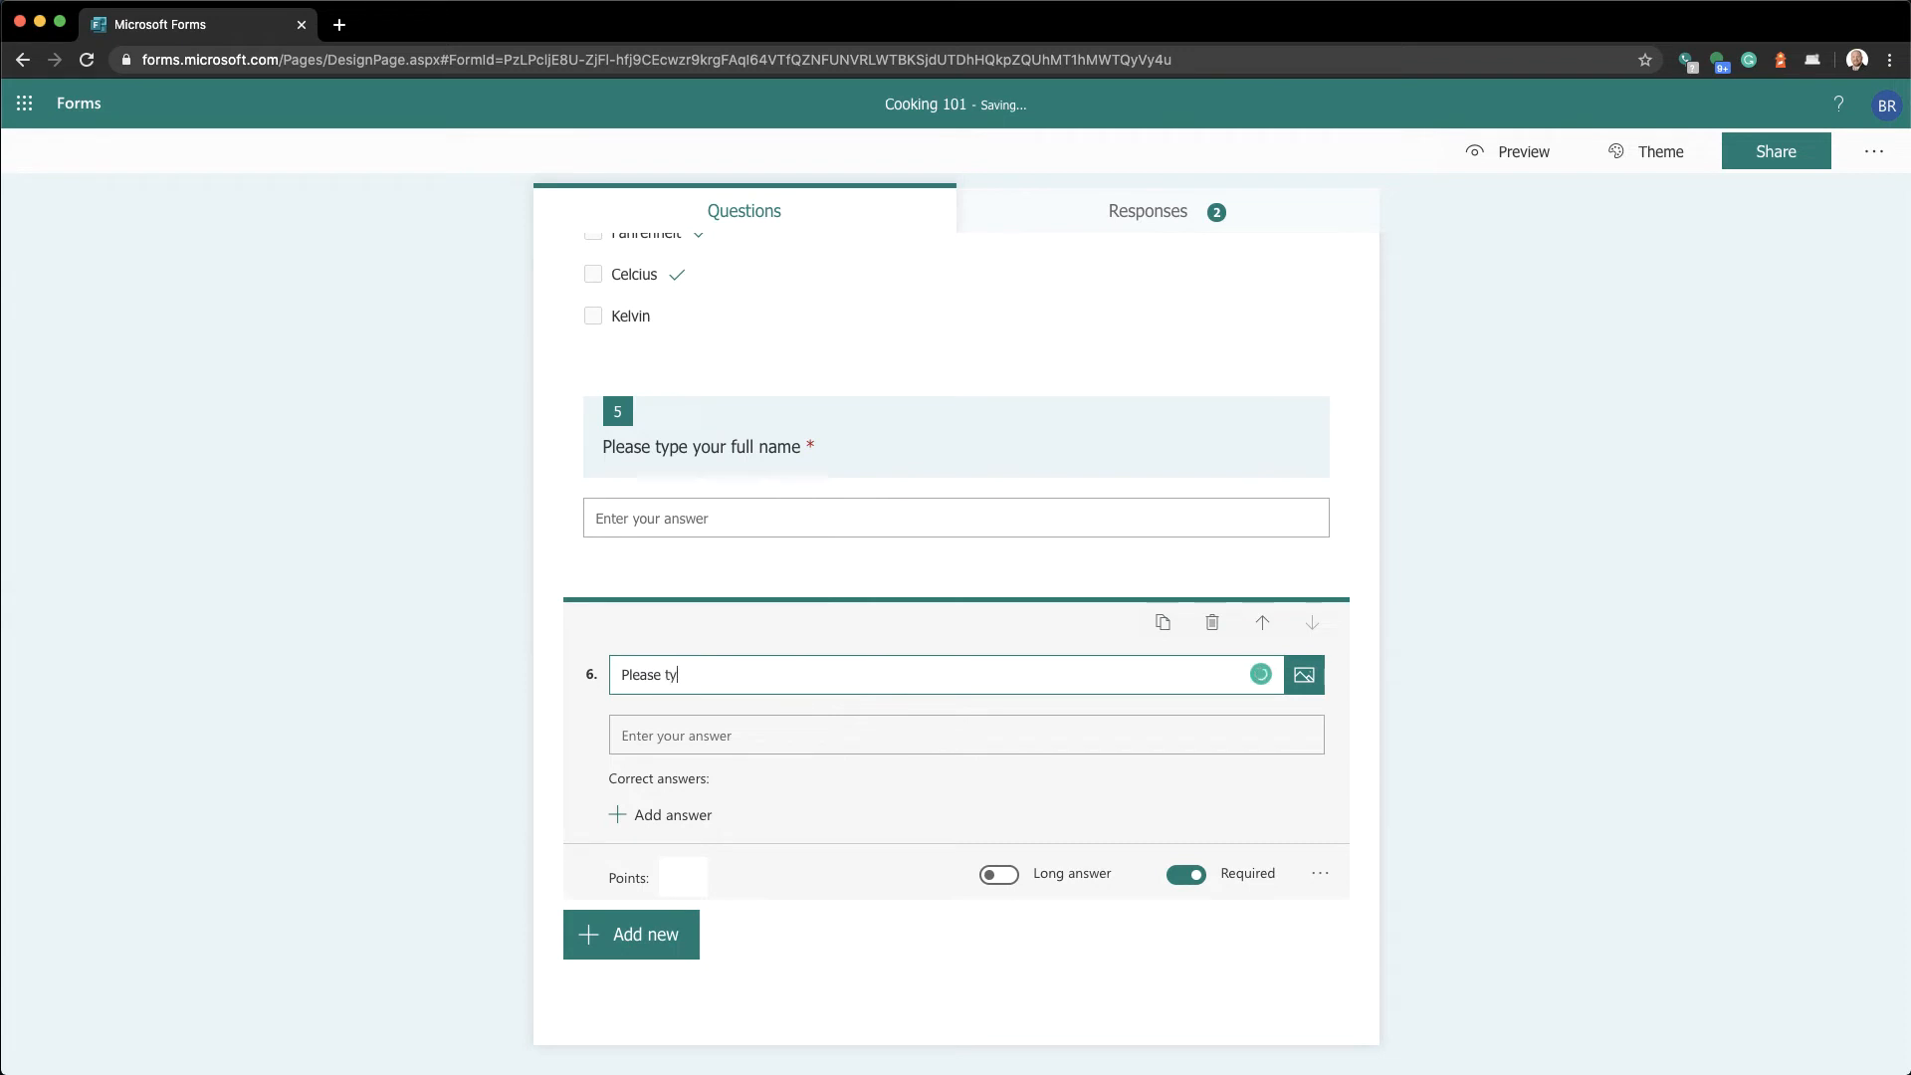
{"action": "type", "text": "pe upir e,ao;"}
{"action": "key", "text": "BackSpace"}
{"action": "key", "text": "BackSpace"}
{"action": "key", "text": "BackSpace"}
{"action": "key", "text": "BackSpace"}
{"action": "key", "text": "BackSpace"}
{"action": "type", "text": "email"}
{"action": "key", "text": "alt+BackSpace"}
{"action": "key", "text": "alt+BackSpace"}
{"action": "type", "text": "your email address."}
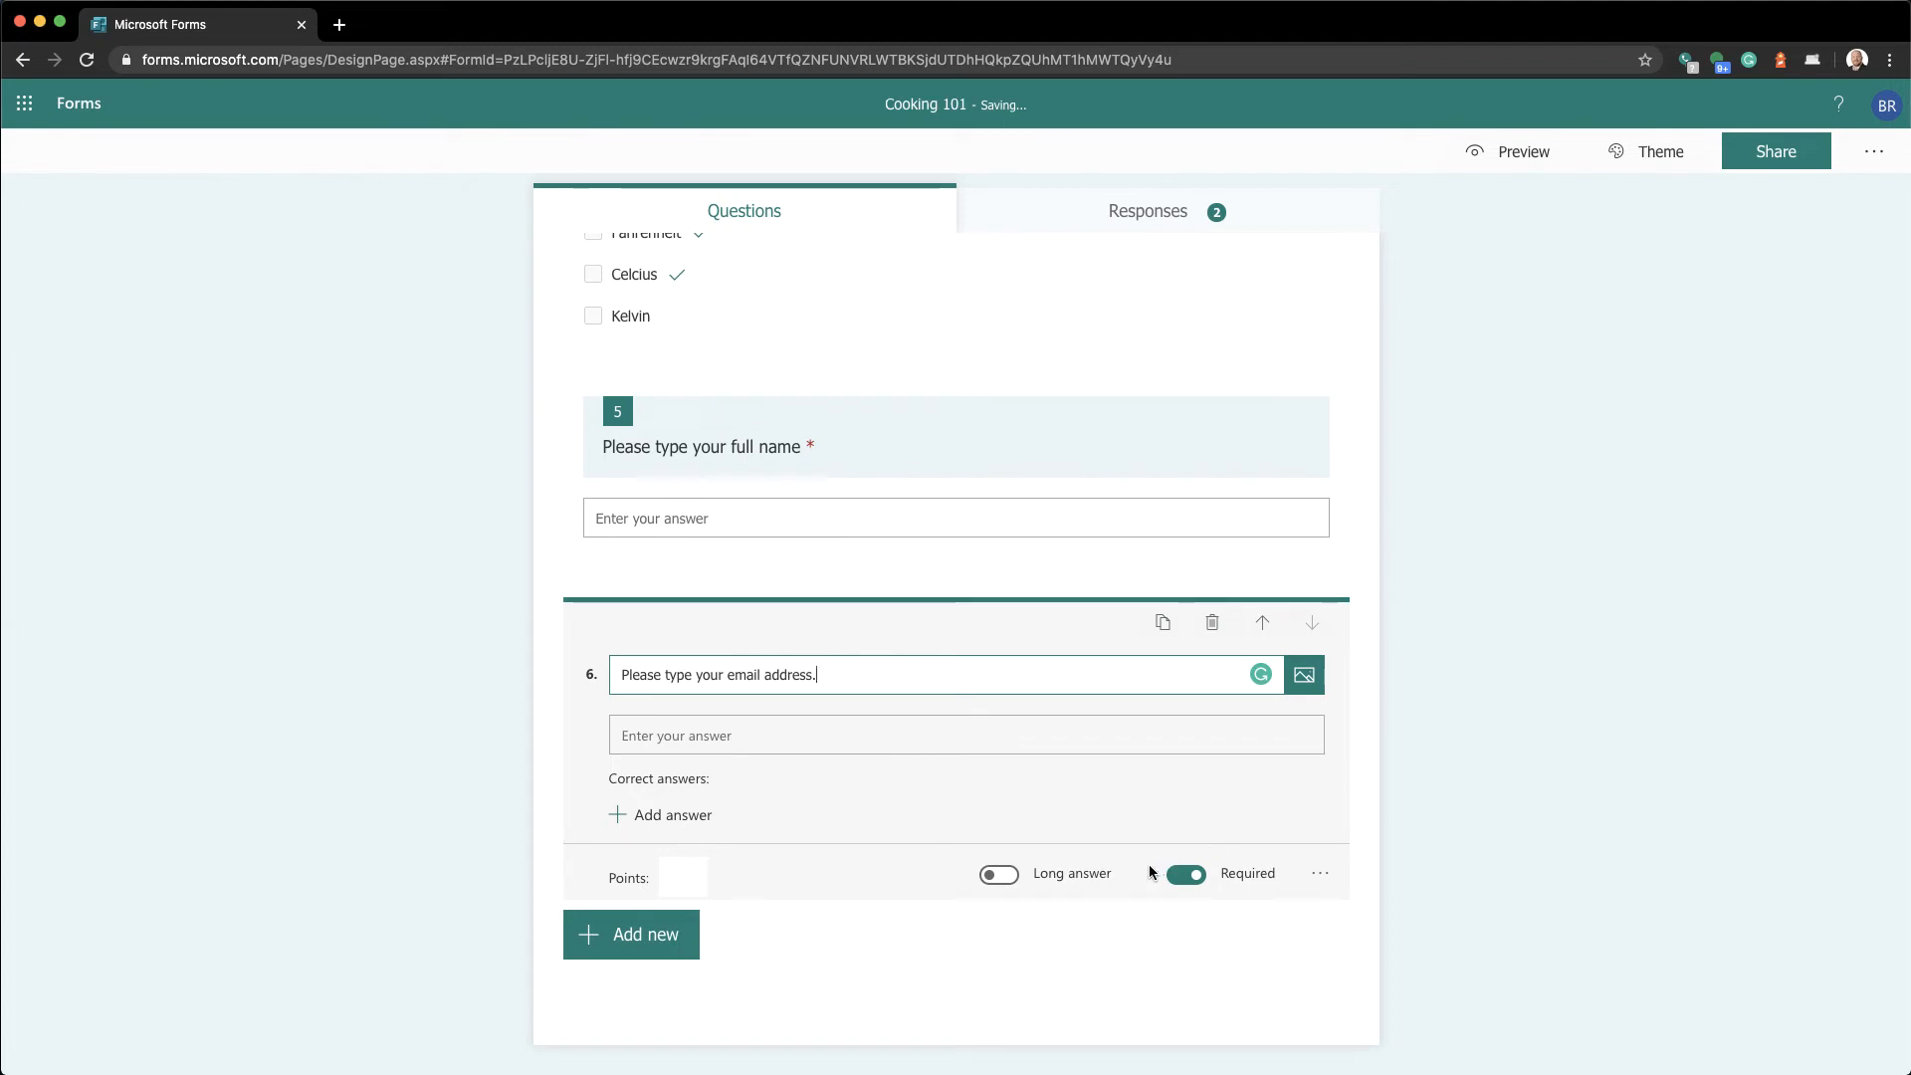
{"action": "left_click", "coordinate": [975, 966]}
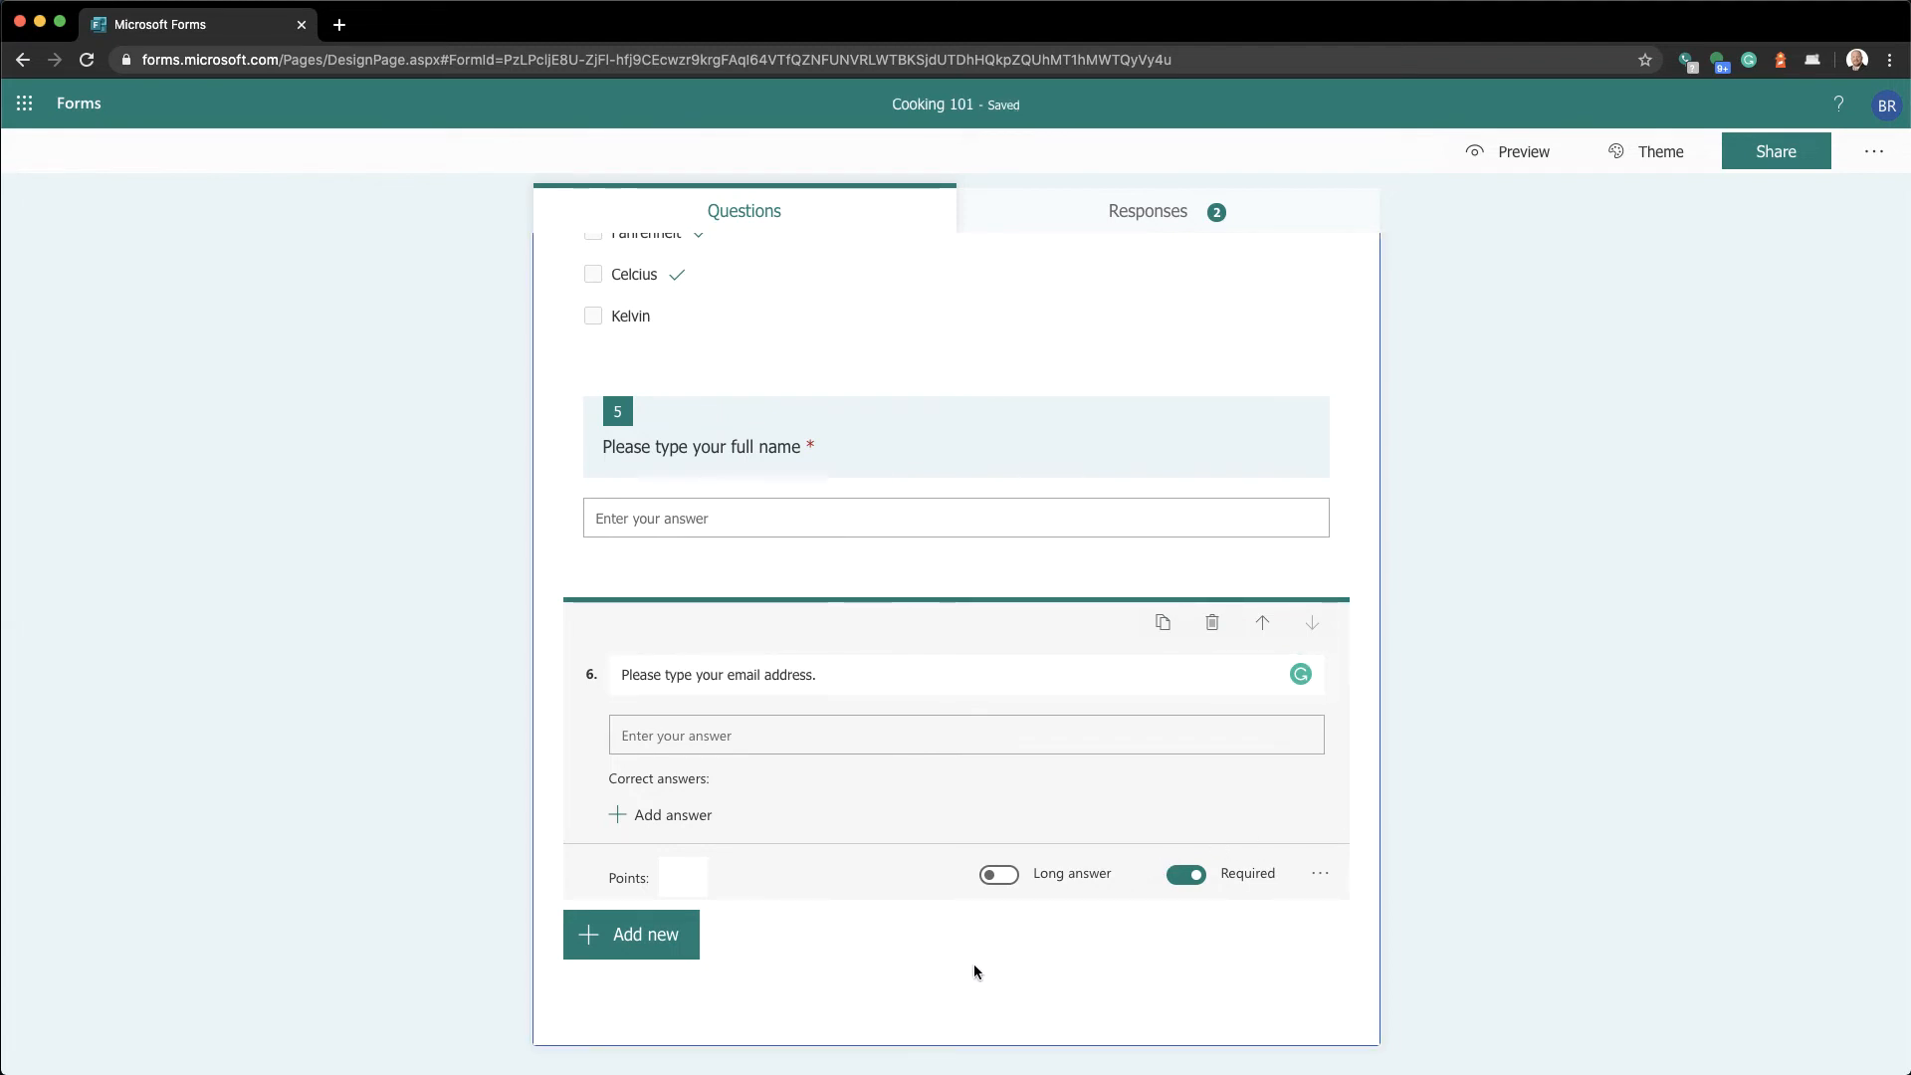
{"action": "left_click", "coordinate": [1167, 213]}
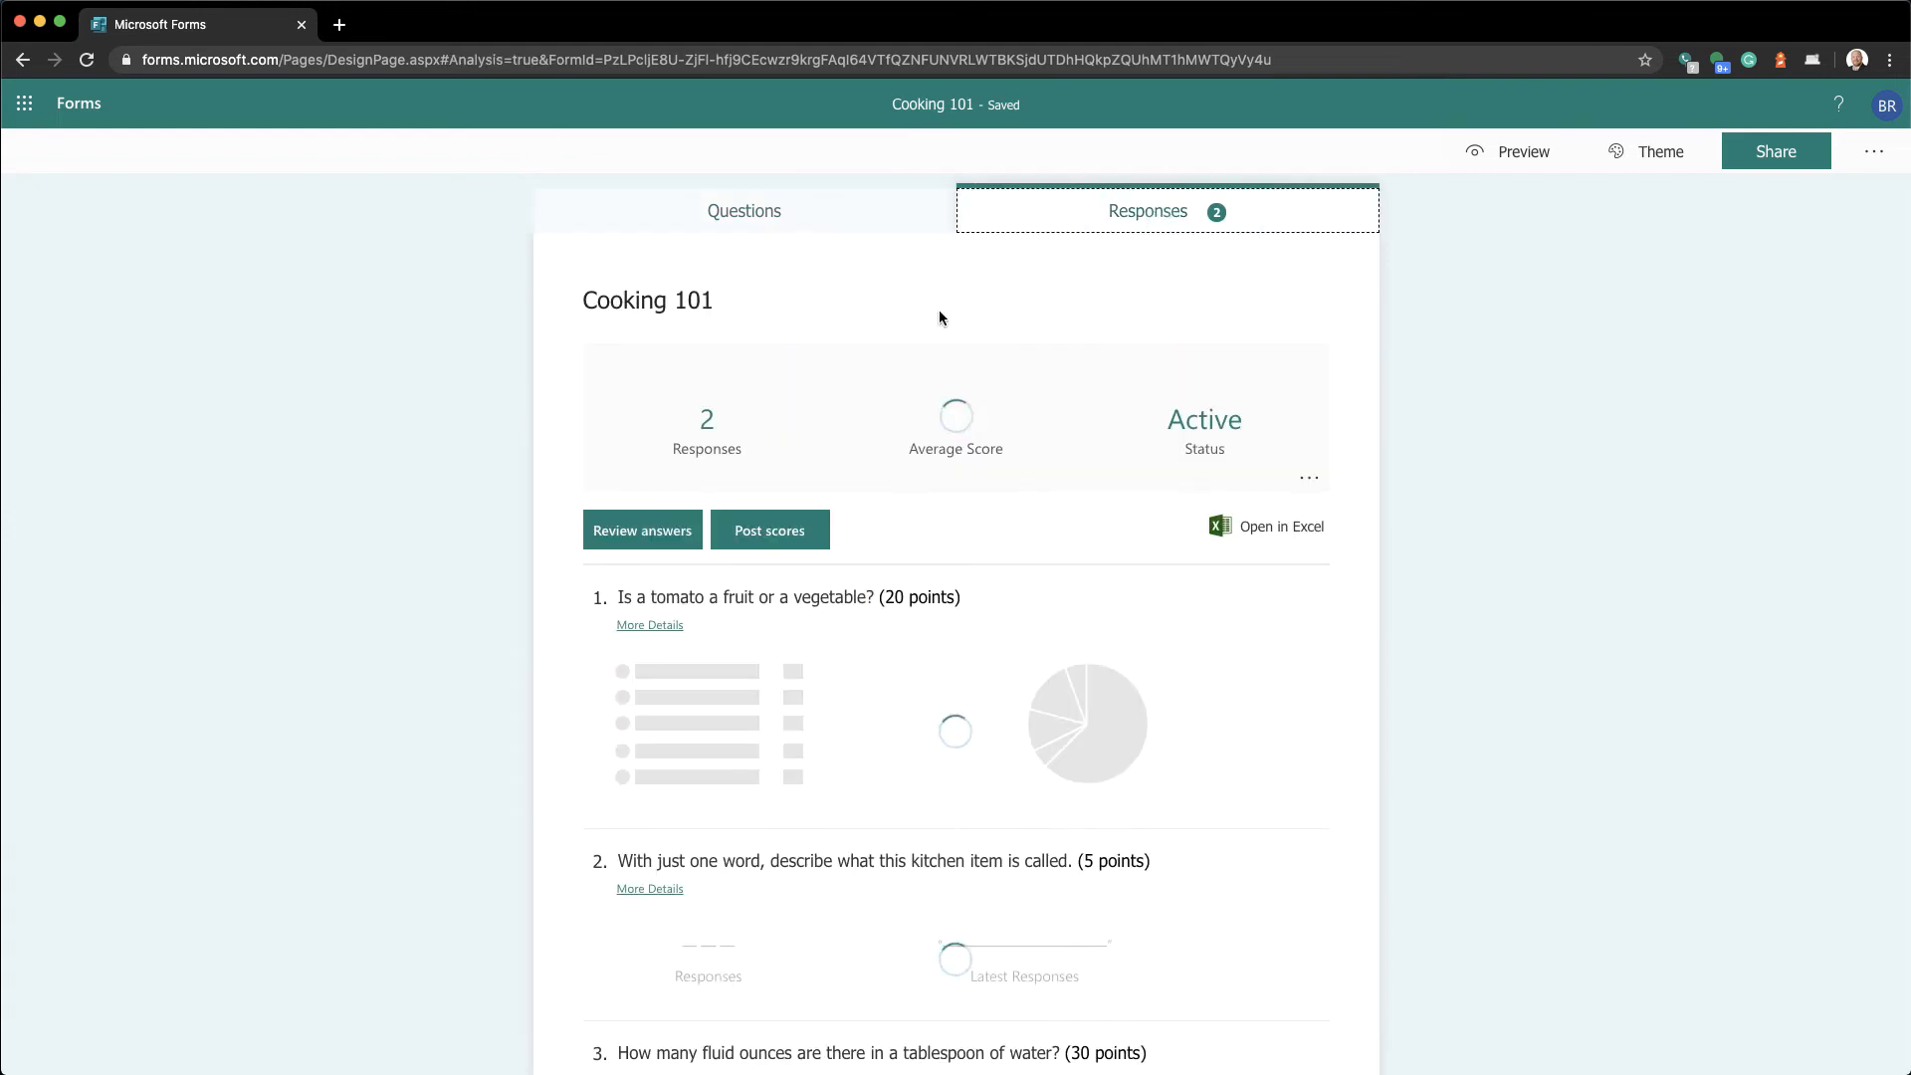
{"action": "left_click", "coordinate": [638, 542]}
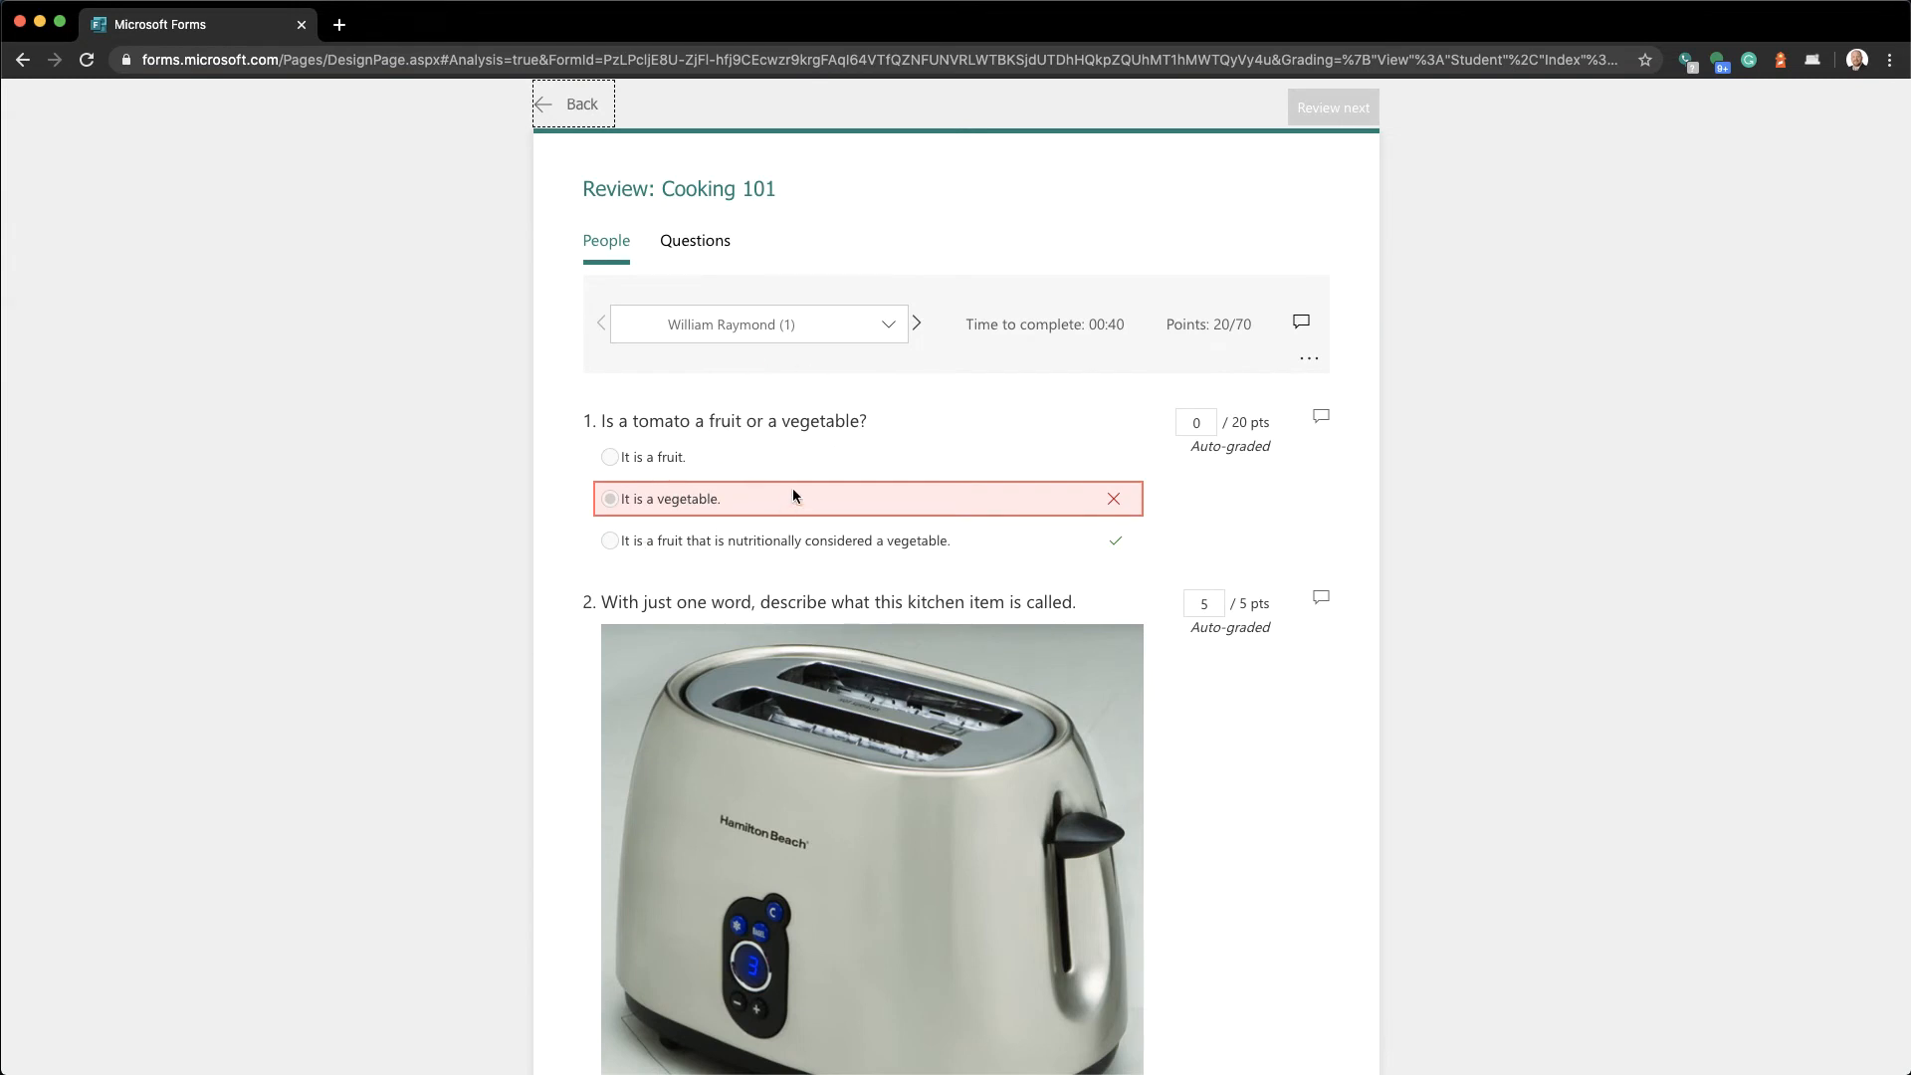
{"action": "scroll", "coordinate": [832, 625], "scroll_direction": "down", "scroll_amount": 7}
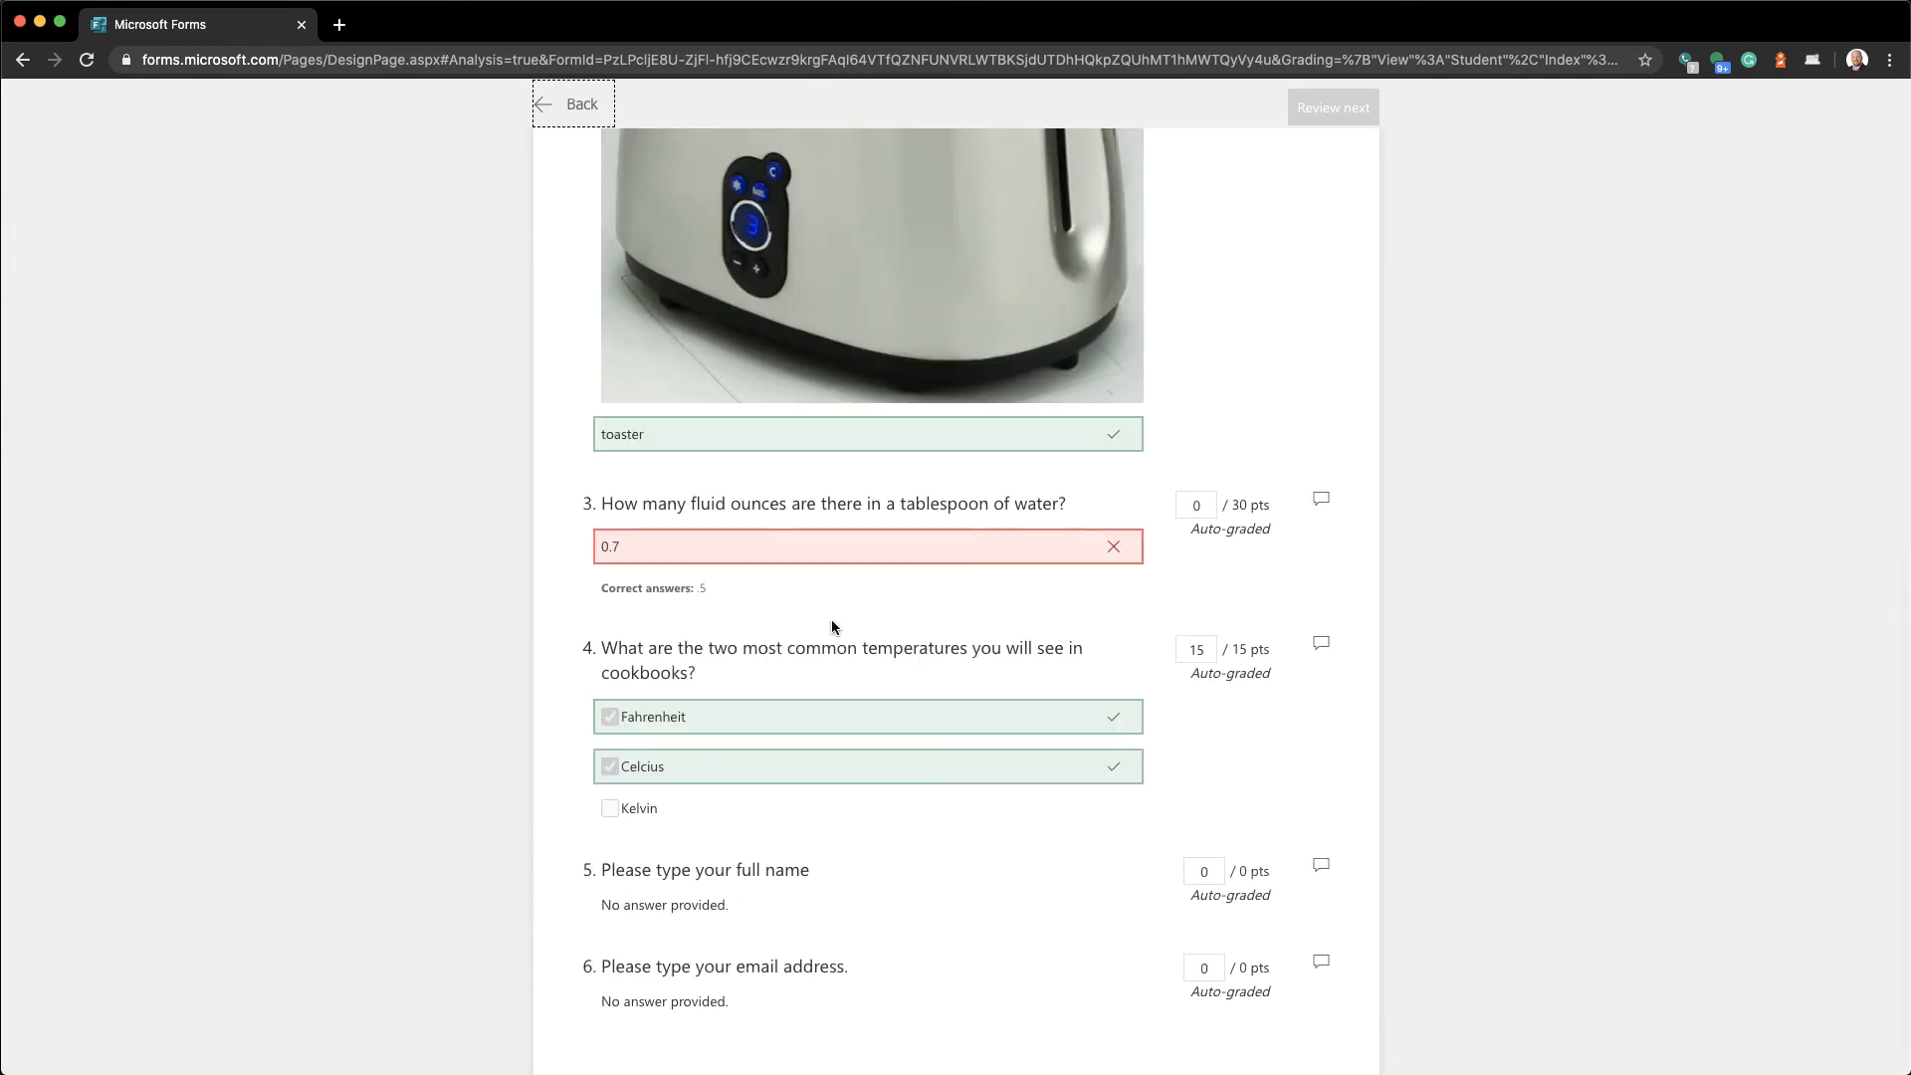
{"action": "scroll", "coordinate": [832, 625], "scroll_direction": "up", "scroll_amount": 7}
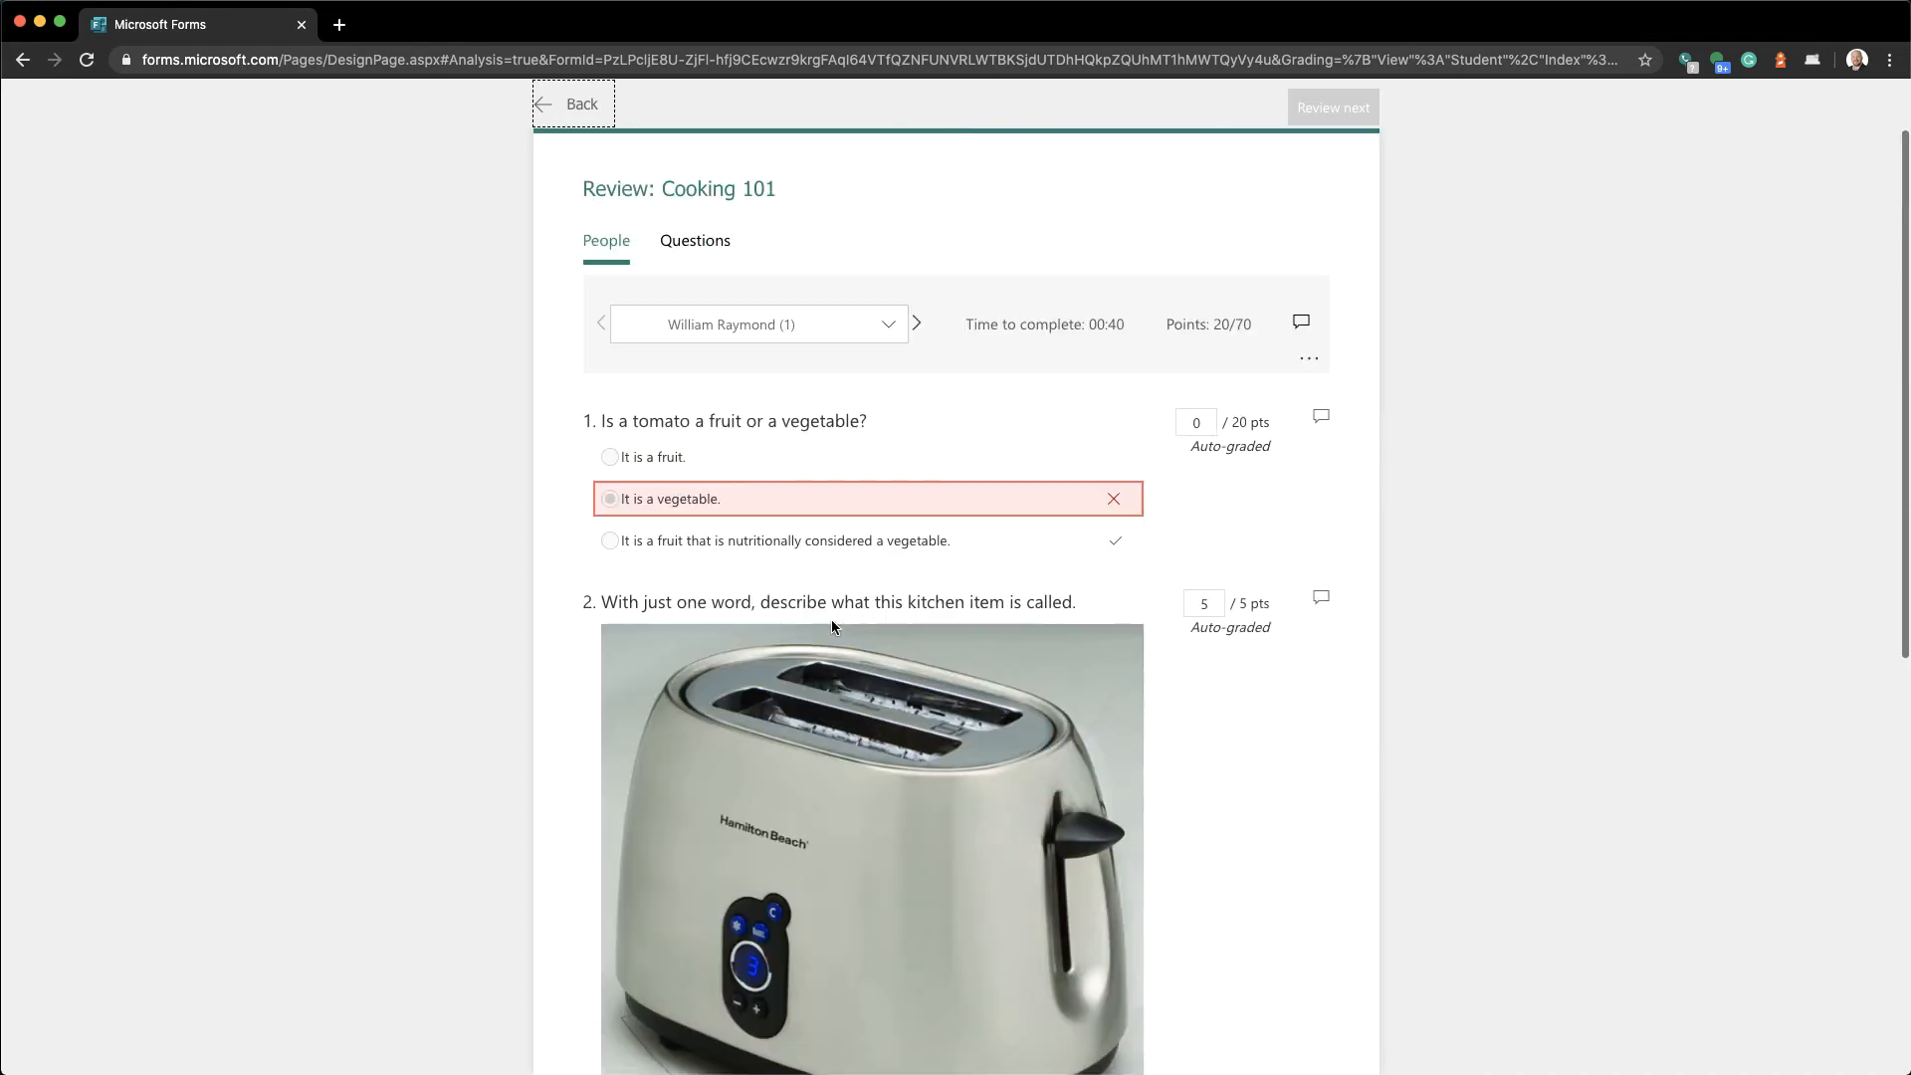
{"action": "scroll", "coordinate": [832, 625], "scroll_direction": "down", "scroll_amount": 1}
{"action": "scroll", "coordinate": [832, 625], "scroll_direction": "up", "scroll_amount": 1}
{"action": "left_click", "coordinate": [551, 108]}
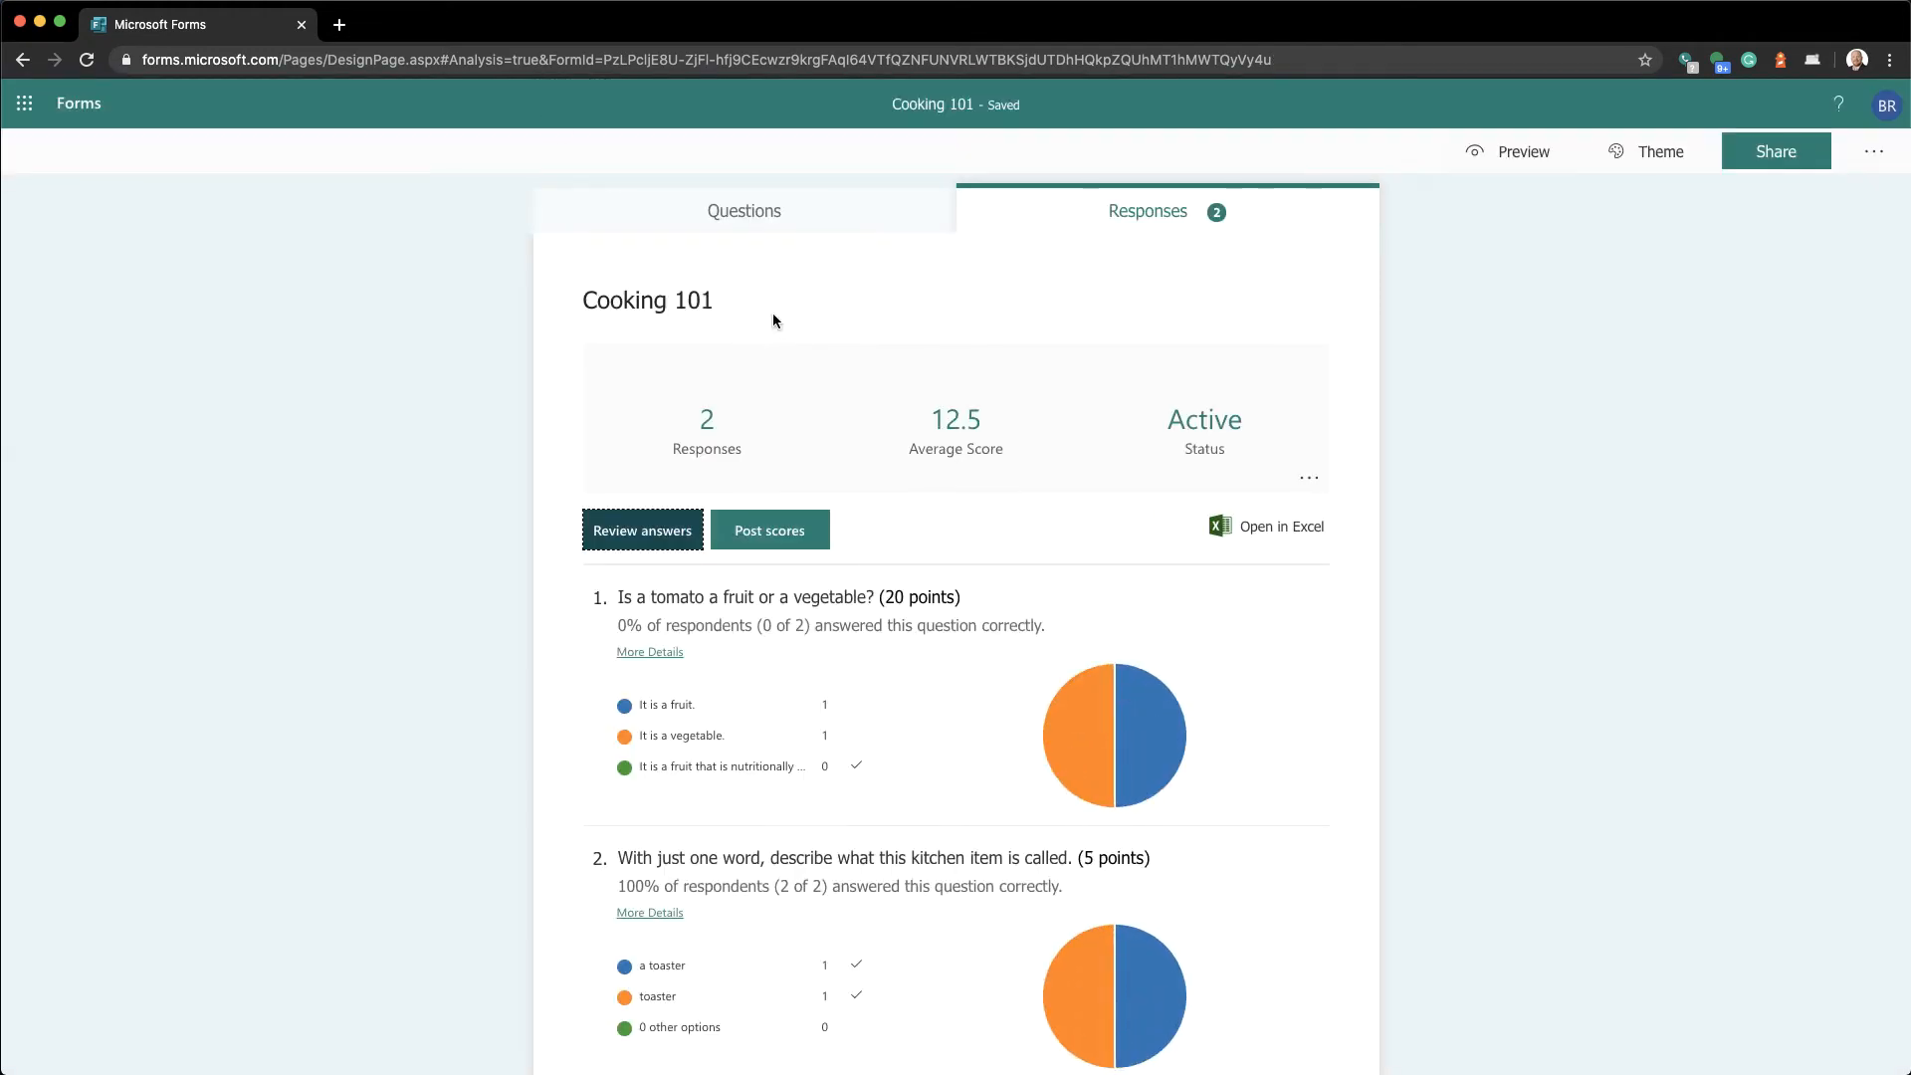
{"action": "left_click", "coordinate": [789, 215]}
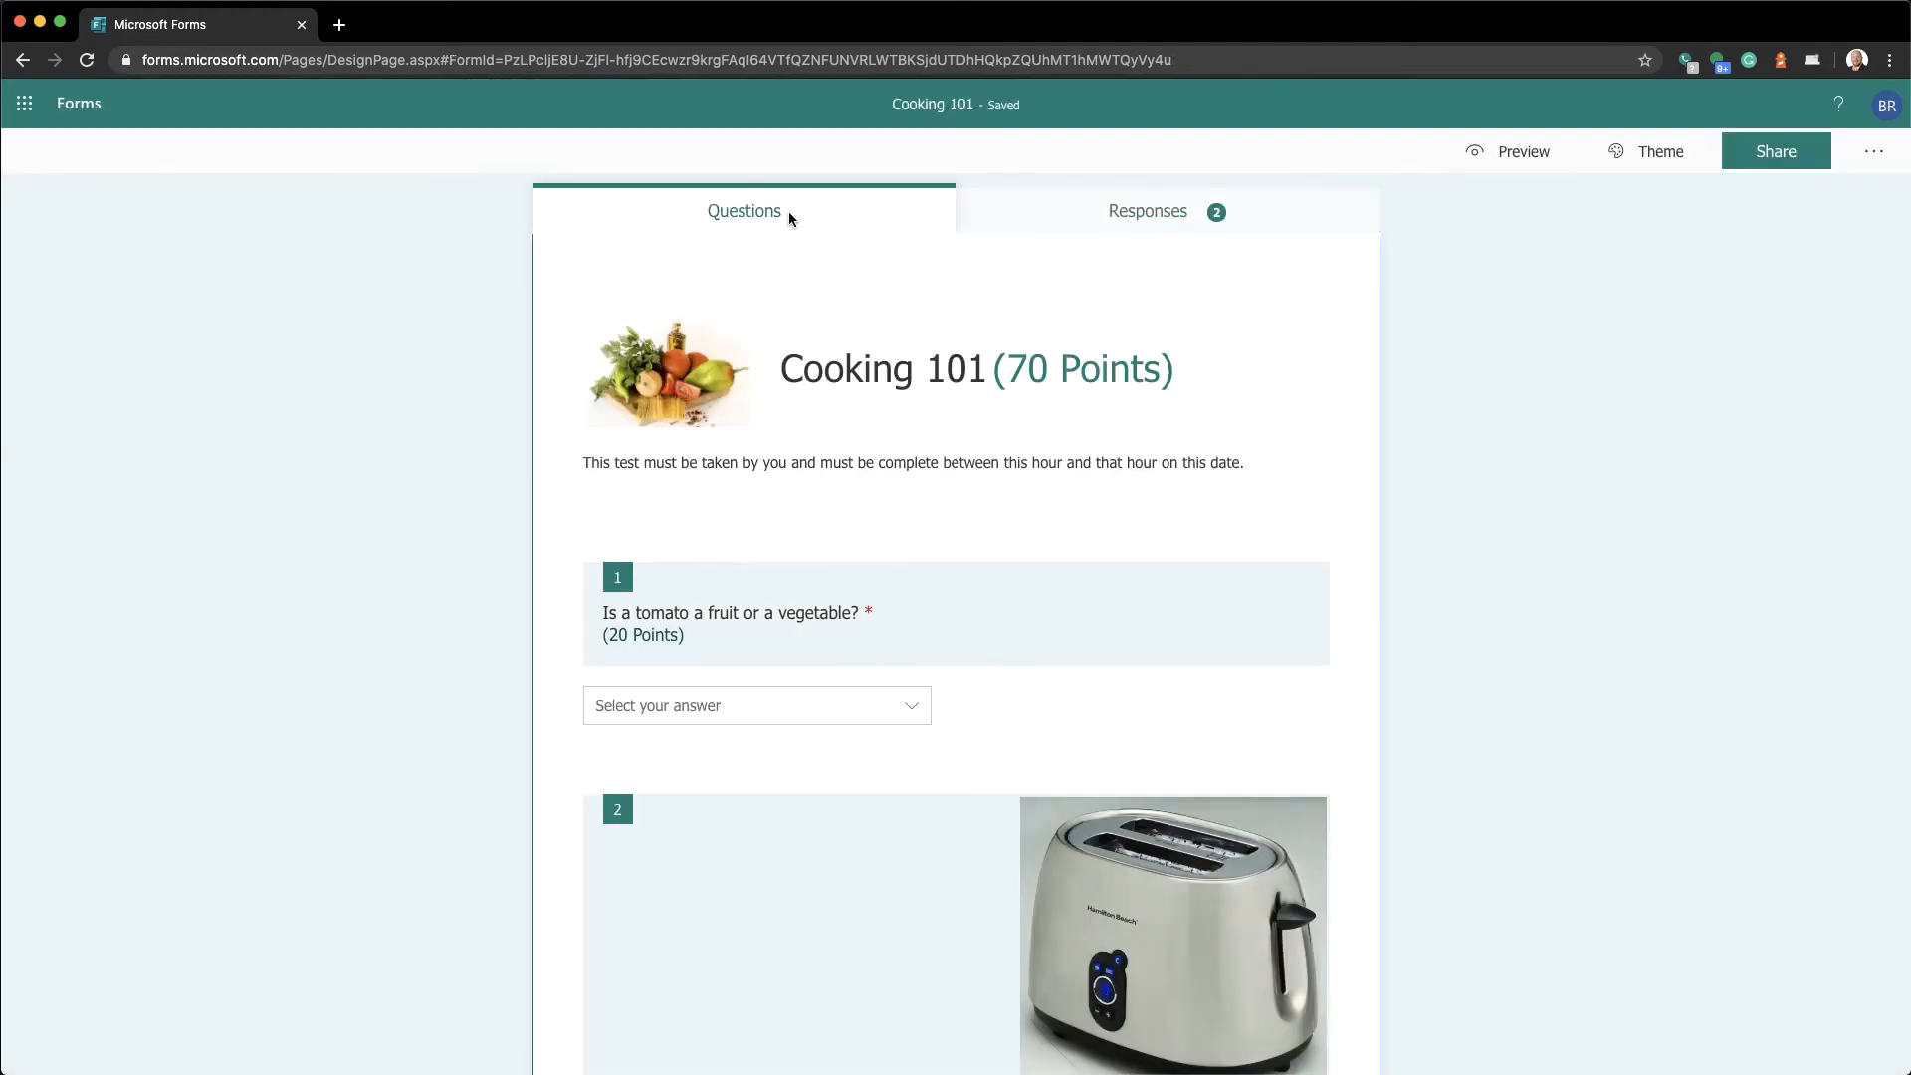
{"action": "scroll", "coordinate": [787, 733], "scroll_direction": "down", "scroll_amount": 10}
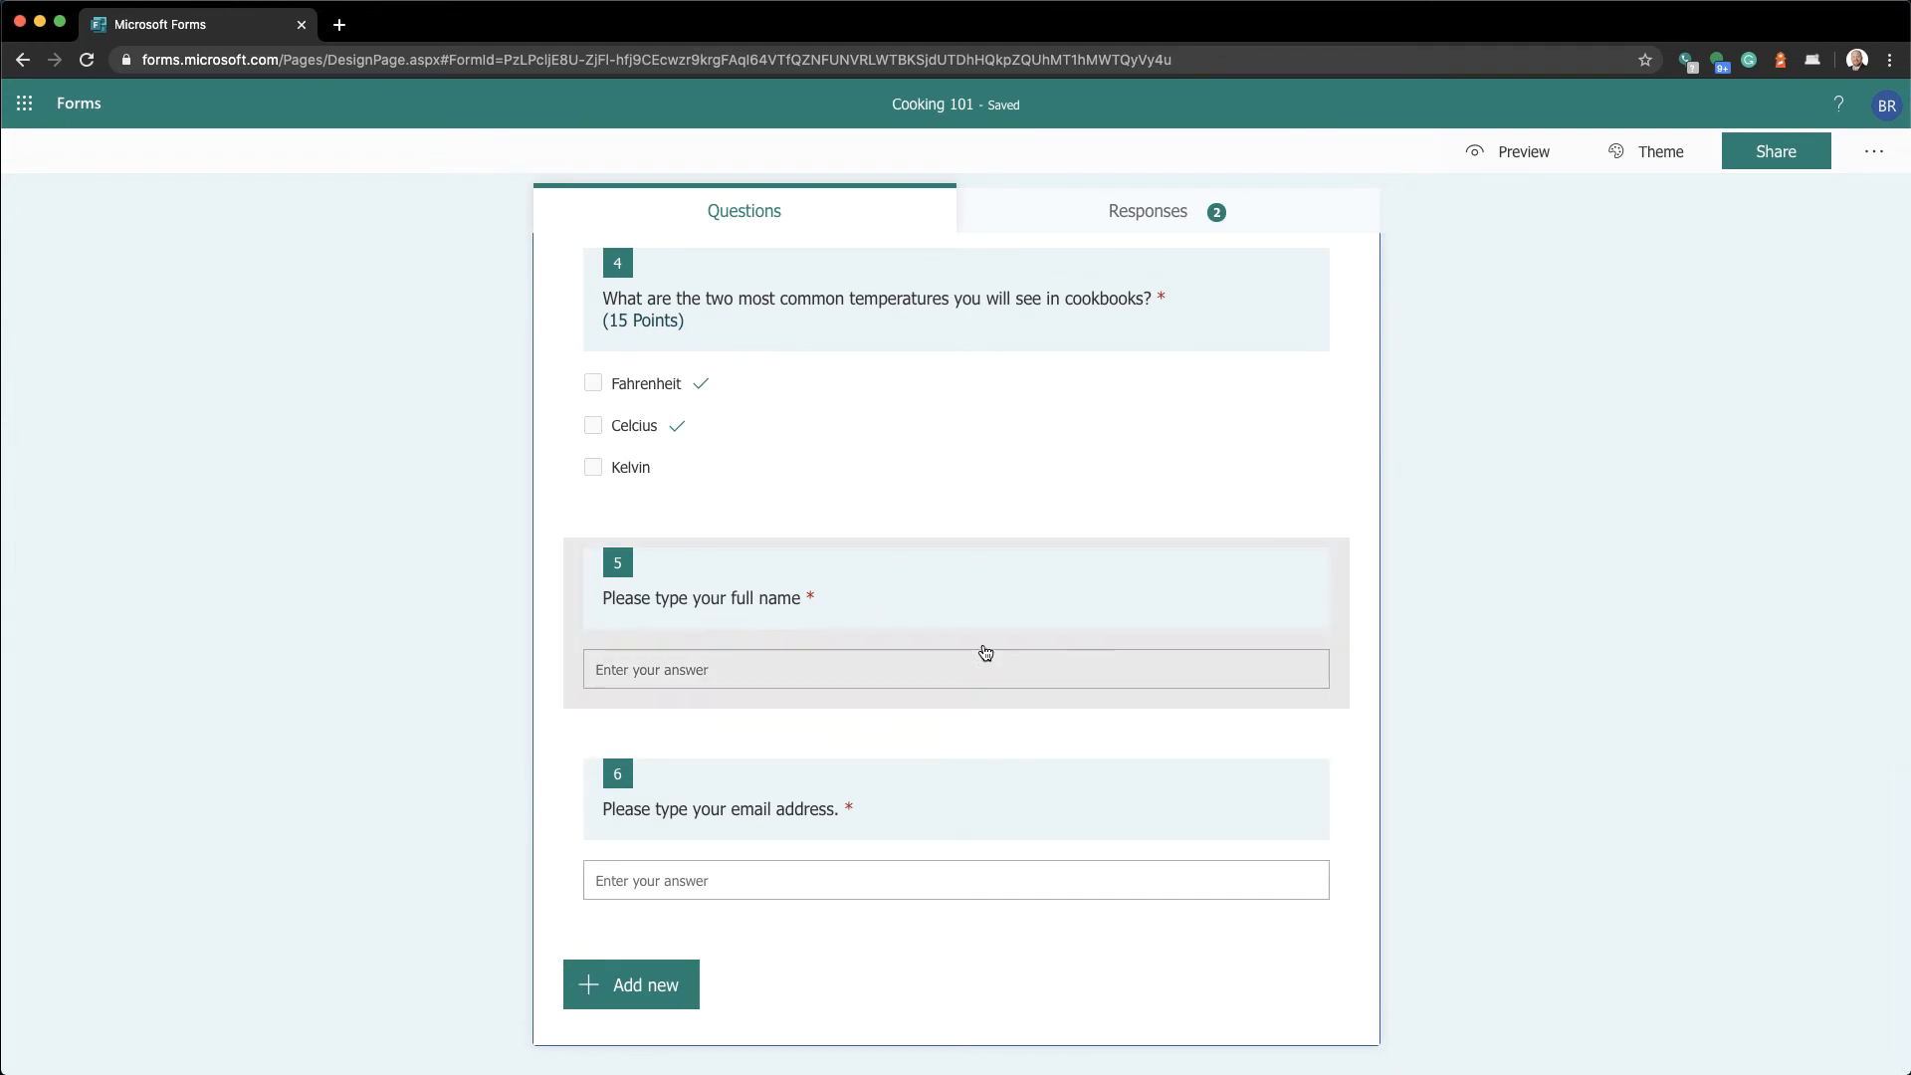
Move the full name question up four places to become question 1
{"action": "left_click", "coordinate": [985, 652]}
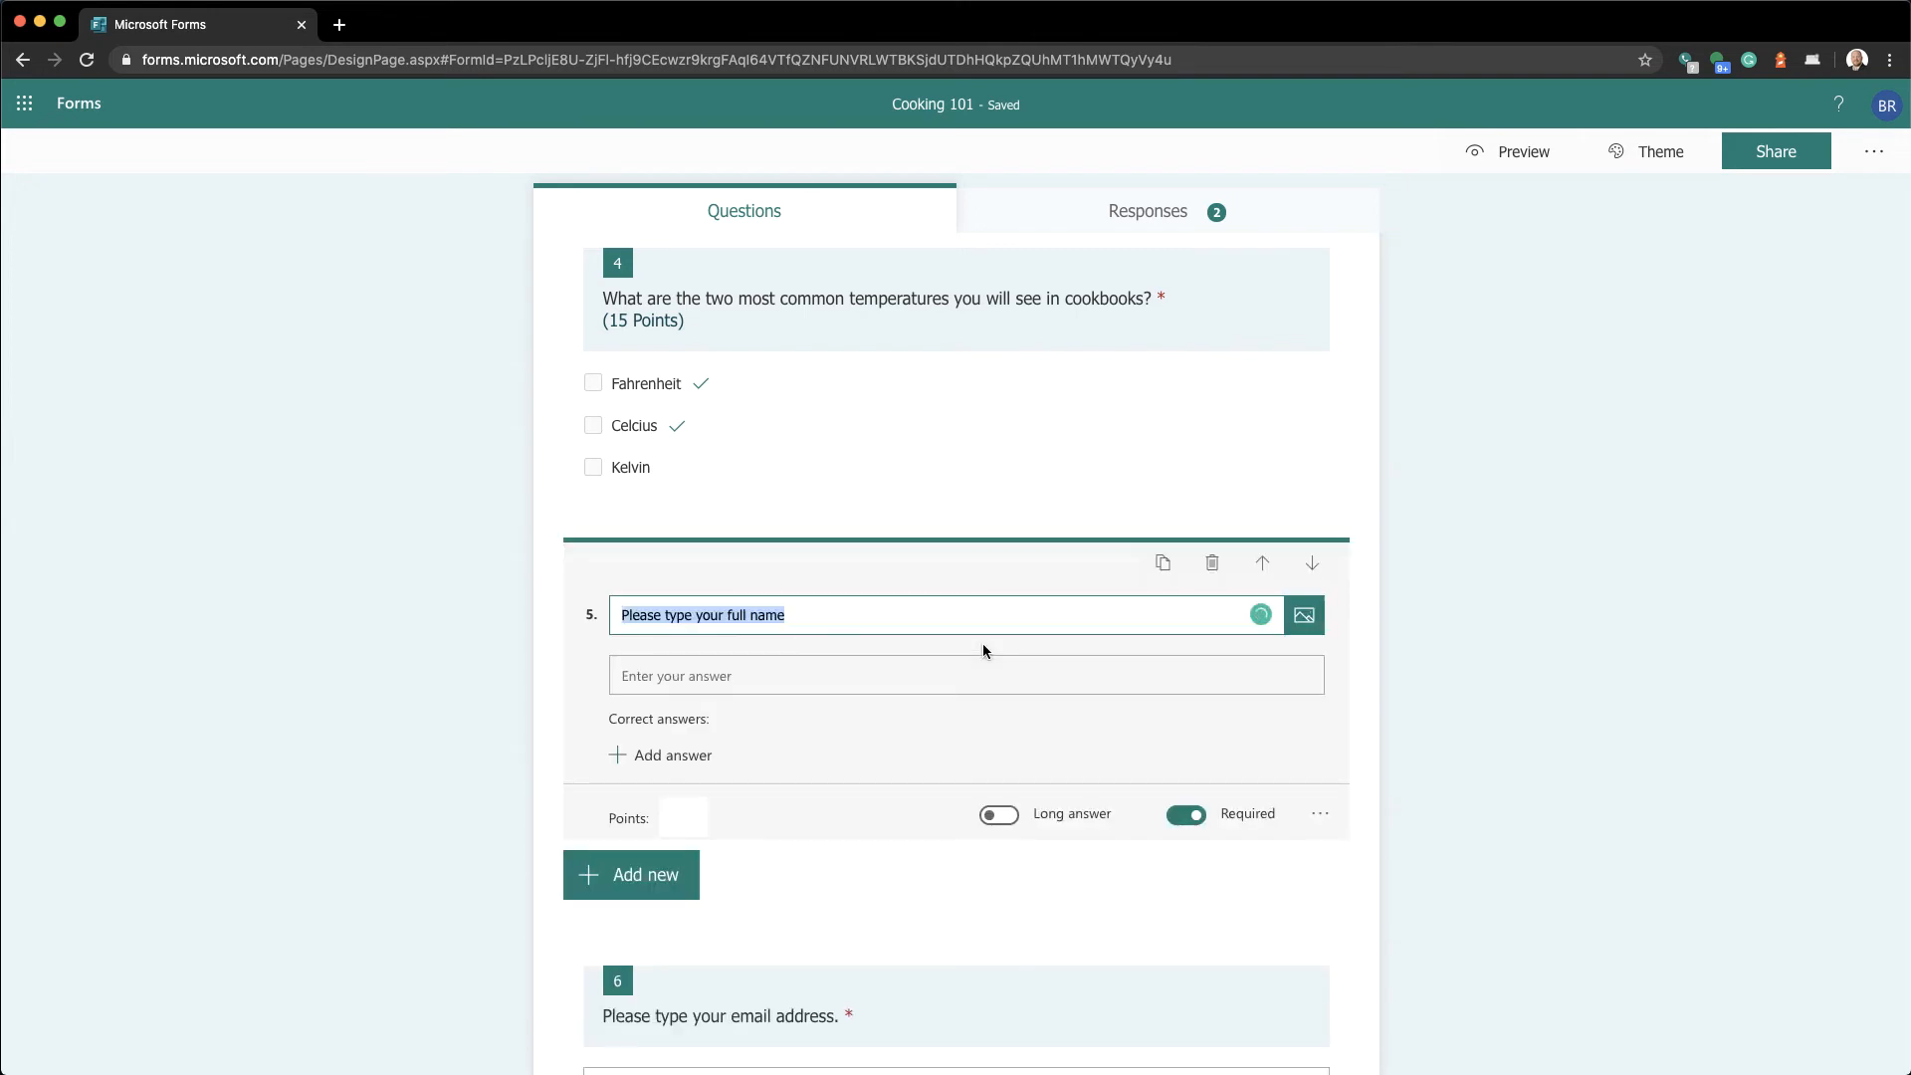
{"action": "left_click", "coordinate": [1262, 565]}
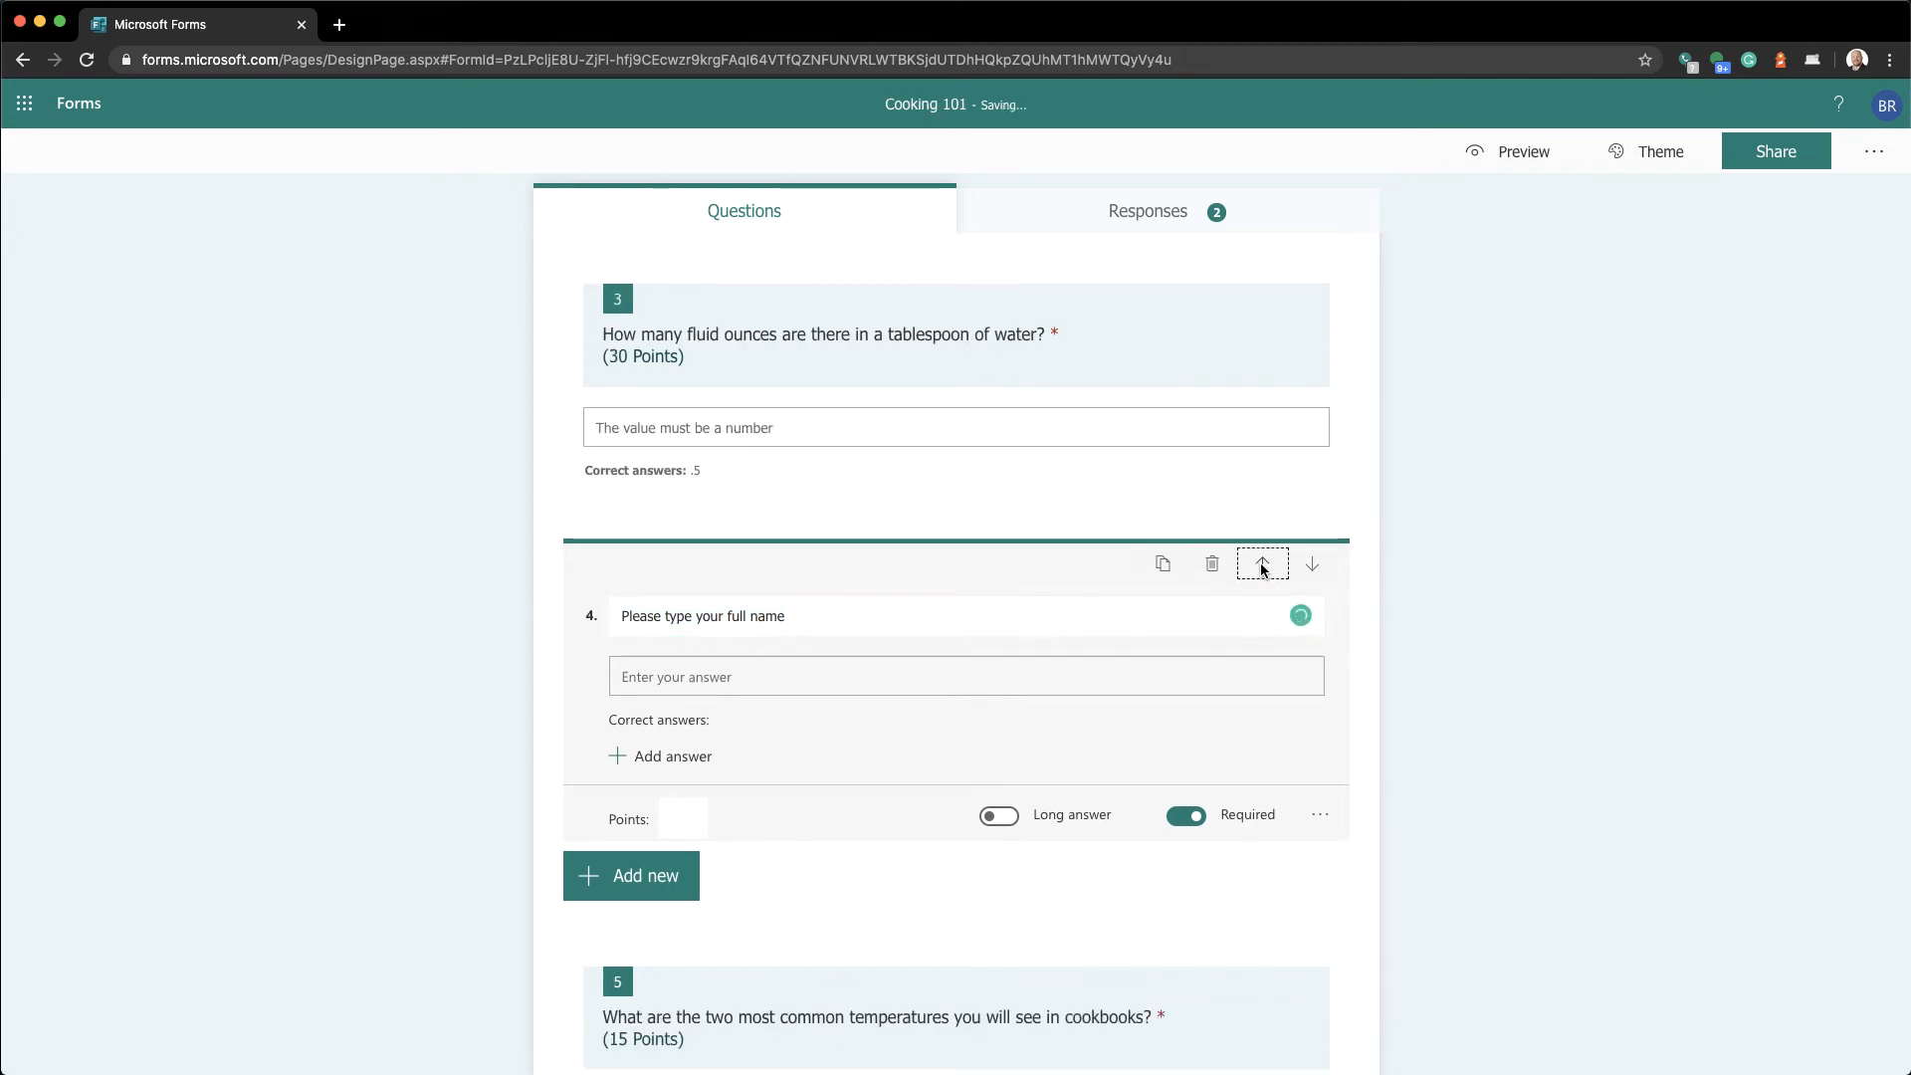
{"action": "left_click", "coordinate": [1262, 564]}
{"action": "left_click", "coordinate": [1262, 565]}
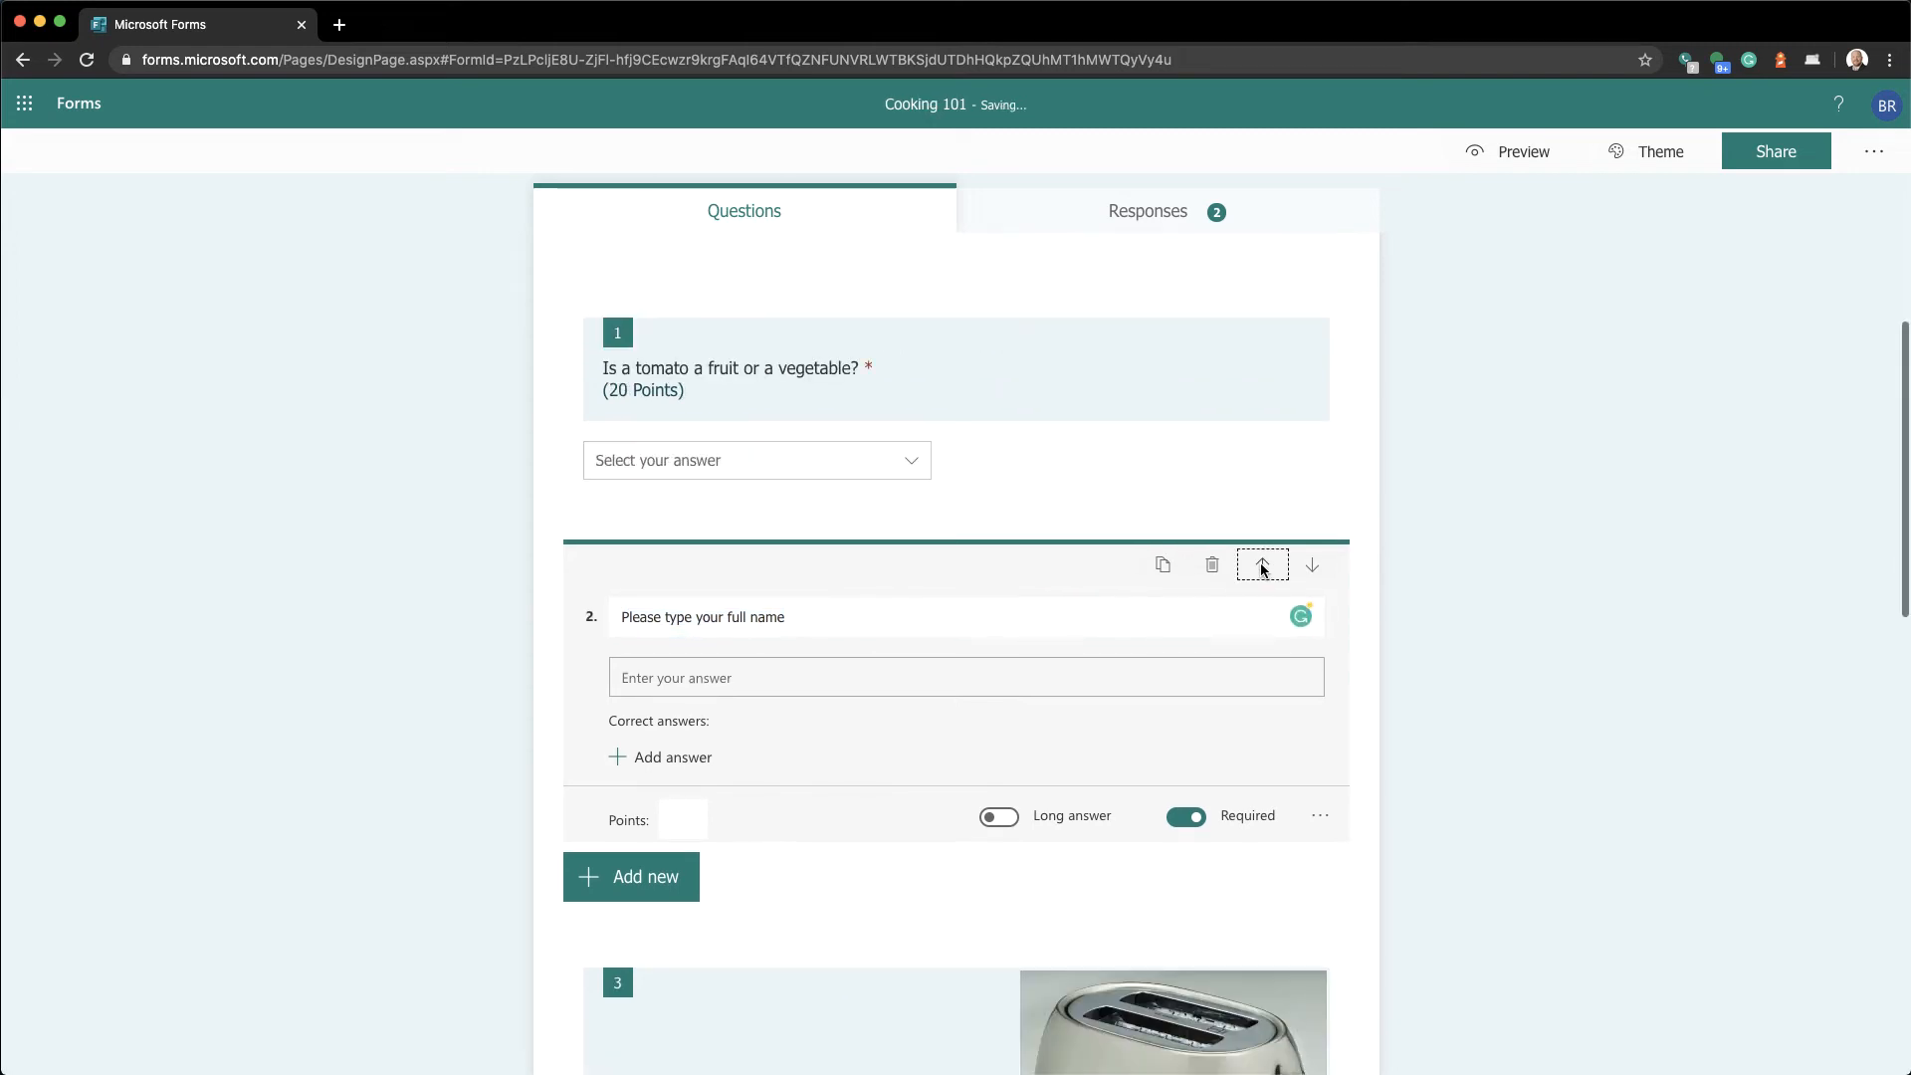
{"action": "left_click", "coordinate": [1262, 565]}
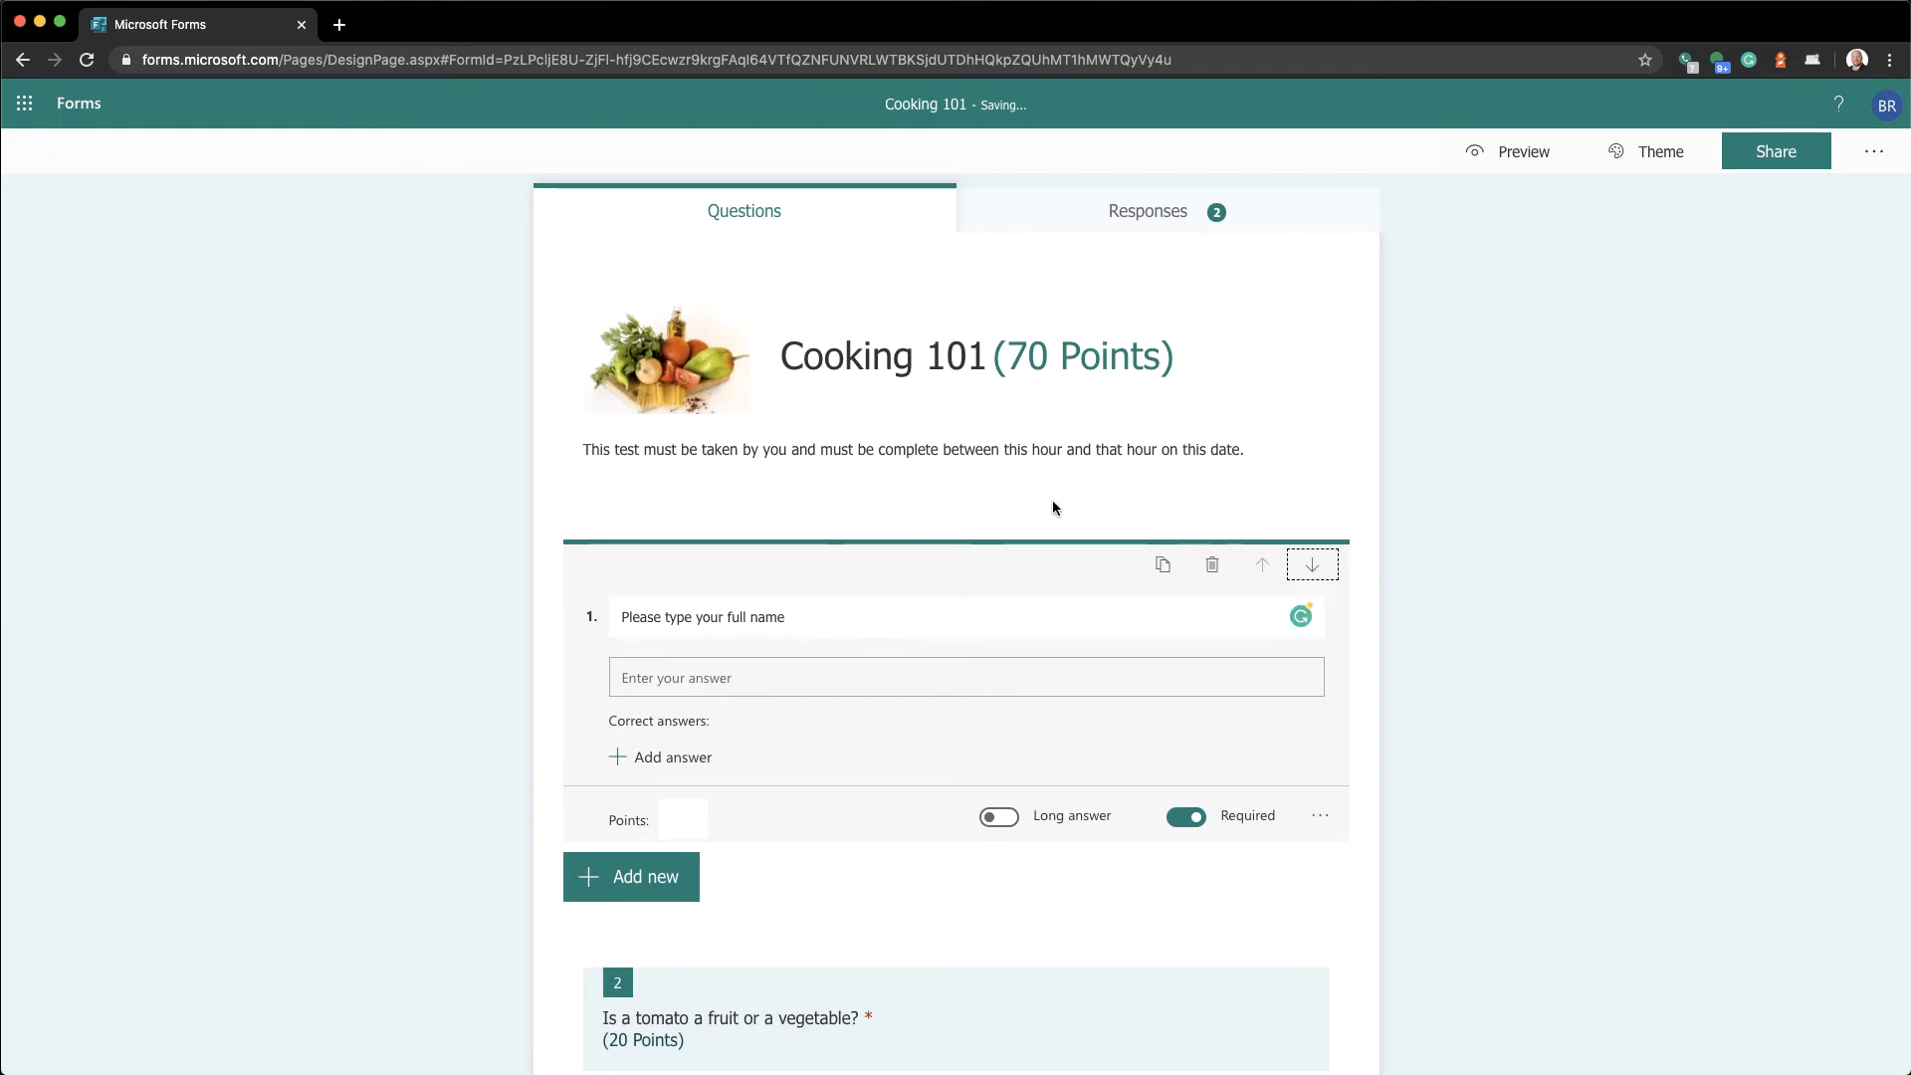
{"action": "scroll", "coordinate": [1053, 508], "scroll_direction": "down", "scroll_amount": 10}
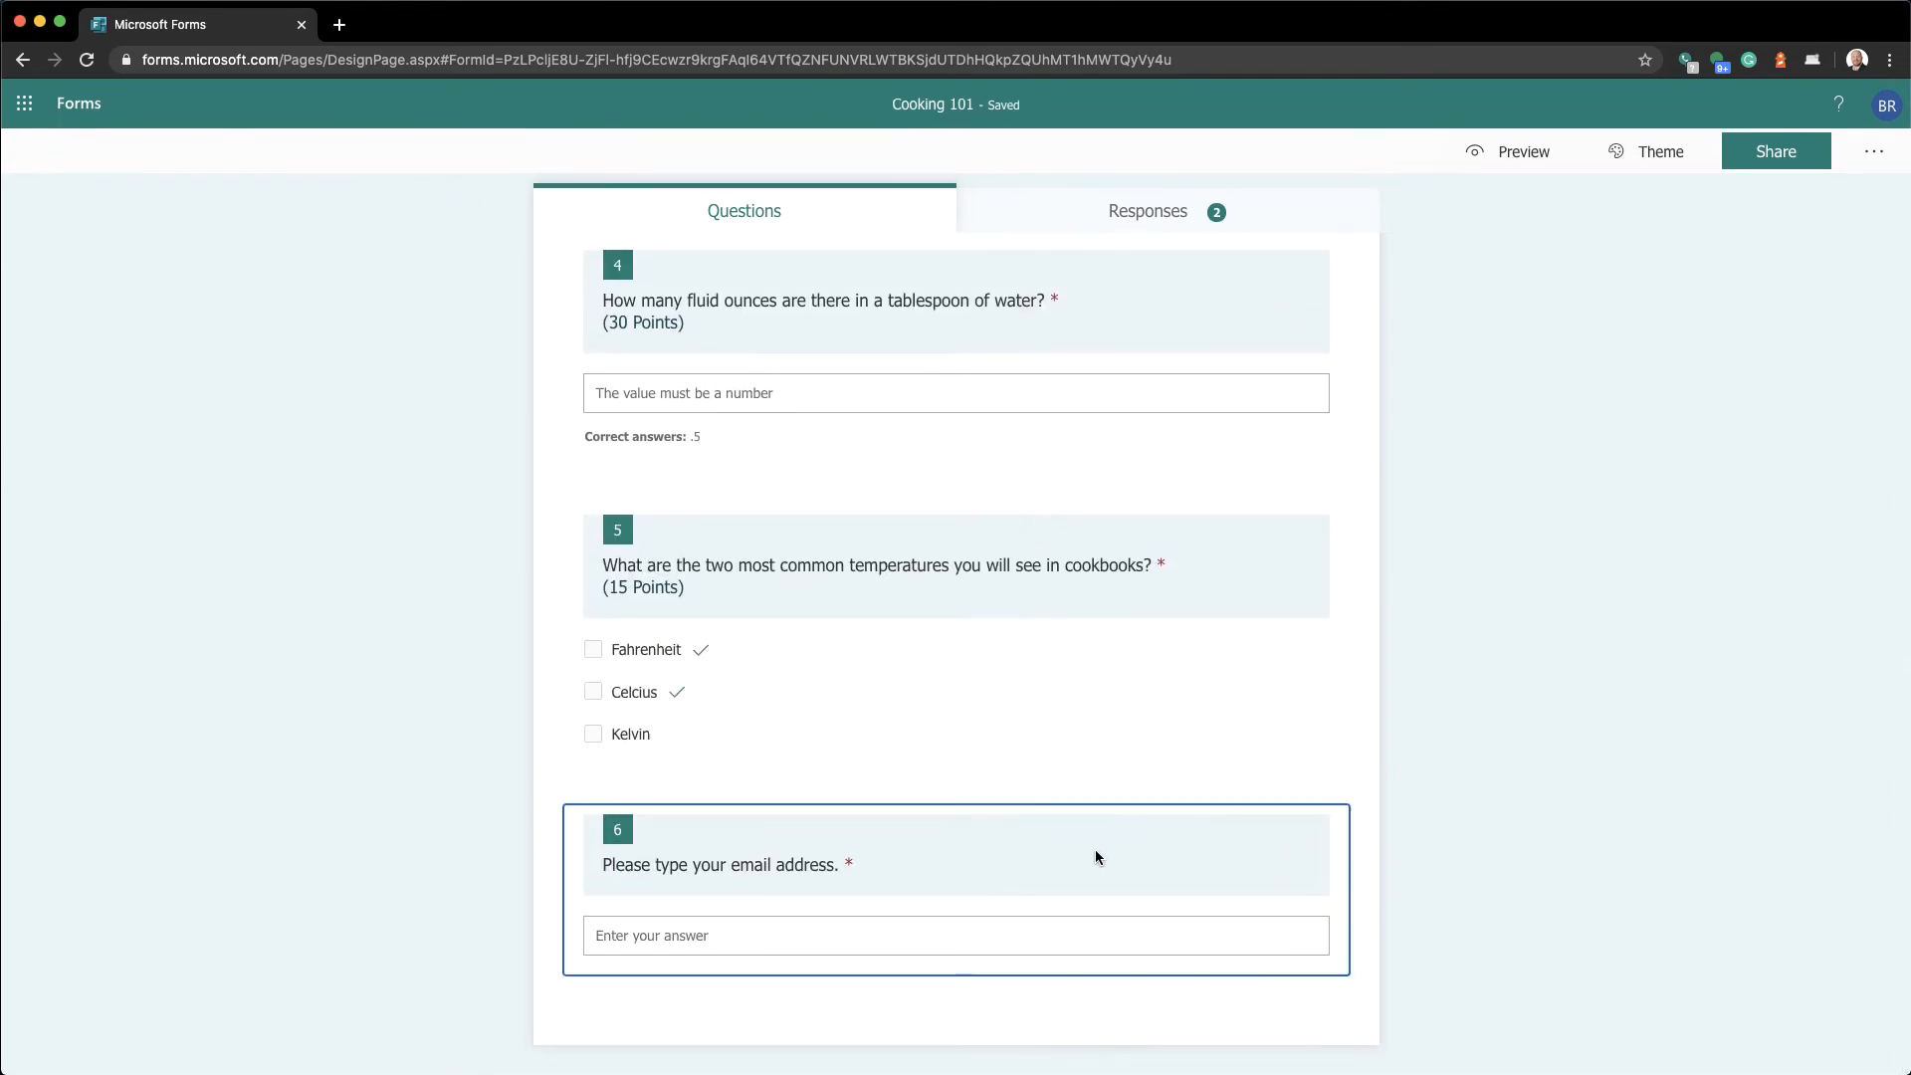
Move the email address question up to sit second, right below full name
{"action": "left_click", "coordinate": [1094, 850]}
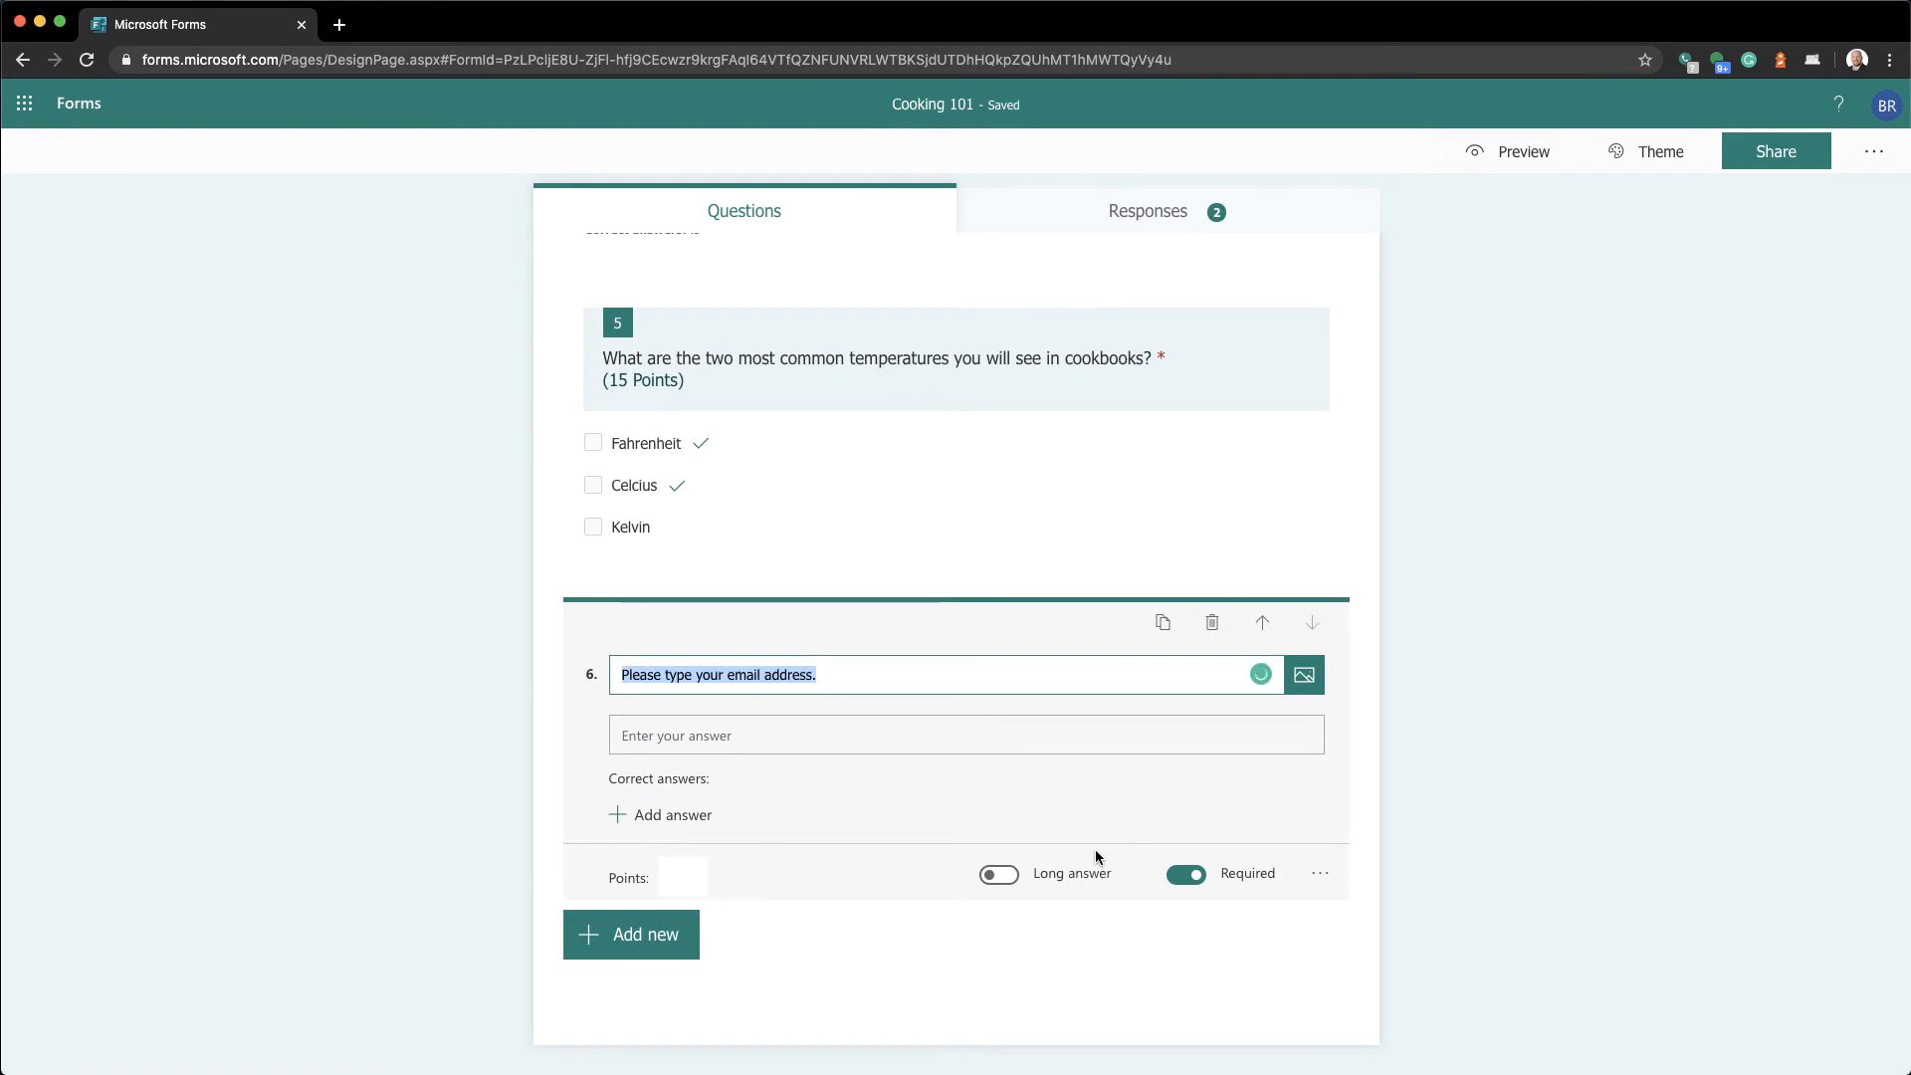
{"action": "left_click", "coordinate": [1264, 627]}
{"action": "left_click", "coordinate": [1264, 627]}
{"action": "left_click", "coordinate": [1264, 627]}
{"action": "left_click", "coordinate": [1264, 627]}
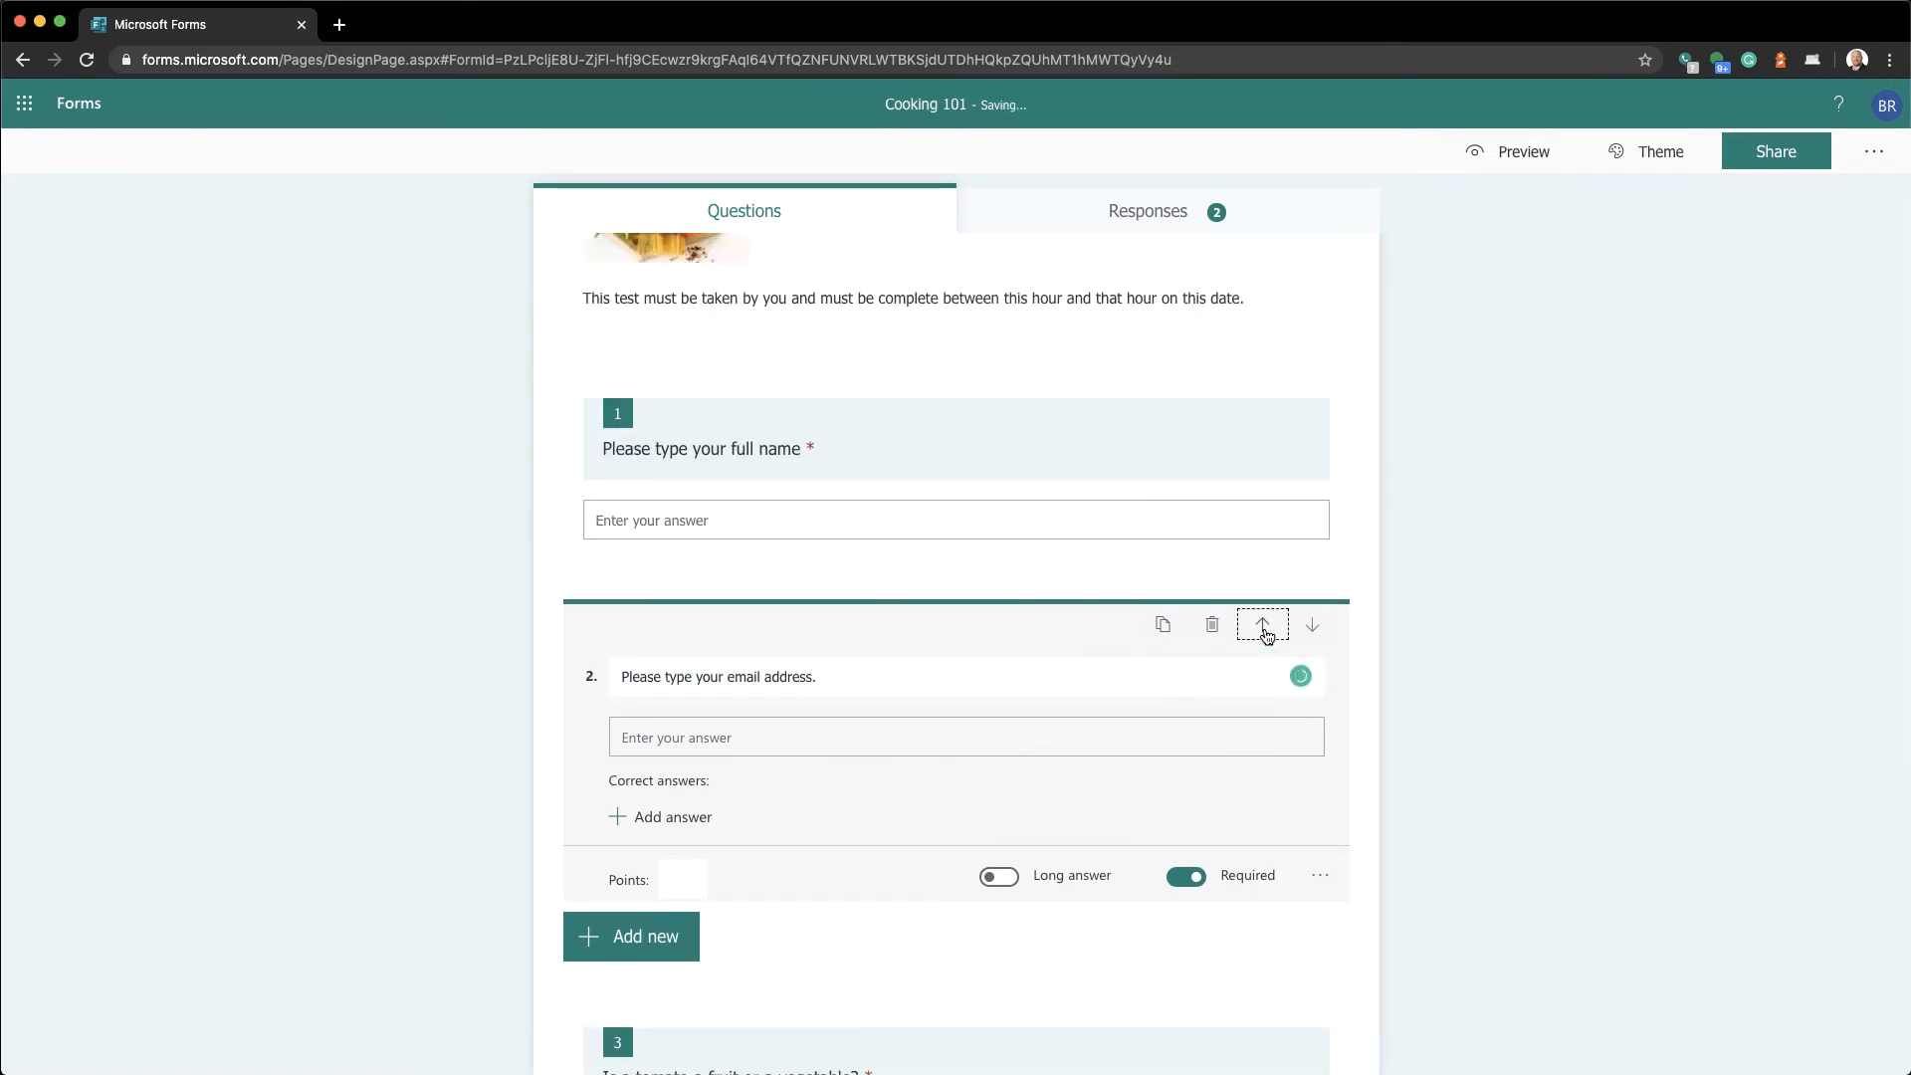
{"action": "left_click", "coordinate": [1264, 629]}
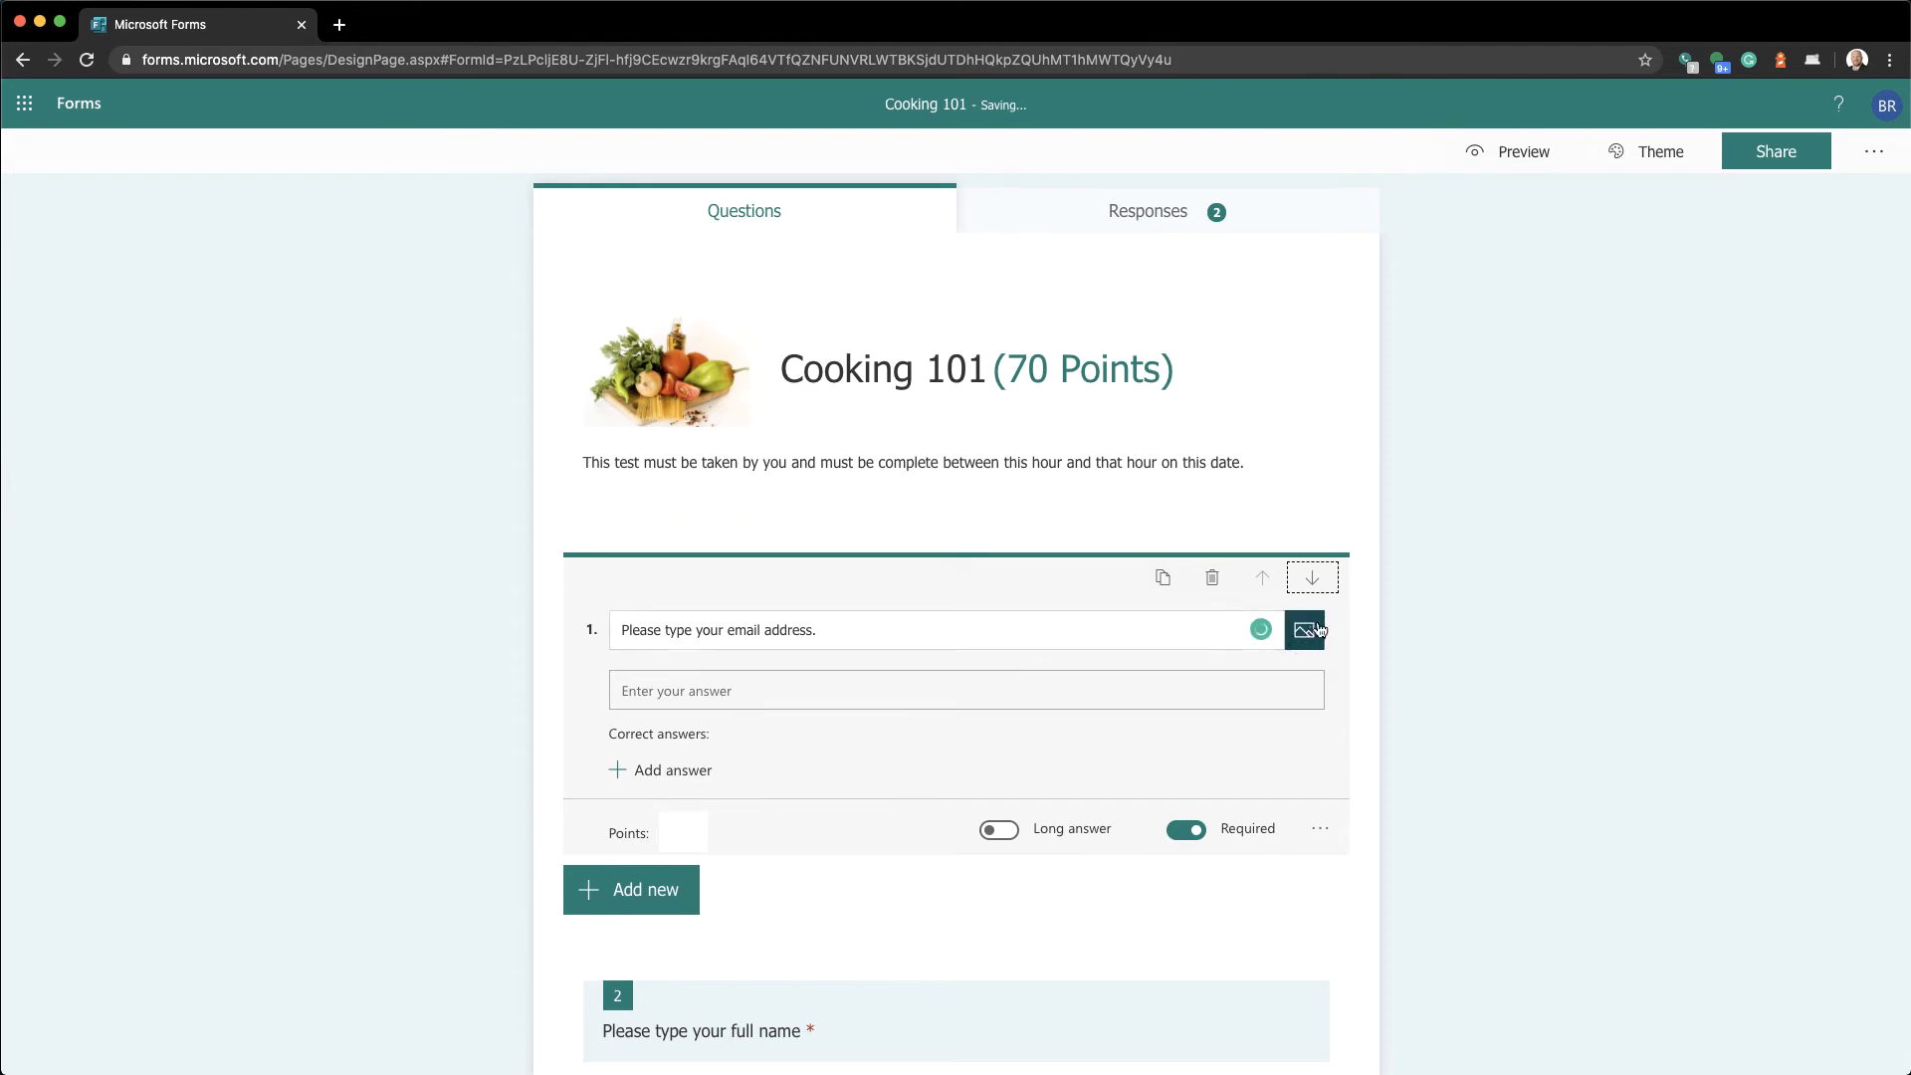
{"action": "left_click", "coordinate": [1312, 586]}
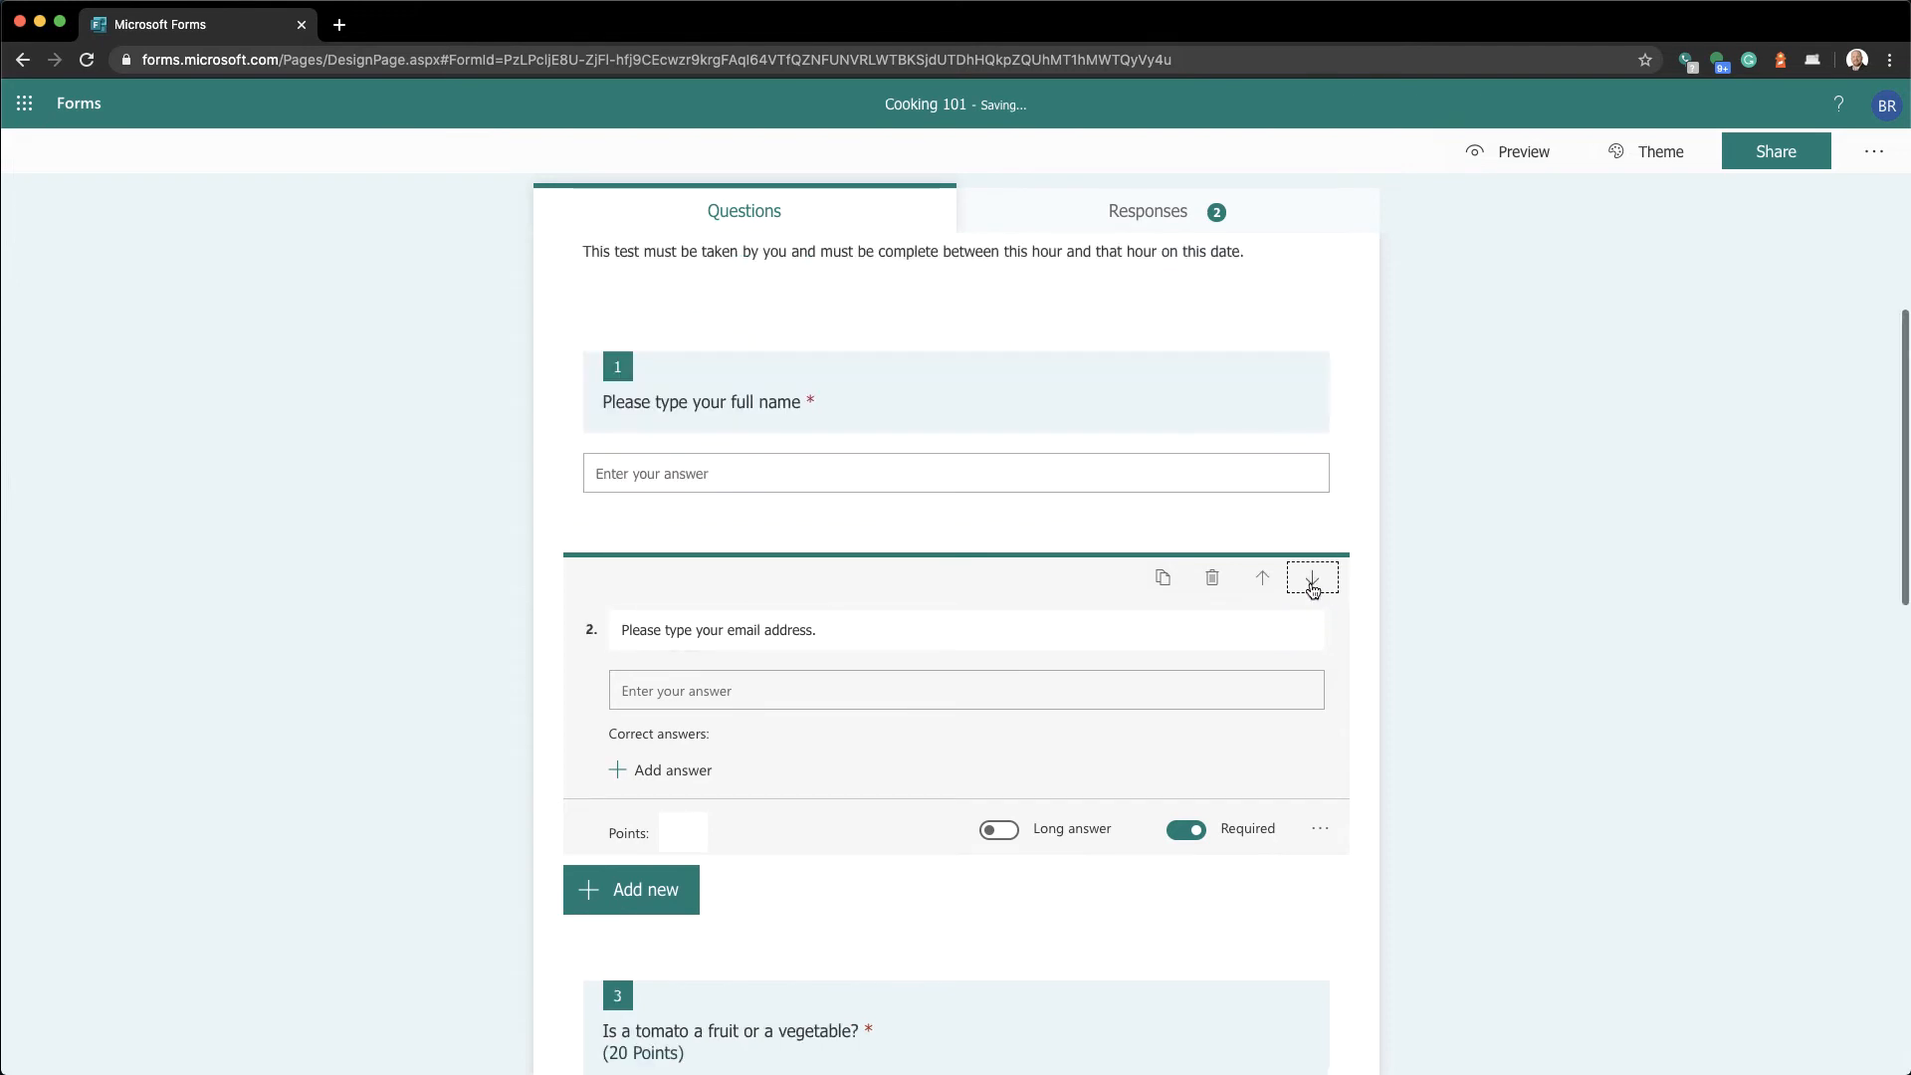
{"action": "left_click", "coordinate": [272, 533]}
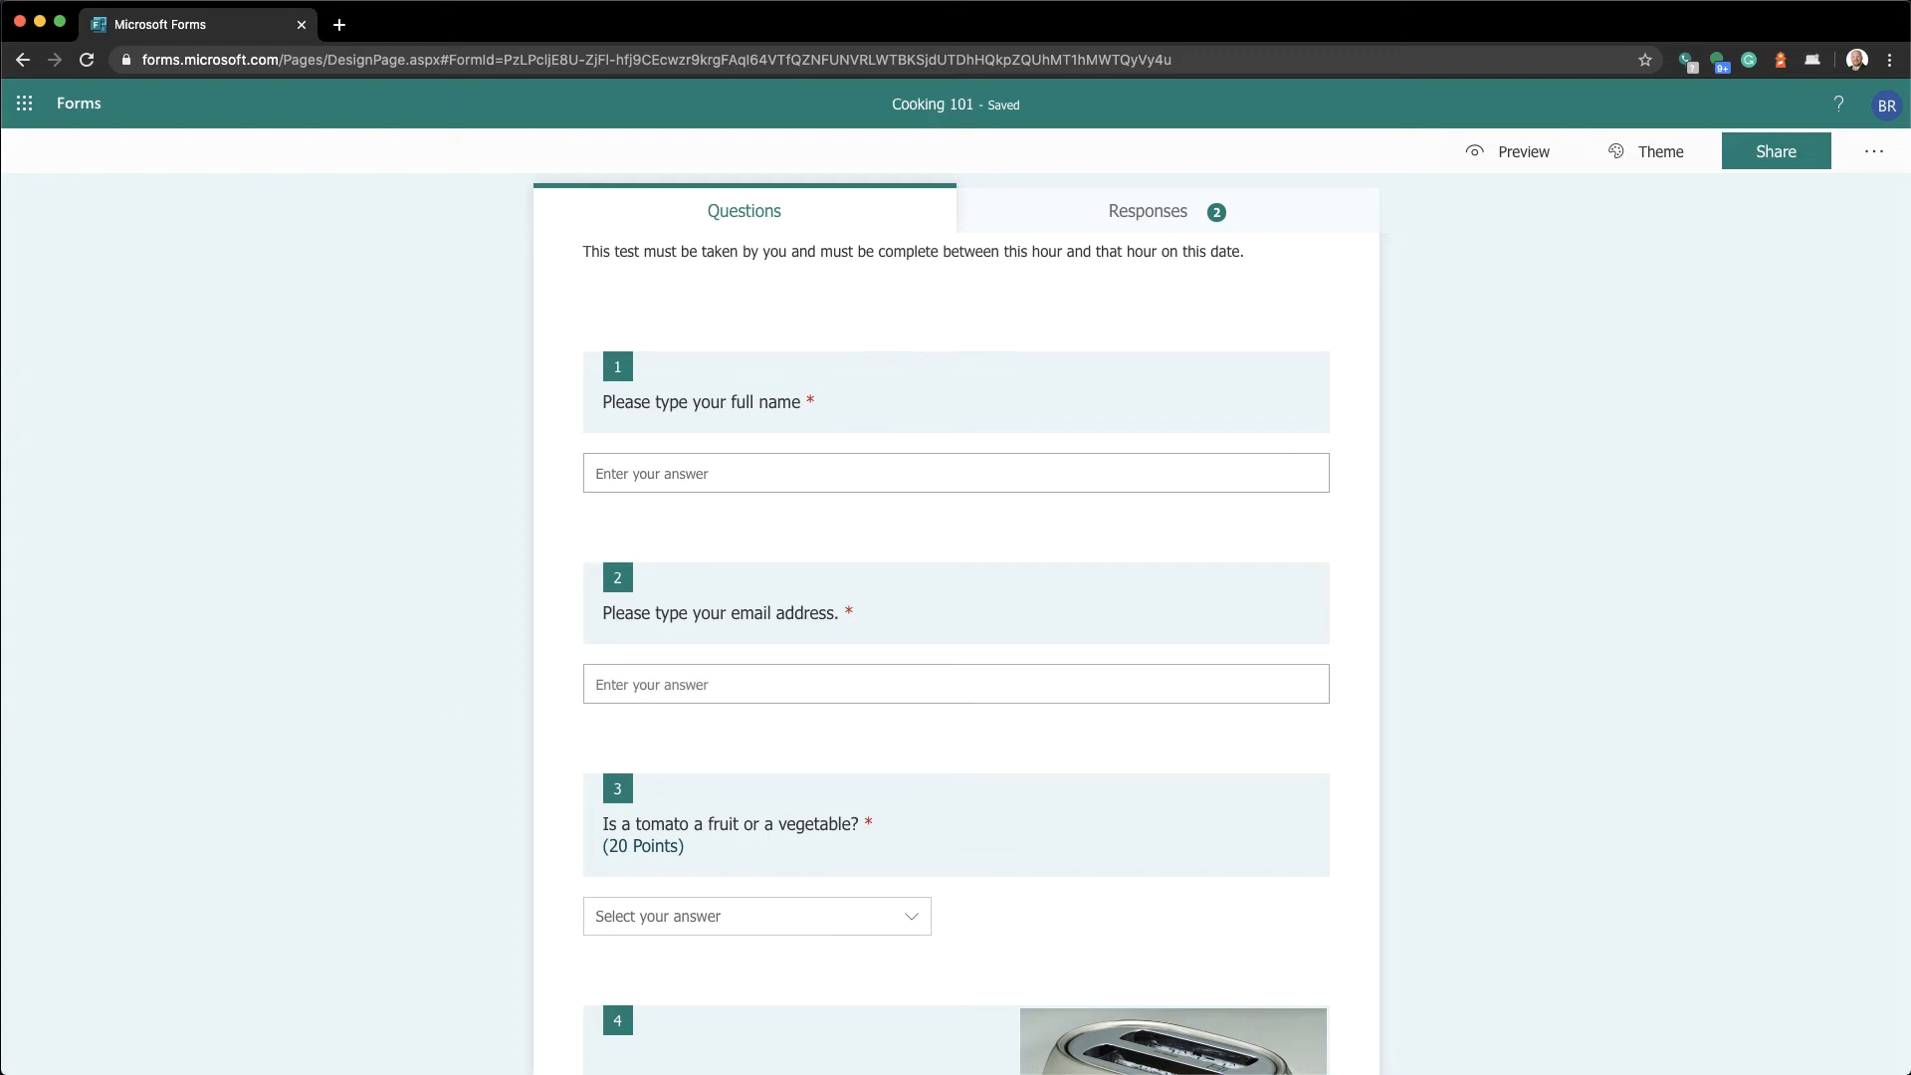
{"action": "scroll", "coordinate": [955, 598], "scroll_direction": "up", "scroll_amount": 3}
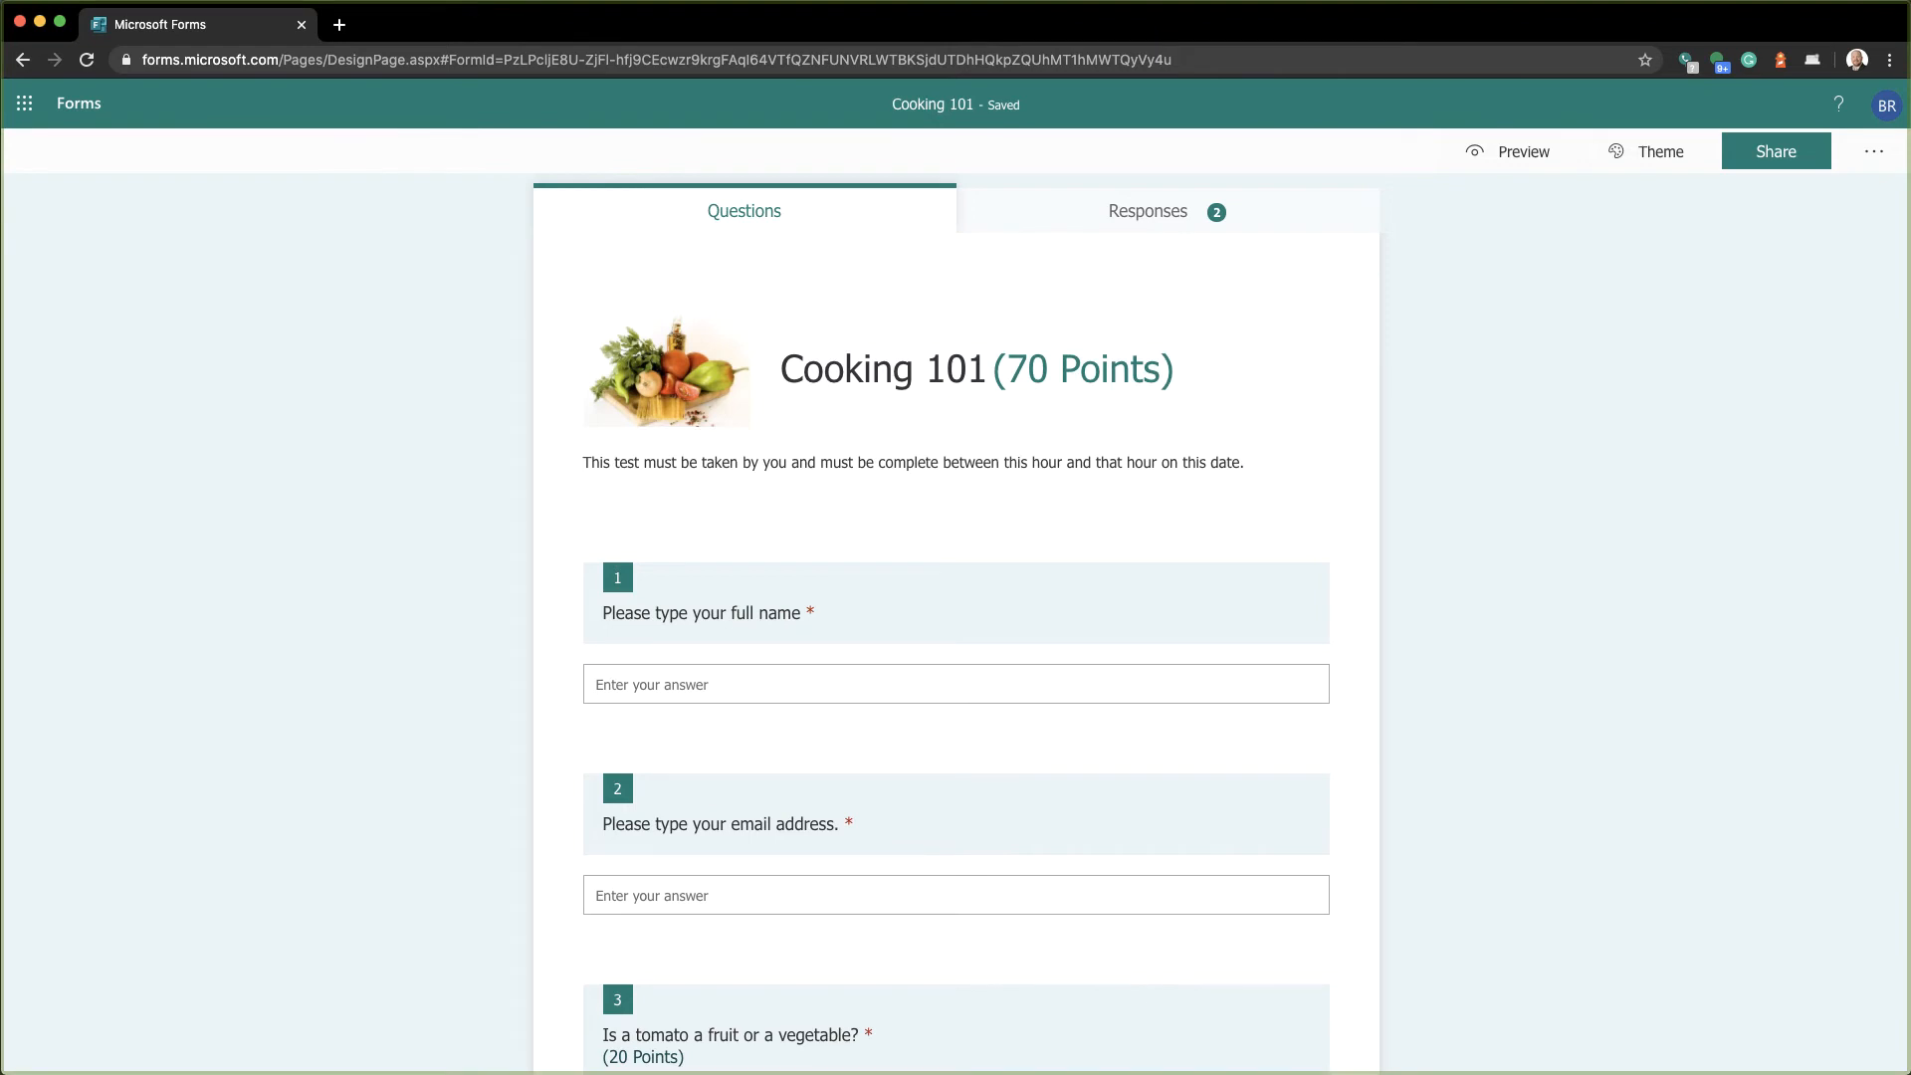
Open the quiz's response link in a new Chrome incognito window
{"action": "mouse_move", "coordinate": [229, 3]}
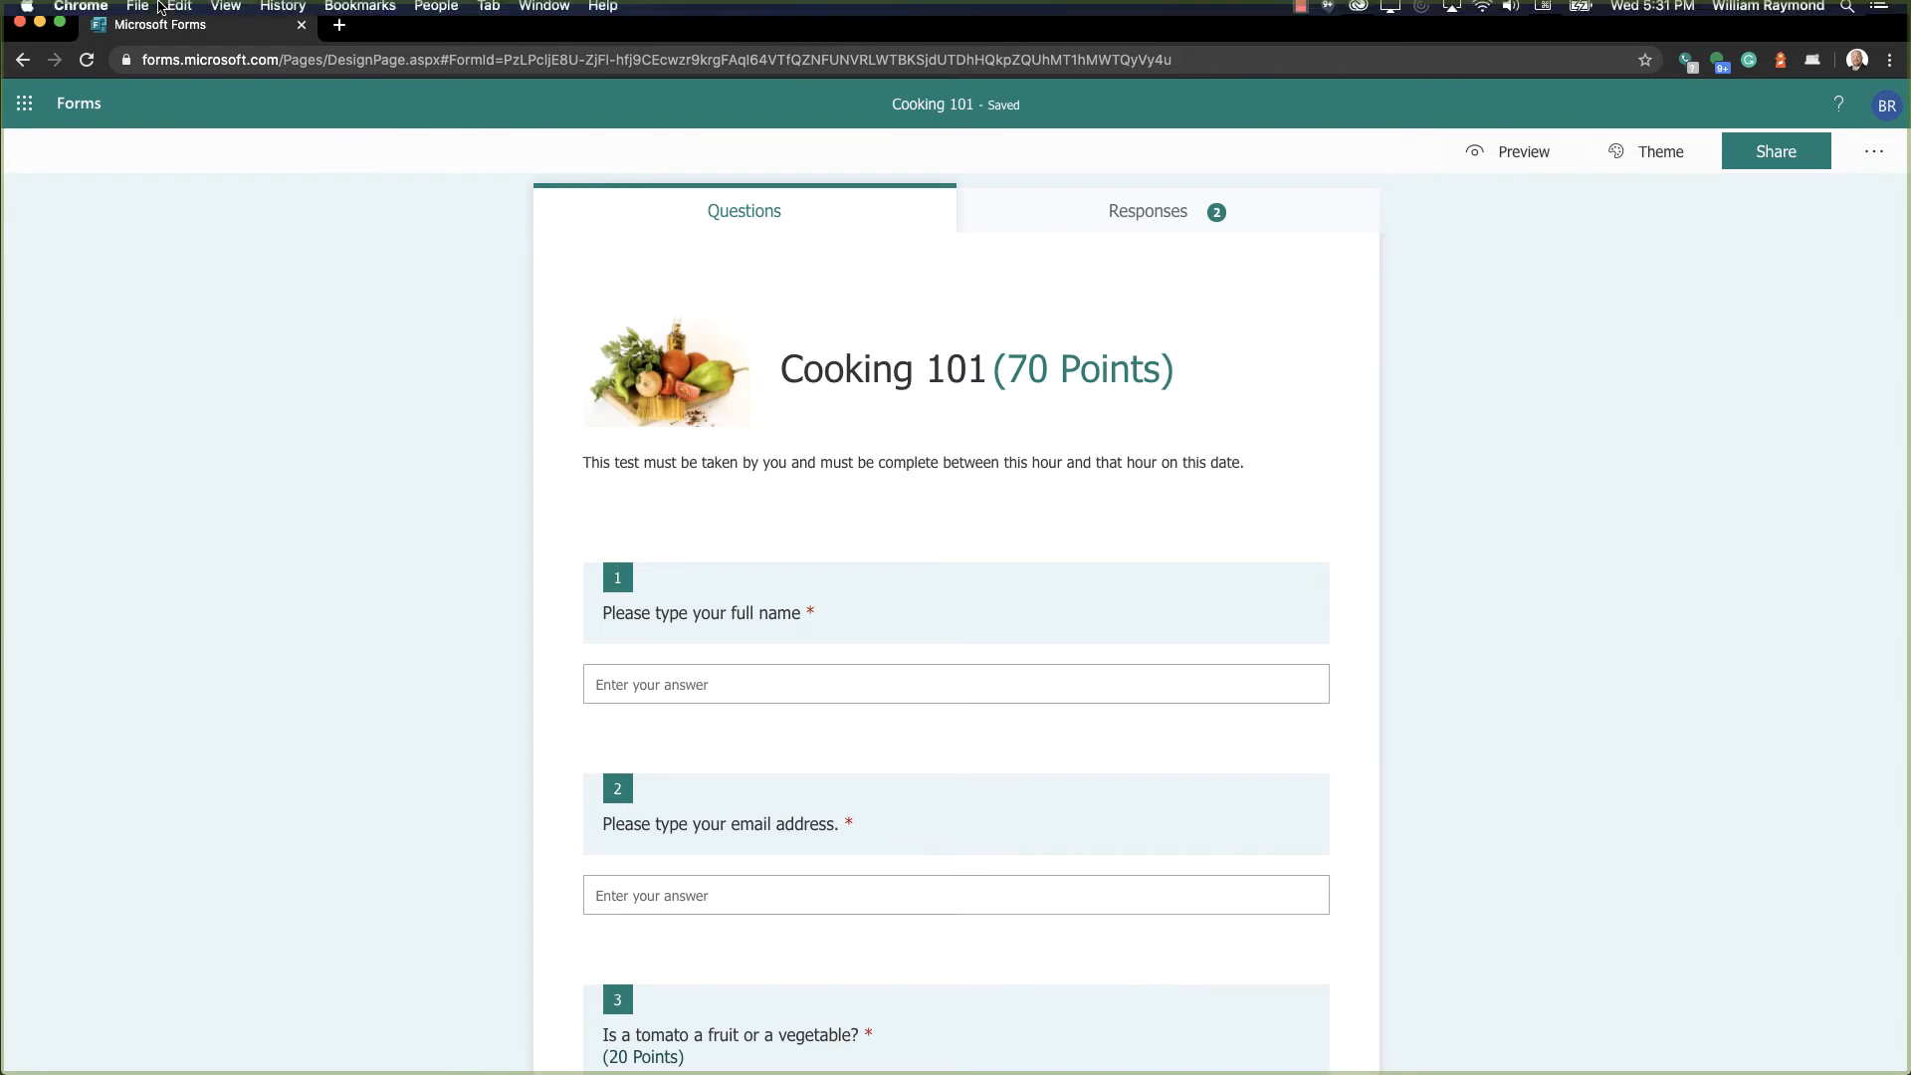
{"action": "left_click", "coordinate": [137, 11]}
{"action": "left_click", "coordinate": [147, 76]}
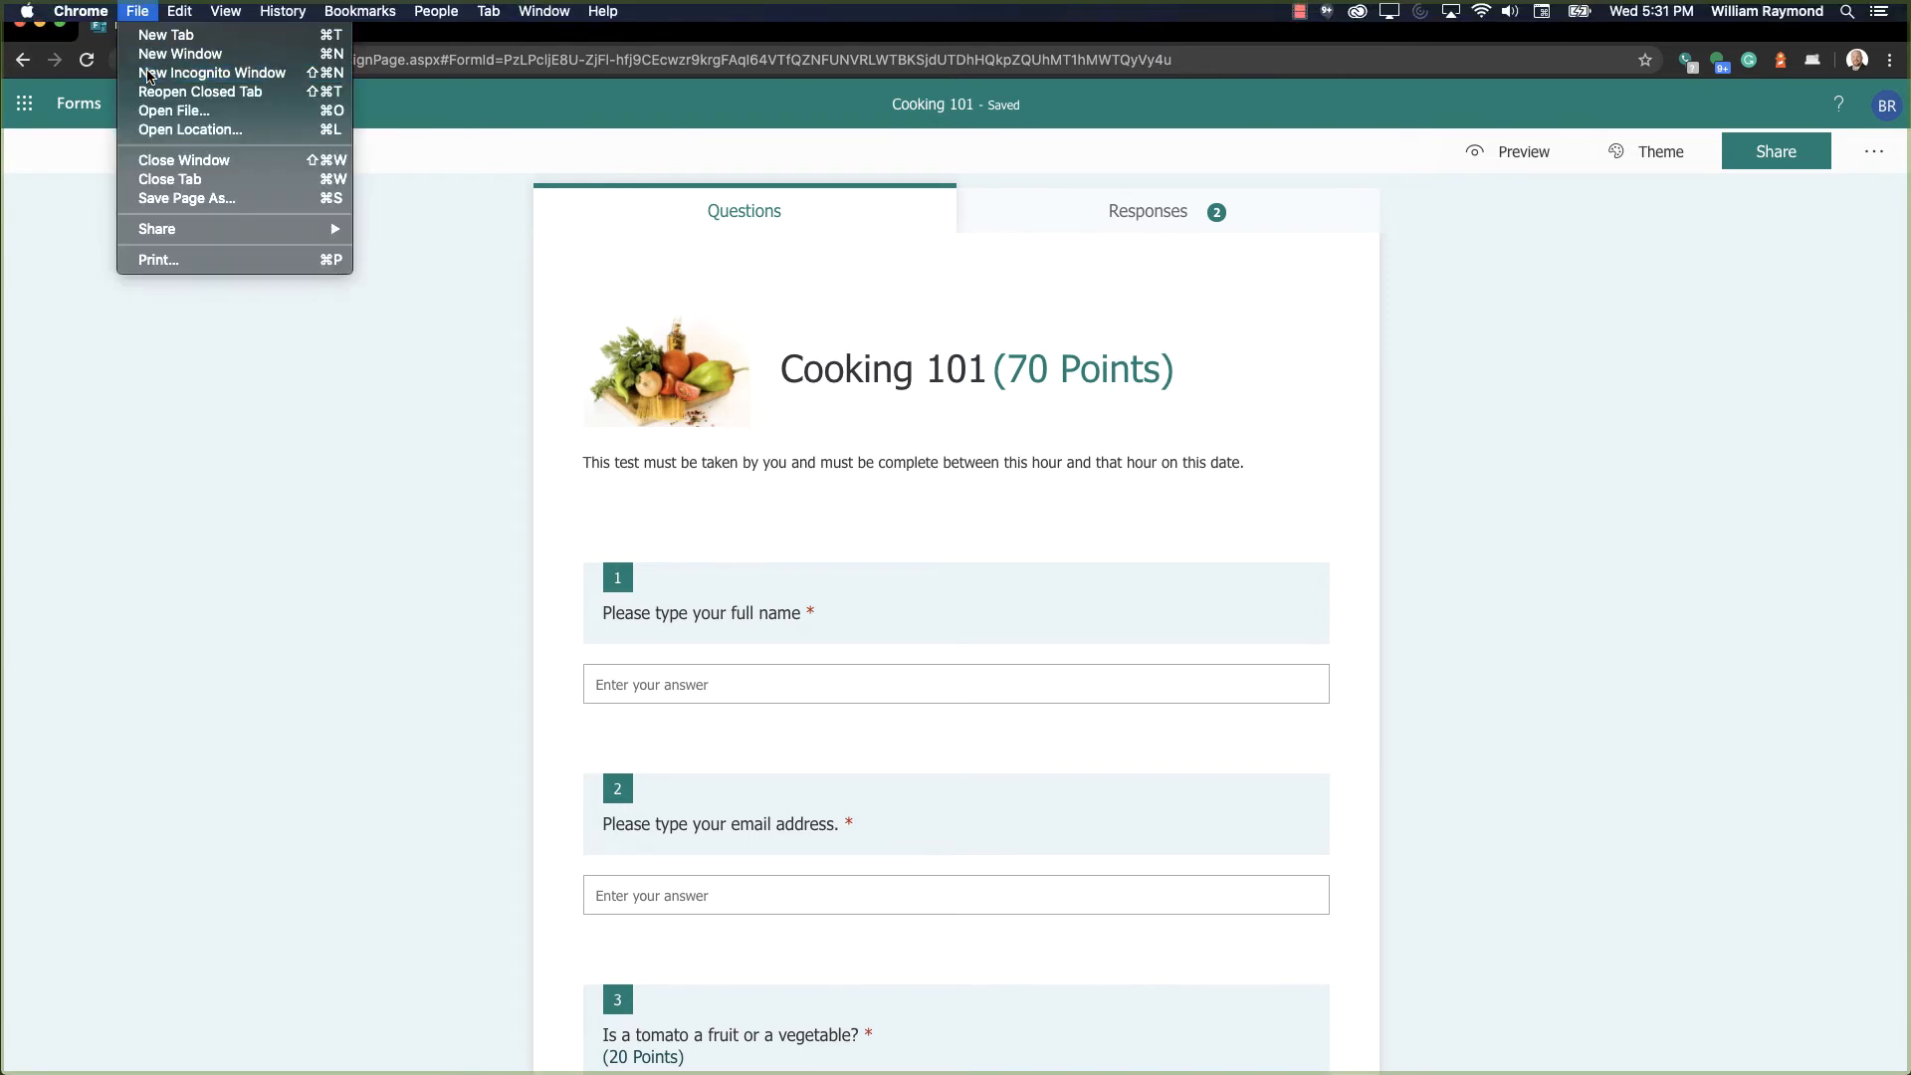
{"action": "key", "text": "super+v"}
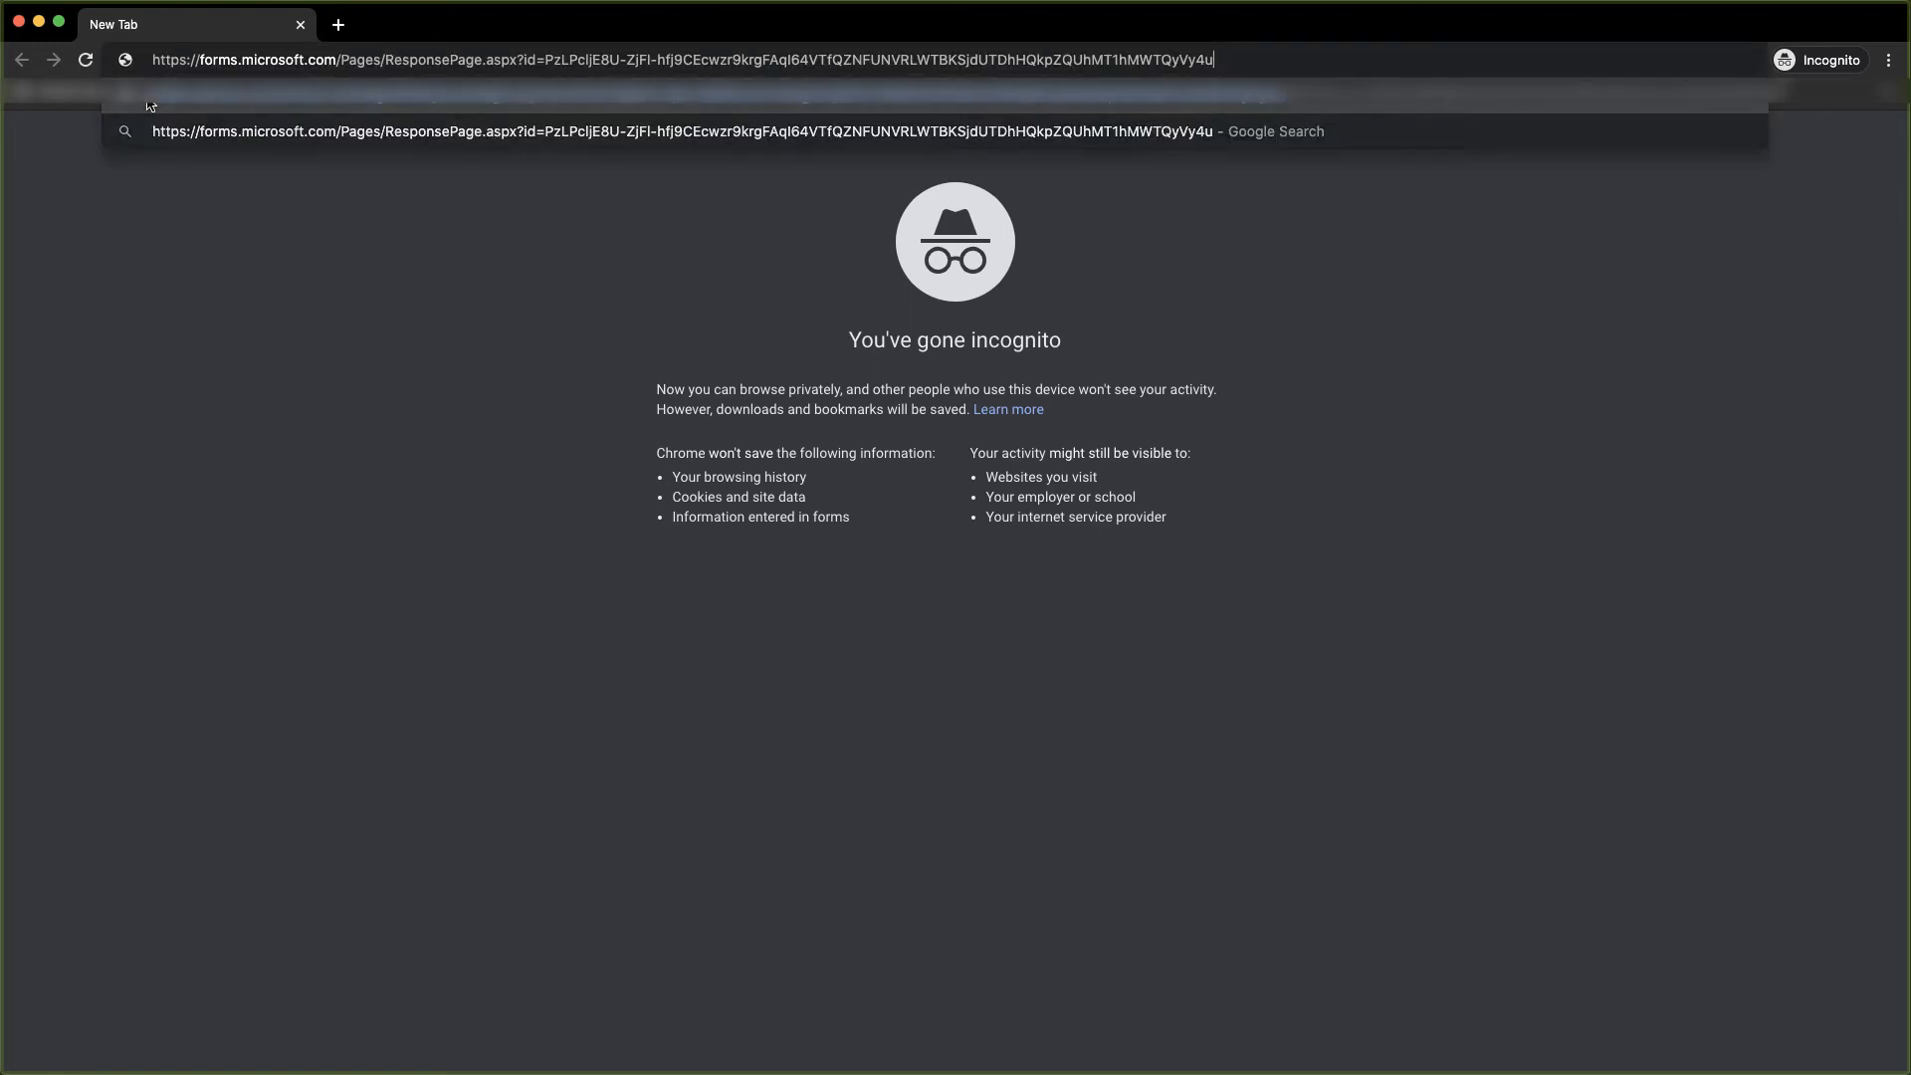
{"action": "key", "text": "Return"}
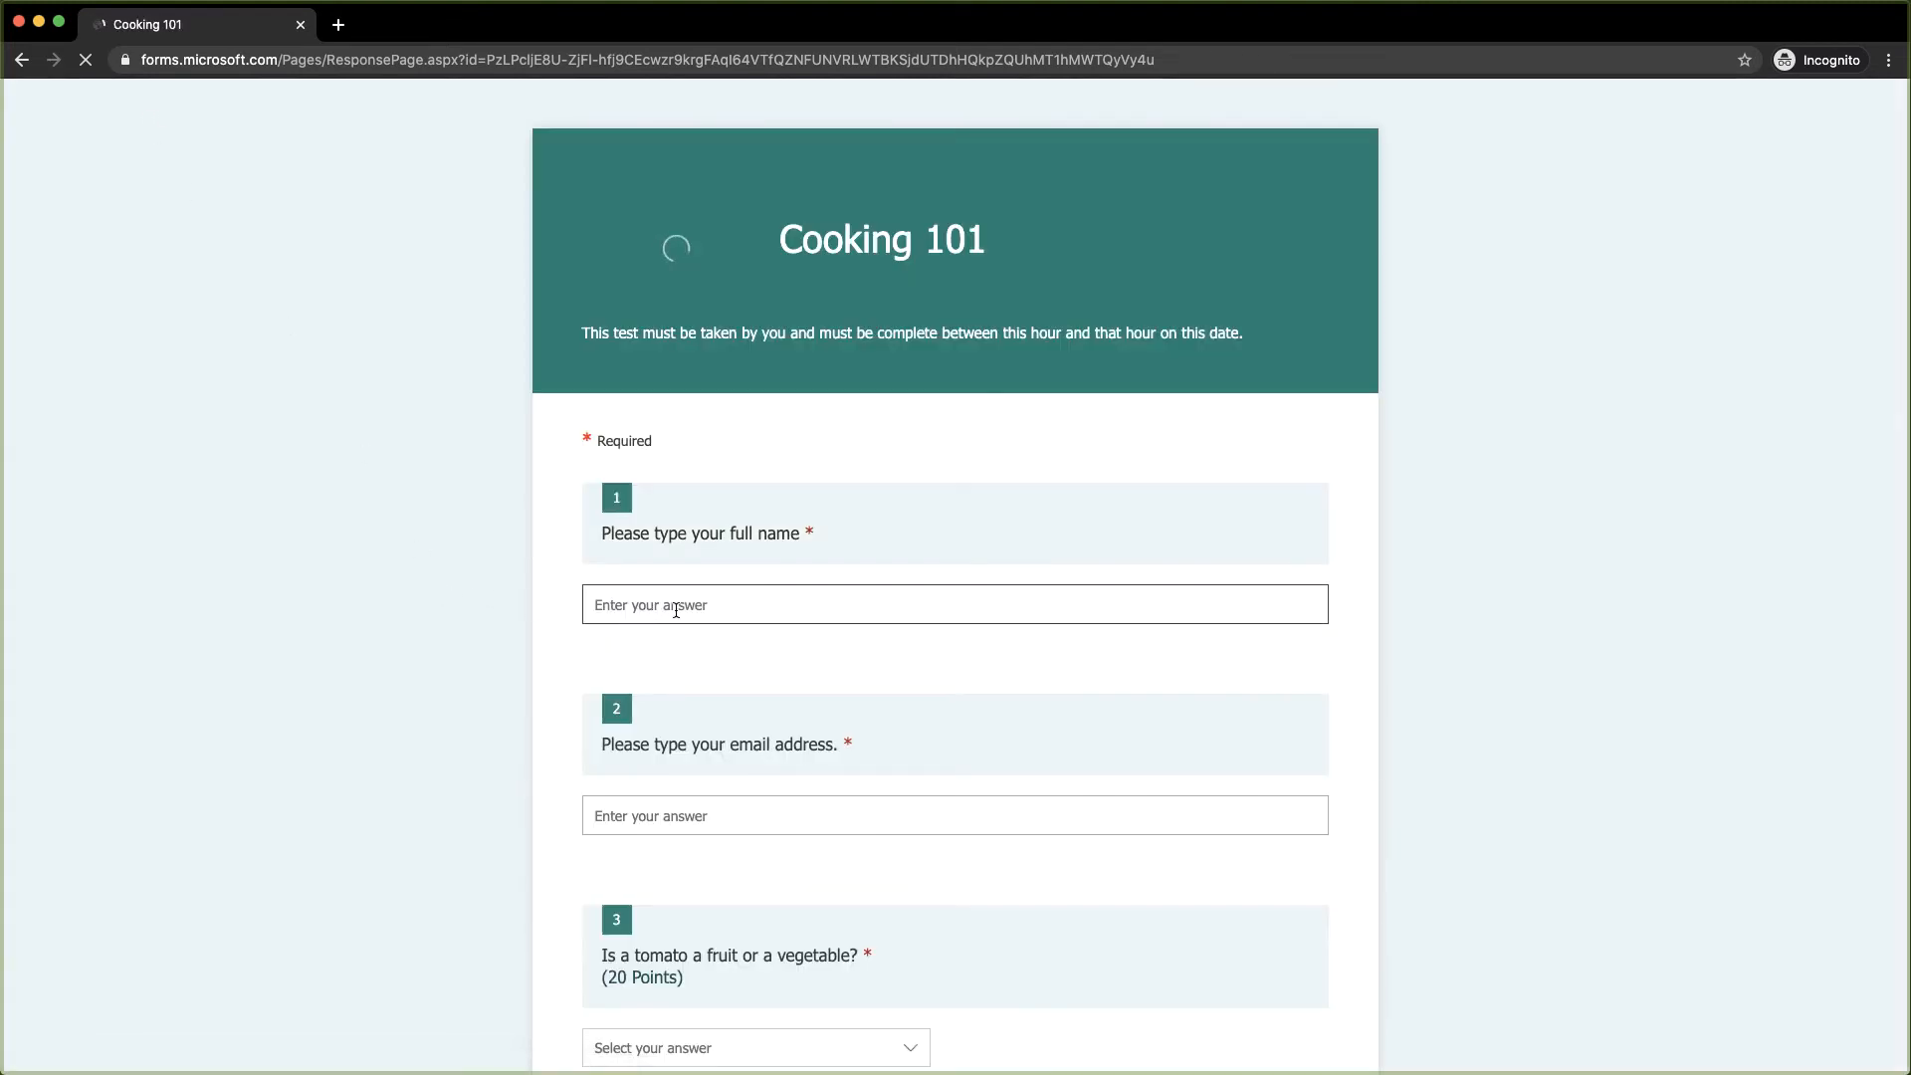
Enter the respondent's full name and e-mail, and answer that a tomato is a vegetable
{"action": "left_click", "coordinate": [640, 607]}
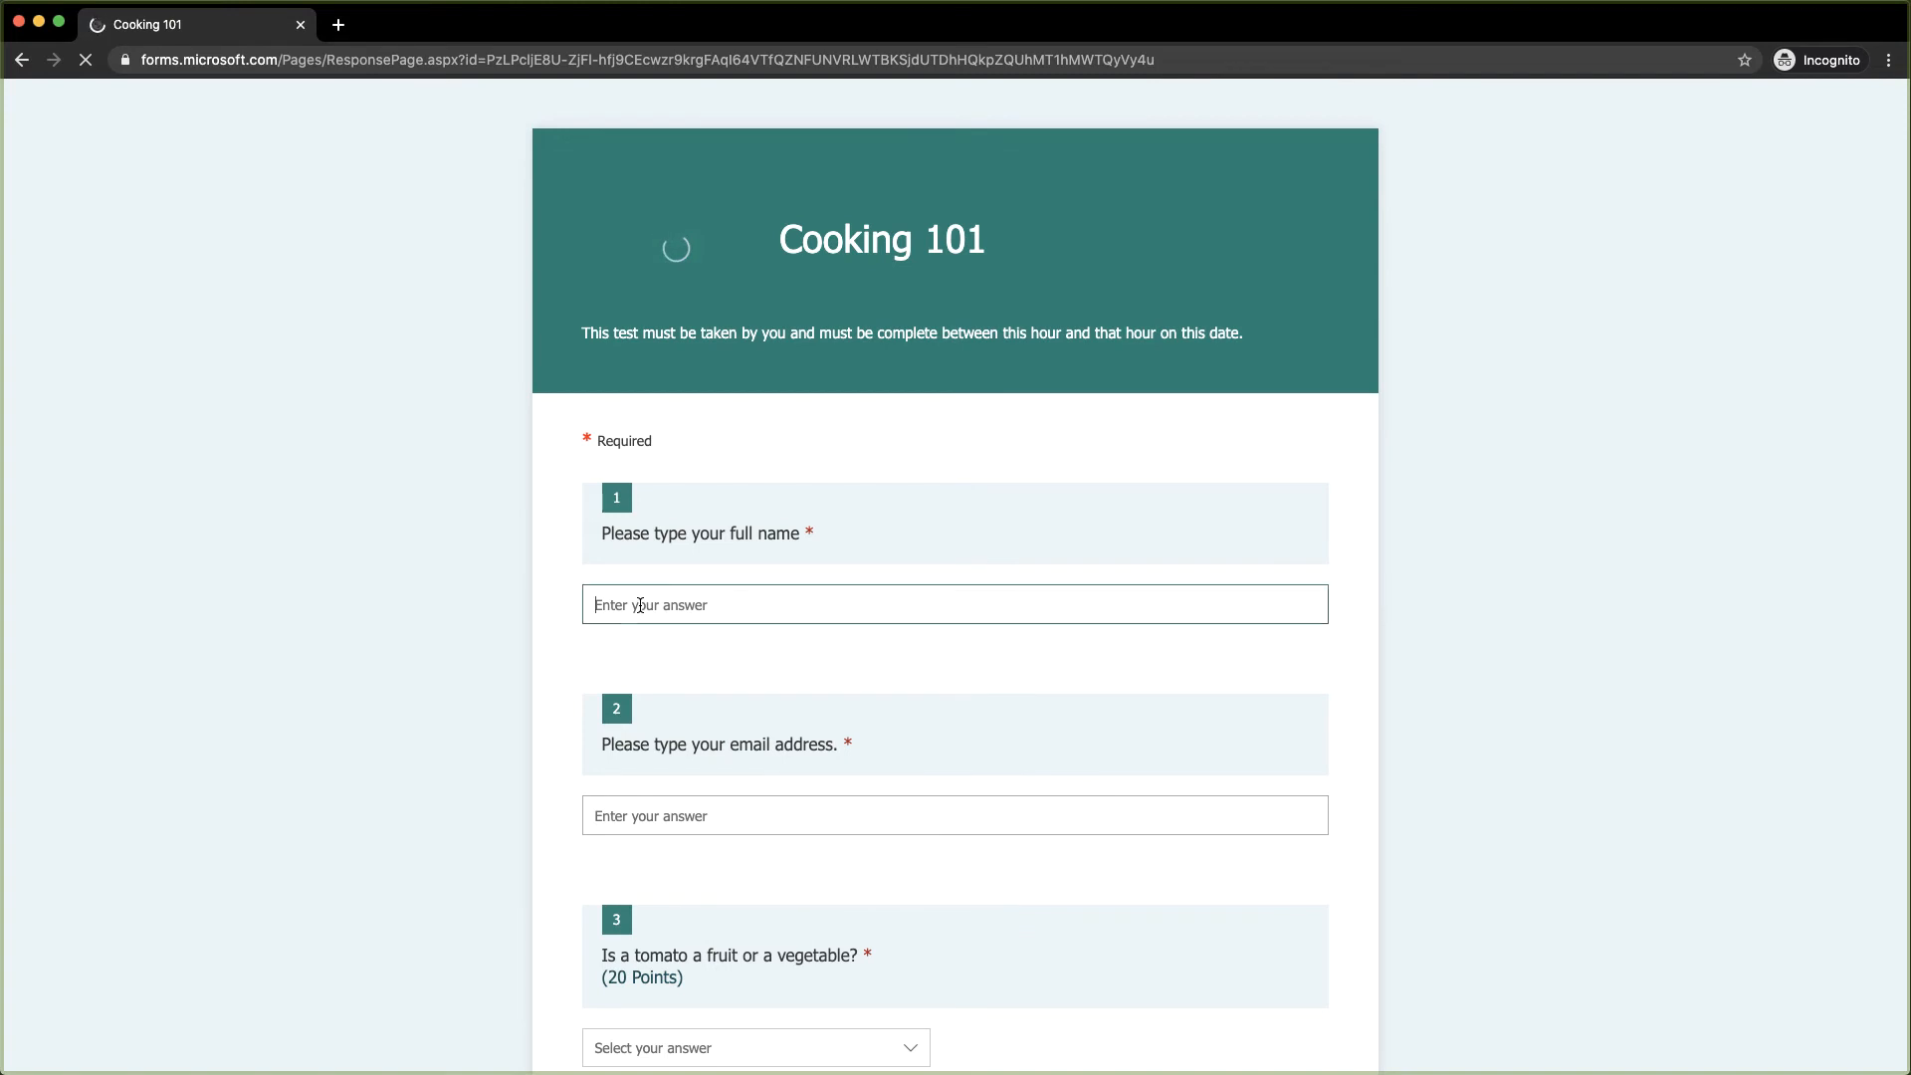
{"action": "key", "text": "Tab"}
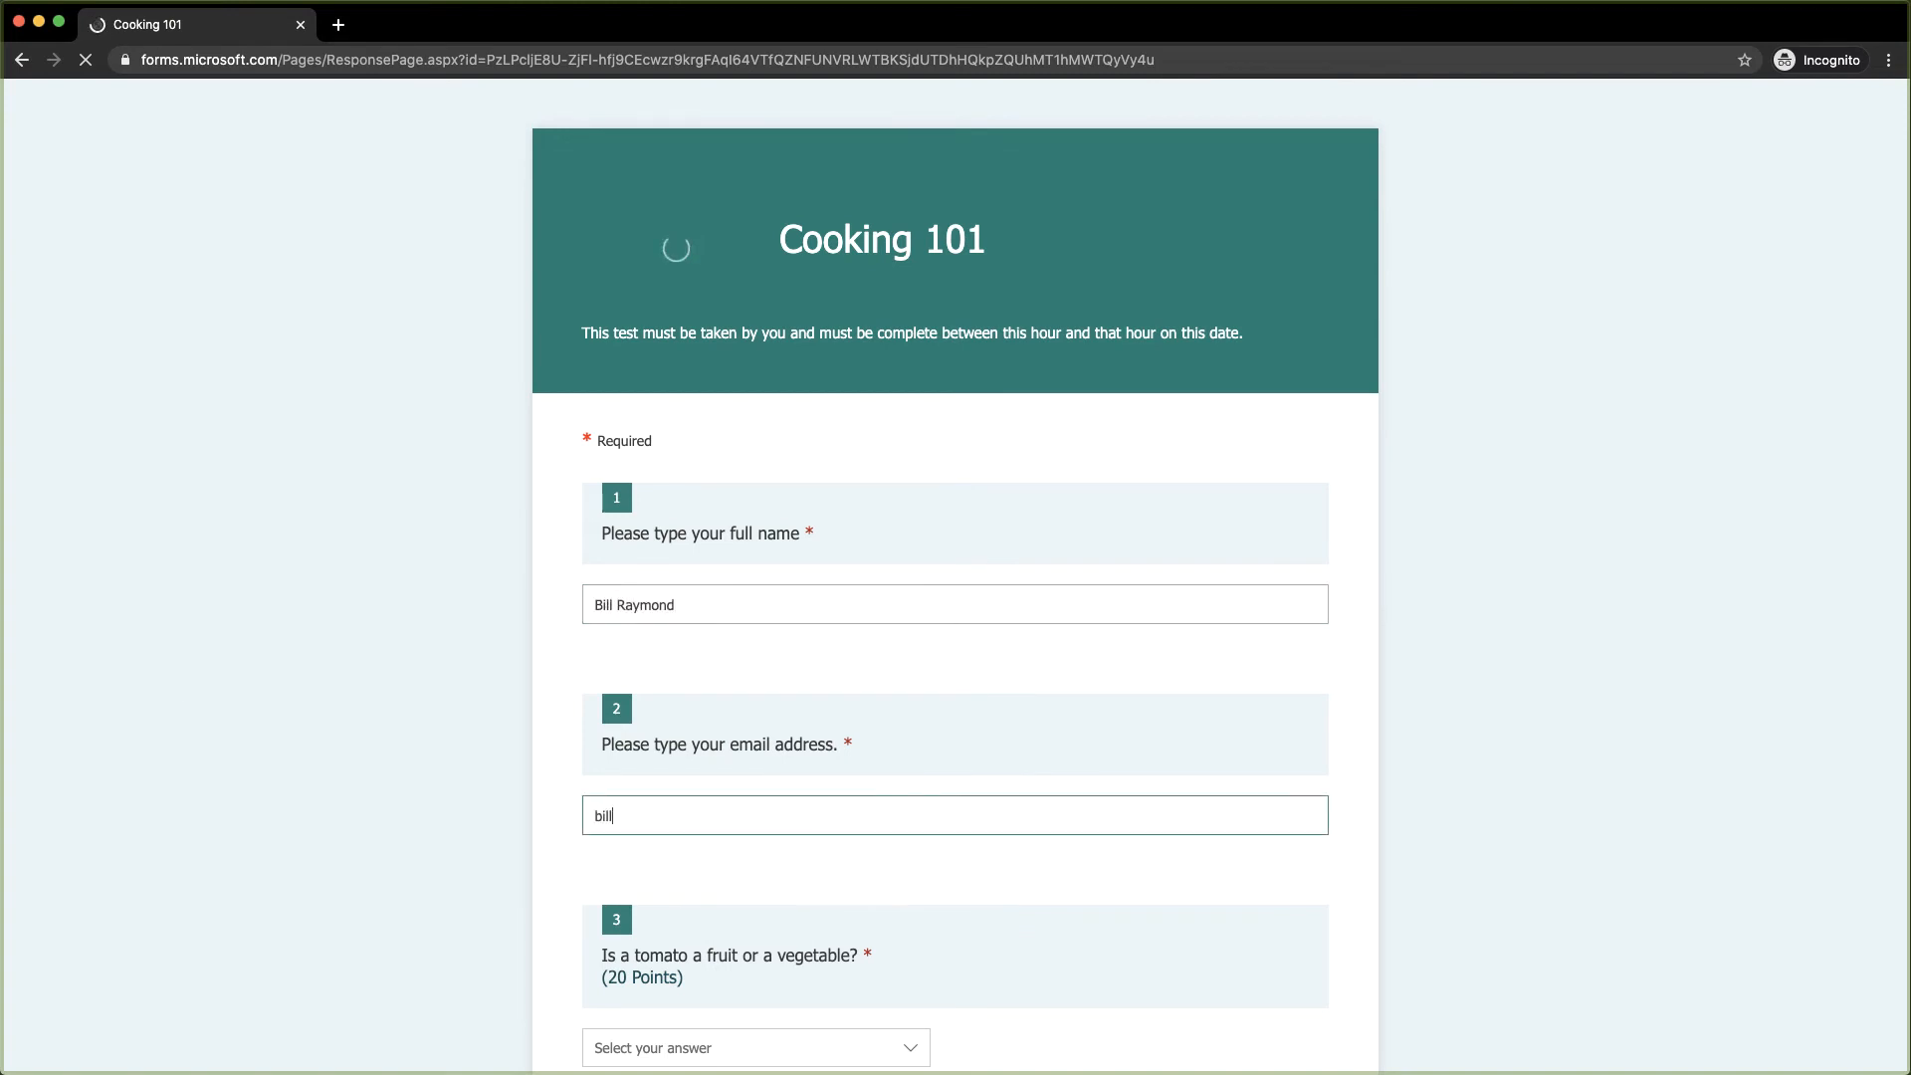
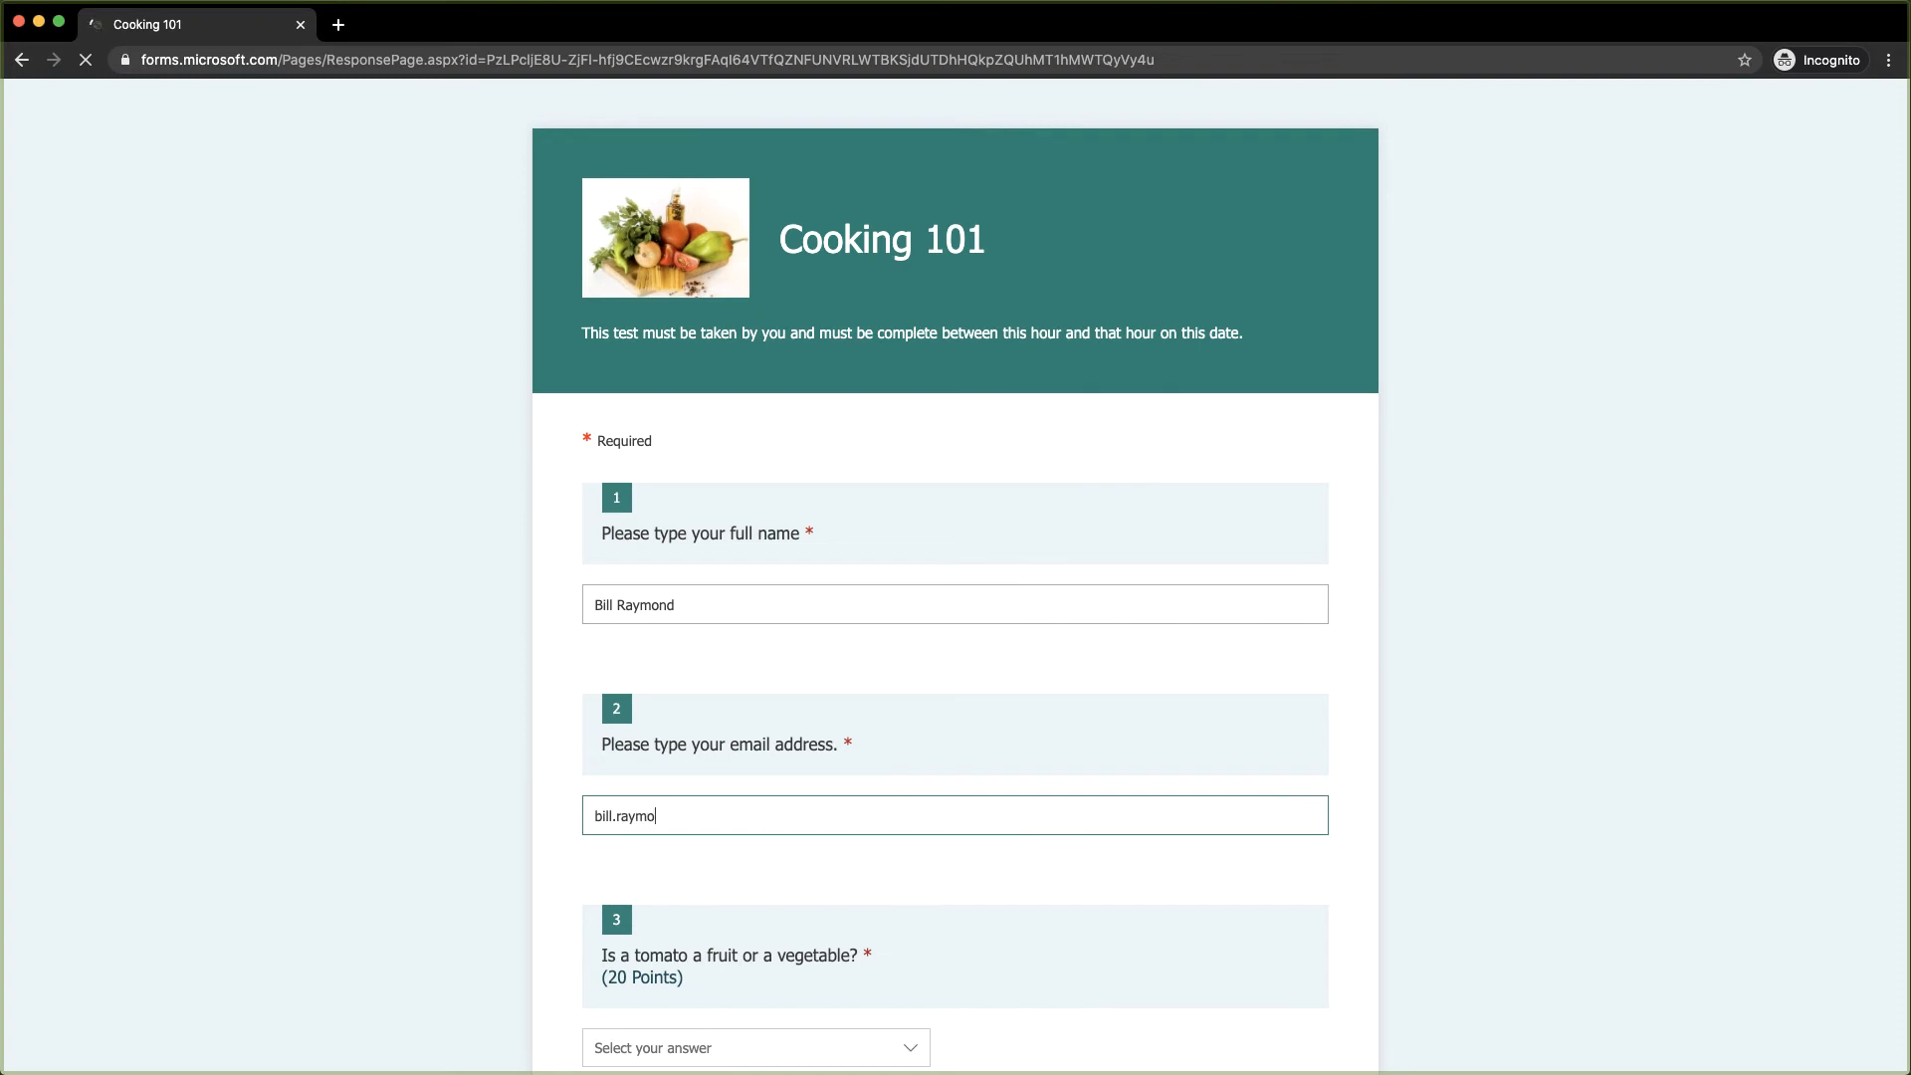
{"action": "scroll", "coordinate": [469, 862], "scroll_direction": "down", "scroll_amount": 5}
{"action": "left_click", "coordinate": [637, 609]}
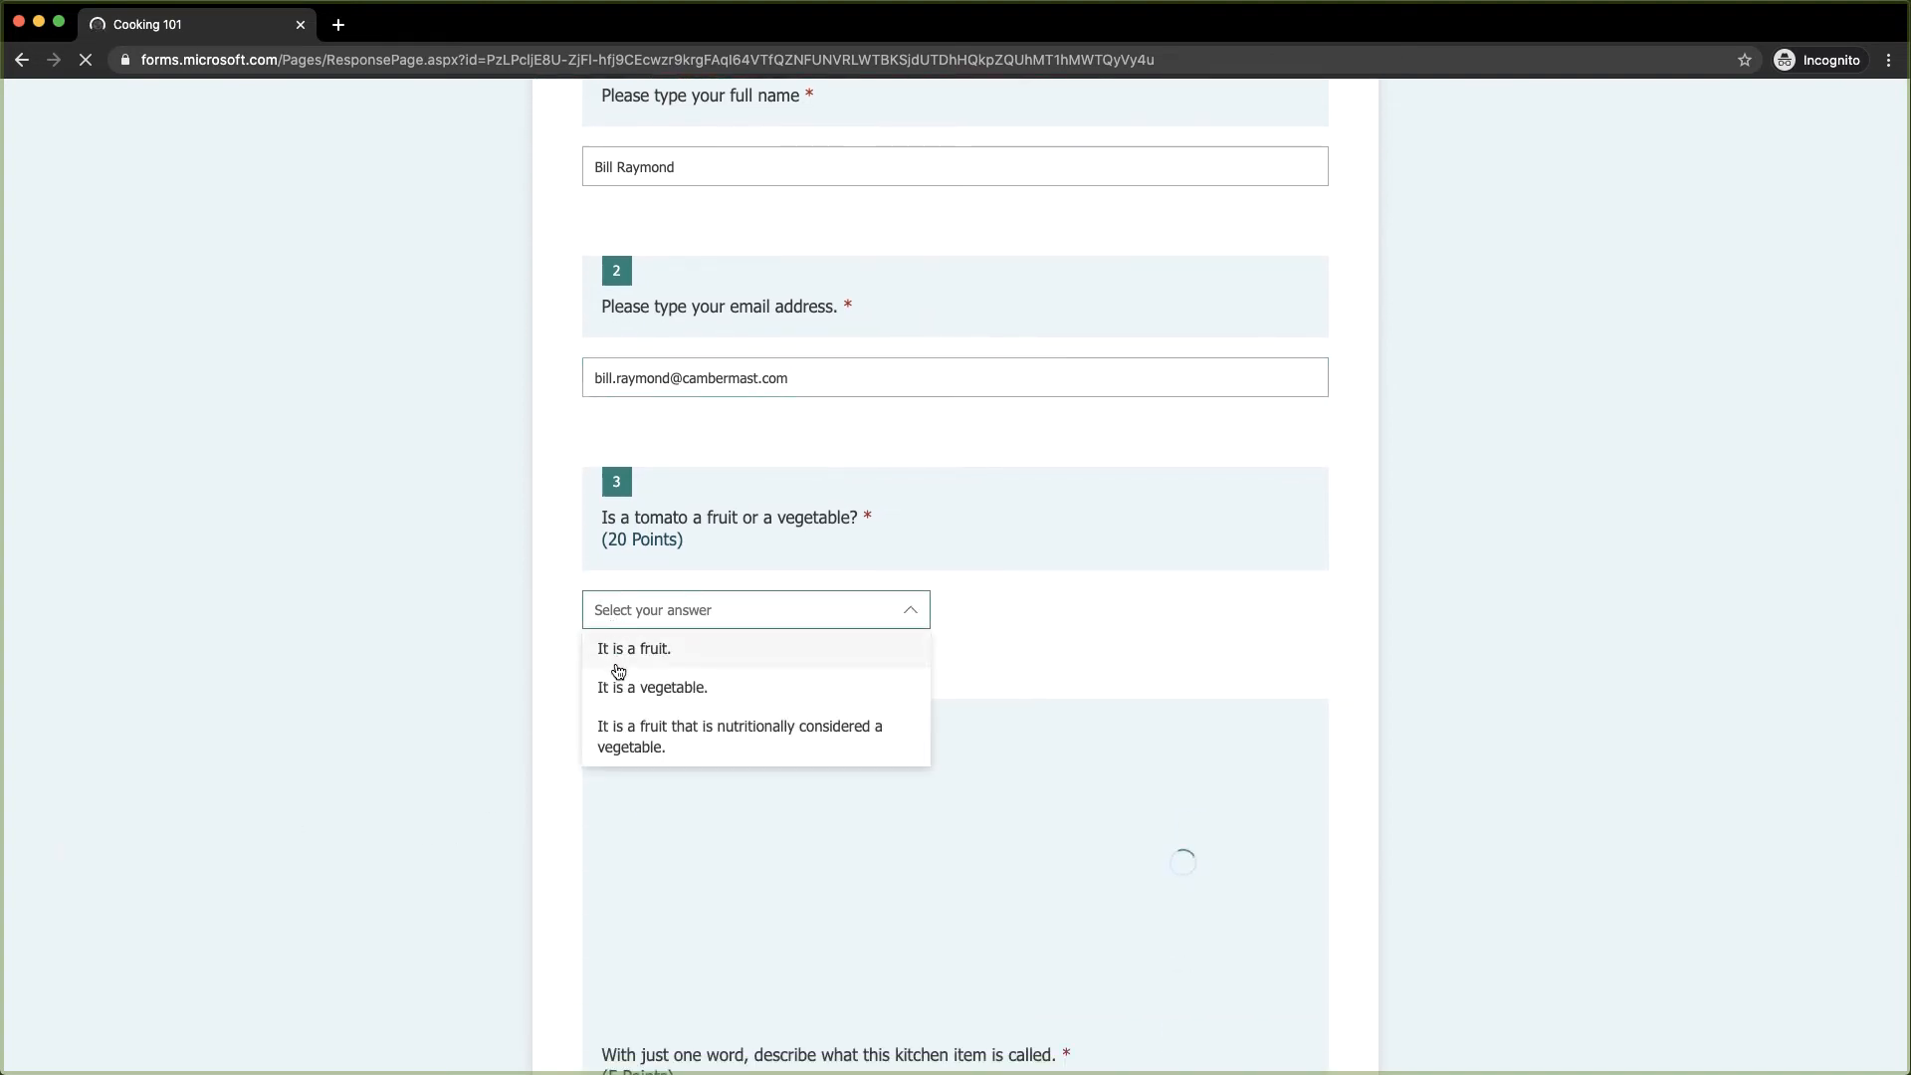
{"action": "left_click", "coordinate": [619, 679]}
{"action": "scroll", "coordinate": [653, 754], "scroll_direction": "down", "scroll_amount": 6}
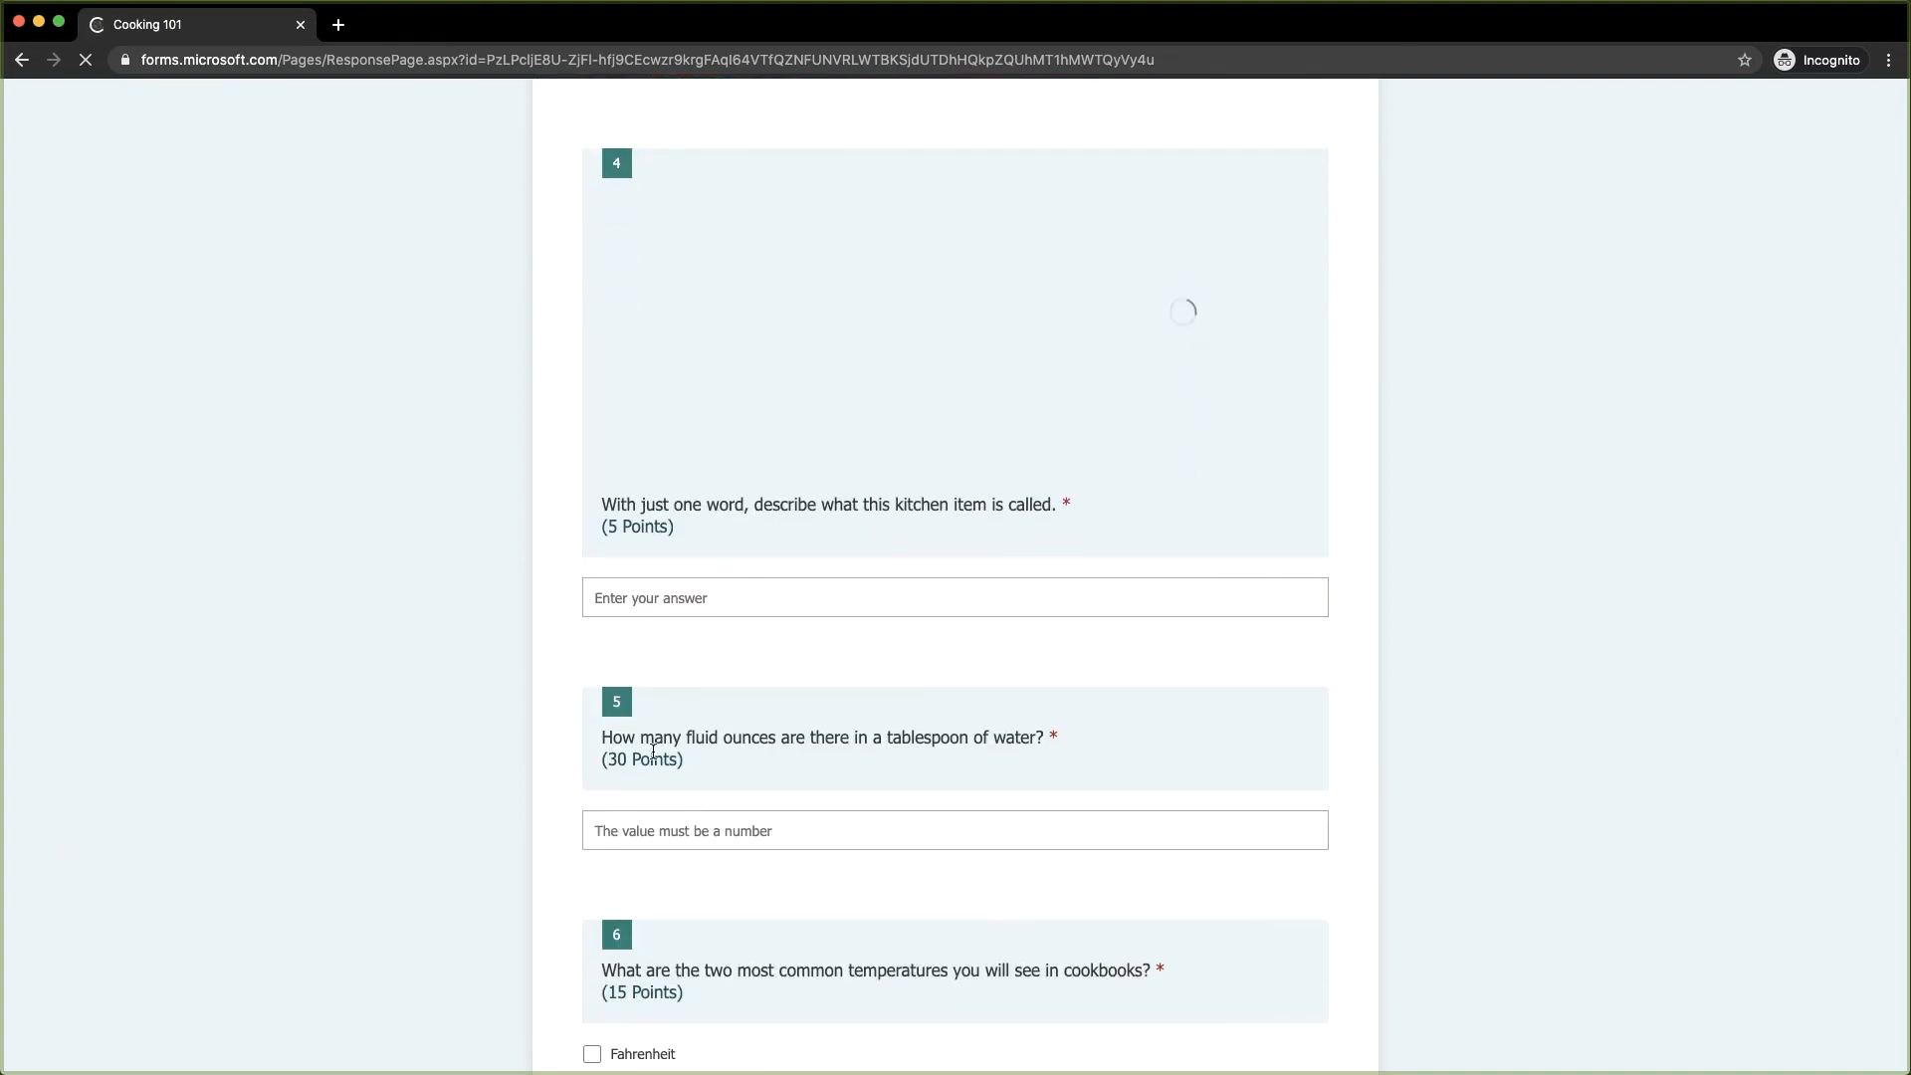
Answer 'toaste', 0.5, Fahrenheit and Celcius, then submit the response
{"action": "left_click", "coordinate": [667, 595]}
{"action": "type", "text": "tpasy"}
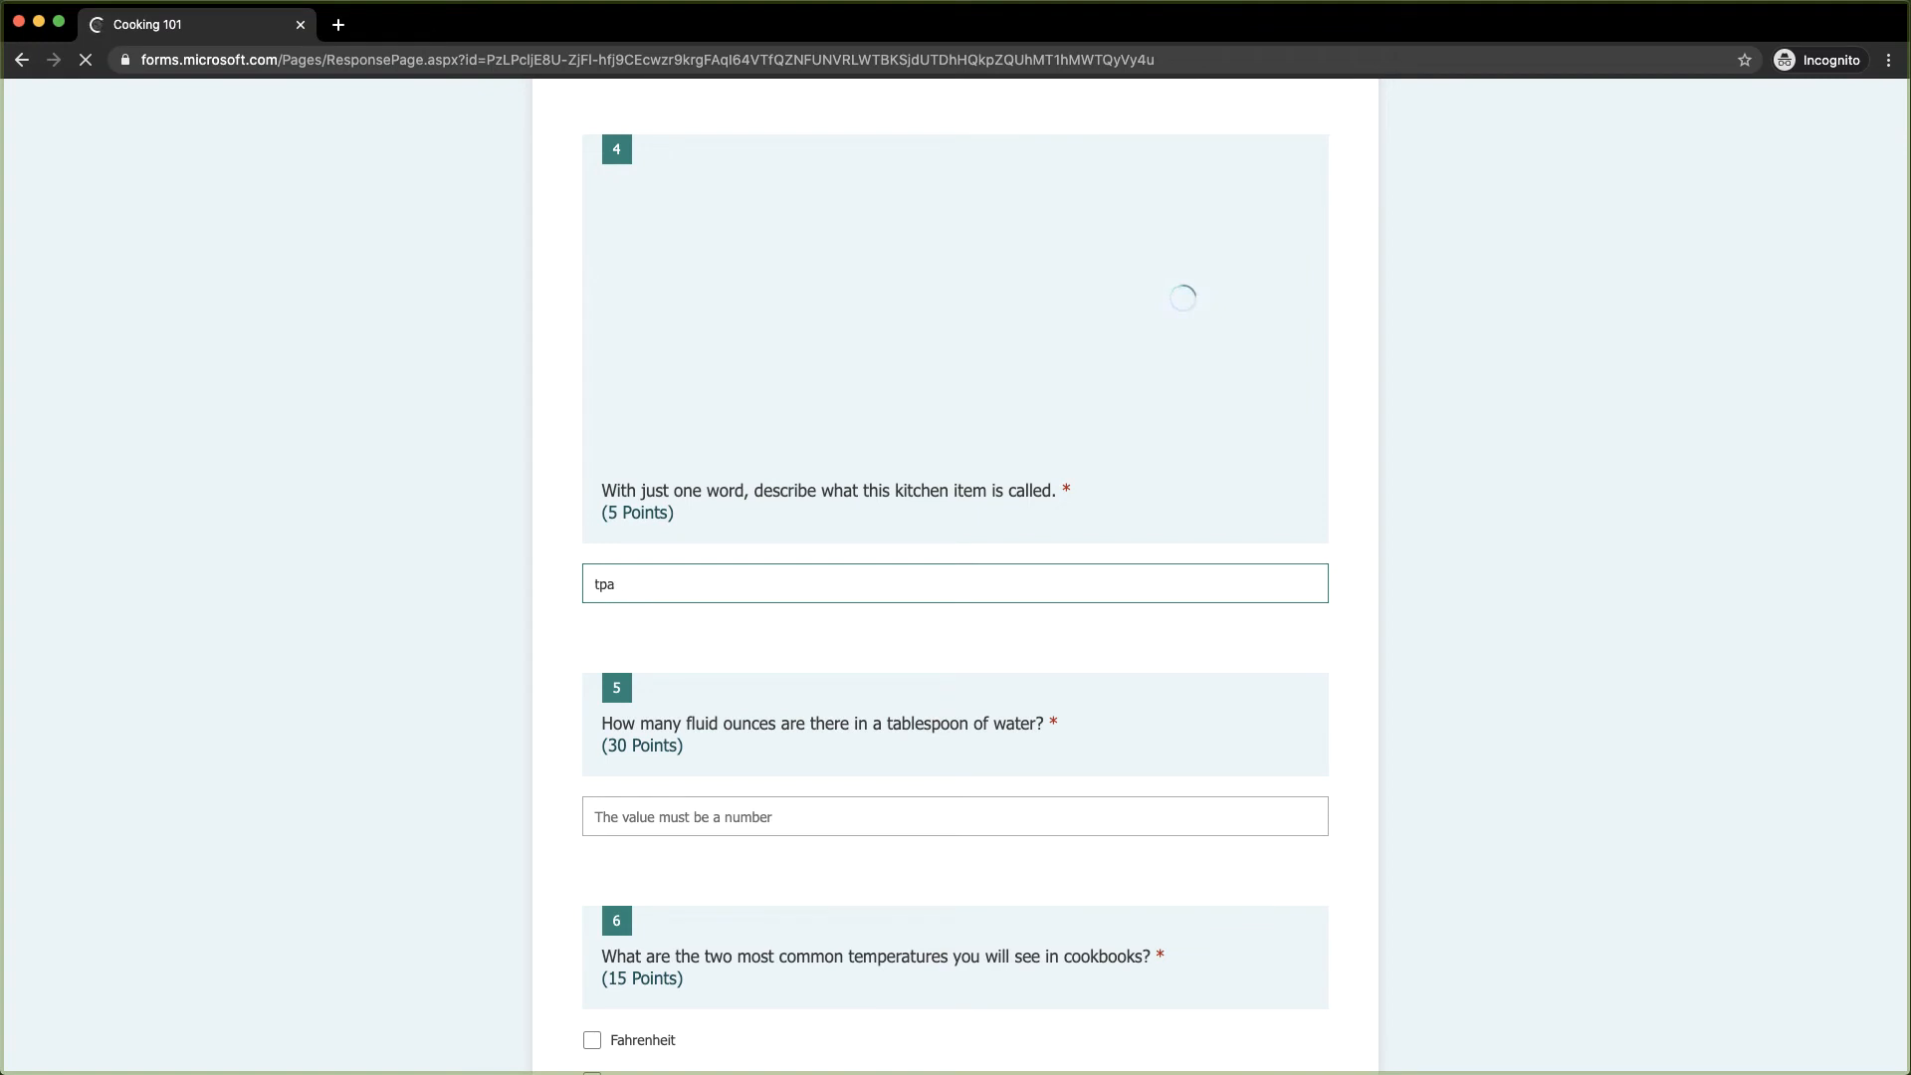
{"action": "key", "text": "BackSpace"}
{"action": "key", "text": "BackSpace"}
{"action": "type", "text": "oaster"}
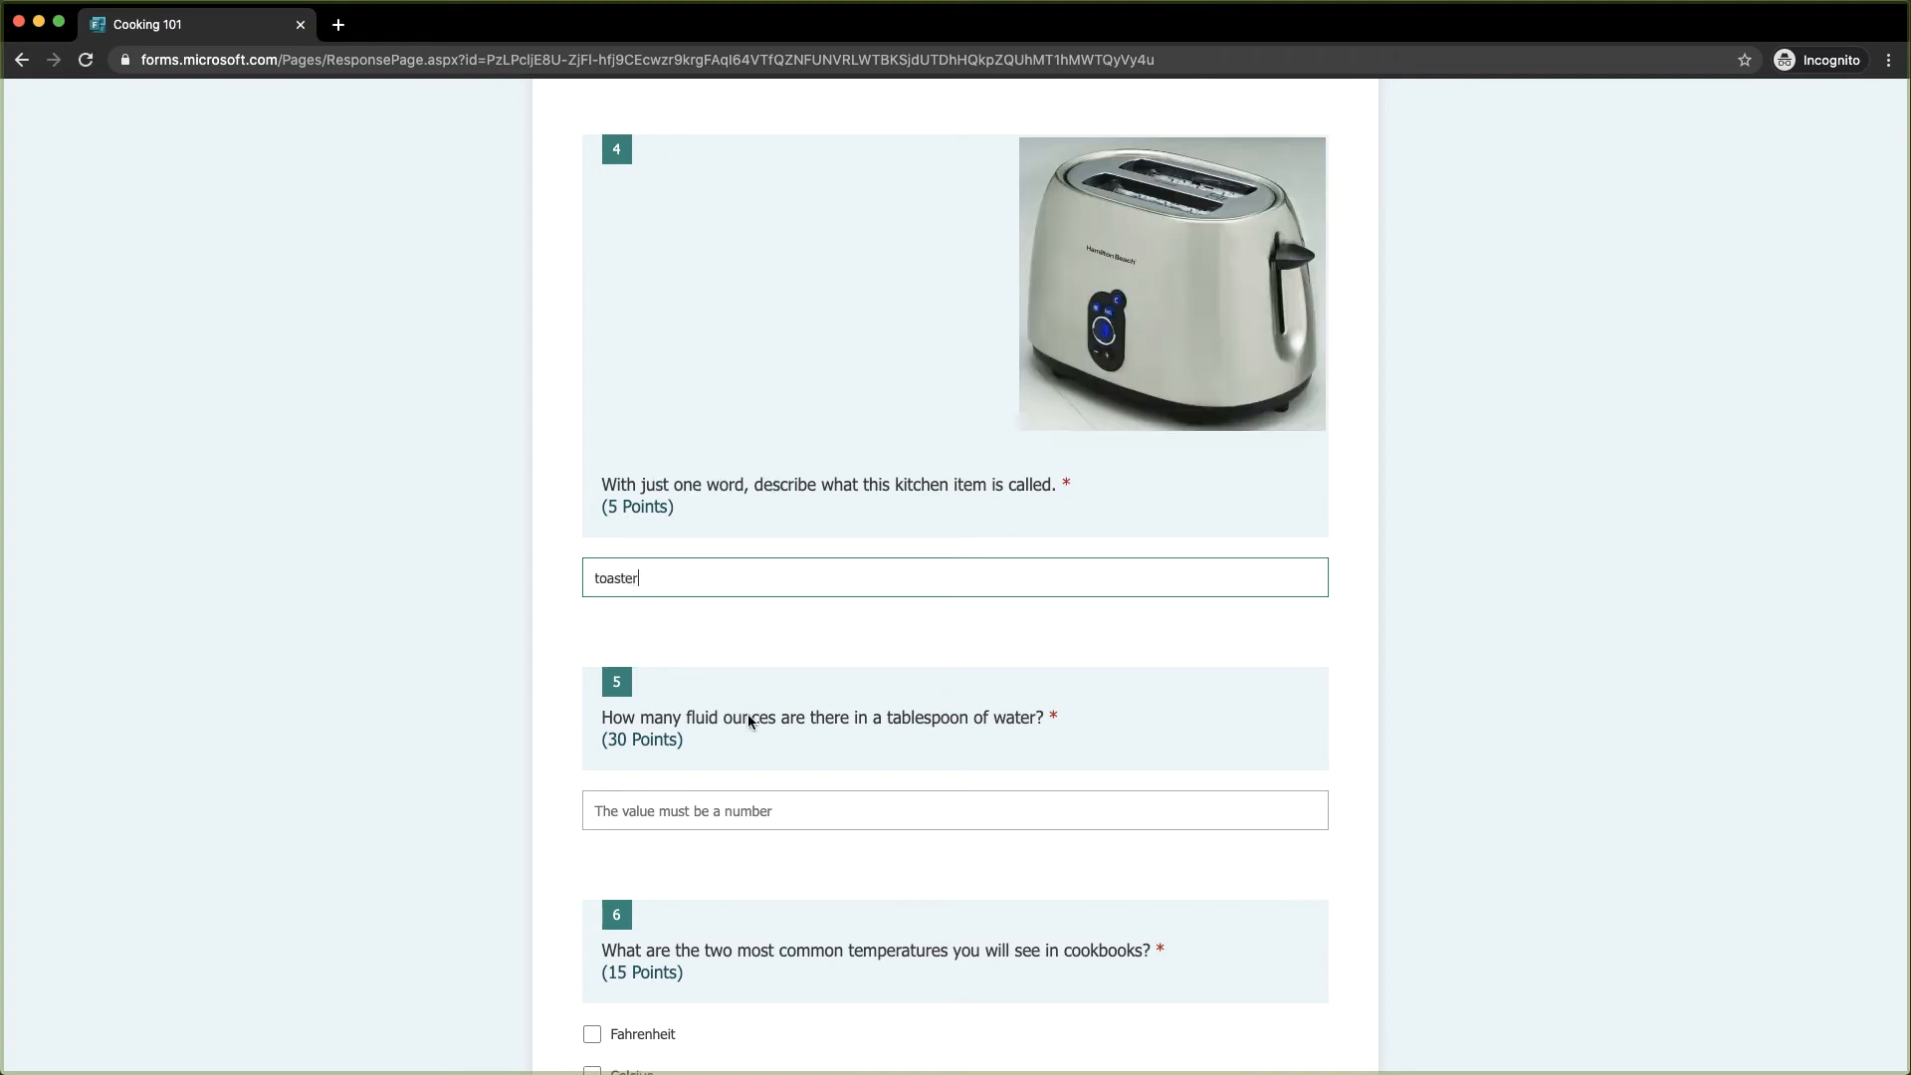
{"action": "left_click", "coordinate": [772, 802]}
{"action": "type", "text": "0.5"}
{"action": "key", "text": "Tab"}
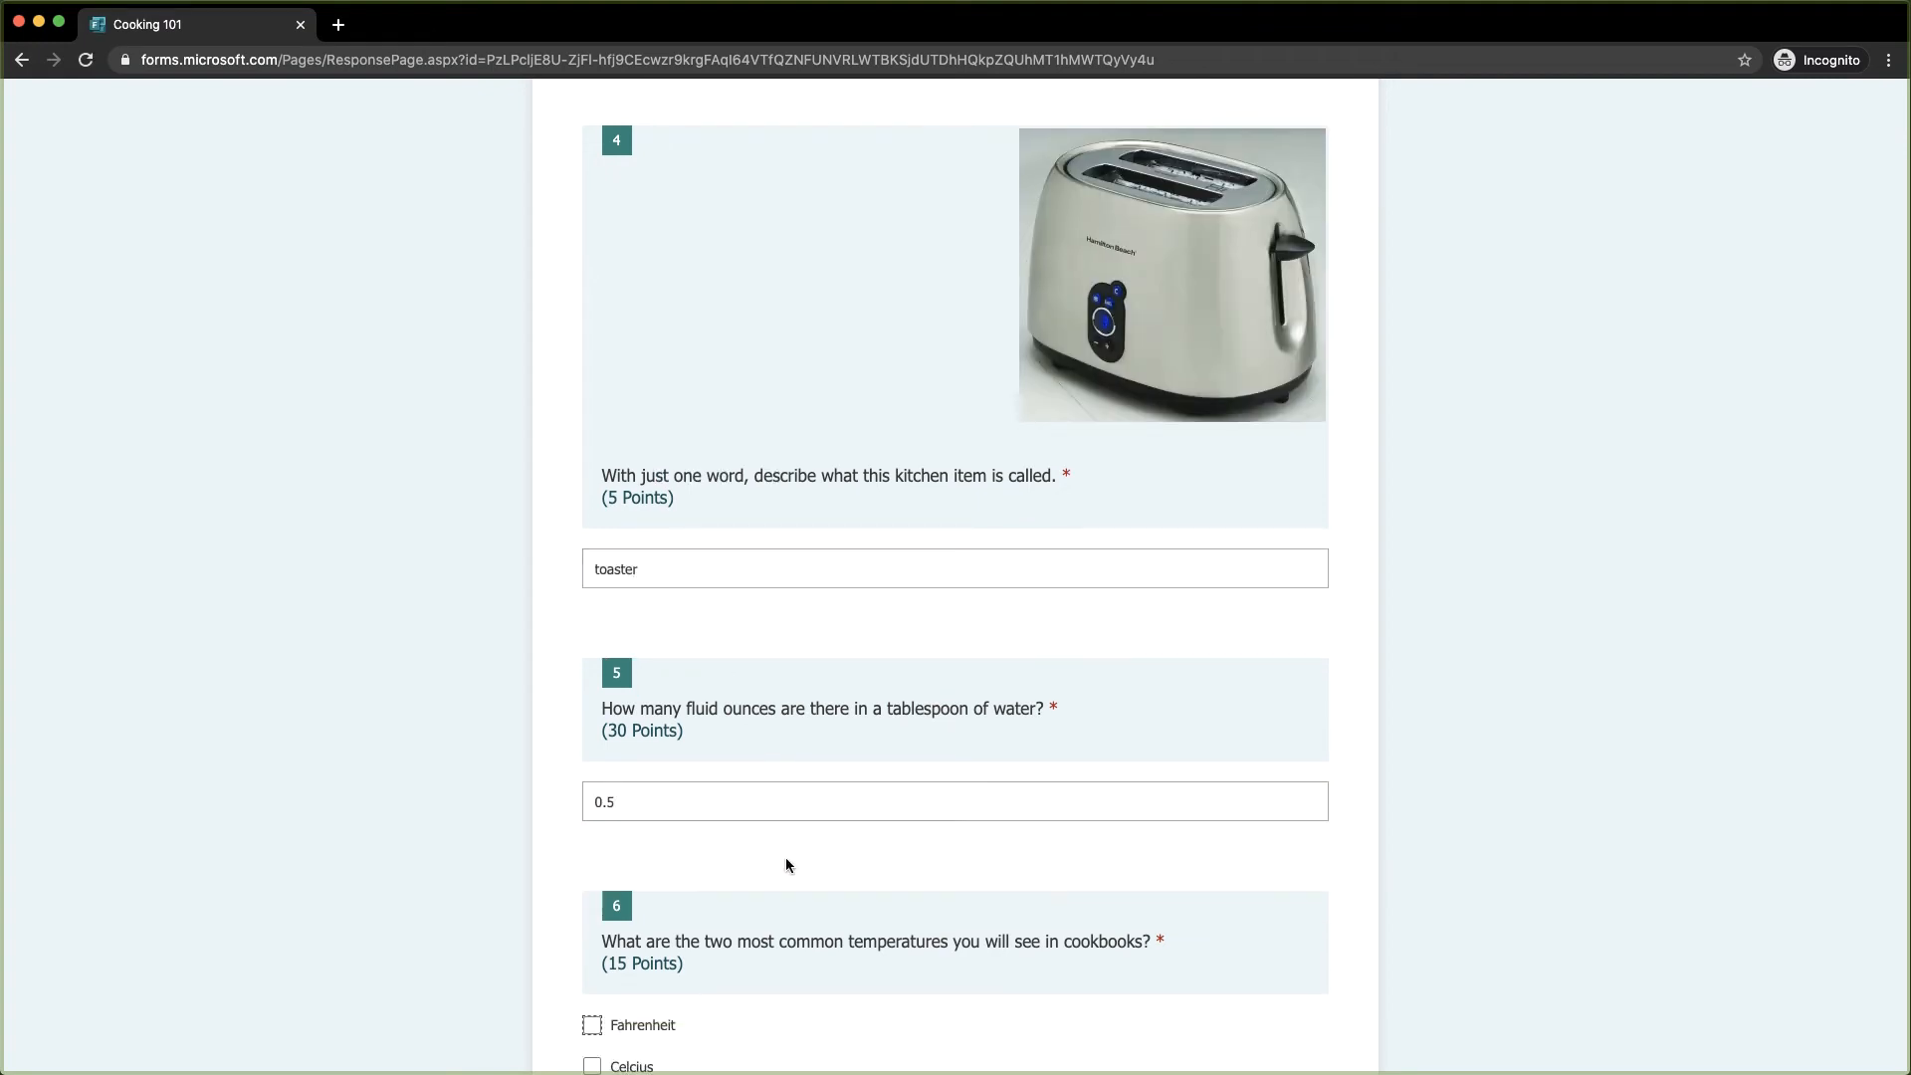
{"action": "scroll", "coordinate": [787, 864], "scroll_direction": "down", "scroll_amount": 3}
{"action": "left_click", "coordinate": [634, 712]}
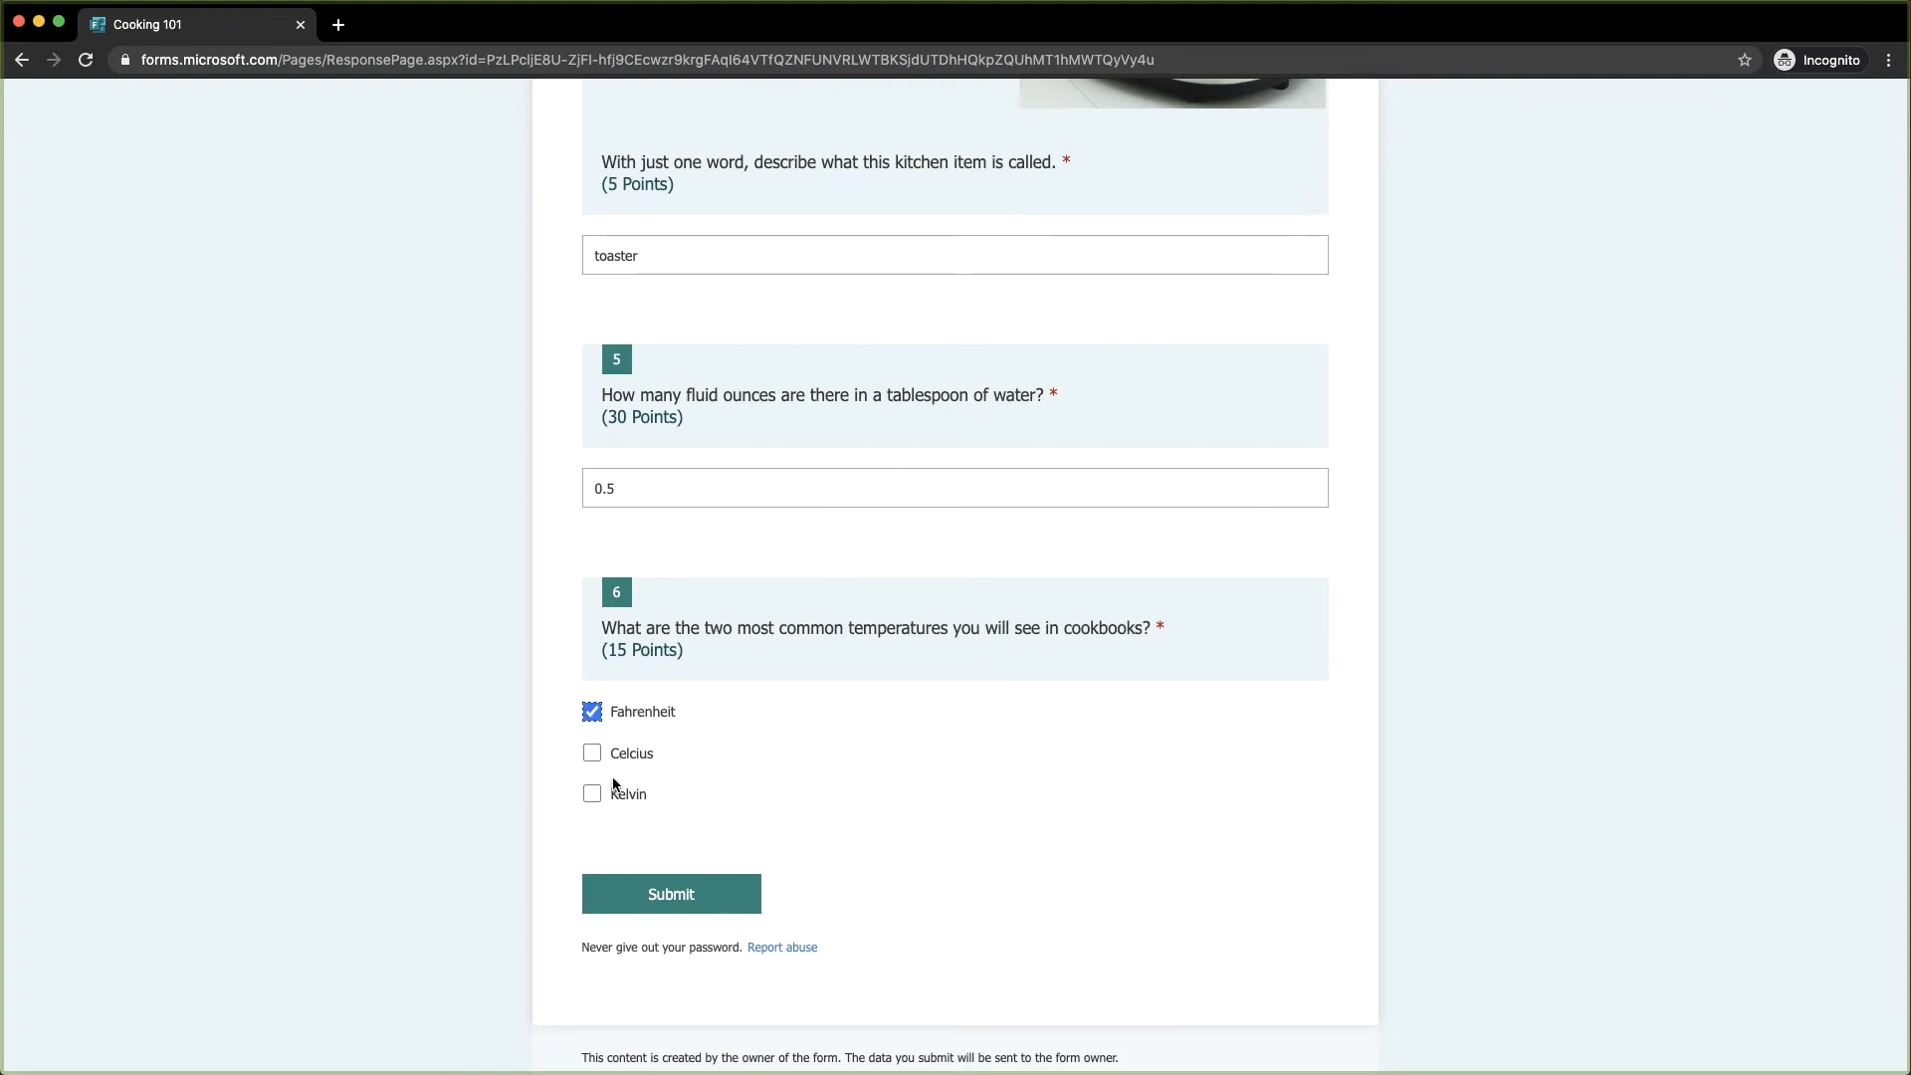
{"action": "left_click", "coordinate": [627, 755]}
{"action": "left_click", "coordinate": [672, 899]}
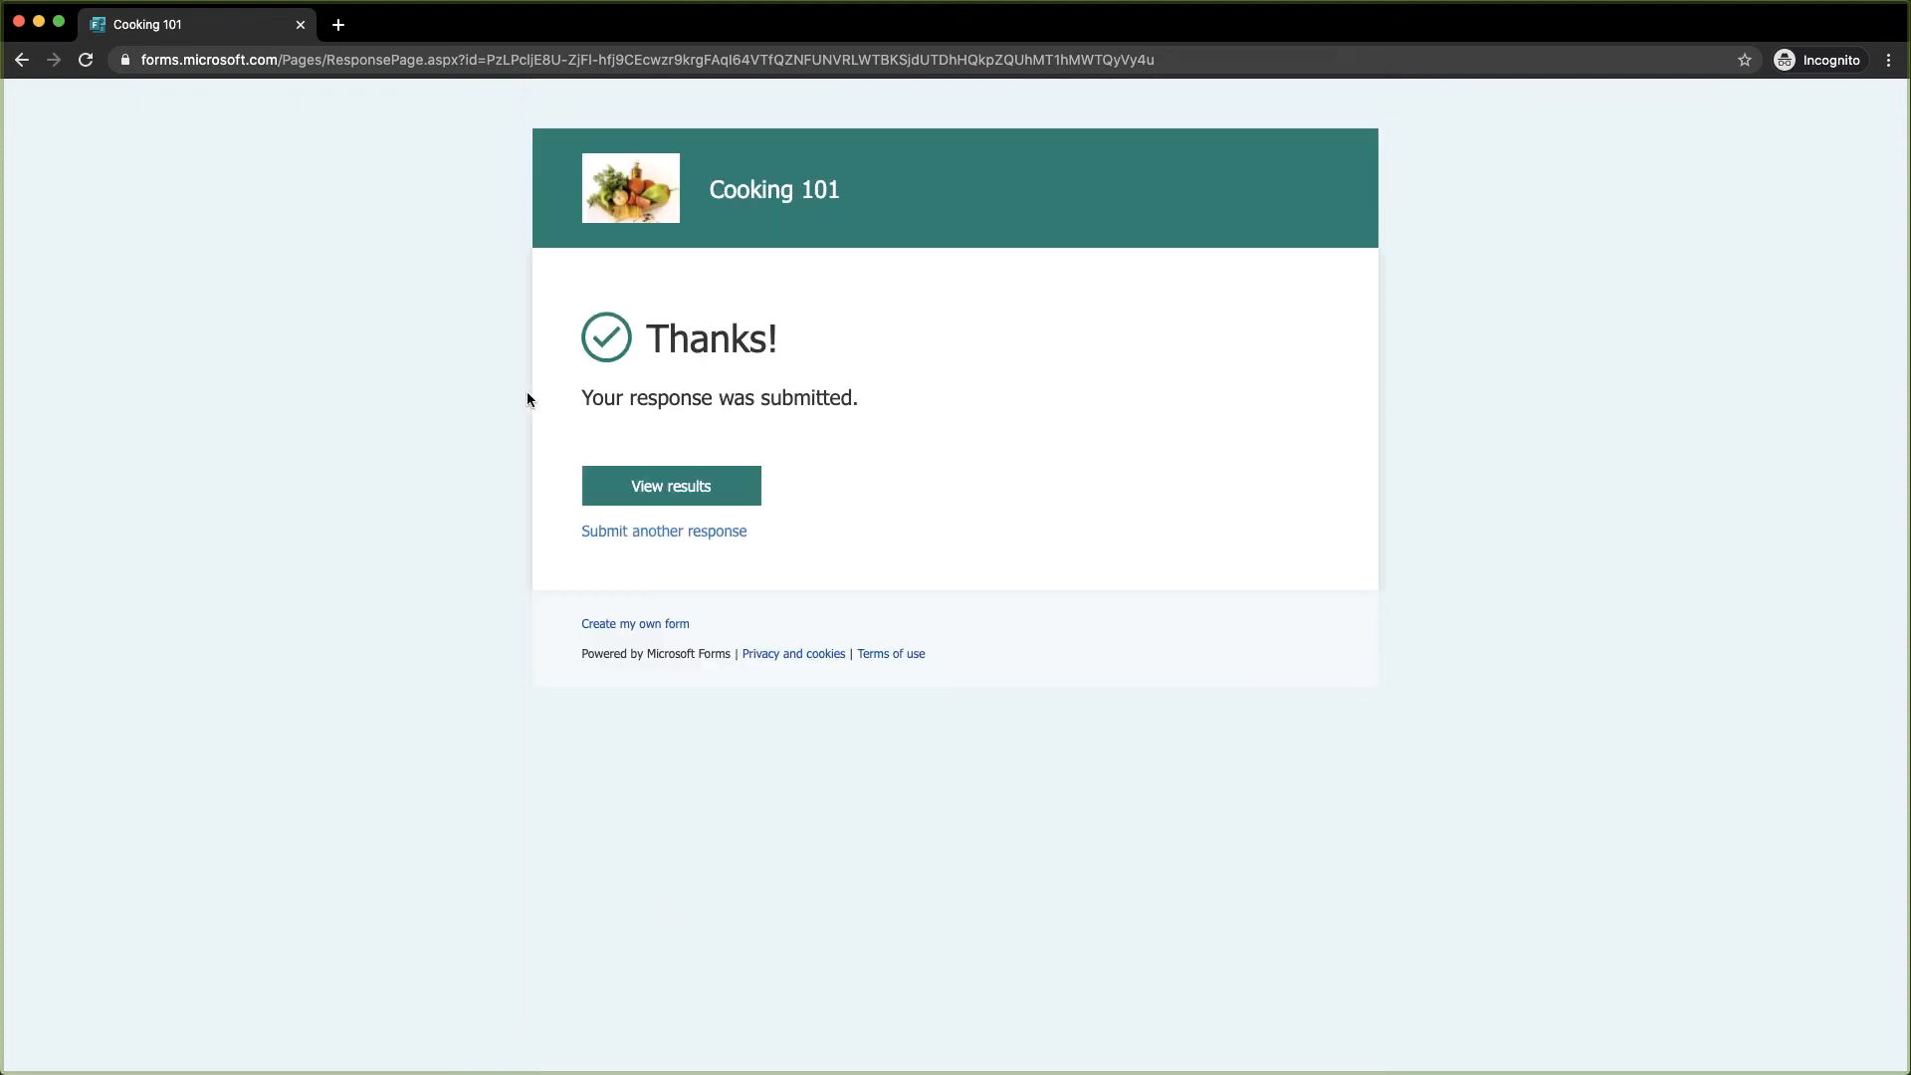
Close the incognito tab and step through respondents 1–3 in the Responses grading review
{"action": "left_click", "coordinate": [300, 24]}
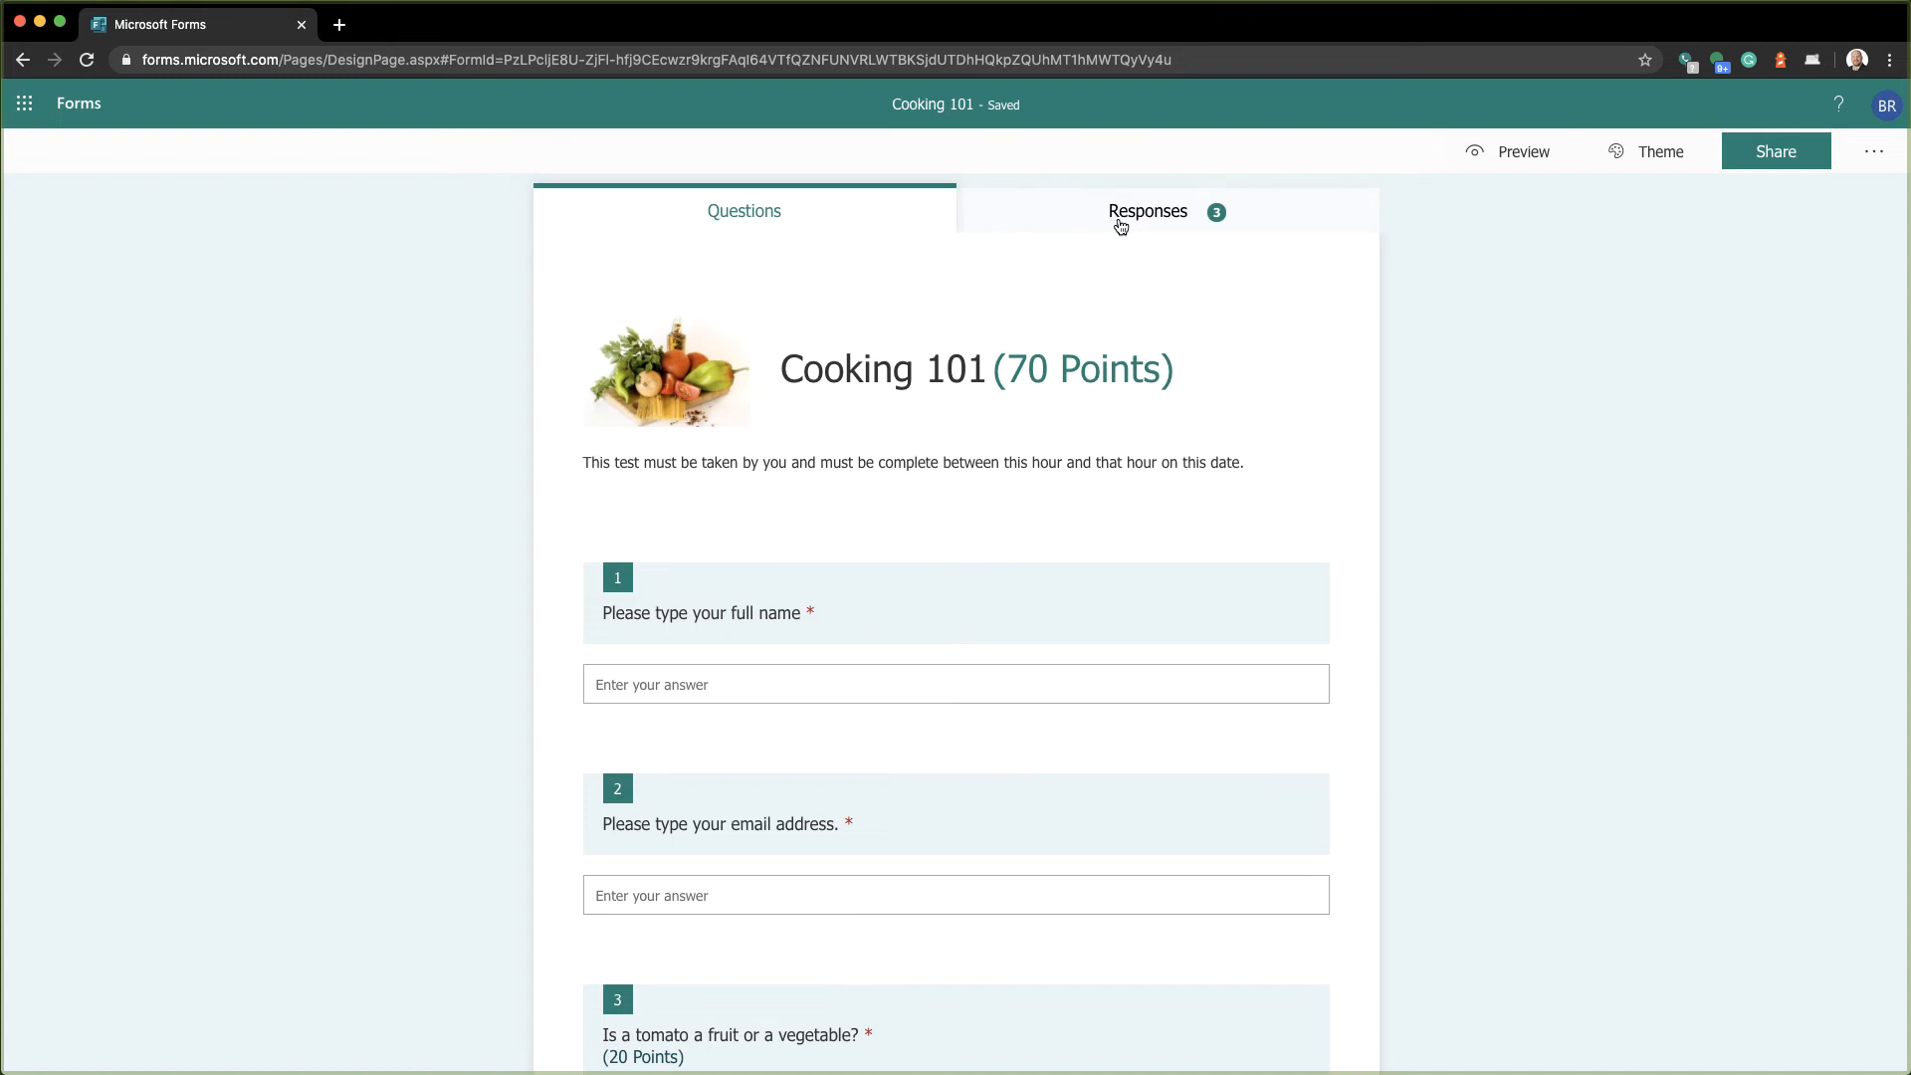
{"action": "left_click", "coordinate": [1123, 225]}
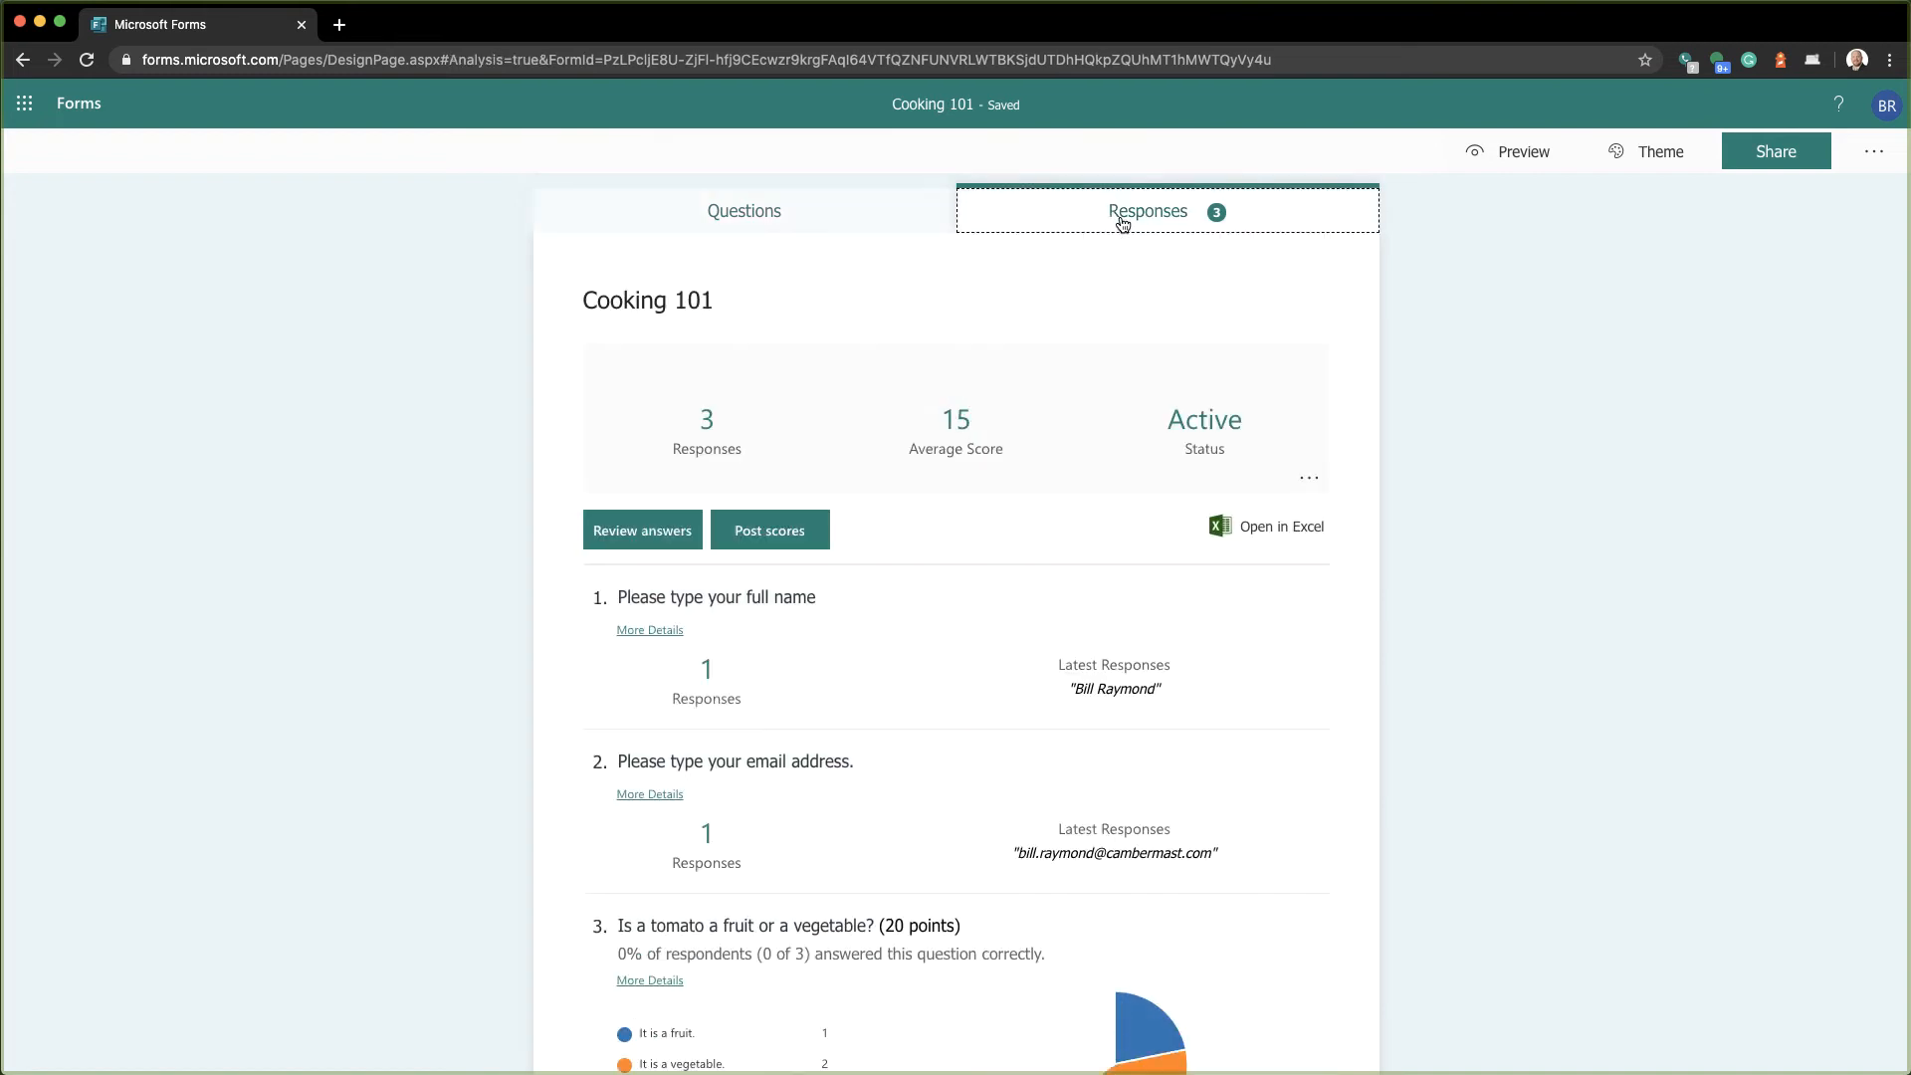
{"action": "left_click", "coordinate": [647, 538]}
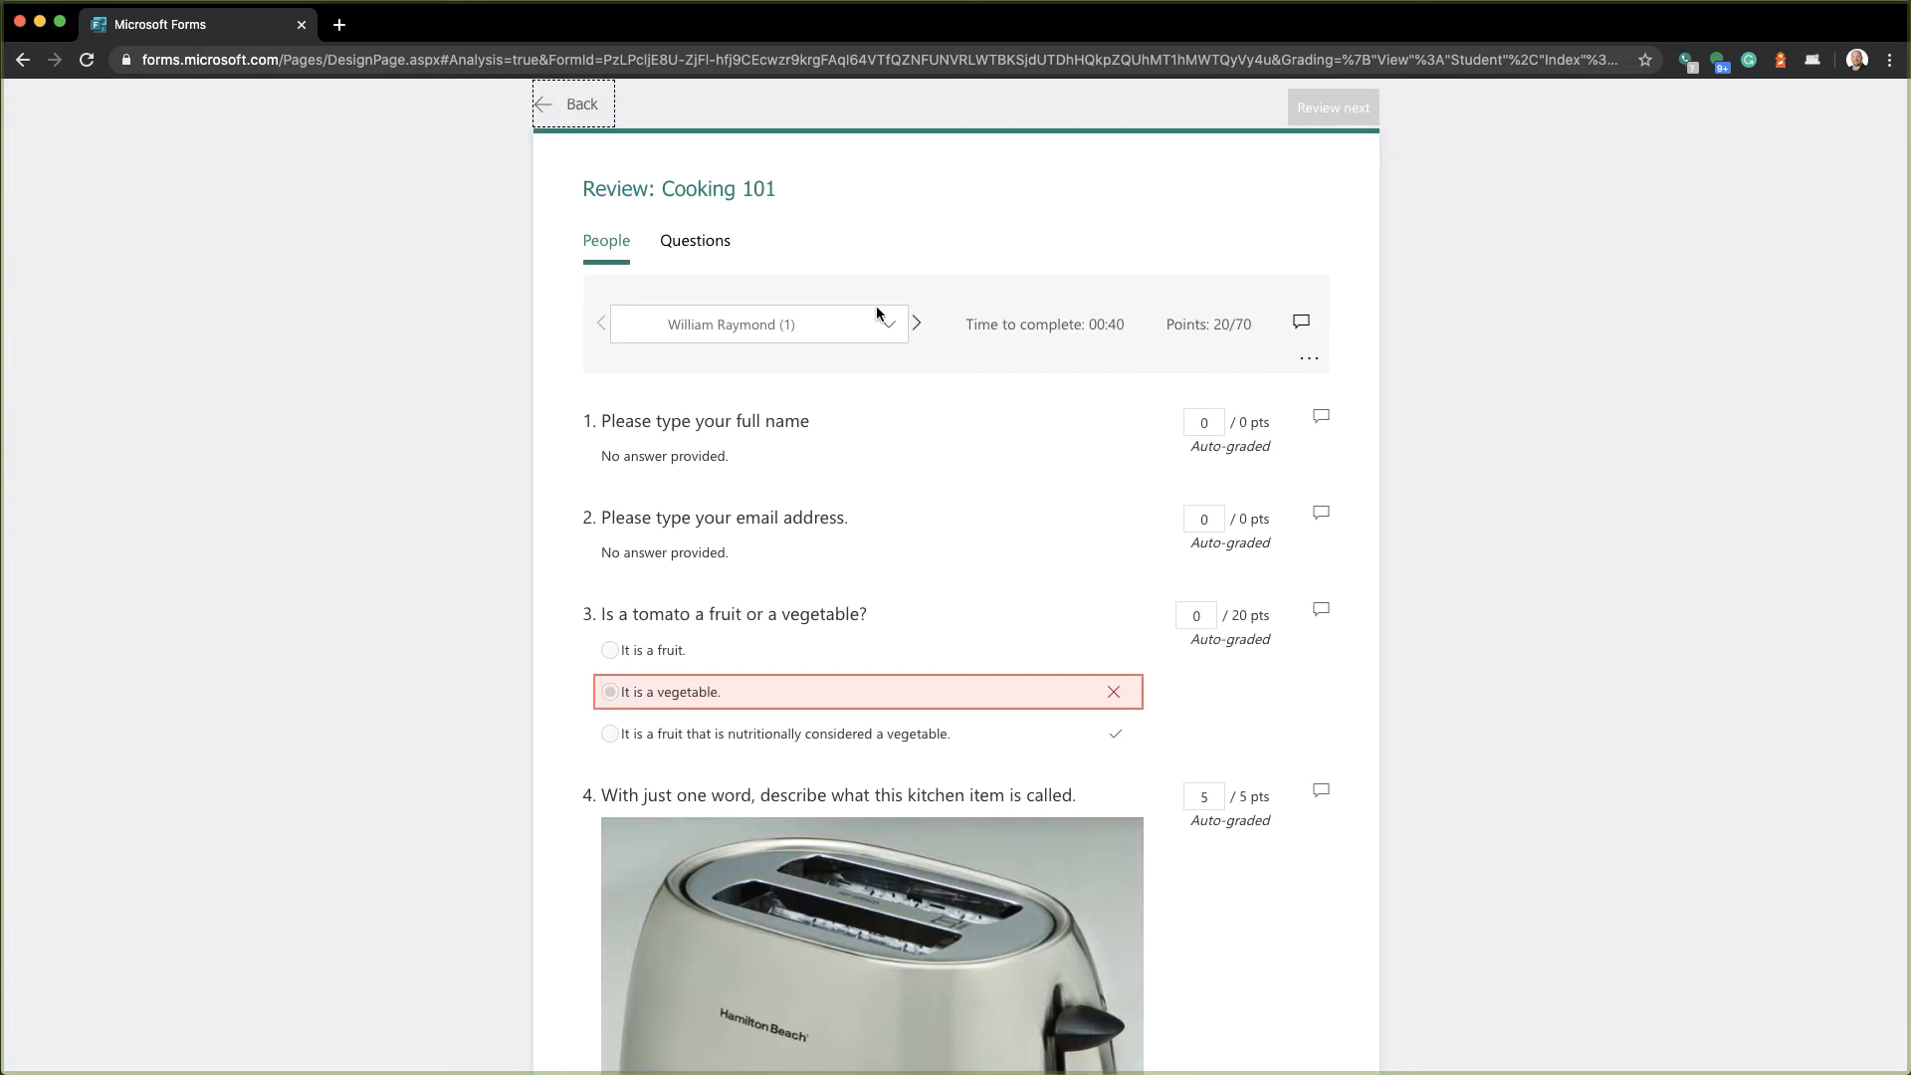
{"action": "left_click", "coordinate": [918, 323]}
{"action": "left_click", "coordinate": [918, 324]}
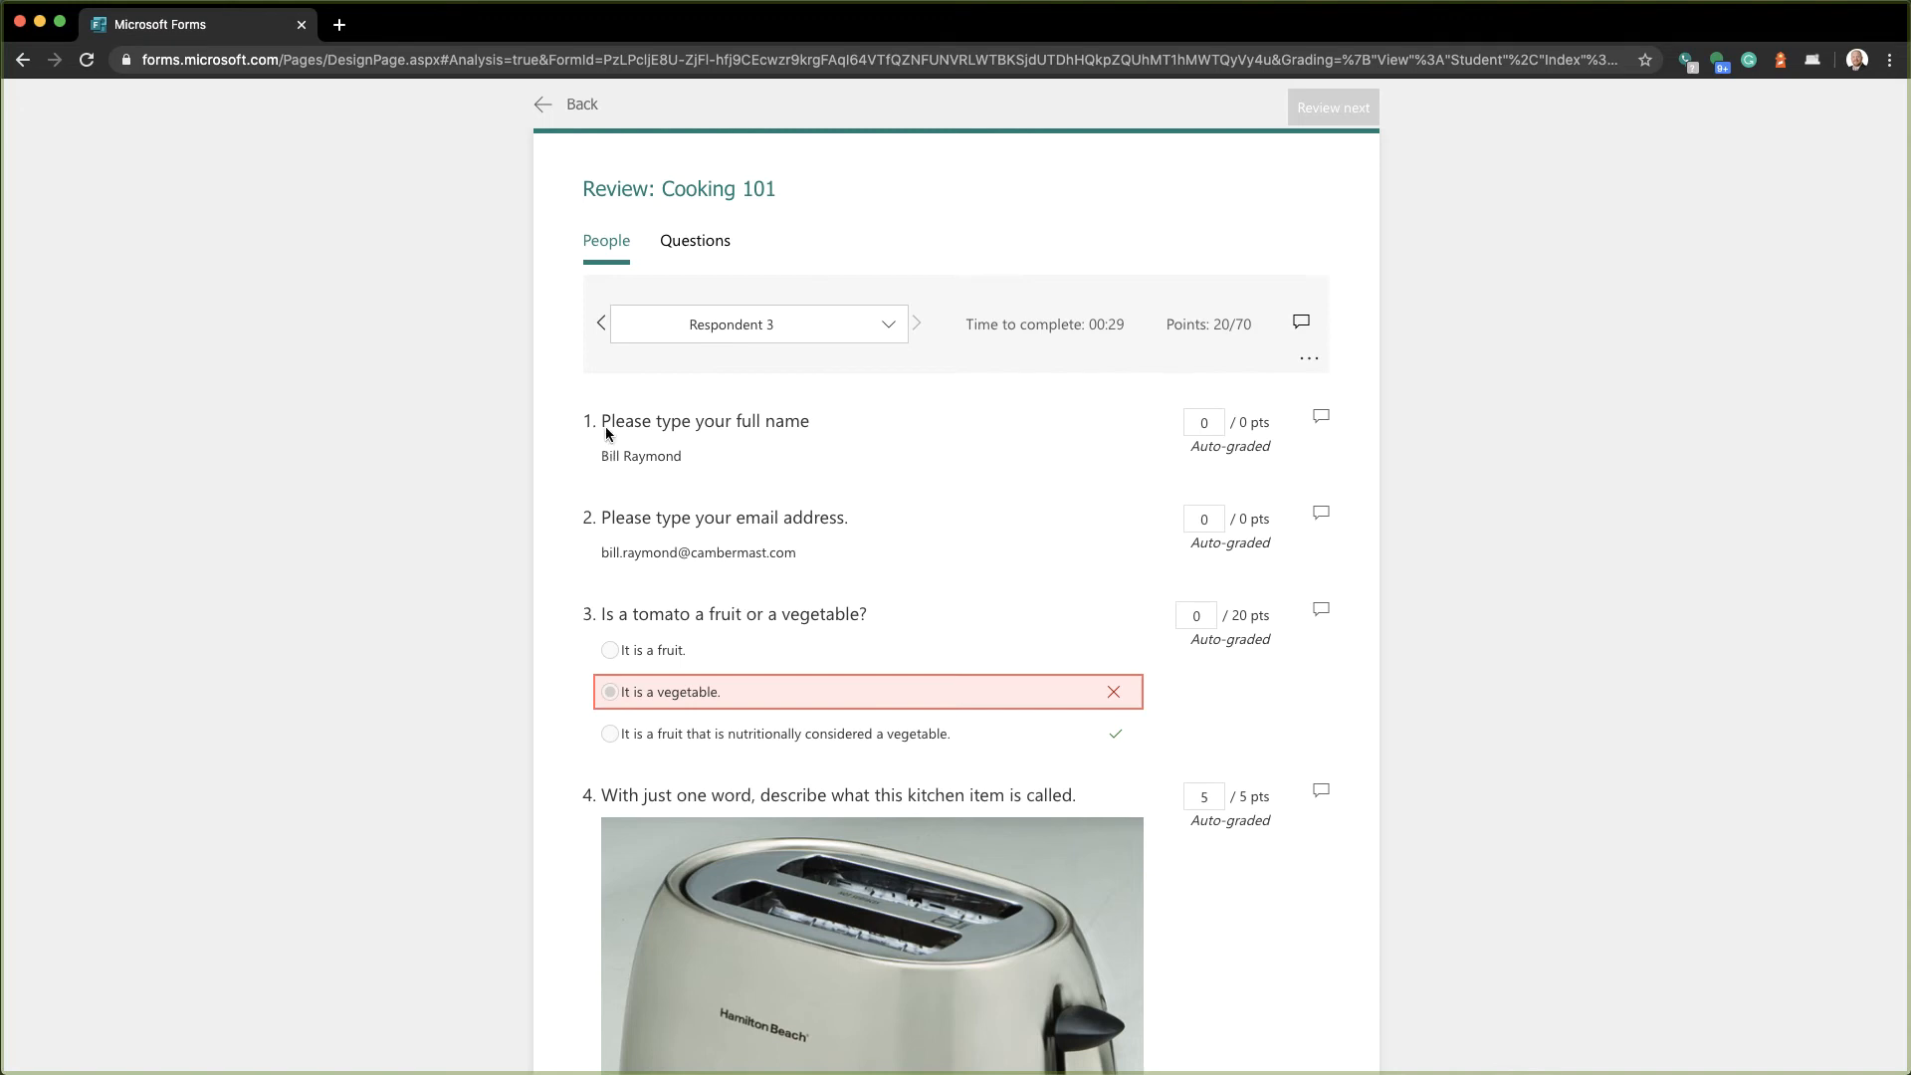
{"action": "left_click", "coordinate": [601, 329]}
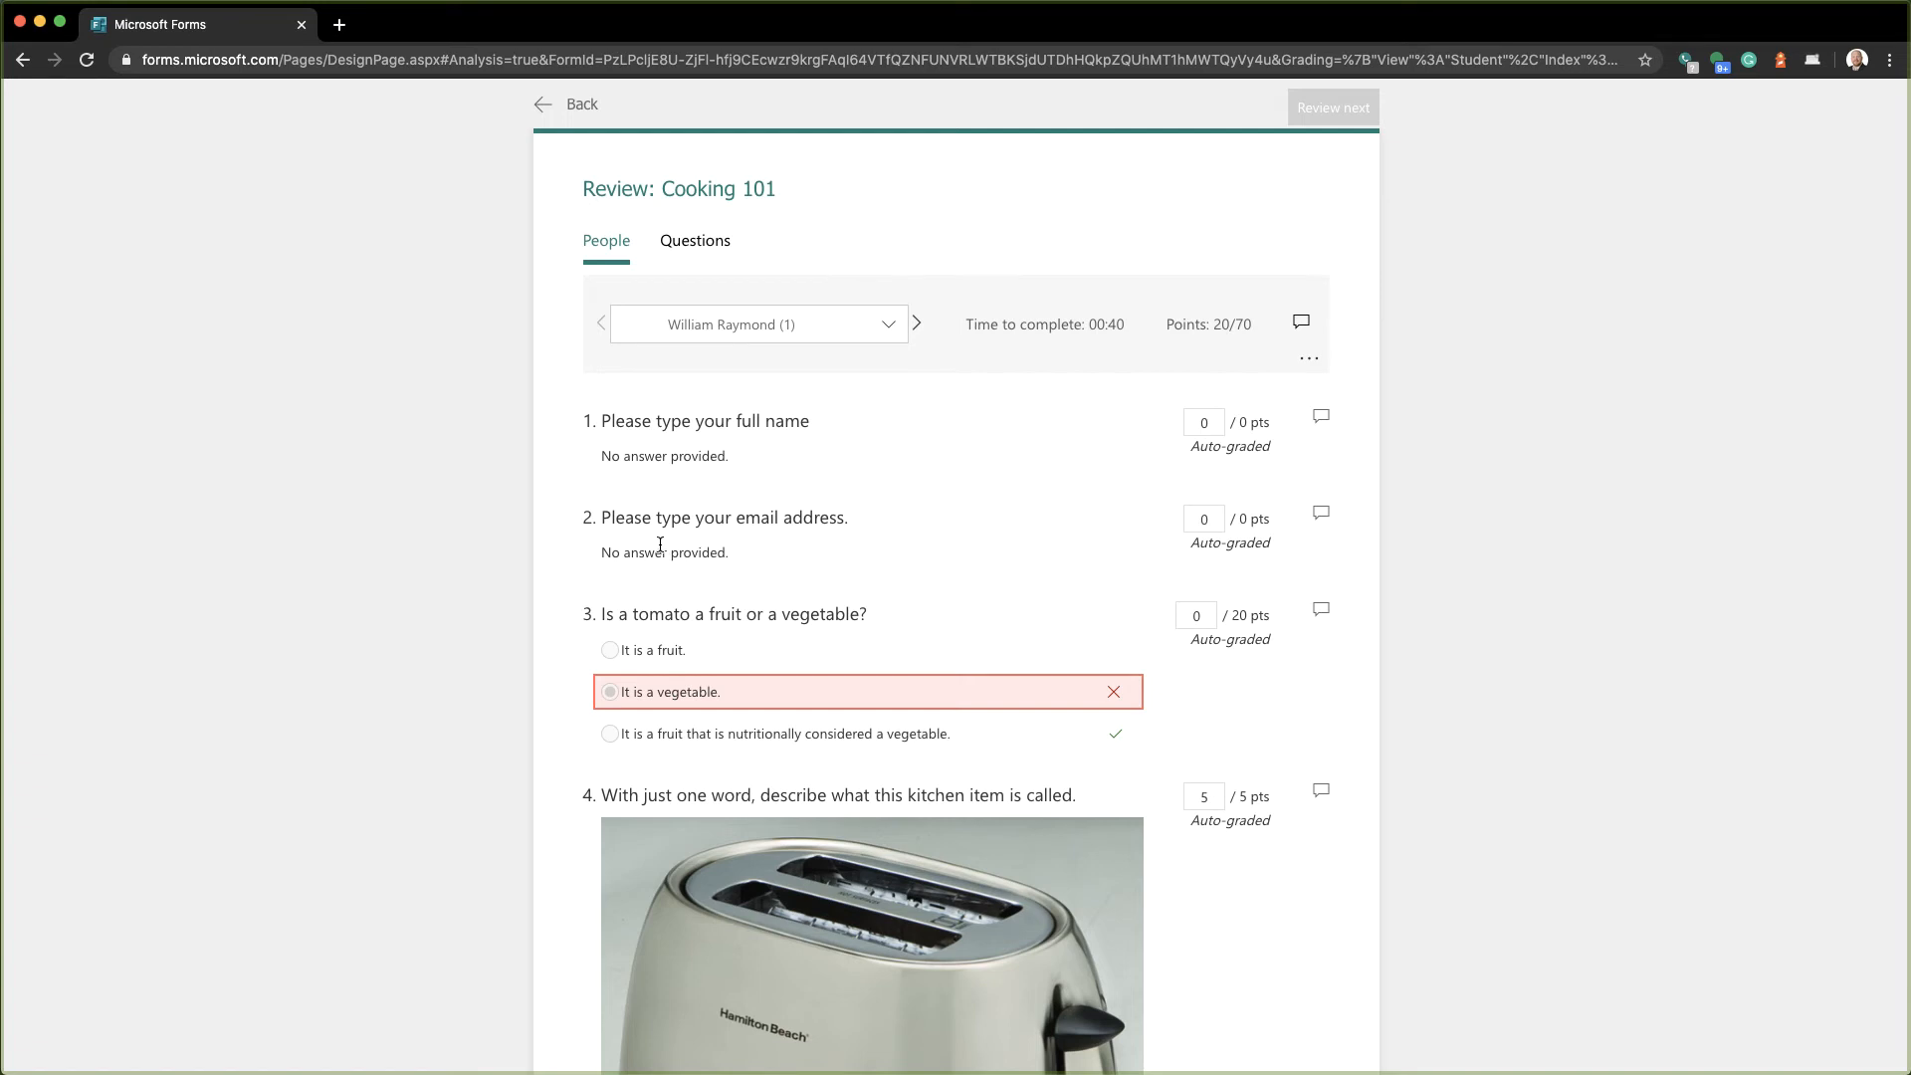
{"action": "left_click", "coordinate": [917, 323]}
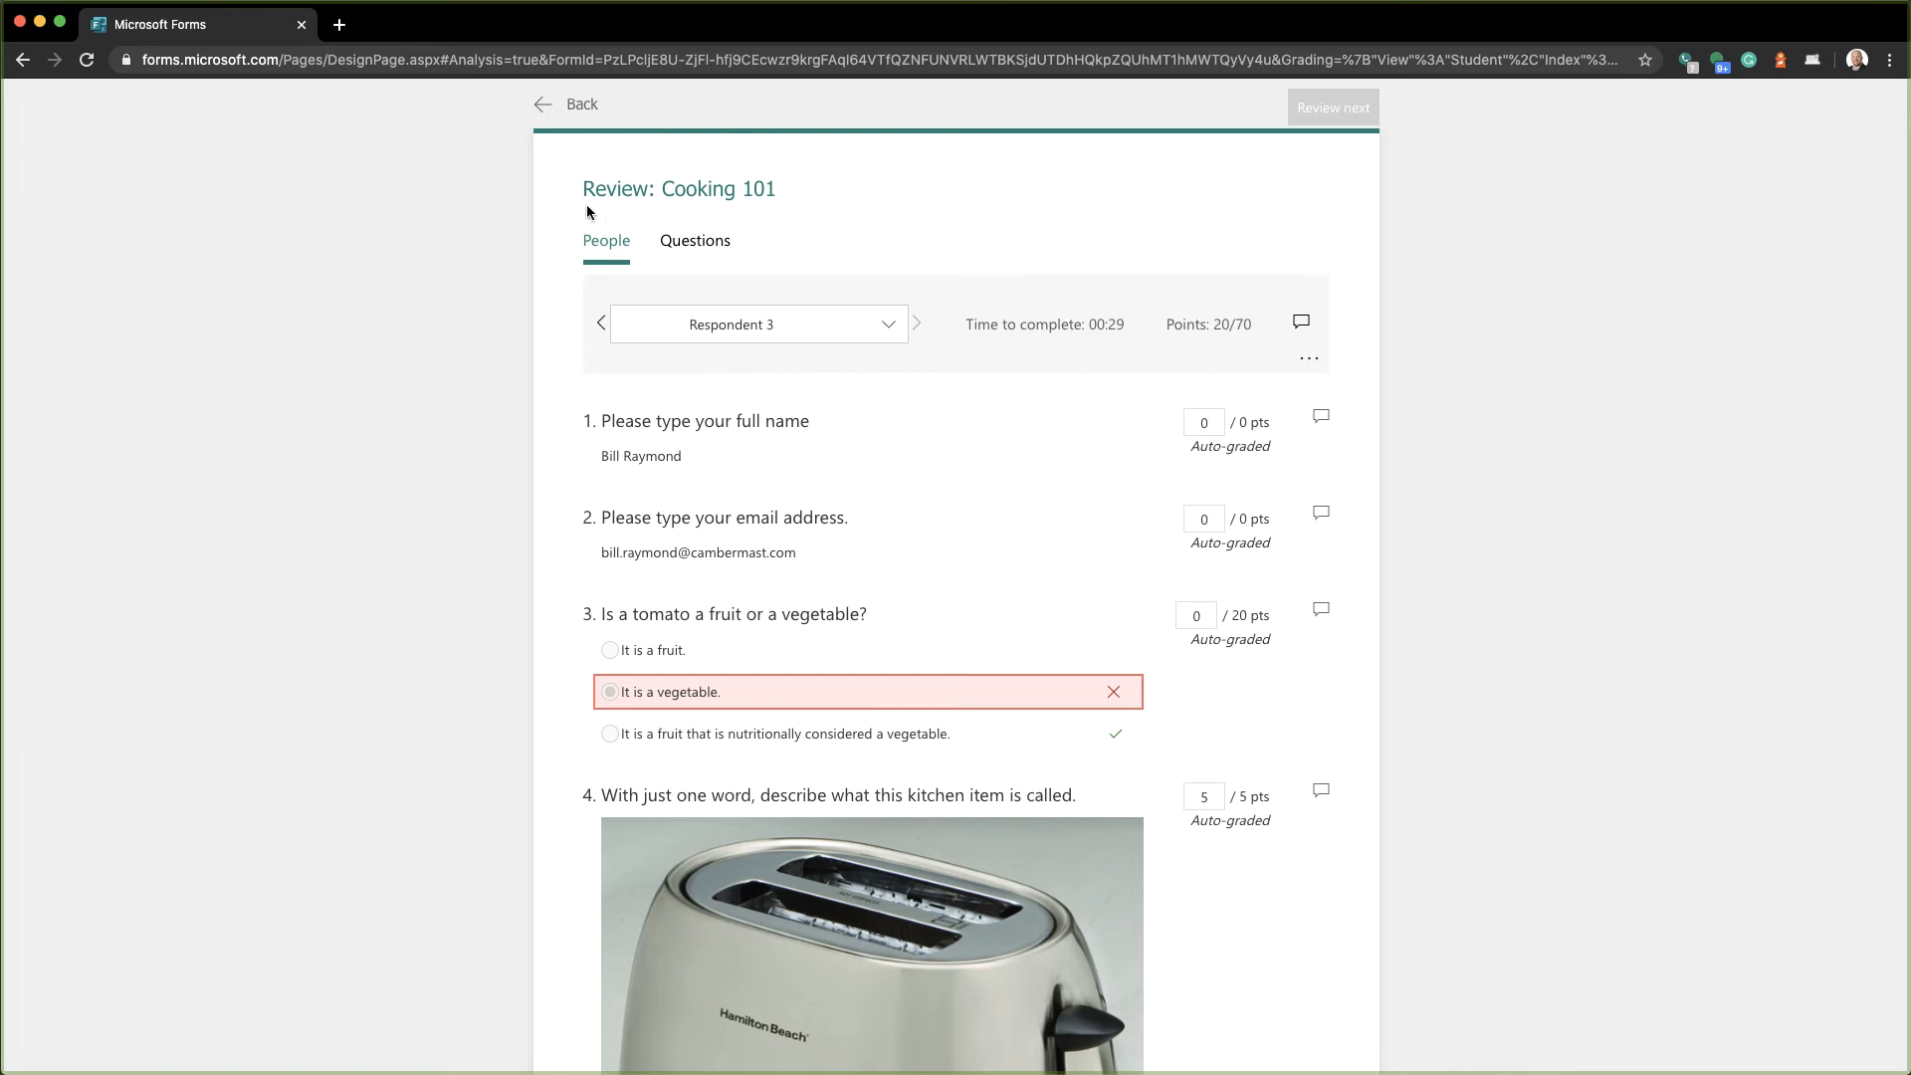
Export the three Cooking 101 responses to an Excel workbook and open the download
{"action": "left_click", "coordinate": [539, 106]}
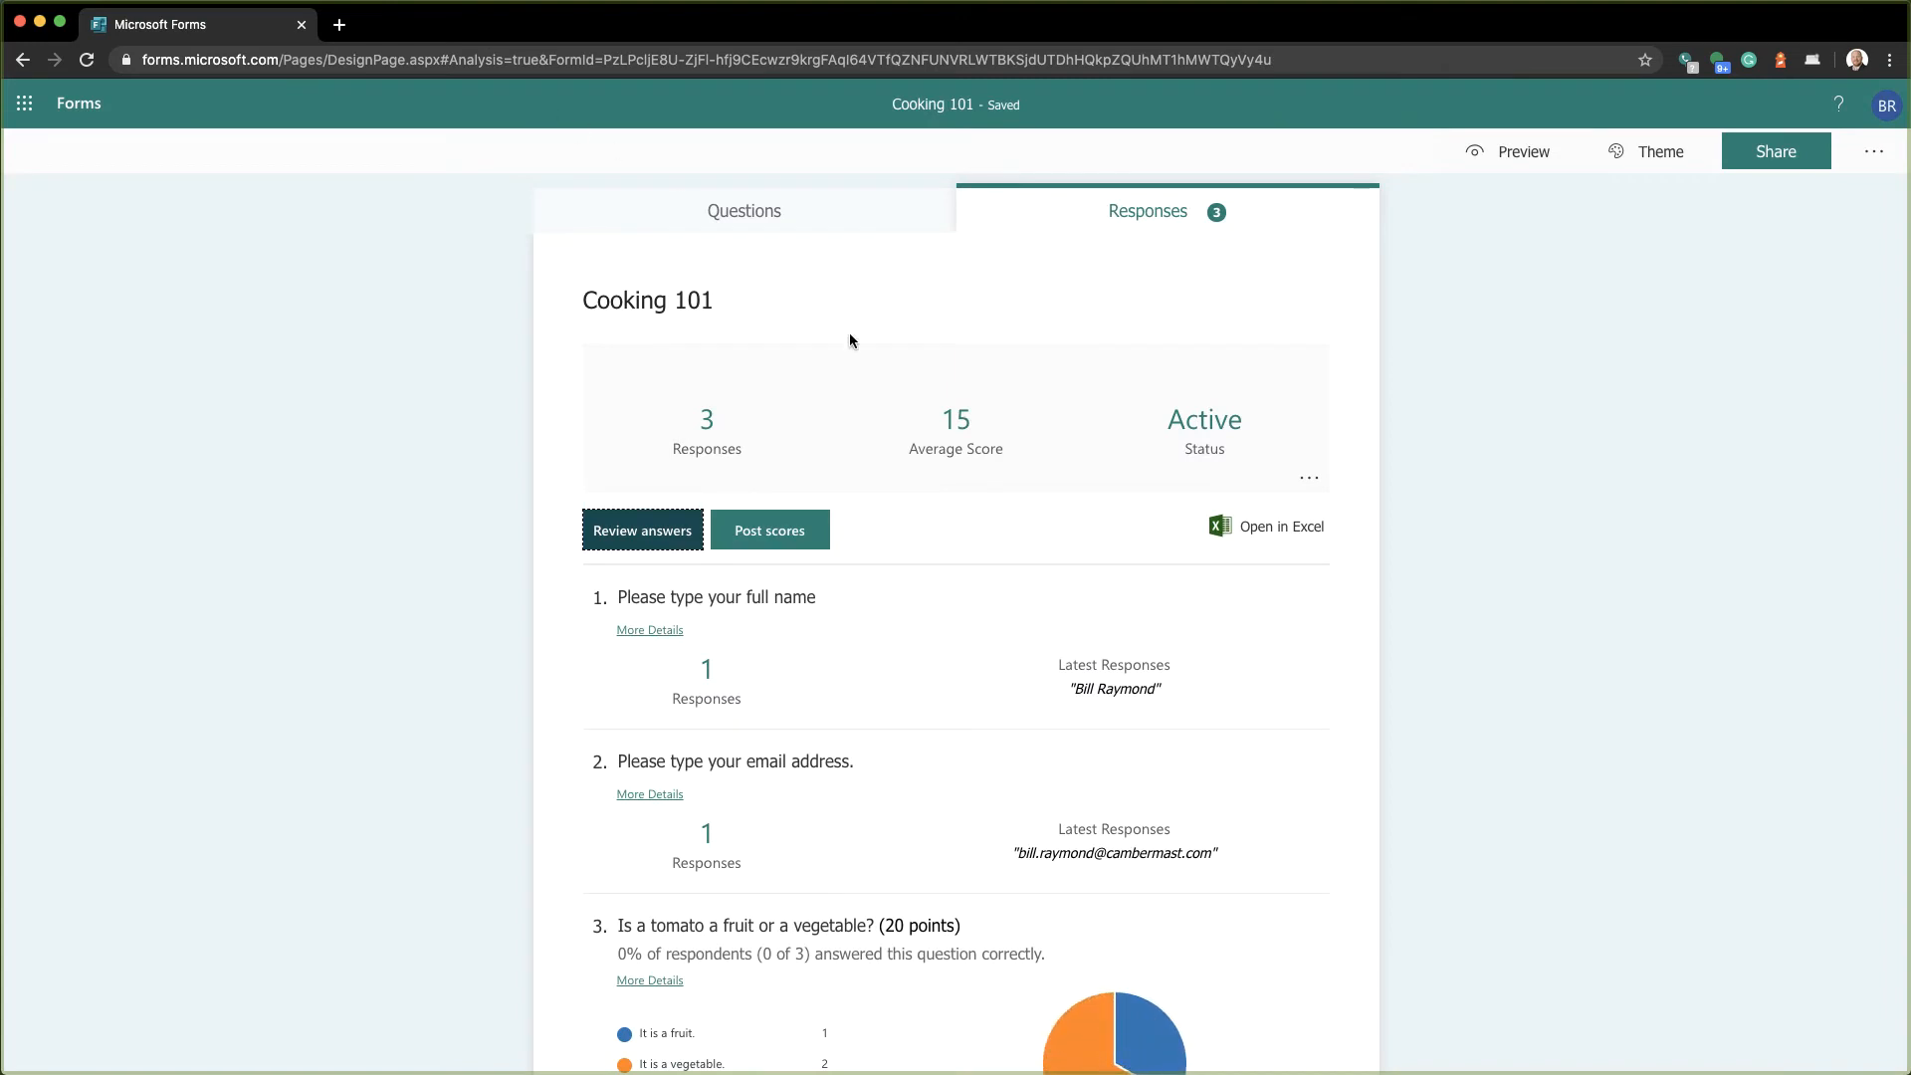
{"action": "left_click", "coordinate": [1284, 537]}
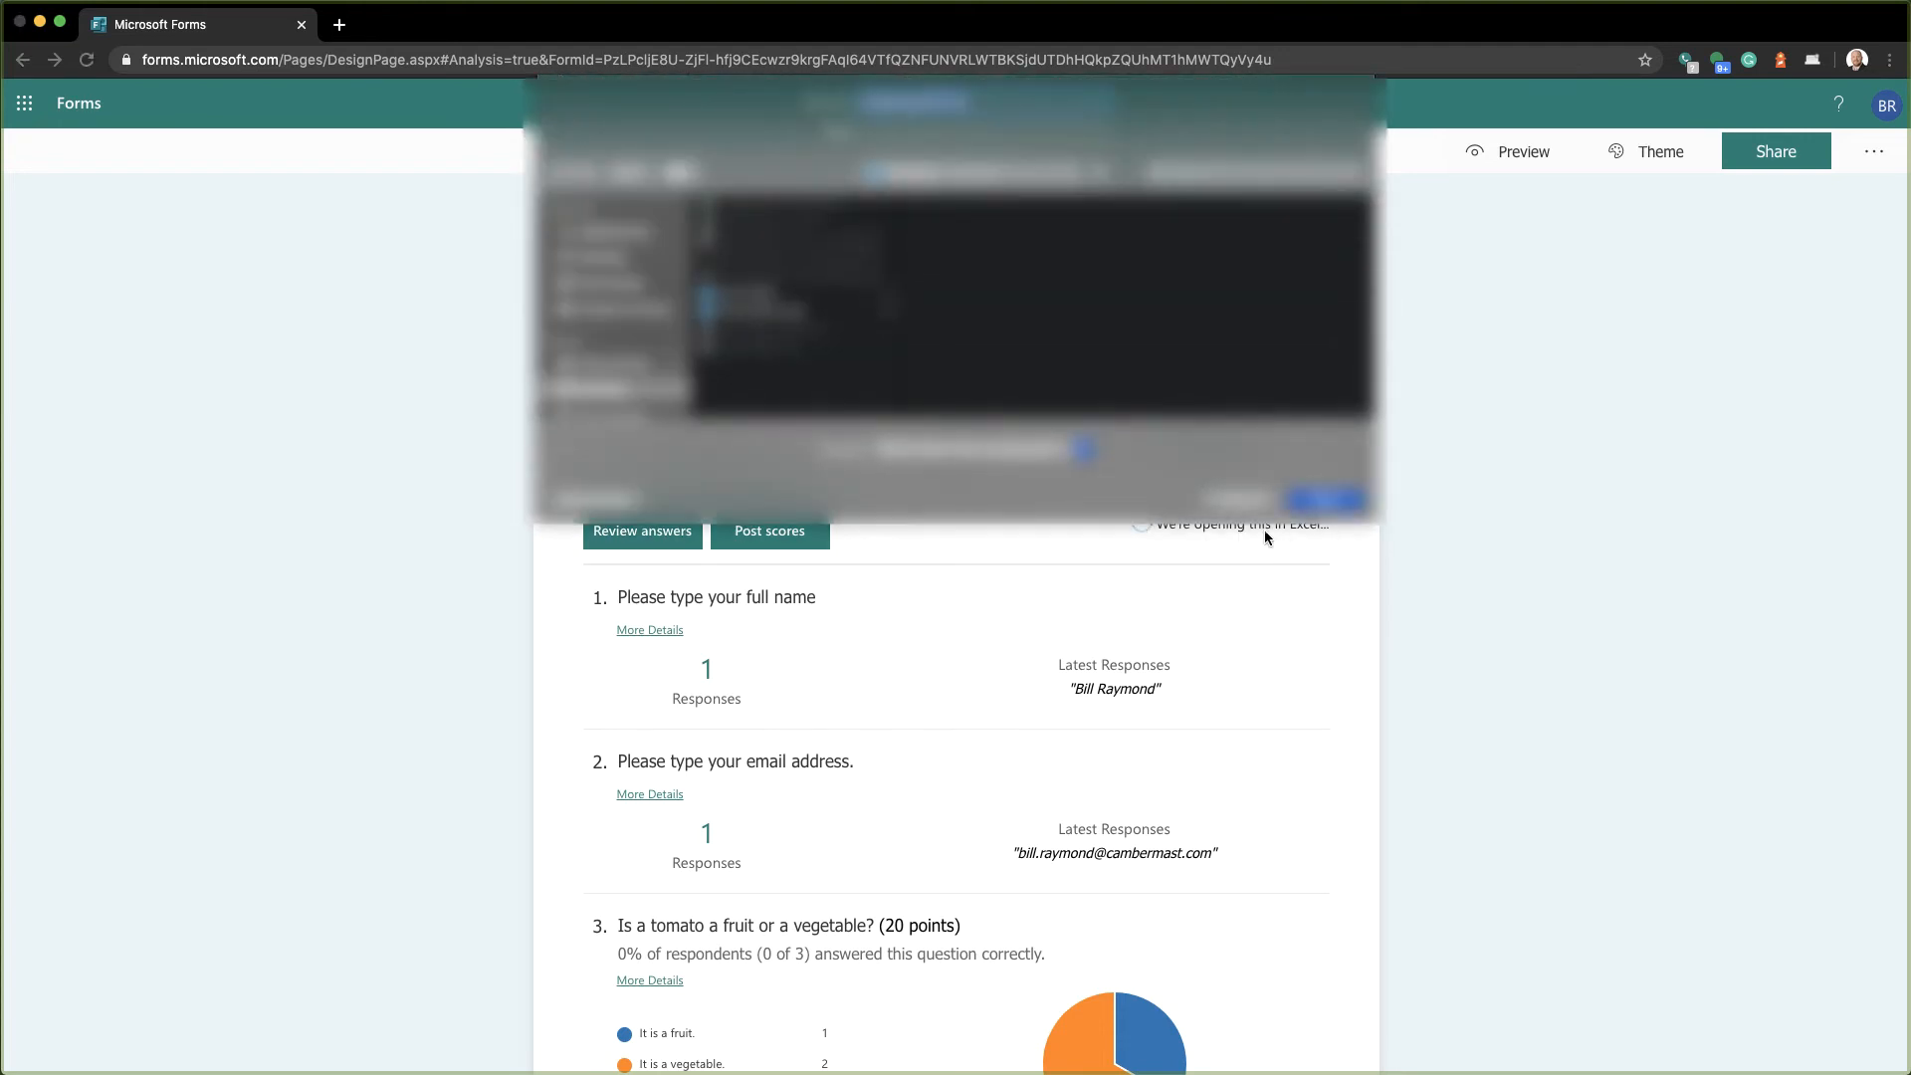
{"action": "left_click", "coordinate": [1325, 499]}
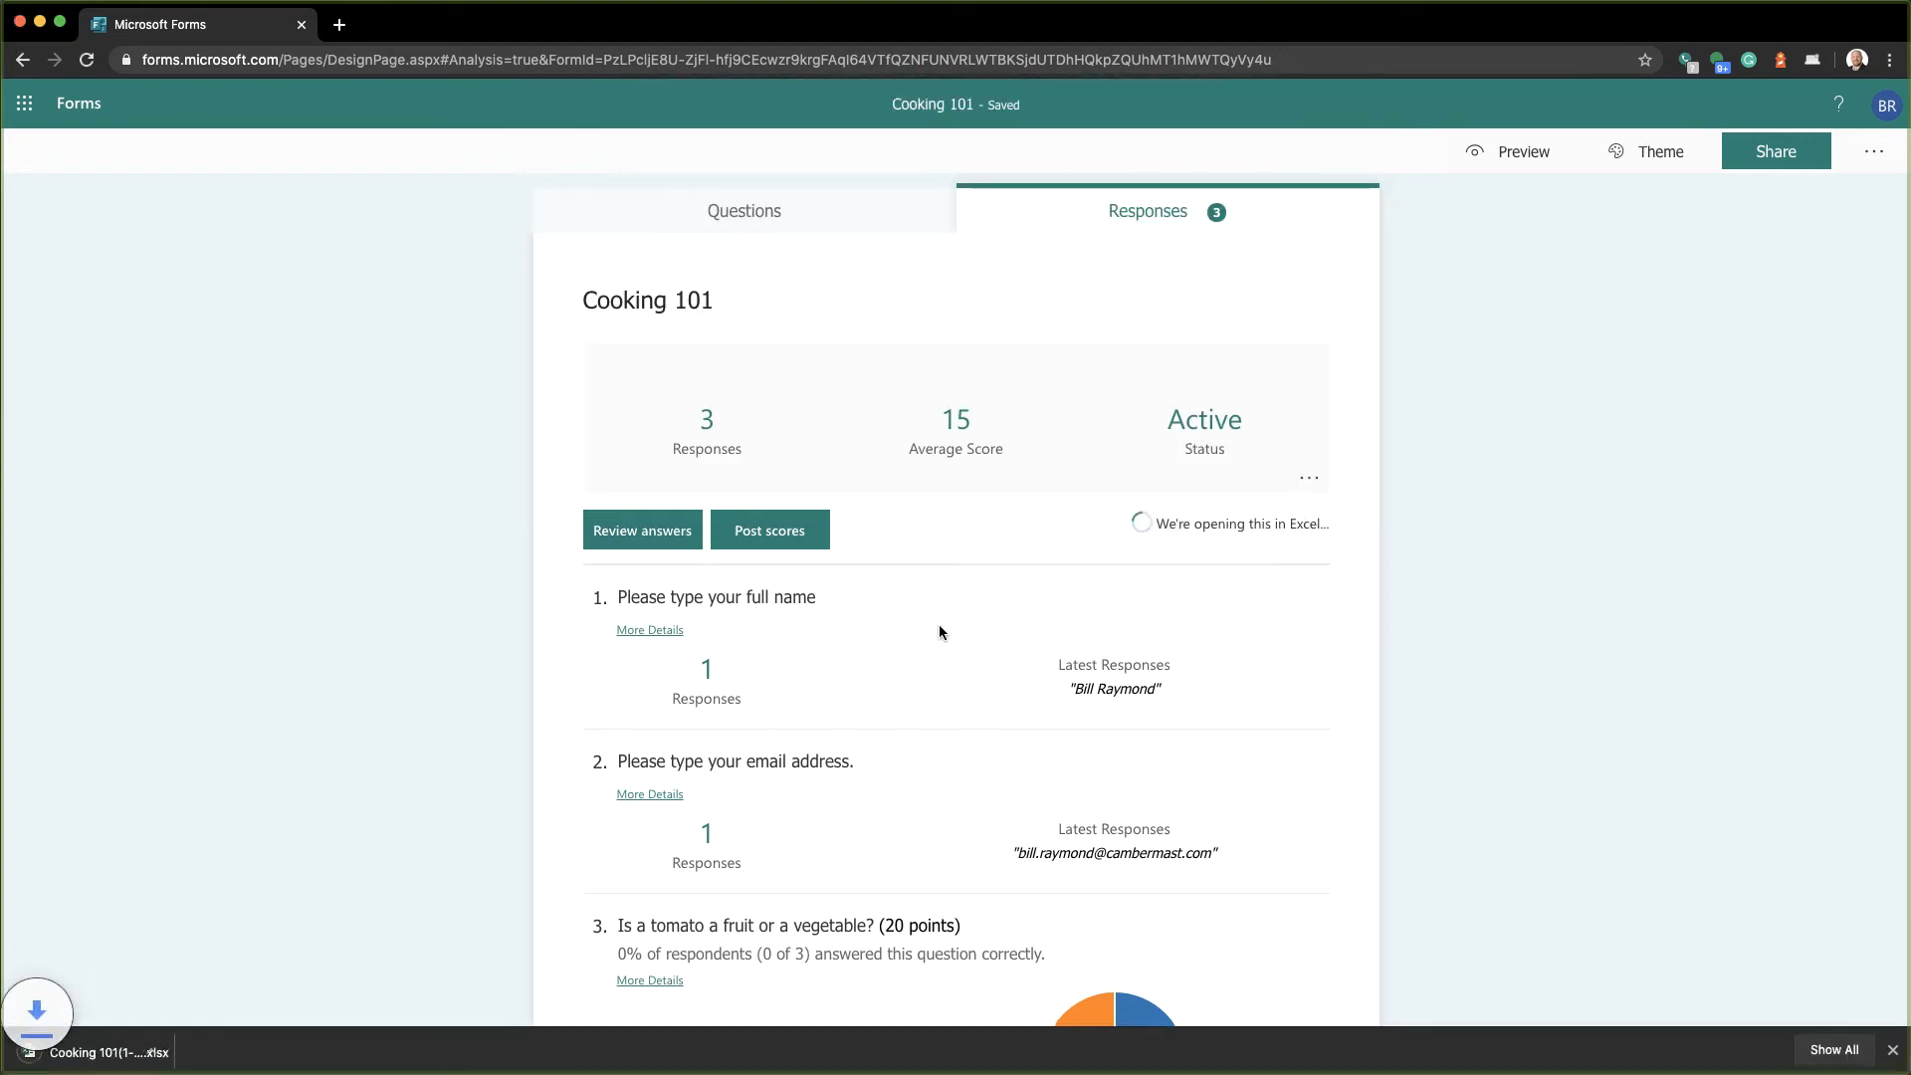
{"action": "left_click", "coordinate": [109, 1052]}
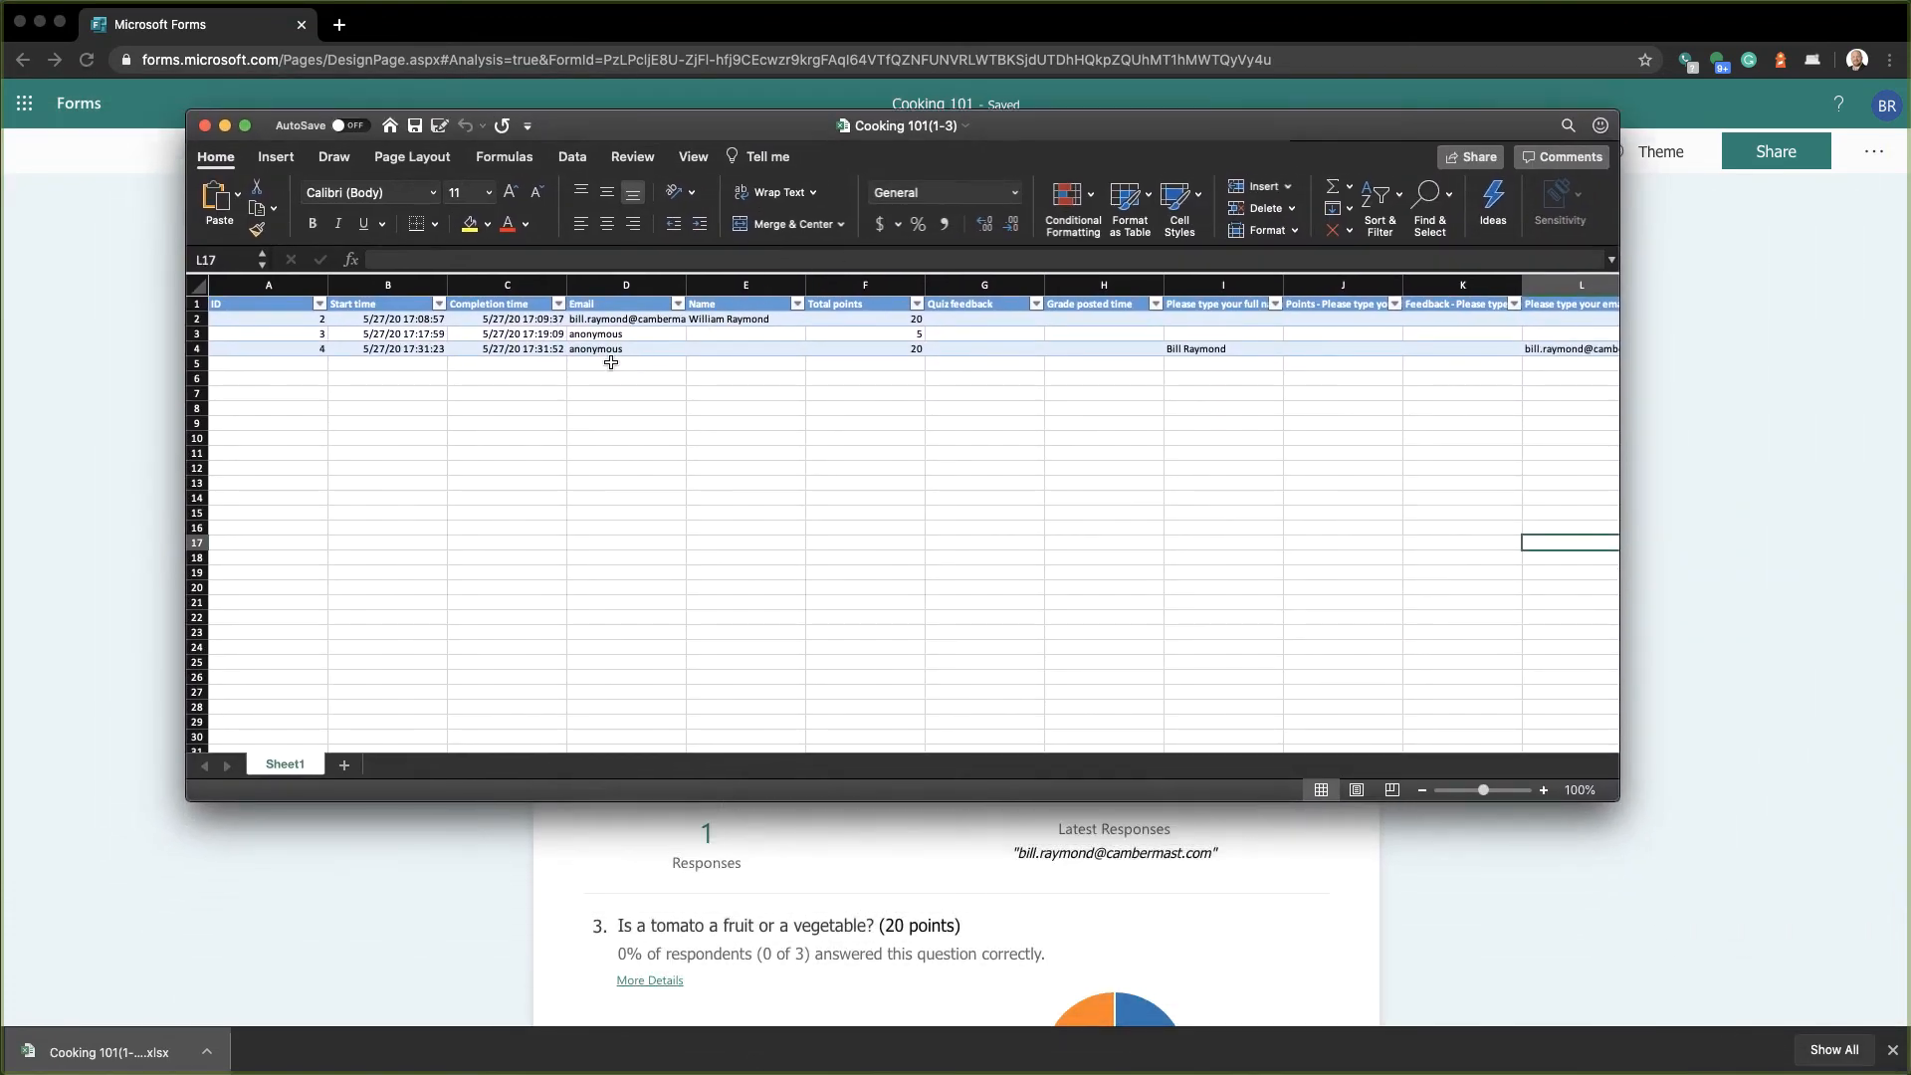
{"action": "scroll", "coordinate": [604, 362], "scroll_direction": "up", "scroll_amount": 5}
{"action": "scroll", "coordinate": [607, 361], "scroll_direction": "up", "scroll_amount": 2}
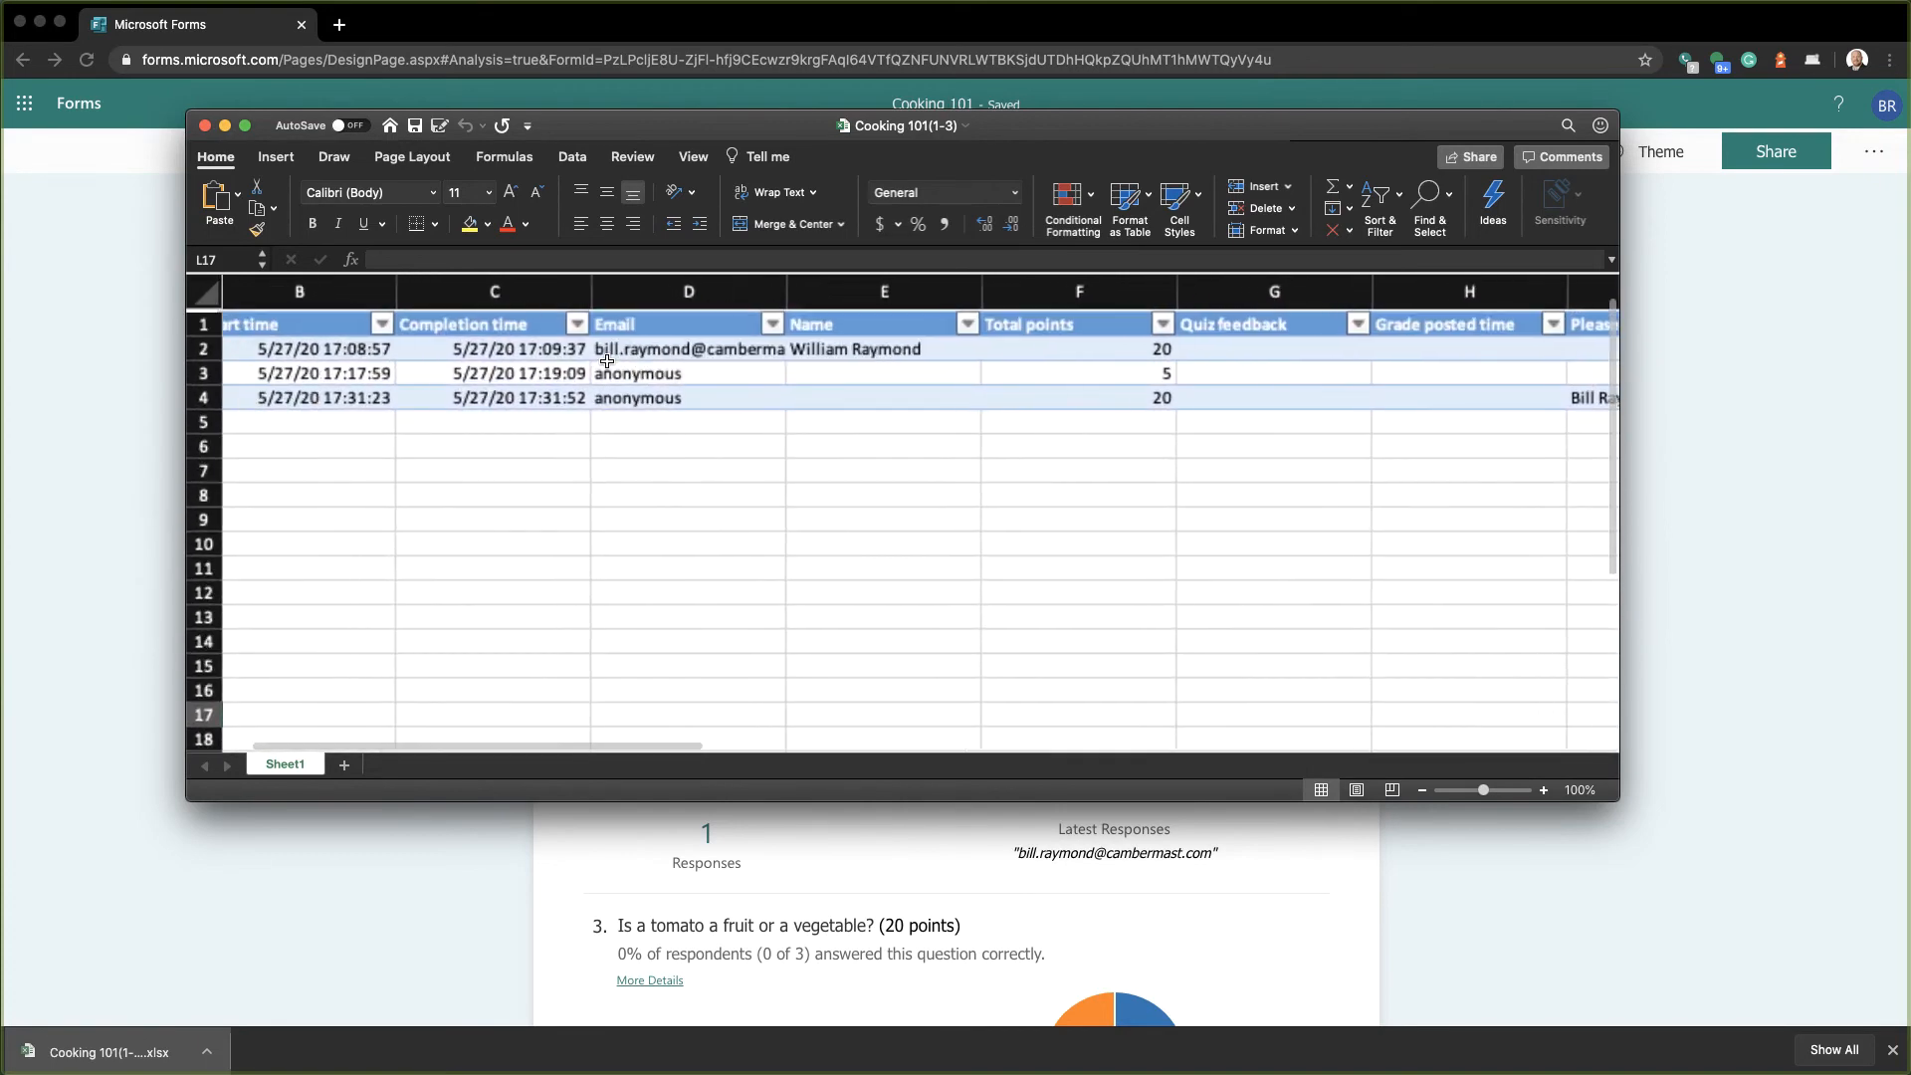
{"action": "scroll", "coordinate": [607, 362], "scroll_direction": "left", "scroll_amount": 4}
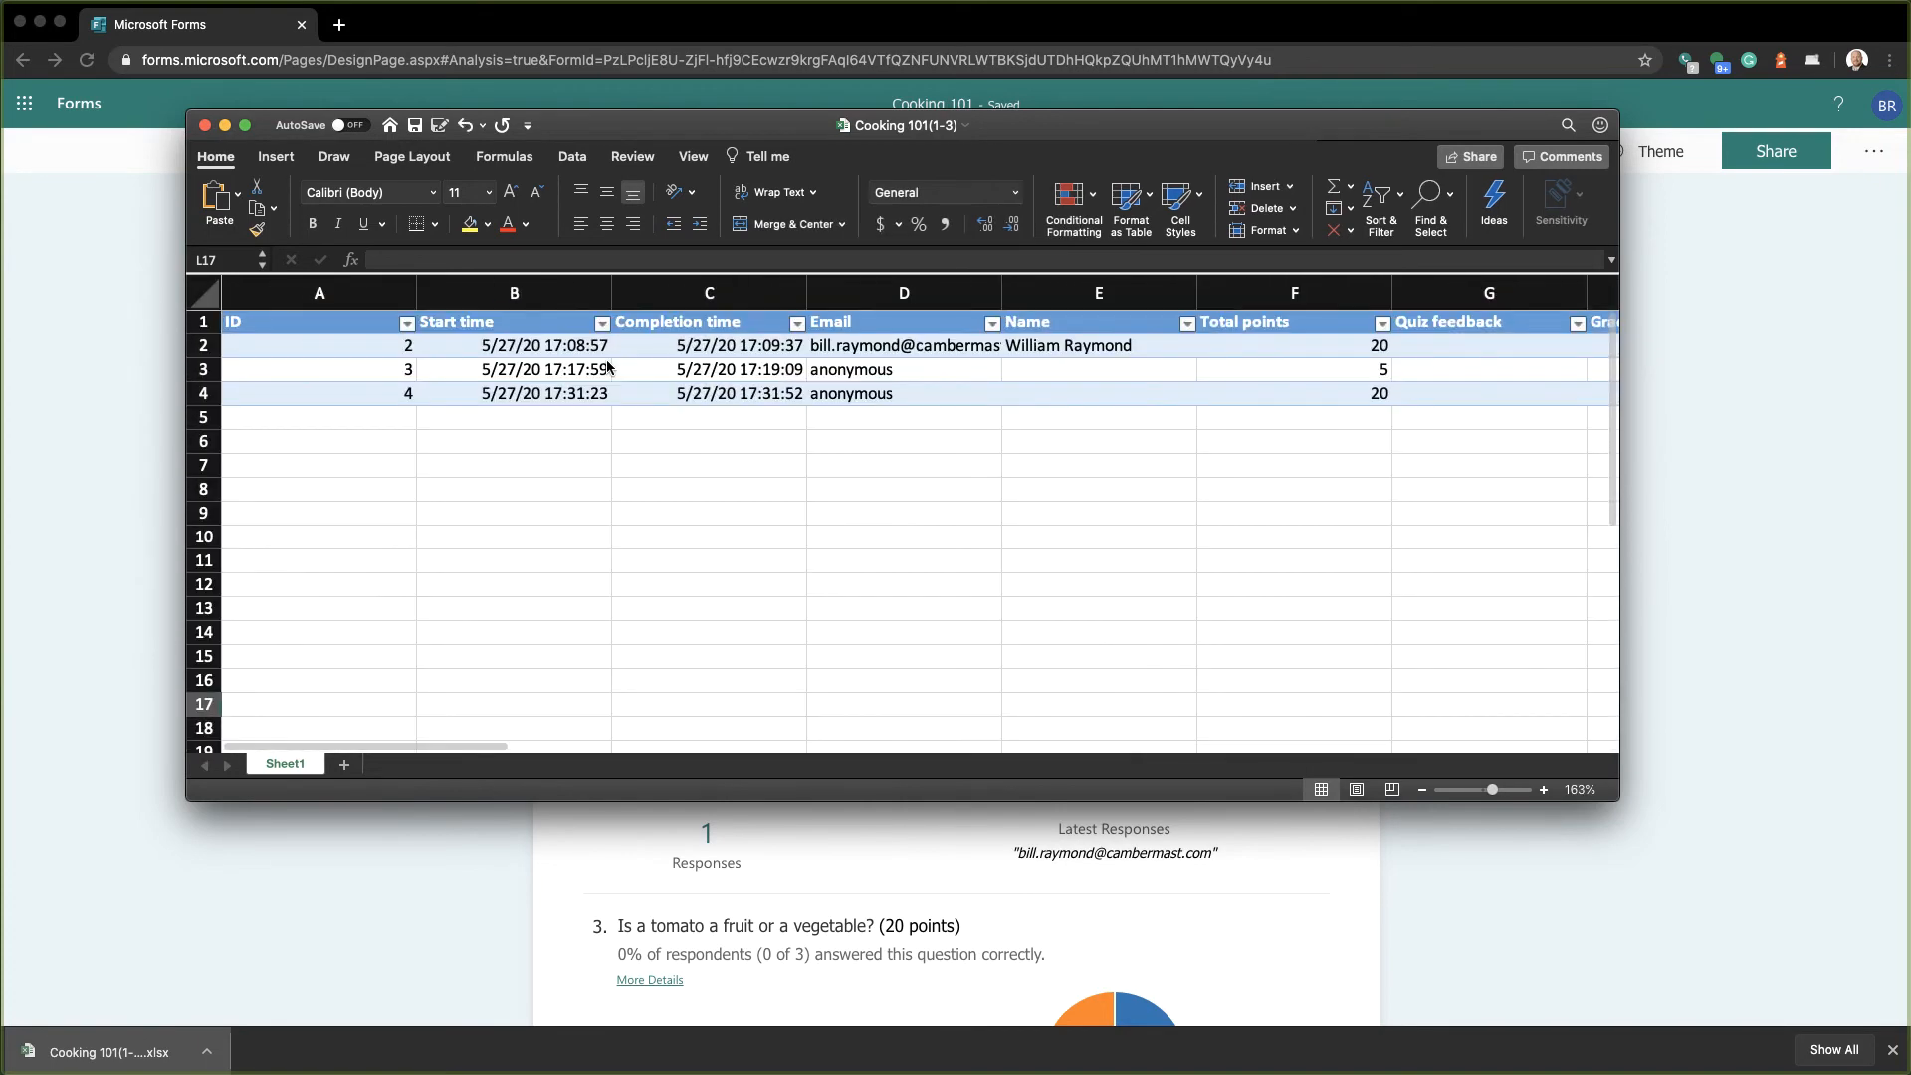
{"action": "left_click", "coordinate": [891, 348]}
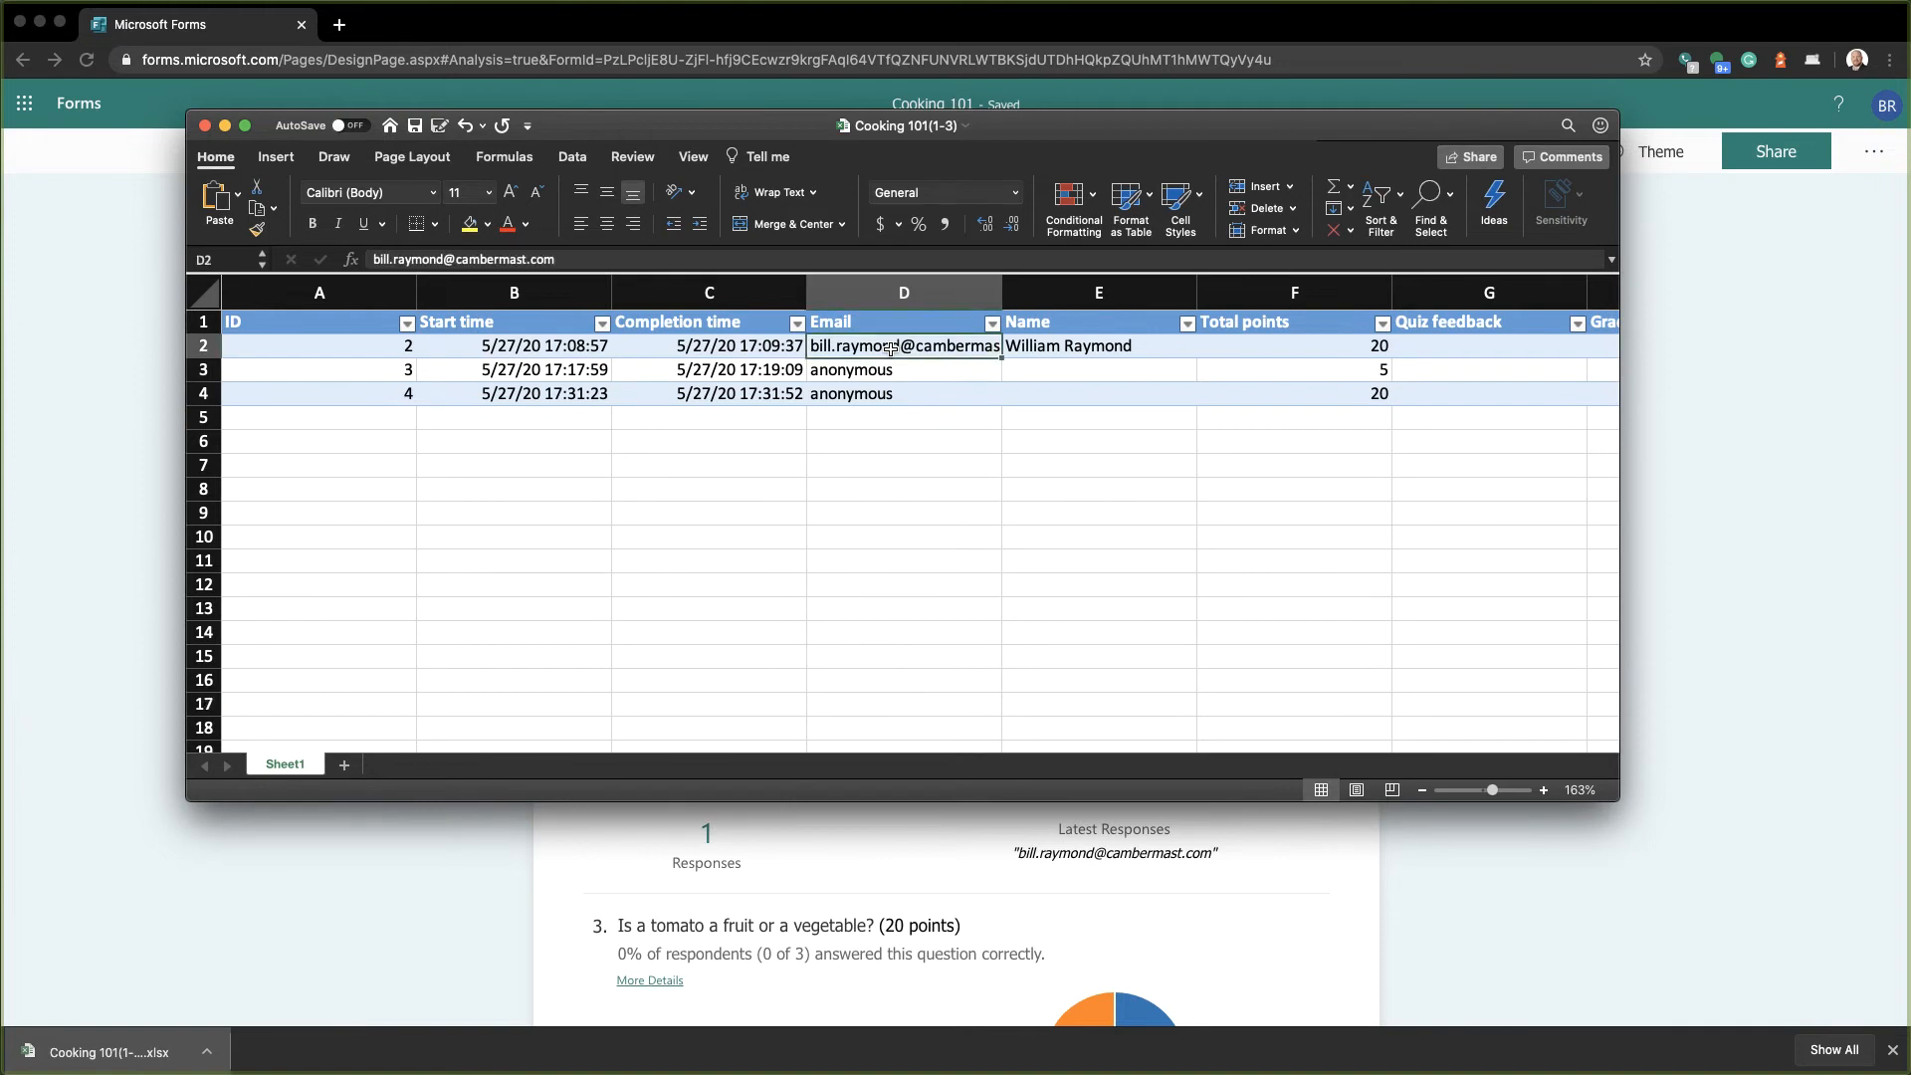
{"action": "key", "text": "Right"}
{"action": "key", "text": "Left"}
{"action": "key", "text": "Right"}
{"action": "key", "text": "Left"}
{"action": "key", "text": "Right"}
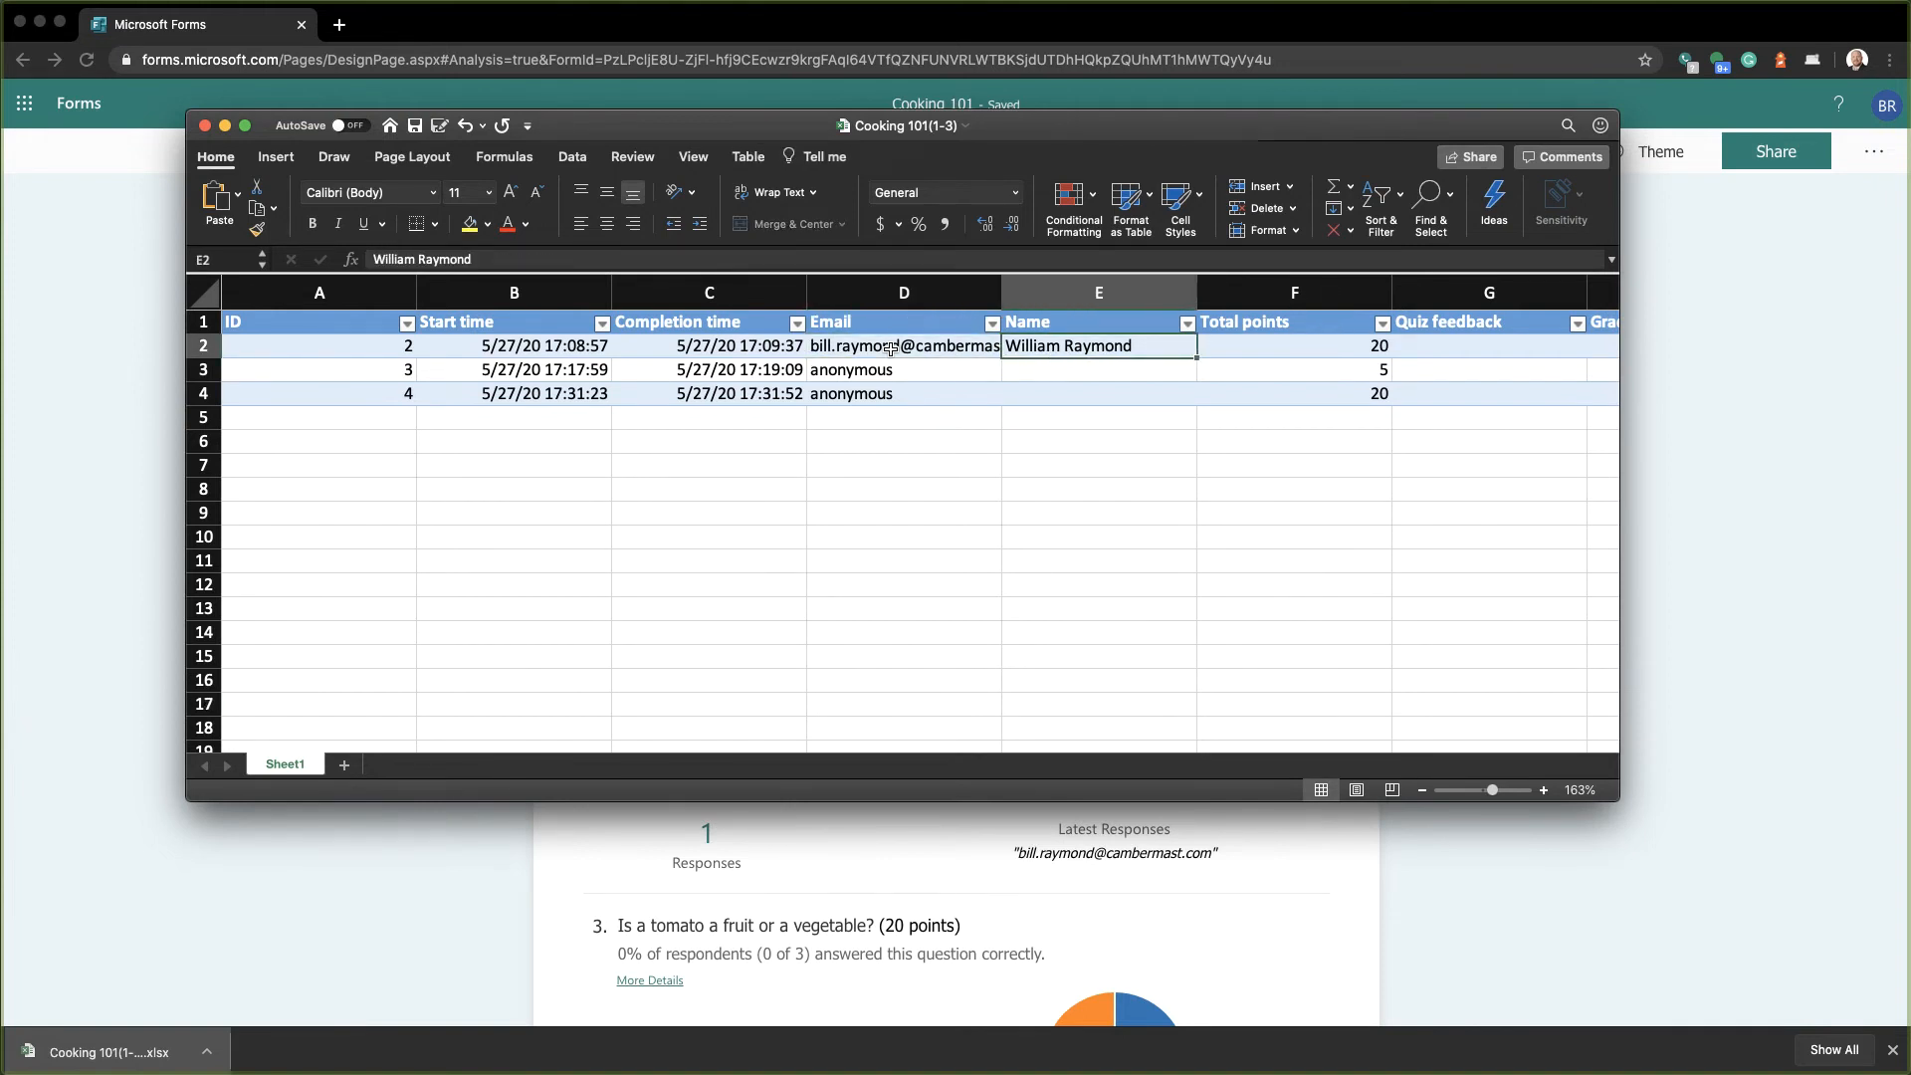
{"action": "key", "text": "Left"}
{"action": "key", "text": "Right"}
{"action": "key", "text": "Left"}
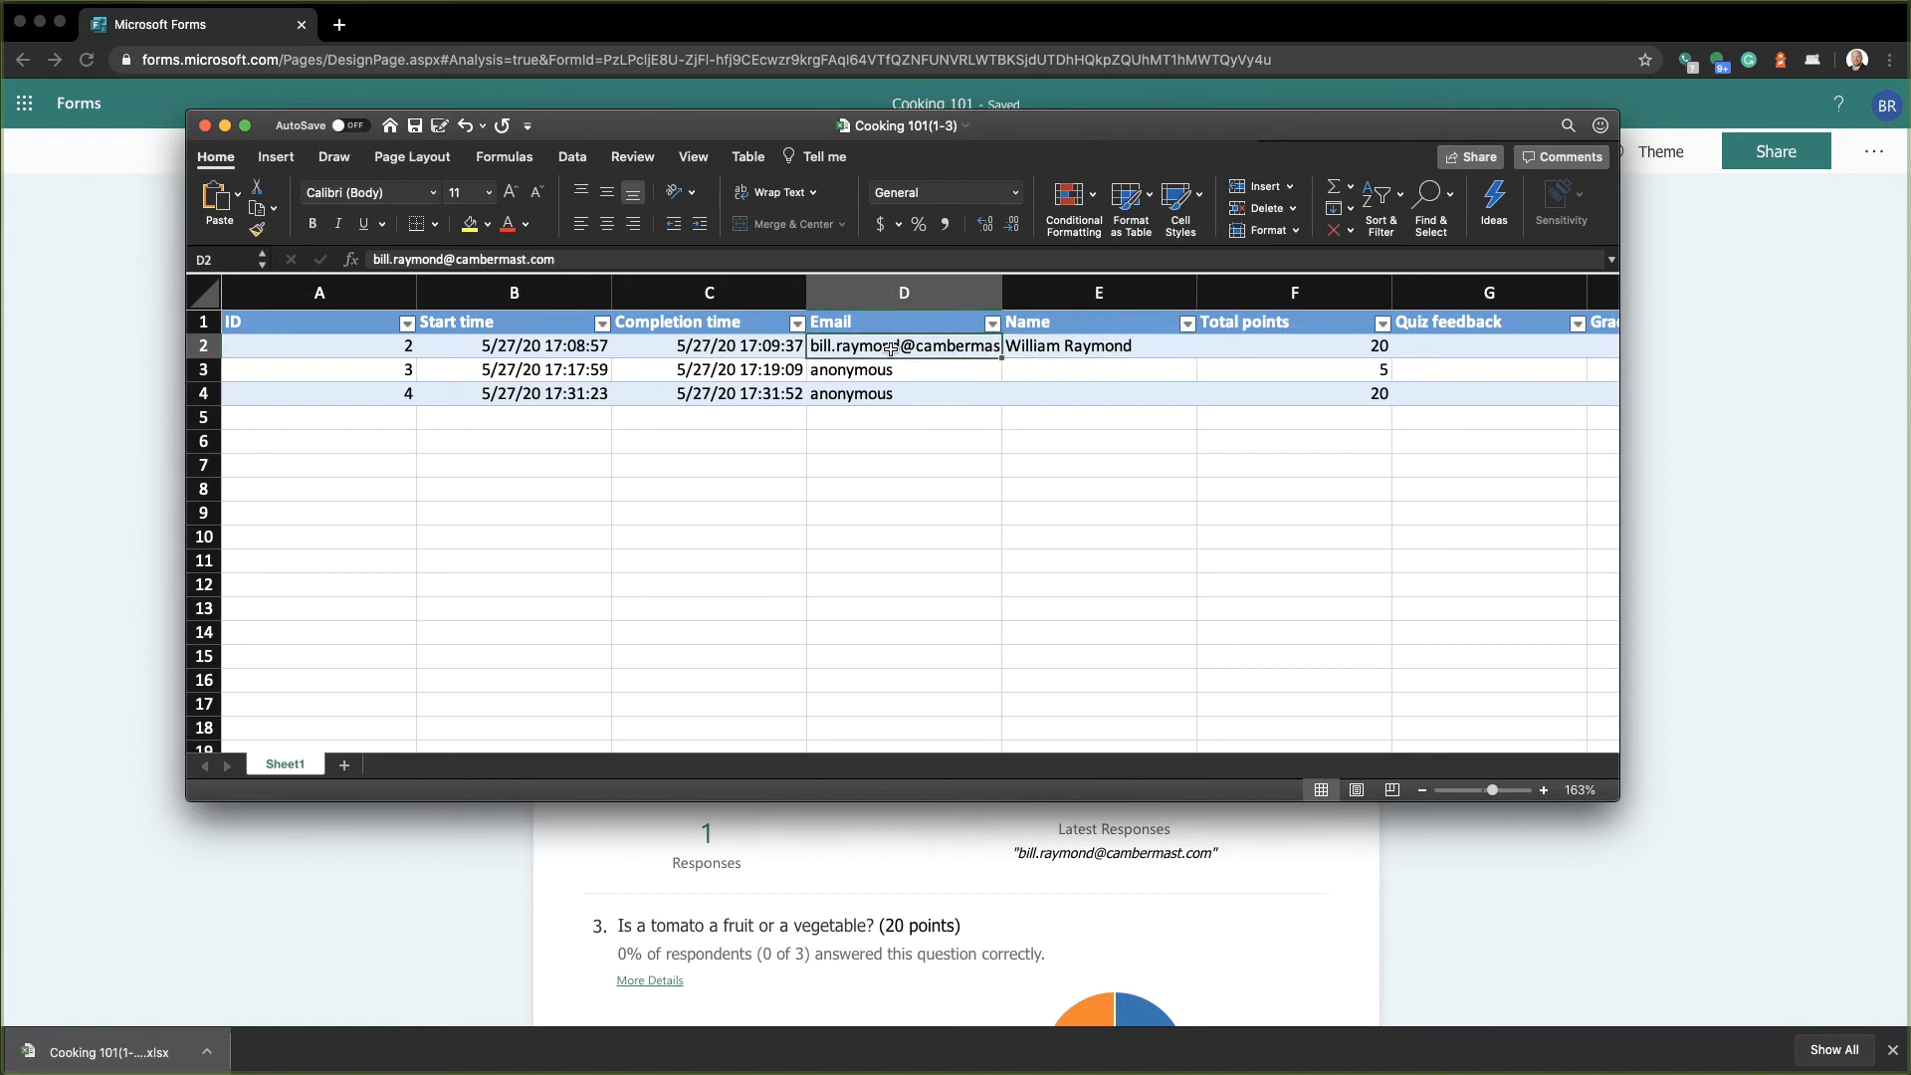
{"action": "key", "text": "Down"}
{"action": "key", "text": "Down"}
{"action": "key", "text": "Up"}
{"action": "key", "text": "Down"}
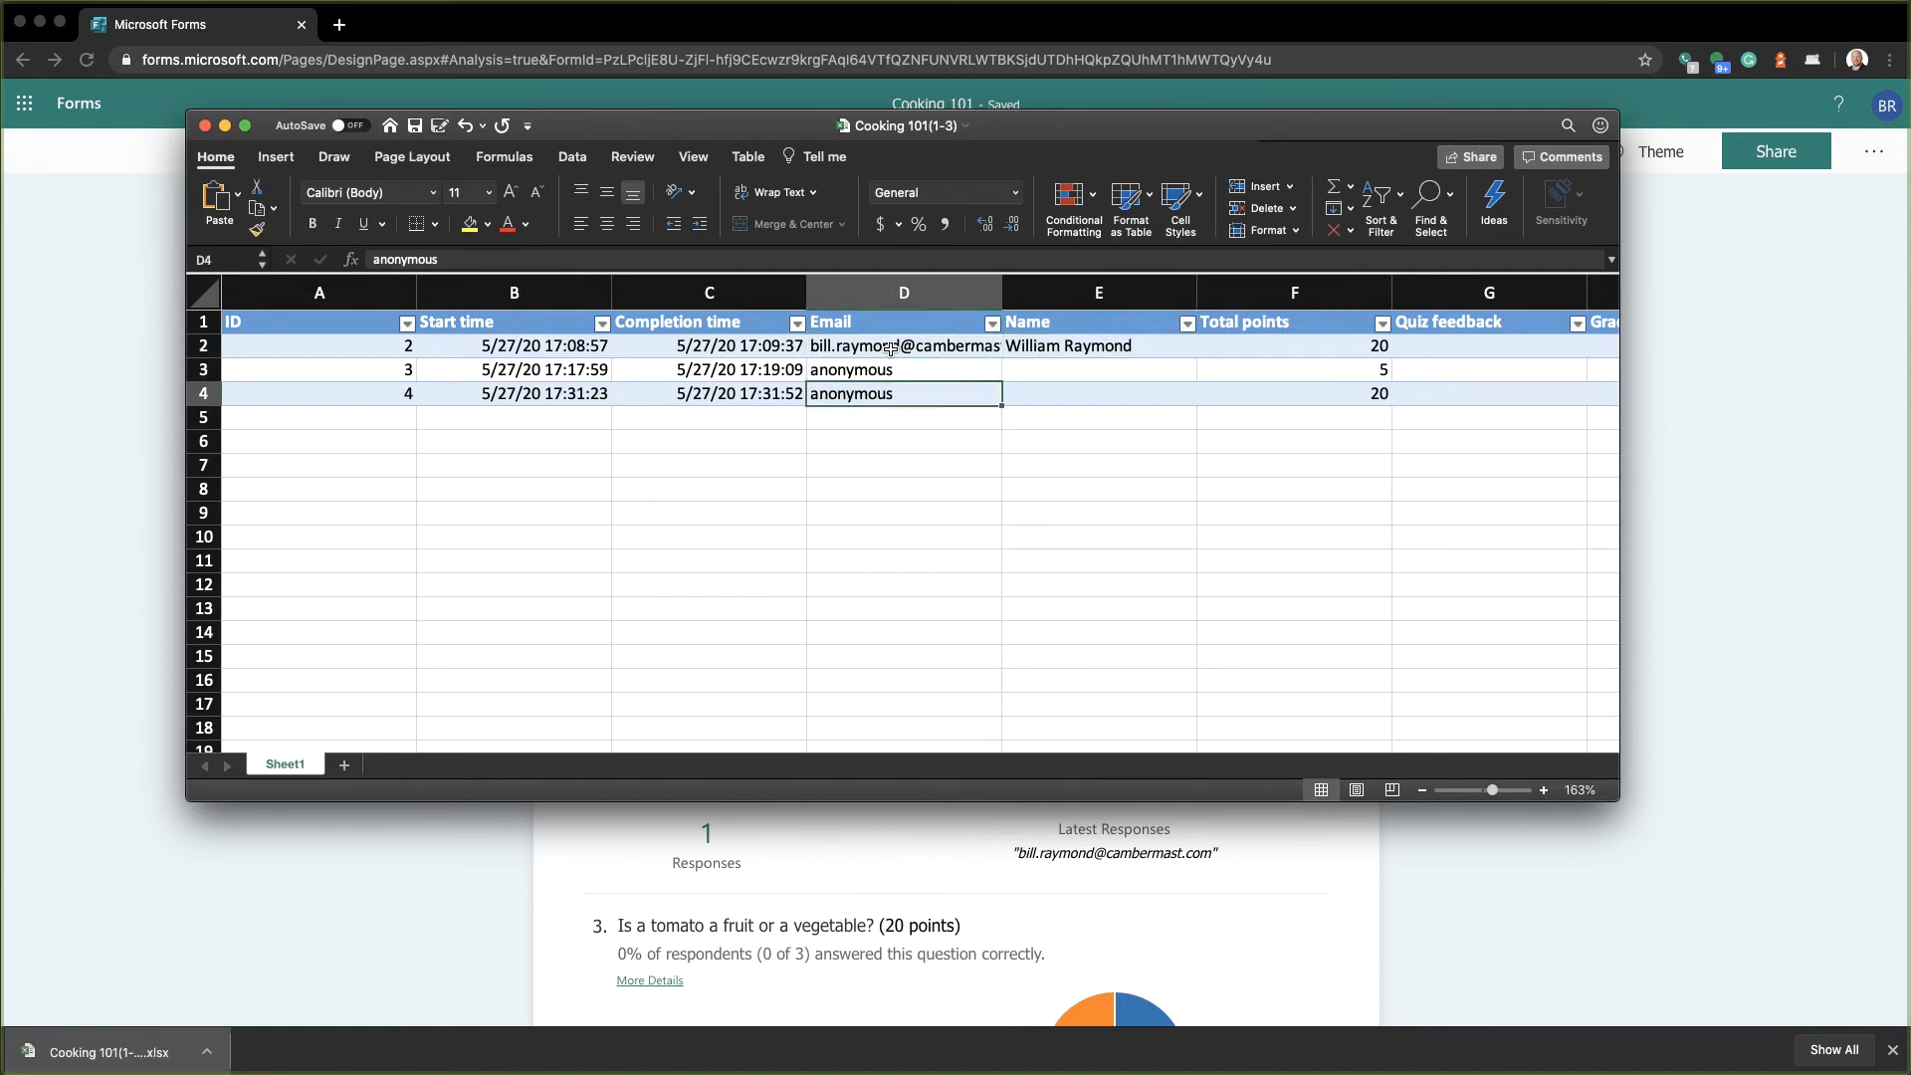
{"action": "key", "text": "Right"}
{"action": "key", "text": "Right"}
{"action": "key", "text": "Right"}
{"action": "key", "text": "Right"}
{"action": "key", "text": "Right"}
{"action": "key", "text": "Right"}
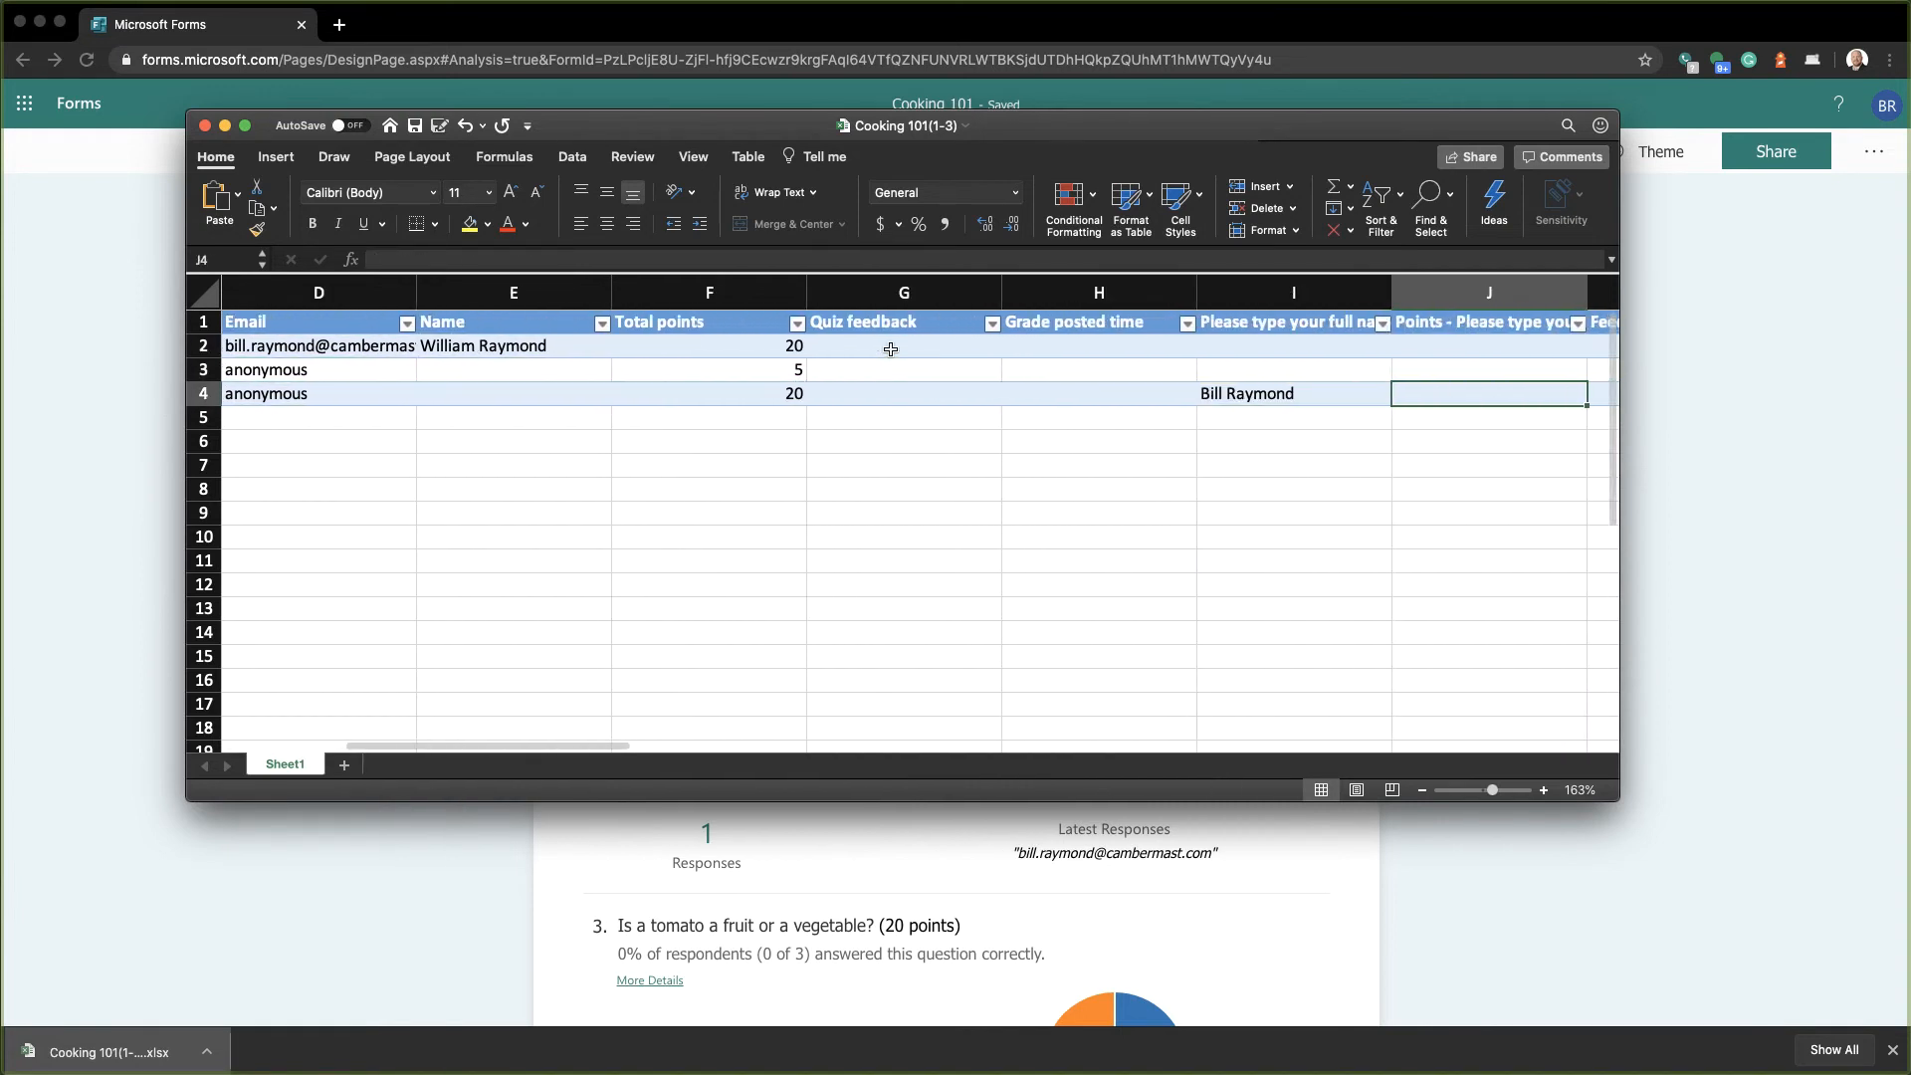
{"action": "key", "text": "Right"}
{"action": "key", "text": "Right"}
{"action": "key", "text": "Right"}
{"action": "key", "text": "Right"}
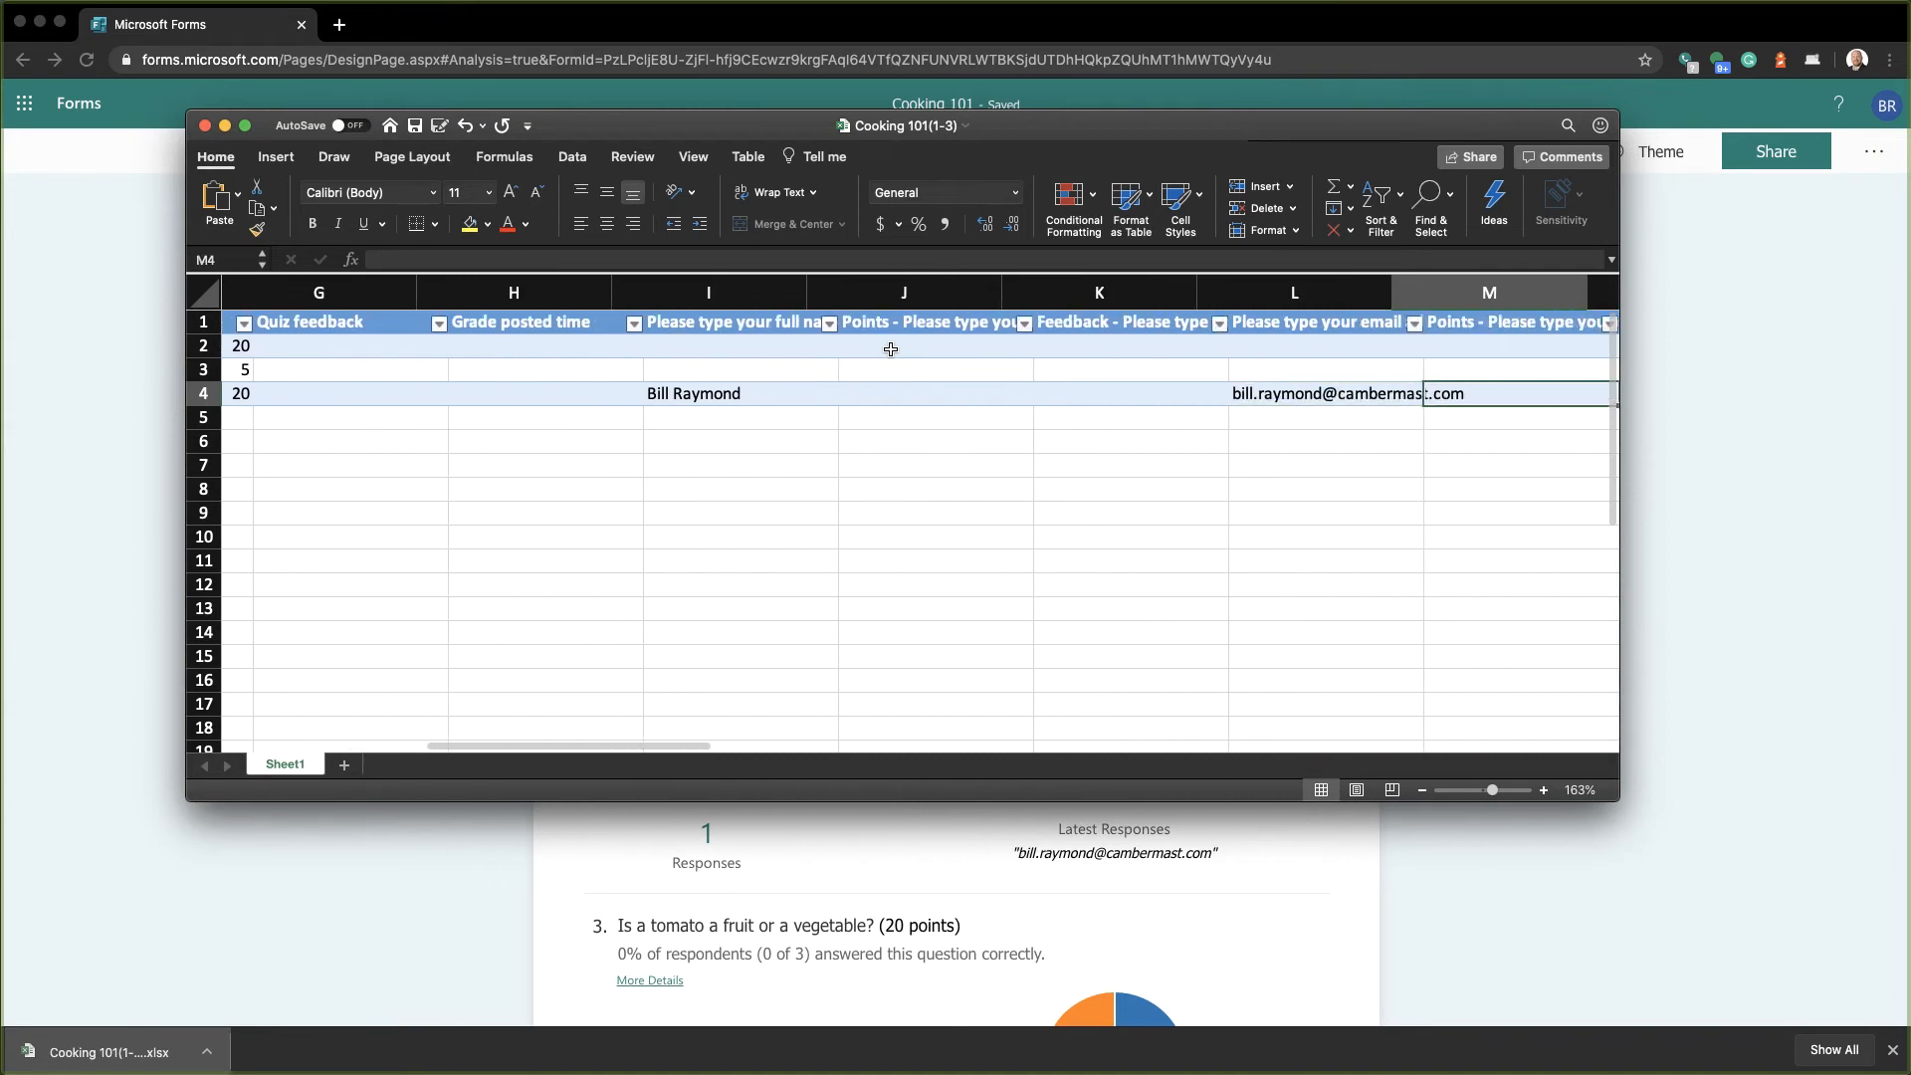
{"action": "key", "text": "Right"}
{"action": "key", "text": "Right"}
{"action": "key", "text": "Right"}
{"action": "key", "text": "Right"}
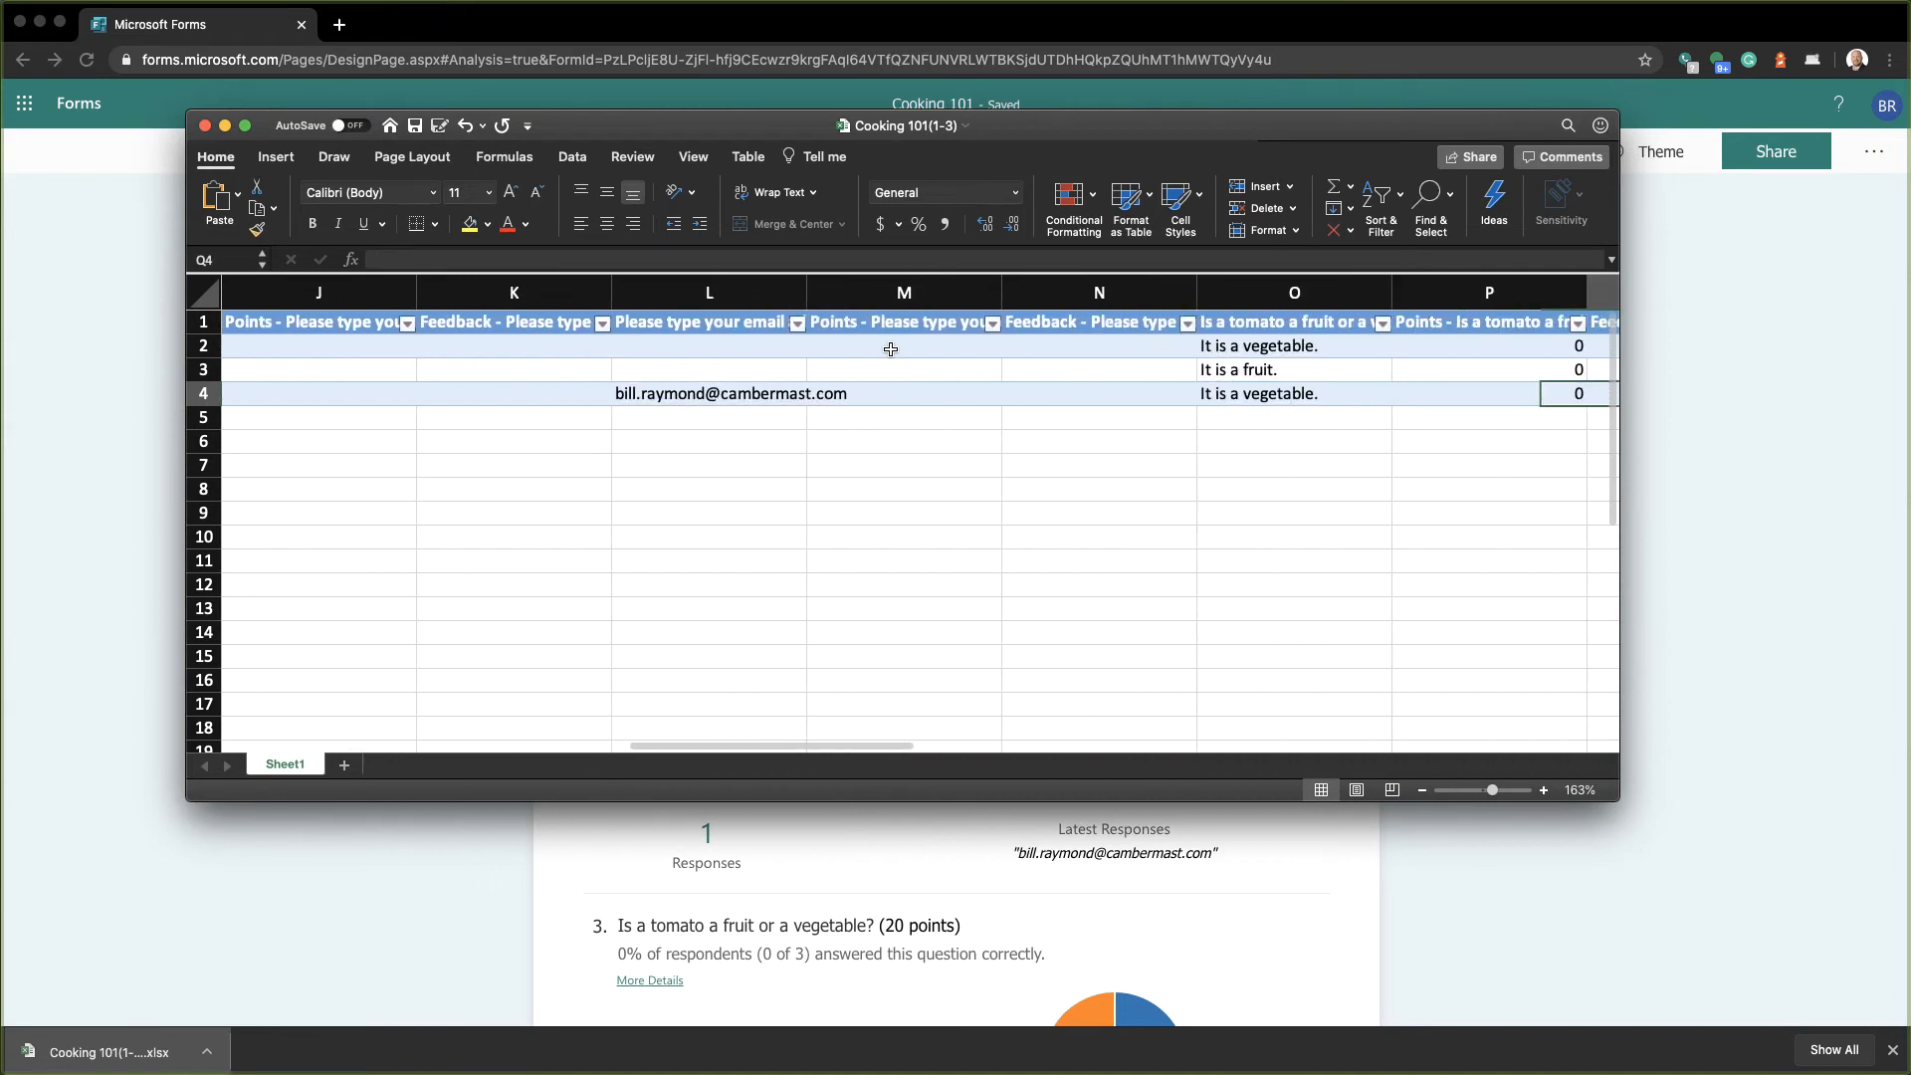
{"action": "key", "text": "Right"}
{"action": "key", "text": "Right"}
{"action": "key", "text": "Right"}
{"action": "key", "text": "Right"}
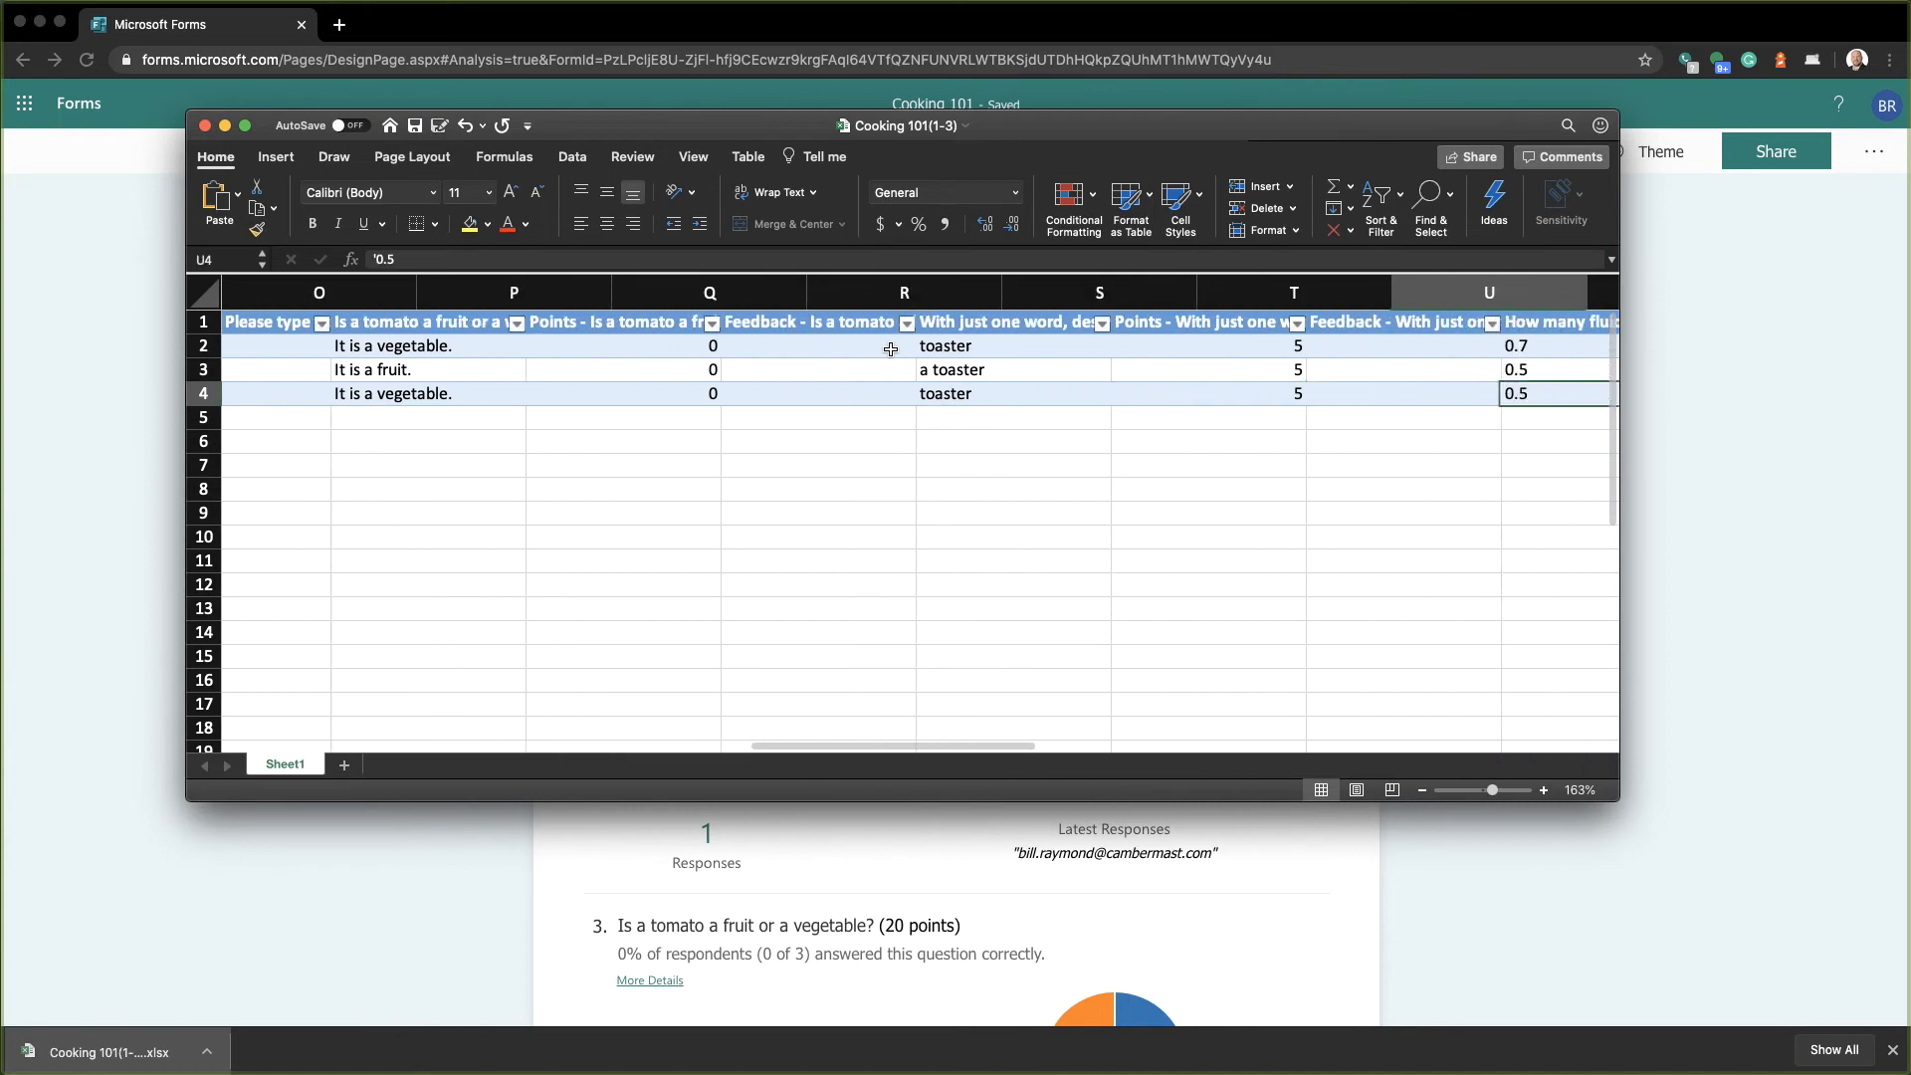
{"action": "key", "text": "Right"}
{"action": "key", "text": "Right"}
{"action": "key", "text": "Right"}
{"action": "key", "text": "Right"}
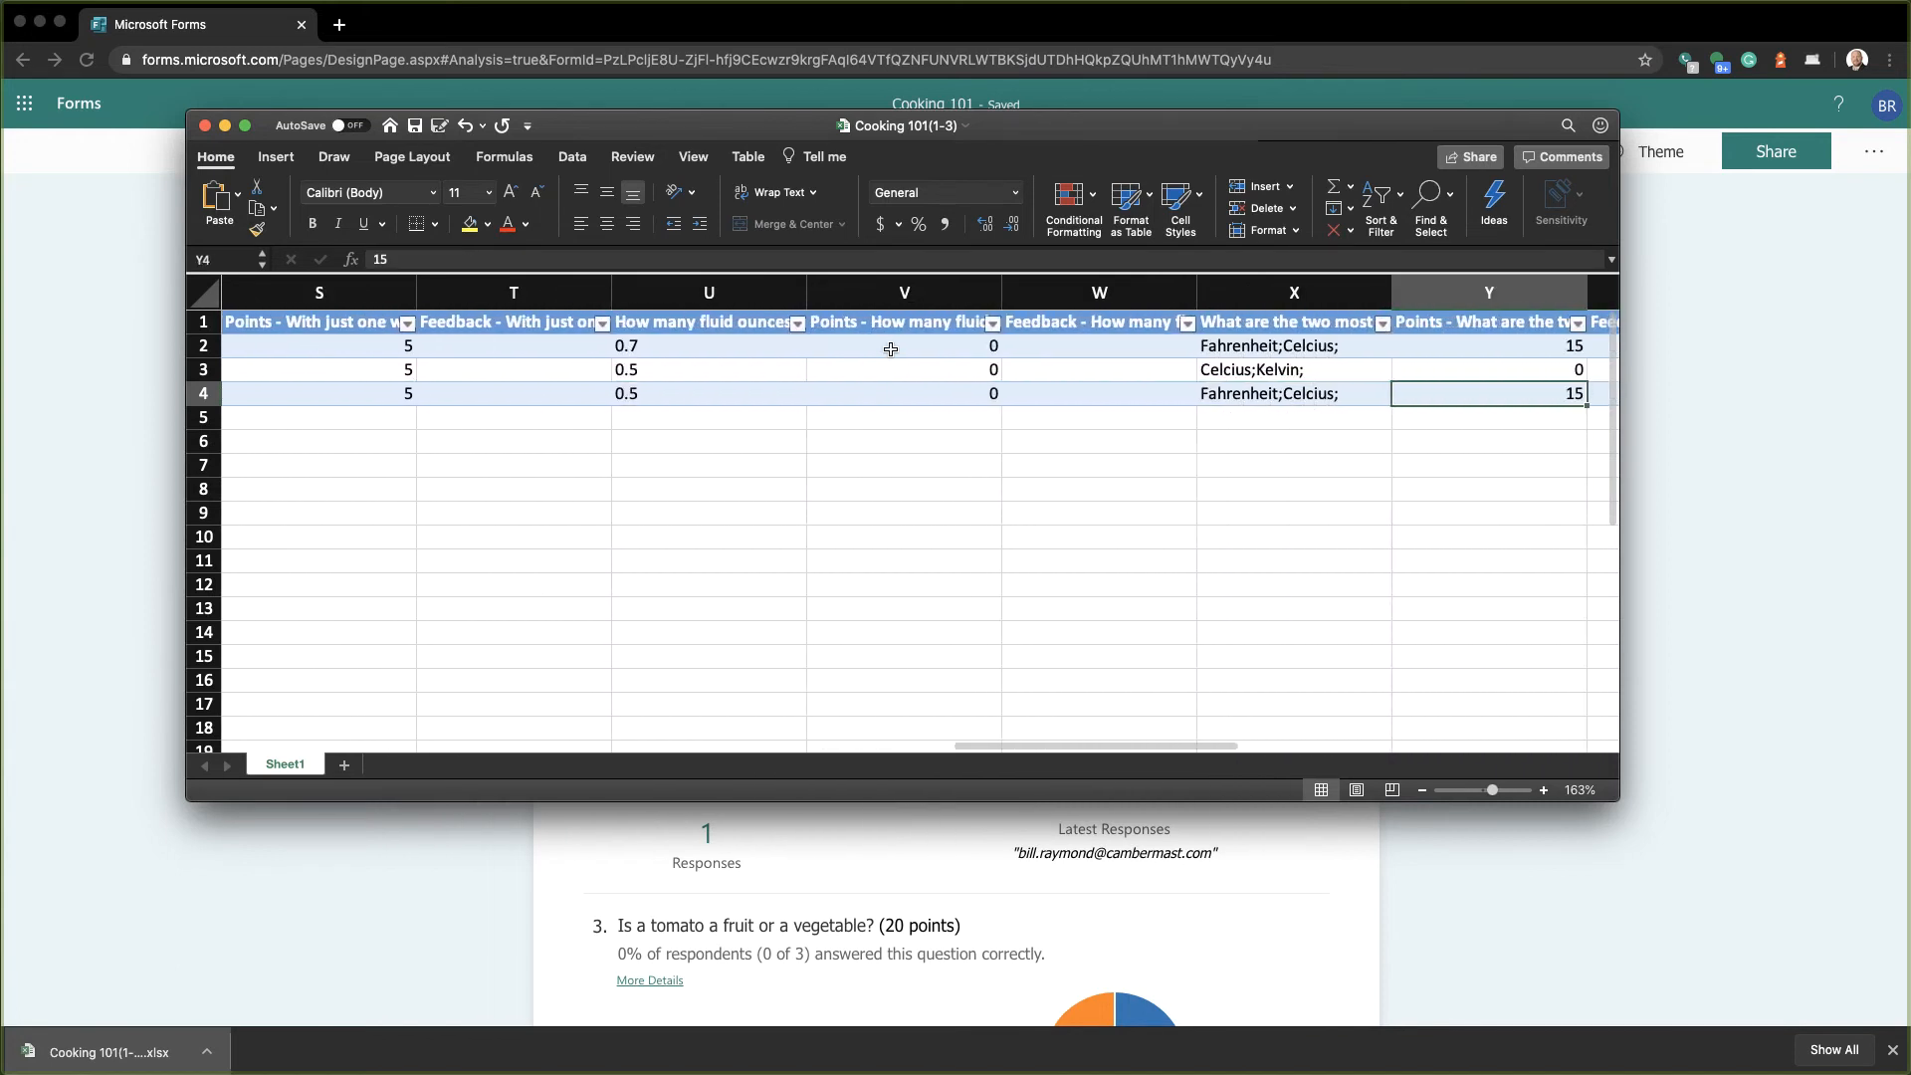
{"action": "key", "text": "Right"}
{"action": "key", "text": "Right"}
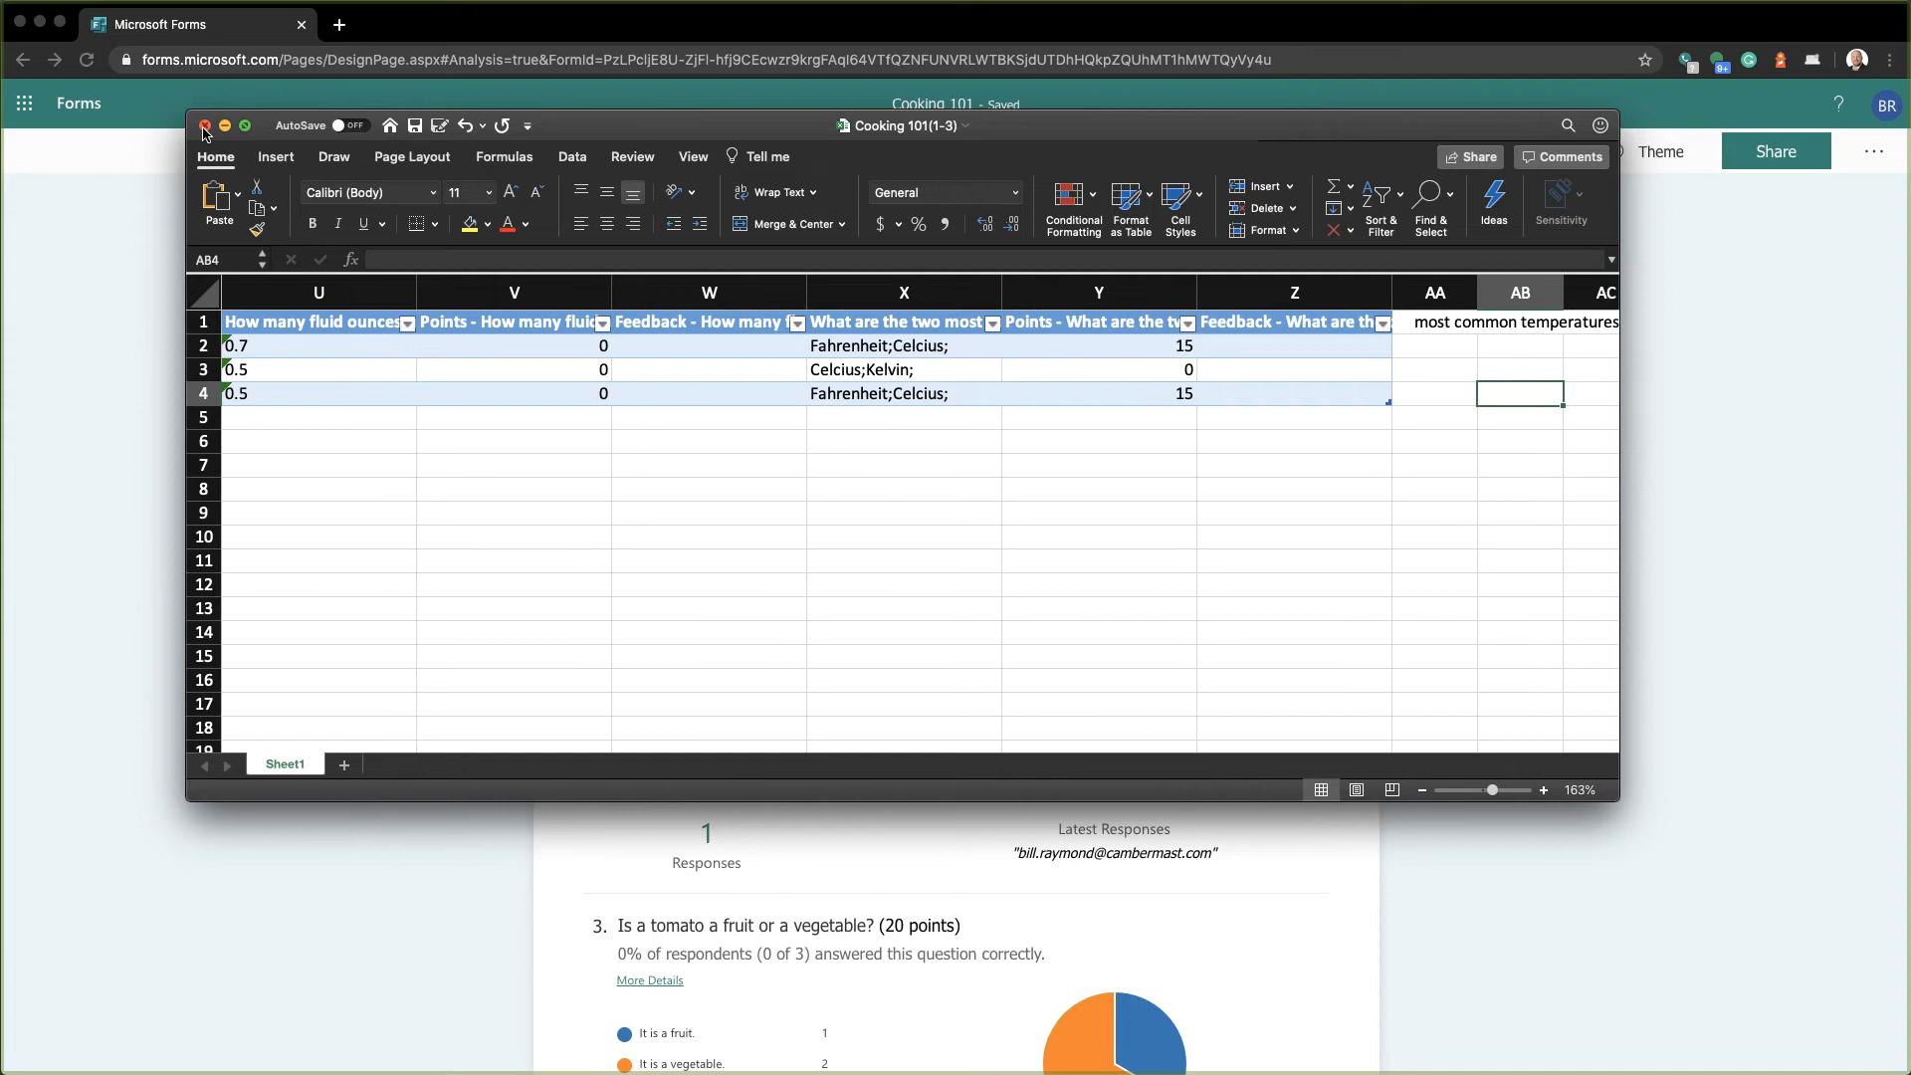
Close the workbook, select Respondent 2 under Post scores, and preview their graded quiz
{"action": "left_click", "coordinate": [205, 127]}
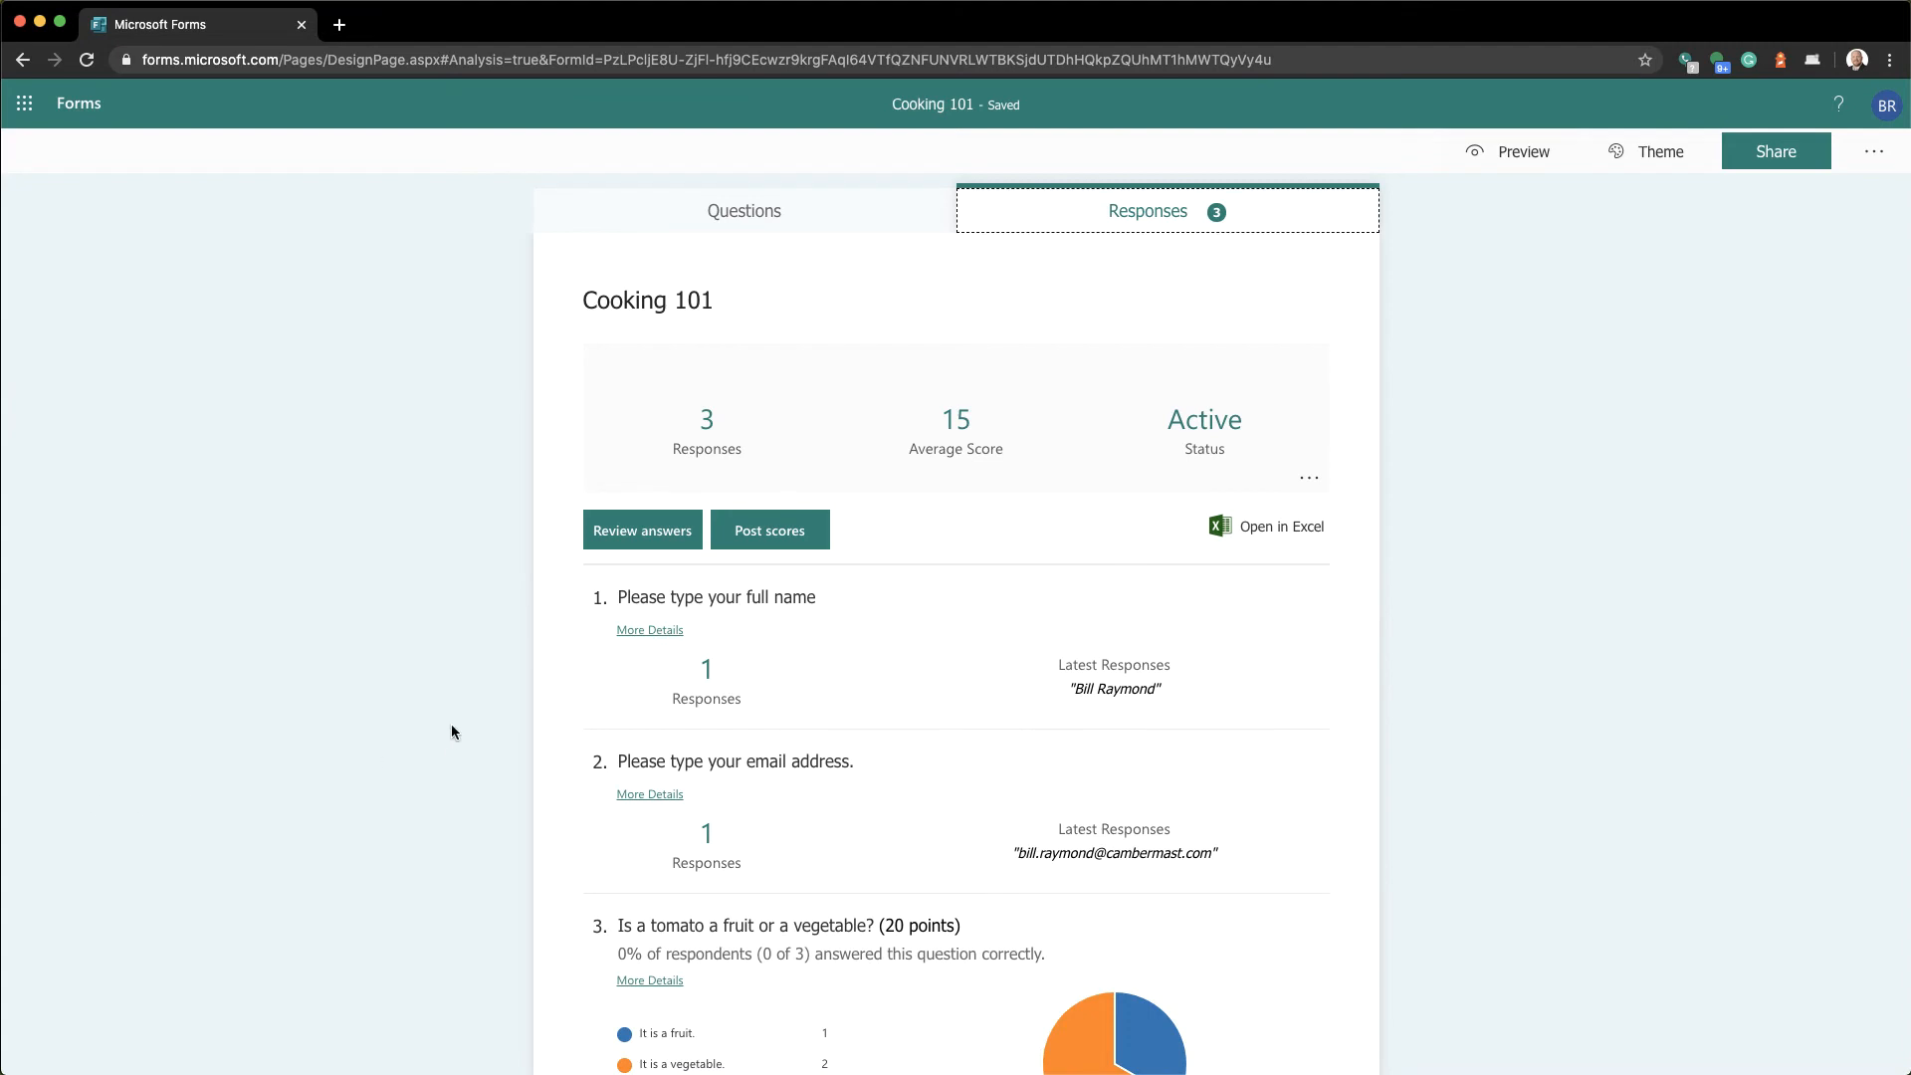
{"action": "left_click", "coordinate": [751, 548]}
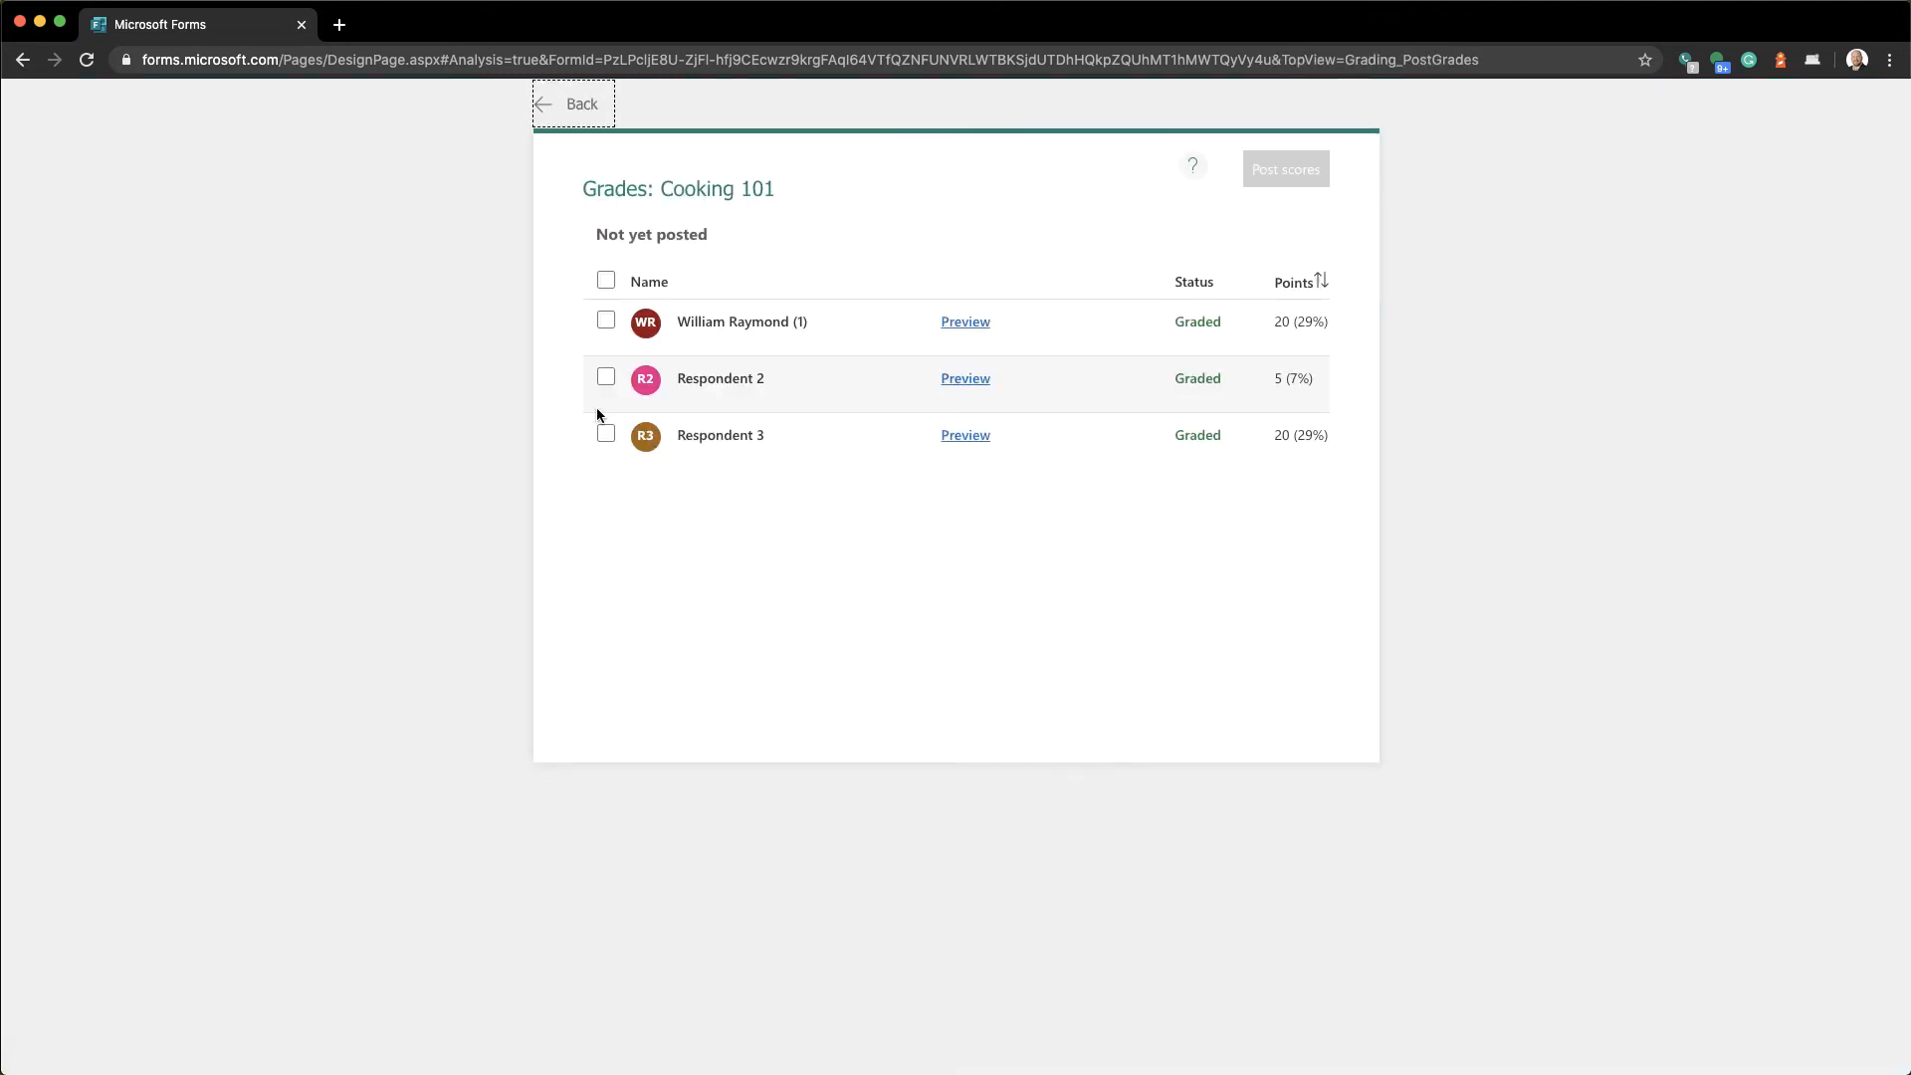
{"action": "left_click", "coordinate": [606, 379]}
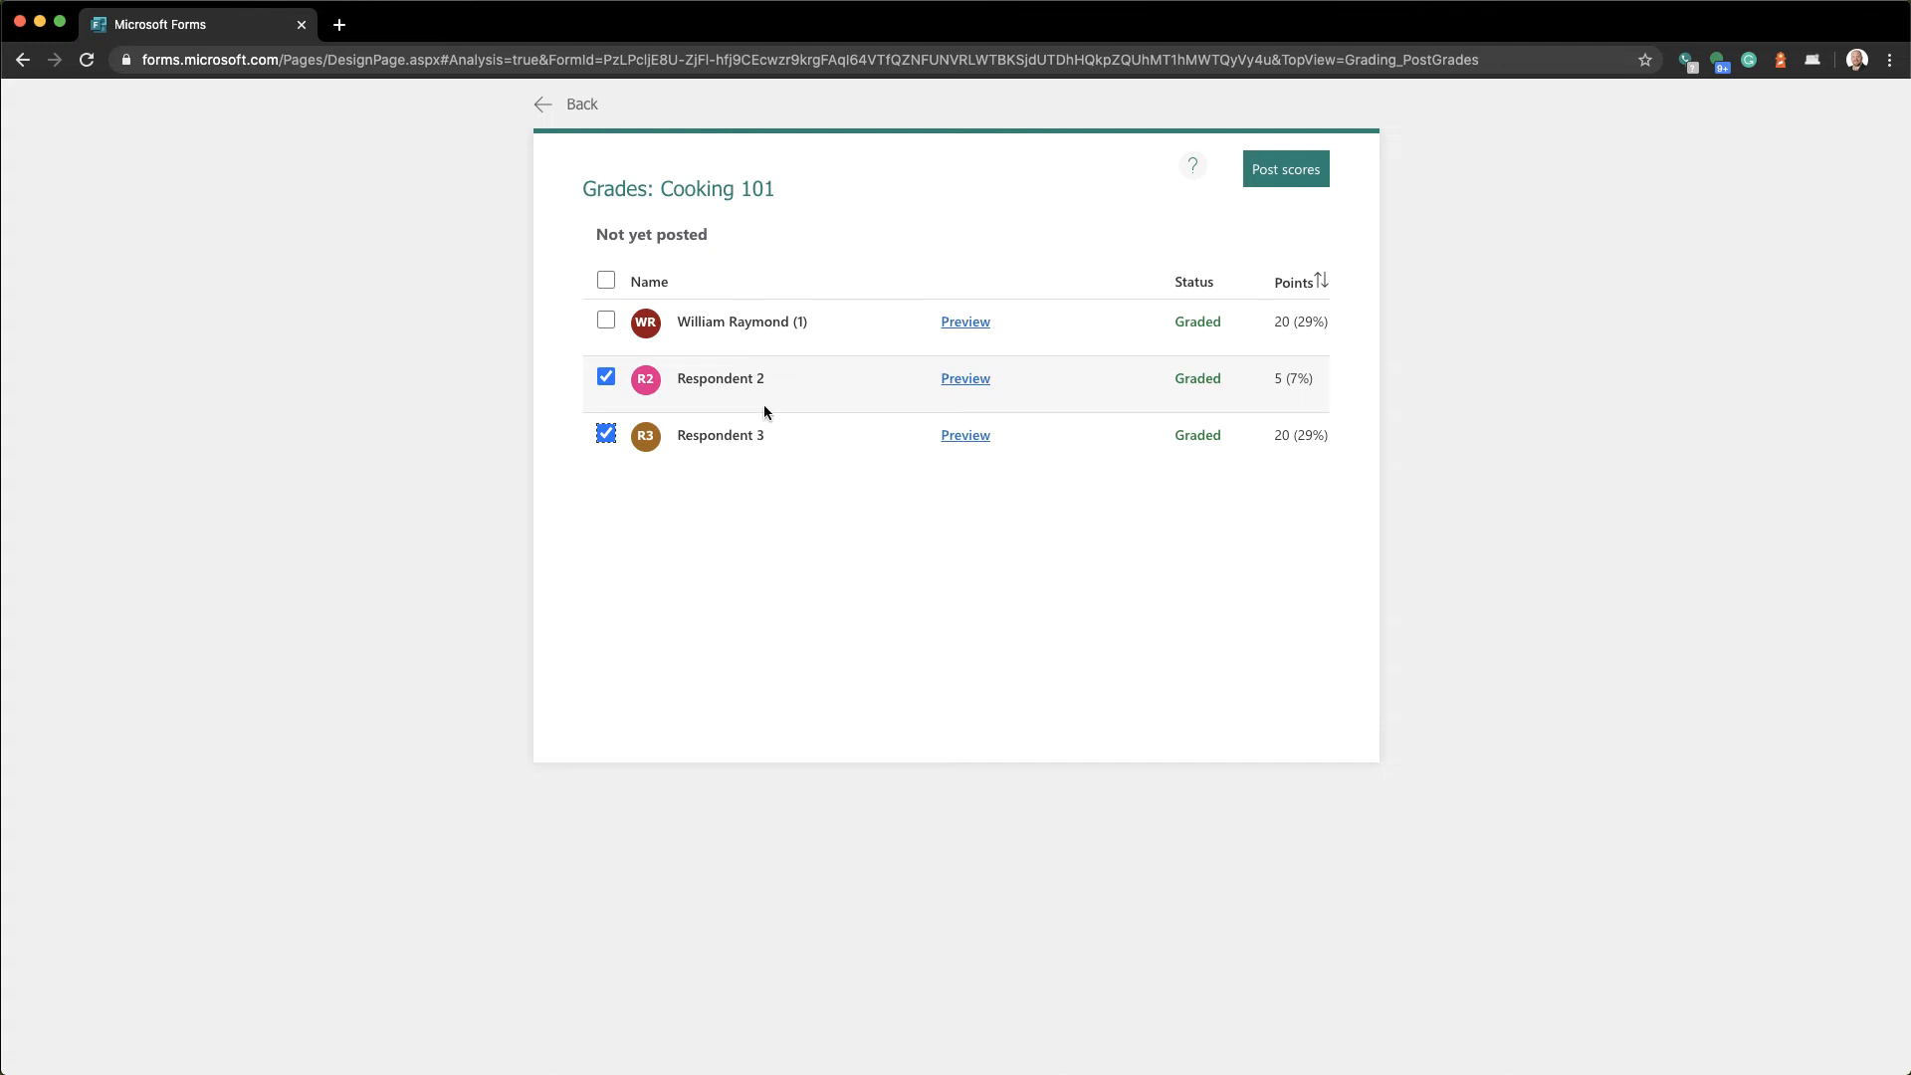
{"action": "left_click", "coordinate": [973, 379]}
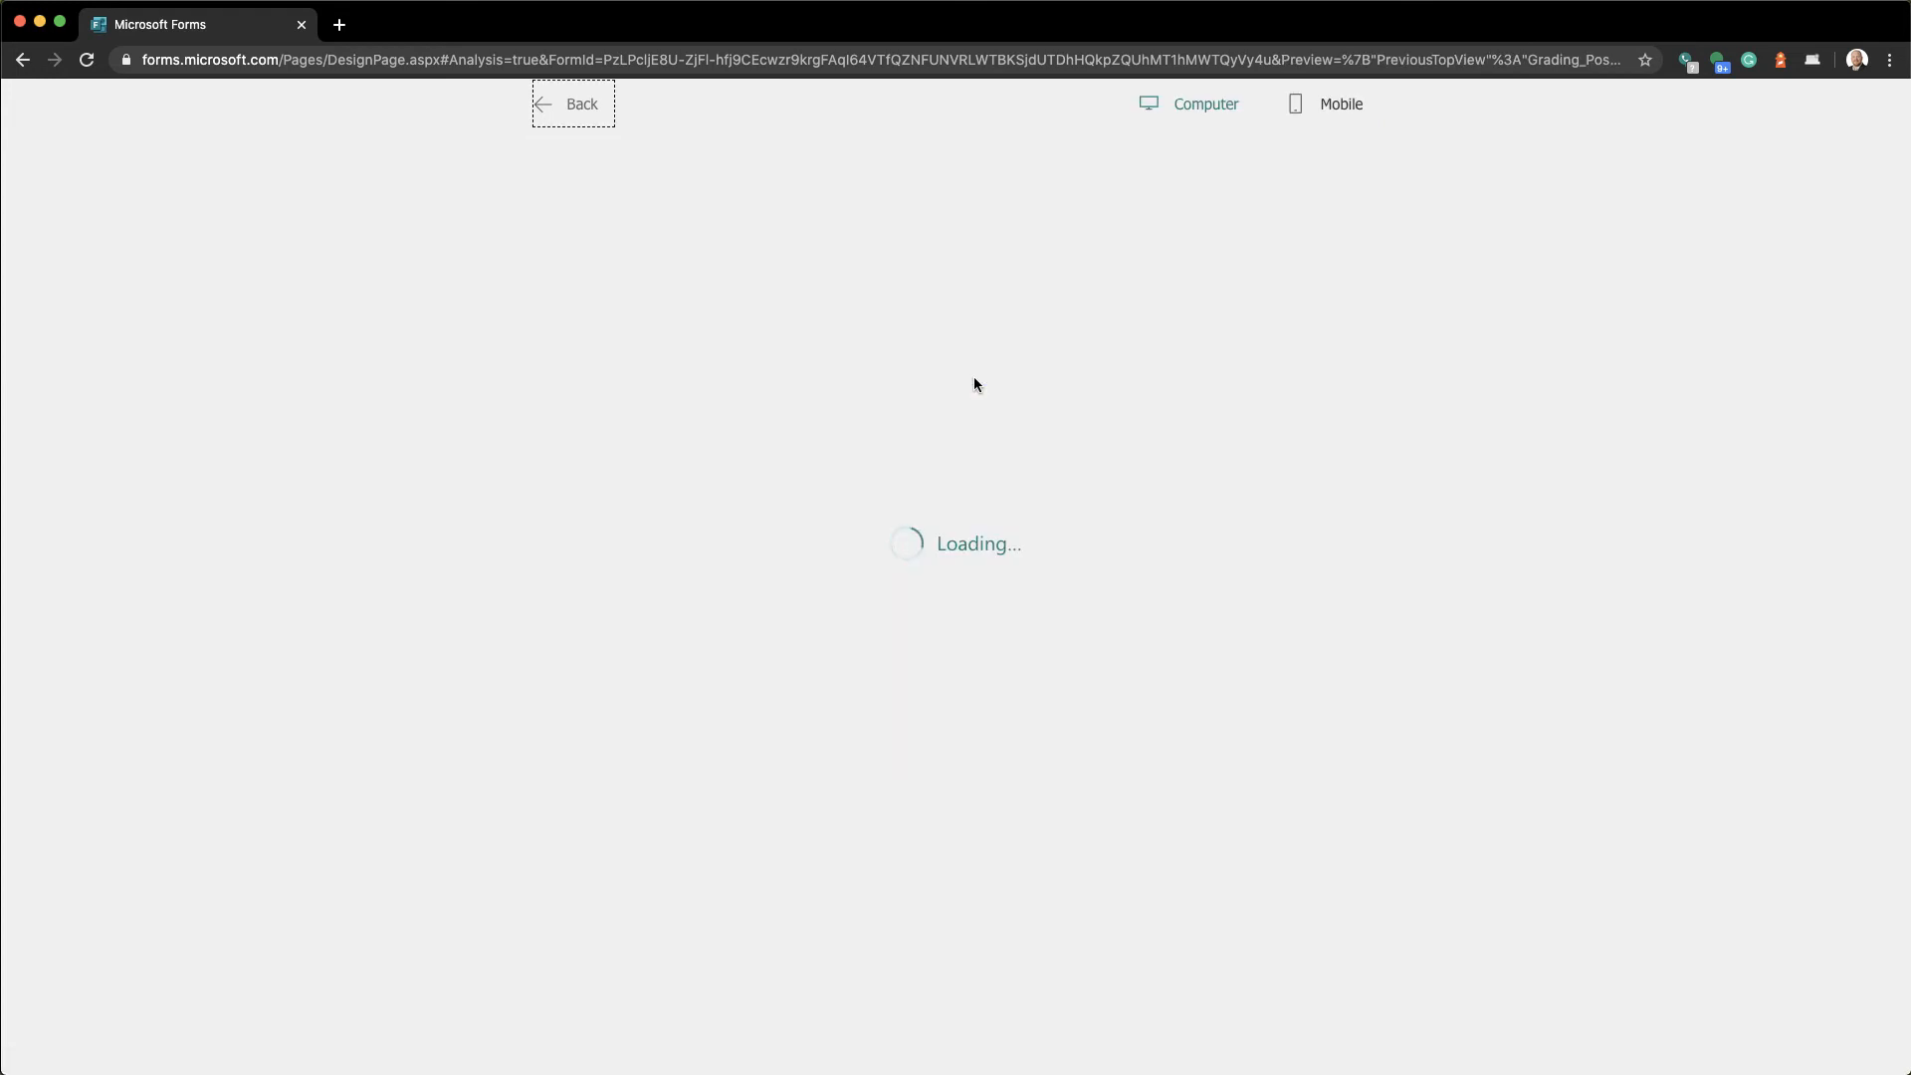
Scroll through Respondent 2's preview, then go back to the response summary
{"action": "scroll", "coordinate": [908, 580], "scroll_direction": "down", "scroll_amount": 2}
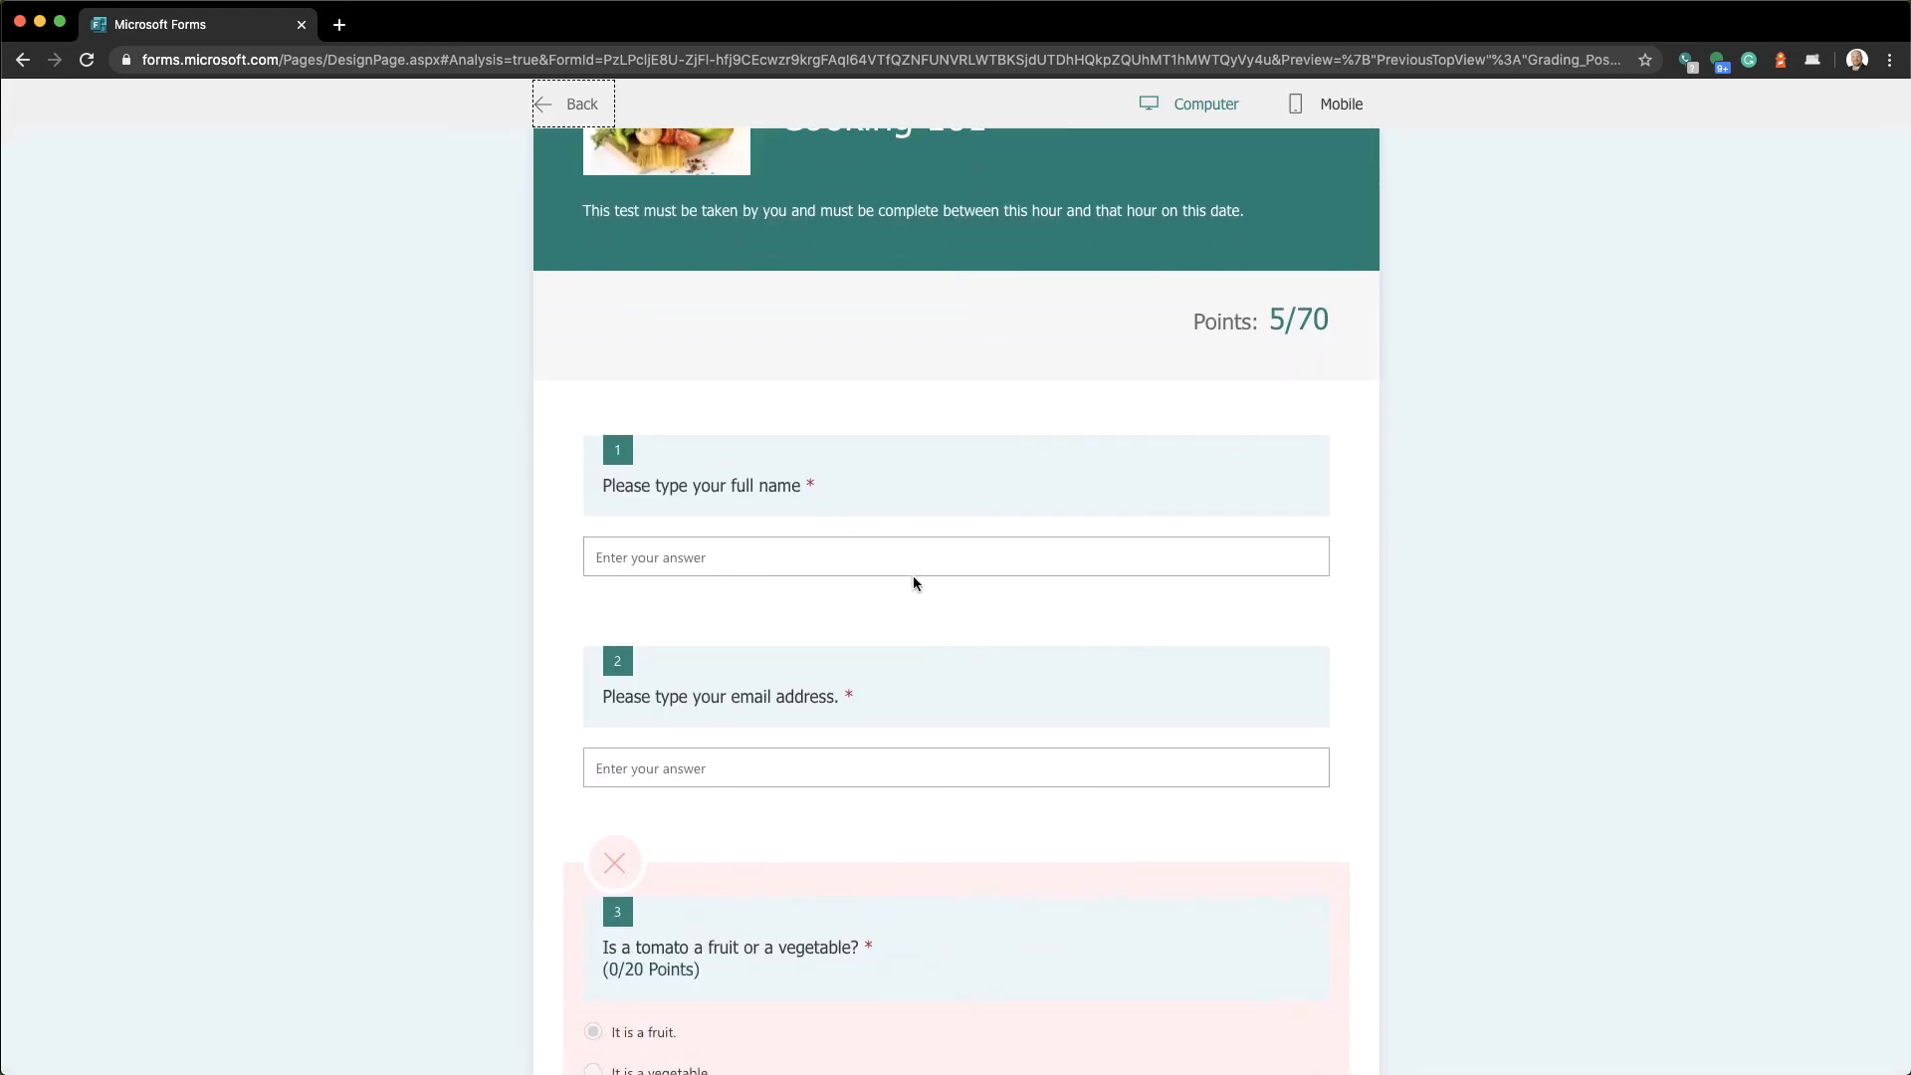
{"action": "scroll", "coordinate": [917, 584], "scroll_direction": "up", "scroll_amount": 2}
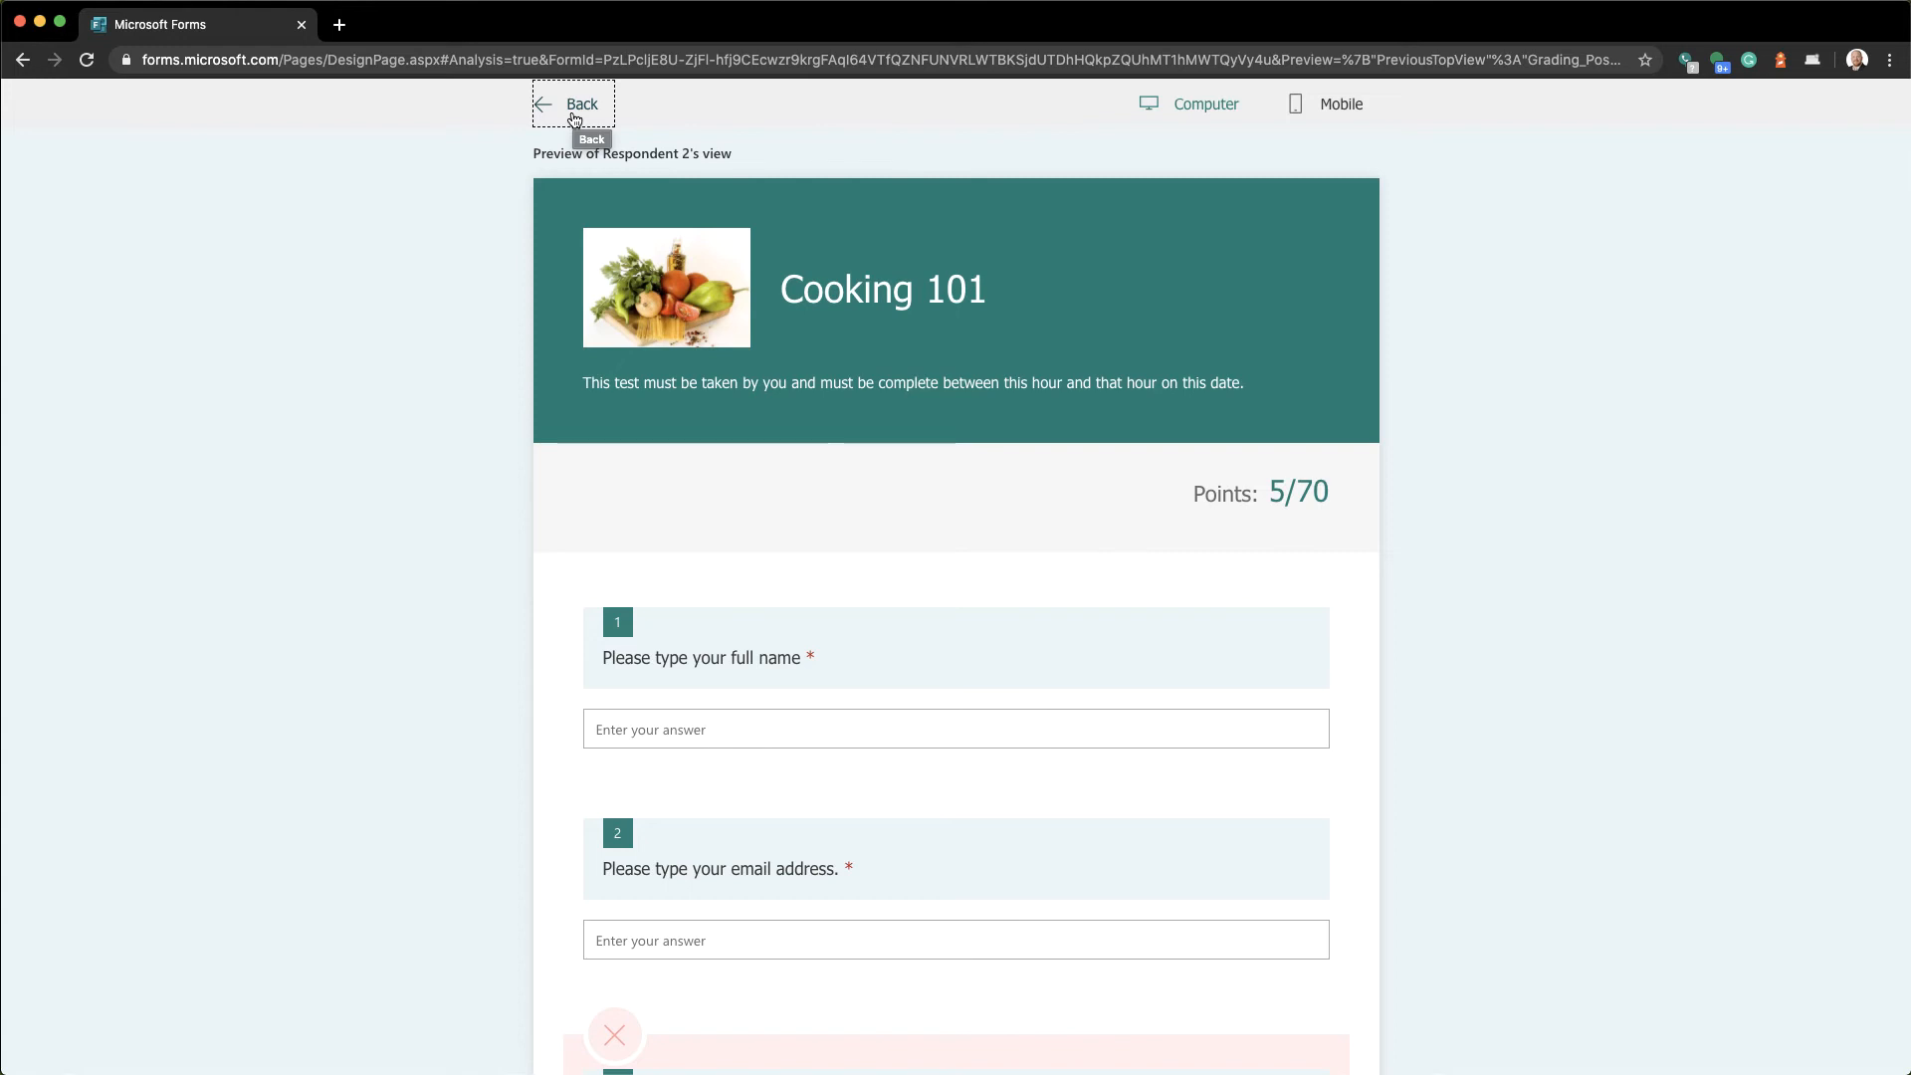
{"action": "left_click", "coordinate": [574, 119]}
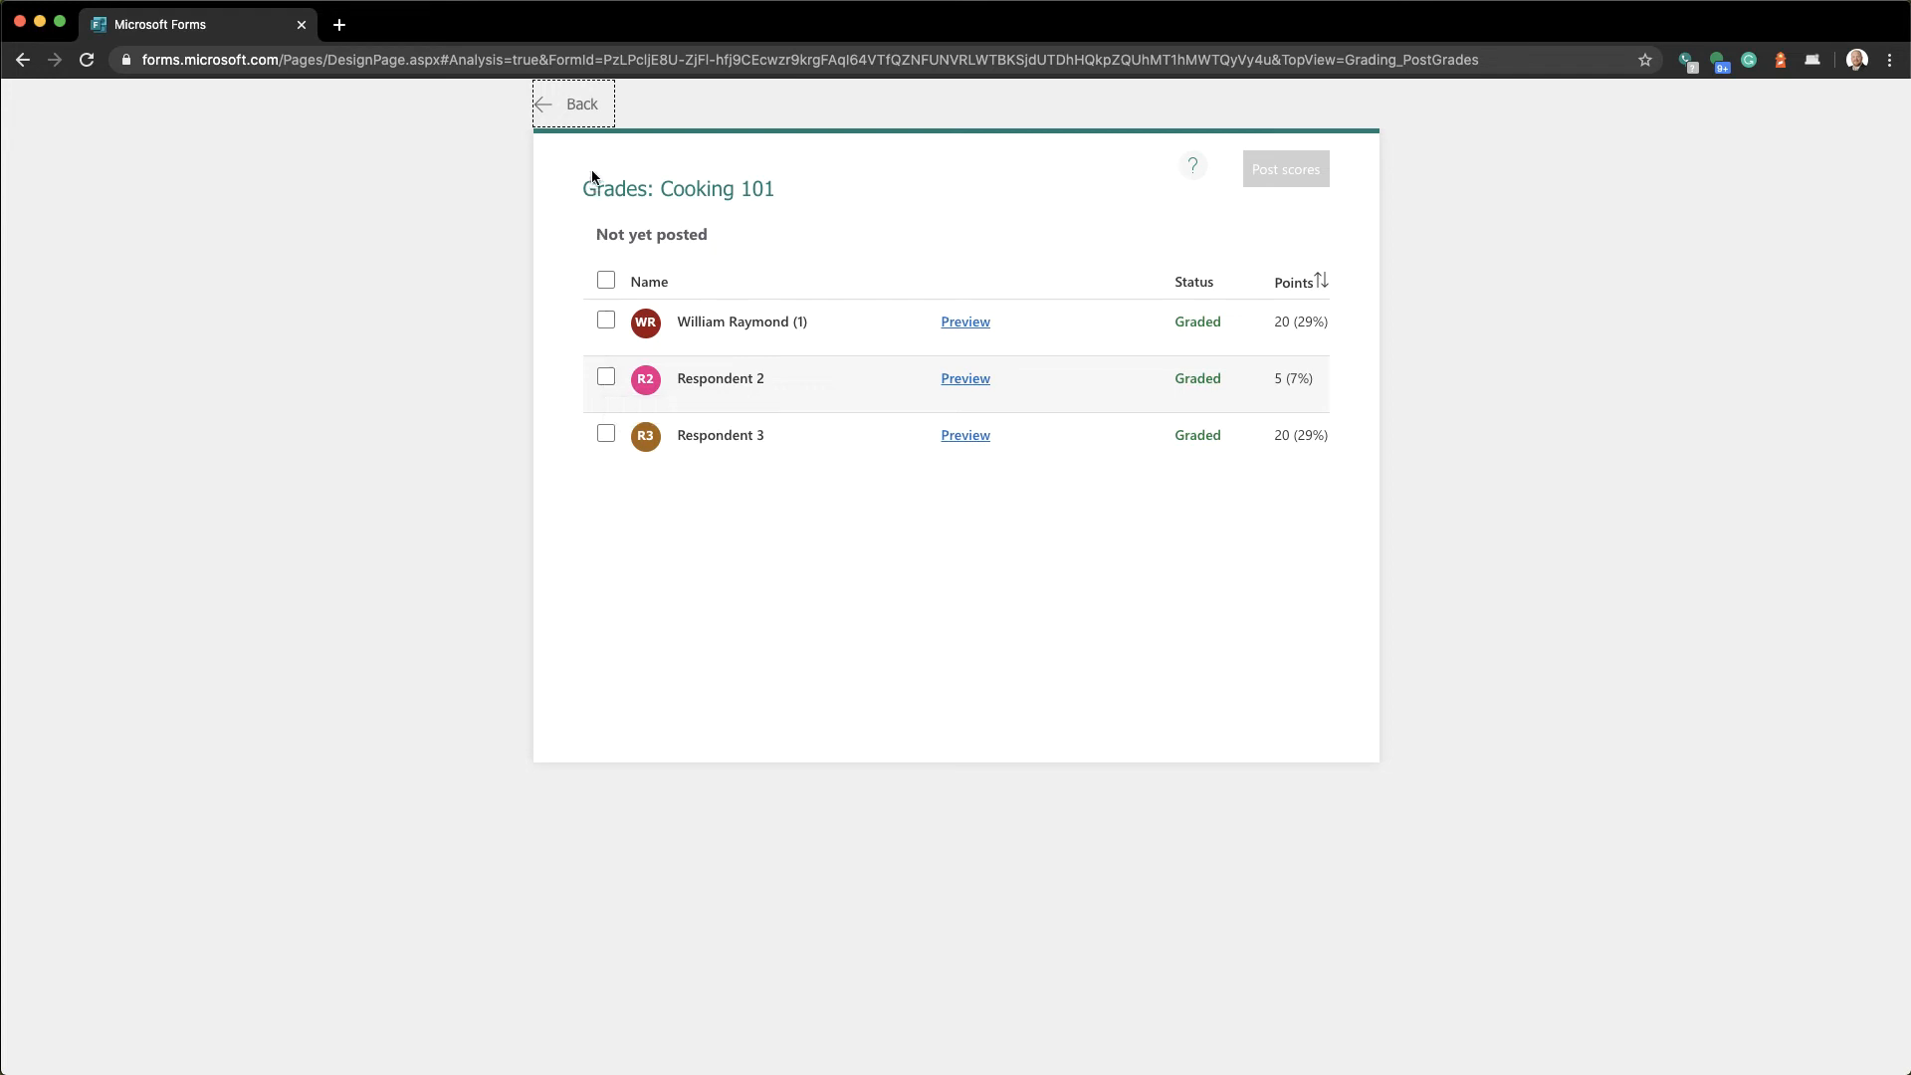
{"action": "left_click", "coordinate": [585, 117]}
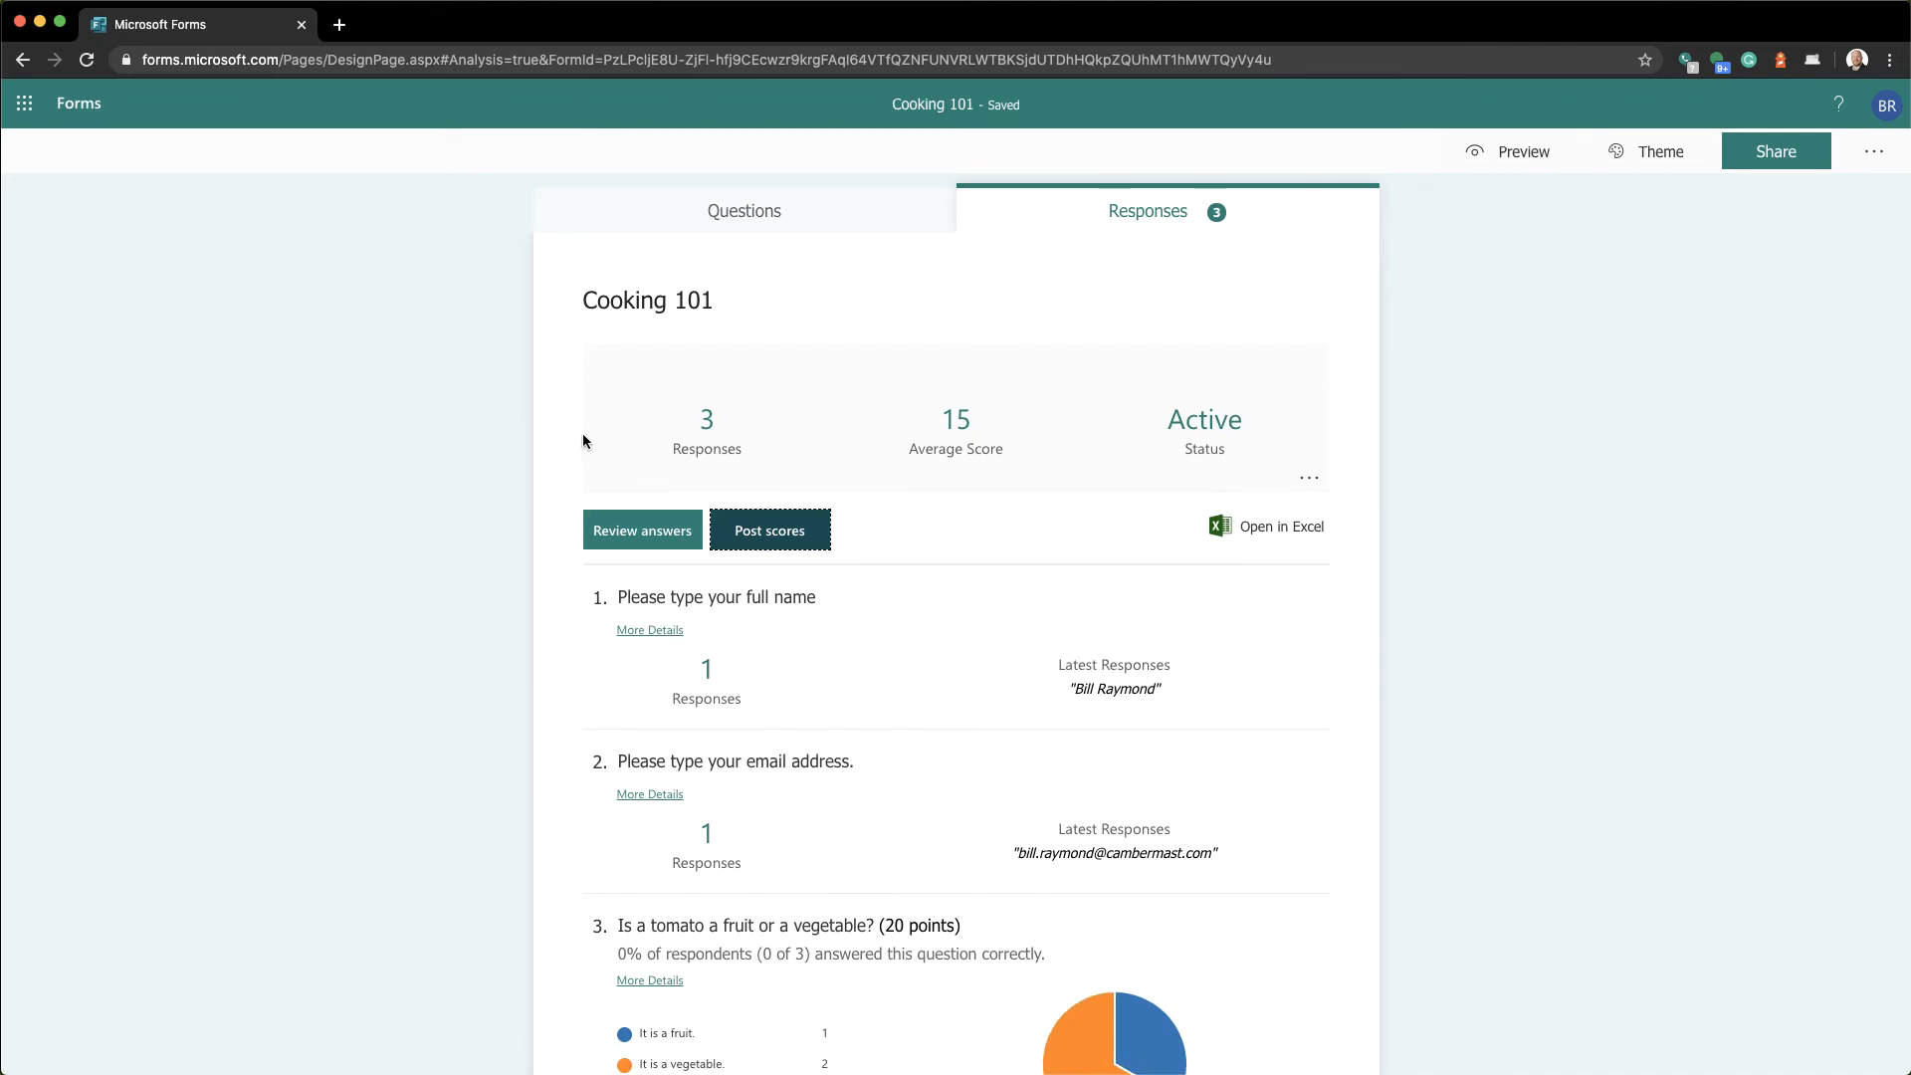
Print the first respondent's 20/70-point graded response, opening a 2-page Save as PDF preview
{"action": "left_click", "coordinate": [626, 535]}
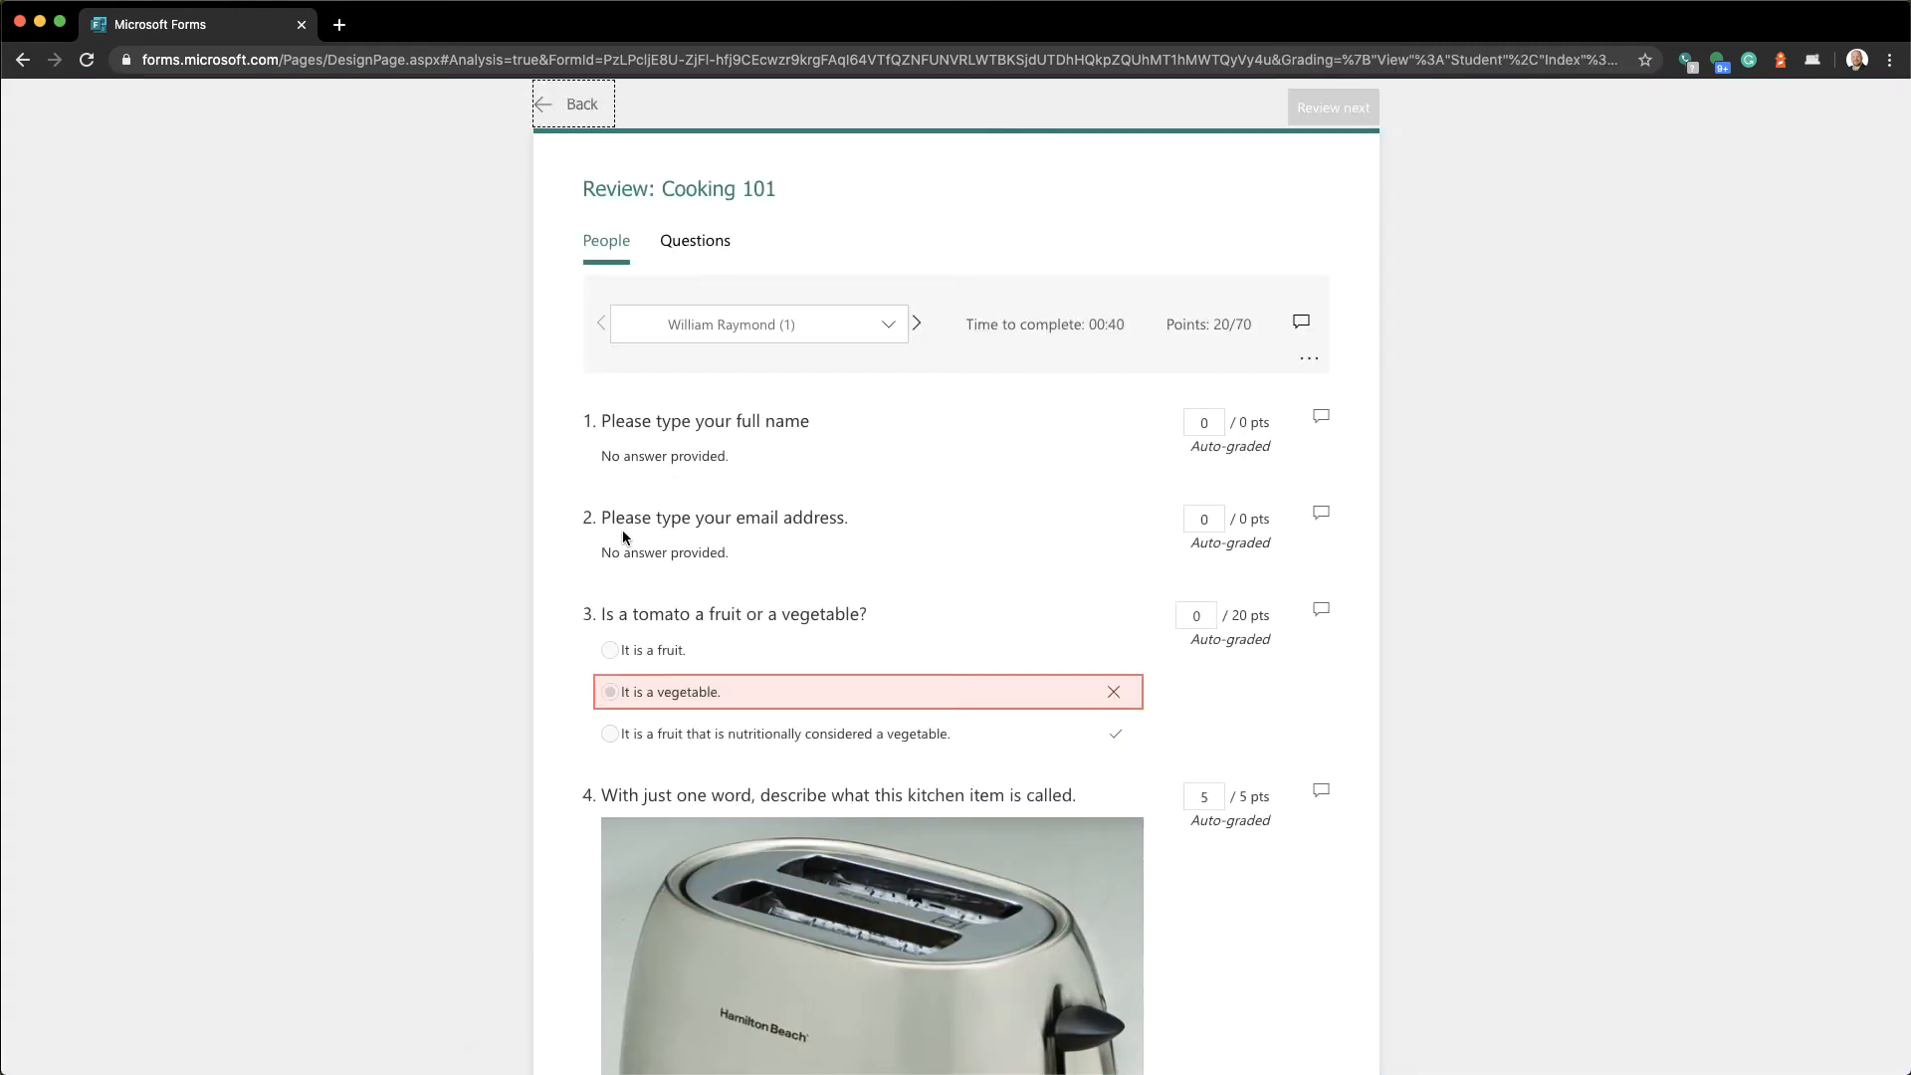
{"action": "scroll", "coordinate": [623, 537], "scroll_direction": "down", "scroll_amount": 5}
{"action": "scroll", "coordinate": [623, 538], "scroll_direction": "up", "scroll_amount": 4}
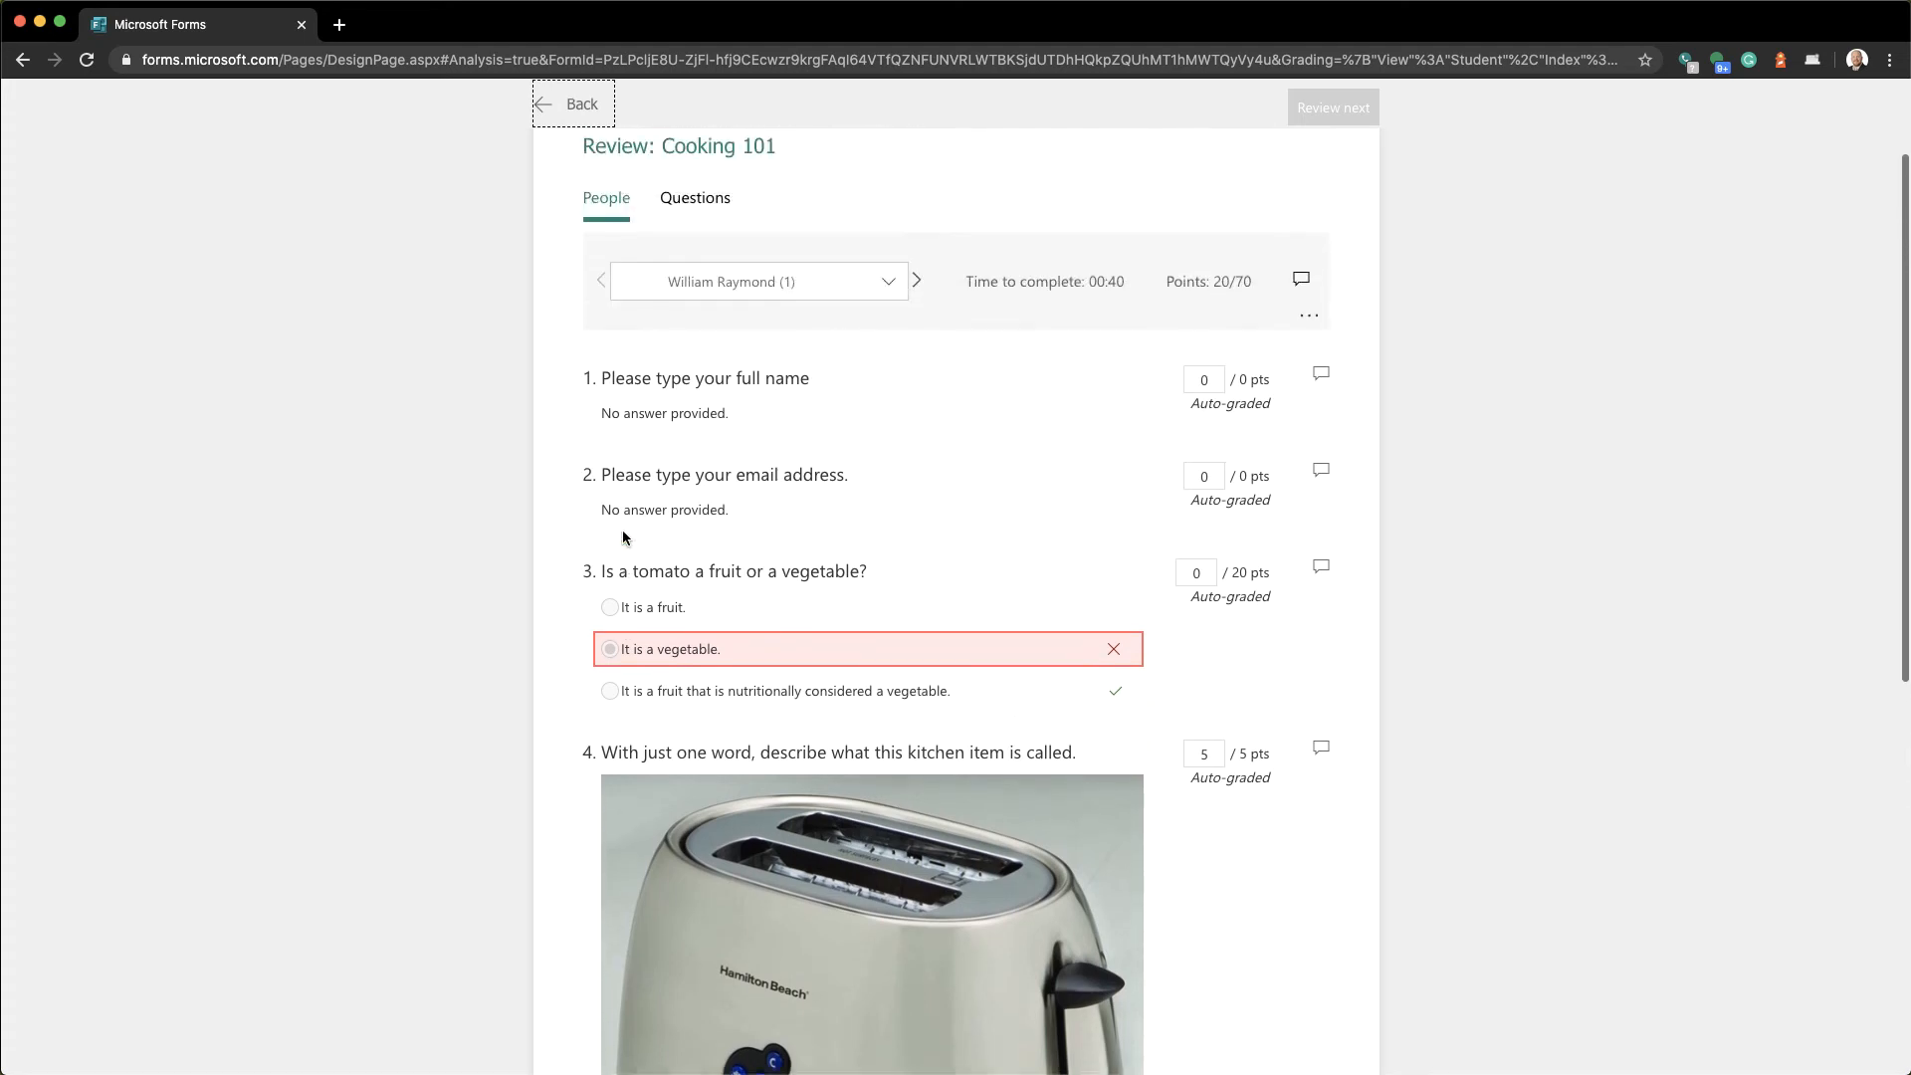
{"action": "scroll", "coordinate": [623, 537], "scroll_direction": "up", "scroll_amount": 1}
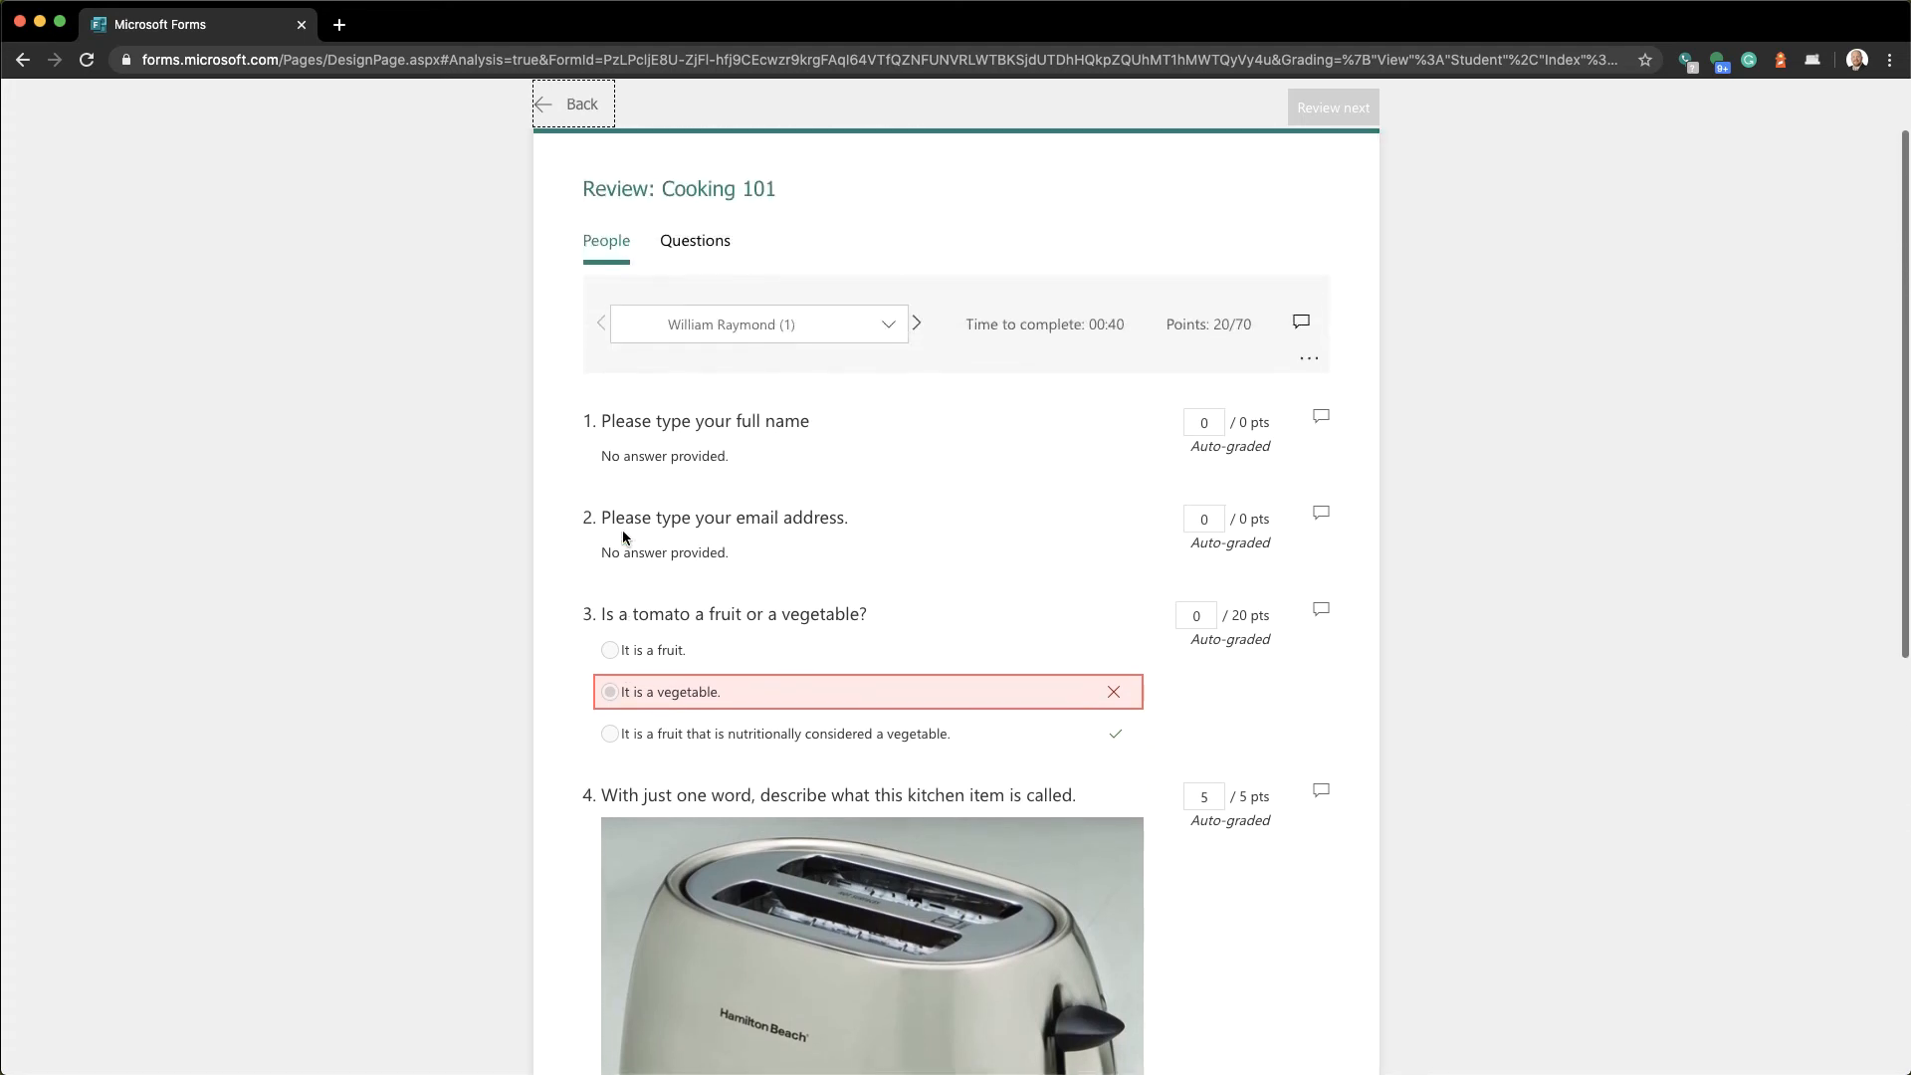
{"action": "left_click", "coordinate": [1315, 368]}
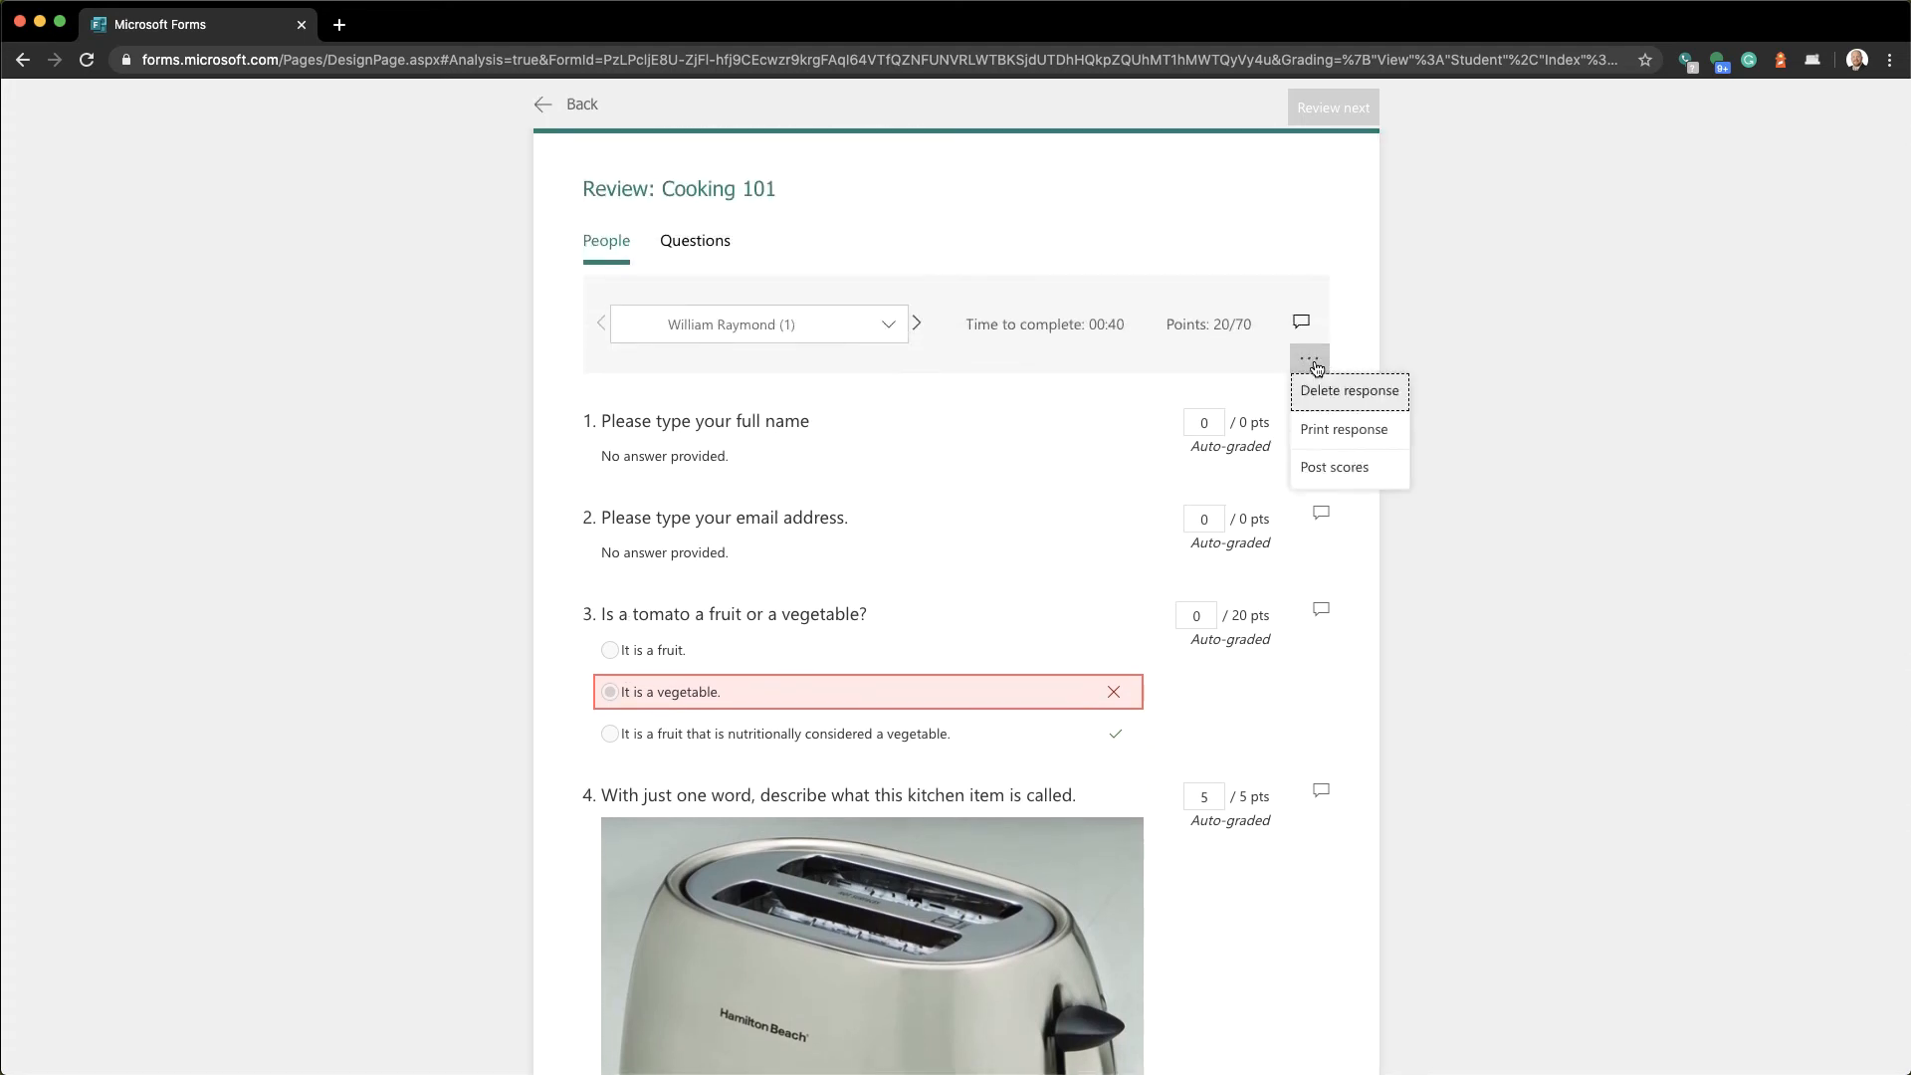
{"action": "left_click", "coordinate": [1317, 434]}
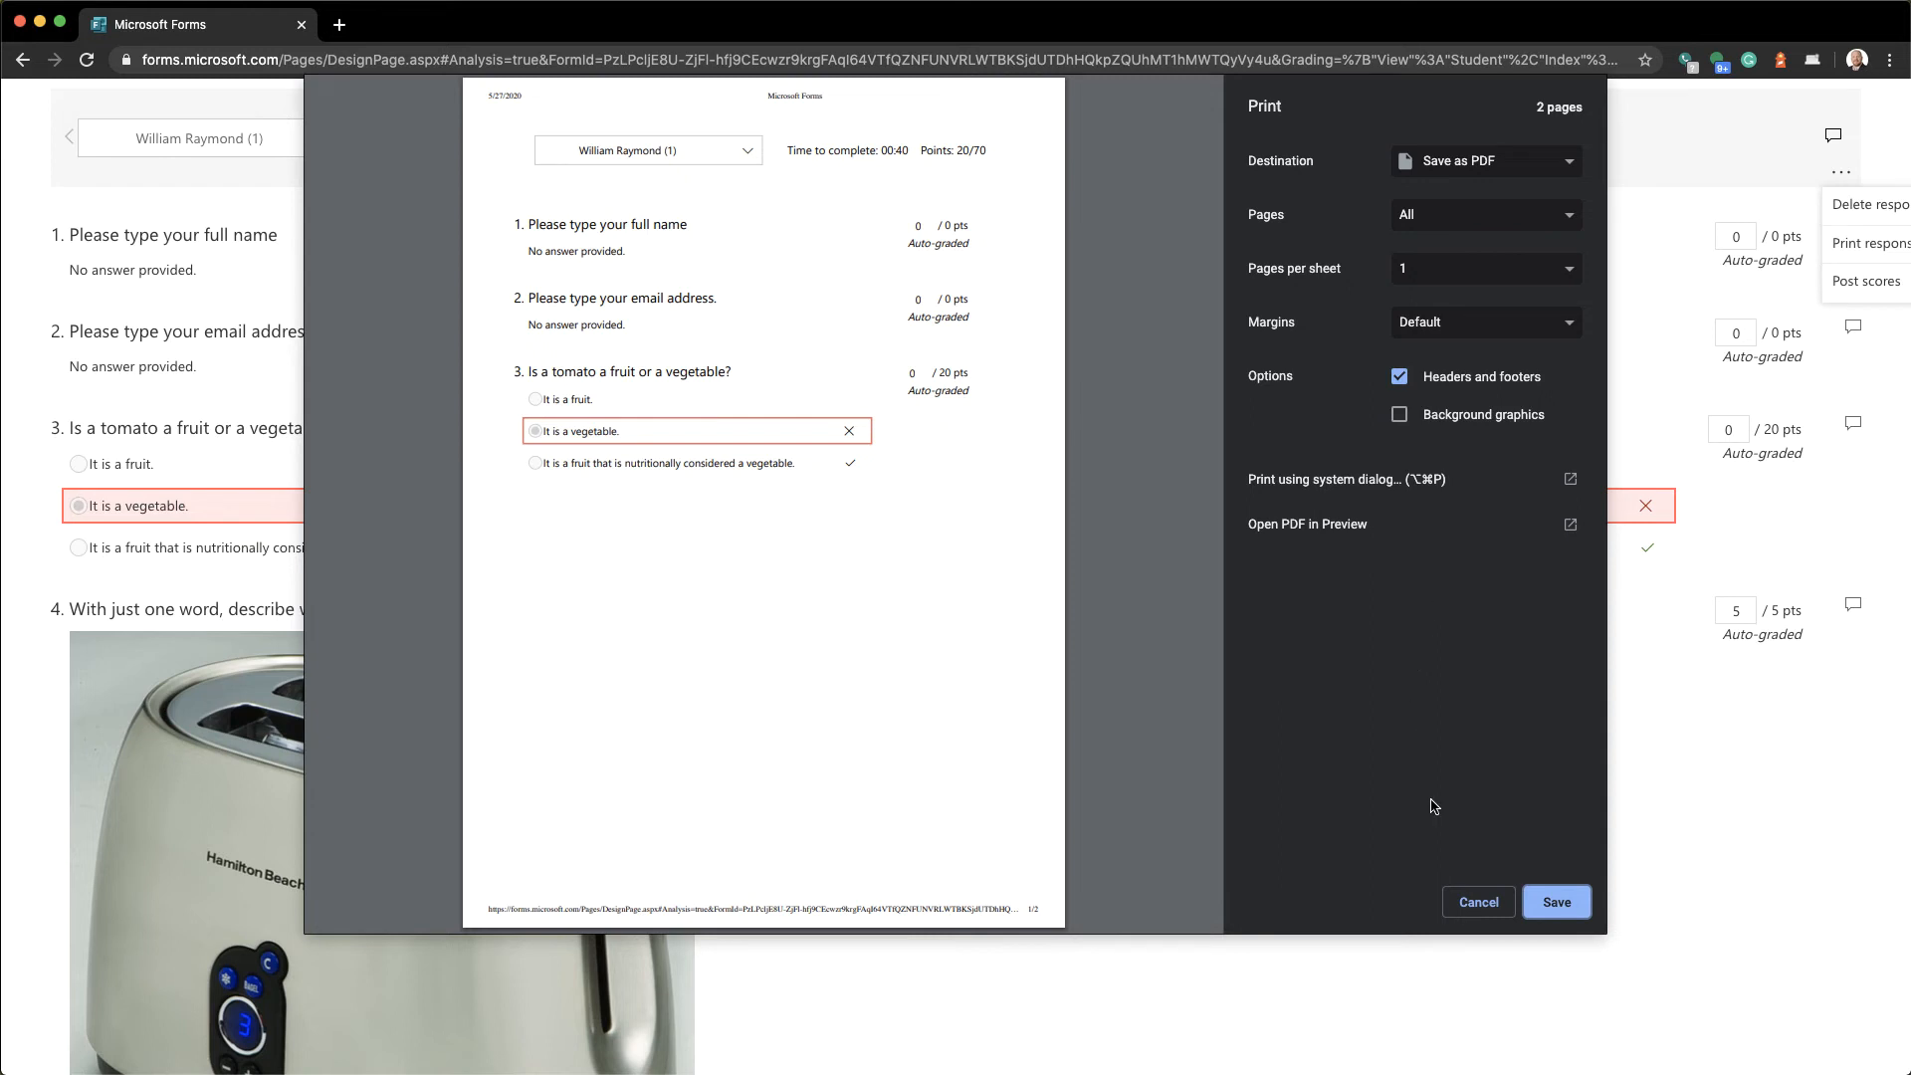
Cancel the Chrome print preview of the response
{"action": "left_click", "coordinate": [1467, 904]}
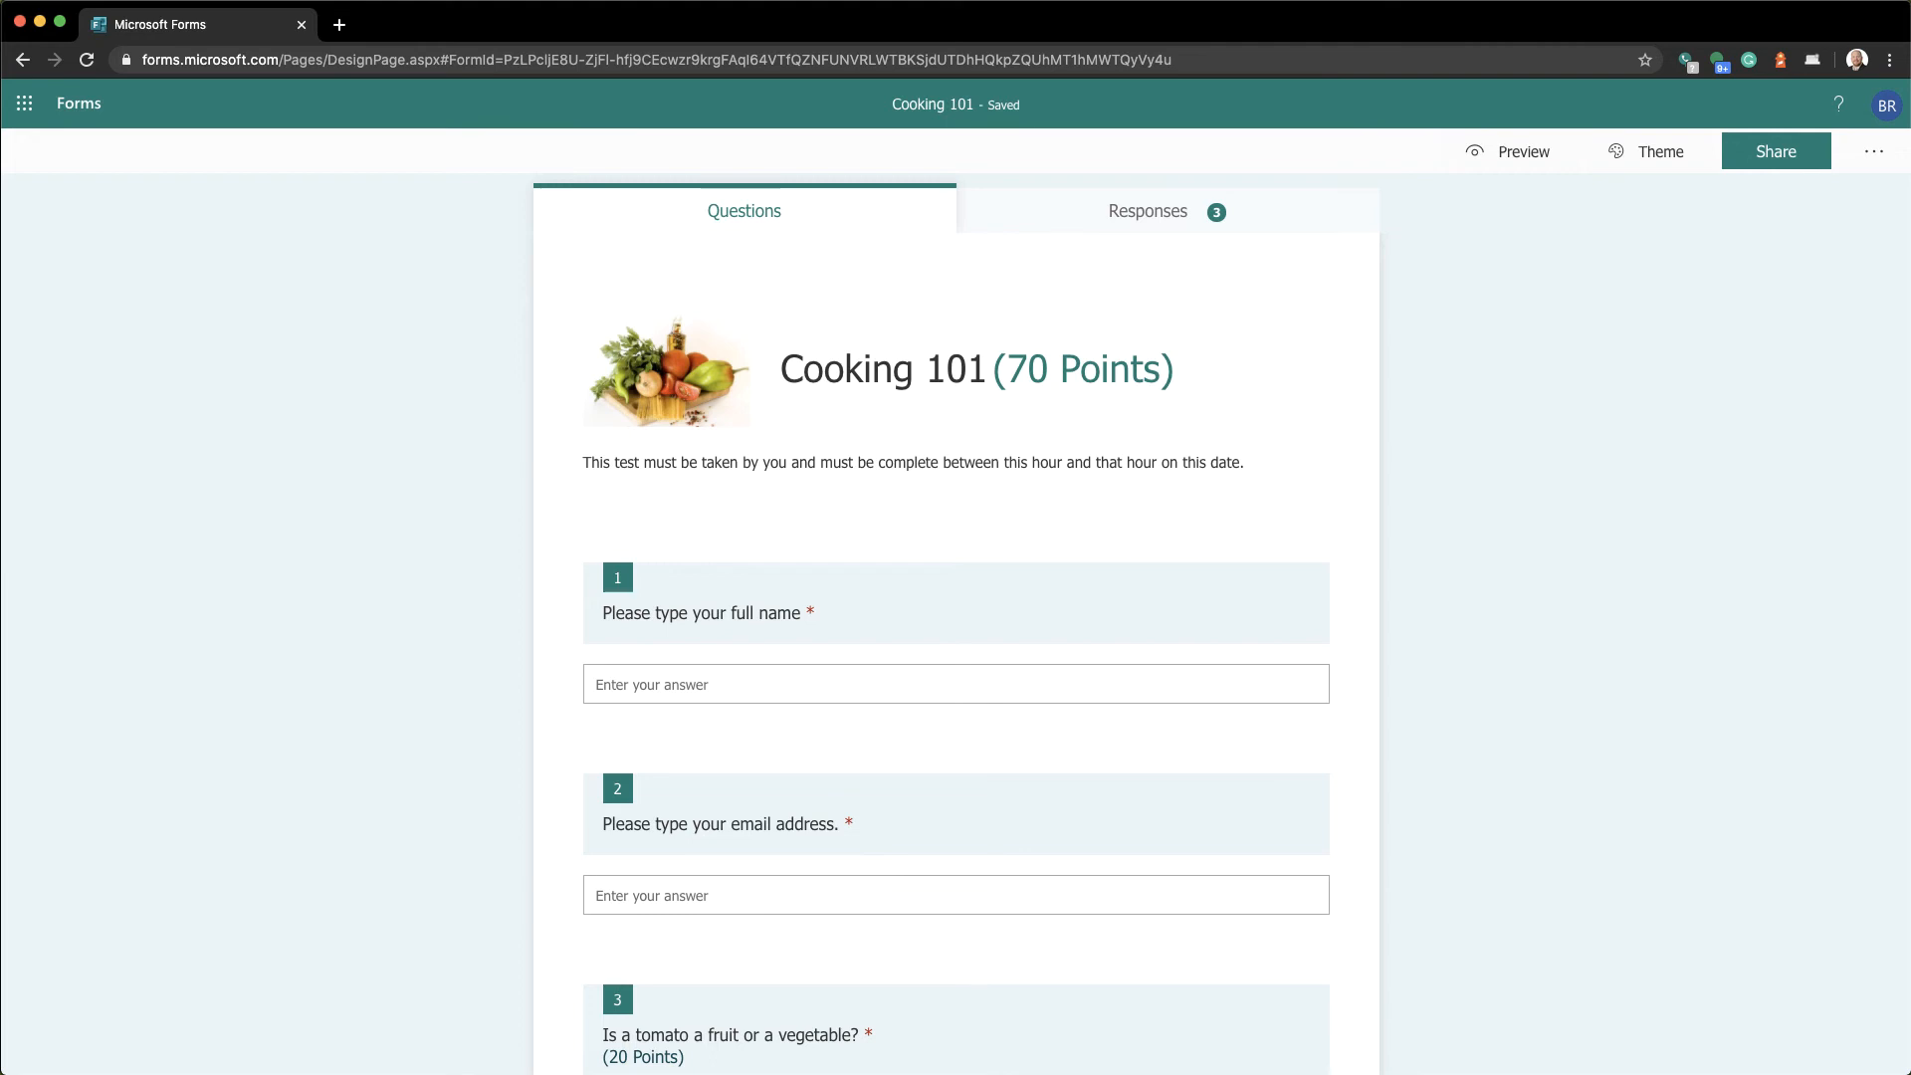
Select question 3, the 20-point tomato fruit-or-vegetable question, for editing
{"action": "scroll", "coordinate": [408, 834], "scroll_direction": "down", "scroll_amount": 4}
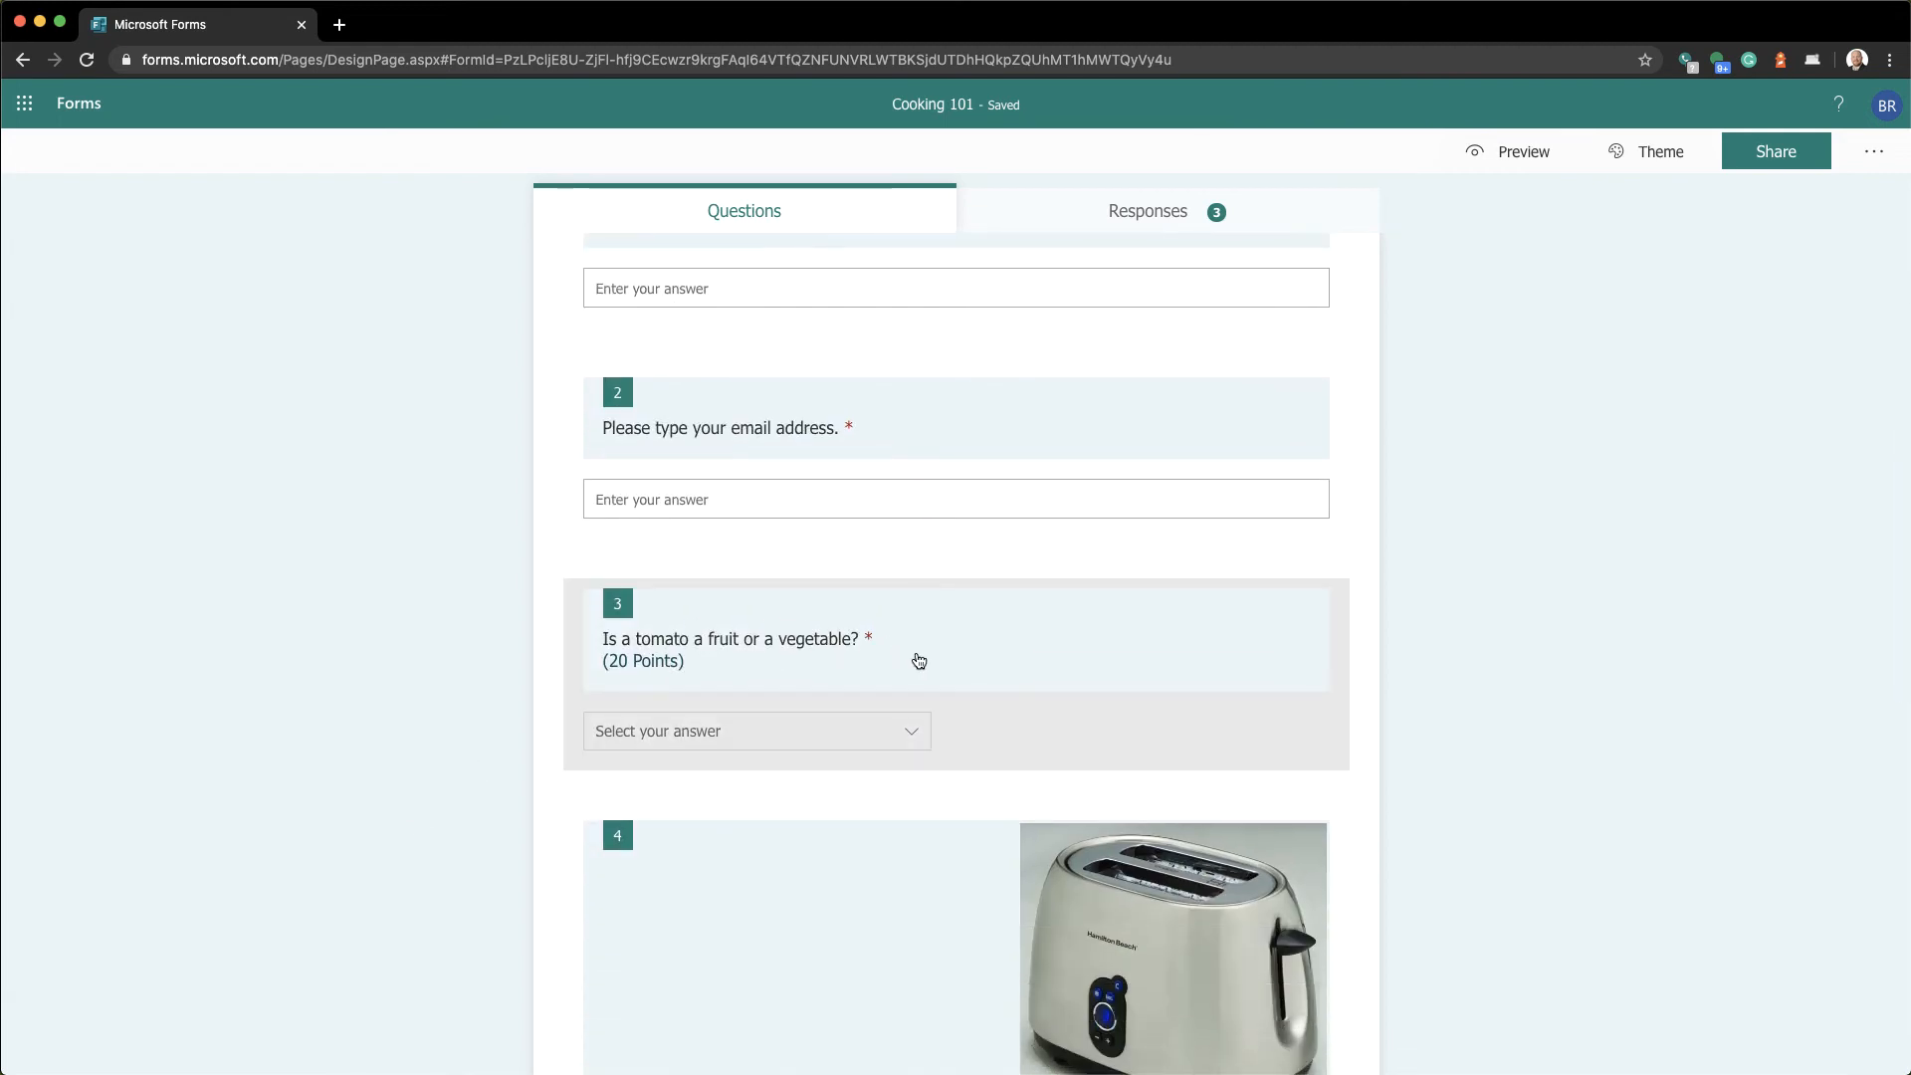
{"action": "left_click", "coordinate": [917, 658]}
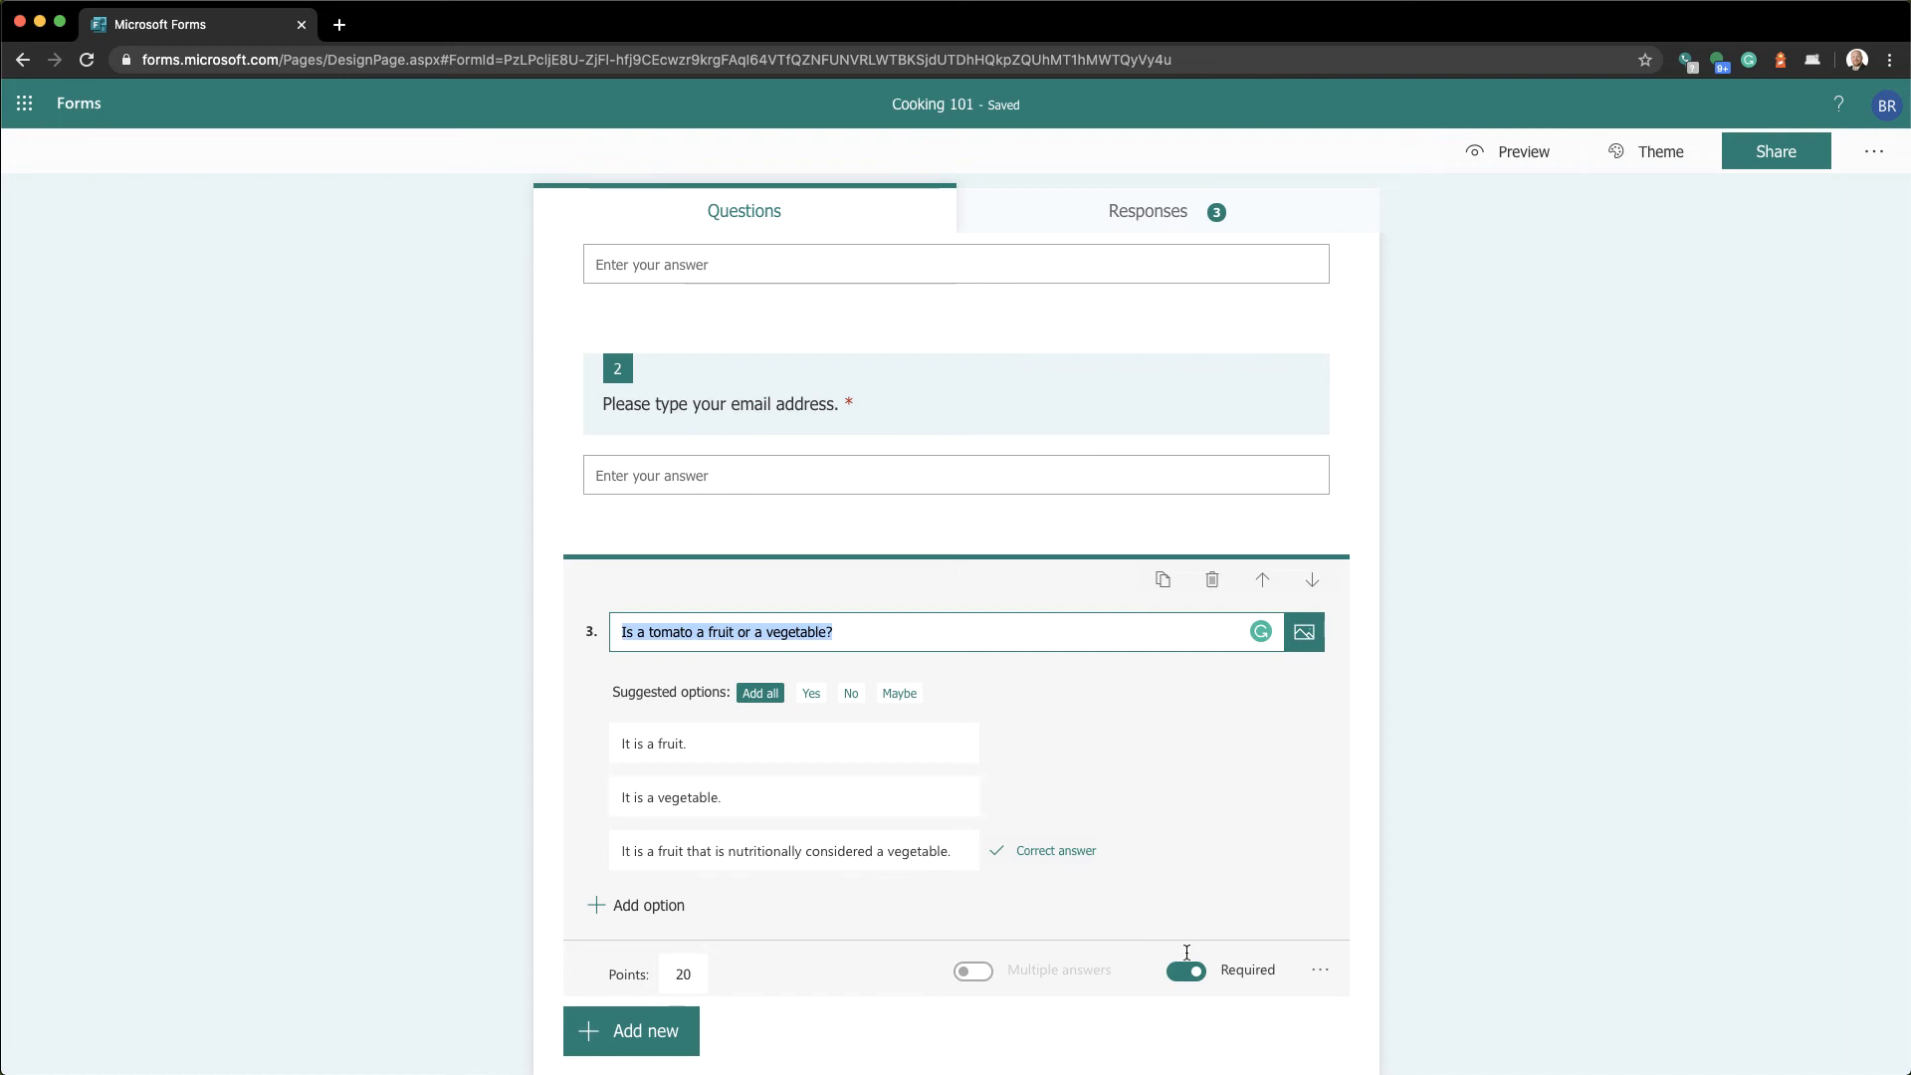
Turn on answer shuffling for the tomato question and select the nutritionally-a-vegetable option
{"action": "left_click", "coordinate": [1320, 975]}
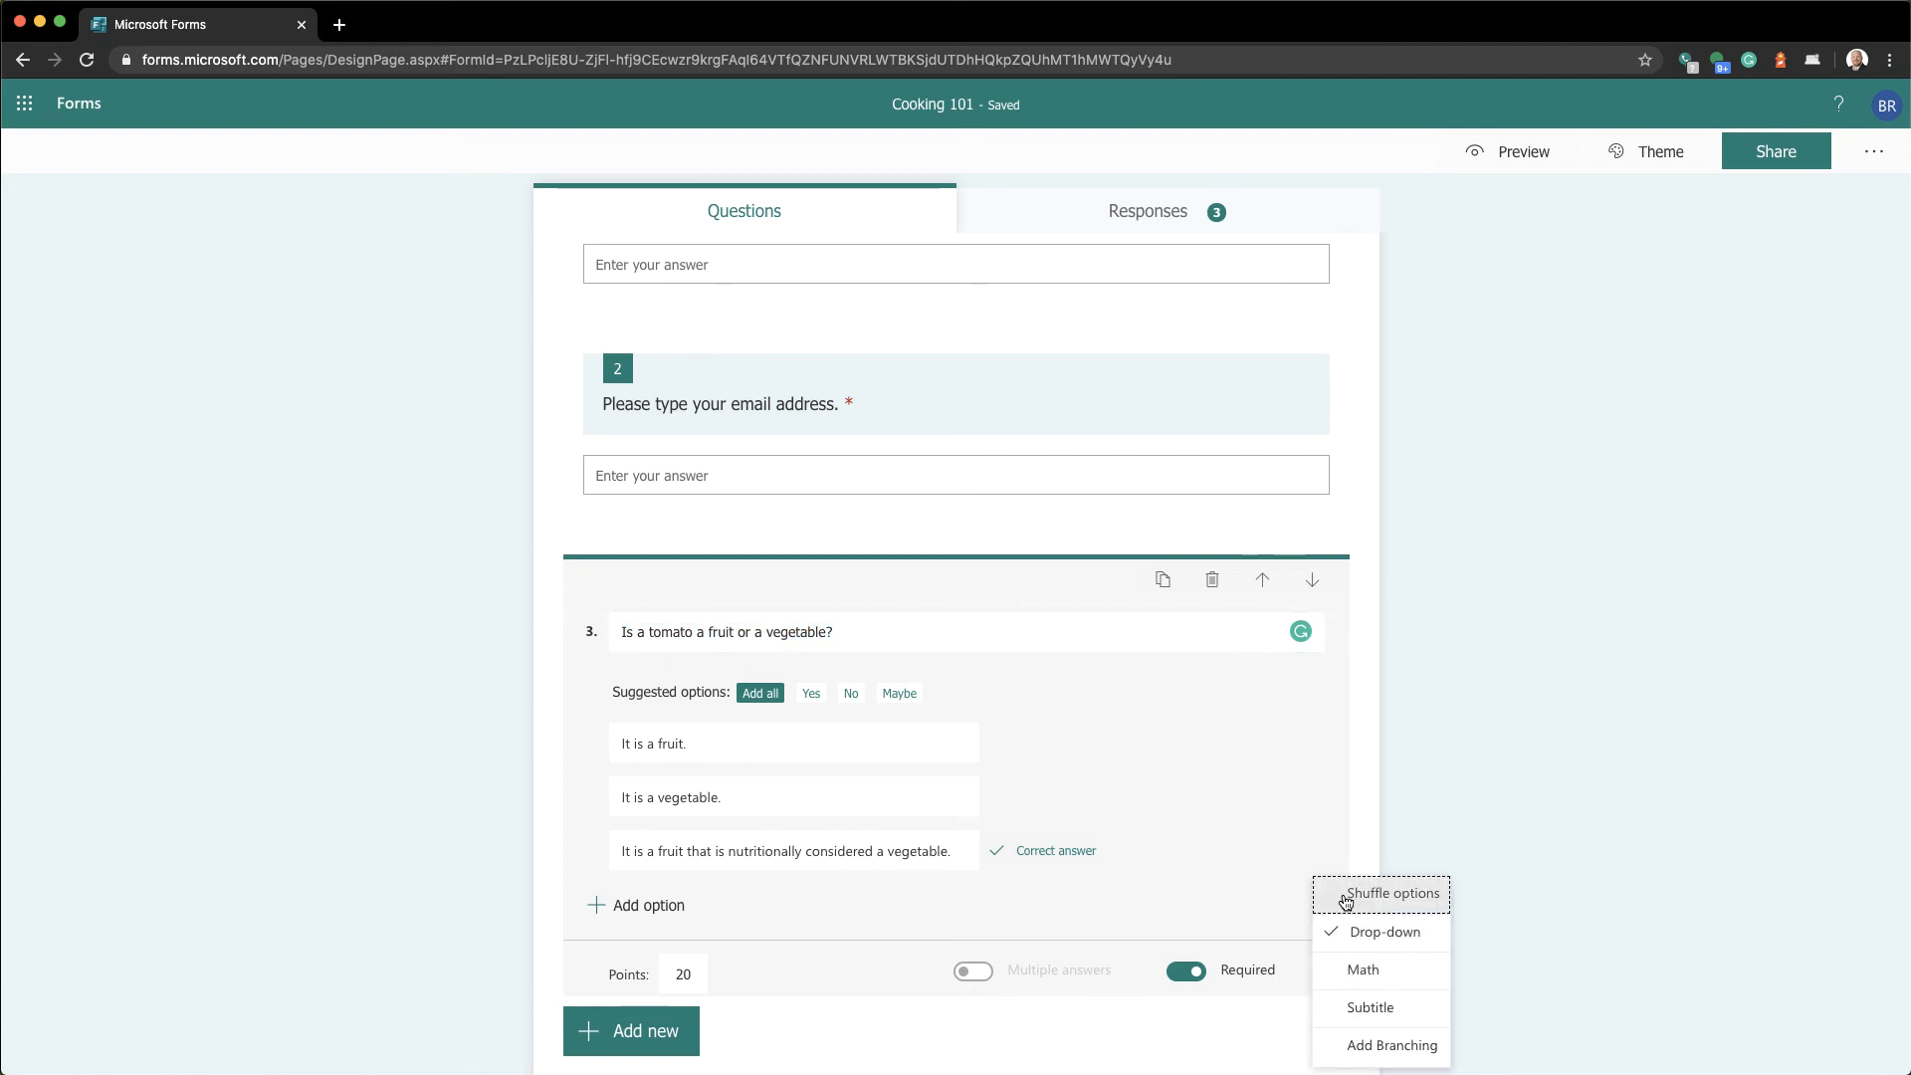
{"action": "left_click", "coordinate": [1343, 898]}
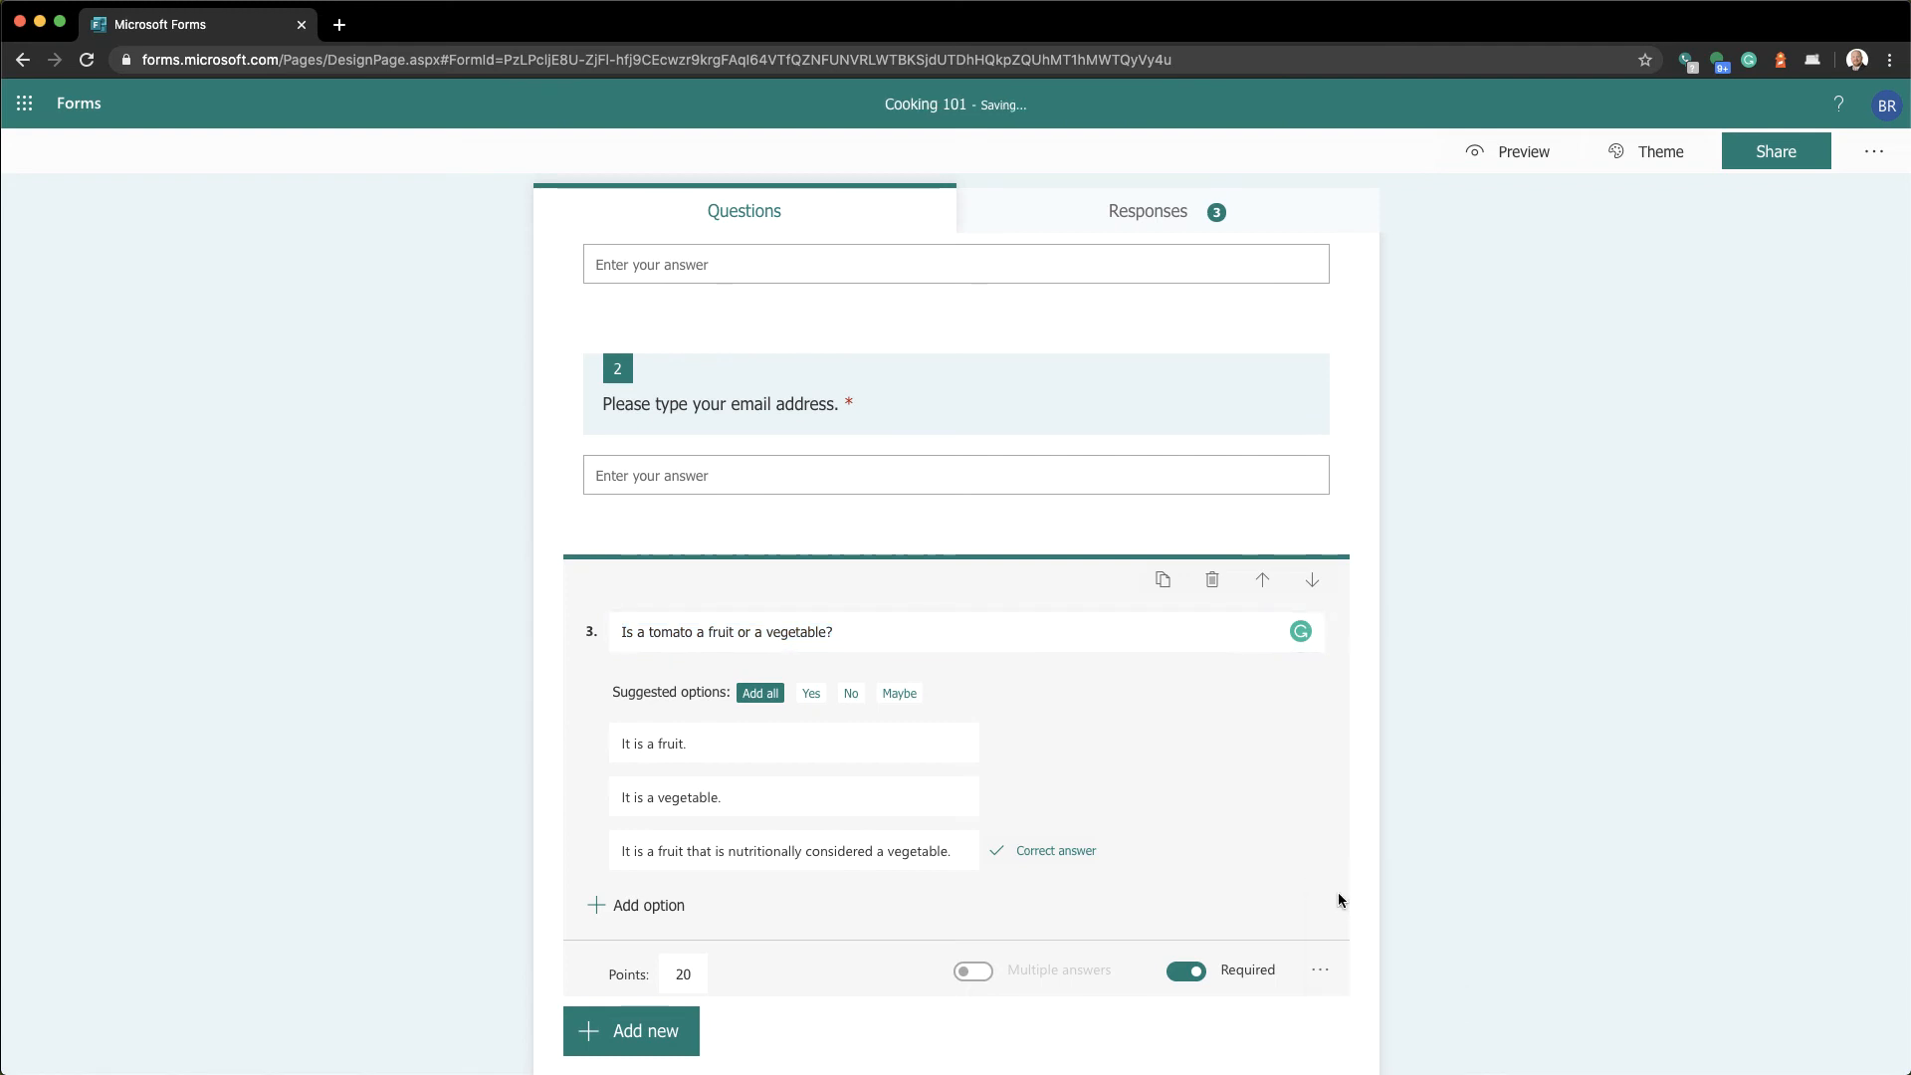
{"action": "left_click", "coordinate": [748, 758]}
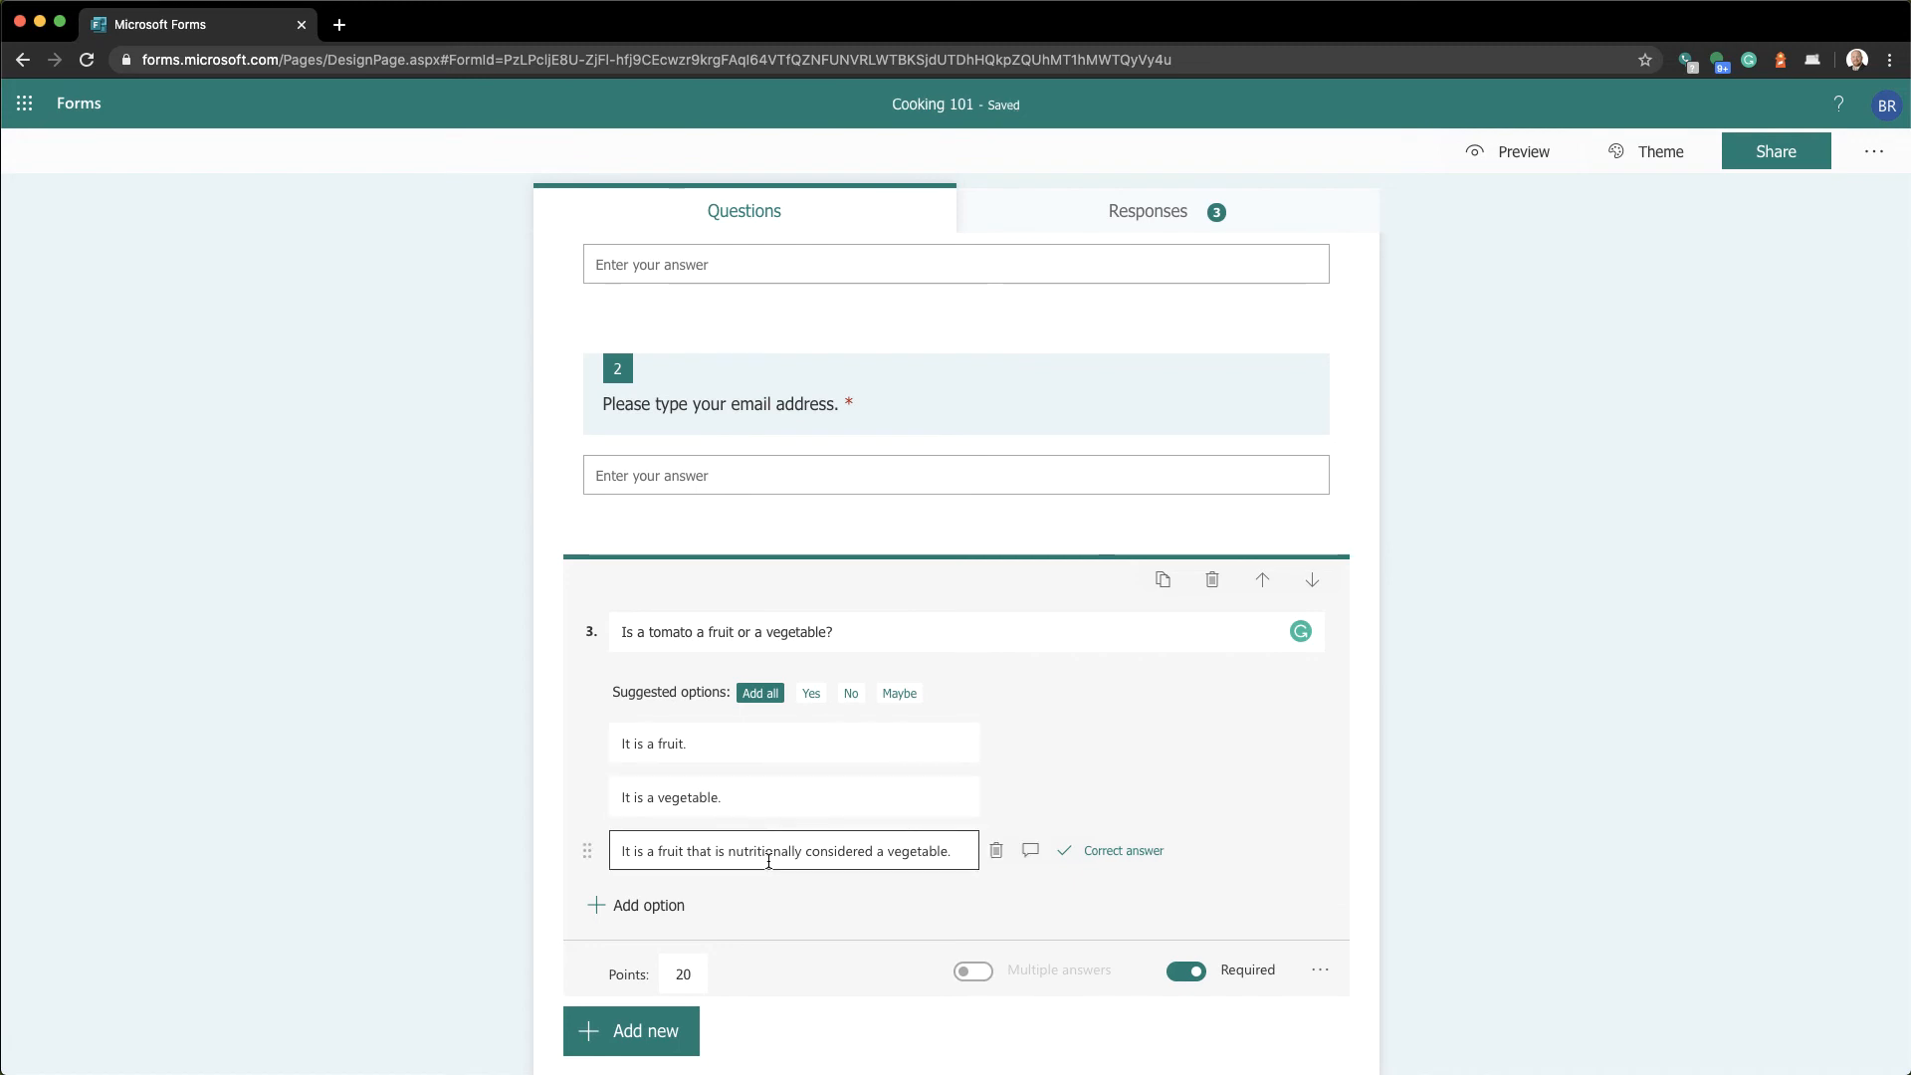
Preview the quiz, inspect question 3's three-answer dropdown, and return to the editor
{"action": "left_click", "coordinate": [1525, 150]}
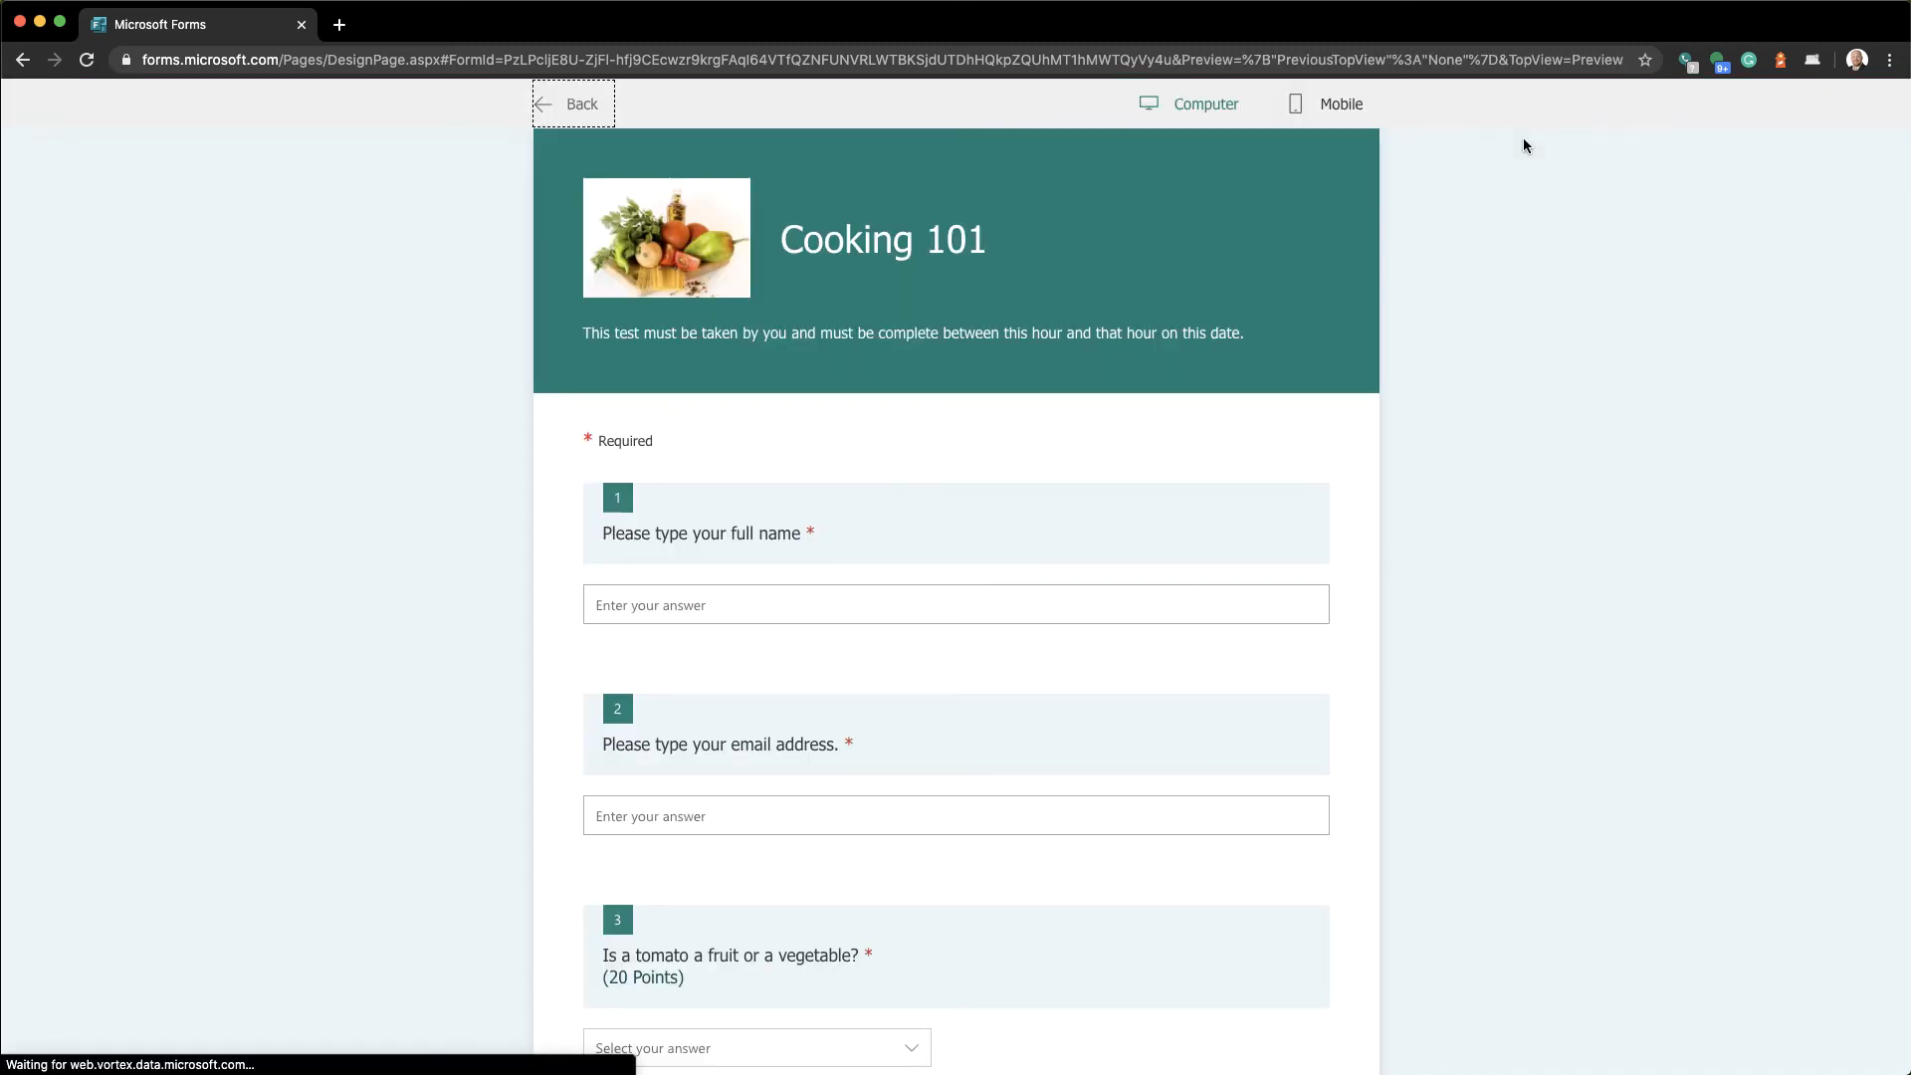
{"action": "scroll", "coordinate": [866, 925], "scroll_direction": "down", "scroll_amount": 1}
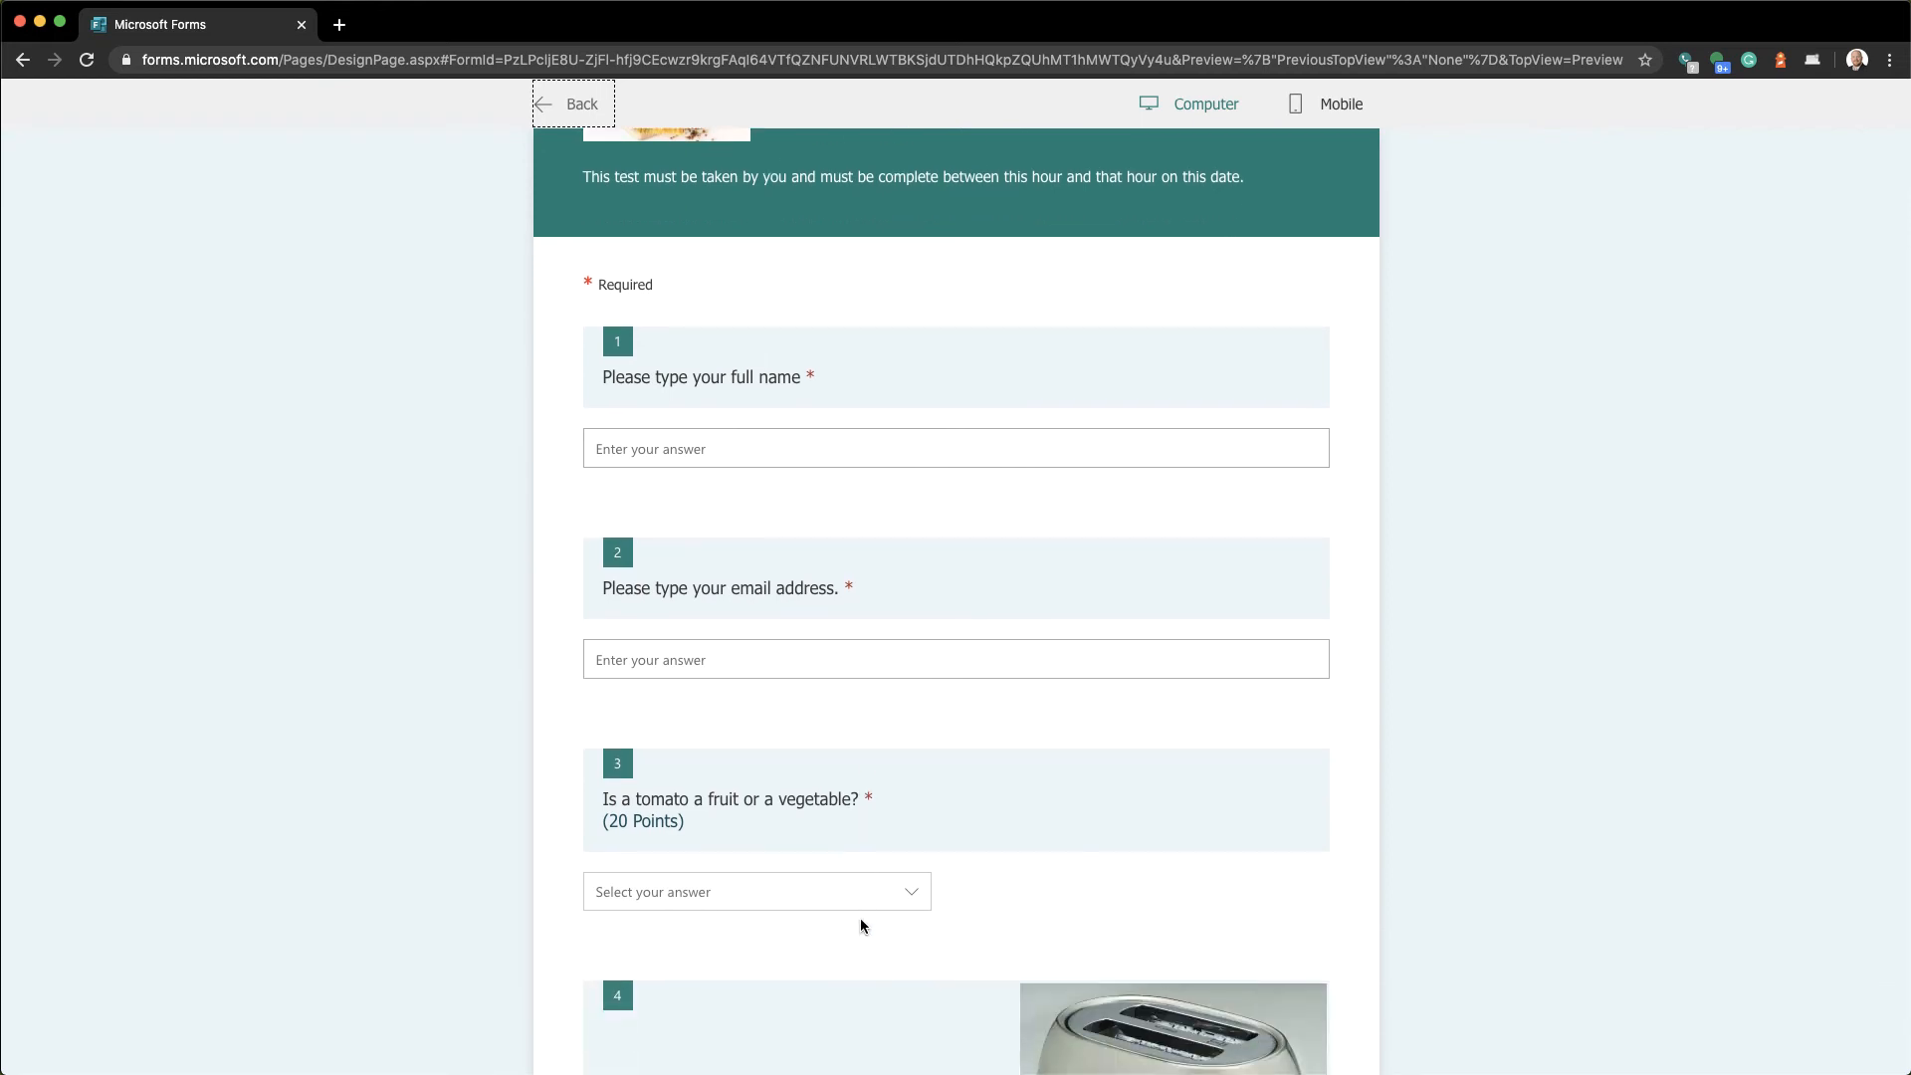
{"action": "left_click", "coordinate": [874, 893]}
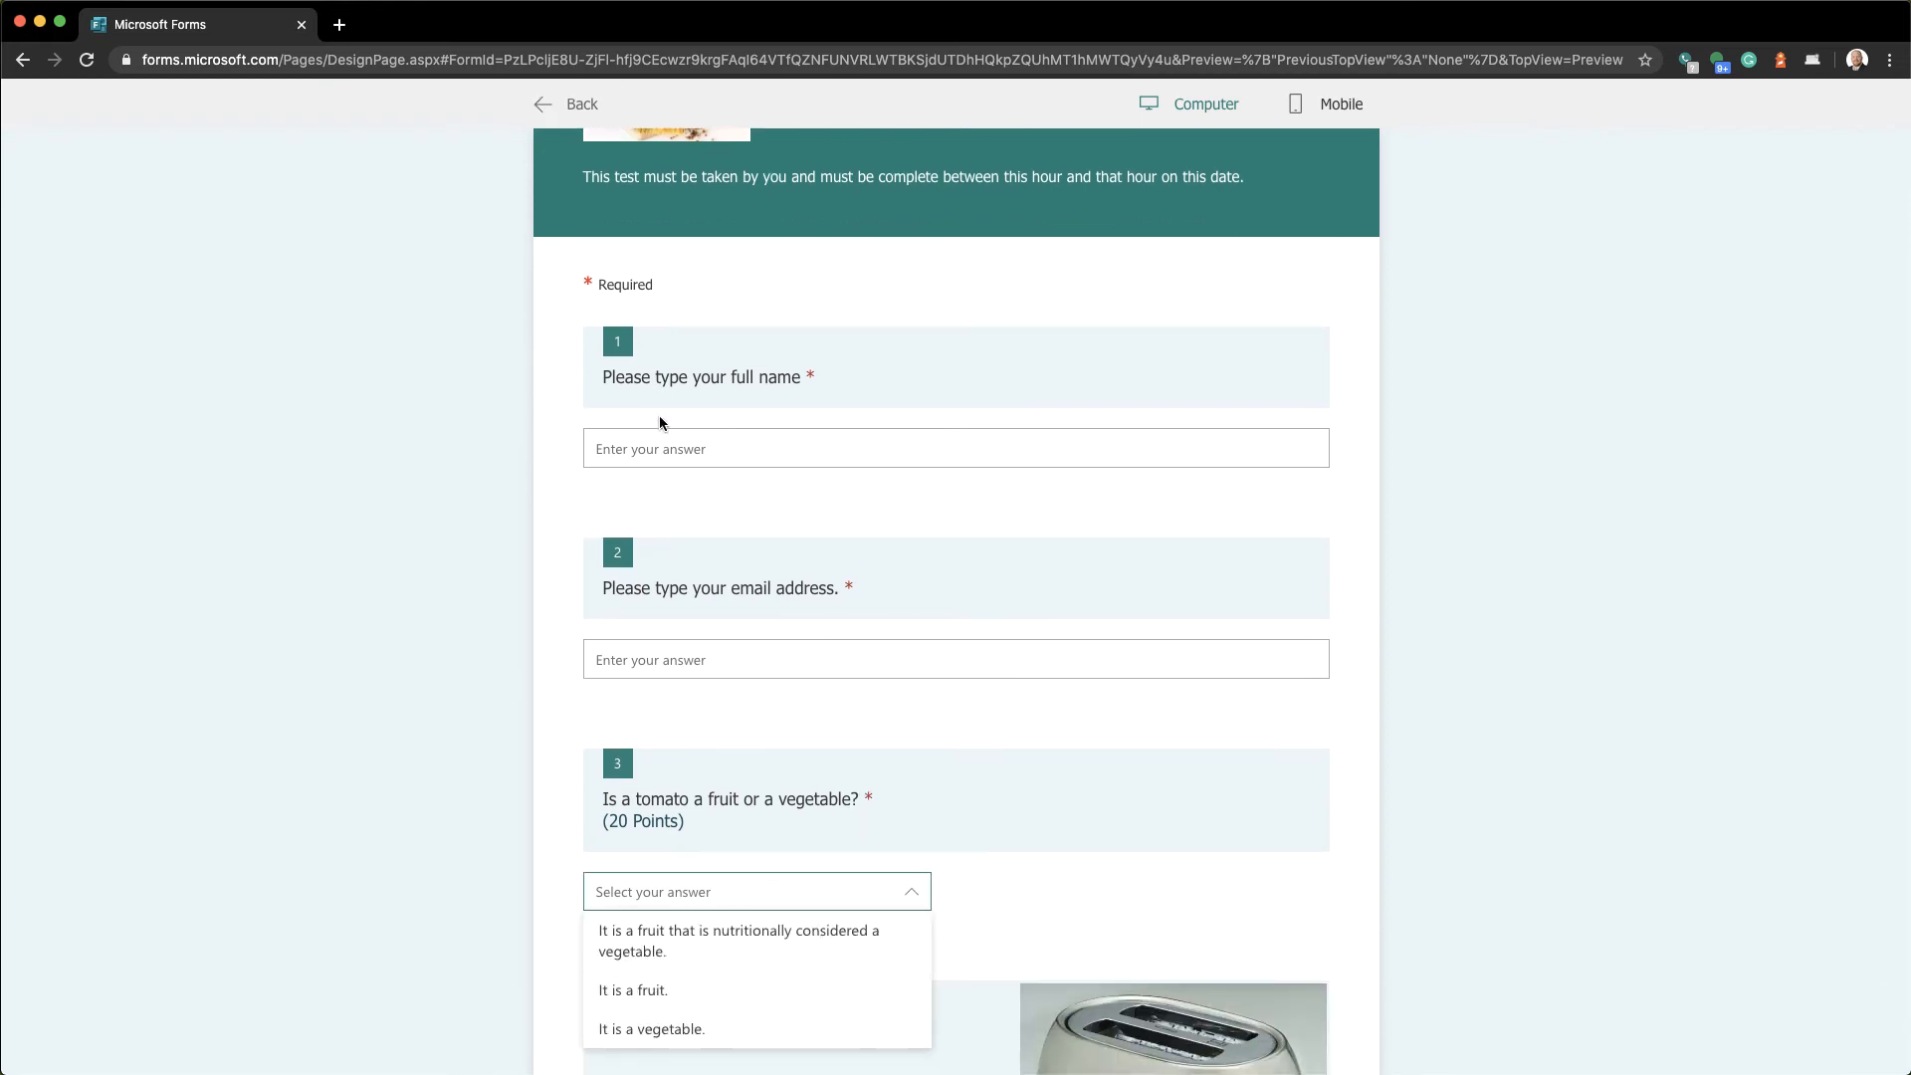
{"action": "left_click", "coordinate": [546, 104]}
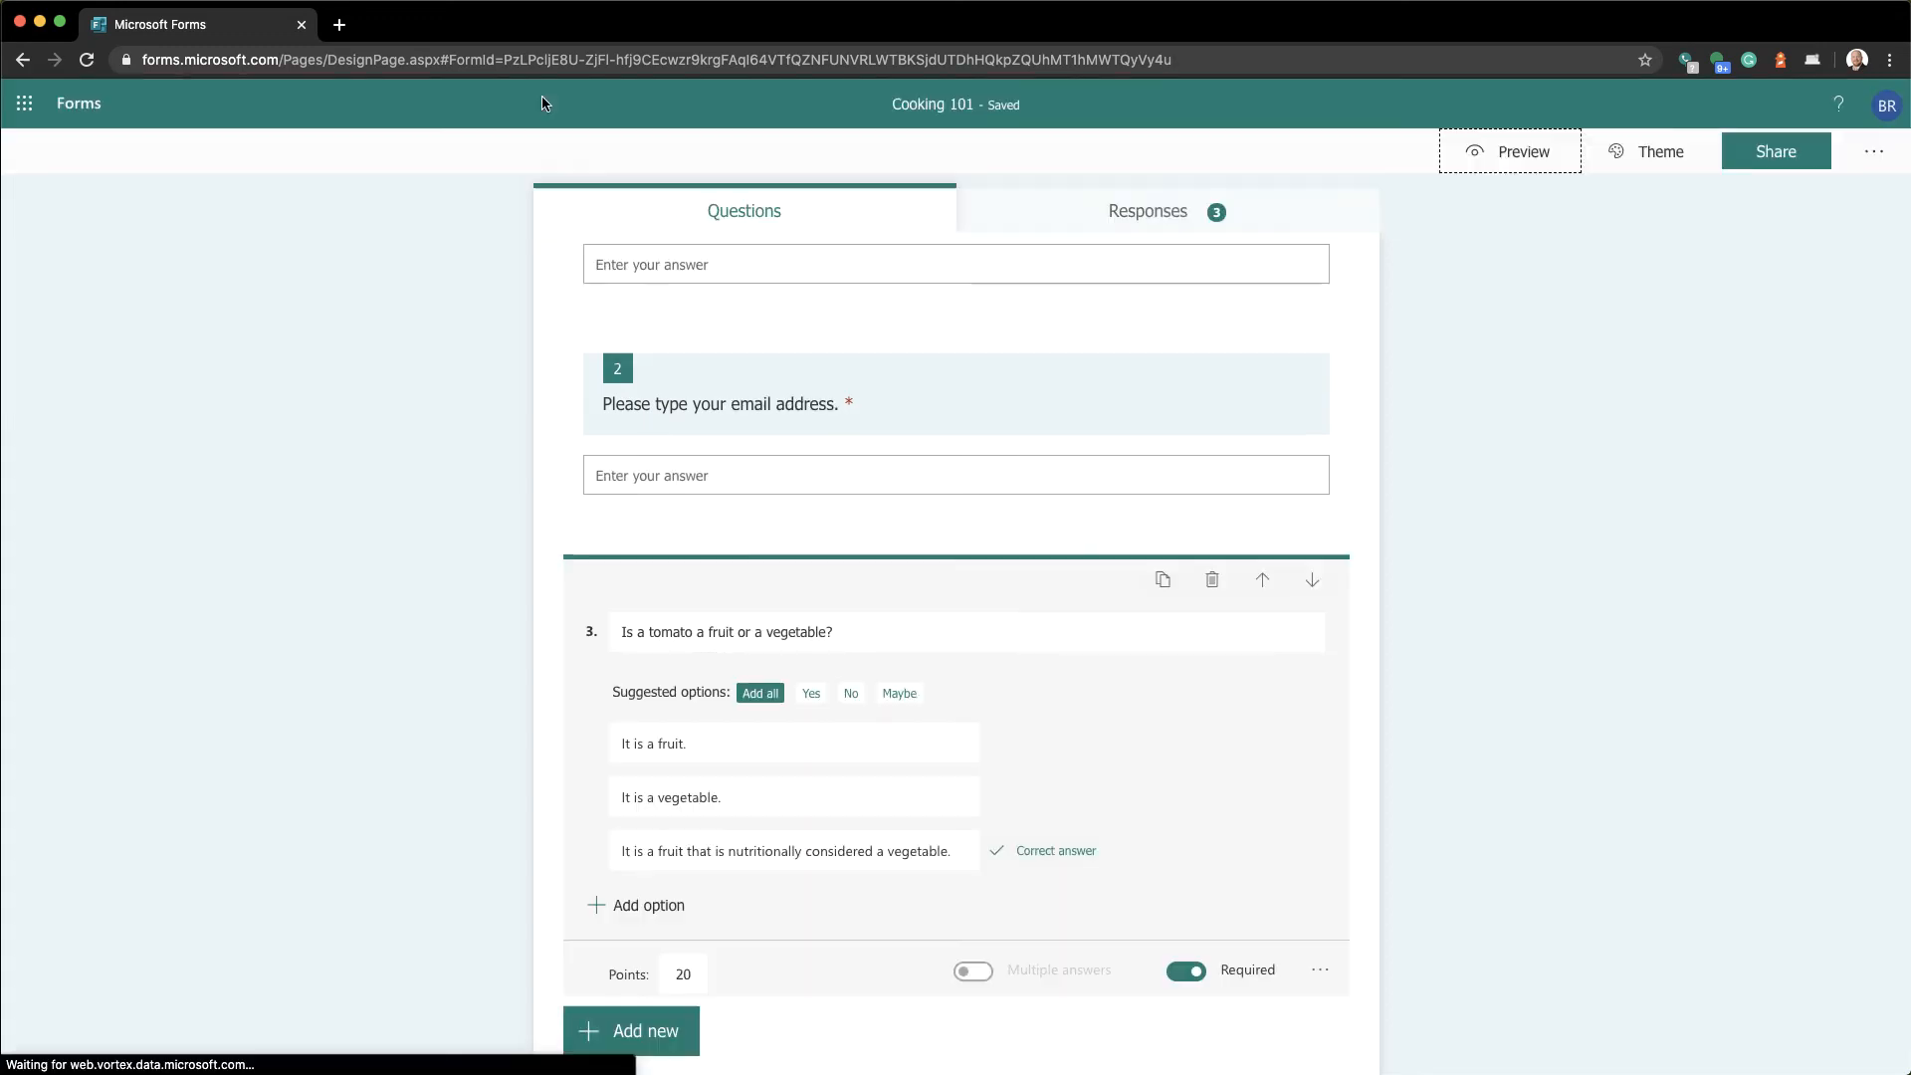
{"action": "left_click", "coordinate": [1456, 153]}
{"action": "scroll", "coordinate": [961, 924], "scroll_direction": "down", "scroll_amount": 2}
{"action": "left_click", "coordinate": [893, 901]}
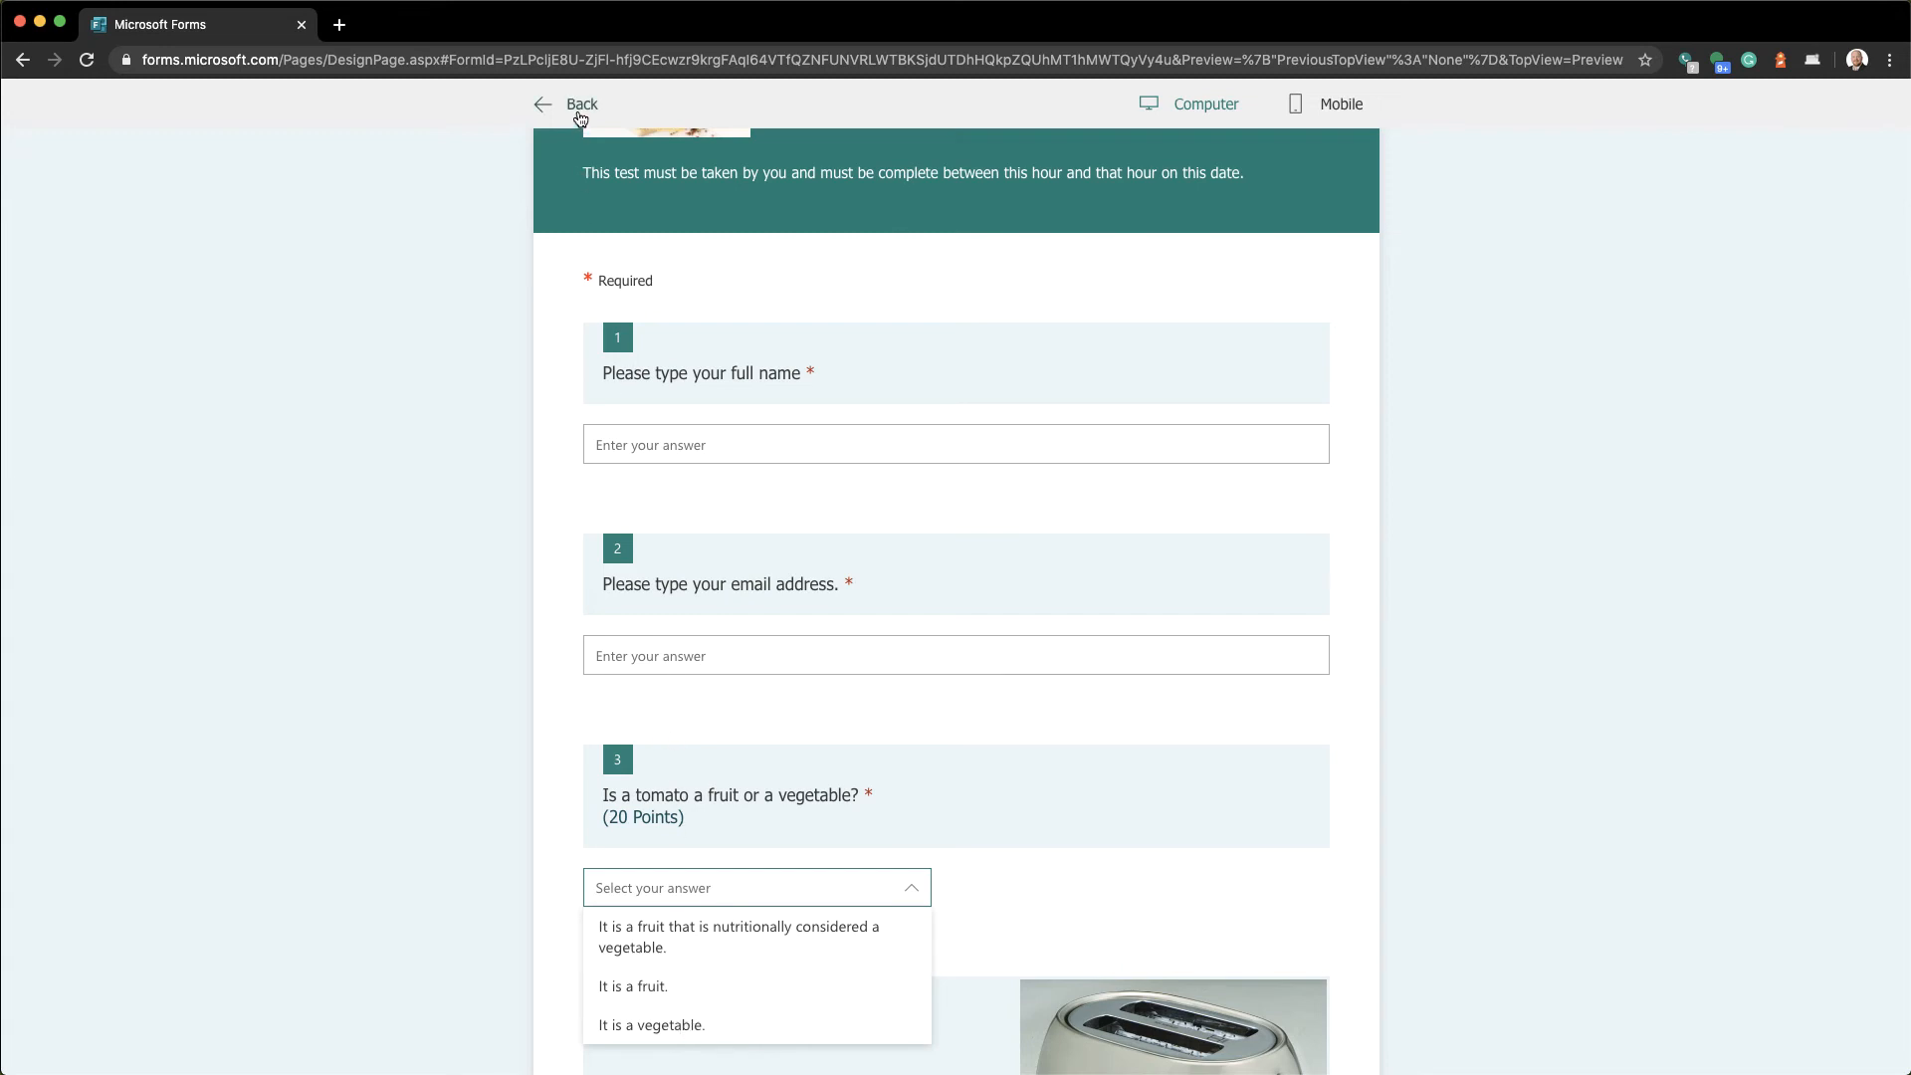
{"action": "left_click", "coordinate": [580, 110]}
{"action": "scroll", "coordinate": [487, 746], "scroll_direction": "down", "scroll_amount": 10}
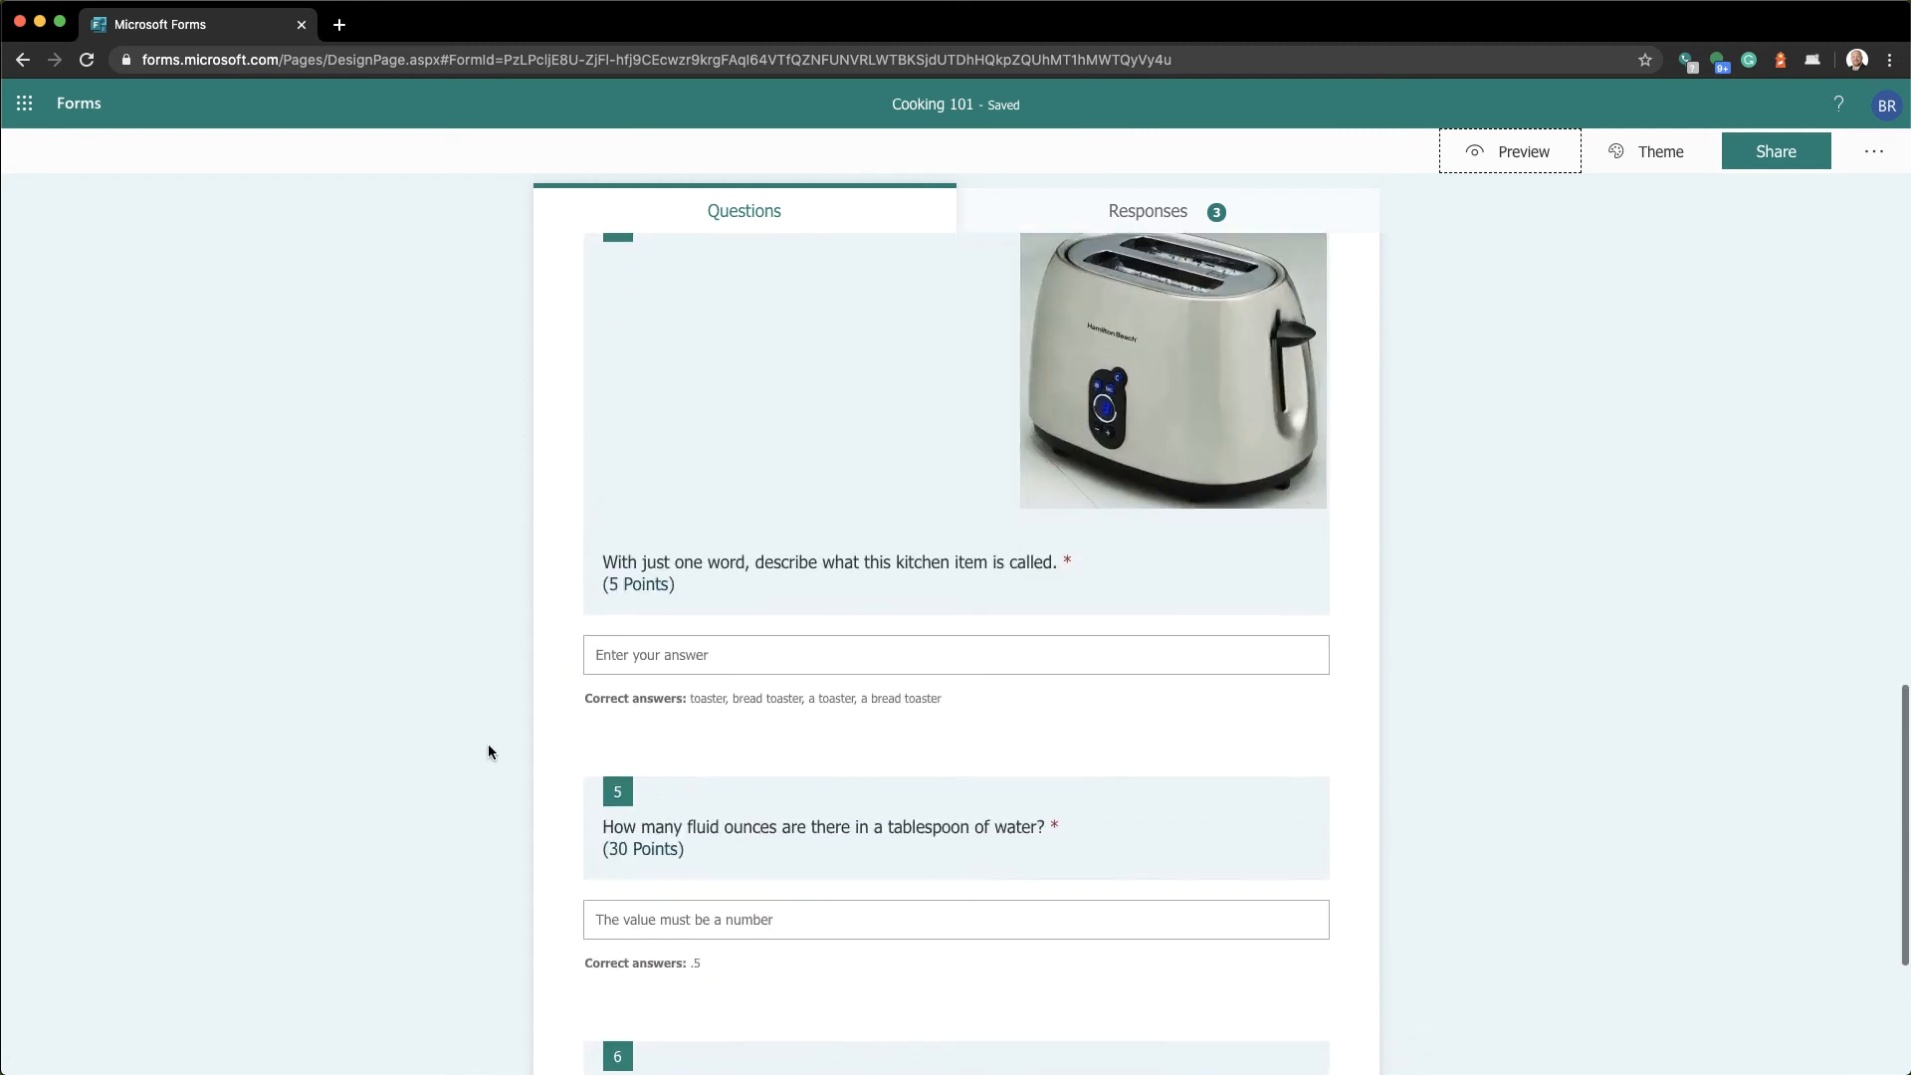
Enable Shuffle options on question 6, the cookbook temperatures question
{"action": "scroll", "coordinate": [488, 751], "scroll_direction": "down", "scroll_amount": 5}
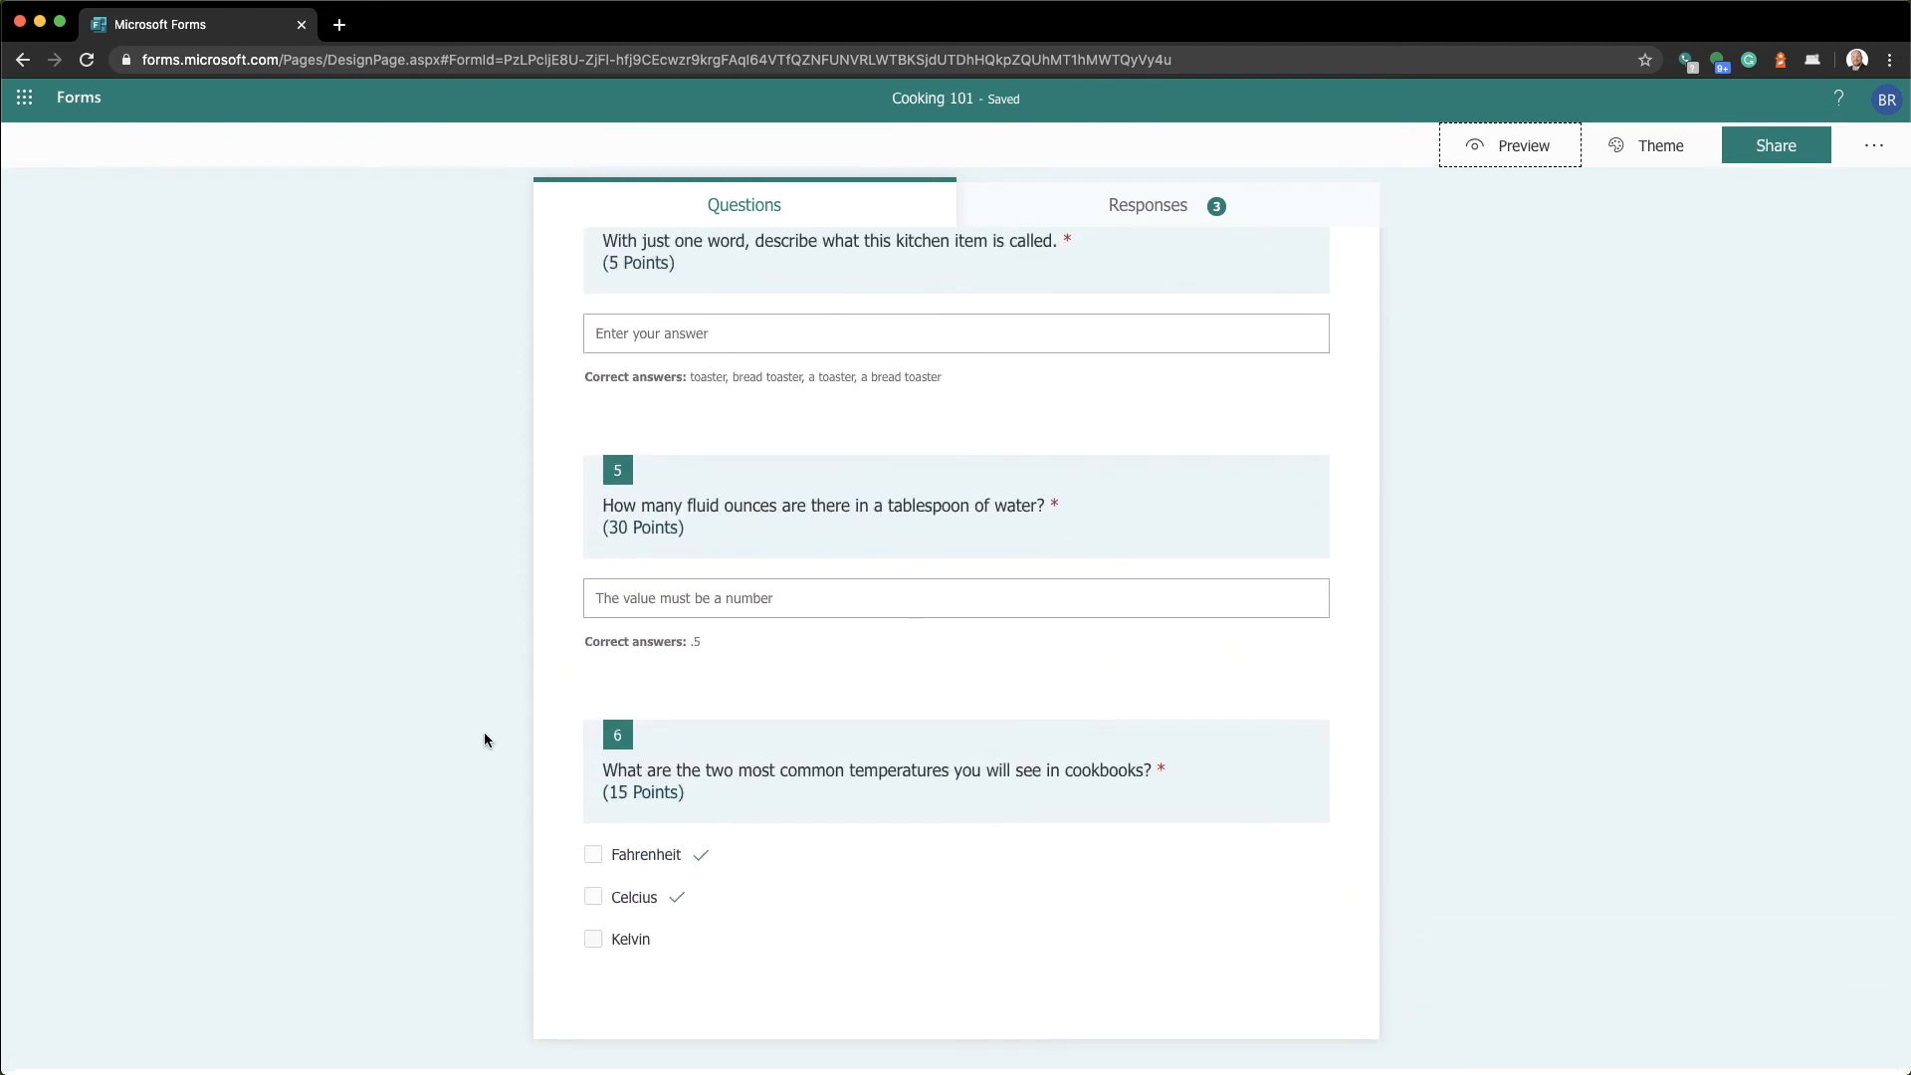
{"action": "left_click", "coordinate": [921, 897]}
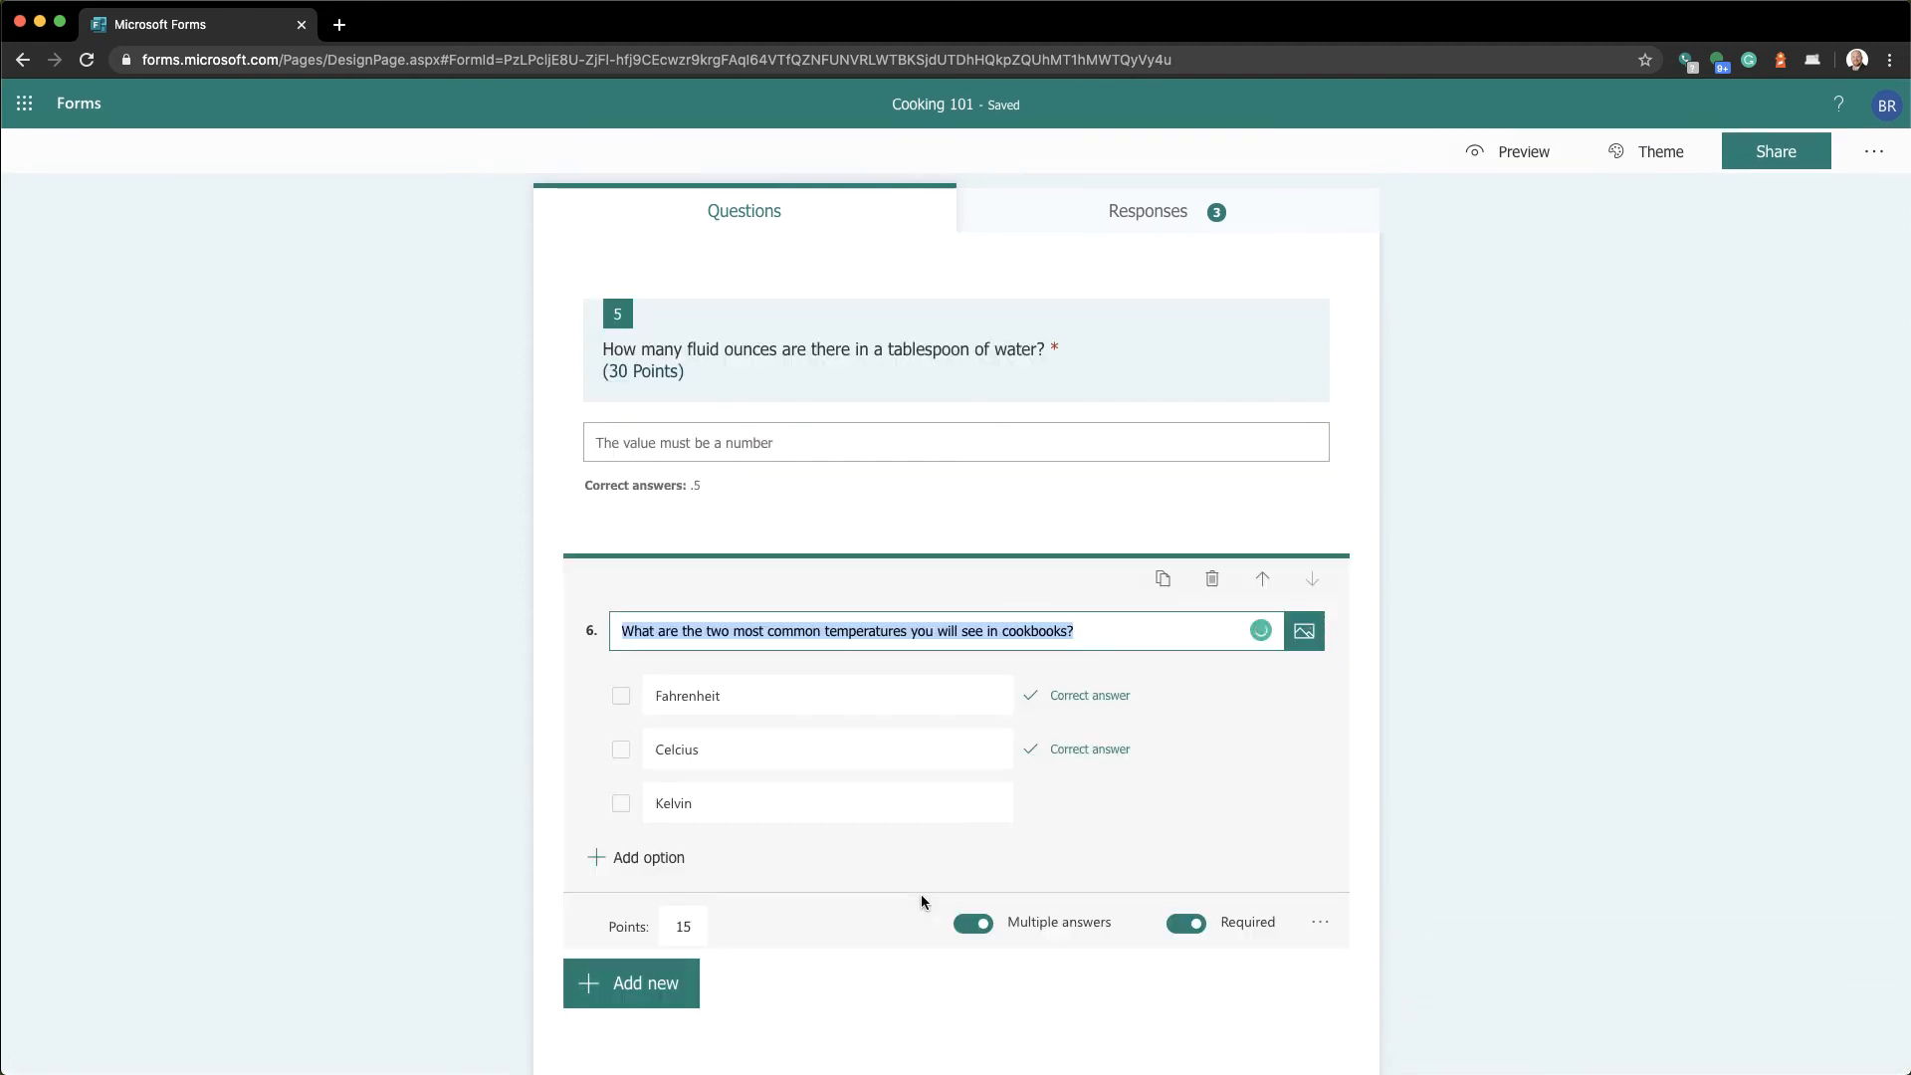
{"action": "left_click", "coordinate": [1320, 923]}
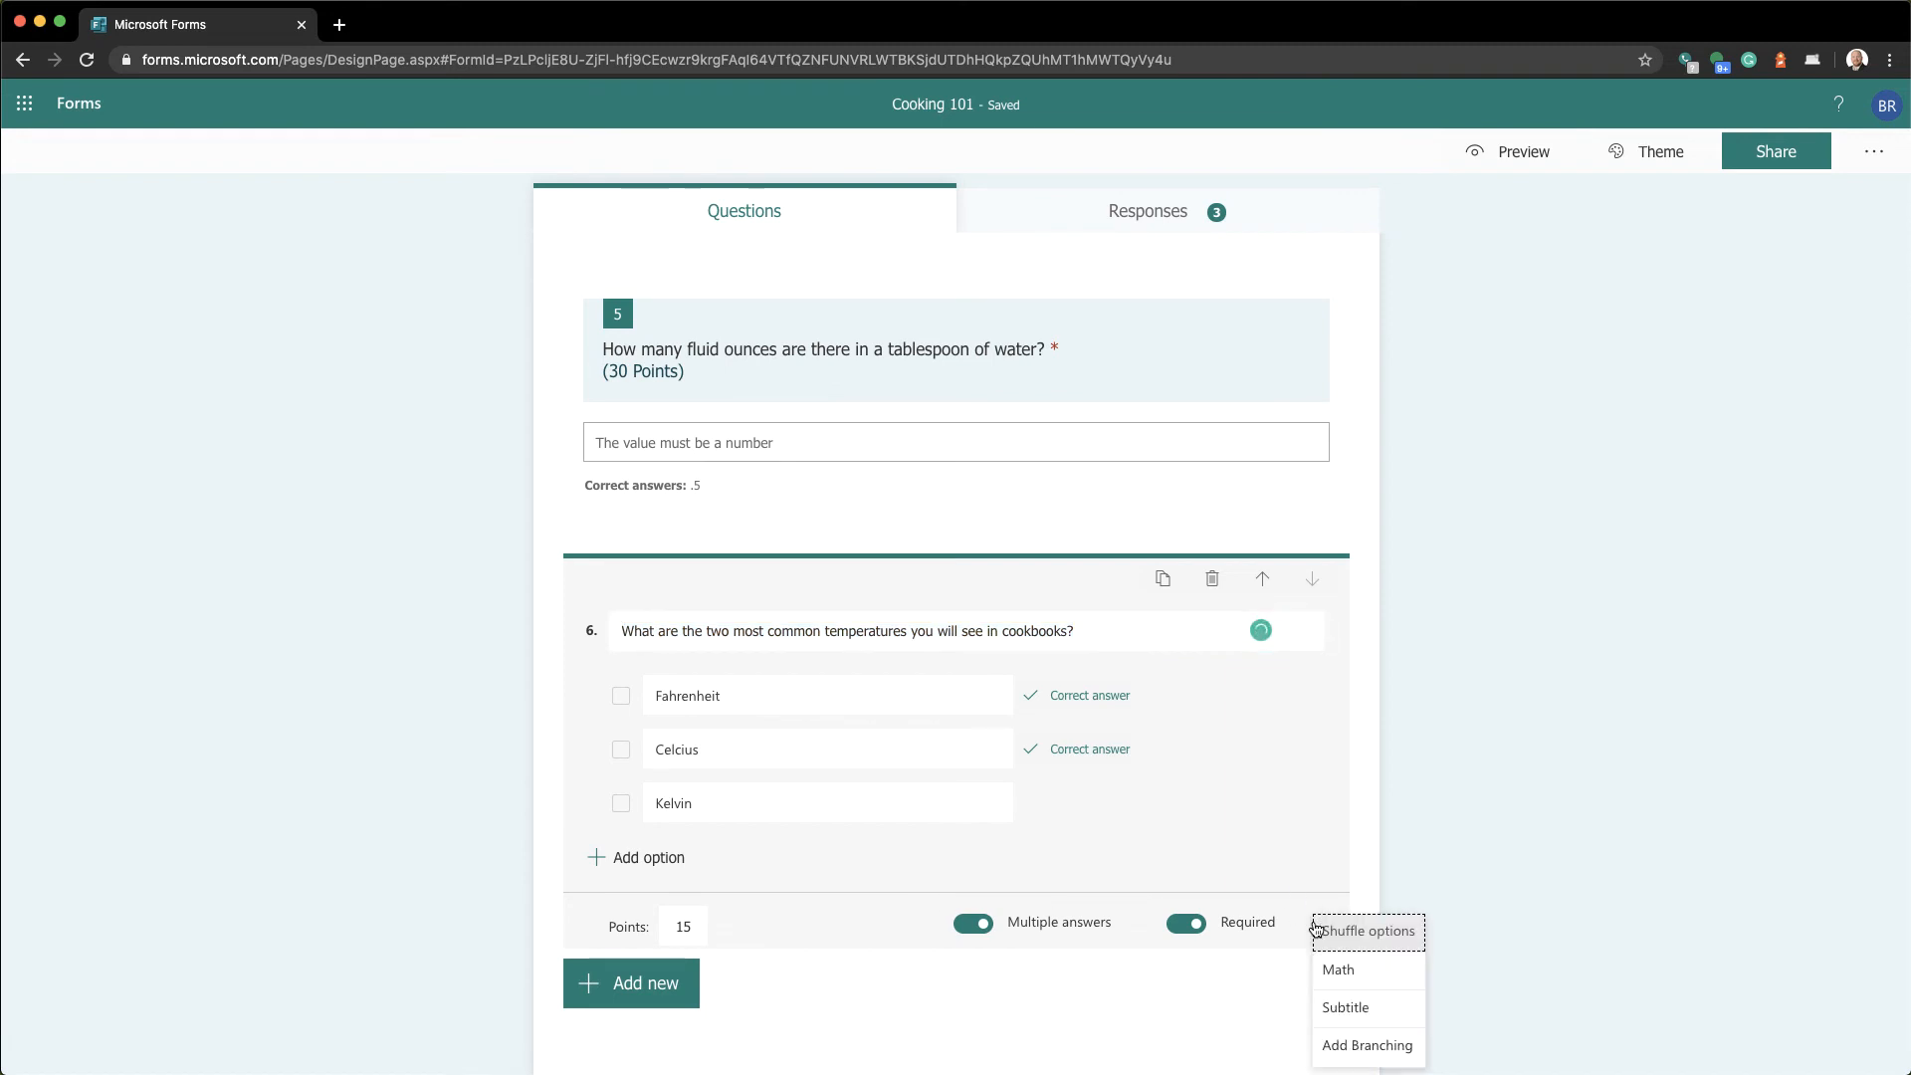
{"action": "left_click", "coordinate": [1339, 933]}
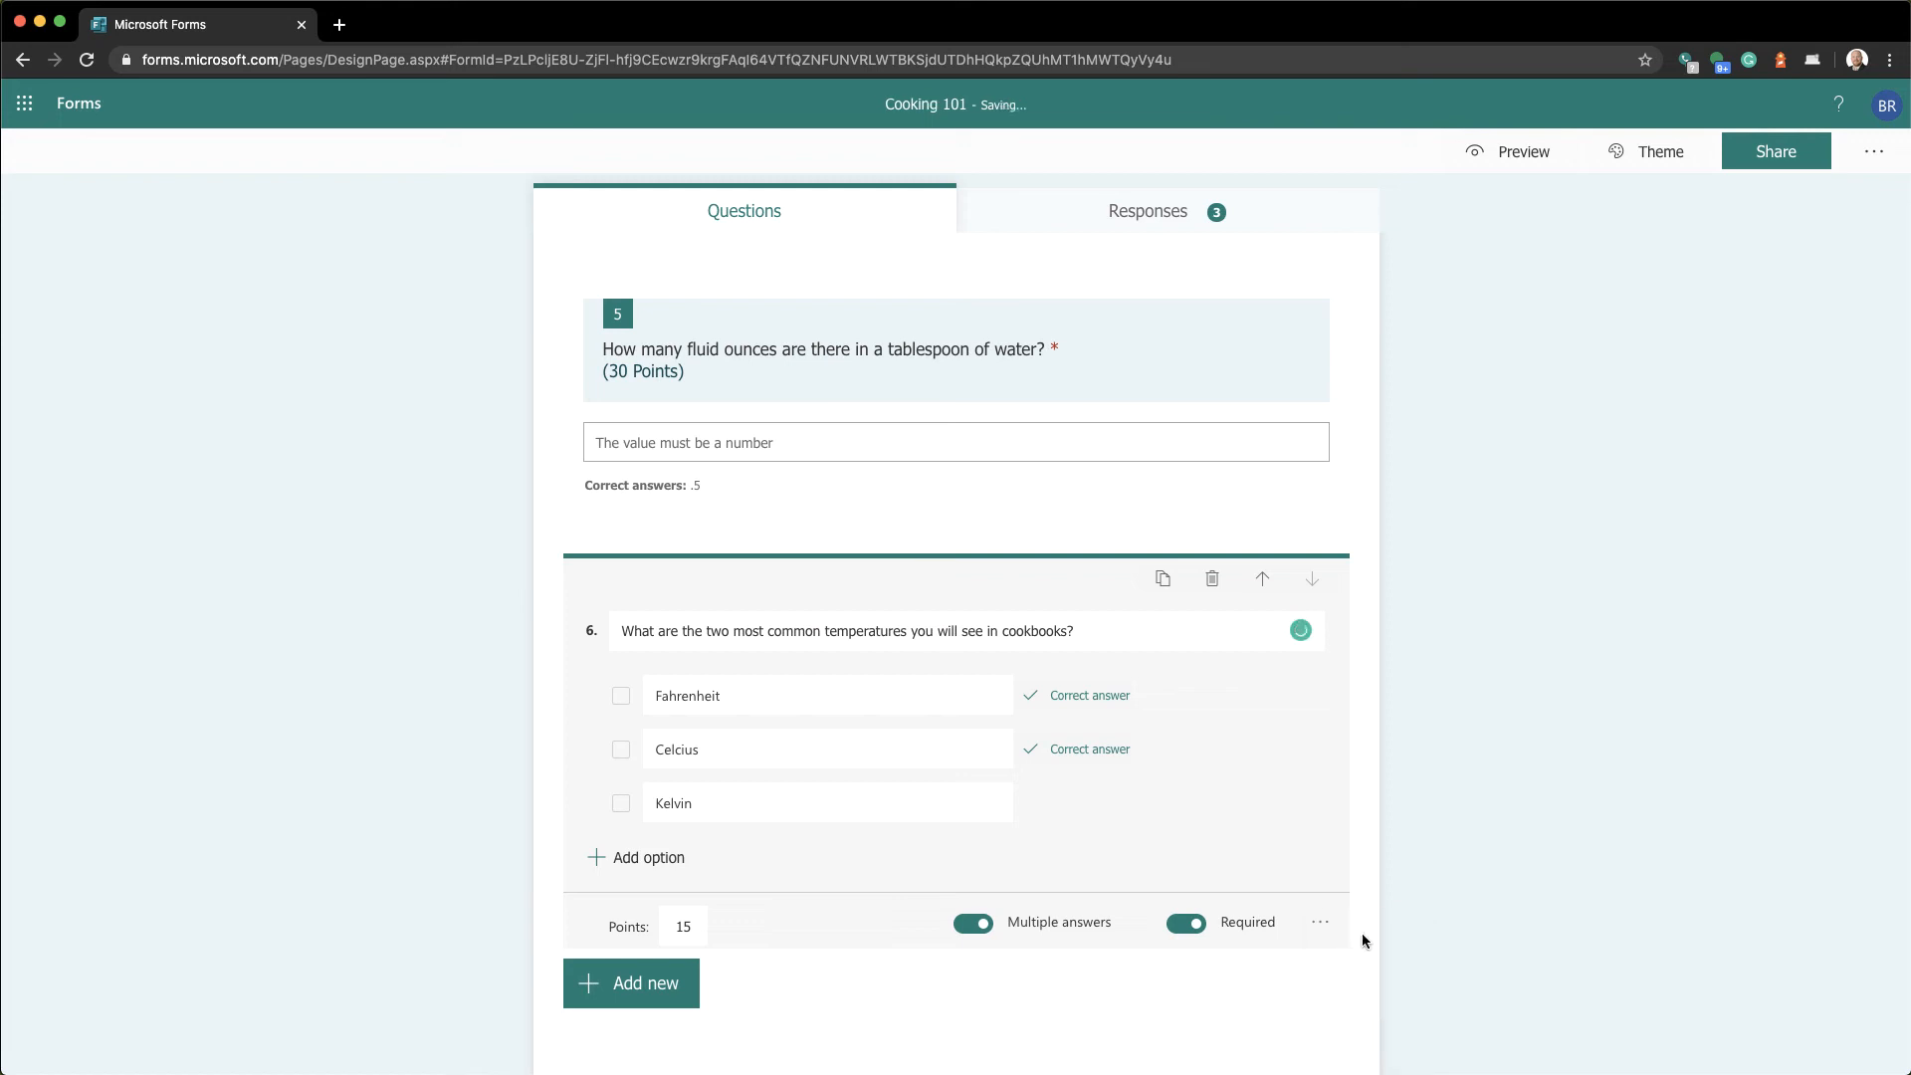
{"action": "left_click", "coordinate": [489, 794]}
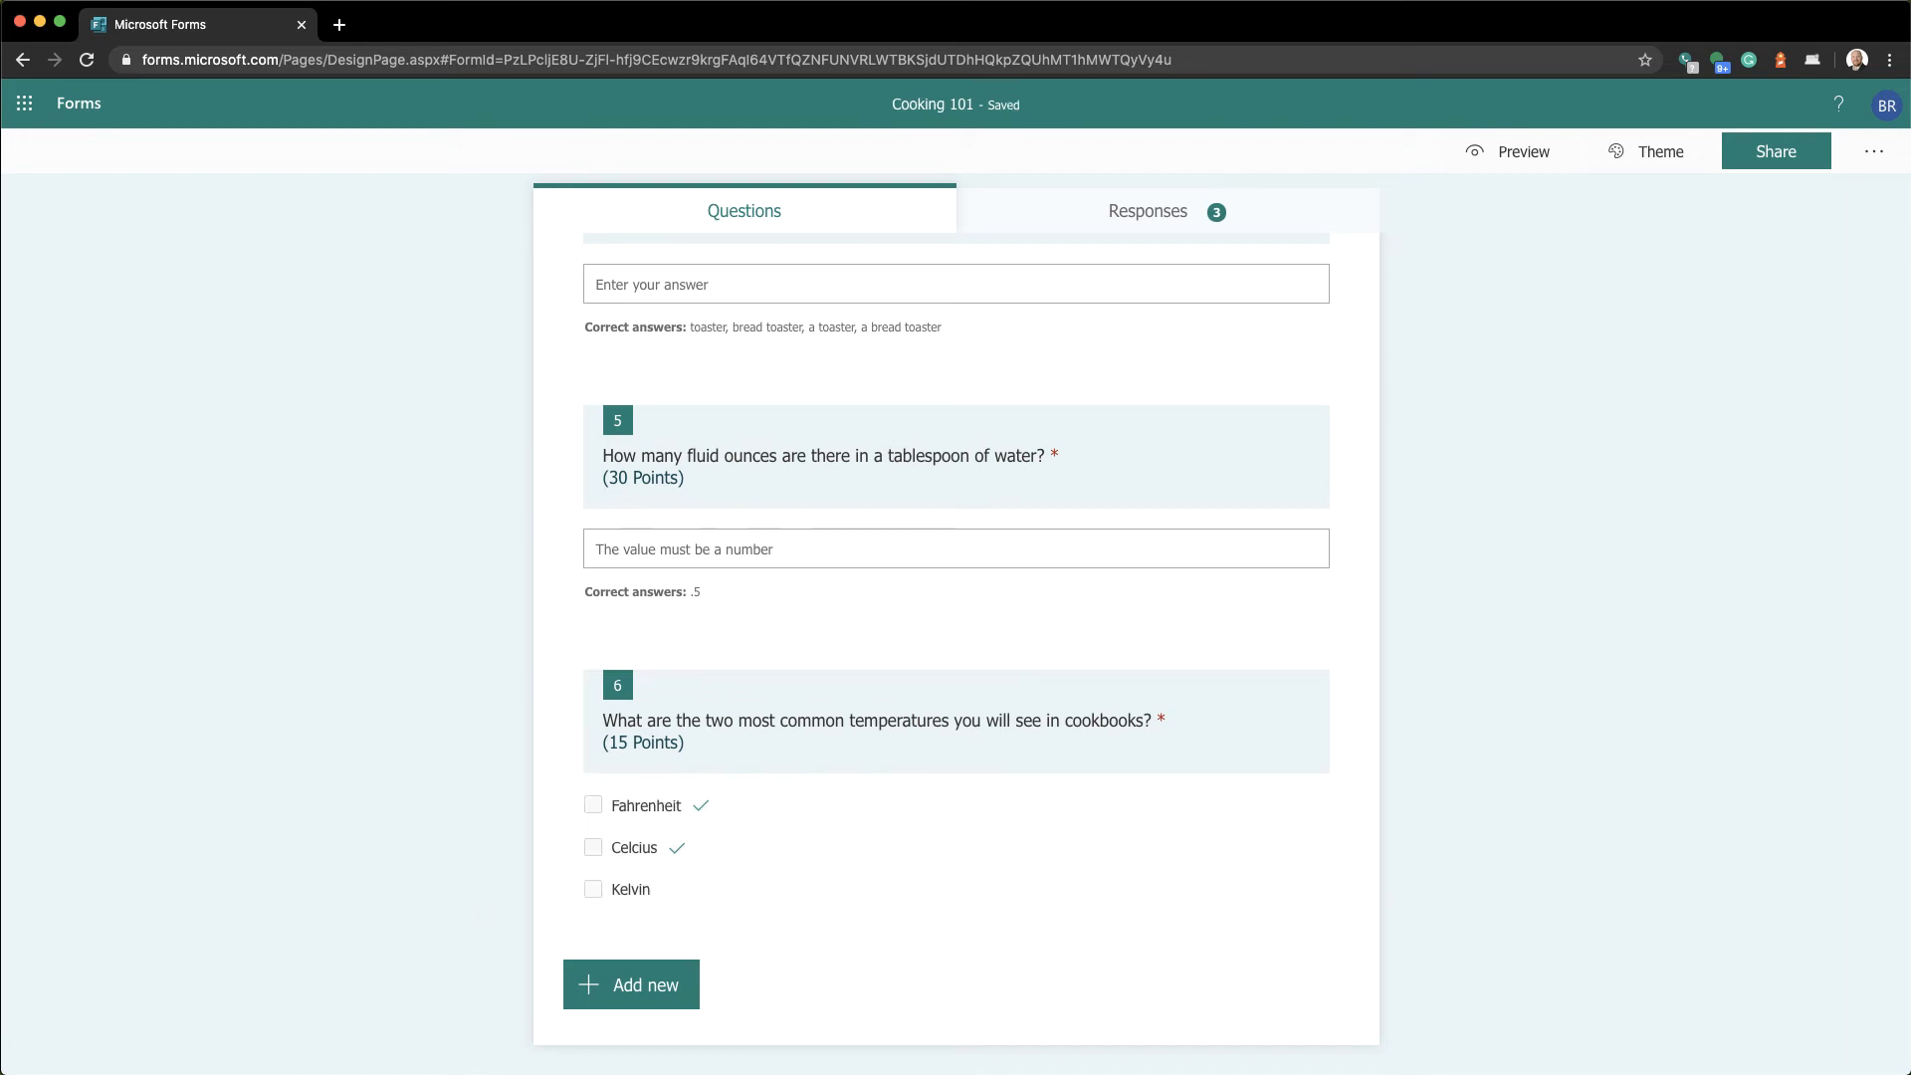
{"action": "scroll", "coordinate": [955, 637], "scroll_direction": "up", "scroll_amount": 11}
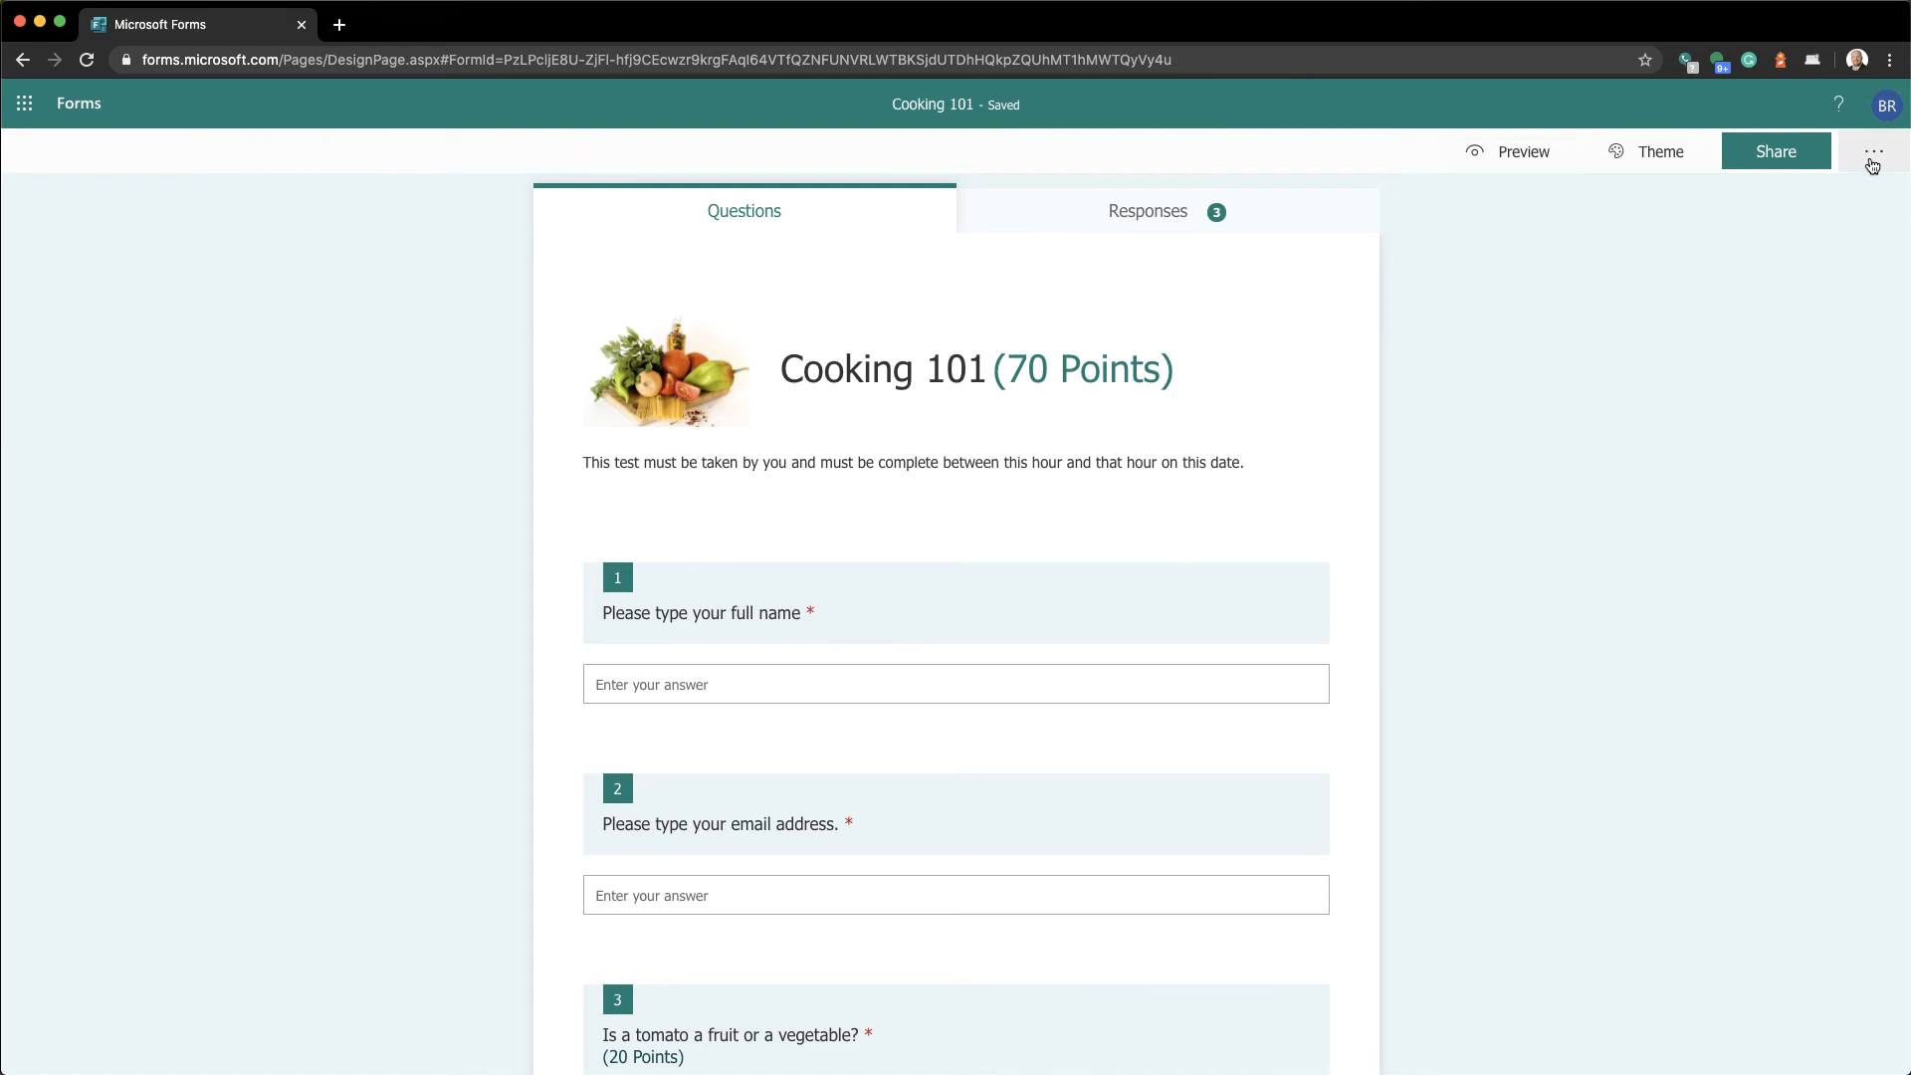
In Settings, enable Shuffle questions and change the locked range end from 6 to 2
{"action": "left_click", "coordinate": [1873, 165]}
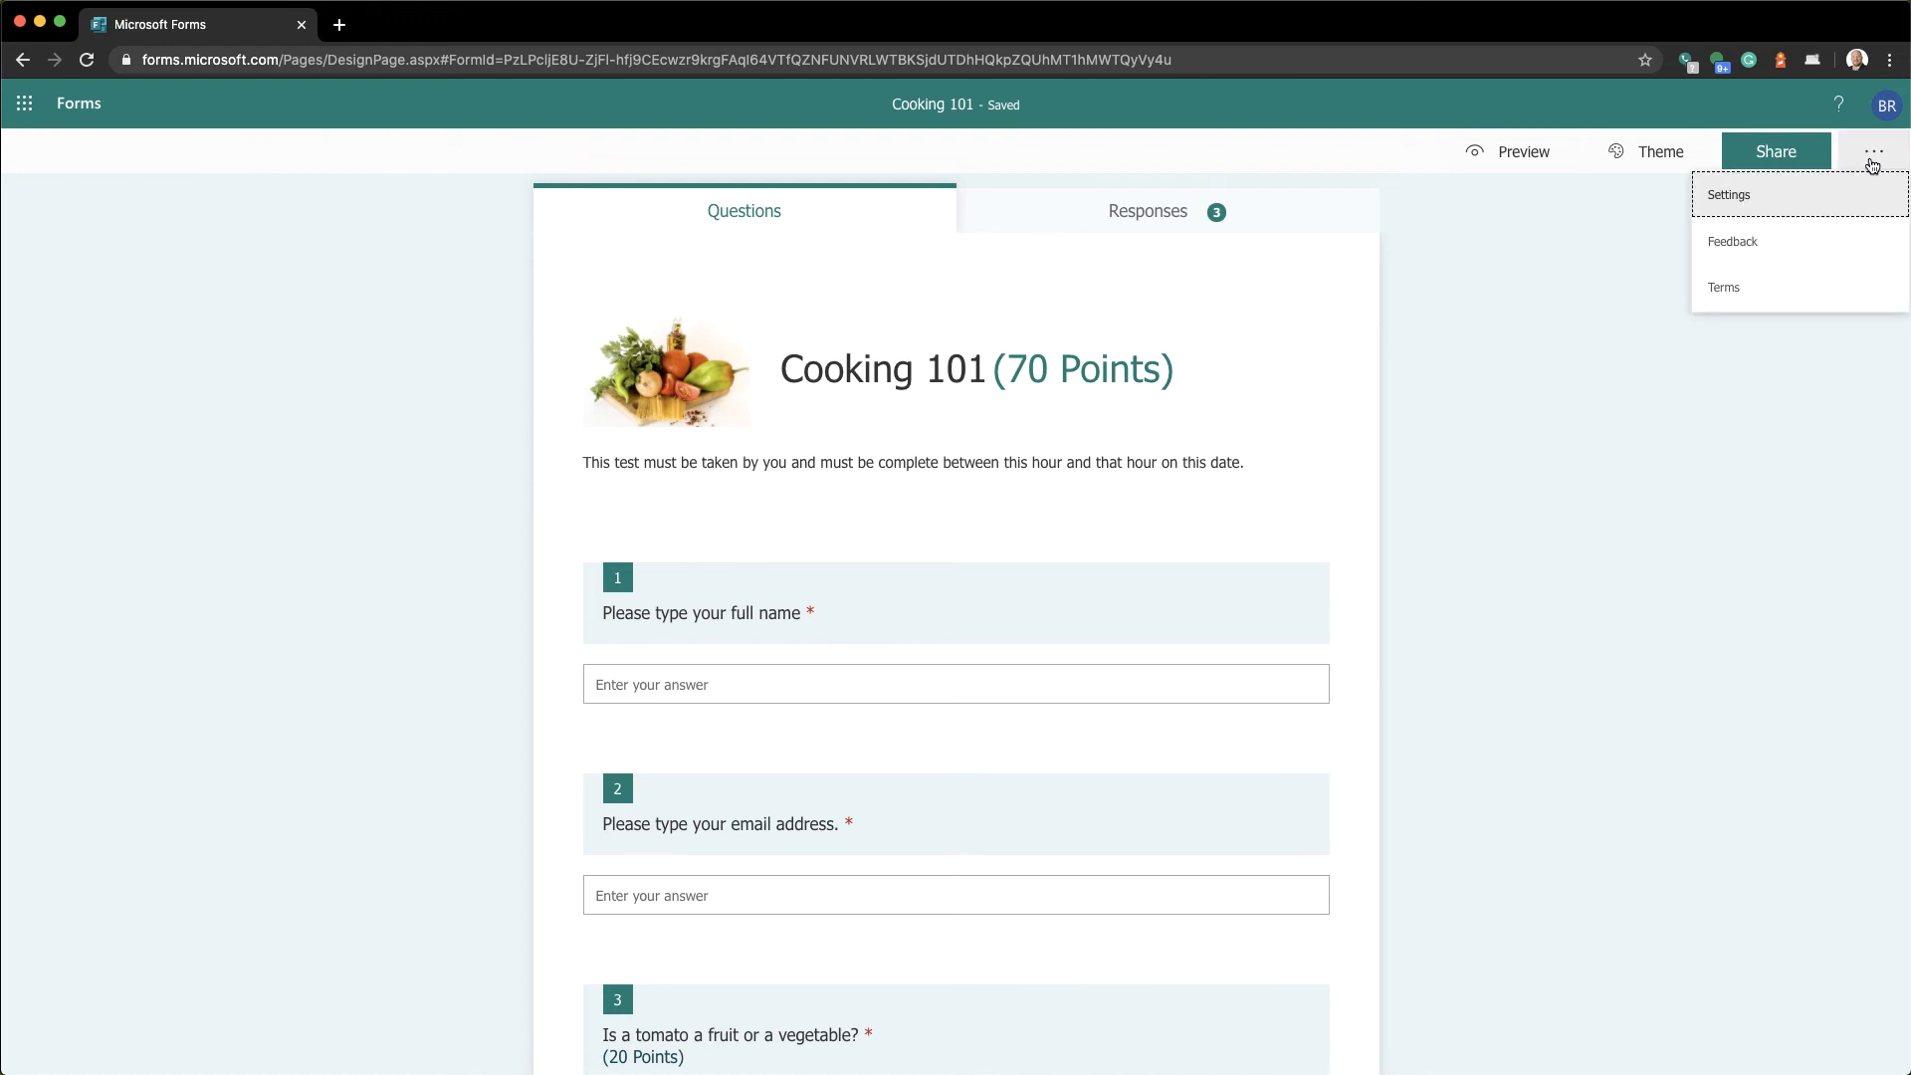
{"action": "left_click", "coordinate": [1759, 209]}
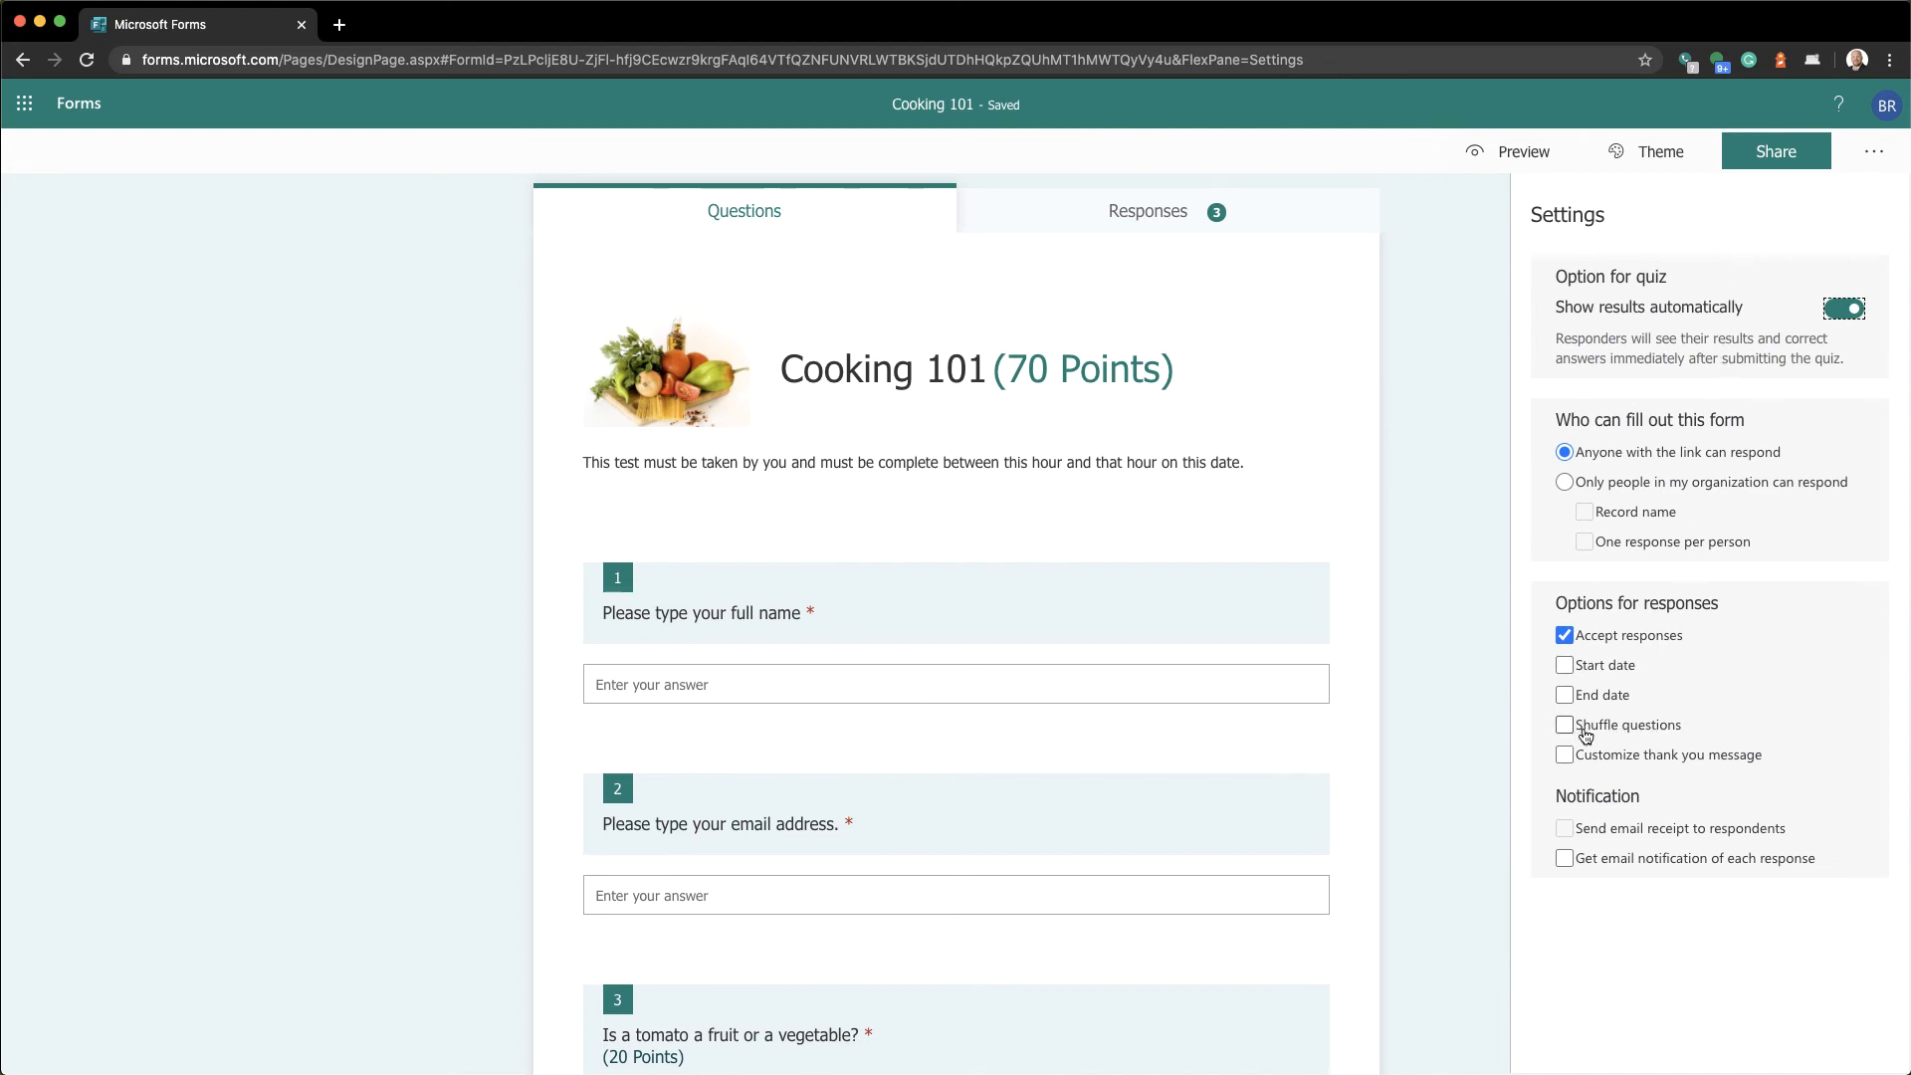
{"action": "left_click", "coordinate": [1608, 734]}
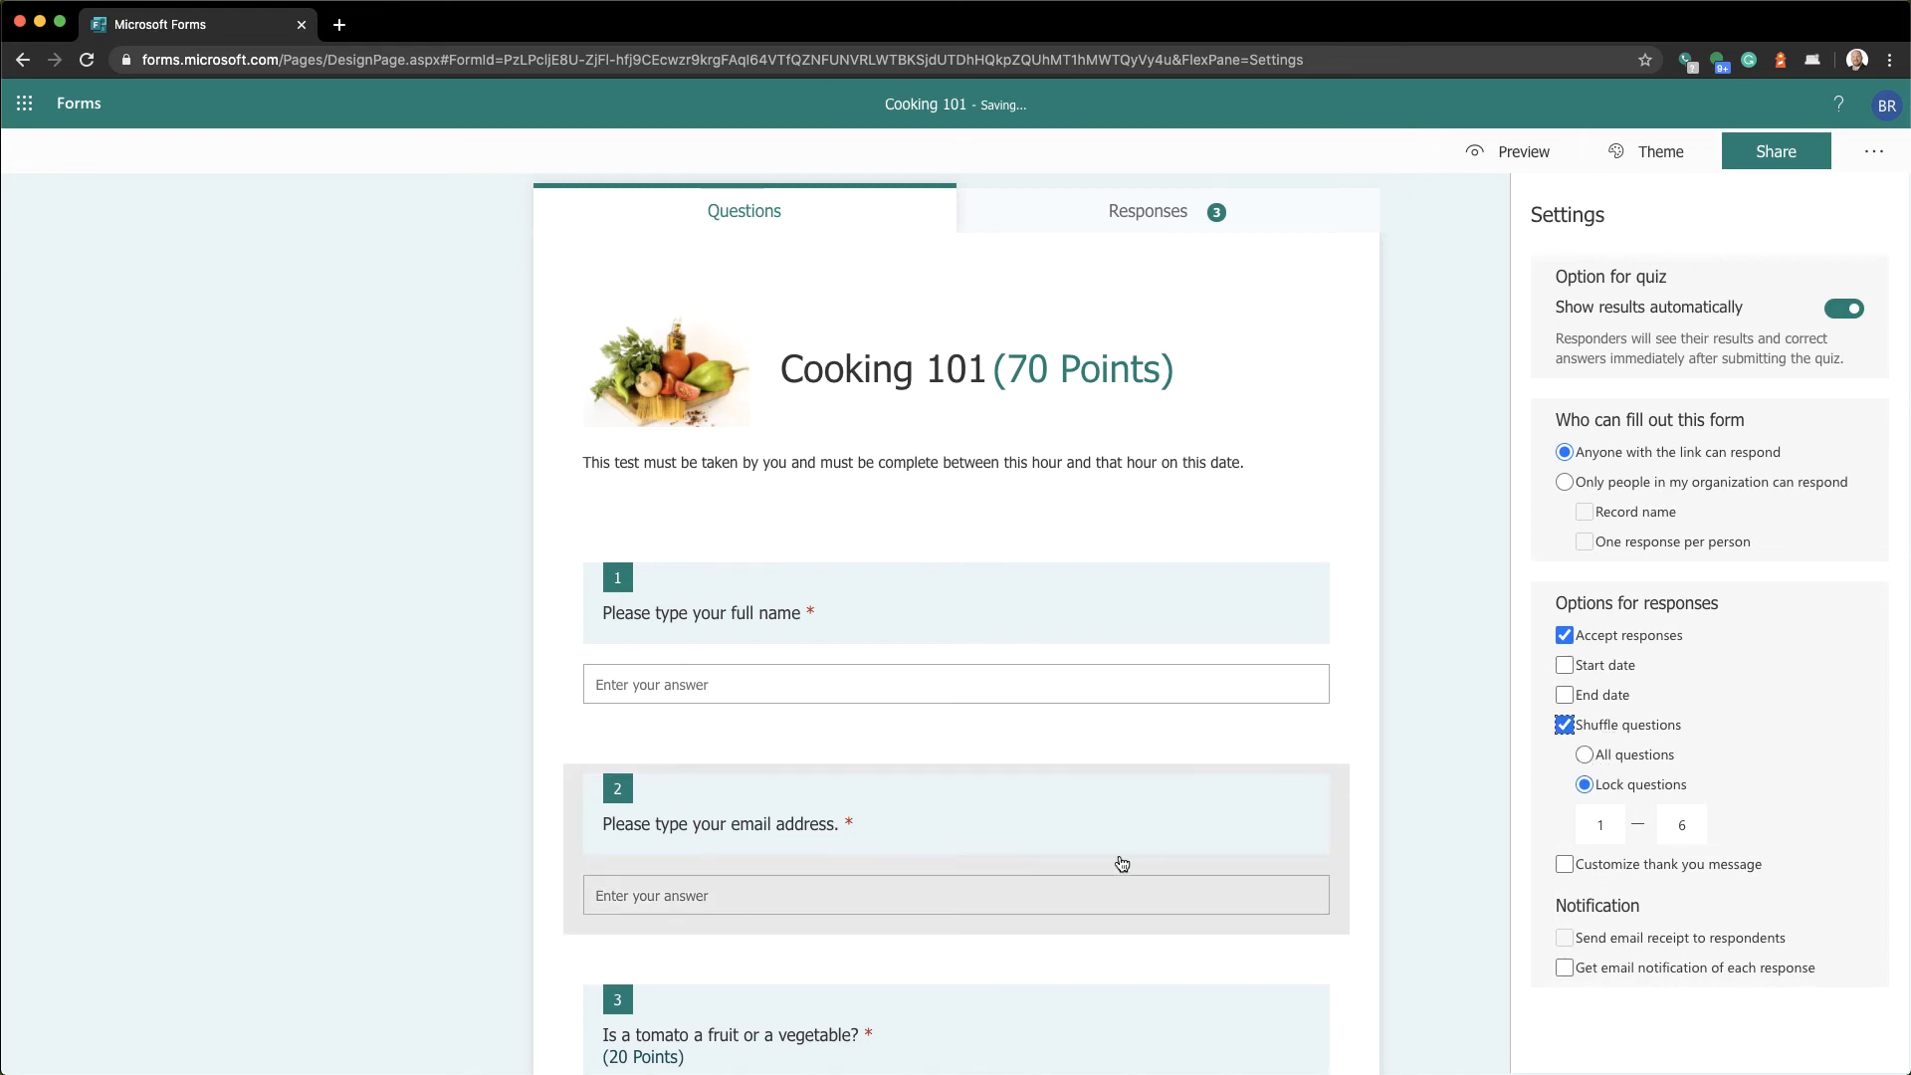
{"action": "scroll", "coordinate": [1120, 862], "scroll_direction": "down", "scroll_amount": 14}
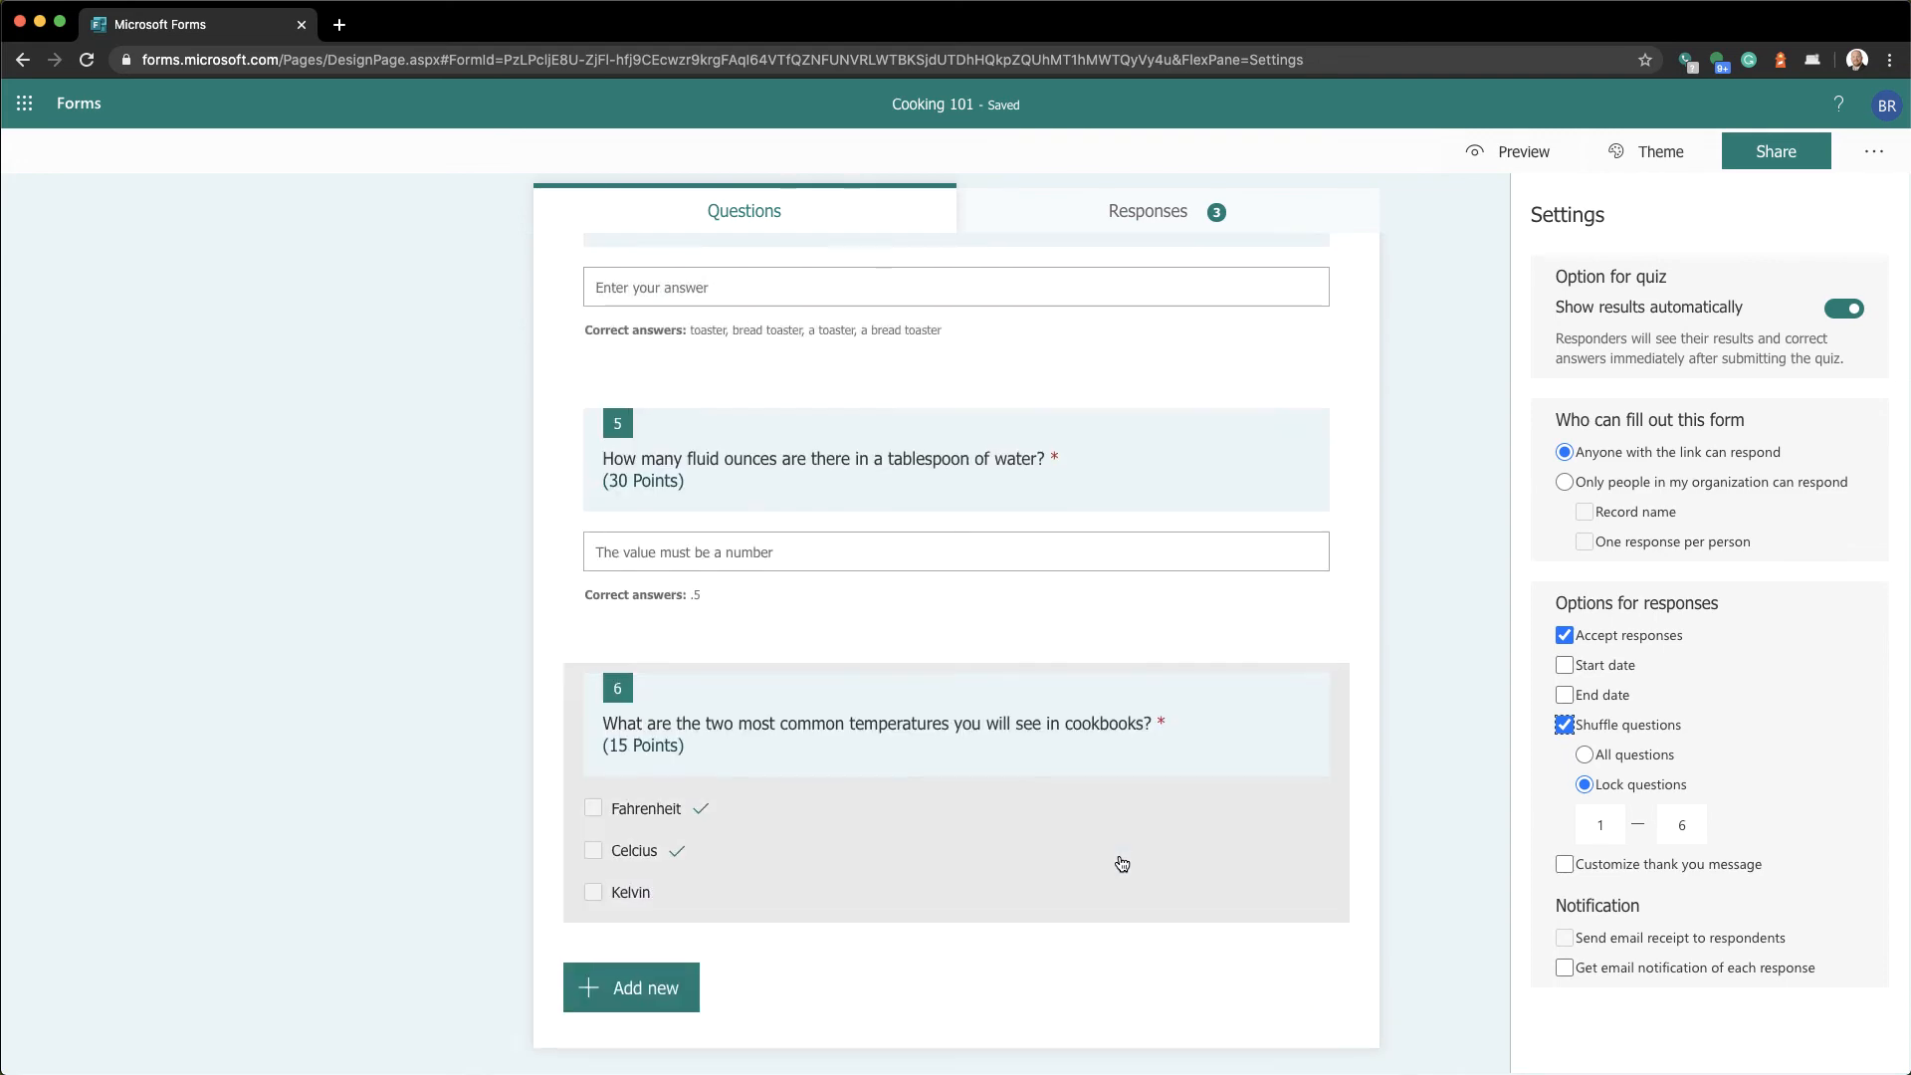
{"action": "scroll", "coordinate": [1122, 863], "scroll_direction": "up", "scroll_amount": 15}
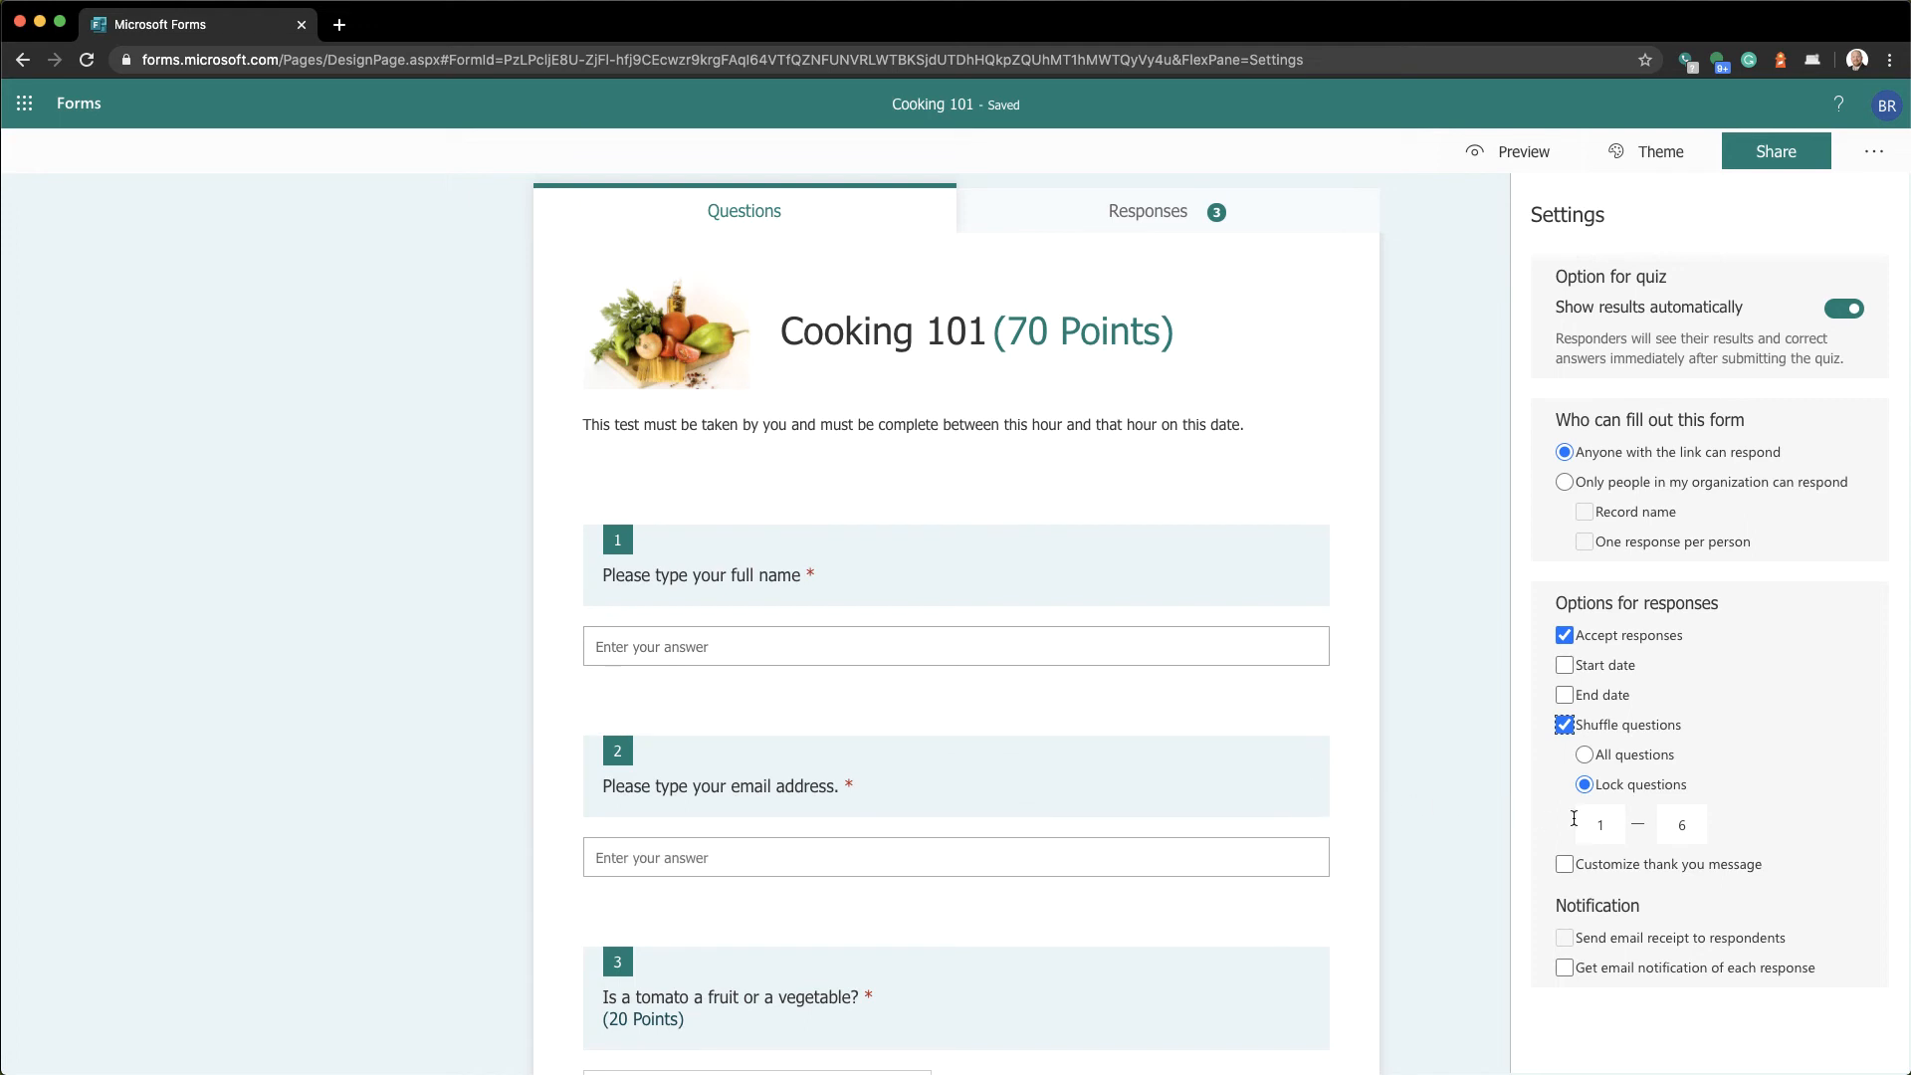
{"action": "double_click", "coordinate": [1682, 825]}
{"action": "type", "text": "2"}
{"action": "left_click", "coordinate": [1479, 833]}
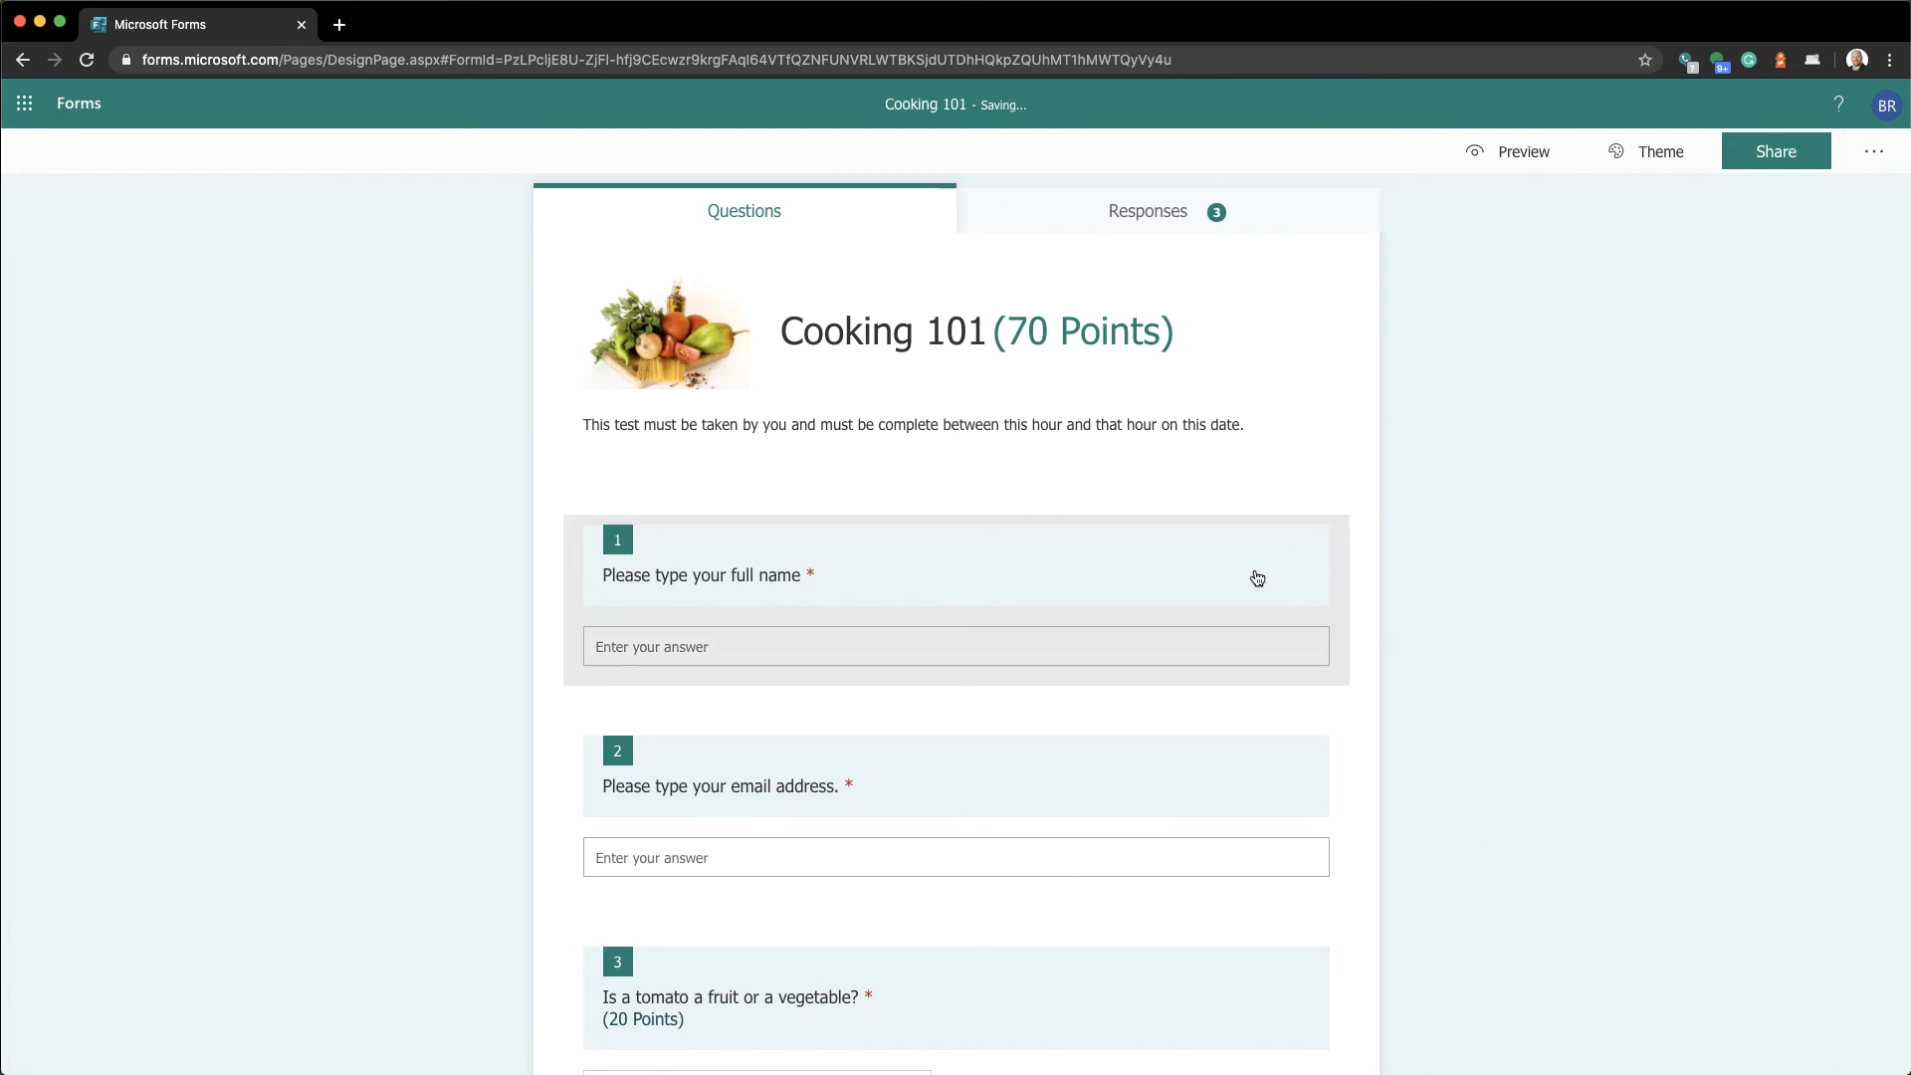
{"action": "scroll", "coordinate": [1252, 588], "scroll_direction": "down", "scroll_amount": 1}
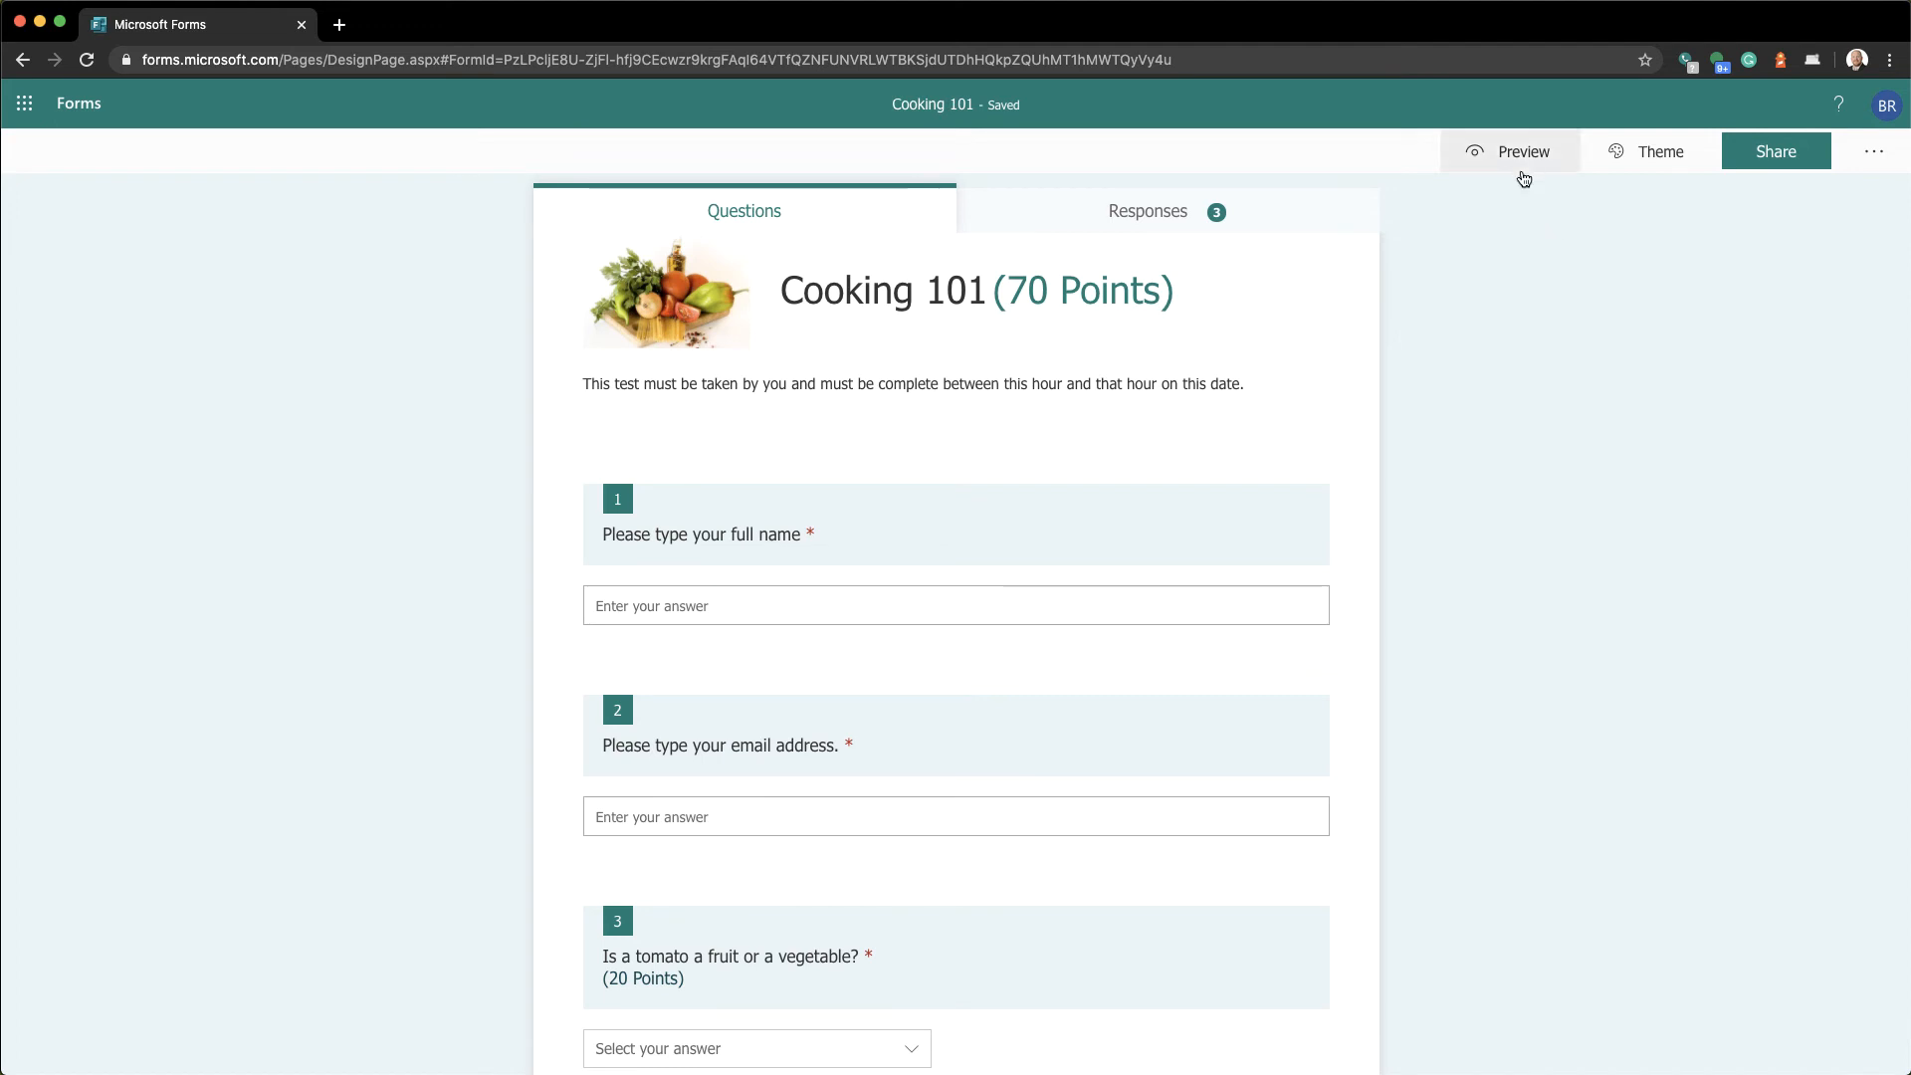
{"action": "left_click", "coordinate": [1523, 178]}
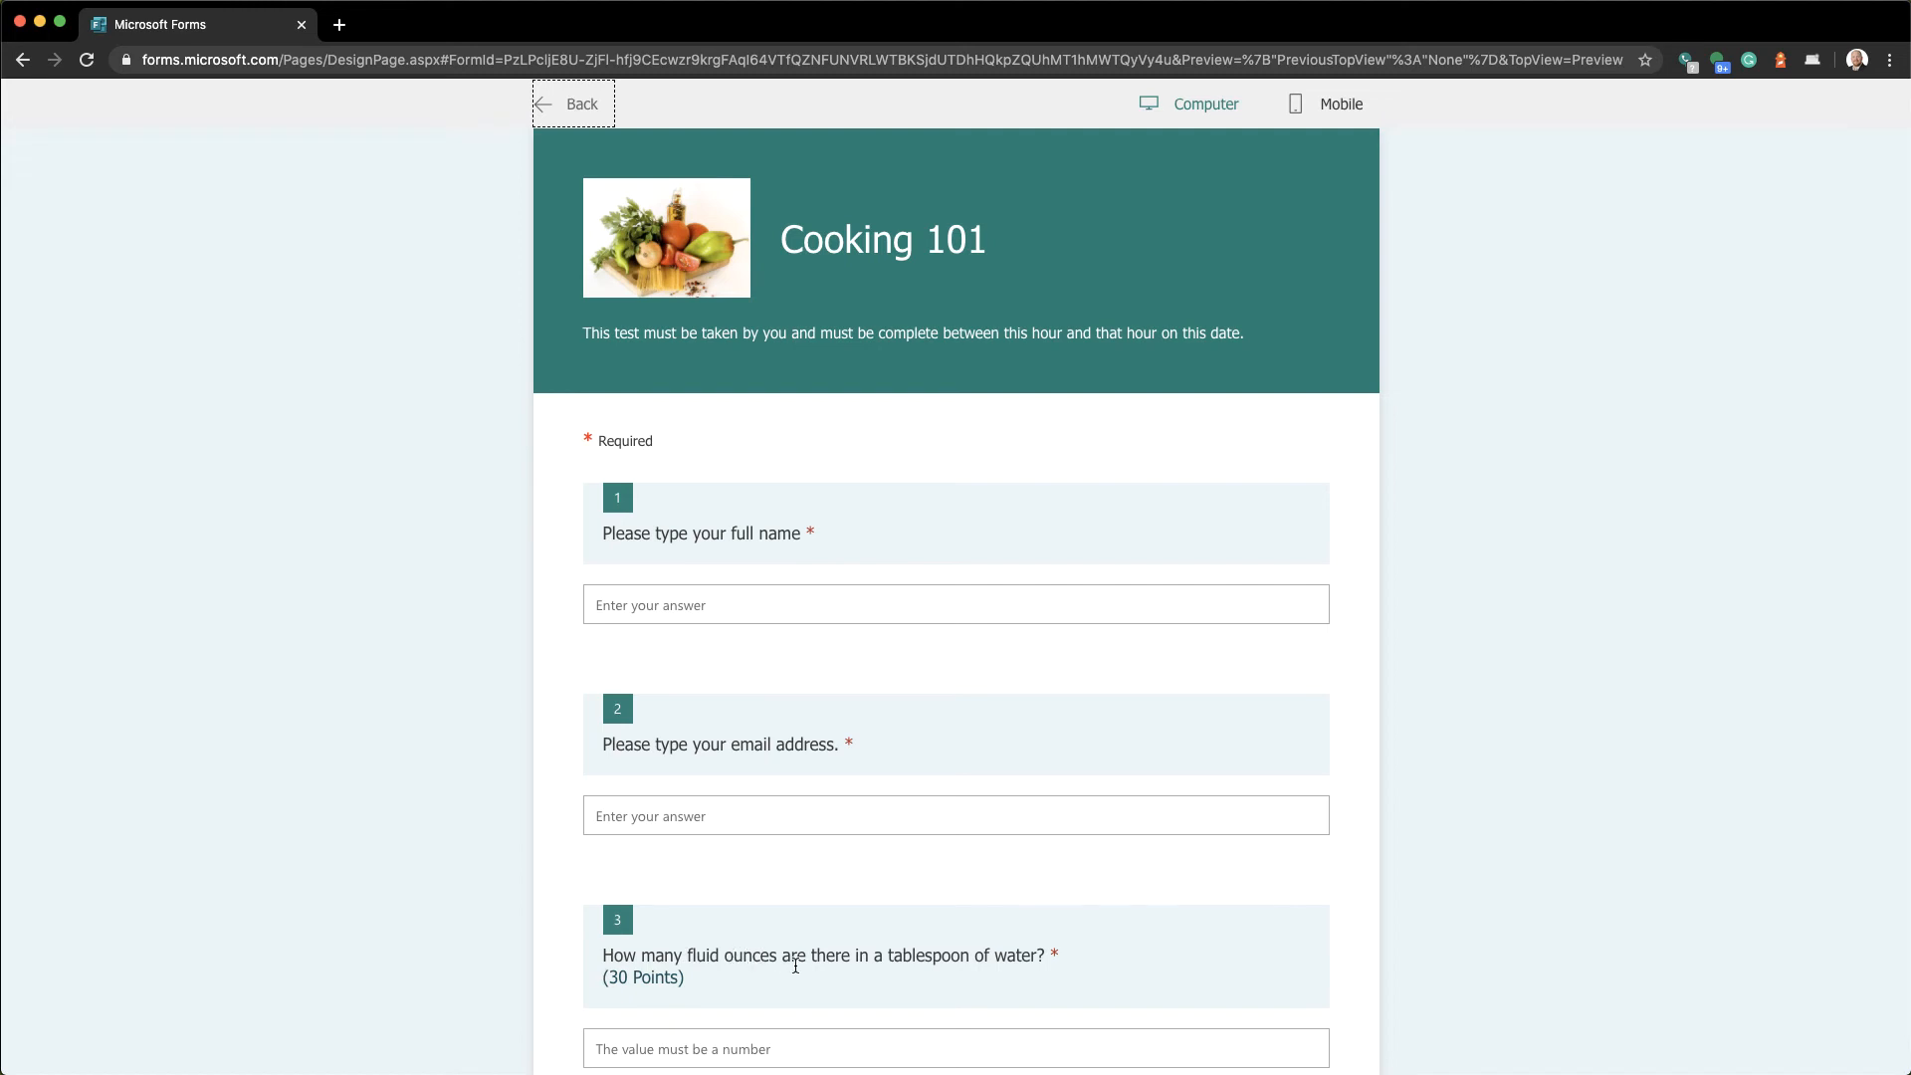
{"action": "scroll", "coordinate": [796, 967], "scroll_direction": "down", "scroll_amount": 5}
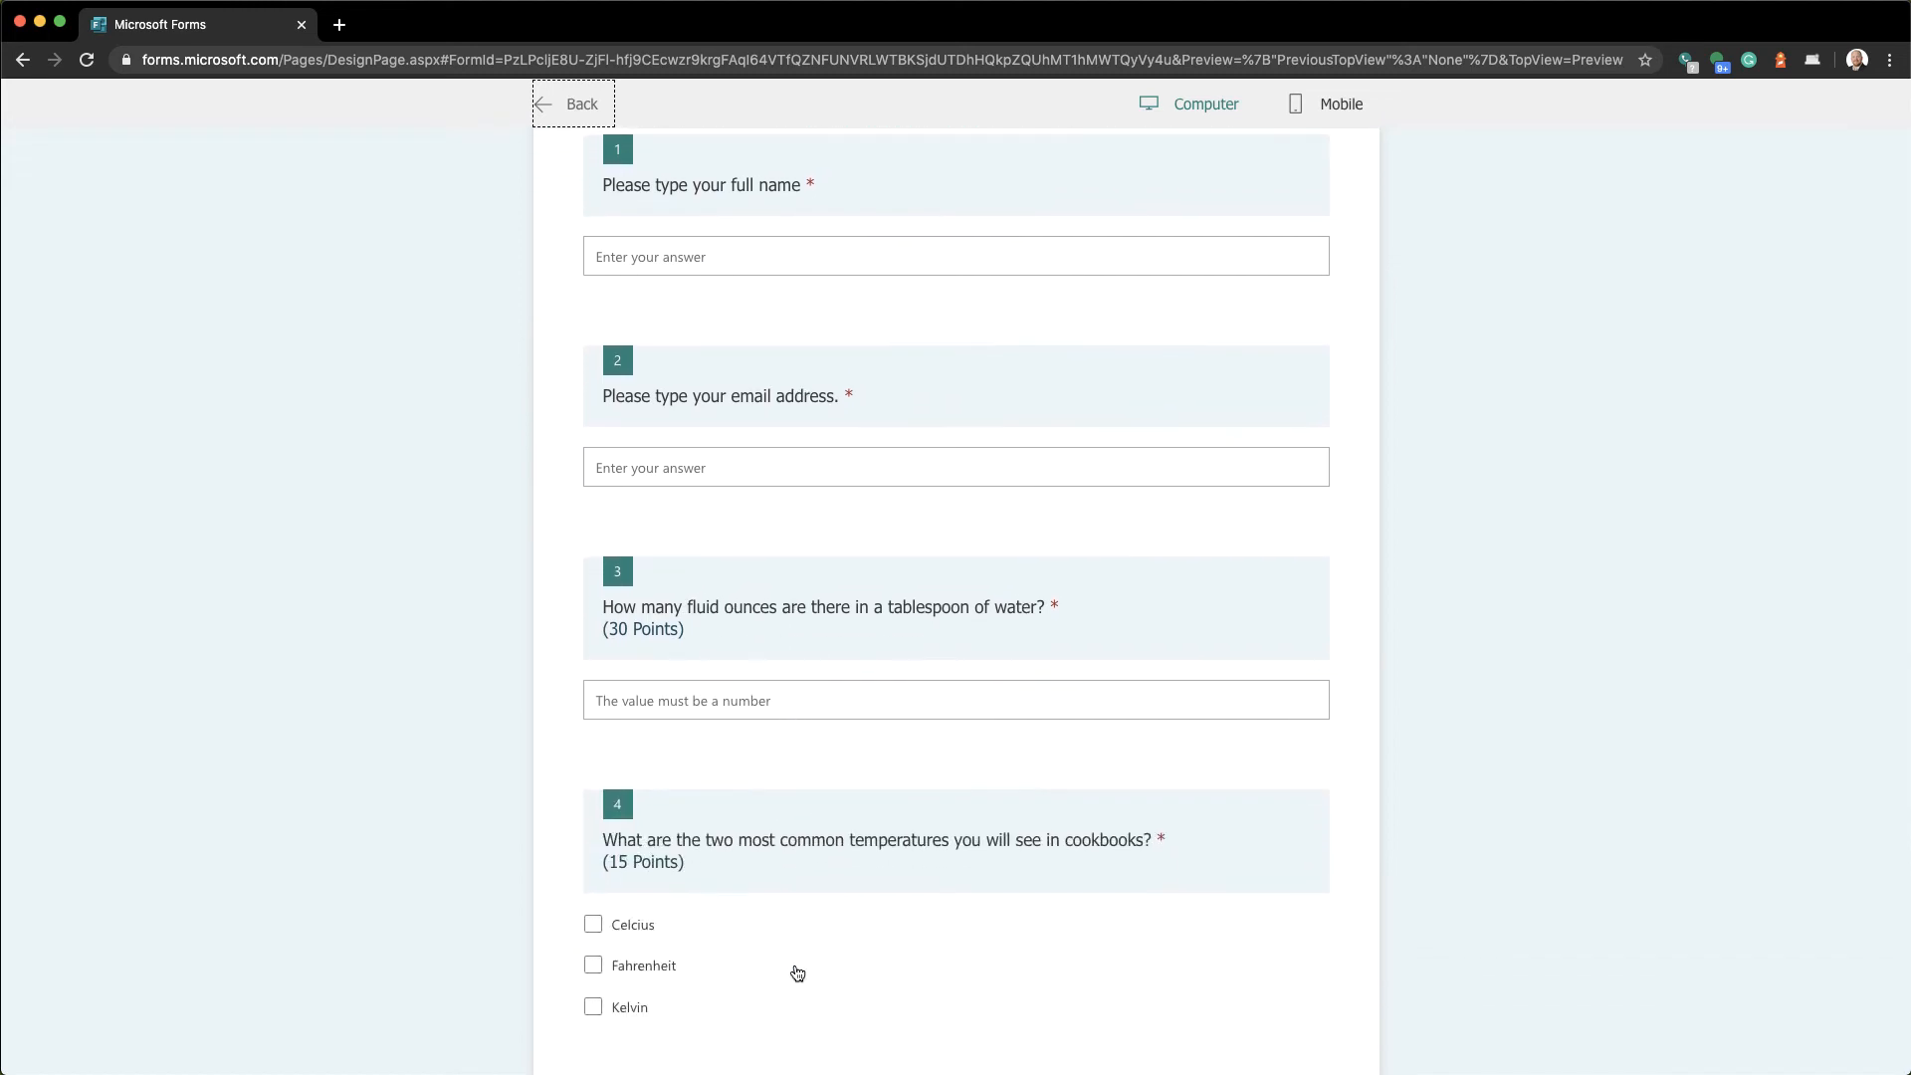
{"action": "scroll", "coordinate": [797, 973], "scroll_direction": "down", "scroll_amount": 2}
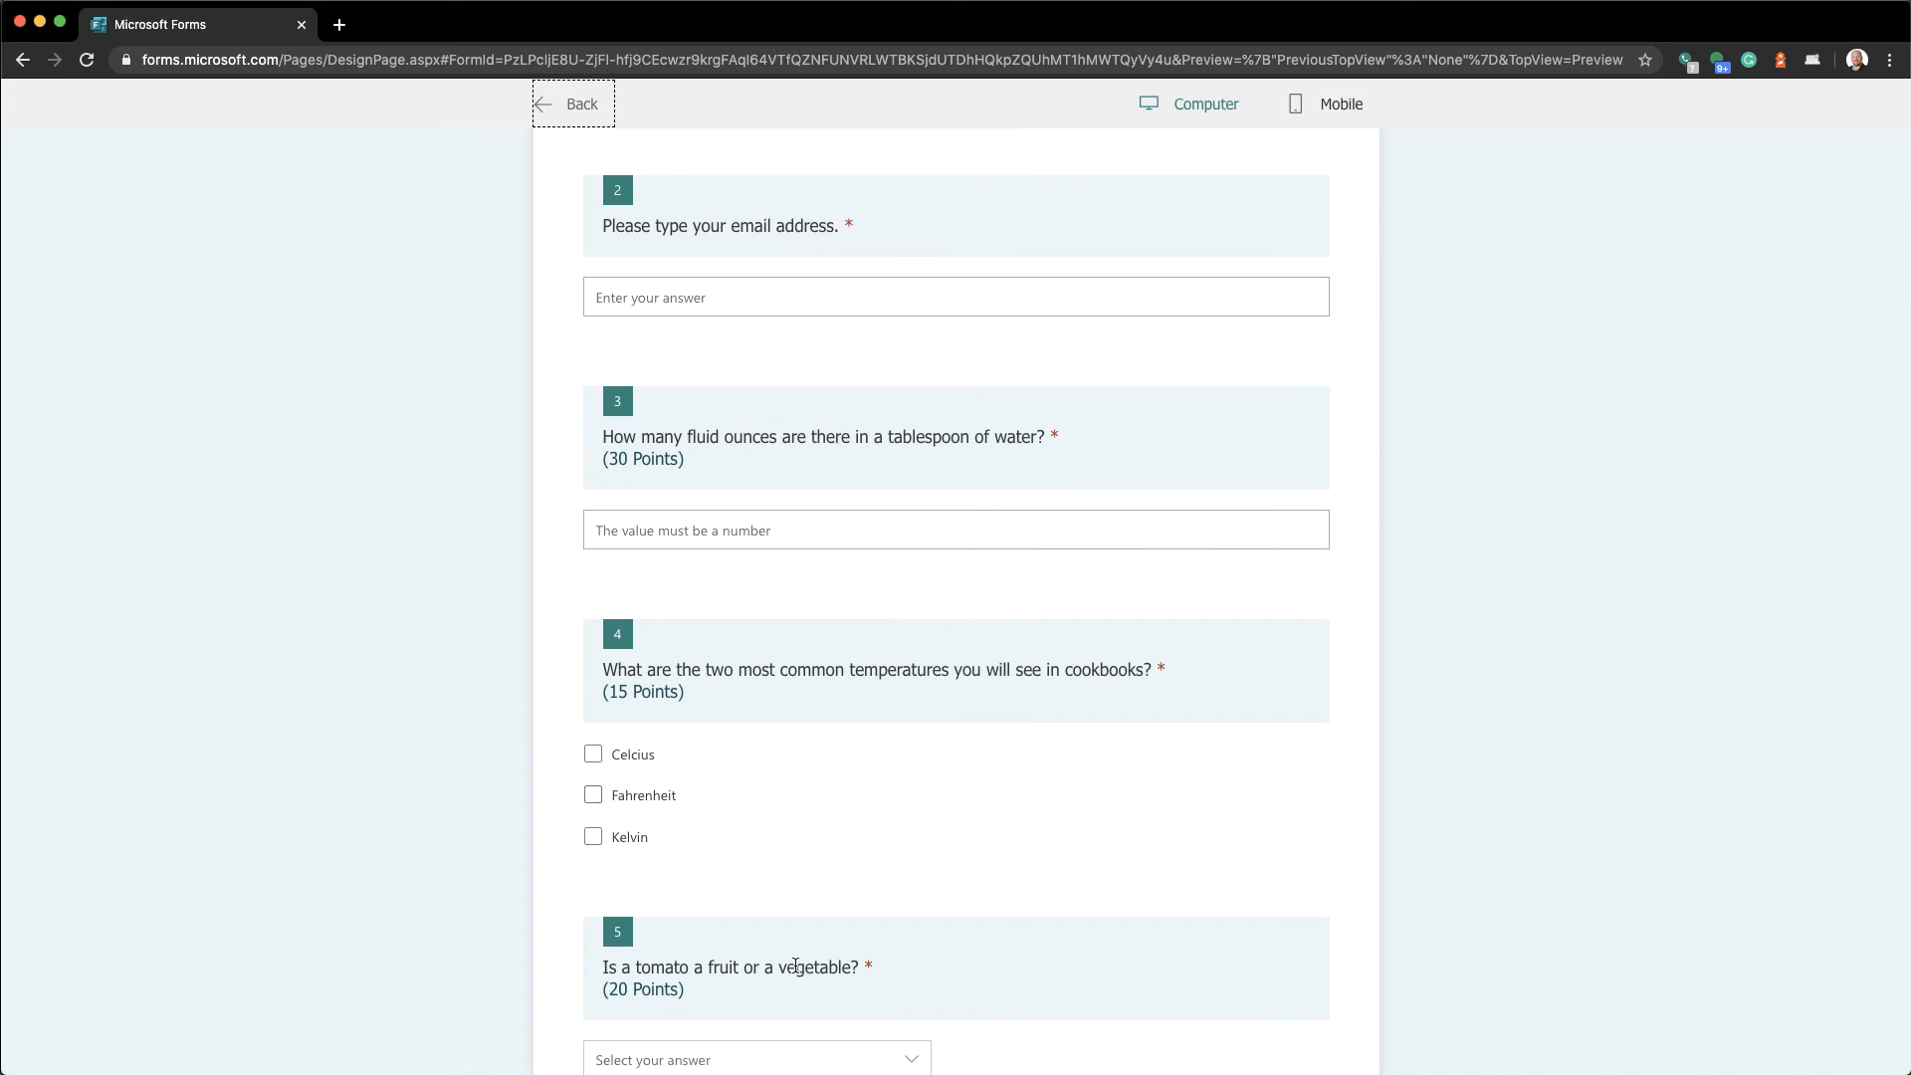
{"action": "scroll", "coordinate": [797, 966], "scroll_direction": "down", "scroll_amount": 1}
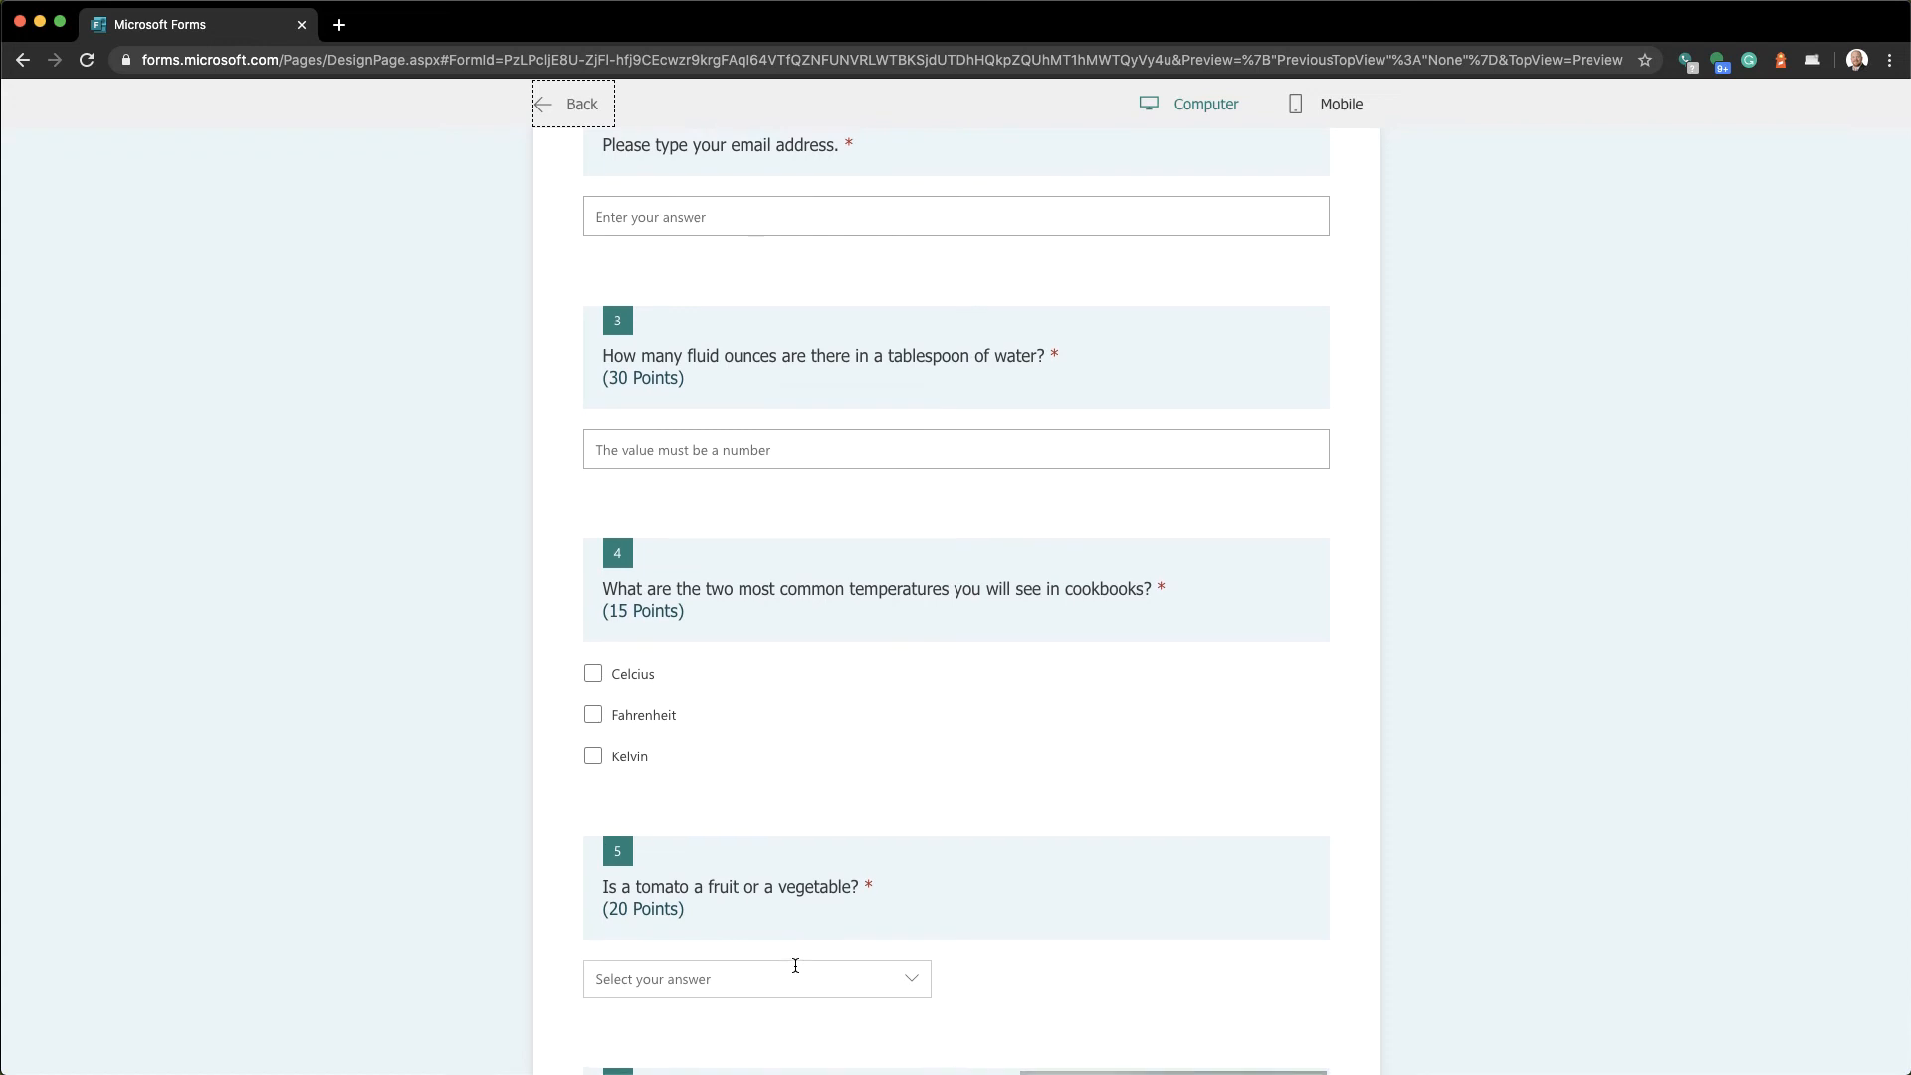
{"action": "scroll", "coordinate": [796, 965], "scroll_direction": "up", "scroll_amount": 1}
{"action": "left_click", "coordinate": [737, 560]}
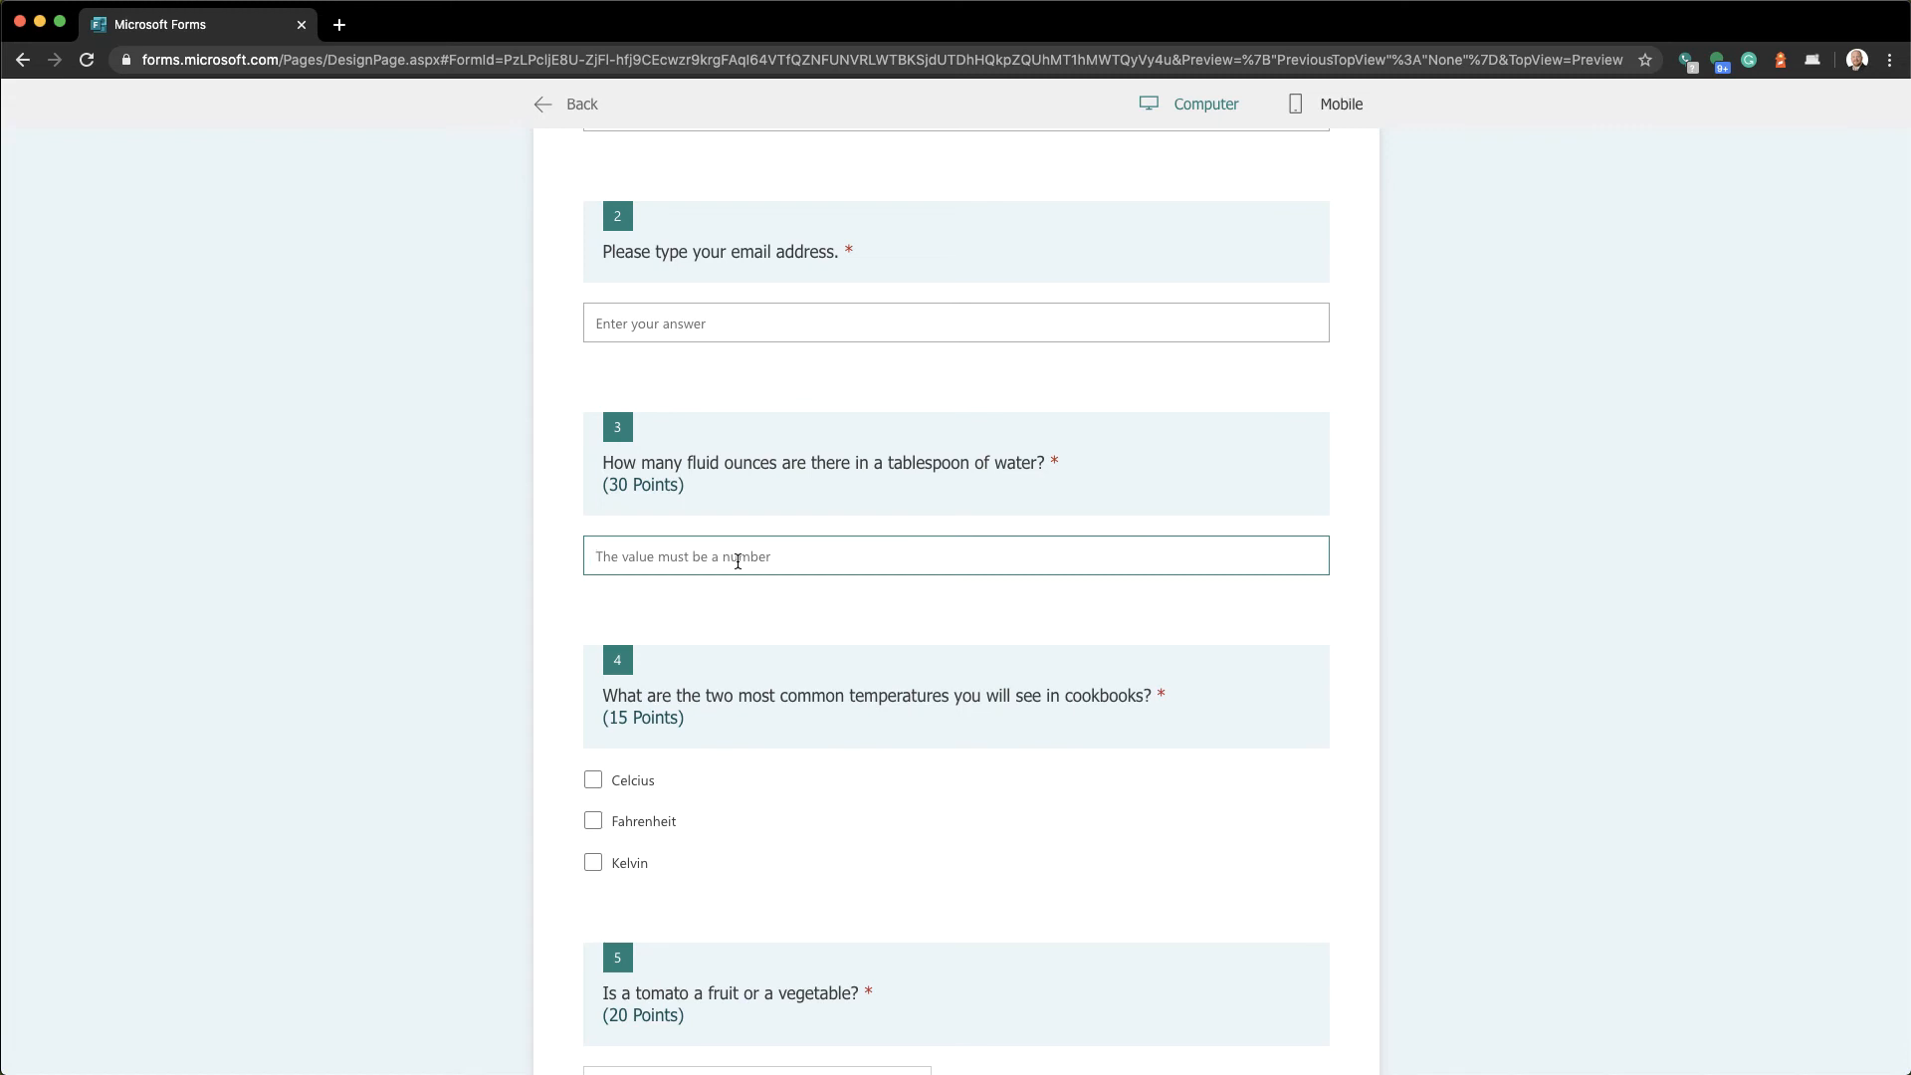
{"action": "scroll", "coordinate": [659, 876], "scroll_direction": "down", "scroll_amount": 3}
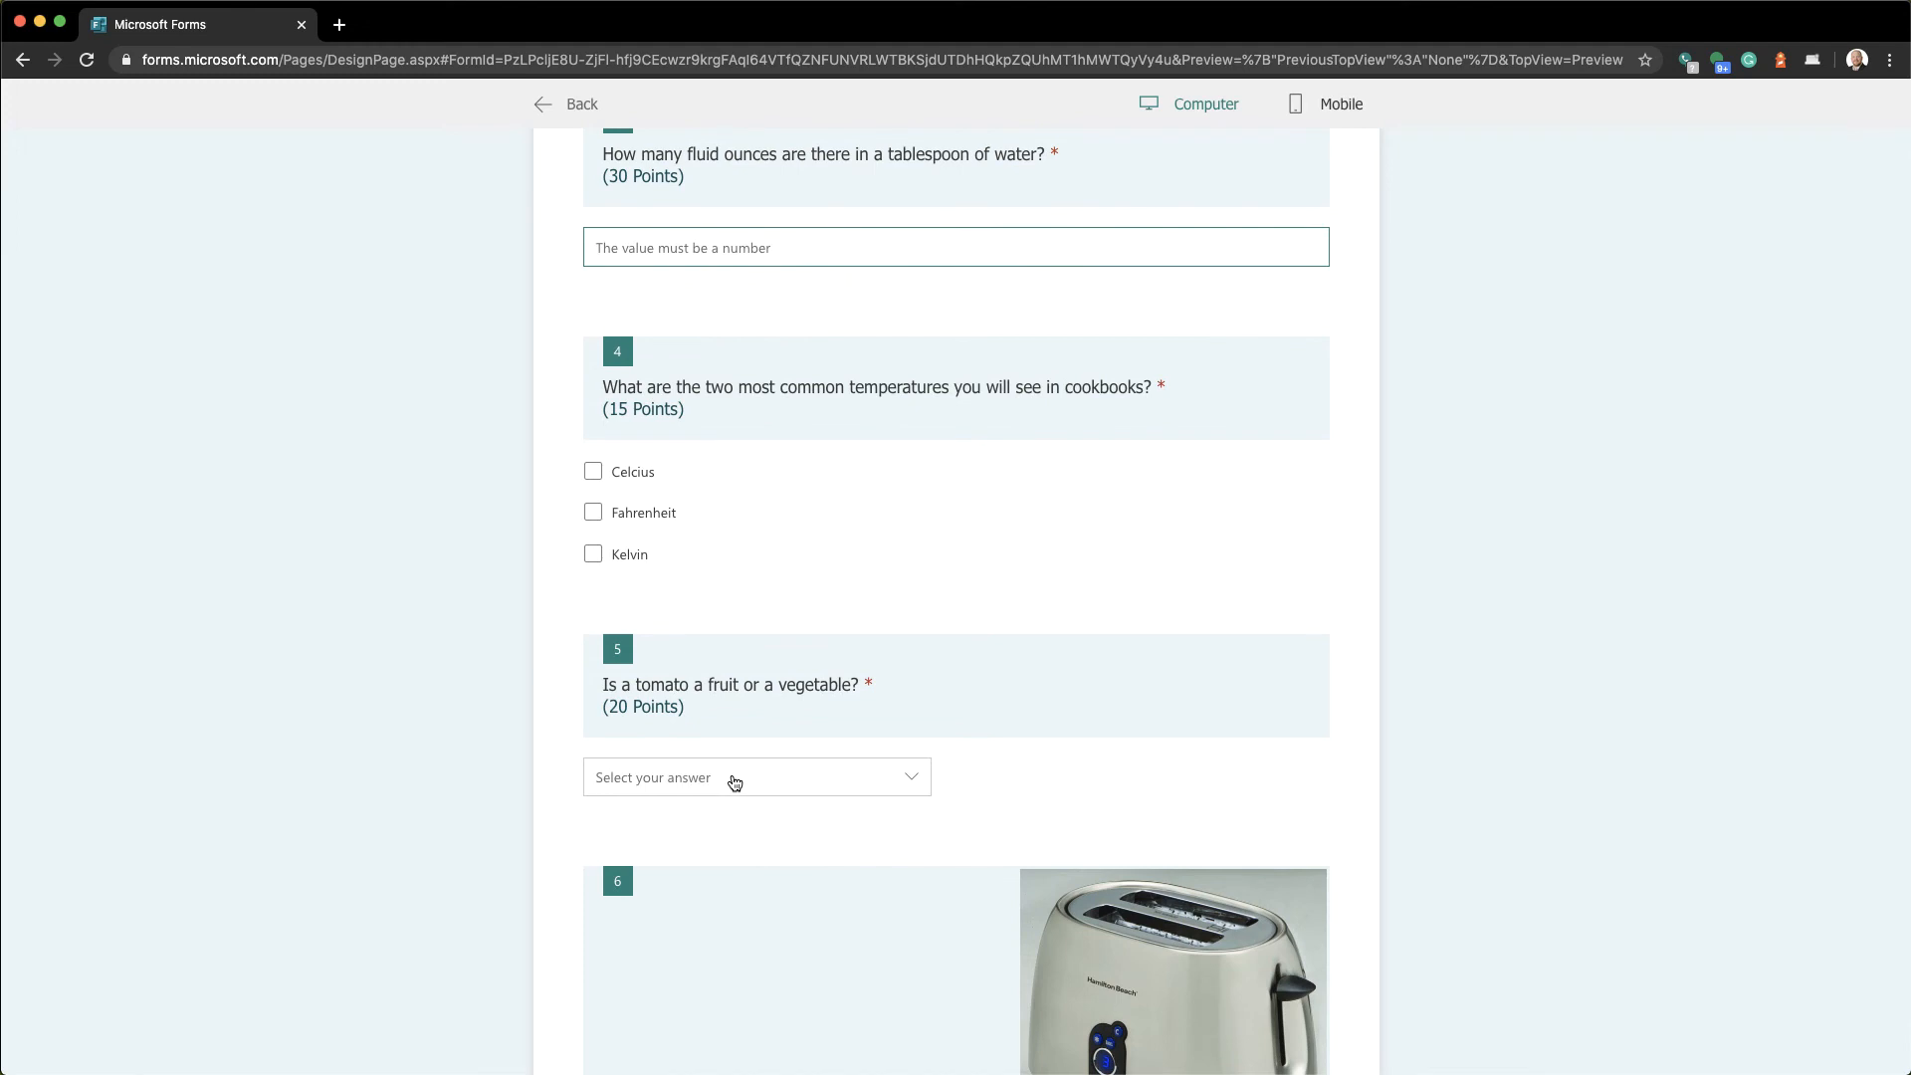
{"action": "left_click", "coordinate": [734, 782]}
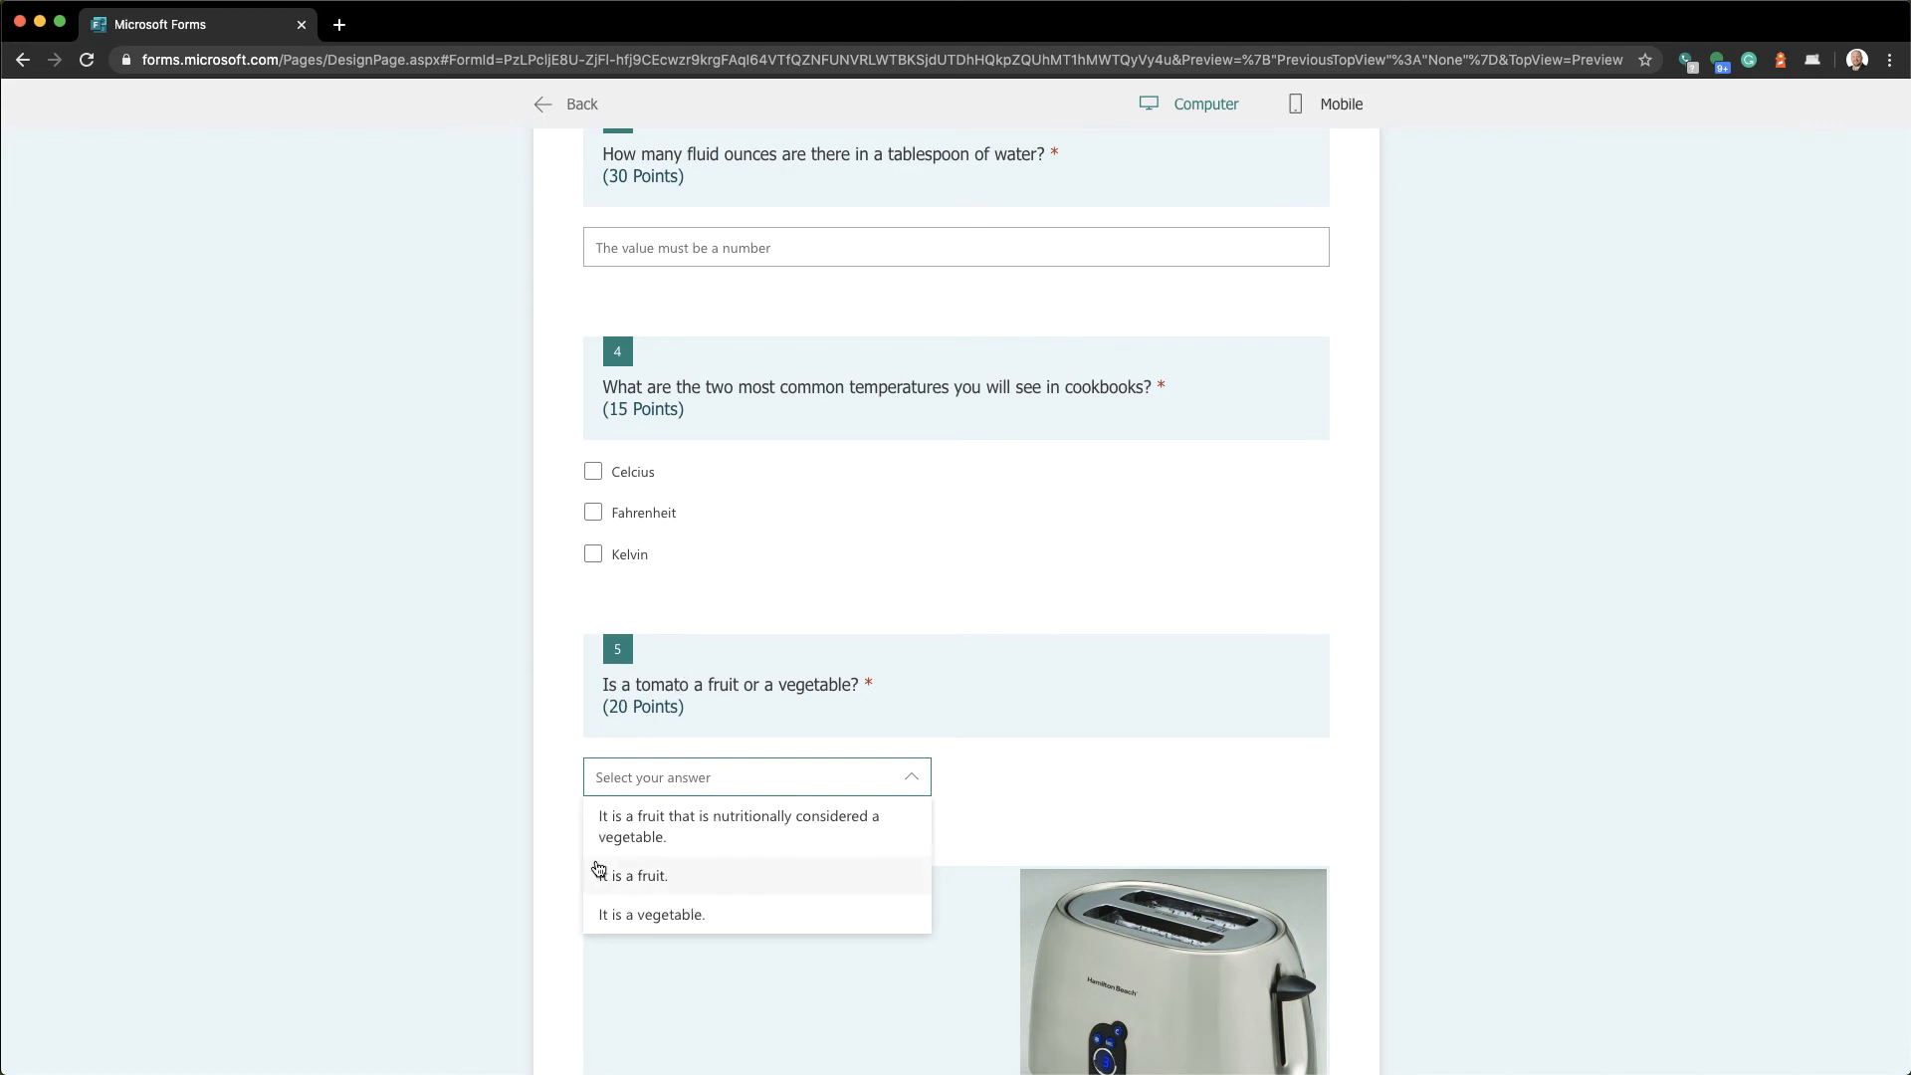
{"action": "left_click", "coordinate": [480, 895]}
{"action": "scroll", "coordinate": [480, 895], "scroll_direction": "down", "scroll_amount": 1}
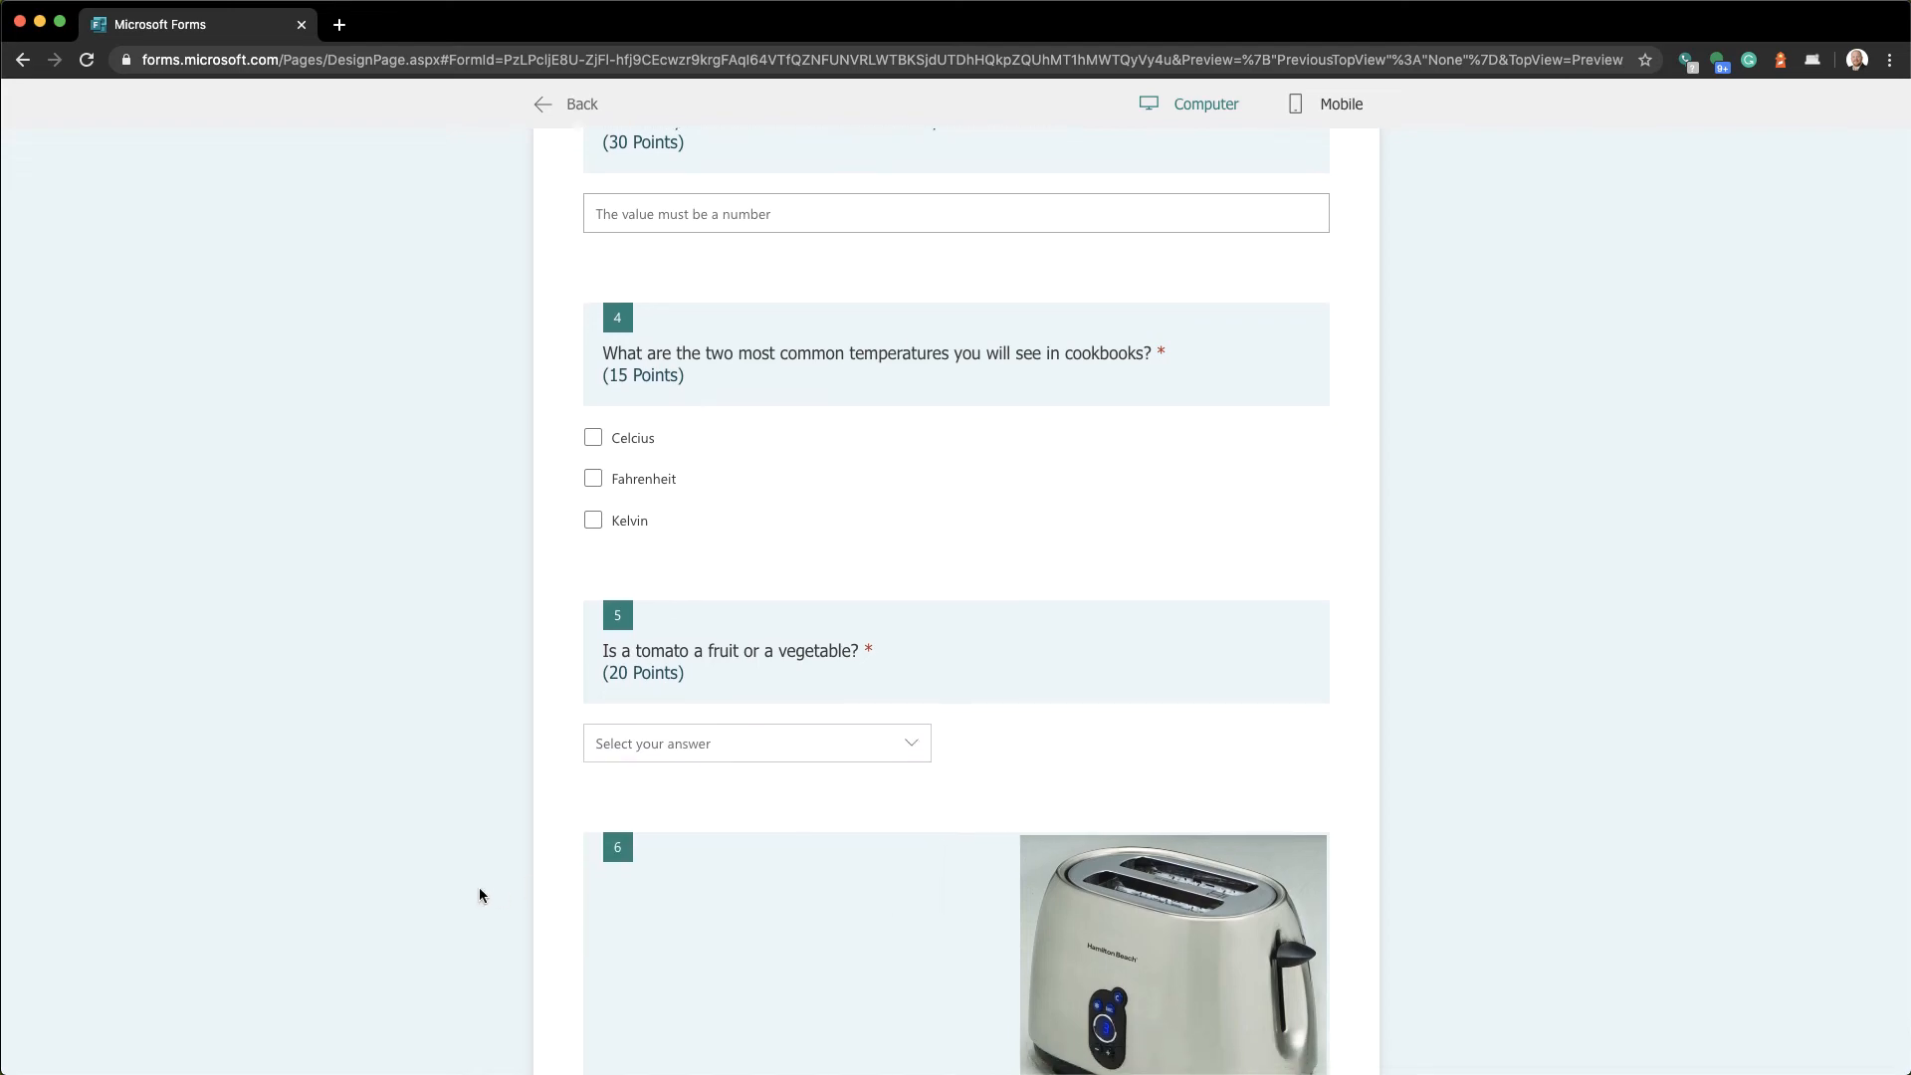
{"action": "scroll", "coordinate": [480, 895], "scroll_direction": "up", "scroll_amount": 3}
{"action": "scroll", "coordinate": [480, 895], "scroll_direction": "up", "scroll_amount": 6}
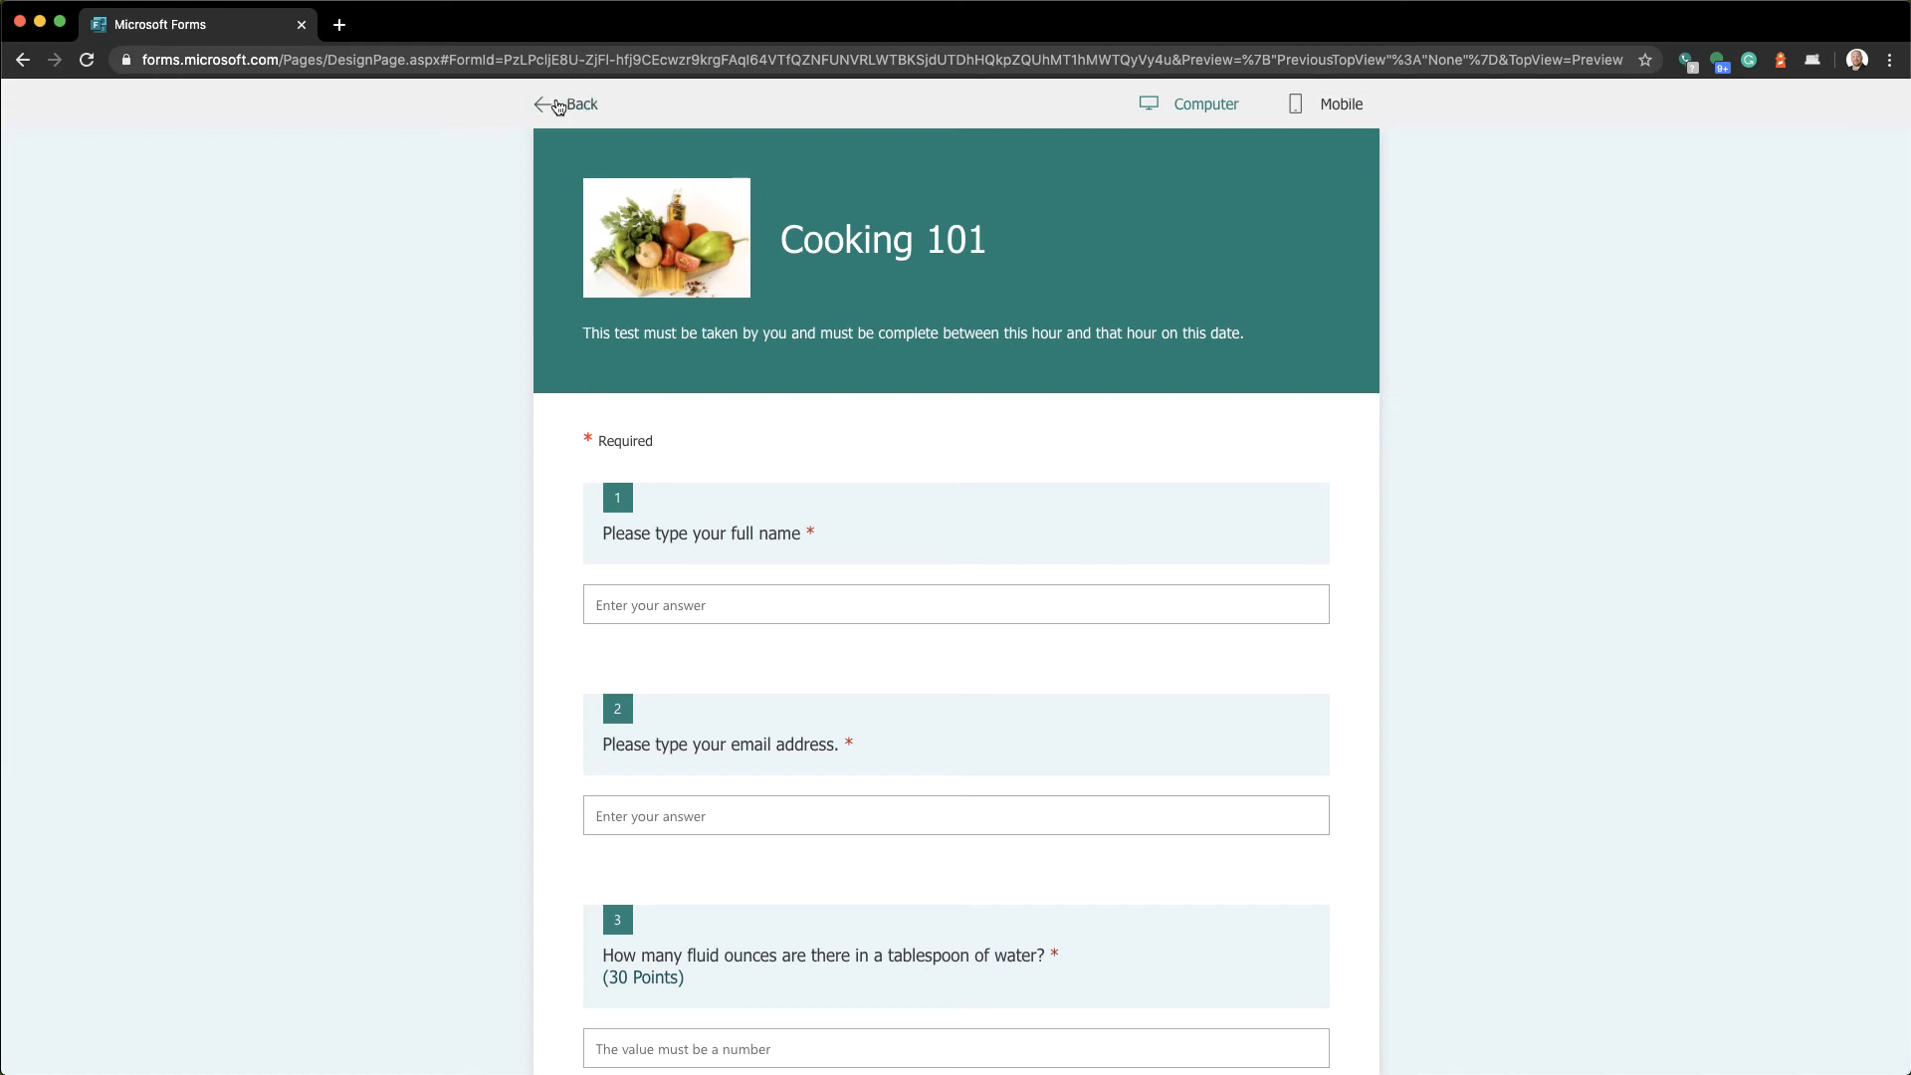
{"action": "left_click", "coordinate": [559, 106]}
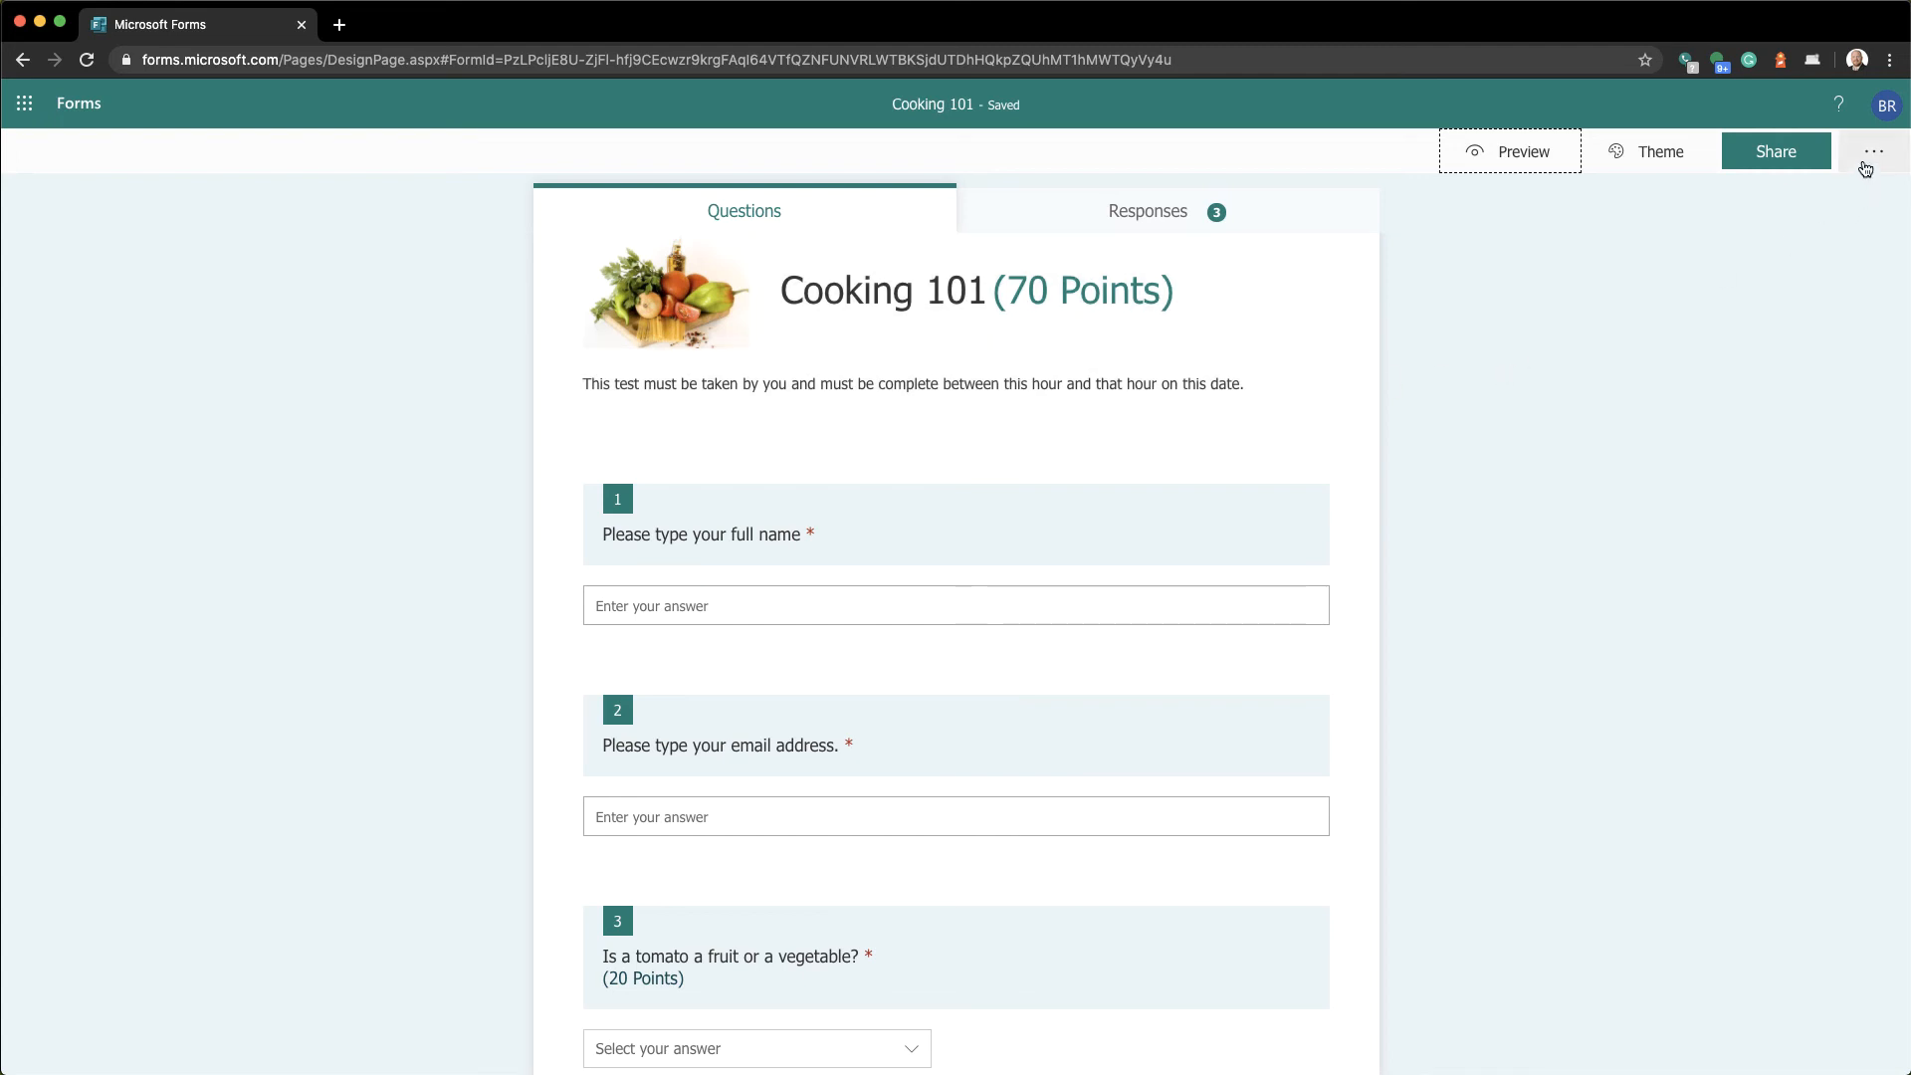
In Settings, enable start and end dates, first choosing 3:00 PM to 4:00 PM
{"action": "left_click", "coordinate": [1867, 168]}
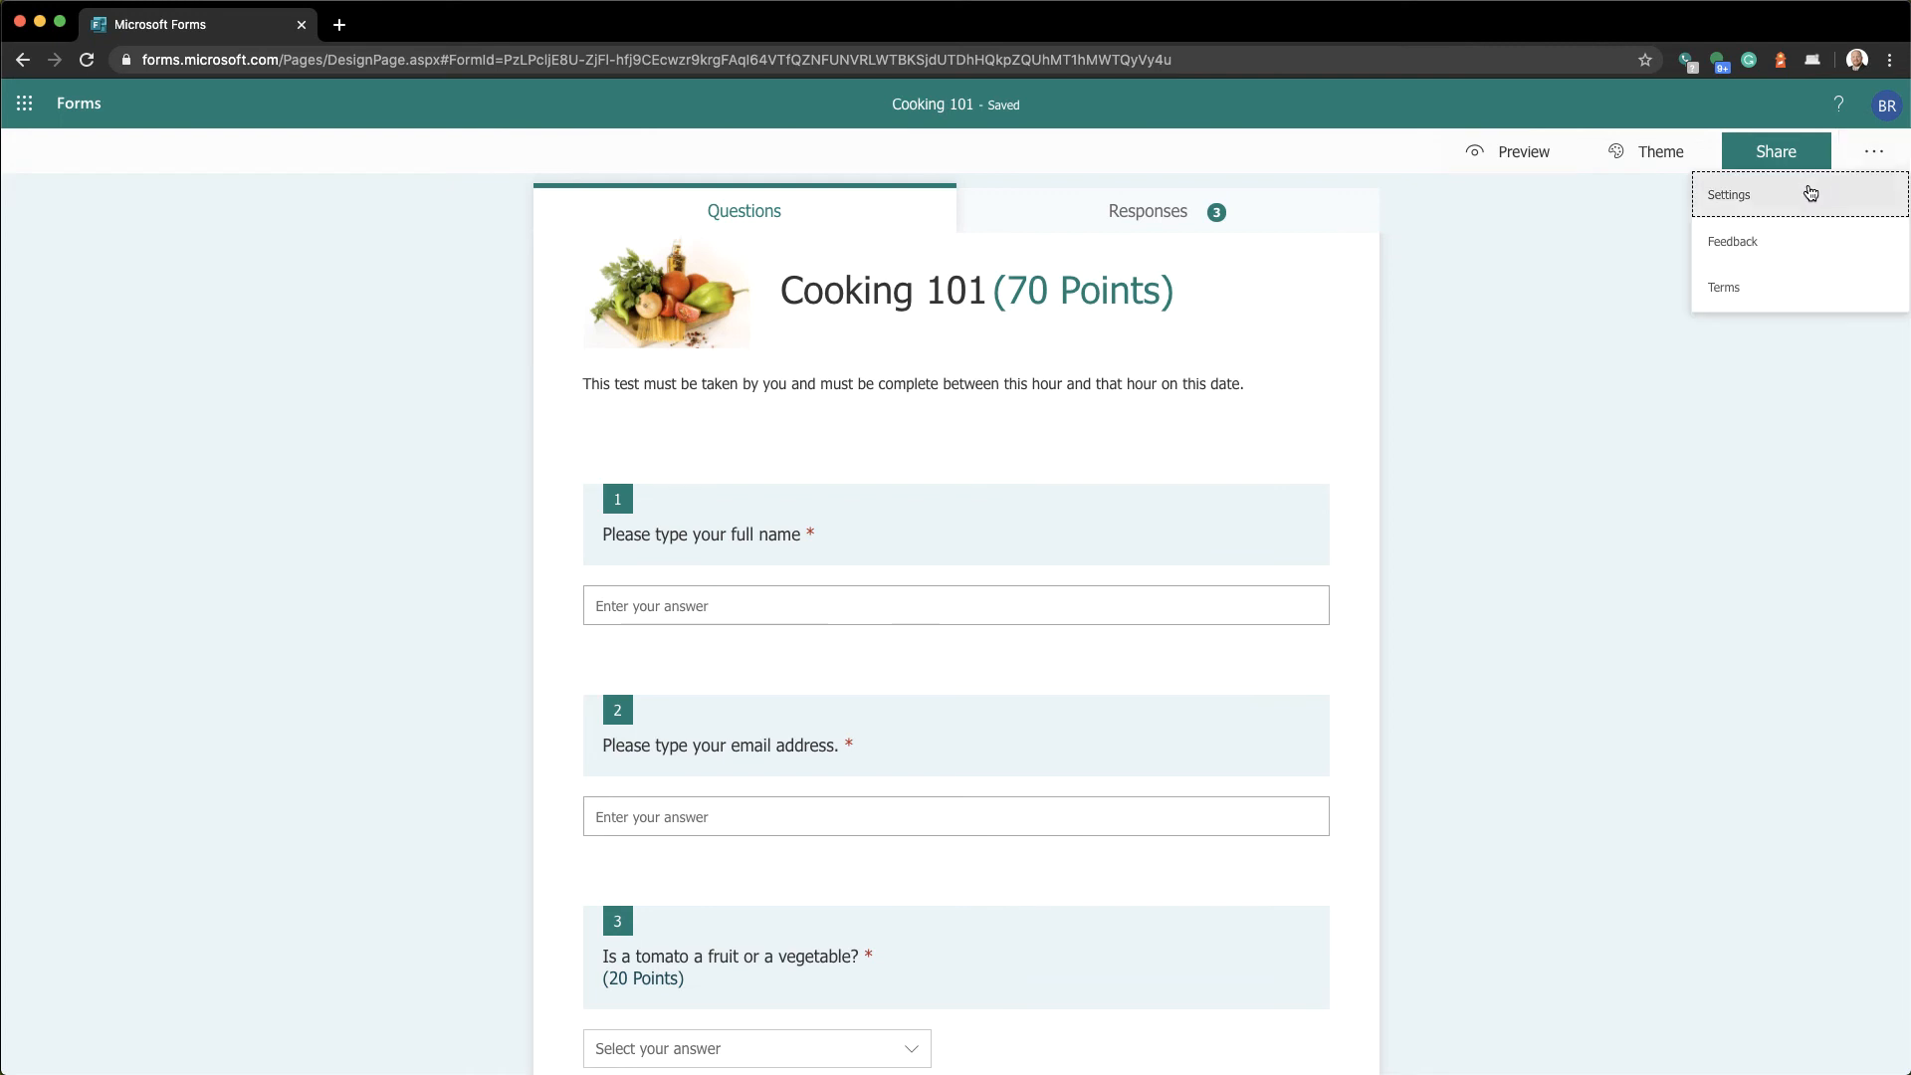
{"action": "left_click", "coordinate": [1810, 194]}
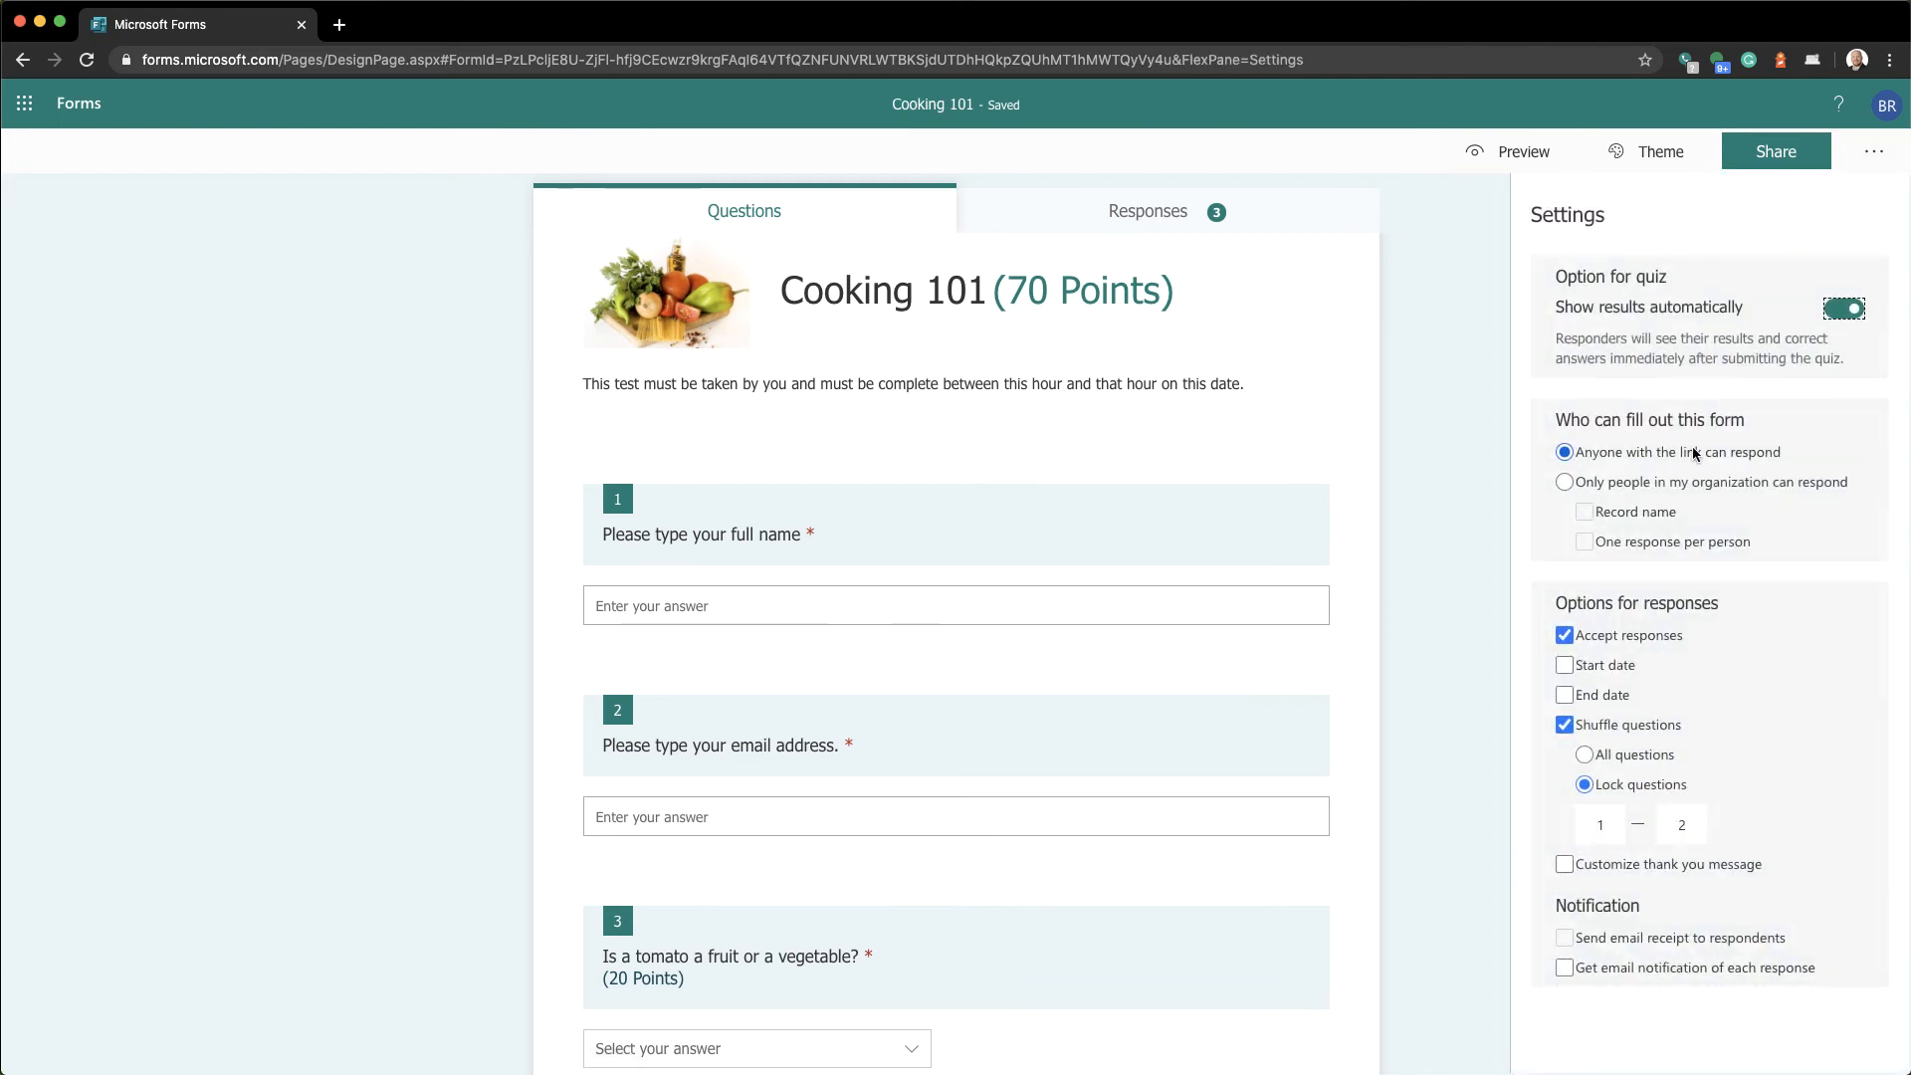
{"action": "left_click", "coordinate": [1606, 670]}
{"action": "left_click", "coordinate": [1606, 669]}
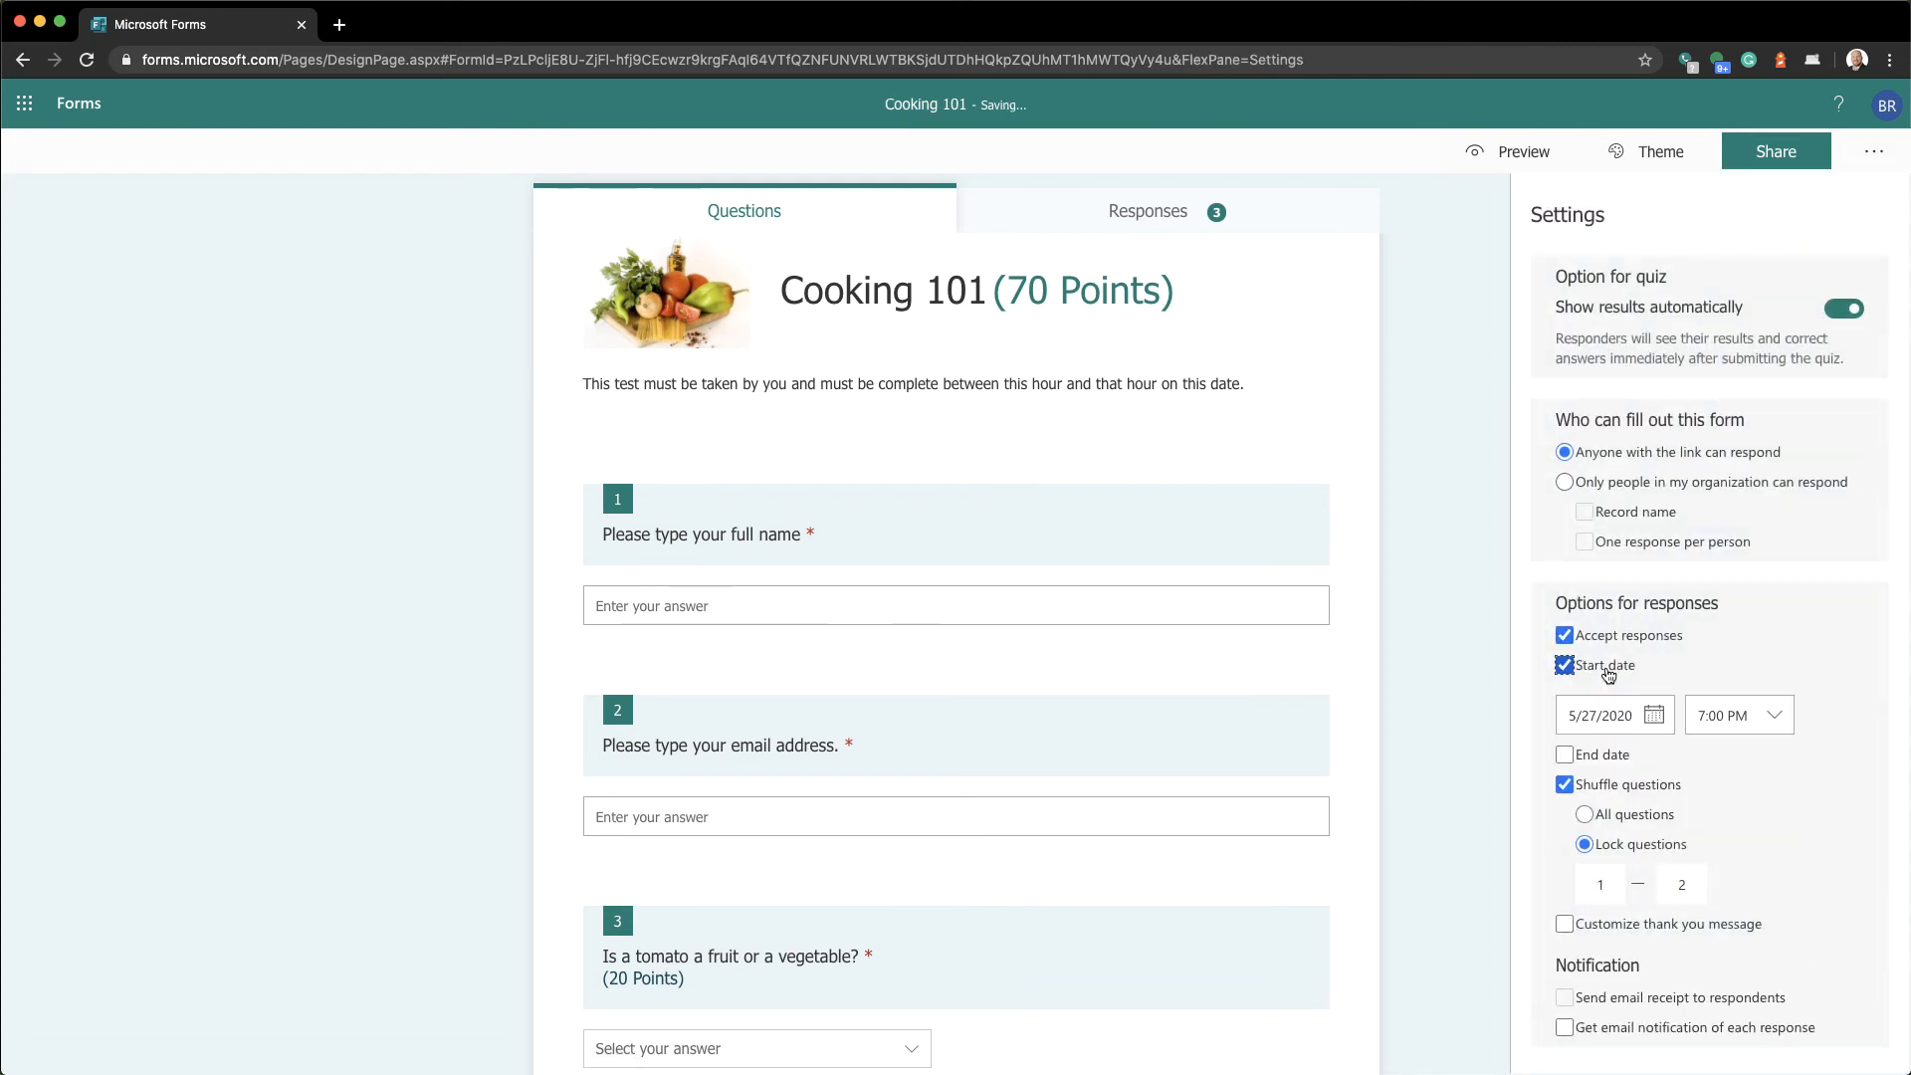
{"action": "left_click", "coordinate": [1594, 756]}
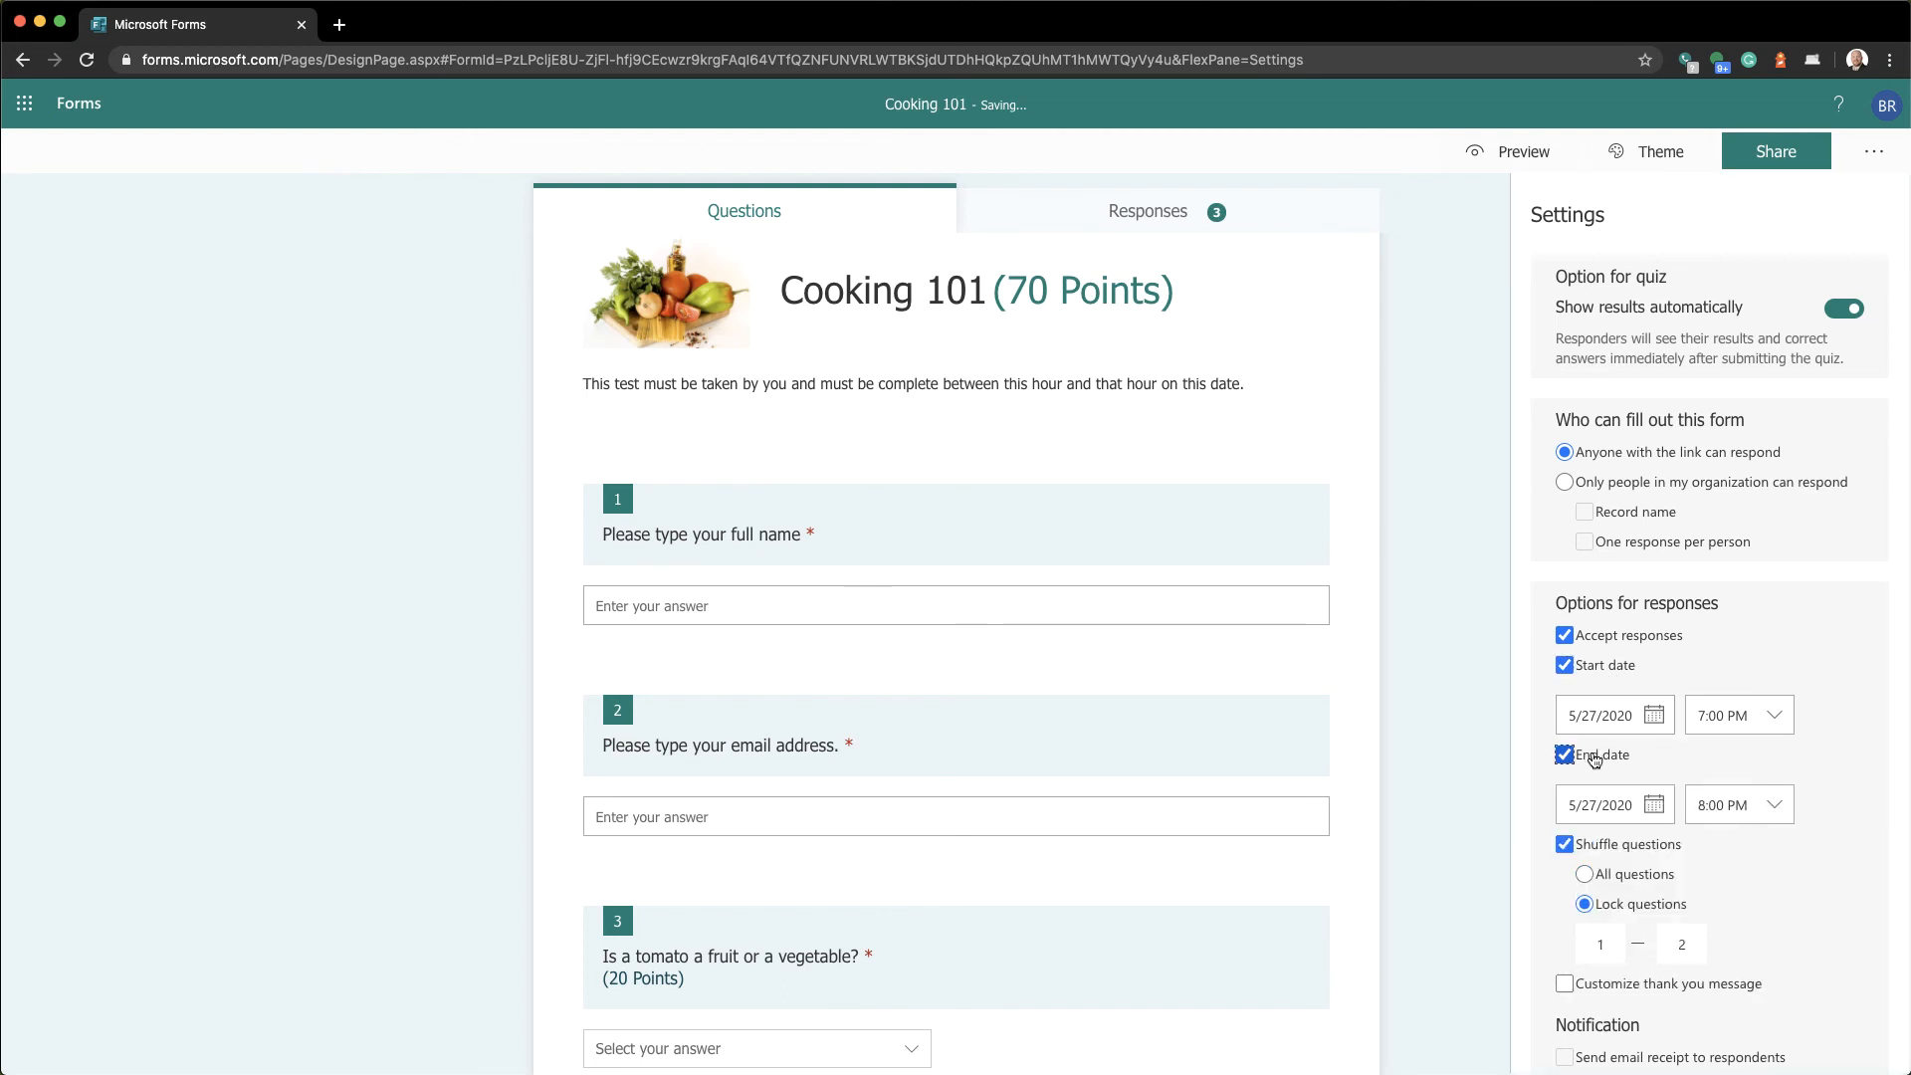
{"action": "left_click", "coordinate": [1778, 715]}
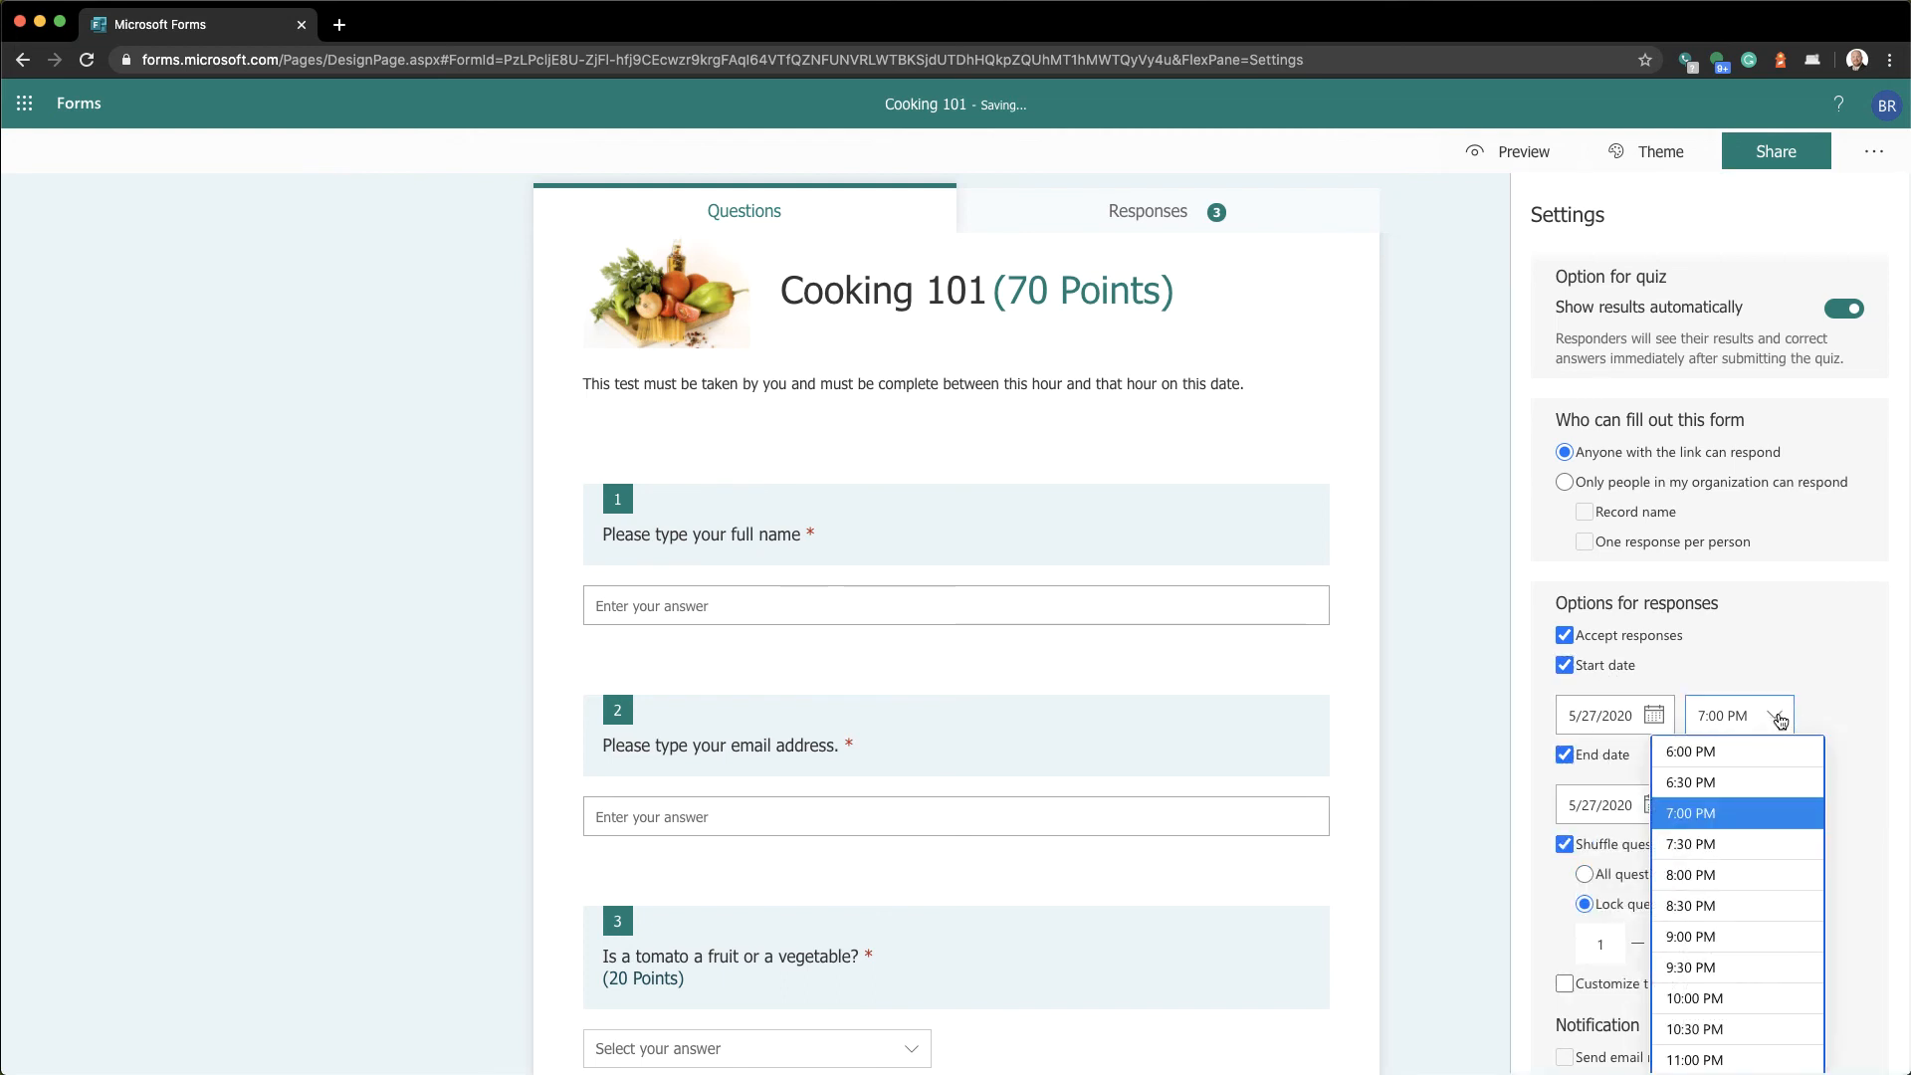
{"action": "scroll", "coordinate": [1747, 801], "scroll_direction": "up", "scroll_amount": 3}
{"action": "scroll", "coordinate": [1746, 809], "scroll_direction": "up", "scroll_amount": 1}
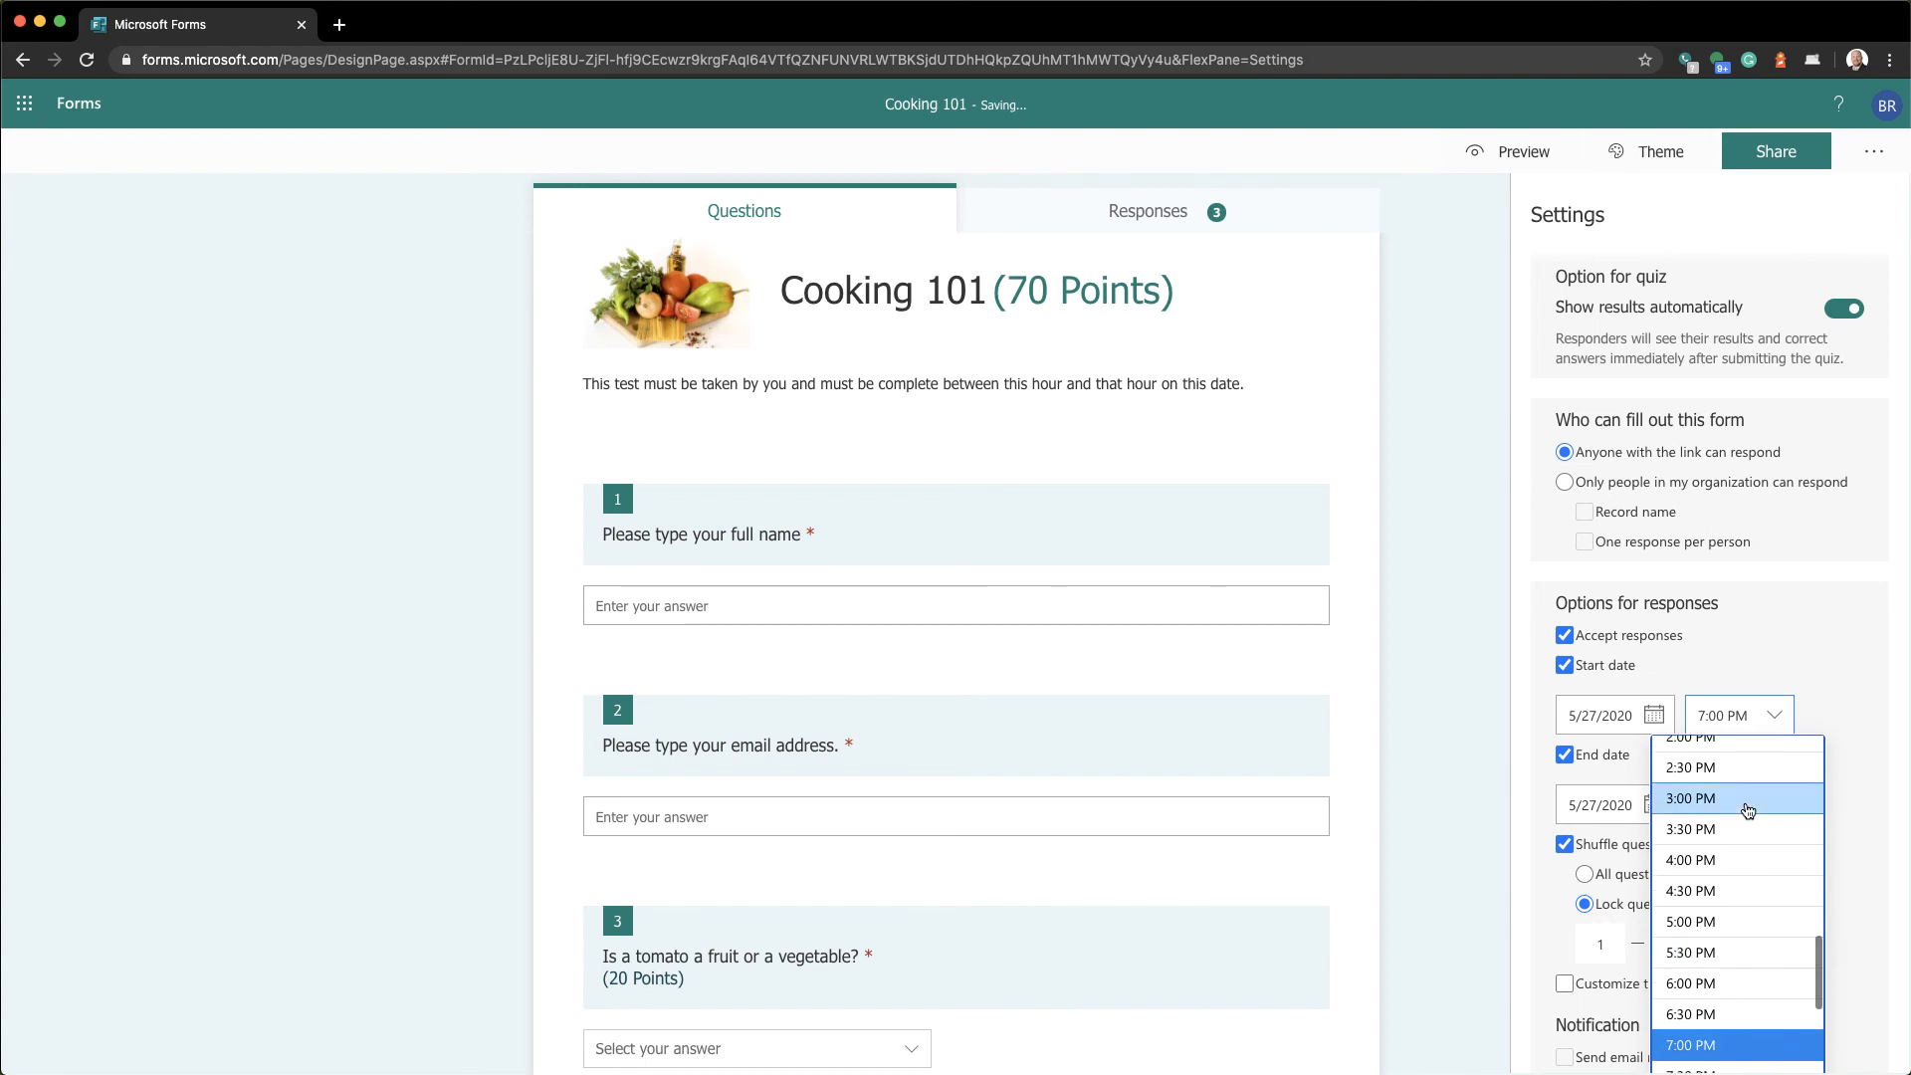
{"action": "left_click", "coordinate": [1727, 799]}
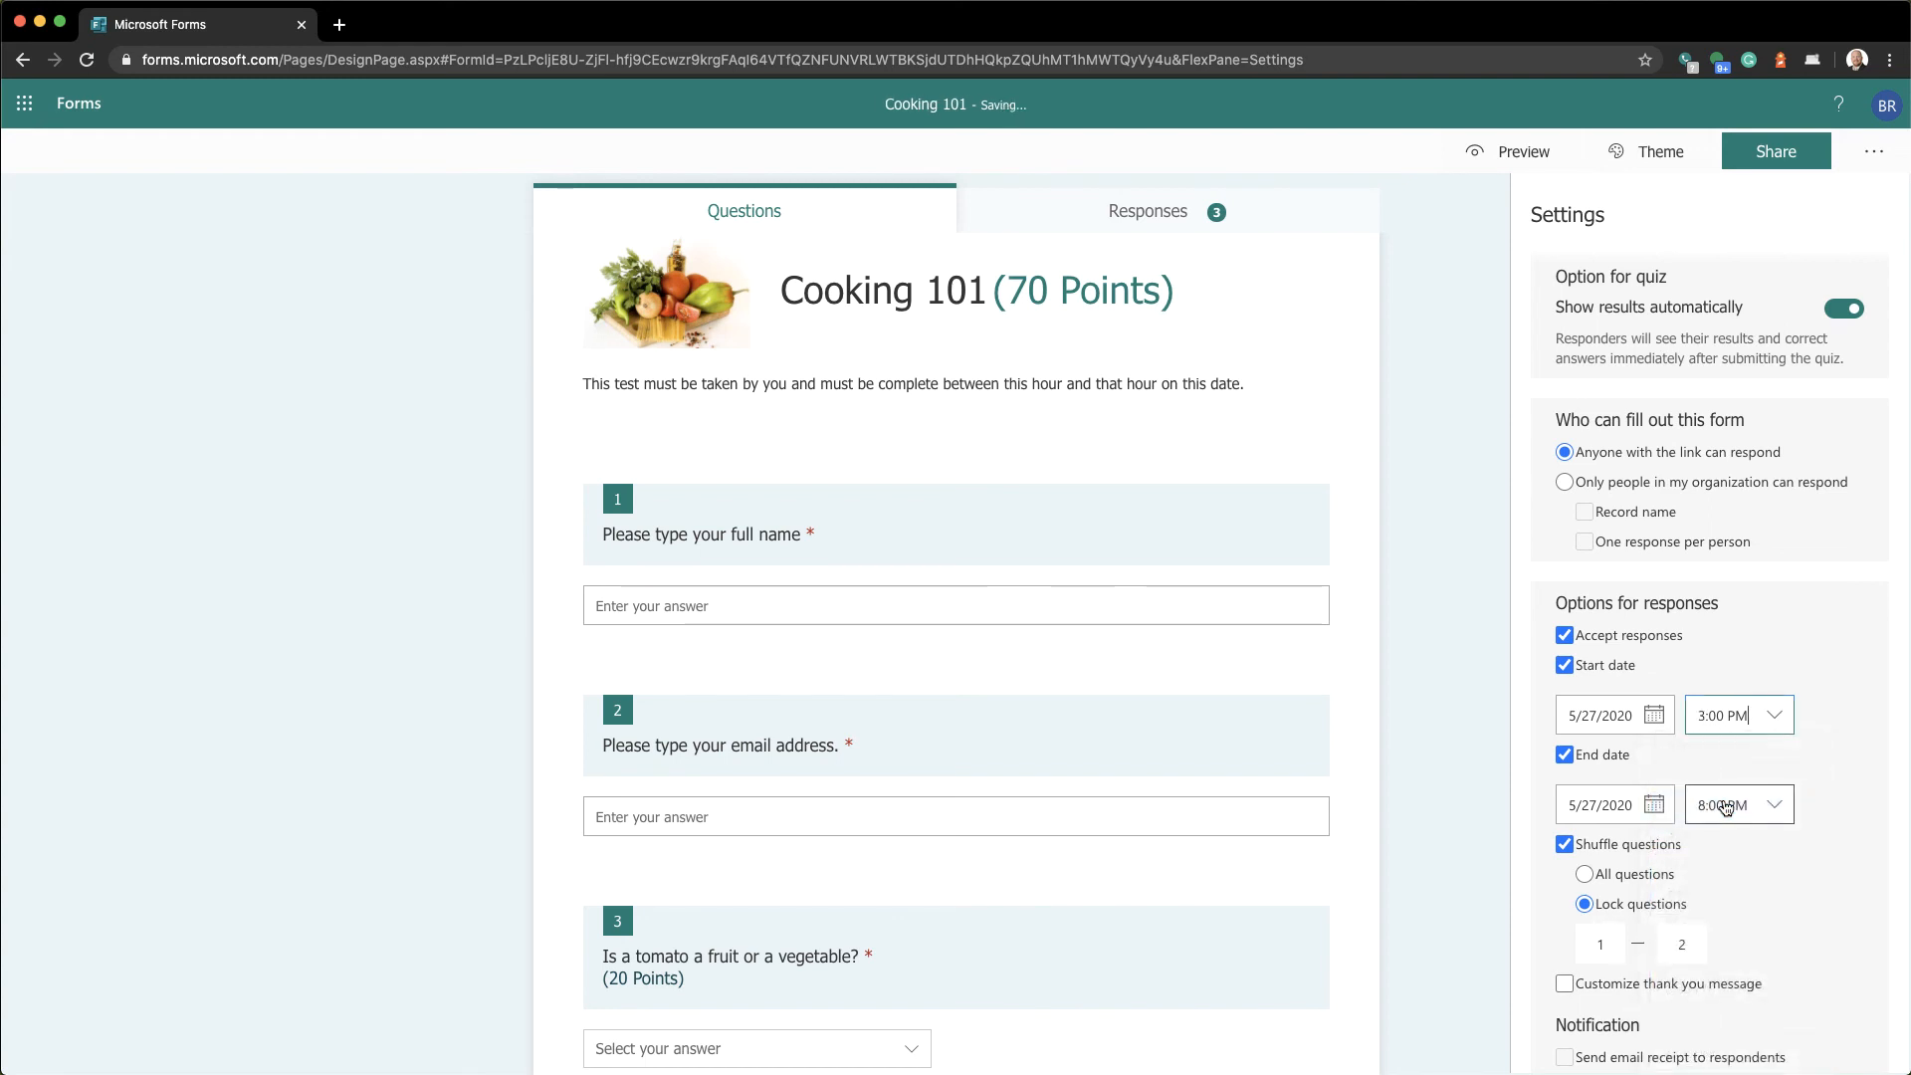
{"action": "left_click", "coordinate": [1768, 805]}
{"action": "scroll", "coordinate": [1731, 866], "scroll_direction": "up", "scroll_amount": 4}
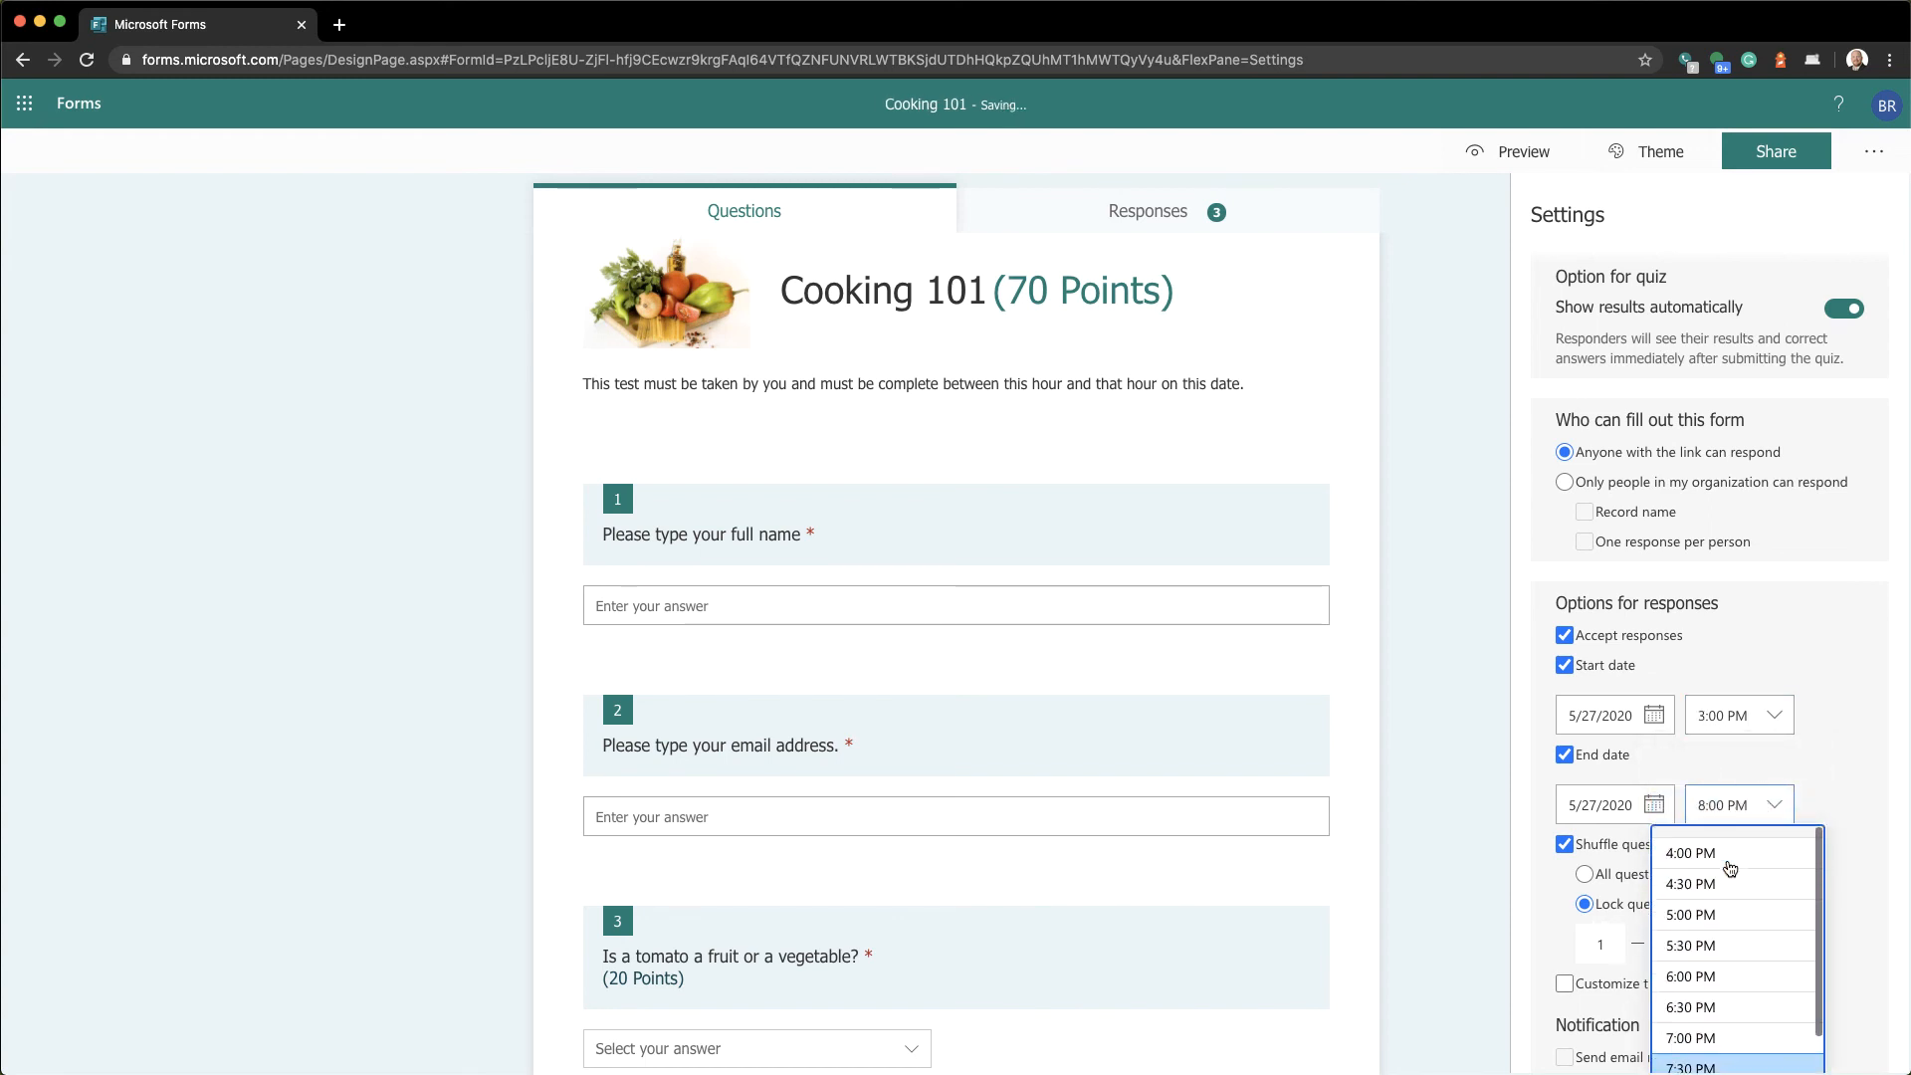
{"action": "left_click", "coordinate": [1730, 866]}
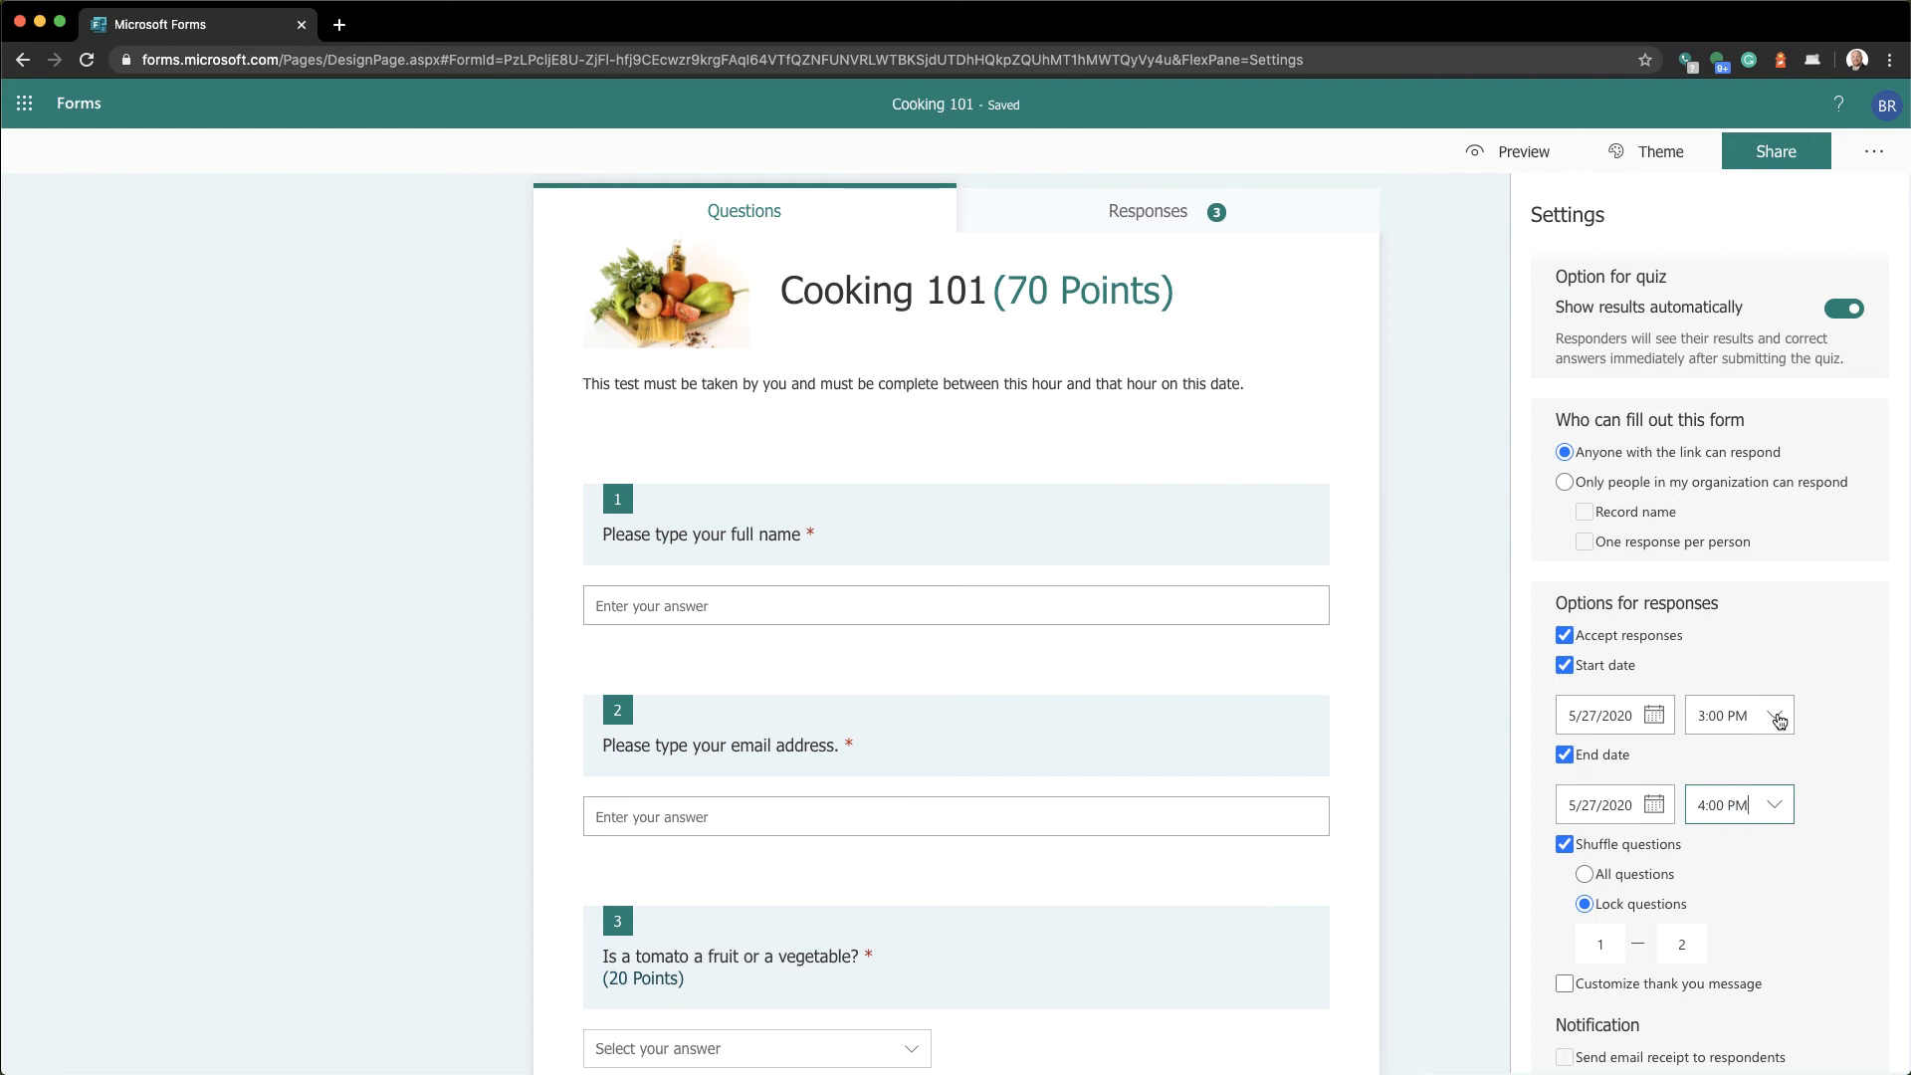
Change the response window times to 2:30 PM start and 4:30 PM end
{"action": "left_click", "coordinate": [1781, 717]}
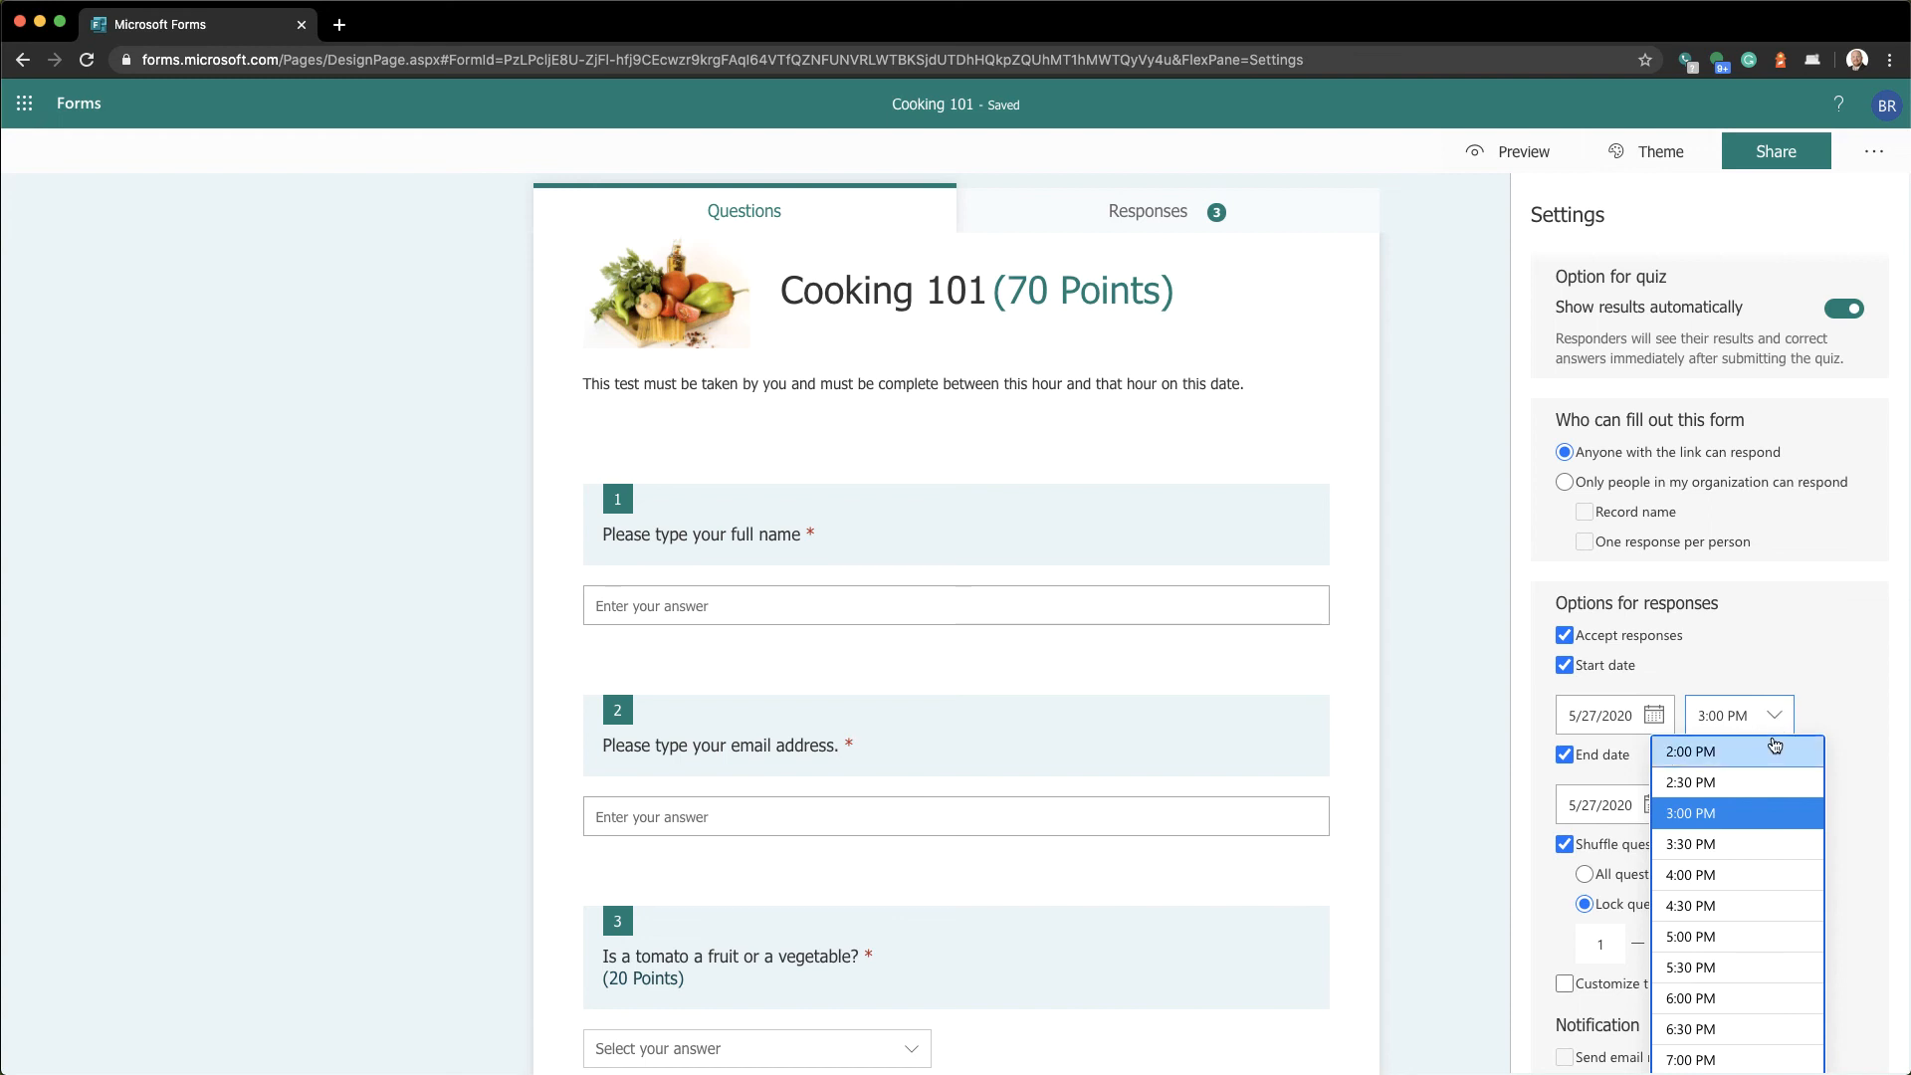
{"action": "left_click", "coordinate": [1746, 785]}
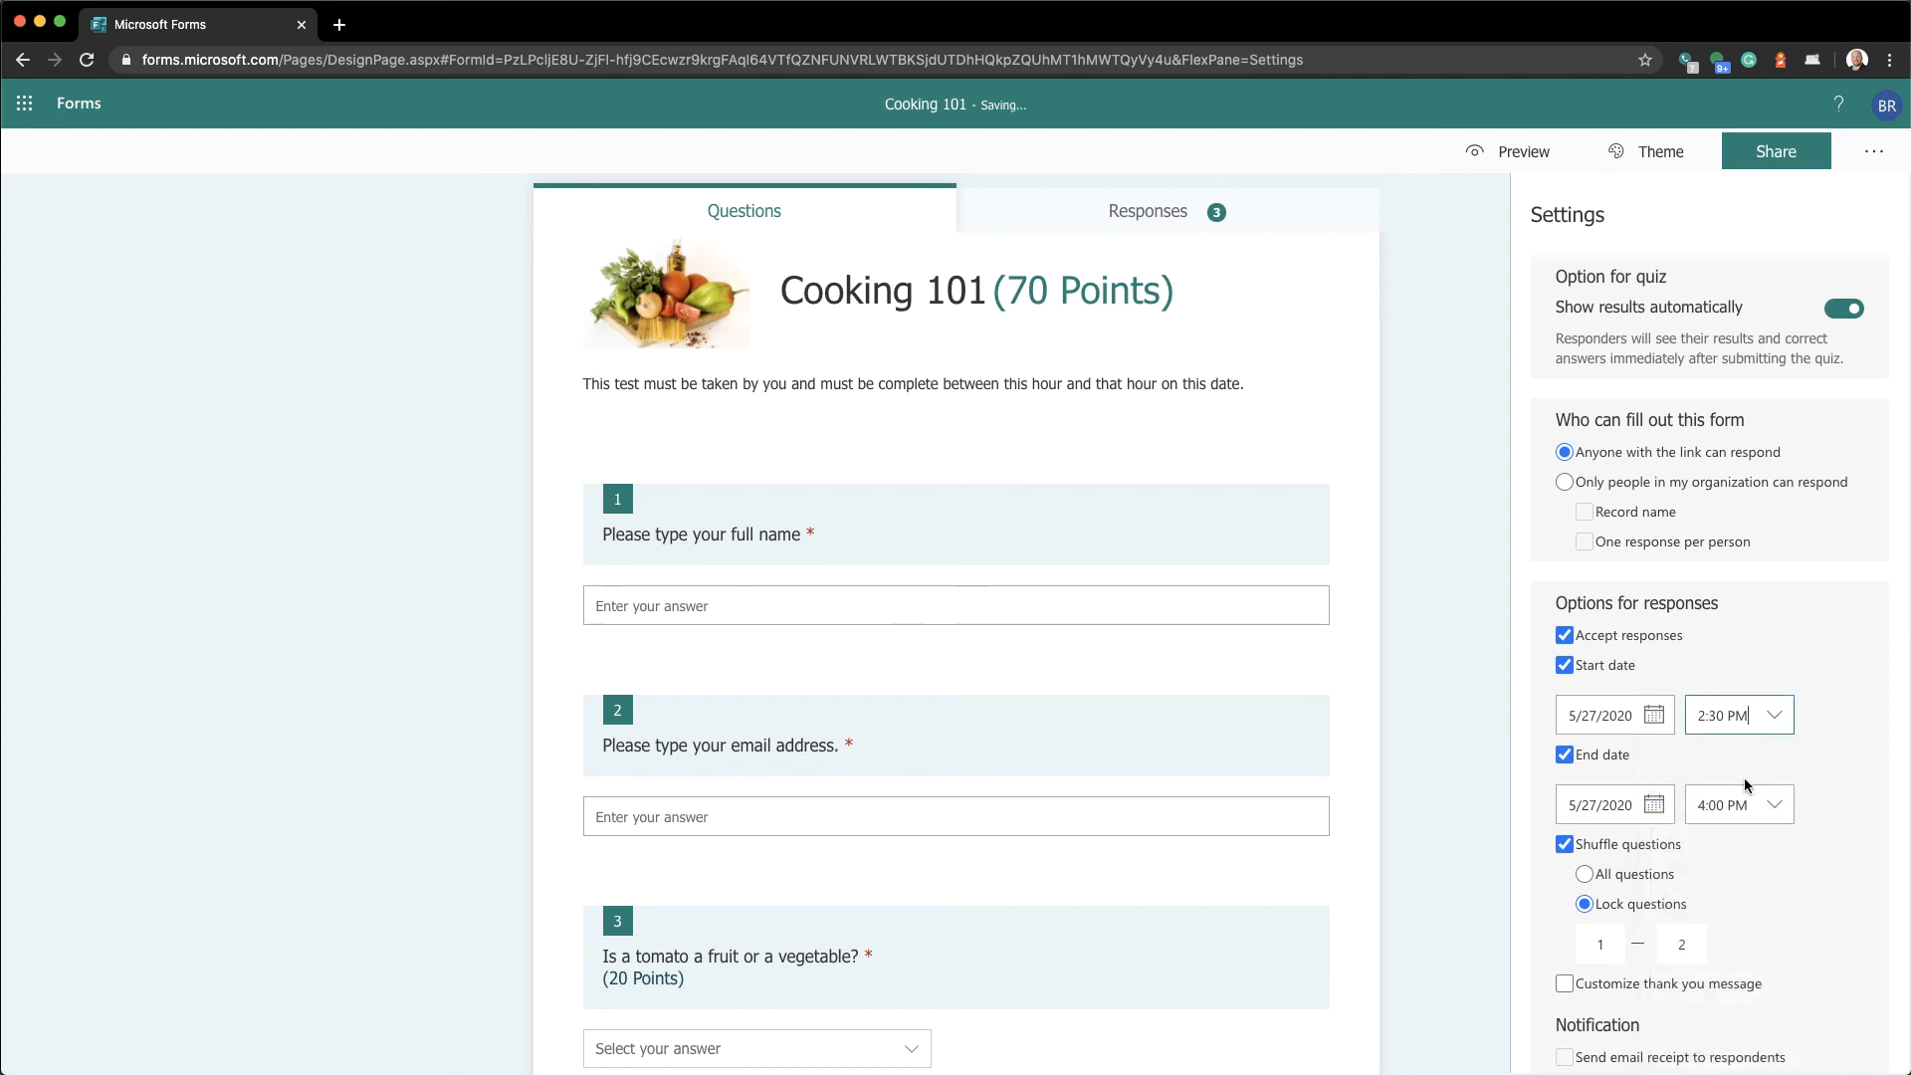
{"action": "left_click", "coordinate": [1769, 811]}
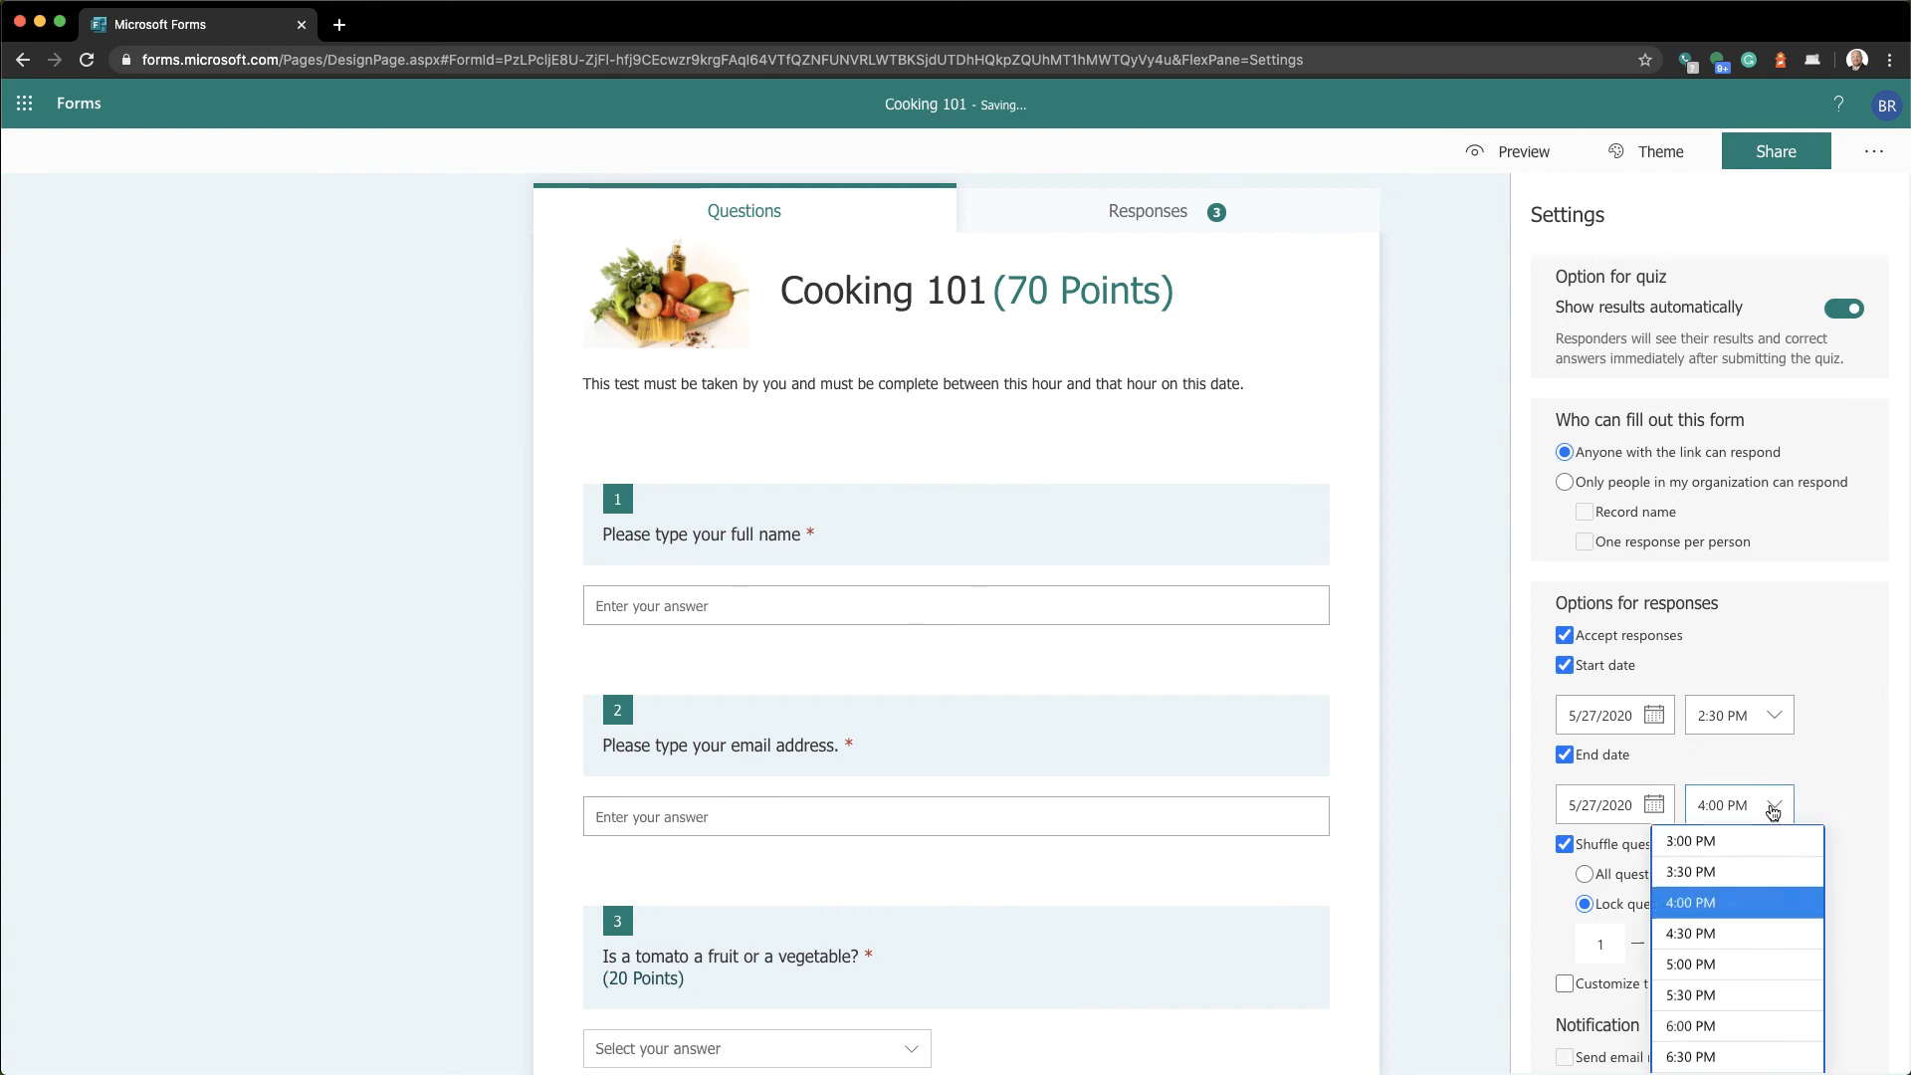
{"action": "left_click", "coordinate": [1706, 924]}
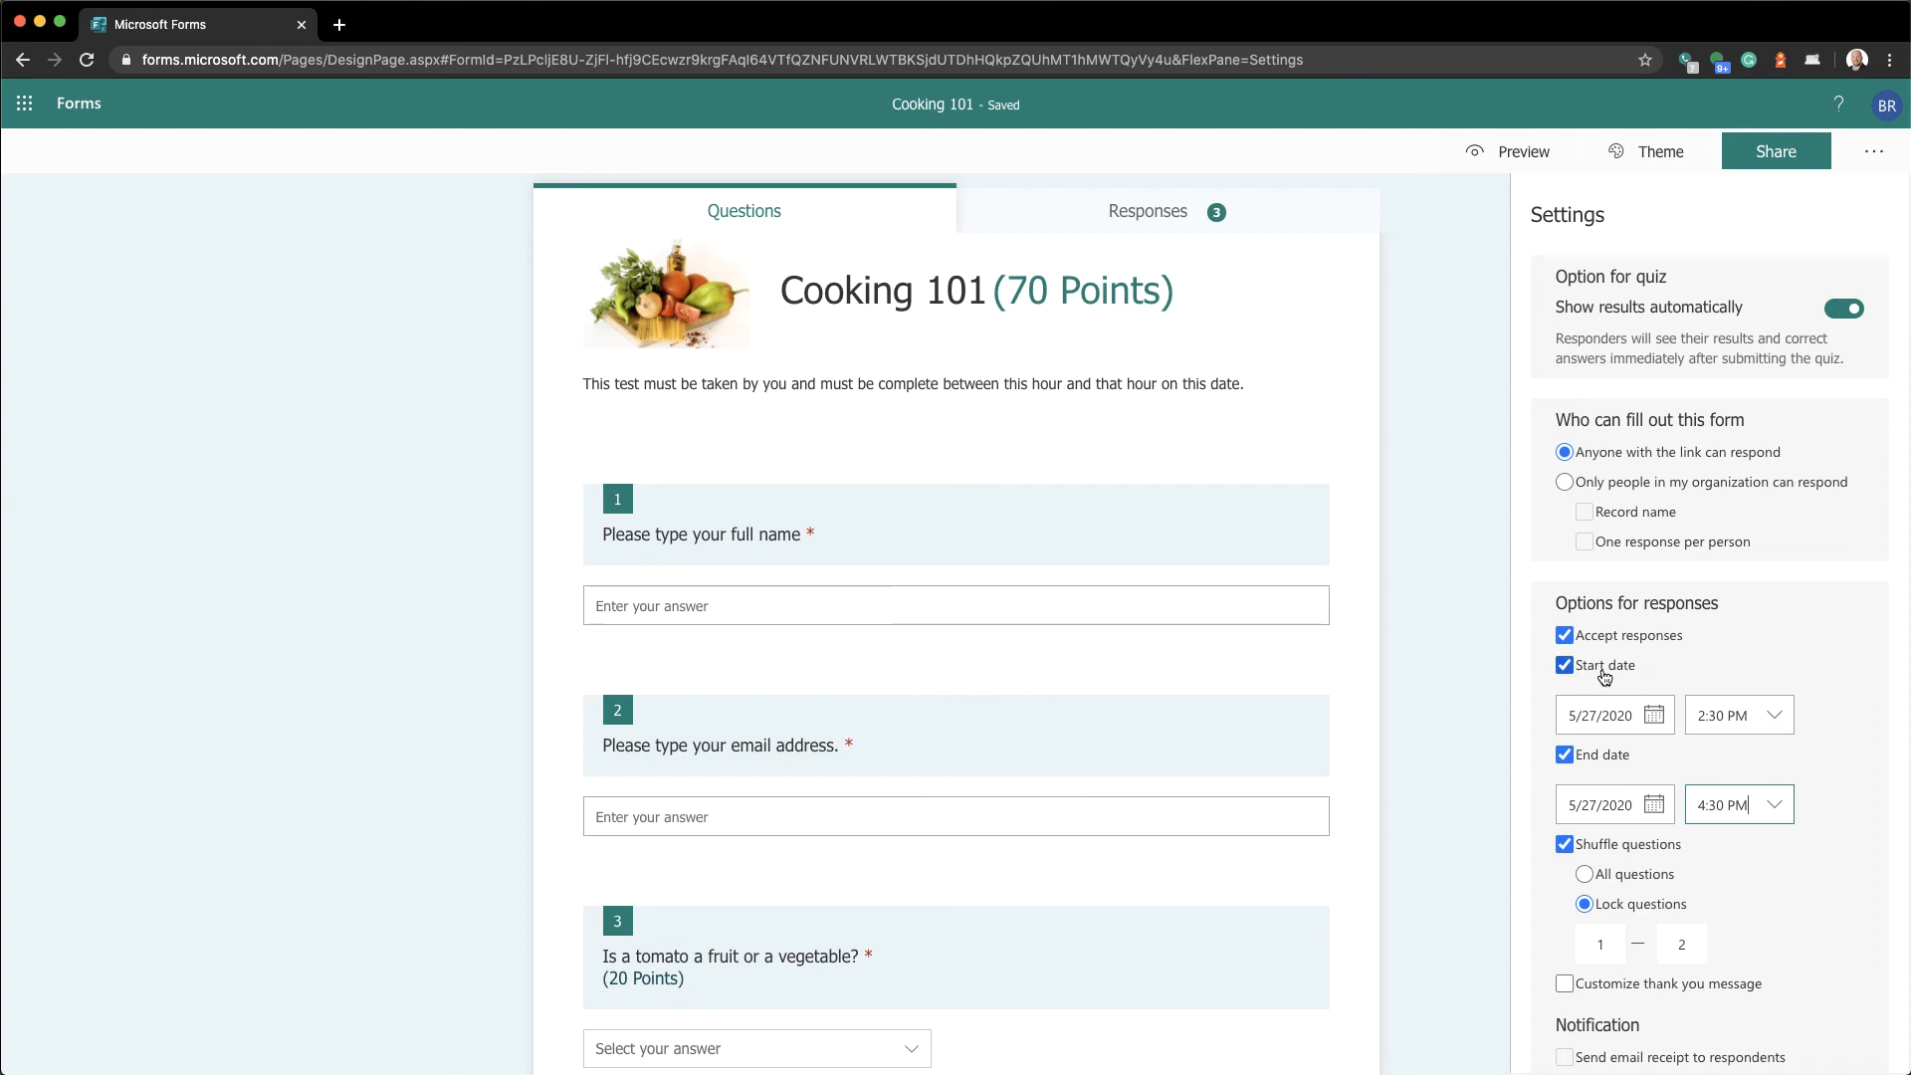
Clear the Start date and End date checkboxes so the quiz has no time limit
{"action": "left_click", "coordinate": [1604, 677]}
{"action": "left_click", "coordinate": [1602, 700]}
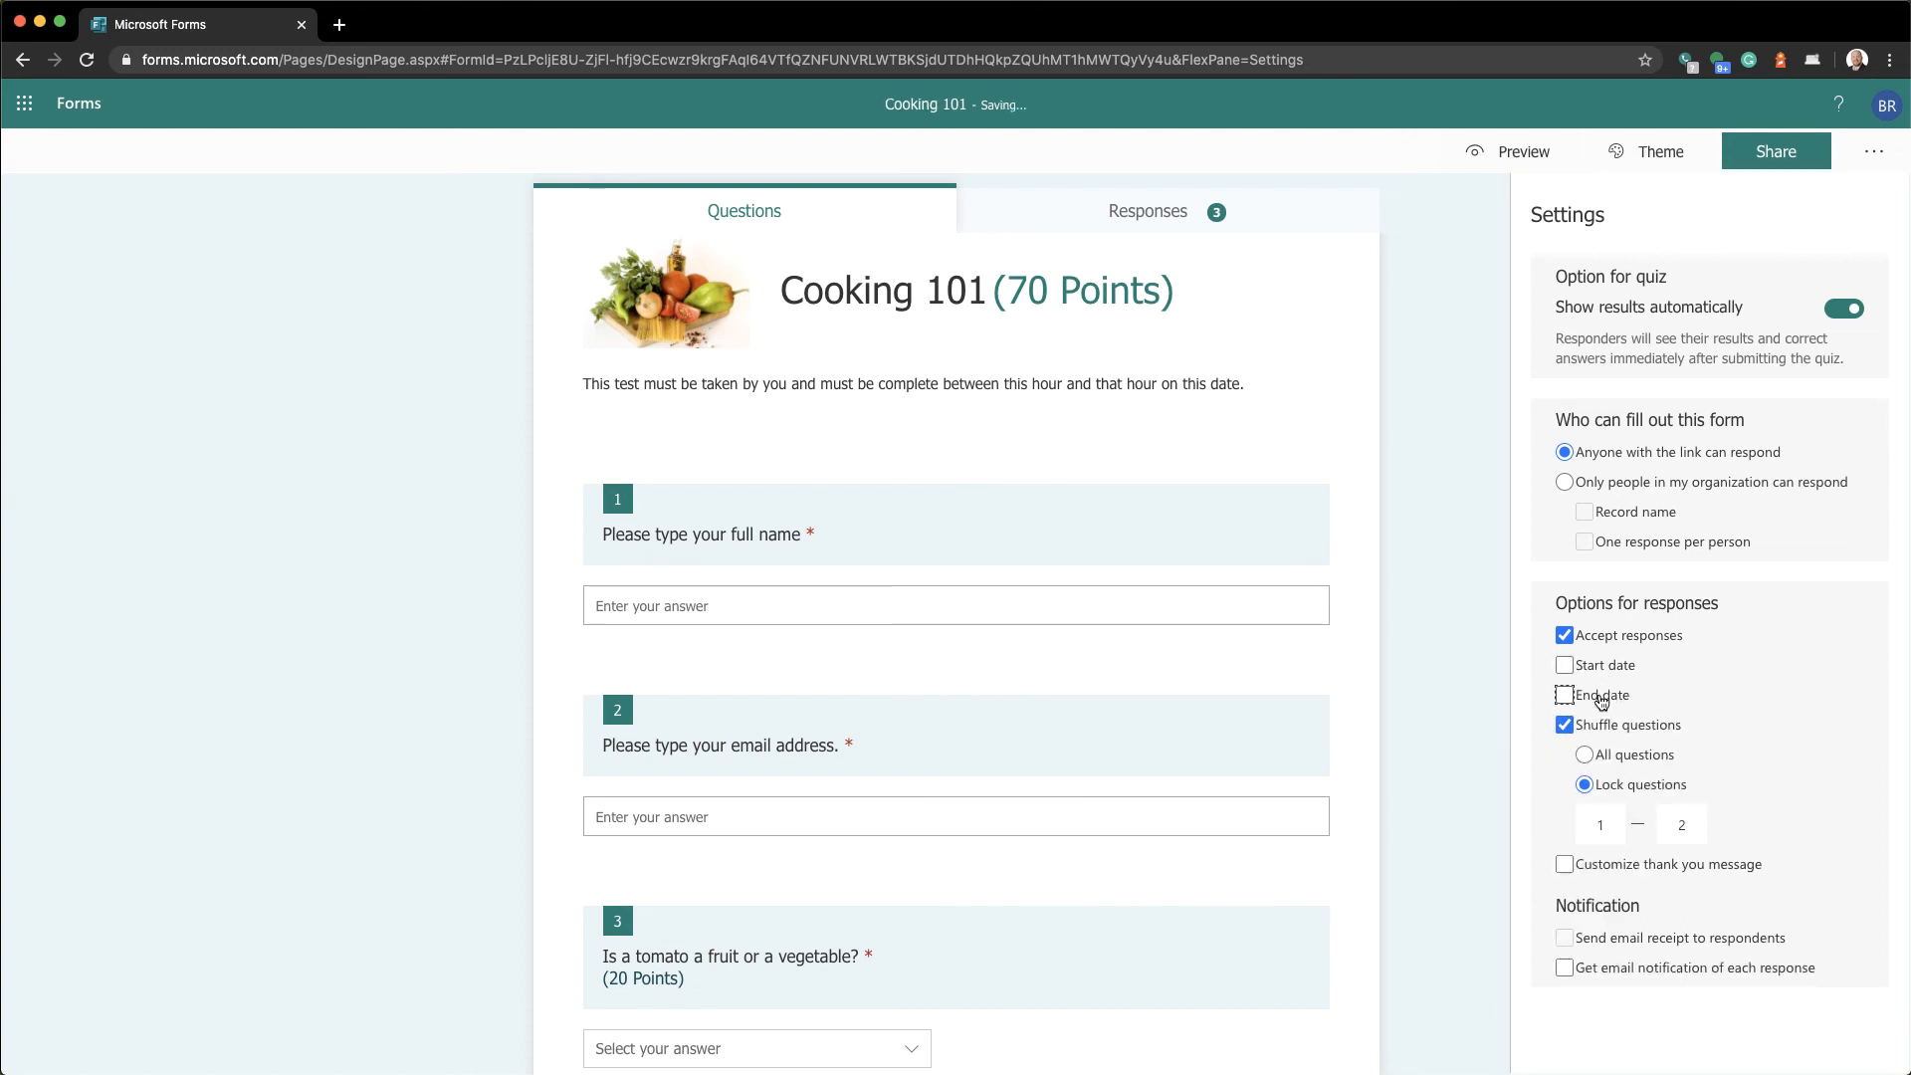
{"action": "left_click", "coordinate": [1601, 700]}
{"action": "left_click", "coordinate": [1612, 669]}
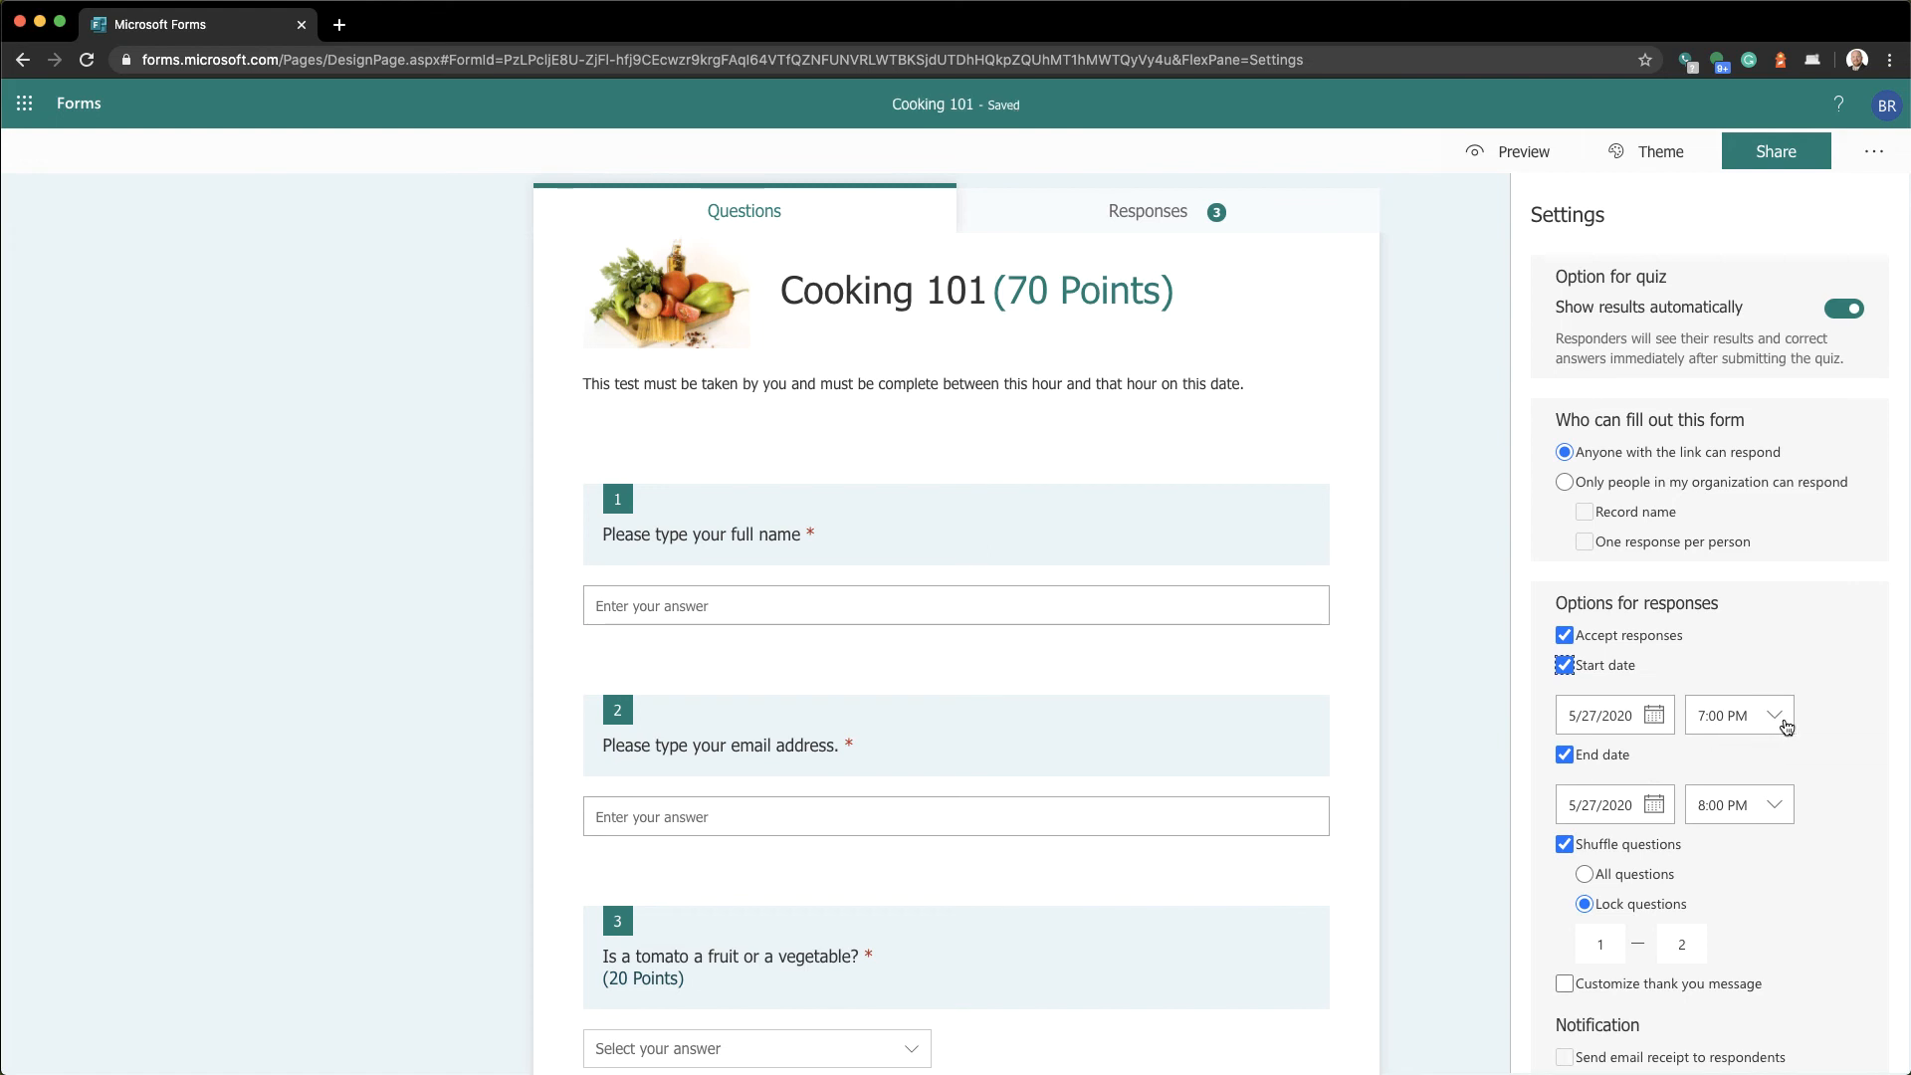
{"action": "left_click", "coordinate": [1562, 672]}
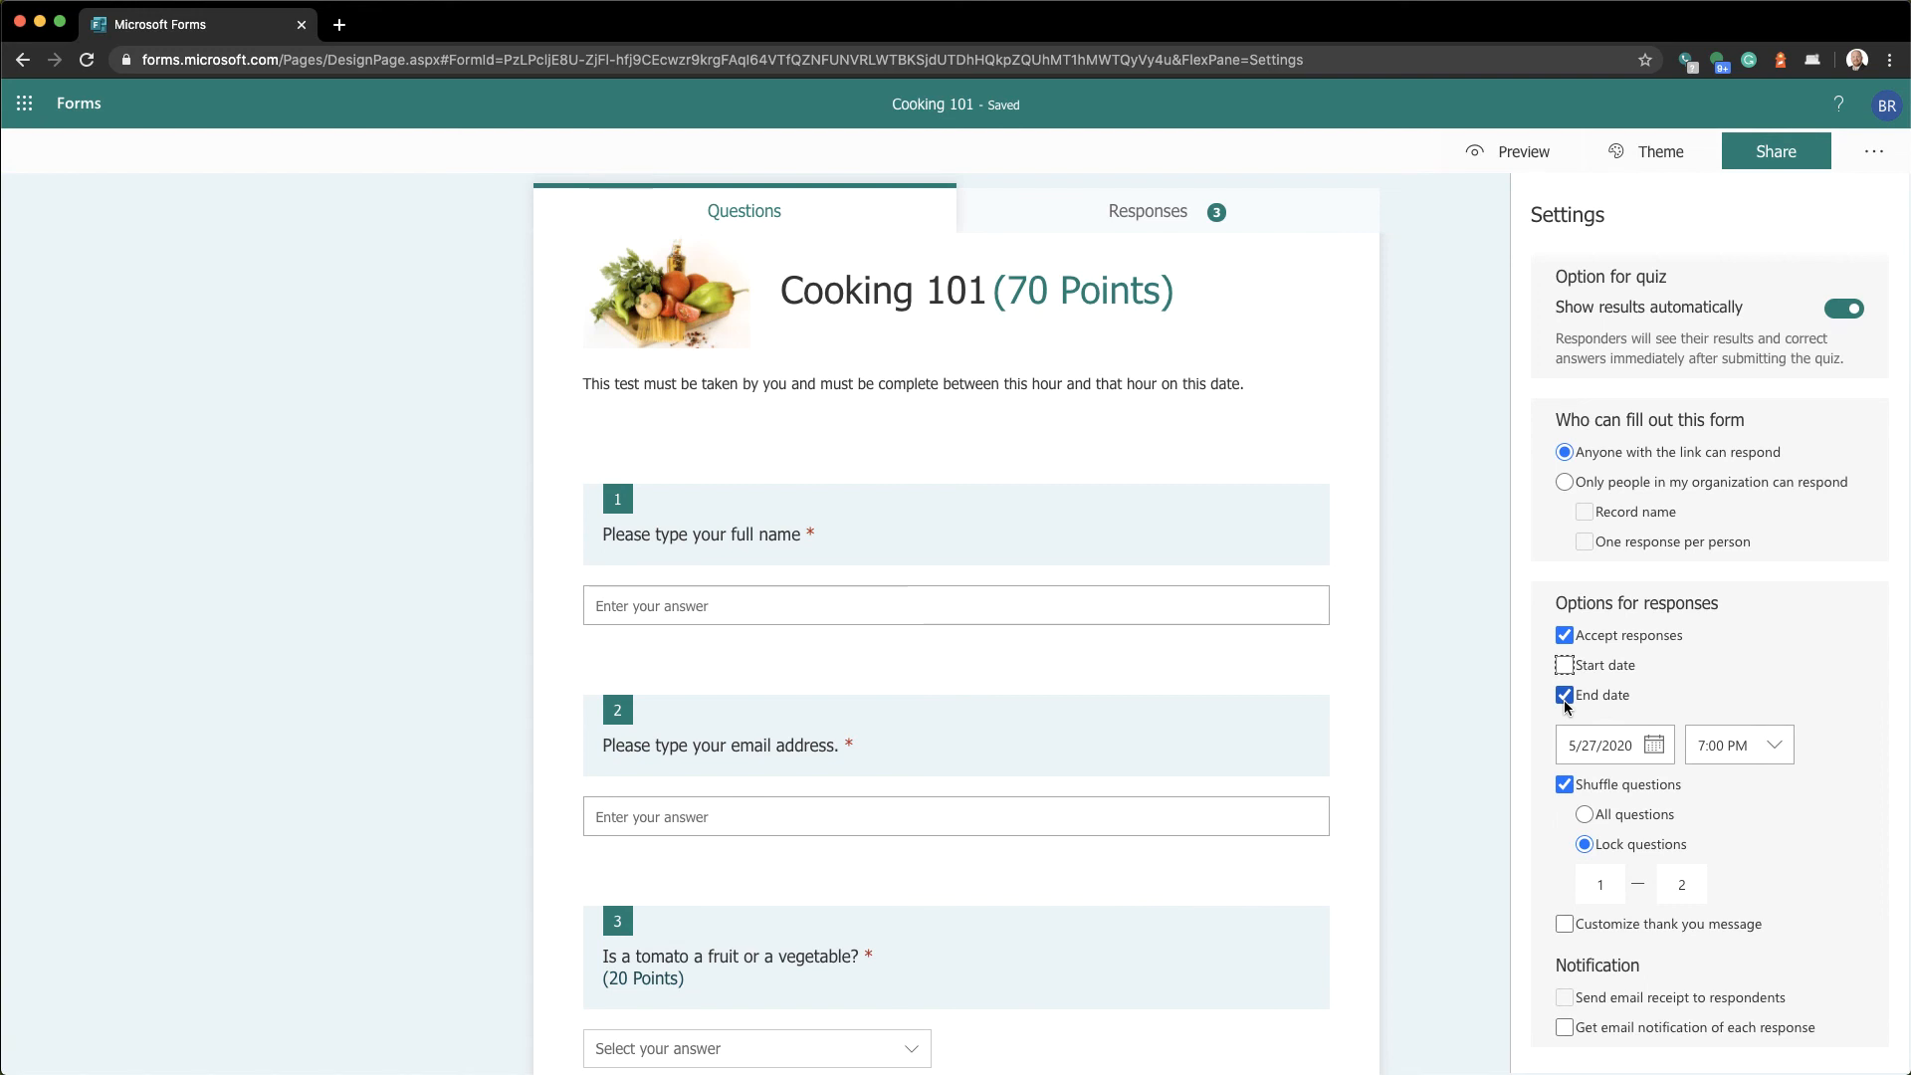
{"action": "left_click", "coordinate": [1564, 696]}
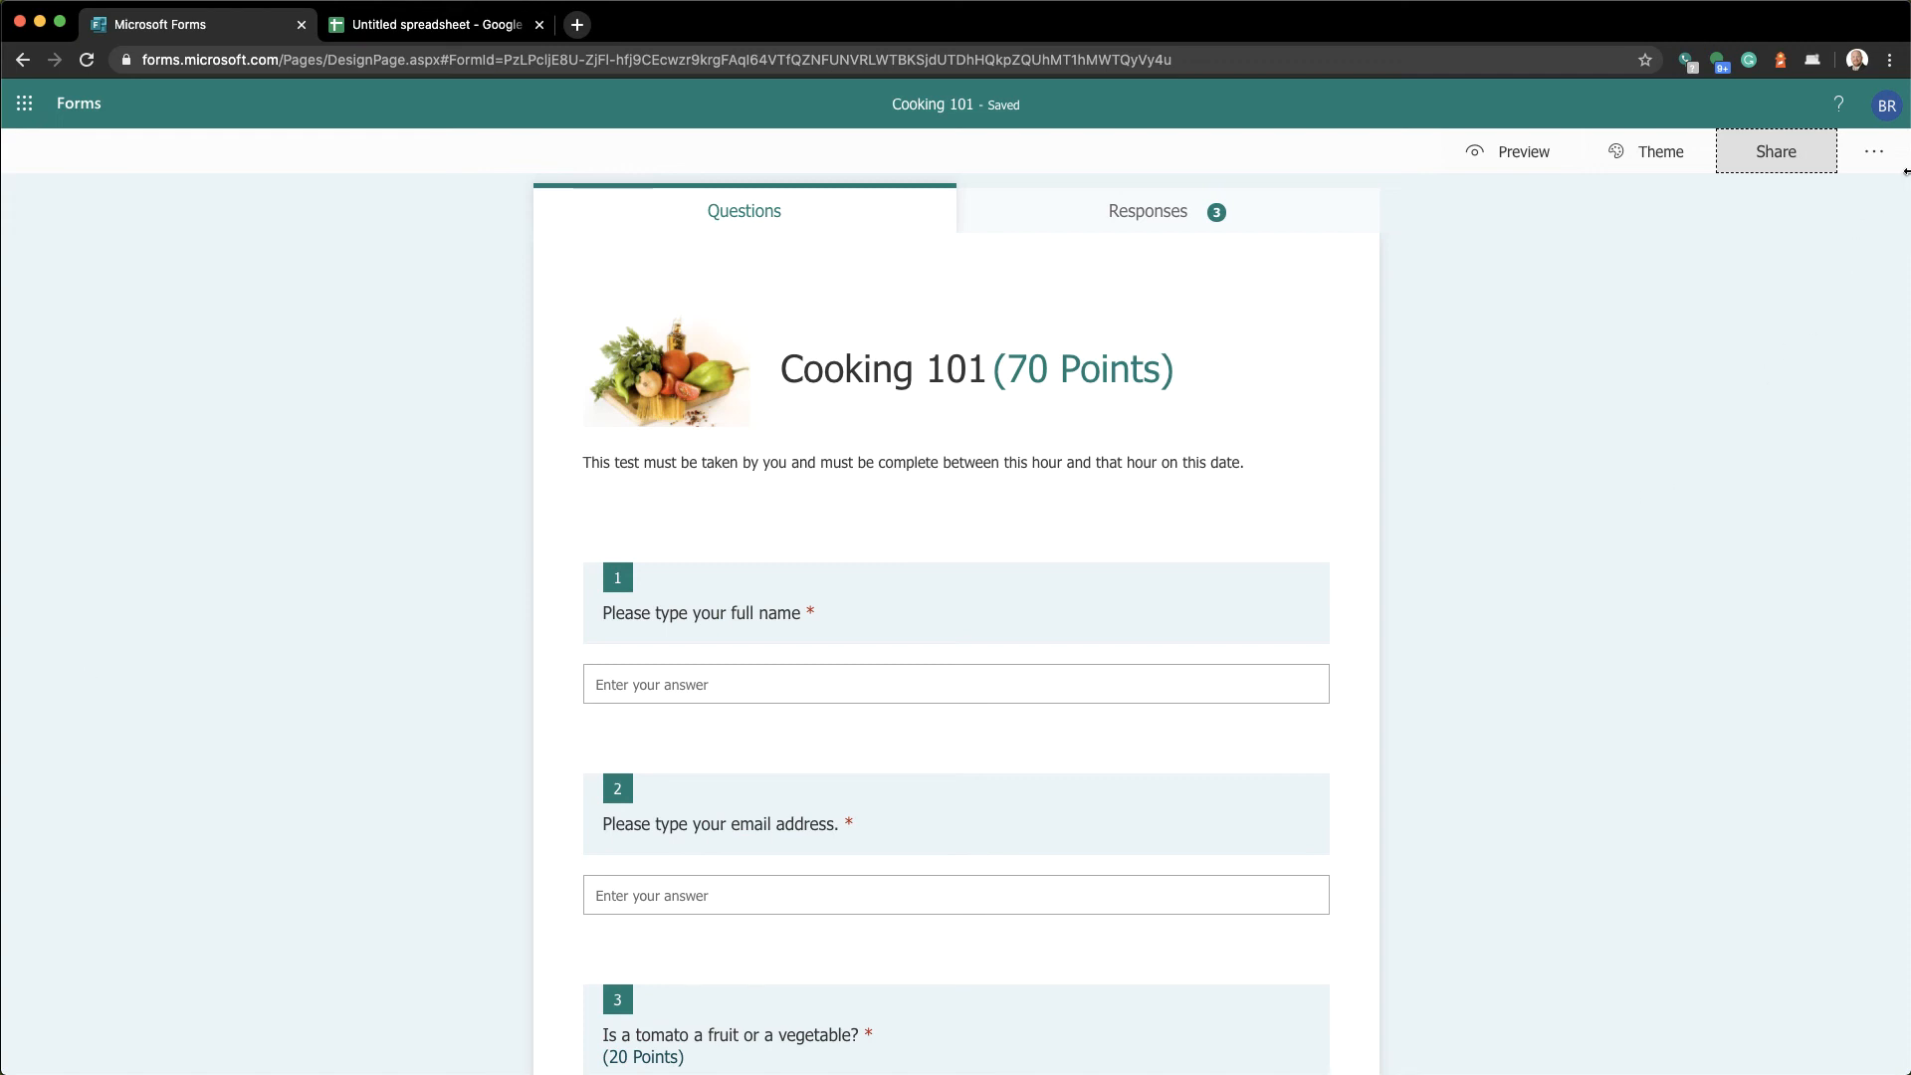
In Settings, try organization-only with one response per person, then revert to anyone with the link
{"action": "left_click", "coordinate": [1879, 162]}
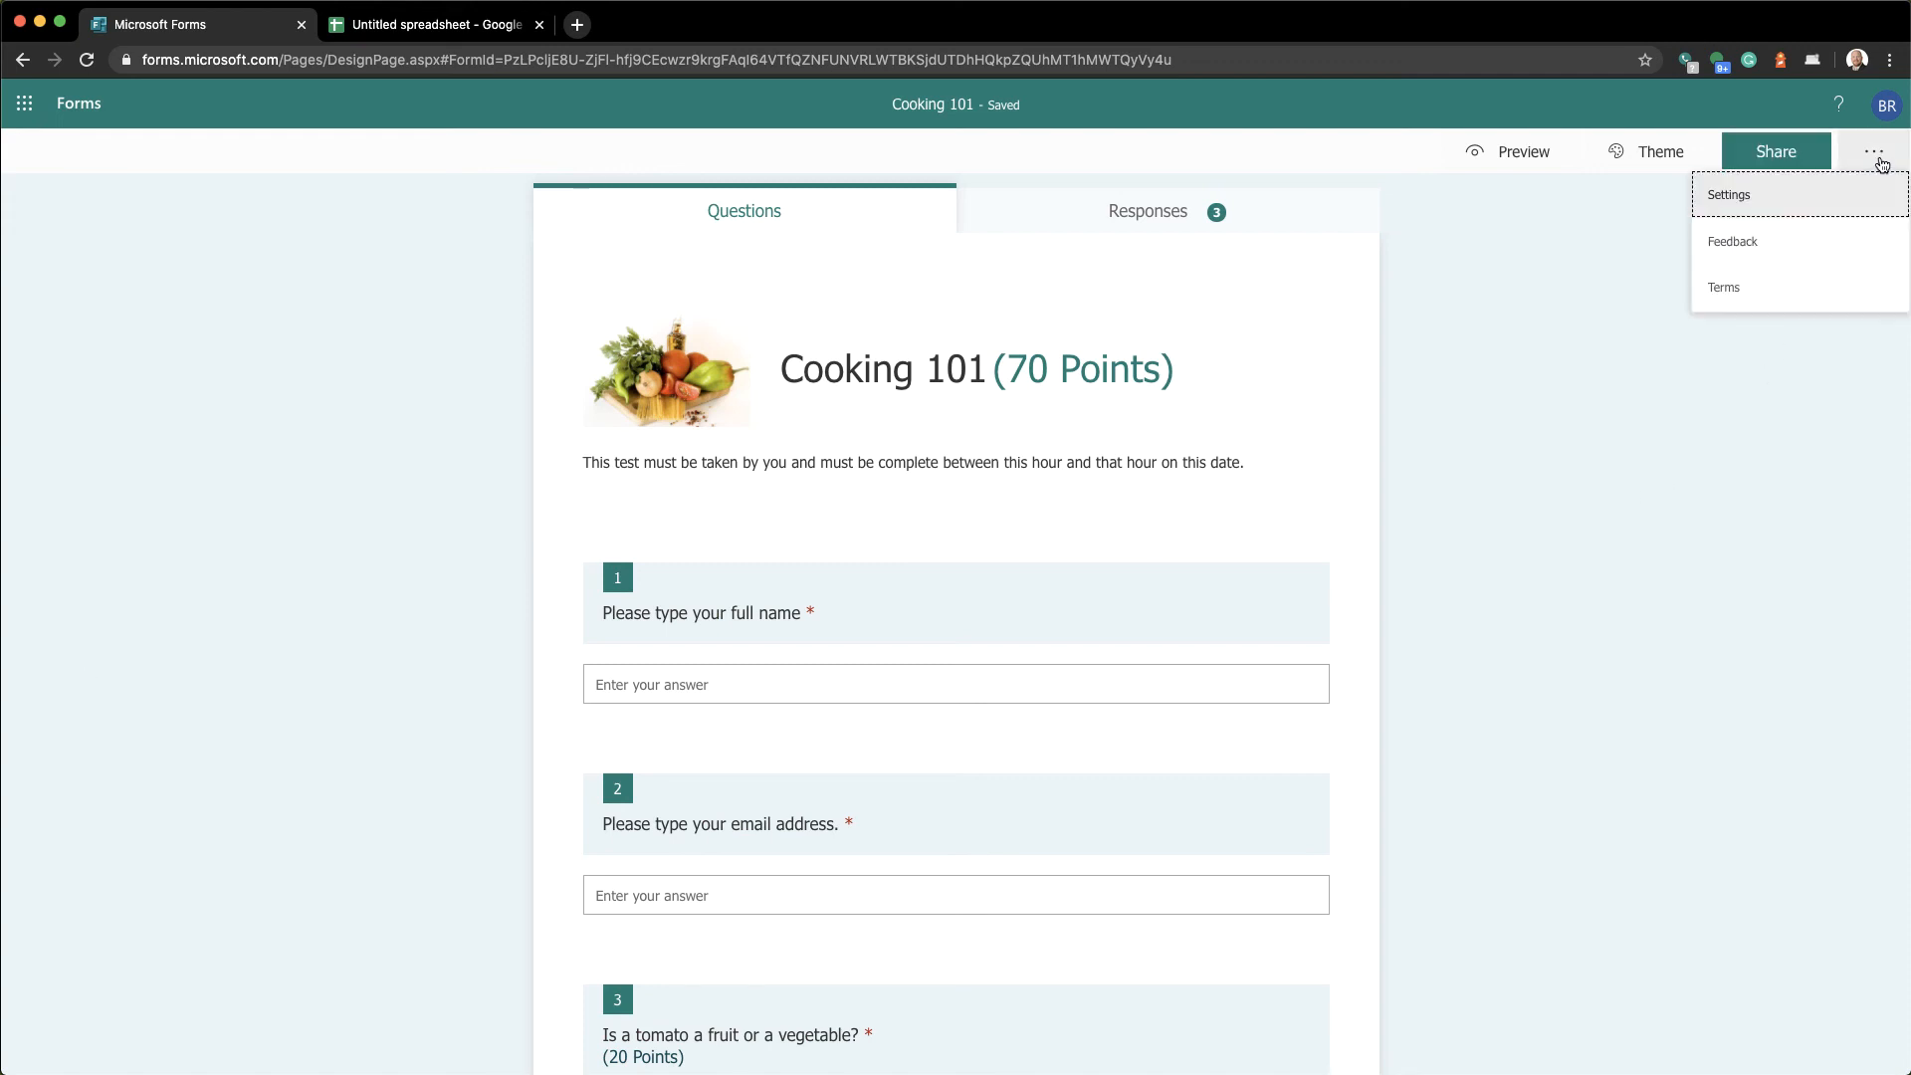
{"action": "left_click", "coordinate": [1773, 208]}
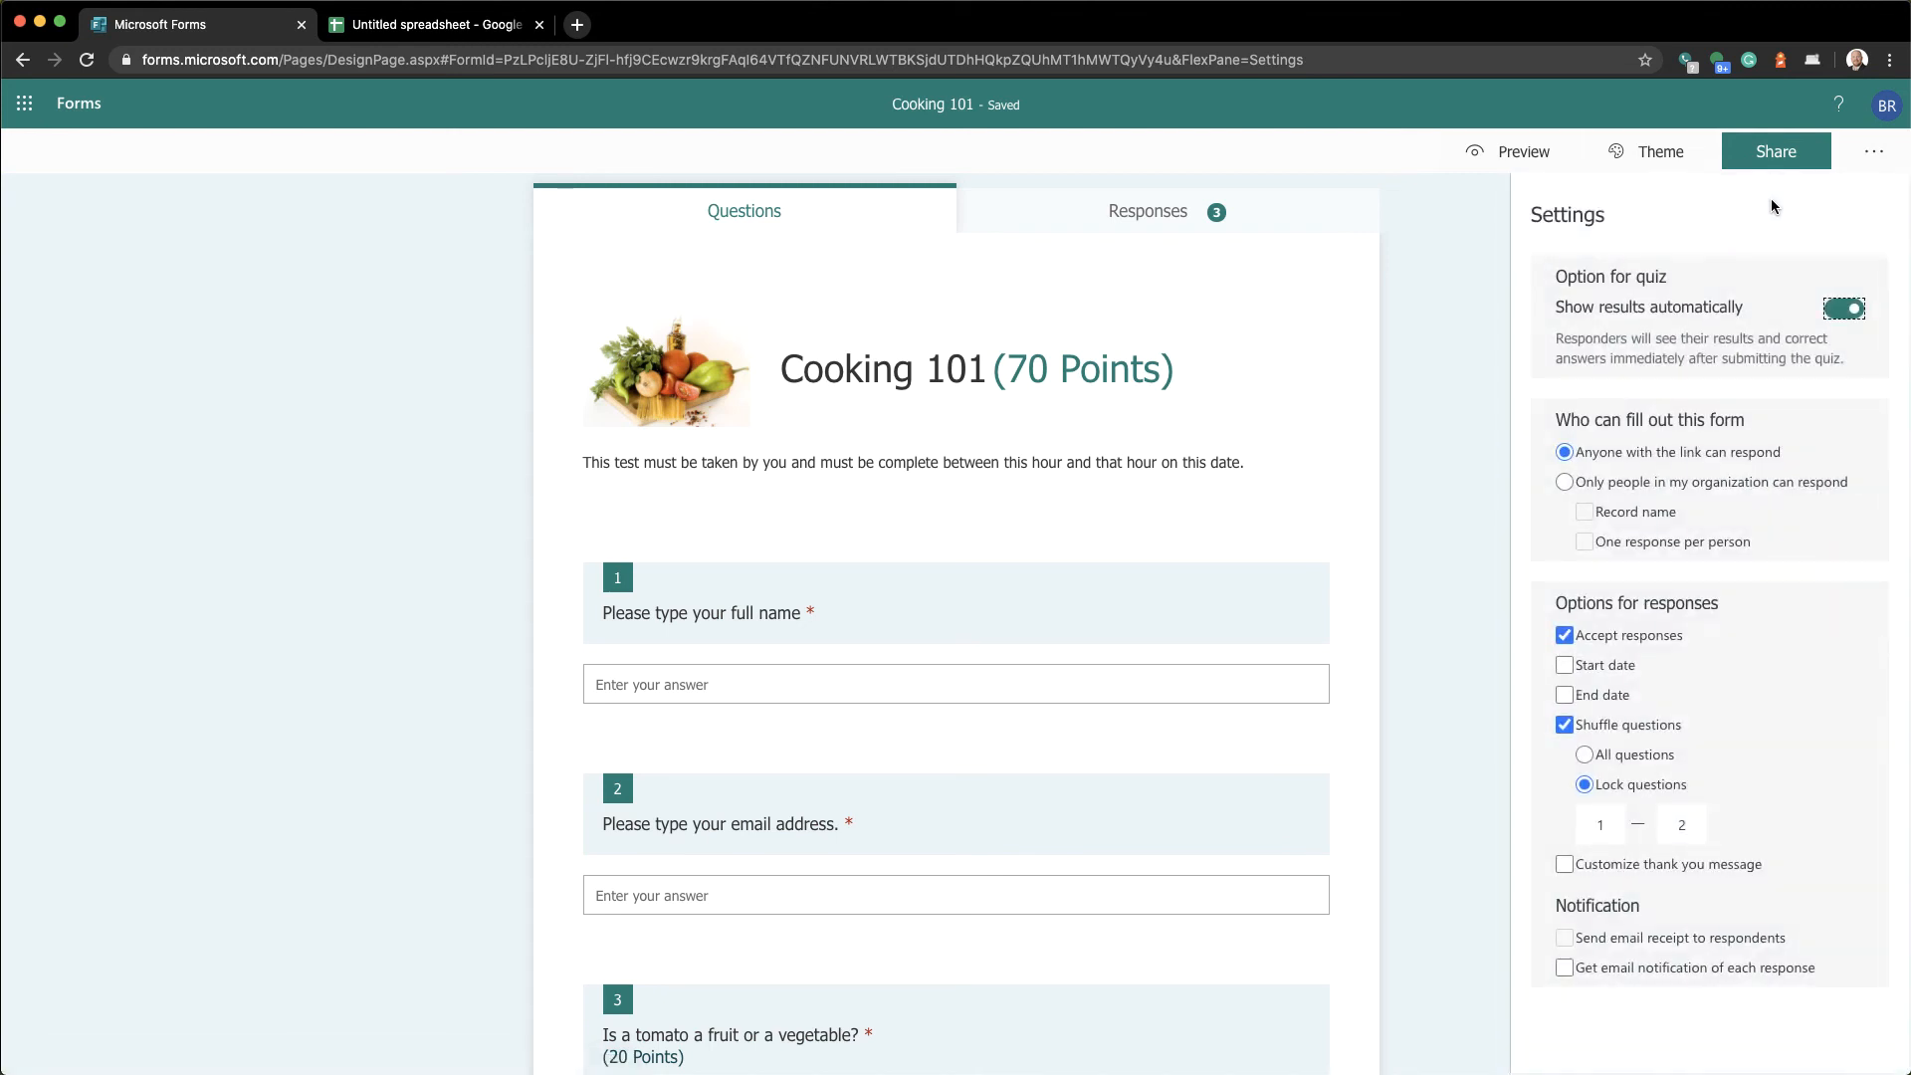
{"action": "left_click", "coordinate": [1692, 488]}
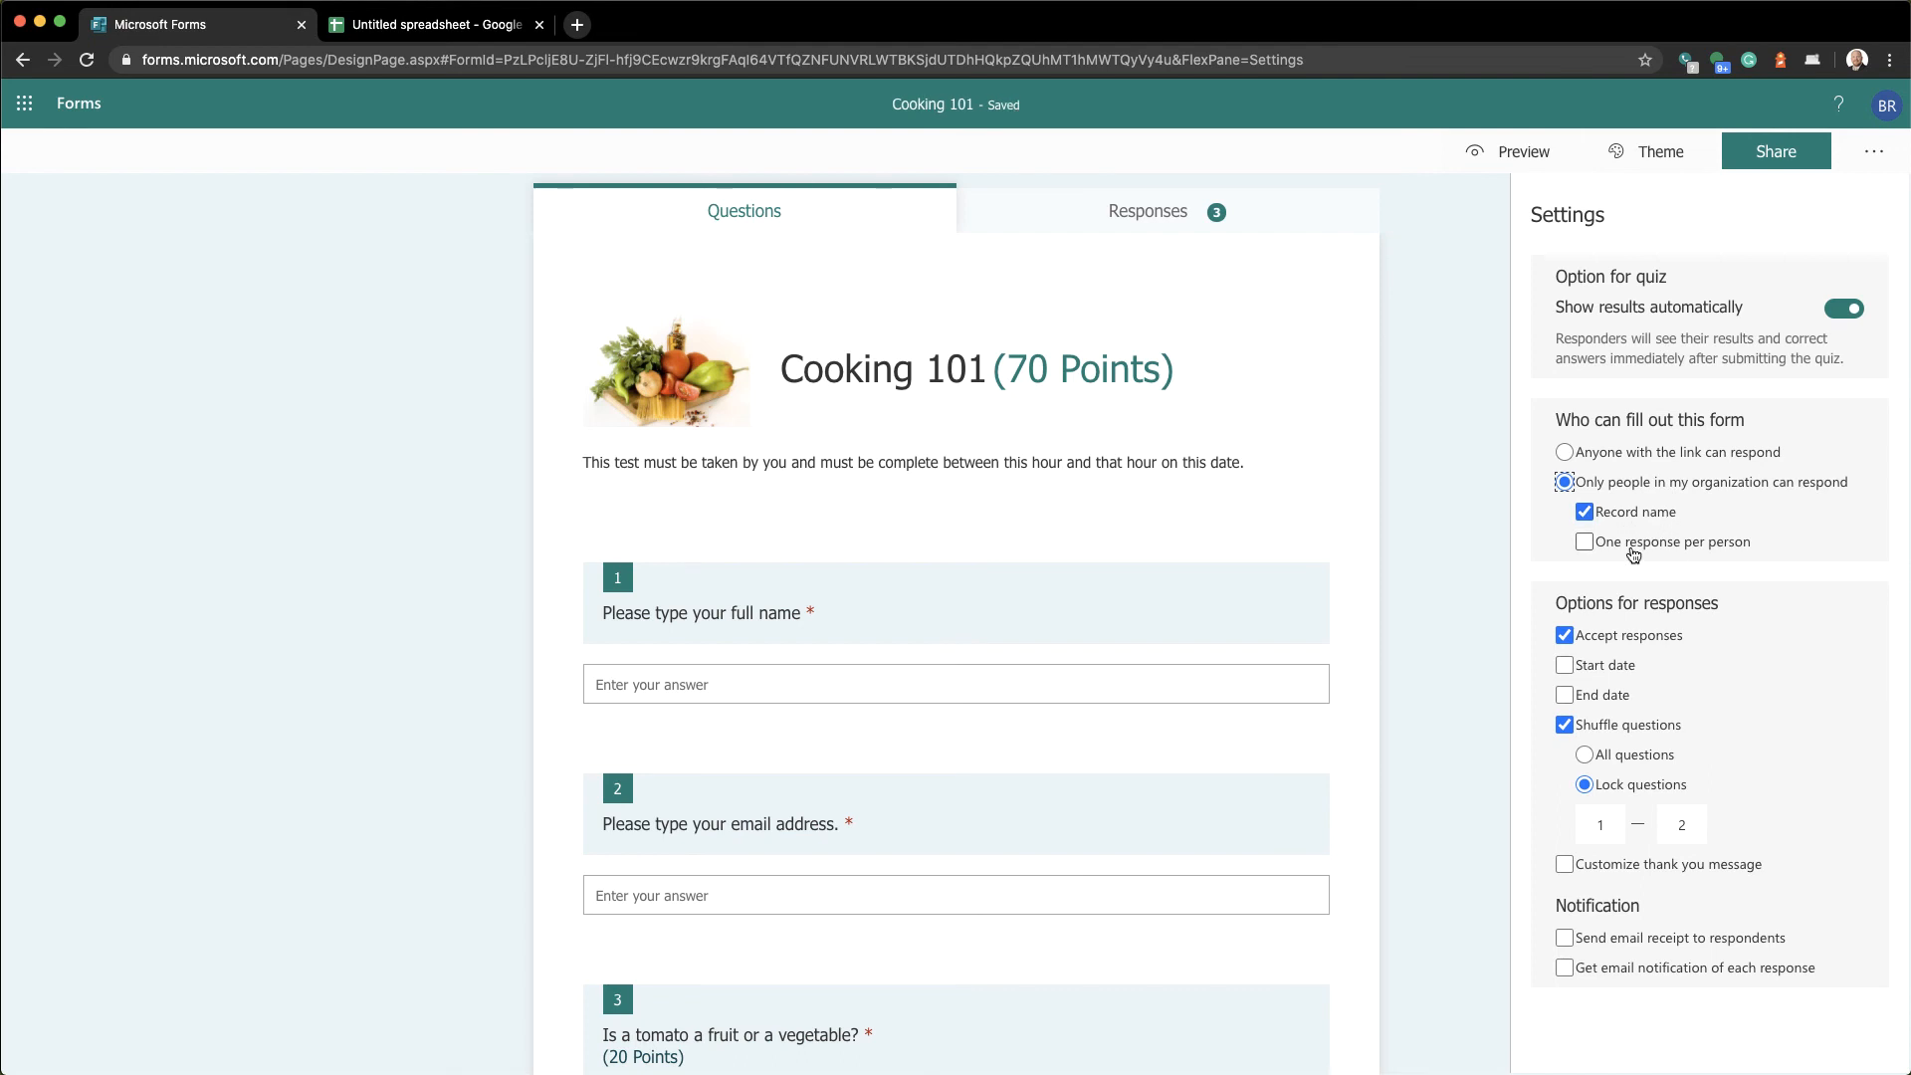
{"action": "left_click", "coordinate": [1634, 555]}
{"action": "left_click", "coordinate": [1624, 458]}
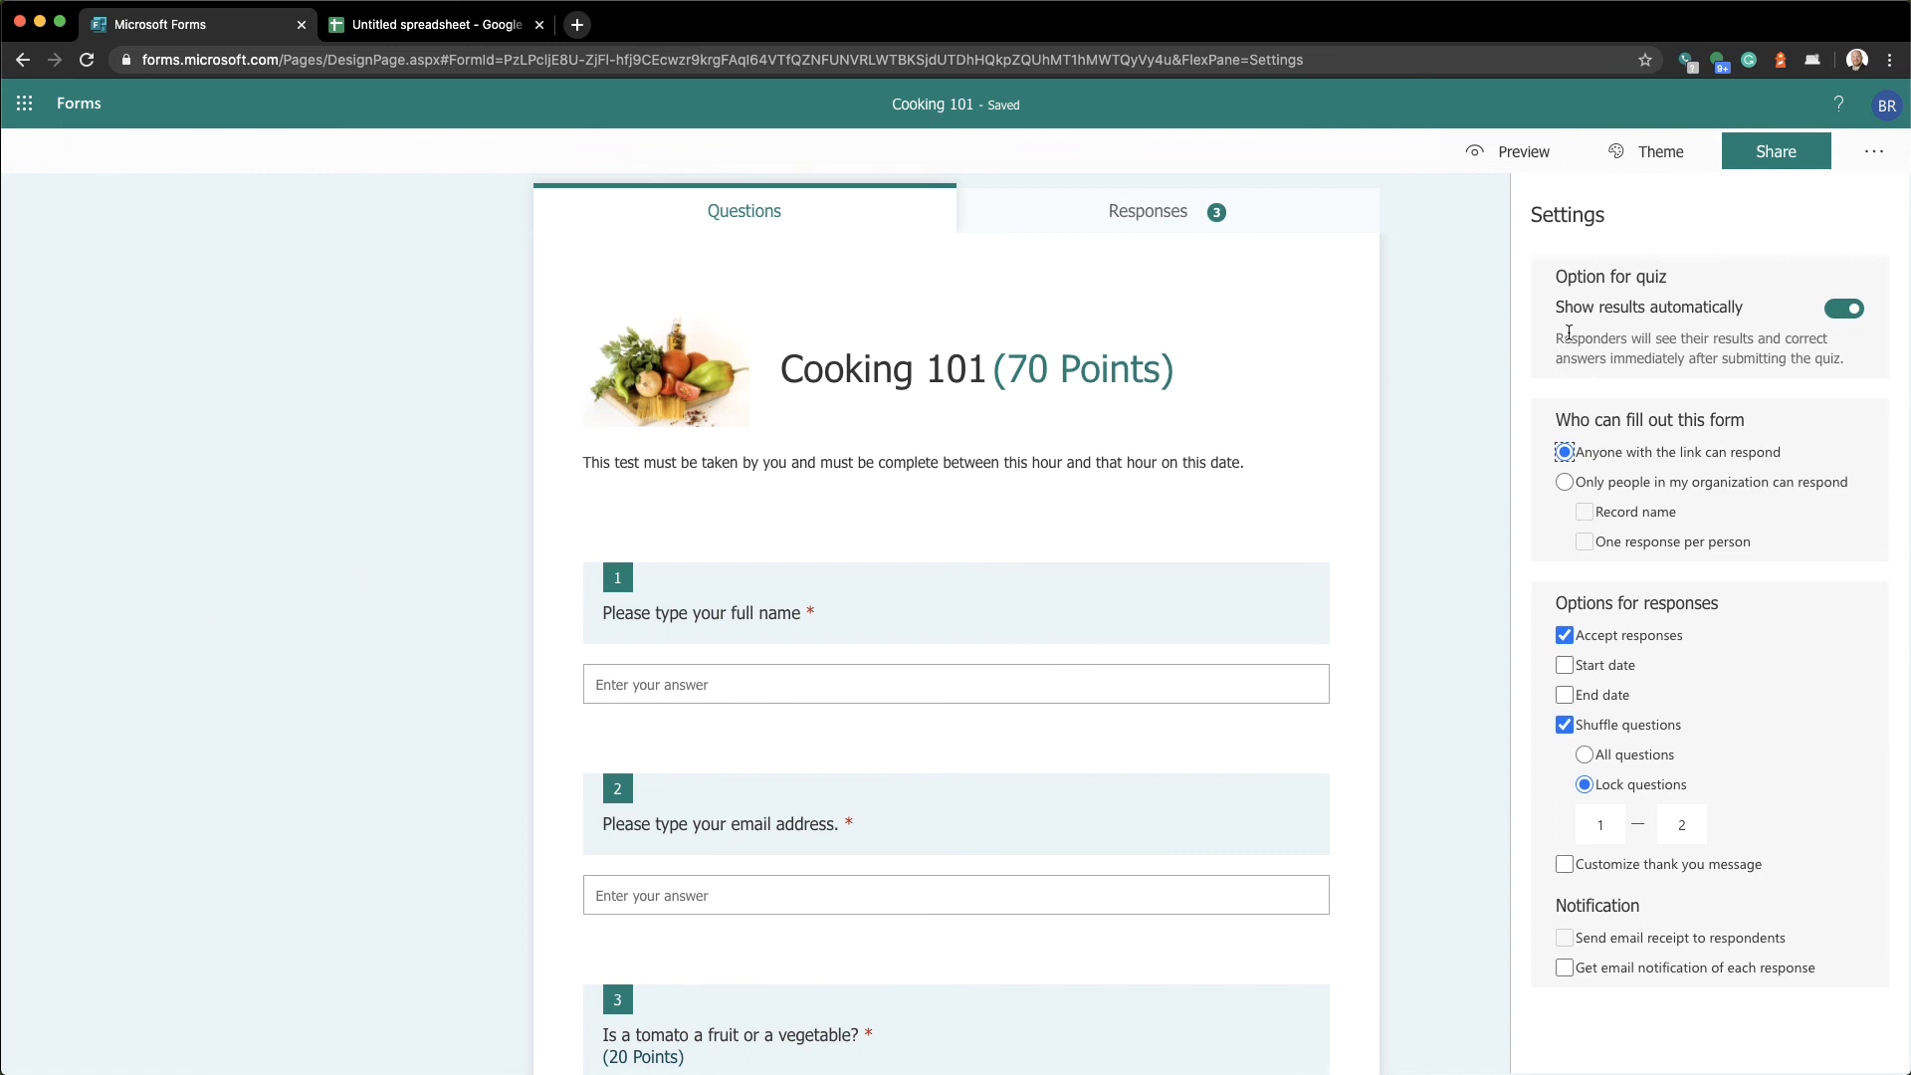
Open Share and copy the Cooking 101 response link
{"action": "left_click", "coordinate": [1782, 165]}
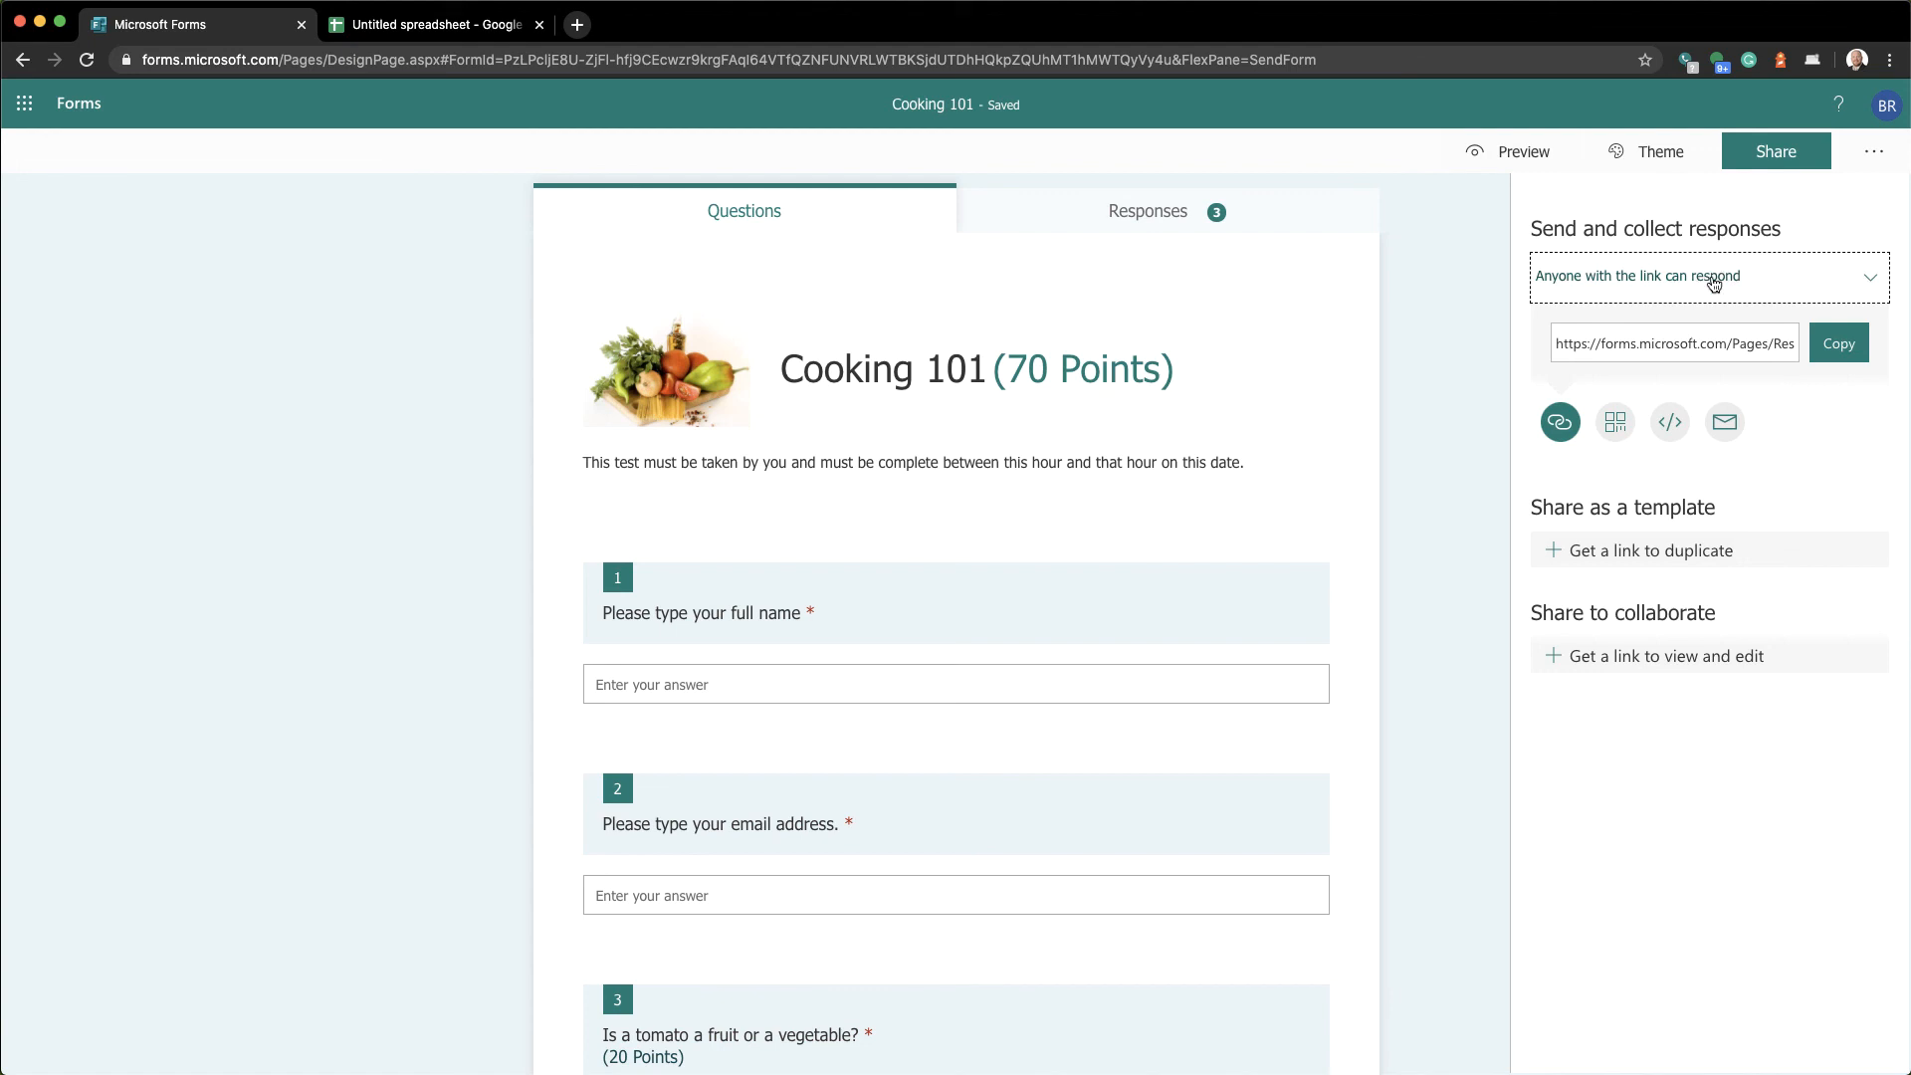
{"action": "left_click", "coordinate": [1826, 345]}
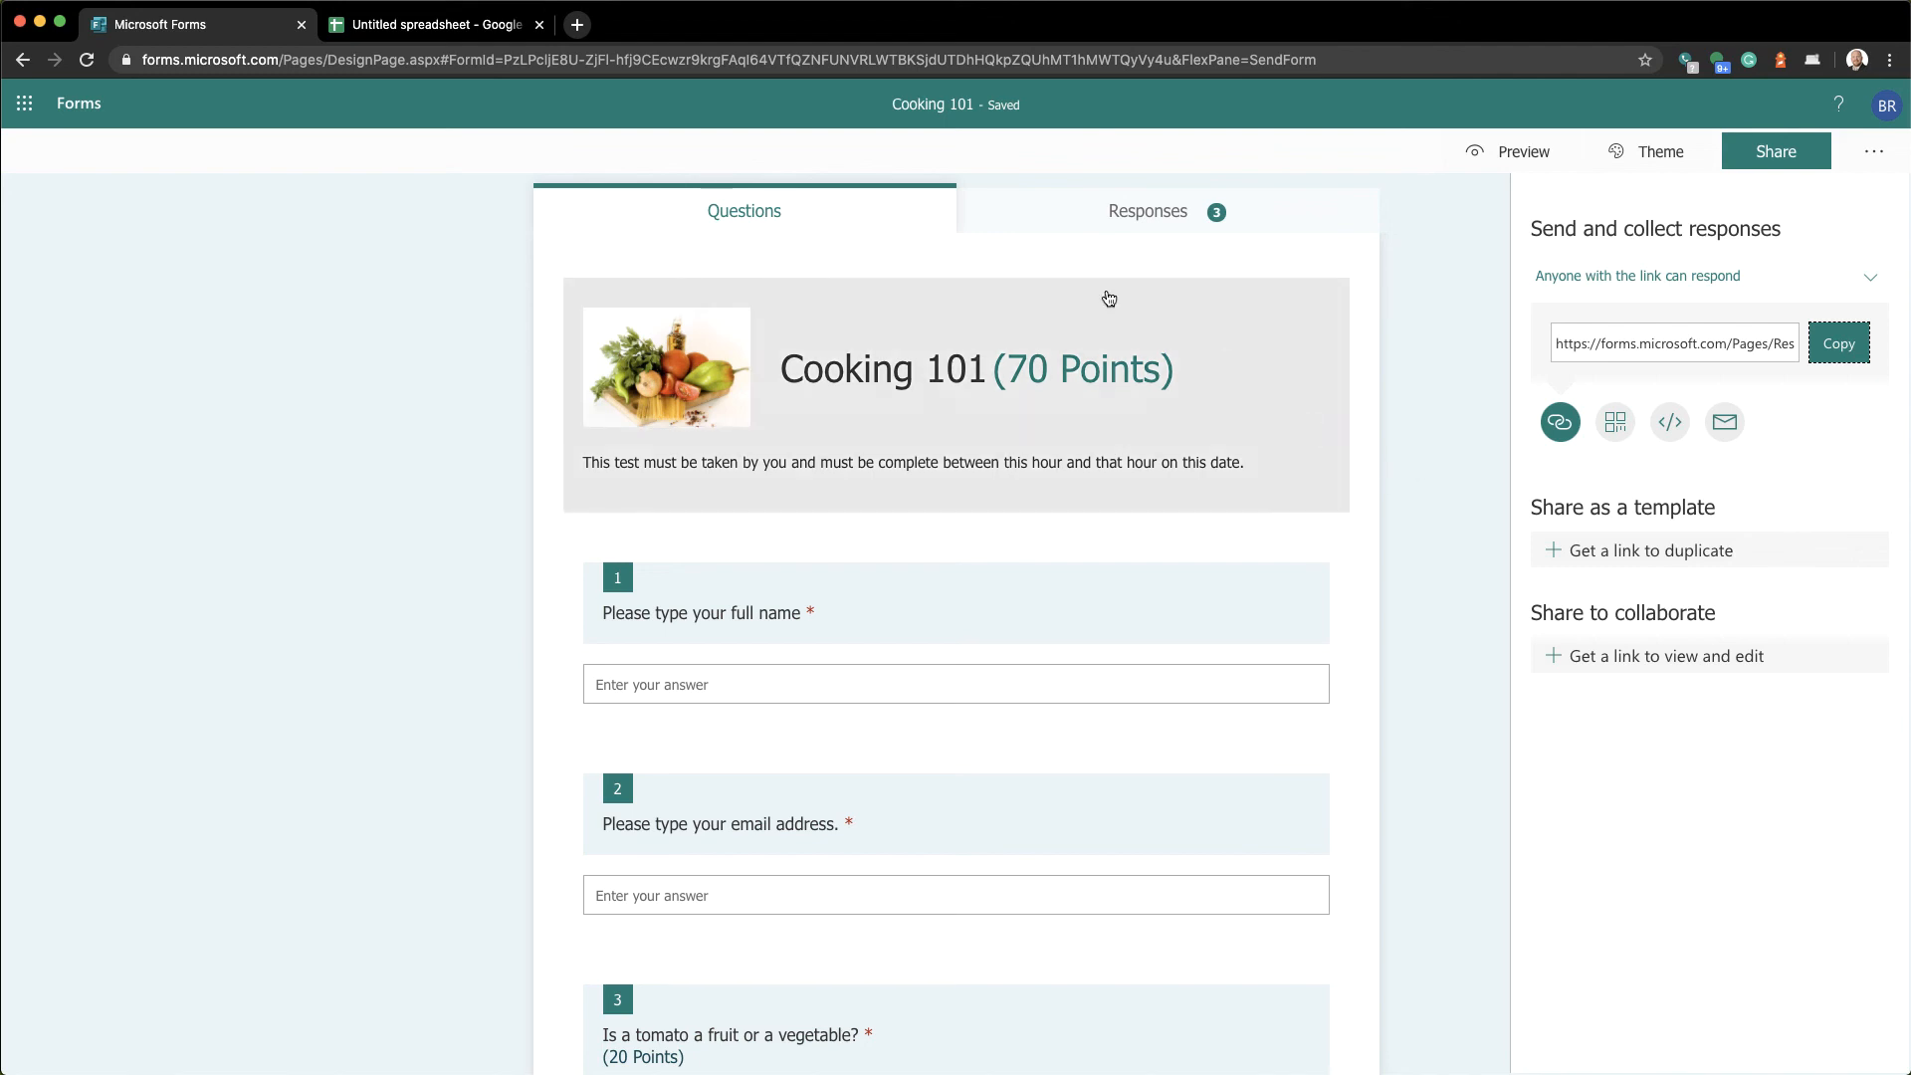
In the student spreadsheet, enter codes 3421, 9873, 101 and 6573 into D2:D5
{"action": "left_click", "coordinate": [458, 37]}
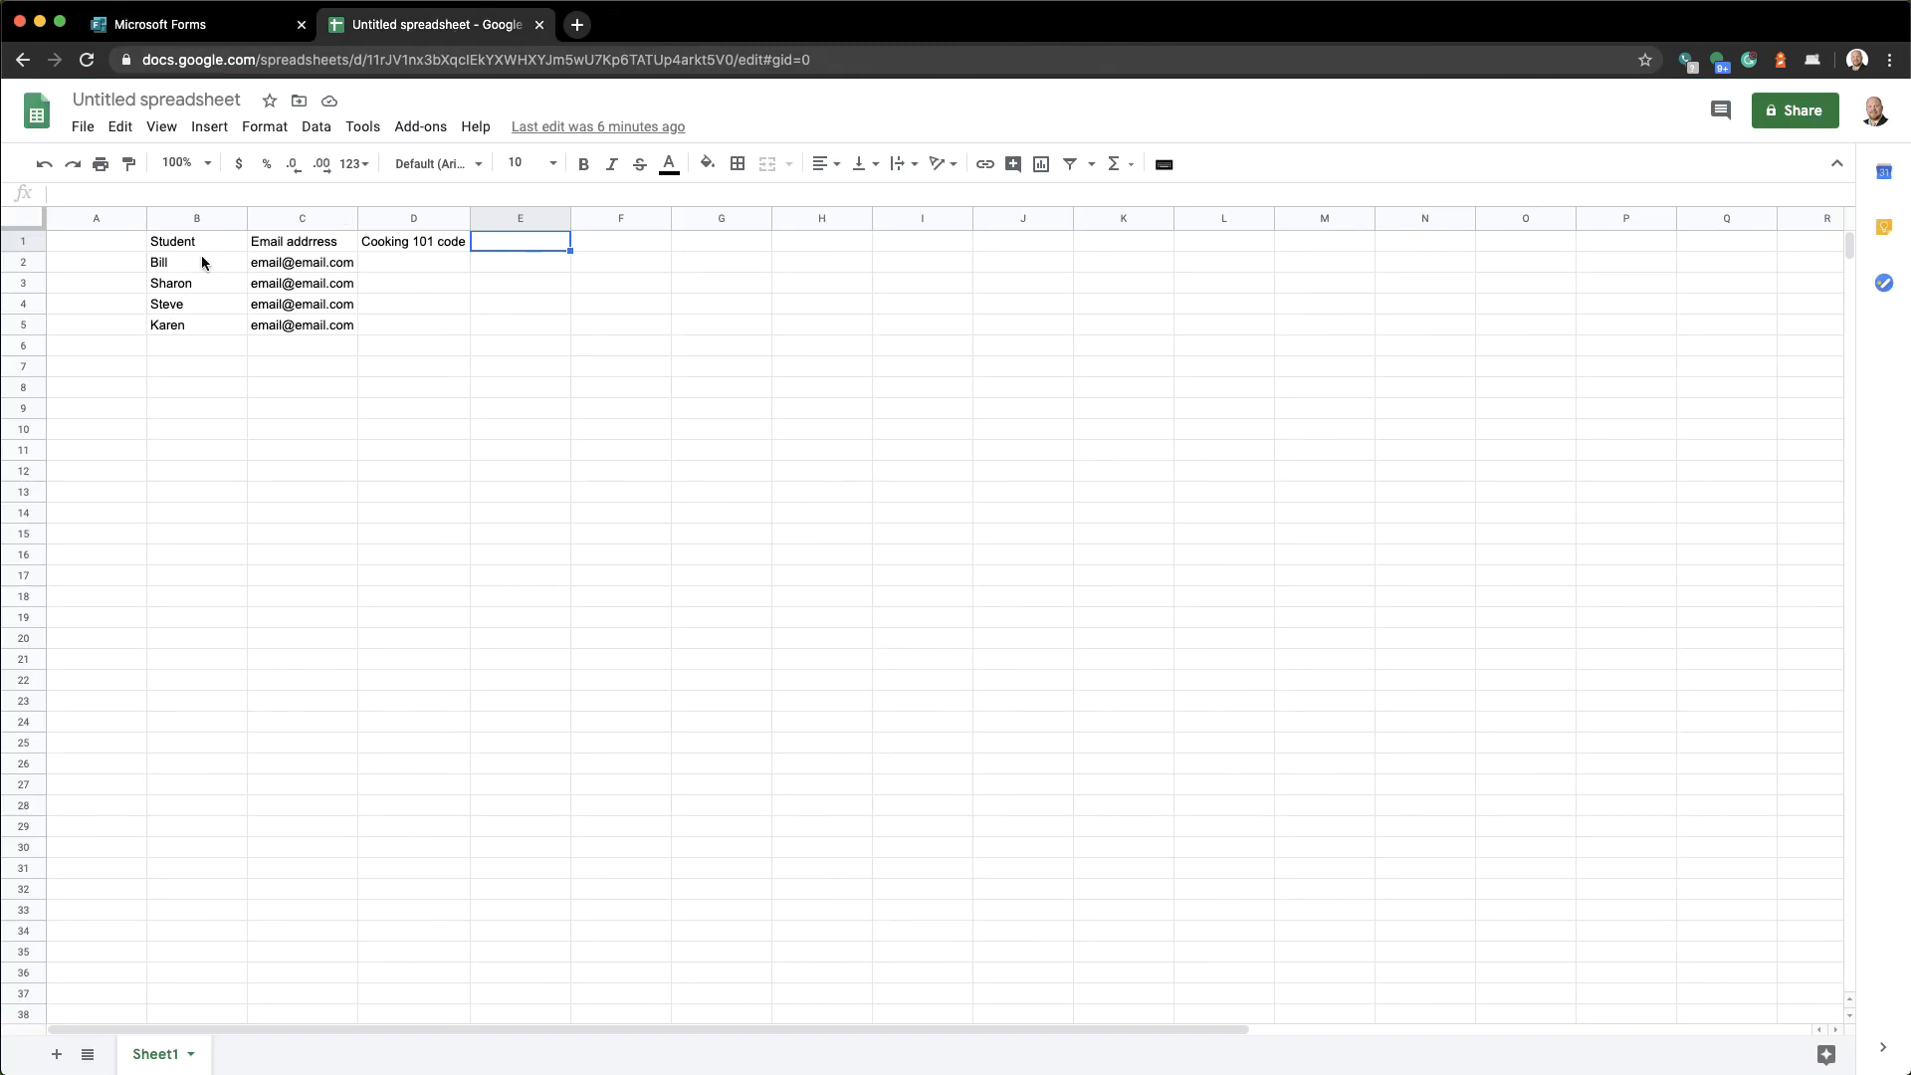
{"action": "left_click_drag", "start_coordinate": [200, 262], "coordinate": [202, 330]}
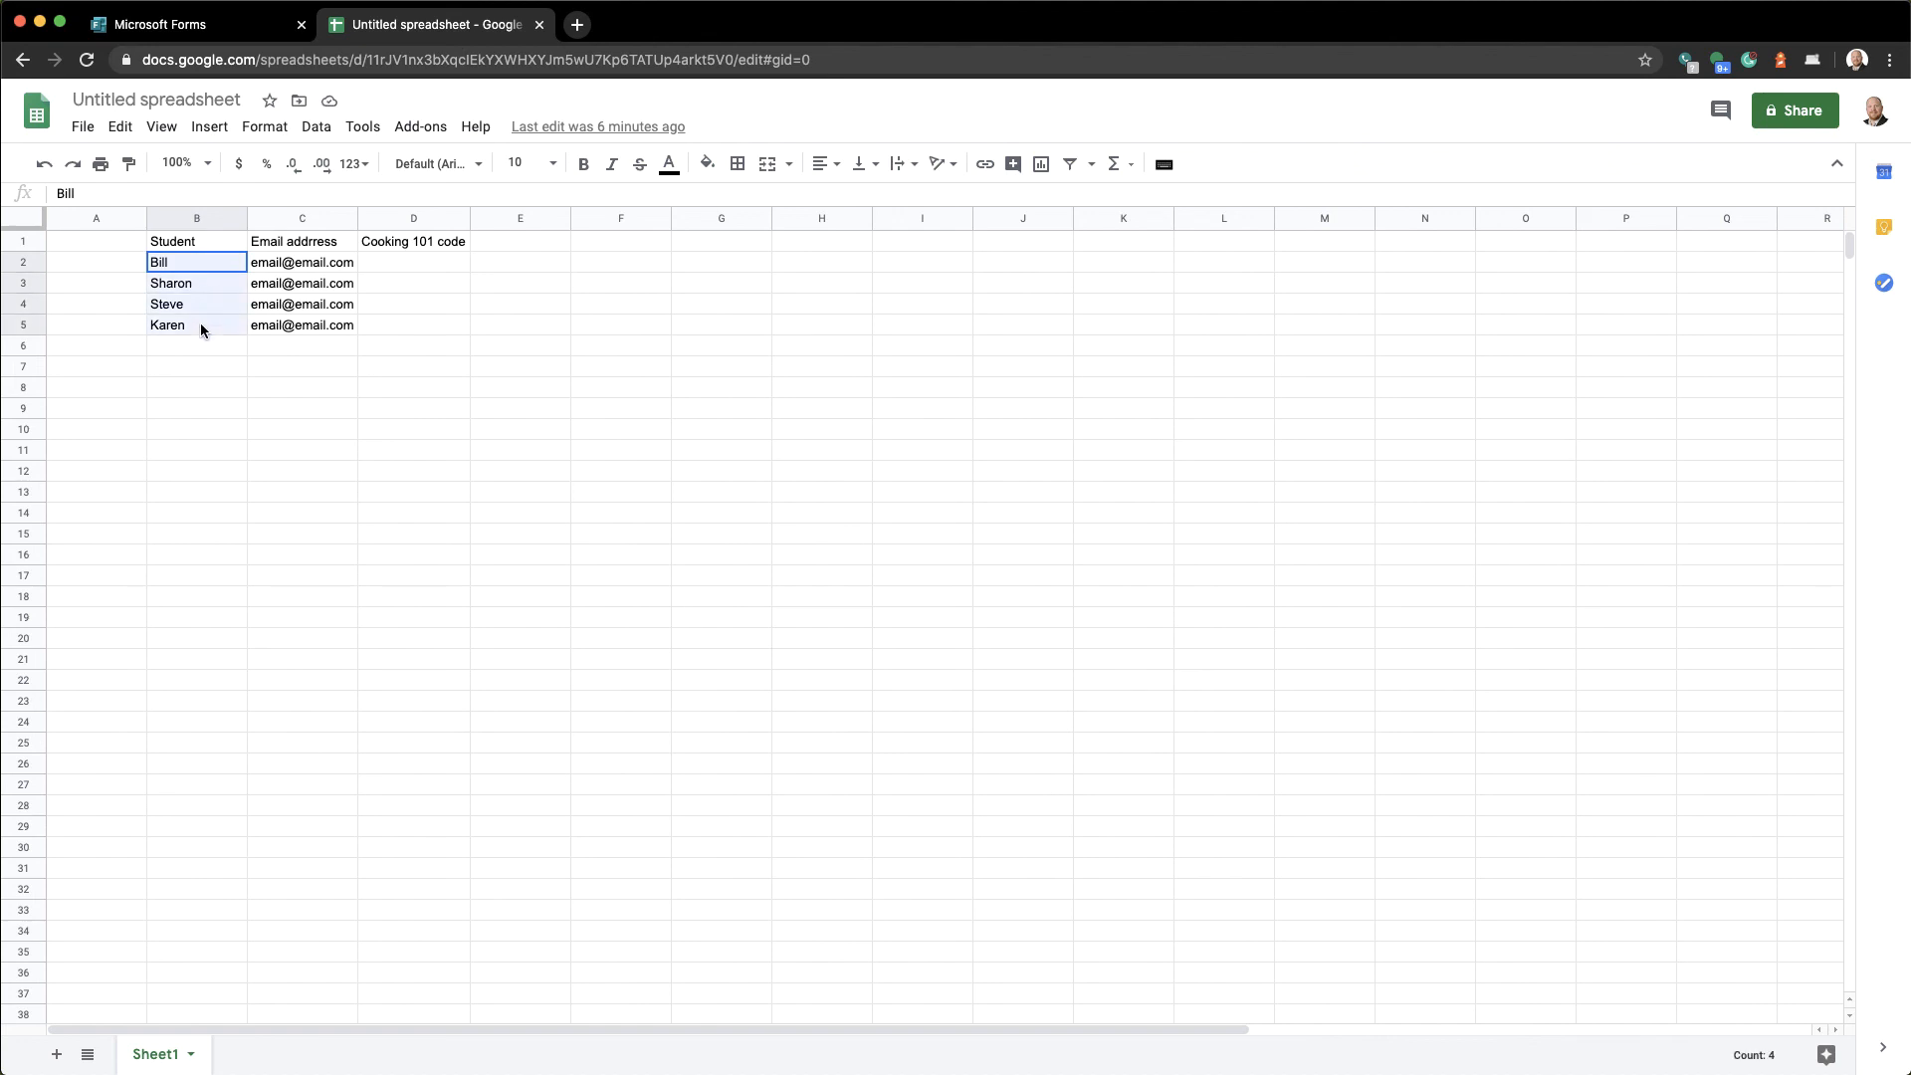
{"action": "left_click_drag", "start_coordinate": [298, 264], "coordinate": [302, 327]}
{"action": "left_click", "coordinate": [397, 259]}
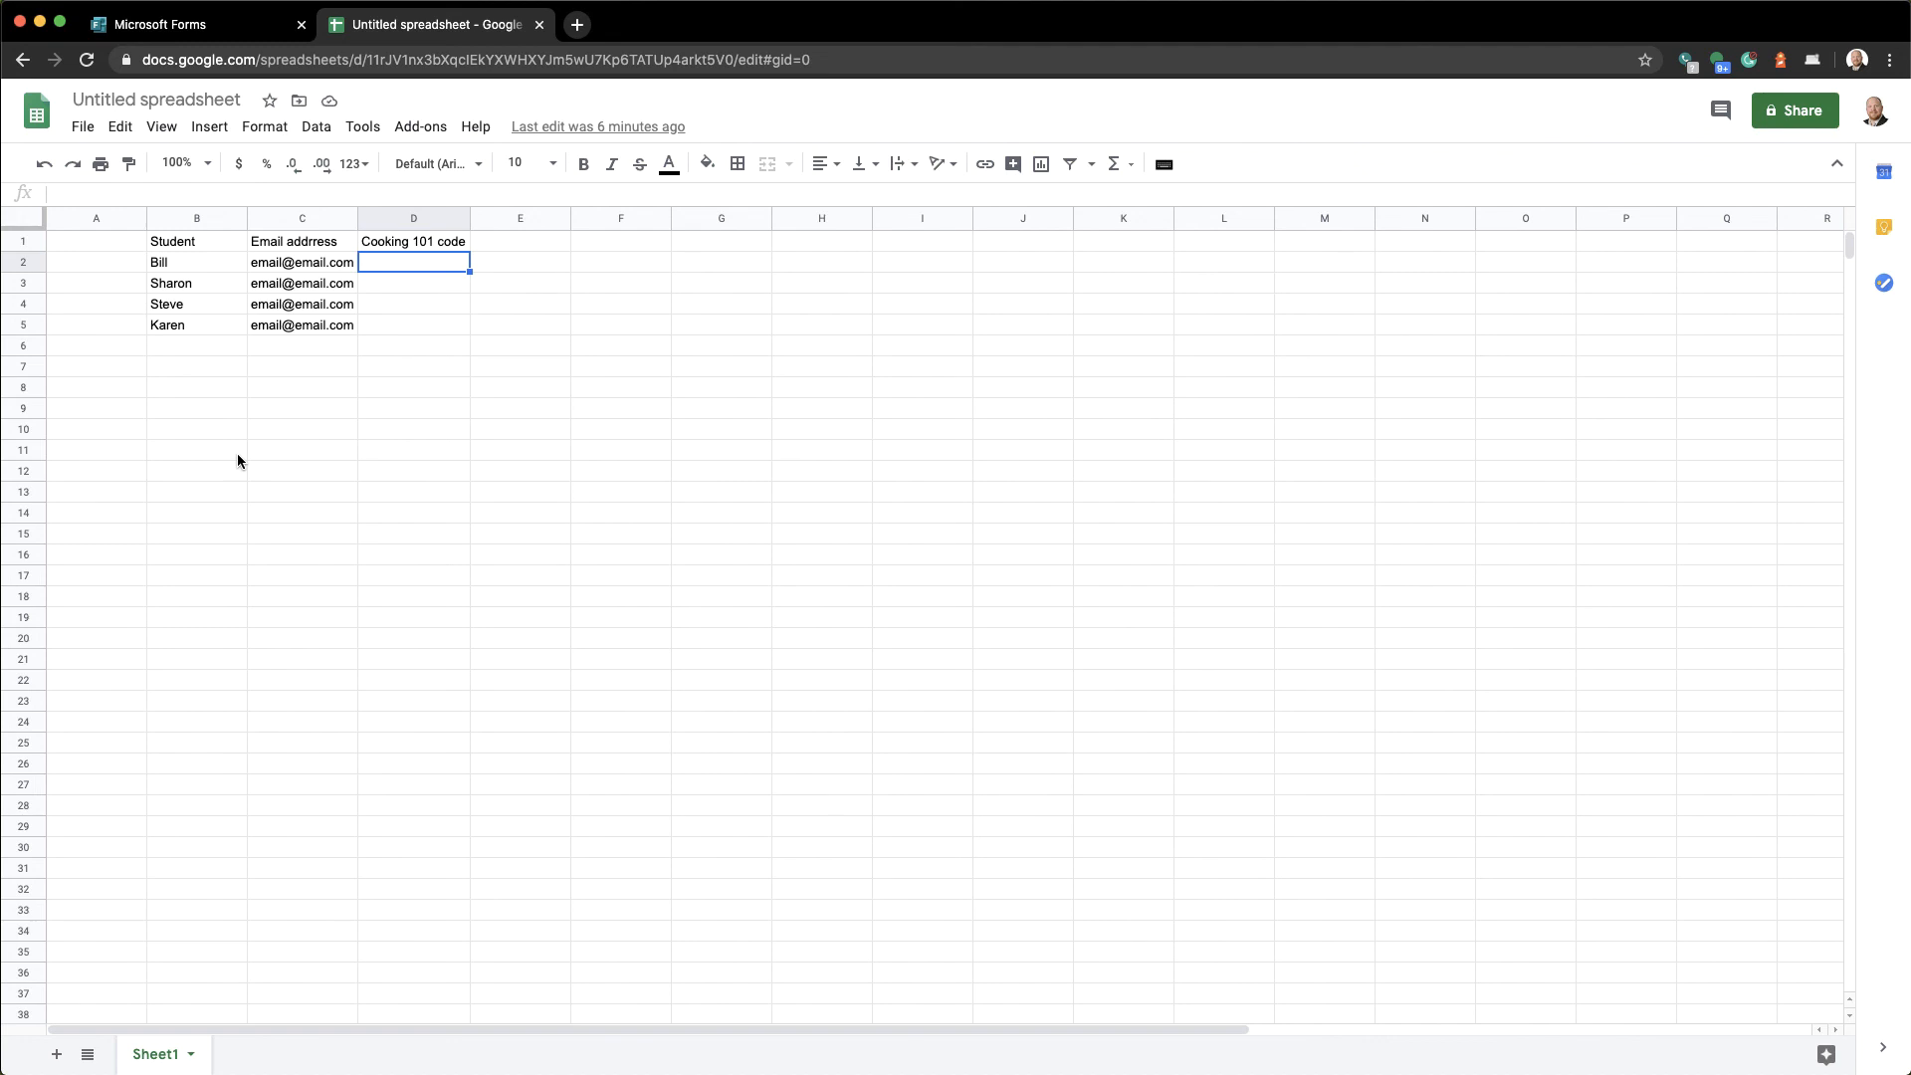
{"action": "type", "text": "3421"}
{"action": "key", "text": "Return"}
{"action": "type", "text": "9873"}
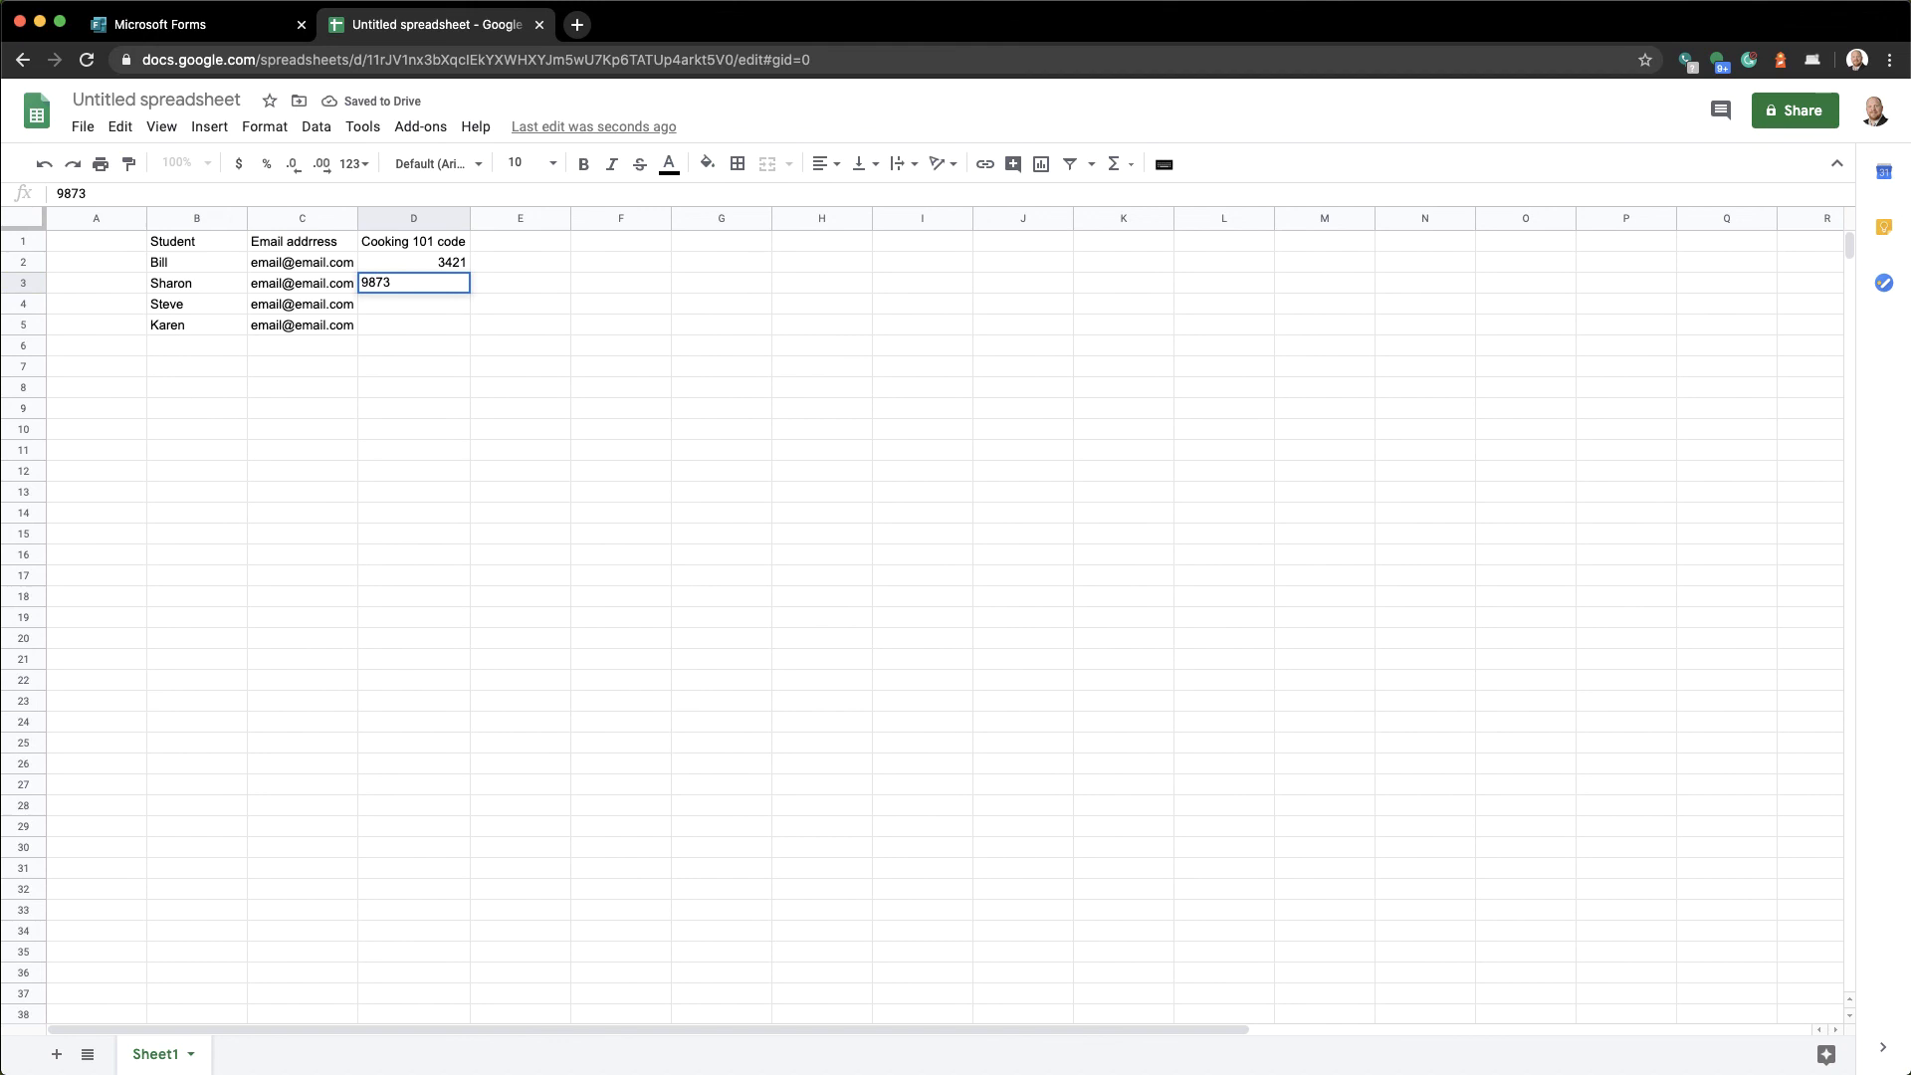
{"action": "key", "text": "Return"}
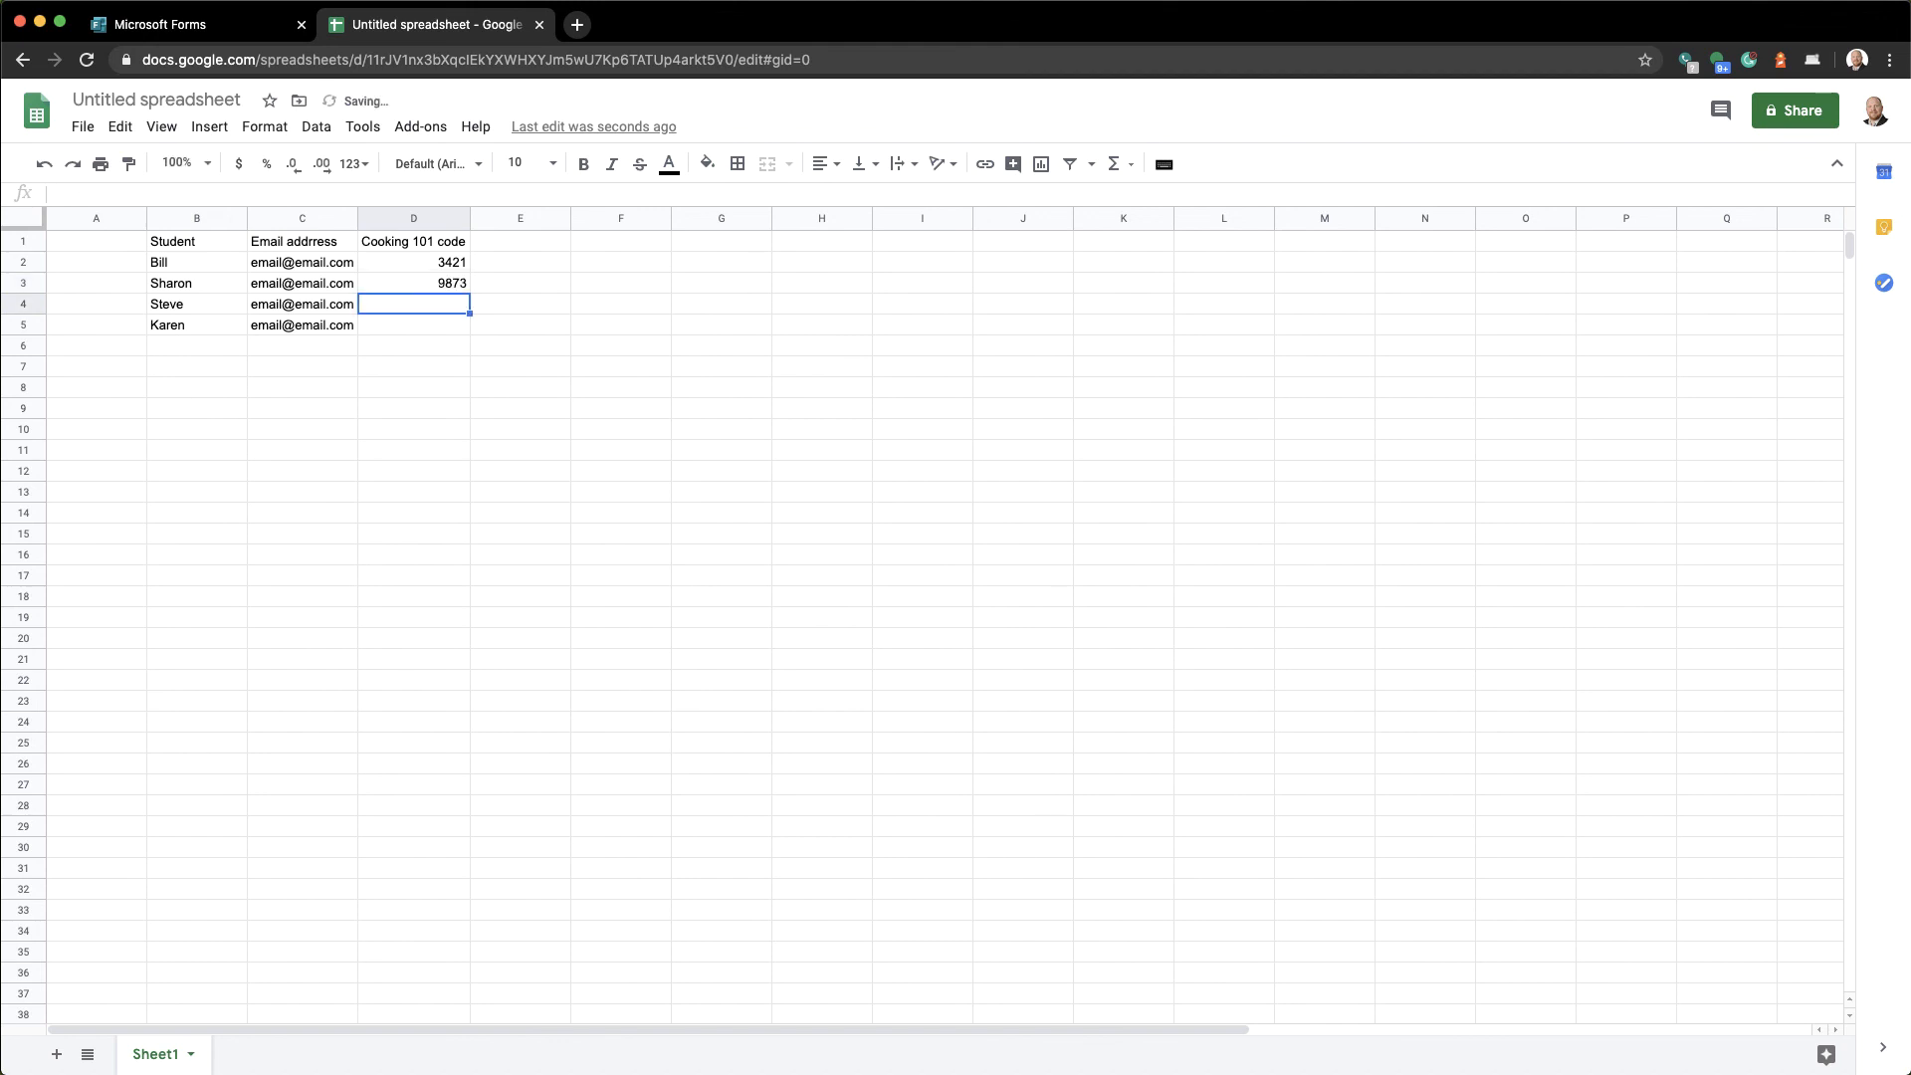
{"action": "type", "text": "101"}
{"action": "key", "text": "Return"}
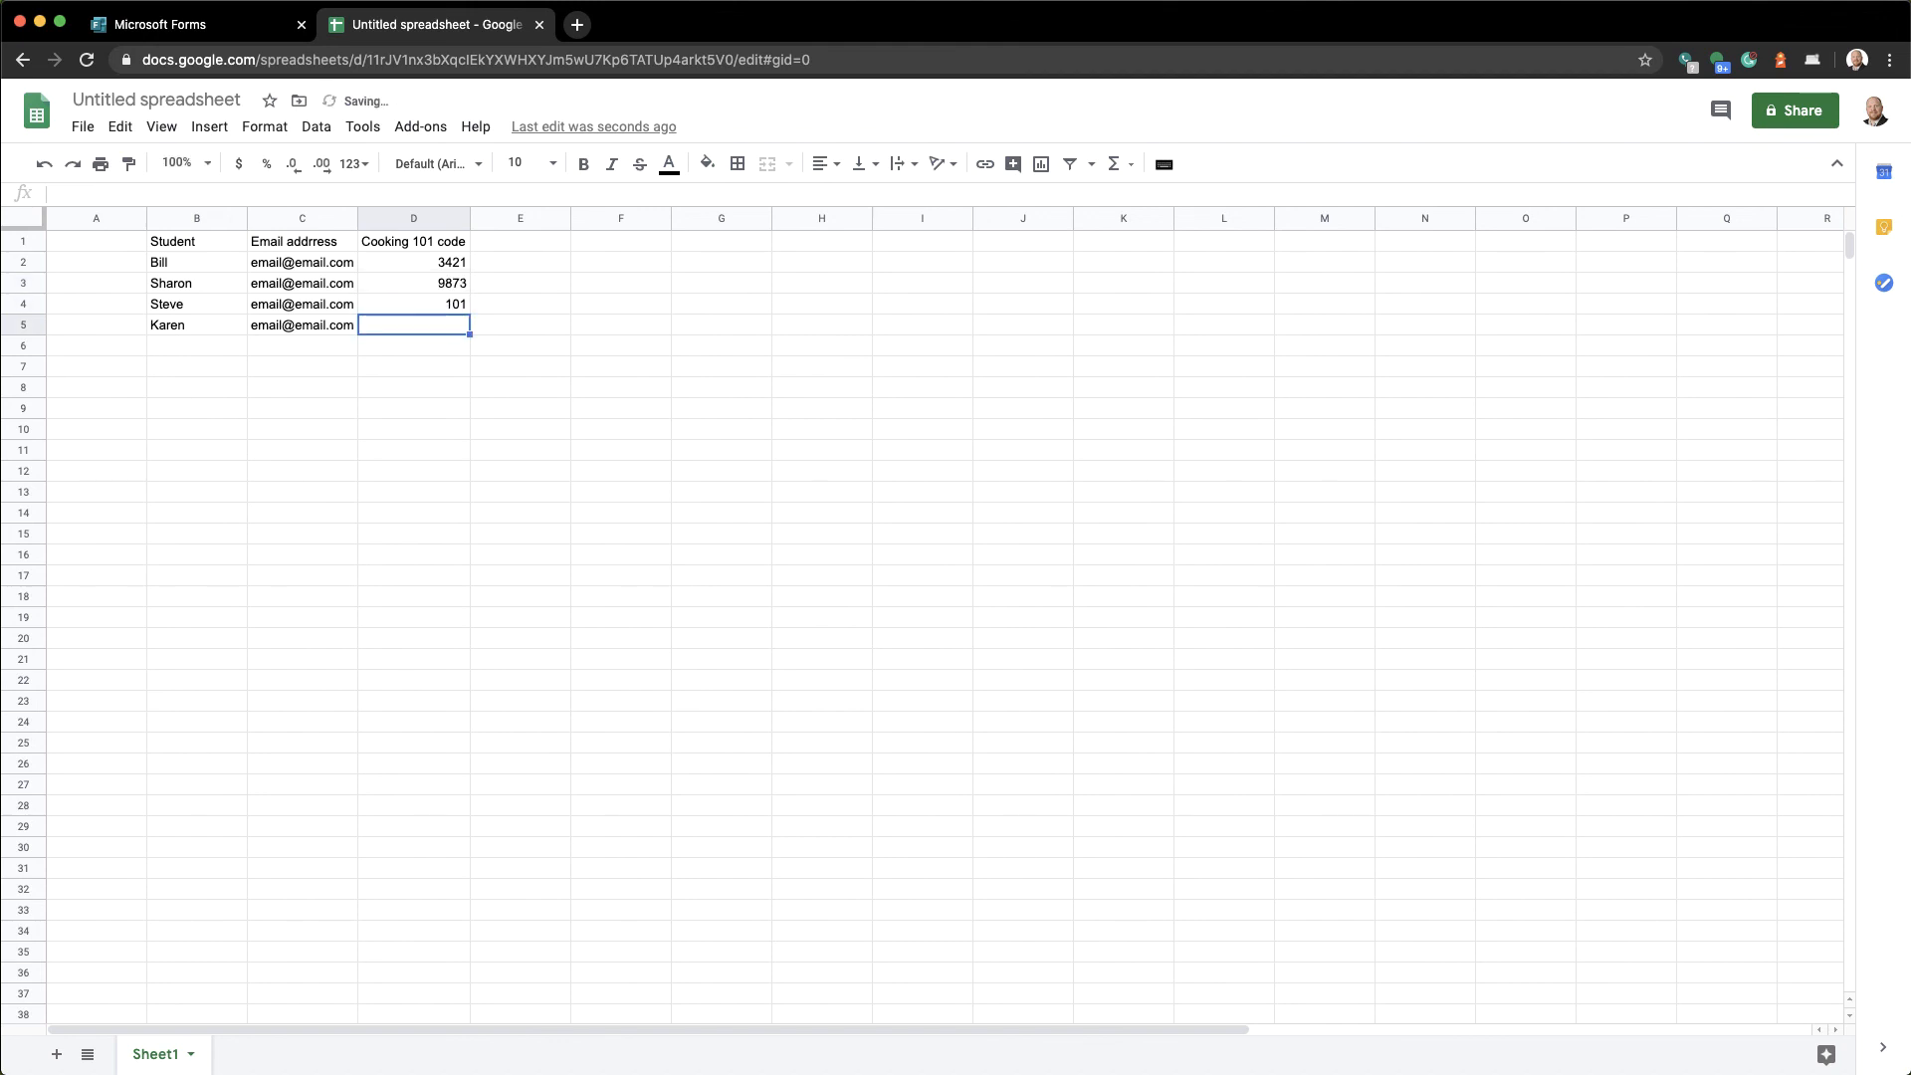
{"action": "type", "text": "6573"}
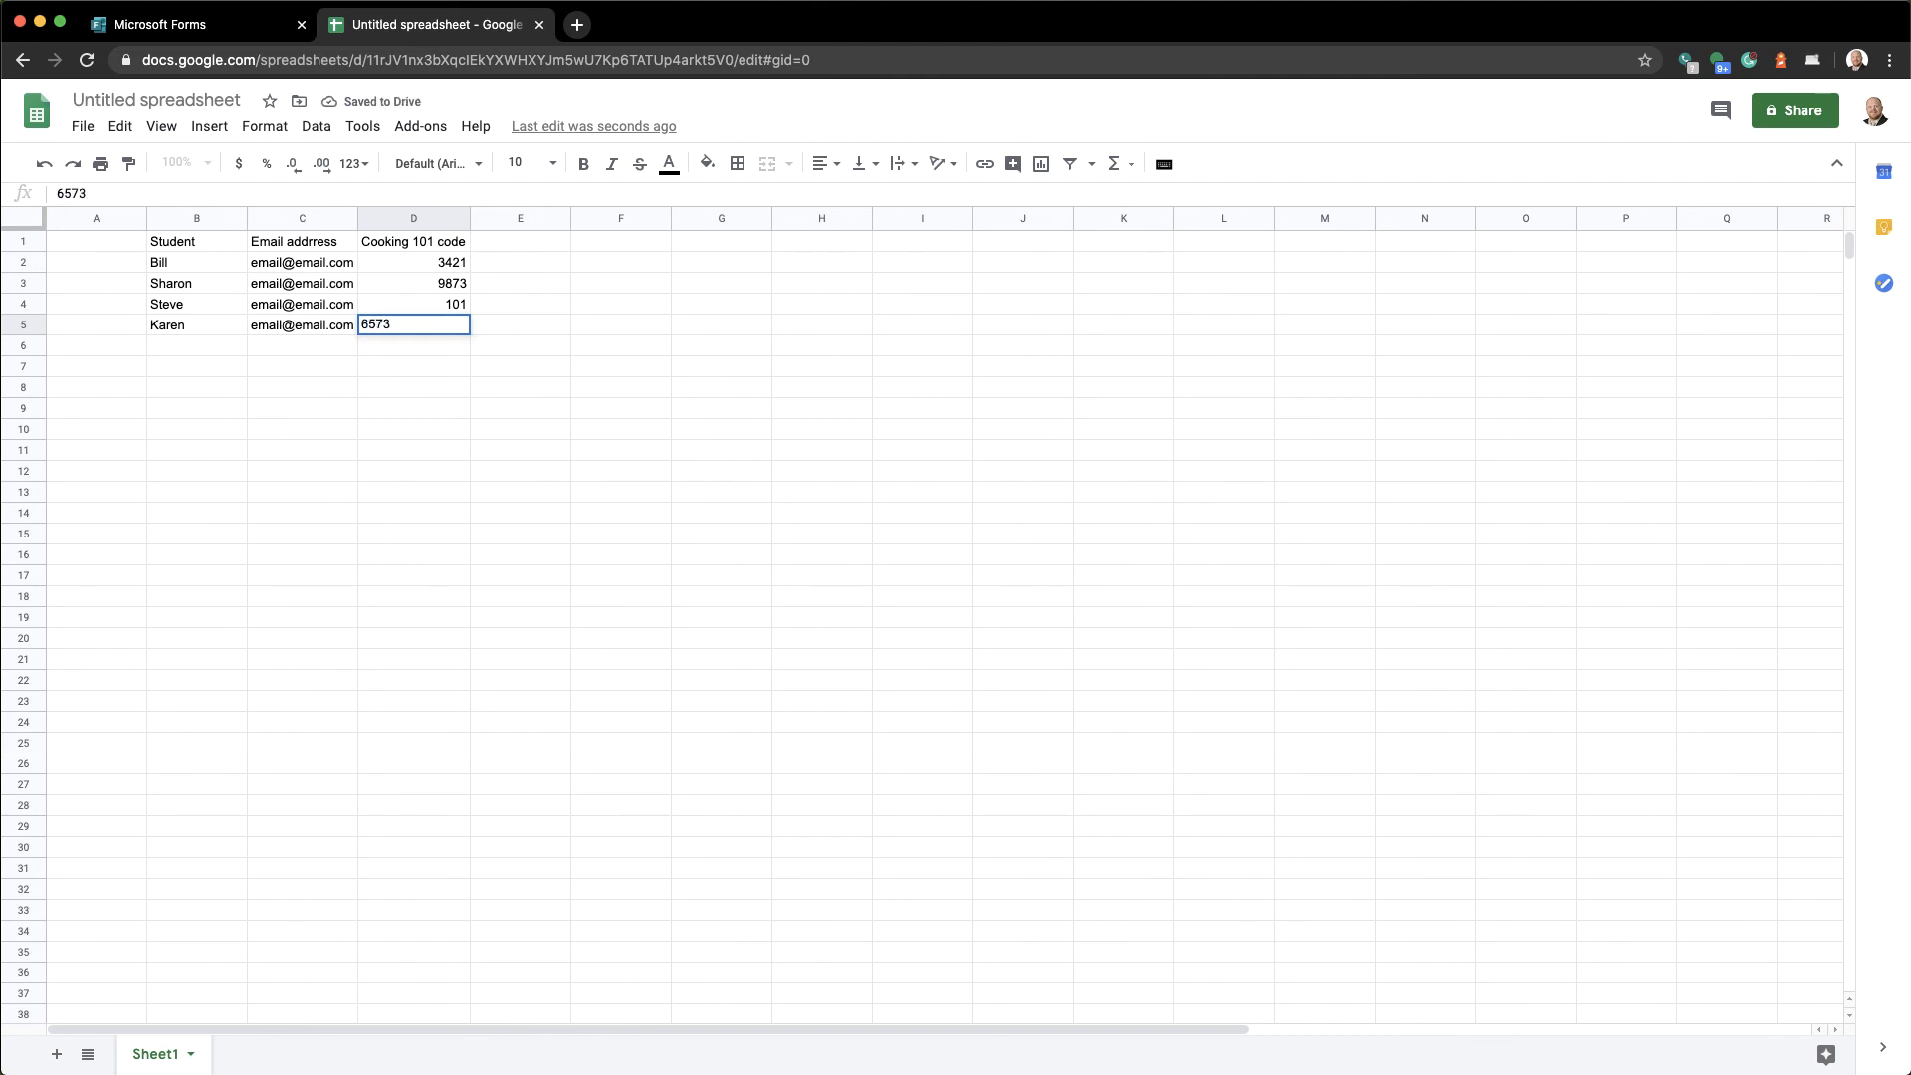
{"action": "key", "text": "Return"}
Correct cell D4's code from 101 to 1101 and check column D
{"action": "key", "text": "Up"}
{"action": "key", "text": "Up"}
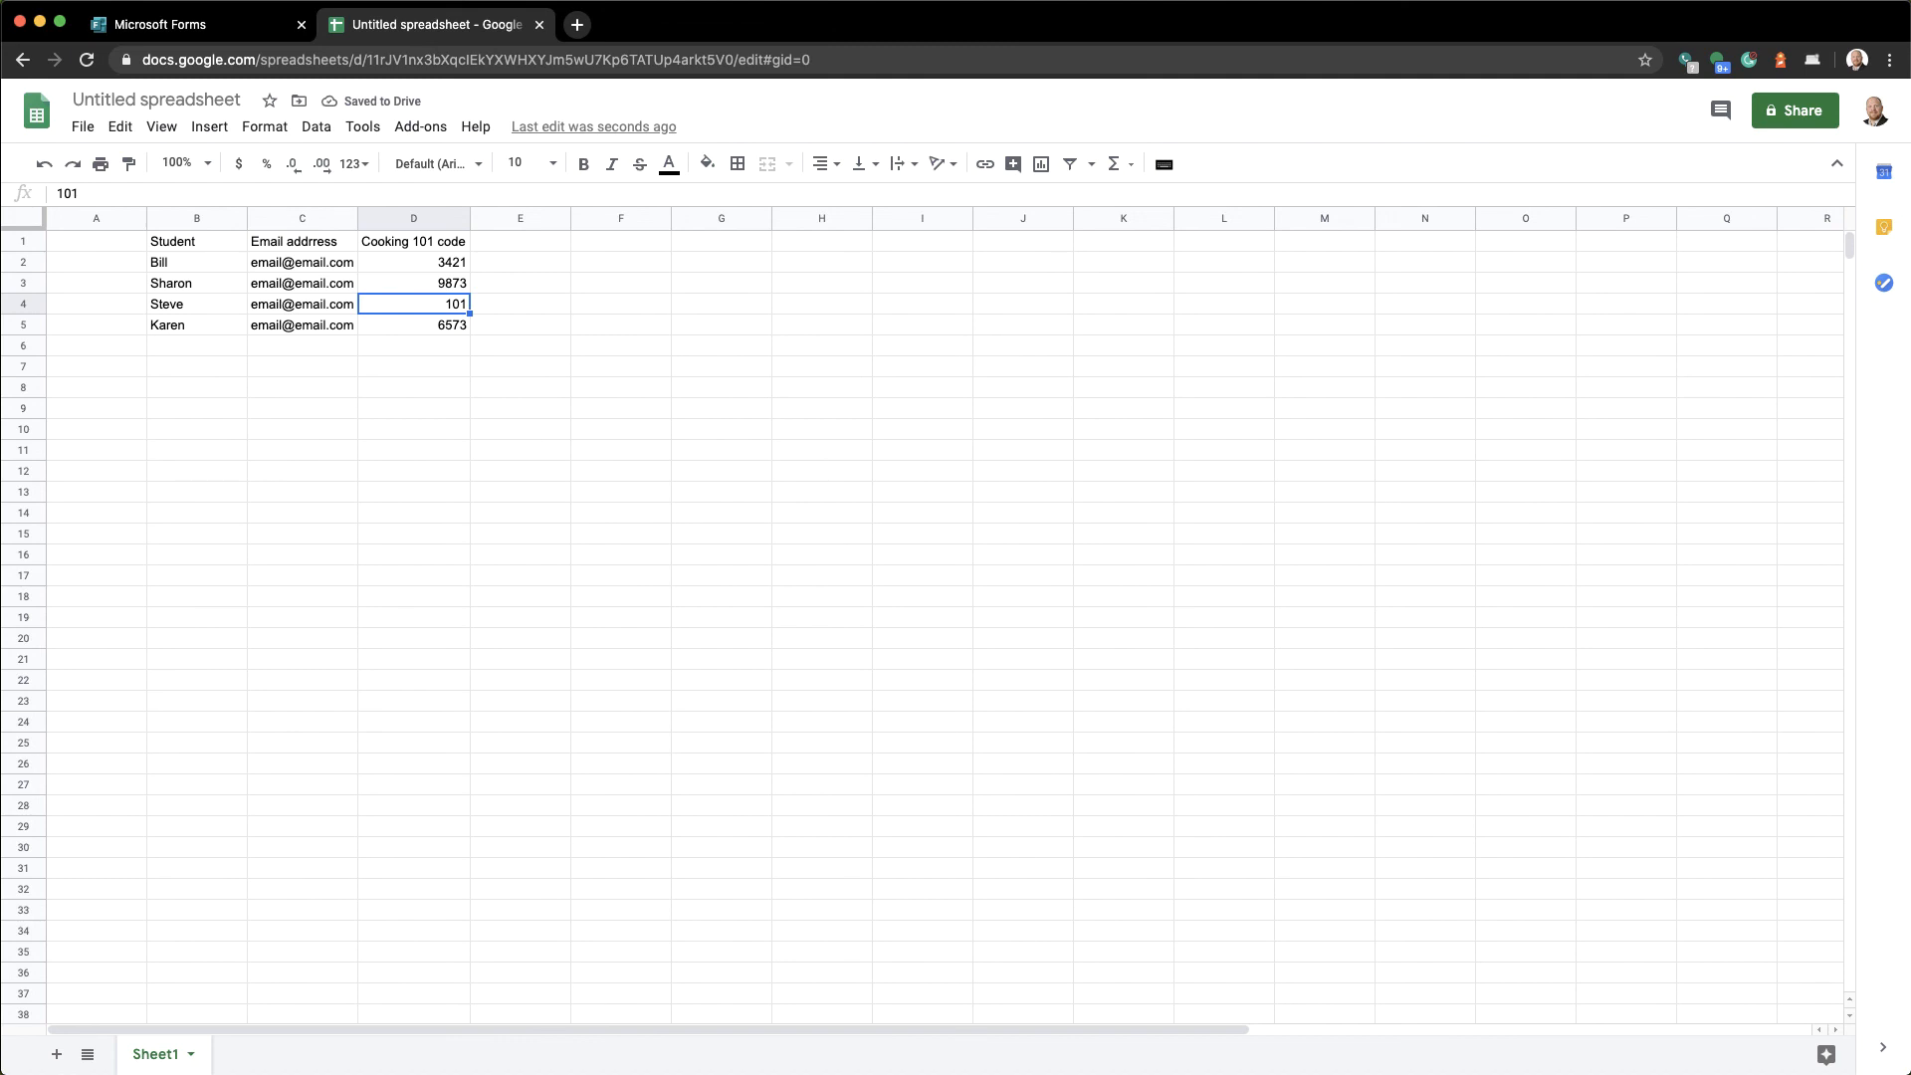
{"action": "type", "text": "1101"}
{"action": "key", "text": "Return"}
{"action": "key", "text": "Up"}
{"action": "key", "text": "Up"}
{"action": "key", "text": "Up"}
{"action": "key", "text": "Down"}
{"action": "key", "text": "Down"}
{"action": "key", "text": "Down"}
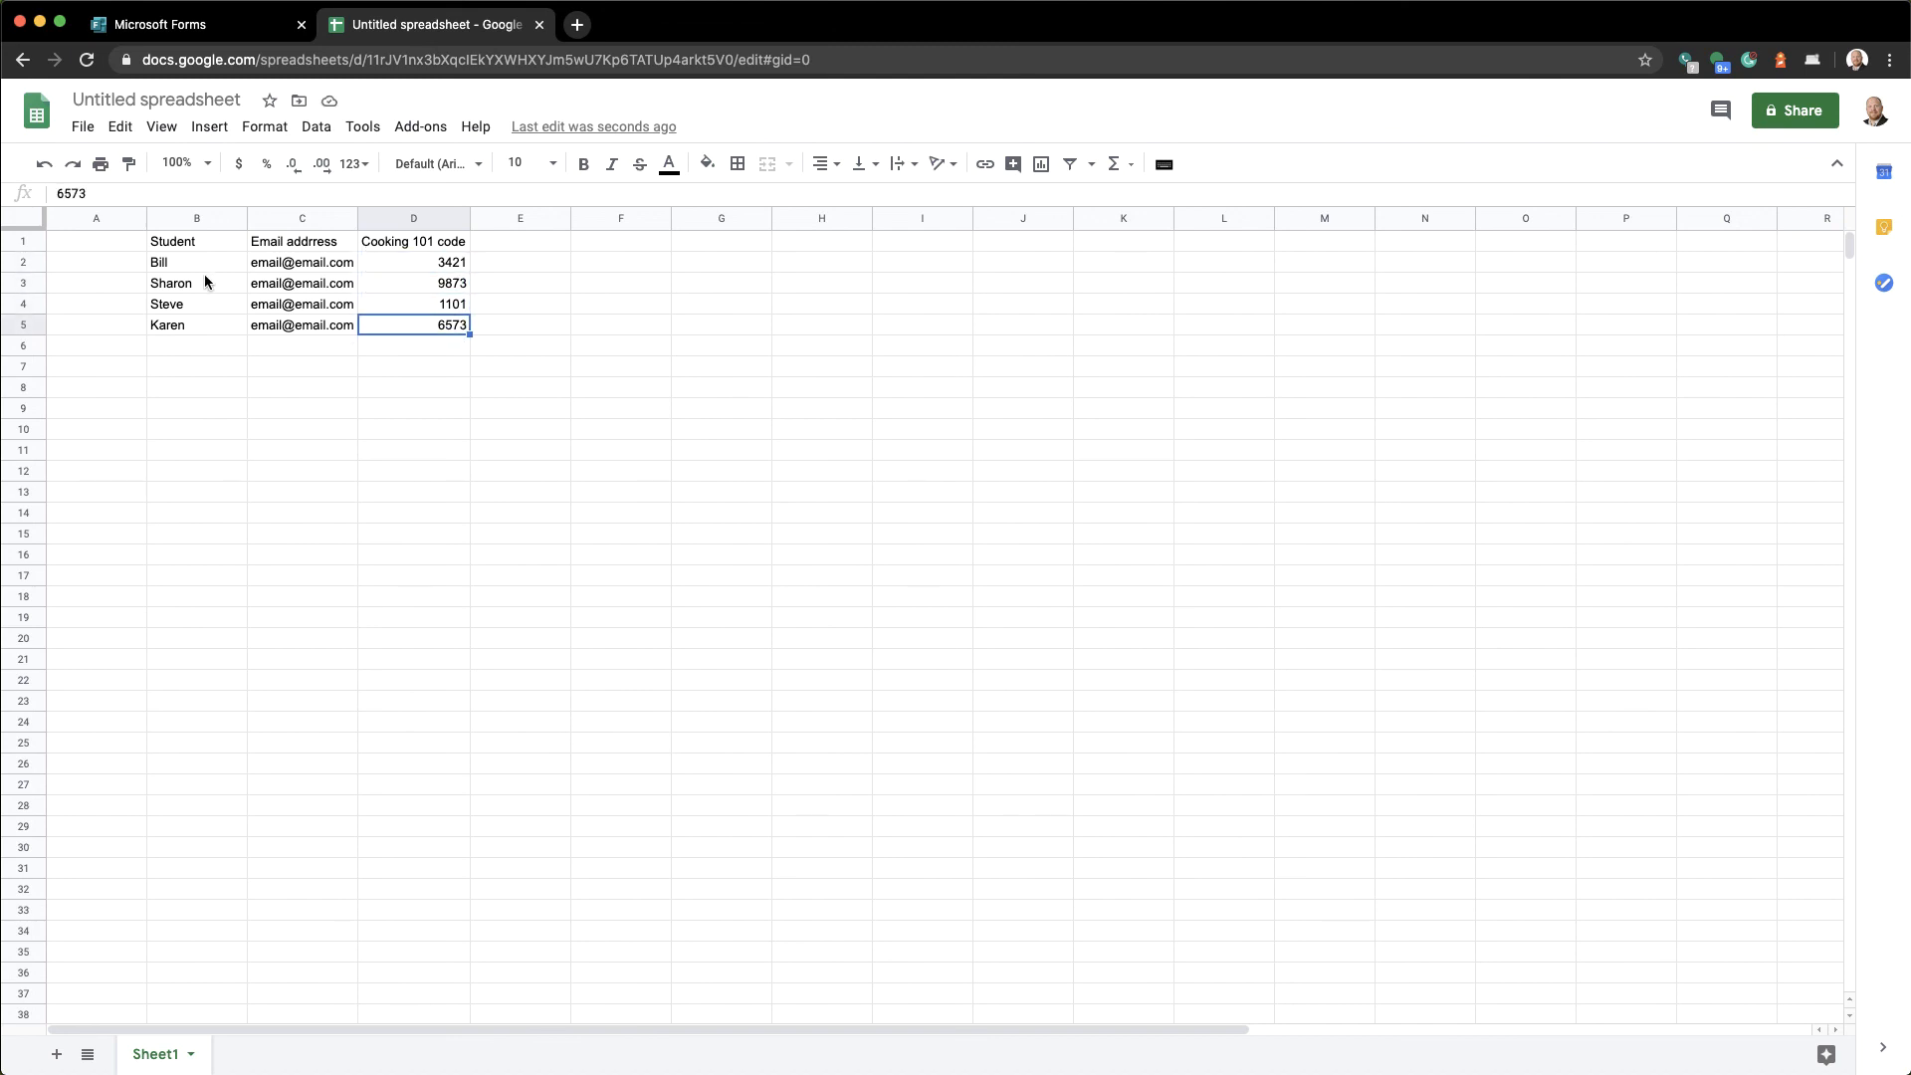
Add a new text question titled 'Enter your code' at the end of the Cooking 101 quiz
{"action": "left_click", "coordinate": [210, 38]}
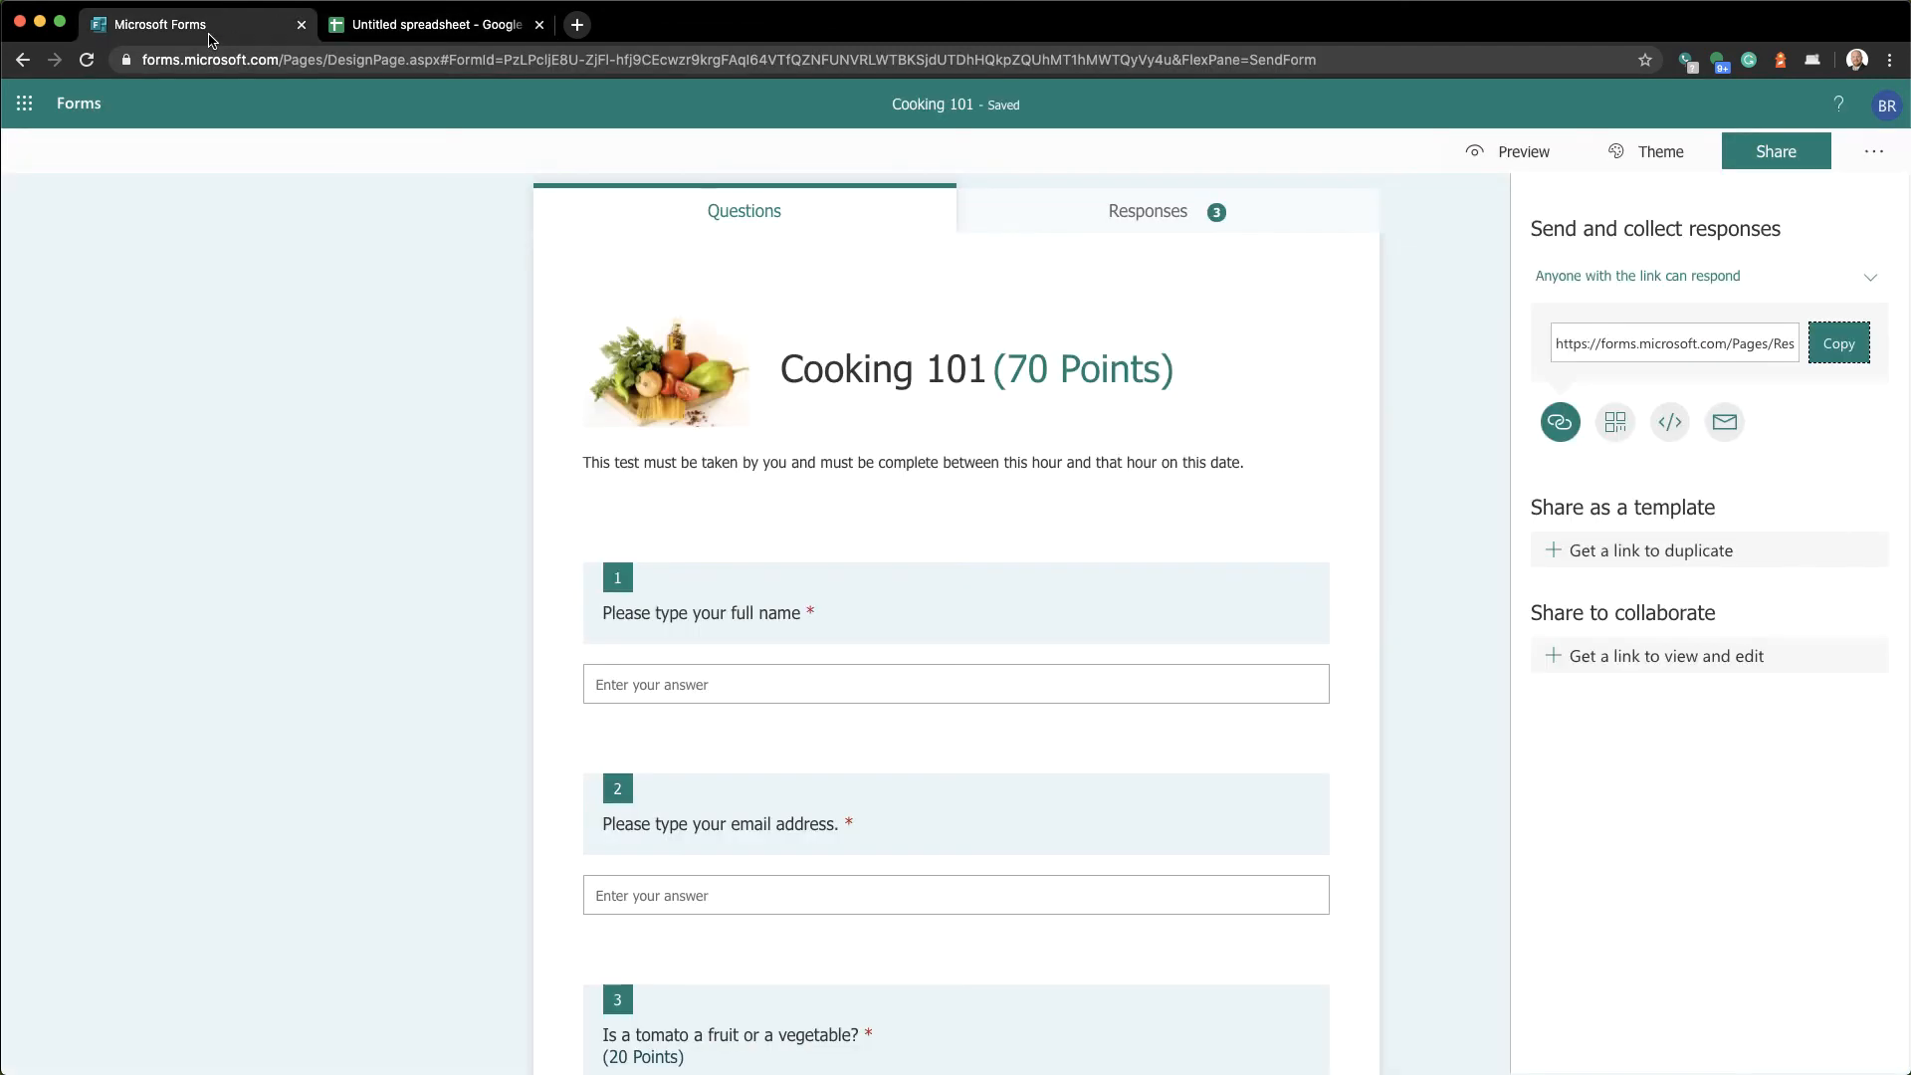
{"action": "scroll", "coordinate": [750, 750], "scroll_direction": "down", "scroll_amount": 15}
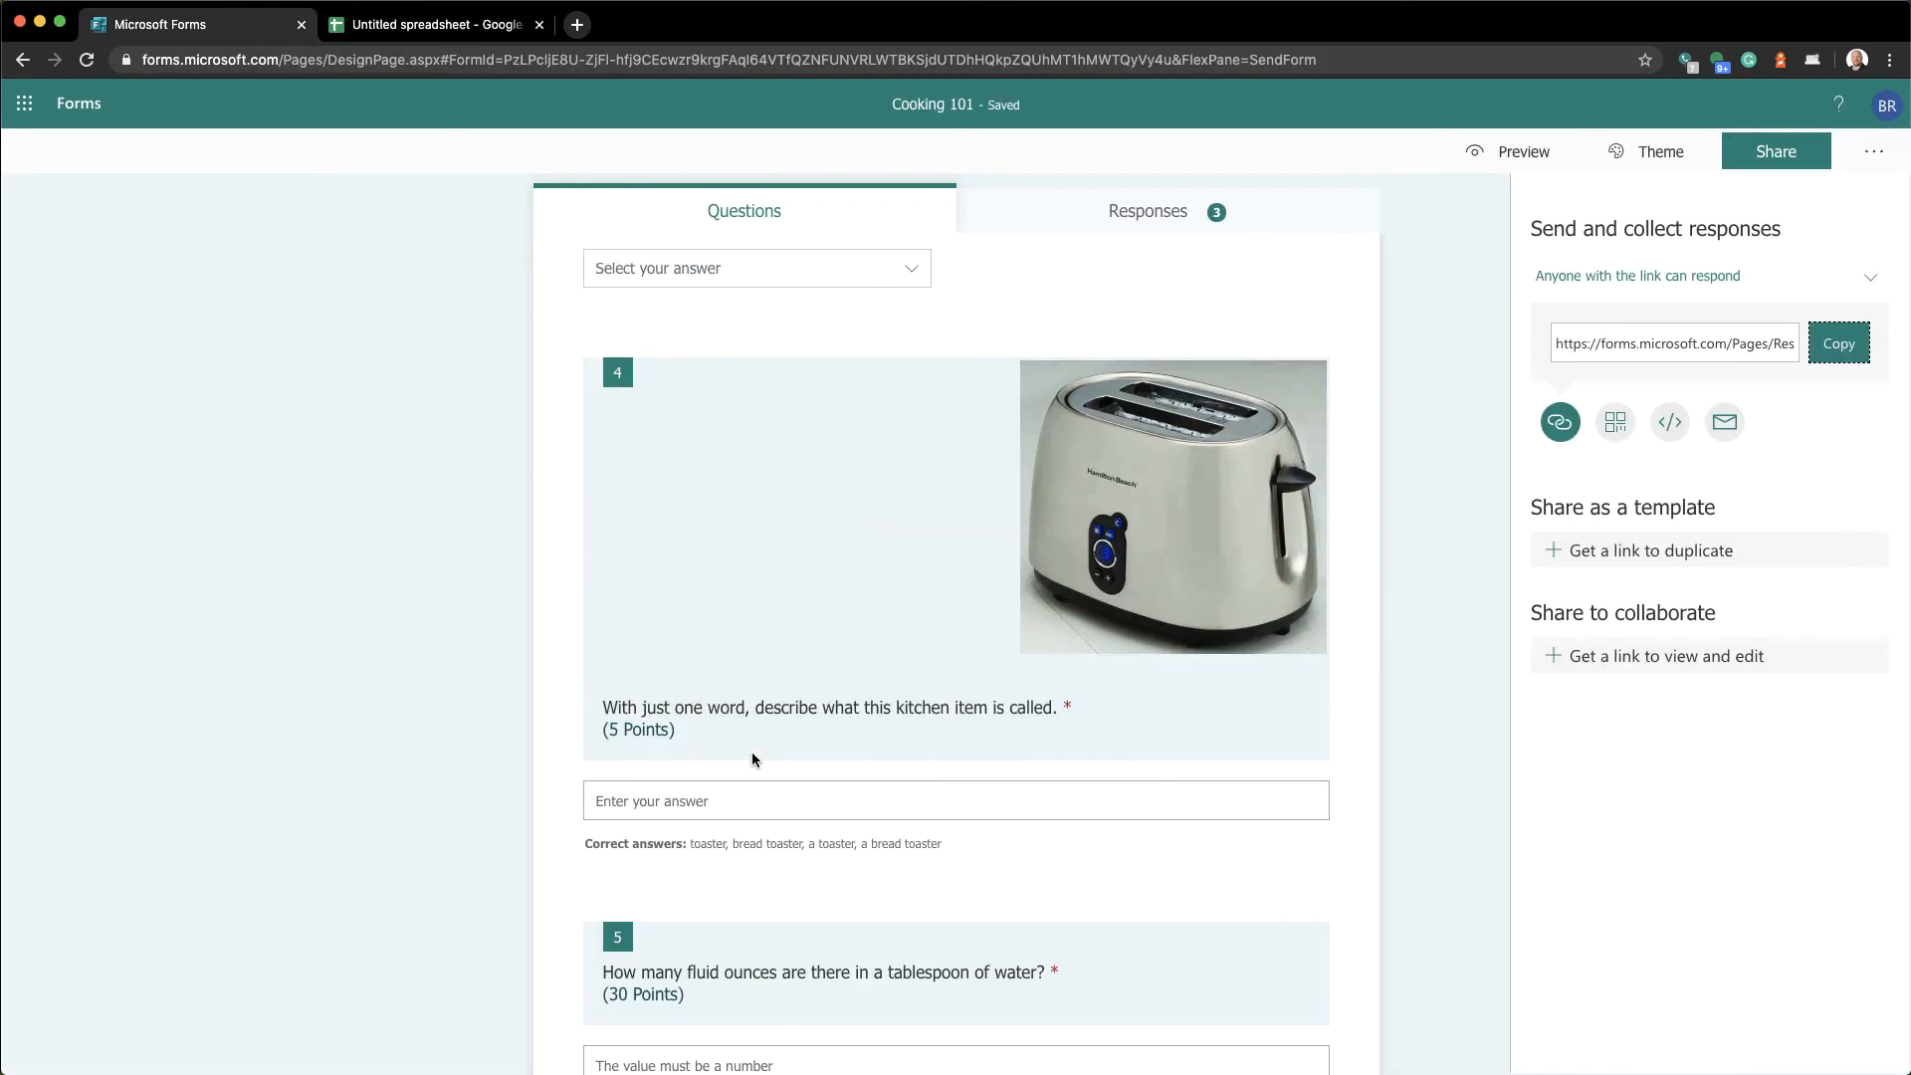
{"action": "left_click", "coordinate": [637, 985]}
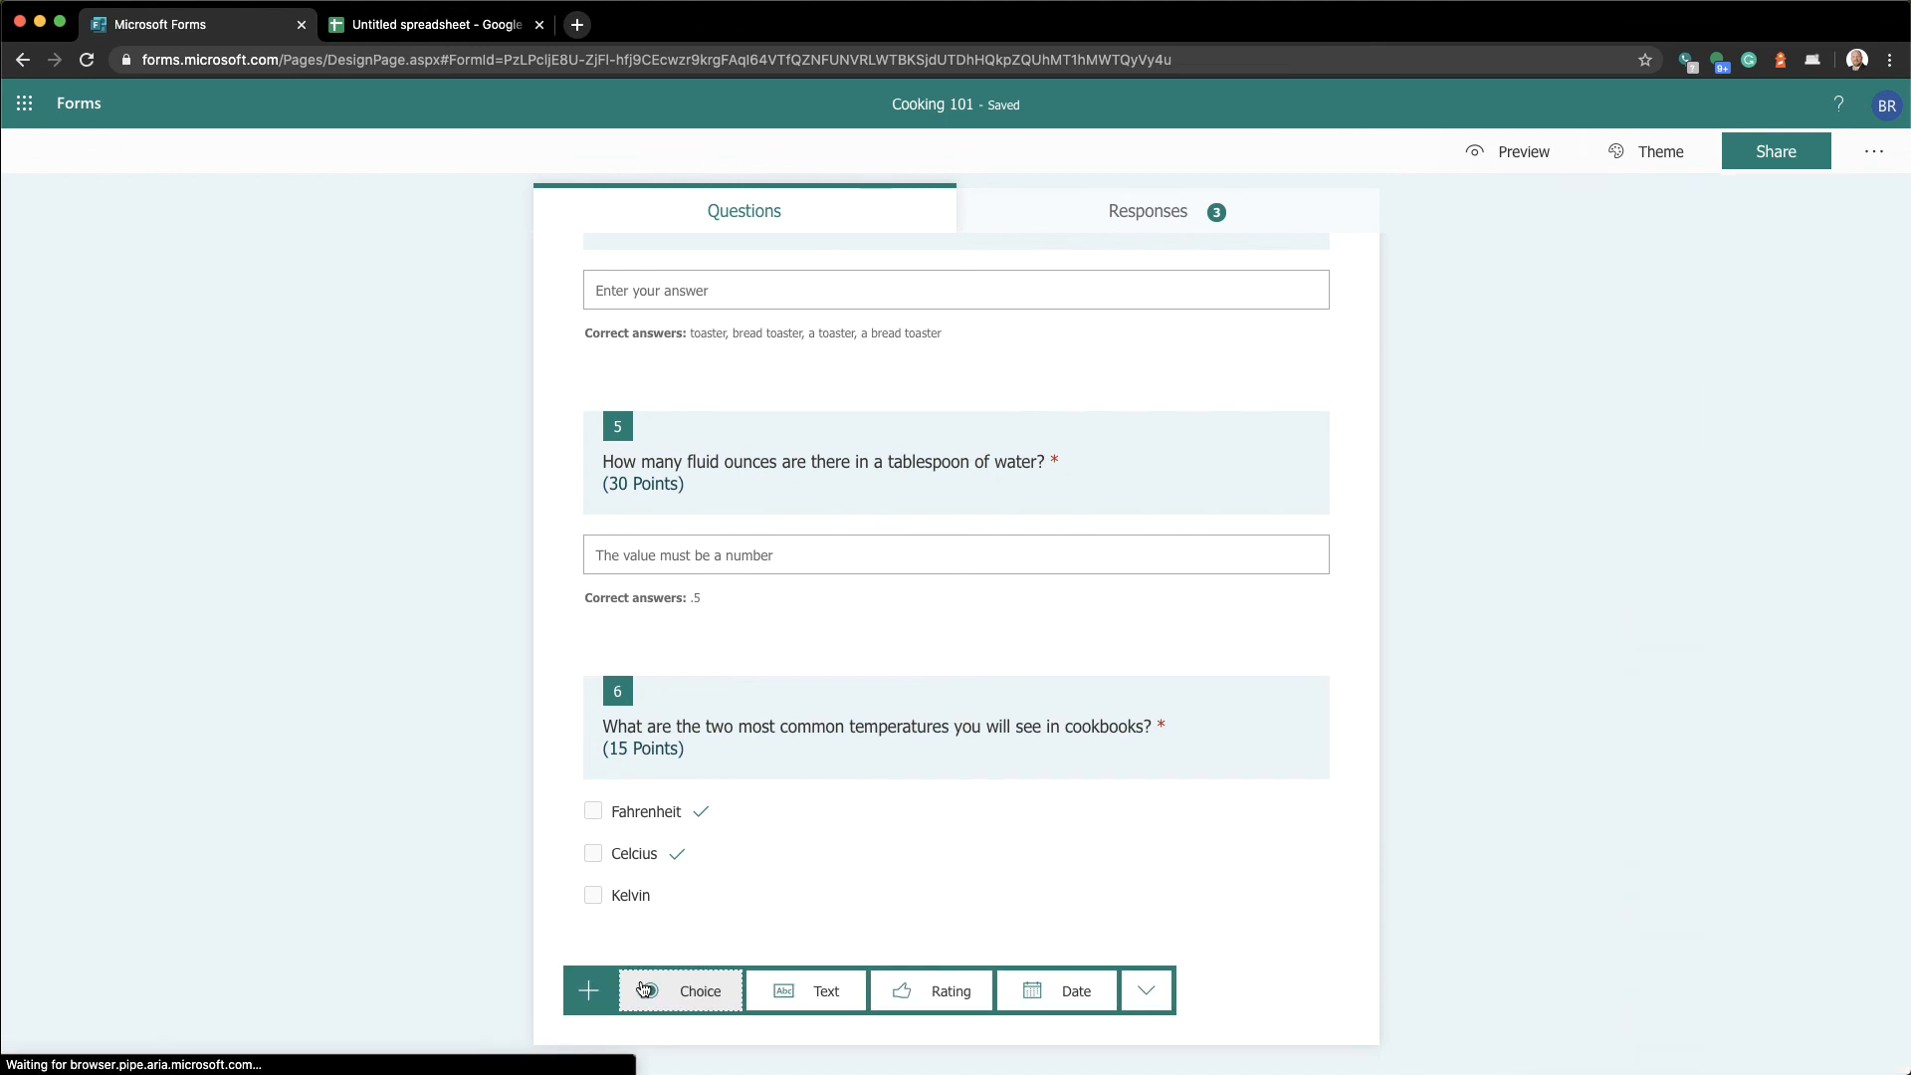
{"action": "left_click", "coordinate": [828, 992]}
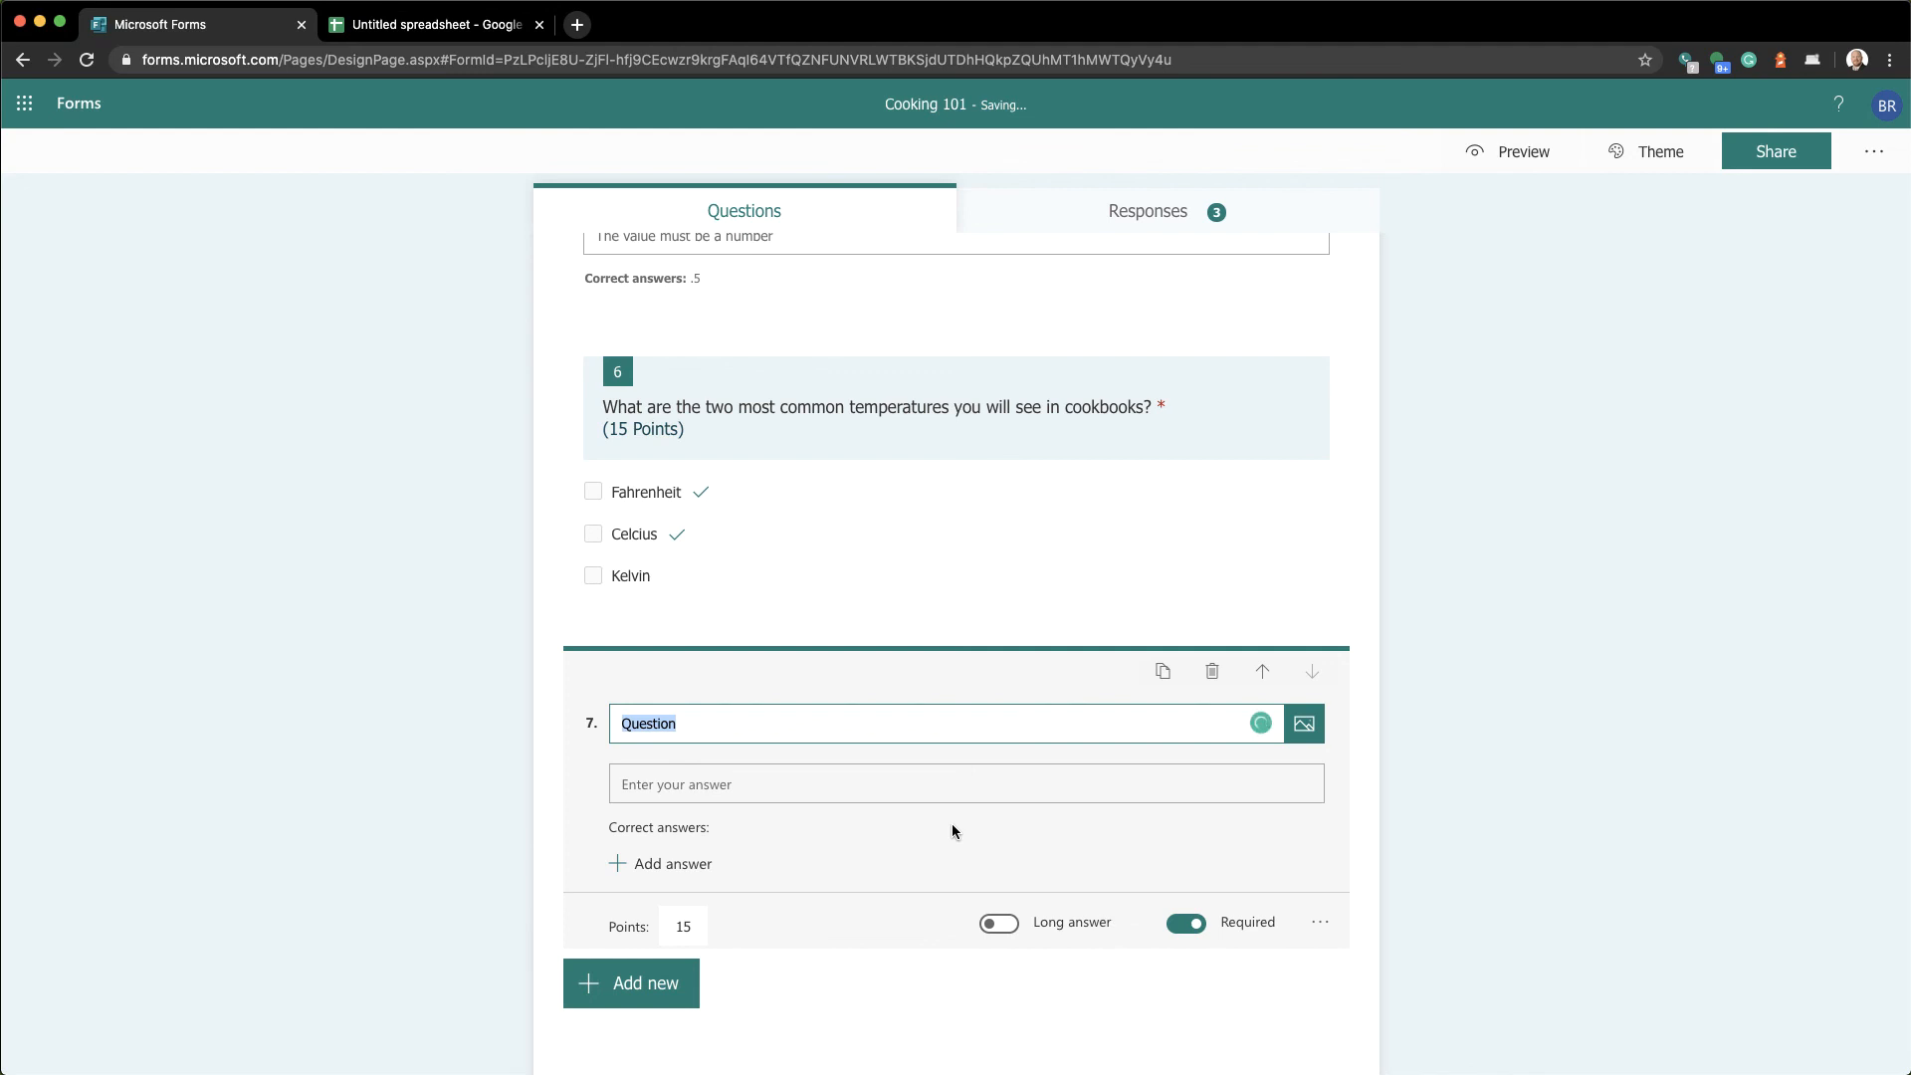
{"action": "type", "text": "Enter your code"}
Restrict the code answer to numbers and clear its 15 points value
{"action": "left_click", "coordinate": [1323, 928]}
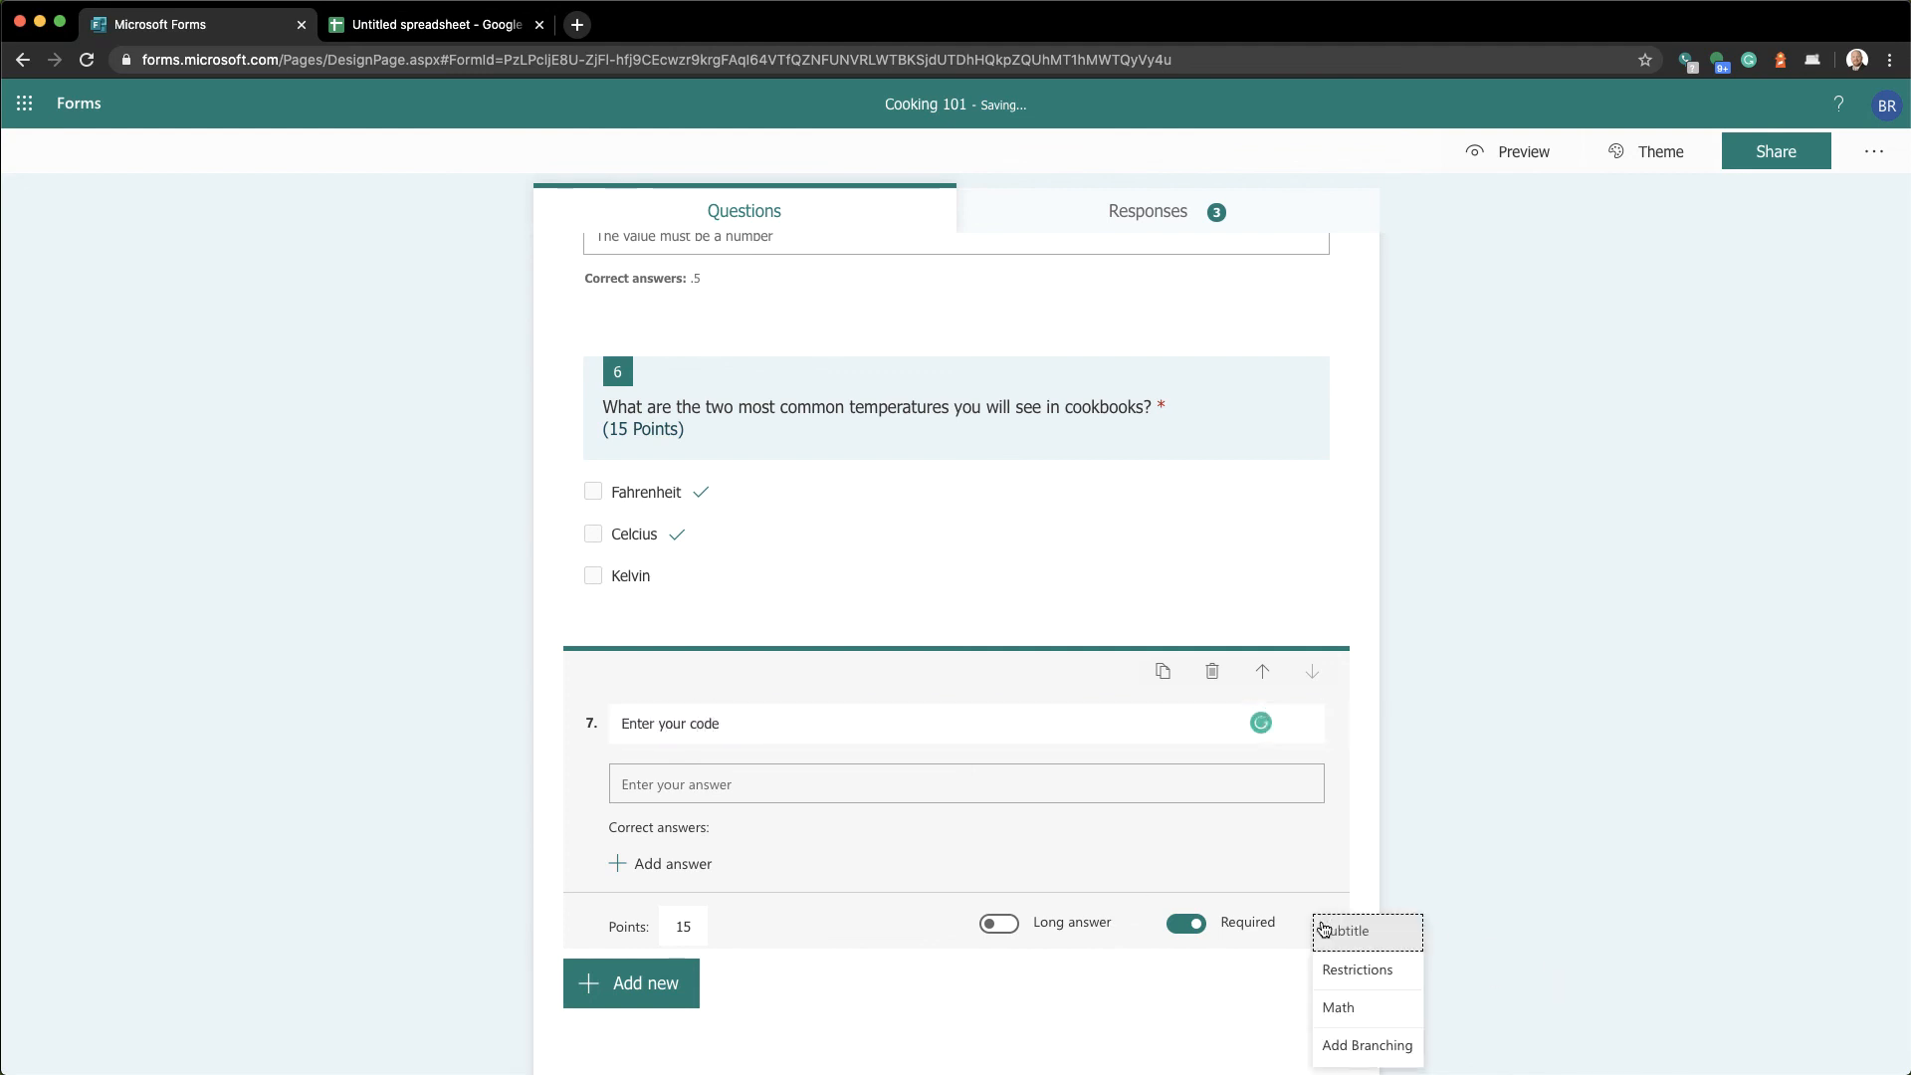
{"action": "left_click", "coordinate": [1329, 971]}
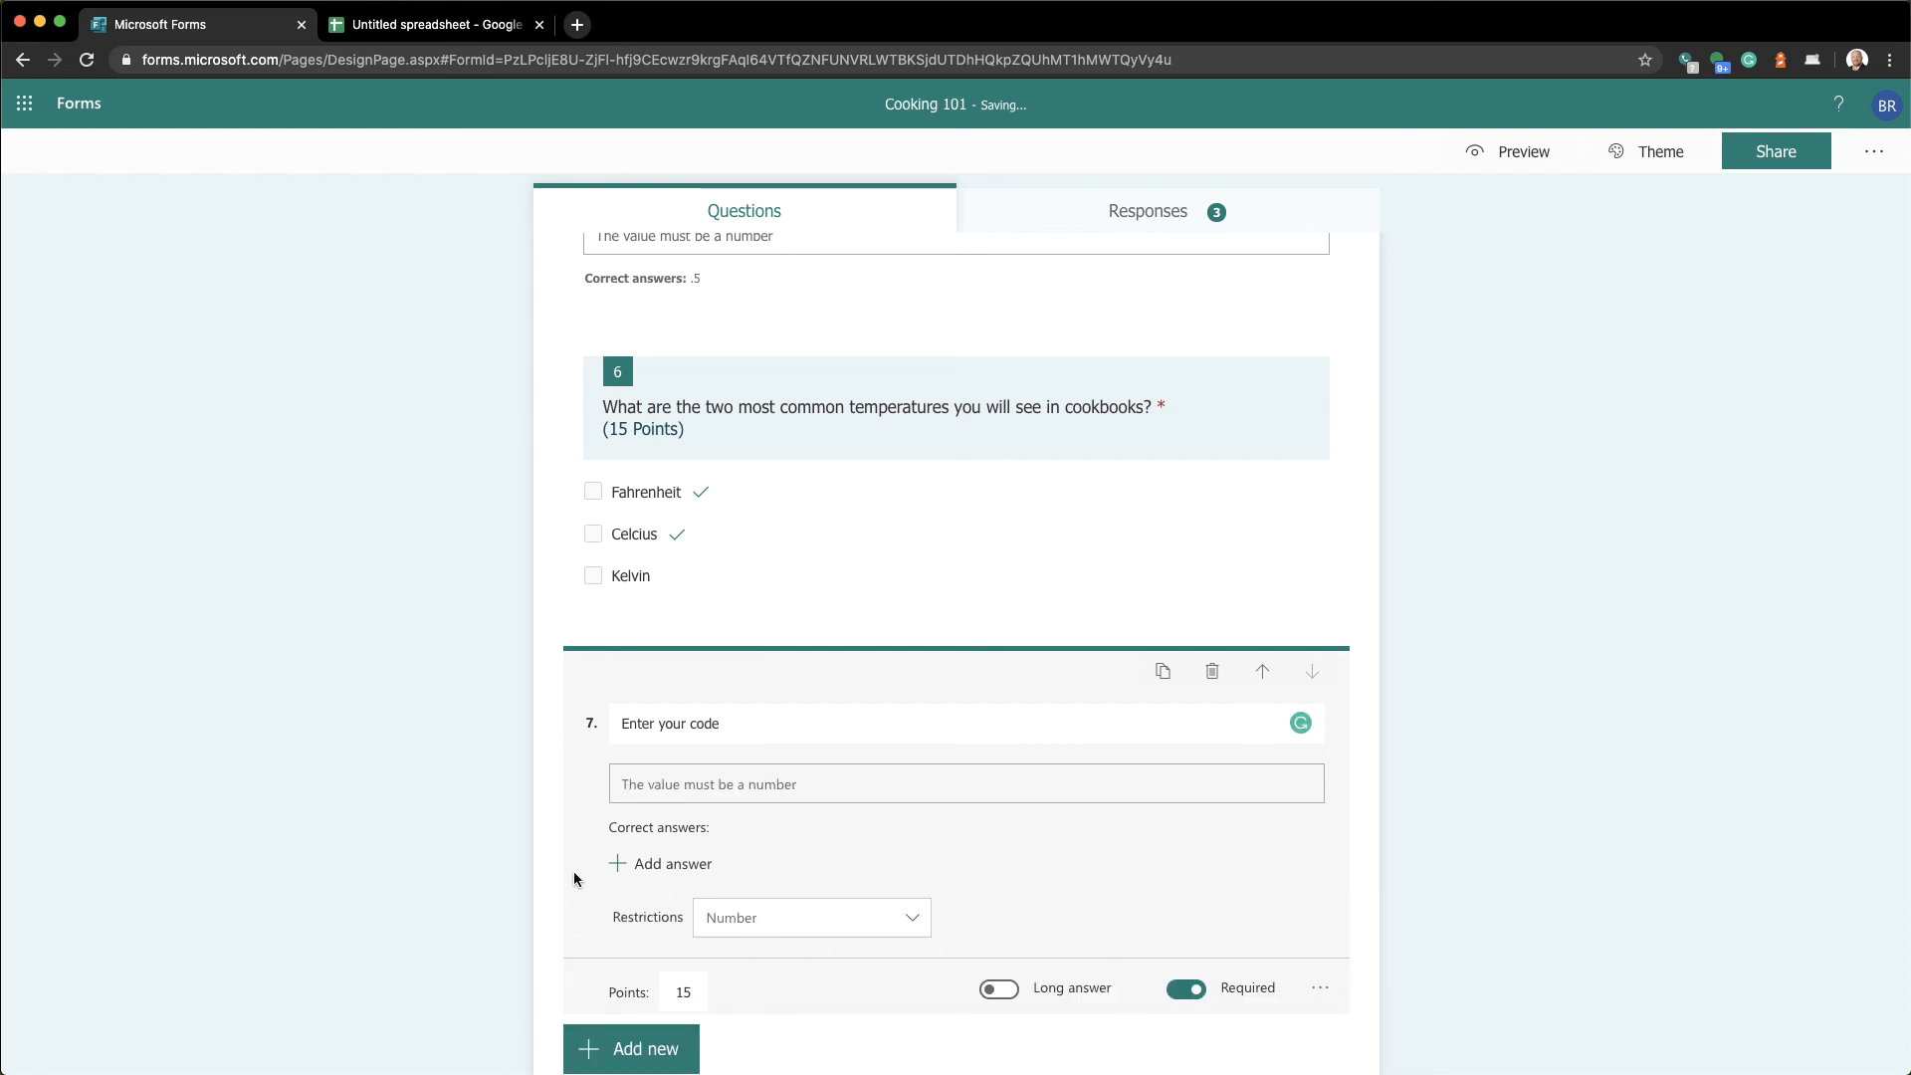
{"action": "left_click", "coordinate": [757, 924]}
{"action": "left_click", "coordinate": [763, 926]}
{"action": "left_click", "coordinate": [683, 990]}
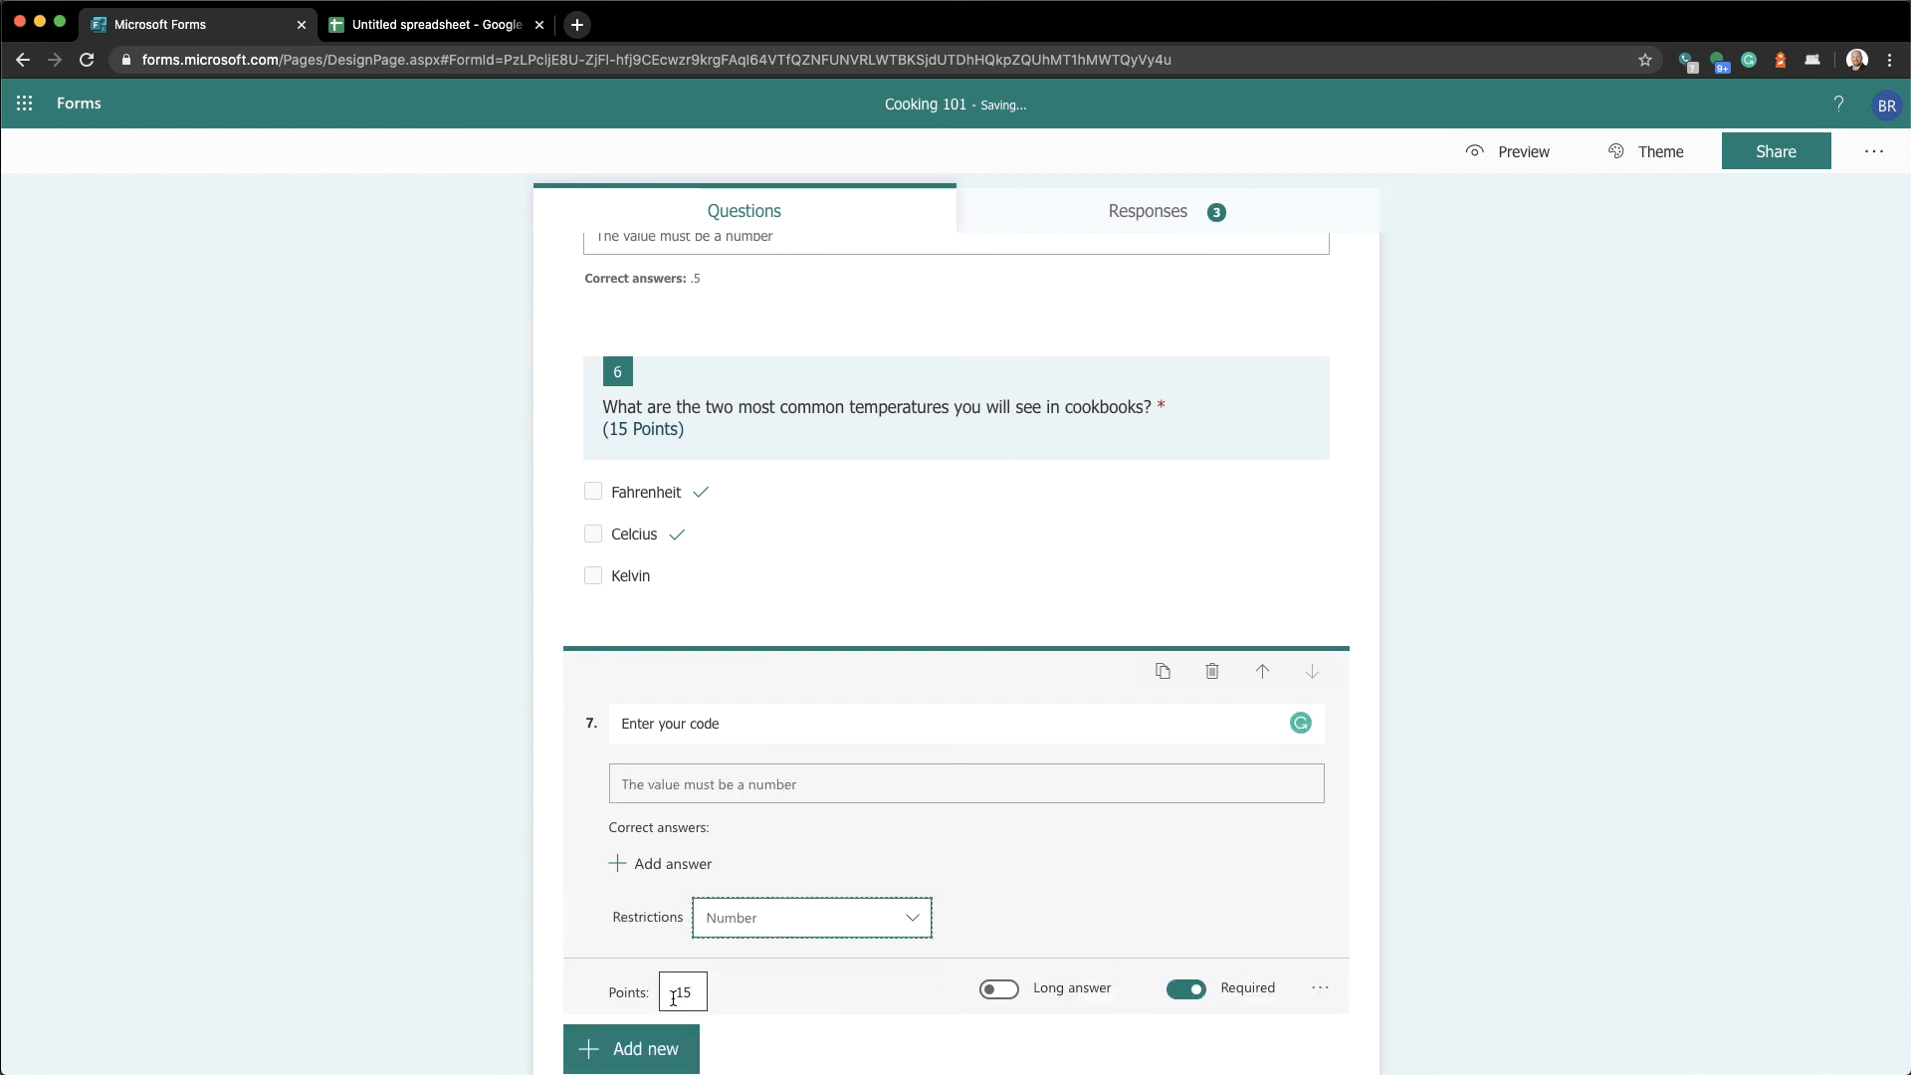
{"action": "double_click", "coordinate": [698, 993]}
{"action": "key", "text": "BackSpace"}
{"action": "key", "text": "Tab"}
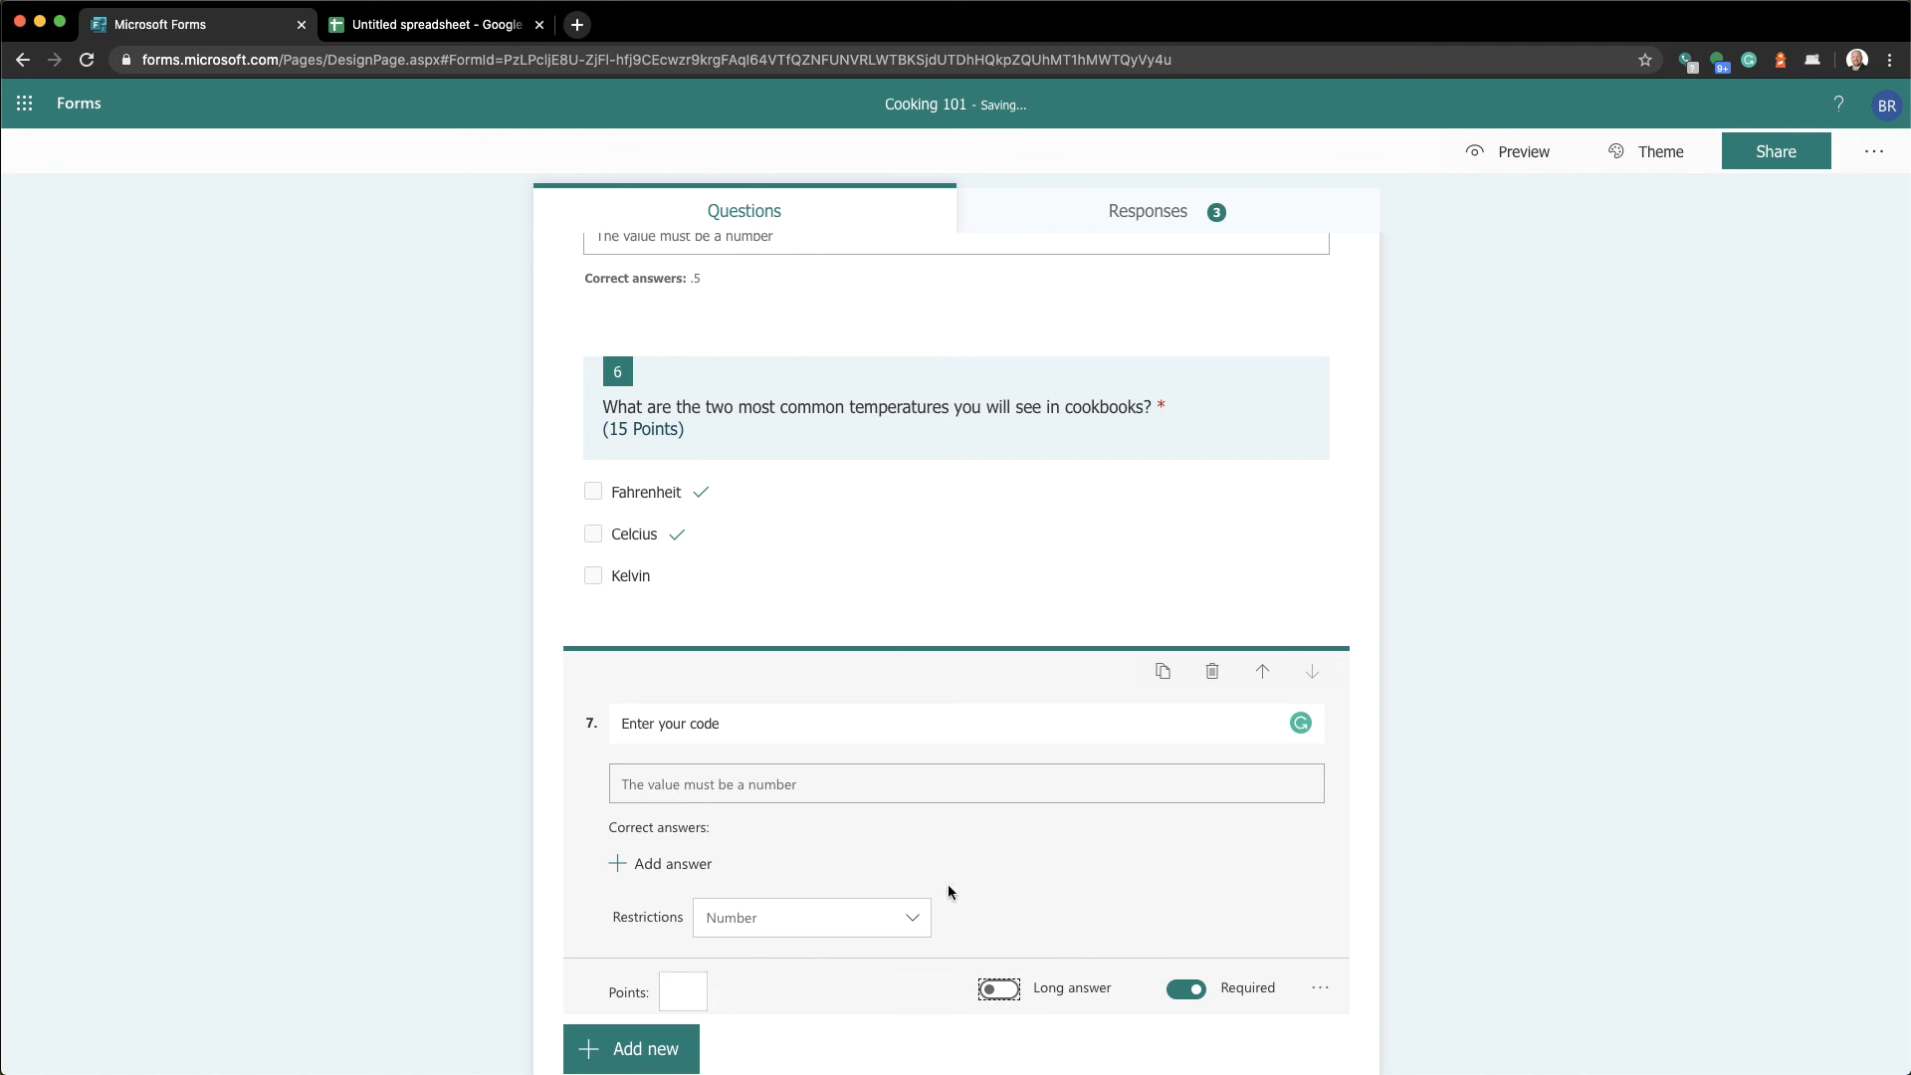
Move the code question up to position 3 and open the form settings
{"action": "left_click", "coordinate": [1249, 675]}
{"action": "left_click", "coordinate": [1249, 675]}
{"action": "left_click", "coordinate": [1249, 675]}
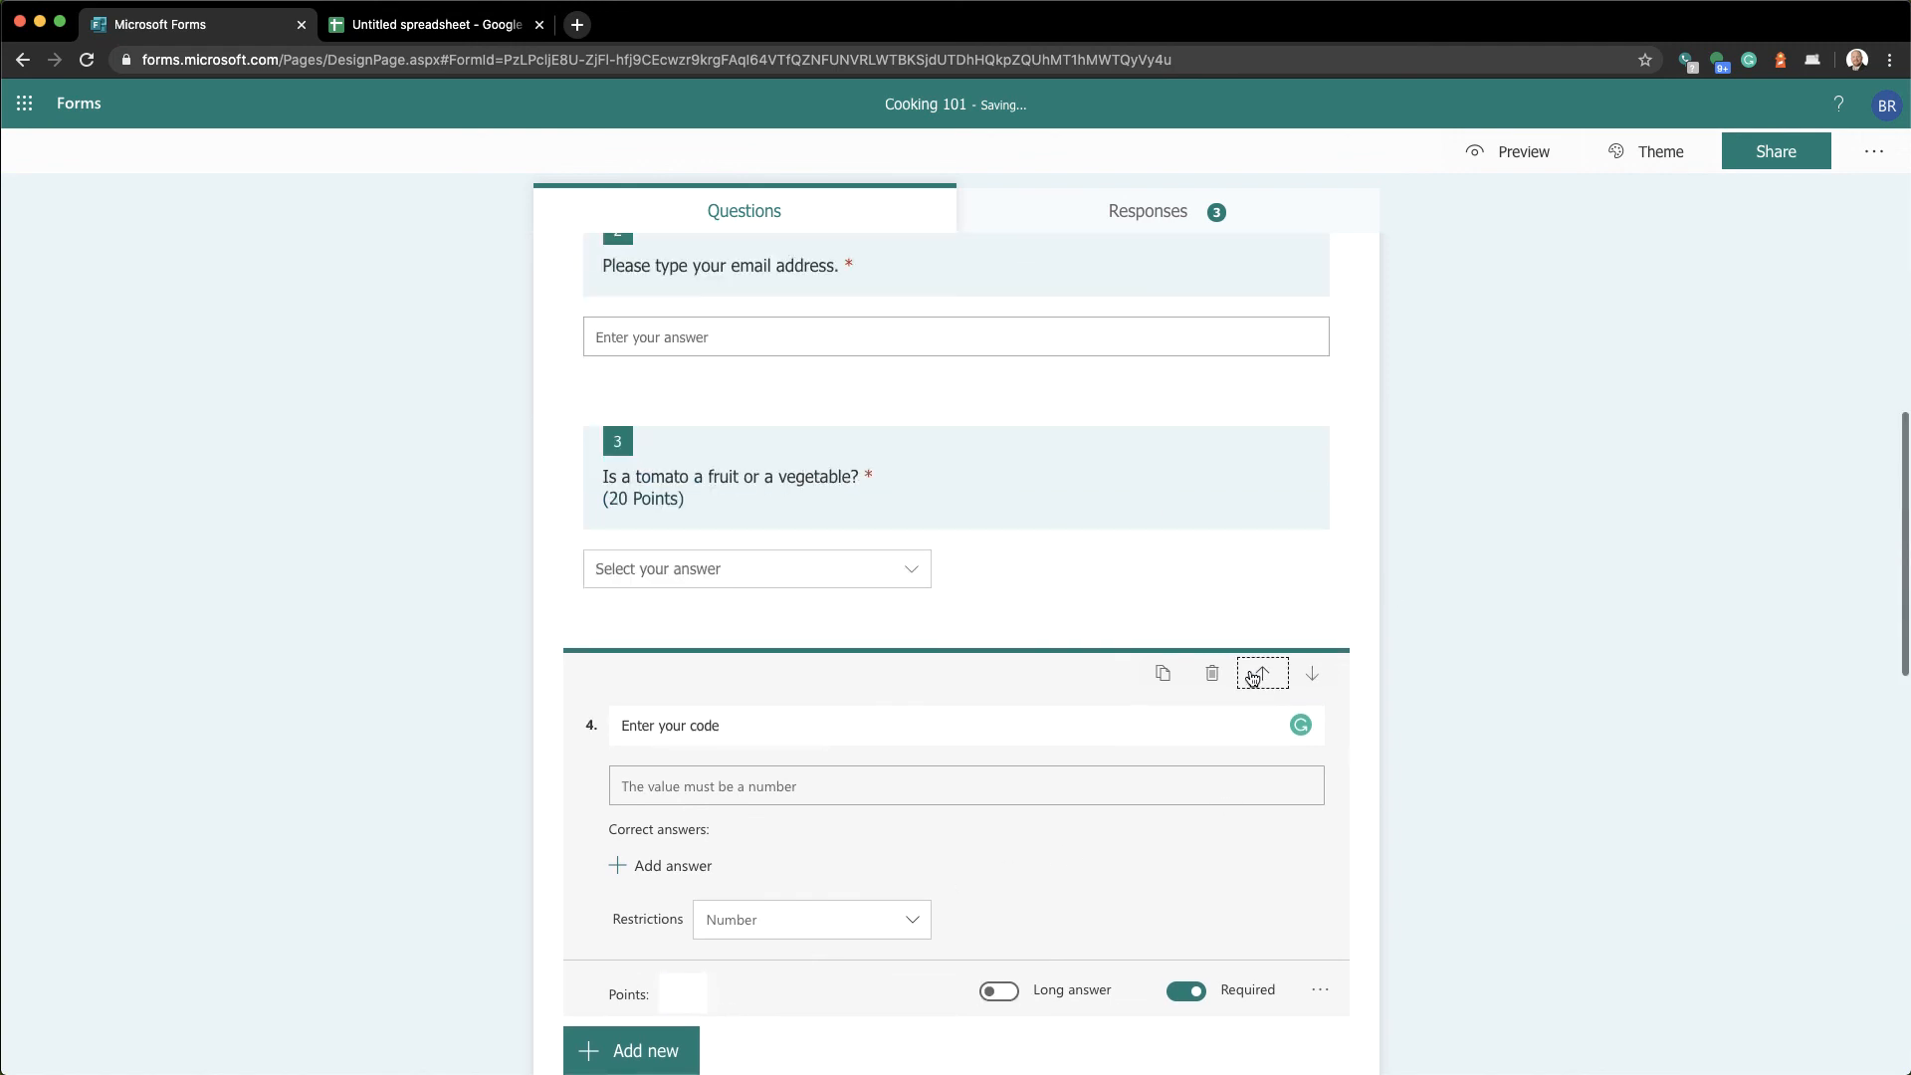
{"action": "left_click", "coordinate": [1251, 674]}
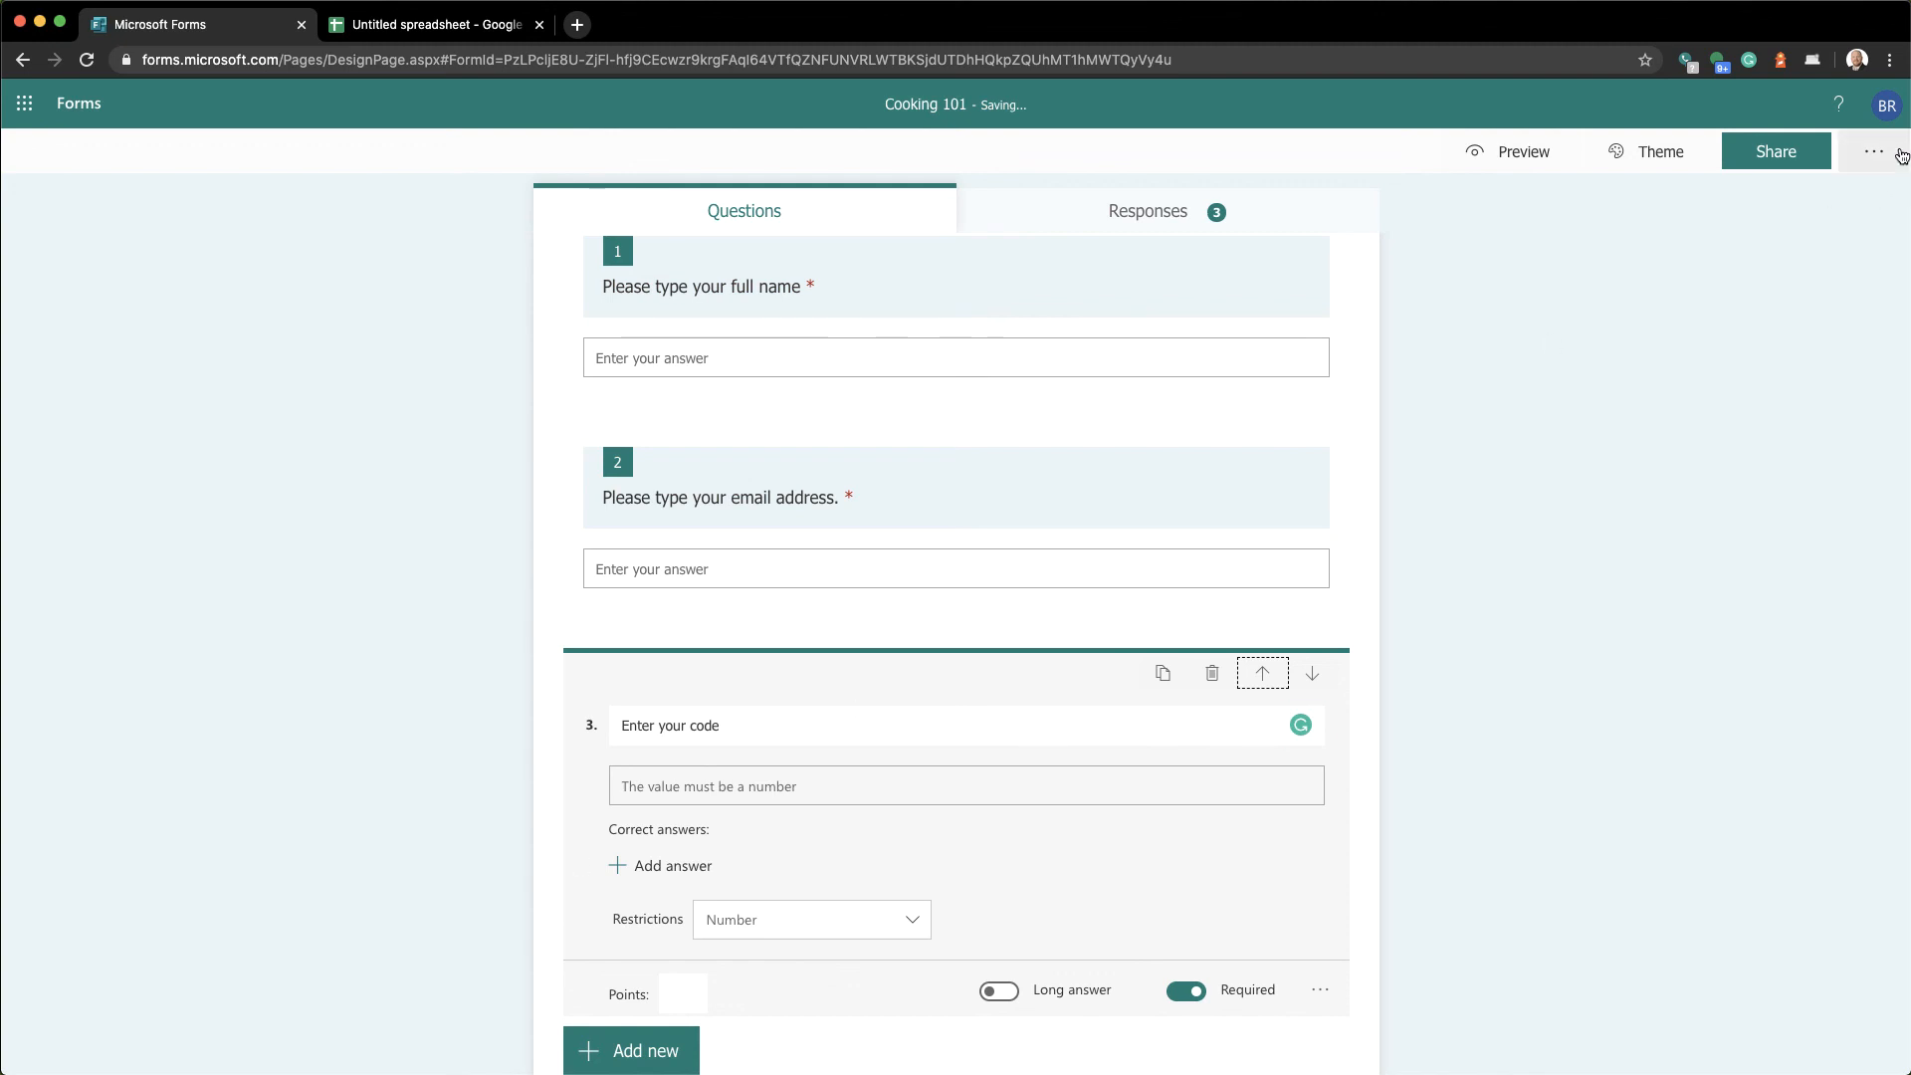
{"action": "left_click", "coordinate": [1891, 152]}
{"action": "left_click", "coordinate": [1828, 194]}
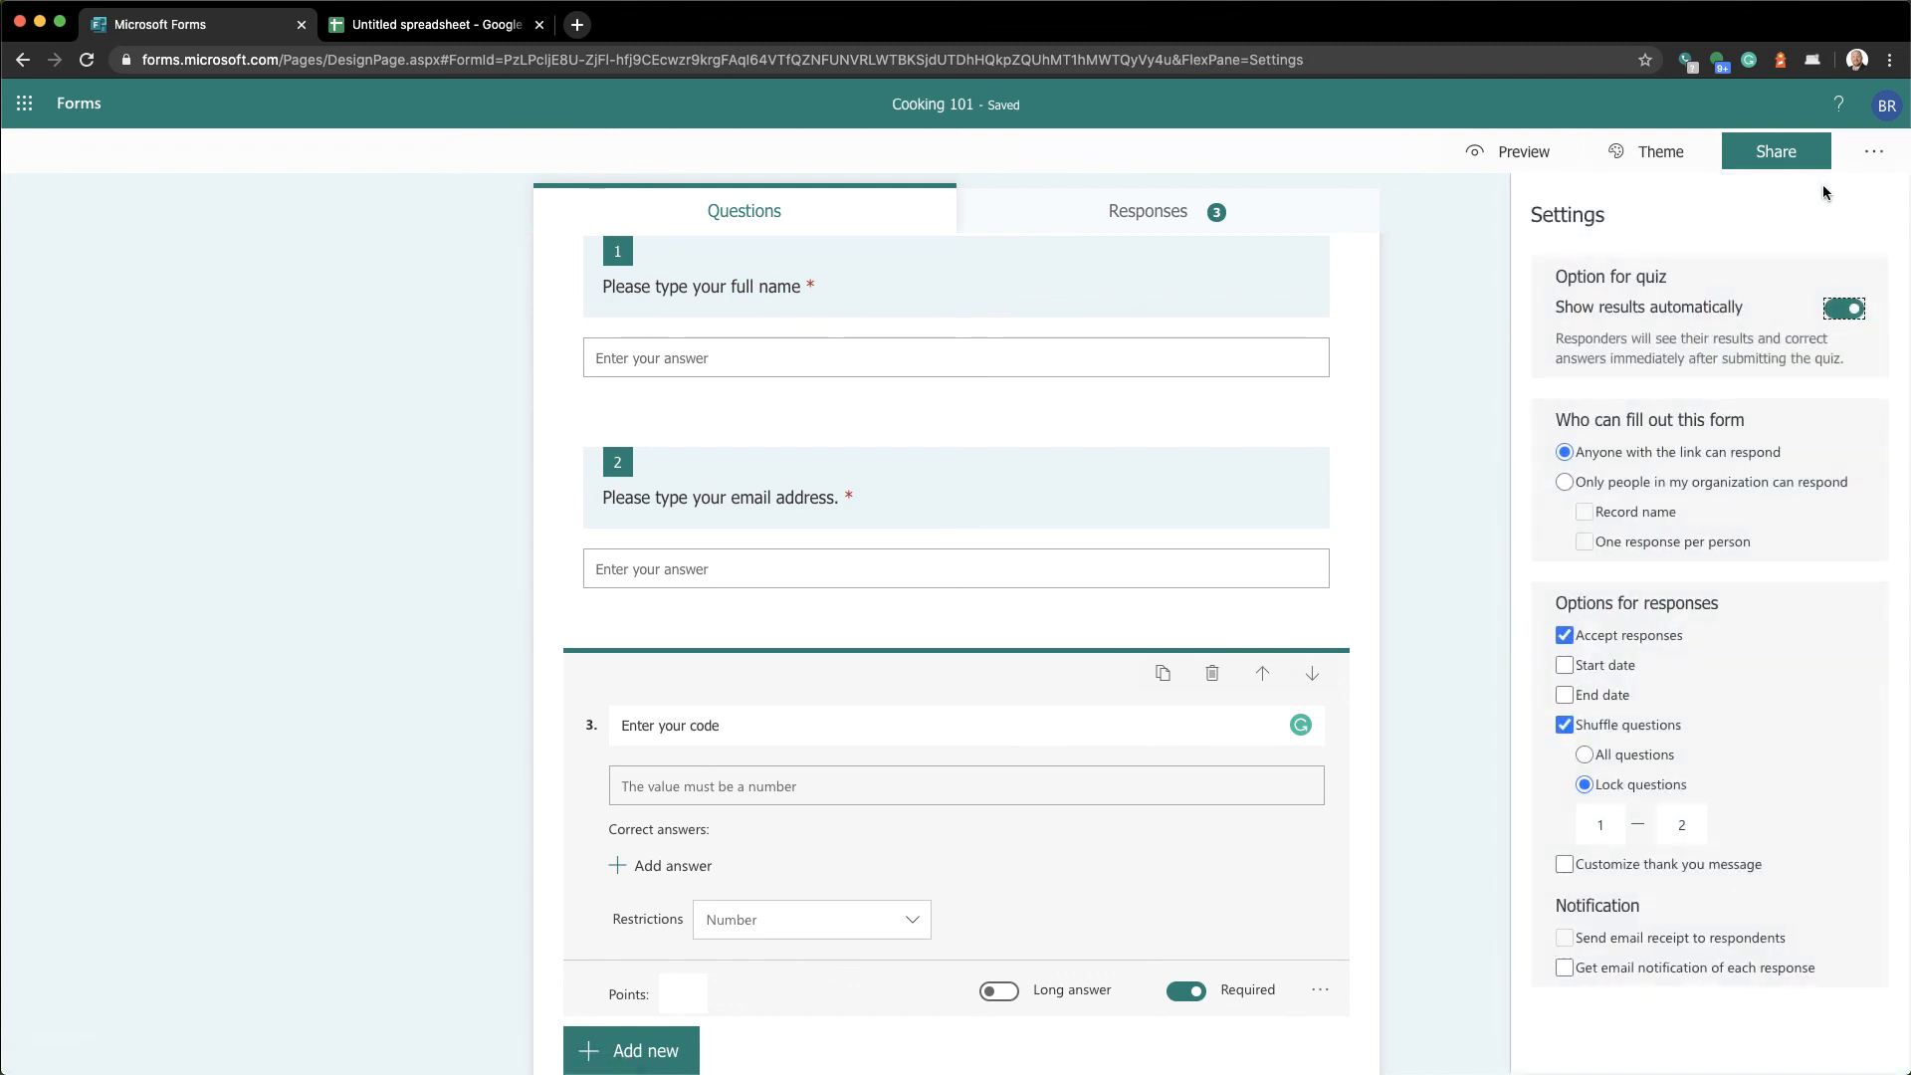
Change the locked question range end from 2 to 3, then preview the quiz
{"action": "left_click", "coordinate": [1680, 824]}
{"action": "key", "text": "BackSpace"}
{"action": "type", "text": "3"}
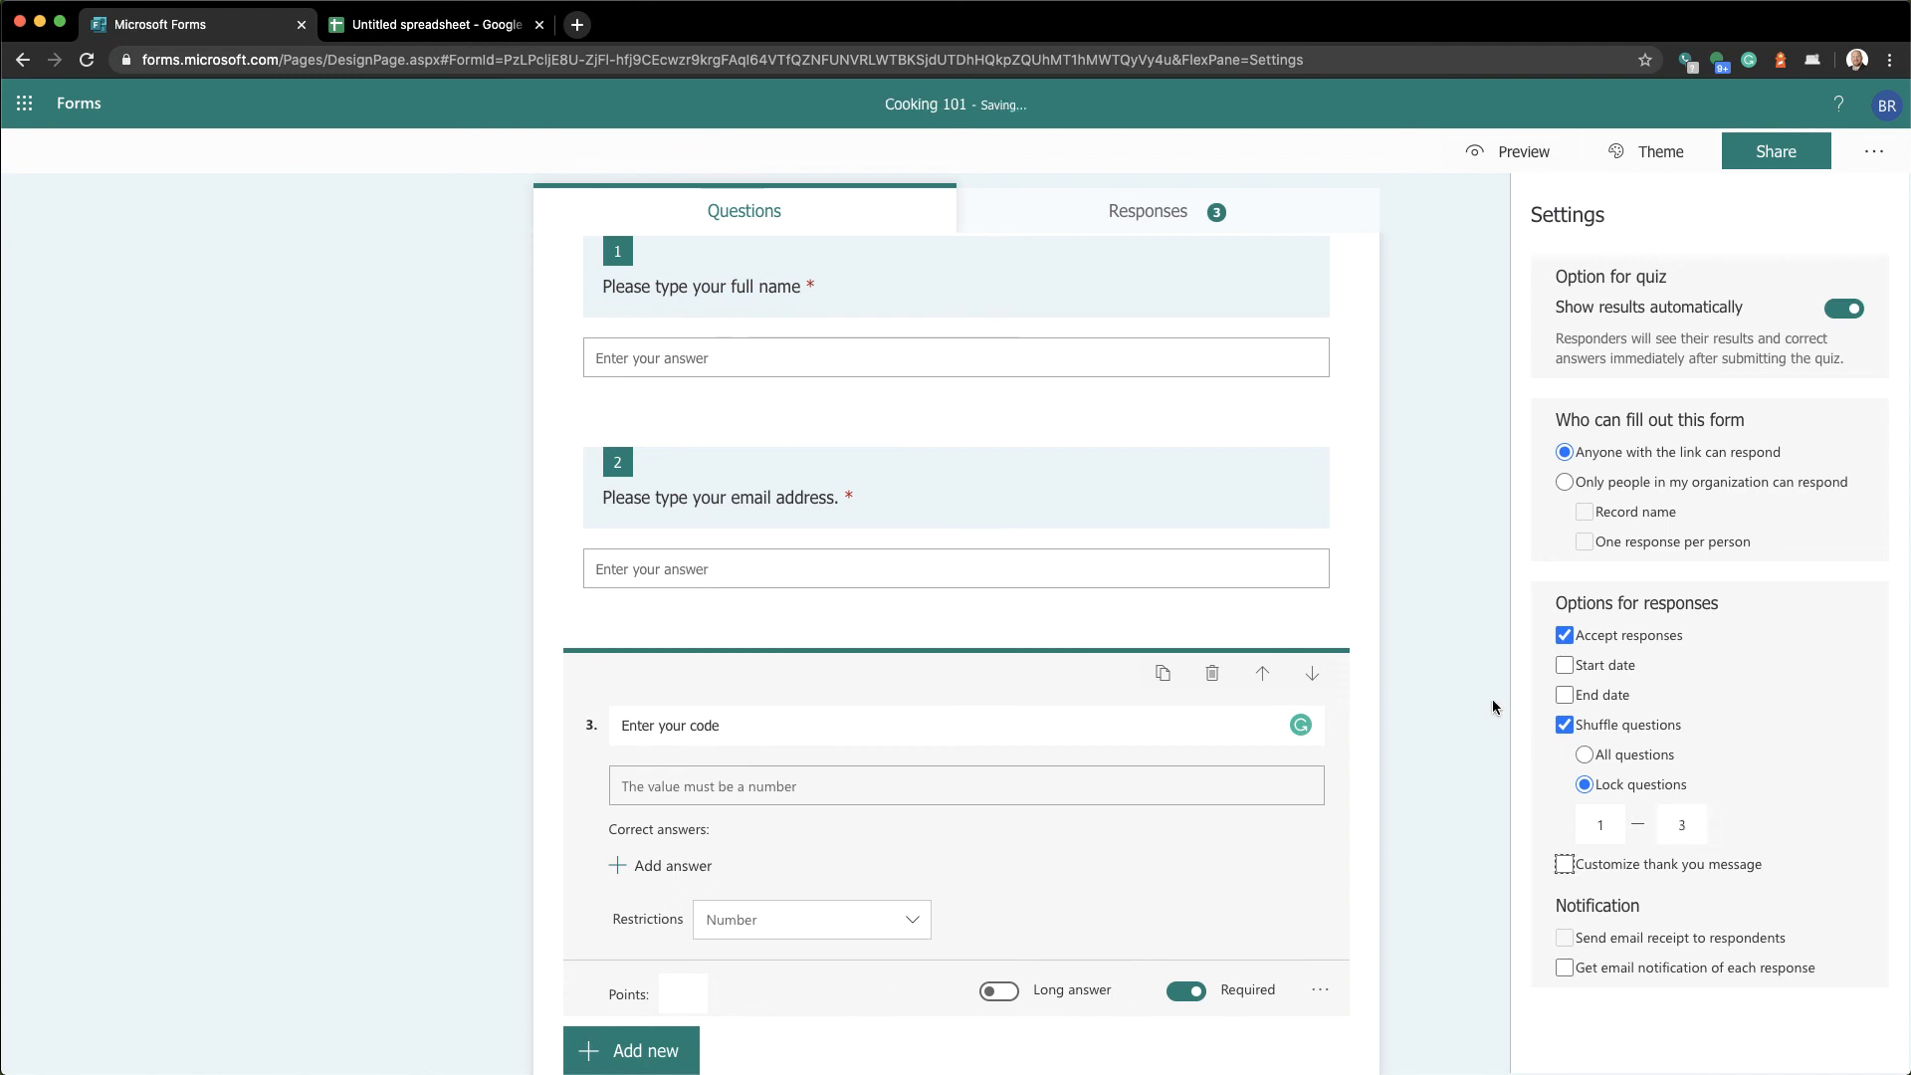
{"action": "left_click", "coordinate": [1495, 708]}
{"action": "left_click", "coordinate": [1523, 152]}
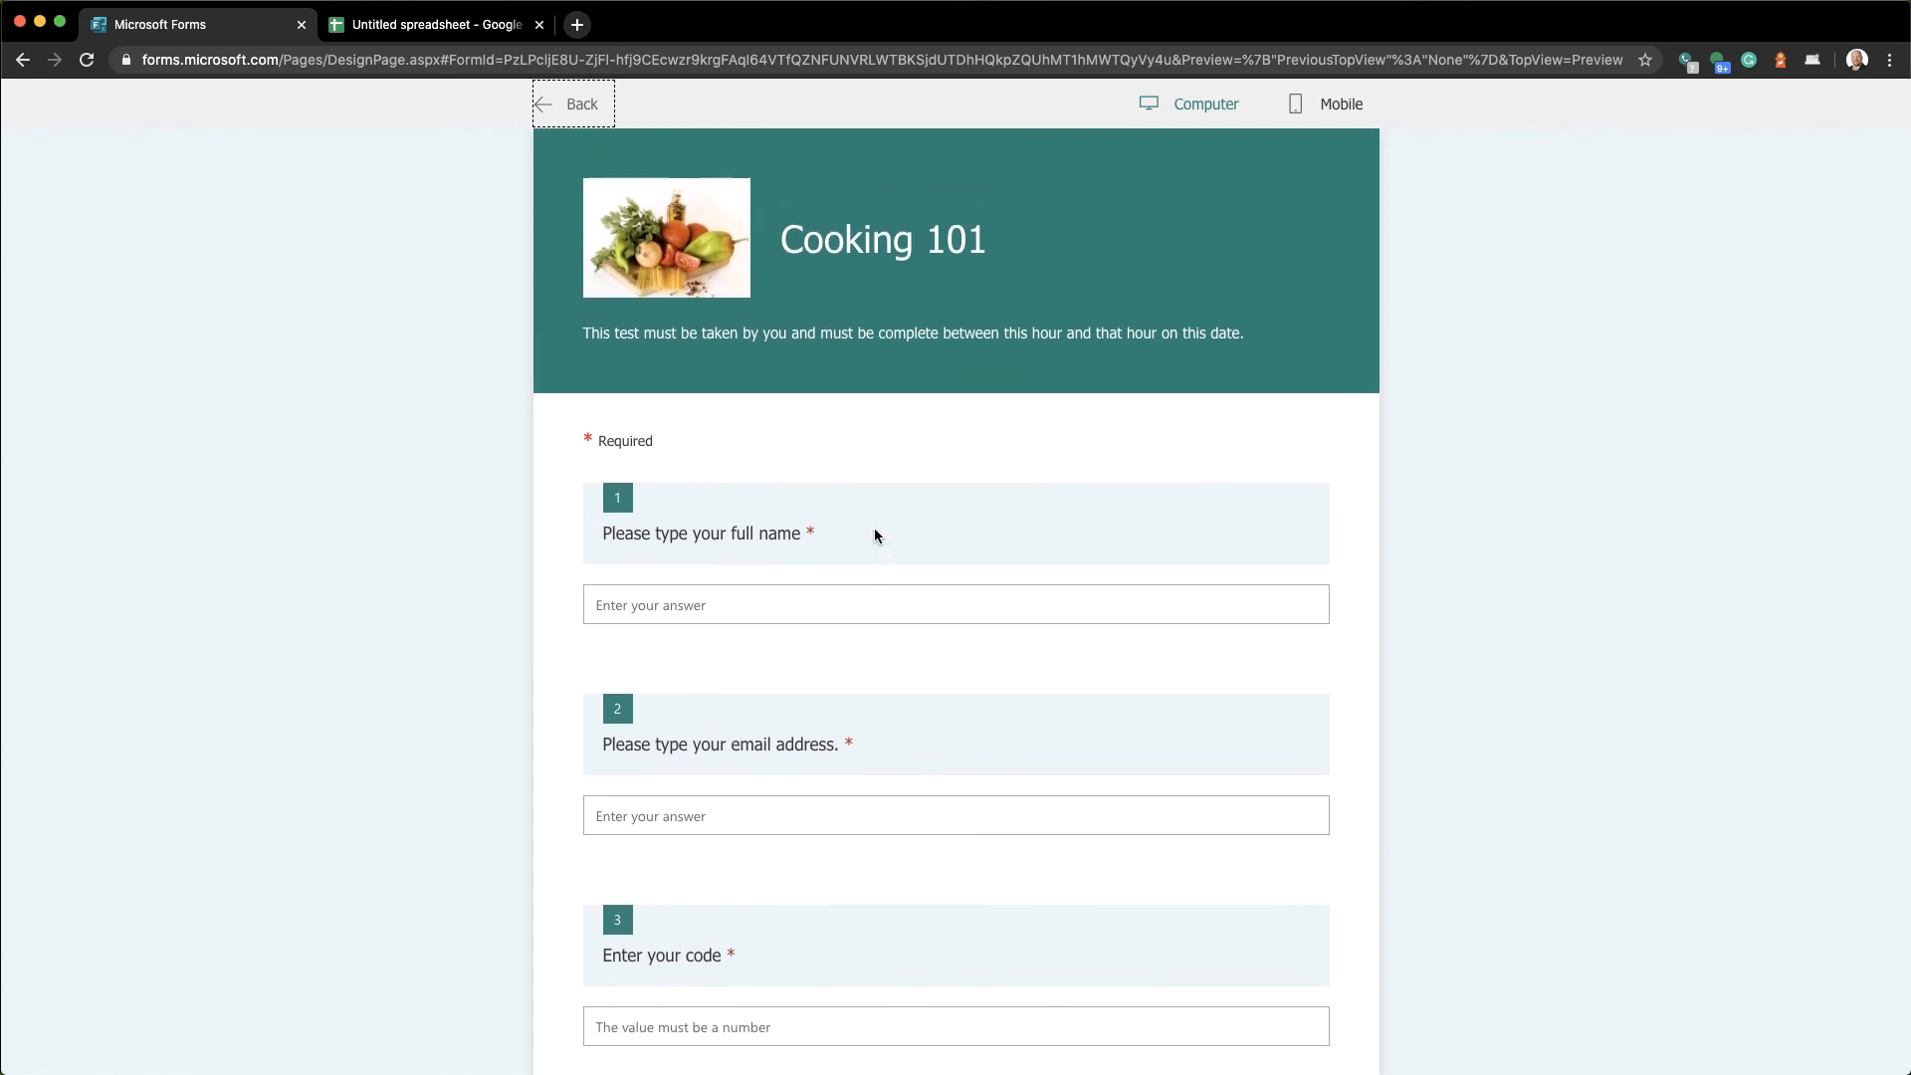
In the preview, try typing in the 'Enter your code' answer box
{"action": "scroll", "coordinate": [875, 535], "scroll_direction": "down", "scroll_amount": 3}
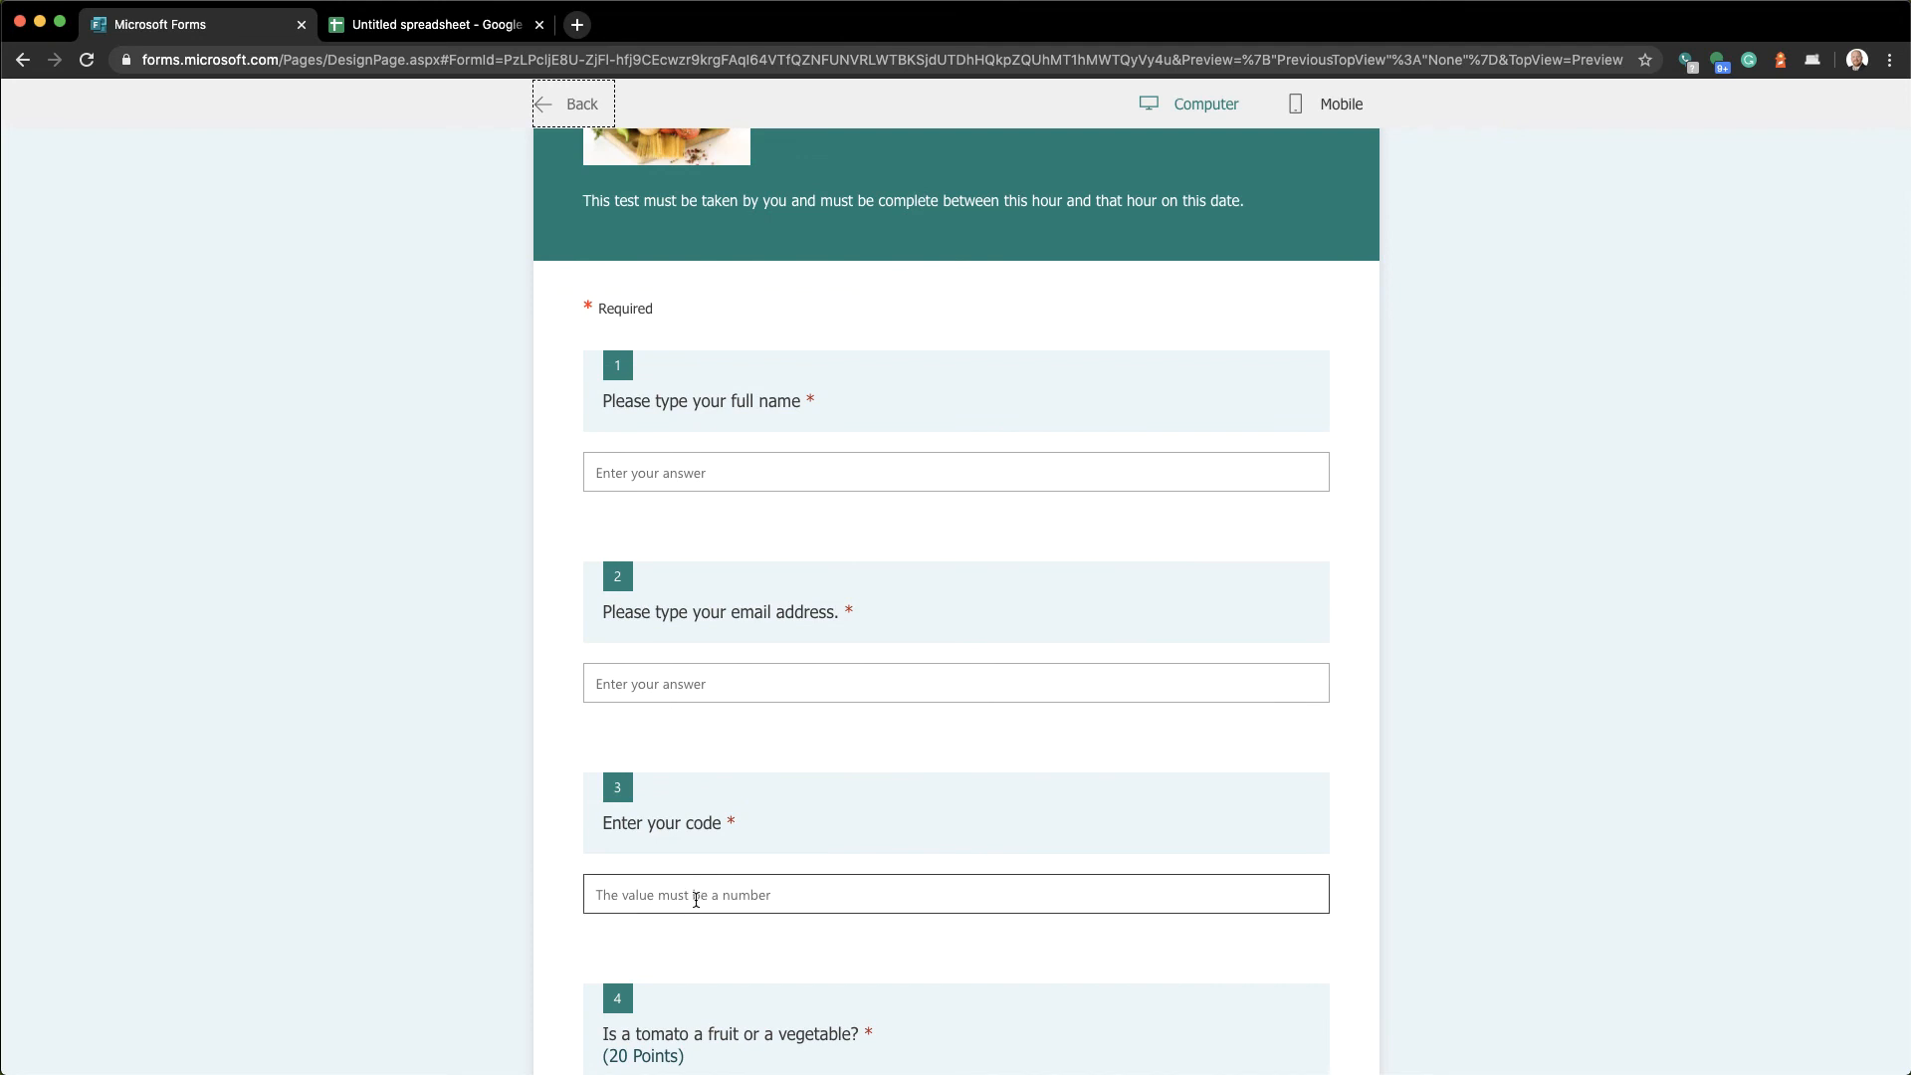
{"action": "left_click", "coordinate": [698, 900]}
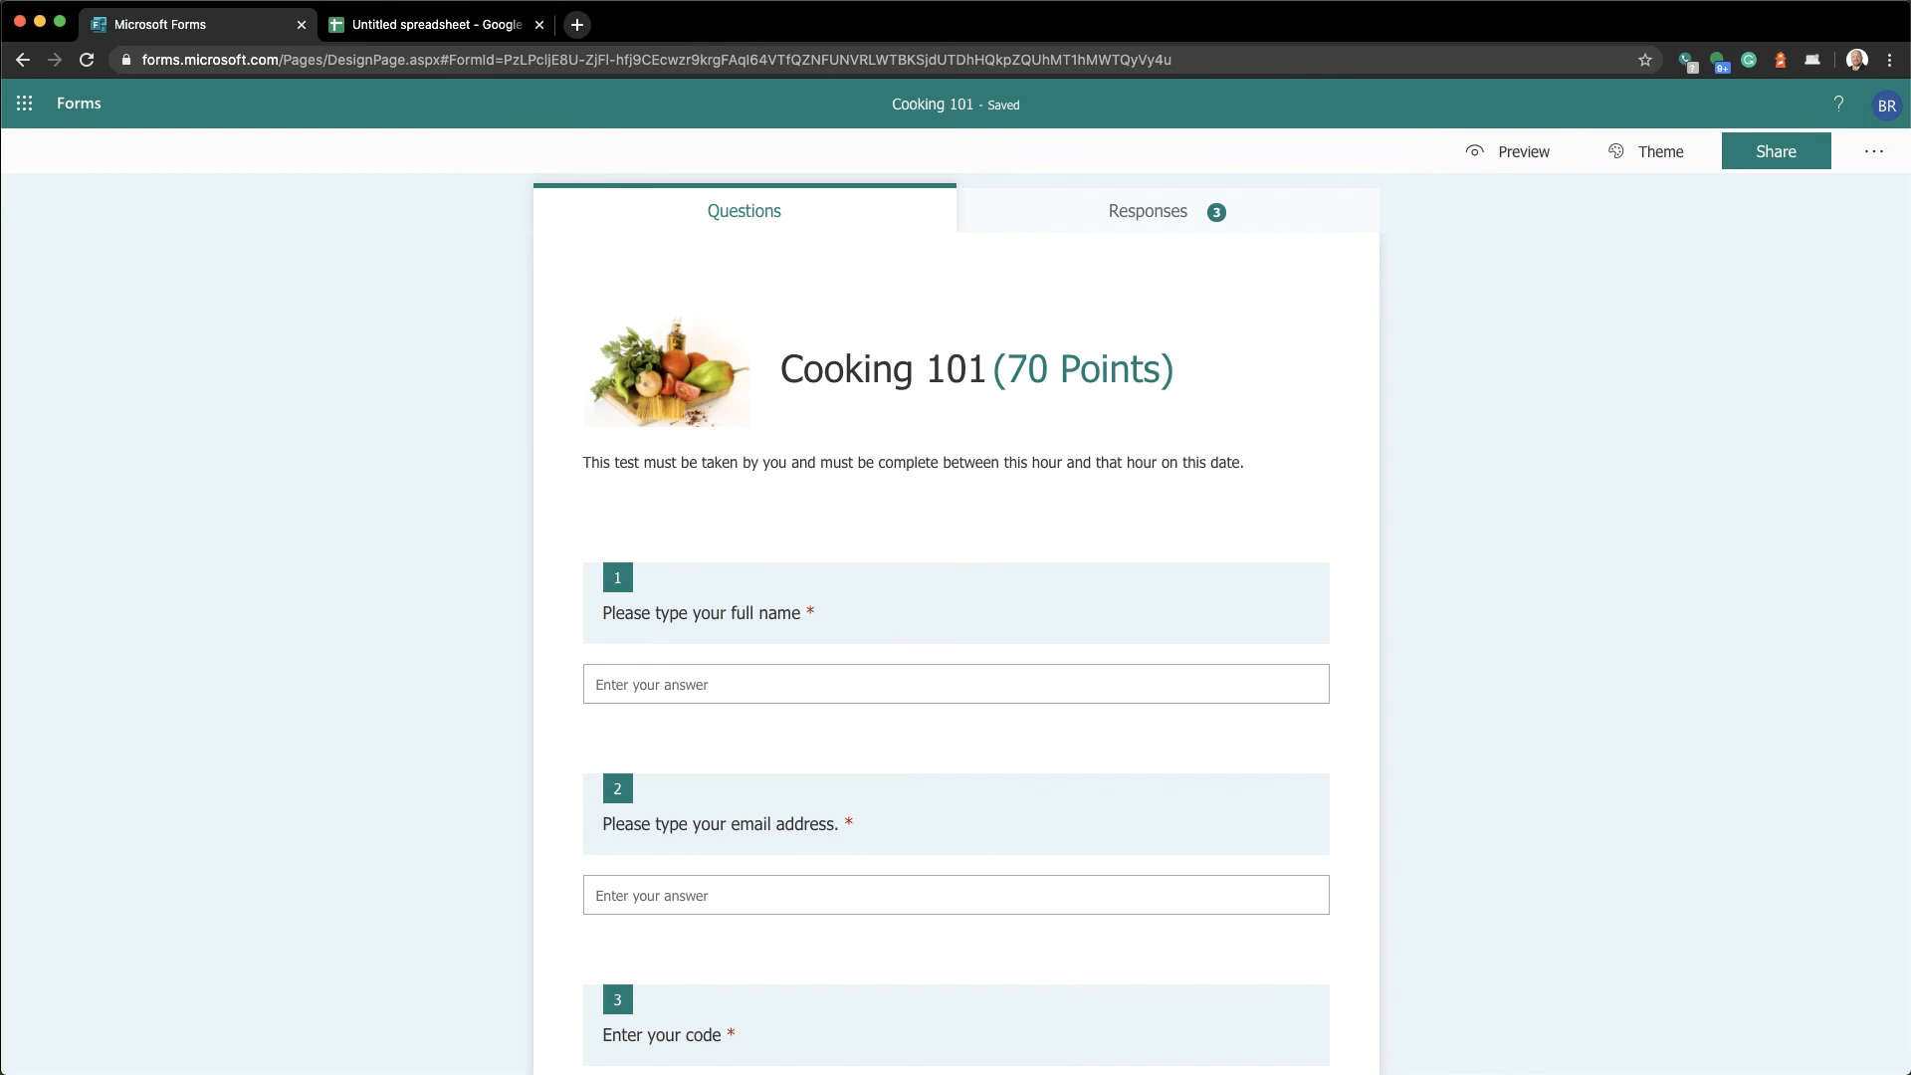
{"action": "left_click", "coordinate": [1875, 157]}
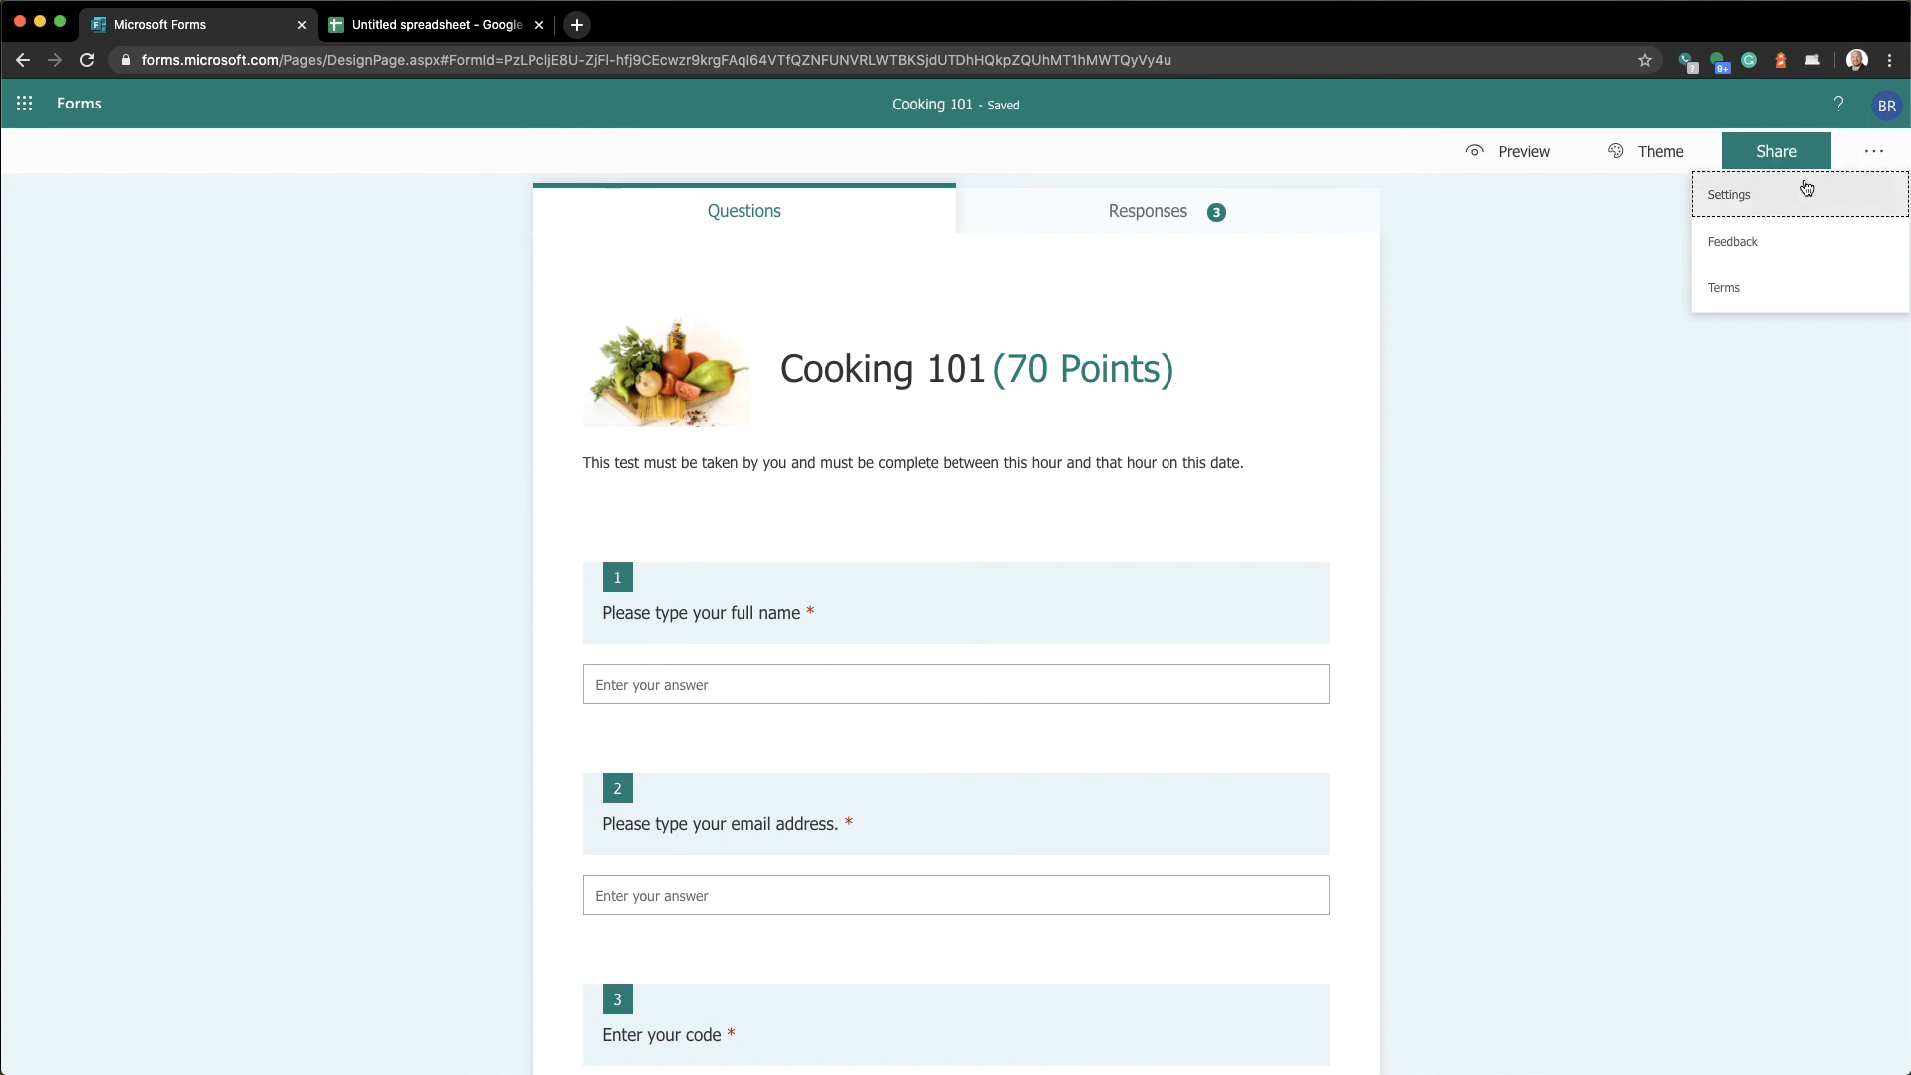
{"action": "left_click", "coordinate": [1773, 196]}
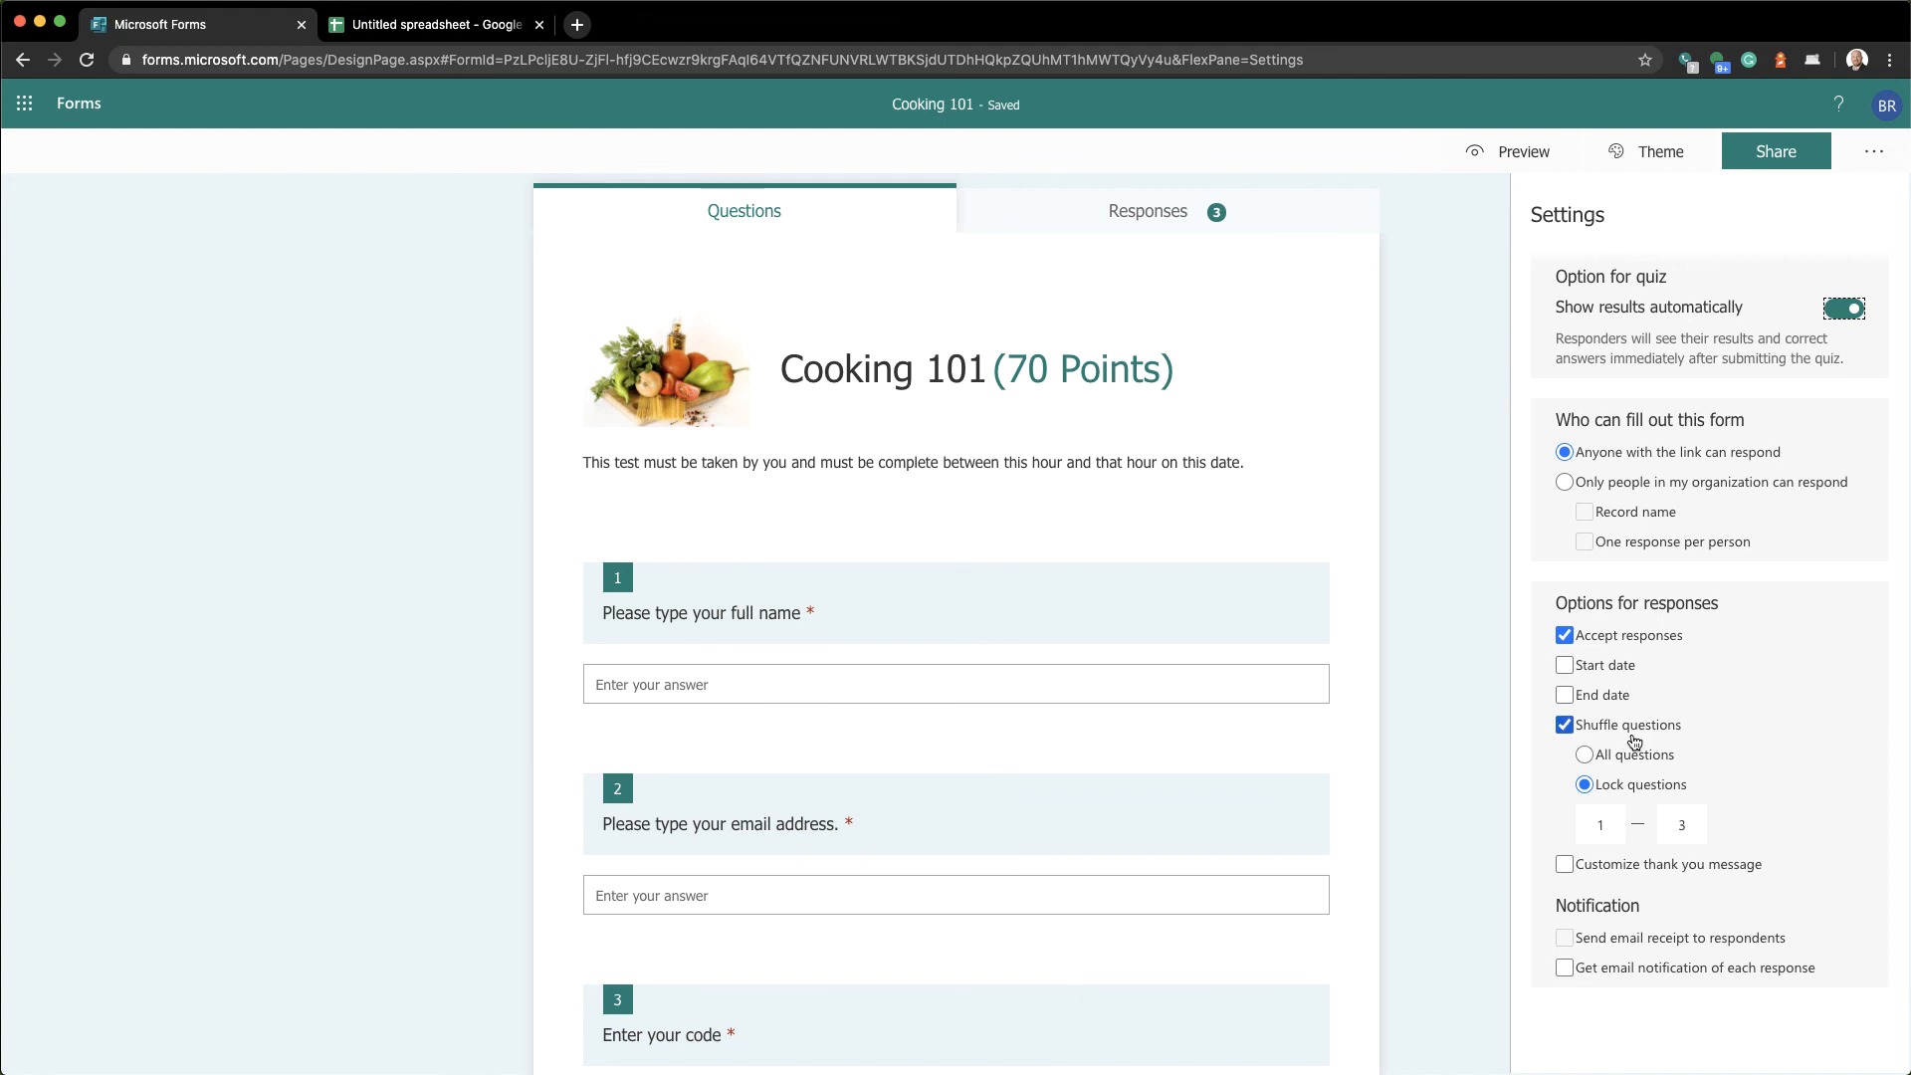
{"action": "left_click", "coordinate": [1873, 151]}
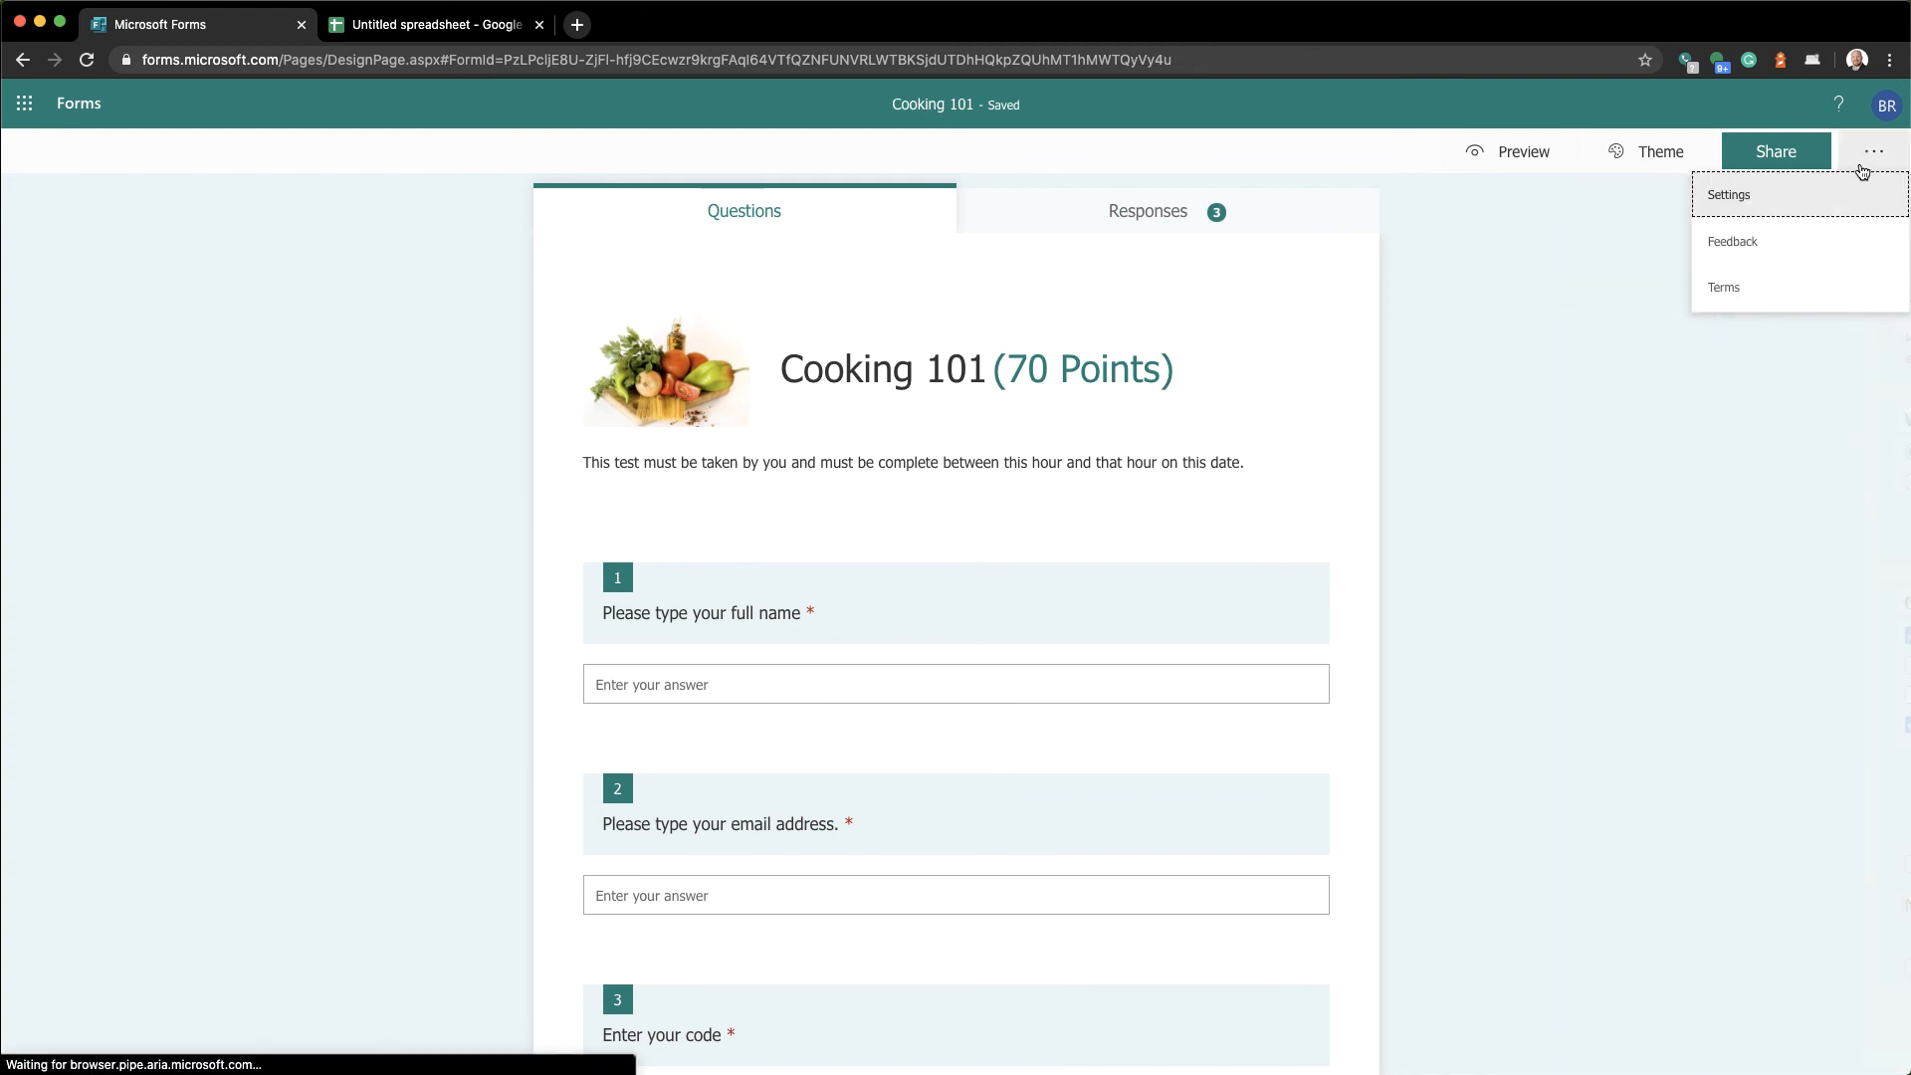
{"action": "left_click", "coordinate": [1729, 187]}
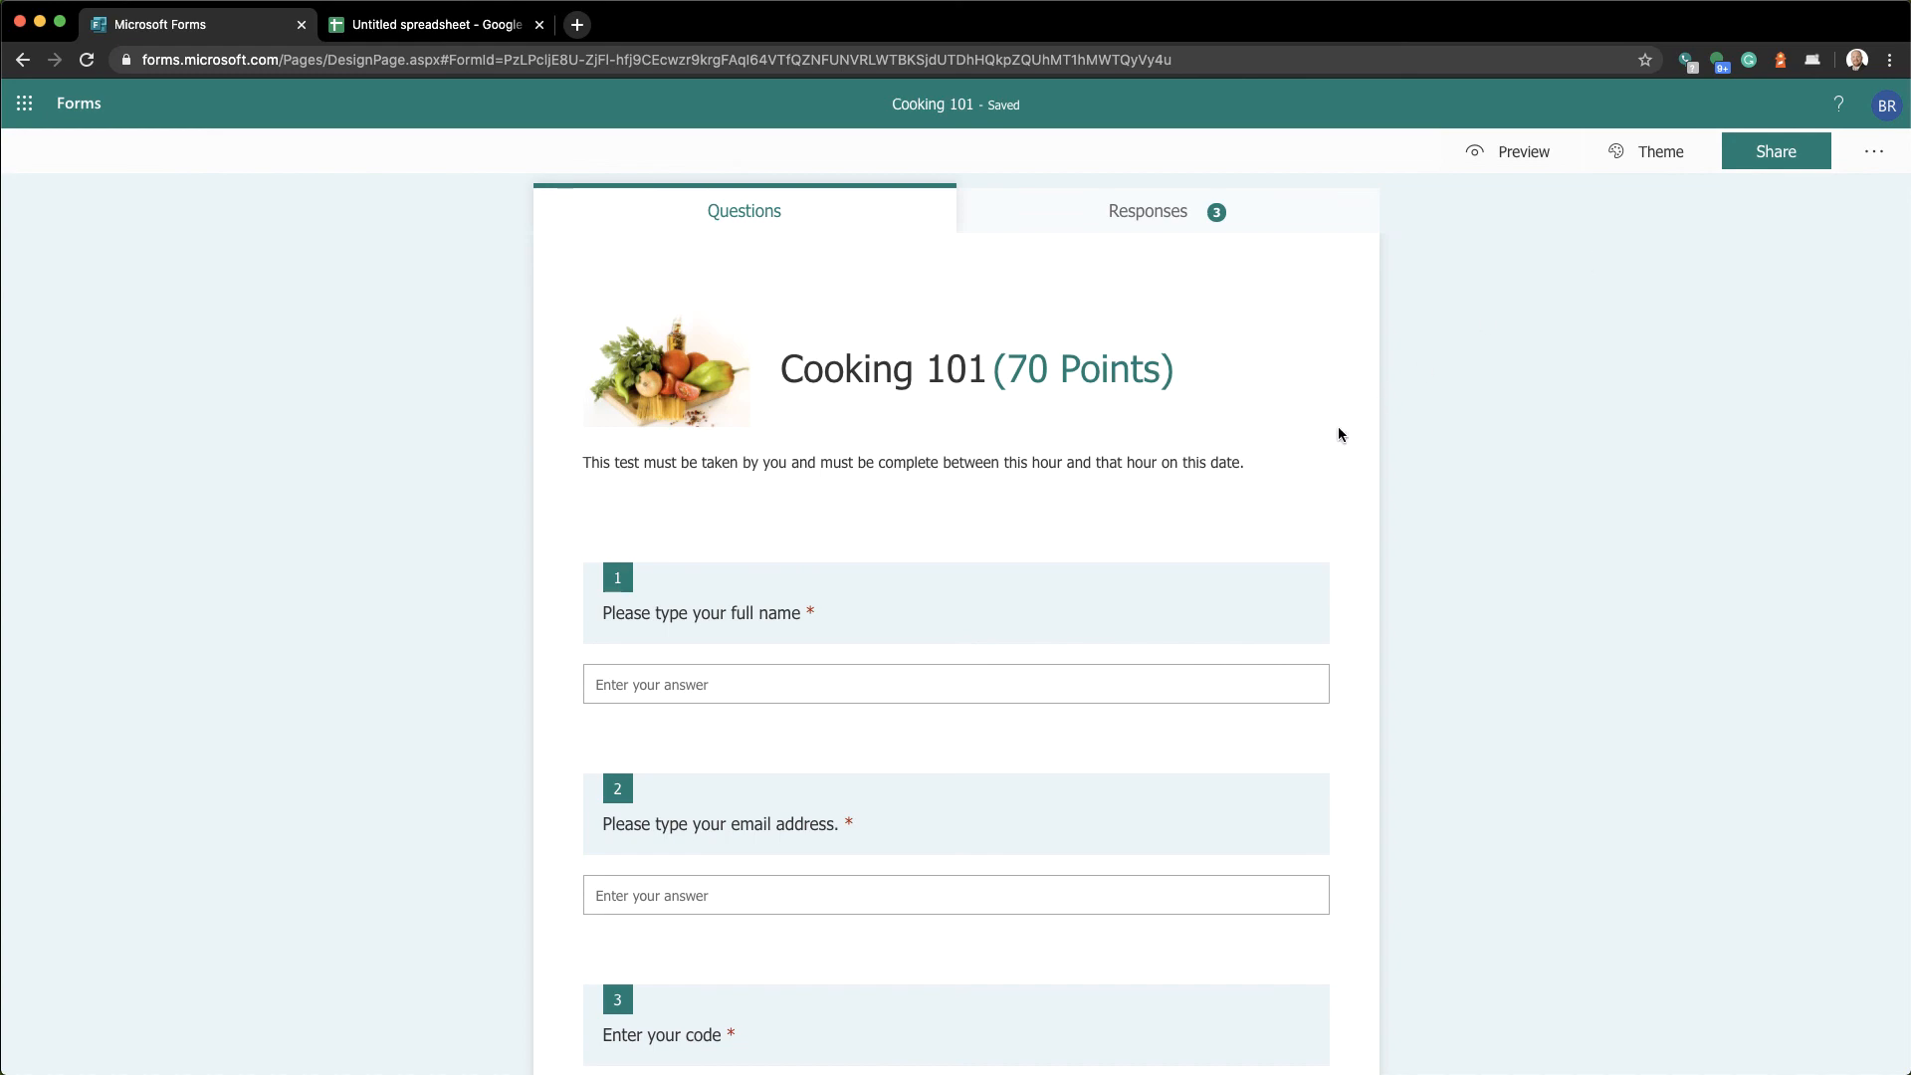
{"action": "scroll", "coordinate": [1195, 598], "scroll_direction": "down", "scroll_amount": 1}
{"action": "scroll", "coordinate": [1195, 598], "scroll_direction": "down", "scroll_amount": 15}
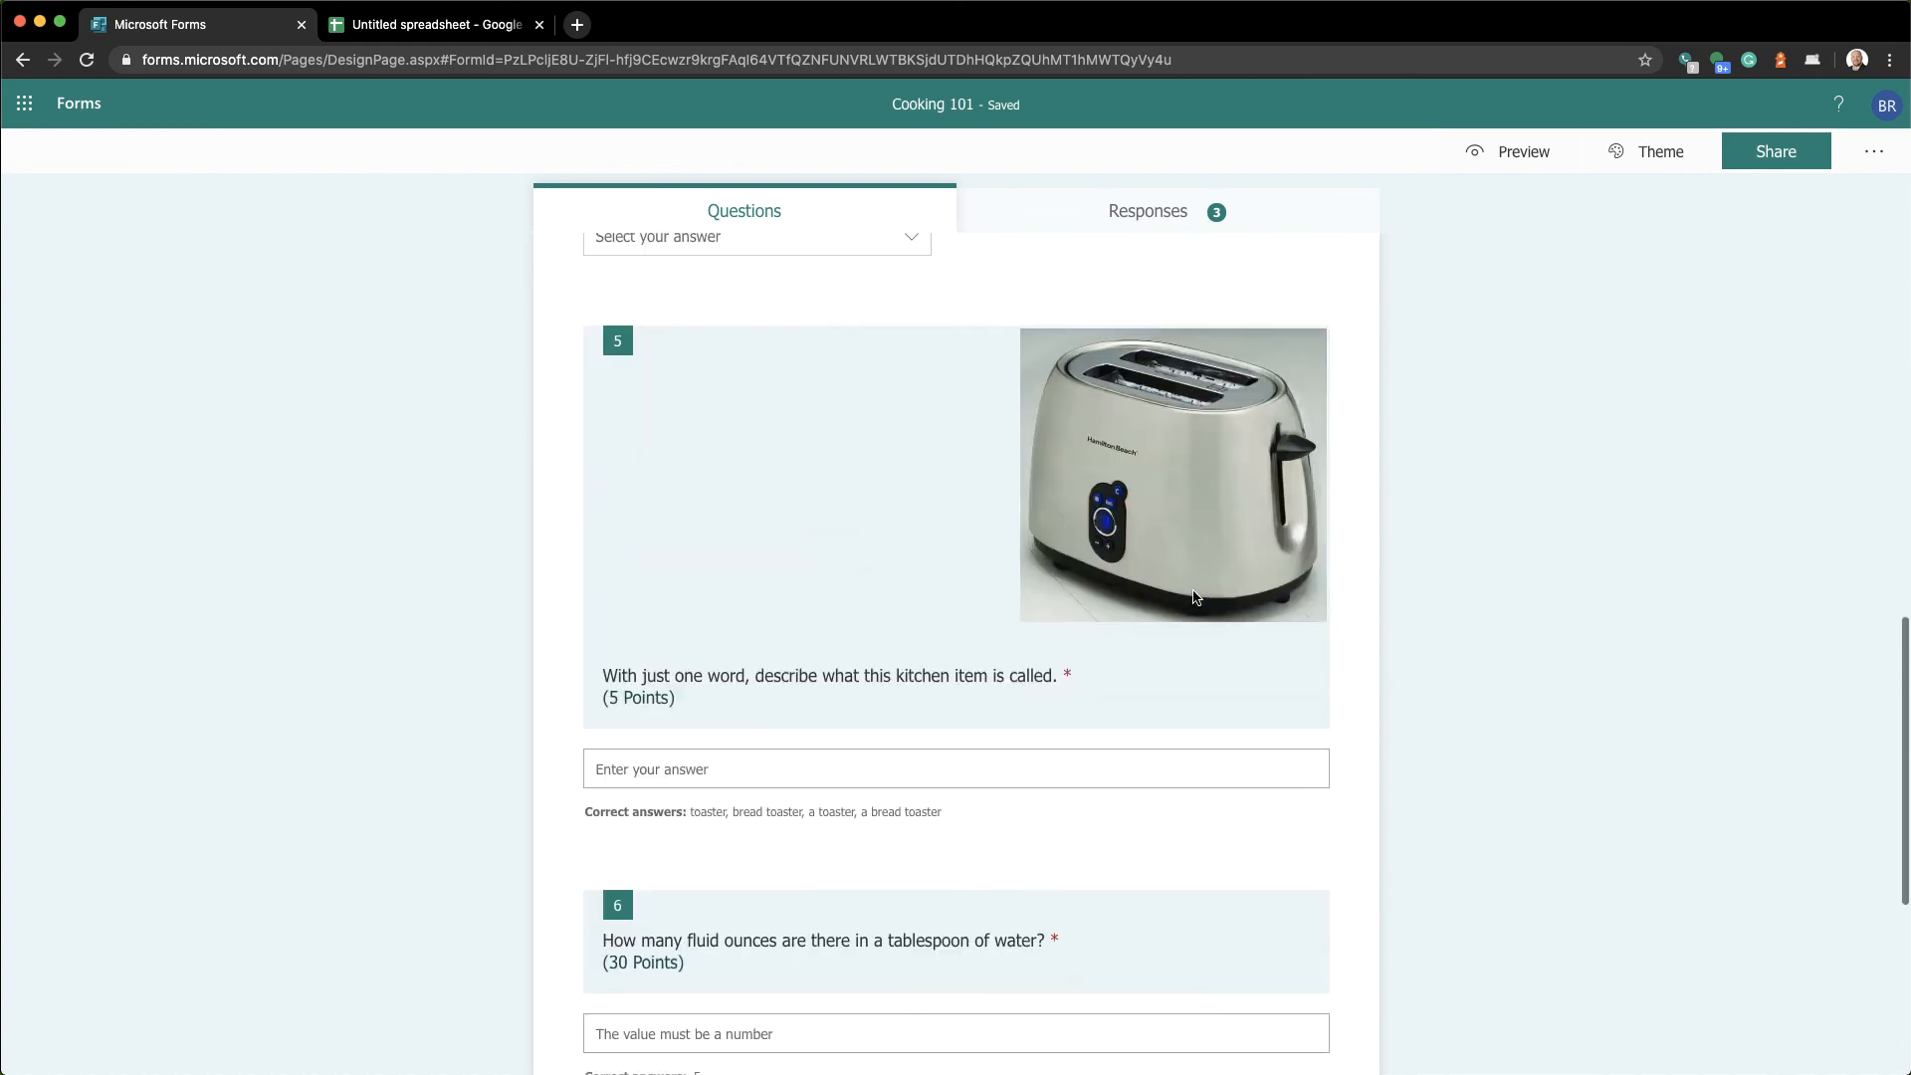
Add a section after question 7 and title it 'Extra credit'
{"action": "left_click", "coordinate": [647, 985]}
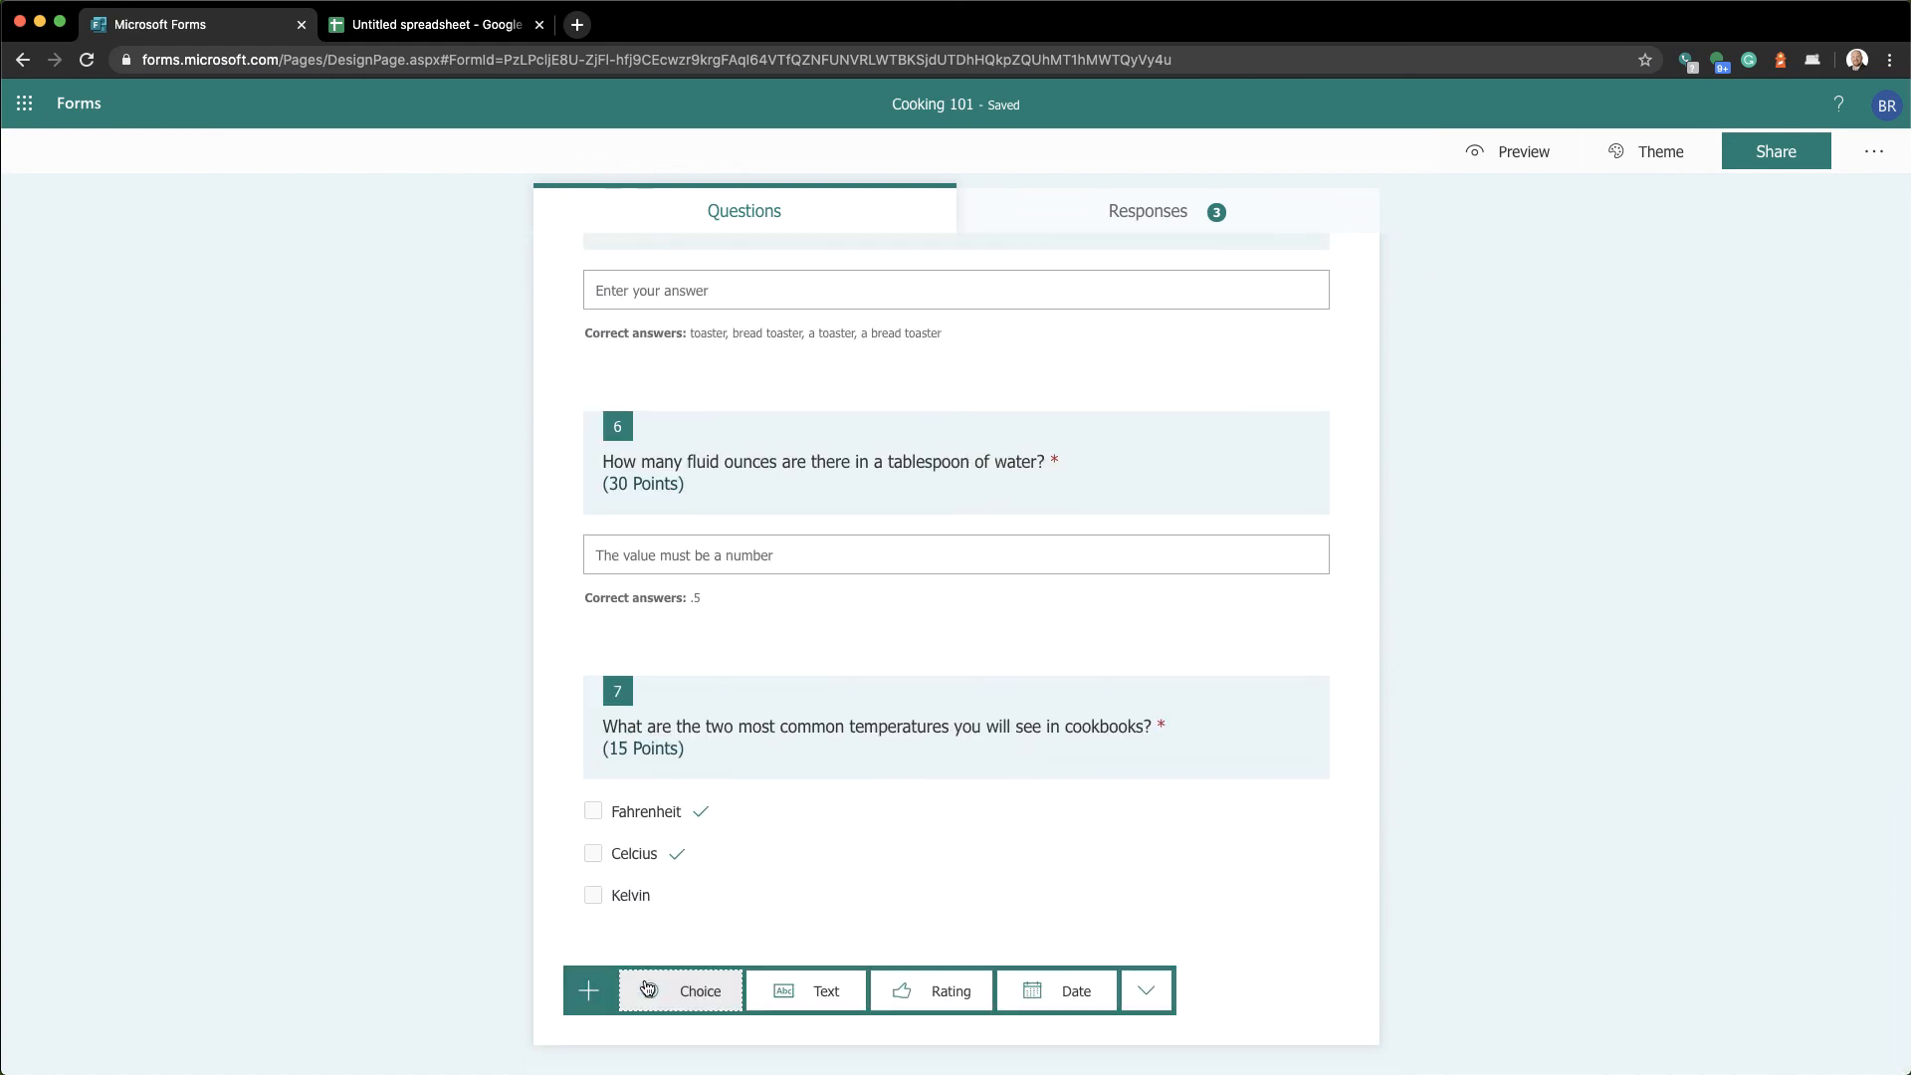
{"action": "left_click", "coordinate": [1145, 991]}
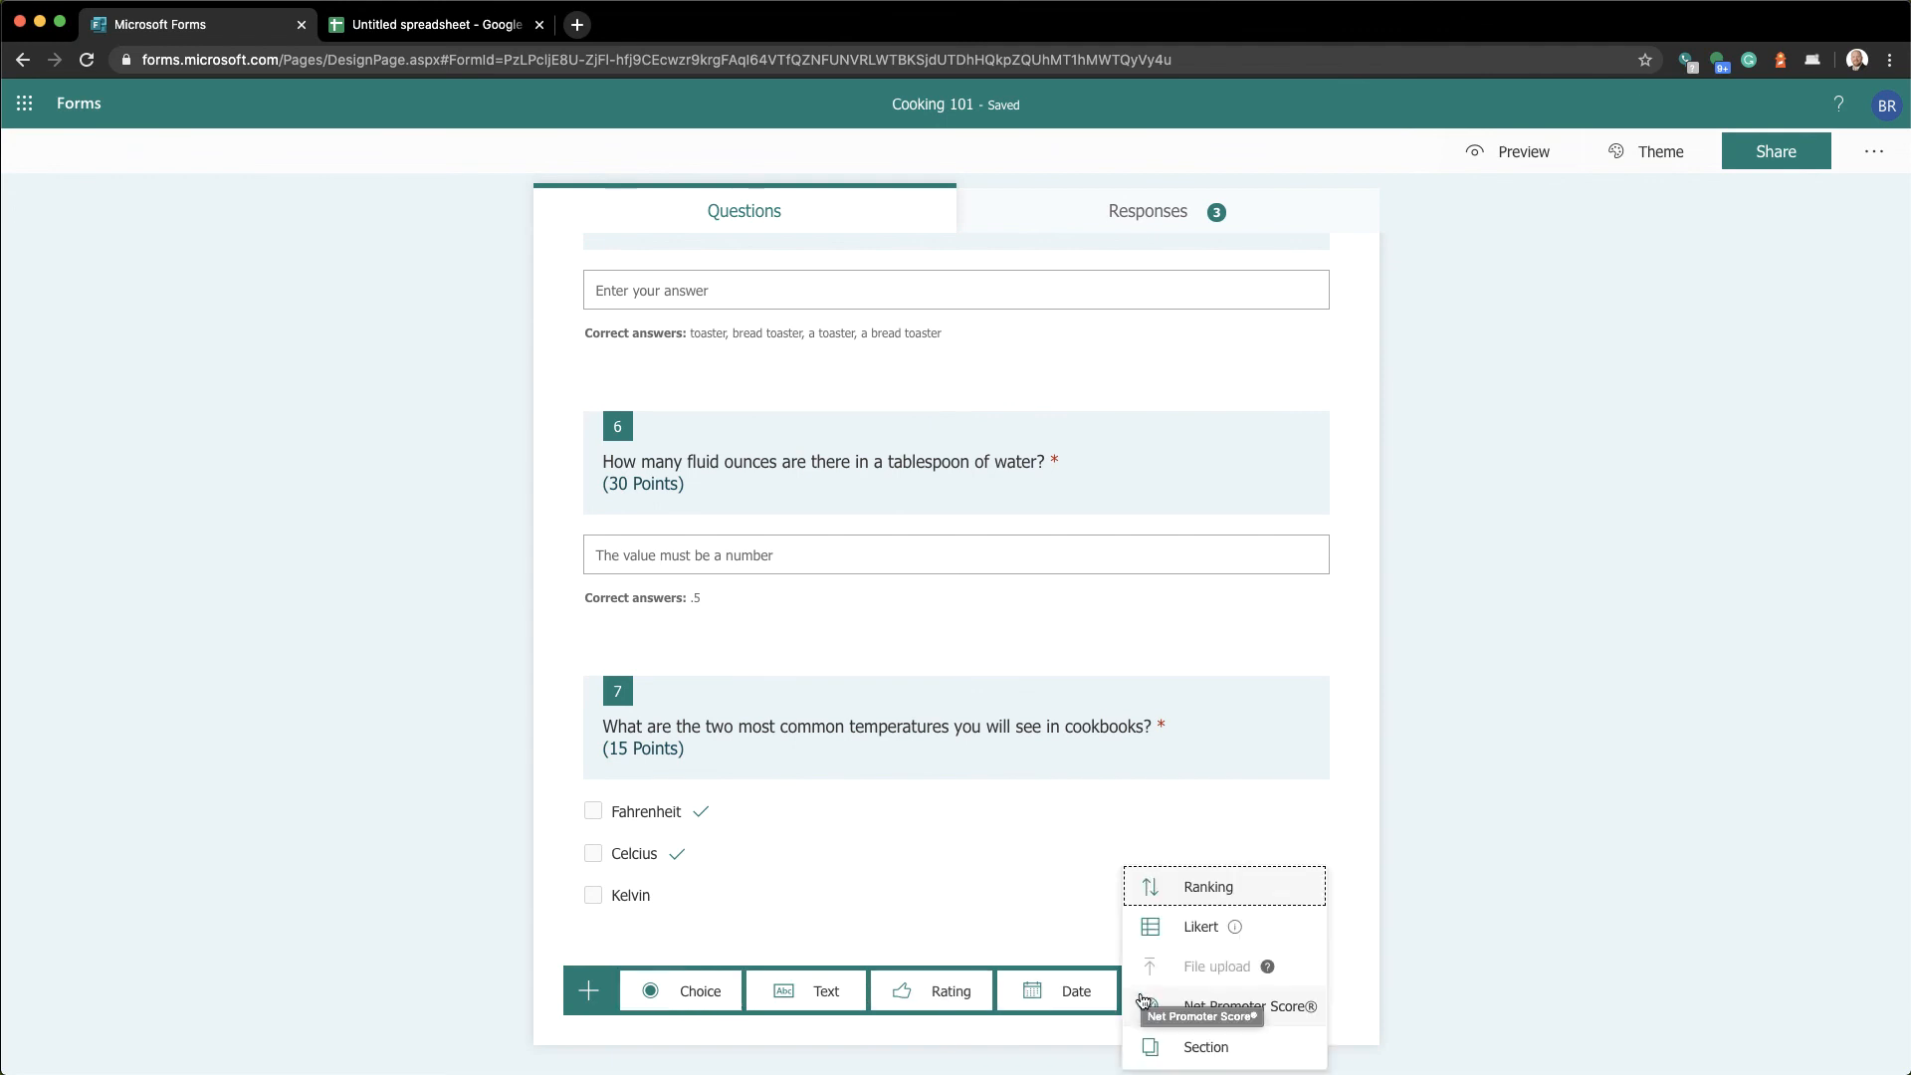
{"action": "left_click", "coordinate": [1174, 1050]}
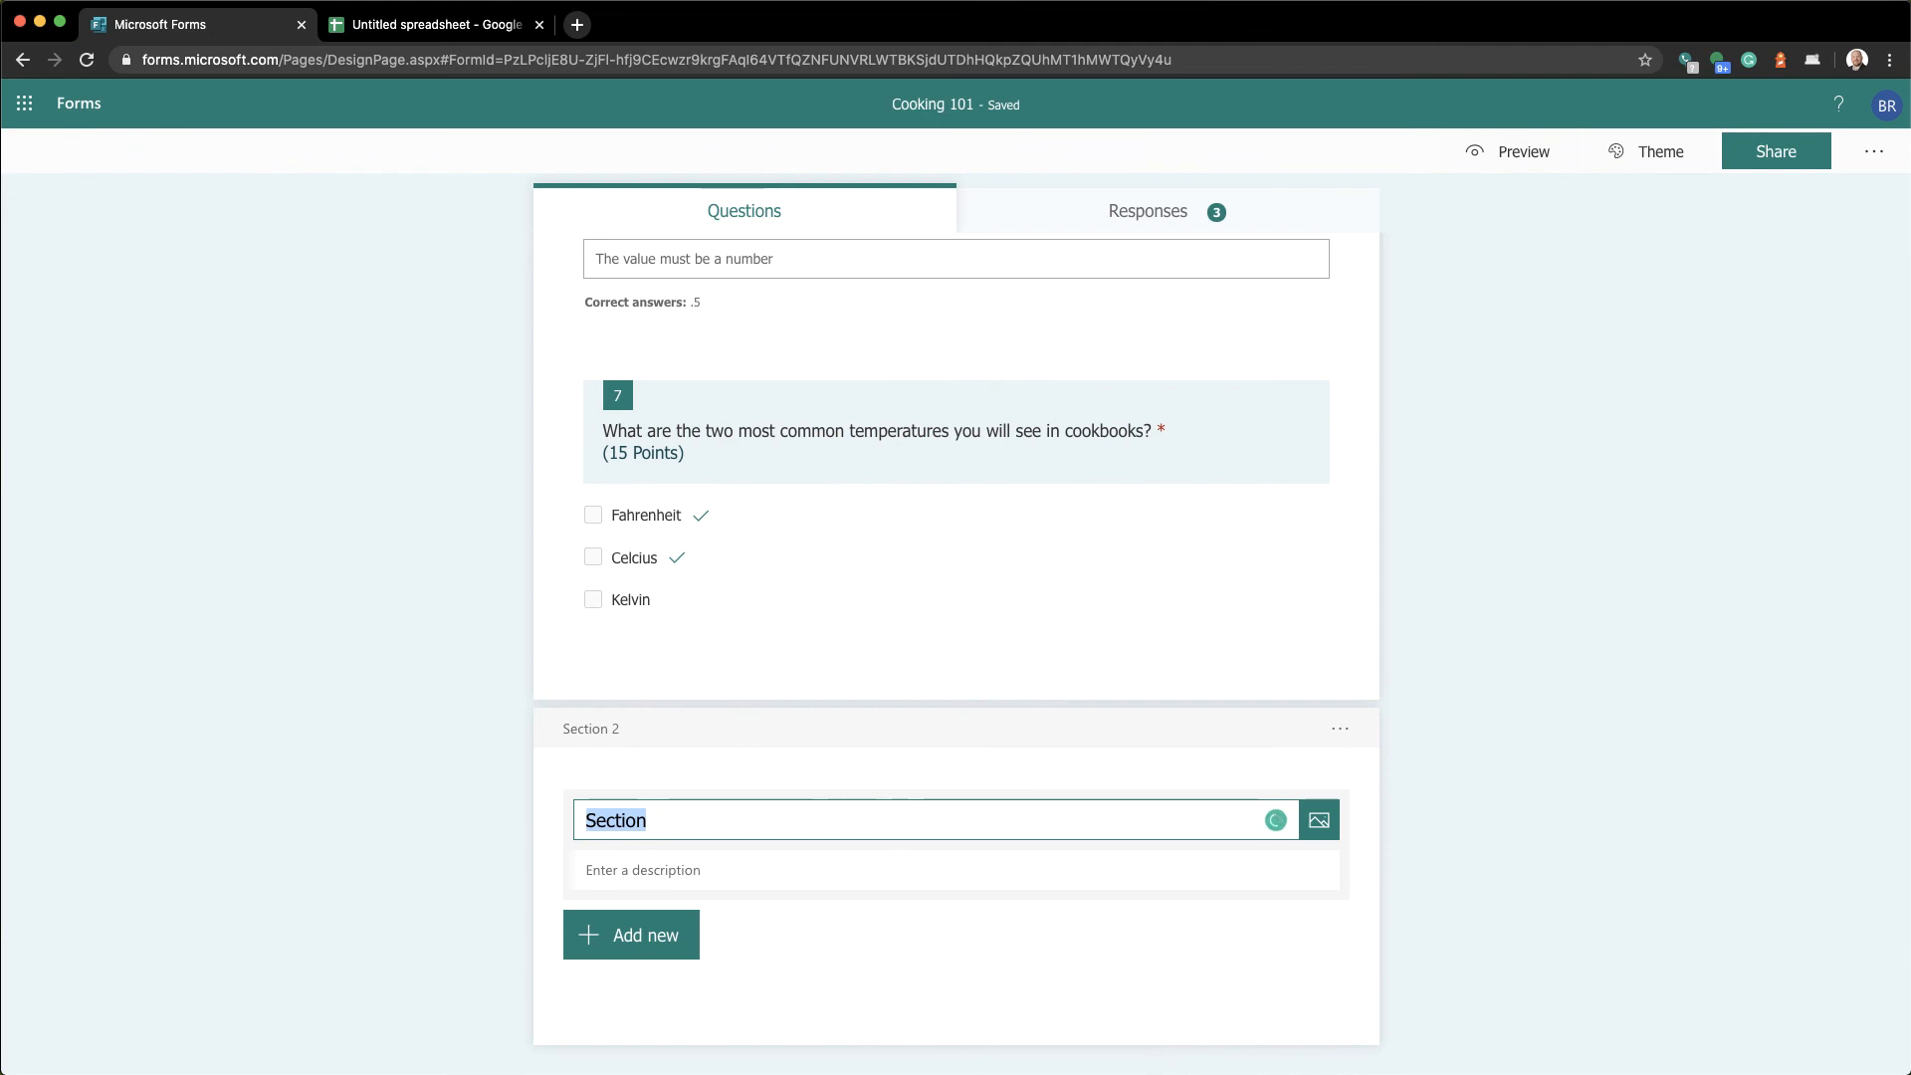
{"action": "type", "text": "Extra ctedi"}
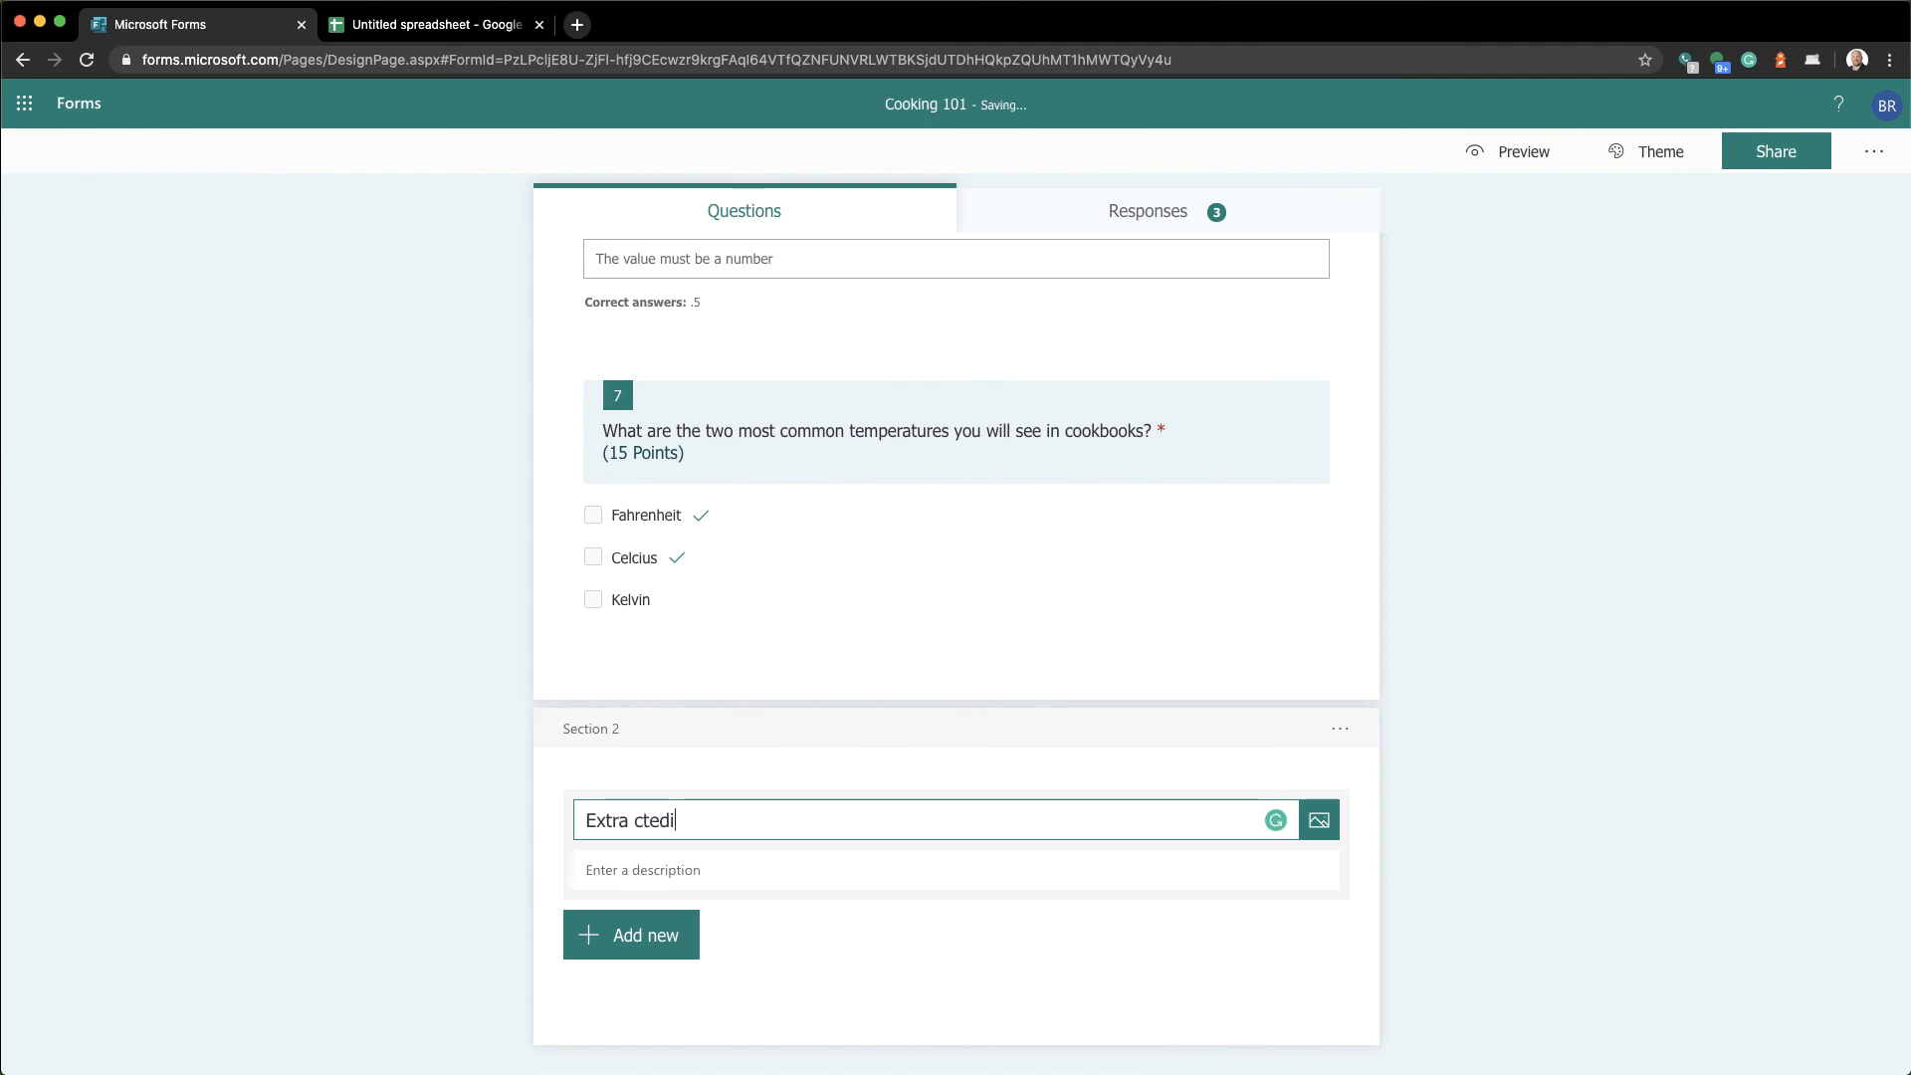
{"action": "key", "text": "BackSpace"}
{"action": "key", "text": "BackSpace"}
{"action": "key", "text": "BackSpace"}
{"action": "key", "text": "BackSpace"}
{"action": "type", "text": "redit"}
{"action": "left_click", "coordinate": [1029, 935]}
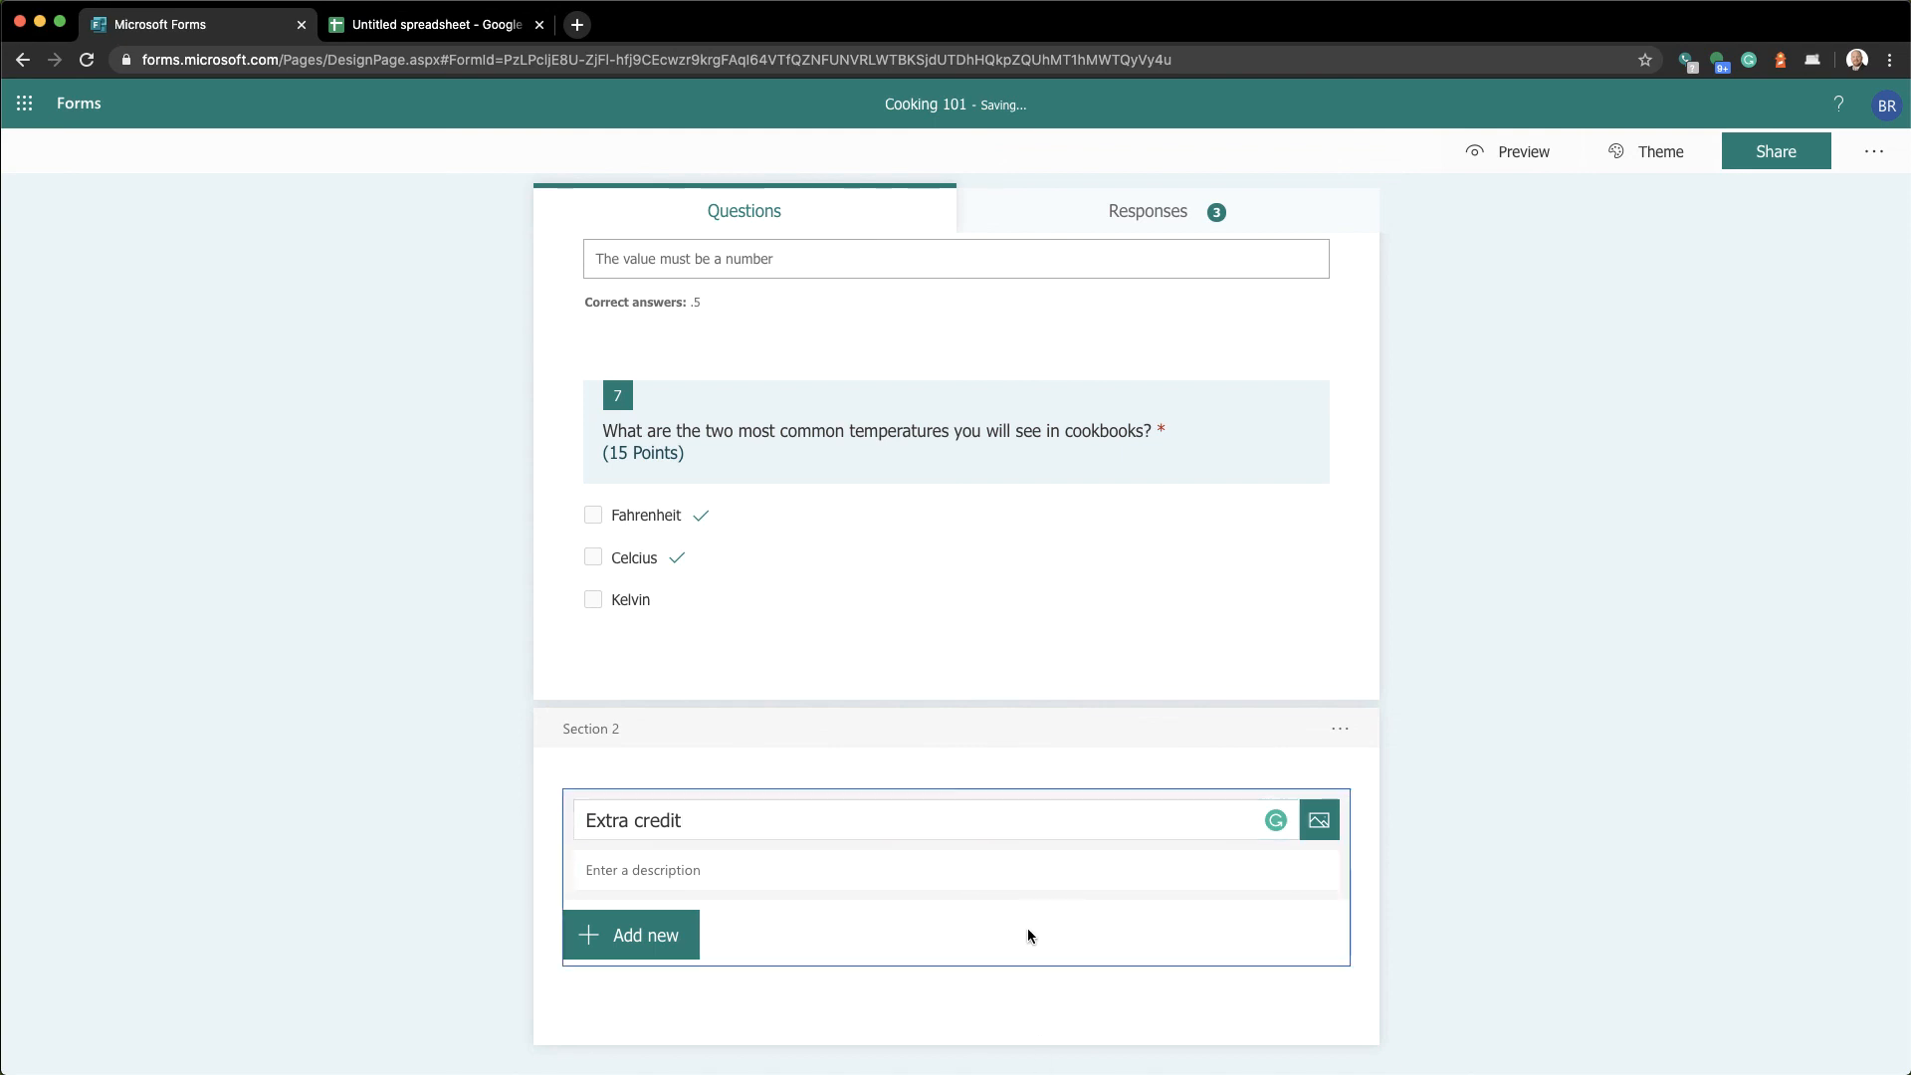
{"action": "left_click", "coordinate": [959, 997]}
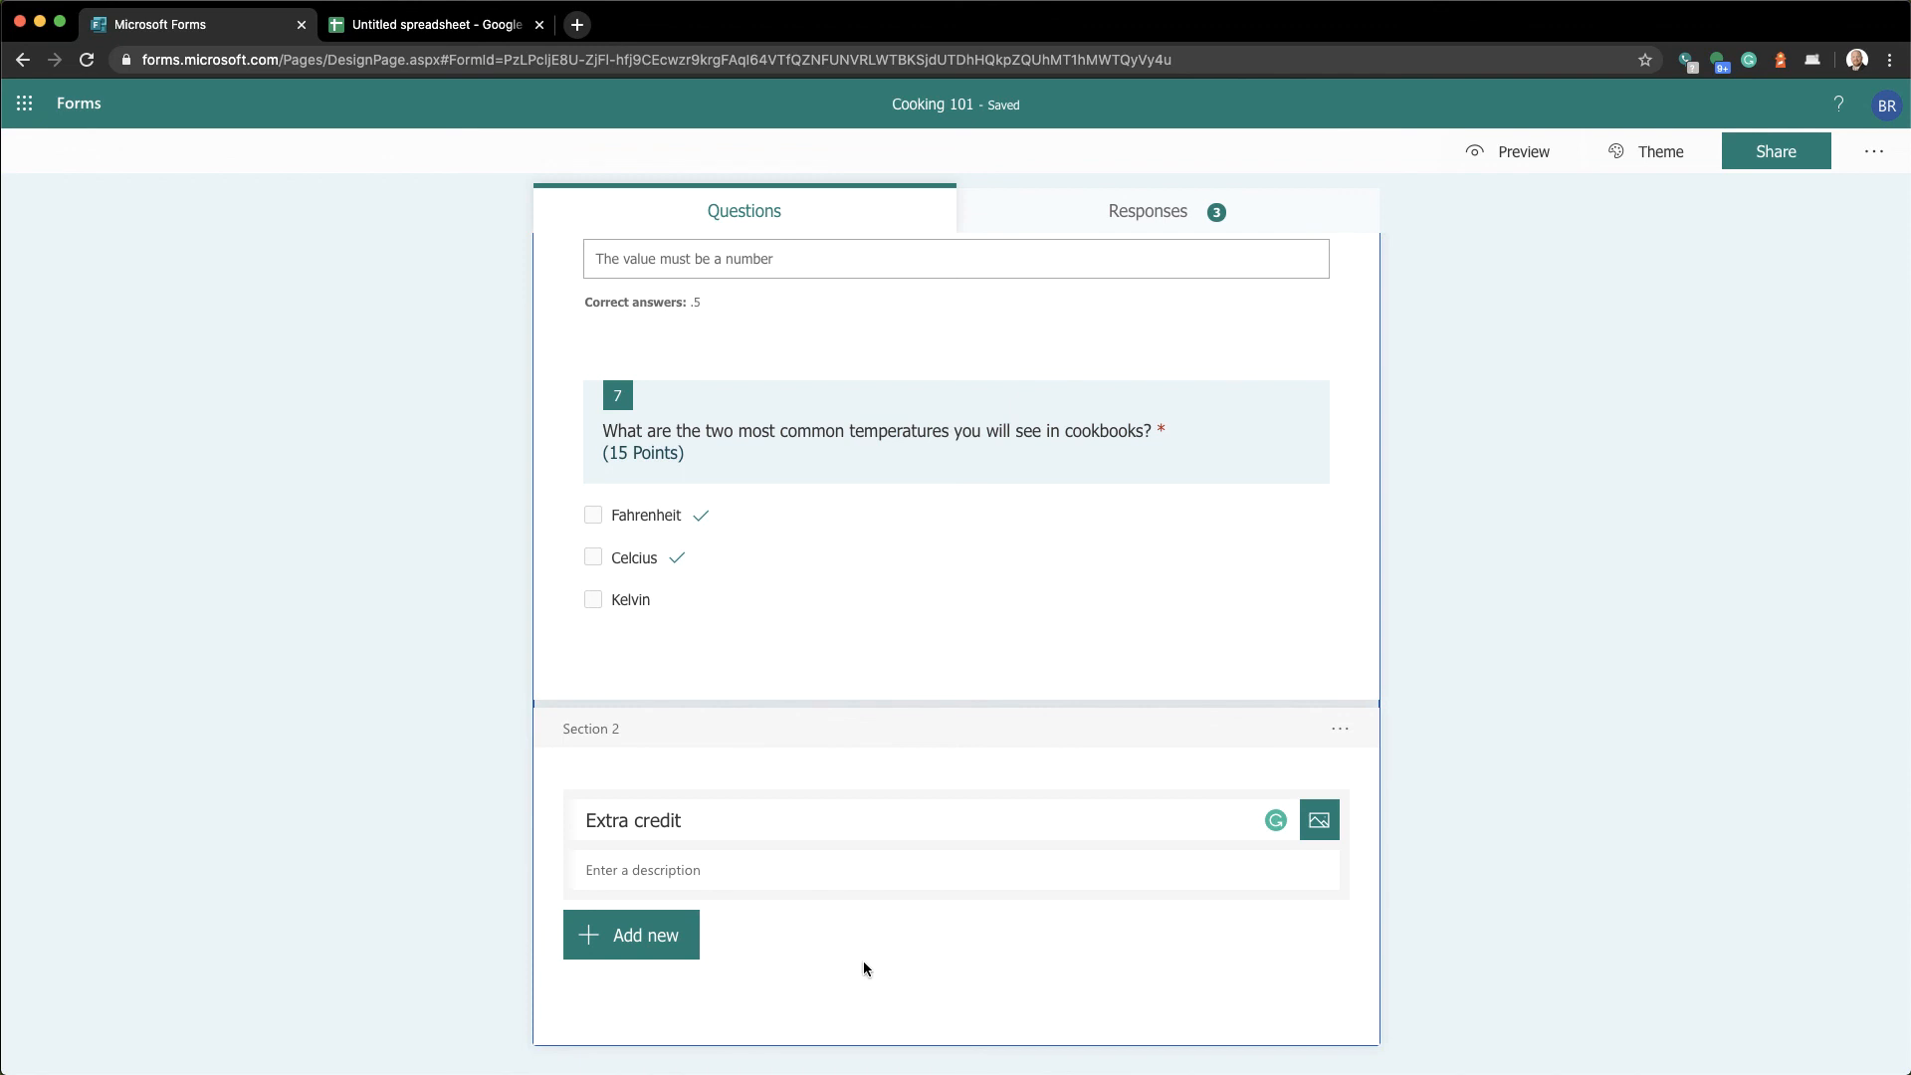
{"action": "left_click", "coordinate": [1888, 168]}
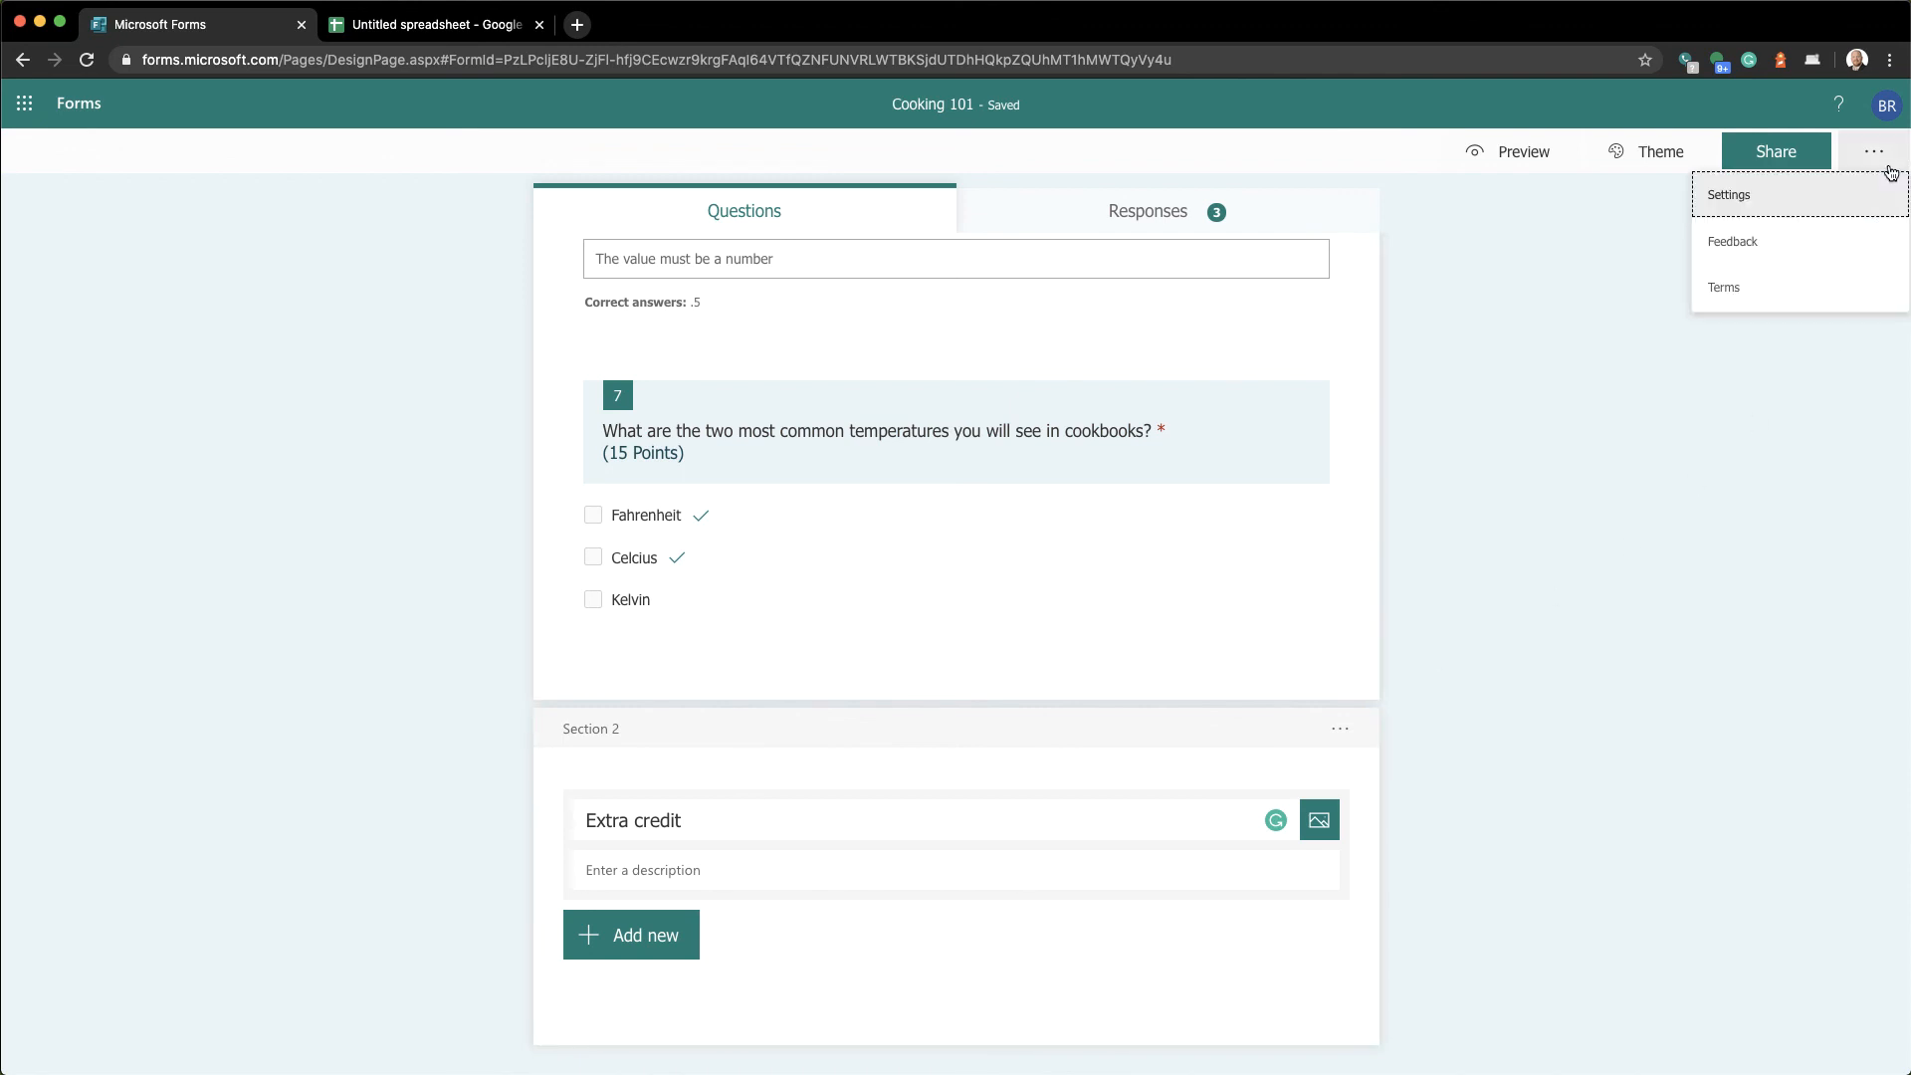
{"action": "left_click", "coordinate": [1817, 193]}
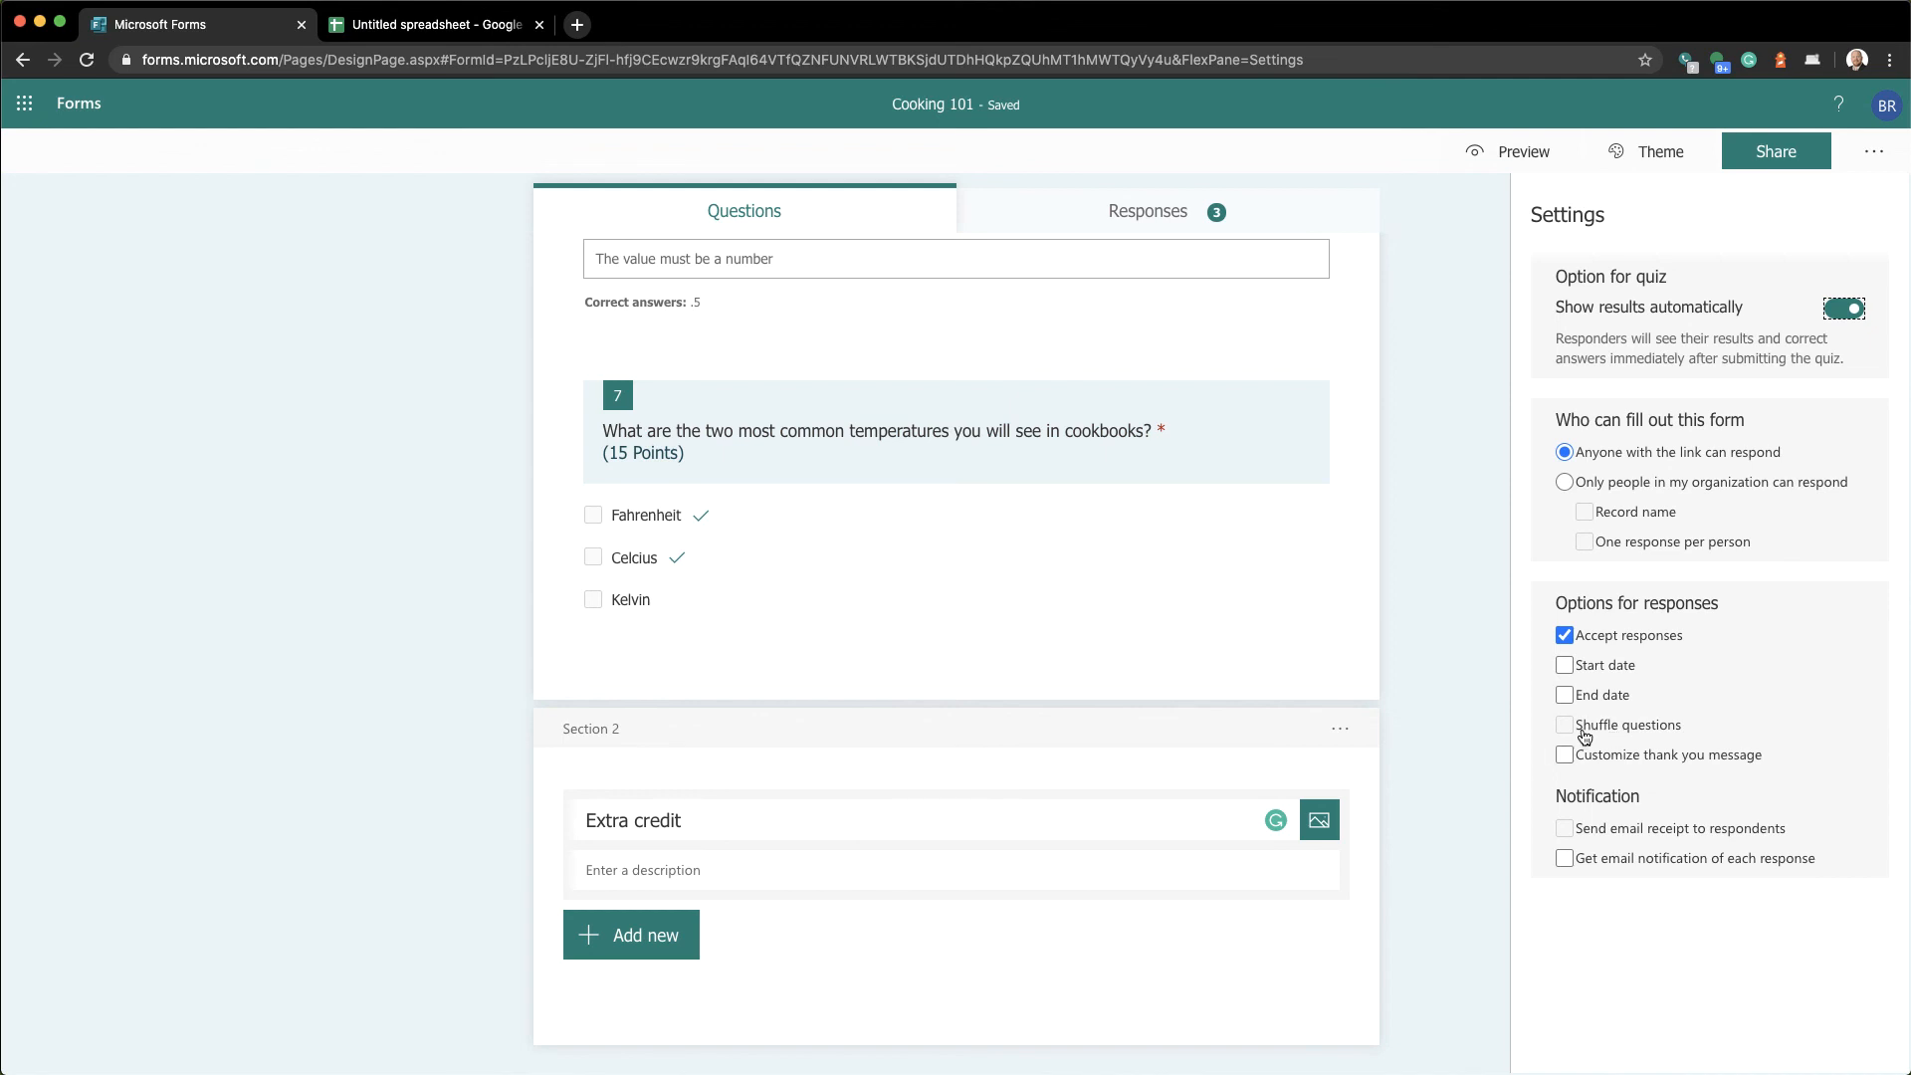
{"action": "left_click", "coordinate": [1476, 734]}
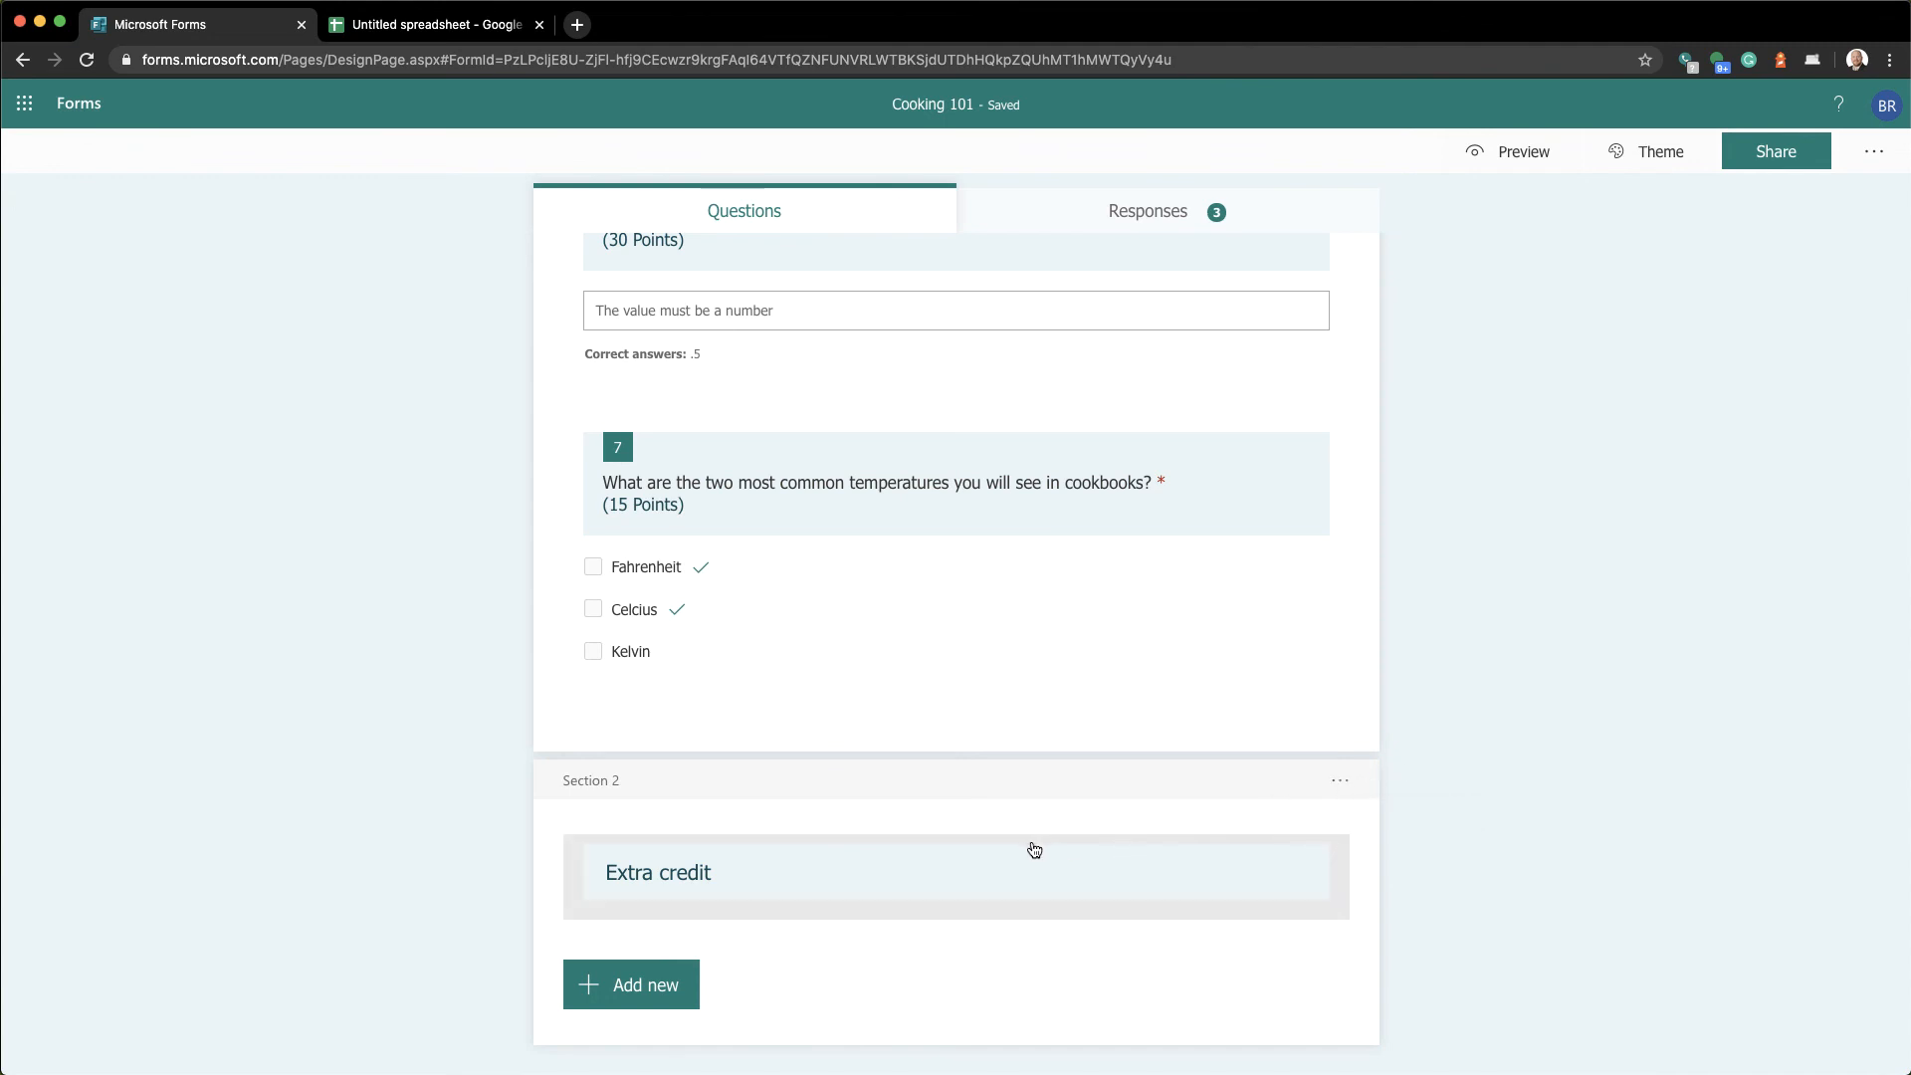
Move the Extra credit section up to become Section 1
{"action": "left_click", "coordinate": [1340, 785]}
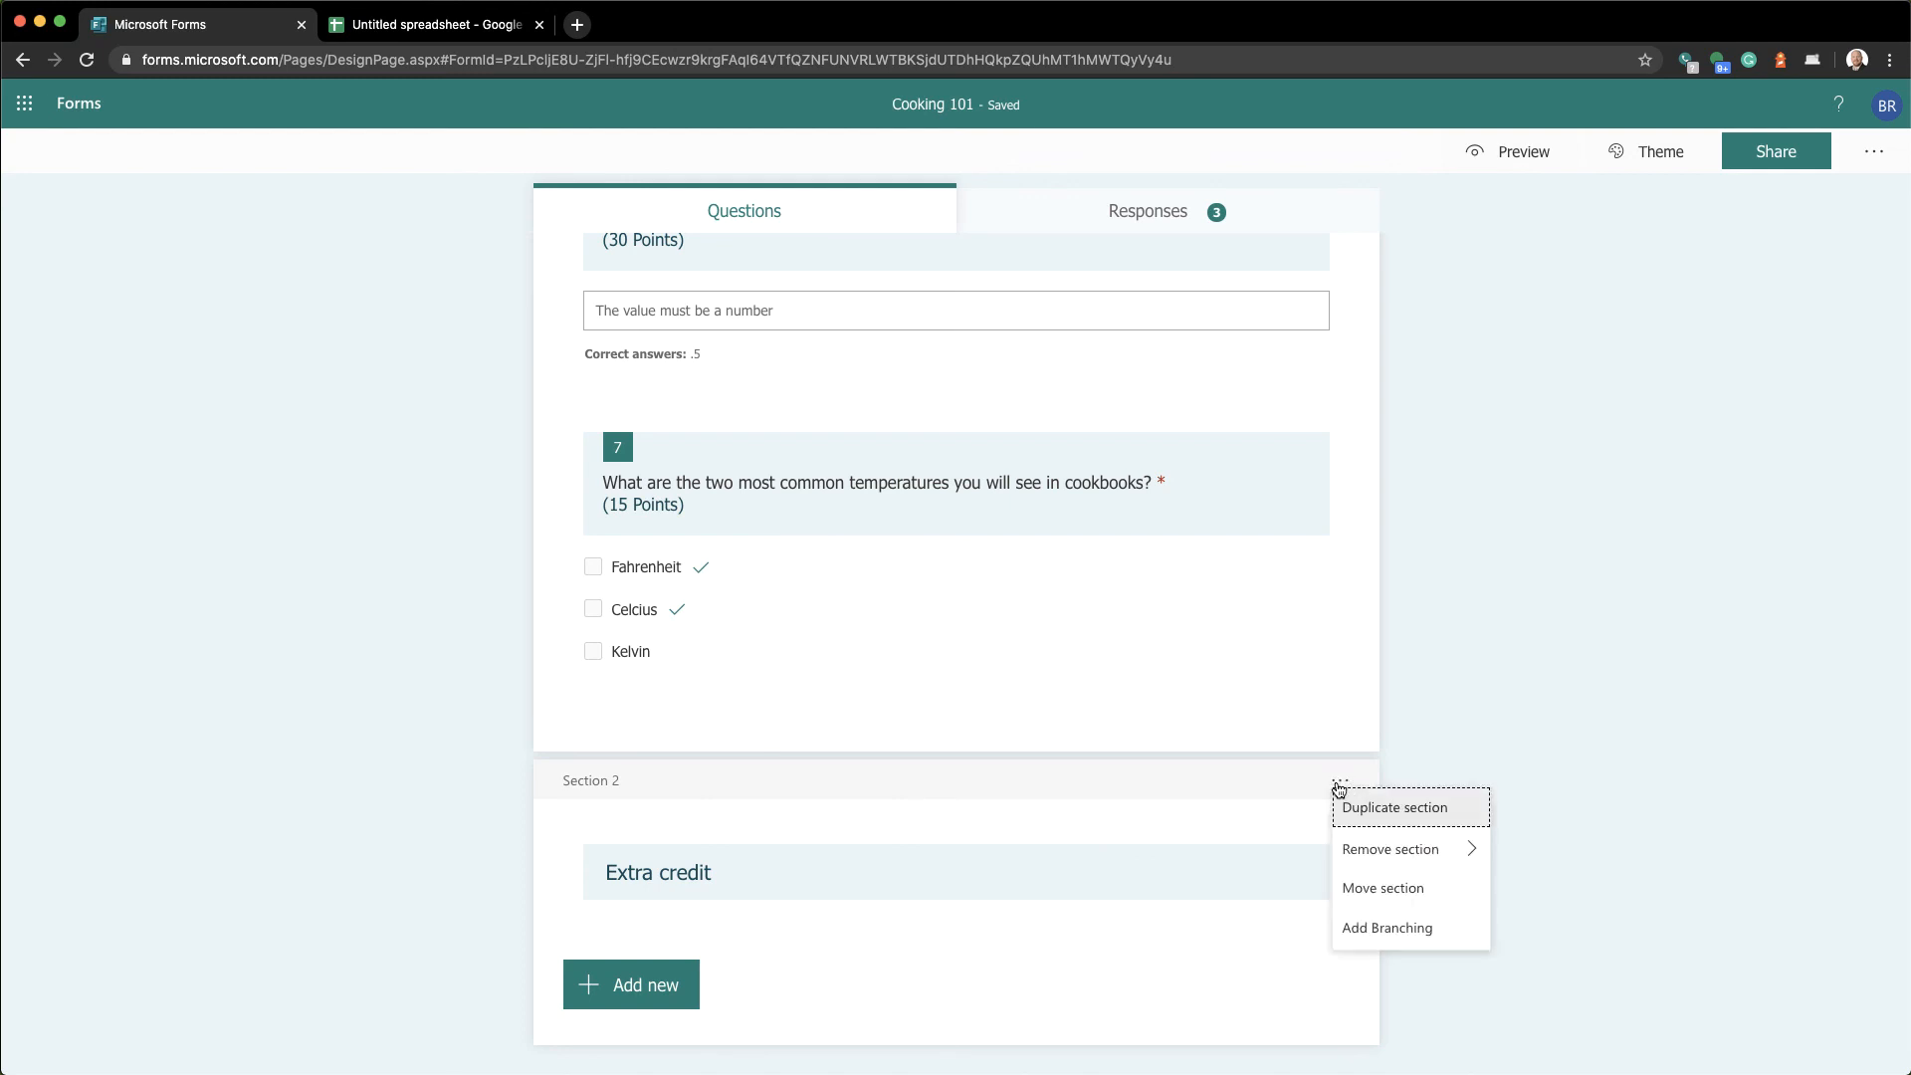
{"action": "left_click", "coordinate": [1346, 896]}
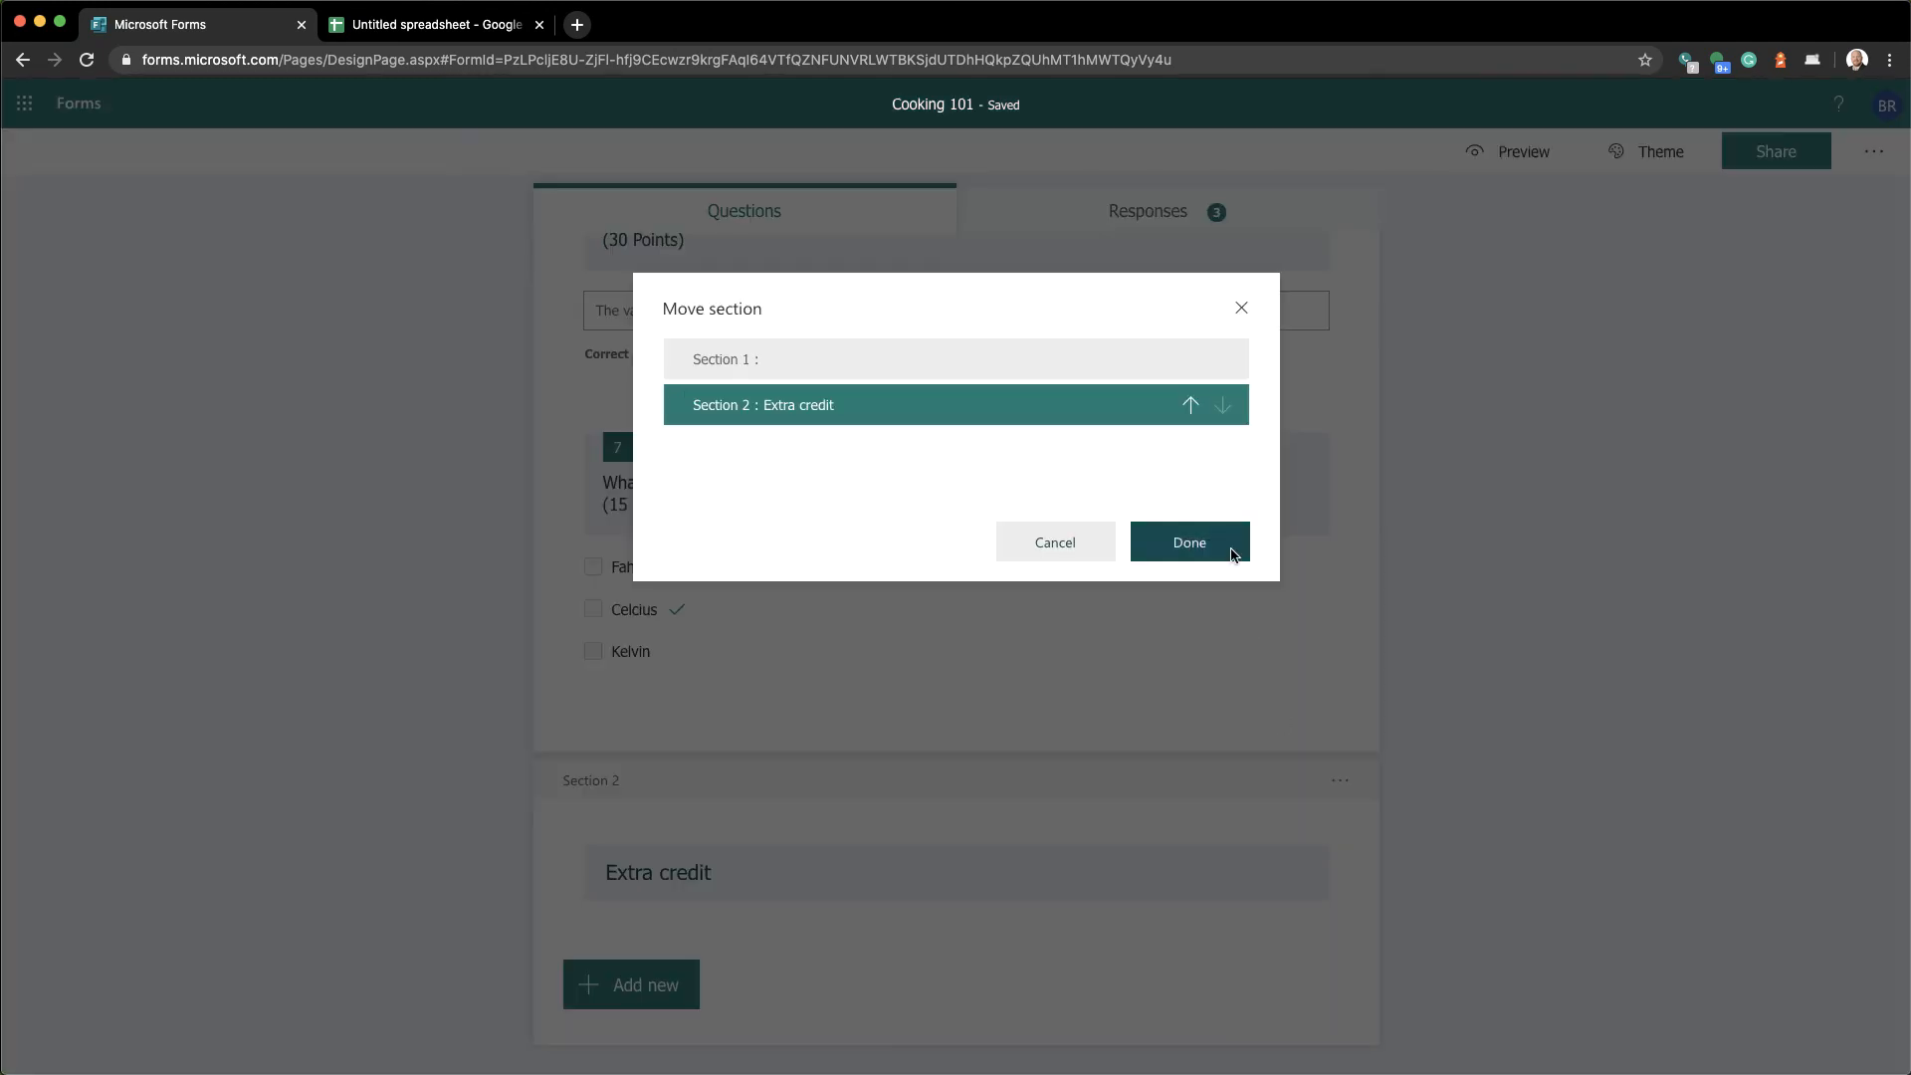
{"action": "left_click", "coordinate": [1191, 409]}
{"action": "left_click", "coordinate": [1188, 541]}
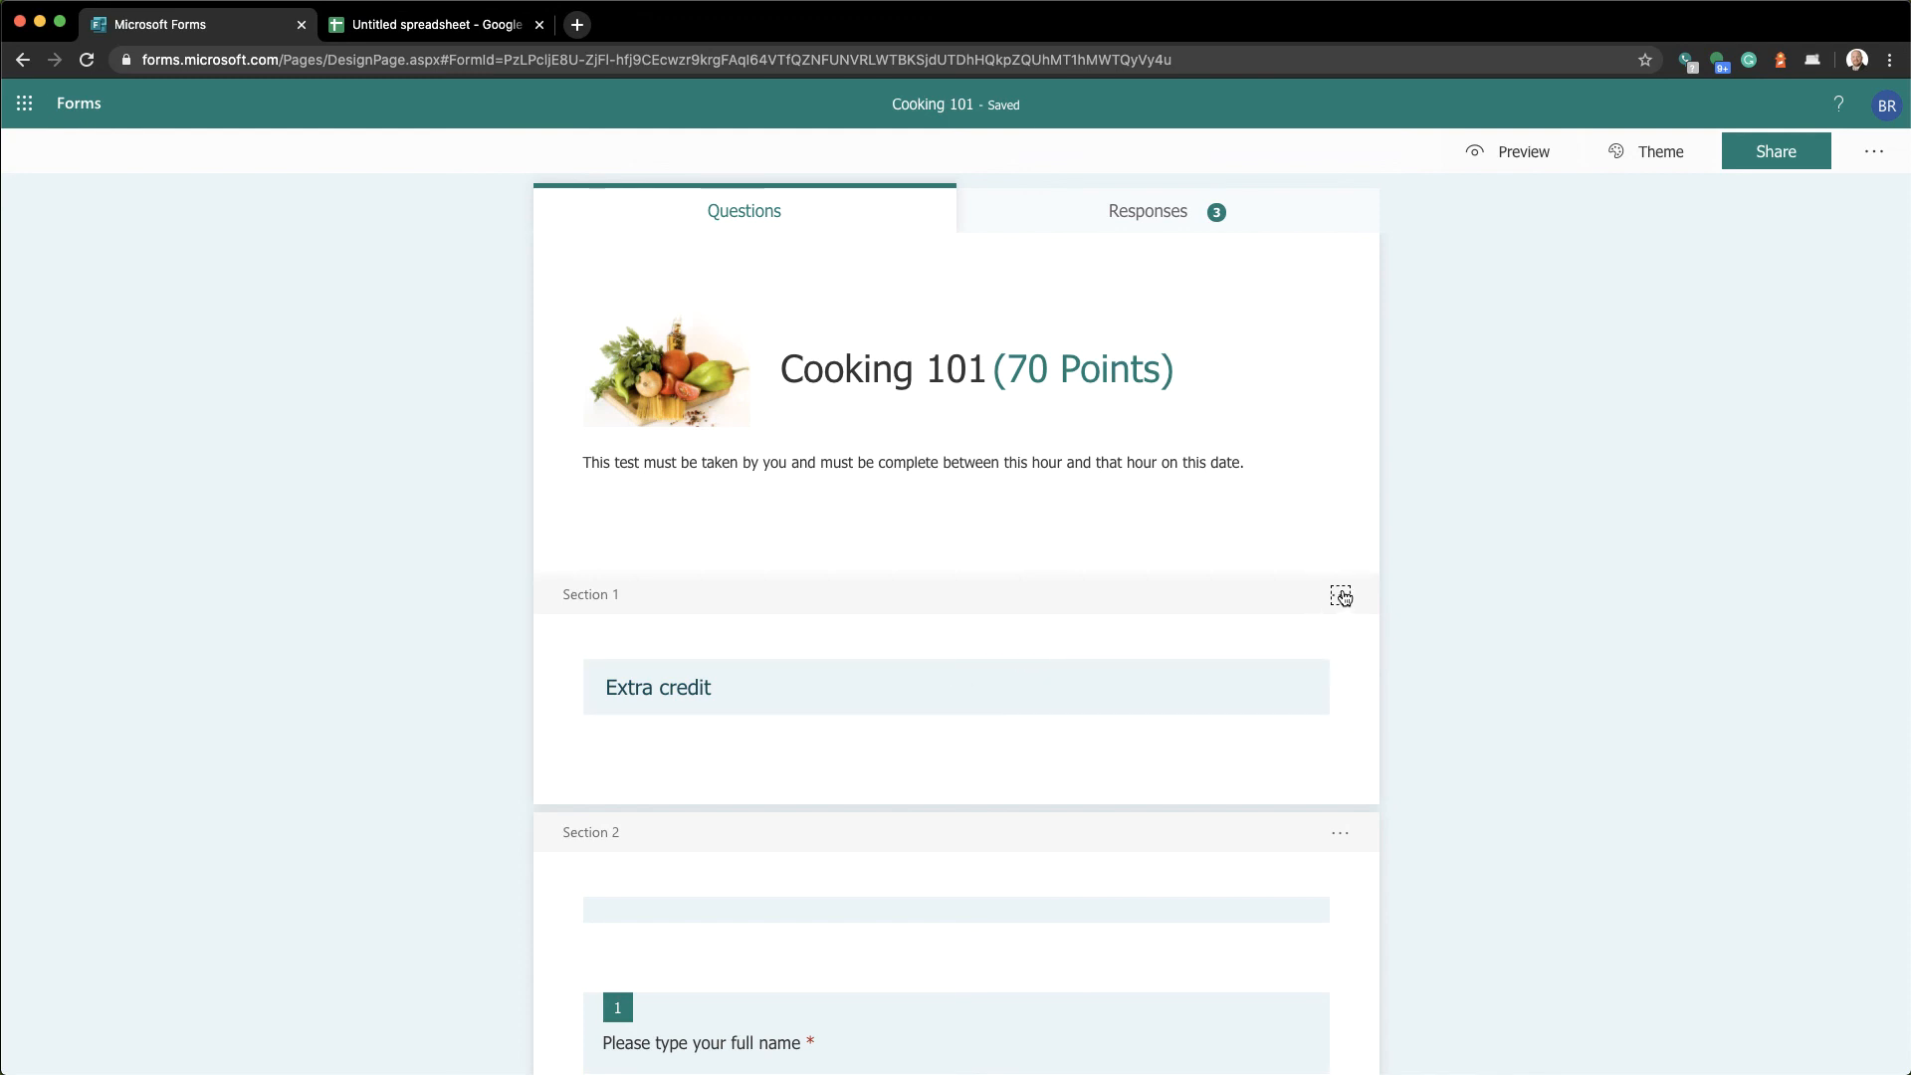
Remove the Extra credit section while keeping its questions
{"action": "left_click", "coordinate": [1341, 597]}
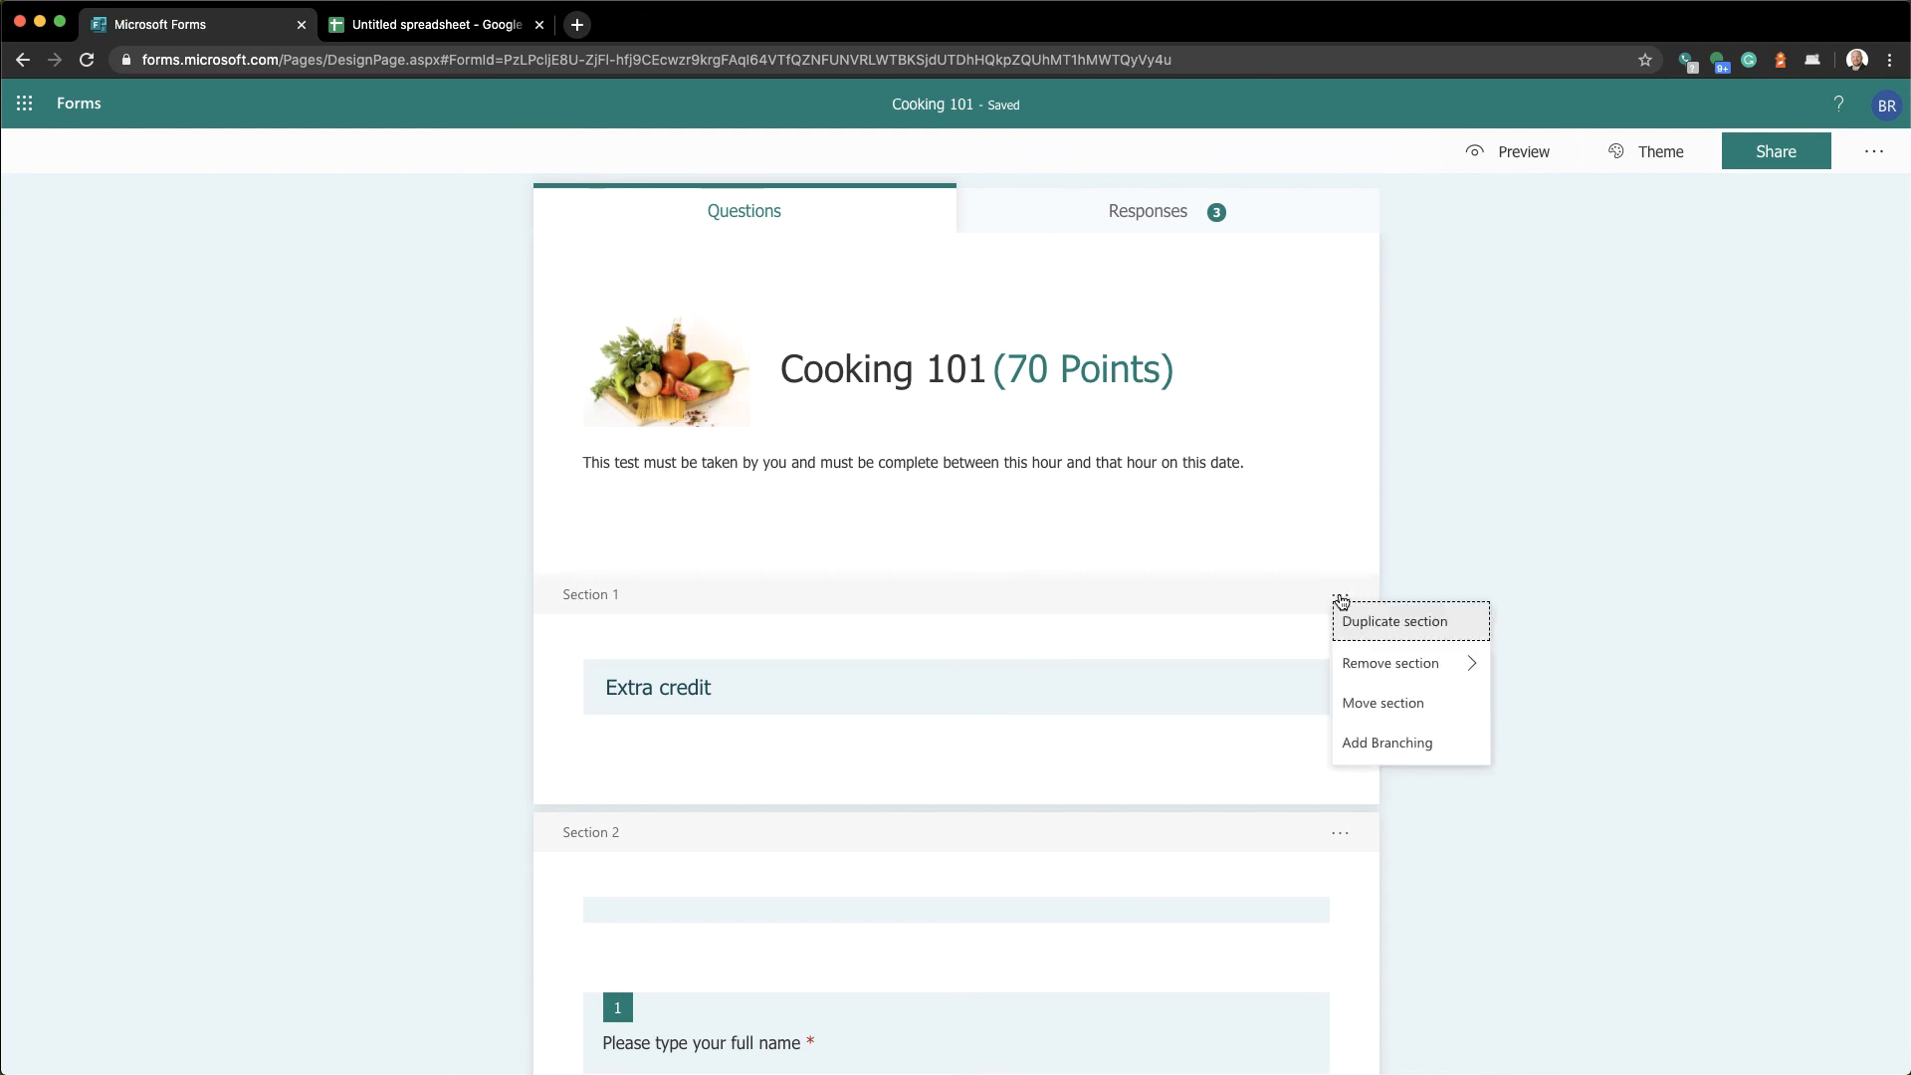
{"action": "mouse_move", "coordinate": [1353, 661]}
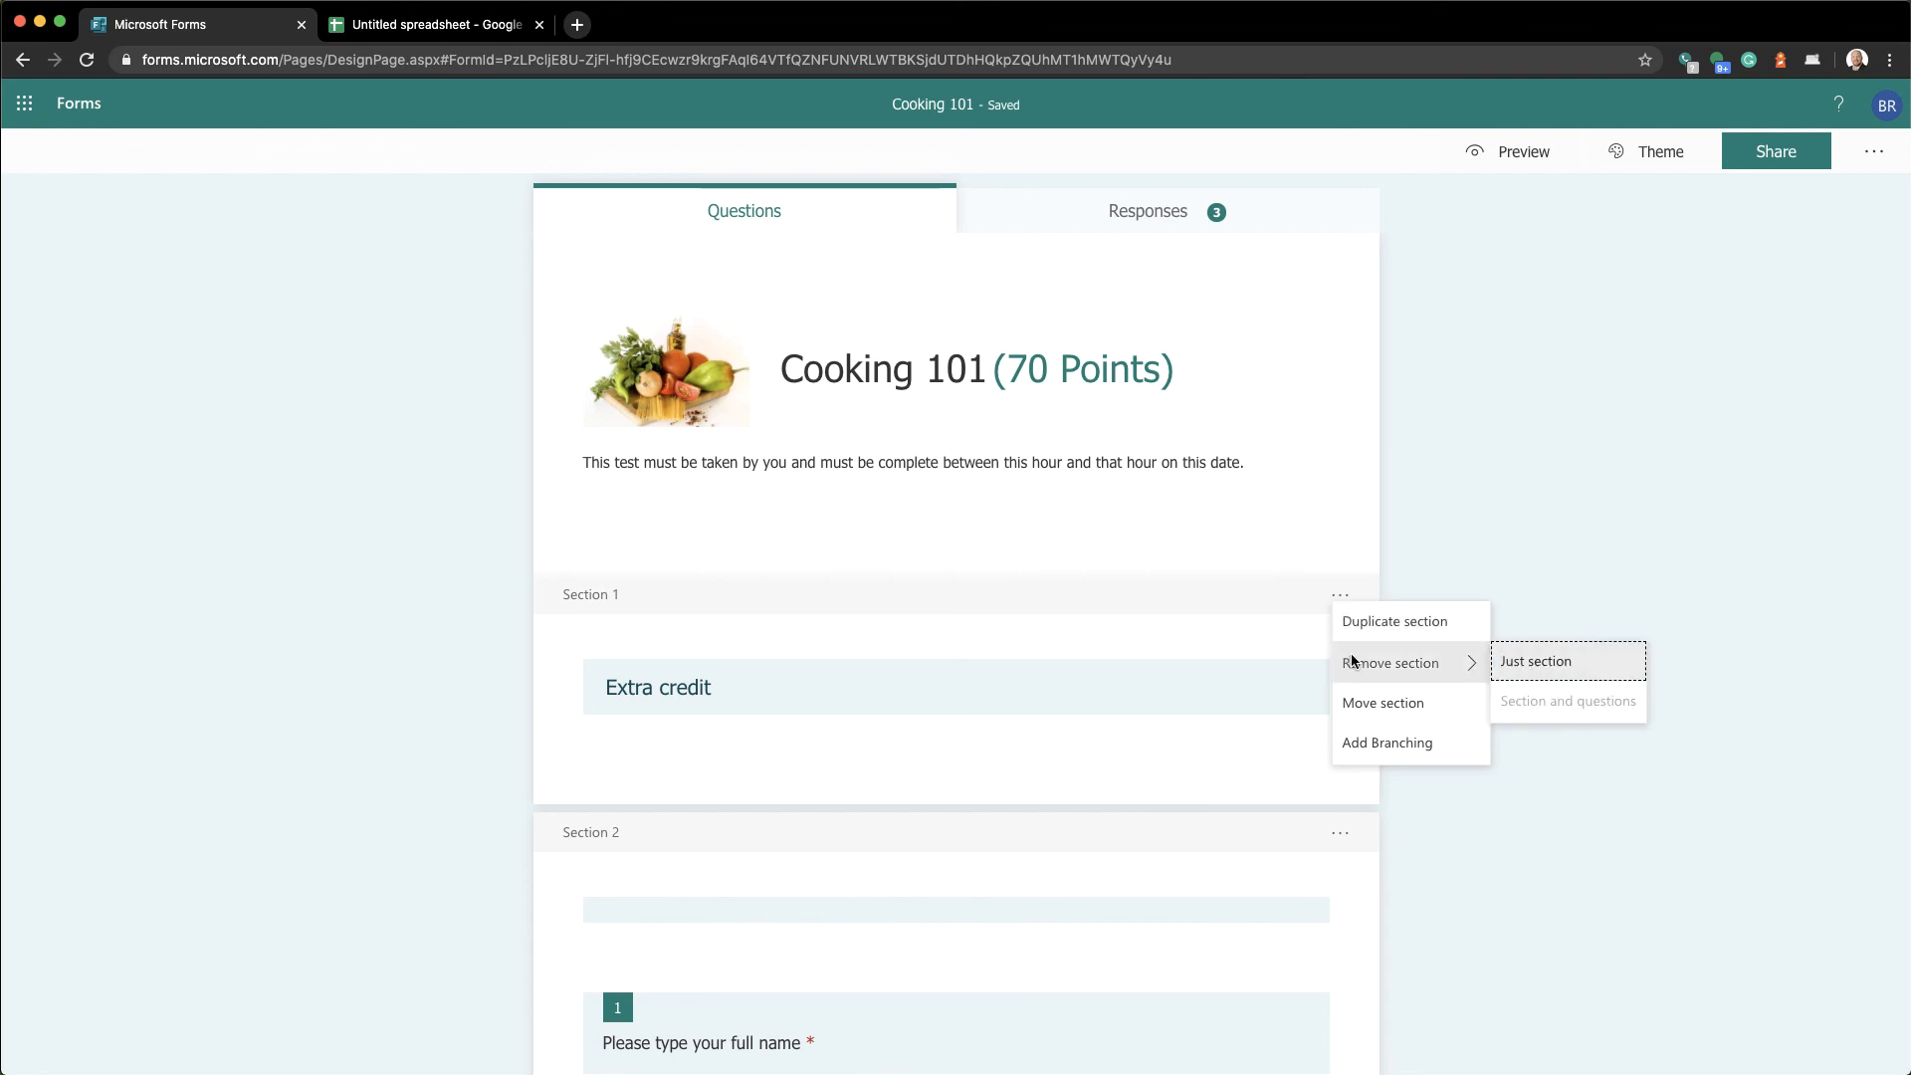
{"action": "left_click", "coordinate": [1554, 664]}
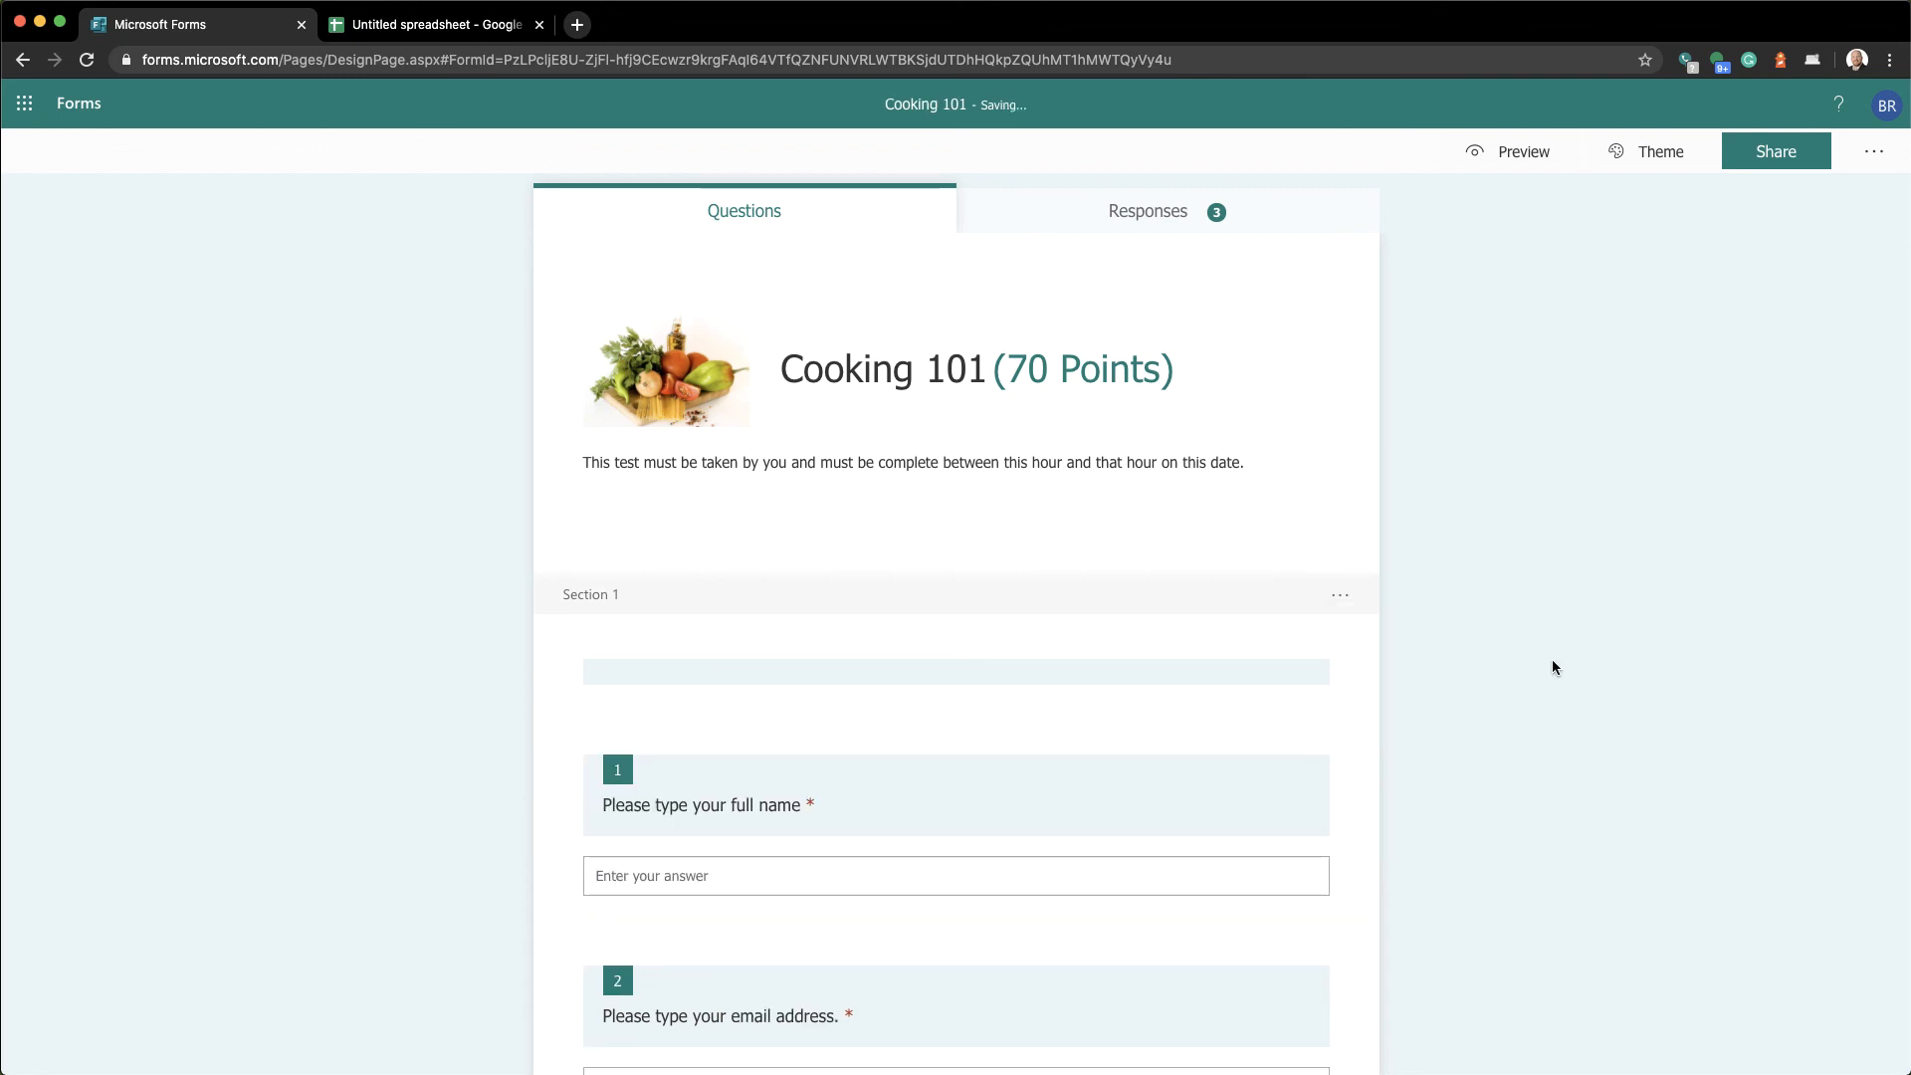
{"action": "left_click", "coordinate": [1185, 672]}
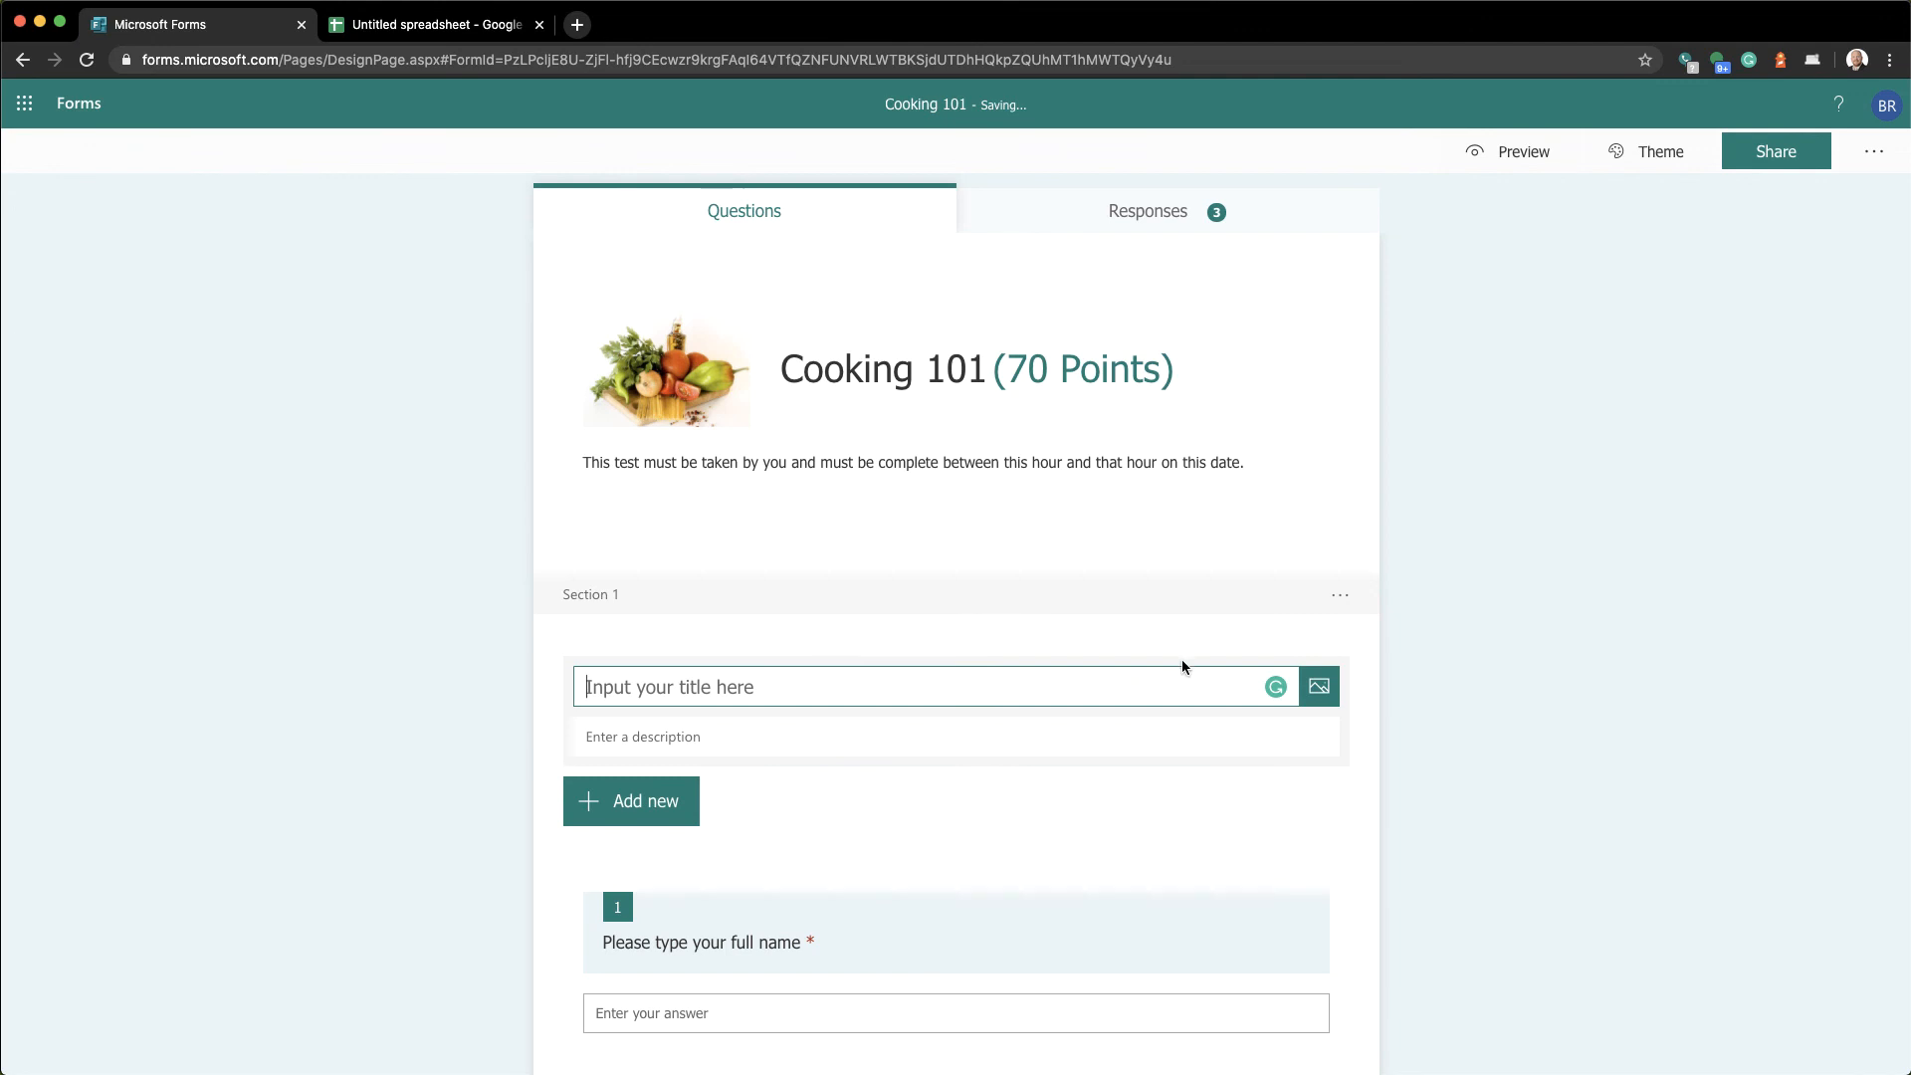
Remove the remaining untitled section break, keeping all questions
{"action": "left_click", "coordinate": [1344, 596]}
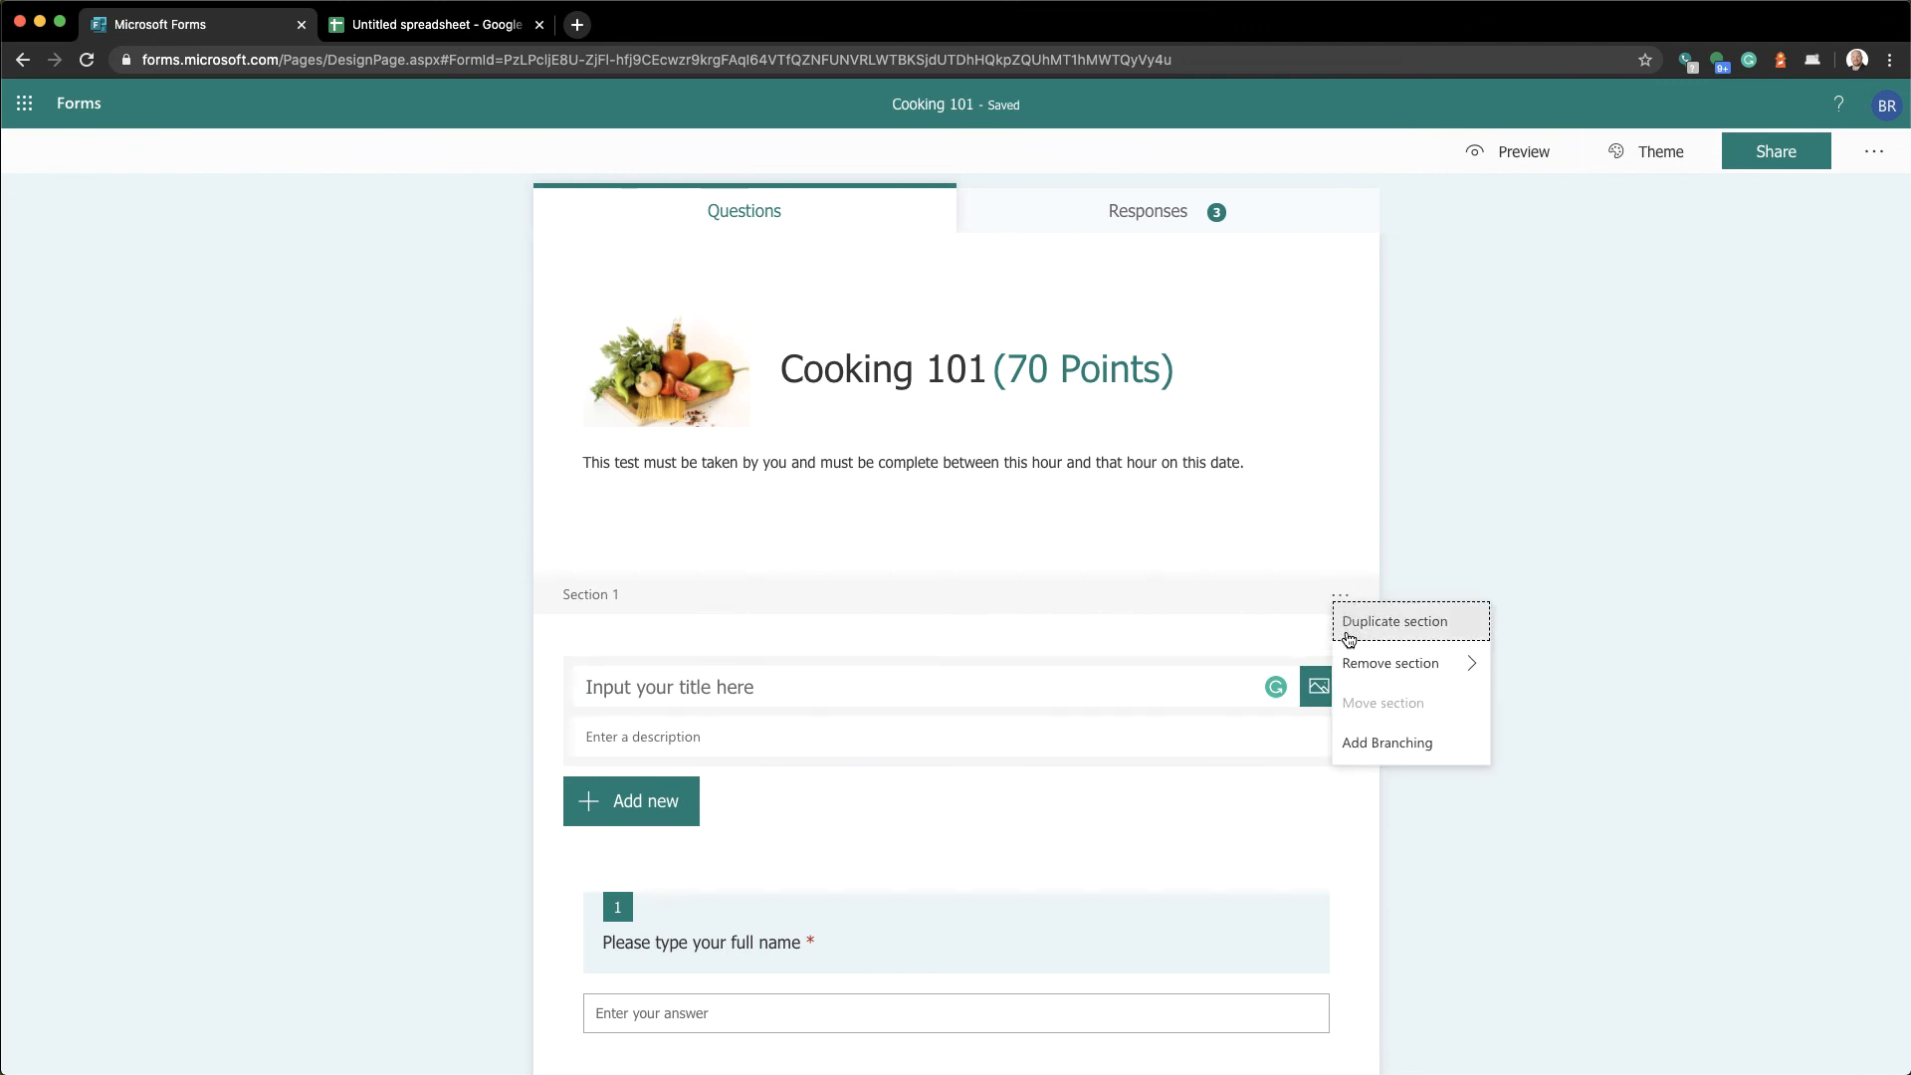
{"action": "mouse_move", "coordinate": [1356, 669]}
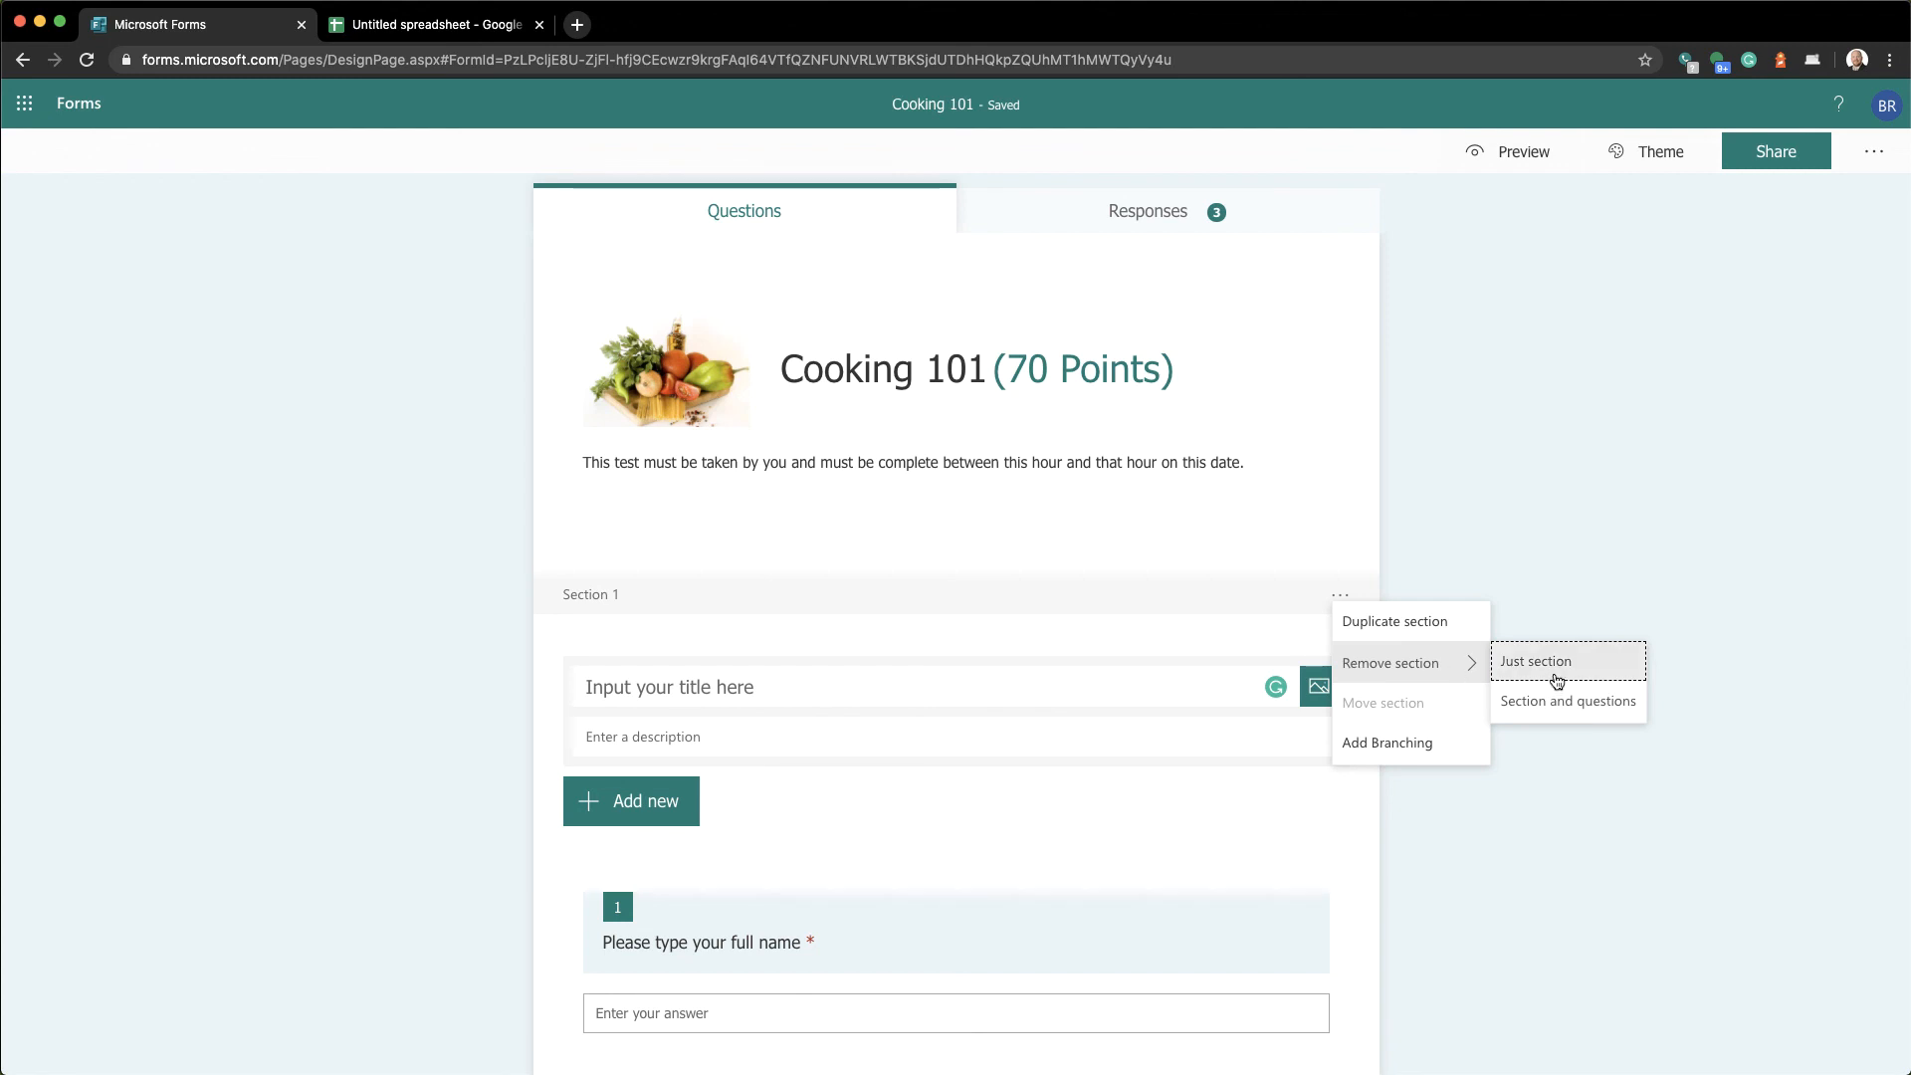
{"action": "left_click", "coordinate": [1556, 681]}
{"action": "left_click", "coordinate": [1489, 742]}
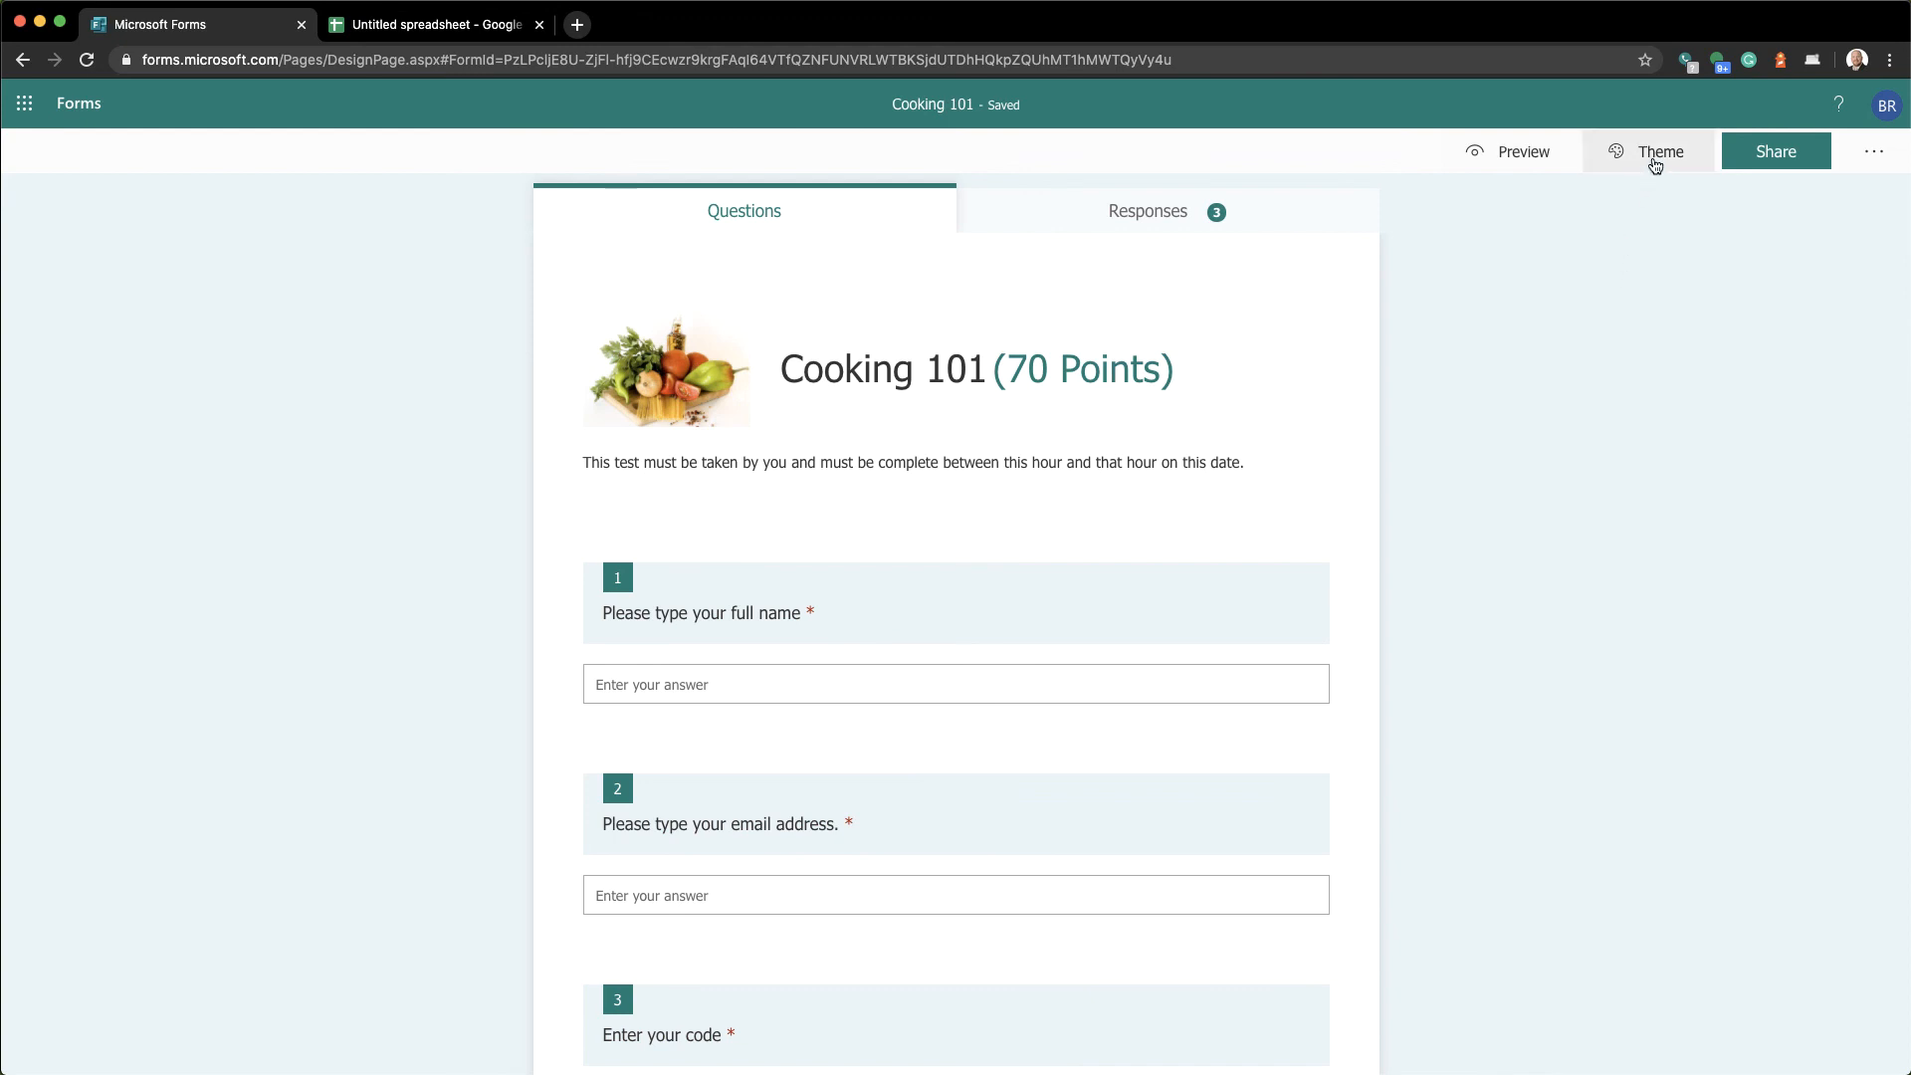
Create a view-and-edit link for Office 365 work or school users and copy it
{"action": "left_click", "coordinate": [1768, 154]}
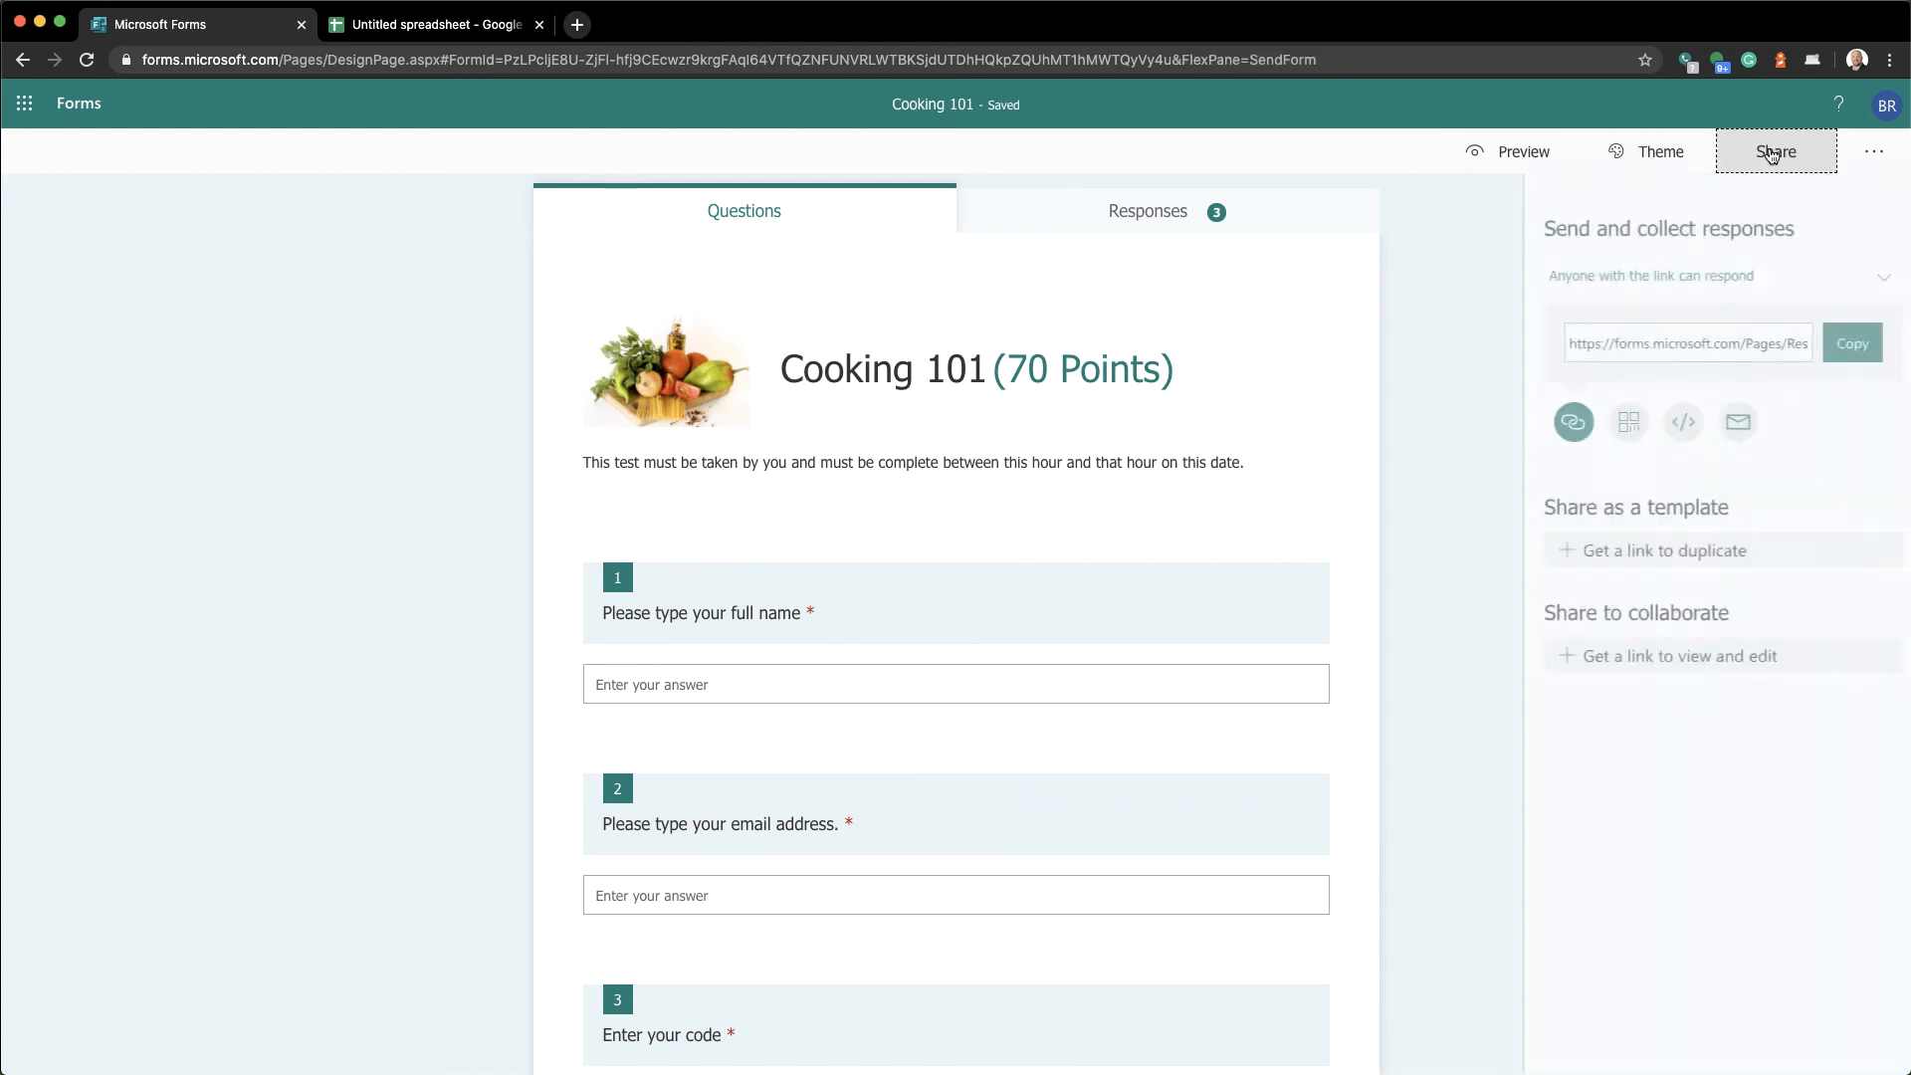
{"action": "left_click", "coordinate": [1625, 657]}
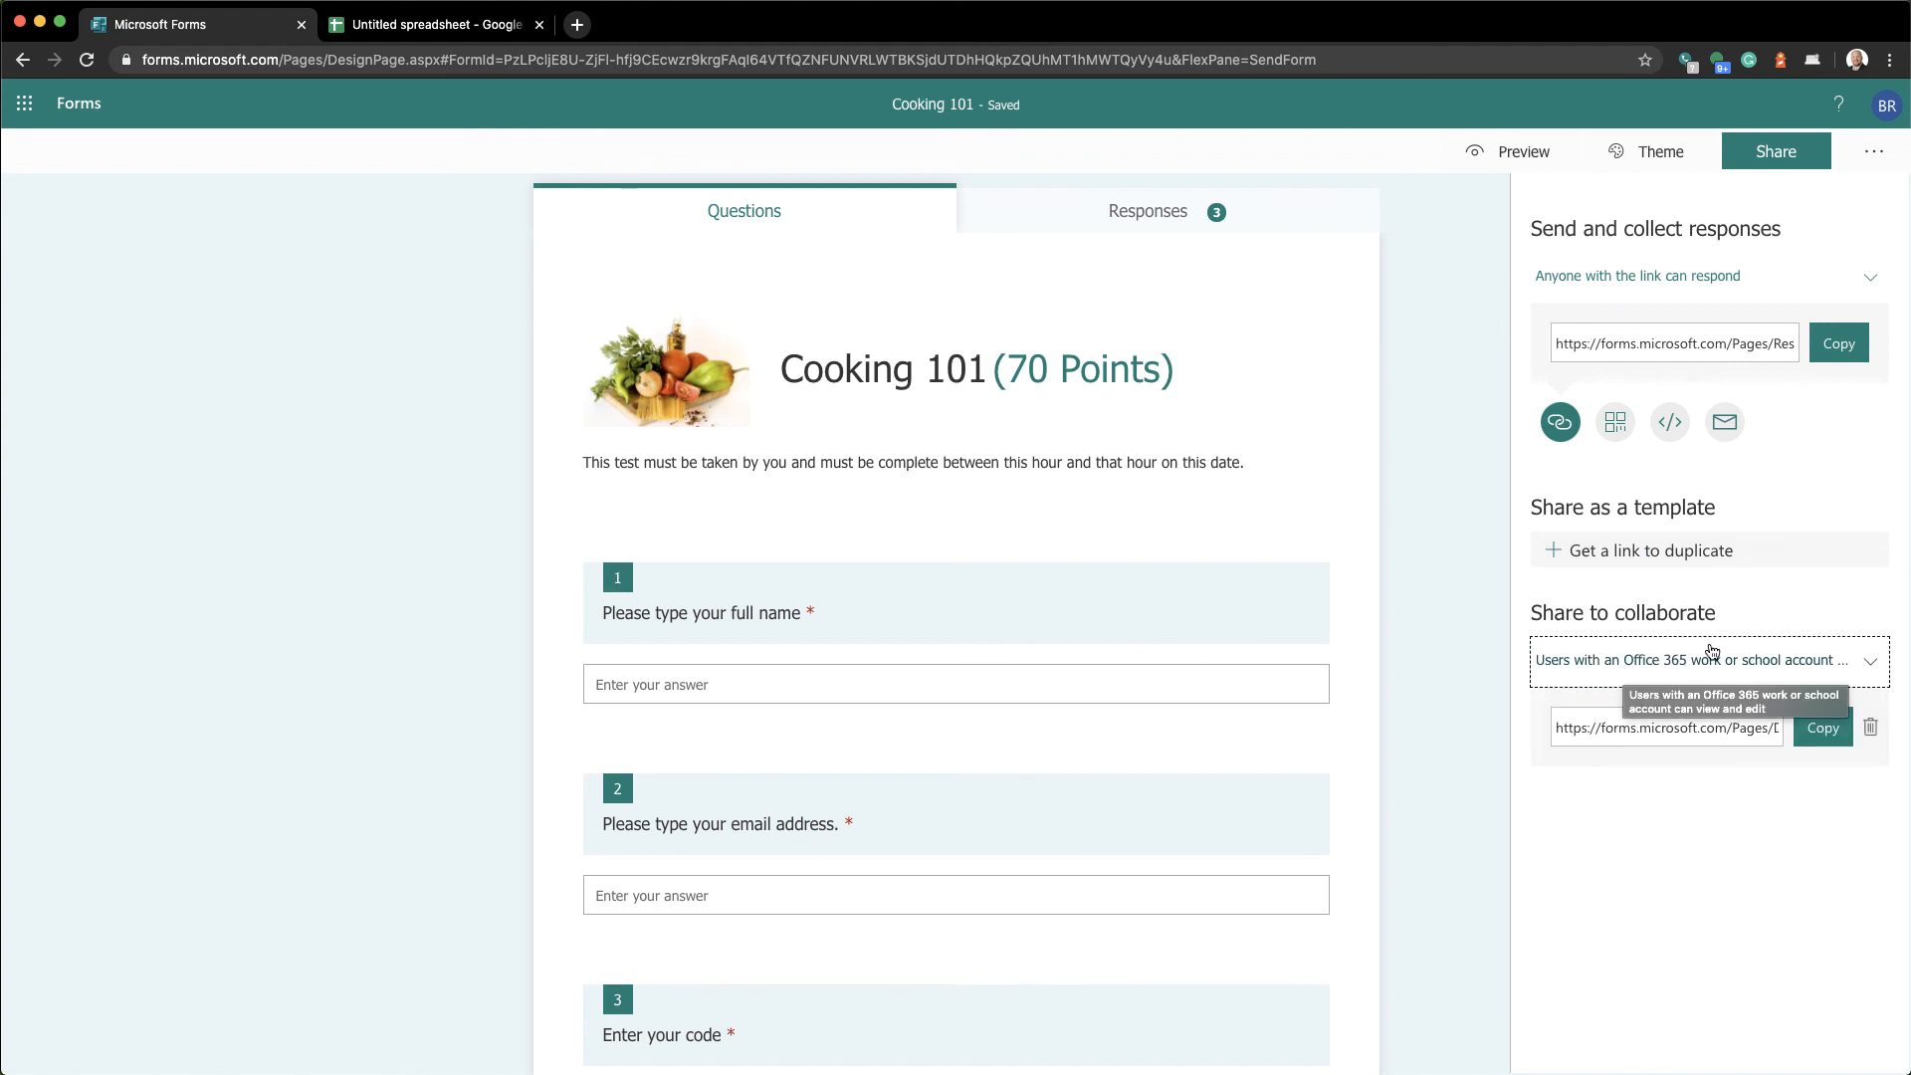
{"action": "left_click", "coordinate": [1880, 668]}
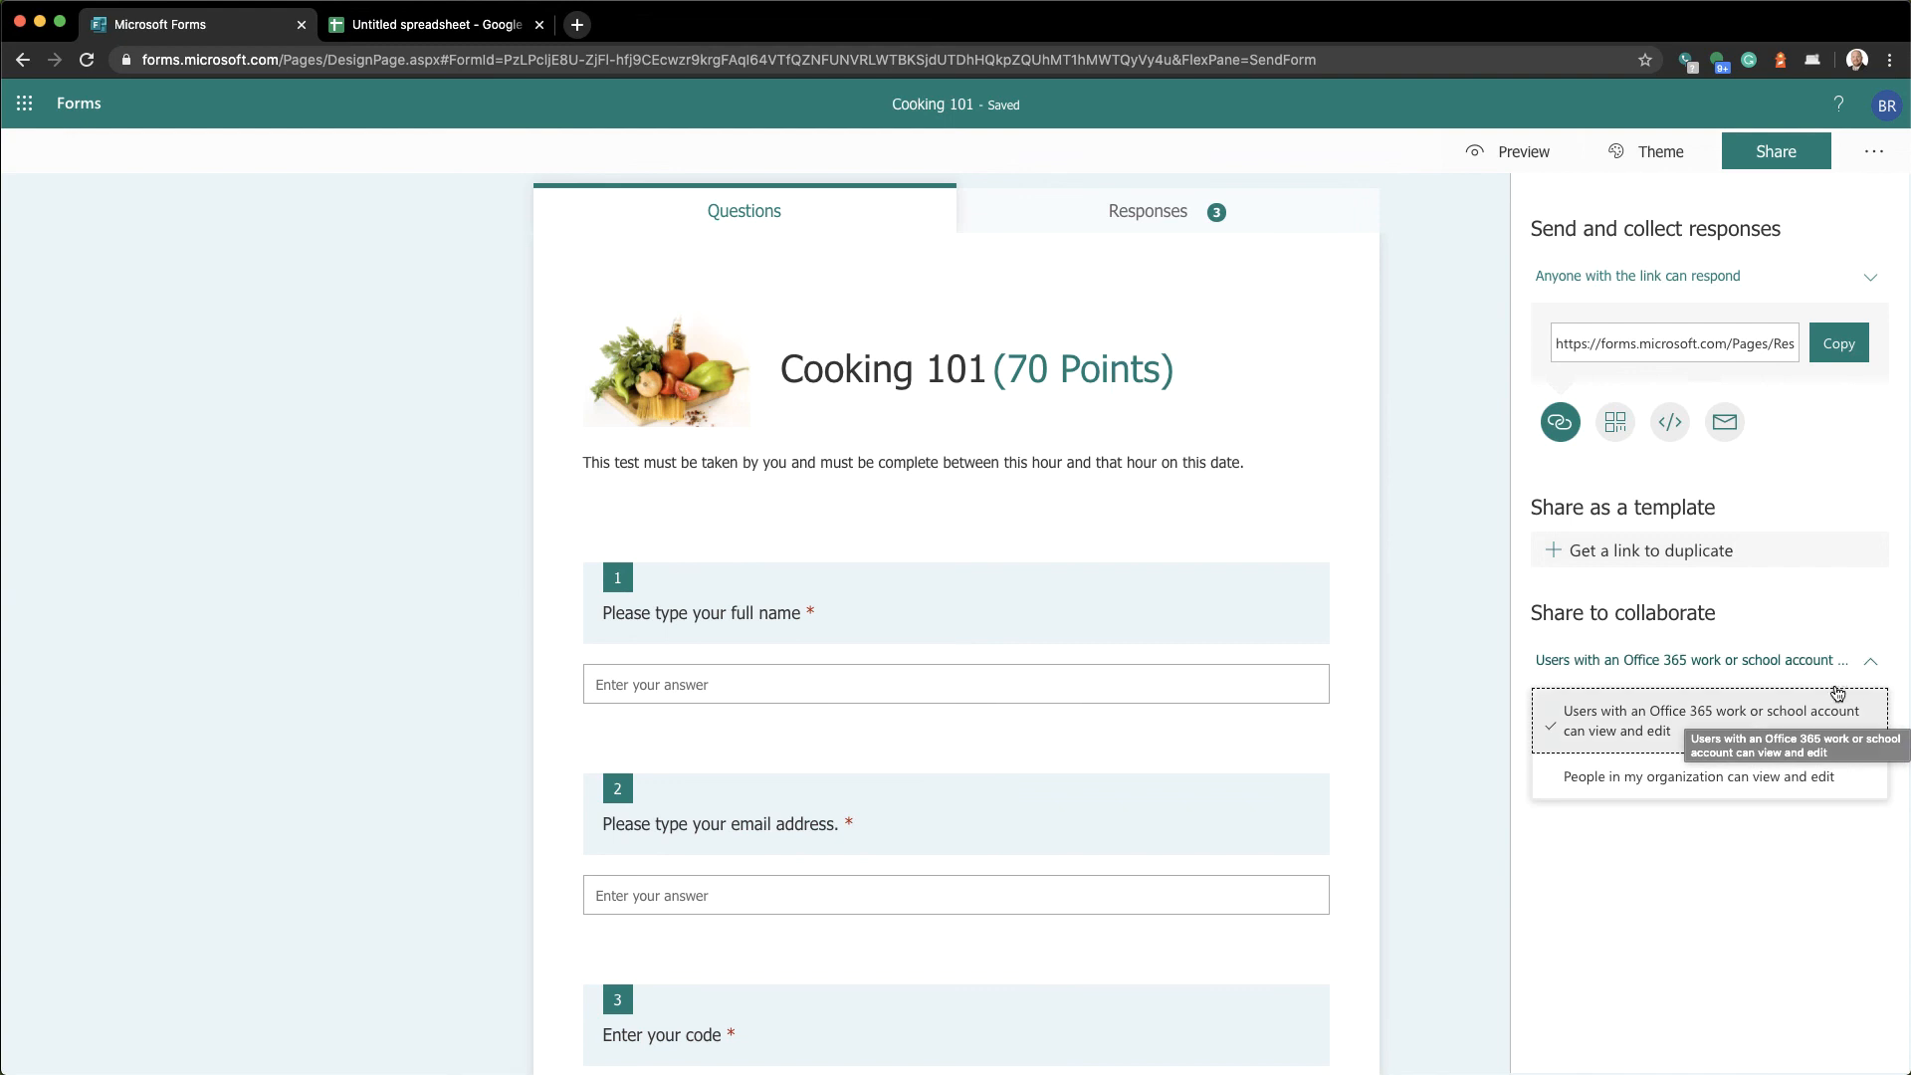
{"action": "left_click", "coordinate": [1870, 665]}
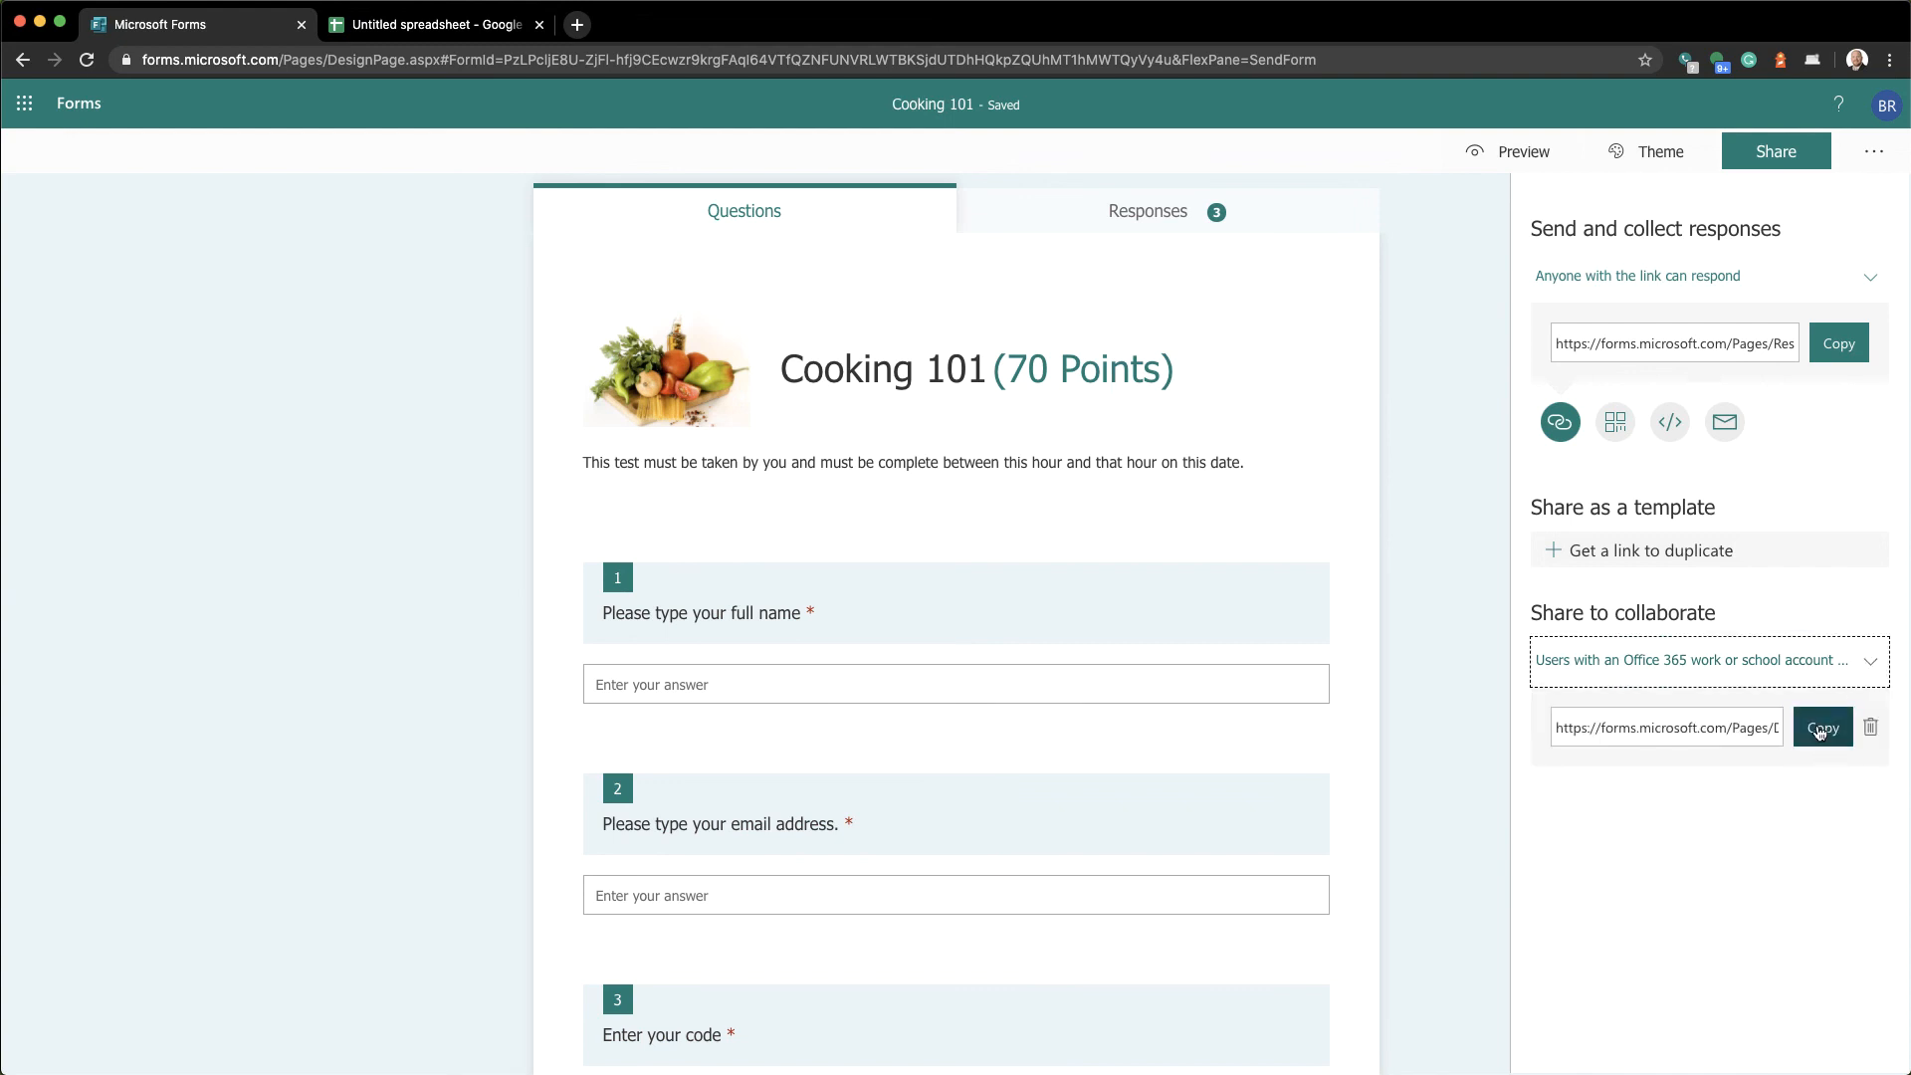
{"action": "left_click", "coordinate": [1821, 732]}
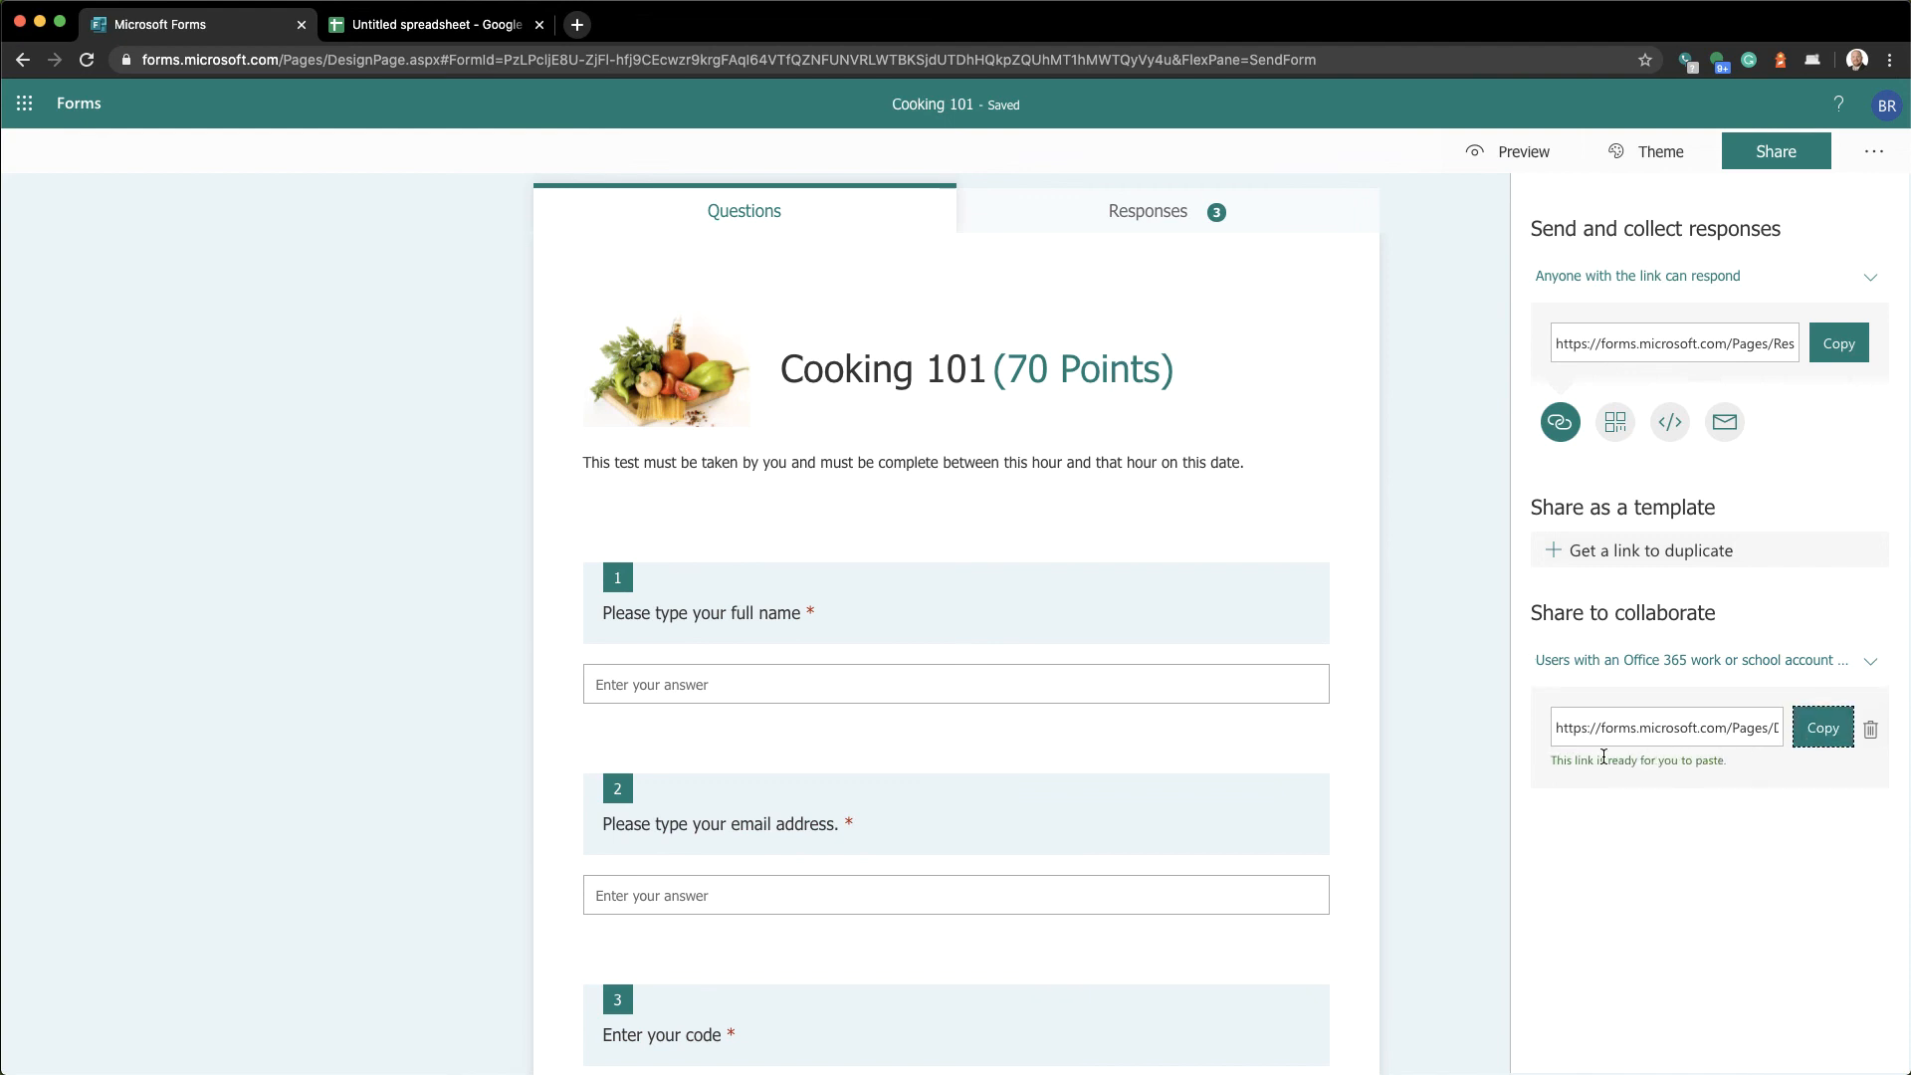
Keep the work-or-school permission, recopy the collaboration link, and generate a template duplicate link
{"action": "left_click", "coordinate": [1694, 663]}
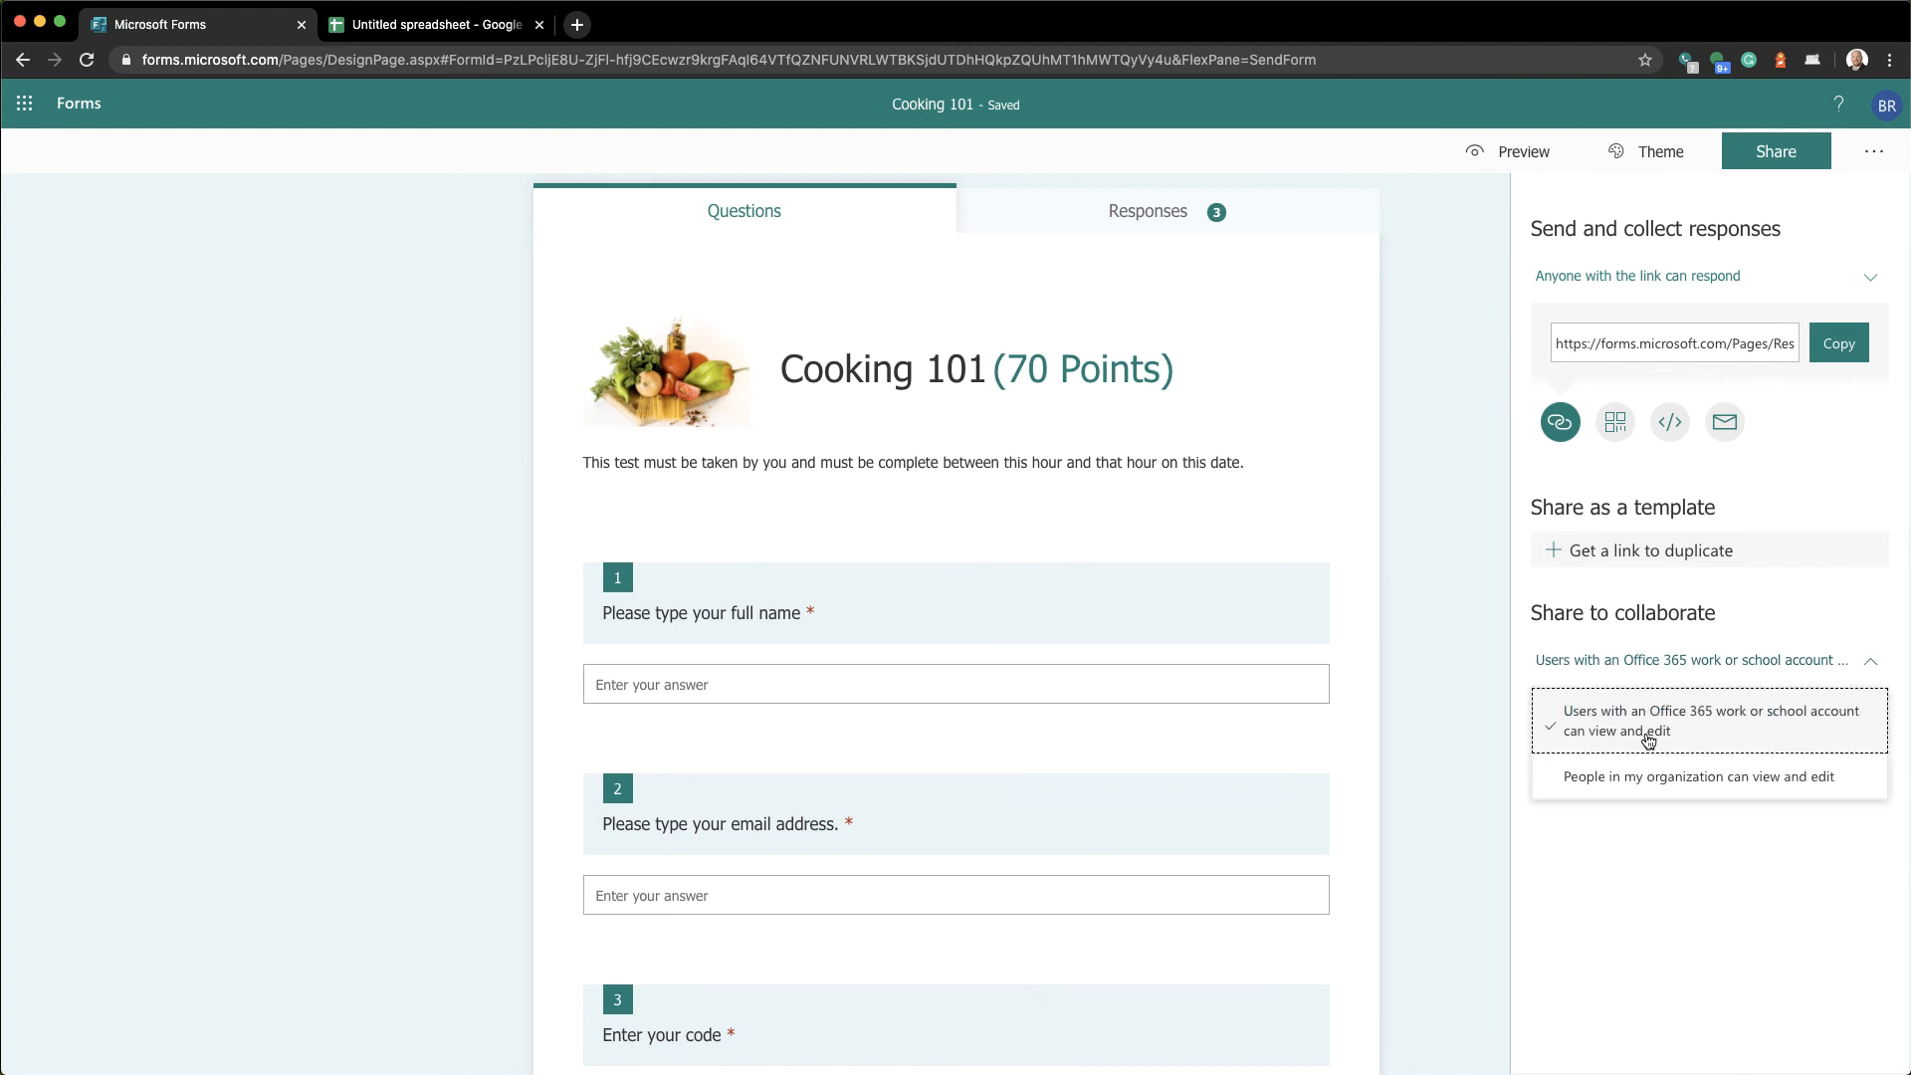
{"action": "left_click", "coordinate": [1577, 746]}
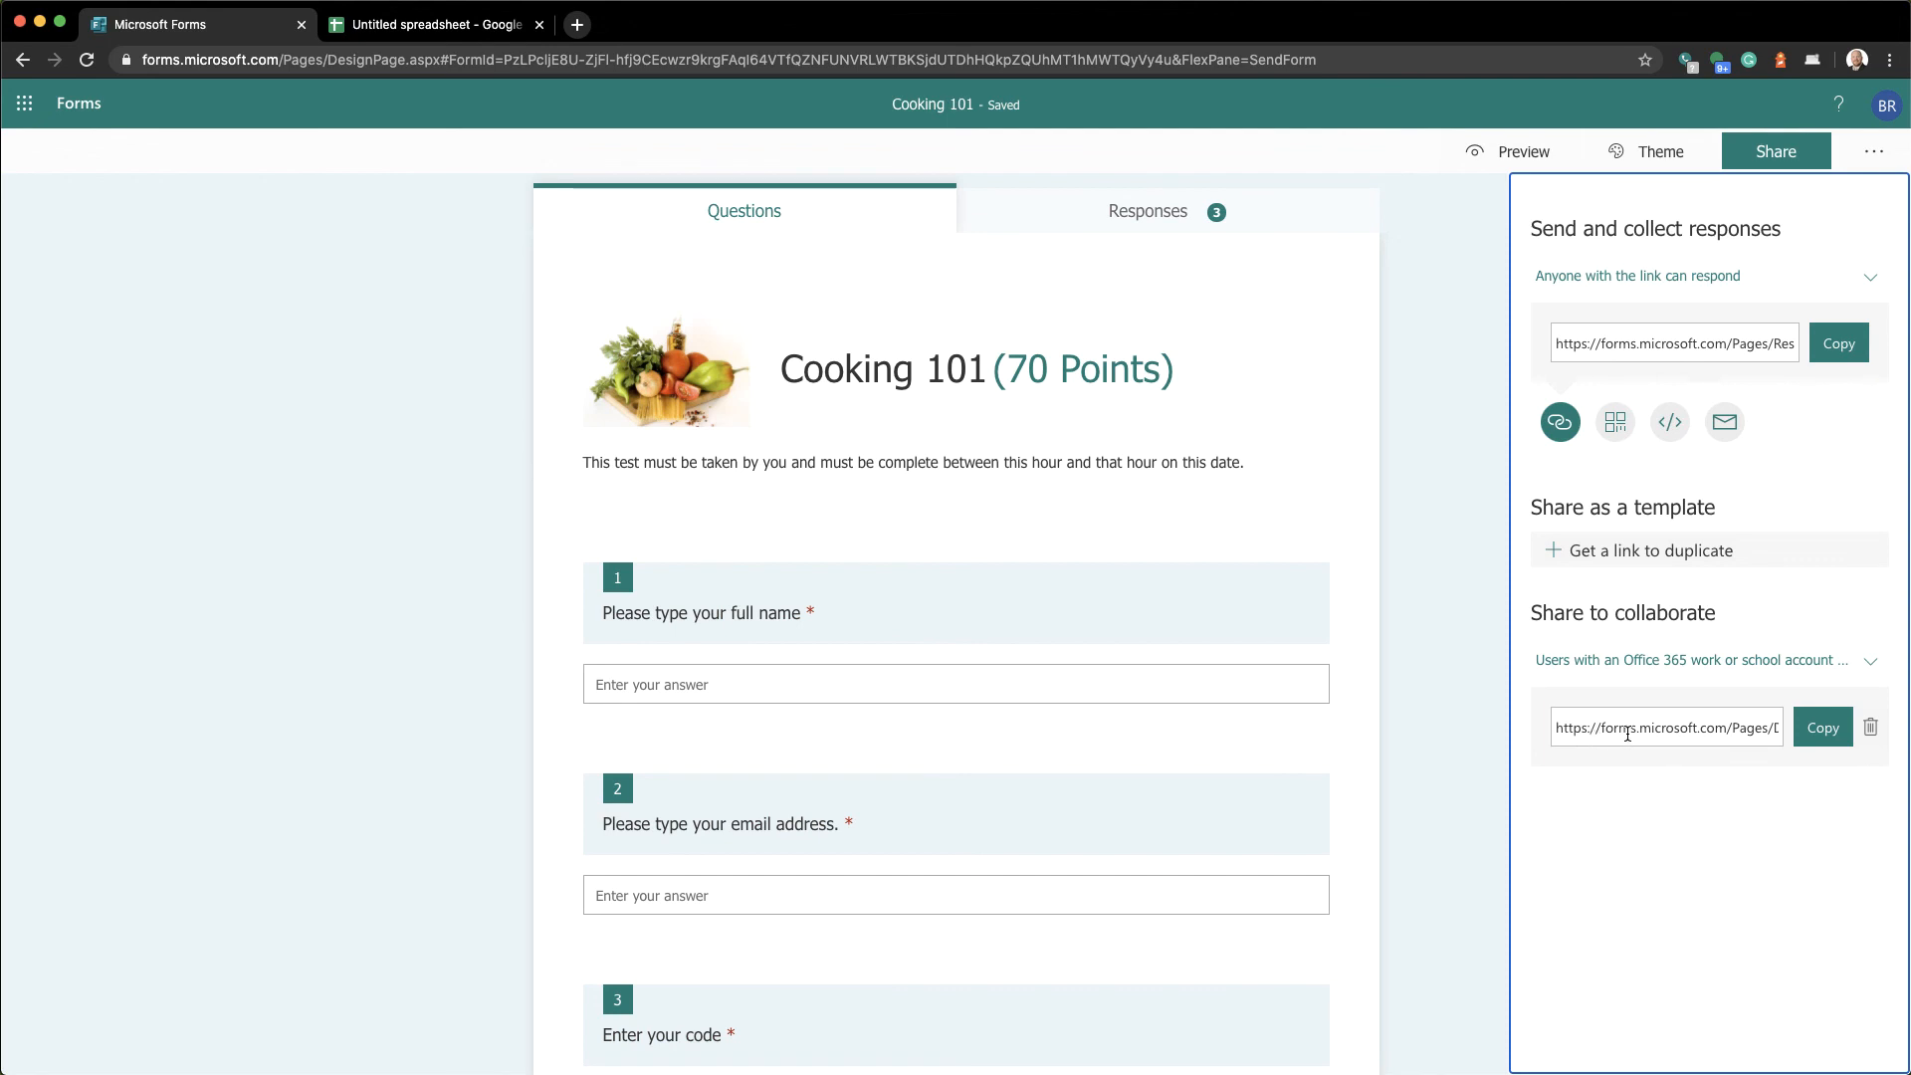
{"action": "left_click", "coordinate": [1814, 729]}
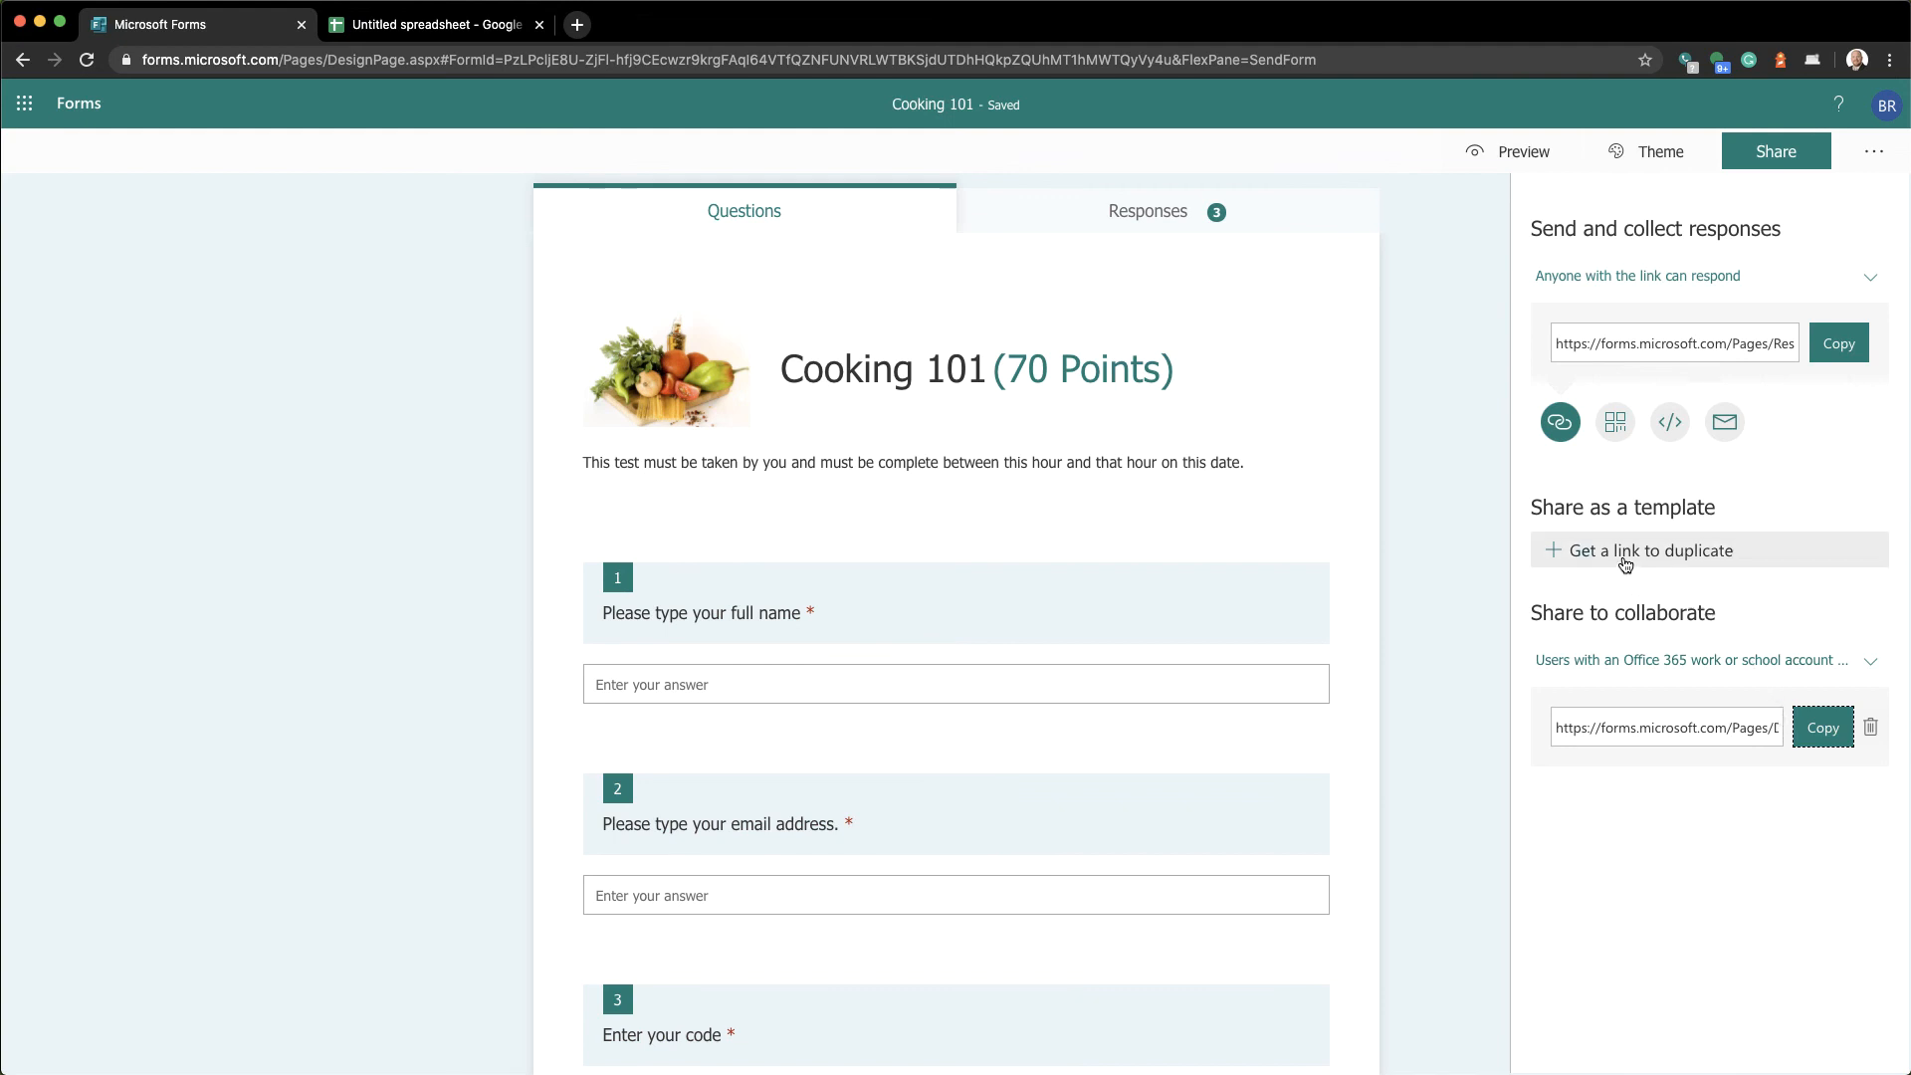
{"action": "left_click", "coordinate": [1627, 563]}
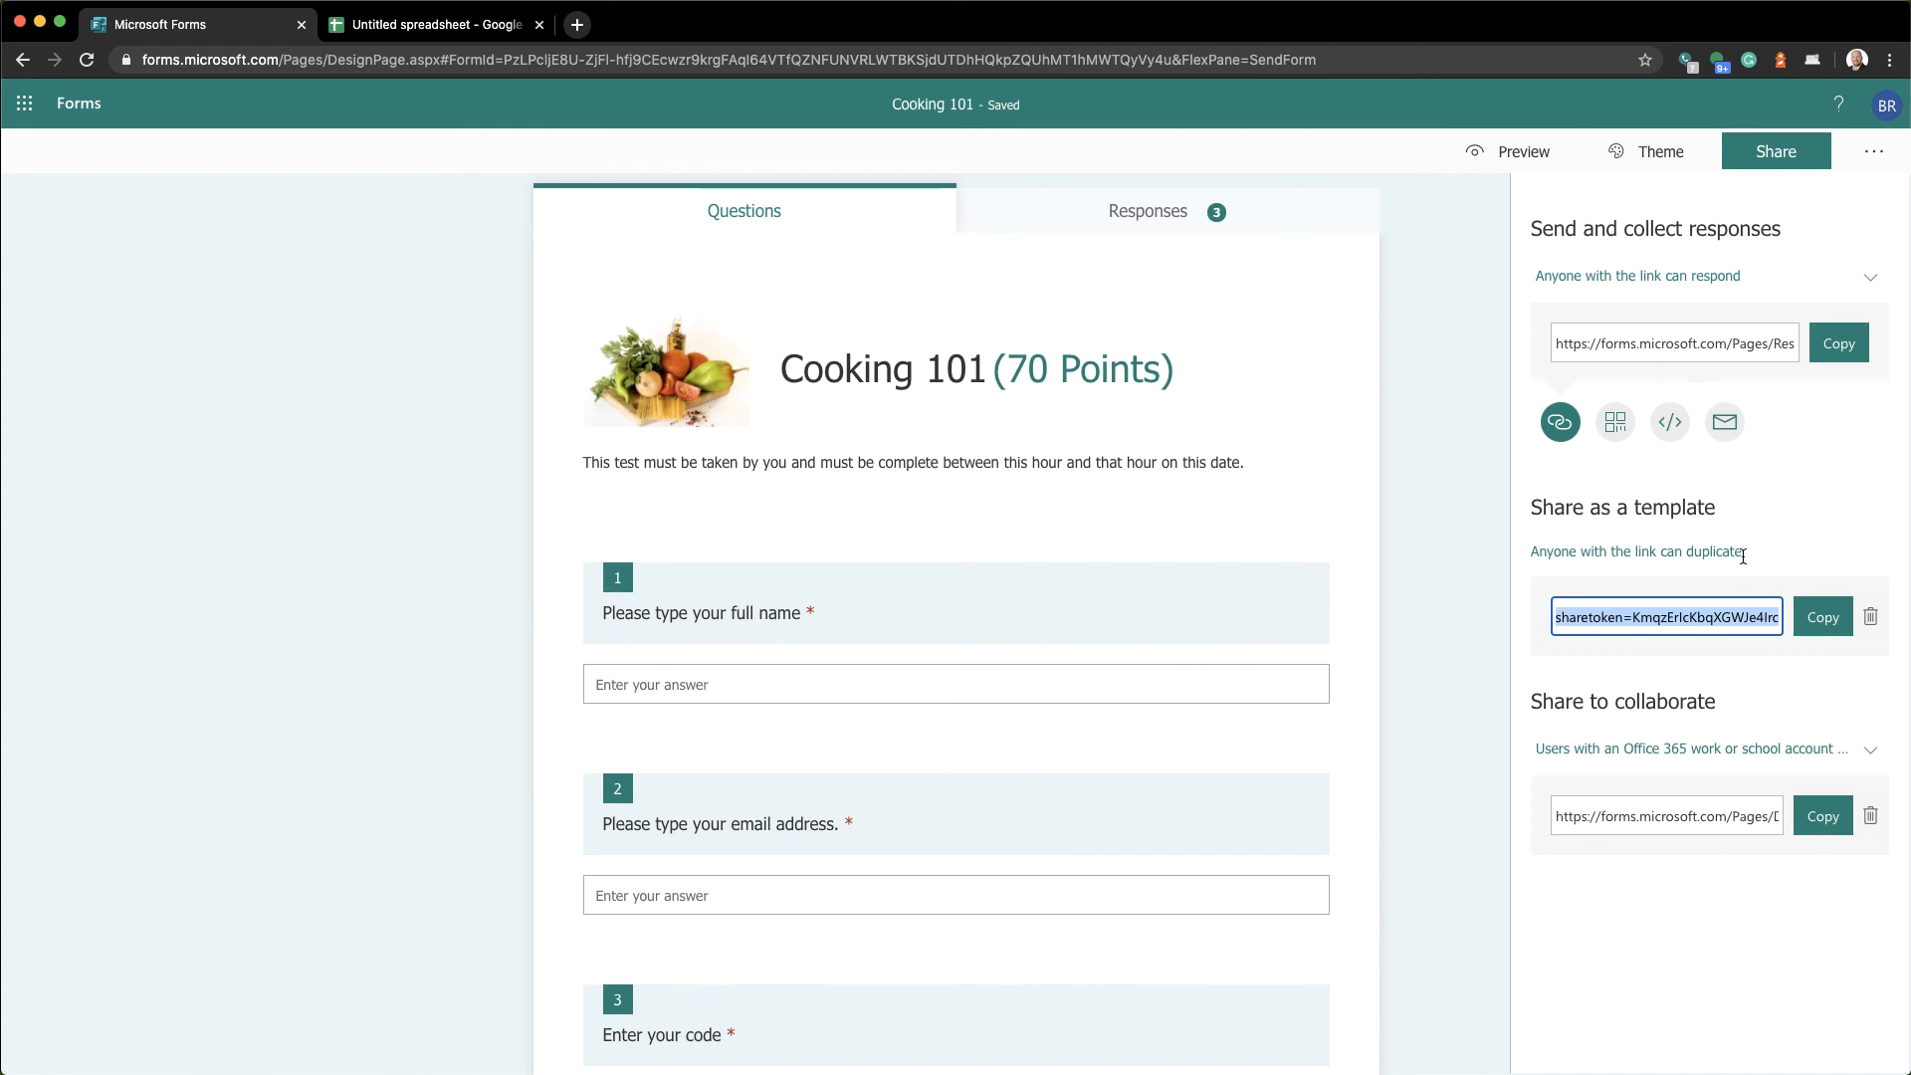
Copy the template link, then remove it
{"action": "left_click", "coordinate": [1824, 617]}
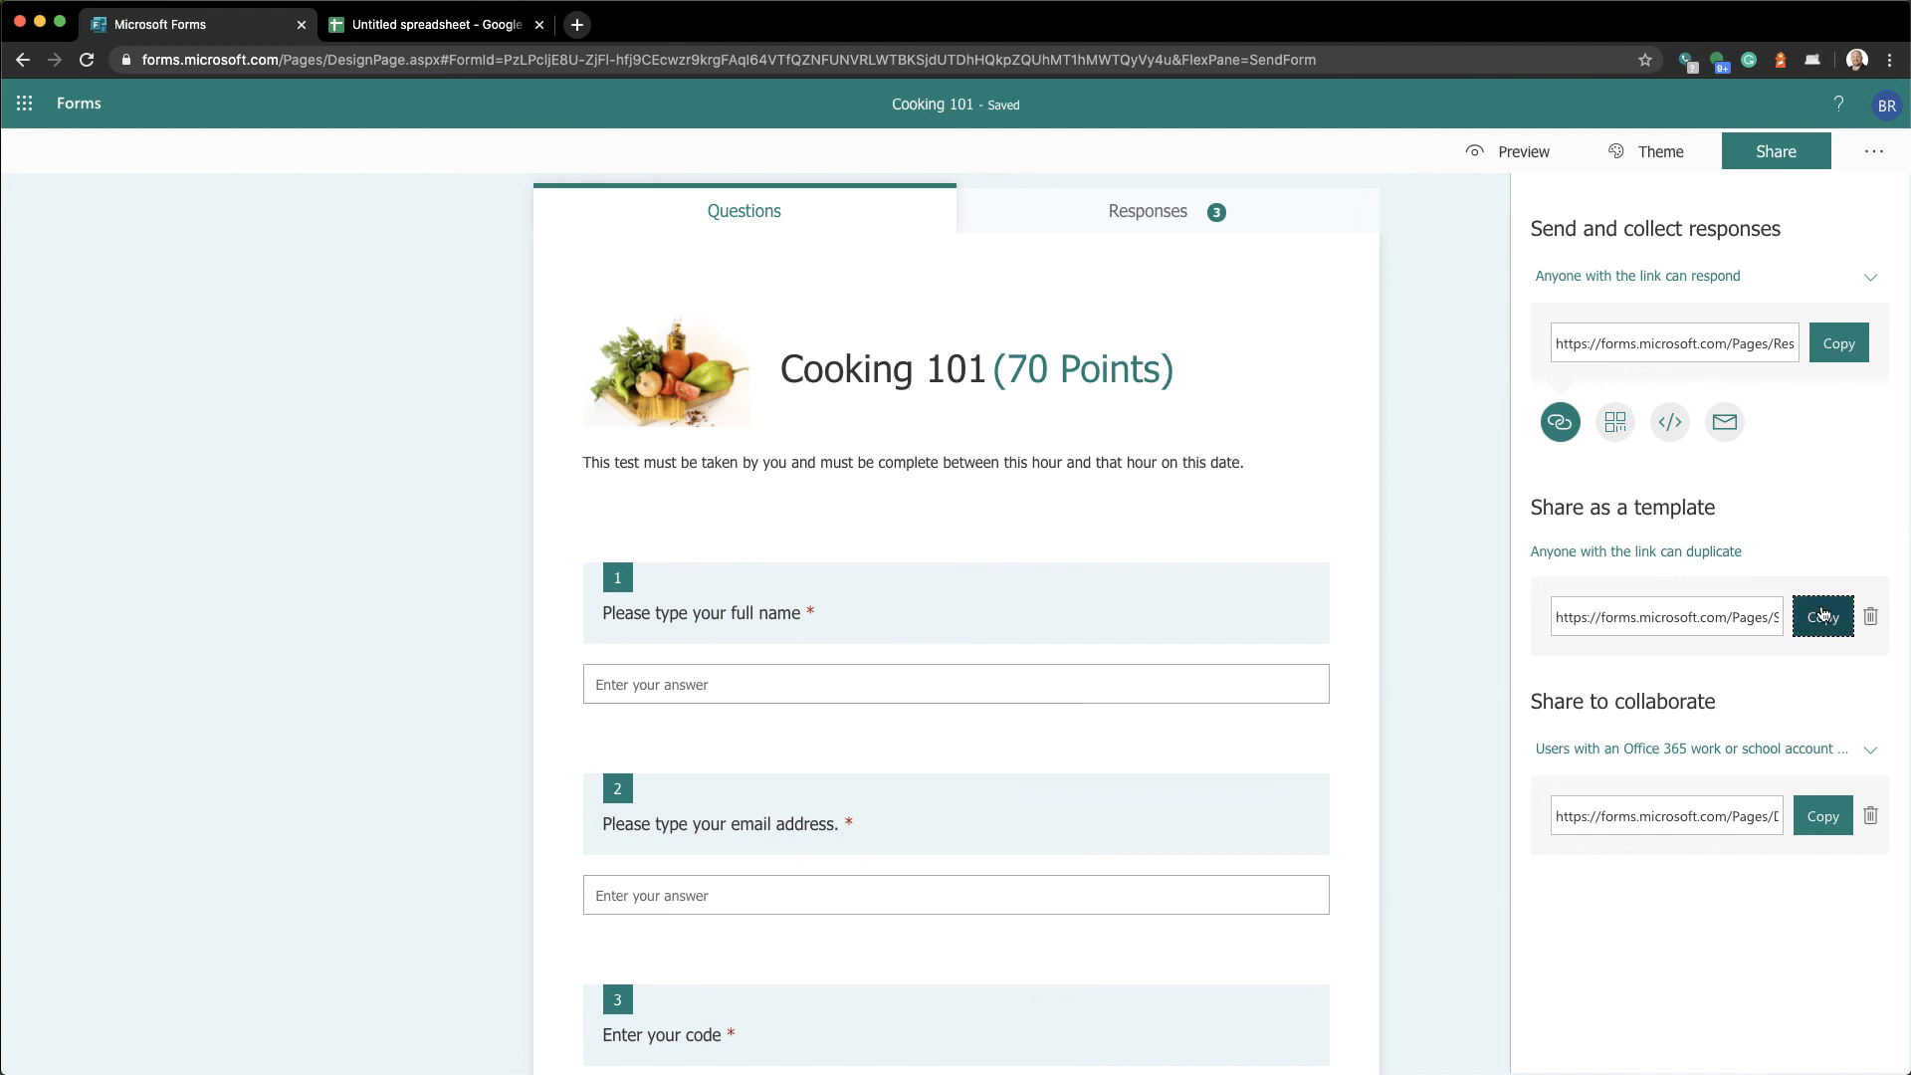
{"action": "left_click", "coordinate": [1822, 616]}
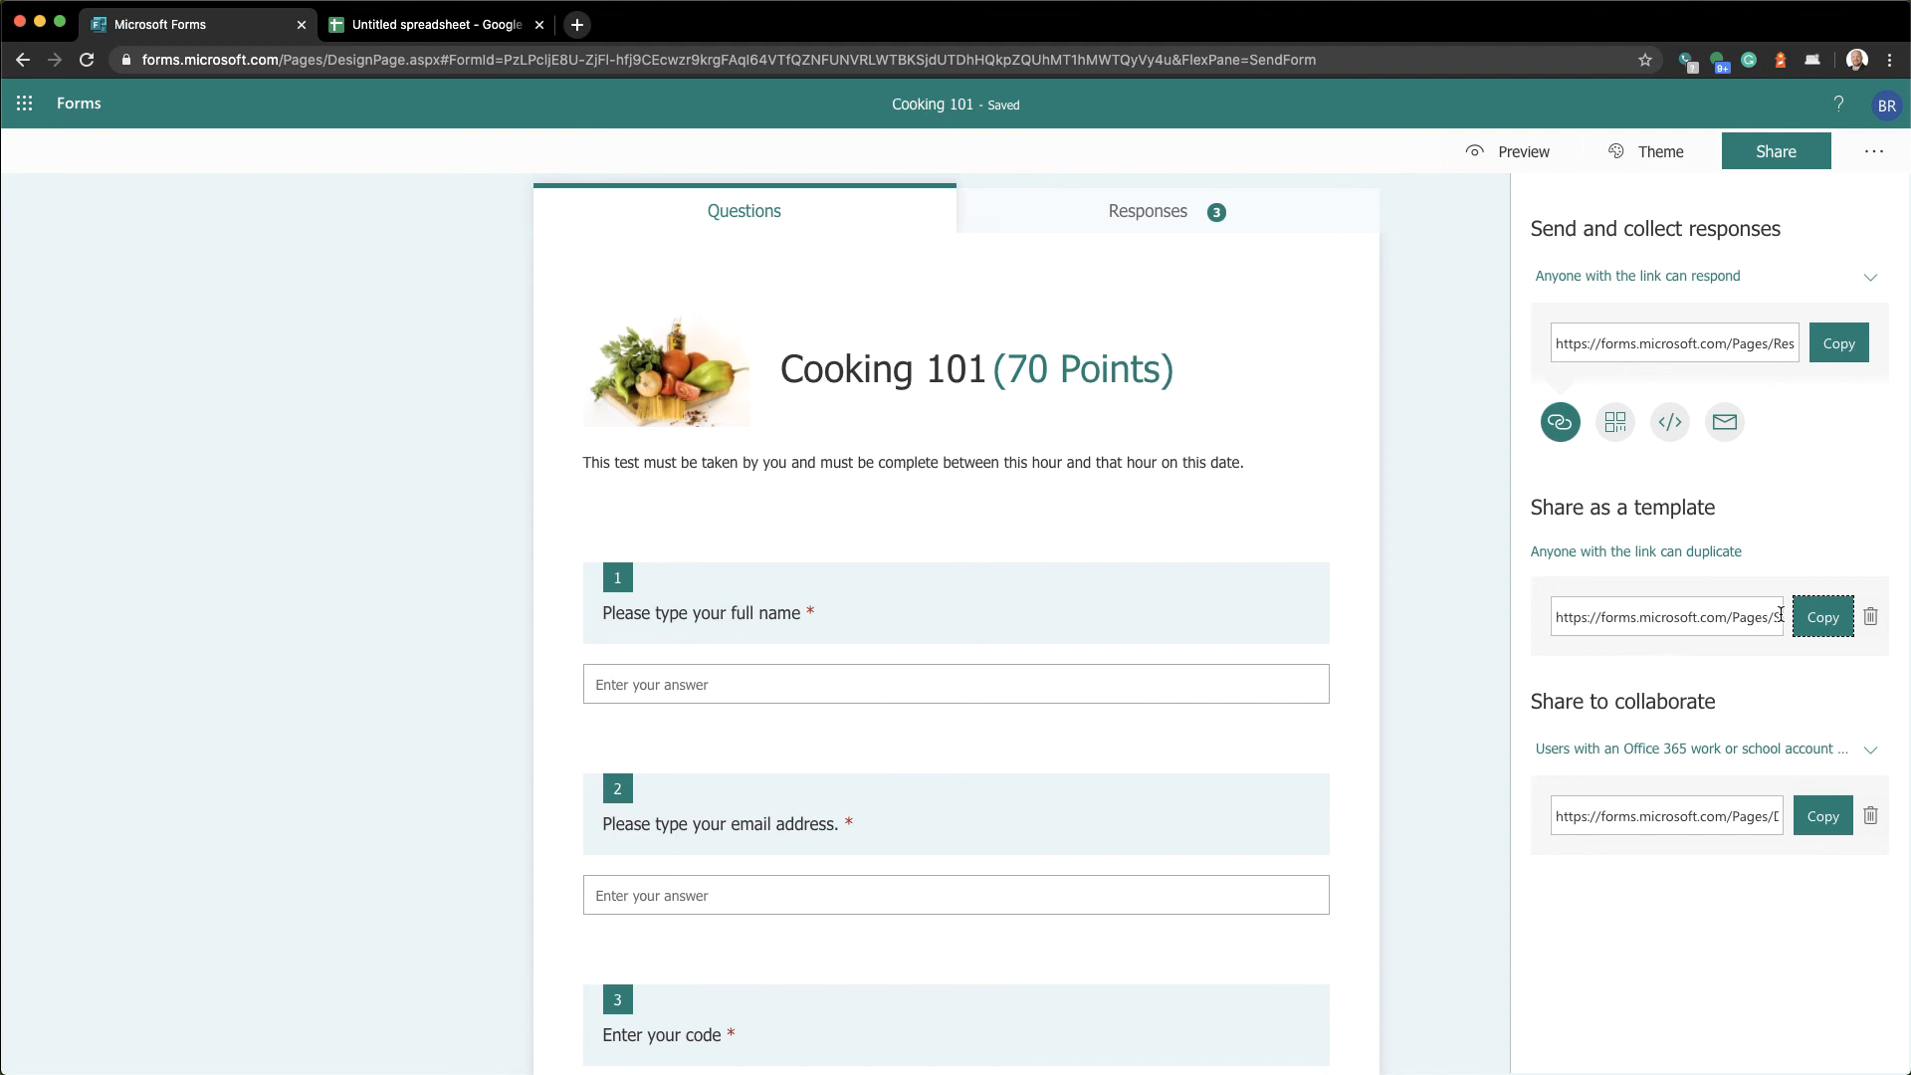
{"action": "left_click", "coordinate": [1869, 618]}
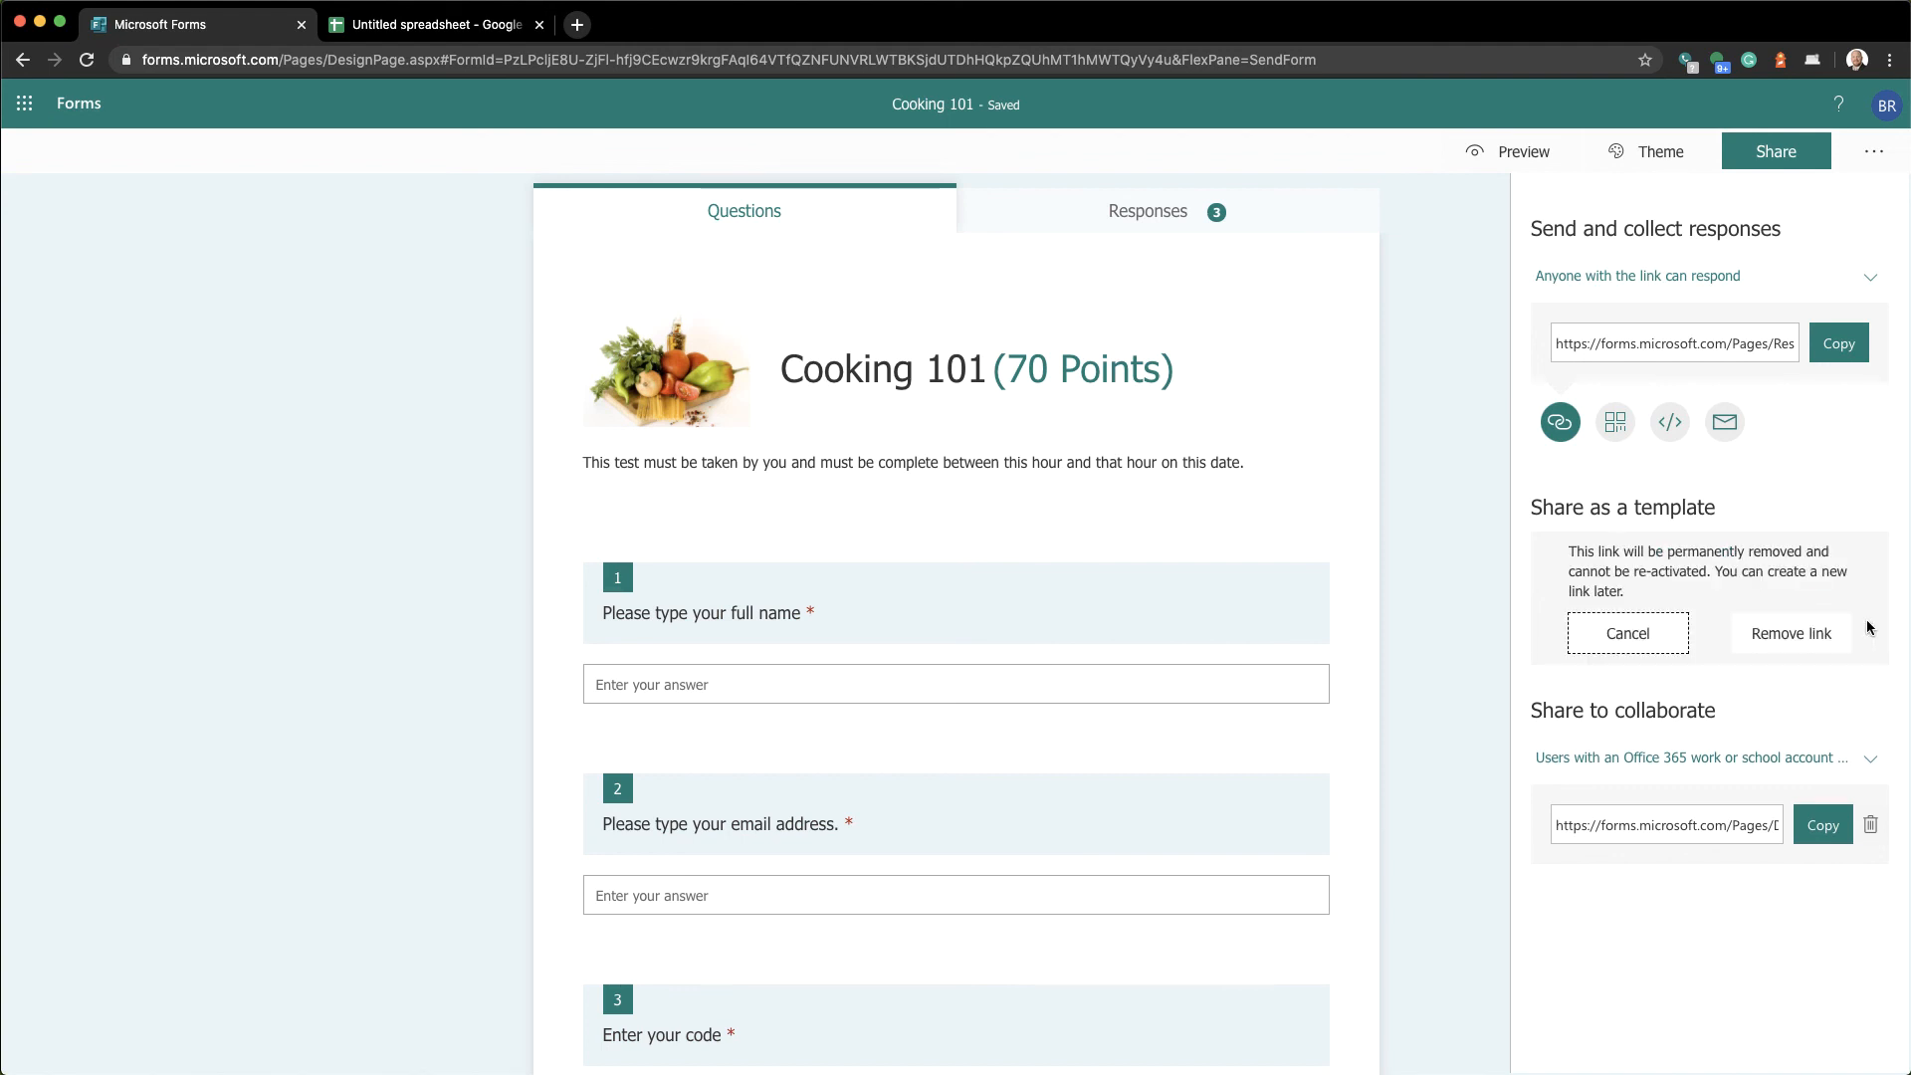
{"action": "left_click", "coordinate": [1797, 633]}
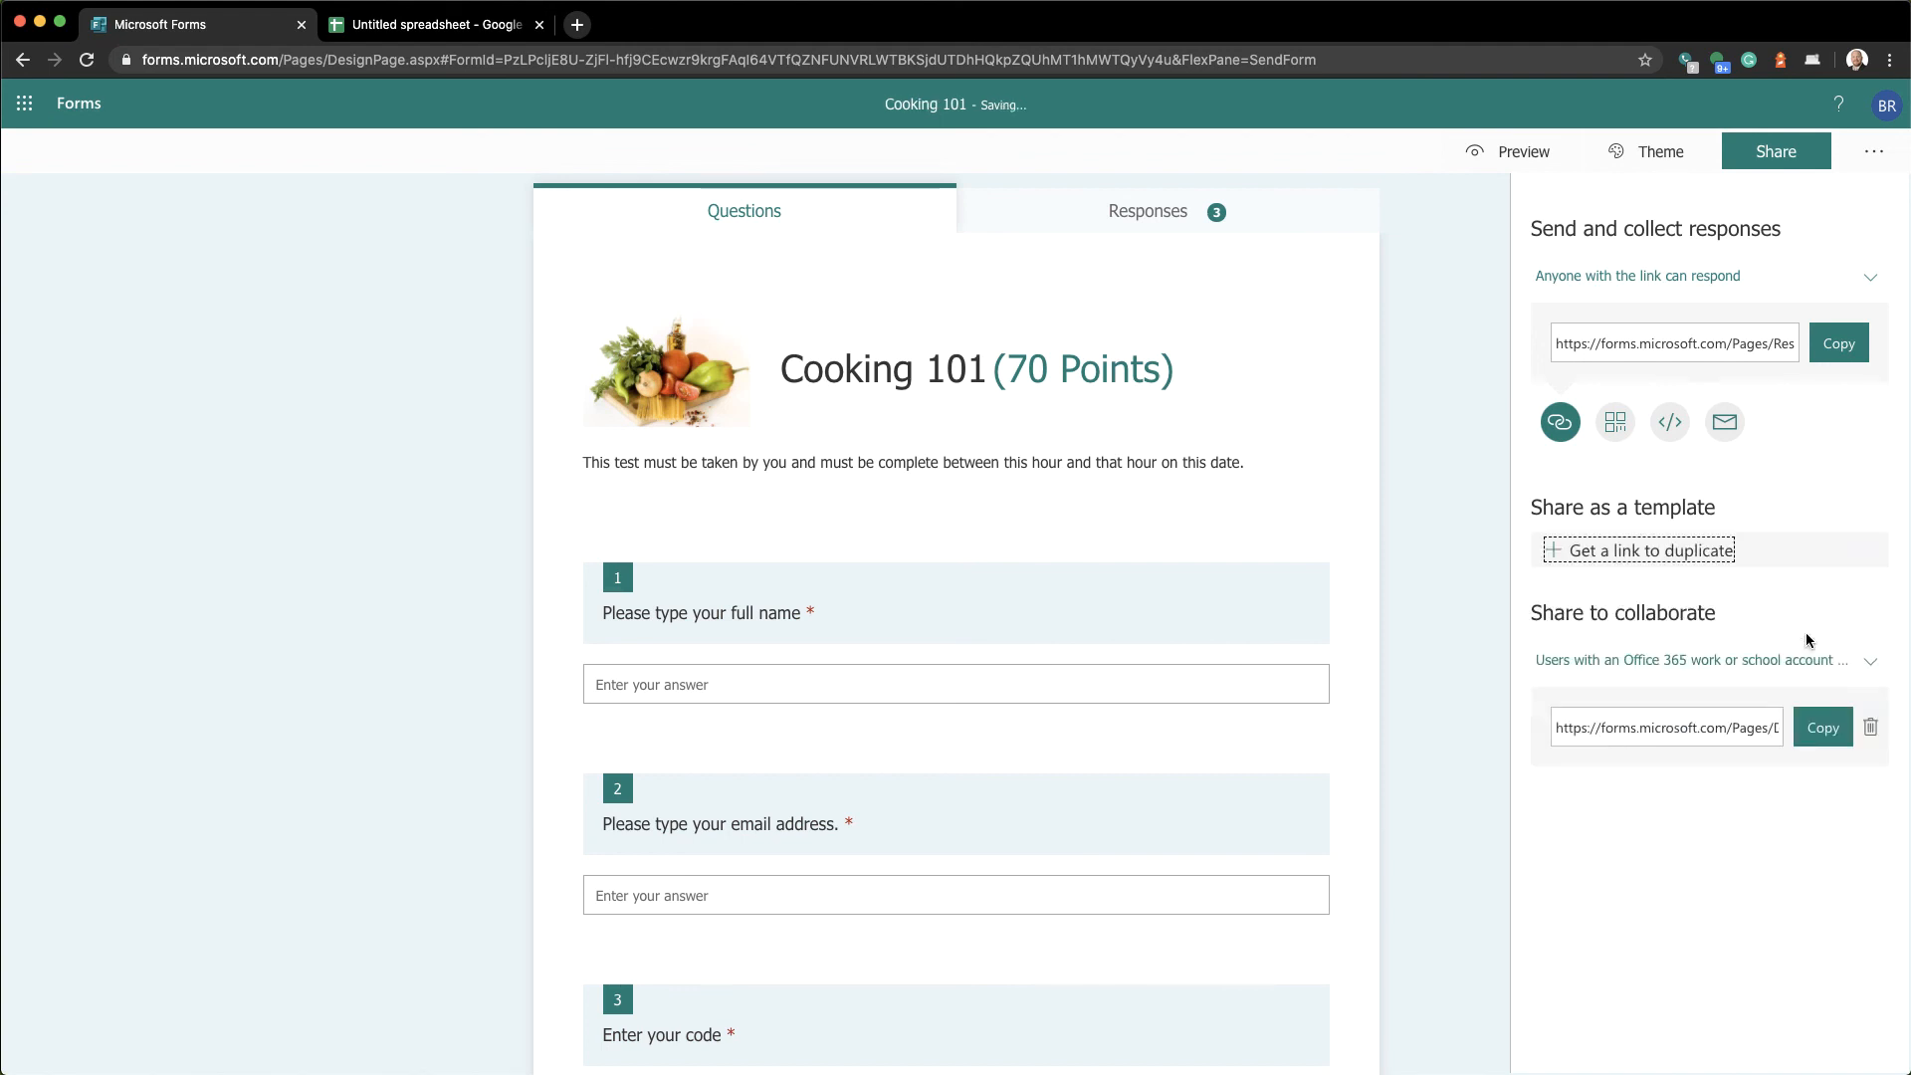
Remove the collaboration link and close the sharing options
{"action": "left_click", "coordinate": [1872, 727]}
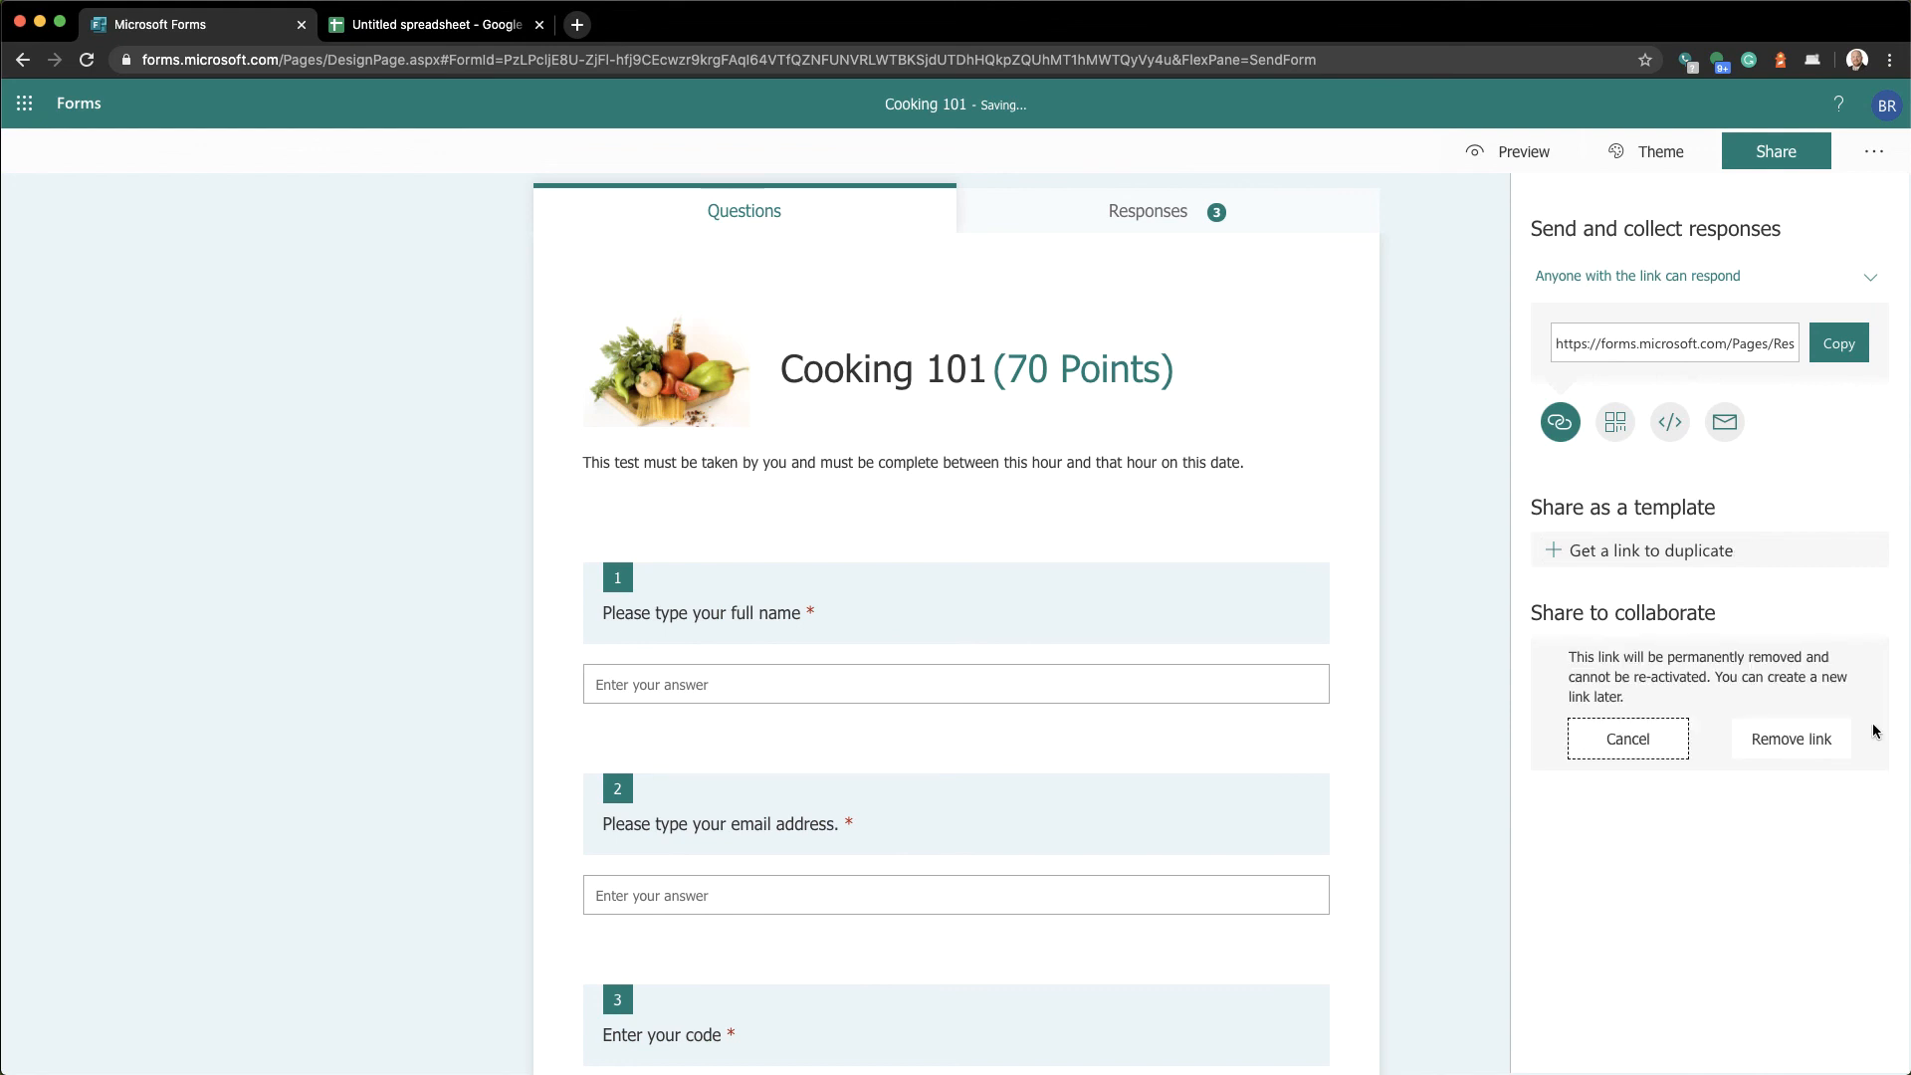
{"action": "left_click", "coordinate": [1793, 749]}
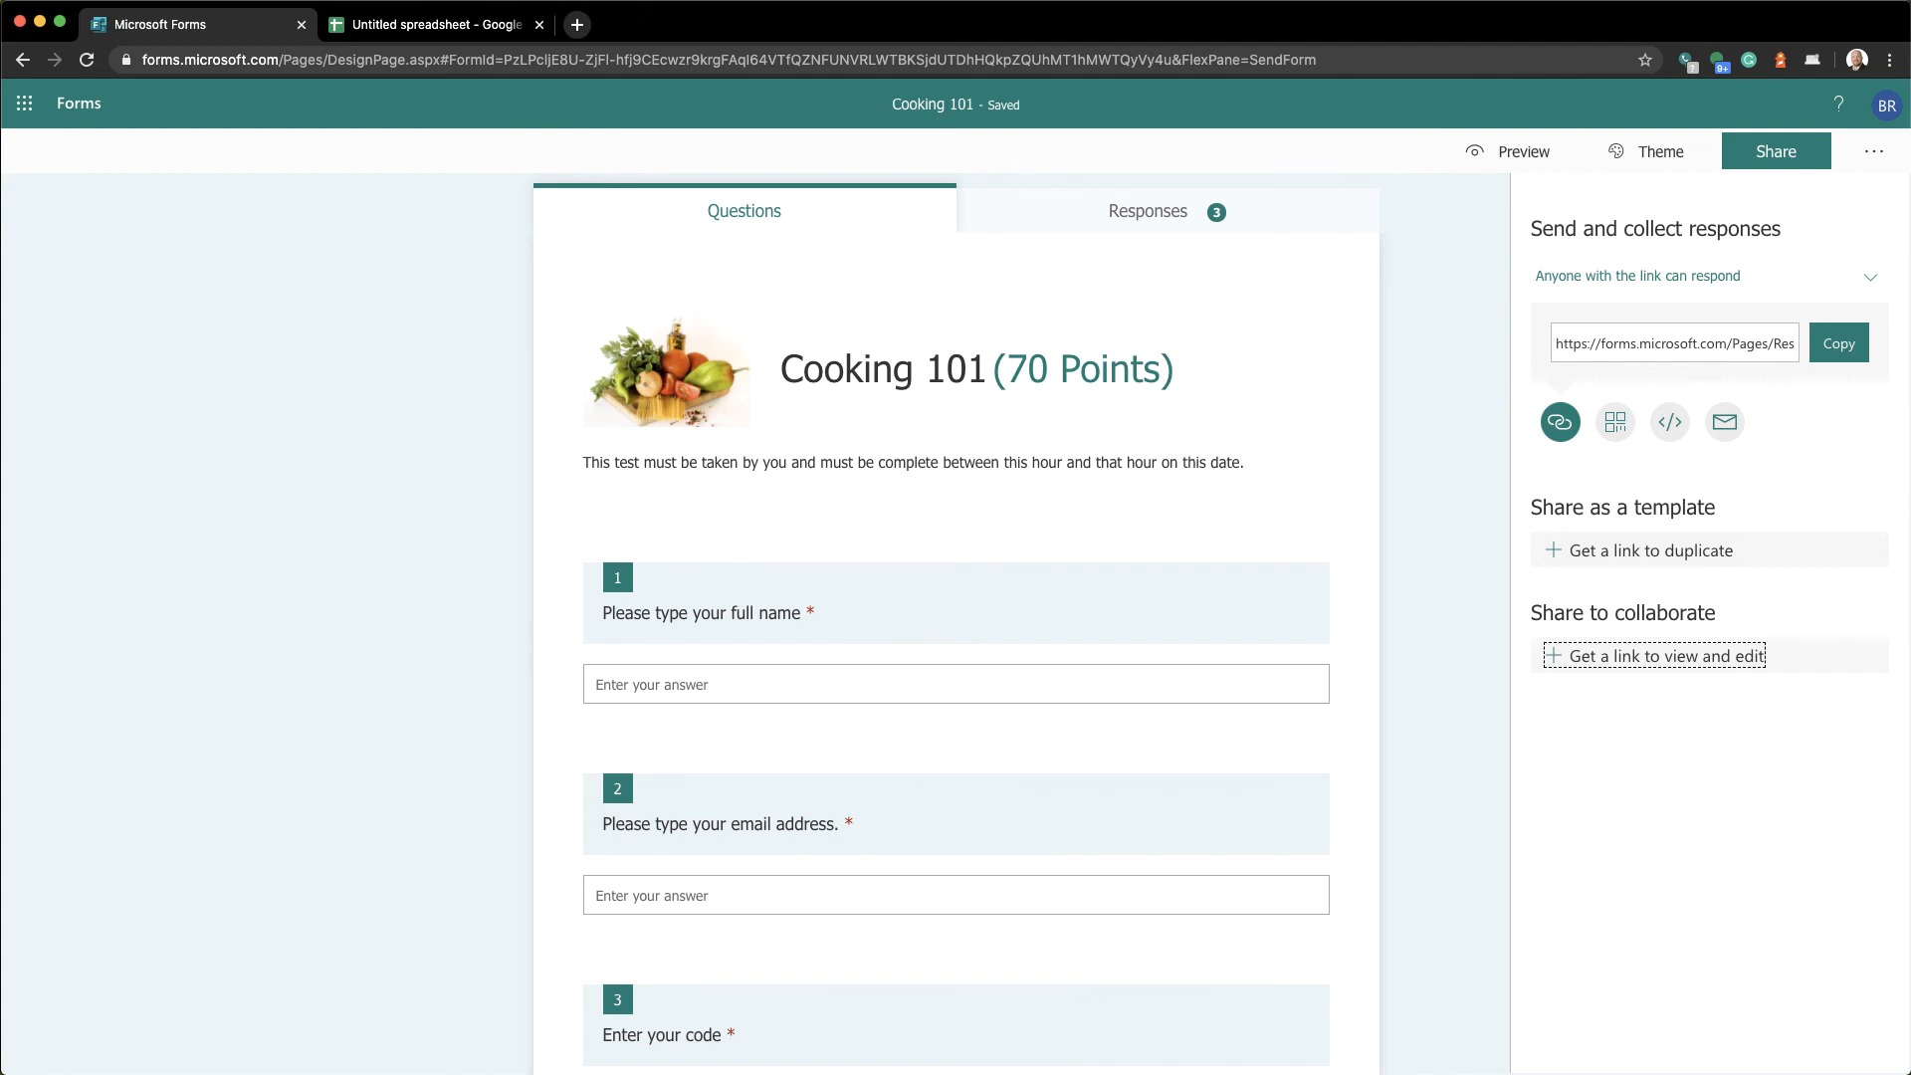
{"action": "left_click", "coordinate": [1356, 517]}
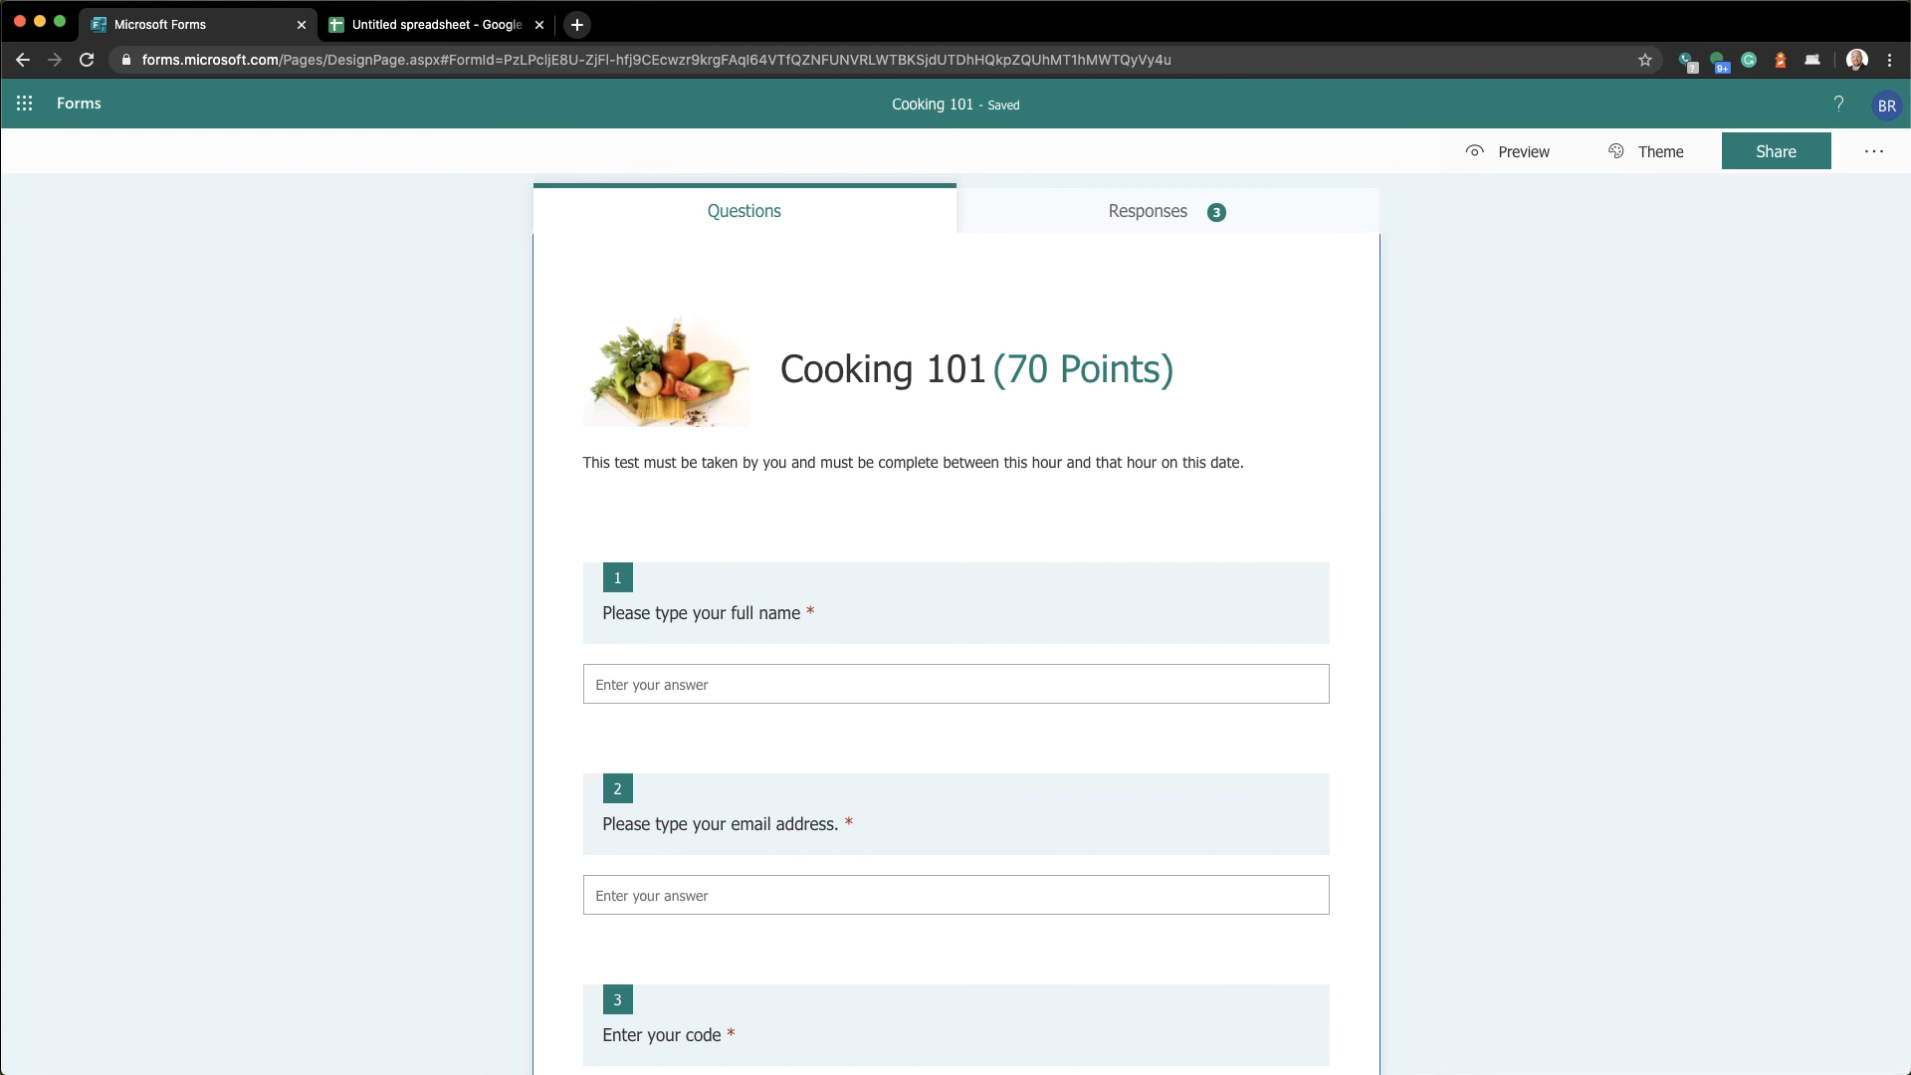